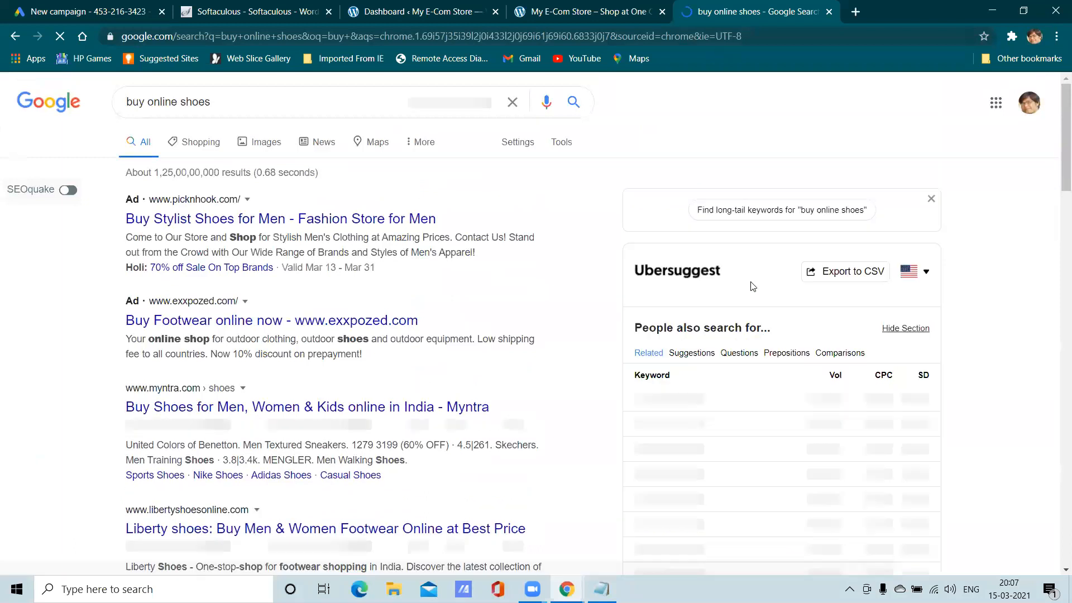
Step: Examine the shopping product ads with images, prices and sellers in the results for "buy online shoes"
{"action": "scroll", "coordinate": [756, 280], "scroll_direction": "down", "scroll_amount": 5}
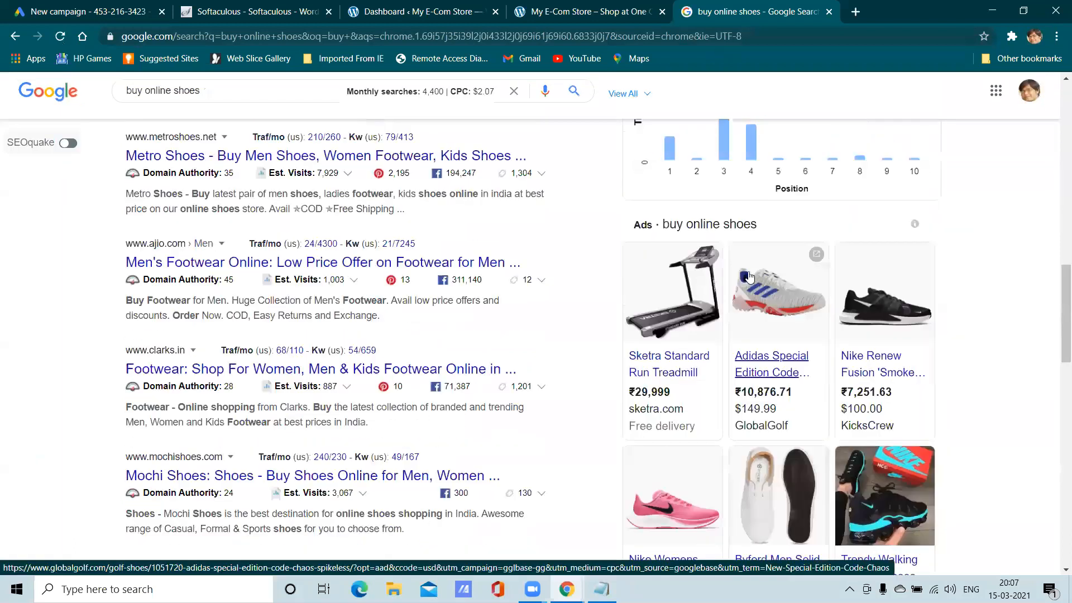
{"action": "scroll", "coordinate": [757, 276], "scroll_direction": "down", "scroll_amount": 3}
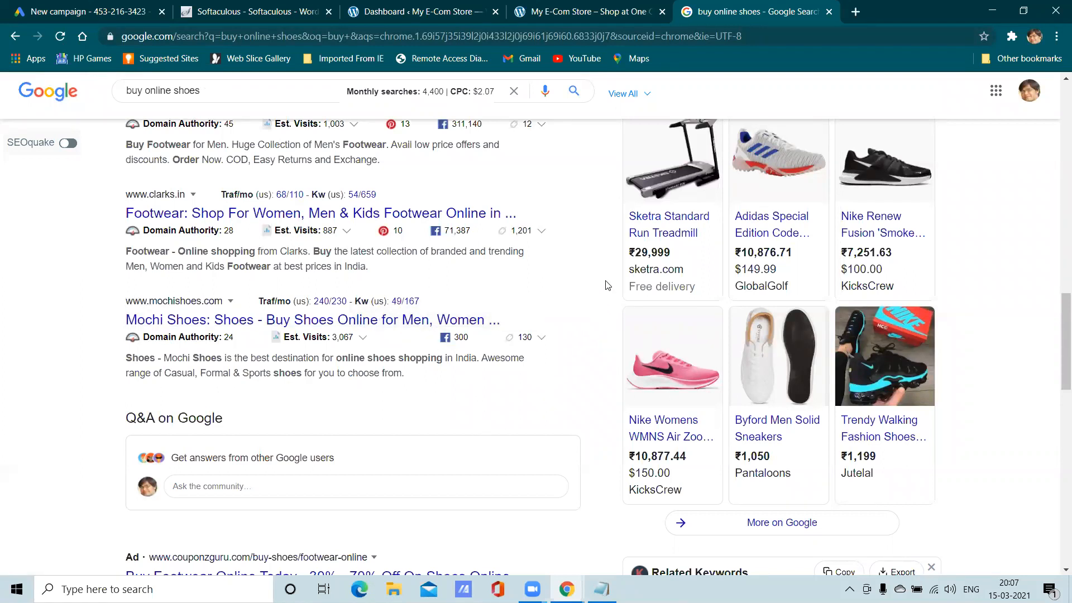
{"action": "scroll", "coordinate": [608, 287], "scroll_direction": "up", "scroll_amount": 3}
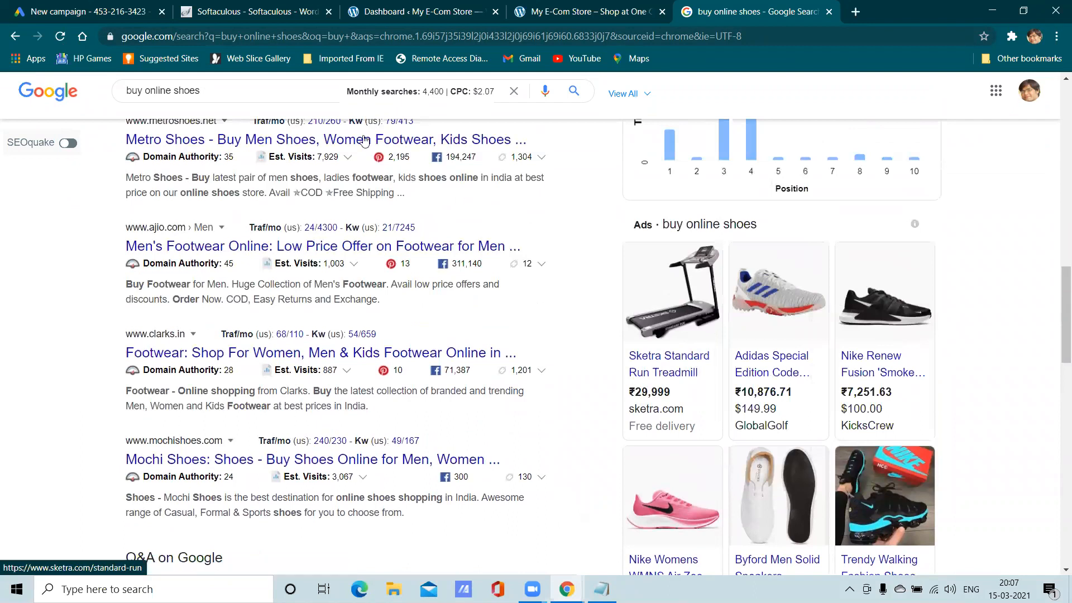
{"action": "left_click", "coordinate": [221, 90]}
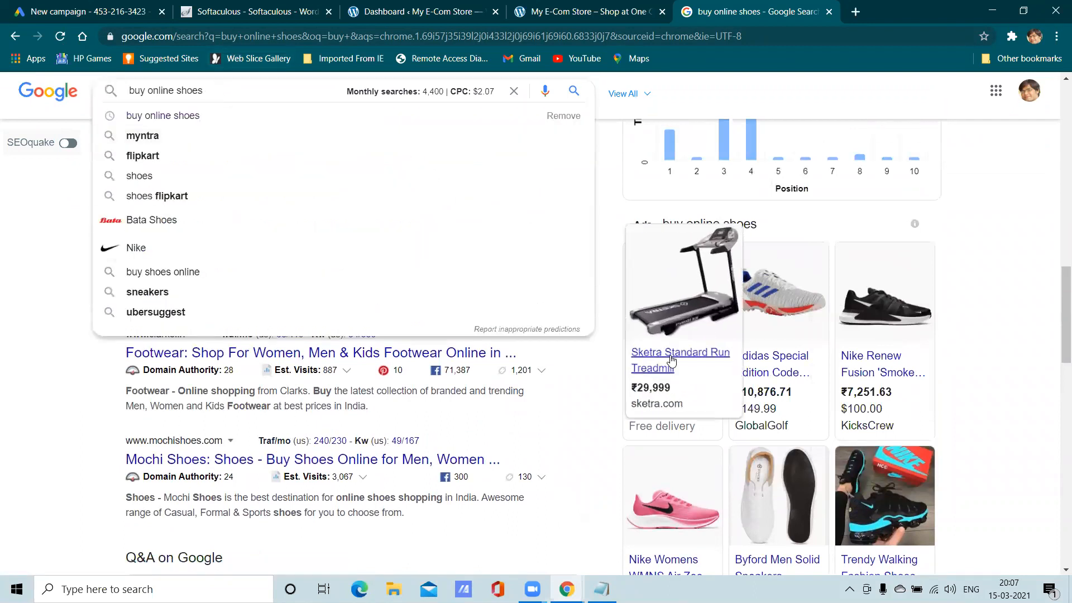
{"action": "left_click", "coordinate": [1014, 340]}
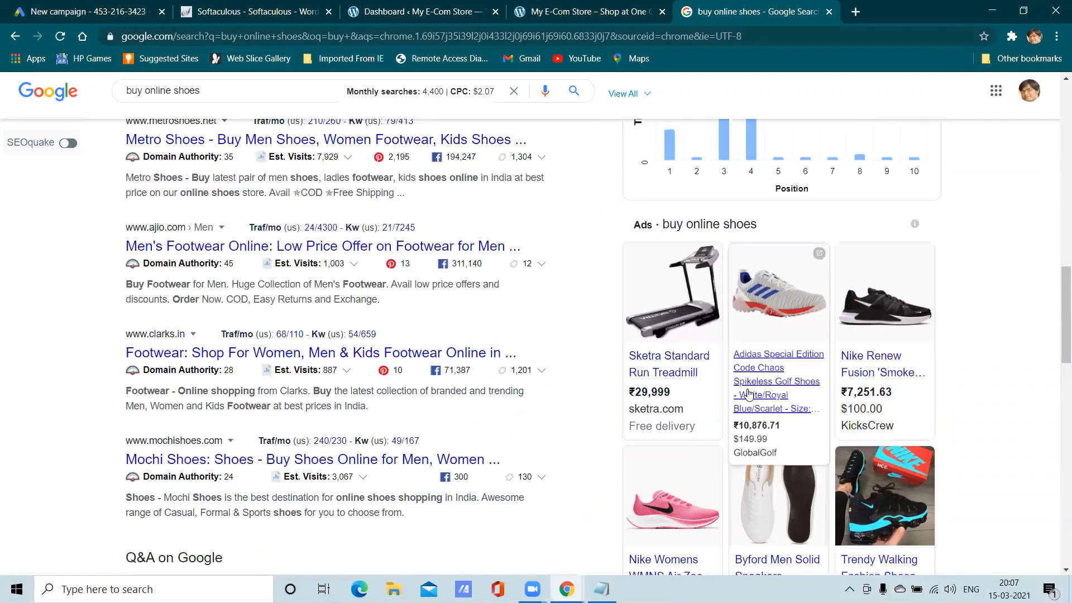
{"action": "scroll", "coordinate": [987, 371], "scroll_direction": "down", "scroll_amount": 3}
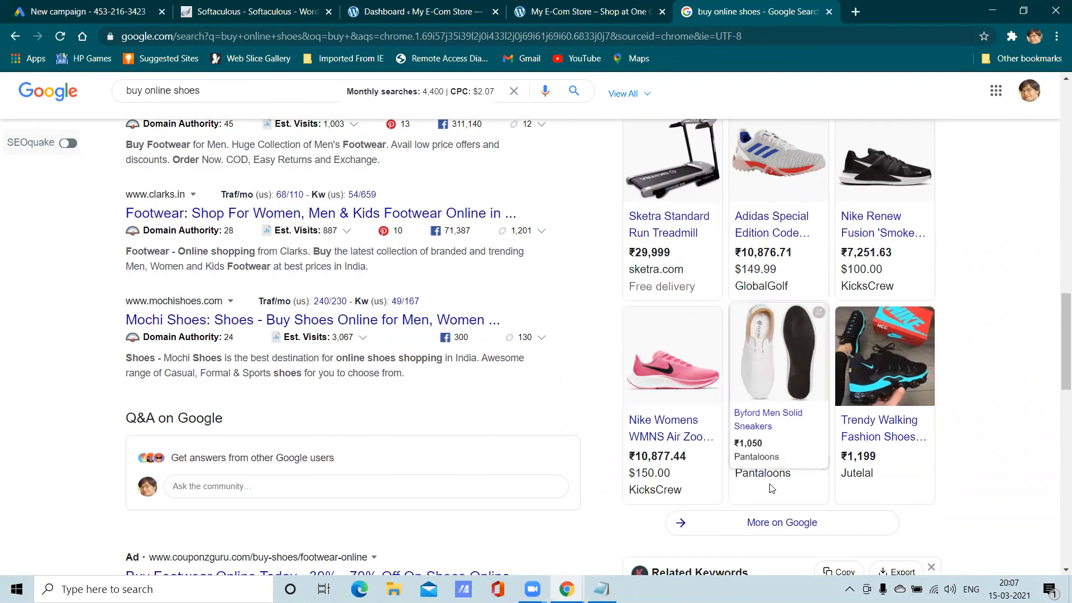
{"action": "mouse_move", "coordinate": [902, 268]}
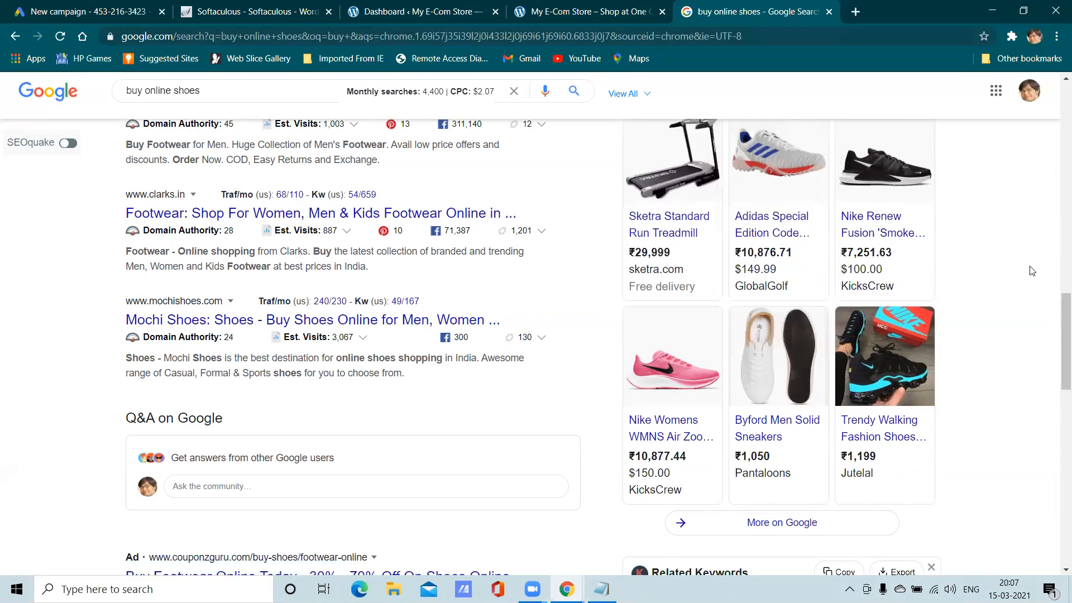
{"action": "scroll", "coordinate": [993, 285], "scroll_direction": "down", "scroll_amount": 4}
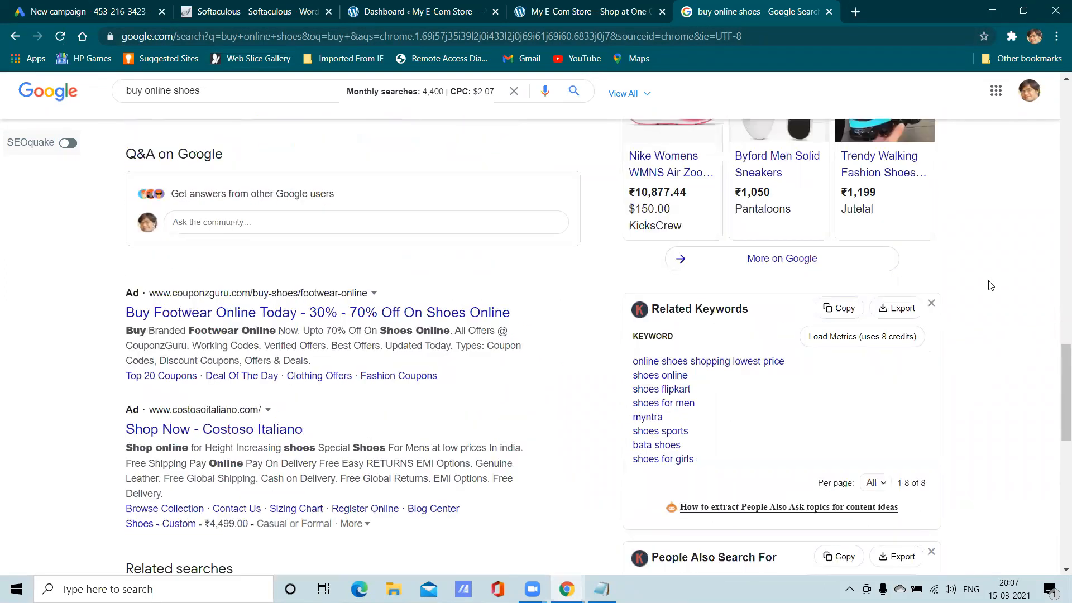
{"action": "scroll", "coordinate": [991, 285], "scroll_direction": "up", "scroll_amount": 9}
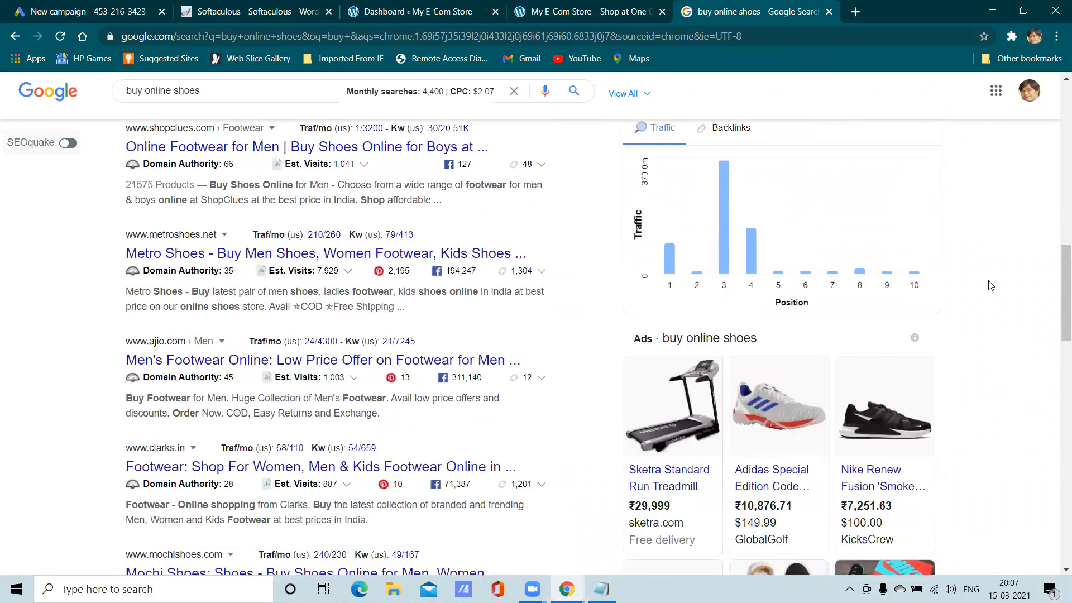
{"action": "scroll", "coordinate": [991, 285], "scroll_direction": "down", "scroll_amount": 8}
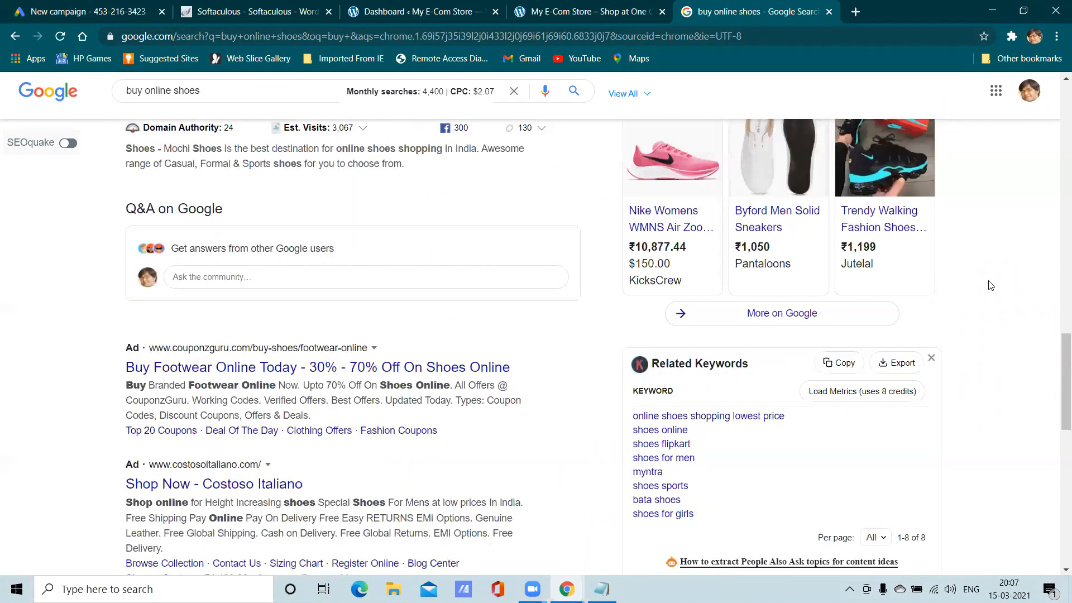
{"action": "scroll", "coordinate": [986, 285], "scroll_direction": "up", "scroll_amount": 4}
{"action": "scroll", "coordinate": [253, 178], "scroll_direction": "up", "scroll_amount": 1}
{"action": "triple_click", "coordinate": [193, 93]}
{"action": "left_click", "coordinate": [279, 92]}
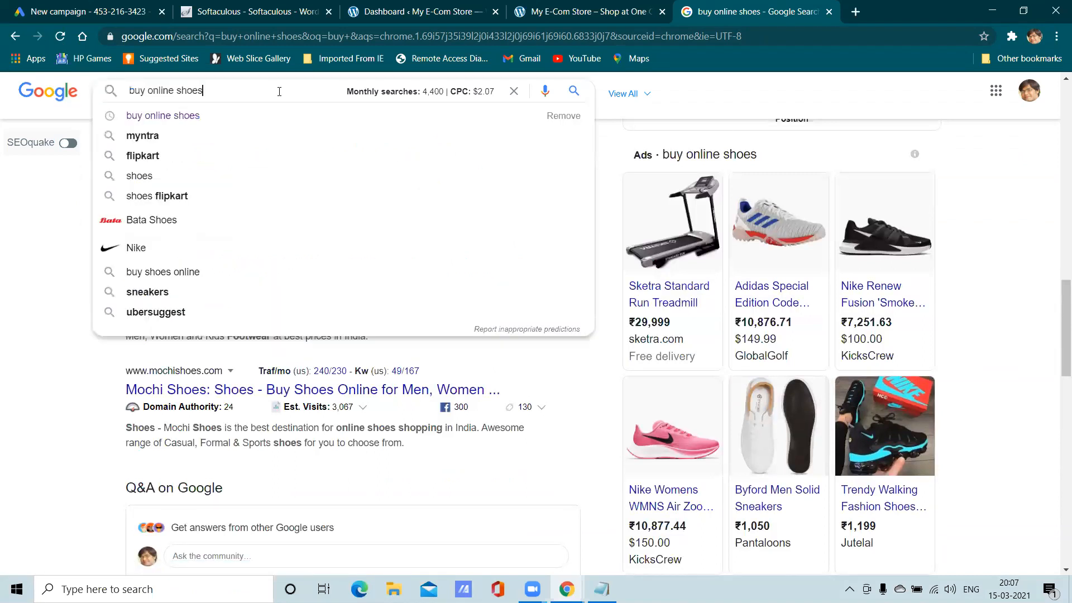
{"action": "mouse_move", "coordinate": [886, 337]}
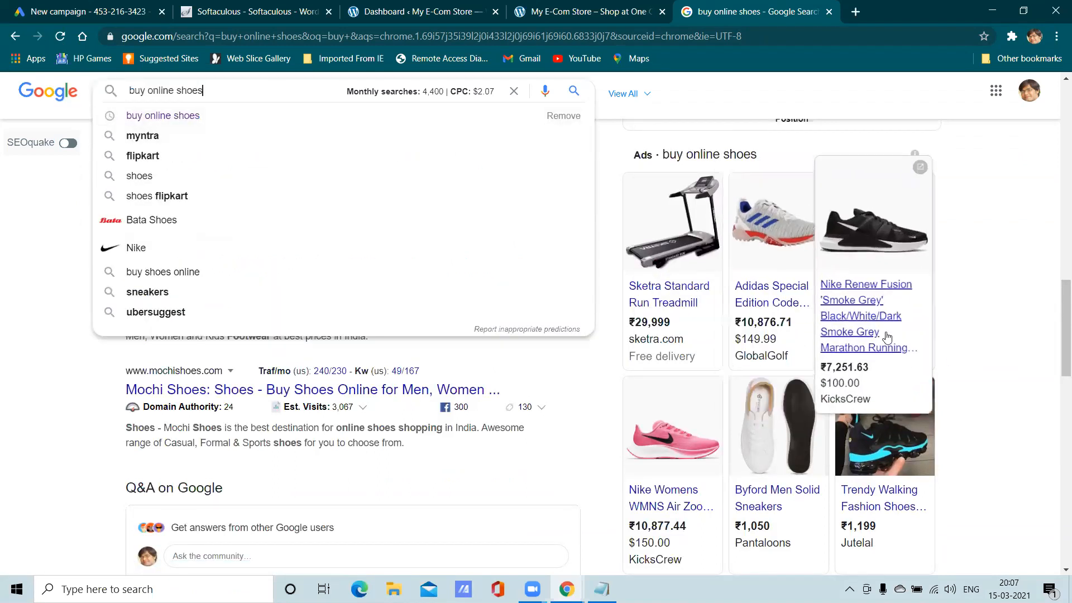
{"action": "left_click", "coordinate": [988, 281]}
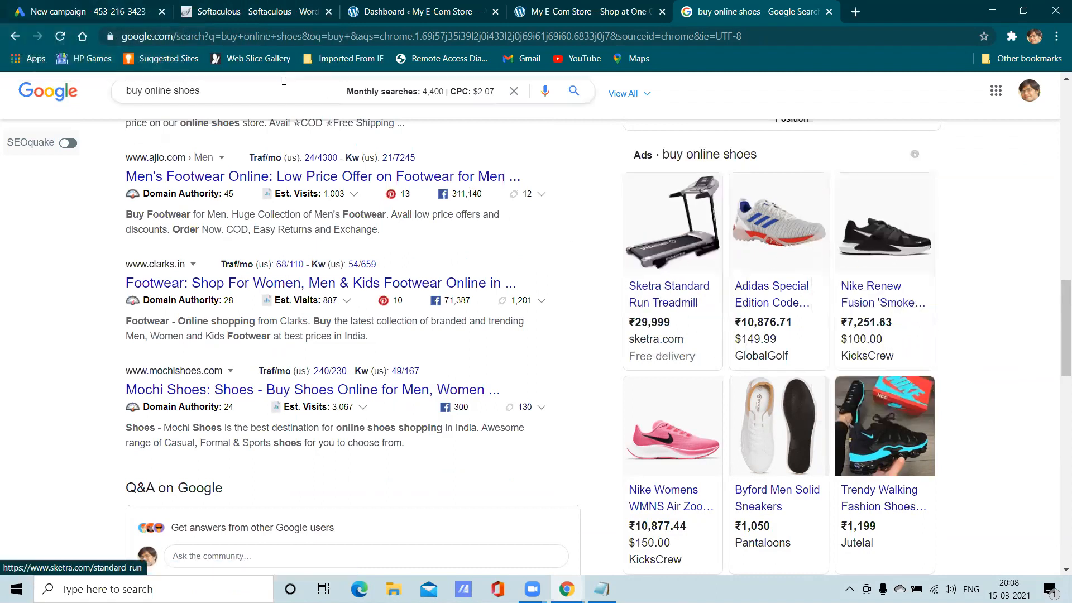
Step: Return to the "buy online shoes" results and compare the product ads with the organic listings and text ads
{"action": "left_click", "coordinate": [86, 5]}
{"action": "left_click", "coordinate": [737, 7]}
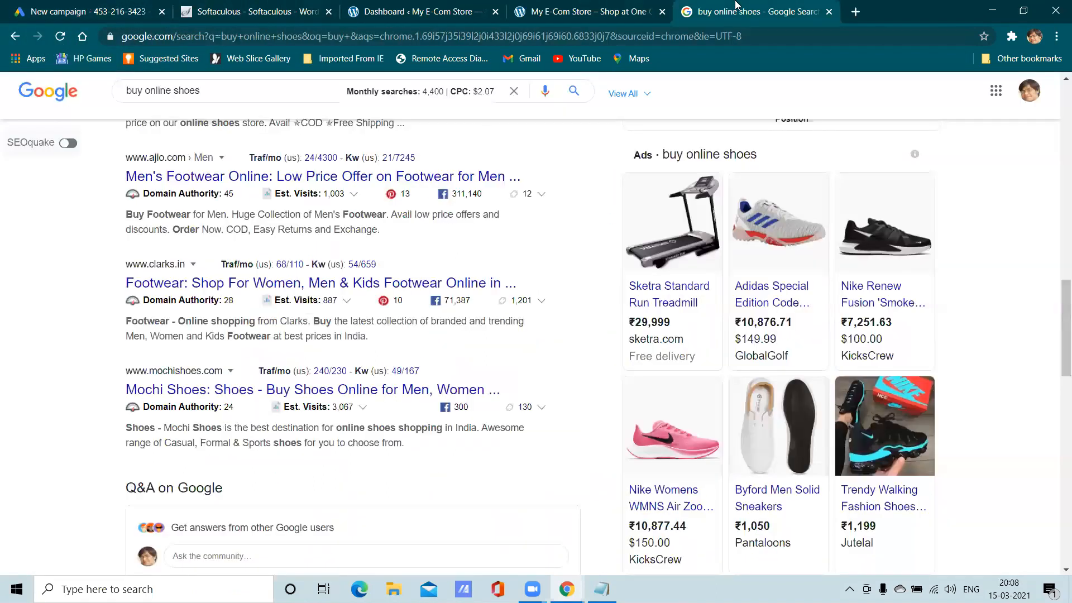
{"action": "scroll", "coordinate": [942, 273], "scroll_direction": "down", "scroll_amount": 4}
{"action": "scroll", "coordinate": [942, 270], "scroll_direction": "up", "scroll_amount": 8}
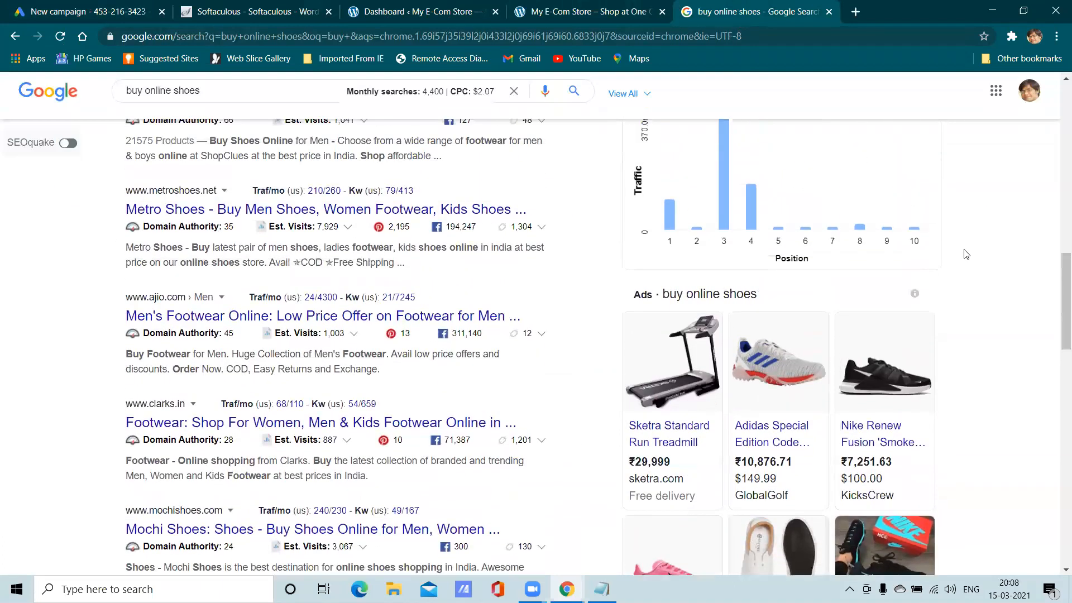
{"action": "scroll", "coordinate": [966, 254], "scroll_direction": "up", "scroll_amount": 4}
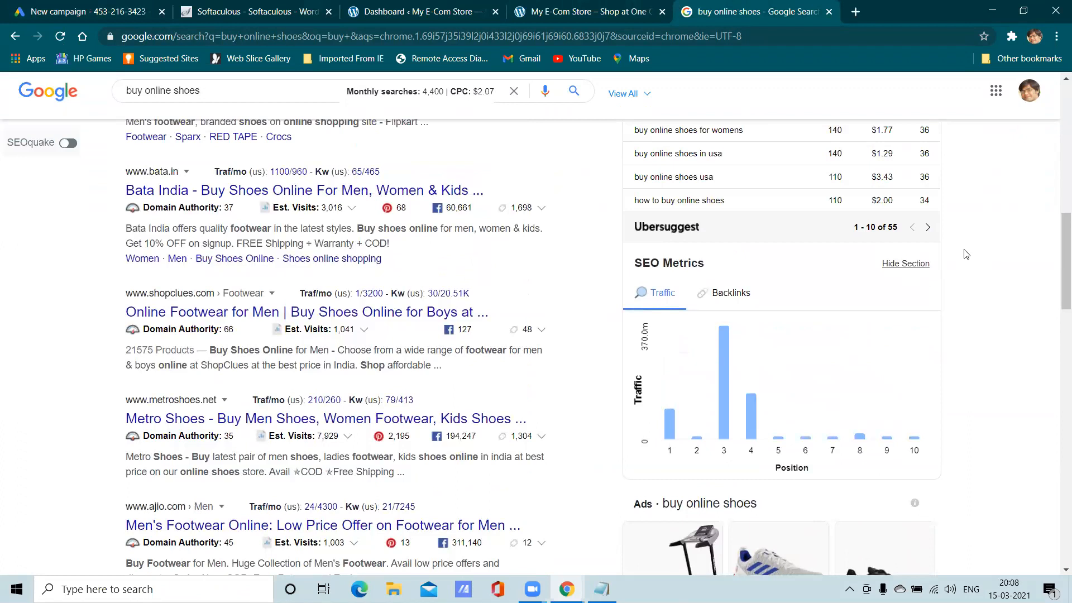
{"action": "scroll", "coordinate": [966, 254], "scroll_direction": "up", "scroll_amount": 5}
{"action": "scroll", "coordinate": [966, 254], "scroll_direction": "down", "scroll_amount": 10}
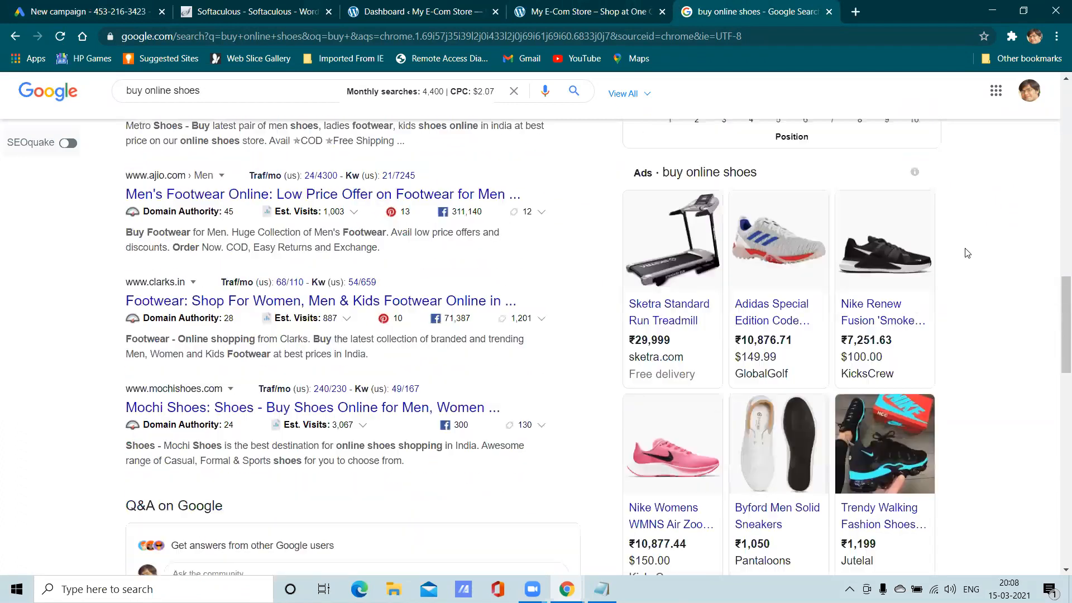
{"action": "scroll", "coordinate": [968, 254], "scroll_direction": "down", "scroll_amount": 3}
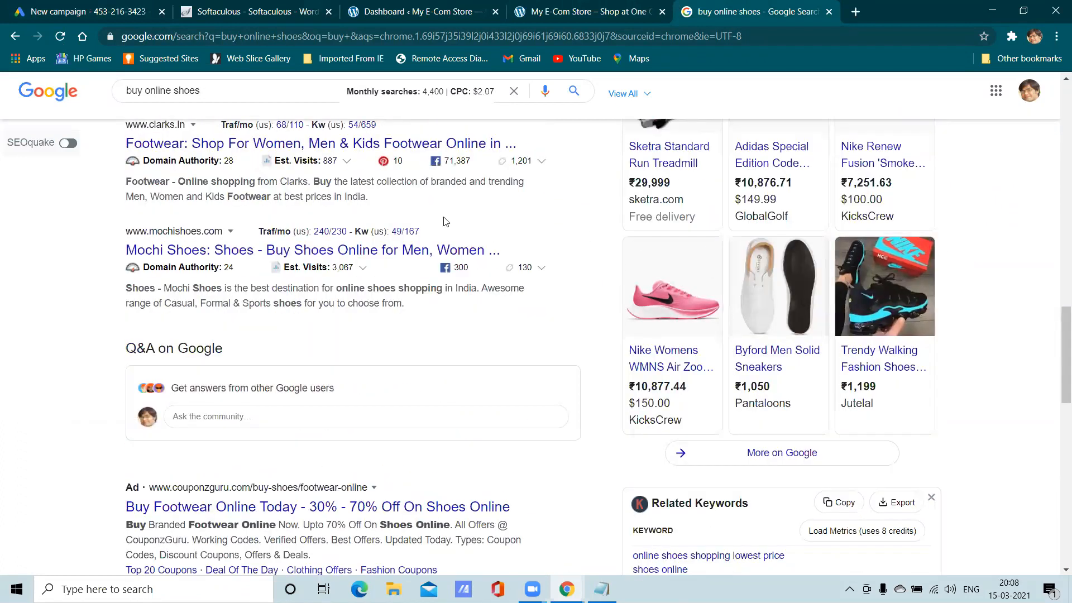
Step: Switch to the Google Ads new campaign page and review the available campaign types, including Shopping
{"action": "left_click", "coordinate": [57, 4]}
{"action": "scroll", "coordinate": [860, 372], "scroll_direction": "down", "scroll_amount": 5}
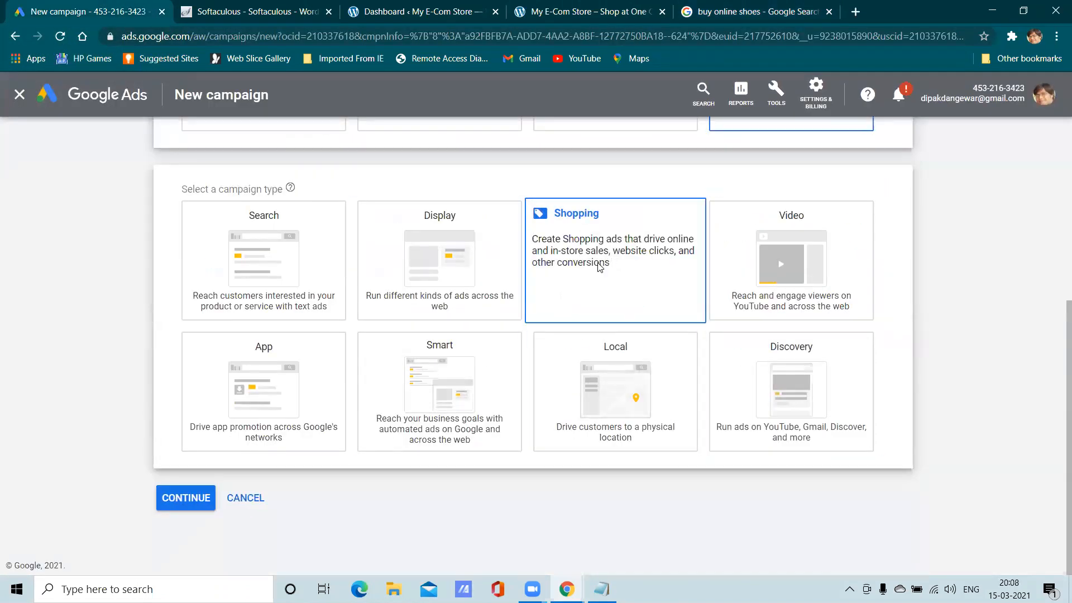
{"action": "scroll", "coordinate": [695, 352], "scroll_direction": "up", "scroll_amount": 5}
{"action": "scroll", "coordinate": [651, 354], "scroll_direction": "down", "scroll_amount": 5}
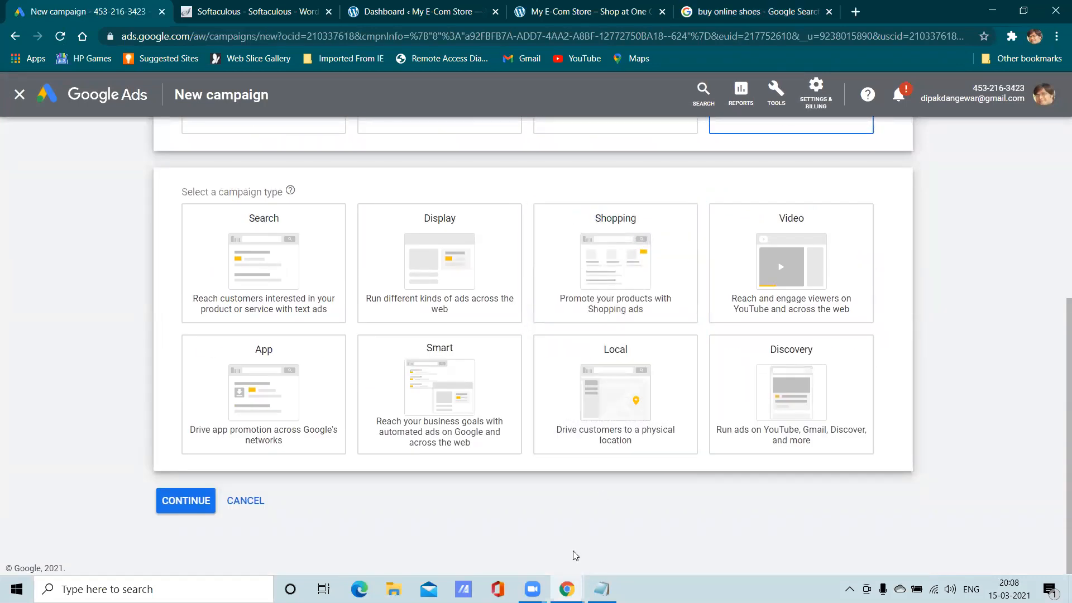
Step: Switch to the Google for Retail get-started window and view the Merchant Center solution among the listed options
{"action": "mouse_move", "coordinate": [567, 590]}
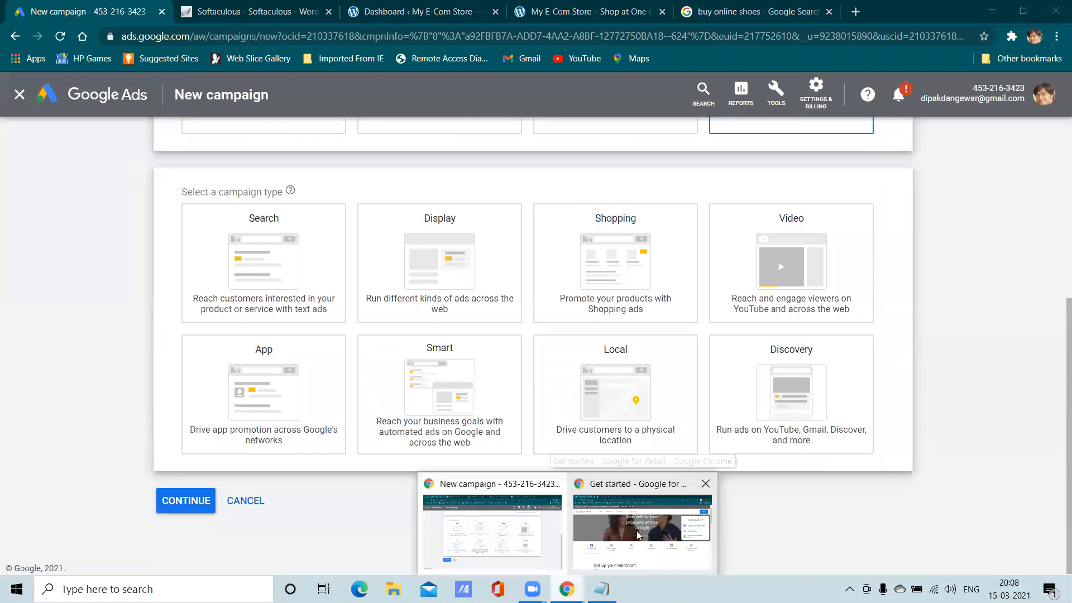
{"action": "left_click", "coordinate": [638, 531]}
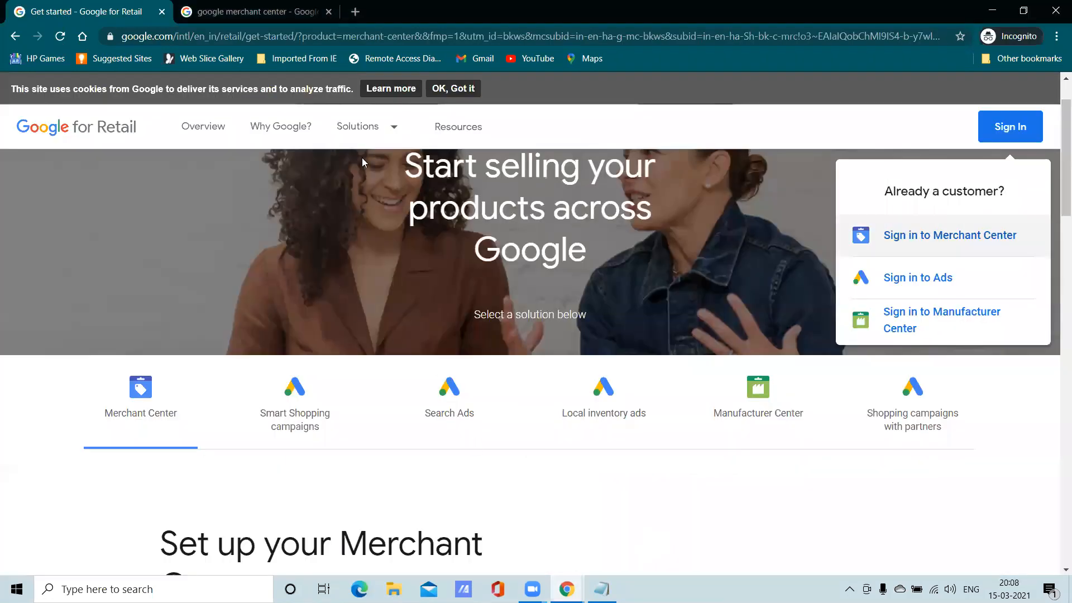
{"action": "scroll", "coordinate": [135, 250], "scroll_direction": "up", "scroll_amount": 1}
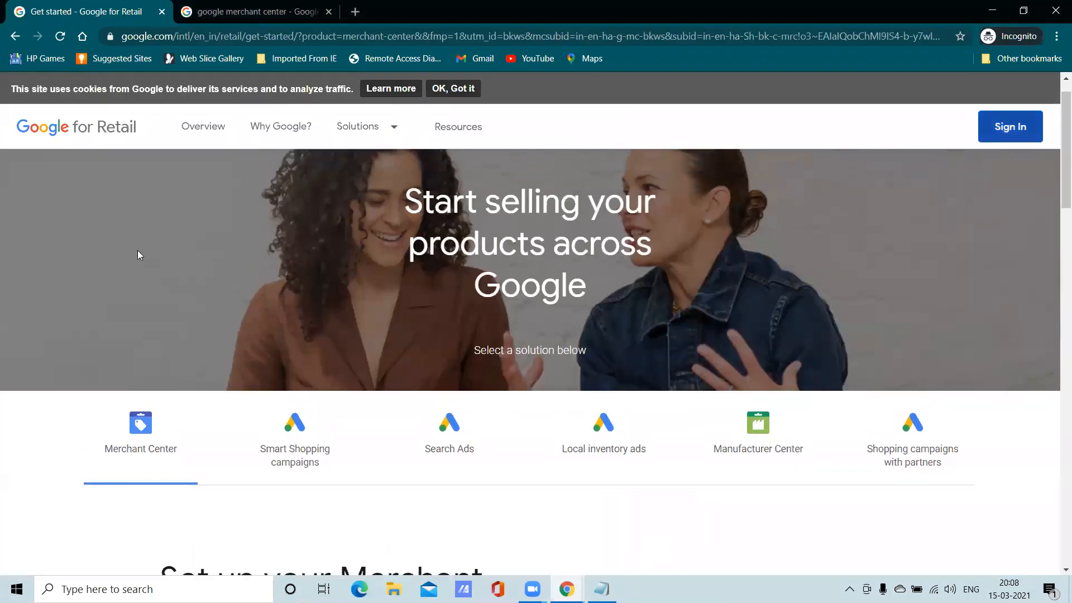
{"action": "scroll", "coordinate": [138, 252], "scroll_direction": "up", "scroll_amount": 1}
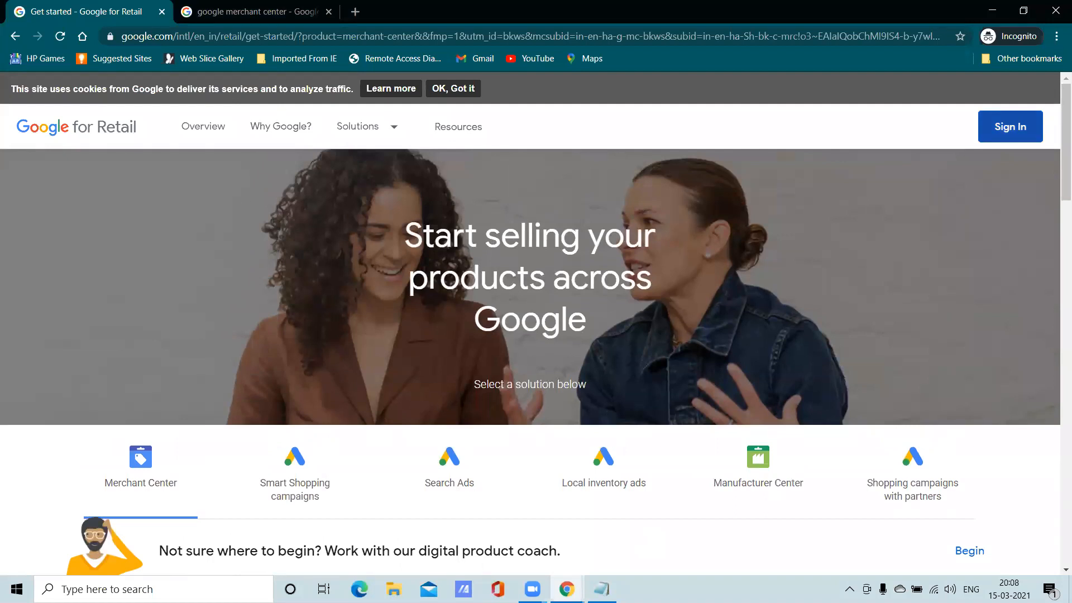
Step: Switch to the My E-Com Store site in the main browser window and look through its homepage down to the footer
{"action": "mouse_move", "coordinate": [567, 590]}
{"action": "left_click", "coordinate": [486, 524]}
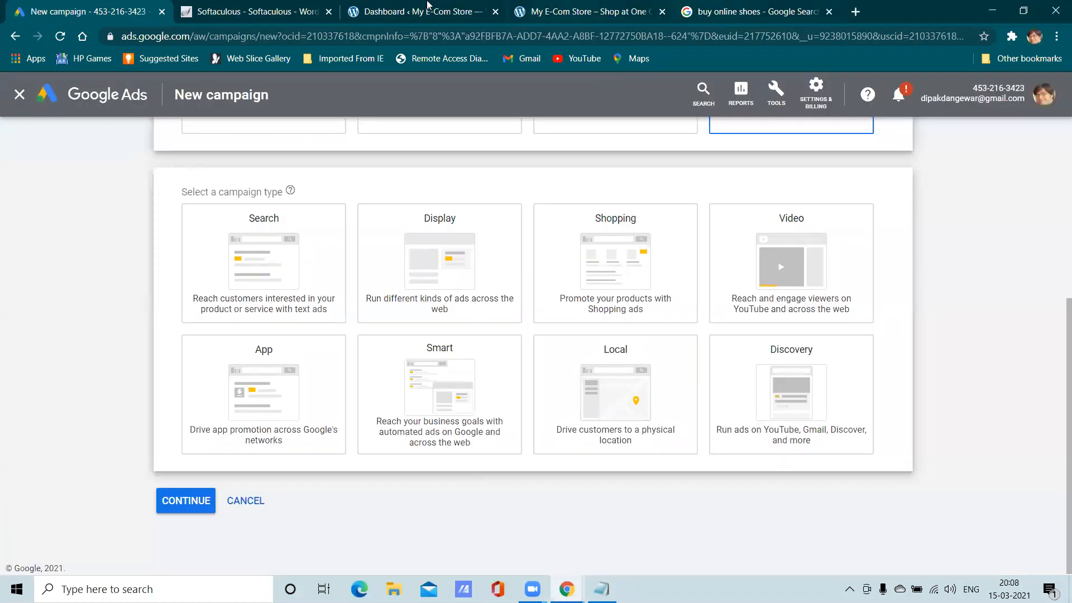
{"action": "left_click", "coordinate": [550, 10]}
{"action": "scroll", "coordinate": [497, 212], "scroll_direction": "down", "scroll_amount": 8}
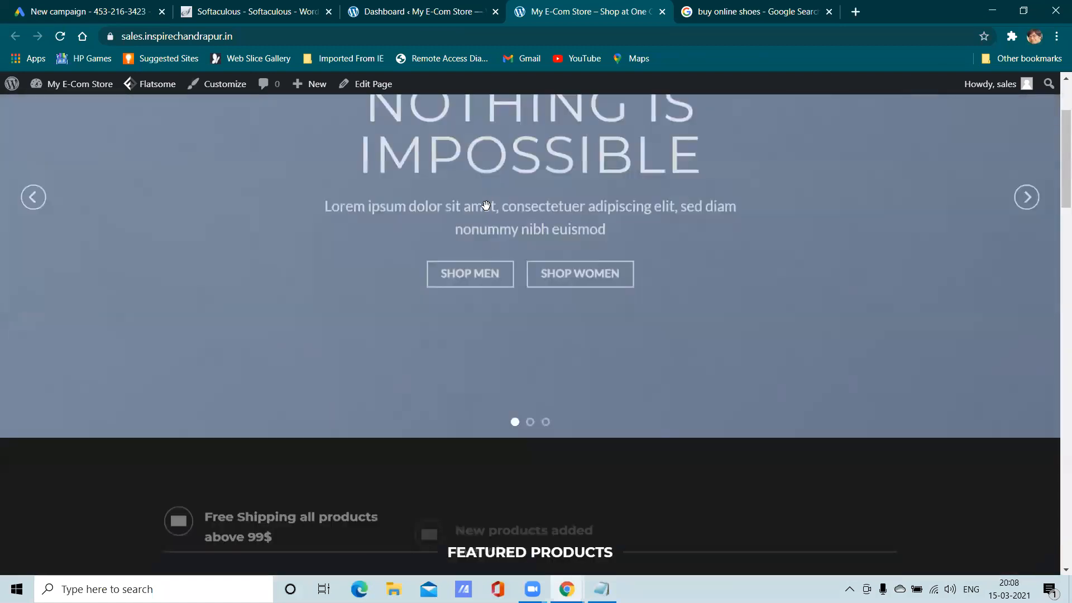
{"action": "scroll", "coordinate": [497, 213], "scroll_direction": "down", "scroll_amount": 19}
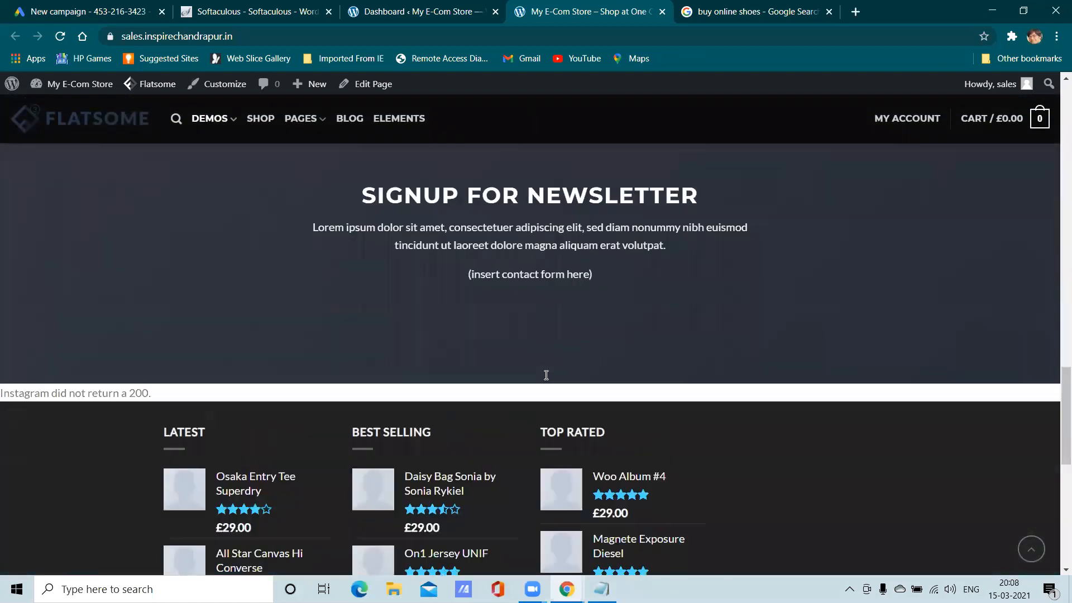
{"action": "scroll", "coordinate": [546, 378], "scroll_direction": "down", "scroll_amount": 3}
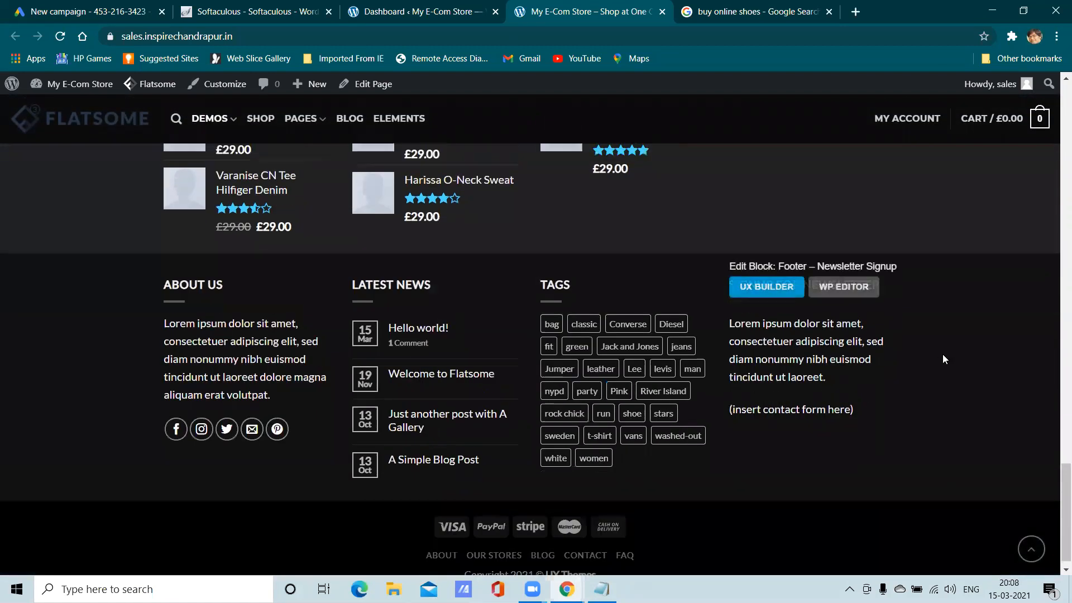
{"action": "scroll", "coordinate": [944, 359], "scroll_direction": "up", "scroll_amount": 6}
{"action": "scroll", "coordinate": [943, 359], "scroll_direction": "up", "scroll_amount": 14}
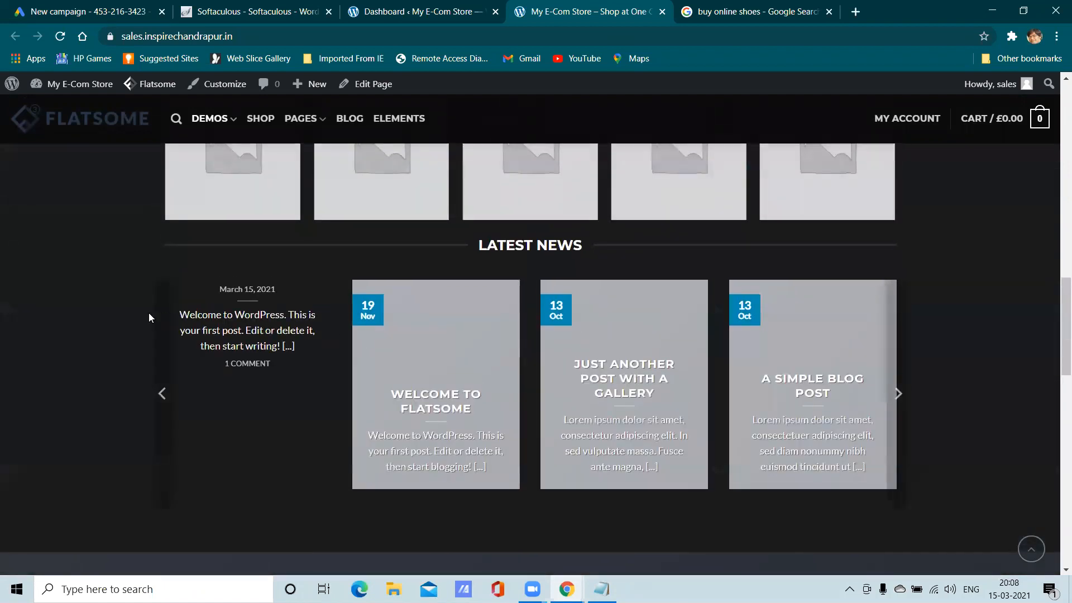
{"action": "scroll", "coordinate": [147, 311], "scroll_direction": "up", "scroll_amount": 4}
{"action": "scroll", "coordinate": [145, 311], "scroll_direction": "up", "scroll_amount": 15}
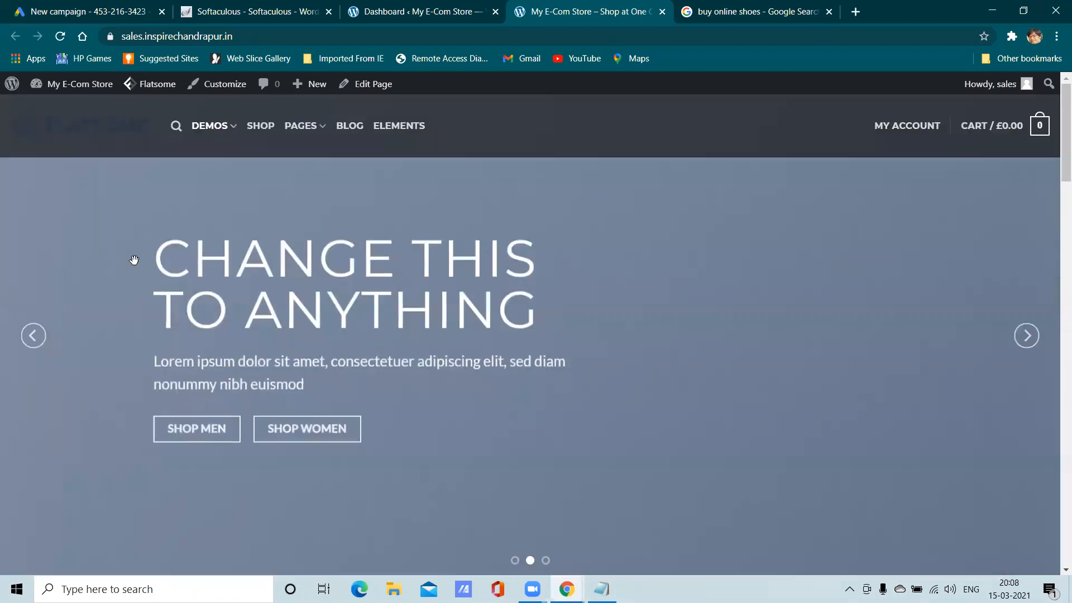
Step: Inspect the store's Demos menu and its homepage product and news sections, and return to the Google Ads new campaign page
{"action": "left_click", "coordinate": [210, 125]}
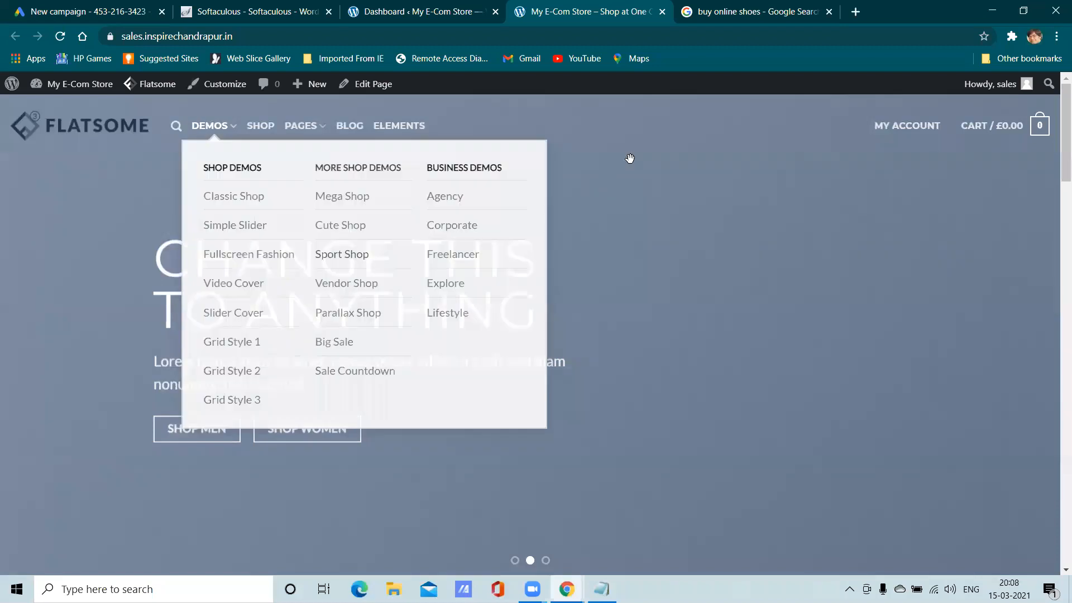
{"action": "scroll", "coordinate": [761, 285], "scroll_direction": "down", "scroll_amount": 9}
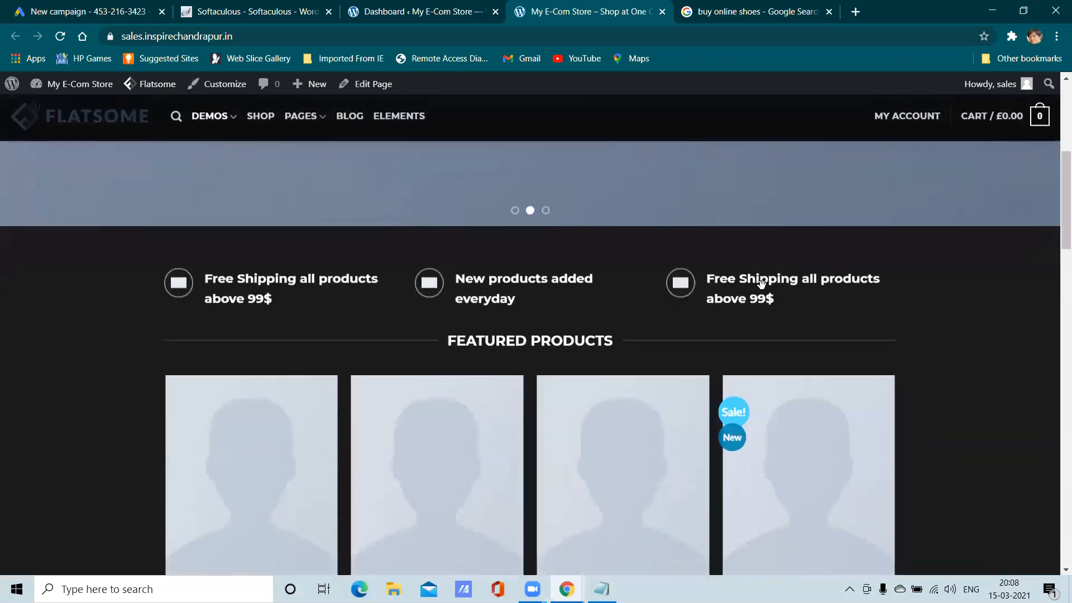
{"action": "scroll", "coordinate": [29, 343], "scroll_direction": "down", "scroll_amount": 3}
{"action": "scroll", "coordinate": [29, 343], "scroll_direction": "down", "scroll_amount": 5}
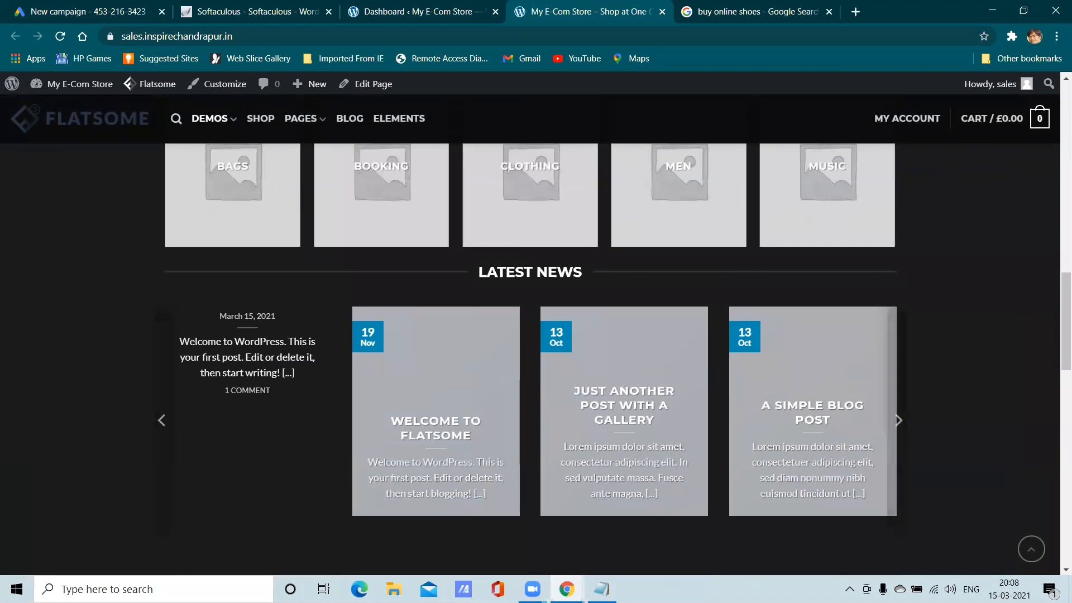
{"action": "scroll", "coordinate": [320, 269], "scroll_direction": "up", "scroll_amount": 17}
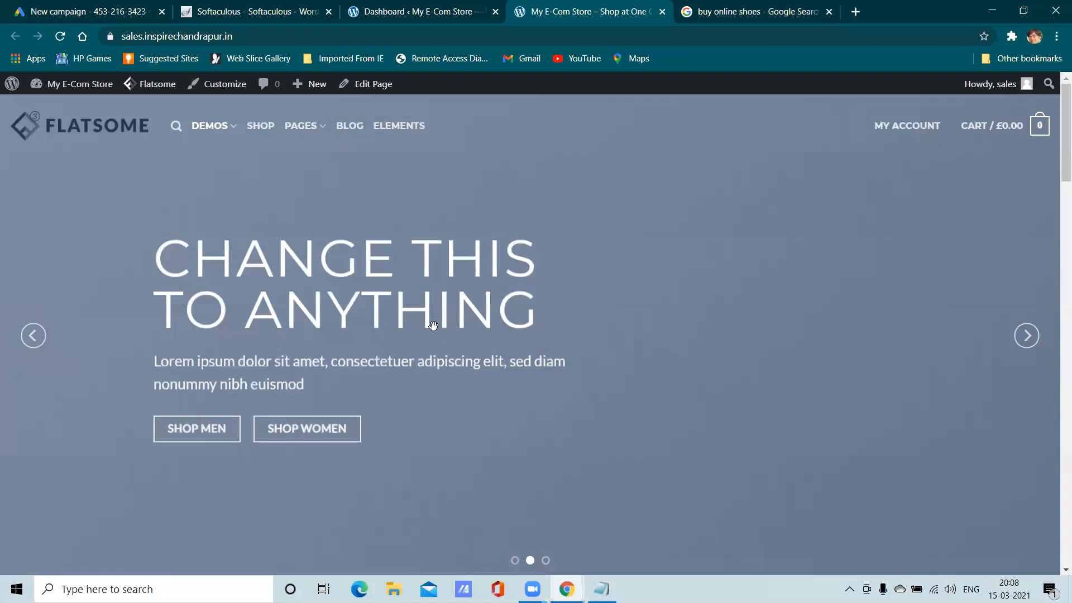
{"action": "left_click", "coordinate": [103, 6]}
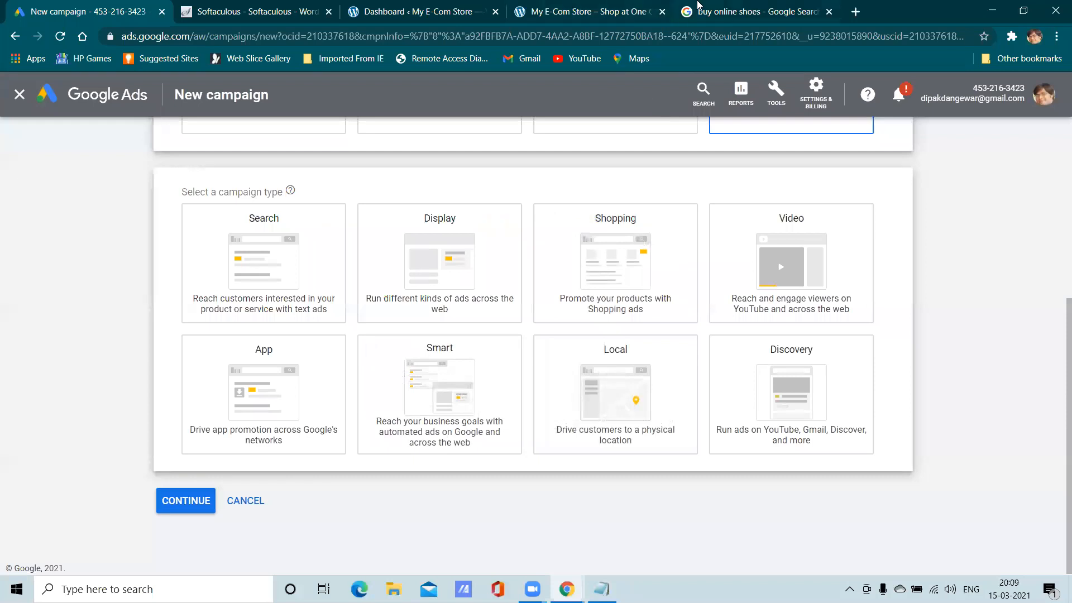
Step: View the My E-Com Store homepage, then check the google merchant center search results and the Google for Retail get-started page in the incognito window
{"action": "left_click", "coordinate": [532, 8]}
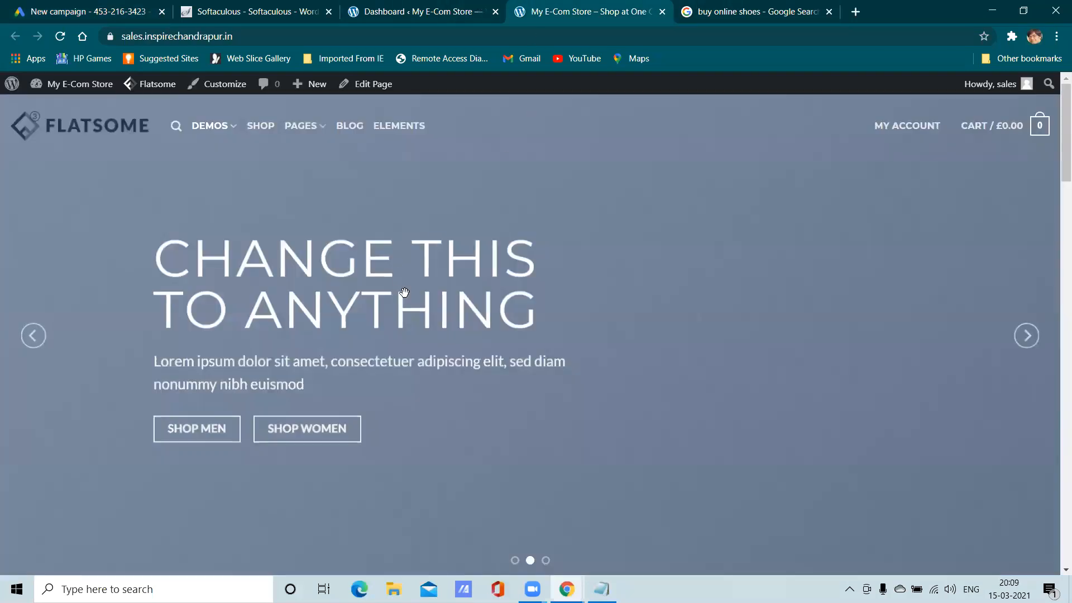
{"action": "mouse_move", "coordinate": [567, 589]}
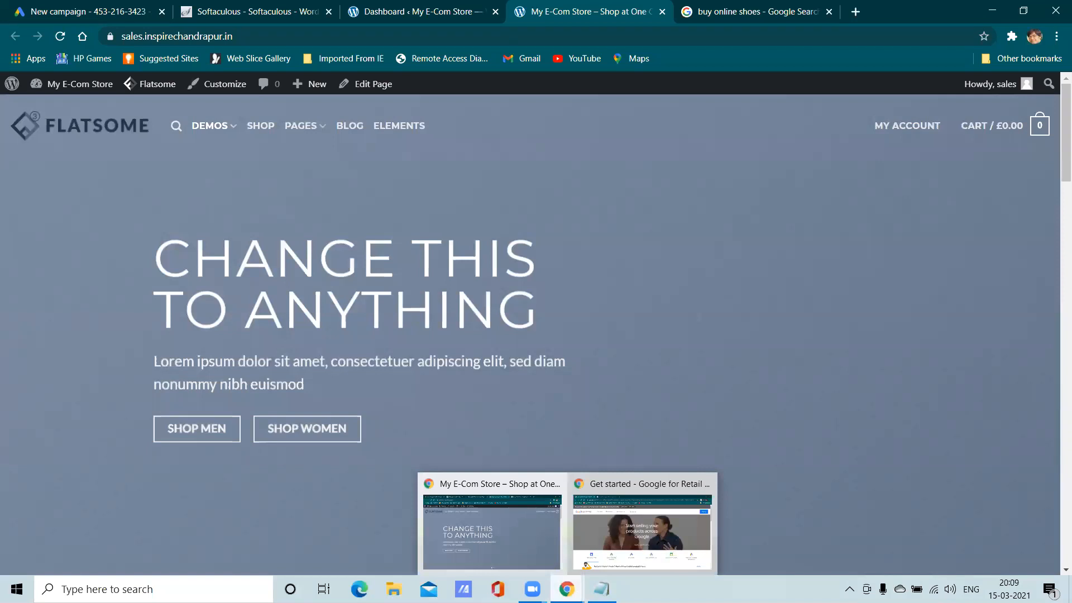
{"action": "mouse_move", "coordinate": [619, 573]}
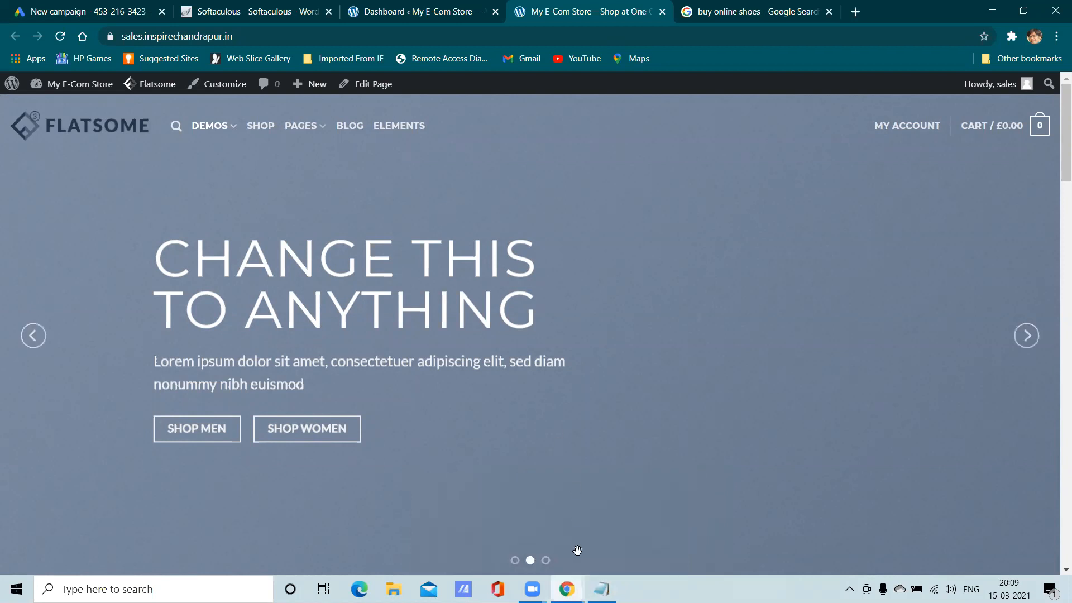
{"action": "left_click", "coordinate": [608, 559]}
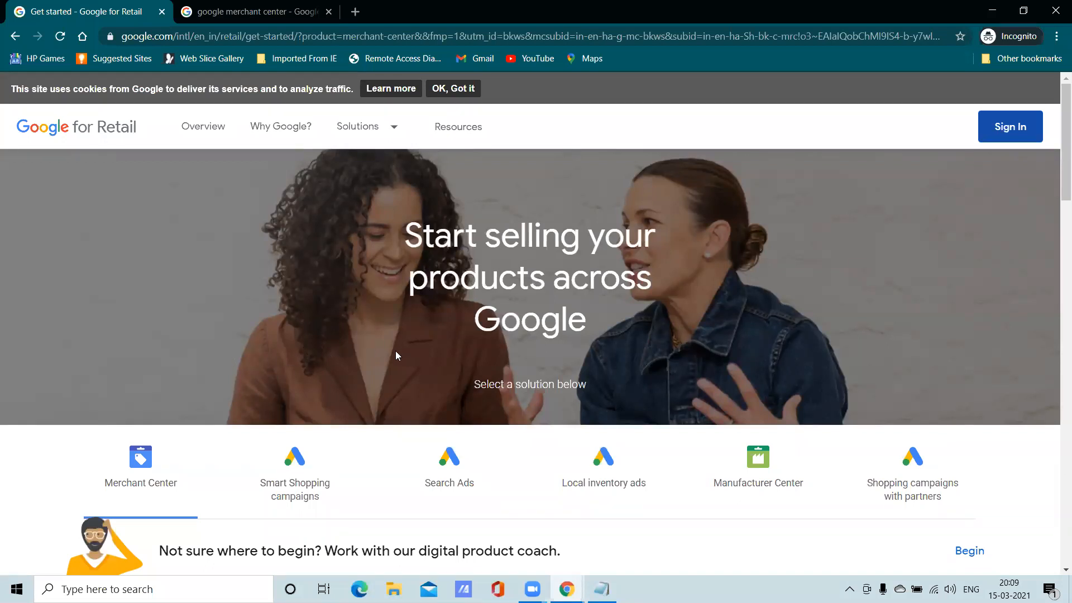
{"action": "left_click", "coordinate": [260, 6]}
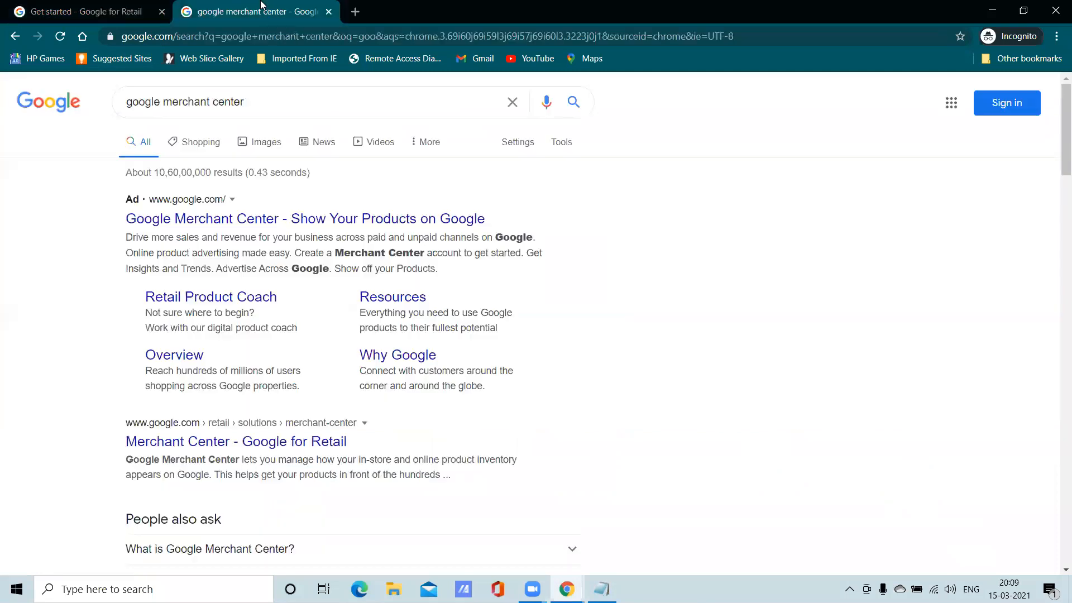
{"action": "left_click_drag", "start_coordinate": [259, 103], "coordinate": [2, 149]}
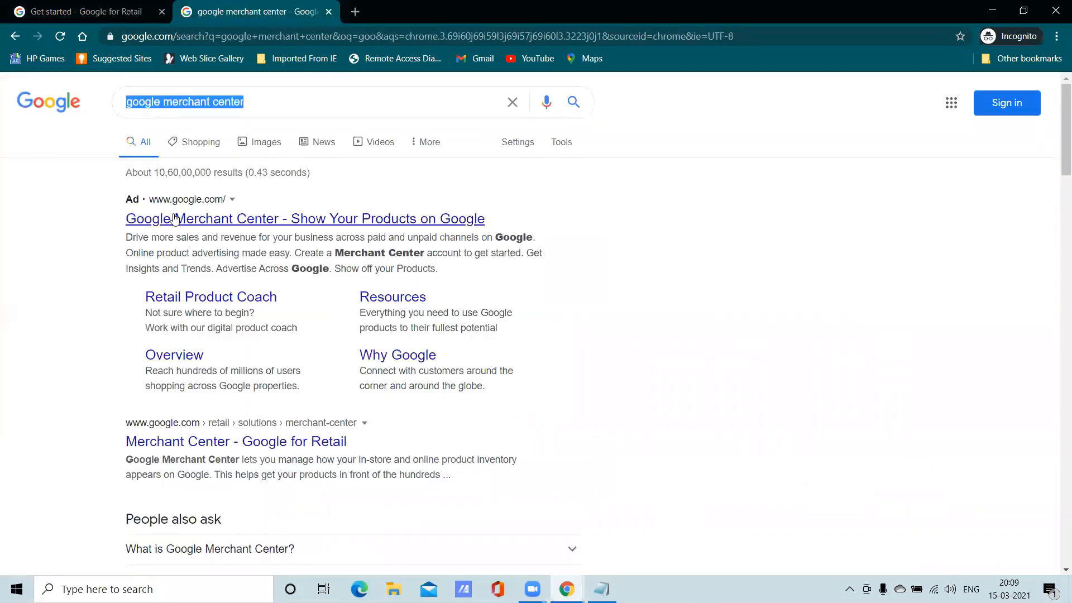
{"action": "left_click", "coordinate": [192, 219]}
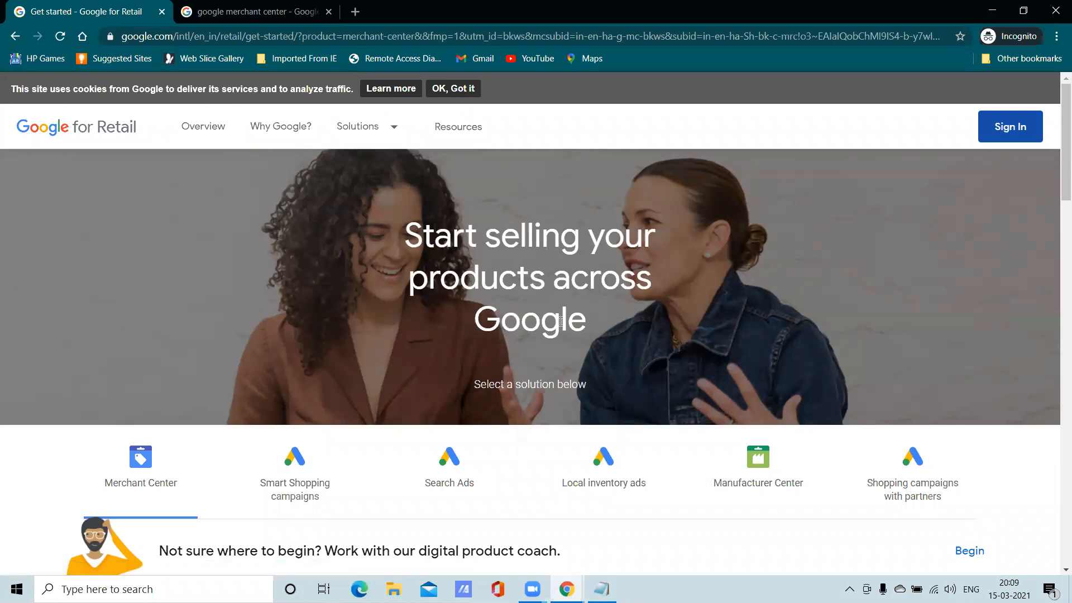
Step: Sign in to Merchant Center from the Google for Retail page with the saved account e-mail and password
{"action": "left_click", "coordinate": [1001, 143]}
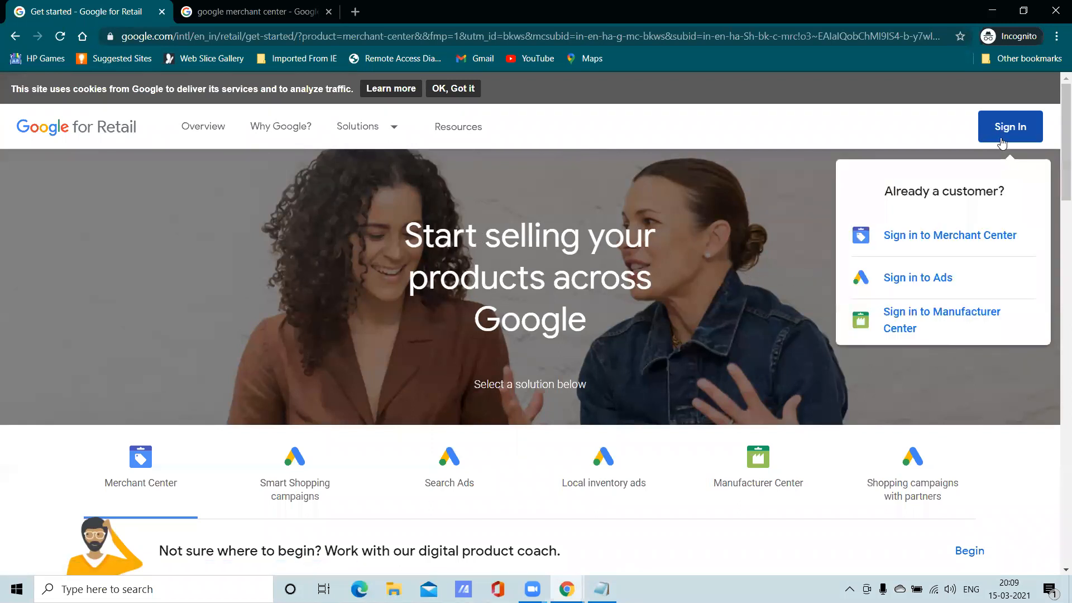
{"action": "left_click", "coordinate": [919, 250]}
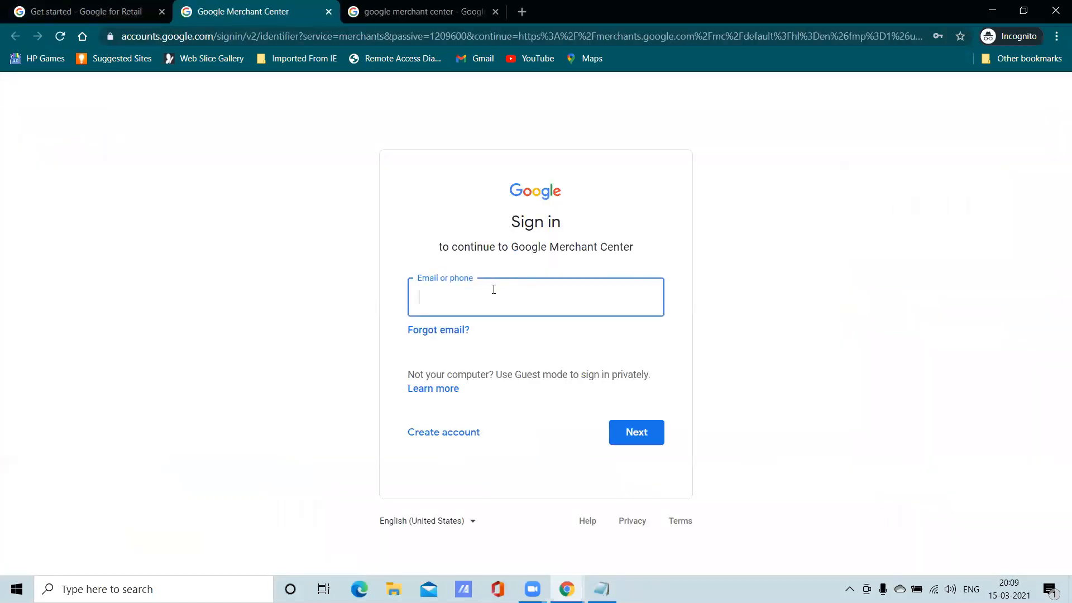
{"action": "left_click", "coordinate": [492, 298]}
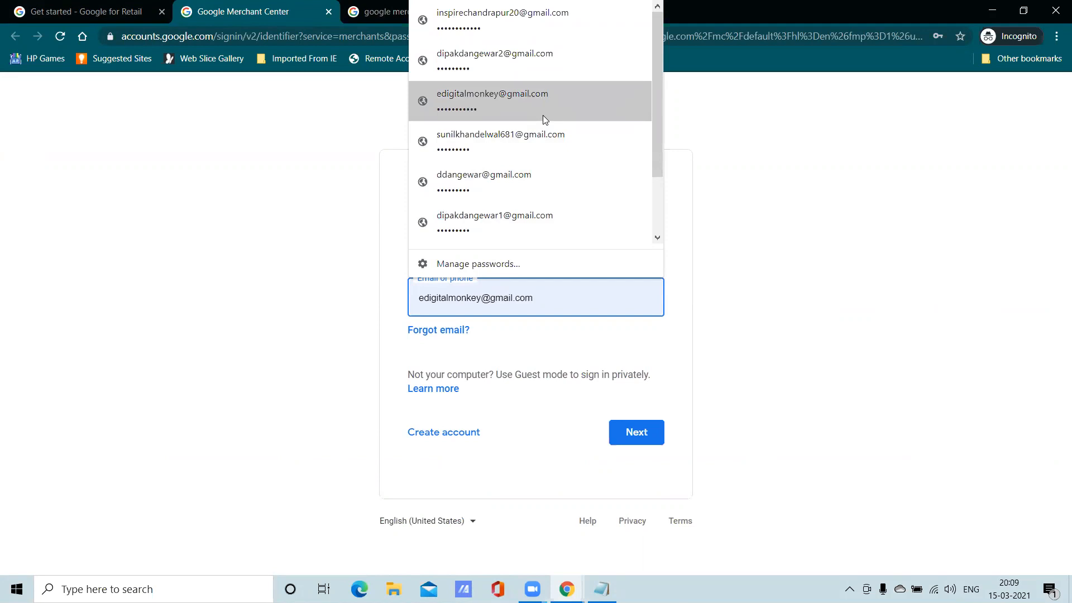
{"action": "scroll", "coordinate": [548, 207], "scroll_direction": "down", "scroll_amount": 2}
{"action": "scroll", "coordinate": [540, 226], "scroll_direction": "up", "scroll_amount": 2}
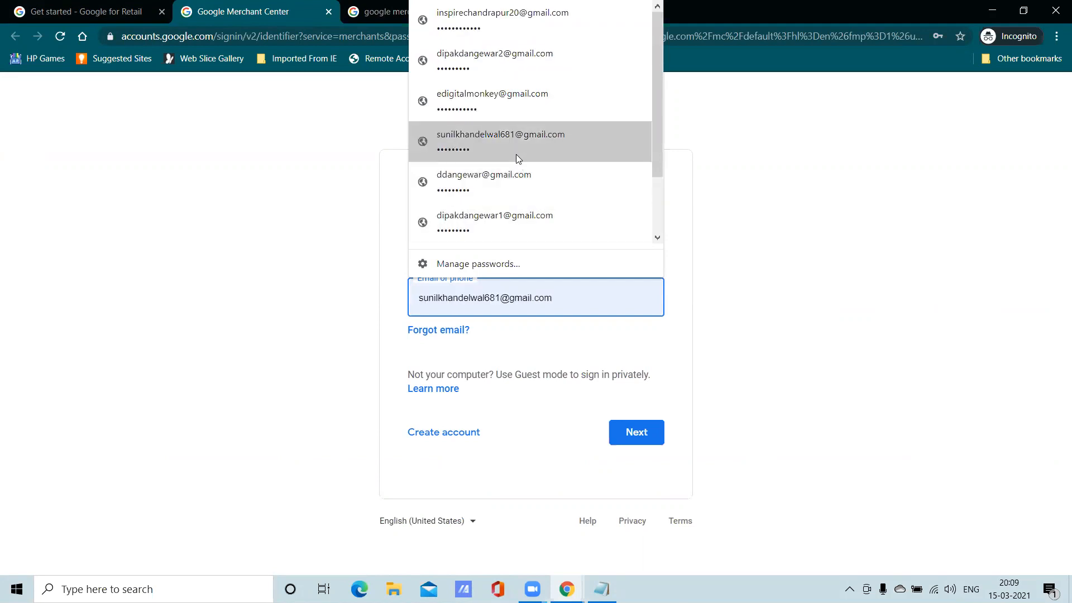
{"action": "left_click", "coordinate": [515, 106]}
{"action": "left_click", "coordinate": [625, 429]}
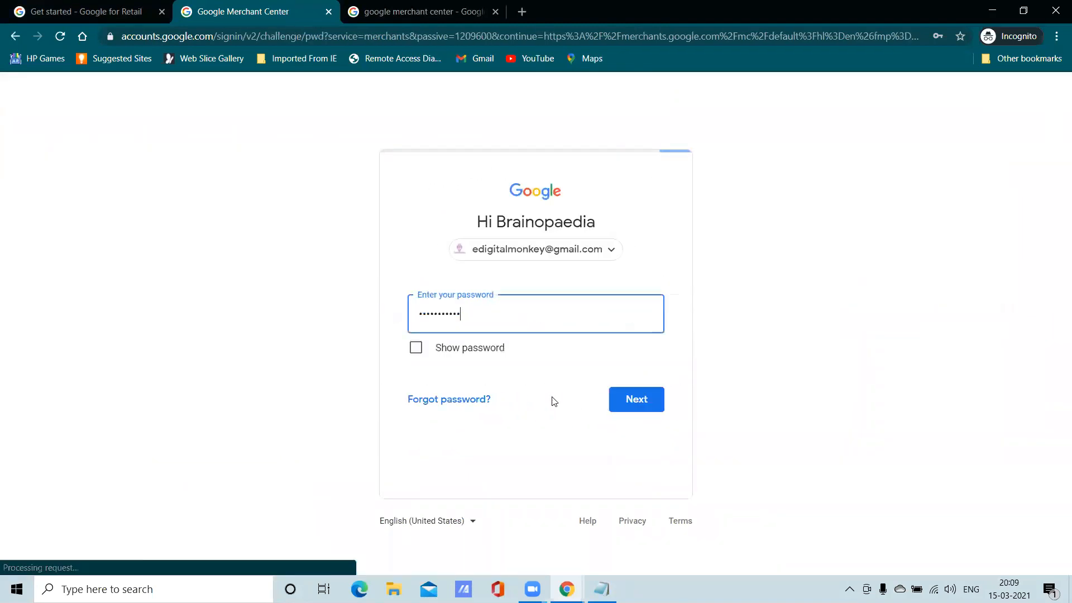
{"action": "left_click", "coordinate": [633, 394]}
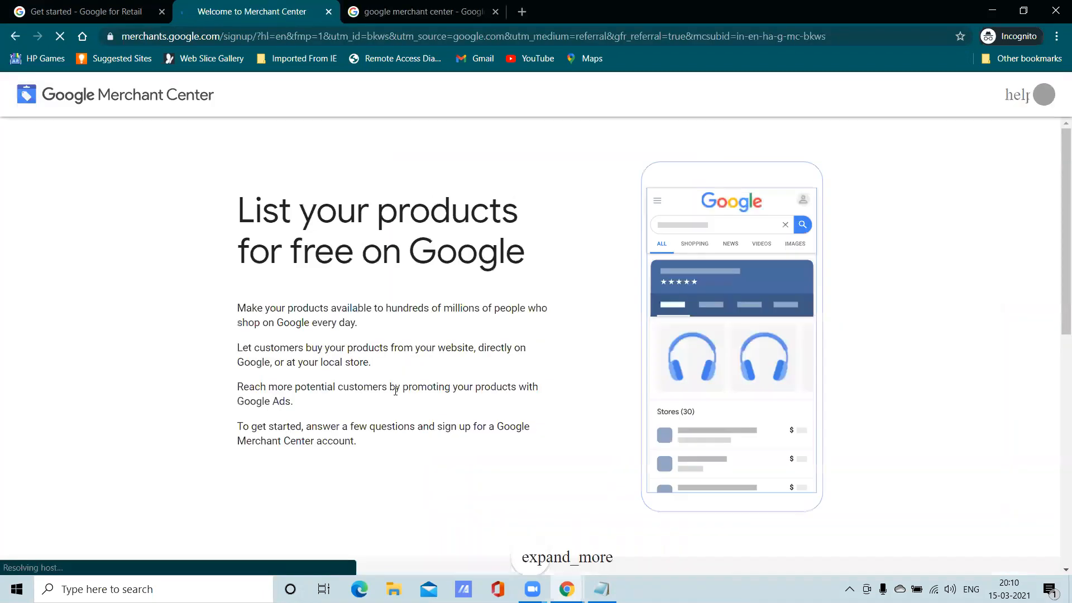
Step: Enter "My E-commerce Store" as the business name in the Merchant Center business information form
{"action": "scroll", "coordinate": [420, 383], "scroll_direction": "down", "scroll_amount": 5}
{"action": "scroll", "coordinate": [418, 383], "scroll_direction": "down", "scroll_amount": 4}
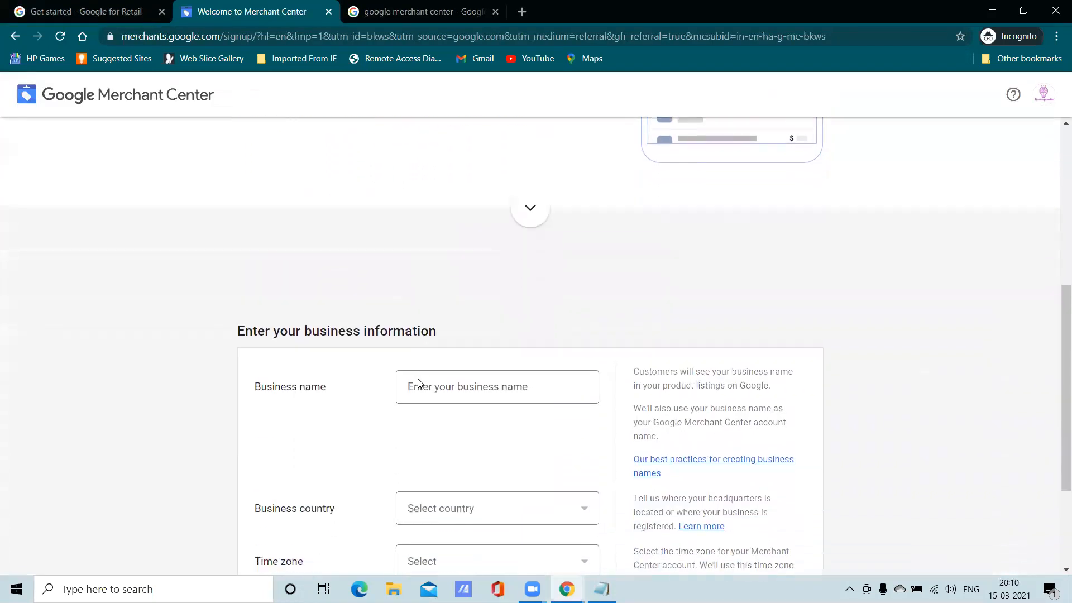
{"action": "scroll", "coordinate": [418, 383], "scroll_direction": "up", "scroll_amount": 6}
{"action": "scroll", "coordinate": [424, 381], "scroll_direction": "down", "scroll_amount": 5}
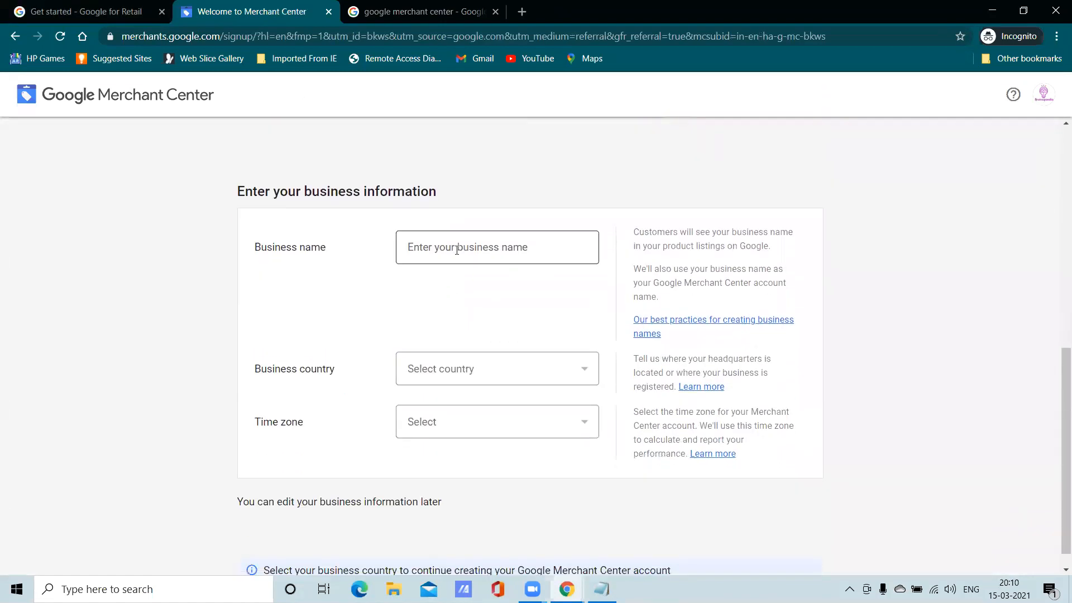
{"action": "left_click", "coordinate": [458, 250]}
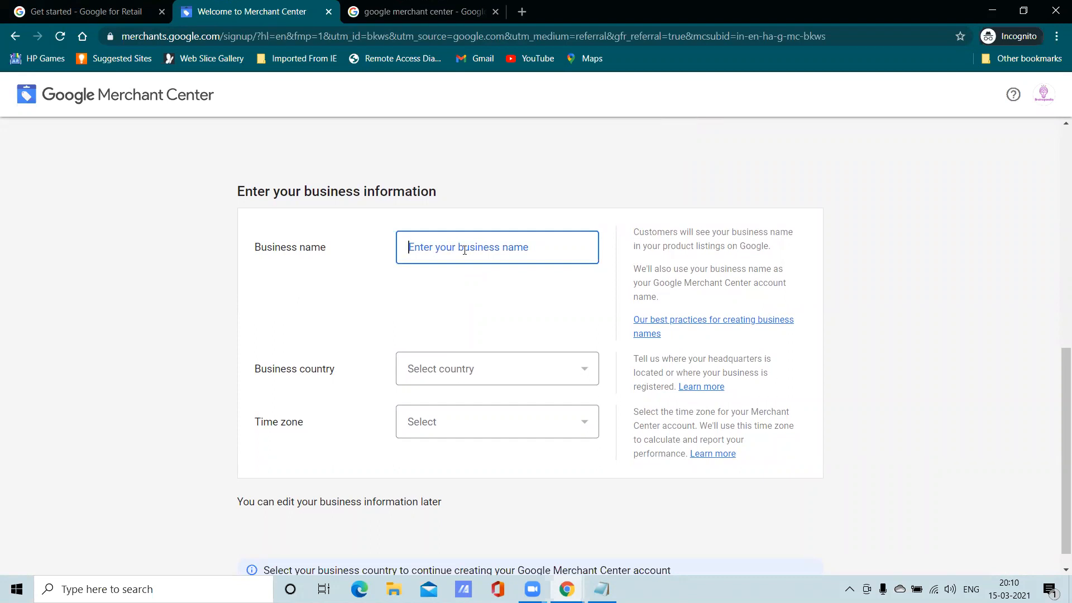
{"action": "type", "text": "My"}
{"action": "type", "text": "-commerce Store"}
Step: Set the business country to India and keep the India Standard Time (Kolkata) time zone
{"action": "left_click", "coordinate": [540, 367]}
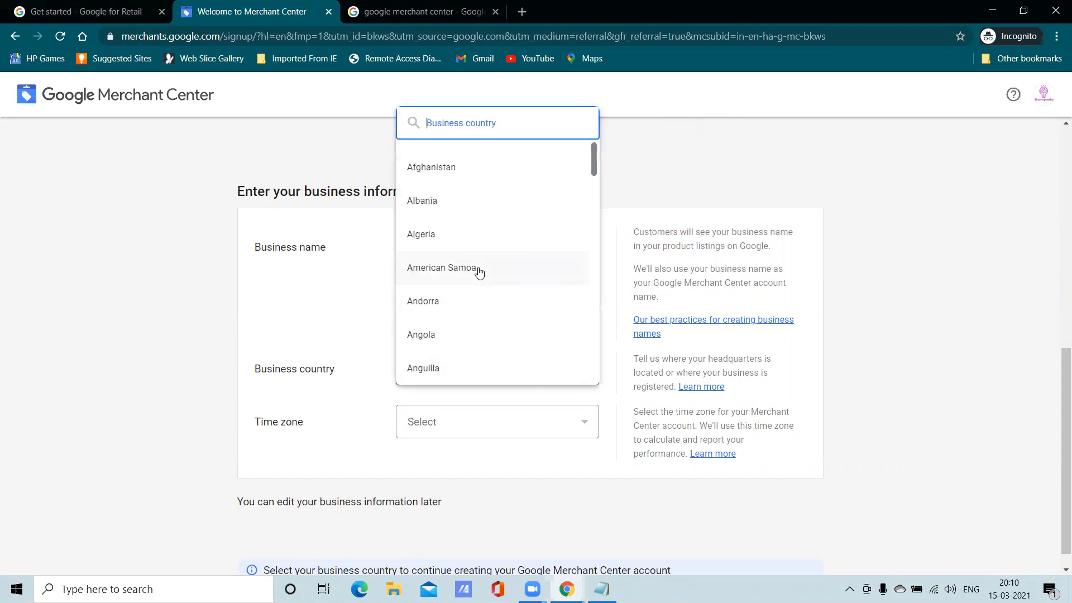
{"action": "type", "text": "india"}
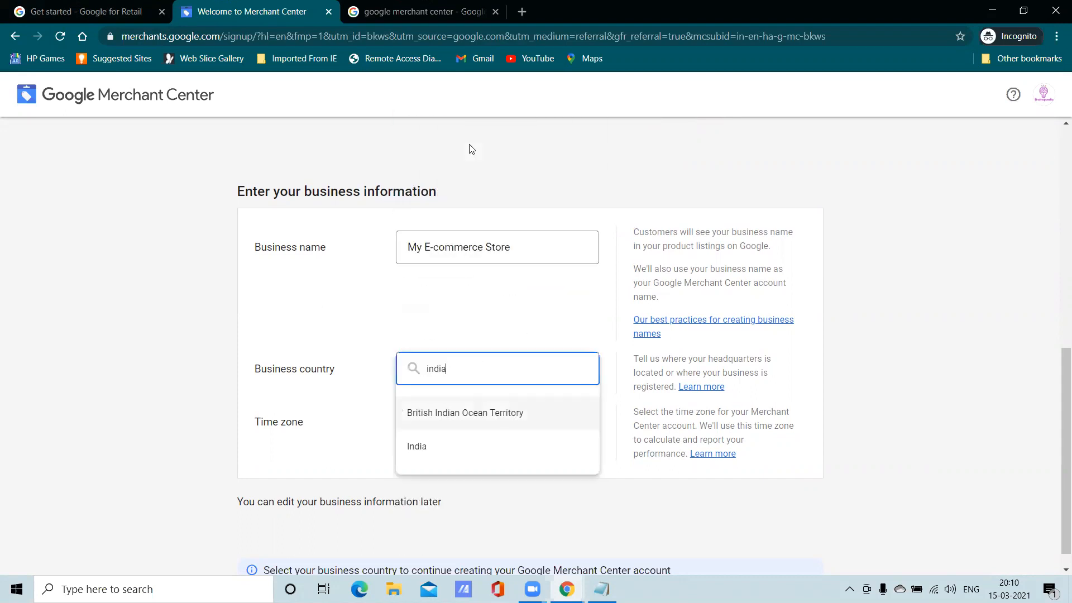
{"action": "left_click", "coordinate": [476, 446]}
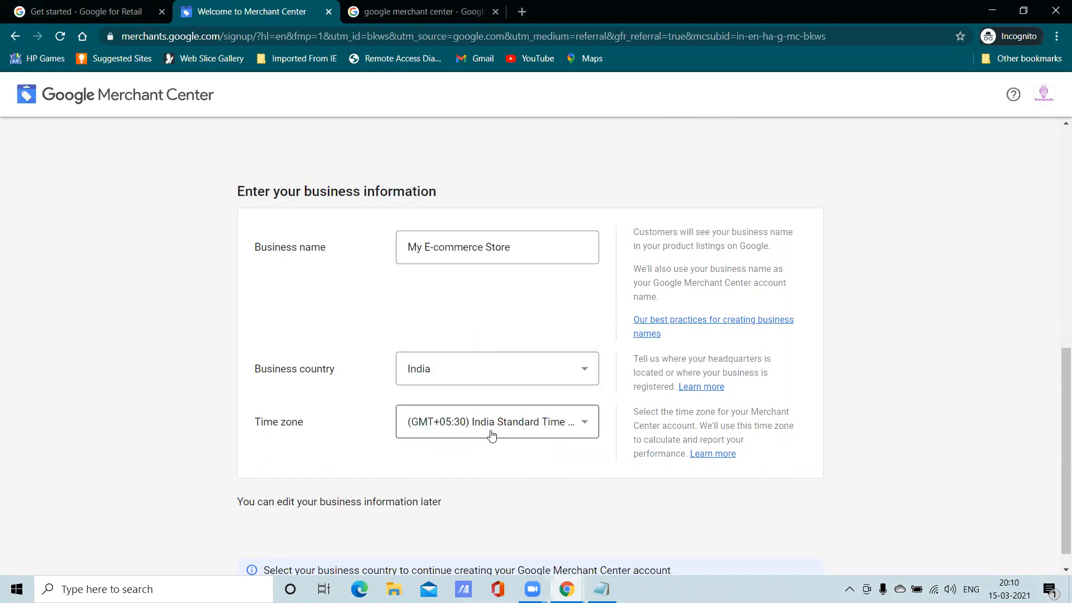
{"action": "left_click", "coordinate": [495, 427]}
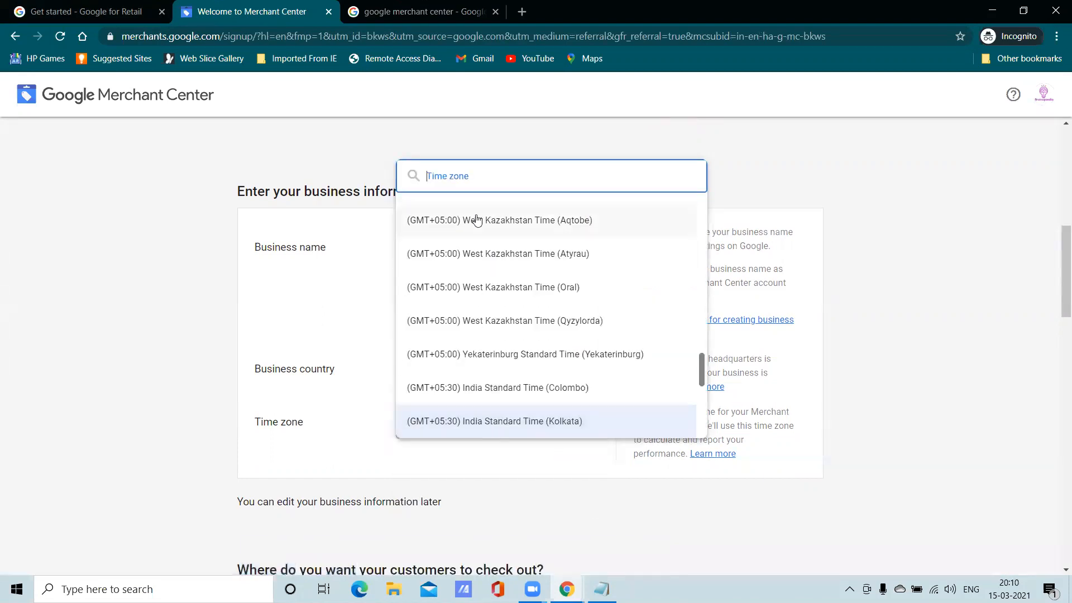
{"action": "left_click", "coordinate": [486, 475]}
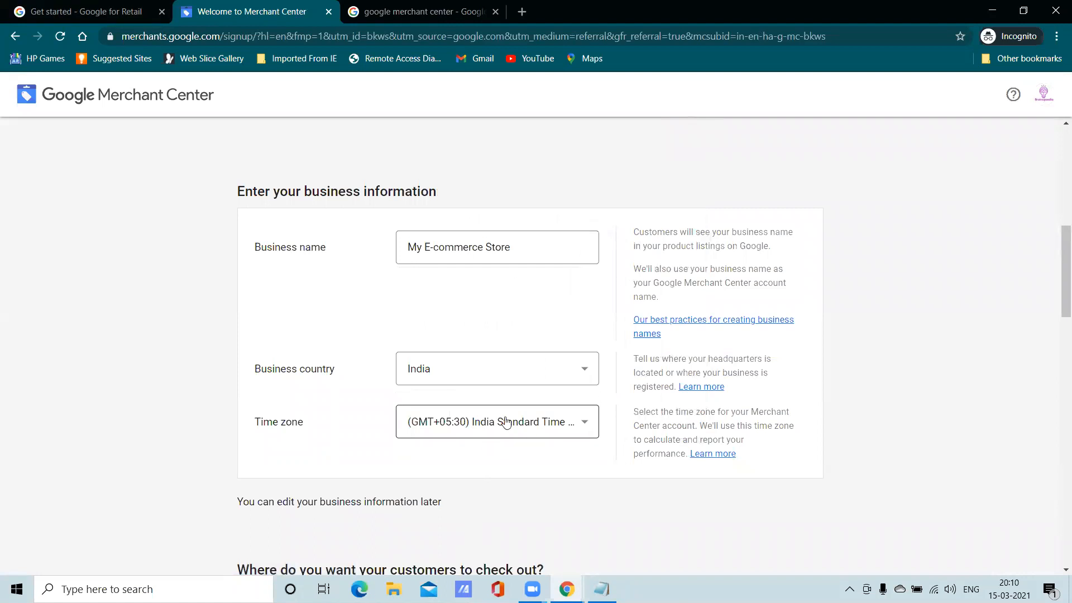
Step: Let customers check out both on the website and at the local store
{"action": "scroll", "coordinate": [502, 413], "scroll_direction": "down", "scroll_amount": 3}
{"action": "scroll", "coordinate": [477, 343], "scroll_direction": "down", "scroll_amount": 1}
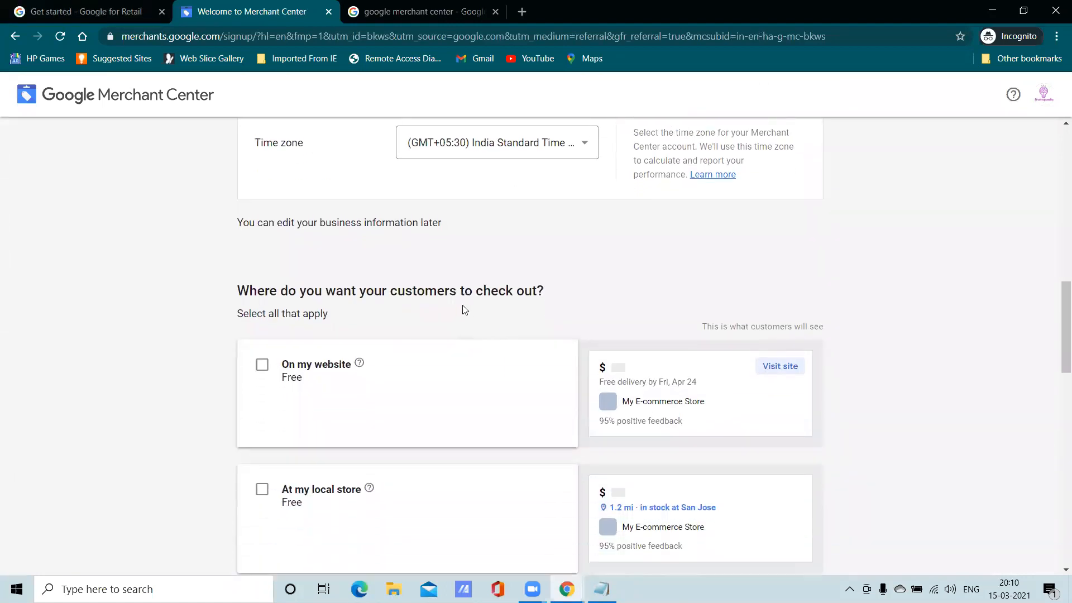
{"action": "scroll", "coordinate": [341, 313], "scroll_direction": "down", "scroll_amount": 3}
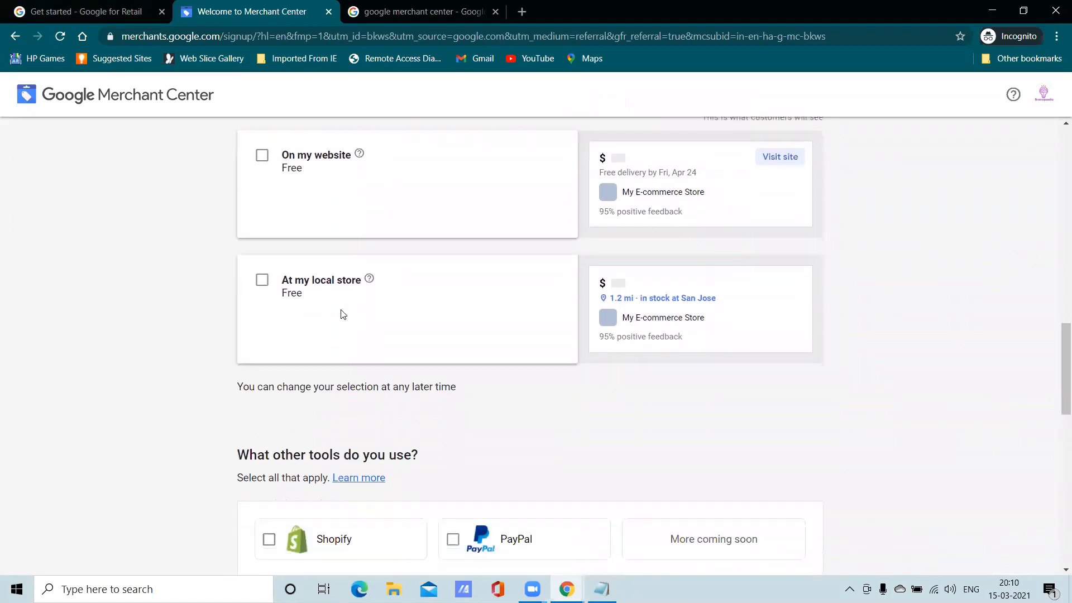
{"action": "scroll", "coordinate": [340, 312], "scroll_direction": "up", "scroll_amount": 3}
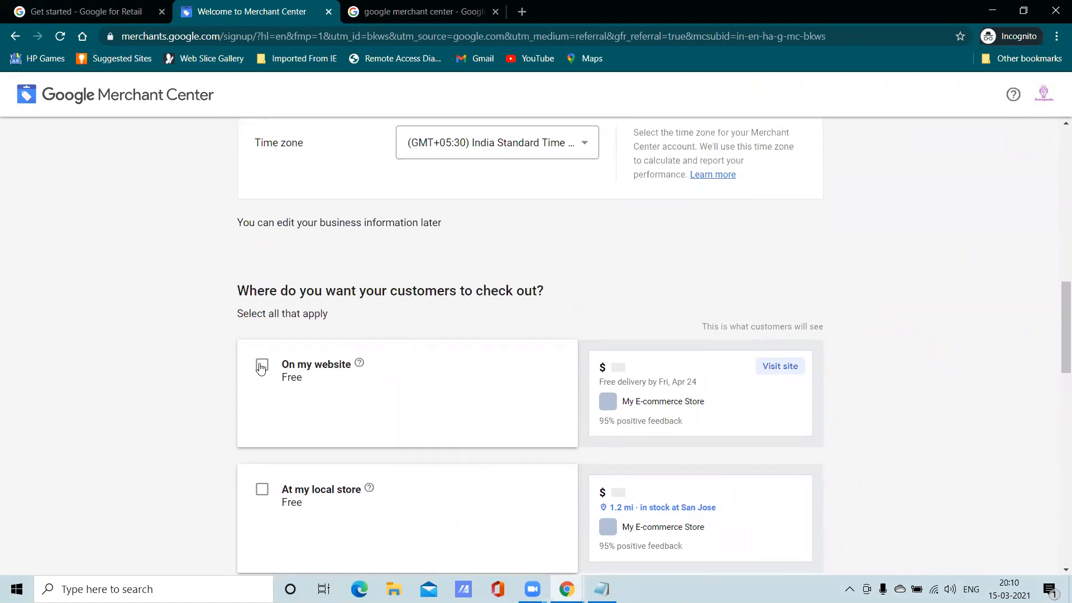
{"action": "left_click", "coordinate": [261, 367]}
{"action": "scroll", "coordinate": [296, 442], "scroll_direction": "down", "scroll_amount": 2}
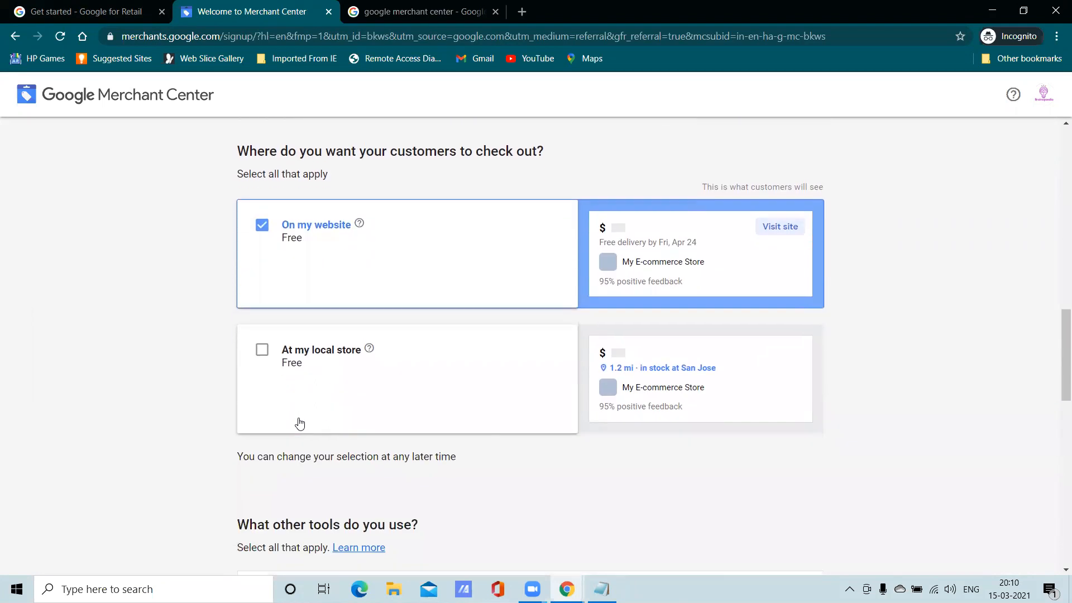
{"action": "left_click", "coordinate": [262, 352]}
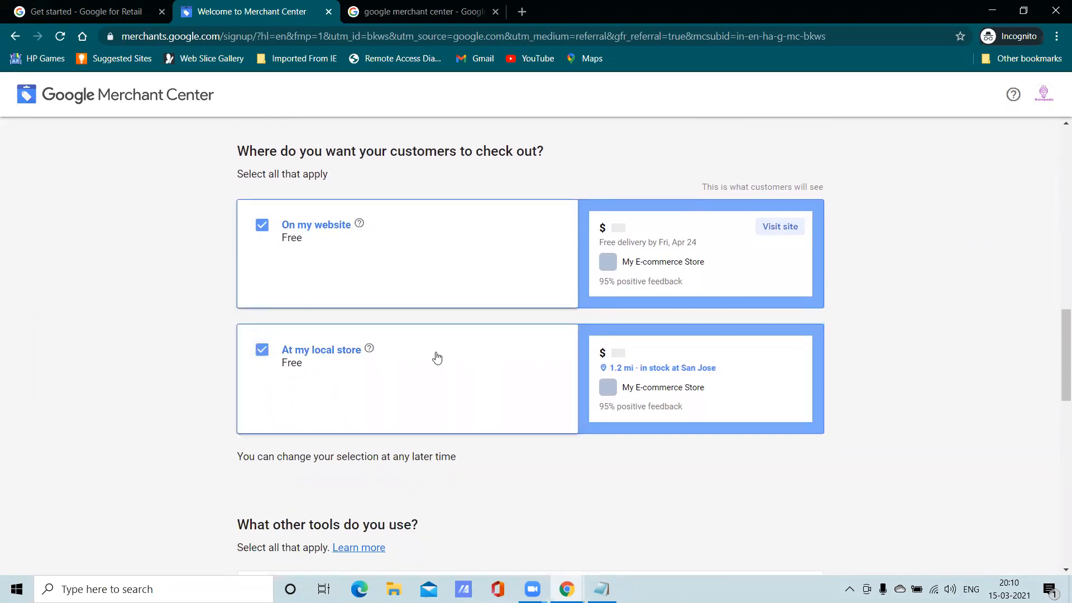
Step: Review the remaining sign-up sections and select only PayPal, not Shopify, as the other tool in use
{"action": "scroll", "coordinate": [437, 355], "scroll_direction": "down", "scroll_amount": 5}
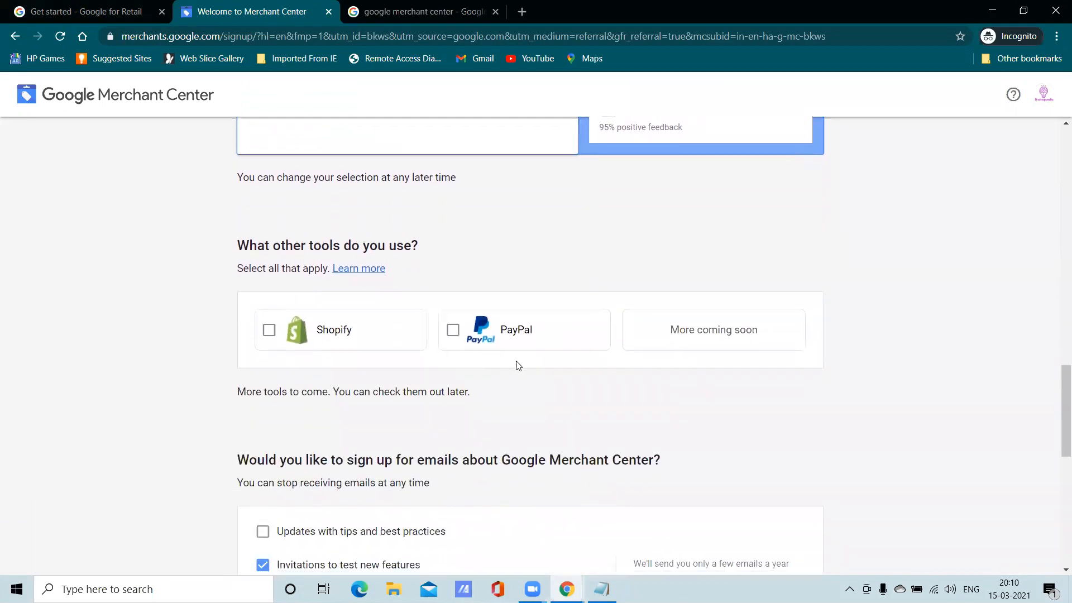
{"action": "scroll", "coordinate": [437, 372], "scroll_direction": "down", "scroll_amount": 4}
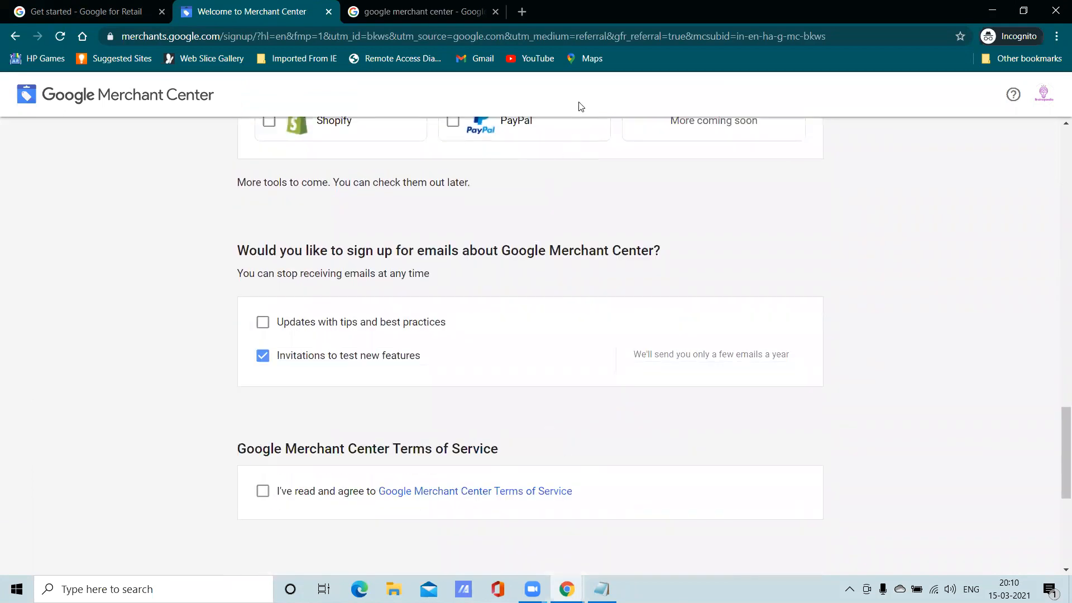
{"action": "scroll", "coordinate": [400, 372], "scroll_direction": "down", "scroll_amount": 5}
{"action": "scroll", "coordinate": [399, 369], "scroll_direction": "up", "scroll_amount": 3}
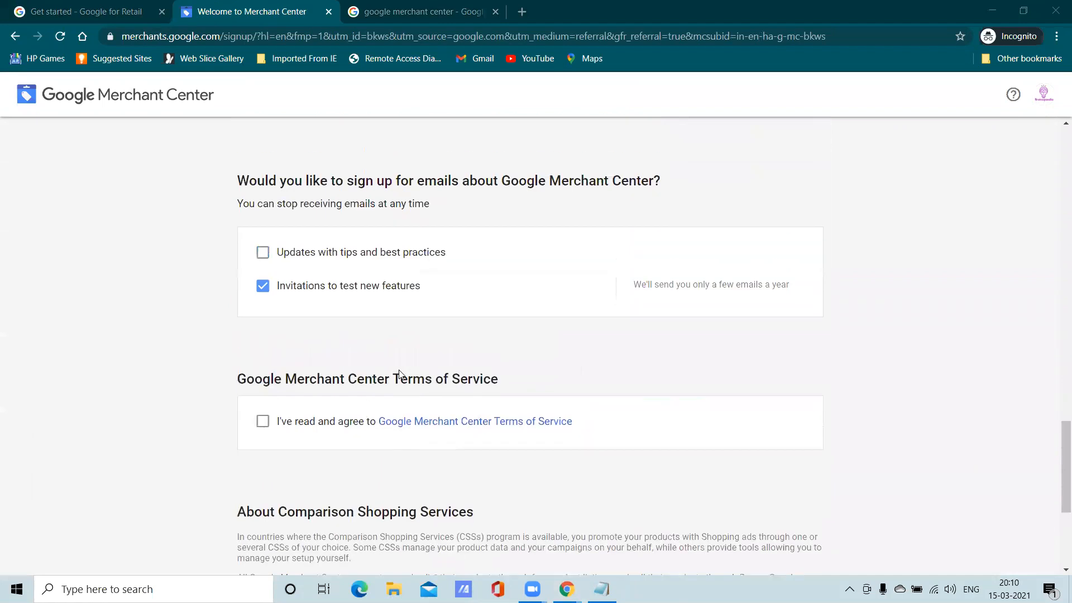
{"action": "scroll", "coordinate": [462, 300], "scroll_direction": "up", "scroll_amount": 2}
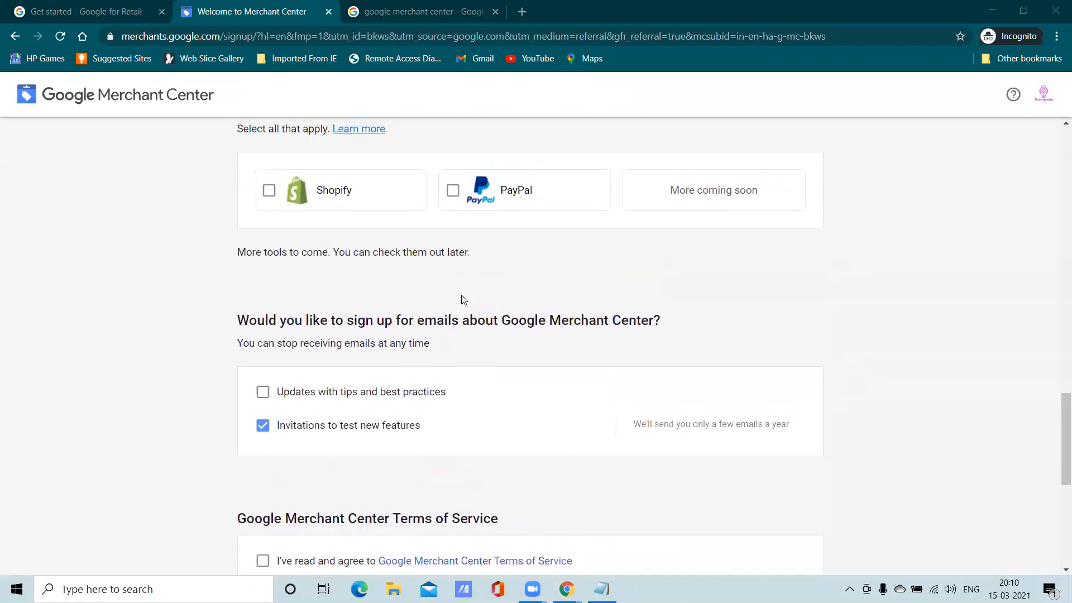
{"action": "scroll", "coordinate": [462, 300], "scroll_direction": "up", "scroll_amount": 1}
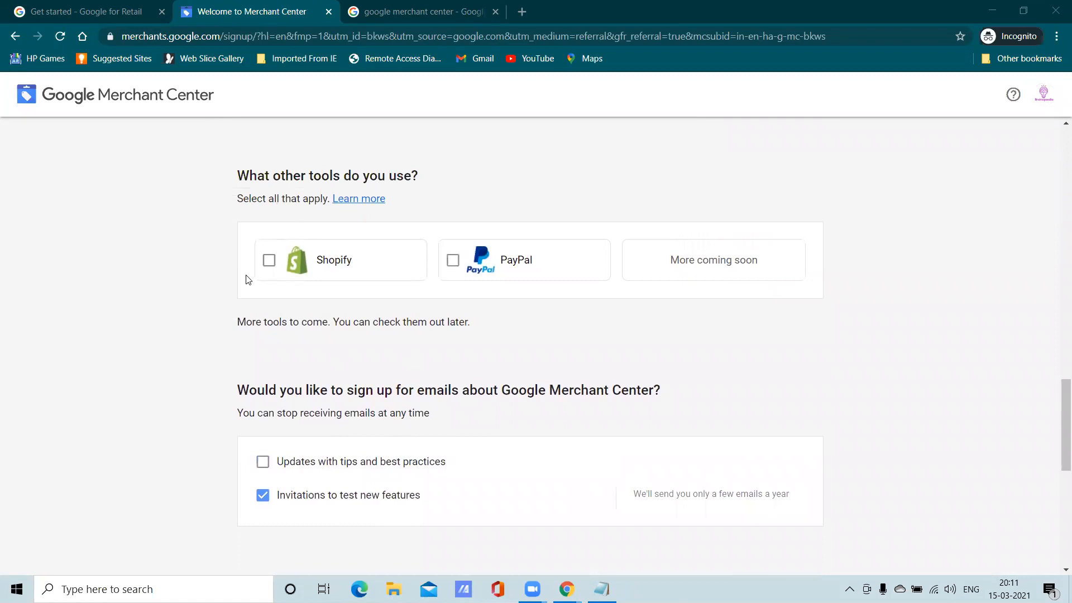
{"action": "left_click", "coordinate": [267, 261]}
{"action": "left_click", "coordinate": [453, 263]}
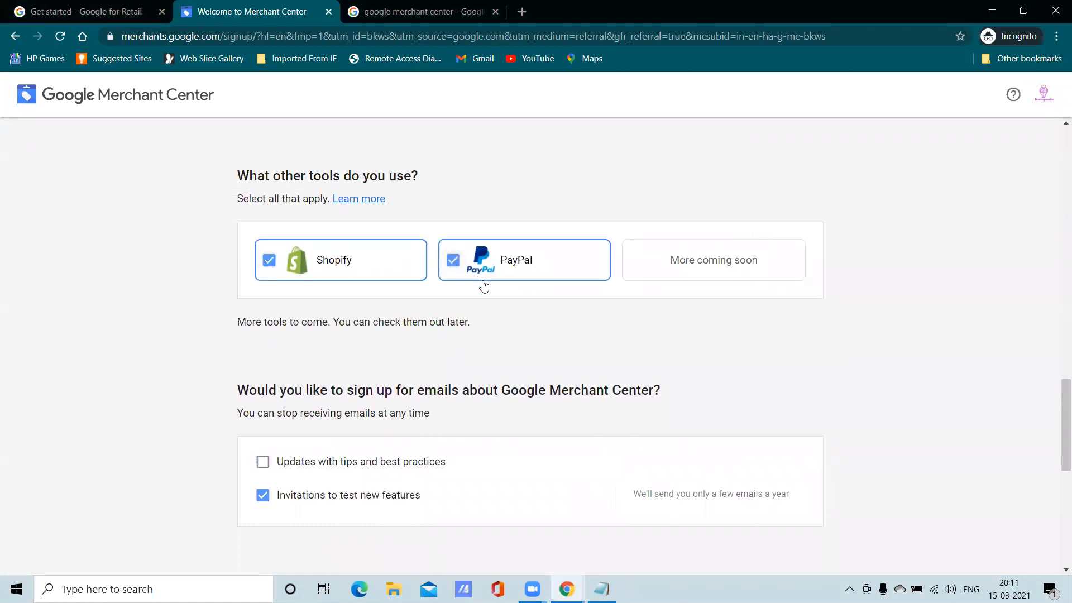
{"action": "left_click", "coordinate": [270, 266]}
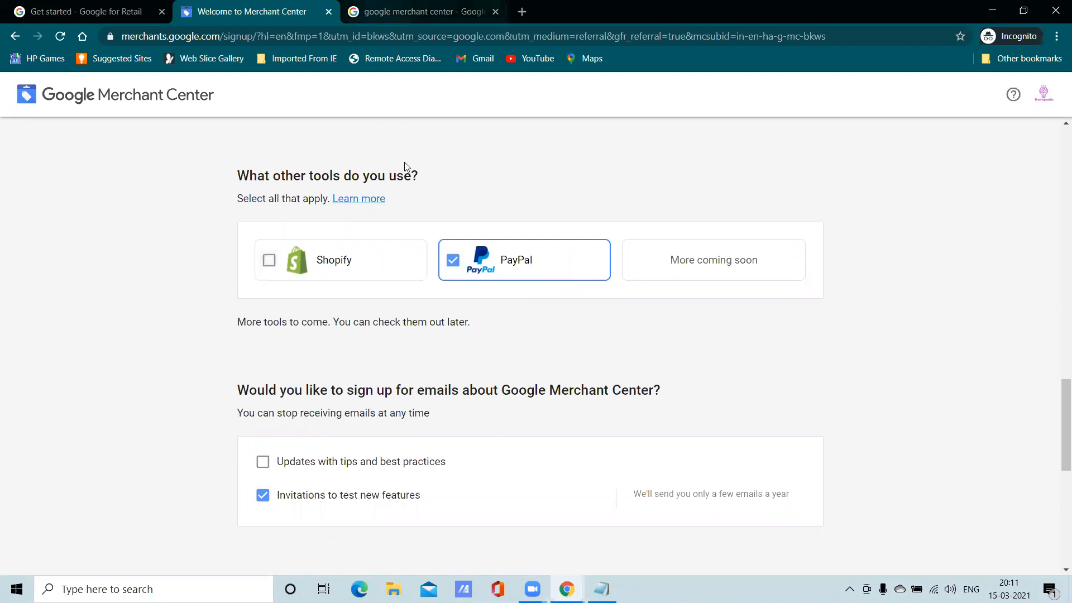
{"action": "left_click", "coordinate": [454, 266]}
{"action": "left_click", "coordinate": [454, 266]}
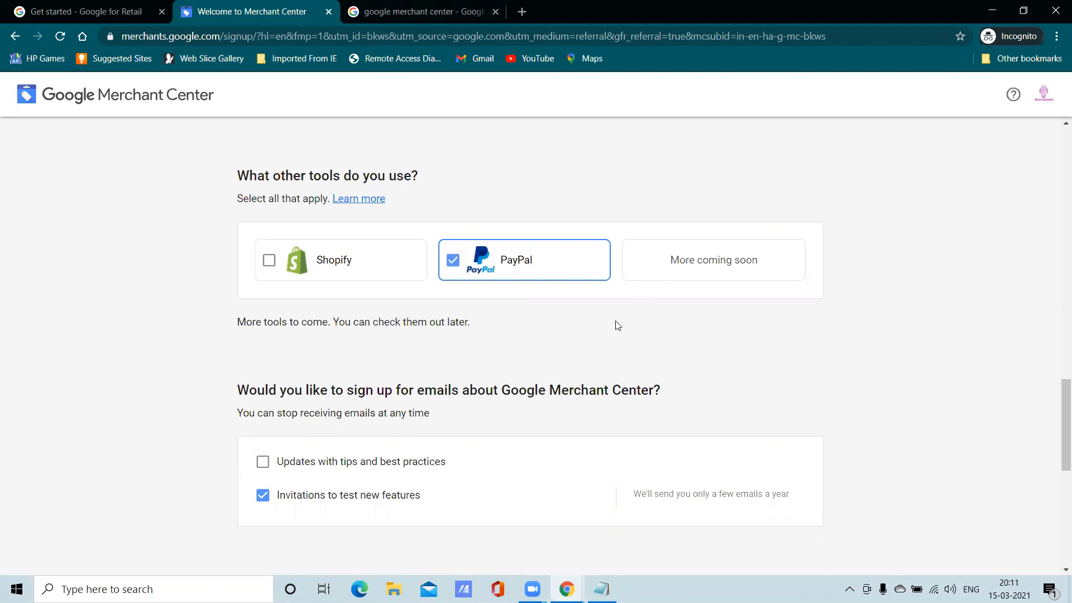
{"action": "scroll", "coordinate": [502, 349], "scroll_direction": "down", "scroll_amount": 4}
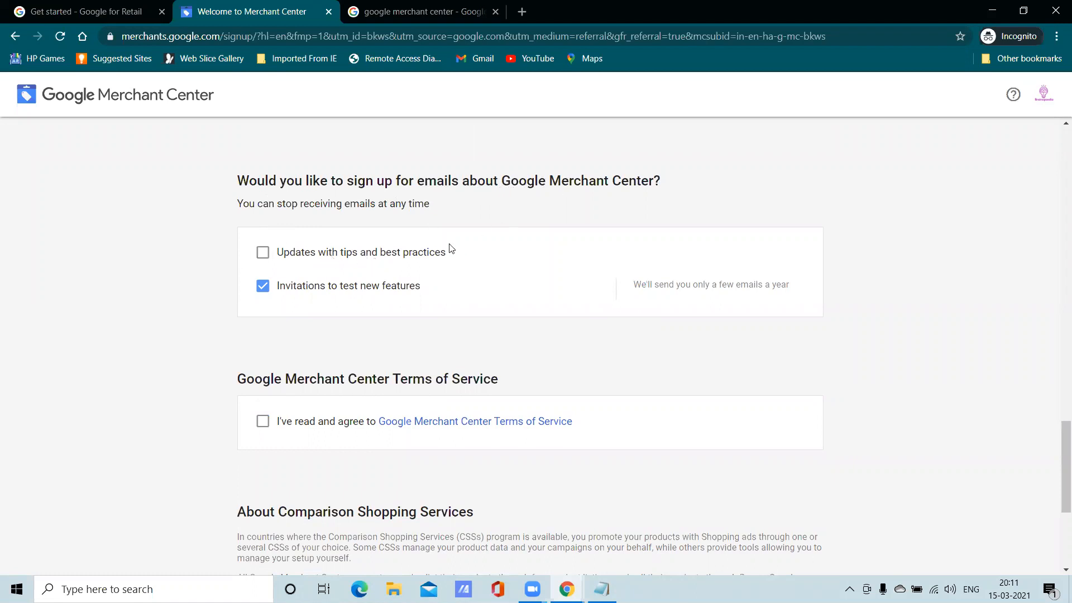
Step: Opt in to emails with tips and best practices and agree to the Google Merchant Center Terms of Service
{"action": "left_click", "coordinate": [262, 252]}
{"action": "scroll", "coordinate": [386, 333], "scroll_direction": "down", "scroll_amount": 4}
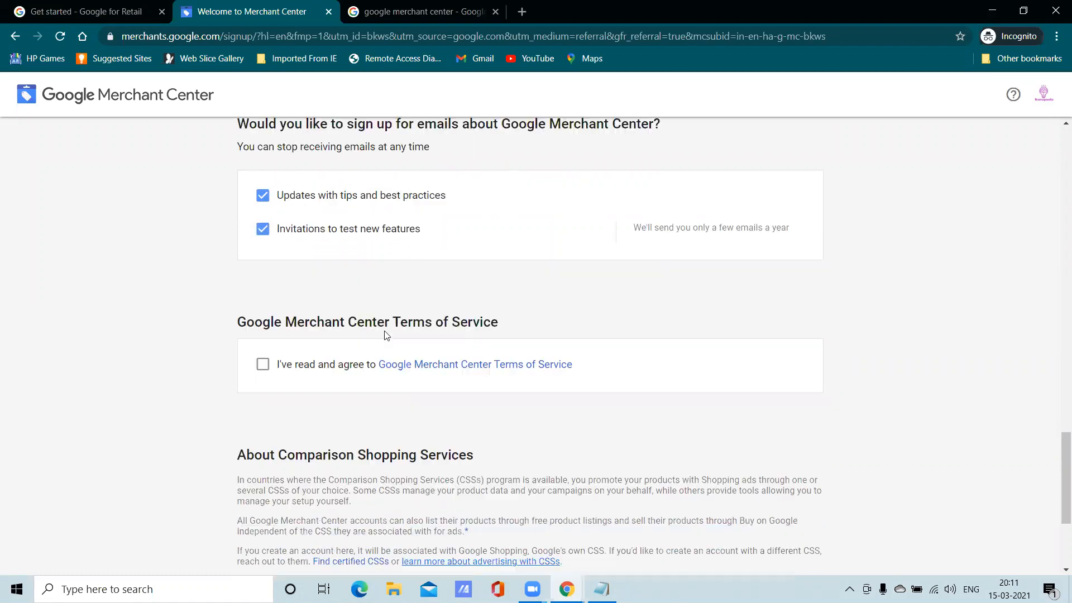
{"action": "left_click", "coordinate": [263, 212]}
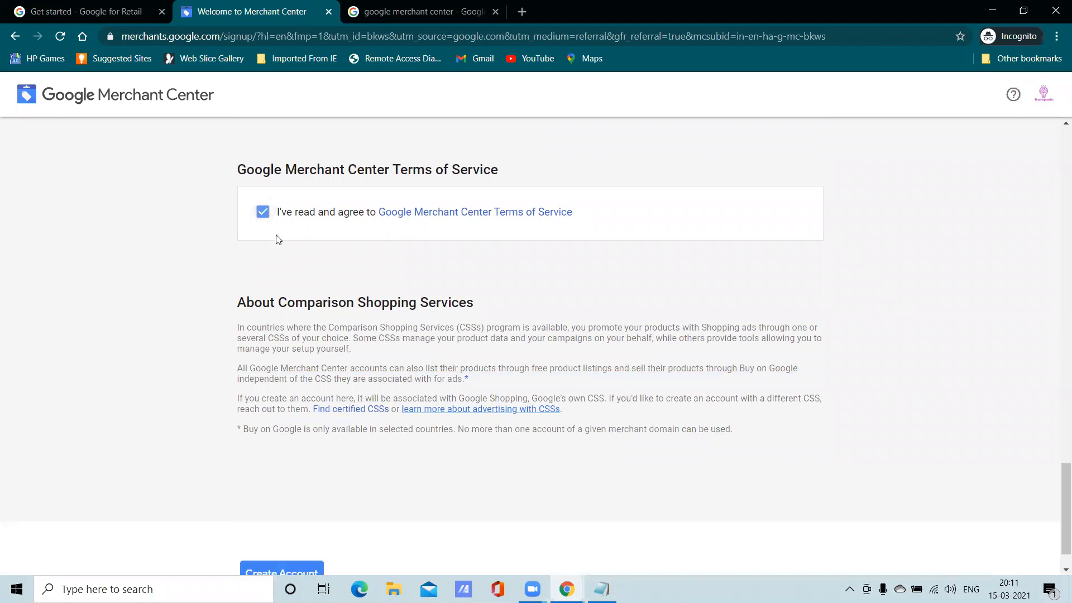
{"action": "scroll", "coordinate": [357, 355], "scroll_direction": "down", "scroll_amount": 1}
{"action": "scroll", "coordinate": [354, 351], "scroll_direction": "up", "scroll_amount": 2}
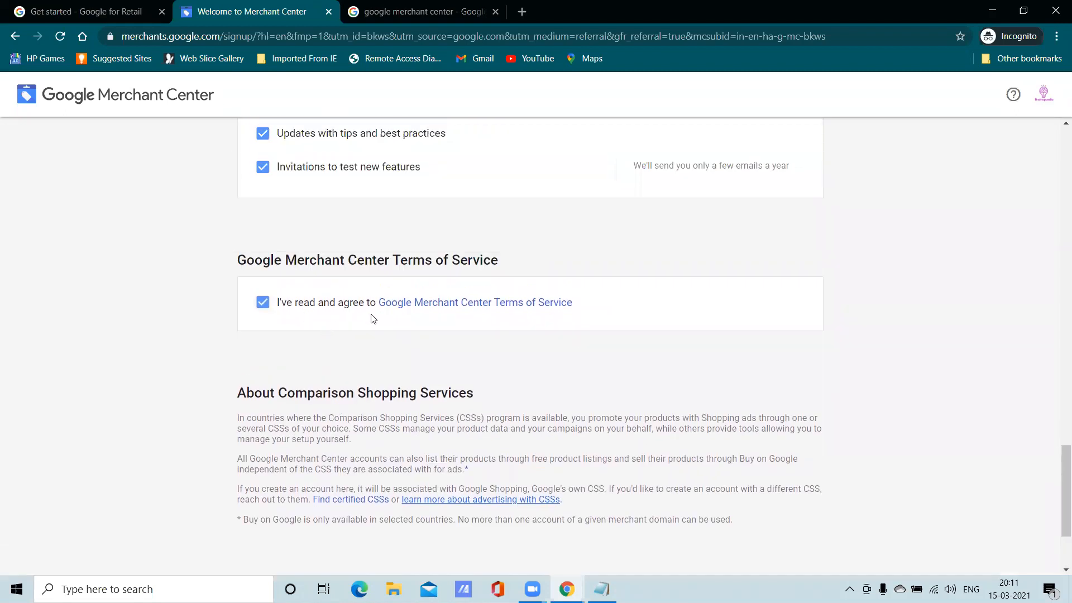
Step: Create the Merchant Center account and go back from the PayPal login page without signing in
{"action": "scroll", "coordinate": [397, 324], "scroll_direction": "down", "scroll_amount": 3}
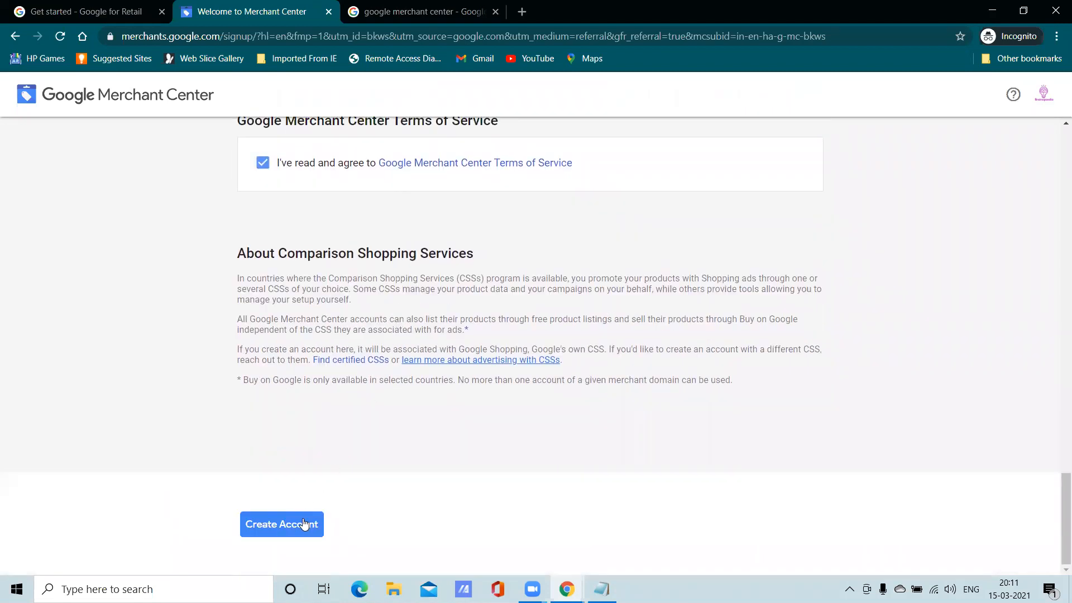
{"action": "left_click", "coordinate": [304, 522]}
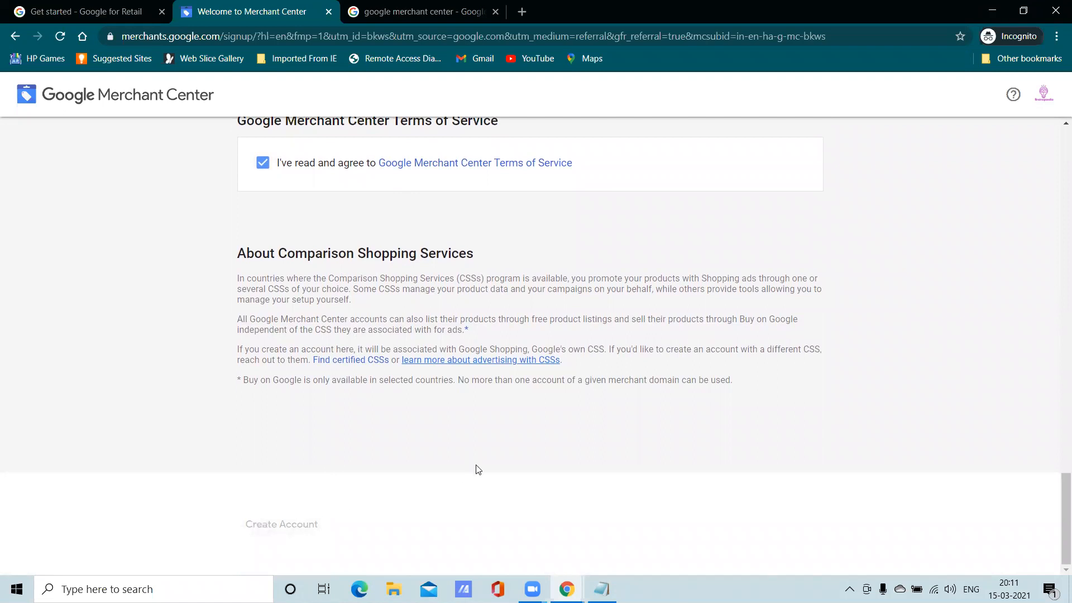
{"action": "scroll", "coordinate": [487, 458], "scroll_direction": "up", "scroll_amount": 7}
{"action": "scroll", "coordinate": [488, 453], "scroll_direction": "up", "scroll_amount": 5}
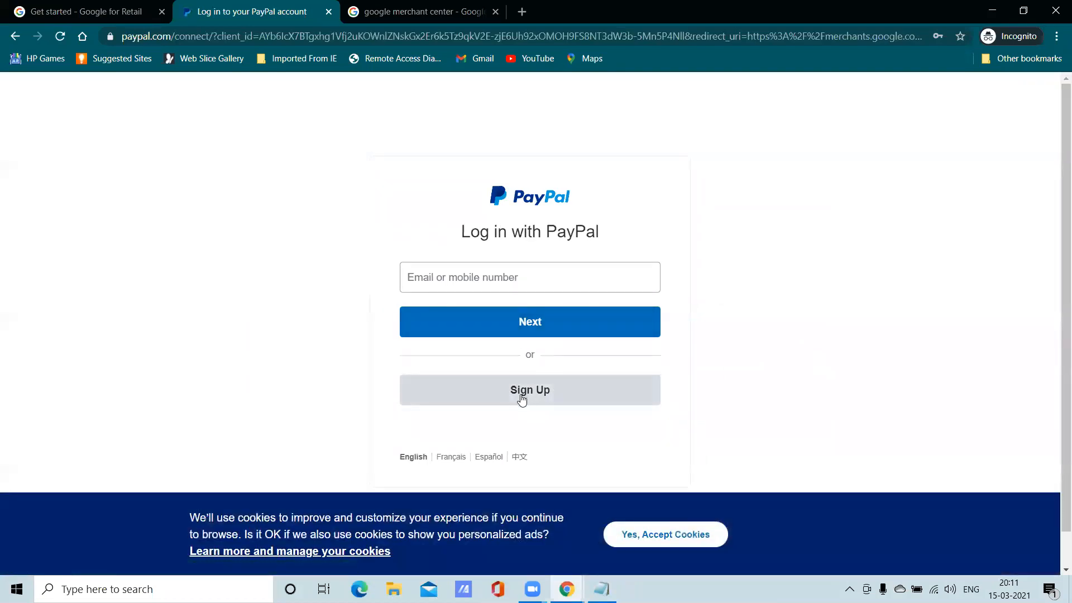
{"action": "scroll", "coordinate": [518, 395], "scroll_direction": "down", "scroll_amount": 1}
{"action": "scroll", "coordinate": [512, 395], "scroll_direction": "up", "scroll_amount": 1}
{"action": "left_click", "coordinate": [21, 39]}
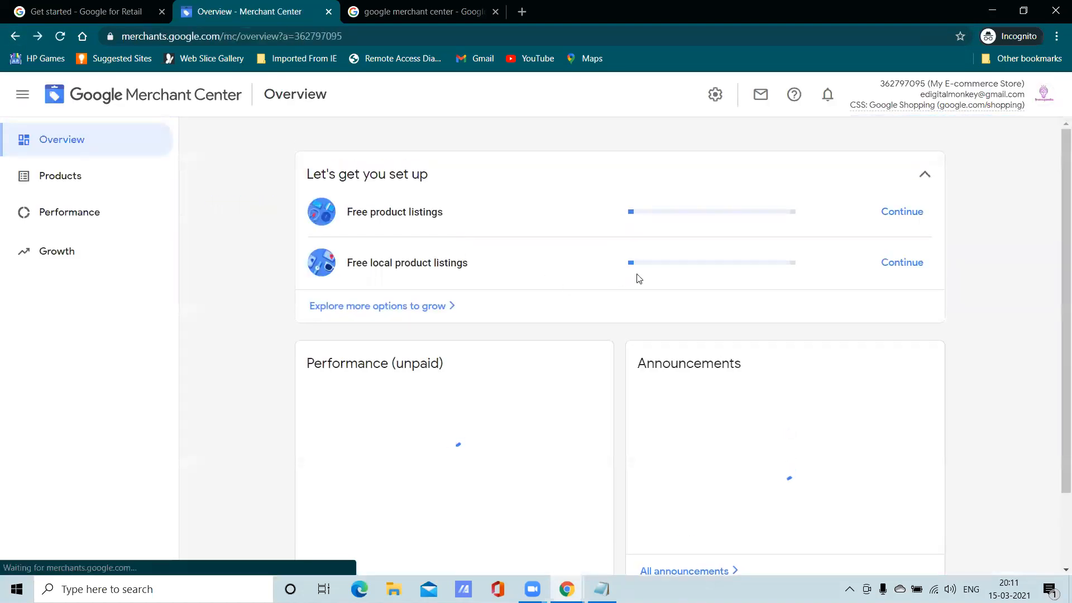
Step: Look over the account overview and continue with the setup of free product listings
{"action": "scroll", "coordinate": [564, 318], "scroll_direction": "down", "scroll_amount": 2}
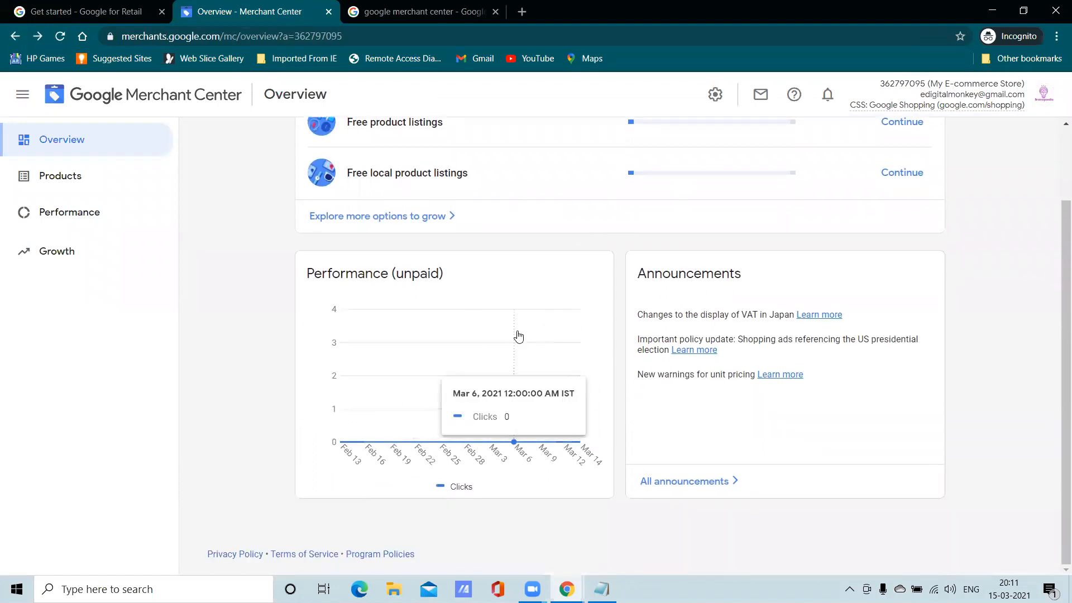
{"action": "scroll", "coordinate": [621, 357], "scroll_direction": "up", "scroll_amount": 2}
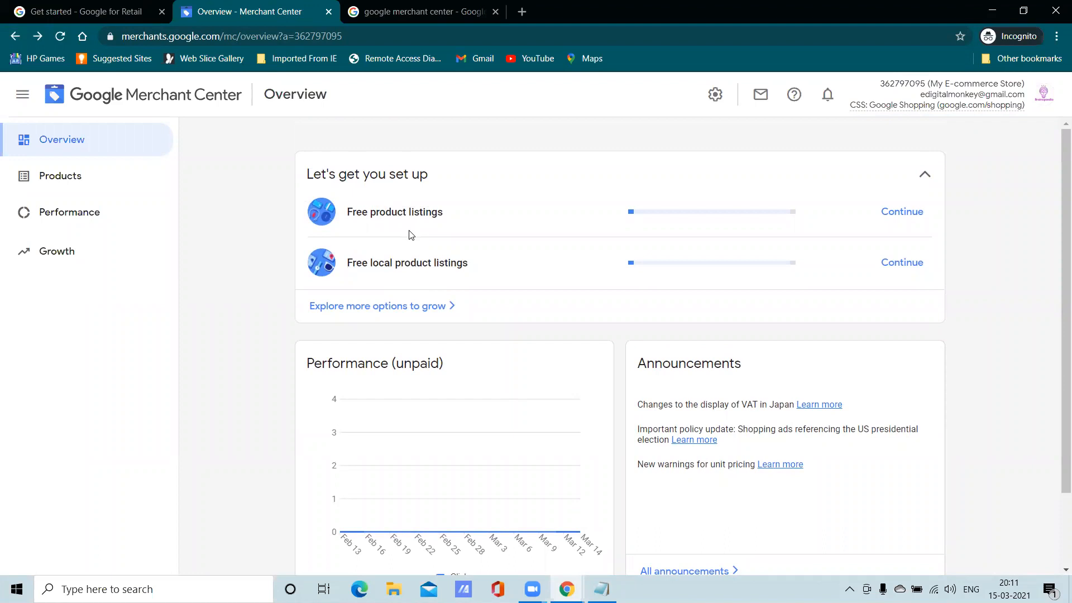
{"action": "scroll", "coordinate": [411, 318], "scroll_direction": "down", "scroll_amount": 1}
{"action": "scroll", "coordinate": [358, 302], "scroll_direction": "up", "scroll_amount": 1}
{"action": "scroll", "coordinate": [519, 350], "scroll_direction": "down", "scroll_amount": 2}
{"action": "scroll", "coordinate": [500, 330], "scroll_direction": "up", "scroll_amount": 2}
{"action": "left_click", "coordinate": [890, 213]}
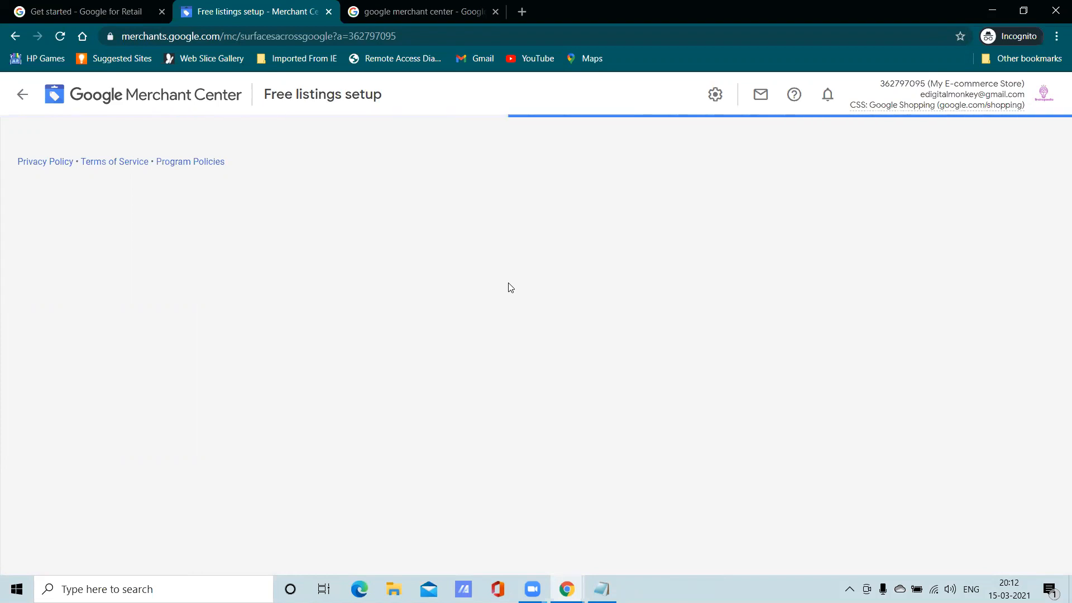
Step: Review the free listings setup tasks and open the form for providing the website URL
{"action": "scroll", "coordinate": [511, 288], "scroll_direction": "down", "scroll_amount": 2}
{"action": "scroll", "coordinate": [510, 287], "scroll_direction": "down", "scroll_amount": 3}
{"action": "scroll", "coordinate": [510, 287], "scroll_direction": "up", "scroll_amount": 3}
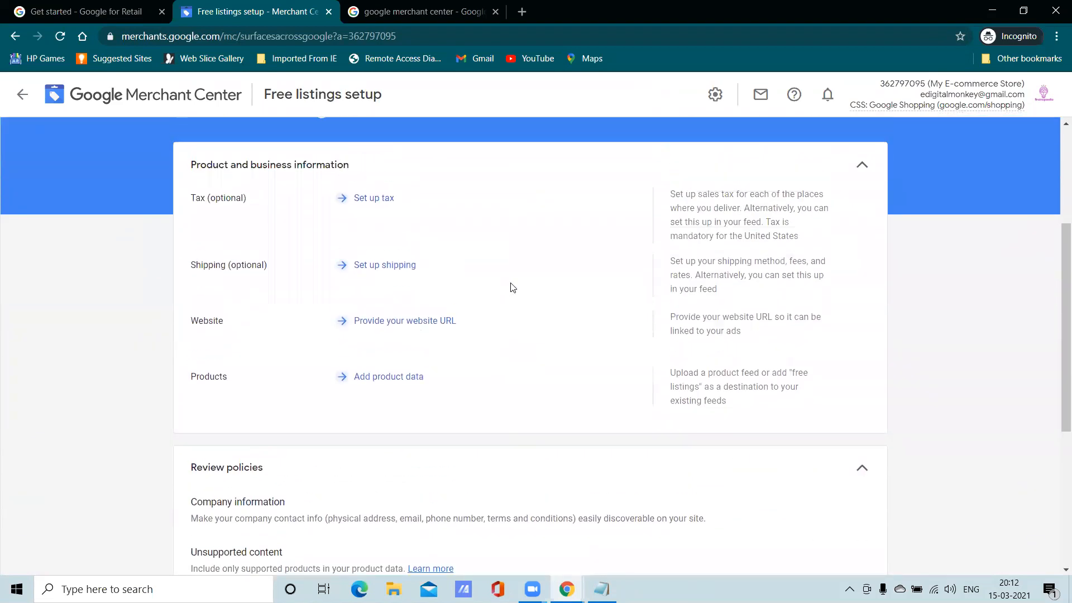
{"action": "scroll", "coordinate": [510, 287], "scroll_direction": "down", "scroll_amount": 4}
{"action": "scroll", "coordinate": [513, 288], "scroll_direction": "up", "scroll_amount": 4}
{"action": "scroll", "coordinate": [514, 292], "scroll_direction": "down", "scroll_amount": 4}
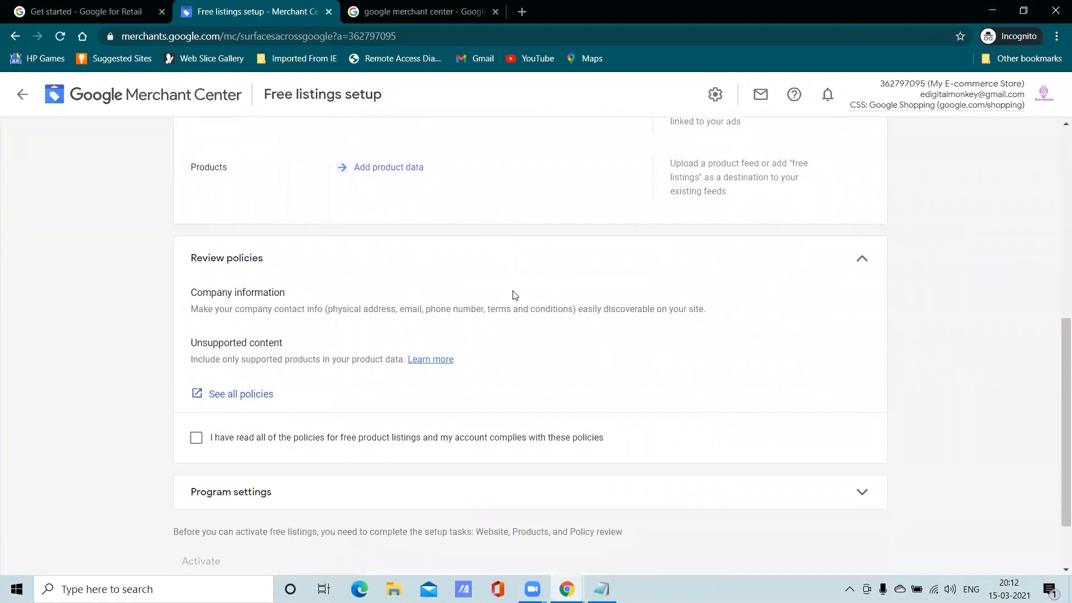
{"action": "scroll", "coordinate": [515, 295], "scroll_direction": "up", "scroll_amount": 4}
{"action": "left_click", "coordinate": [403, 307]}
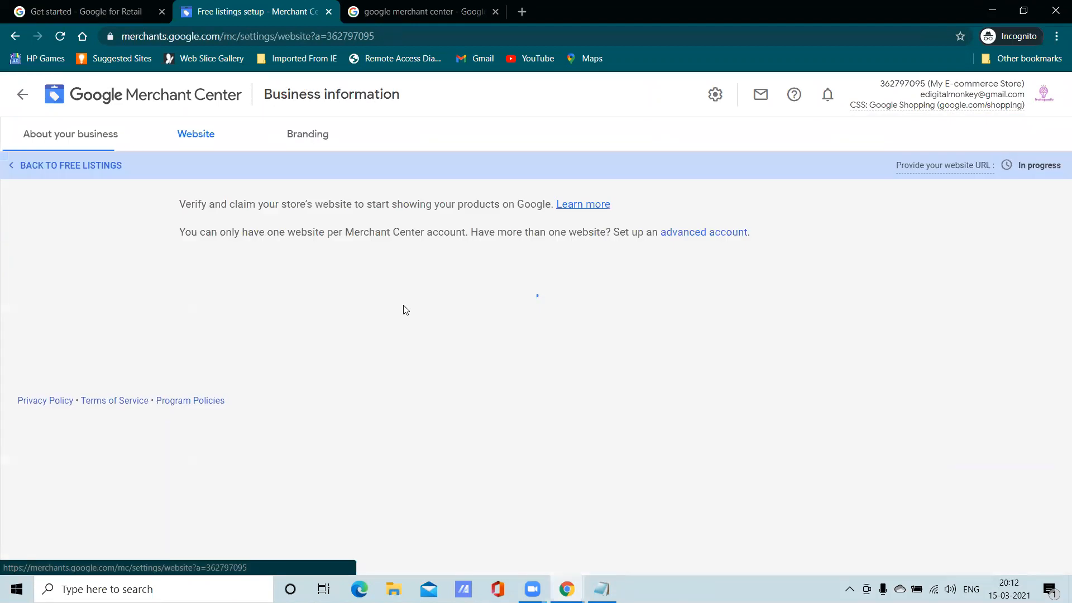
{"action": "left_click", "coordinate": [417, 302]}
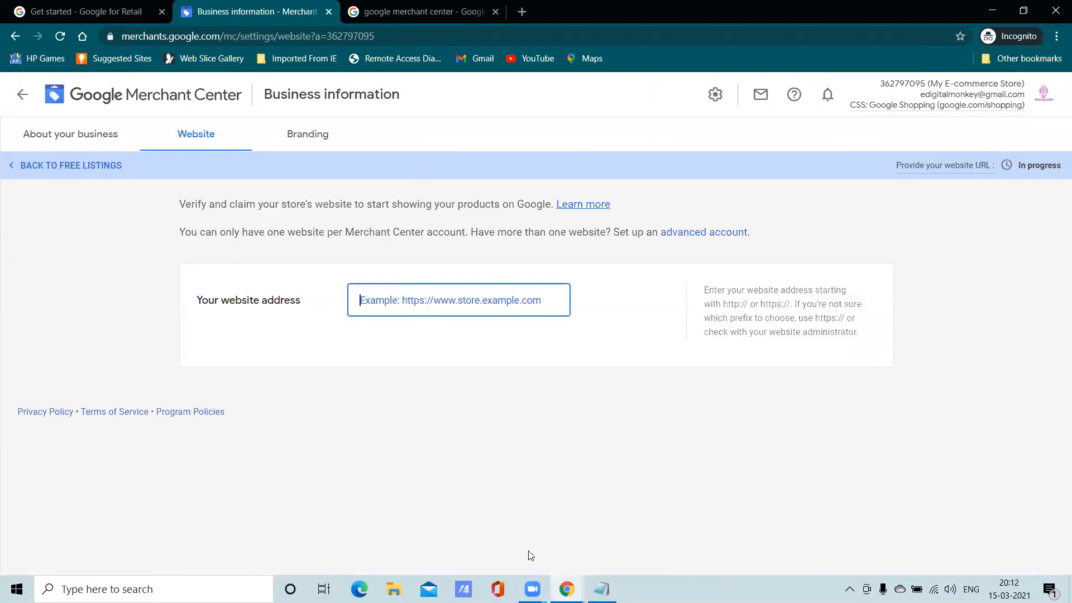
Step: Copy the store's web address from the other browser window and return to the Merchant Center website form
{"action": "mouse_move", "coordinate": [567, 589]}
{"action": "left_click", "coordinate": [492, 530]}
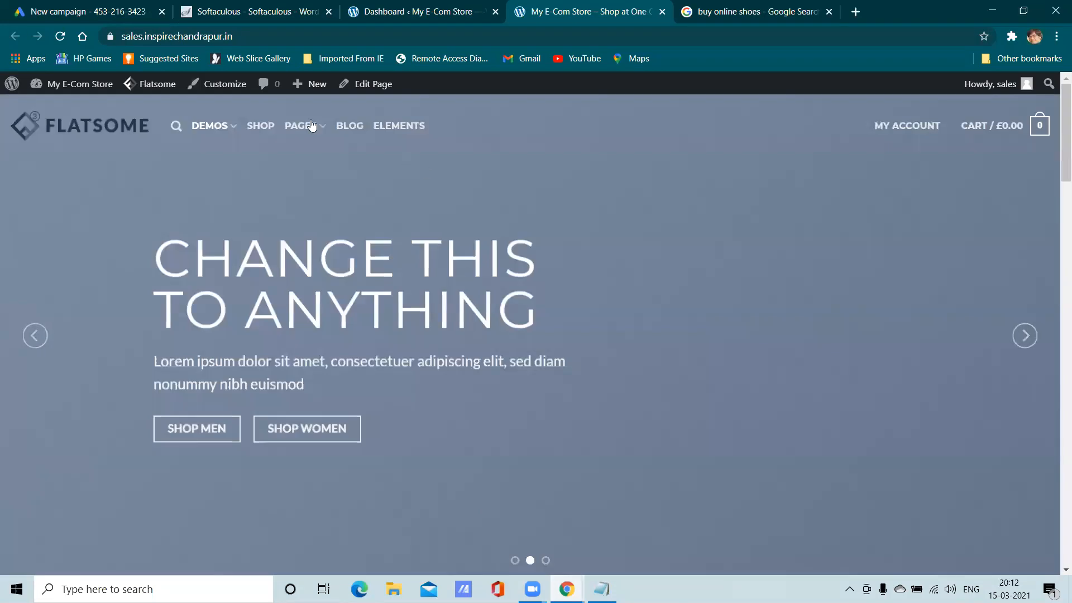
{"action": "left_click", "coordinate": [263, 36]}
{"action": "left_click_drag", "start_coordinate": [263, 37], "coordinate": [132, 36]}
{"action": "right_click", "coordinate": [132, 36]}
{"action": "left_click", "coordinate": [207, 133]}
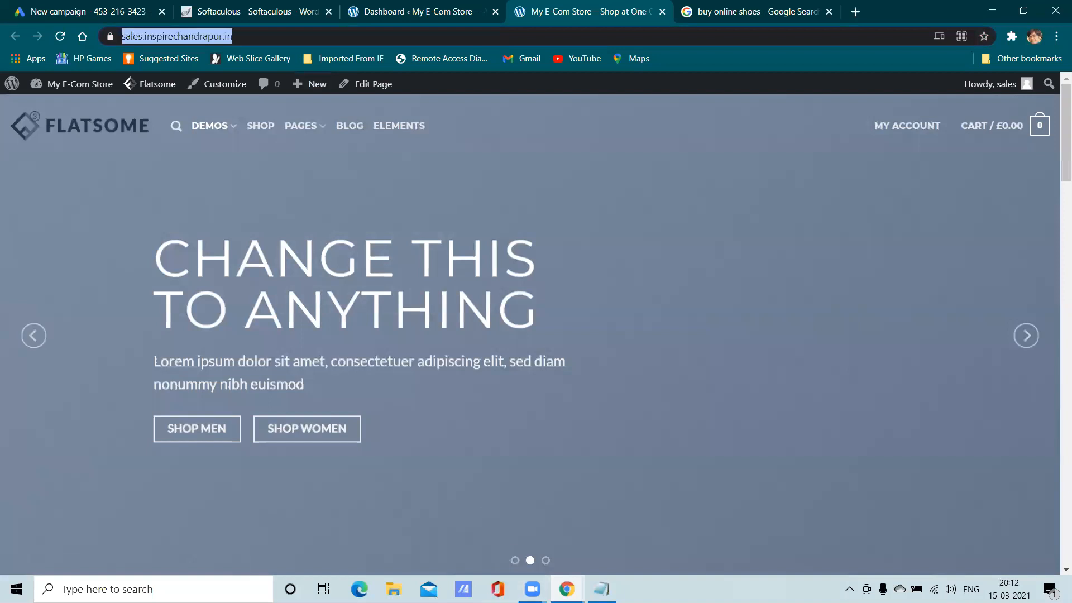
{"action": "key", "text": "alt+Tab"}
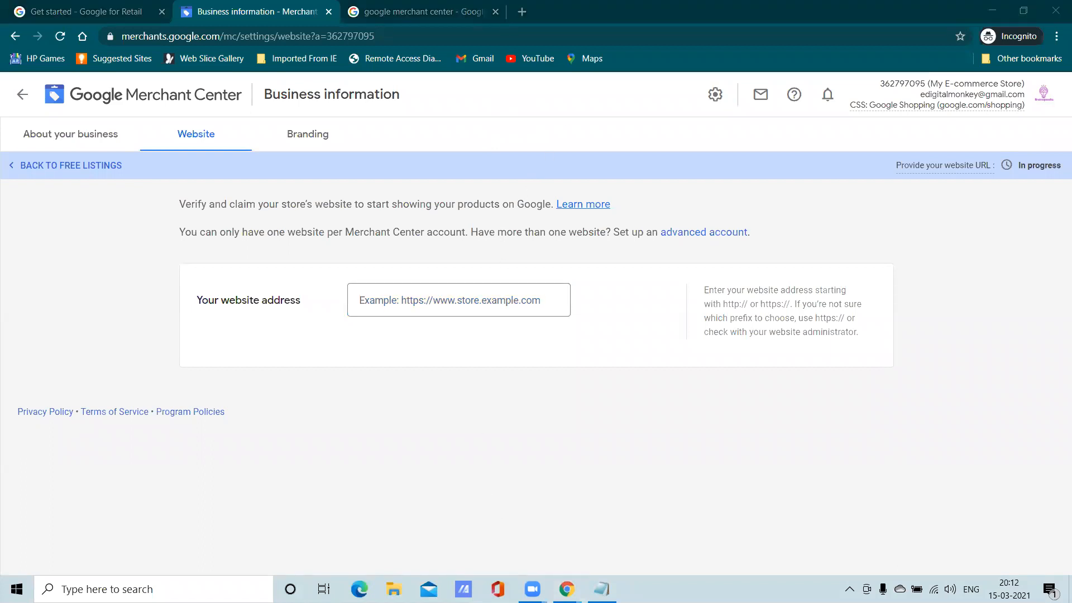
{"action": "mouse_move", "coordinate": [566, 589]}
{"action": "mouse_move", "coordinate": [530, 579]}
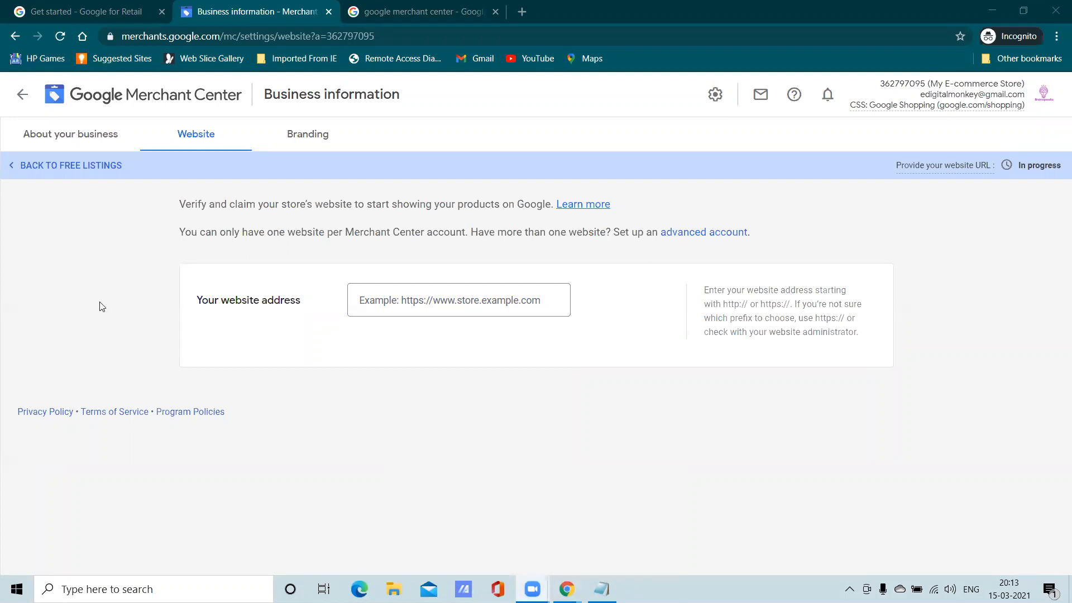
{"action": "left_click", "coordinate": [188, 137]}
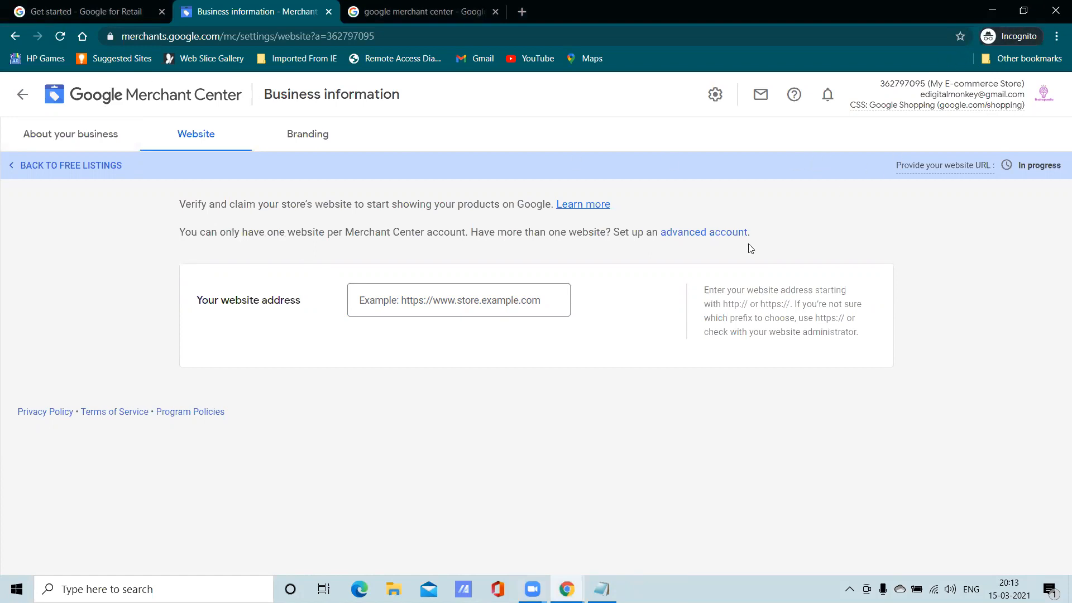
{"action": "left_click", "coordinate": [426, 301]}
{"action": "right_click", "coordinate": [426, 302]}
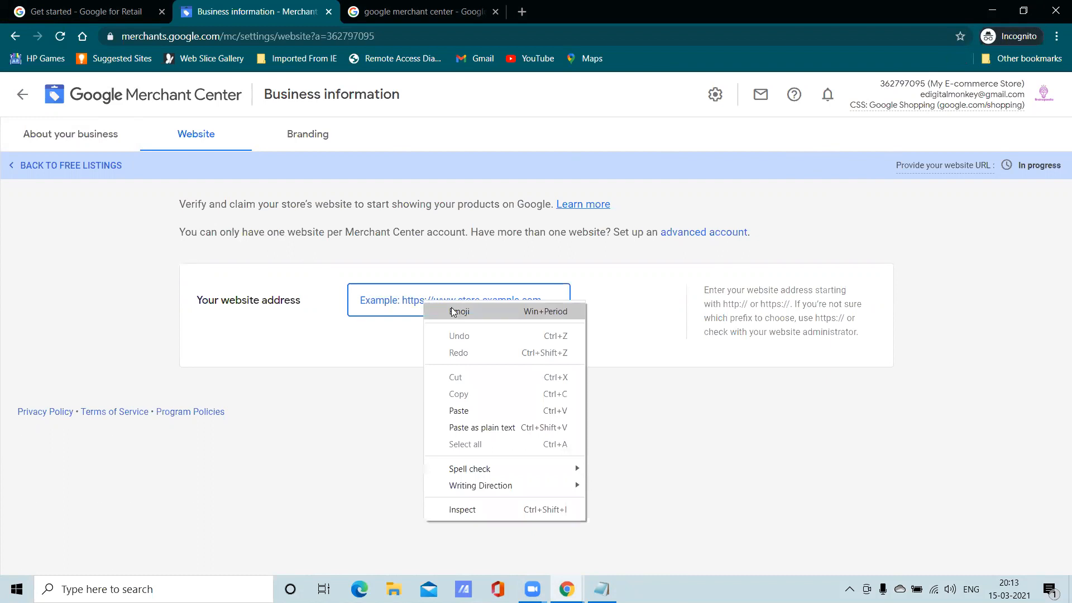
{"action": "left_click", "coordinate": [485, 409]}
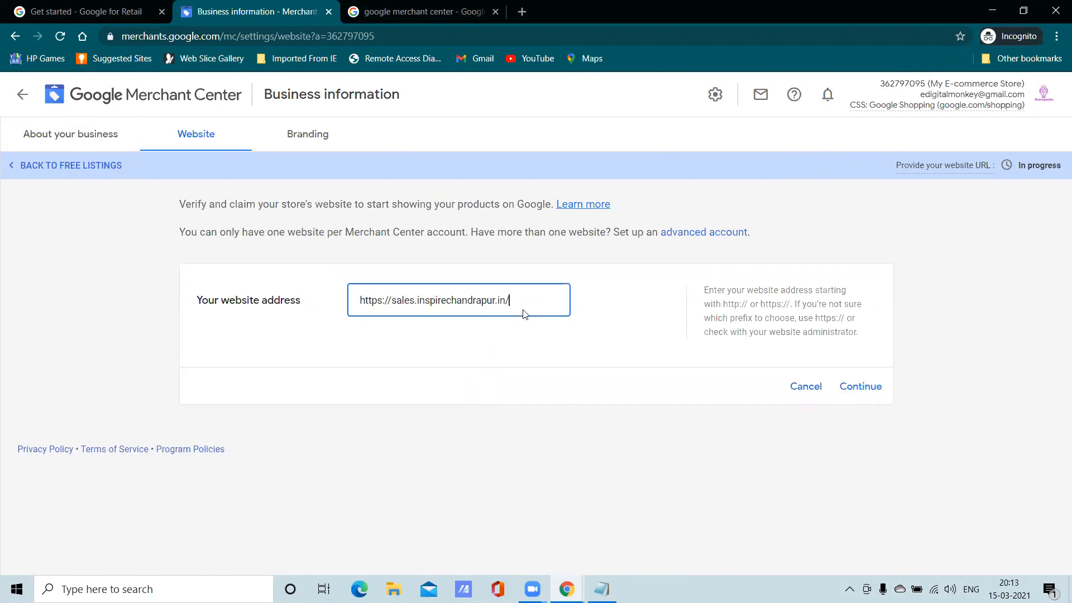
{"action": "left_click", "coordinate": [860, 387]}
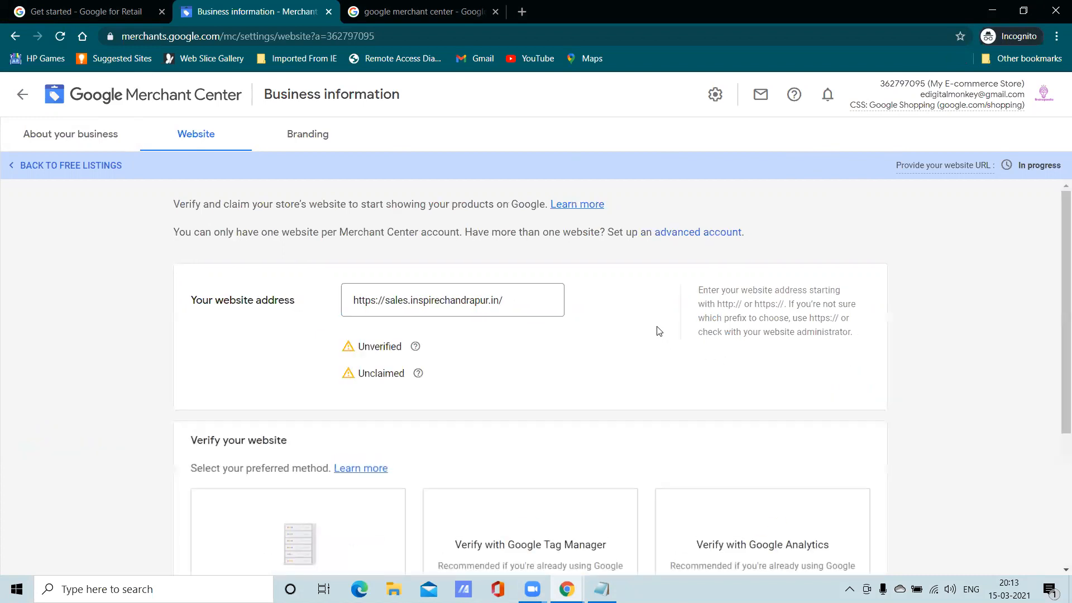
Step: Review the website verification methods and choose adding an HTML tag or uploading an HTML file
{"action": "scroll", "coordinate": [469, 366], "scroll_direction": "down", "scroll_amount": 1}
{"action": "scroll", "coordinate": [469, 366], "scroll_direction": "down", "scroll_amount": 2}
{"action": "scroll", "coordinate": [397, 268], "scroll_direction": "up", "scroll_amount": 1}
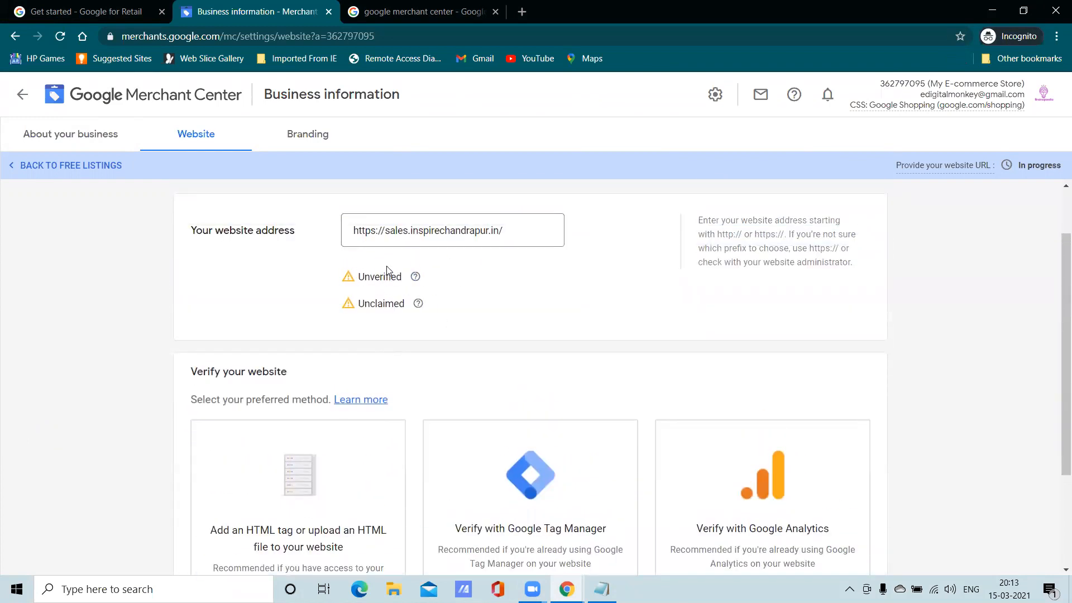
{"action": "scroll", "coordinate": [469, 316], "scroll_direction": "down", "scroll_amount": 3}
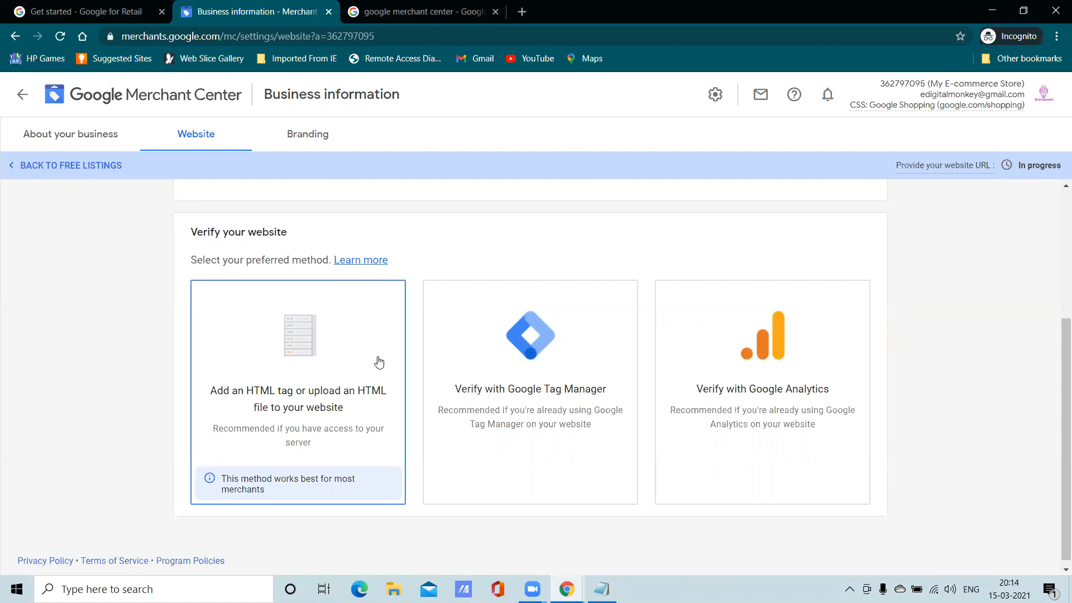
{"action": "scroll", "coordinate": [379, 360], "scroll_direction": "up", "scroll_amount": 3}
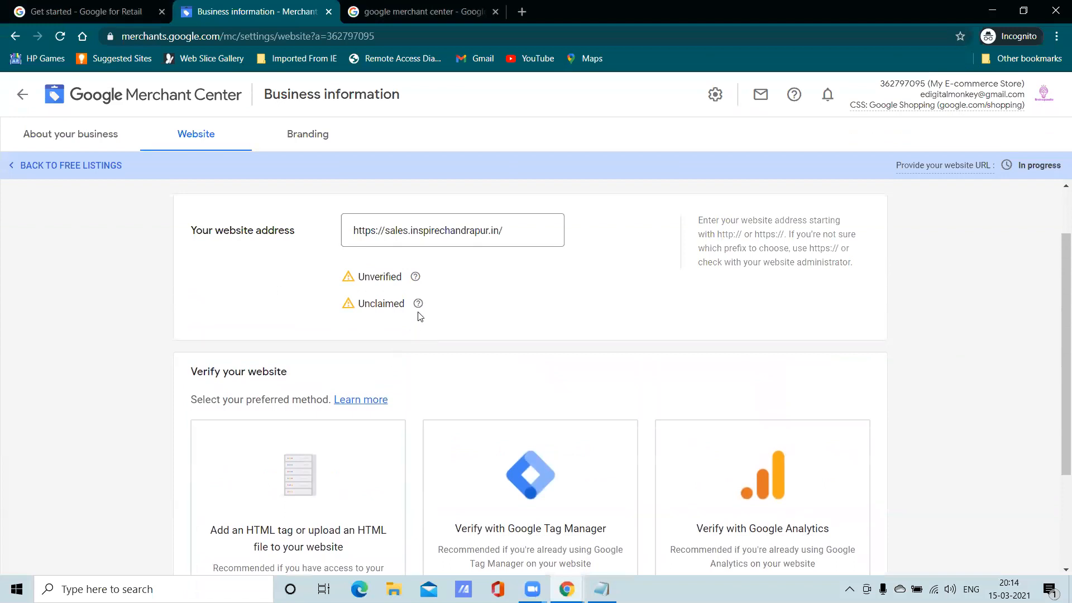
{"action": "scroll", "coordinate": [431, 335], "scroll_direction": "down", "scroll_amount": 3}
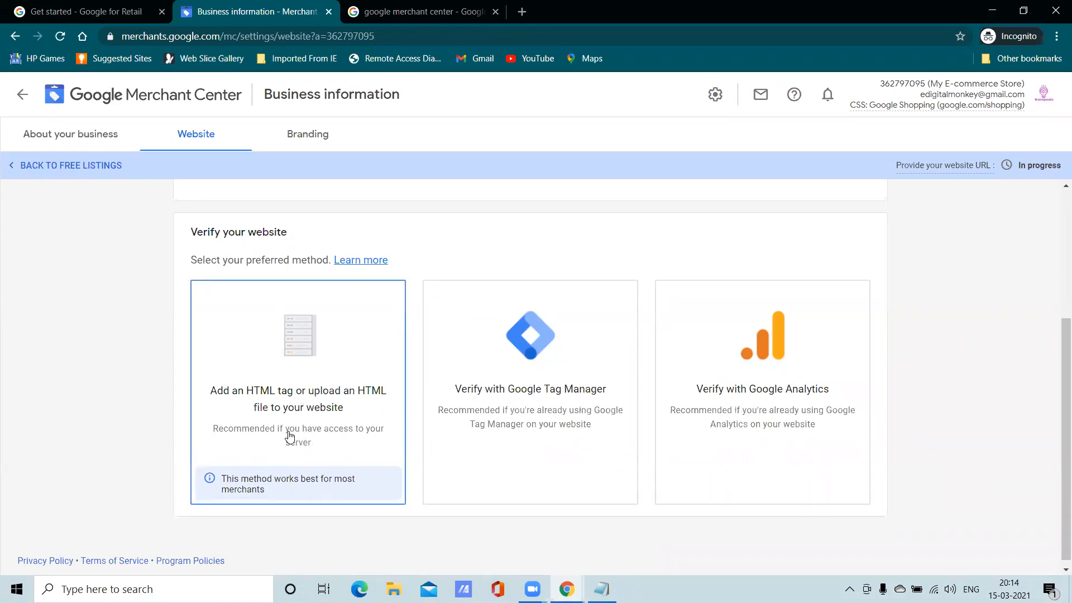
{"action": "scroll", "coordinate": [309, 420], "scroll_direction": "down", "scroll_amount": 1}
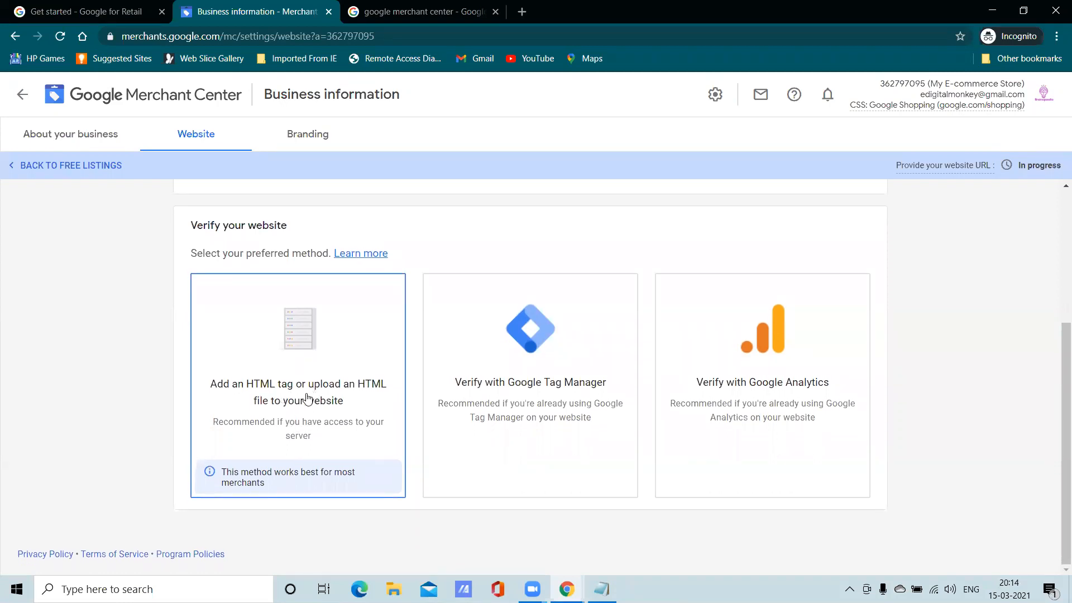
{"action": "left_click", "coordinate": [308, 398]}
{"action": "scroll", "coordinate": [335, 413], "scroll_direction": "down", "scroll_amount": 5}
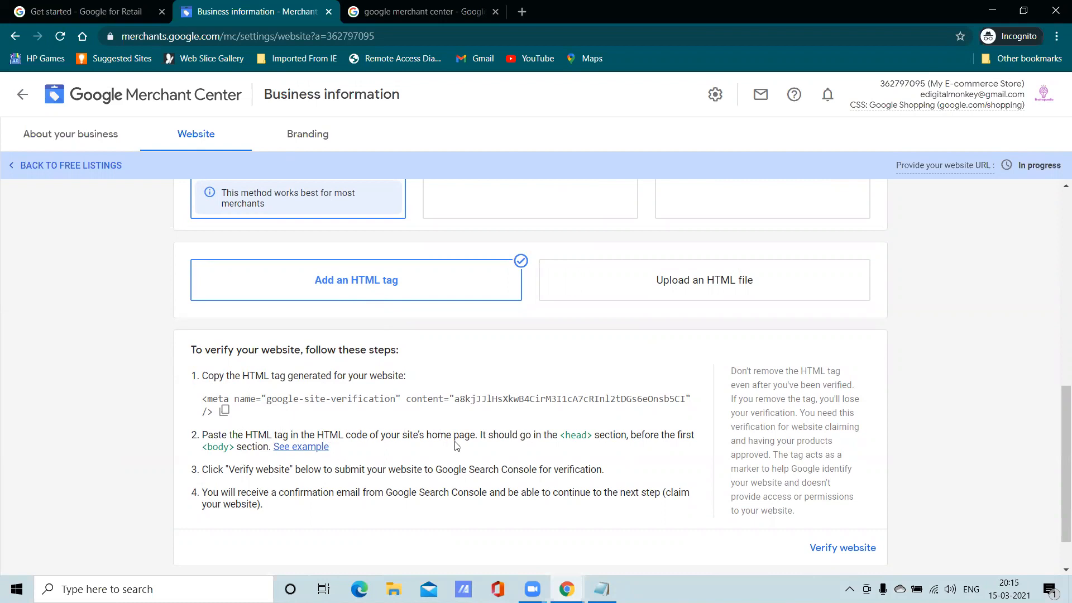
Step: Read where the verification tag belongs in the home page code and copy the generated google-site-verification meta tag
{"action": "left_click_drag", "start_coordinate": [487, 432], "coordinate": [695, 445]}
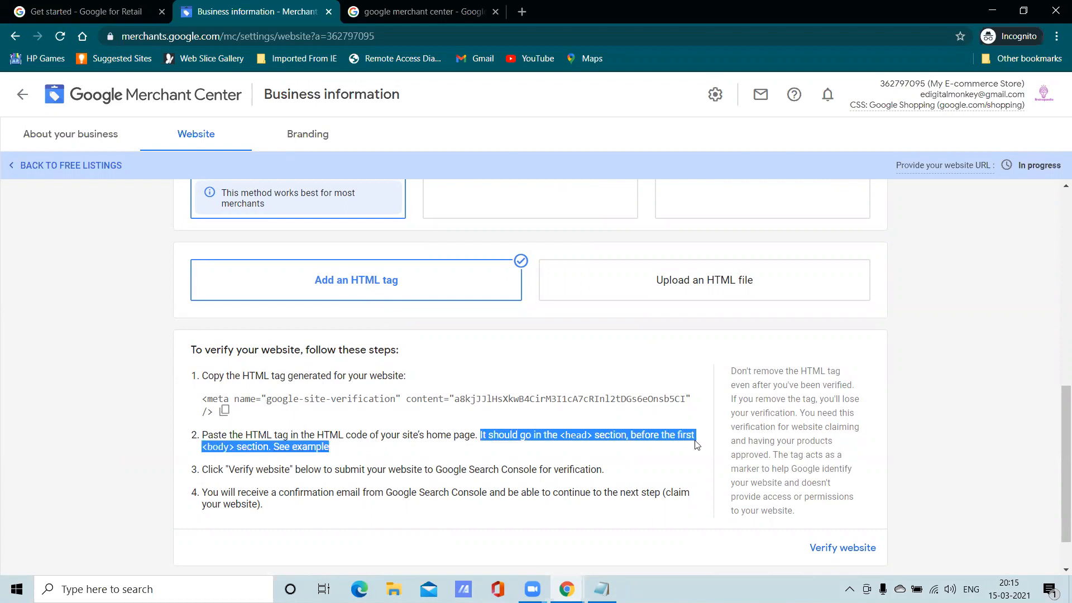
{"action": "left_click", "coordinate": [623, 468]}
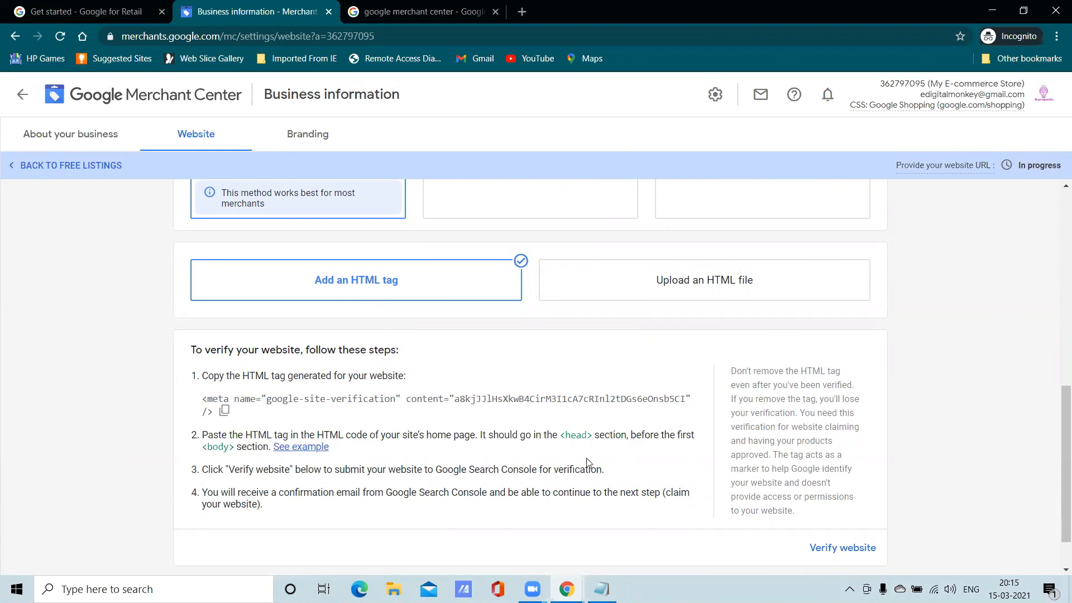
{"action": "left_click", "coordinate": [225, 414]}
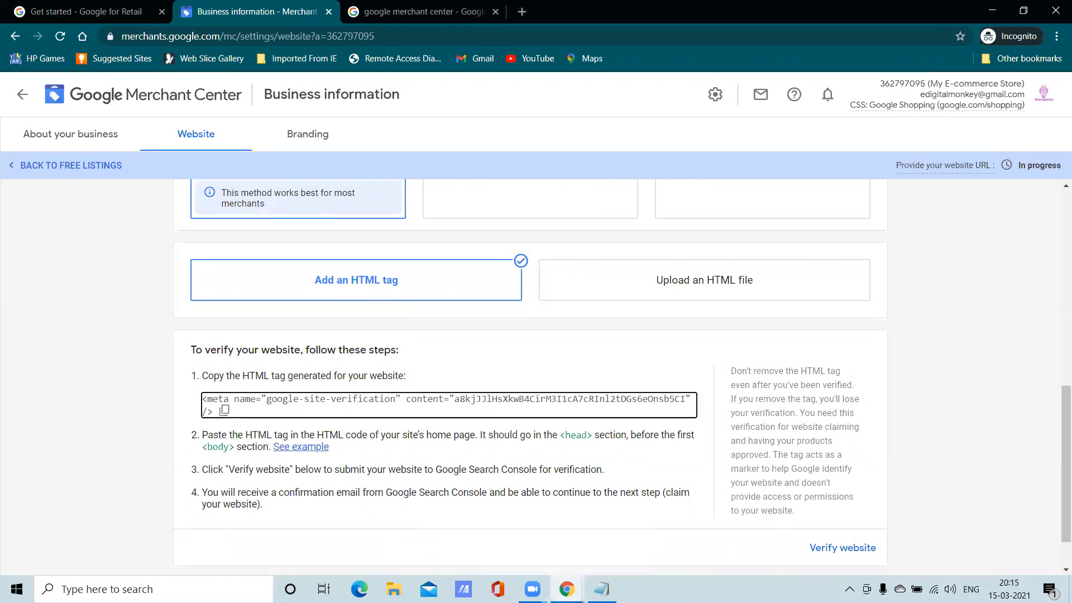
Step: Switch to the store's WordPress dashboard and open the Theme Editor, accepting the warning about direct theme edits
{"action": "left_click", "coordinate": [495, 547]}
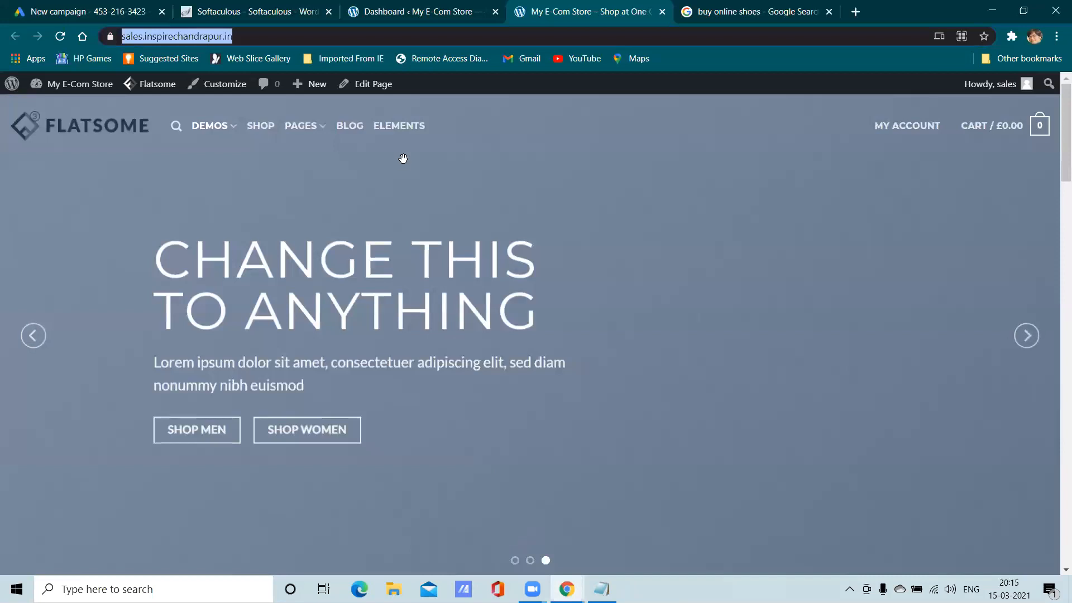
{"action": "left_click", "coordinate": [420, 11]}
{"action": "mouse_move", "coordinate": [76, 497]}
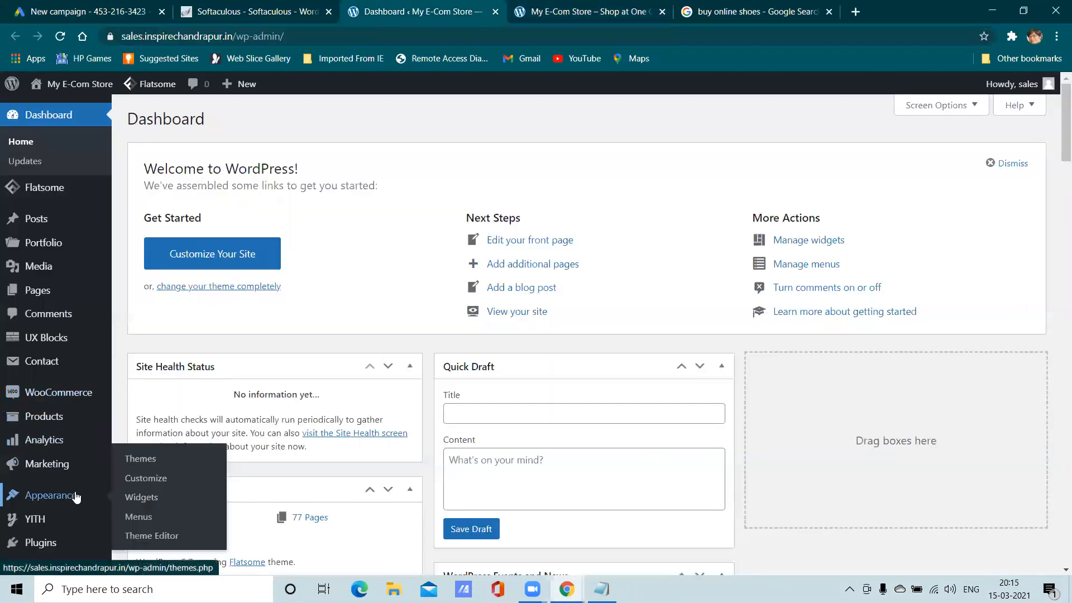
{"action": "left_click", "coordinate": [173, 536]}
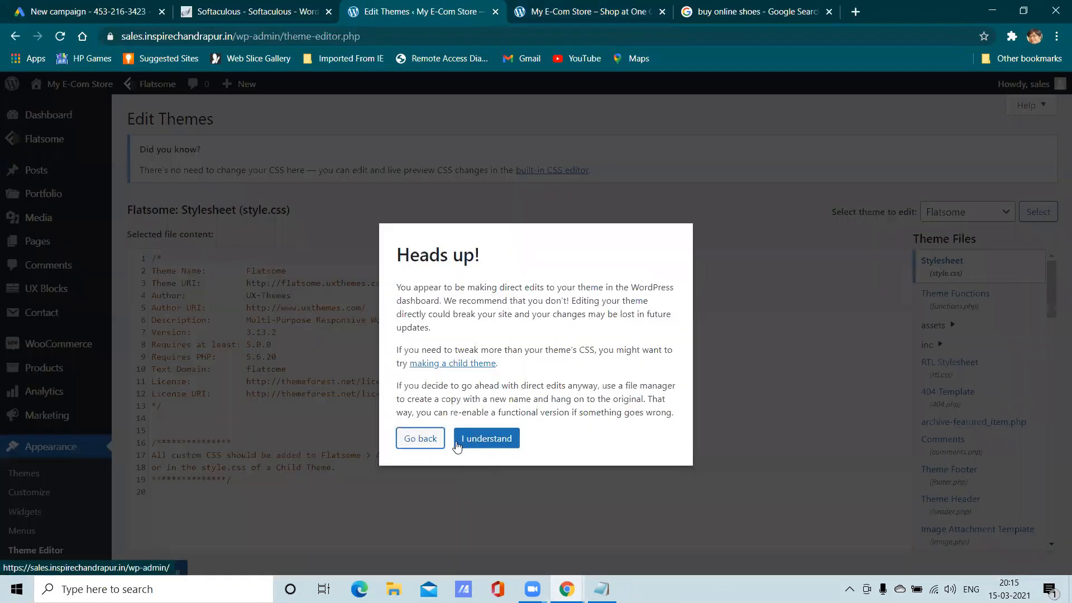
{"action": "left_click", "coordinate": [469, 444]}
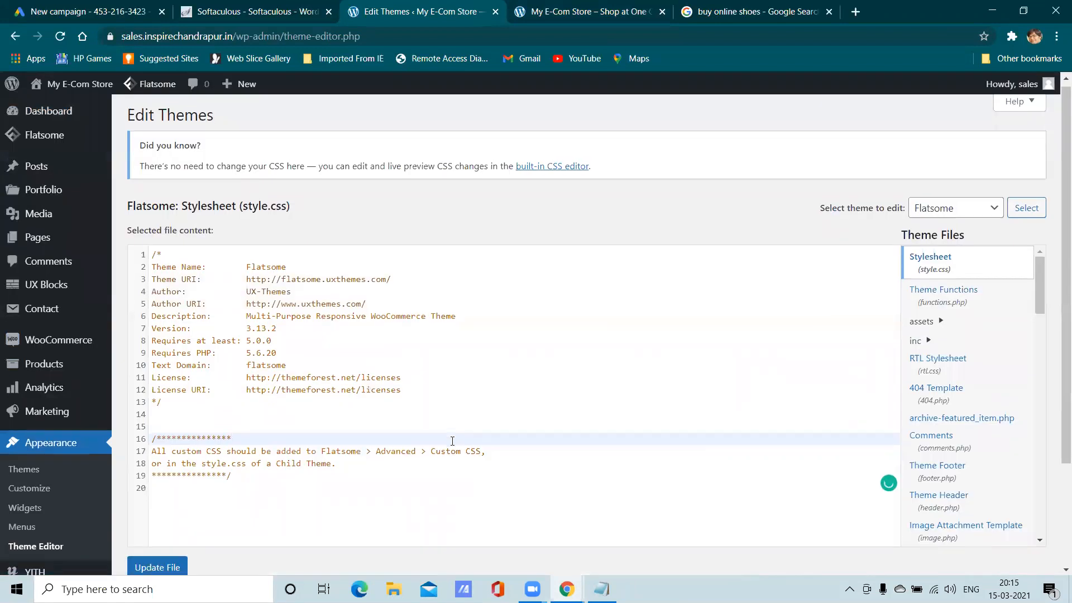
Step: Open the Flatsome theme's Theme Header file (header.php) for editing and look through its code
{"action": "scroll", "coordinate": [1003, 343], "scroll_direction": "down", "scroll_amount": 2}
{"action": "scroll", "coordinate": [982, 332], "scroll_direction": "down", "scroll_amount": 4}
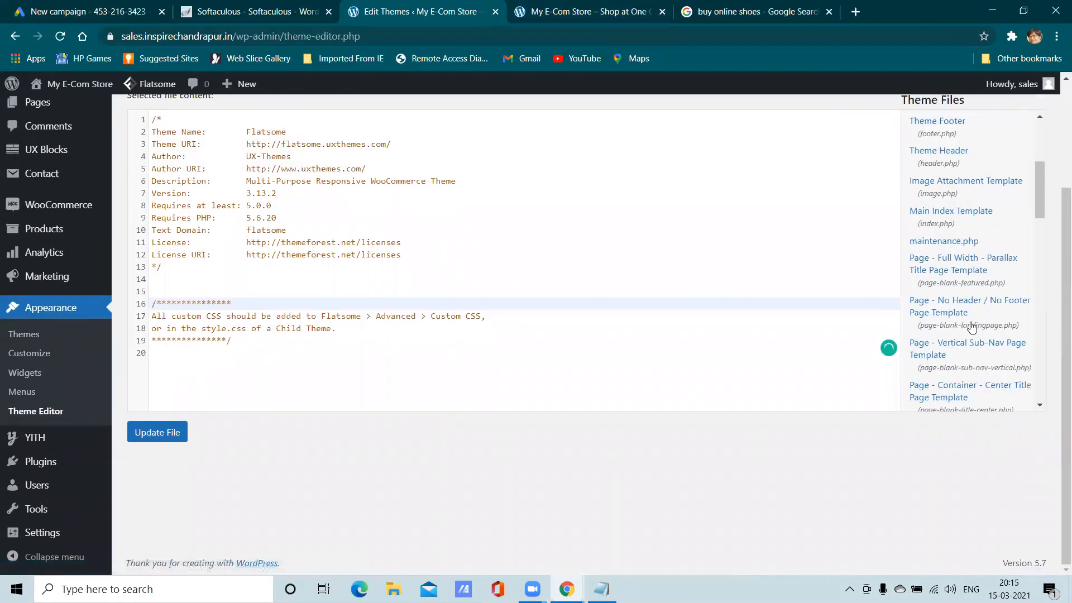
{"action": "scroll", "coordinate": [949, 296], "scroll_direction": "up", "scroll_amount": 3}
{"action": "left_click", "coordinate": [940, 301]}
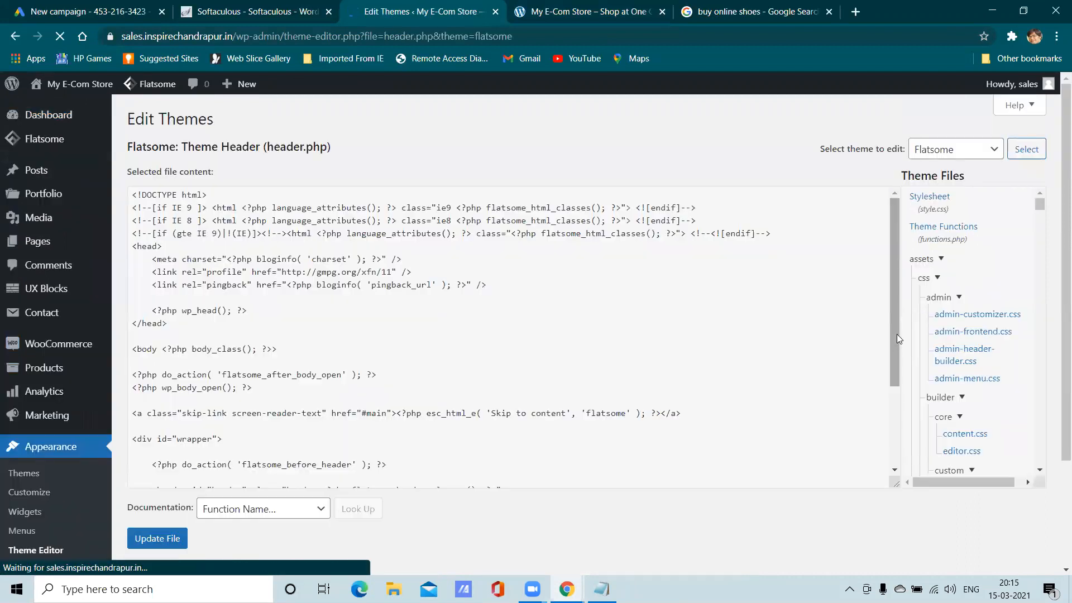
{"action": "scroll", "coordinate": [354, 417], "scroll_direction": "down", "scroll_amount": 2}
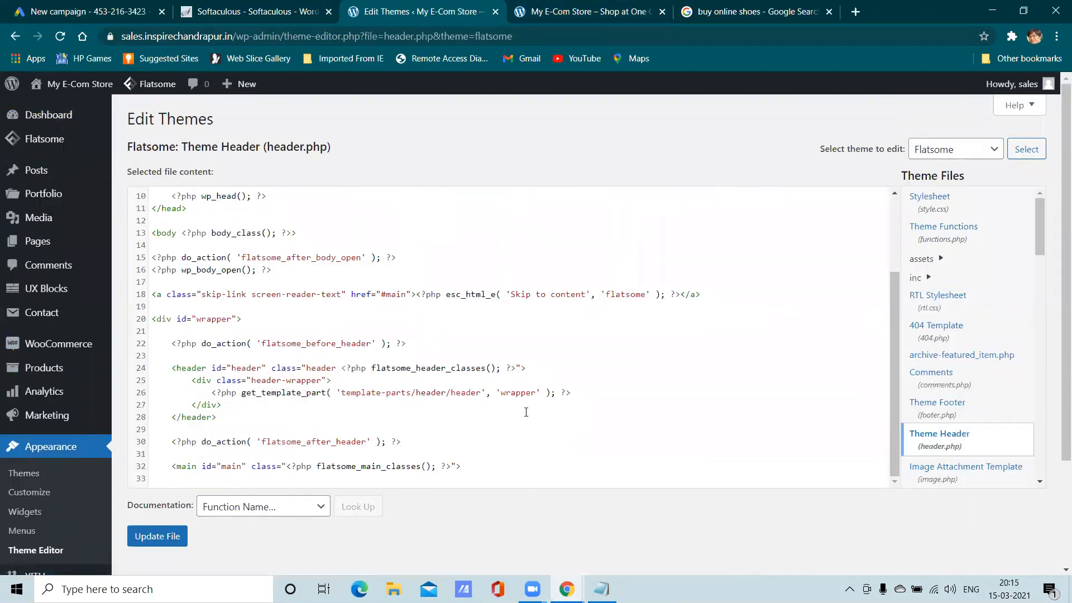
{"action": "scroll", "coordinate": [746, 398], "scroll_direction": "up", "scroll_amount": 2}
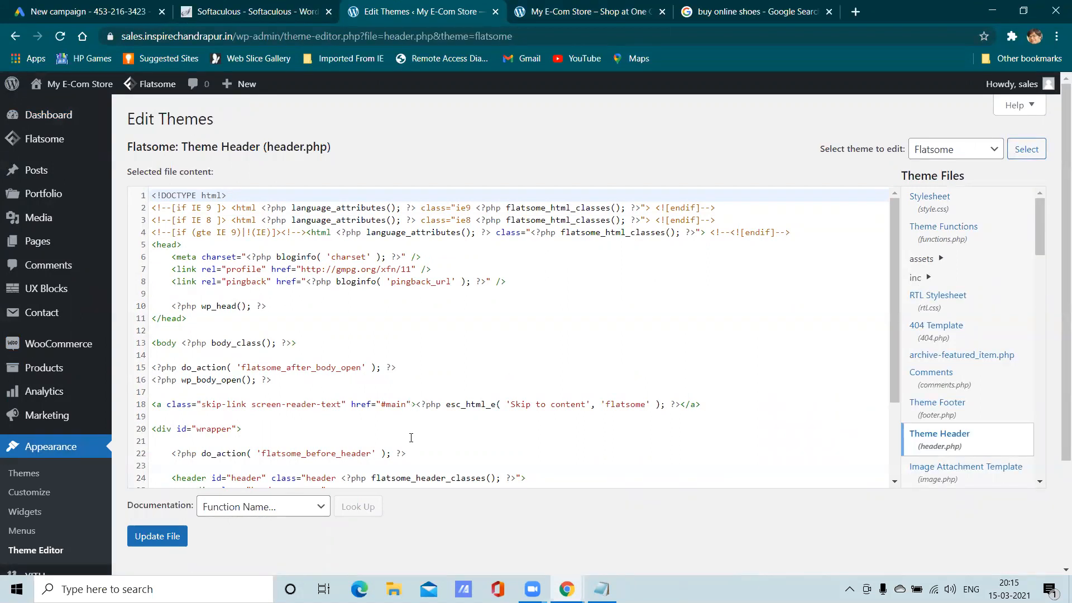
{"action": "scroll", "coordinate": [420, 409], "scroll_direction": "down", "scroll_amount": 3}
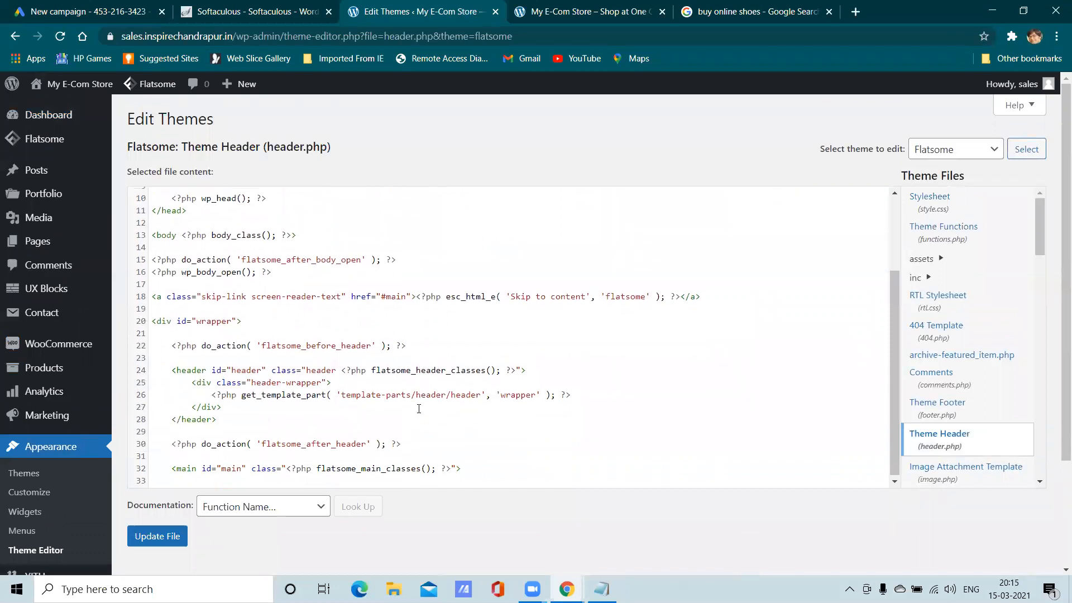
{"action": "scroll", "coordinate": [419, 408], "scroll_direction": "up", "scroll_amount": 3}
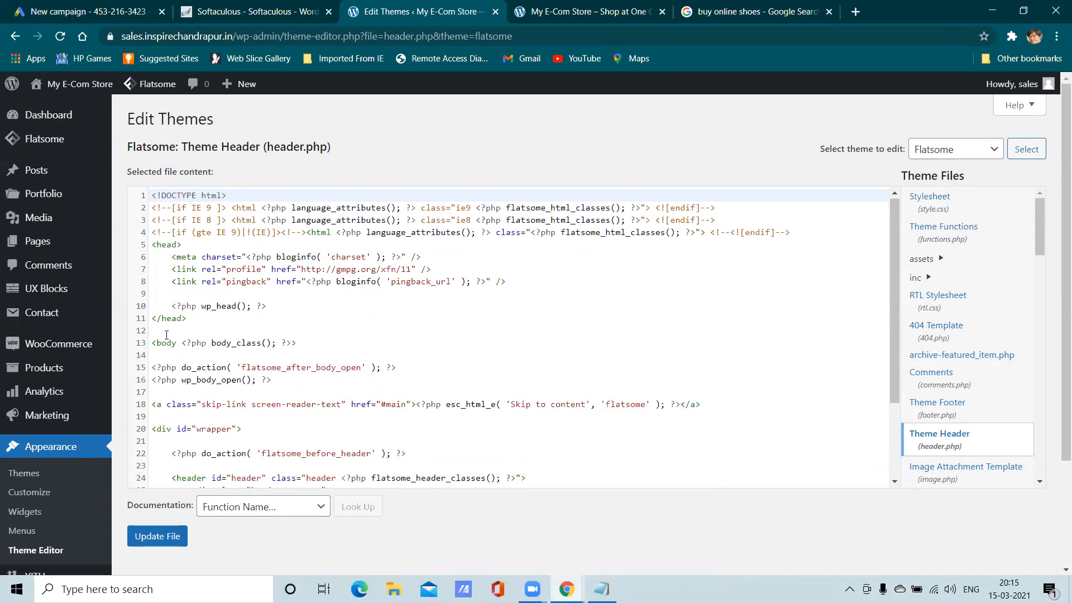
Step: Insert the copied google-site-verification meta tag on a new line after wp_head() inside the head section and update the file
{"action": "left_click_drag", "start_coordinate": [150, 244], "coordinate": [181, 244]}
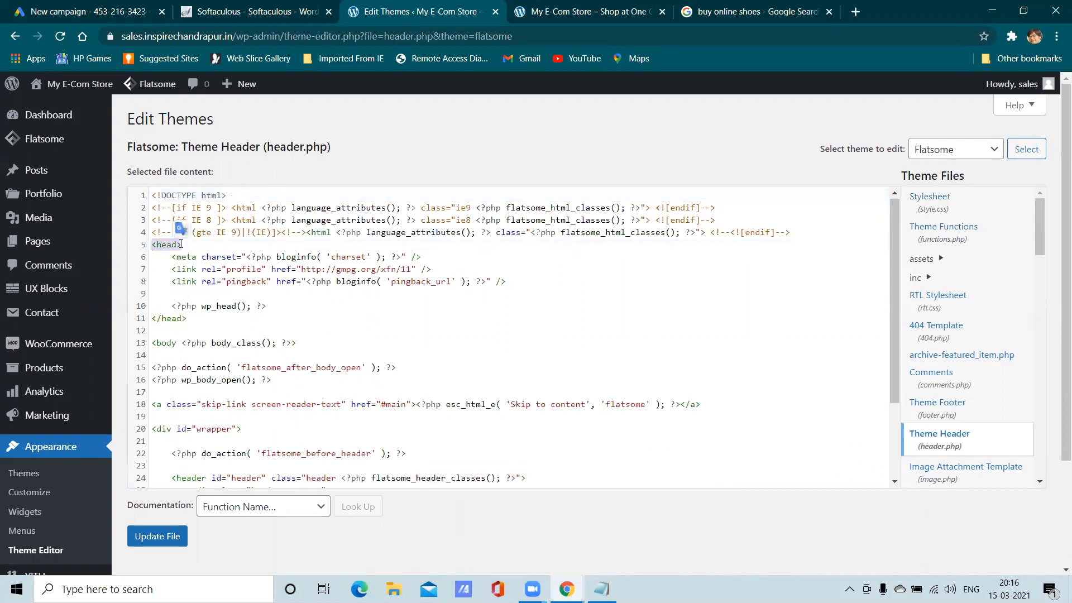
{"action": "left_click", "coordinate": [188, 319]}
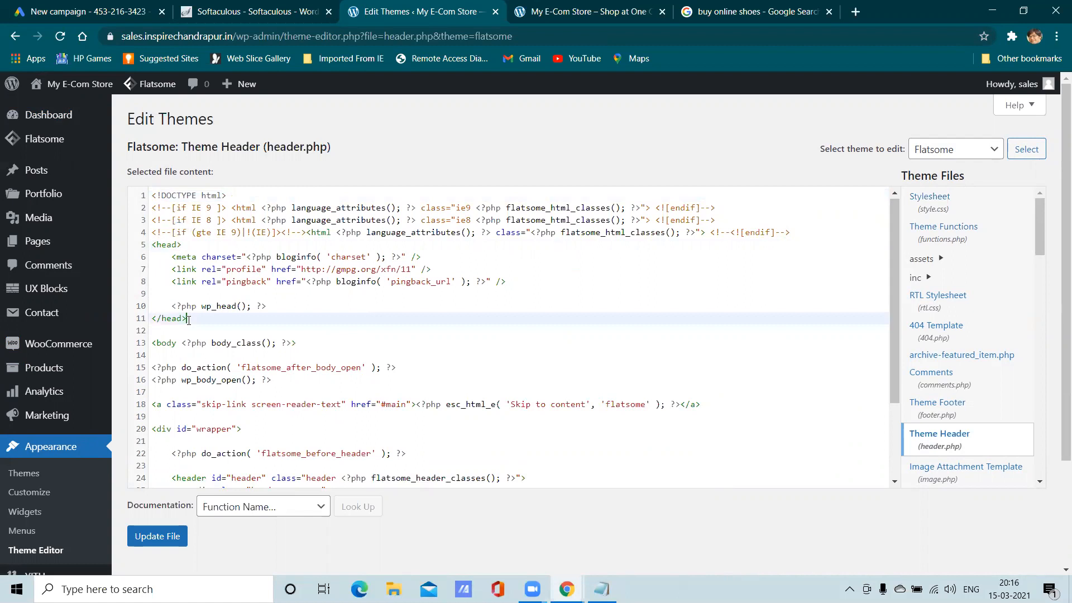
{"action": "triple_click", "coordinate": [152, 342]}
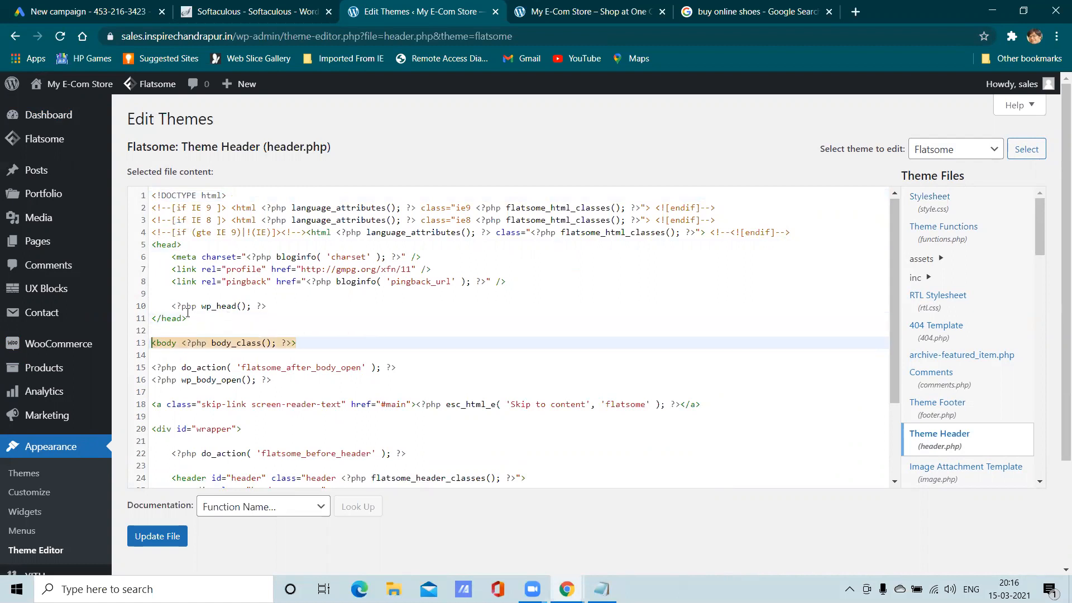
{"action": "left_click", "coordinate": [281, 305]}
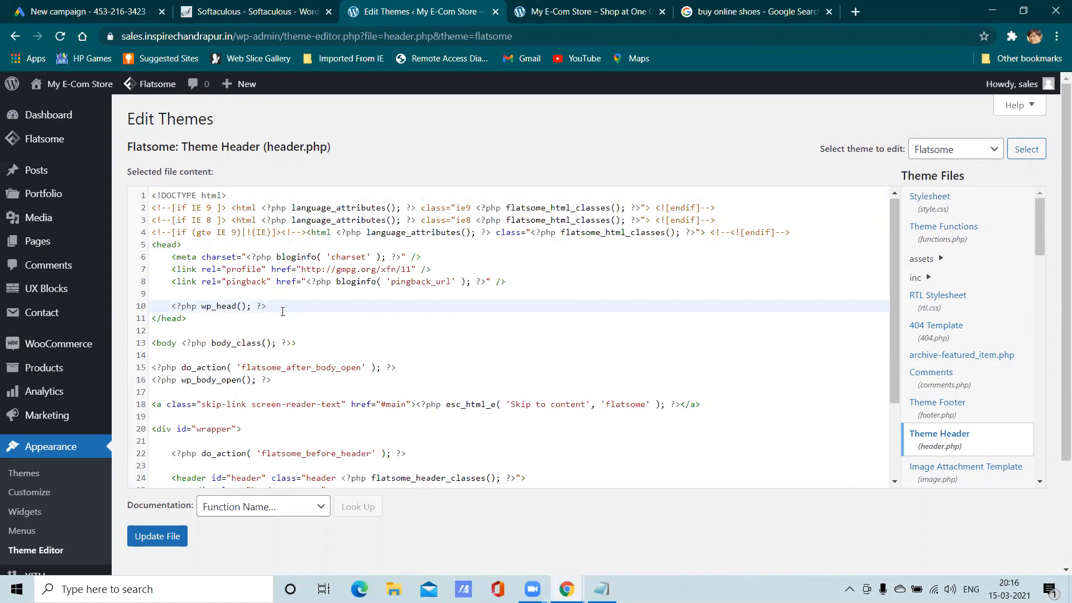
{"action": "key", "text": "Return"}
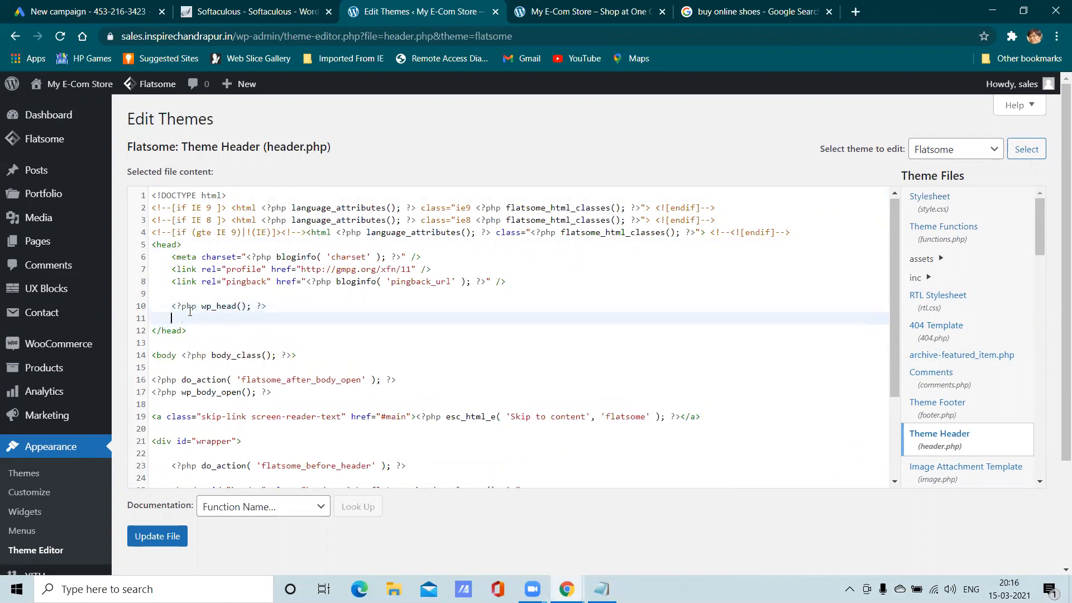
{"action": "type", "text": "<meta name=\"google-site-verification\" content=\"a8kjJJlHsXkwB4CirM3I1cA7cRInl2tDGs6eOnsb5CI\" />"}
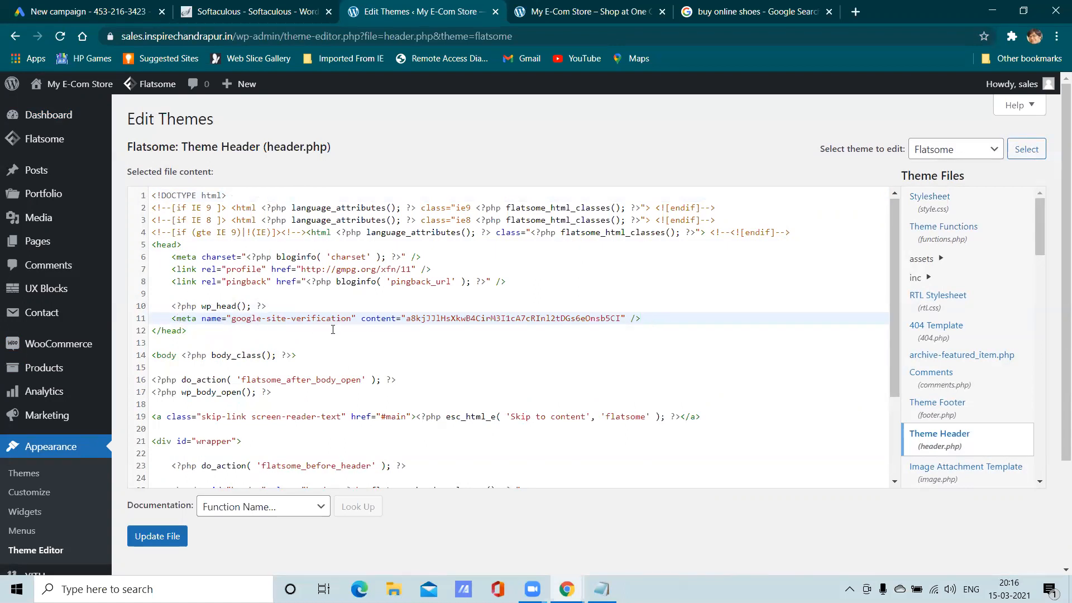
{"action": "left_click", "coordinate": [168, 544]}
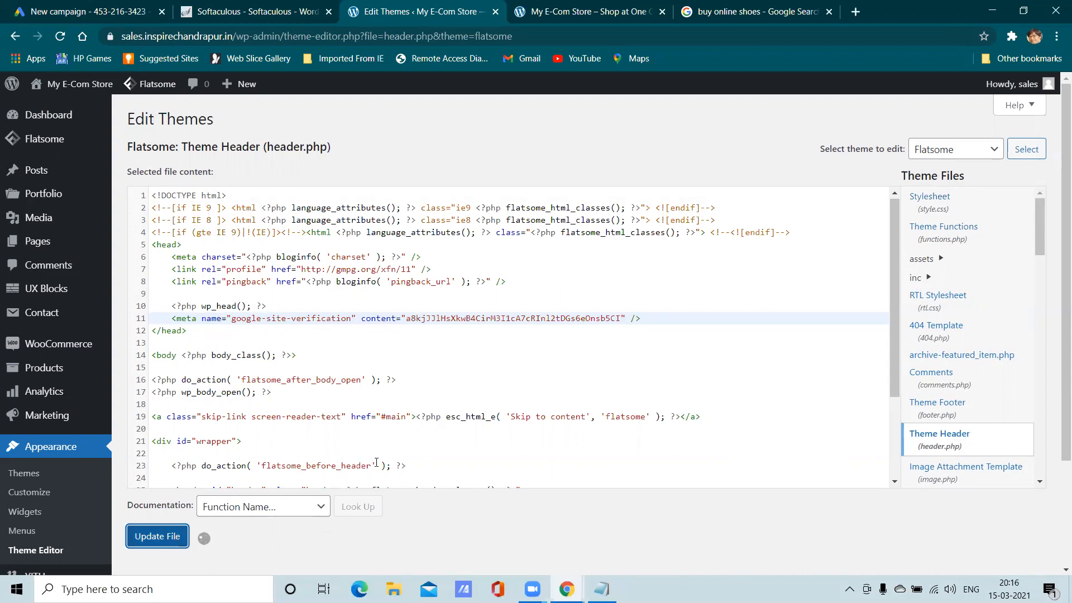
{"action": "scroll", "coordinate": [393, 453], "scroll_direction": "down", "scroll_amount": 3}
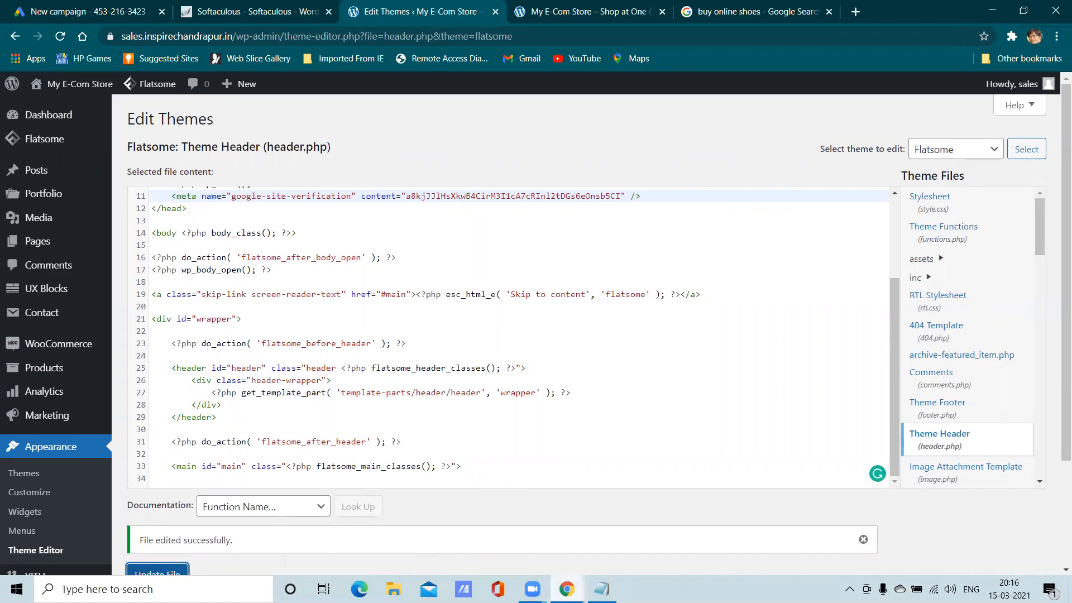
Step: Switch back to Google Merchant Center, submit the store's website for verification and claim it
{"action": "mouse_move", "coordinate": [567, 589]}
{"action": "left_click", "coordinate": [618, 508]}
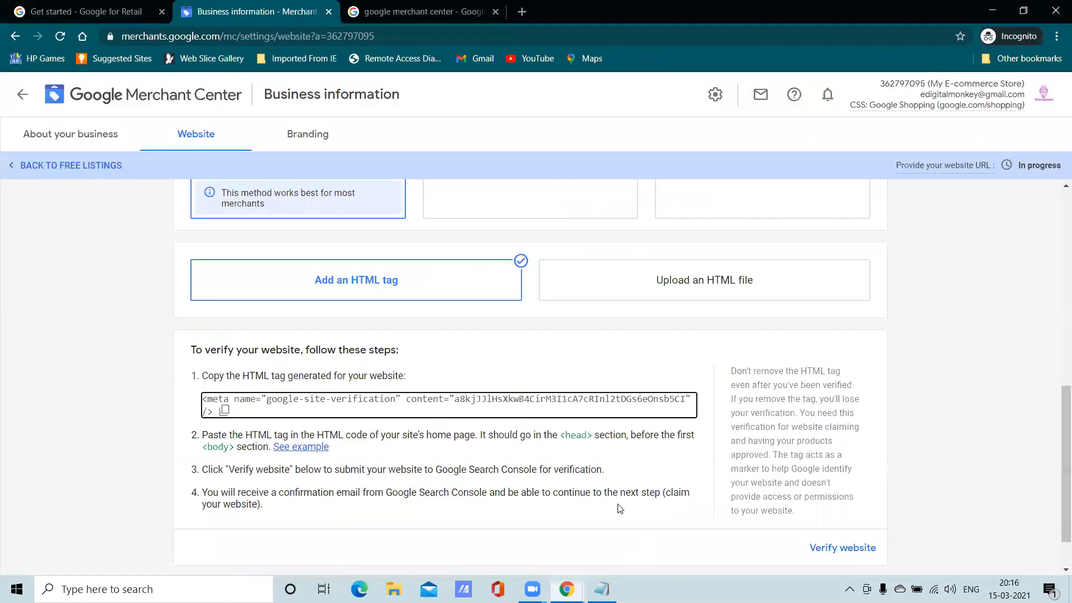
{"action": "scroll", "coordinate": [852, 491], "scroll_direction": "down", "scroll_amount": 3}
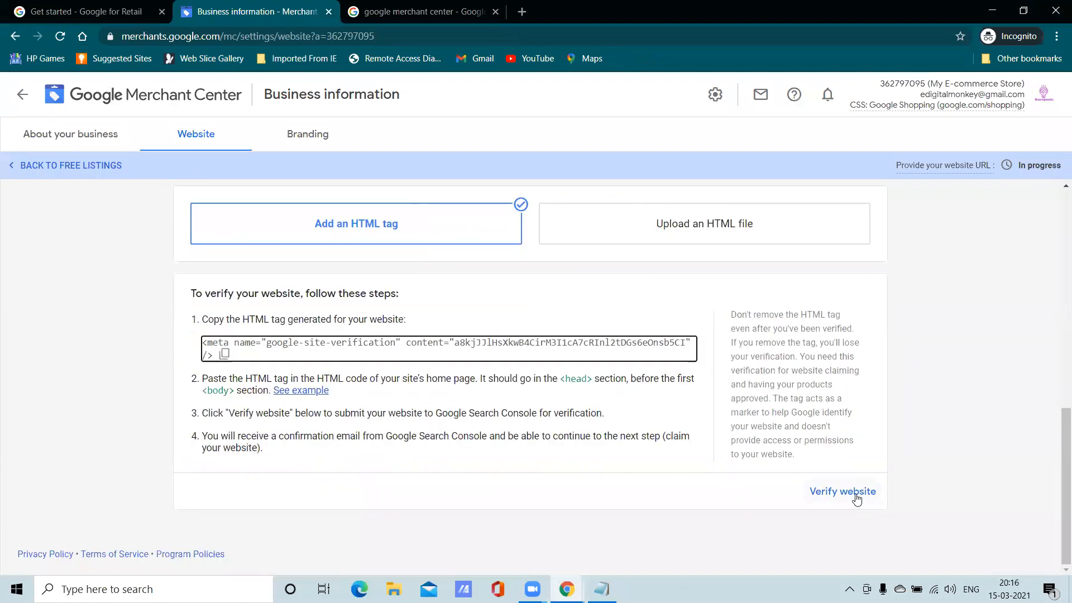
{"action": "scroll", "coordinate": [950, 410], "scroll_direction": "up", "scroll_amount": 5}
{"action": "scroll", "coordinate": [952, 410], "scroll_direction": "up", "scroll_amount": 5}
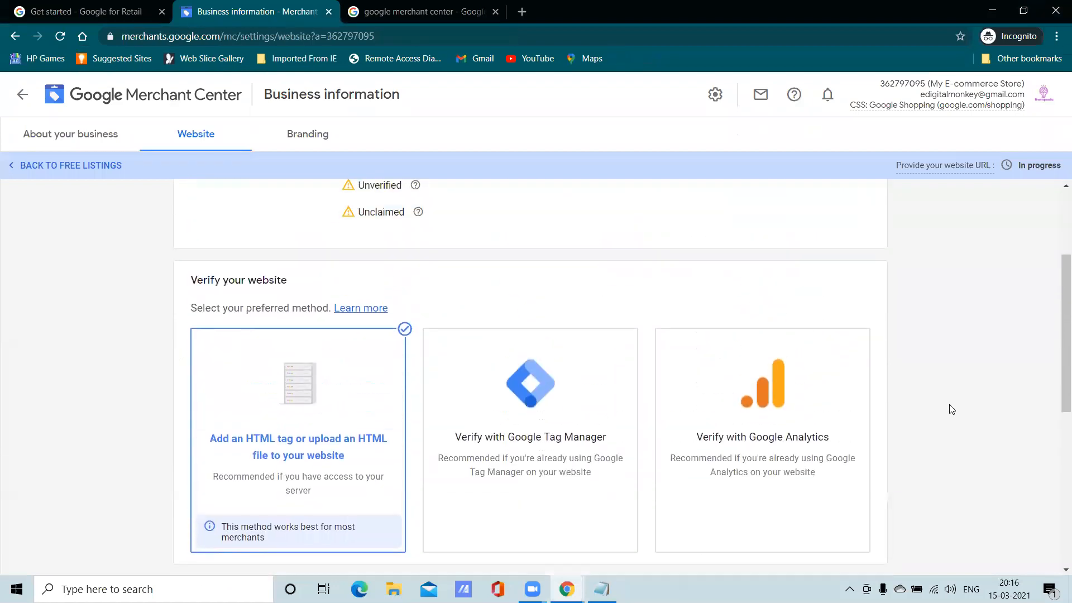
{"action": "scroll", "coordinate": [948, 407], "scroll_direction": "down", "scroll_amount": 6}
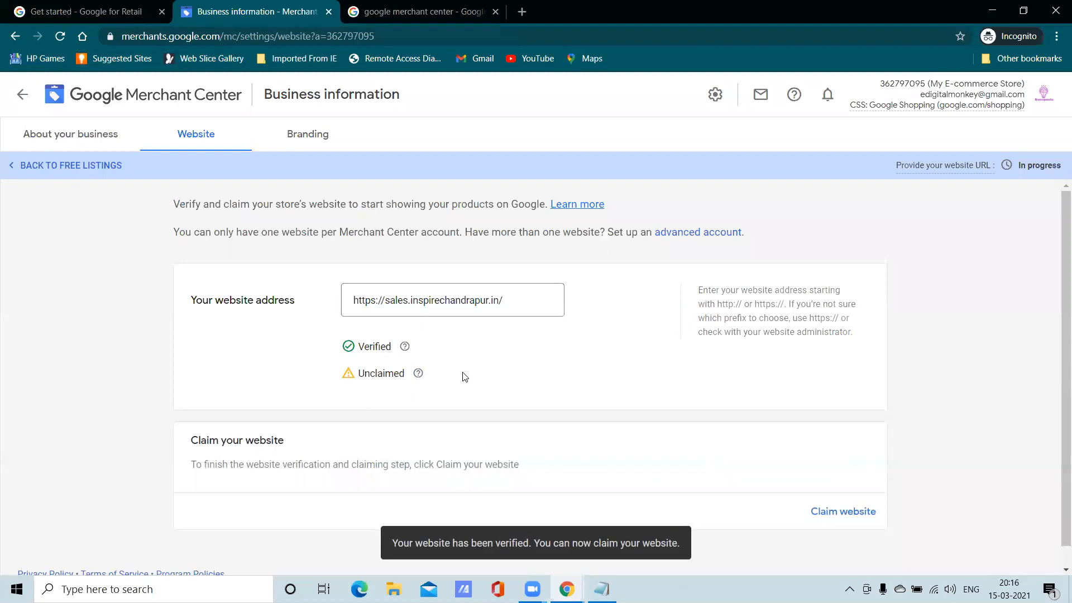
{"action": "scroll", "coordinate": [502, 391], "scroll_direction": "down", "scroll_amount": 1}
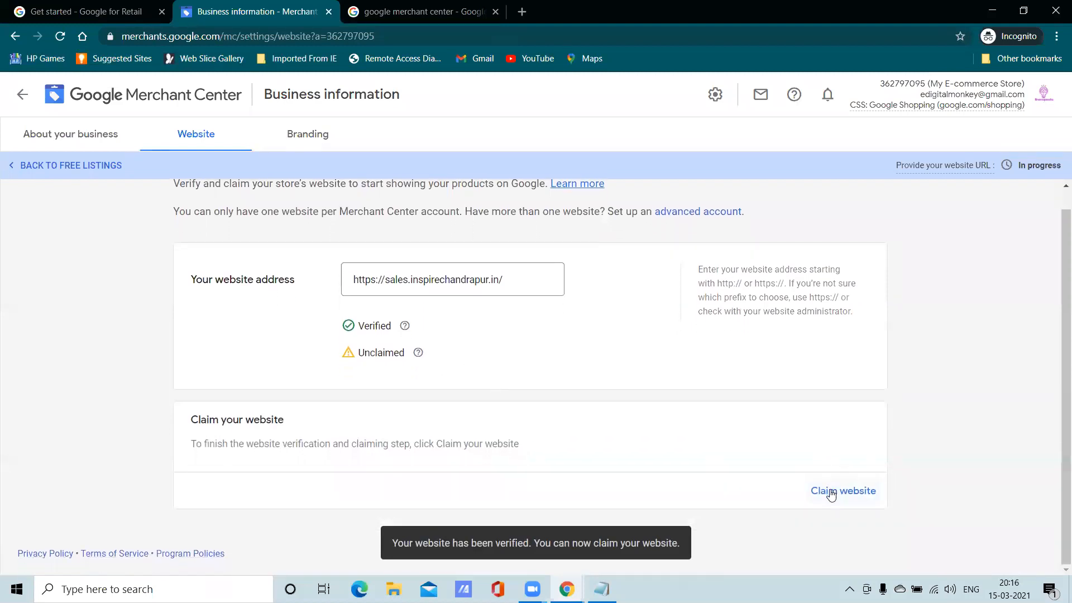
{"action": "left_click", "coordinate": [832, 493]}
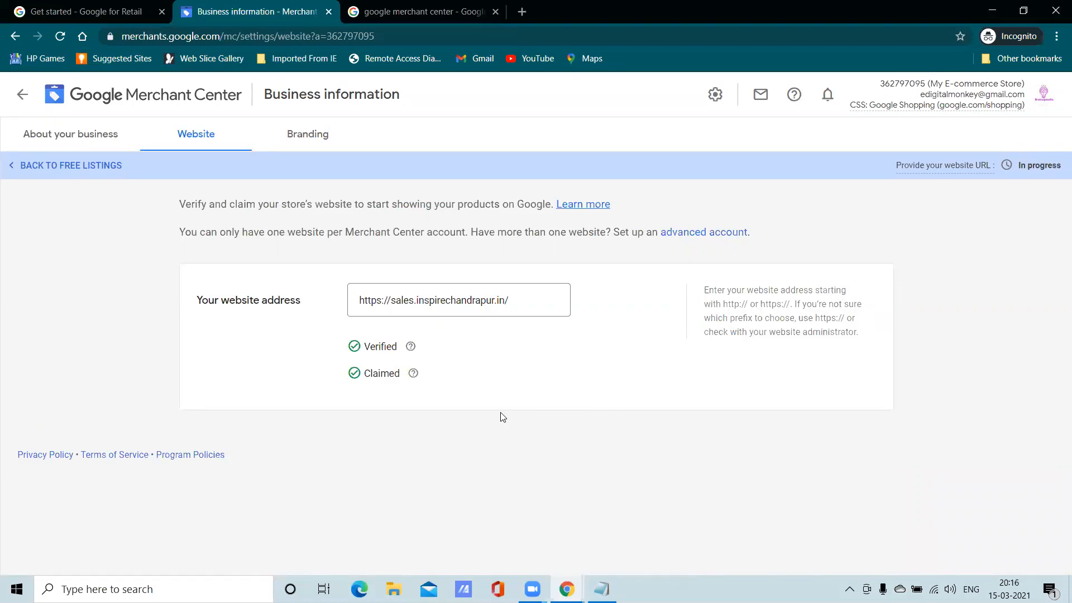
Step: Review the branding color and logo options and the business address, phone number and customer service contact fields
{"action": "left_click", "coordinate": [302, 146]}
{"action": "scroll", "coordinate": [354, 297], "scroll_direction": "down", "scroll_amount": 6}
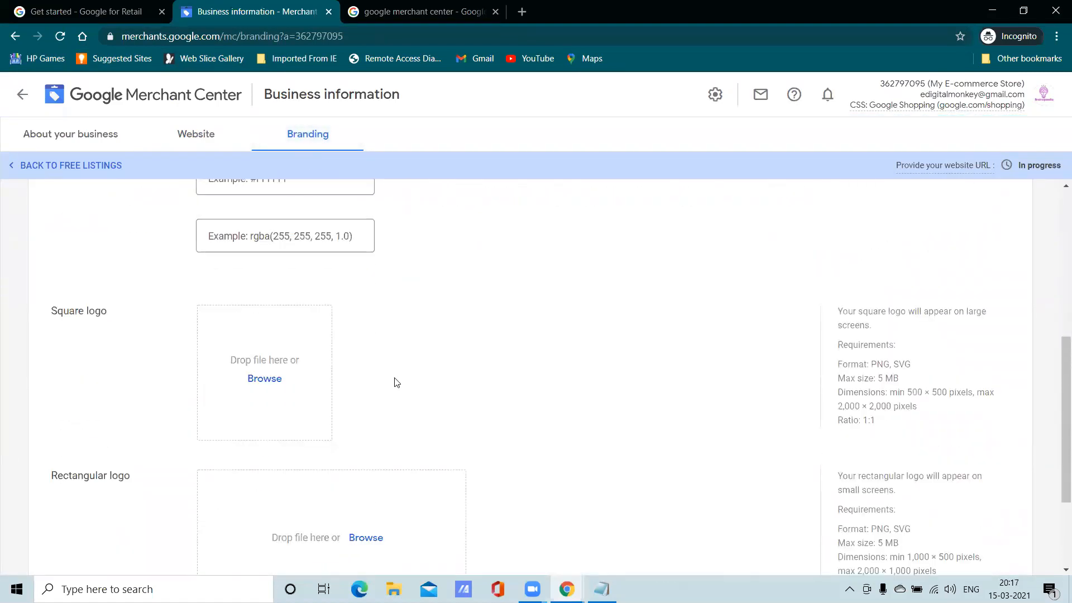
{"action": "scroll", "coordinate": [395, 380], "scroll_direction": "down", "scroll_amount": 2}
{"action": "scroll", "coordinate": [395, 380], "scroll_direction": "up", "scroll_amount": 5}
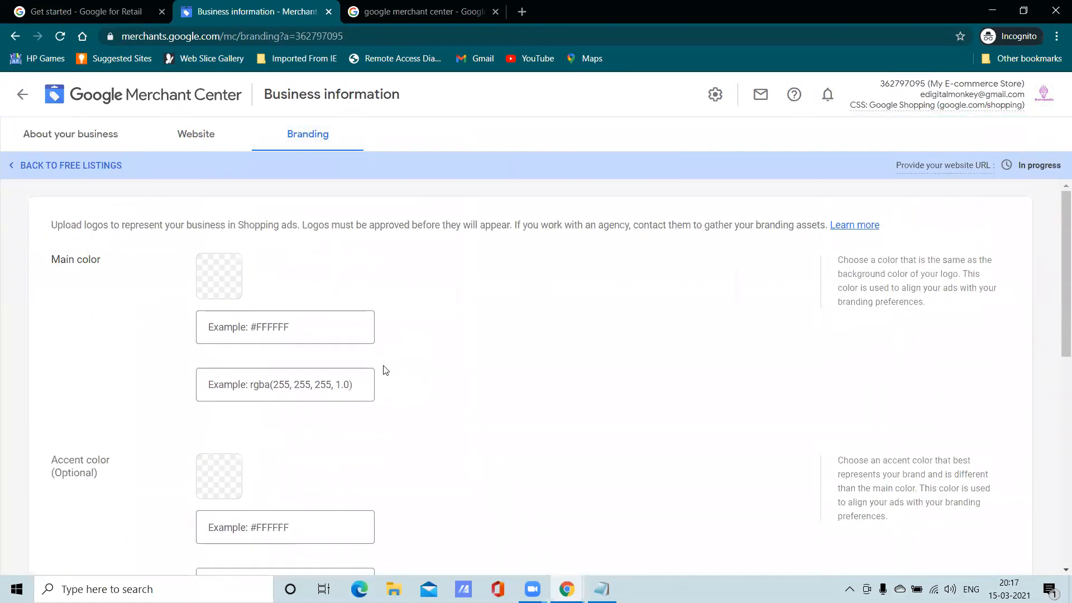
{"action": "left_click", "coordinate": [53, 135]}
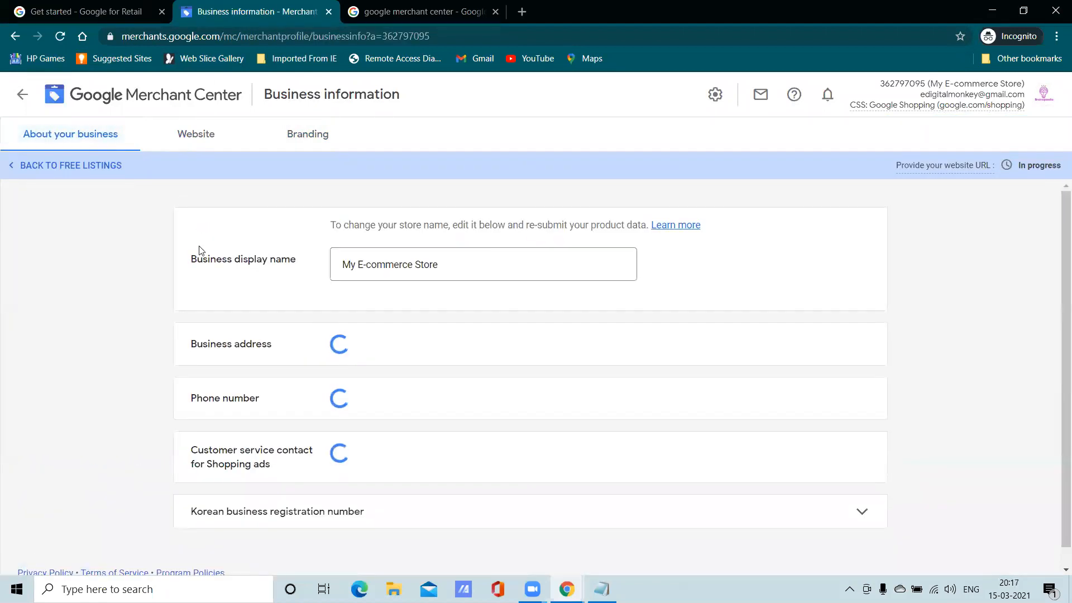
{"action": "scroll", "coordinate": [412, 407], "scroll_direction": "down", "scroll_amount": 6}
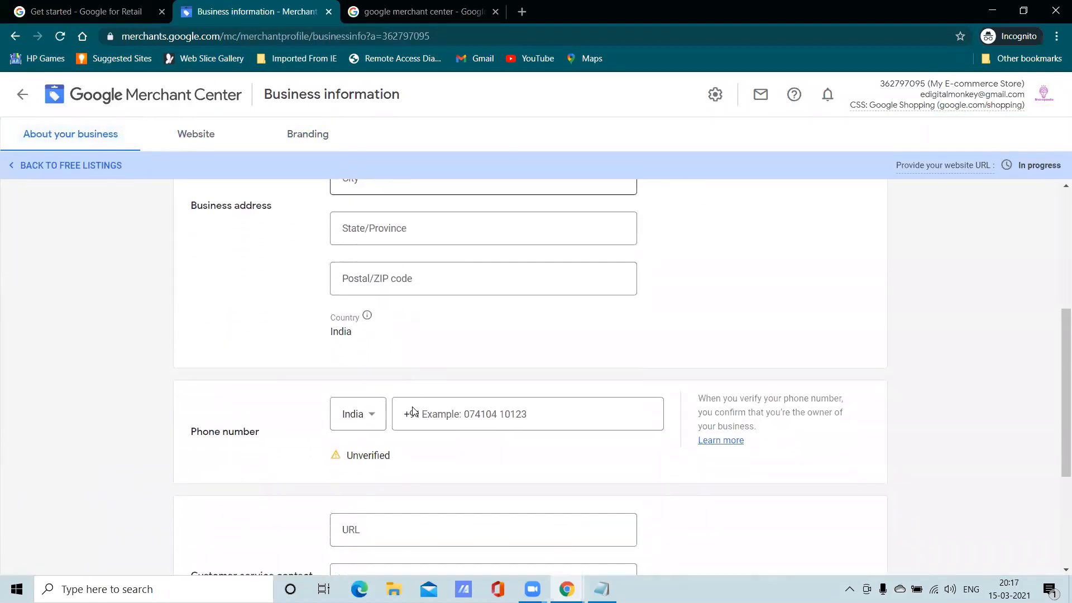
{"action": "scroll", "coordinate": [415, 412], "scroll_direction": "down", "scroll_amount": 3}
{"action": "scroll", "coordinate": [375, 332], "scroll_direction": "up", "scroll_amount": 2}
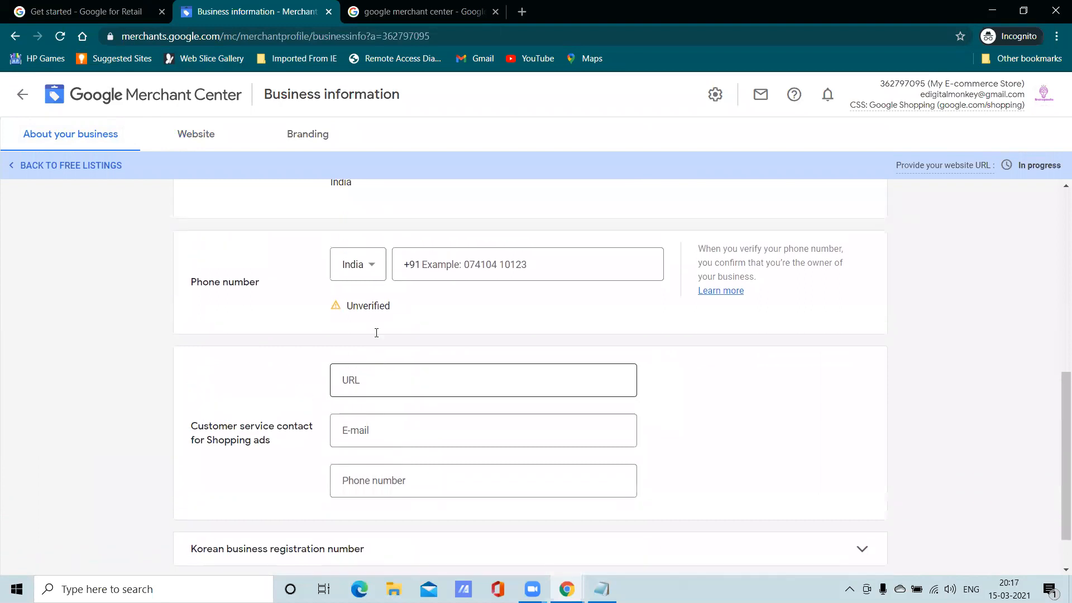
{"action": "scroll", "coordinate": [431, 351], "scroll_direction": "down", "scroll_amount": 2}
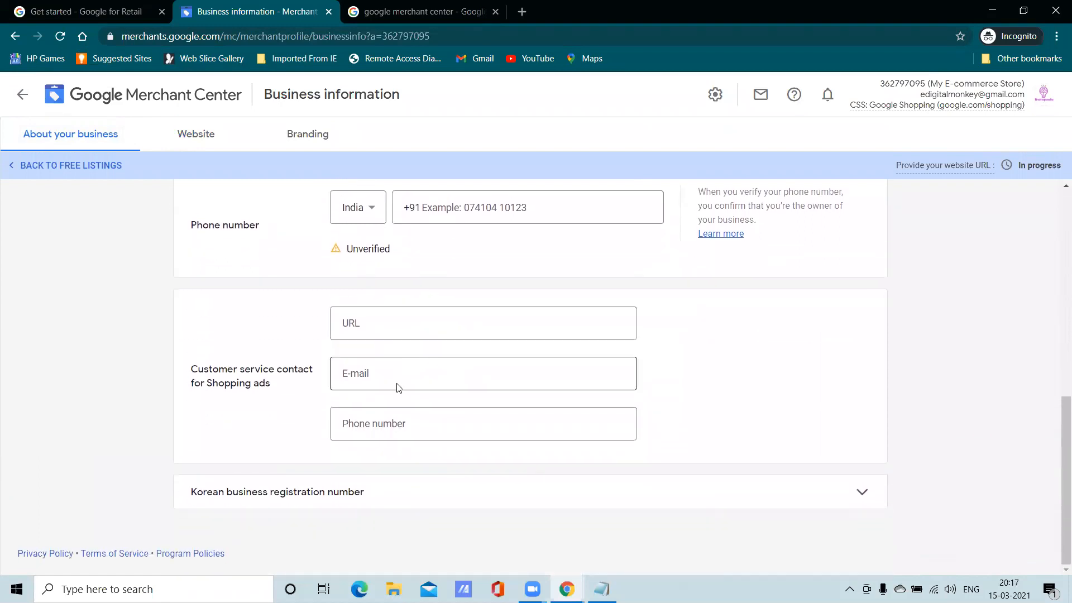
{"action": "scroll", "coordinate": [450, 469], "scroll_direction": "up", "scroll_amount": 10}
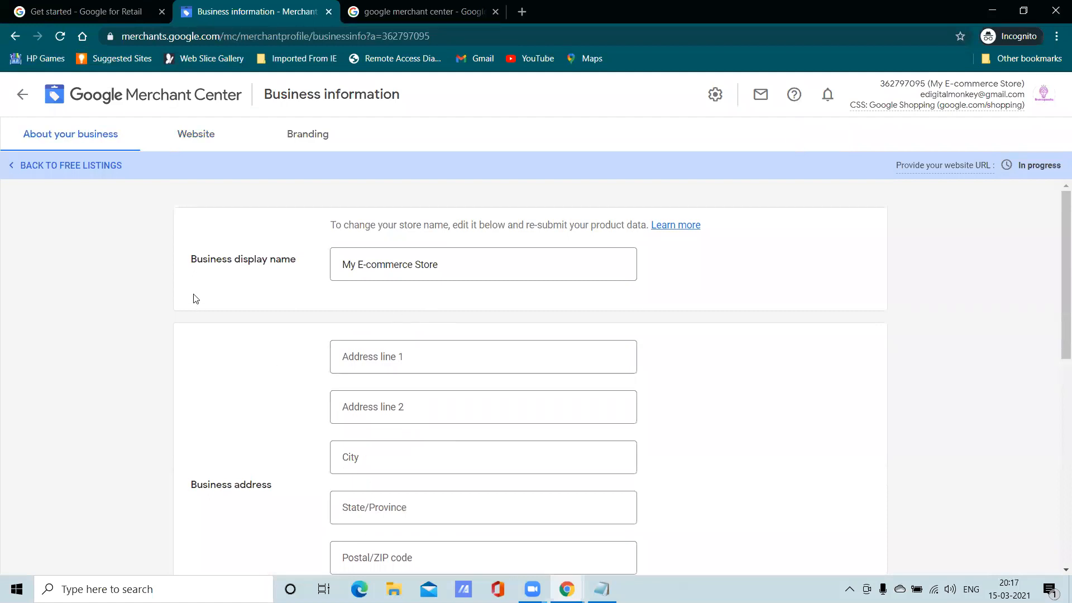
Step: Return to the overview and check the website's verified and claimed status through the warning's fix link
{"action": "left_click", "coordinate": [24, 93]}
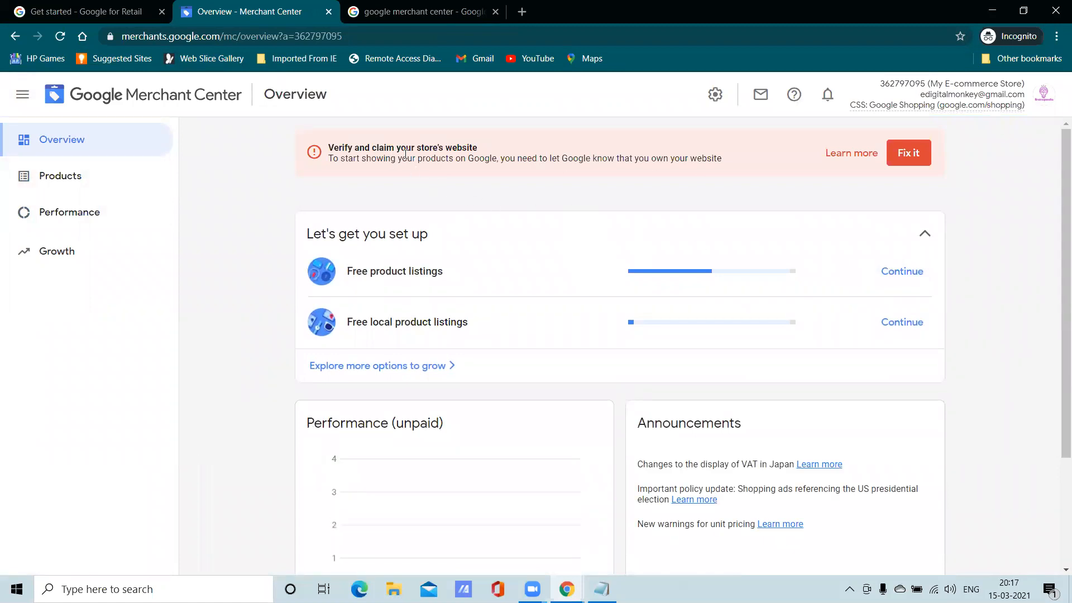
{"action": "left_click", "coordinate": [901, 169]}
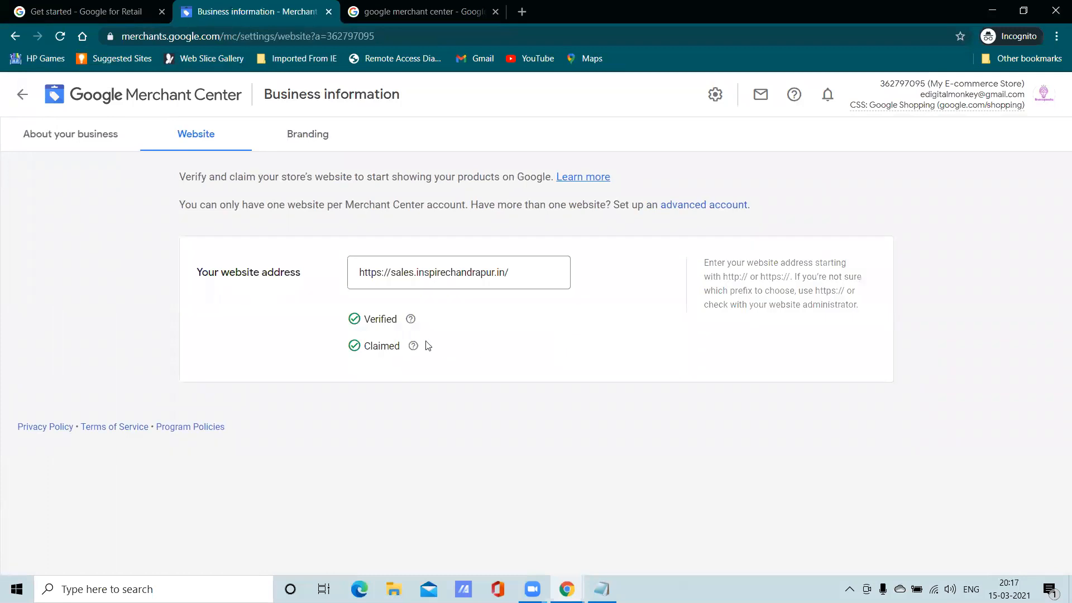
{"action": "left_click", "coordinate": [21, 94]}
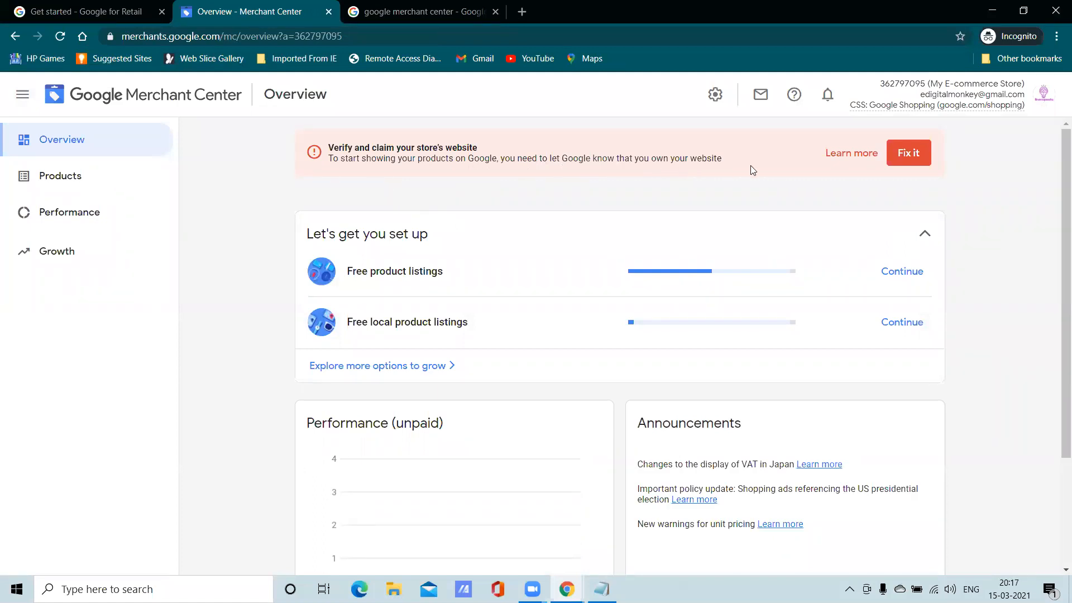
{"action": "left_click", "coordinate": [896, 156]}
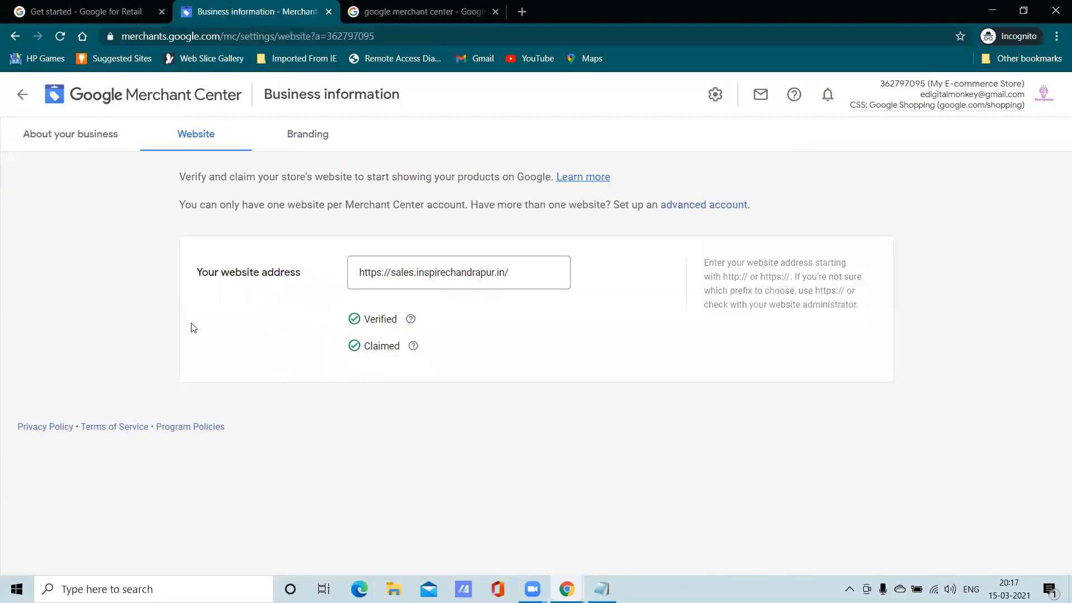
{"action": "left_click", "coordinate": [23, 95]}
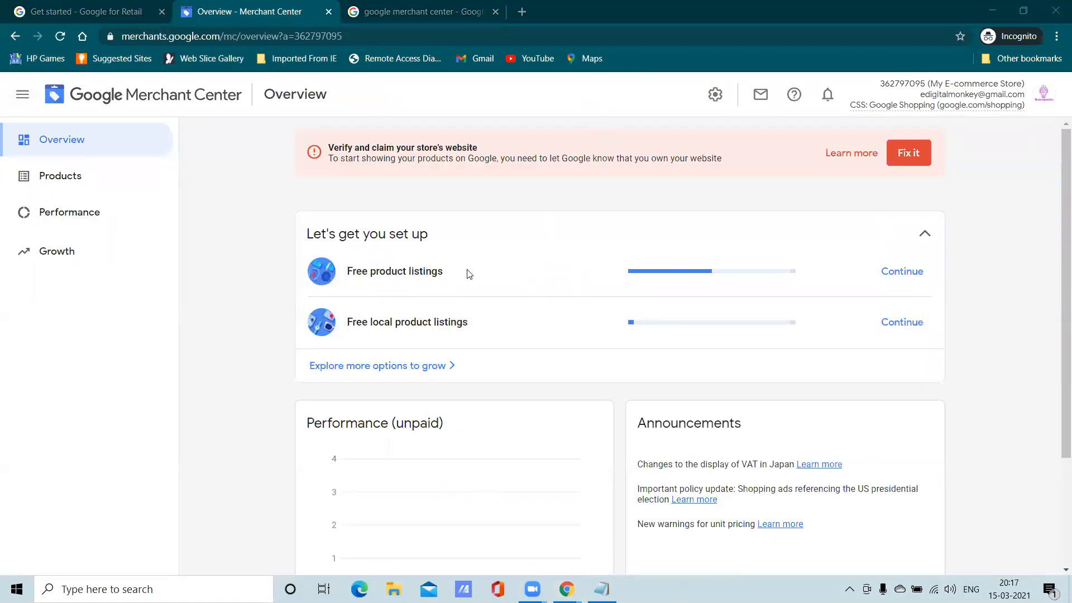
Step: Continue the free product listings setup and start a new shipping service from its shipping section
{"action": "left_click", "coordinate": [893, 273]}
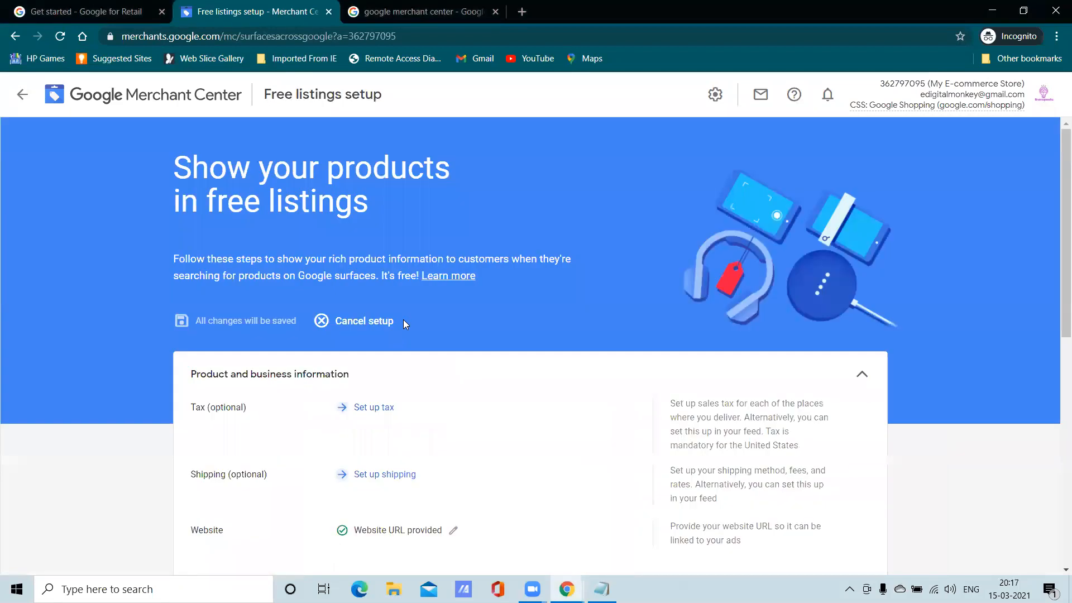
{"action": "scroll", "coordinate": [404, 321], "scroll_direction": "down", "scroll_amount": 3}
{"action": "left_click", "coordinate": [382, 266]}
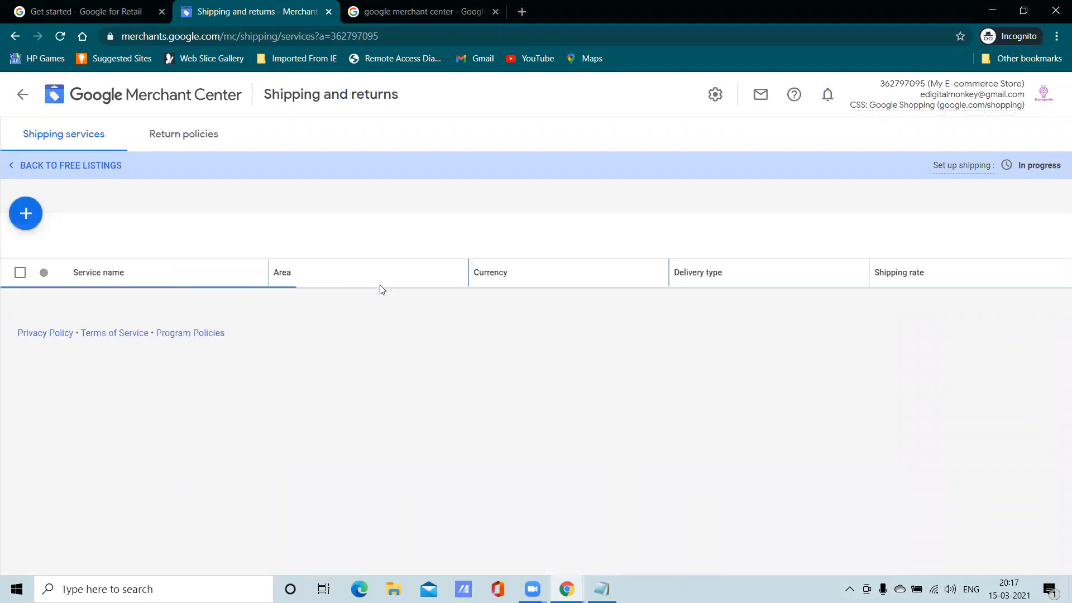
{"action": "left_click", "coordinate": [32, 221]}
Step: Name the service "Shipping Service", choose India as the delivery country and proceed to delivery times
{"action": "left_click", "coordinate": [394, 223]}
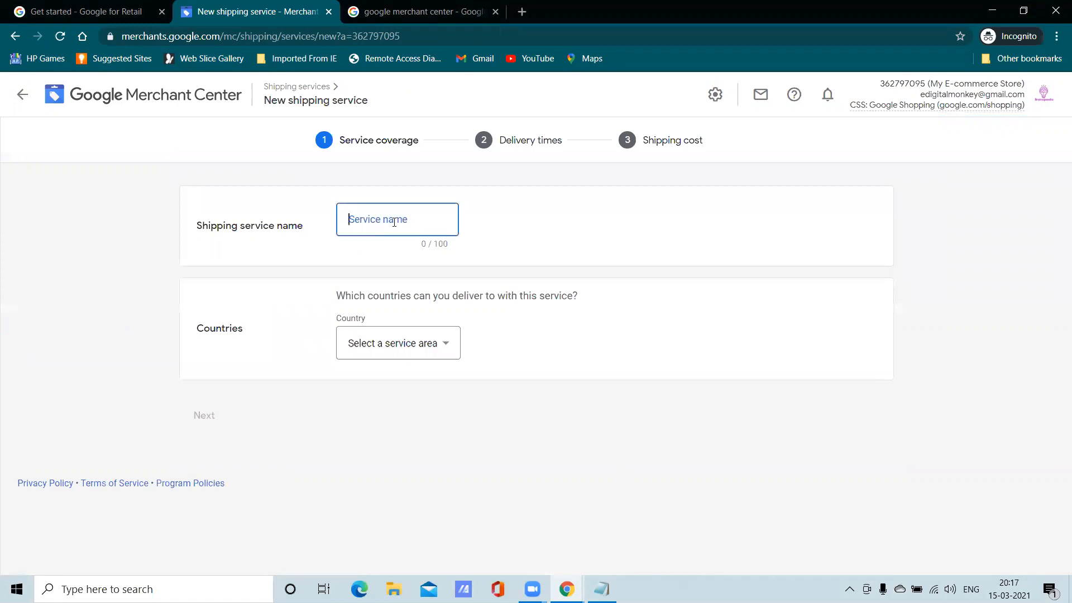
{"action": "type", "text": "Shipping Ser"}
{"action": "left_click", "coordinate": [441, 342]}
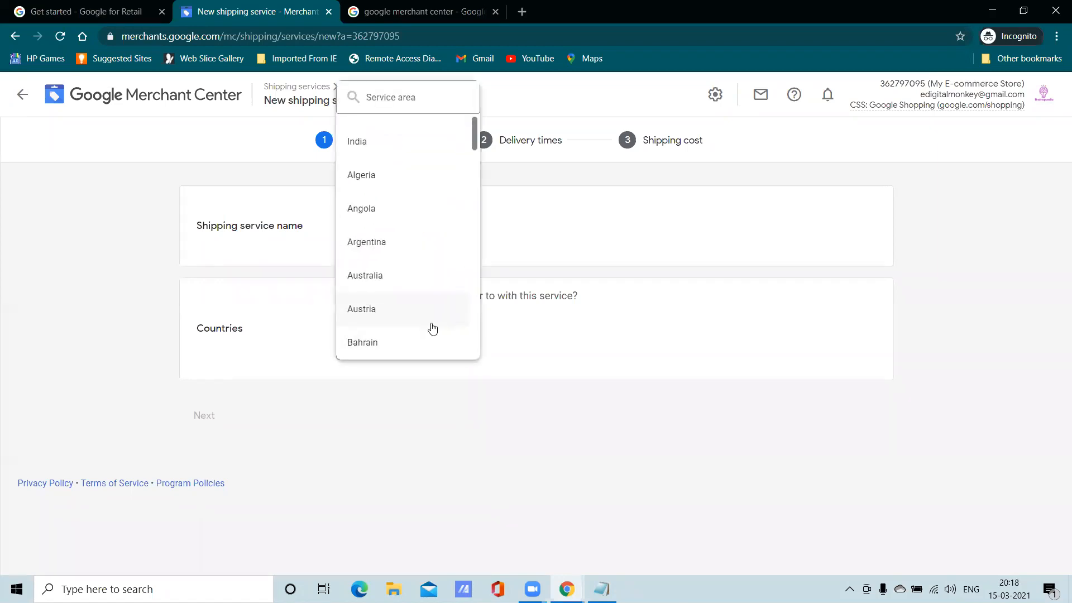
{"action": "left_click", "coordinate": [382, 146]}
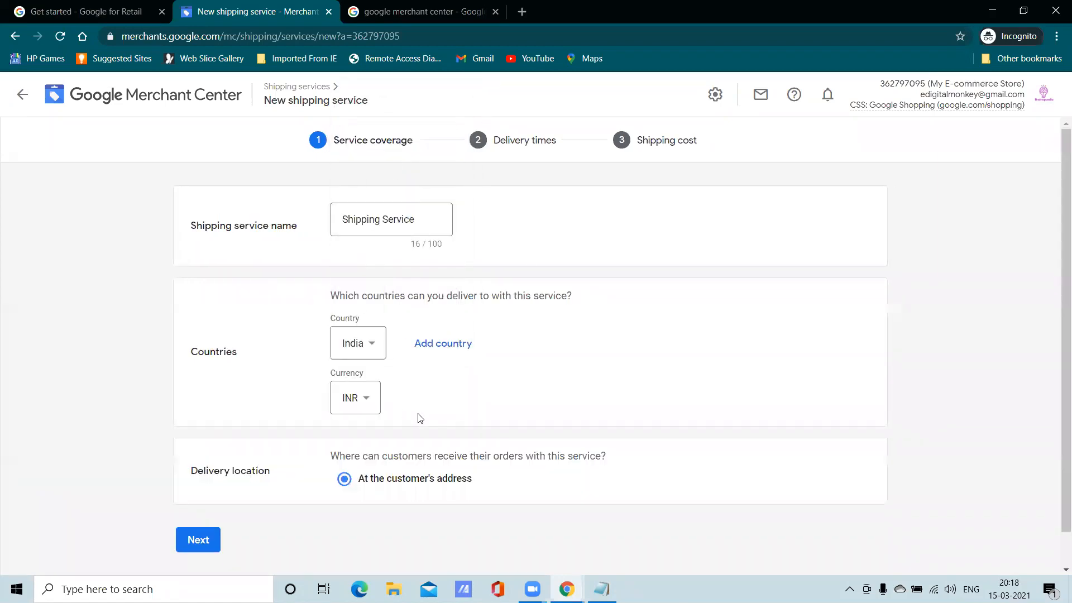
{"action": "scroll", "coordinate": [399, 379], "scroll_direction": "down", "scroll_amount": 1}
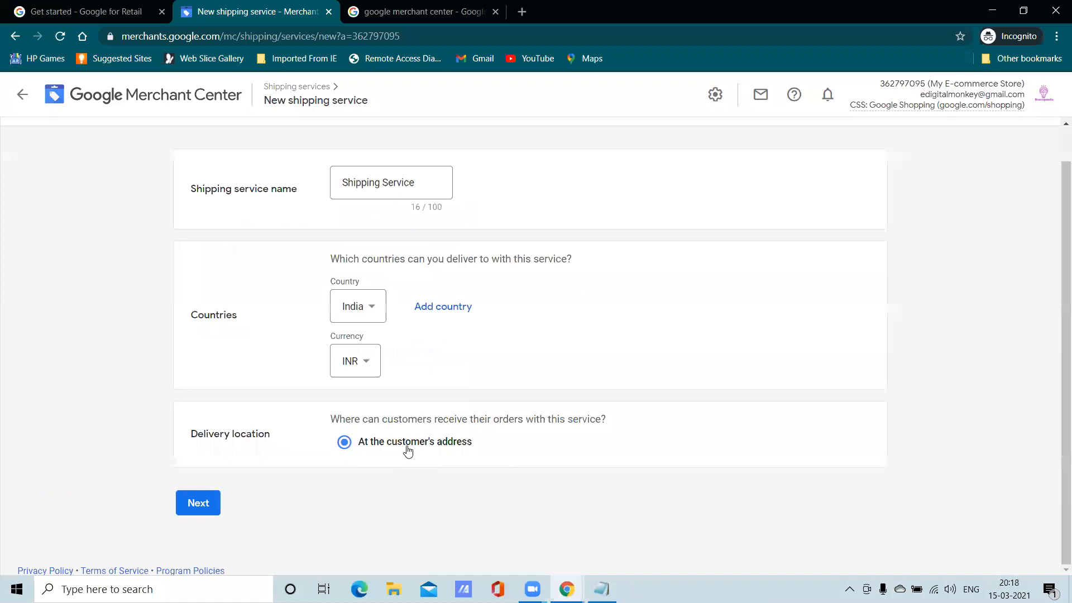
{"action": "left_click", "coordinate": [206, 496]}
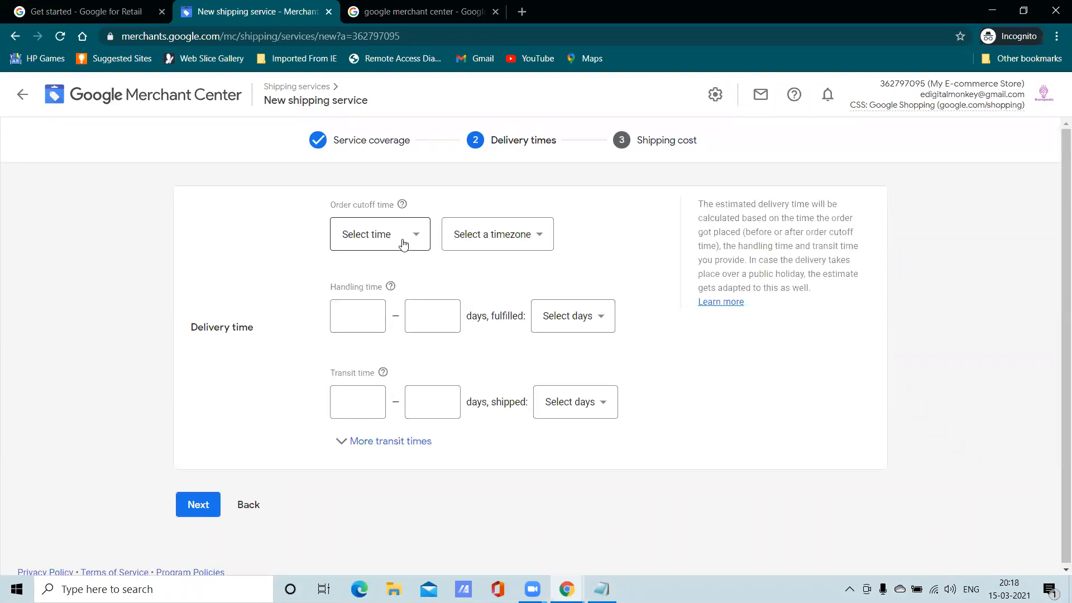
Step: Set the order cutoff time to 9:00 AM and open the time zone choices
{"action": "left_click", "coordinate": [404, 244]}
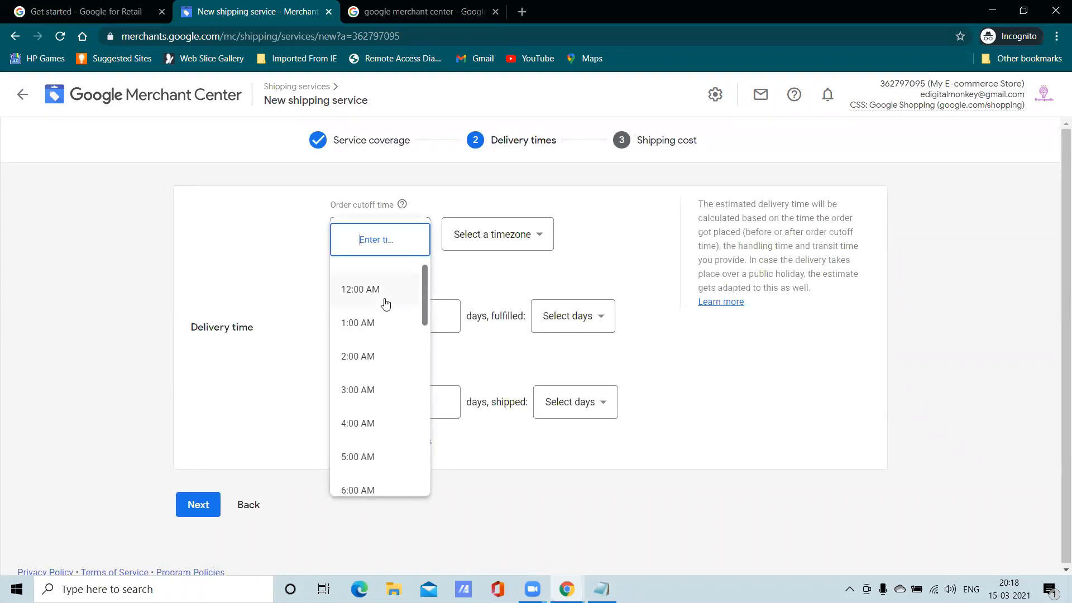
{"action": "scroll", "coordinate": [381, 401], "scroll_direction": "down", "scroll_amount": 5}
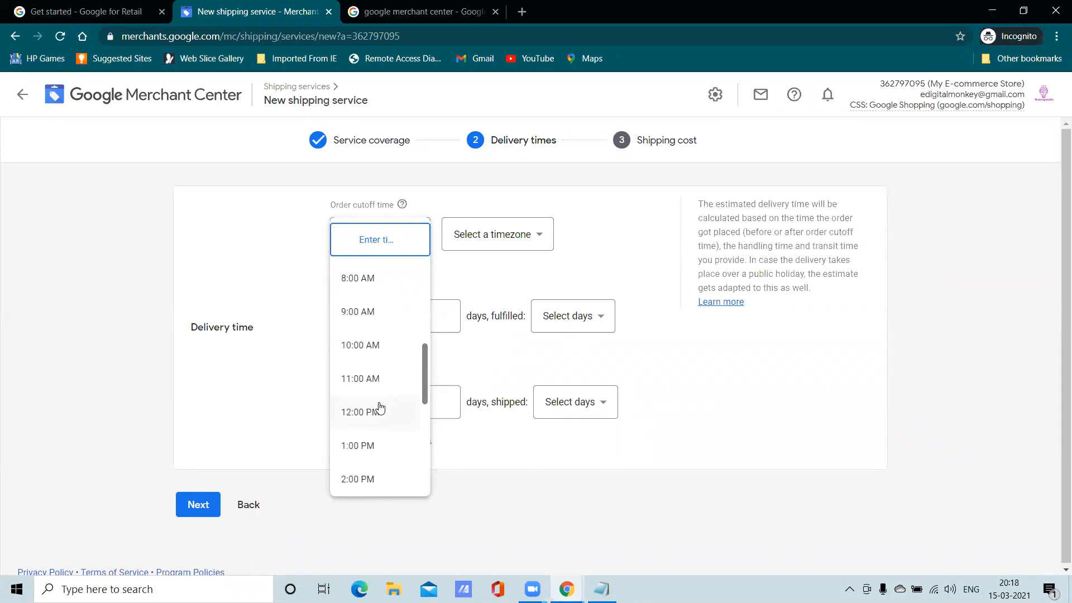
{"action": "left_click", "coordinate": [369, 312]}
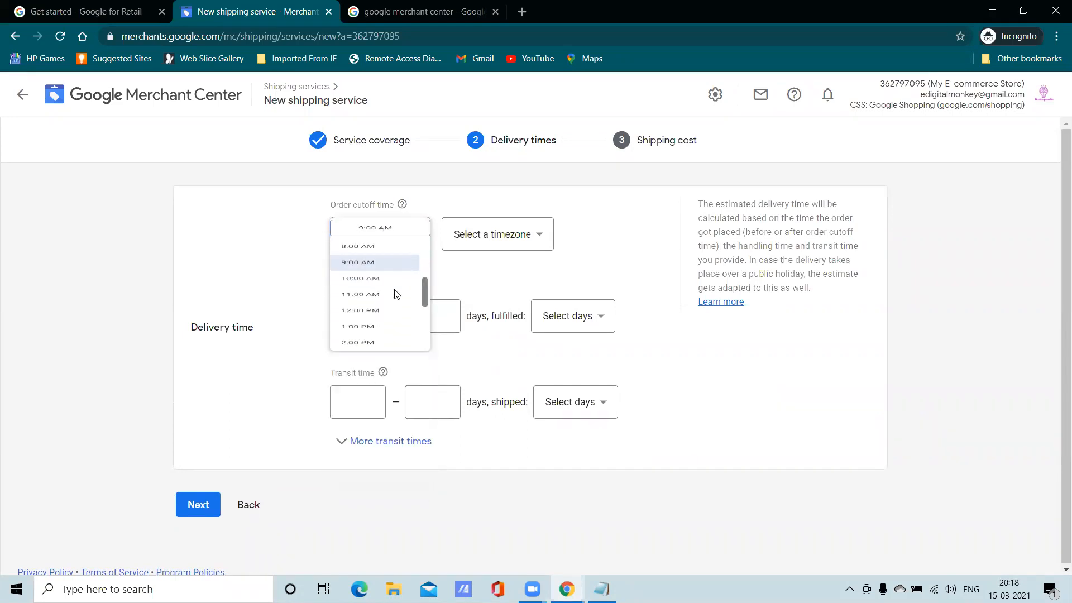
{"action": "left_click", "coordinate": [491, 237]}
{"action": "left_click", "coordinate": [504, 238]}
{"action": "type", "text": "india"}
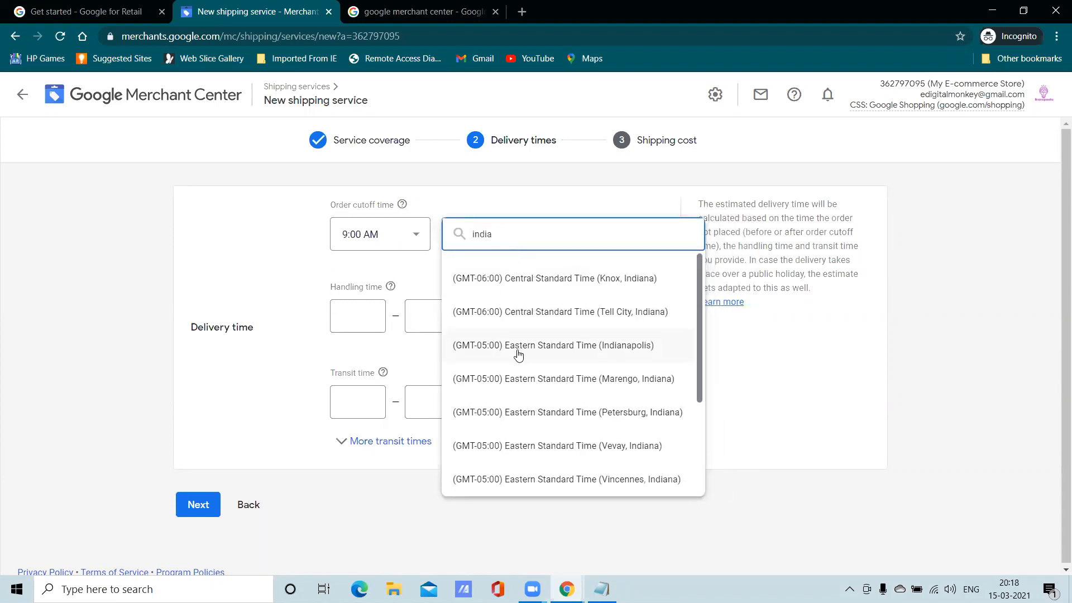
{"action": "scroll", "coordinate": [527, 355], "scroll_direction": "down", "scroll_amount": 3}
{"action": "scroll", "coordinate": [540, 362], "scroll_direction": "up", "scroll_amount": 2}
{"action": "scroll", "coordinate": [540, 362], "scroll_direction": "up", "scroll_amount": 1}
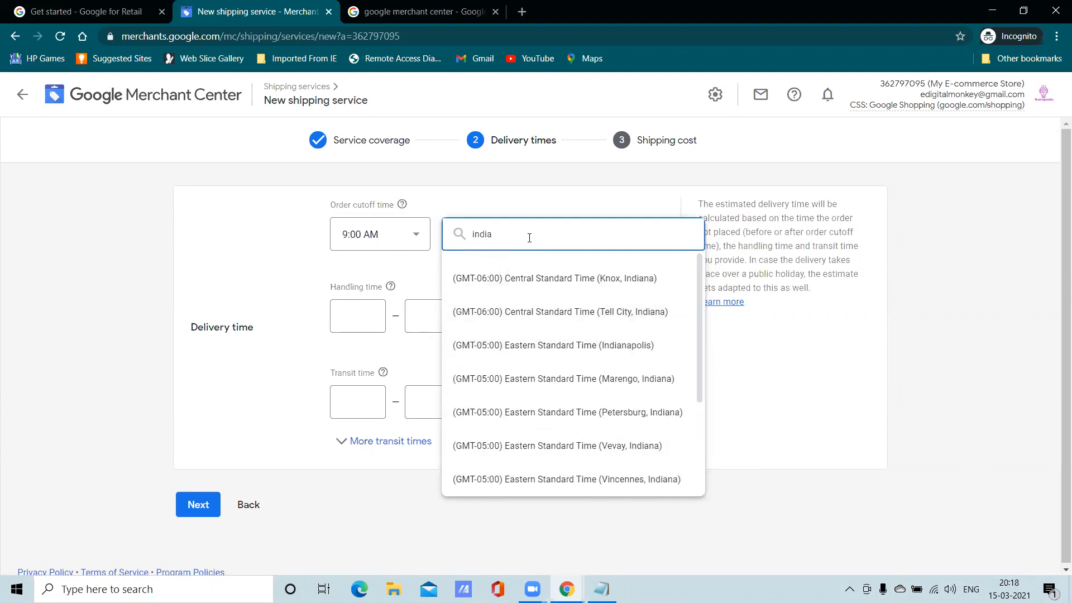
{"action": "key", "text": "BackSpace"}
{"action": "key", "text": "BackSpace"}
{"action": "key", "text": "BackSpace"}
{"action": "key", "text": "BackSpace"}
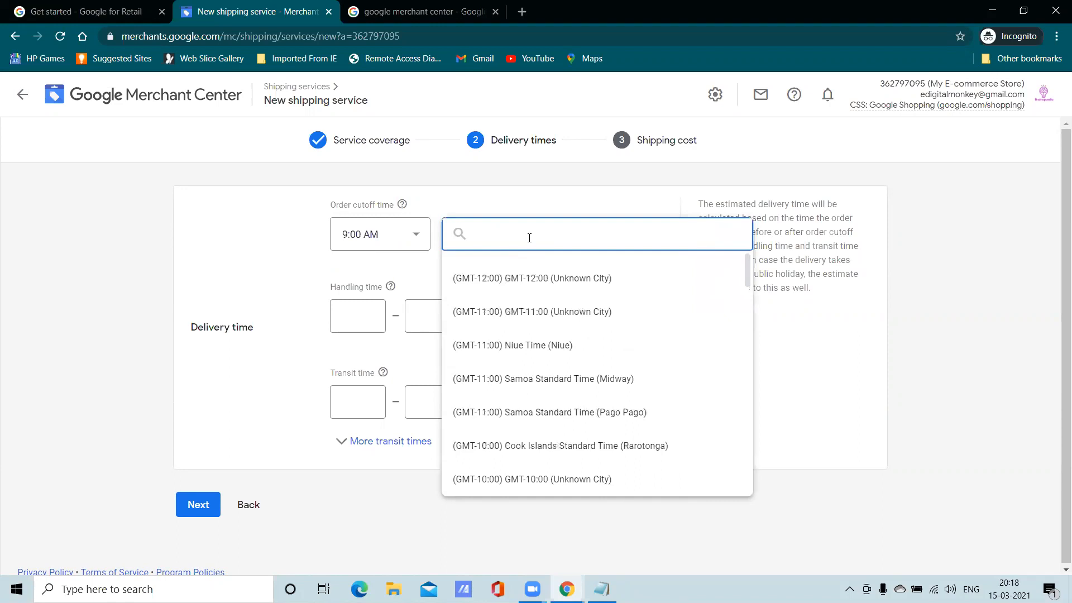
Step: Set the order cutoff time zone to (GMT+05:30) India Standard Time (Kolkata)
{"action": "scroll", "coordinate": [621, 369], "scroll_direction": "down", "scroll_amount": 3}
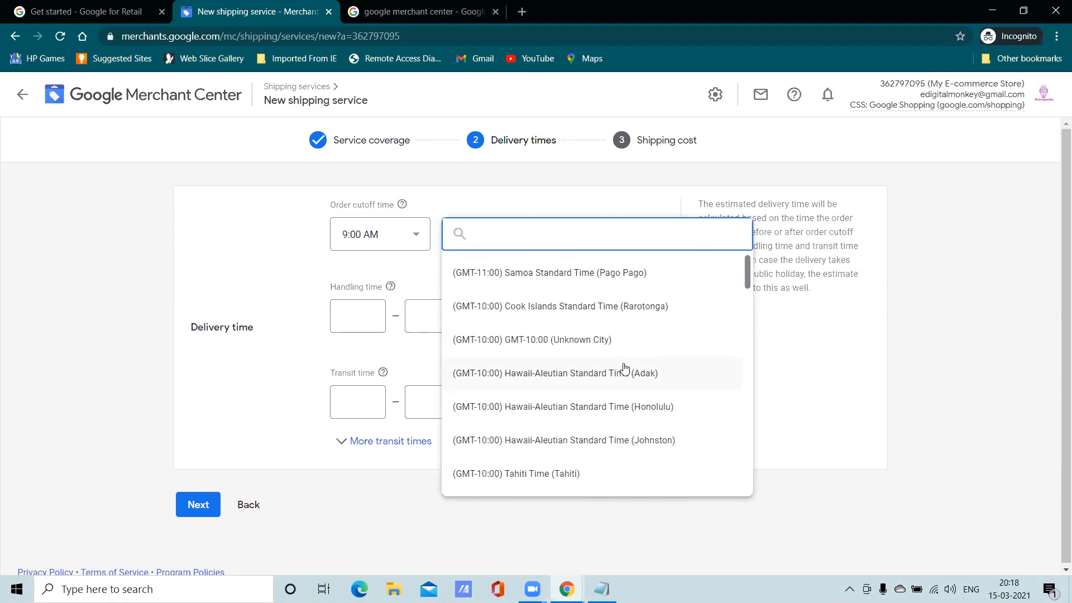
{"action": "scroll", "coordinate": [625, 369], "scroll_direction": "down", "scroll_amount": 10}
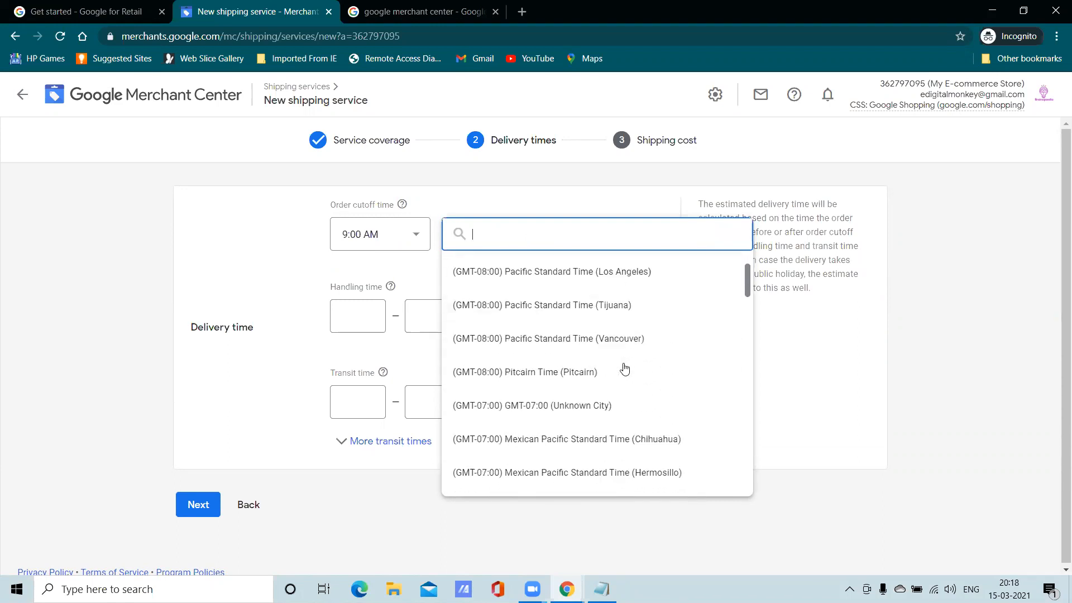
{"action": "scroll", "coordinate": [625, 368], "scroll_direction": "down", "scroll_amount": 10}
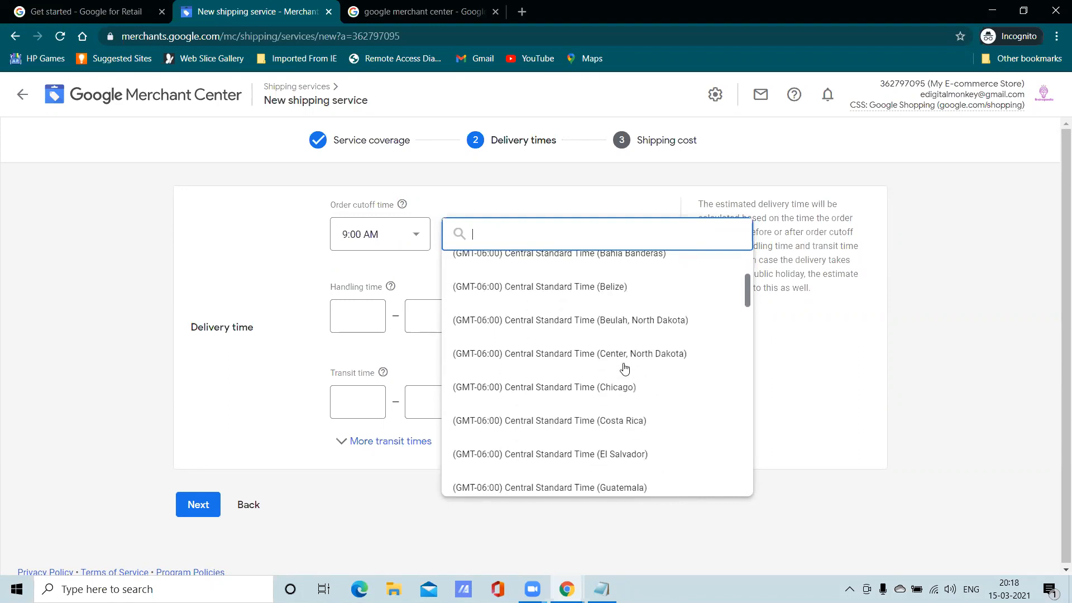
{"action": "scroll", "coordinate": [624, 370], "scroll_direction": "down", "scroll_amount": 2}
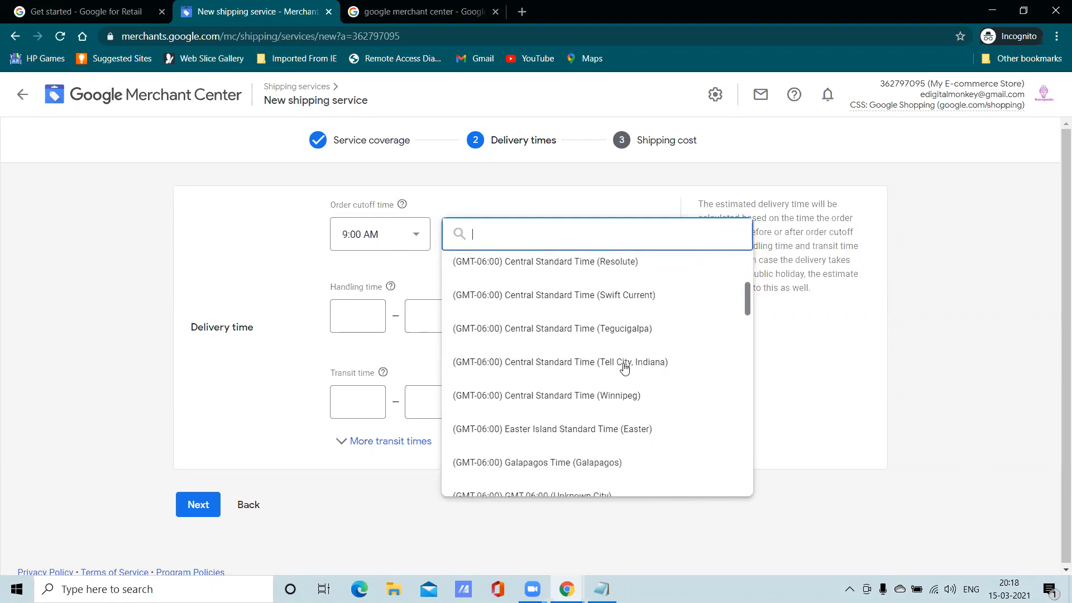
{"action": "scroll", "coordinate": [624, 369], "scroll_direction": "up", "scroll_amount": 2}
{"action": "scroll", "coordinate": [624, 368], "scroll_direction": "down", "scroll_amount": 7}
{"action": "scroll", "coordinate": [624, 369], "scroll_direction": "down", "scroll_amount": 5}
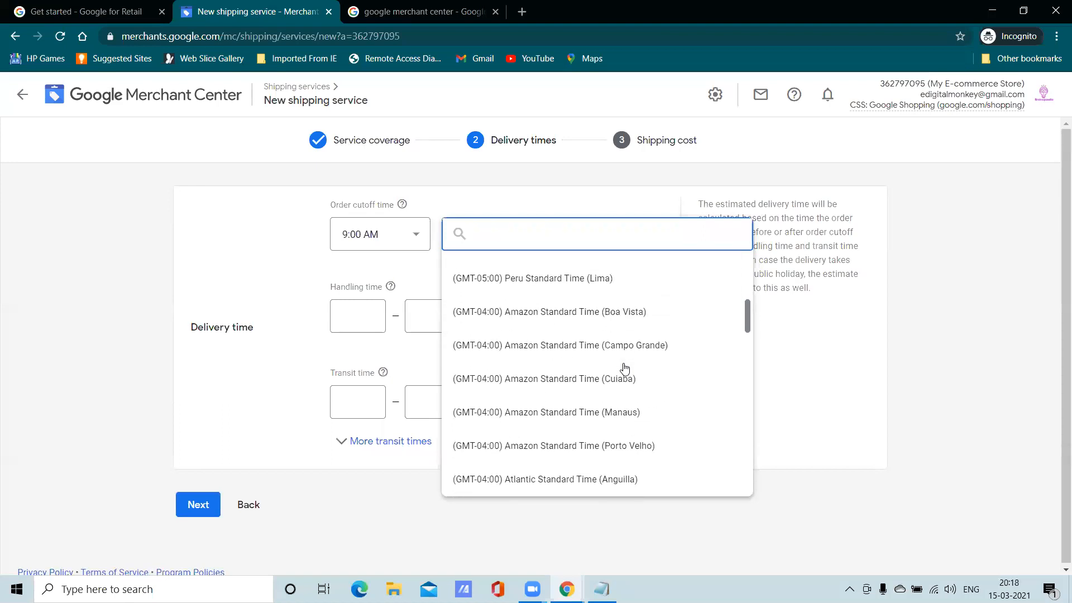
{"action": "scroll", "coordinate": [625, 369], "scroll_direction": "down", "scroll_amount": 10}
{"action": "scroll", "coordinate": [625, 368], "scroll_direction": "down", "scroll_amount": 12}
{"action": "scroll", "coordinate": [625, 368], "scroll_direction": "down", "scroll_amount": 15}
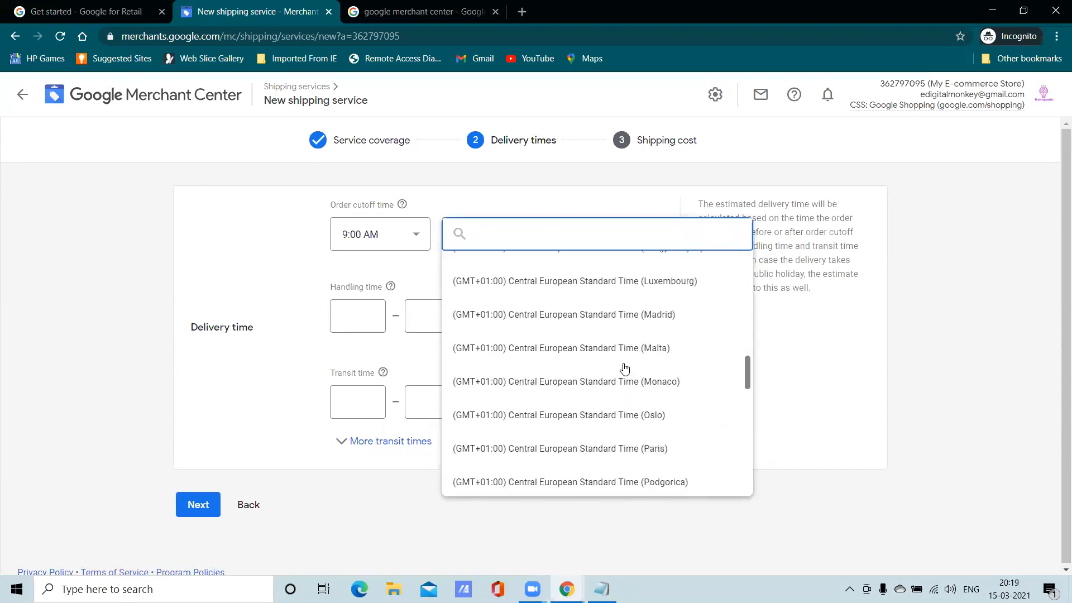
{"action": "scroll", "coordinate": [624, 369], "scroll_direction": "down", "scroll_amount": 15}
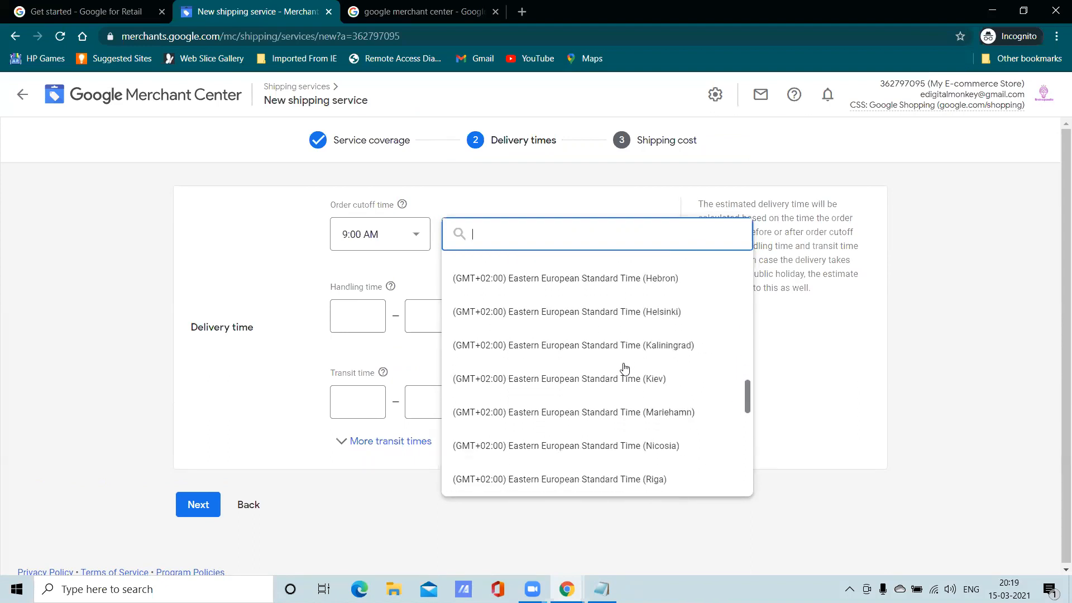
{"action": "scroll", "coordinate": [624, 369], "scroll_direction": "down", "scroll_amount": 10}
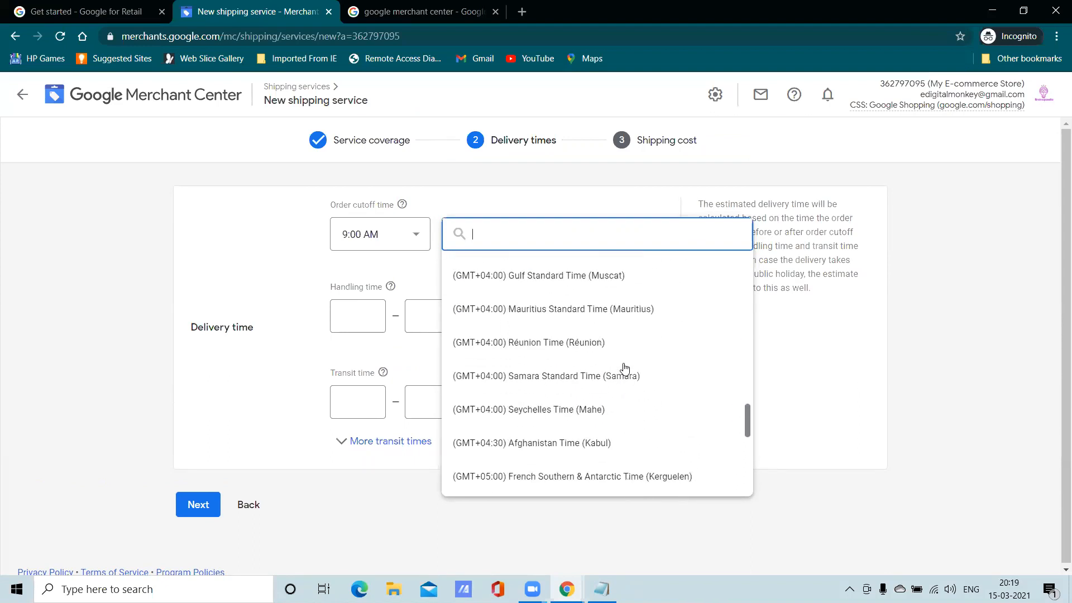
{"action": "scroll", "coordinate": [624, 368], "scroll_direction": "down", "scroll_amount": 5}
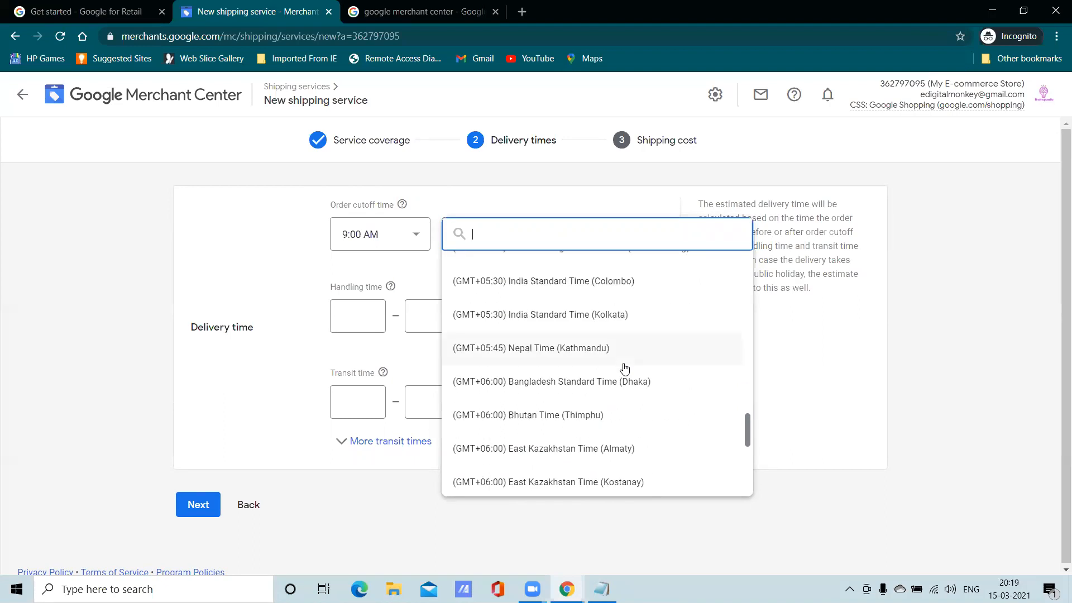
{"action": "left_click", "coordinate": [591, 315]}
Step: Set the handling time to 1–2 days, with orders fulfilled Mon – Sun
{"action": "left_click", "coordinate": [355, 313]}
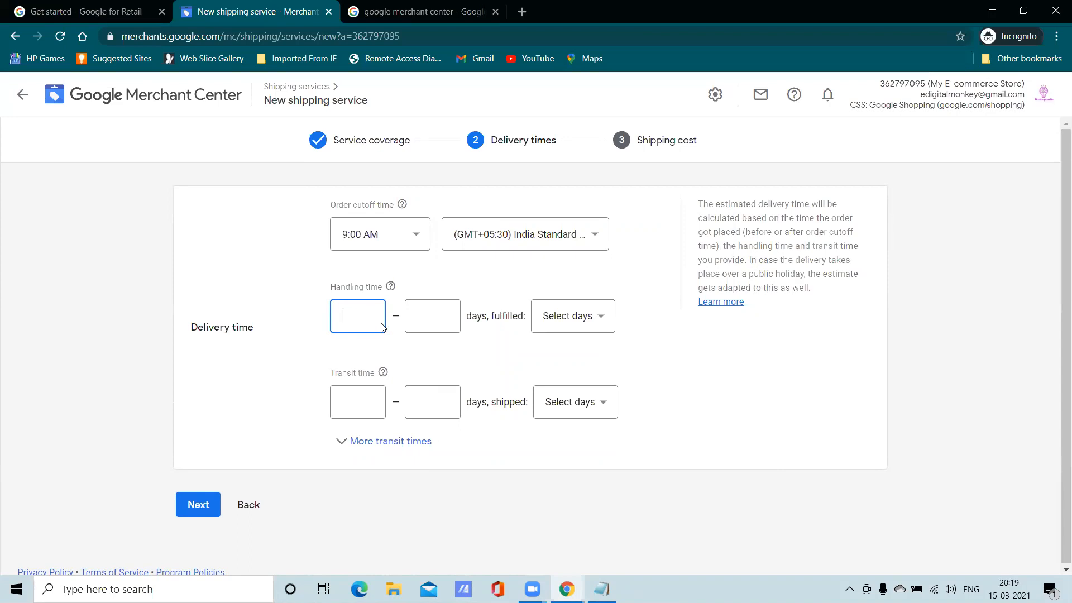
{"action": "left_click", "coordinate": [442, 314]}
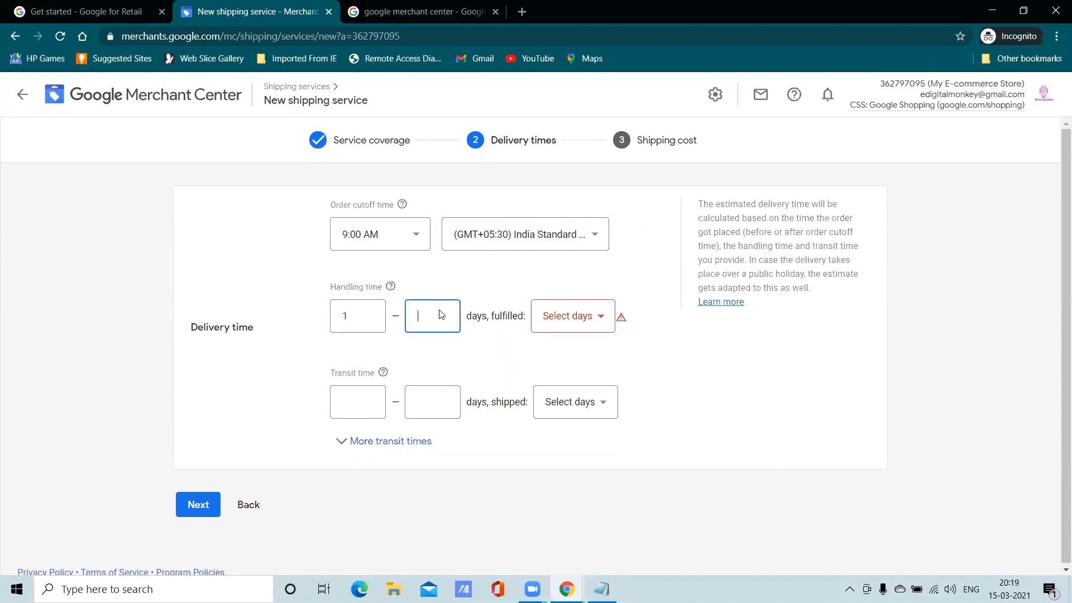
{"action": "left_click", "coordinate": [581, 317]}
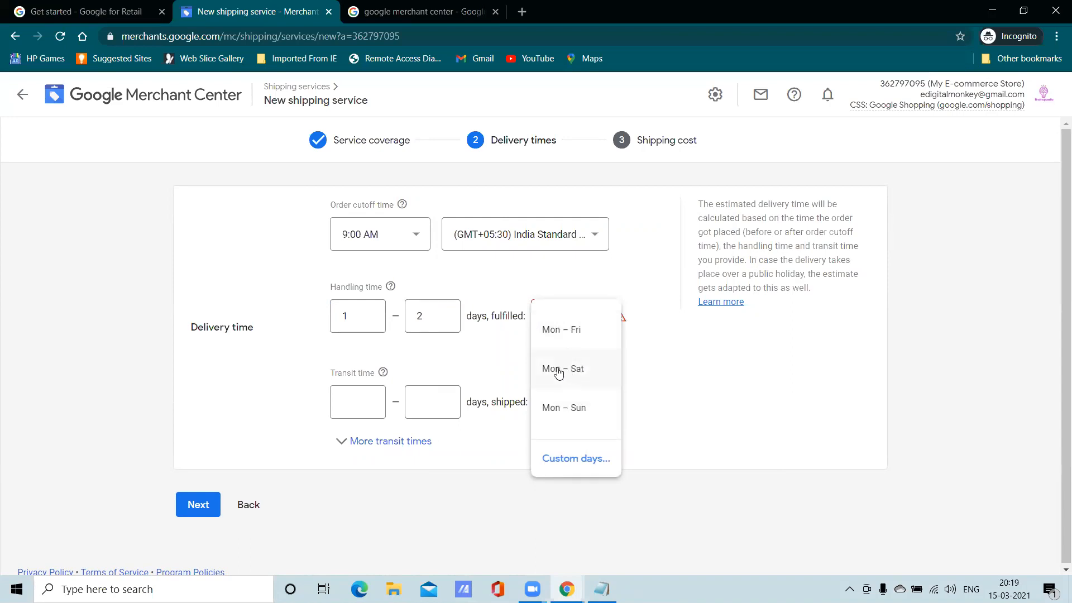
{"action": "left_click", "coordinate": [573, 412]}
Step: Set the transit time to 3–5 days, shipped Mon – Sat, and proceed to the shipping cost
{"action": "left_click", "coordinate": [369, 407]}
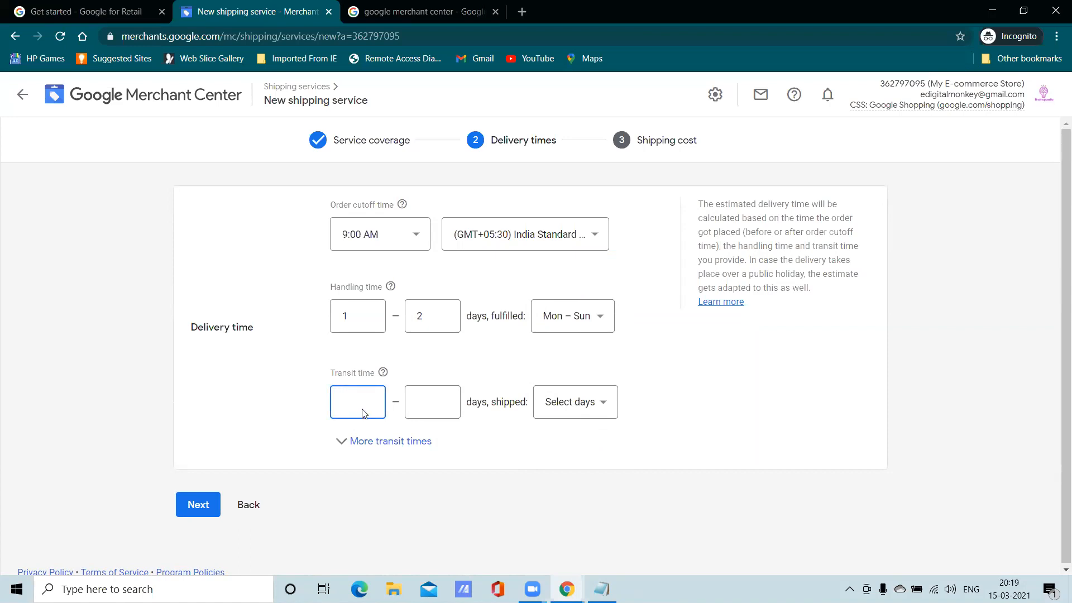
{"action": "left_click", "coordinate": [440, 404]}
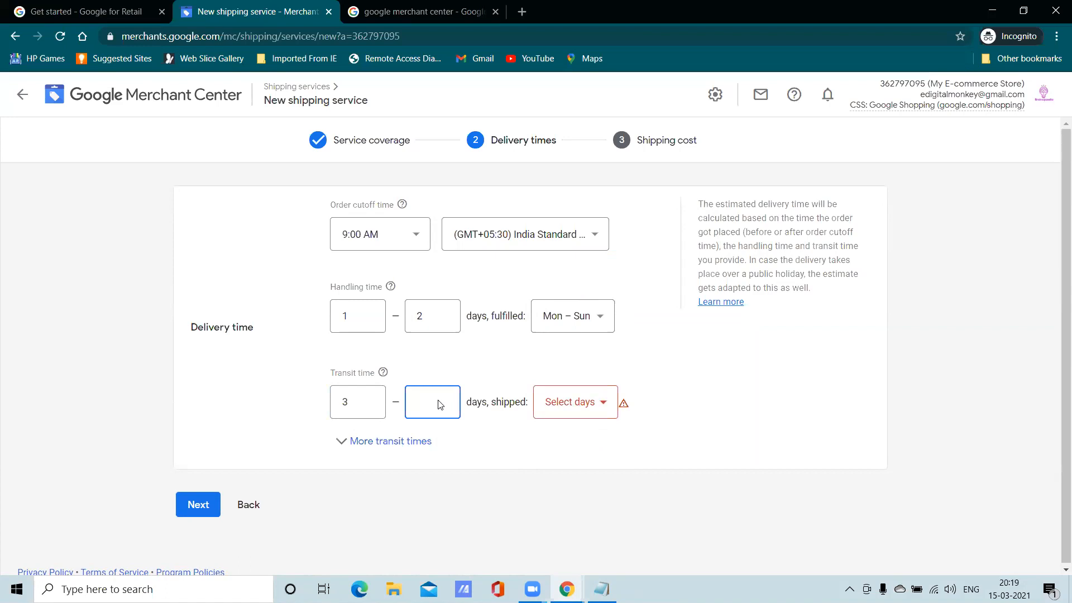
{"action": "type", "text": "5"}
{"action": "left_click", "coordinate": [587, 415]}
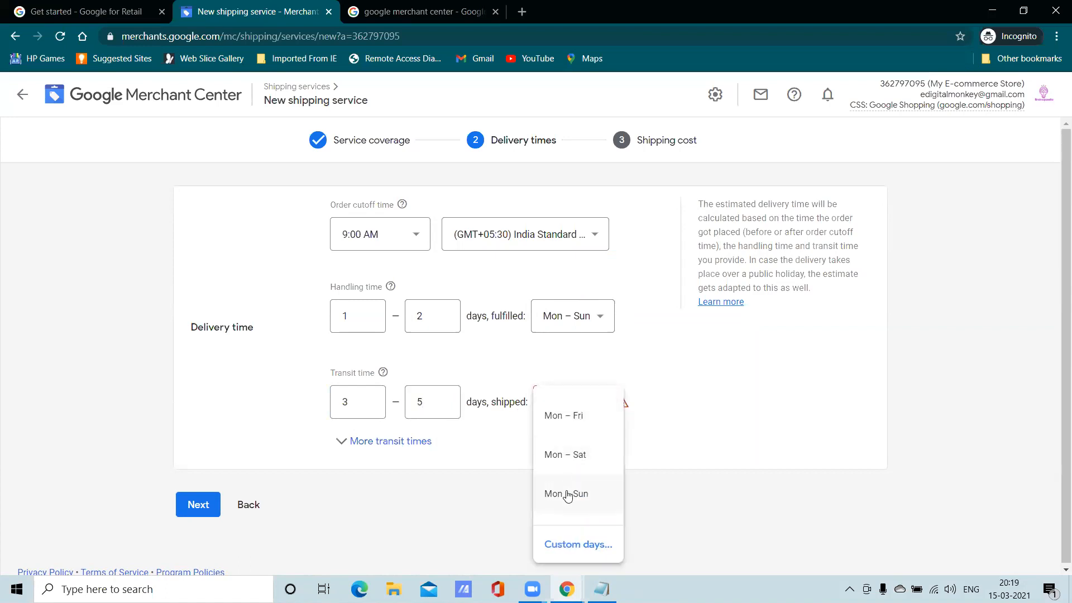
{"action": "left_click", "coordinate": [569, 457]}
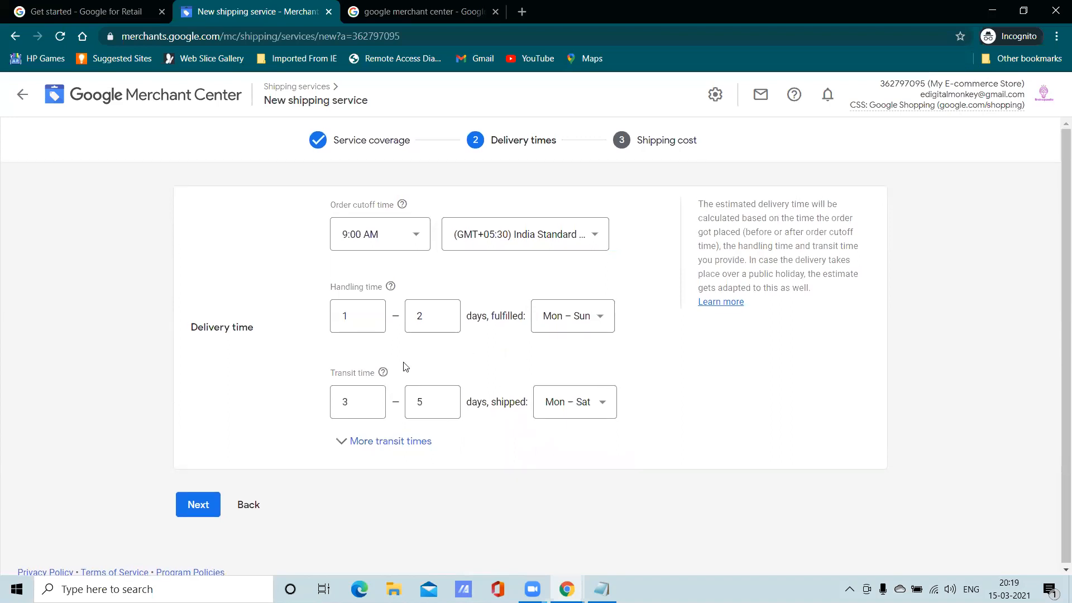
{"action": "left_click", "coordinate": [199, 504]}
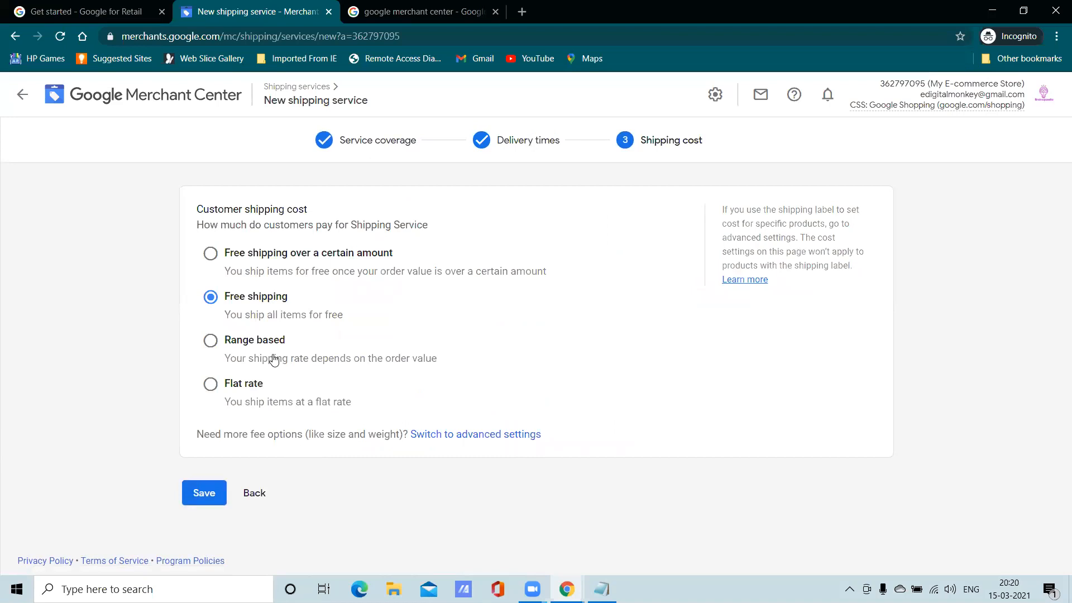
Step: Choose free shipping over a certain amount, charge ₹50 for orders below ₹30, and save the shipping service
{"action": "left_click", "coordinate": [211, 255]}
{"action": "left_click", "coordinate": [349, 326]}
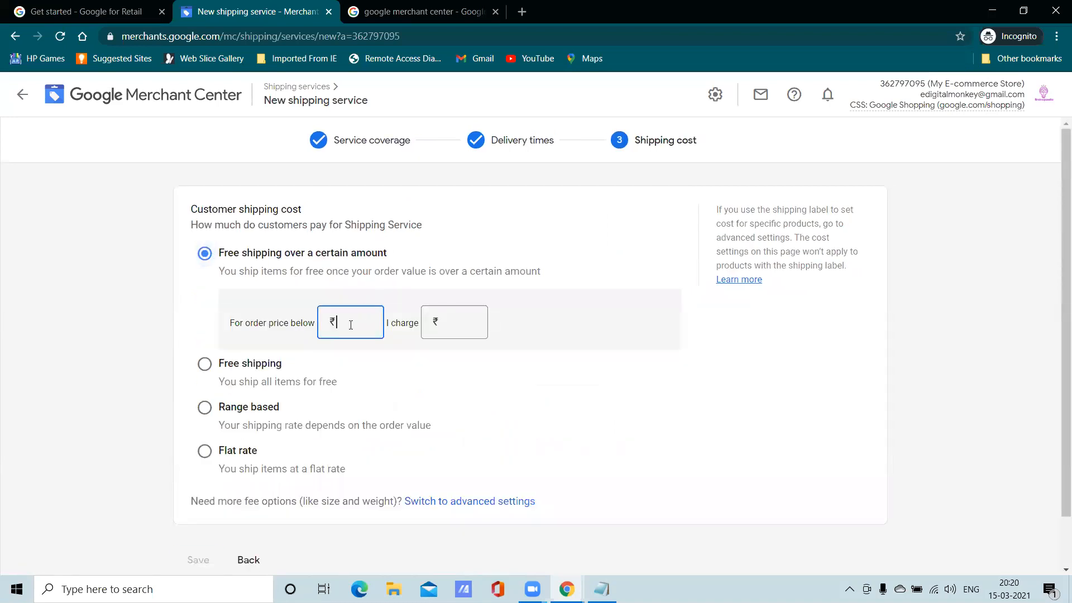
{"action": "type", "text": "30"}
{"action": "left_click", "coordinate": [455, 322]}
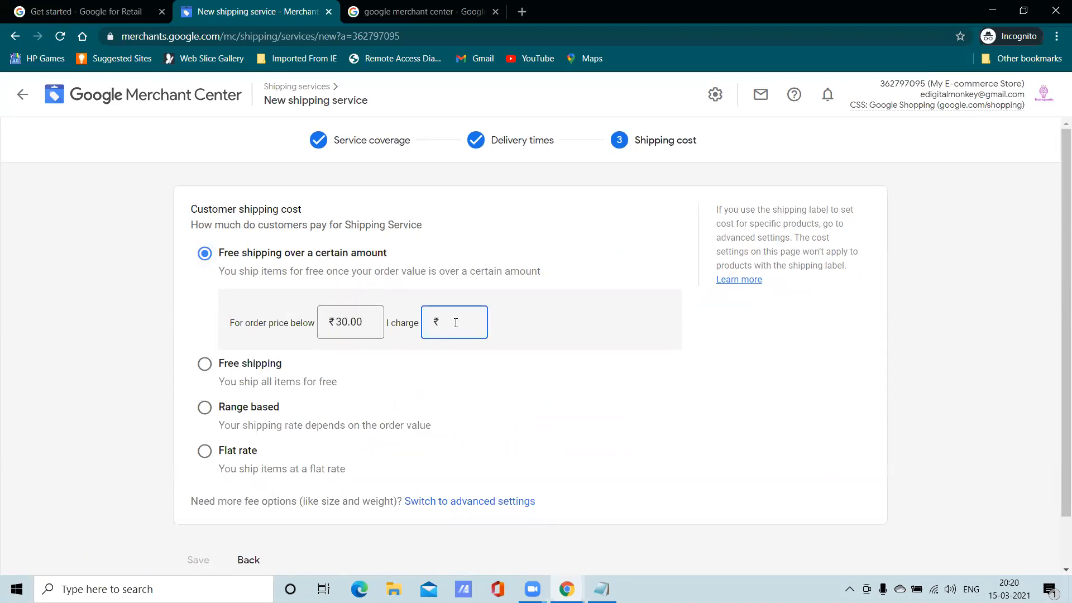
{"action": "type", "text": "50"}
{"action": "left_click", "coordinate": [459, 365]}
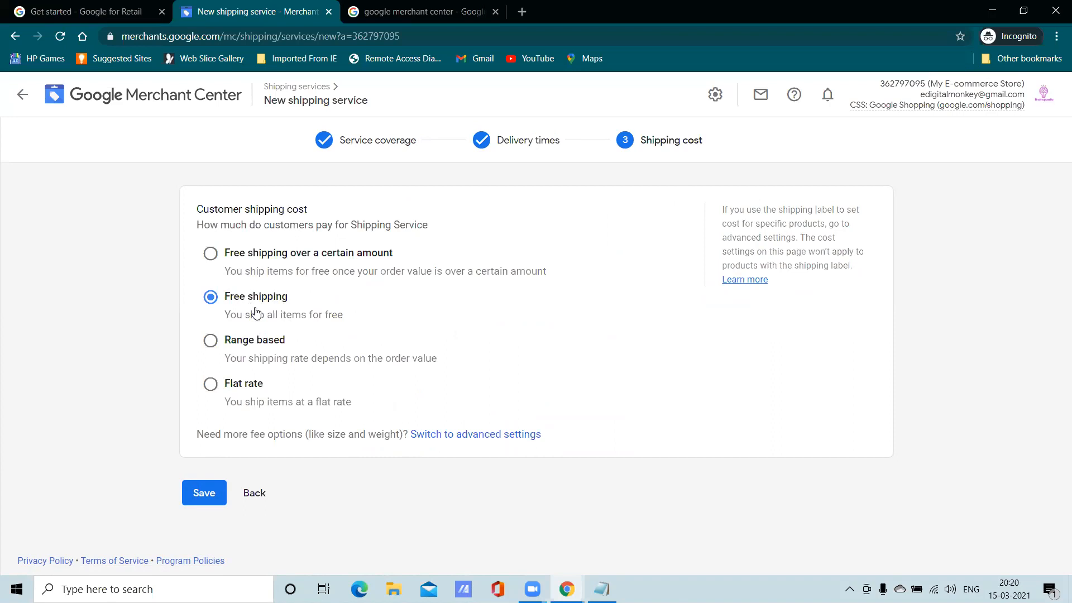
{"action": "left_click", "coordinate": [211, 253]}
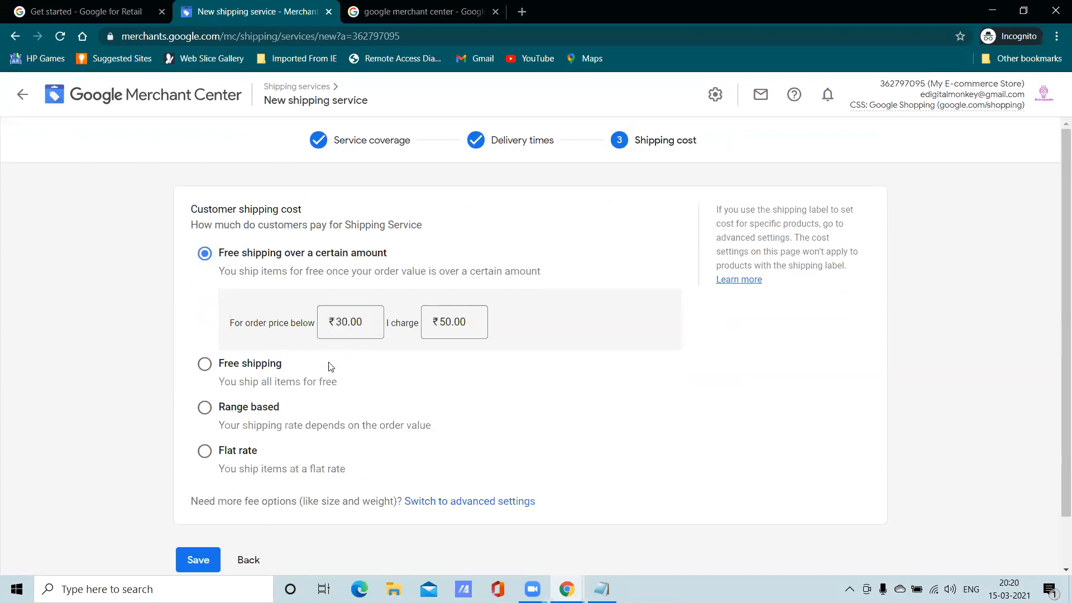
{"action": "left_click", "coordinate": [208, 553]}
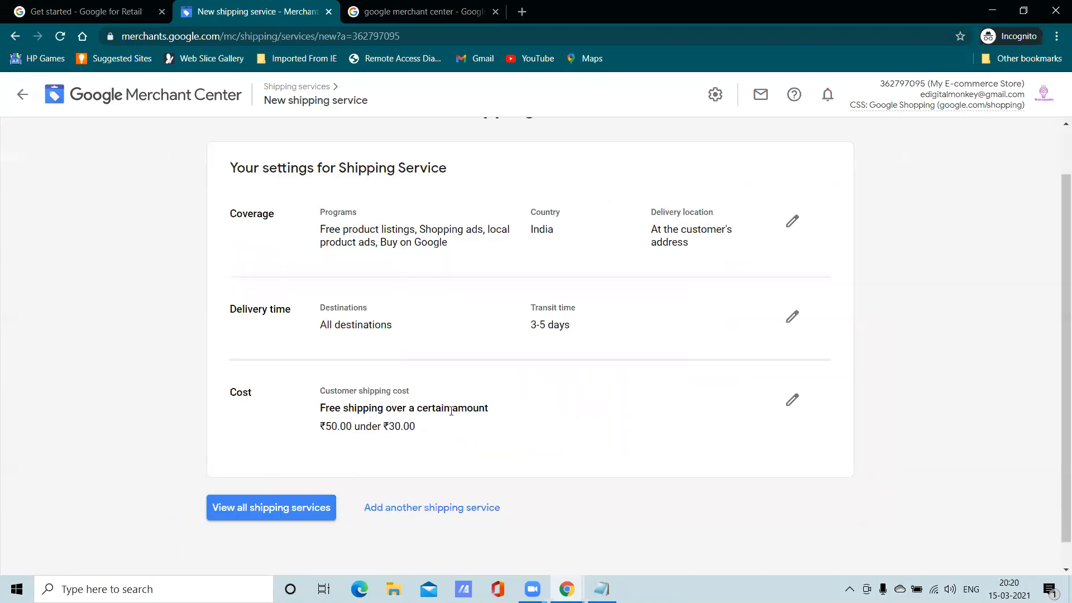
Step: Leave the saved shipping service, start a new return policy under Return policies, and keep India as its country
{"action": "scroll", "coordinate": [451, 411], "scroll_direction": "down", "scroll_amount": 1}
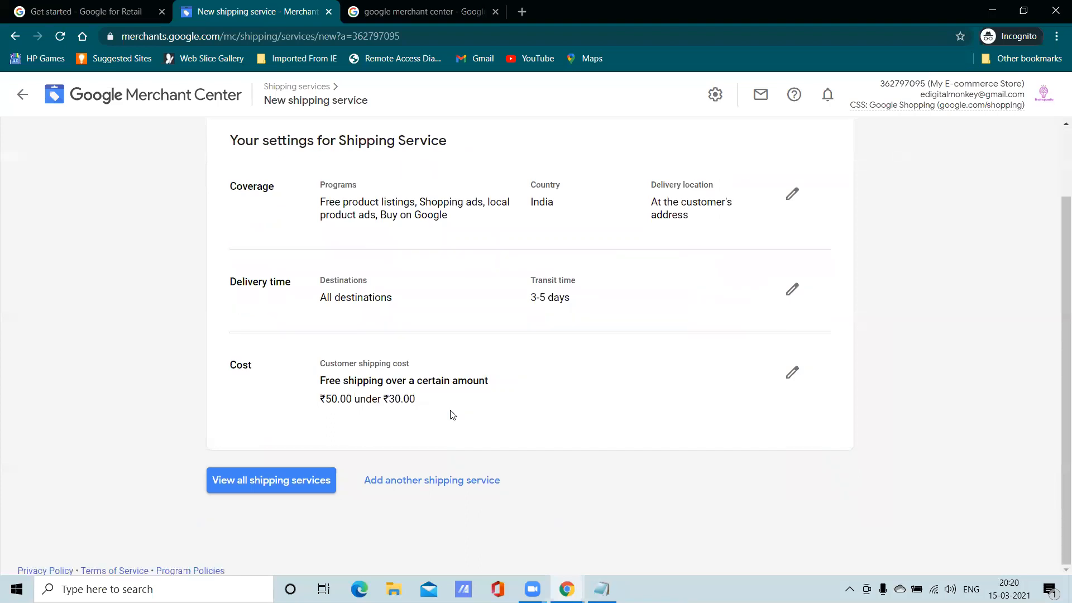
{"action": "left_click", "coordinate": [290, 481]}
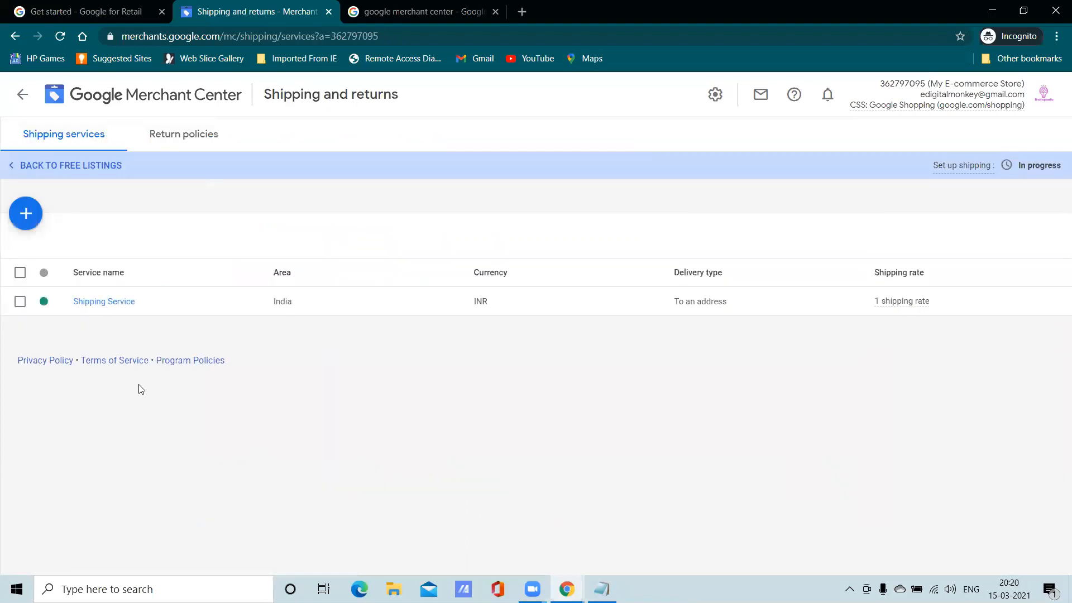
{"action": "left_click", "coordinate": [190, 134]}
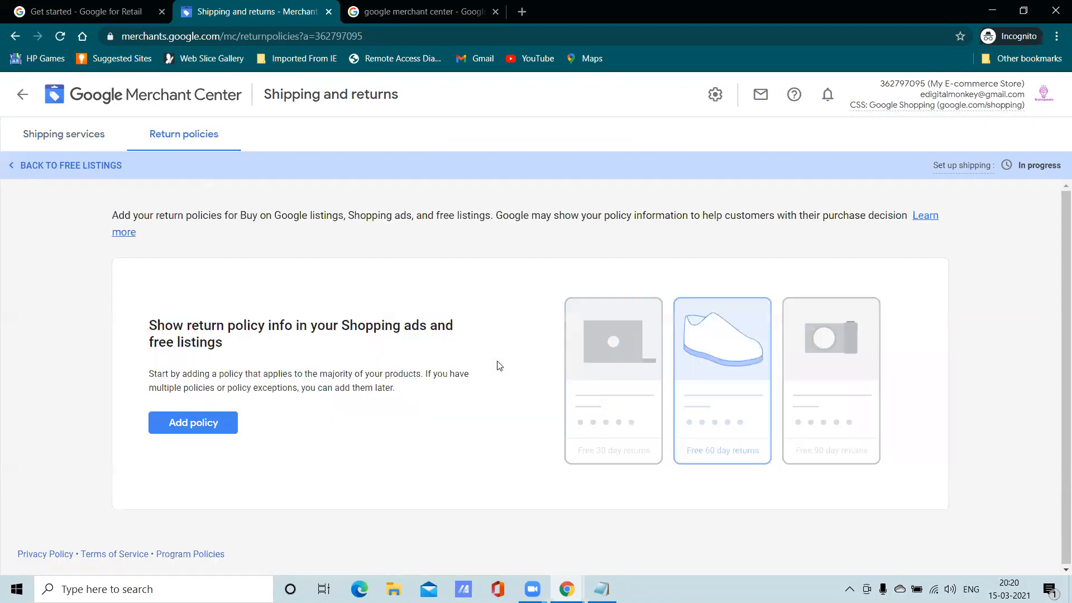
{"action": "left_click", "coordinate": [177, 421]}
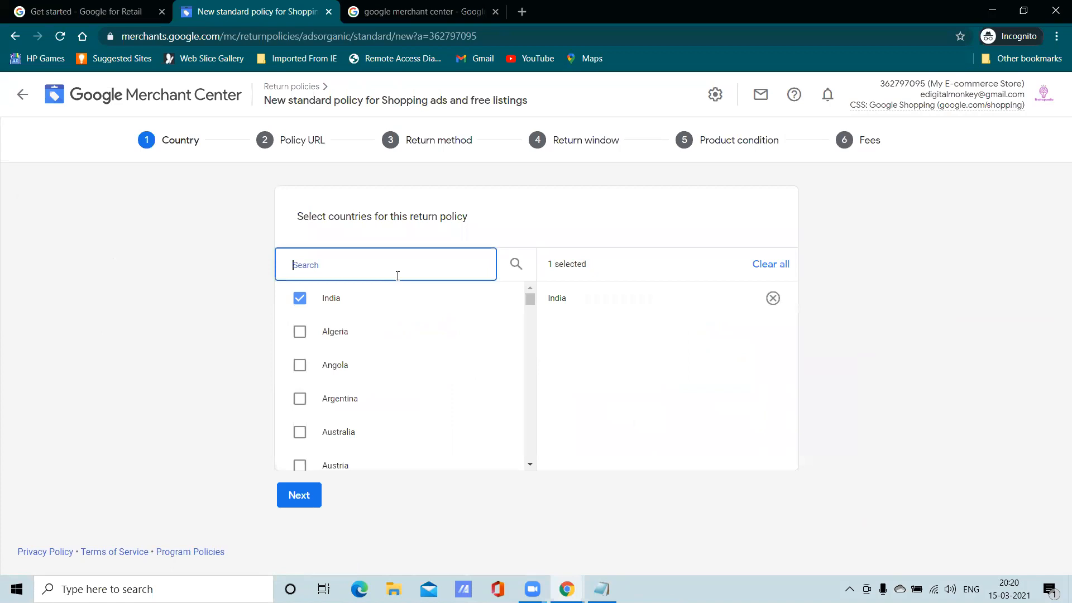
{"action": "left_click", "coordinate": [297, 500]}
{"action": "left_click", "coordinate": [360, 324]}
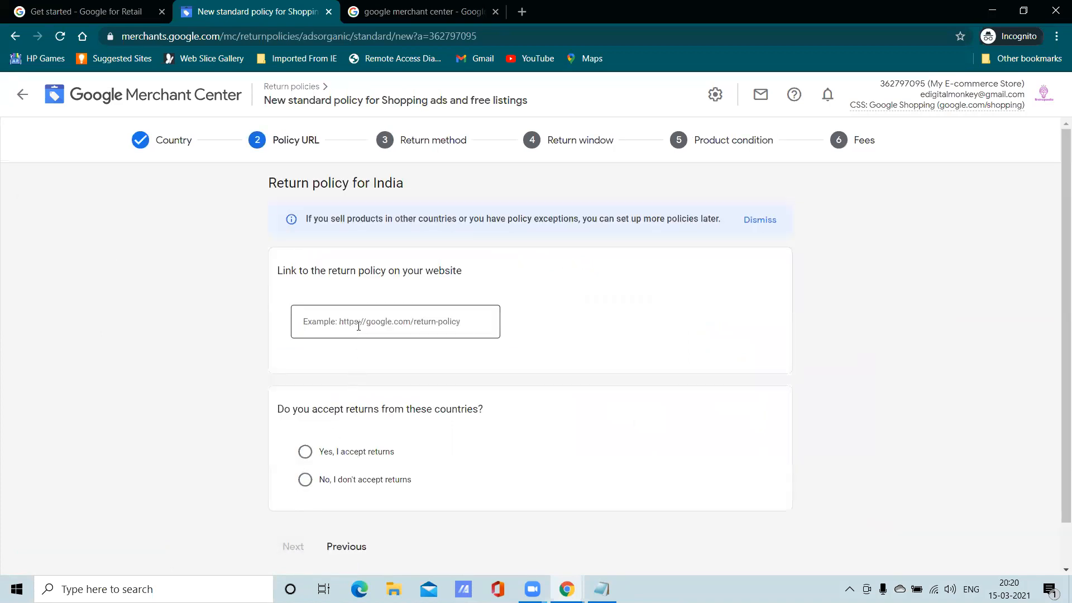
{"action": "scroll", "coordinate": [352, 327], "scroll_direction": "down", "scroll_amount": 1}
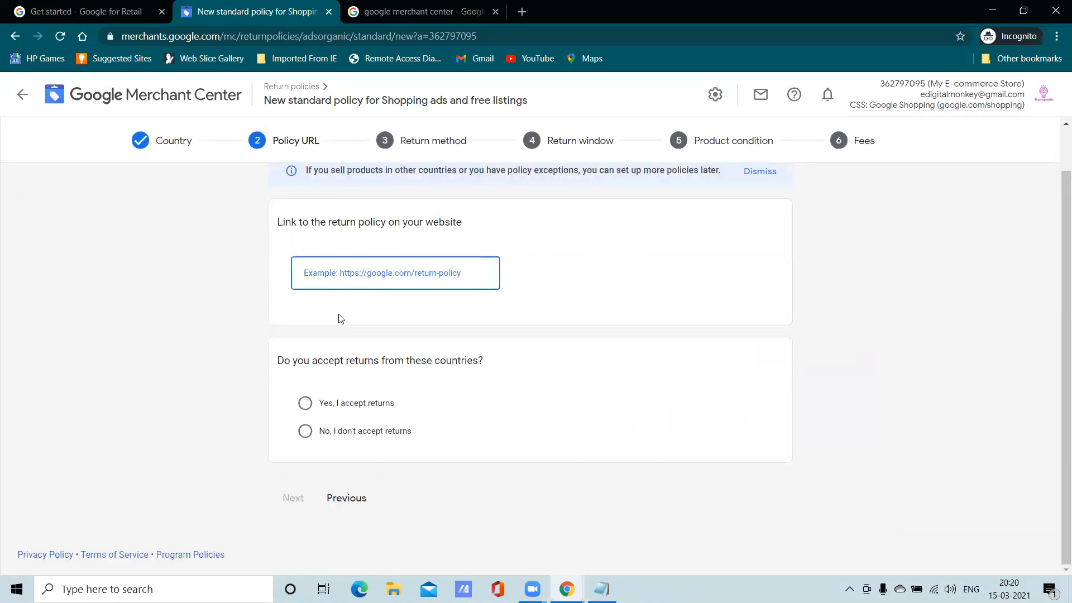
{"action": "right_click", "coordinate": [340, 272]}
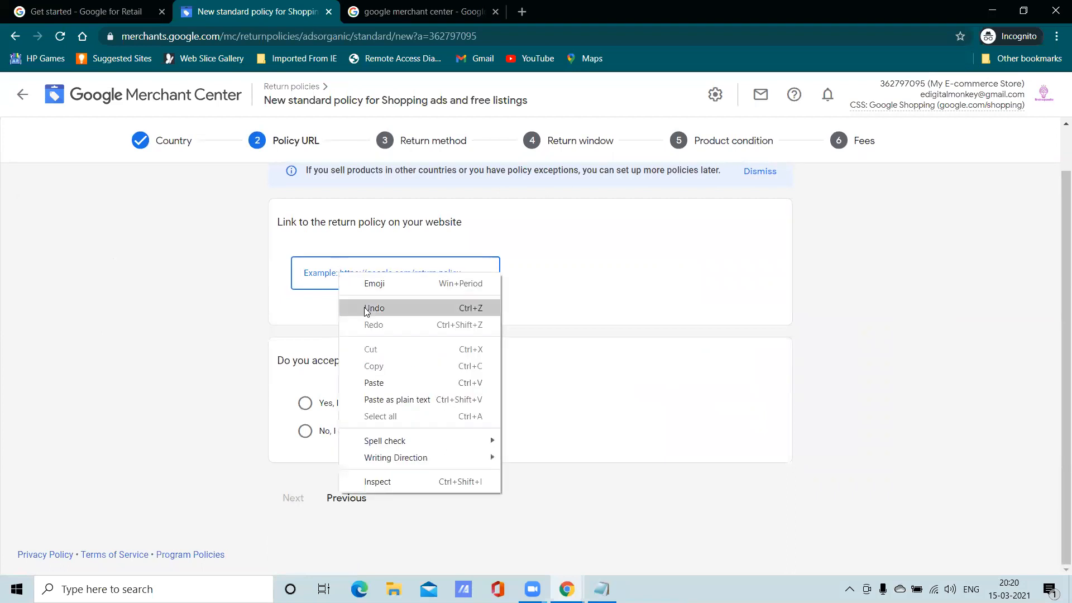
{"action": "left_click", "coordinate": [383, 383]}
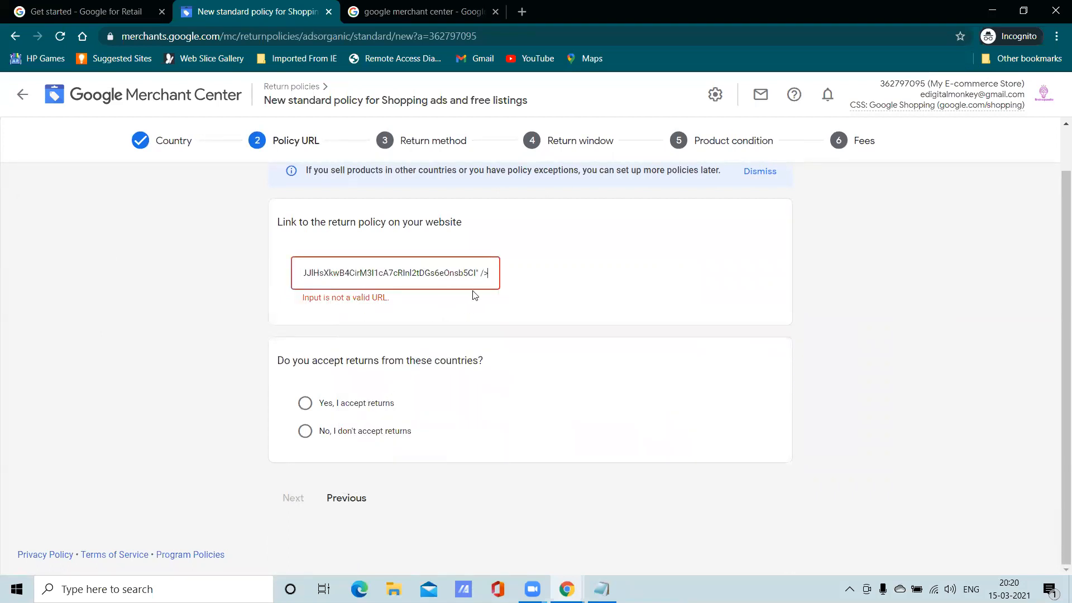
{"action": "key", "text": "ctrl+a"}
{"action": "key", "text": "BackSpace"}
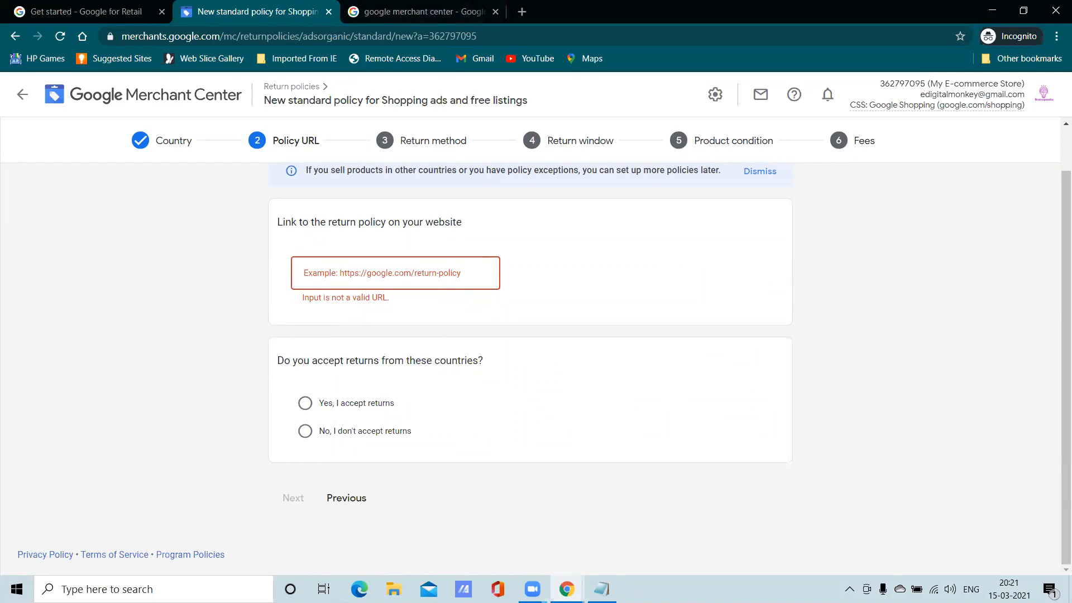
Step: Switch to the My E-Com Store website and copy the link address of the About page in the footer
{"action": "left_click", "coordinate": [485, 442]}
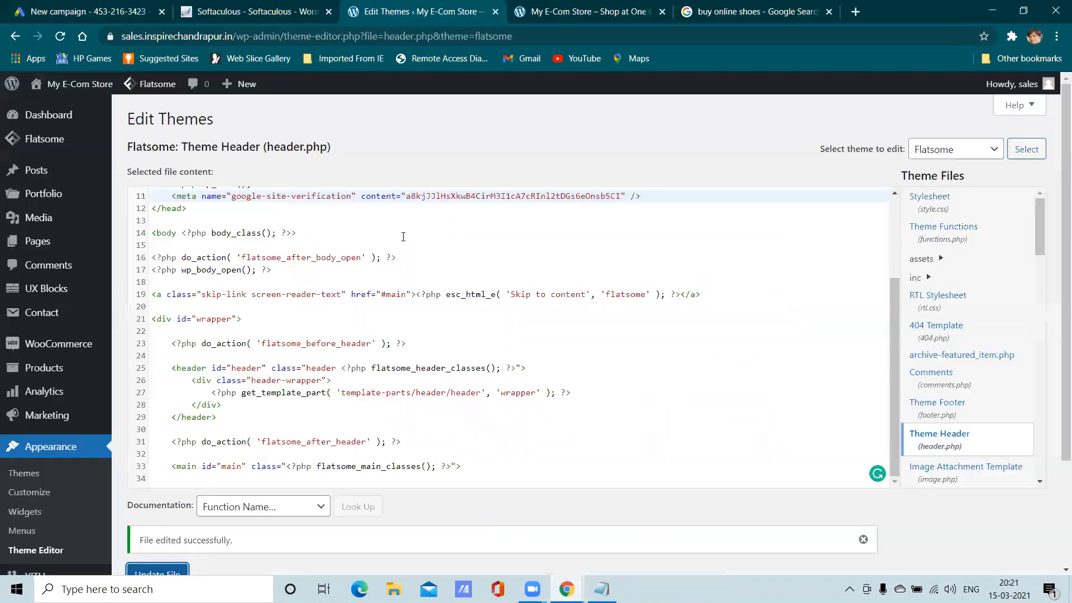
{"action": "left_click", "coordinate": [540, 8]}
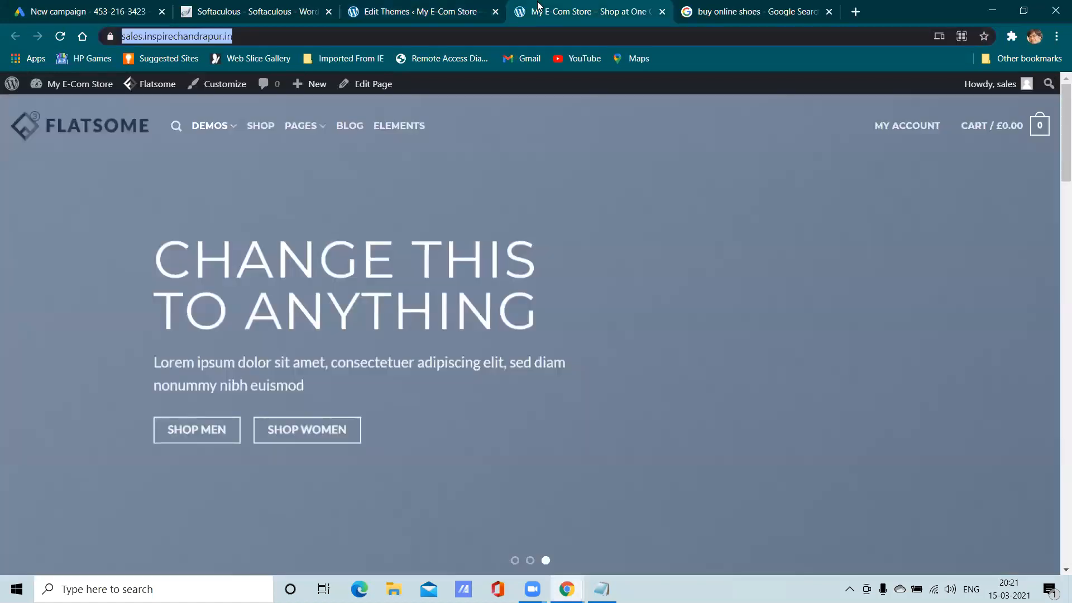
{"action": "scroll", "coordinate": [765, 271], "scroll_direction": "down", "scroll_amount": 10}
{"action": "scroll", "coordinate": [1056, 394], "scroll_direction": "down", "scroll_amount": 10}
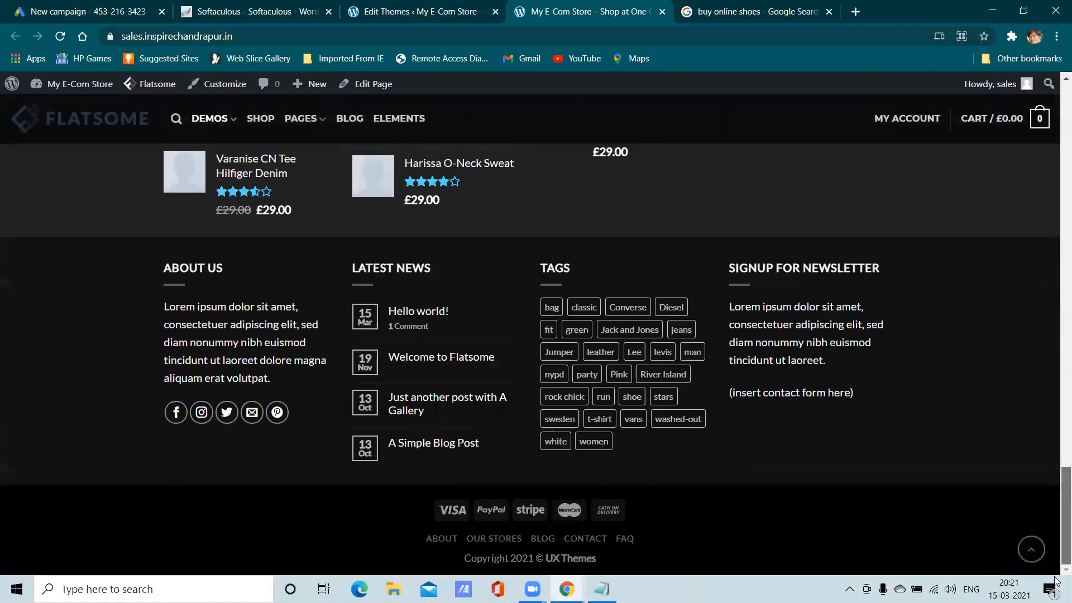
{"action": "scroll", "coordinate": [422, 444], "scroll_direction": "up", "scroll_amount": 5}
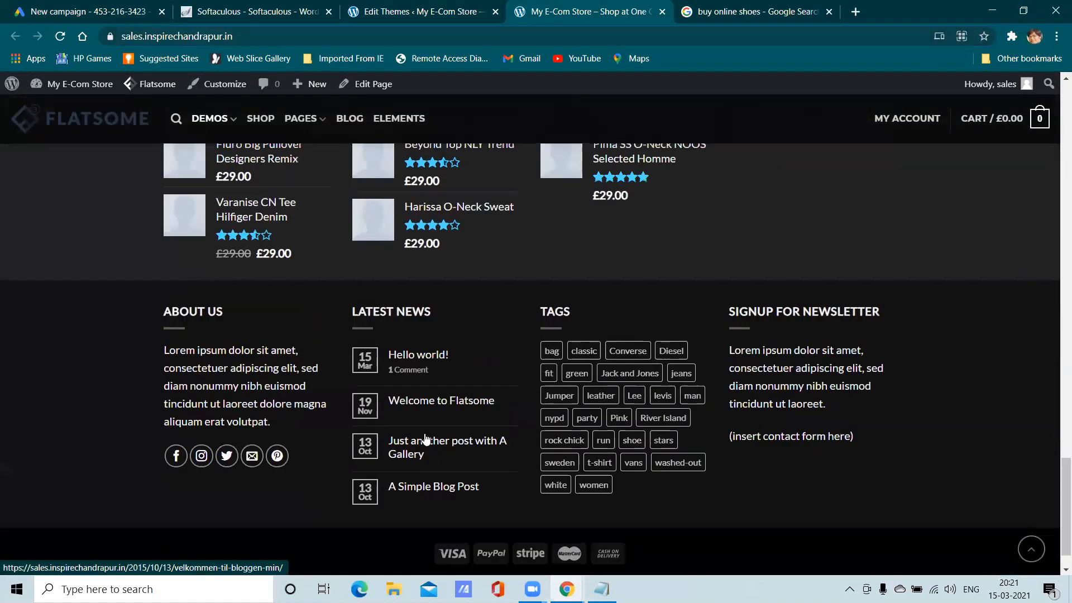
{"action": "scroll", "coordinate": [425, 436], "scroll_direction": "down", "scroll_amount": 5}
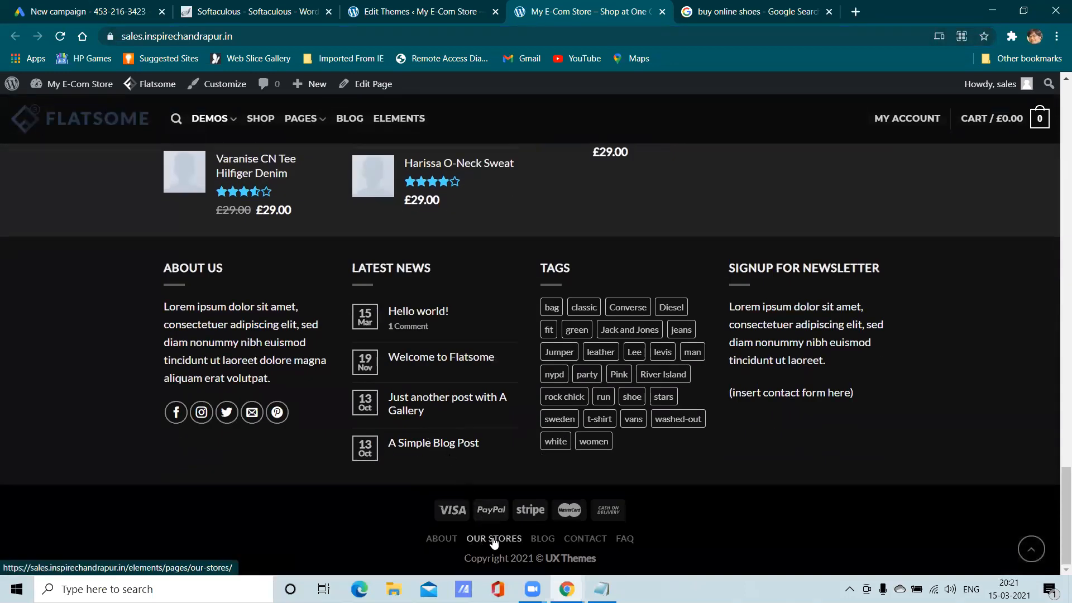
{"action": "right_click", "coordinate": [451, 538]}
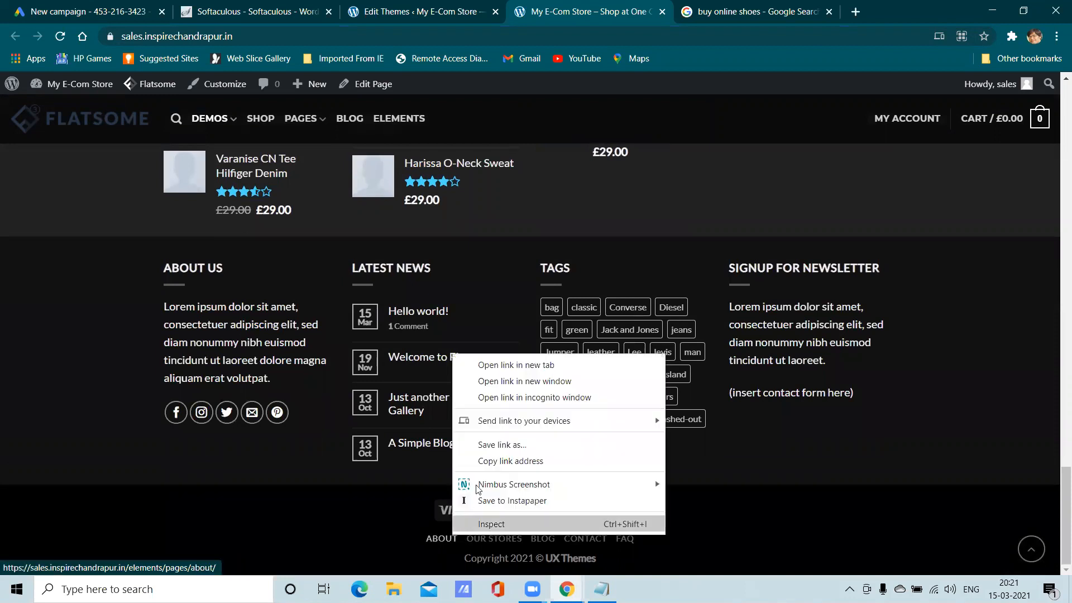
{"action": "left_click", "coordinate": [494, 461]}
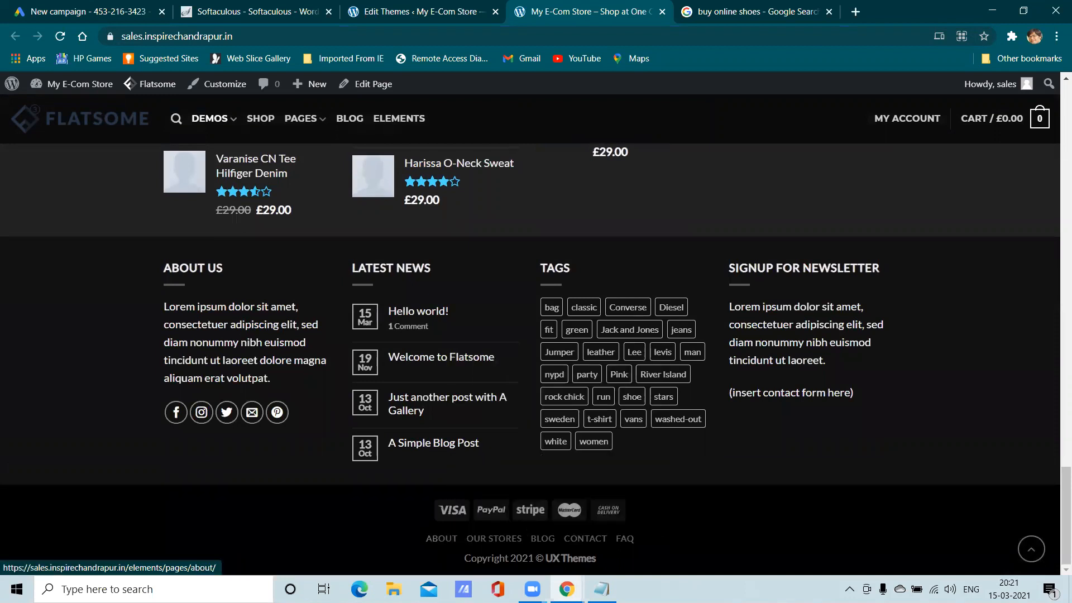
Step: Return to the Merchant Center policy form, enter the copied About page link as the return policy URL, accept returns, and continue
{"action": "mouse_move", "coordinate": [567, 589]}
{"action": "left_click", "coordinate": [639, 530]}
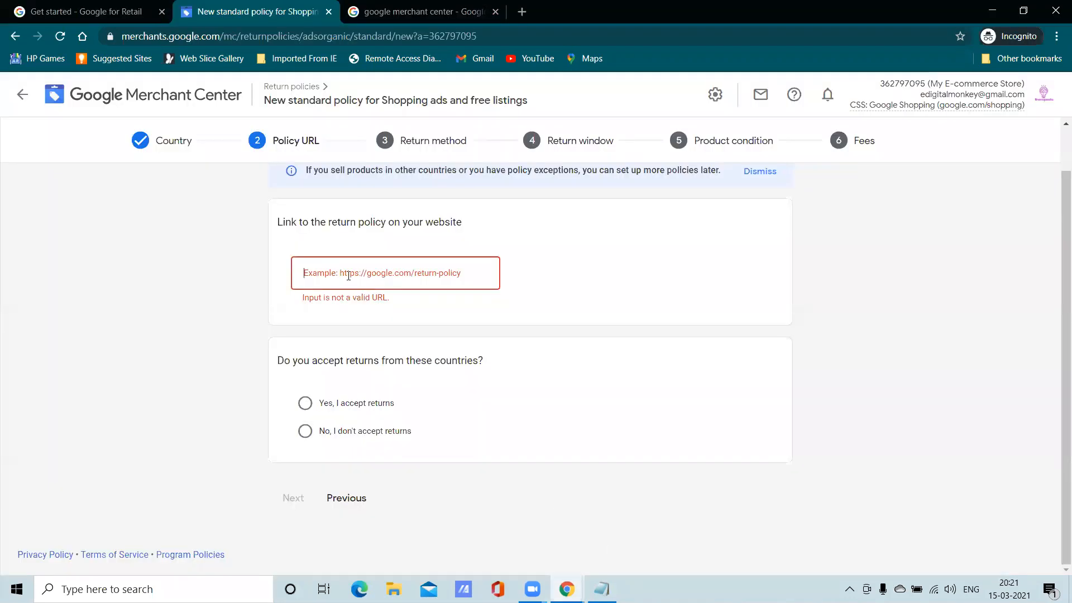
{"action": "key", "text": "ctrl+v"}
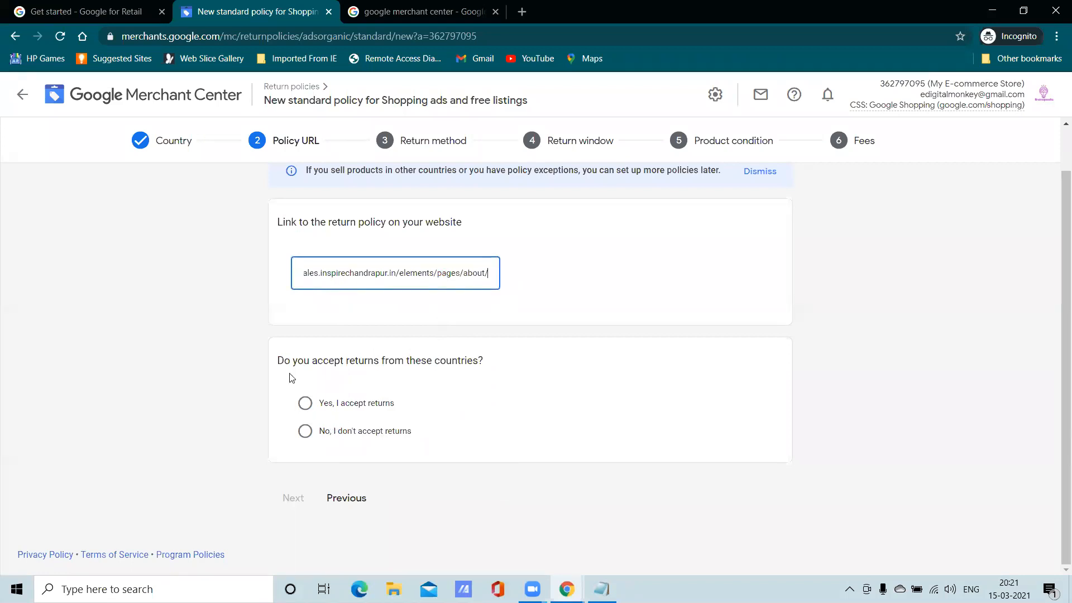
{"action": "left_click", "coordinate": [305, 403]}
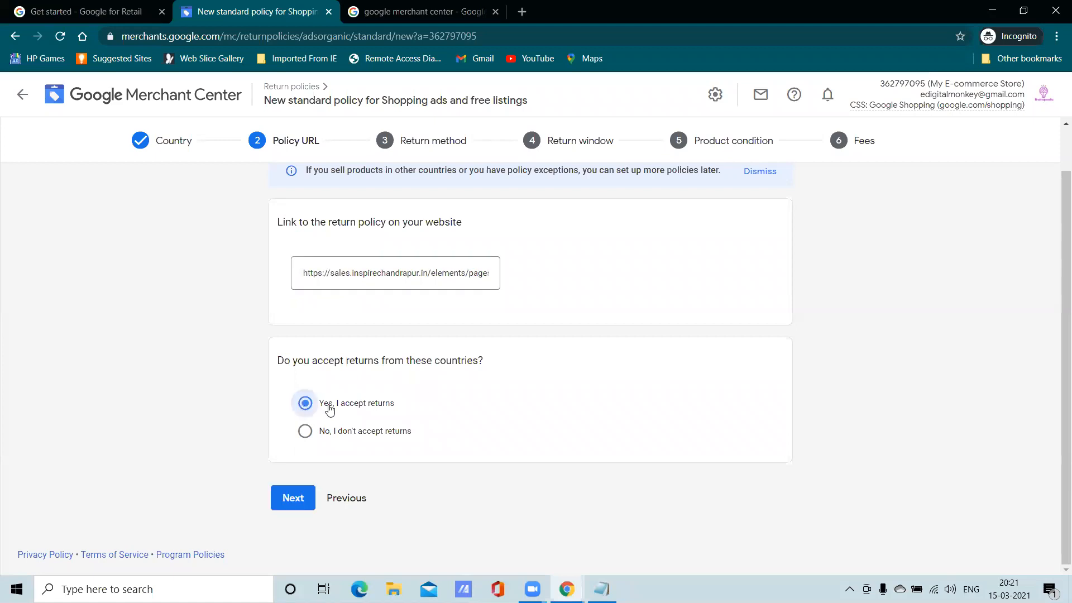
{"action": "left_click", "coordinate": [291, 499]}
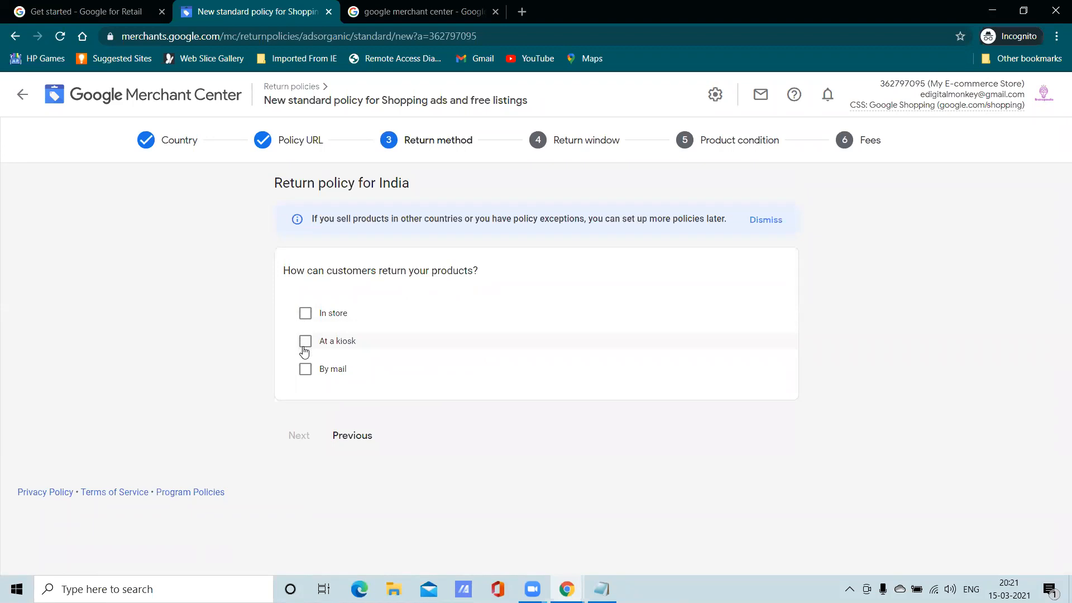
Step: Allow customers to return products in store and by mail
{"action": "left_click", "coordinate": [305, 369]}
{"action": "scroll", "coordinate": [384, 388], "scroll_direction": "down", "scroll_amount": 5}
{"action": "scroll", "coordinate": [364, 376], "scroll_direction": "up", "scroll_amount": 5}
{"action": "left_click", "coordinate": [300, 312]}
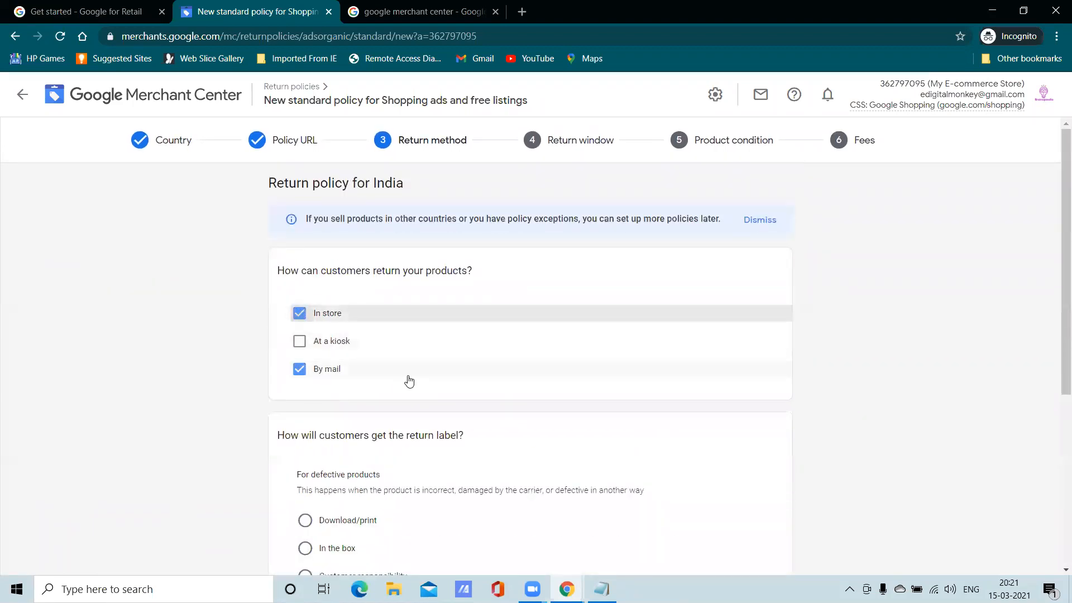
Step: Provide return labels in the box for defective products and as download/print for customer remorse, and proceed to the return window
{"action": "scroll", "coordinate": [410, 382], "scroll_direction": "down", "scroll_amount": 5}
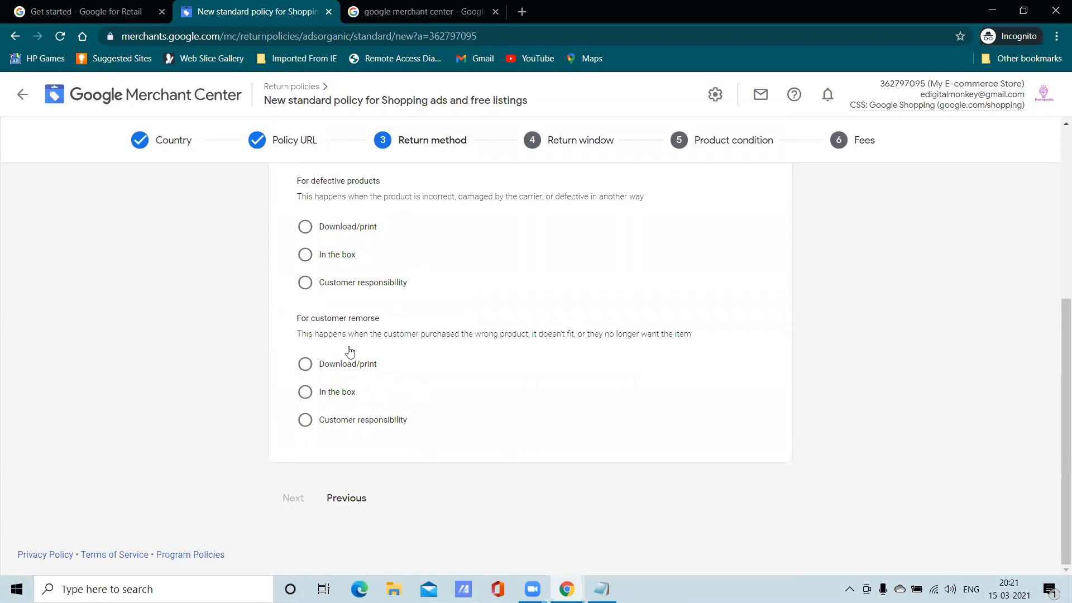
{"action": "scroll", "coordinate": [351, 351], "scroll_direction": "up", "scroll_amount": 2}
{"action": "left_click", "coordinate": [304, 314]}
{"action": "left_click", "coordinate": [305, 342]}
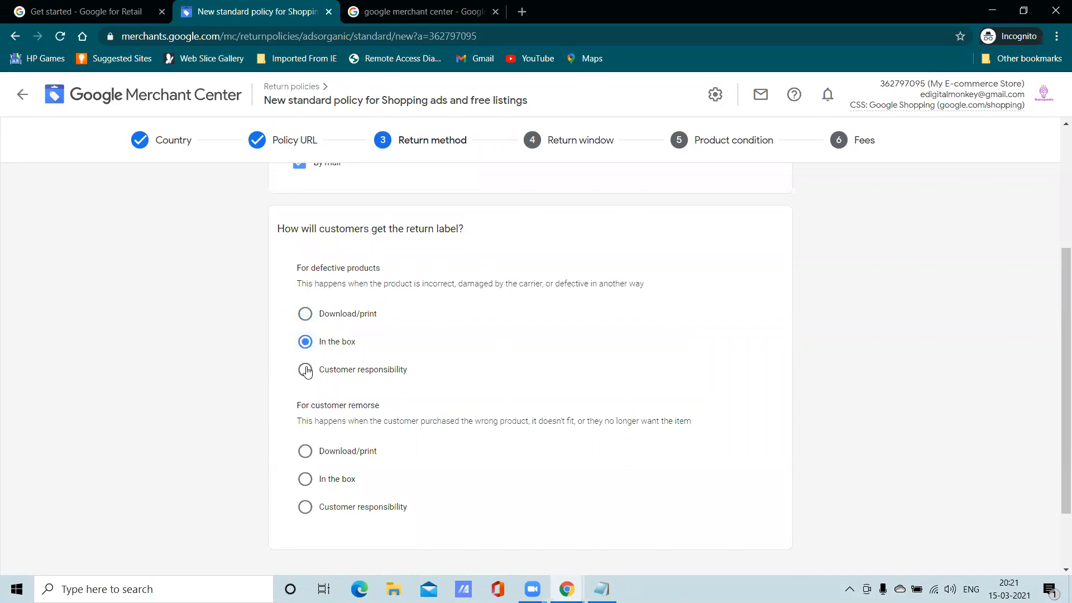
{"action": "left_click", "coordinate": [306, 370]}
{"action": "left_click", "coordinate": [305, 341]}
{"action": "scroll", "coordinate": [332, 377], "scroll_direction": "down", "scroll_amount": 2}
{"action": "left_click", "coordinate": [305, 366]}
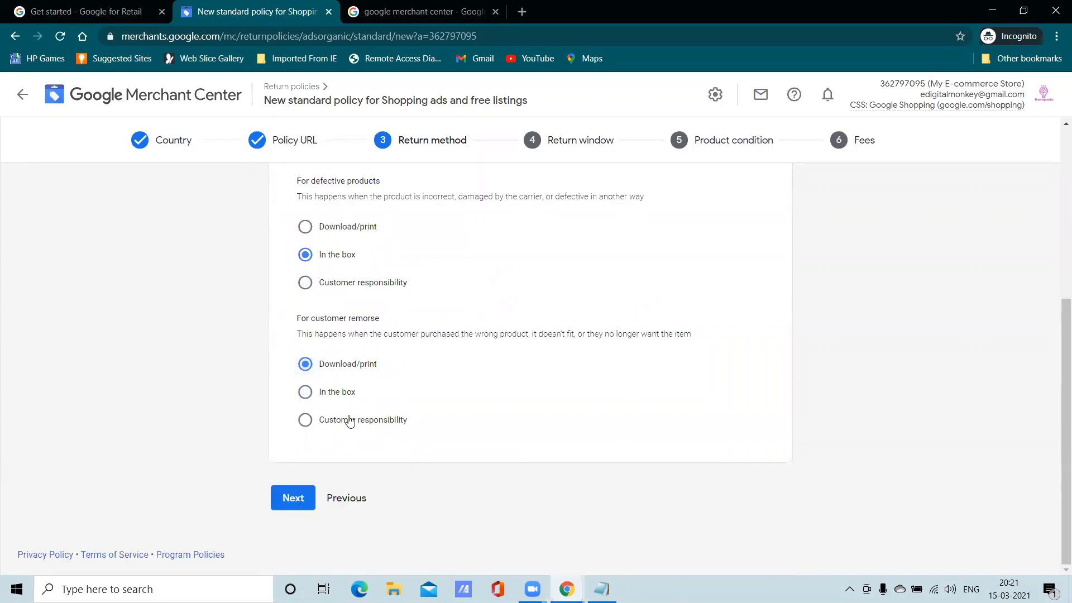
{"action": "left_click", "coordinate": [293, 498]}
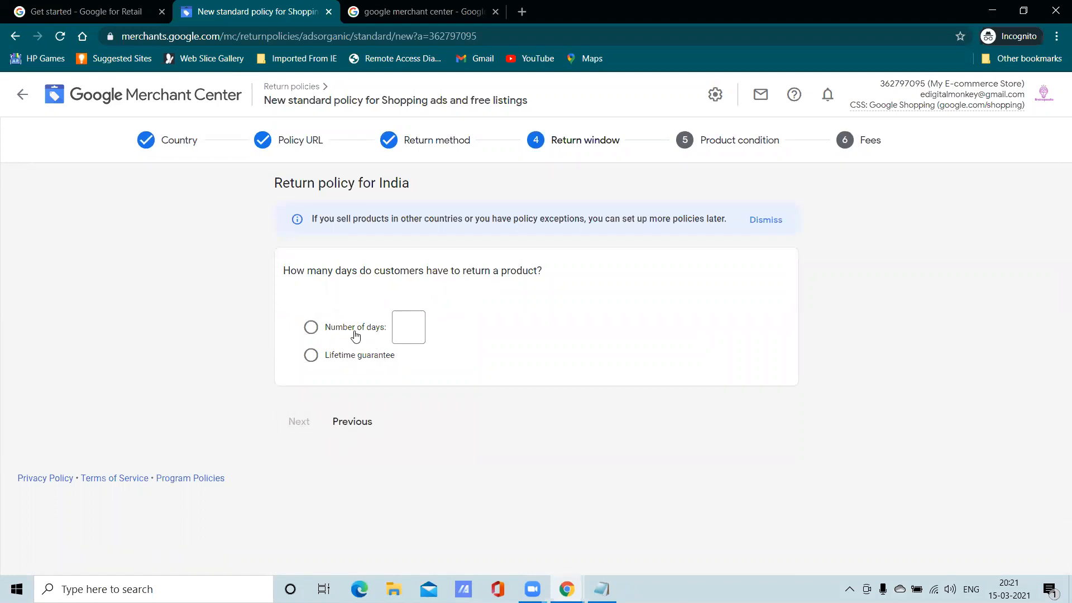
Step: Set the return window to 10 days, allow returns of New products only, and proceed to the fees
{"action": "left_click", "coordinate": [311, 327]}
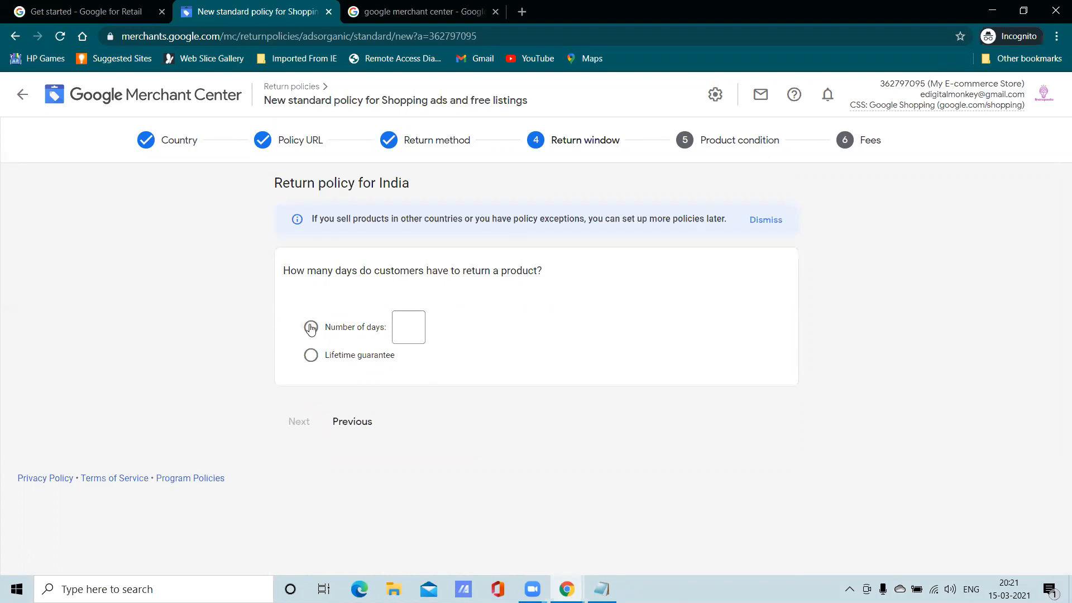
{"action": "left_click", "coordinate": [400, 332]}
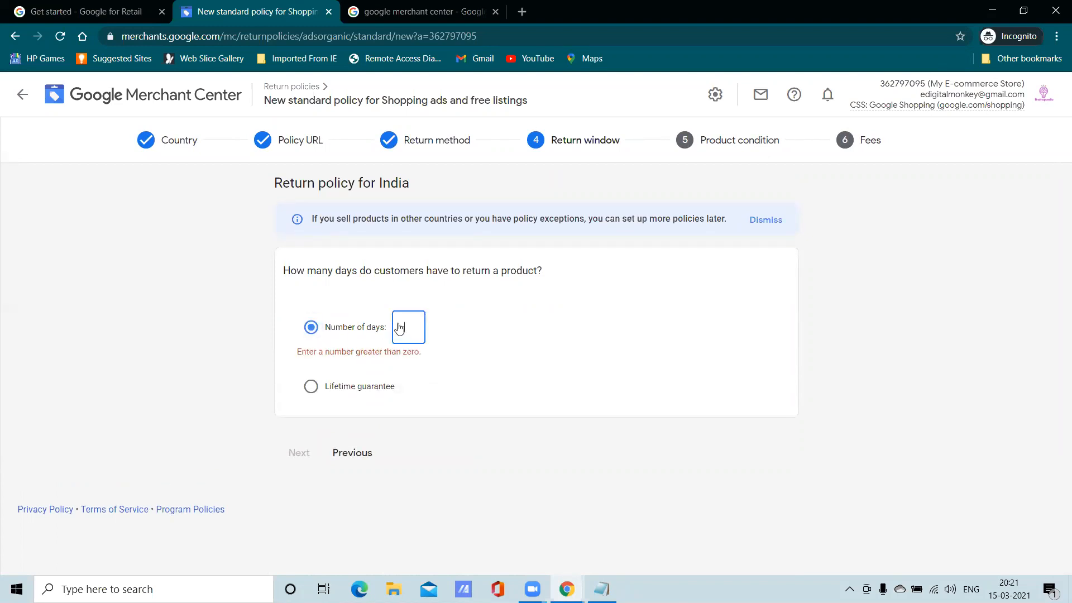
{"action": "type", "text": "15"}
{"action": "left_click", "coordinate": [305, 424]}
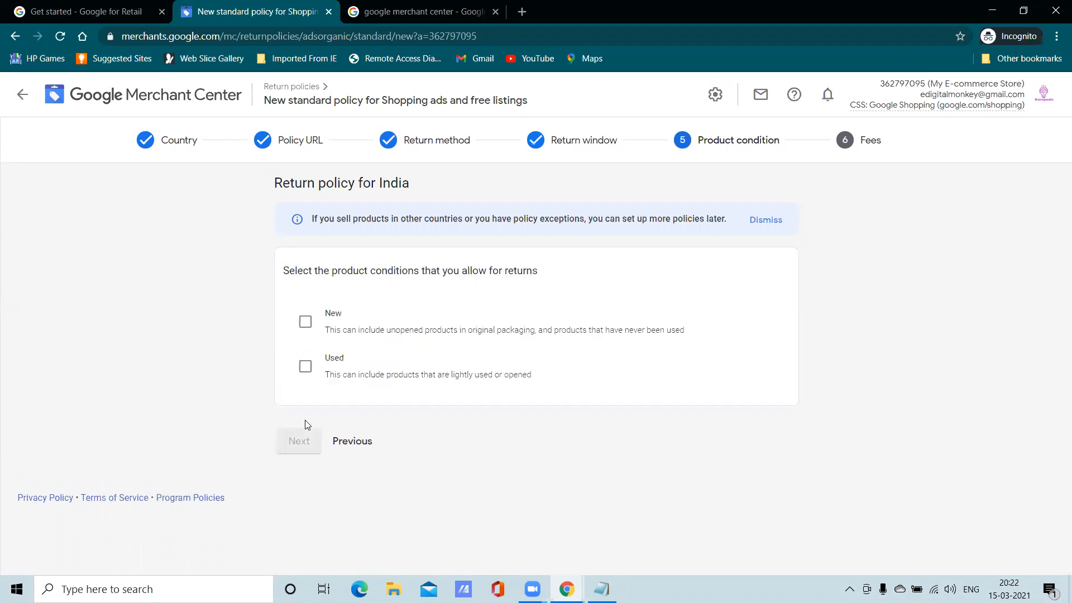
{"action": "left_click", "coordinate": [305, 324]}
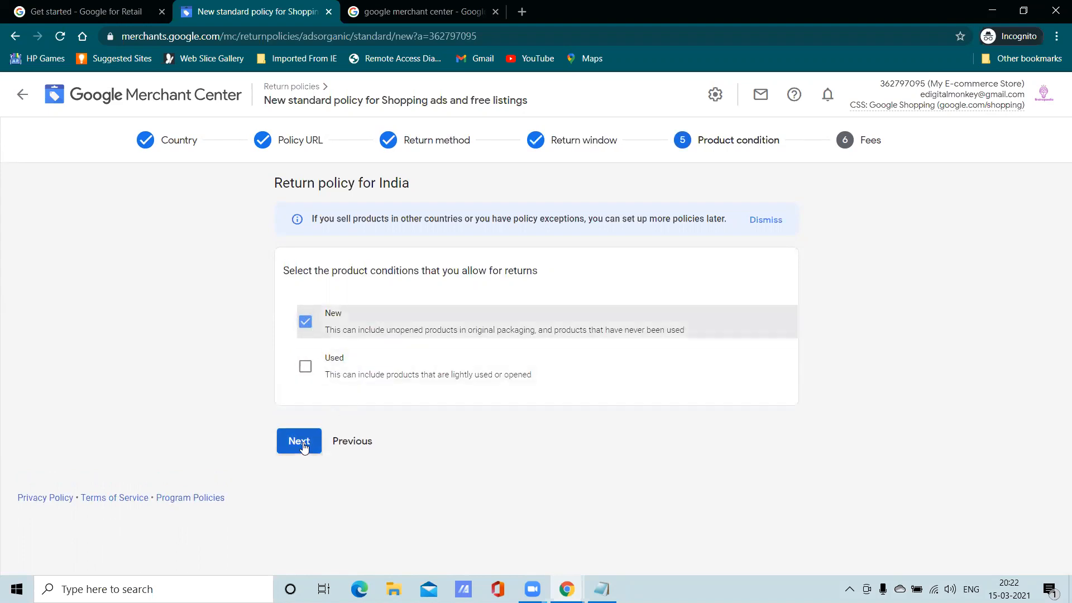
{"action": "left_click", "coordinate": [297, 440]}
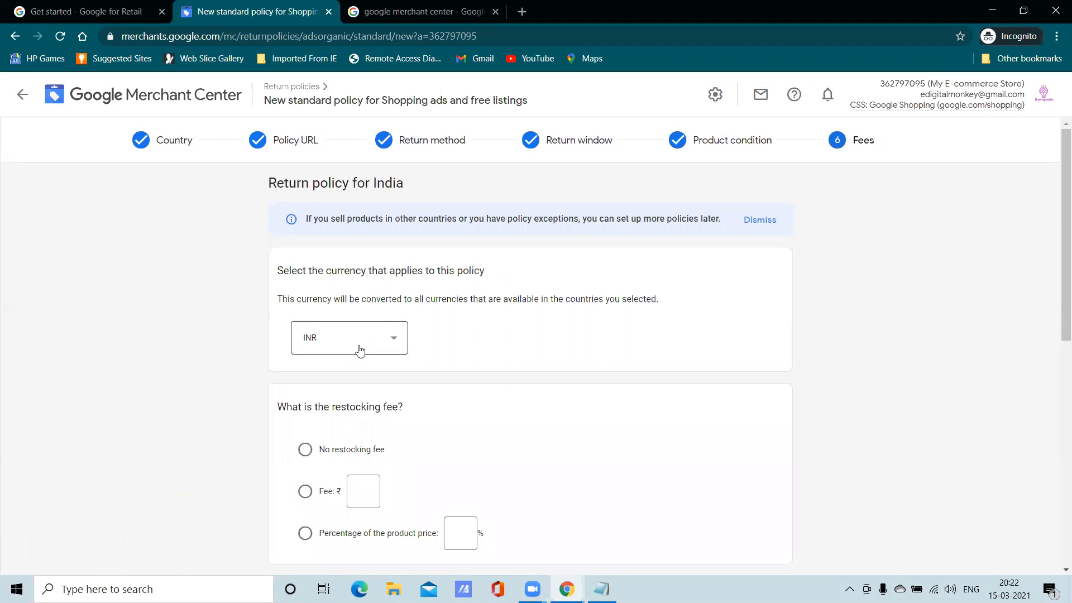
Step: Choose no restocking fee and no-cost return shipping for both customer remorse and defective products, and save the return policy
{"action": "scroll", "coordinate": [334, 446], "scroll_direction": "down", "scroll_amount": 2}
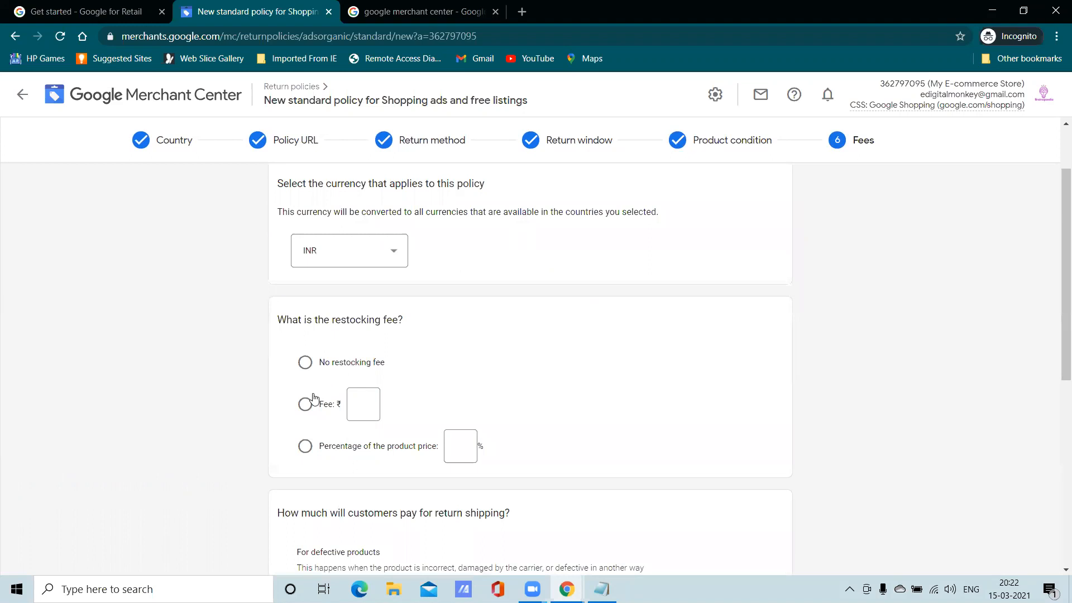
{"action": "left_click", "coordinate": [304, 362]}
{"action": "scroll", "coordinate": [359, 389], "scroll_direction": "down", "scroll_amount": 7}
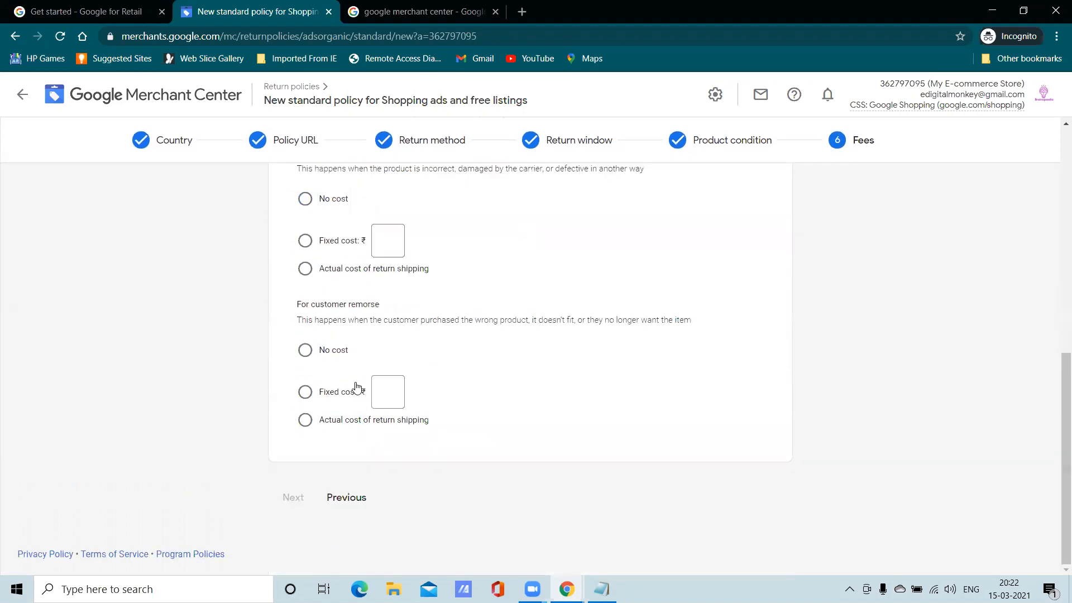
{"action": "left_click", "coordinate": [305, 350]}
{"action": "scroll", "coordinate": [310, 286], "scroll_direction": "up", "scroll_amount": 2}
{"action": "left_click", "coordinate": [306, 286]}
{"action": "scroll", "coordinate": [369, 346], "scroll_direction": "down", "scroll_amount": 2}
{"action": "left_click", "coordinate": [287, 497]}
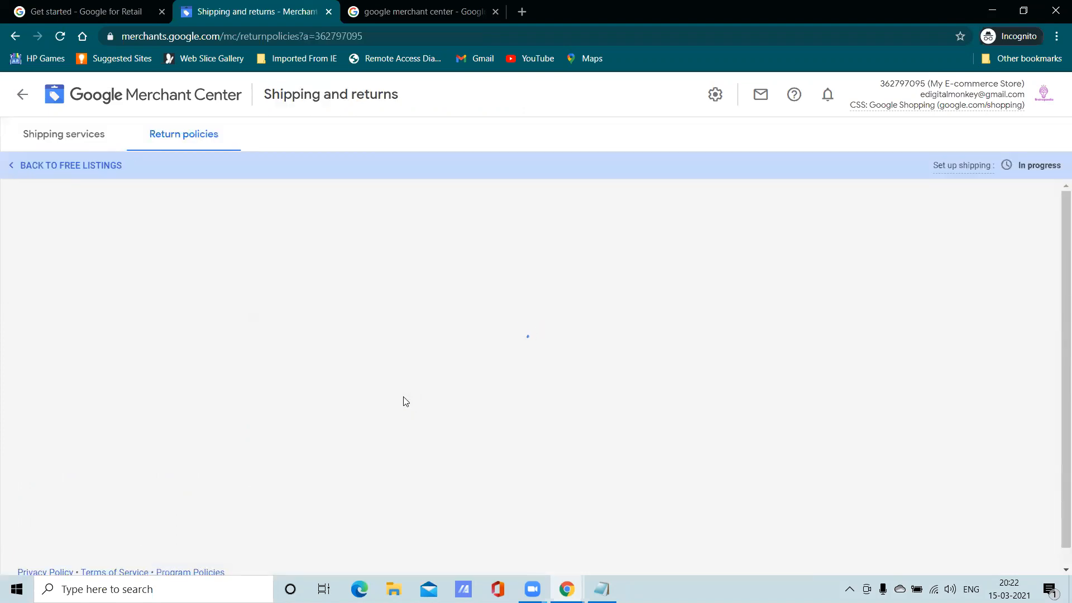
{"action": "scroll", "coordinate": [402, 401], "scroll_direction": "down", "scroll_amount": 3}
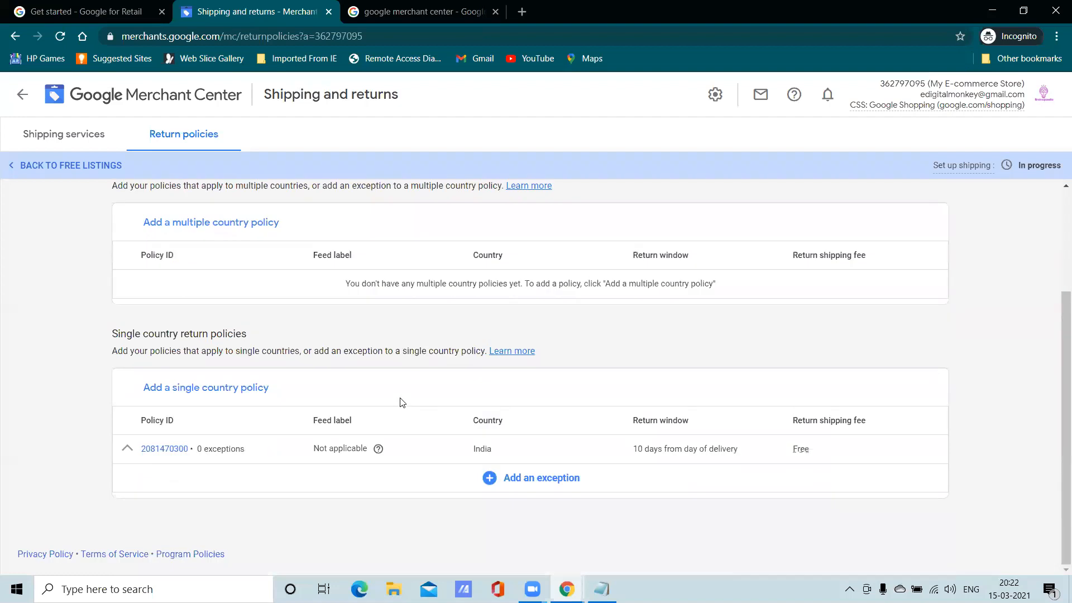
{"action": "scroll", "coordinate": [402, 401], "scroll_direction": "up", "scroll_amount": 3}
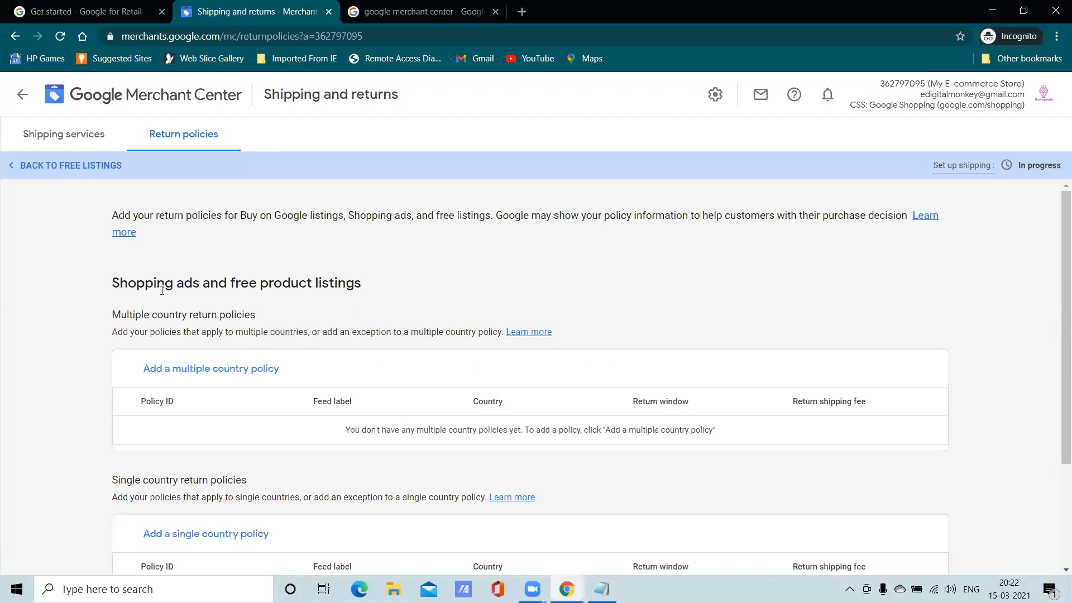
Step: Open the optional tax setup from the free listings setup and review the tax settings and tax categories
{"action": "left_click", "coordinate": [22, 94]}
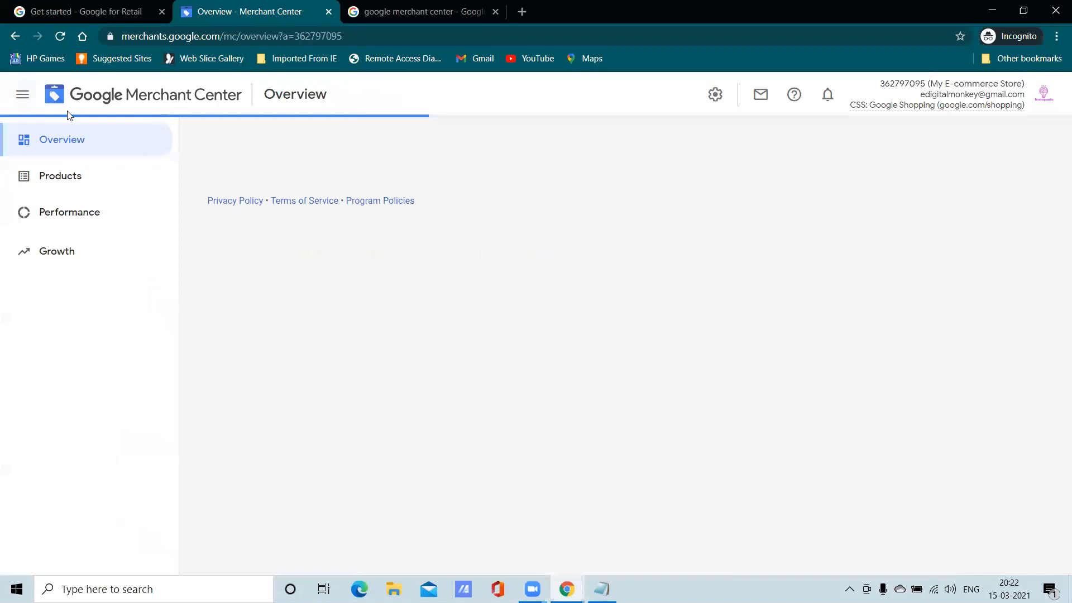
{"action": "left_click", "coordinate": [910, 207]}
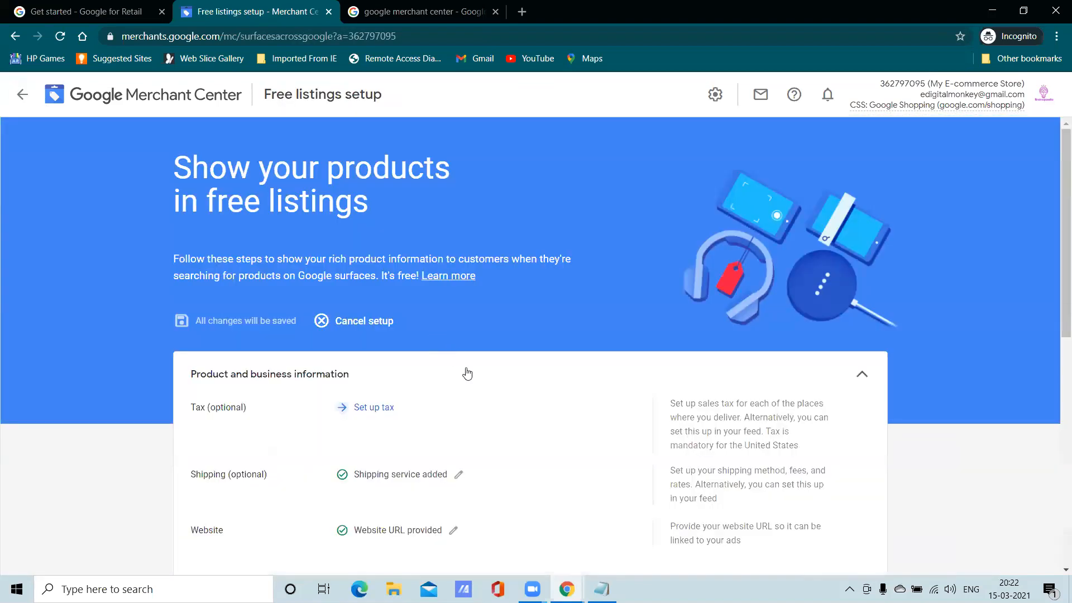
{"action": "scroll", "coordinate": [425, 346], "scroll_direction": "down", "scroll_amount": 4}
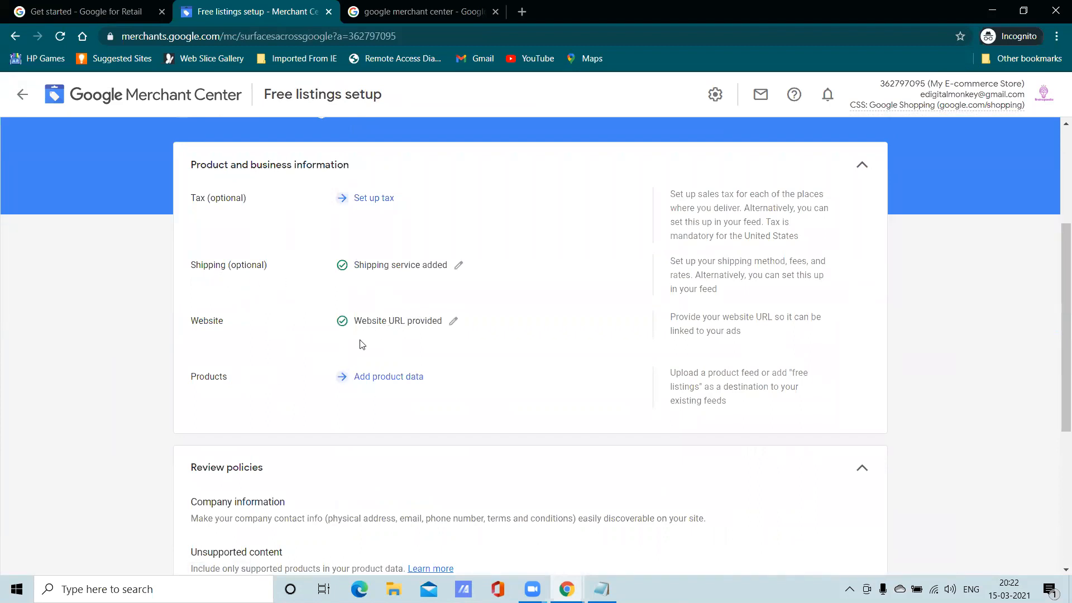
{"action": "left_click", "coordinate": [360, 205]}
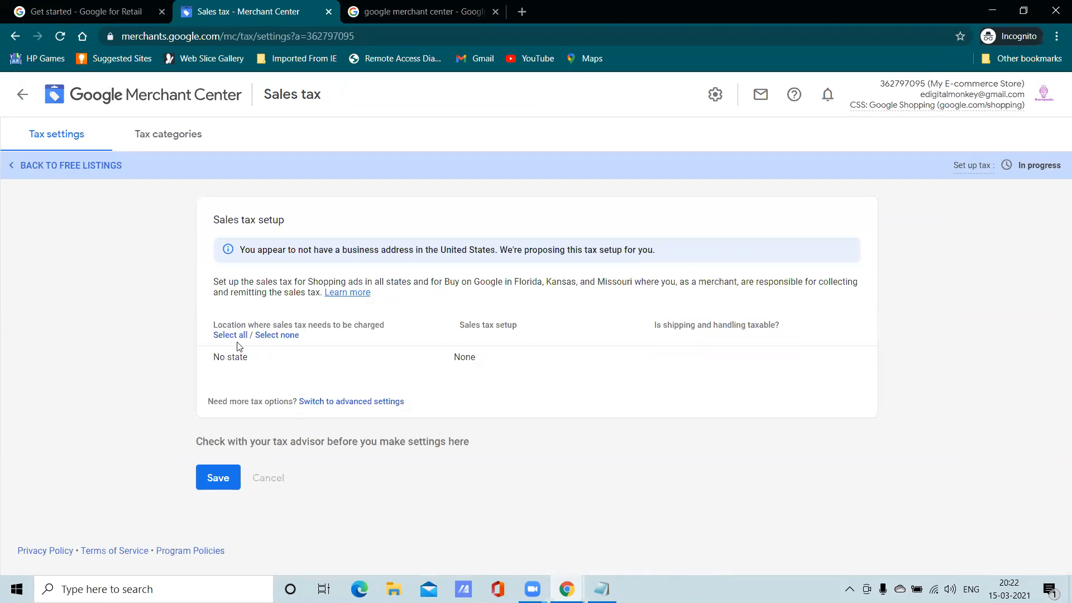
{"action": "left_click", "coordinate": [190, 149]}
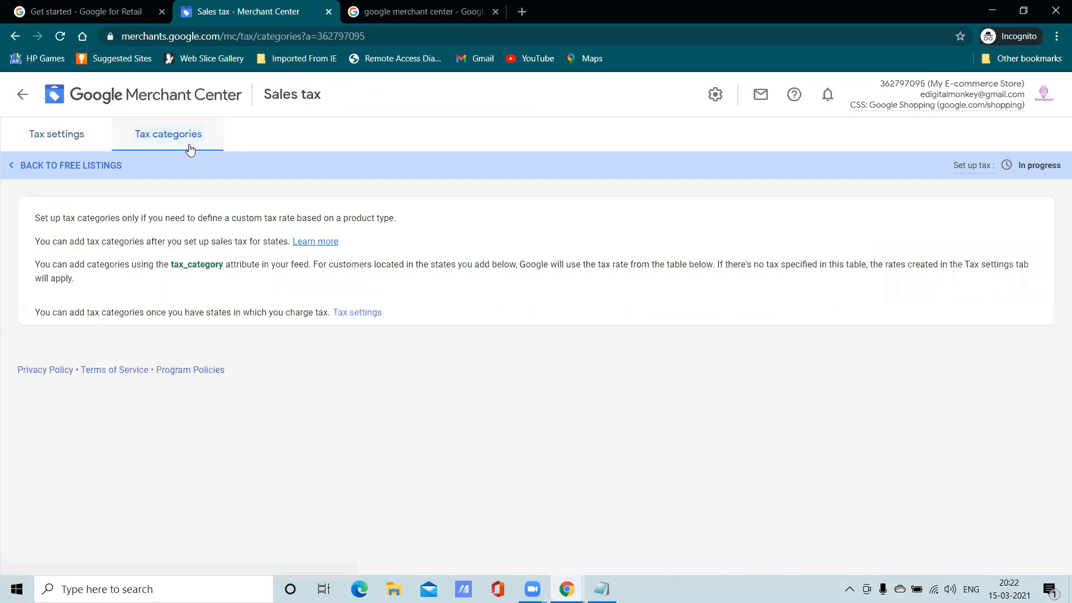
{"action": "left_click", "coordinate": [78, 138]}
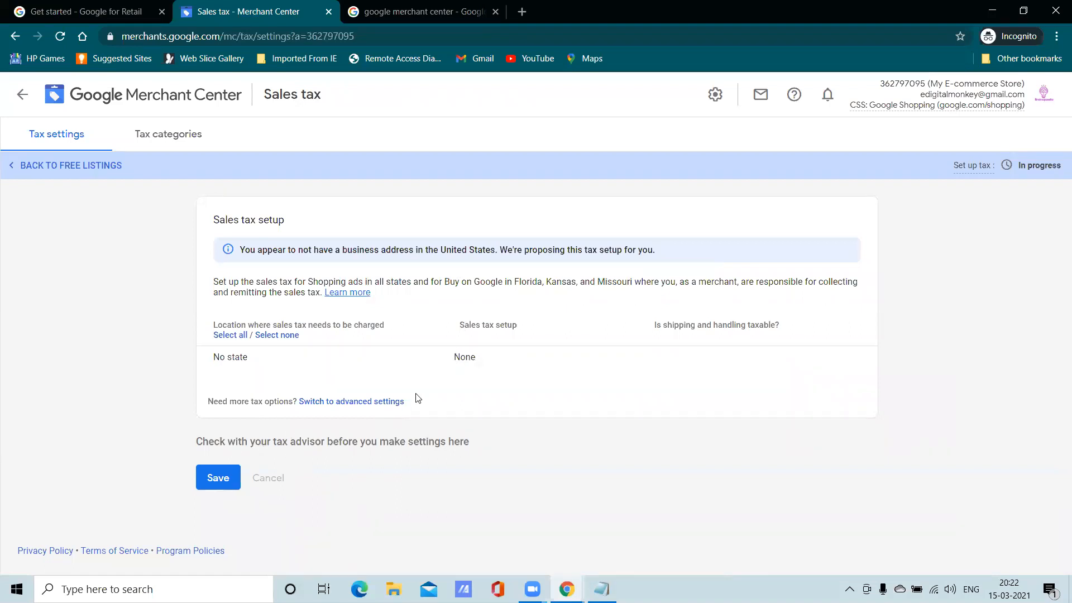
Step: Return to the free listings setup, go to adding product data, and start a new primary feed for uploading multiple products
{"action": "left_click", "coordinate": [22, 94]}
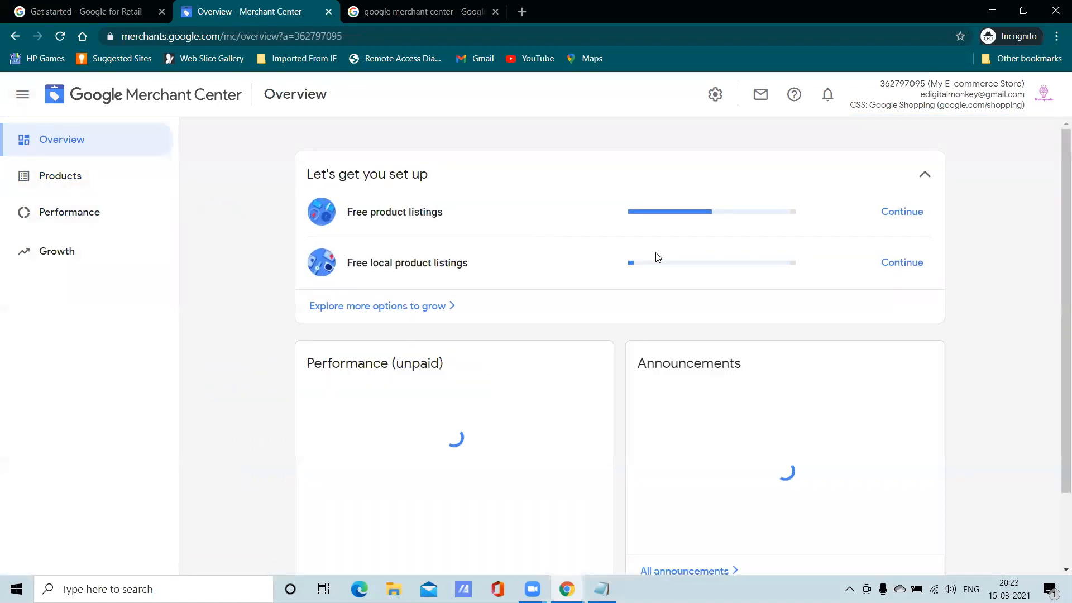
{"action": "left_click", "coordinate": [888, 221]}
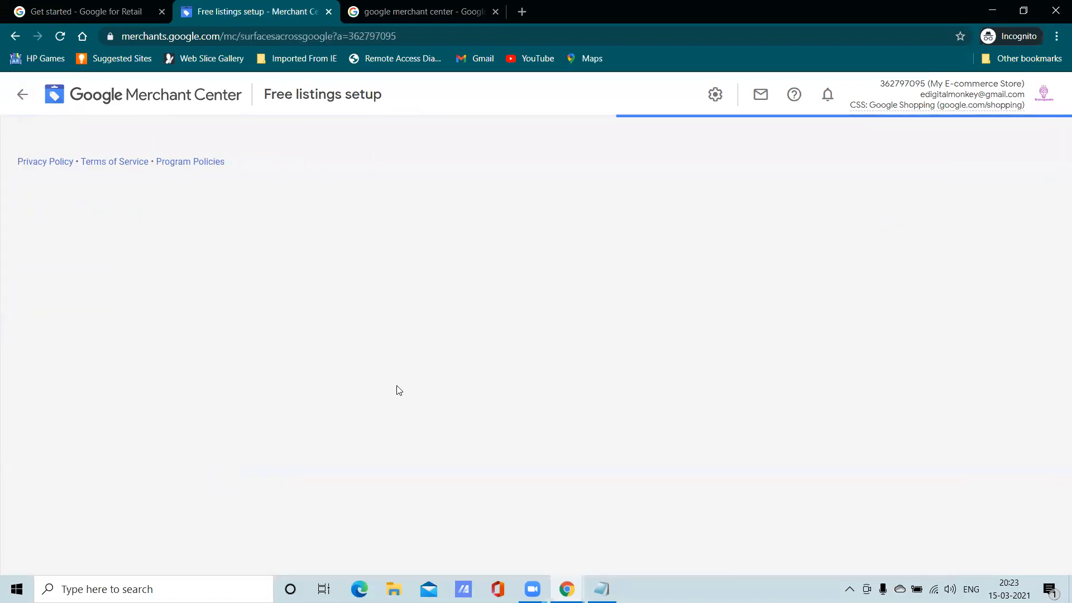
{"action": "scroll", "coordinate": [425, 405], "scroll_direction": "down", "scroll_amount": 5}
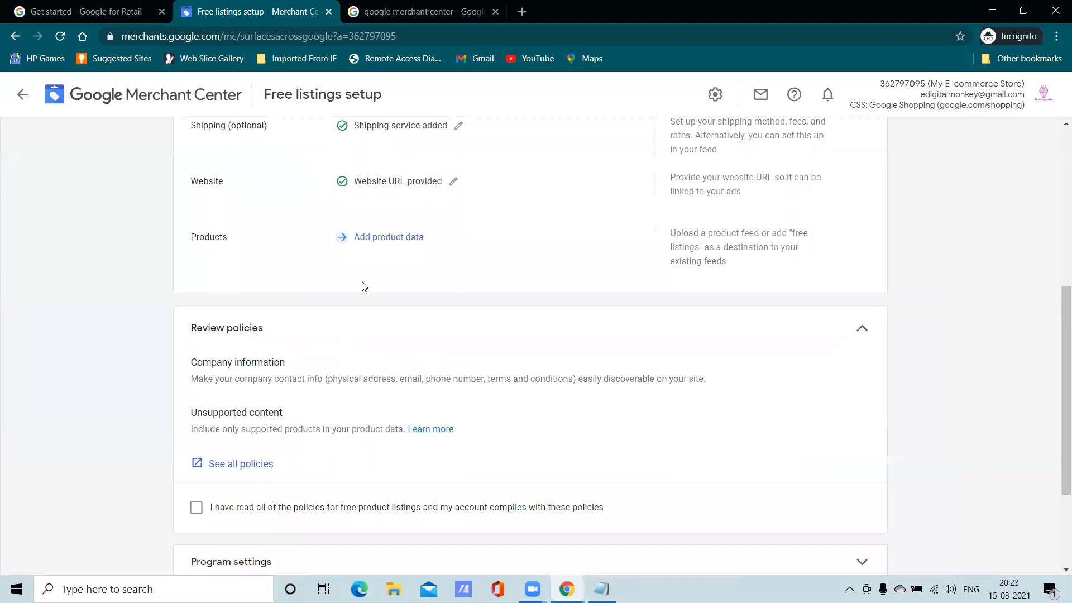
{"action": "left_click", "coordinate": [370, 240]}
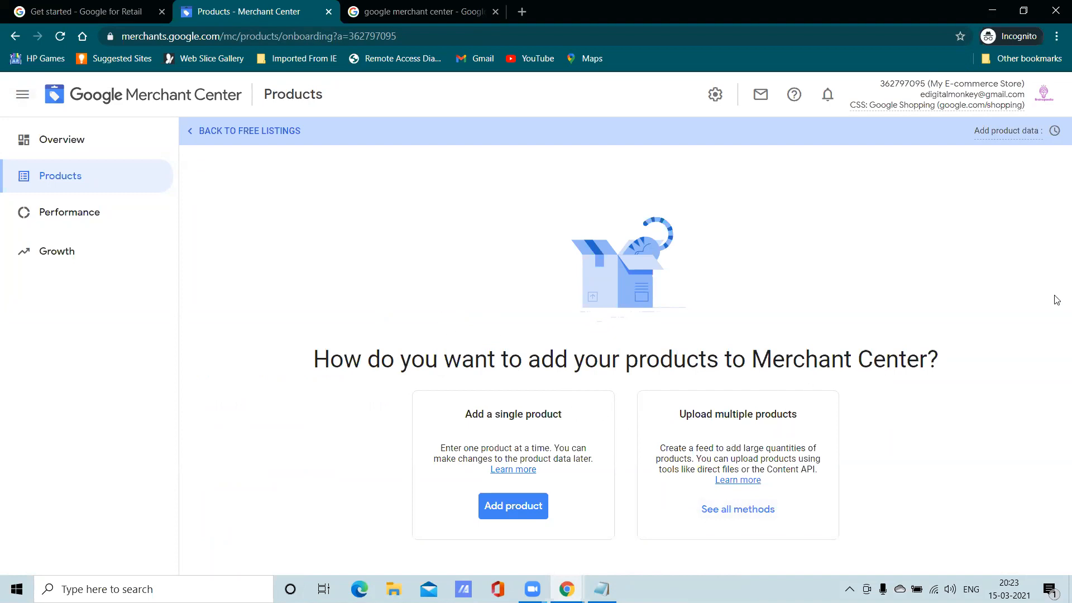
{"action": "left_click", "coordinate": [721, 509]}
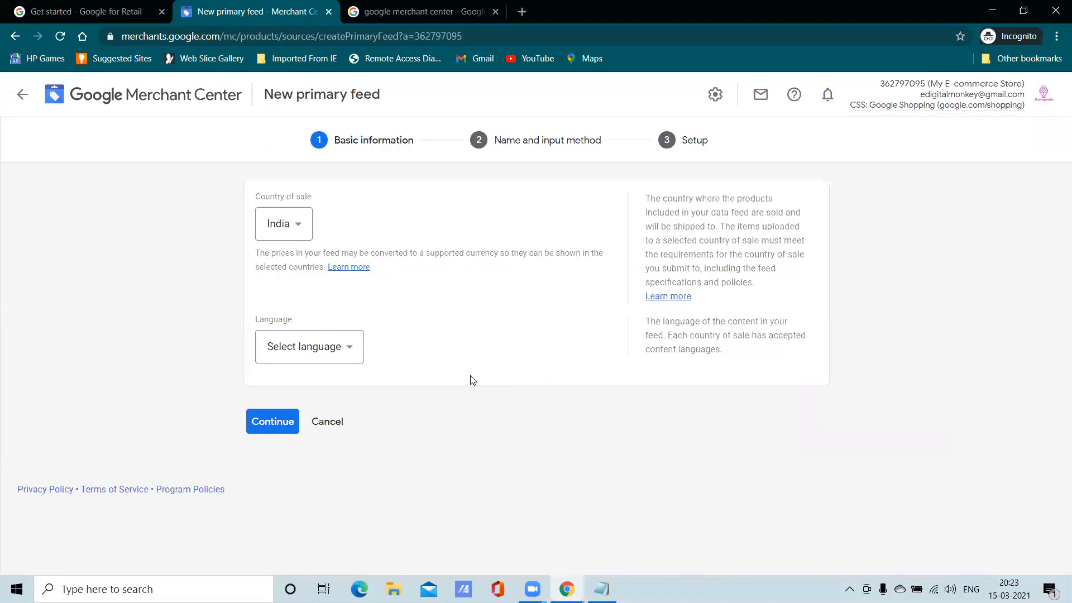
Step: Set the feed language to English, keep Free listings and Free local listings as destinations, and proceed to the name and input method
{"action": "left_click", "coordinate": [296, 360]}
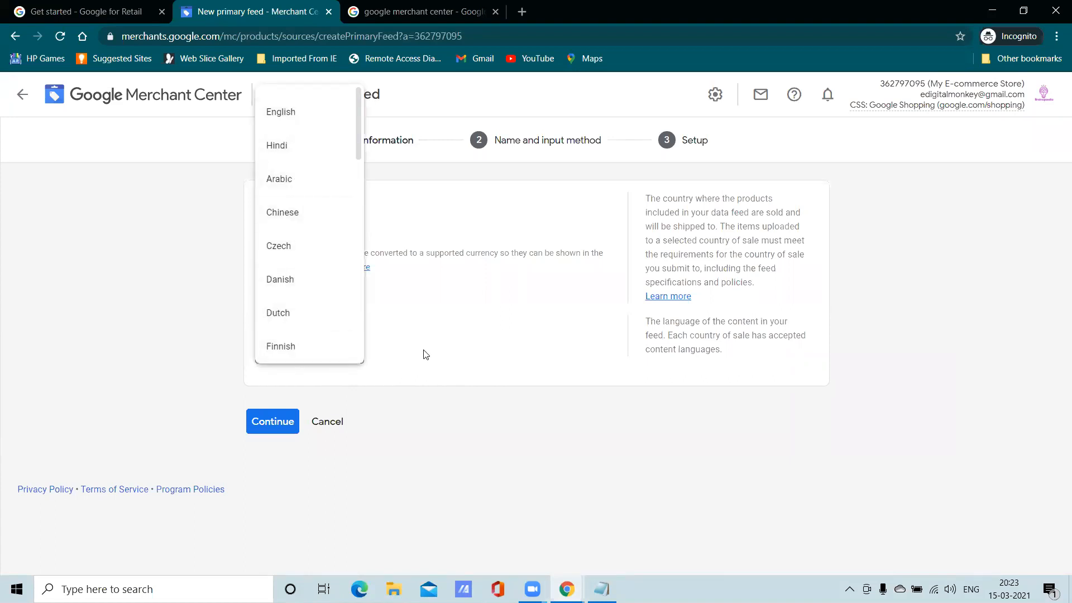
{"action": "left_click", "coordinate": [299, 112]}
{"action": "scroll", "coordinate": [391, 356], "scroll_direction": "down", "scroll_amount": 2}
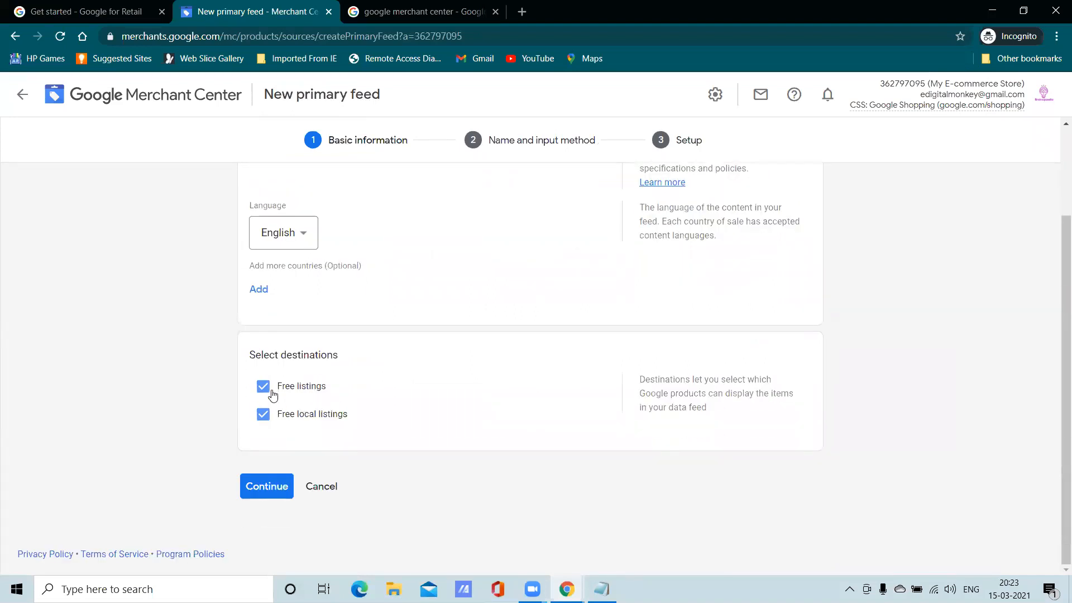
{"action": "scroll", "coordinate": [335, 402], "scroll_direction": "up", "scroll_amount": 2}
{"action": "scroll", "coordinate": [341, 399], "scroll_direction": "down", "scroll_amount": 2}
{"action": "left_click", "coordinate": [268, 484]}
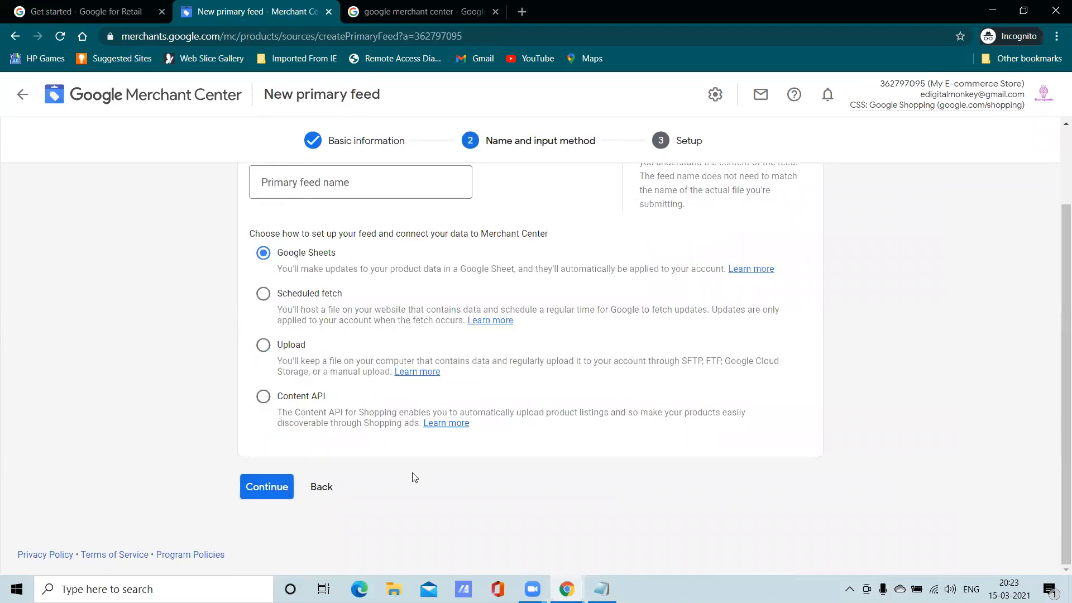
Step: Name the primary feed "sample product", choose Google Sheets as the input method, and proceed to the feed setup
{"action": "scroll", "coordinate": [410, 449], "scroll_direction": "up", "scroll_amount": 2}
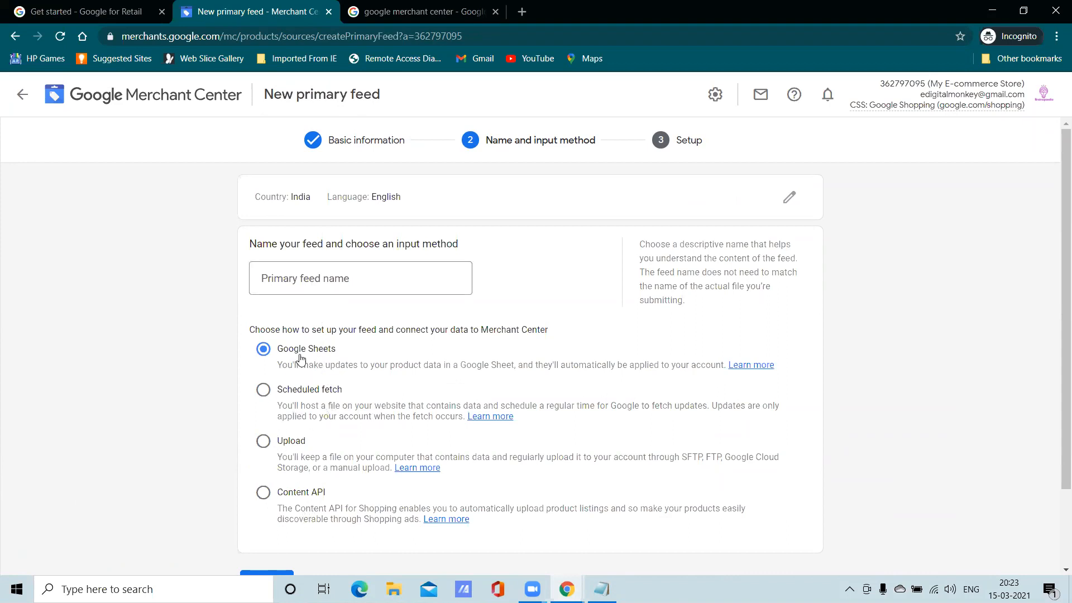
{"action": "left_click", "coordinate": [326, 284]}
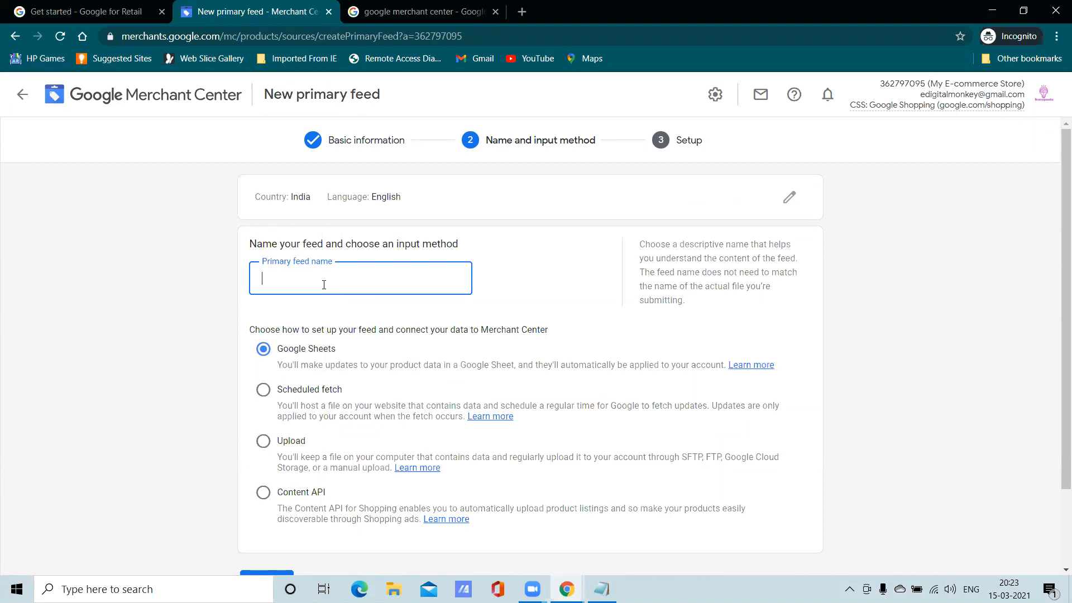
{"action": "type", "text": "sample product"}
{"action": "left_click", "coordinate": [263, 441]}
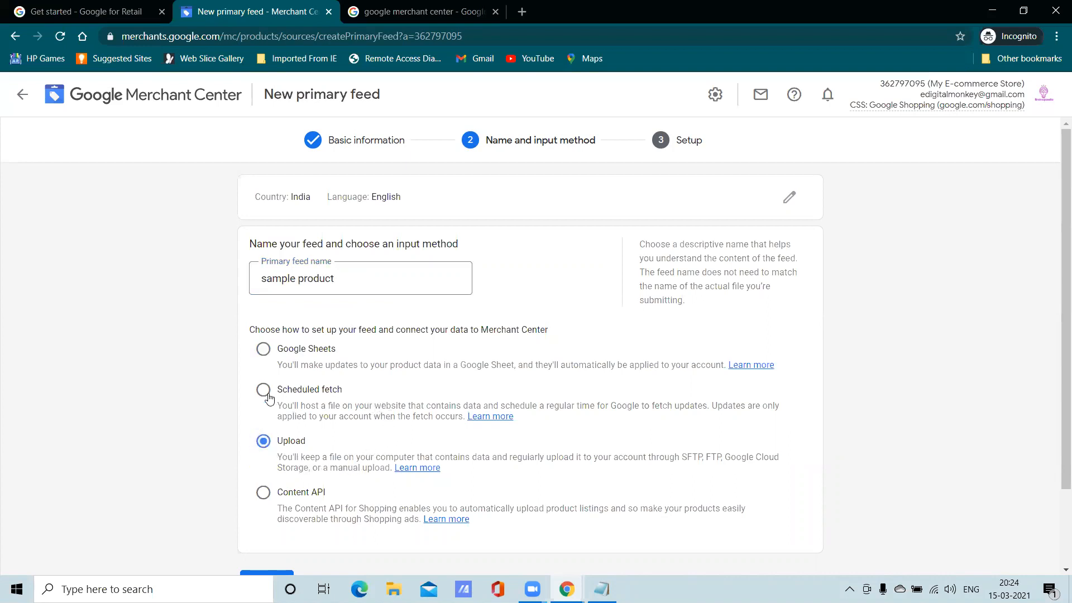
{"action": "left_click", "coordinate": [265, 350]}
{"action": "scroll", "coordinate": [348, 346], "scroll_direction": "down", "scroll_amount": 2}
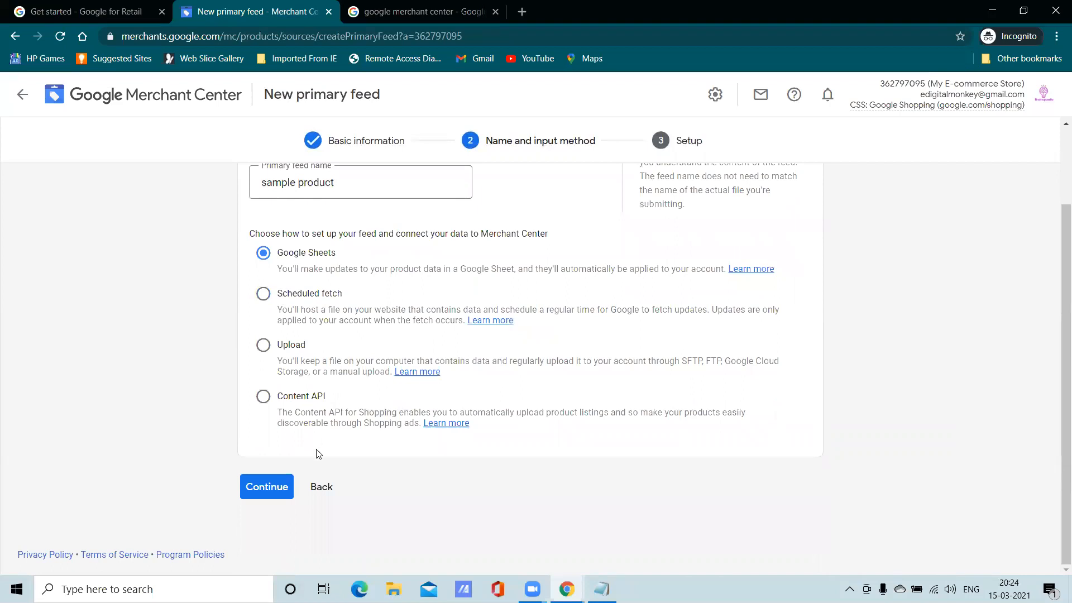
{"action": "scroll", "coordinate": [289, 298], "scroll_direction": "up", "scroll_amount": 2}
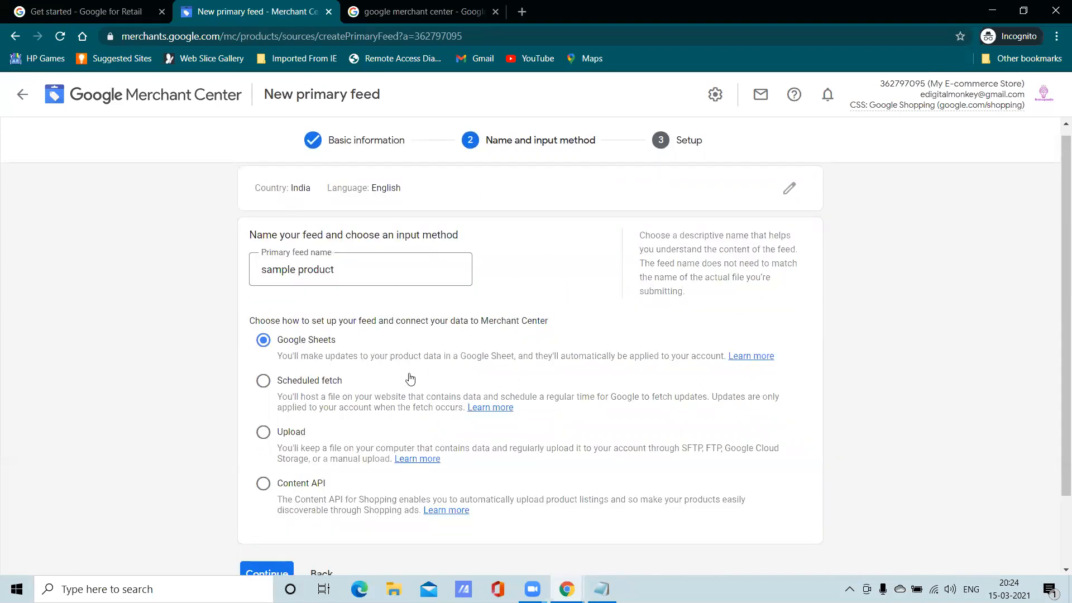
{"action": "scroll", "coordinate": [411, 379], "scroll_direction": "down", "scroll_amount": 2}
{"action": "scroll", "coordinate": [346, 281], "scroll_direction": "up", "scroll_amount": 2}
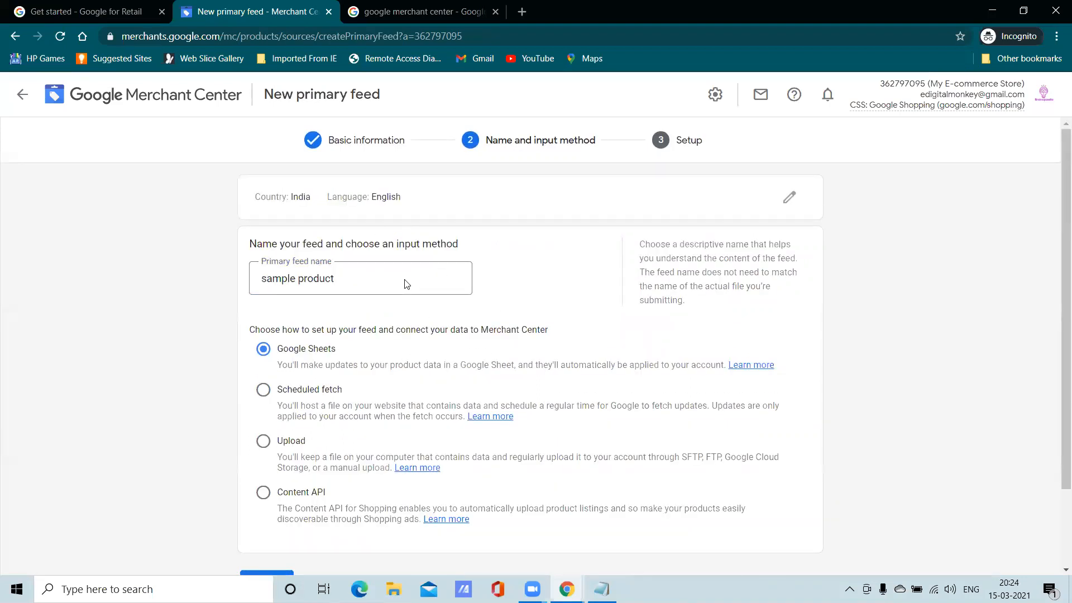
{"action": "scroll", "coordinate": [454, 326], "scroll_direction": "down", "scroll_amount": 2}
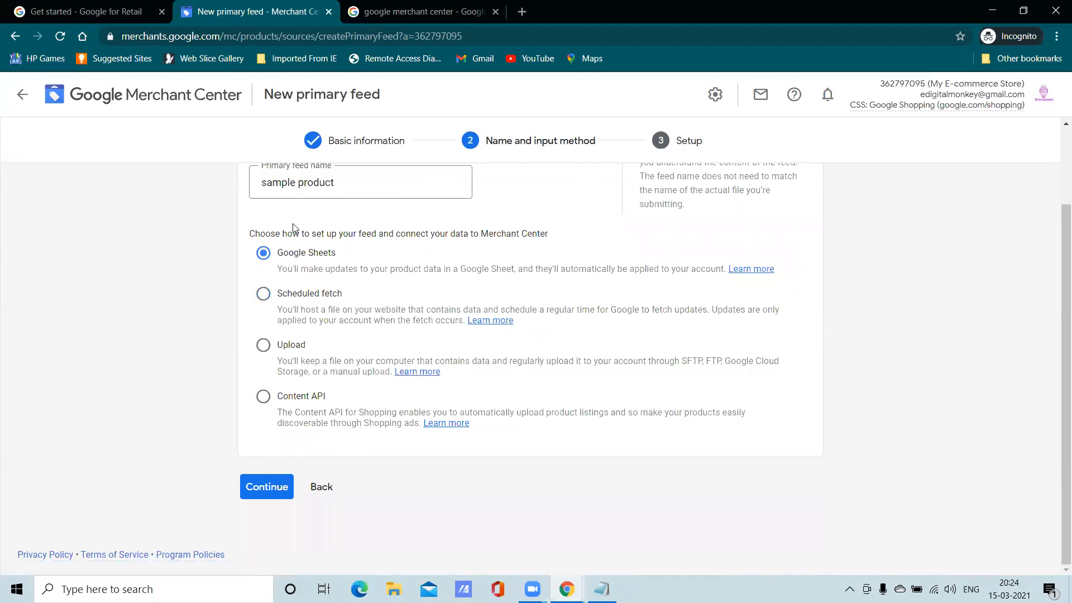
{"action": "left_click", "coordinate": [277, 481]}
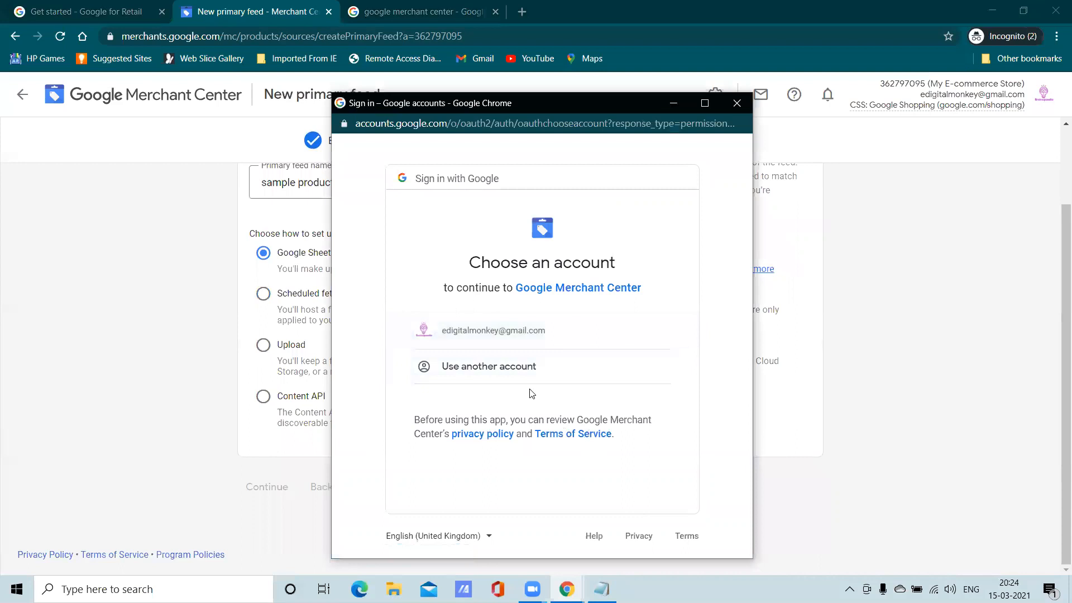
Step: Choose the store's Google account for sign-in and allow Merchant Center to access its spreadsheets in Google Drive
{"action": "left_click", "coordinate": [534, 335]}
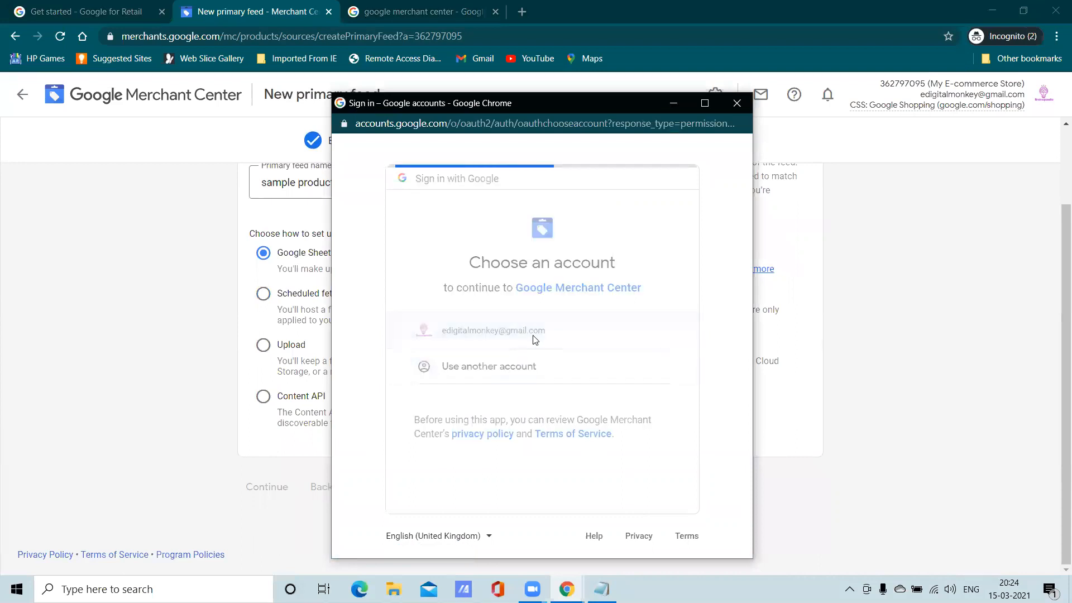
{"action": "scroll", "coordinate": [558, 363], "scroll_direction": "down", "scroll_amount": 2}
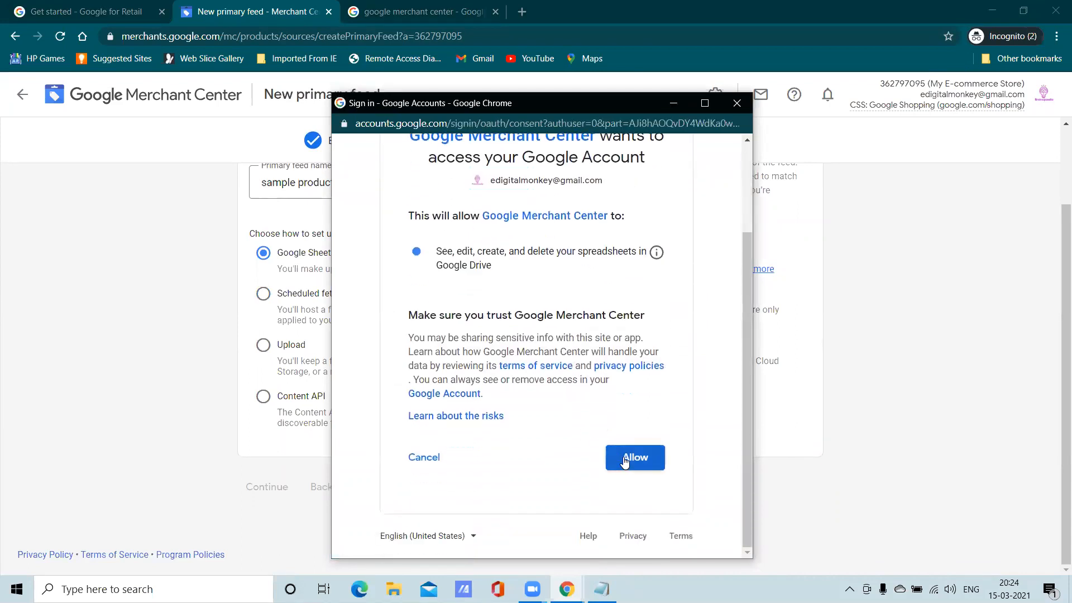
{"action": "left_click", "coordinate": [624, 461]}
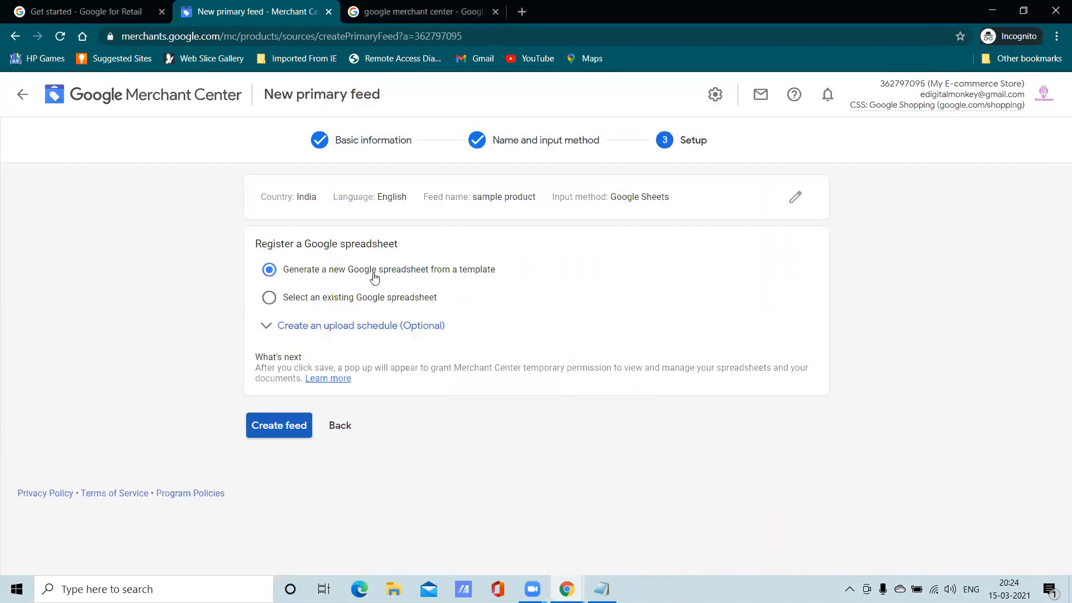
Step: Try to create the feed with a new Google spreadsheet generated from a template, allowing Merchant Center access to the Google Drive files
{"action": "left_click", "coordinate": [269, 297]}
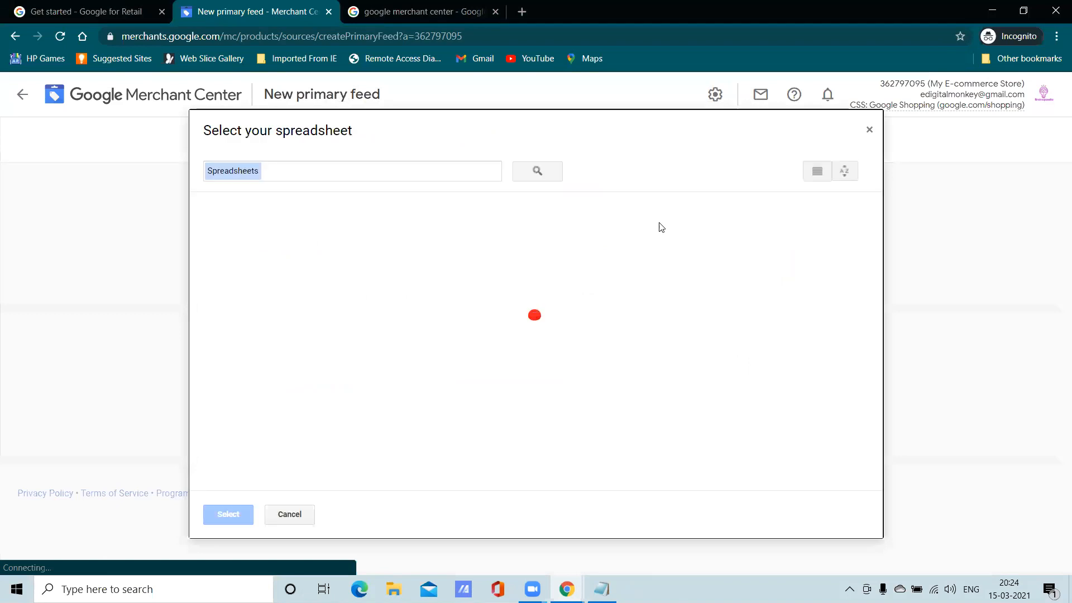
{"action": "left_click", "coordinate": [869, 131]}
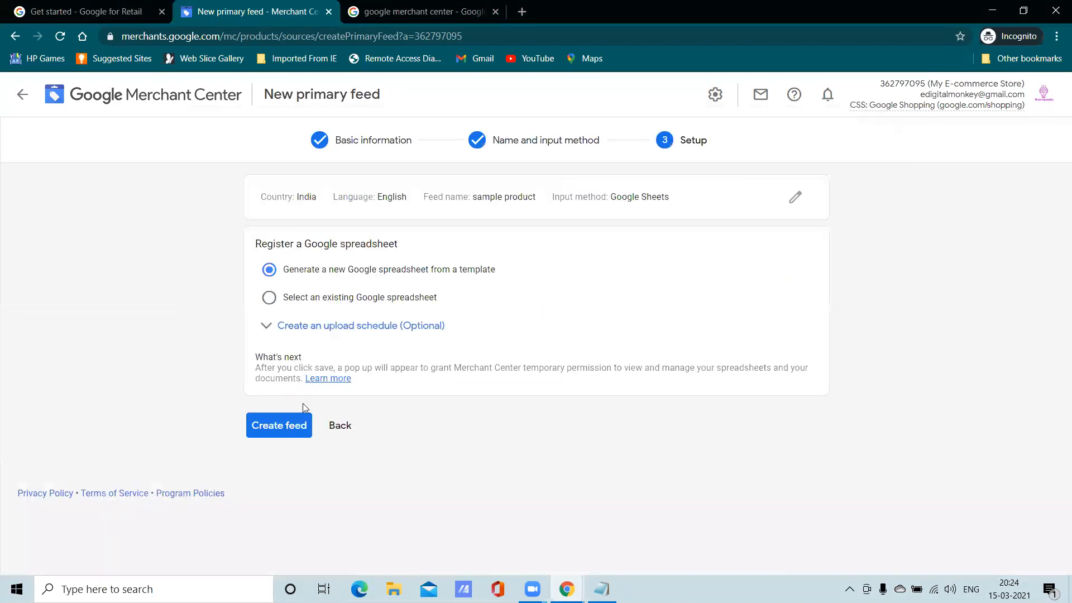
{"action": "left_click", "coordinate": [279, 427]}
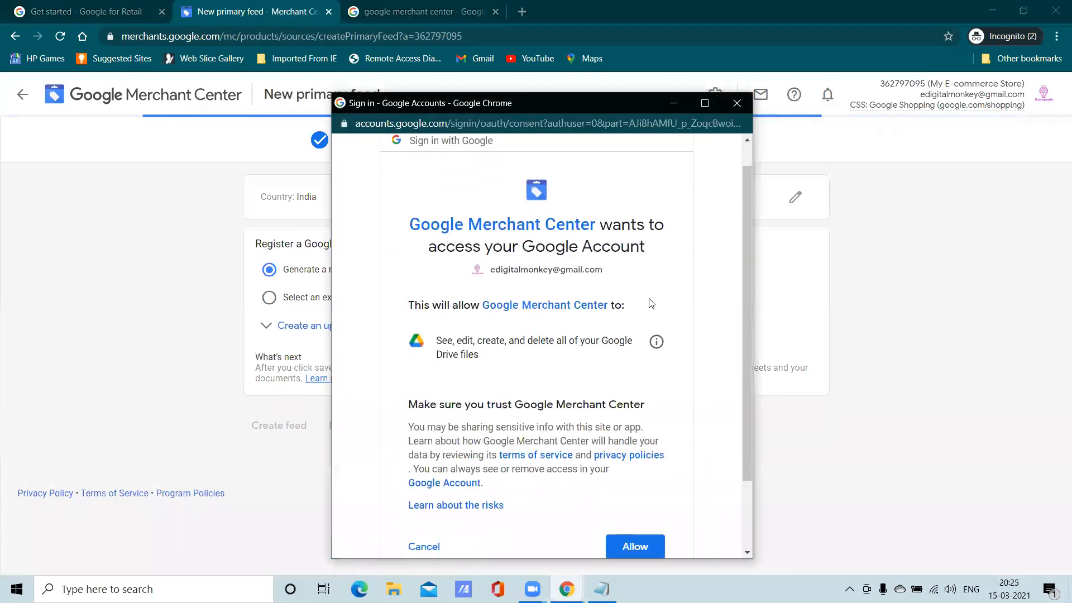
{"action": "scroll", "coordinate": [648, 335], "scroll_direction": "down", "scroll_amount": 2}
{"action": "left_click", "coordinate": [639, 456]}
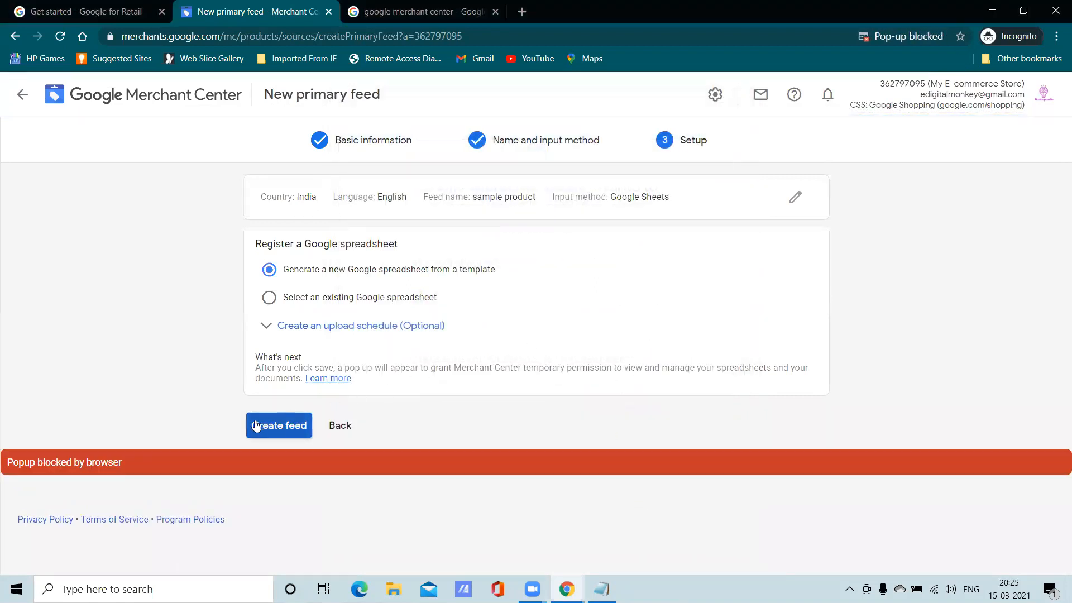
Step: Always allow pop-ups and redirects from merchants.google.com in the browser
{"action": "left_click", "coordinate": [940, 36]}
{"action": "left_click", "coordinate": [830, 104]}
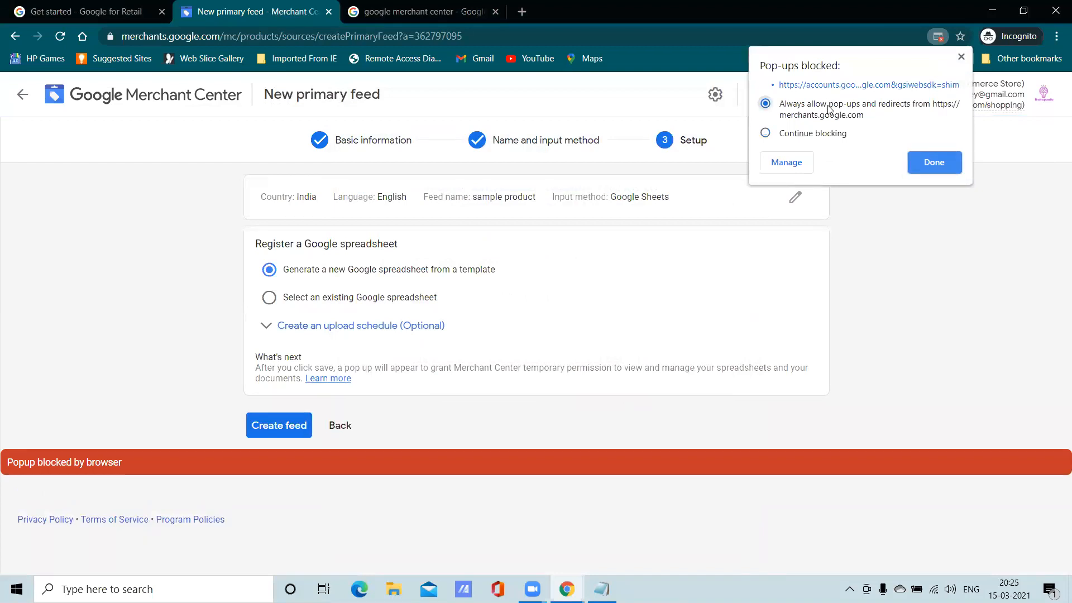
{"action": "left_click", "coordinate": [945, 166]}
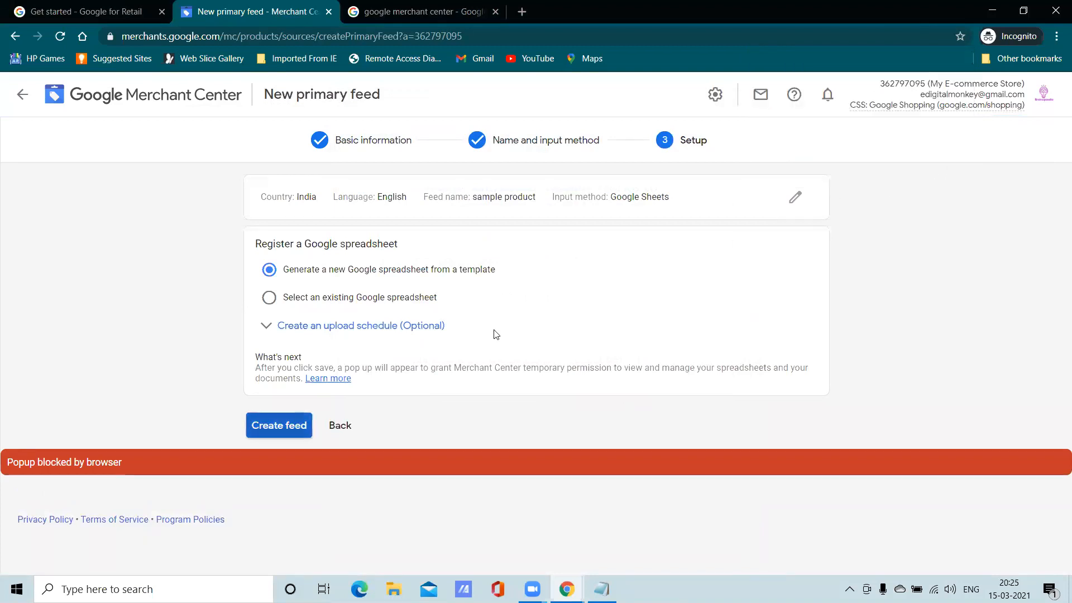
Step: Create the "sample product" feed from the template spreadsheet and dismiss the notice about linking platforms
{"action": "left_click", "coordinate": [279, 428]}
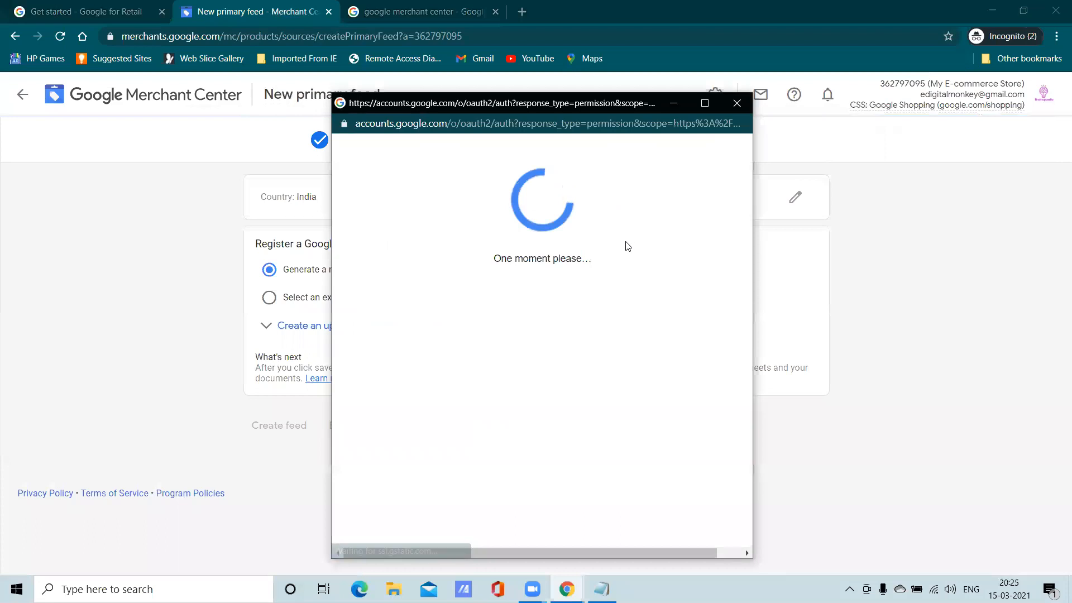
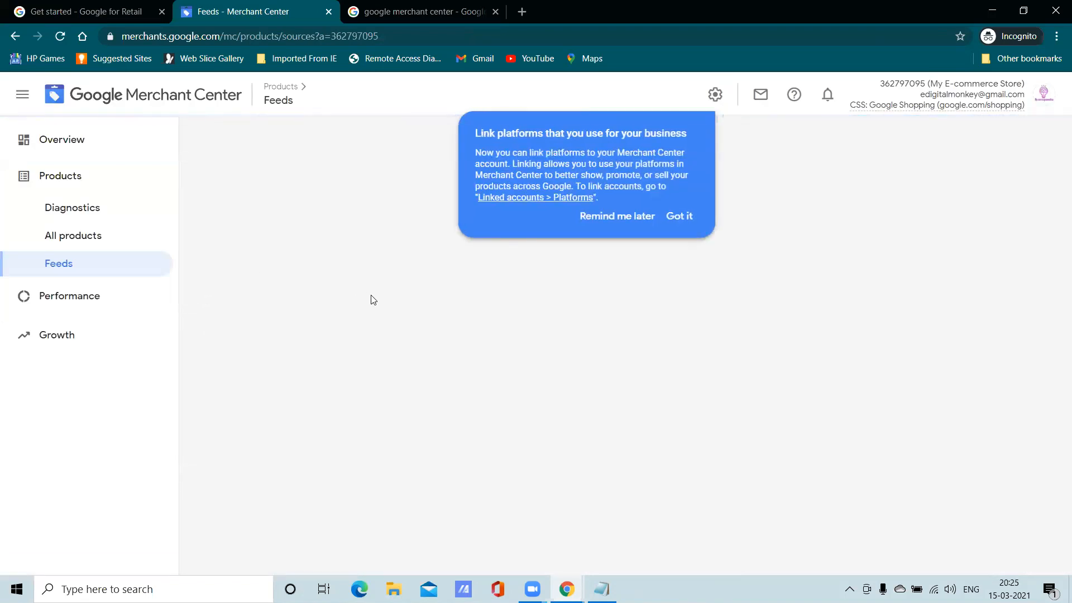
{"action": "left_click", "coordinate": [679, 217]}
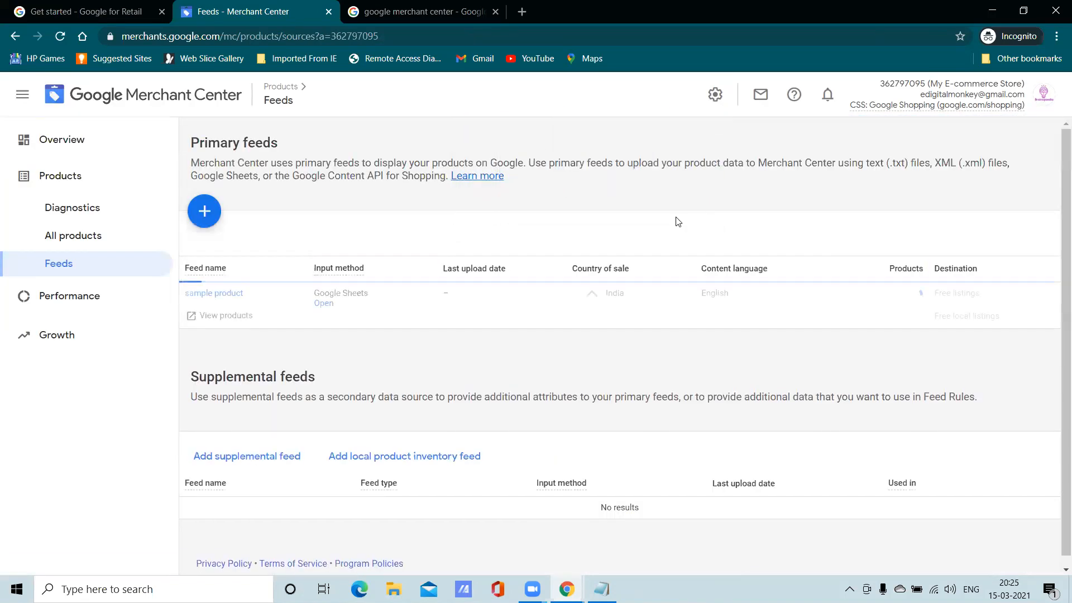
{"action": "scroll", "coordinate": [293, 450], "scroll_direction": "down", "scroll_amount": 1}
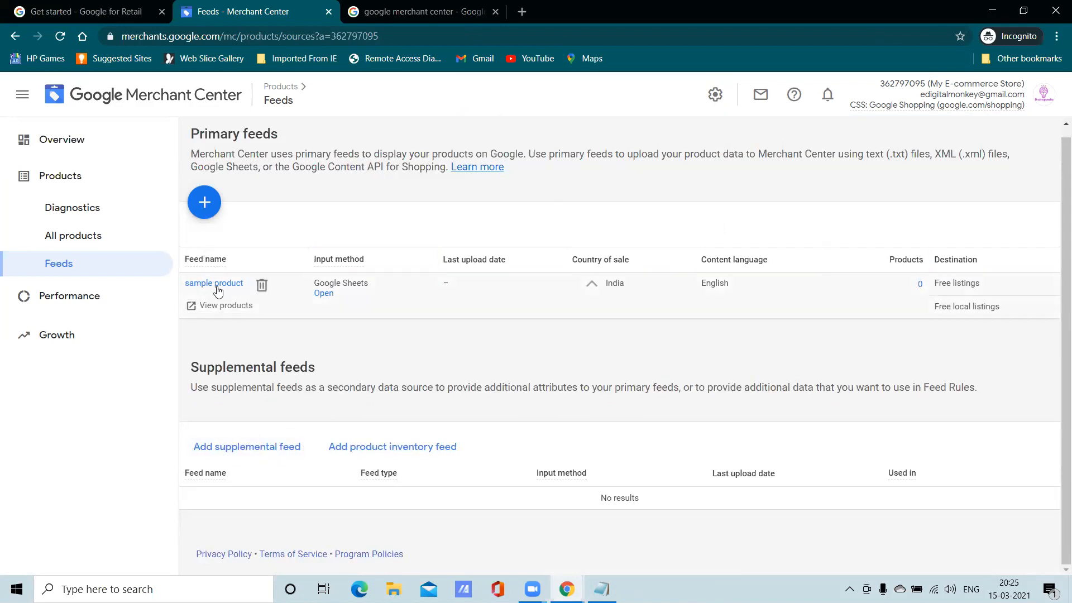
Step: Open the sample product feed's Google spreadsheet, clear the sign-in instruction in row 5 and dismiss the edit history tip
{"action": "left_click", "coordinate": [323, 296]}
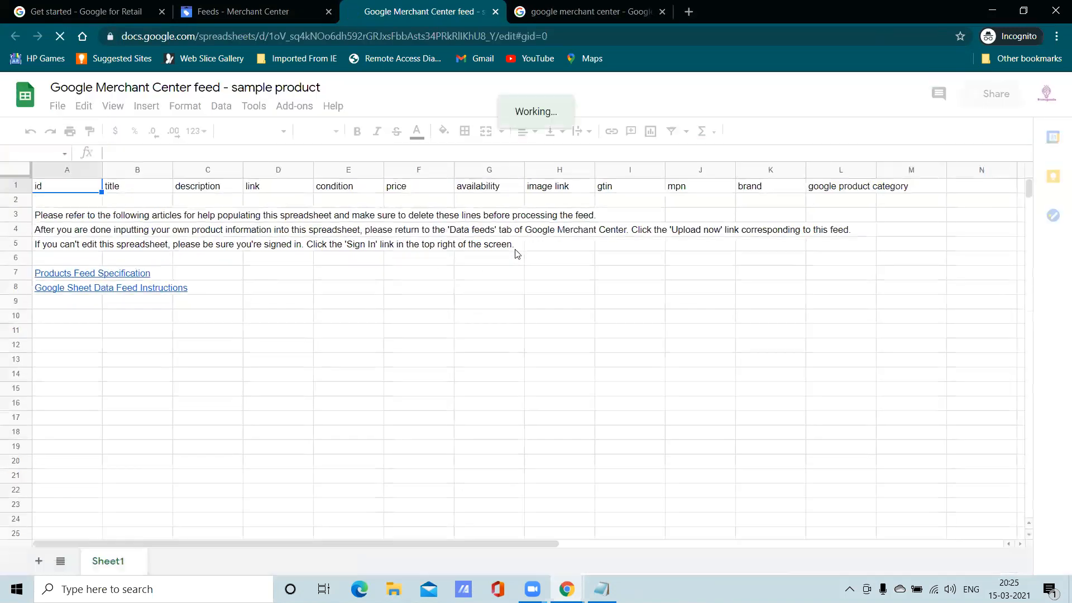
{"action": "left_click", "coordinate": [512, 249]}
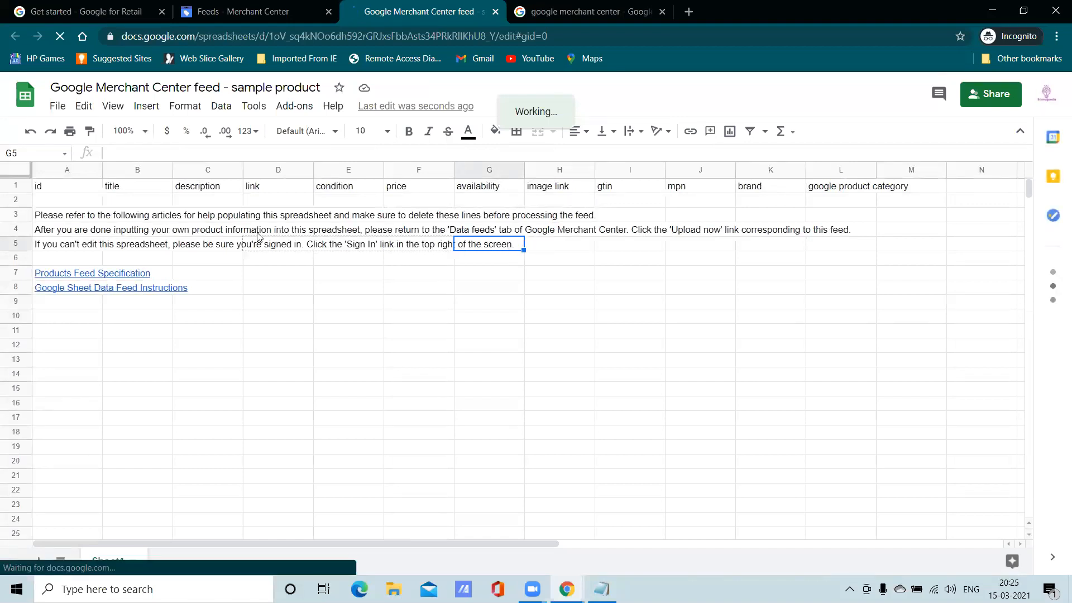
{"action": "left_click_drag", "start_coordinate": [34, 210], "coordinate": [37, 211]}
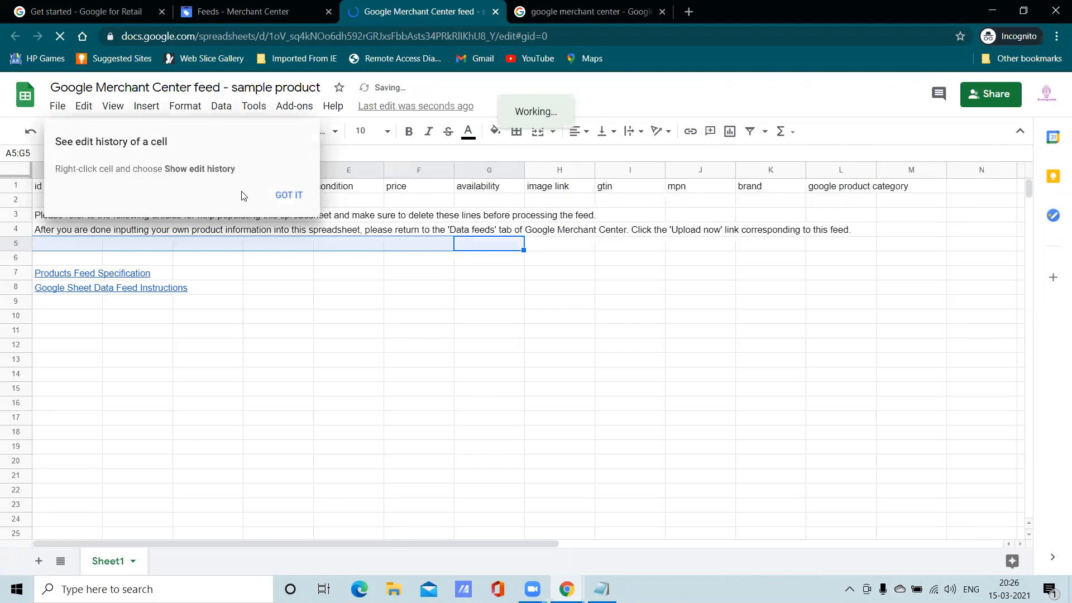
{"action": "left_click", "coordinate": [288, 195]}
Step: Clear the template's instruction text from rows 3 and 4 of the feed spreadsheet
{"action": "left_click", "coordinate": [122, 217]}
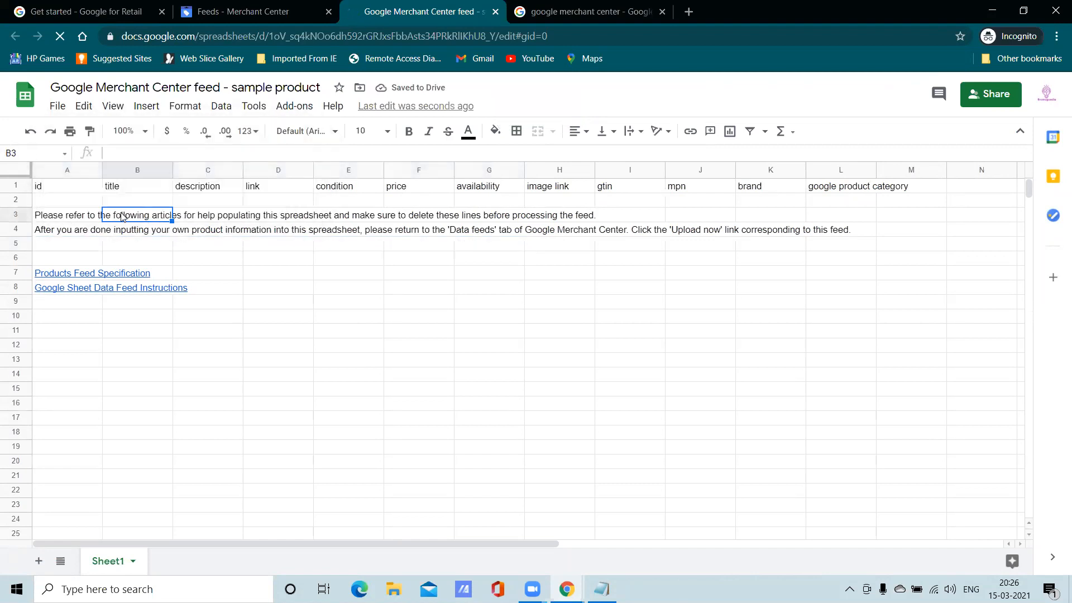
{"action": "double_click", "coordinate": [122, 215]}
{"action": "left_click", "coordinate": [68, 218]}
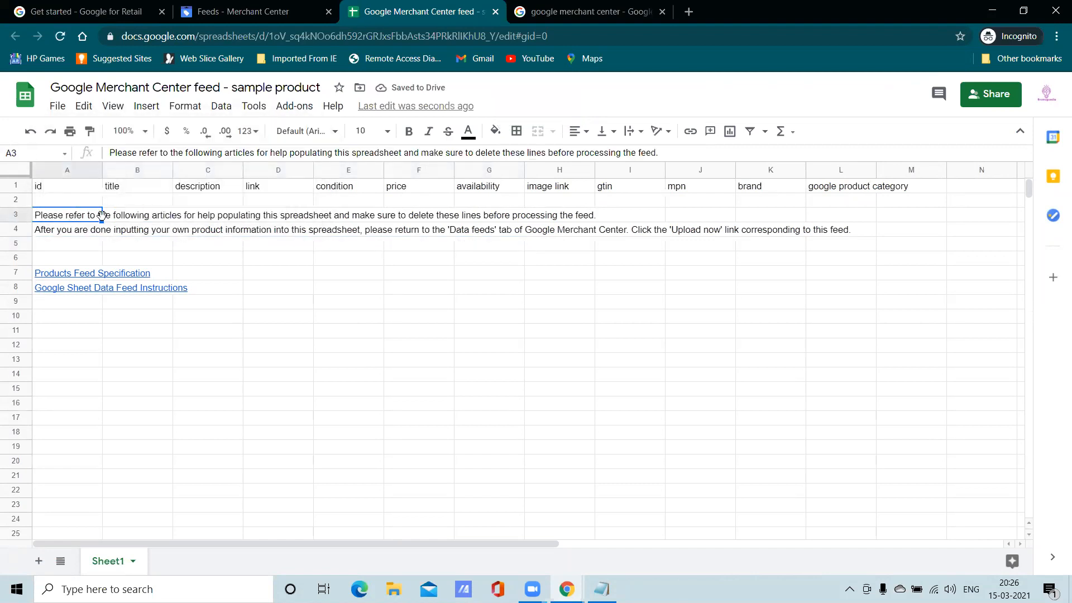
{"action": "left_click_drag", "start_coordinate": [109, 223], "coordinate": [846, 239]}
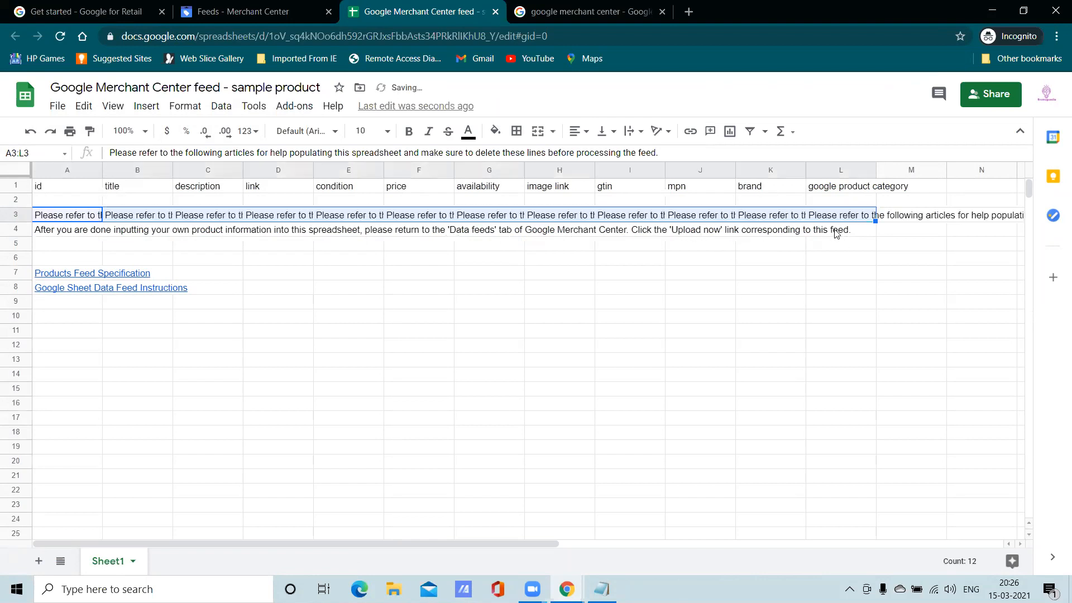
{"action": "key", "text": "Delete"}
{"action": "left_click", "coordinate": [41, 235]}
{"action": "left_click_drag", "start_coordinate": [93, 237], "coordinate": [850, 233]}
{"action": "key", "text": "Delete"}
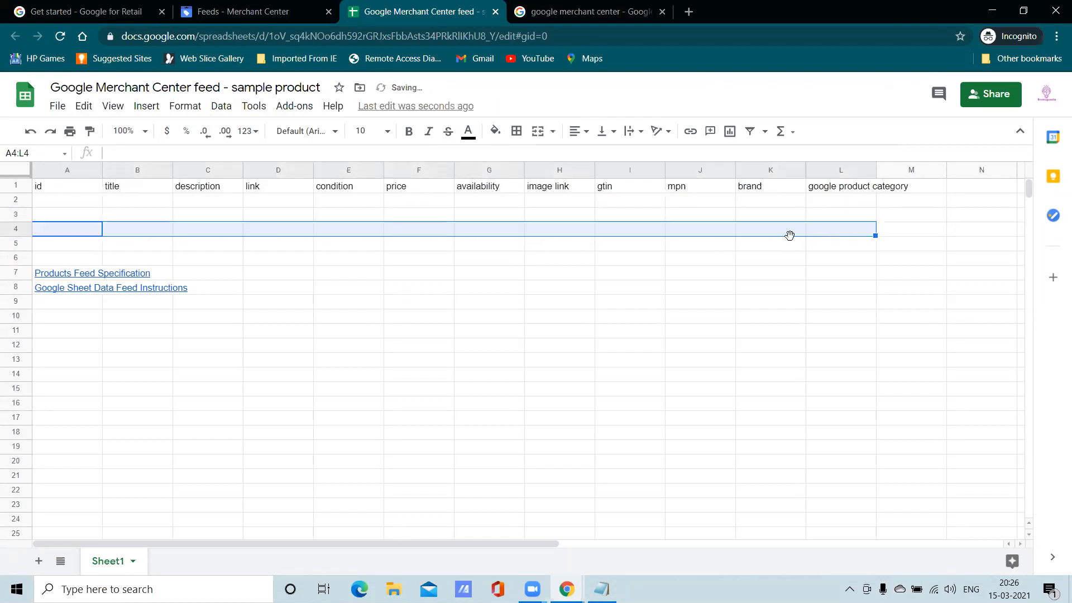
Step: Switch to the browser window showing the My E-Com Store site and copy its address, sales.inspirechandrapur.in
{"action": "left_click", "coordinate": [64, 207]}
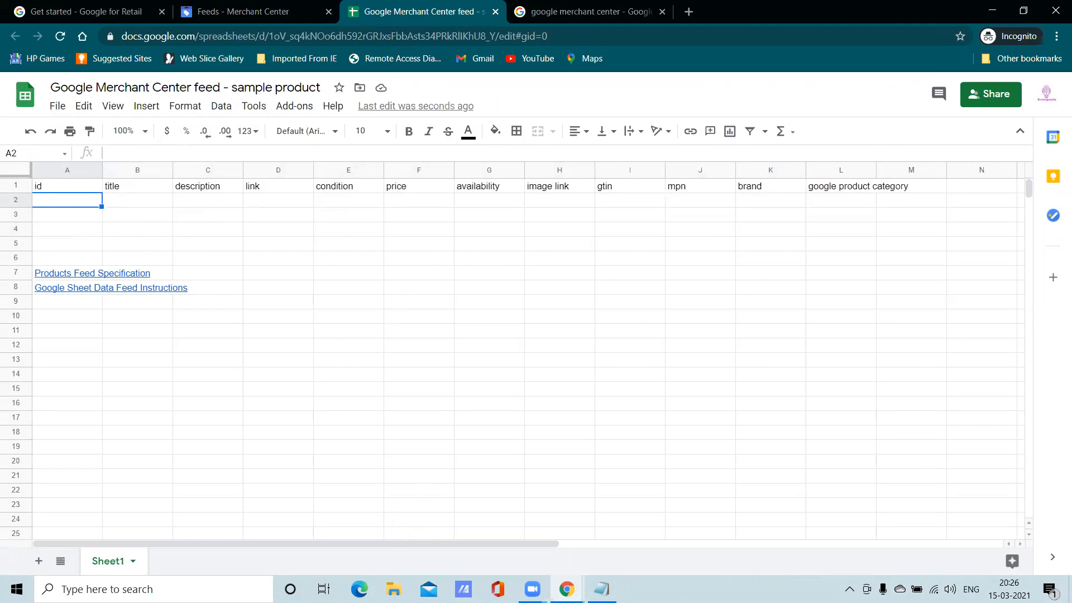
{"action": "key", "text": "alt+Tab"}
{"action": "left_click", "coordinate": [428, 4]}
{"action": "left_click", "coordinate": [559, 4]}
{"action": "left_click", "coordinate": [308, 38]}
{"action": "key", "text": "ctrl+c"}
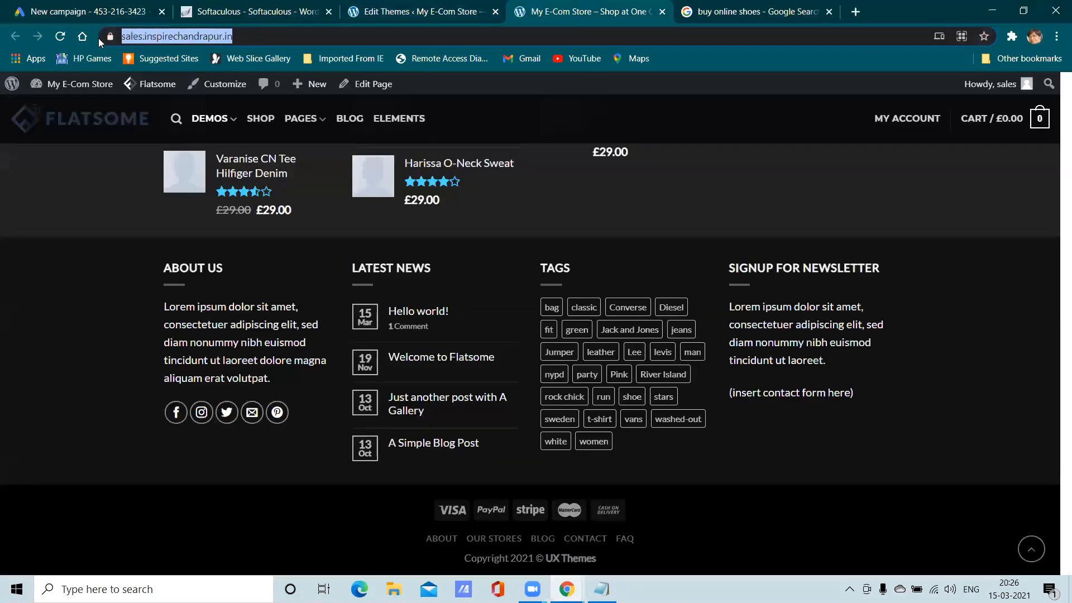
{"action": "right_click", "coordinate": [138, 31]}
{"action": "left_click", "coordinate": [182, 130]}
Step: Open sales.inspirechandrapur.in in the incognito window in place of the Google search results page
{"action": "left_click", "coordinate": [567, 589]}
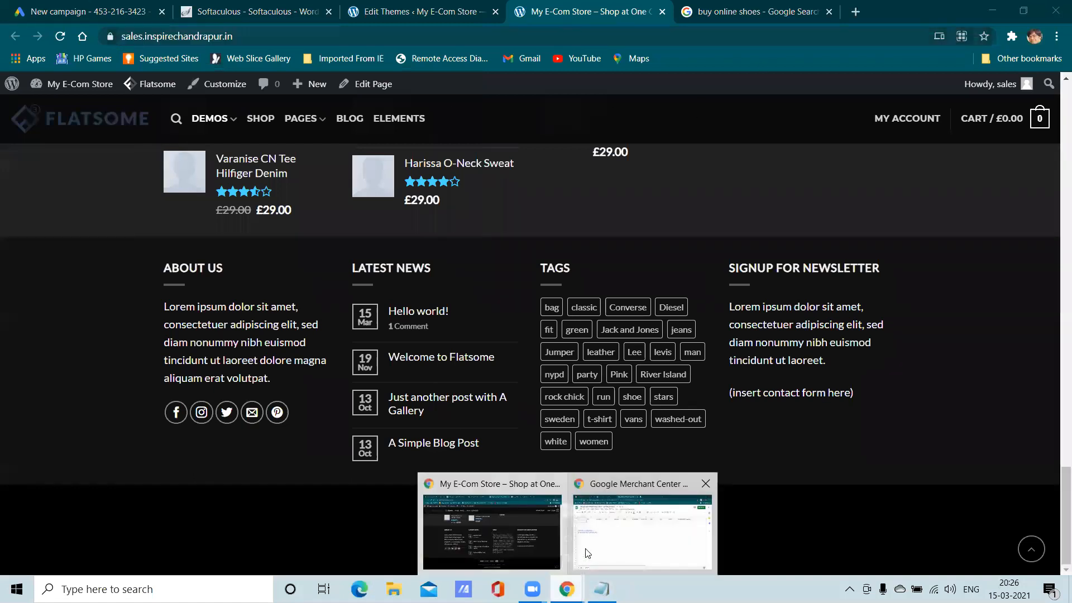
{"action": "left_click", "coordinate": [596, 550]}
{"action": "left_click", "coordinate": [569, 13]}
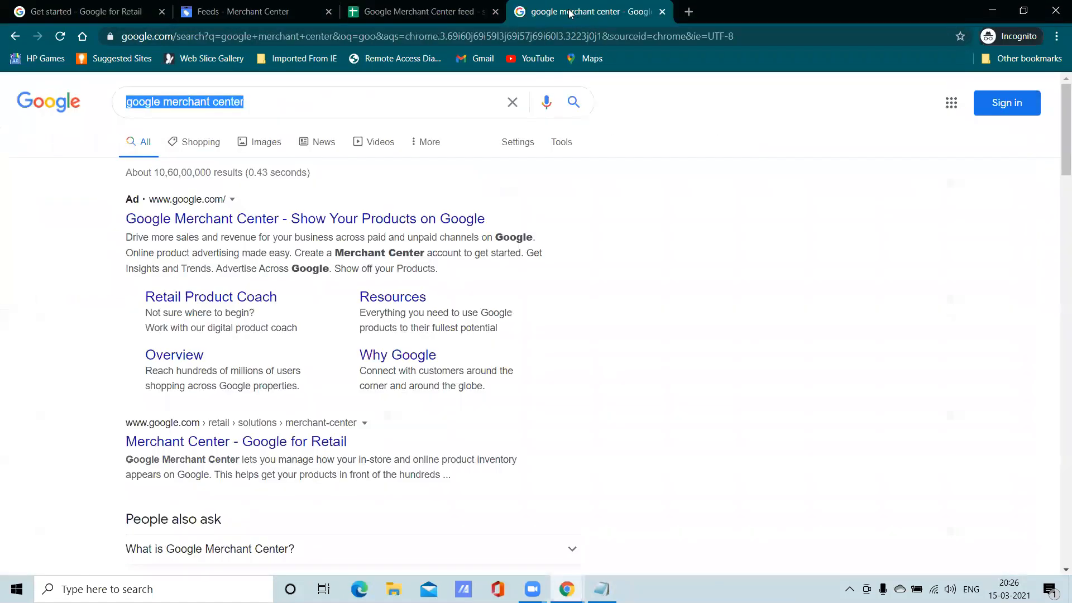
{"action": "left_click", "coordinate": [346, 38]}
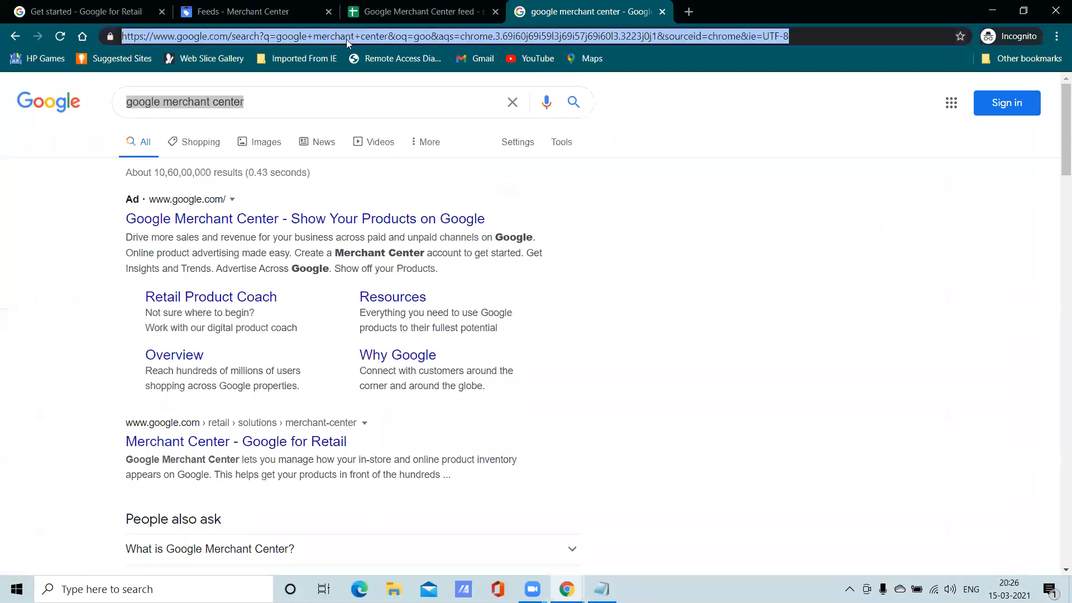
{"action": "right_click", "coordinate": [346, 38]}
{"action": "left_click", "coordinate": [418, 162]}
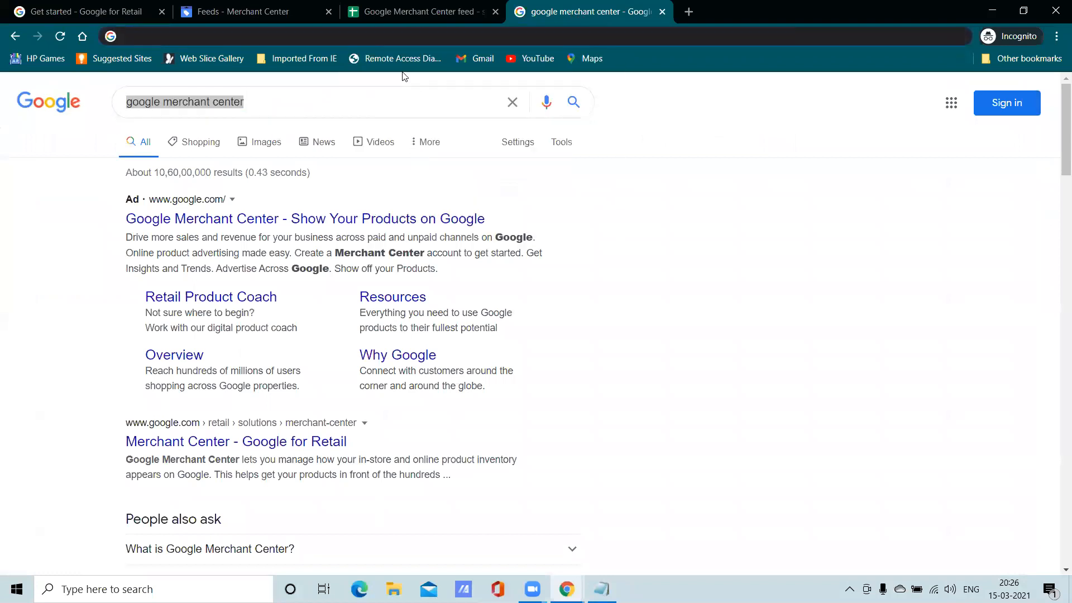
{"action": "right_click", "coordinate": [360, 38]}
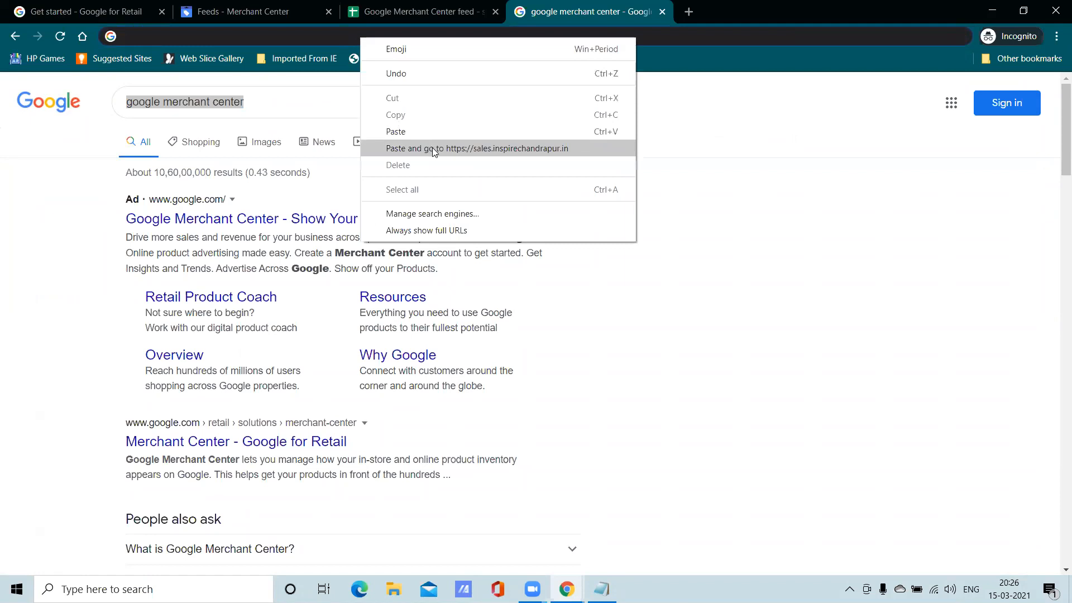
{"action": "left_click", "coordinate": [432, 147]}
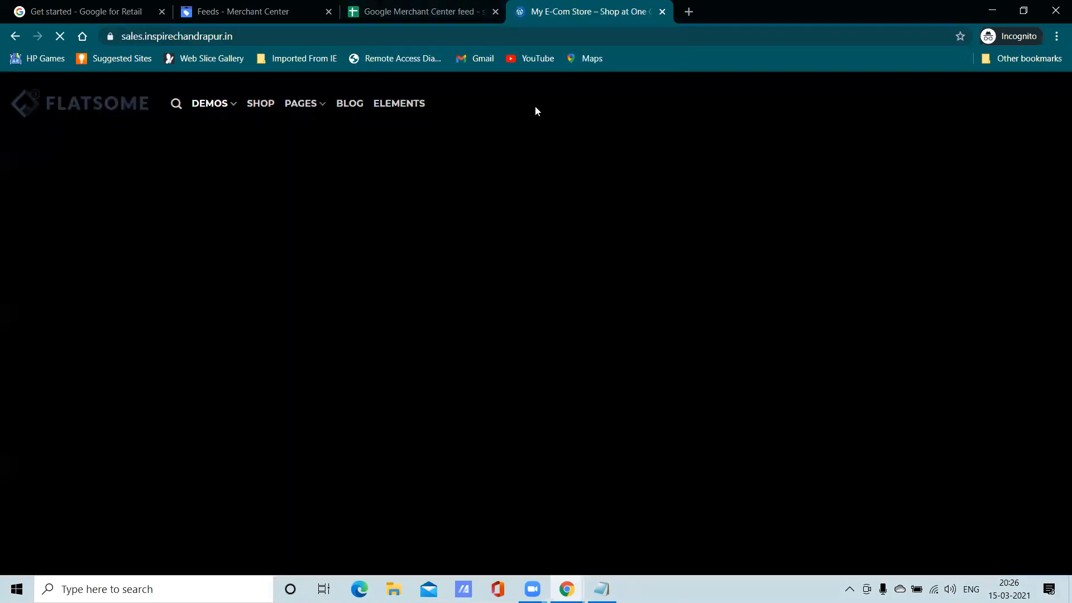
Step: Open the Osaka Entry Tee Superdry product page from the store's featured products
{"action": "scroll", "coordinate": [575, 249], "scroll_direction": "down", "scroll_amount": 6}
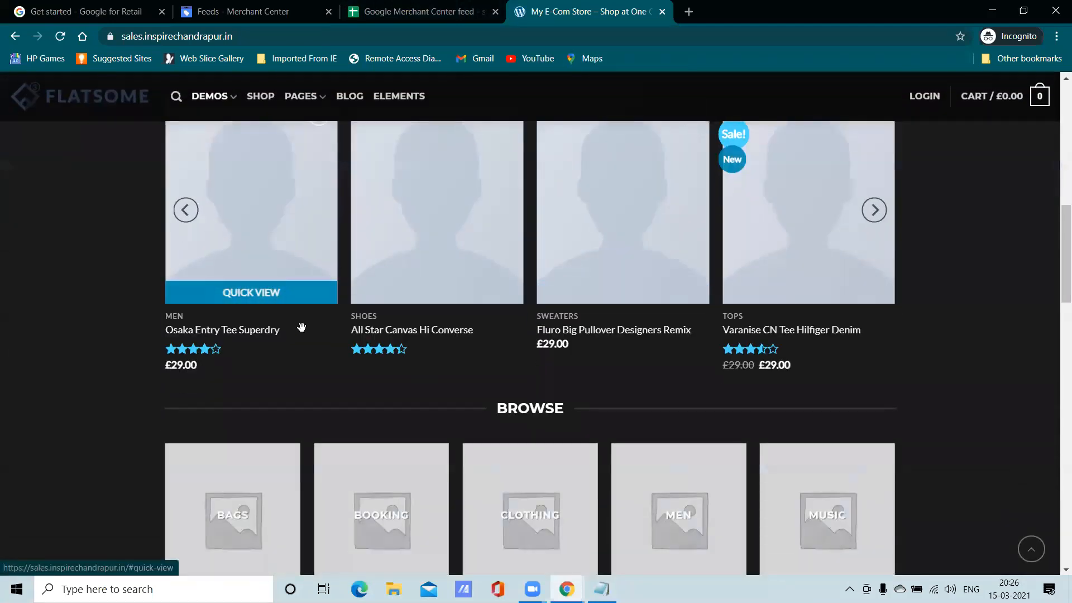
{"action": "scroll", "coordinate": [490, 346], "scroll_direction": "up", "scroll_amount": 6}
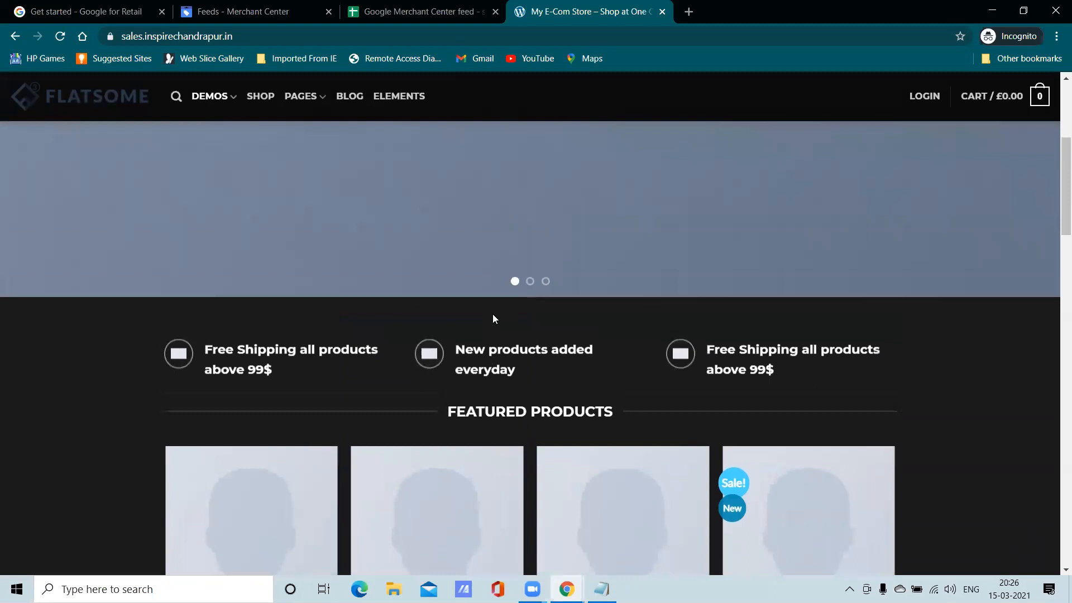
{"action": "scroll", "coordinate": [493, 318], "scroll_direction": "down", "scroll_amount": 5}
{"action": "scroll", "coordinate": [402, 319], "scroll_direction": "down", "scroll_amount": 5}
{"action": "scroll", "coordinate": [385, 315], "scroll_direction": "up", "scroll_amount": 5}
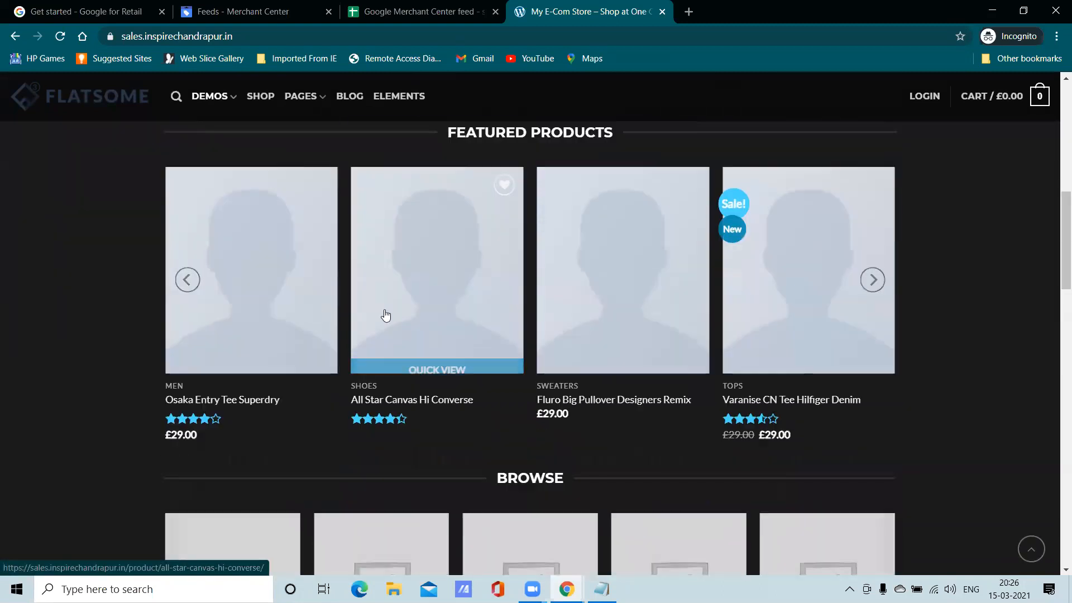
{"action": "left_click", "coordinate": [248, 284]}
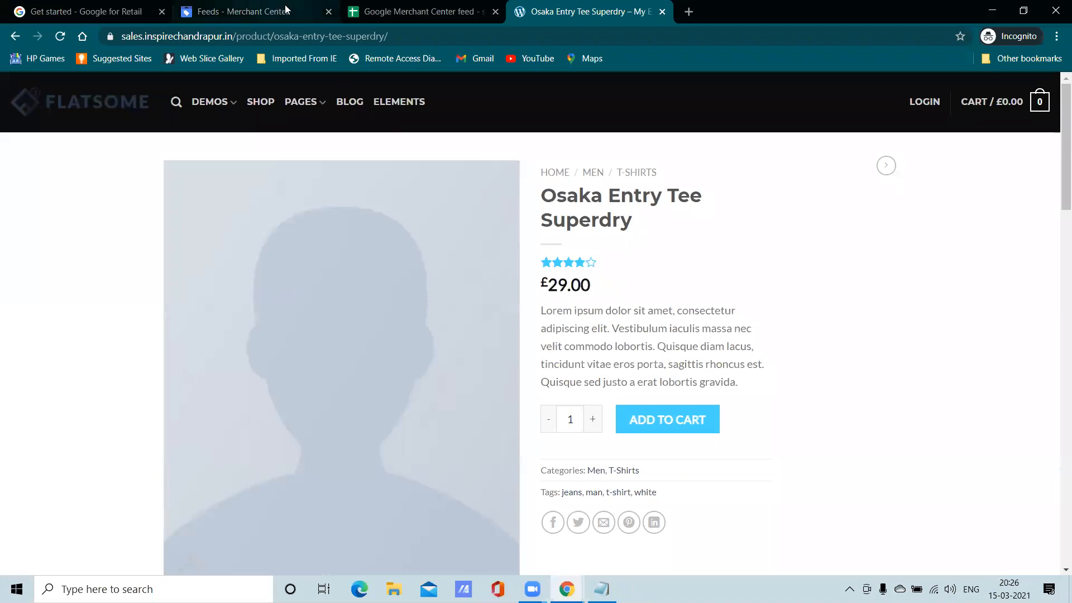
Step: Examine the Osaka Entry Tee Superdry page for the product details that the feed spreadsheet's columns require
{"action": "left_click", "coordinate": [413, 11]}
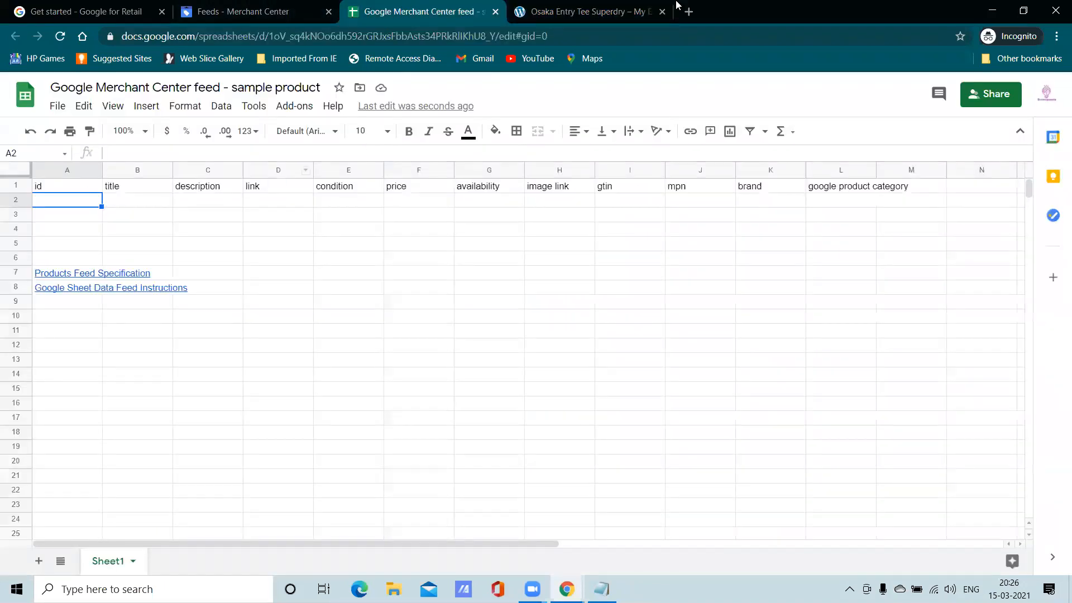
{"action": "left_click", "coordinate": [553, 16]}
{"action": "scroll", "coordinate": [628, 292], "scroll_direction": "down", "scroll_amount": 4}
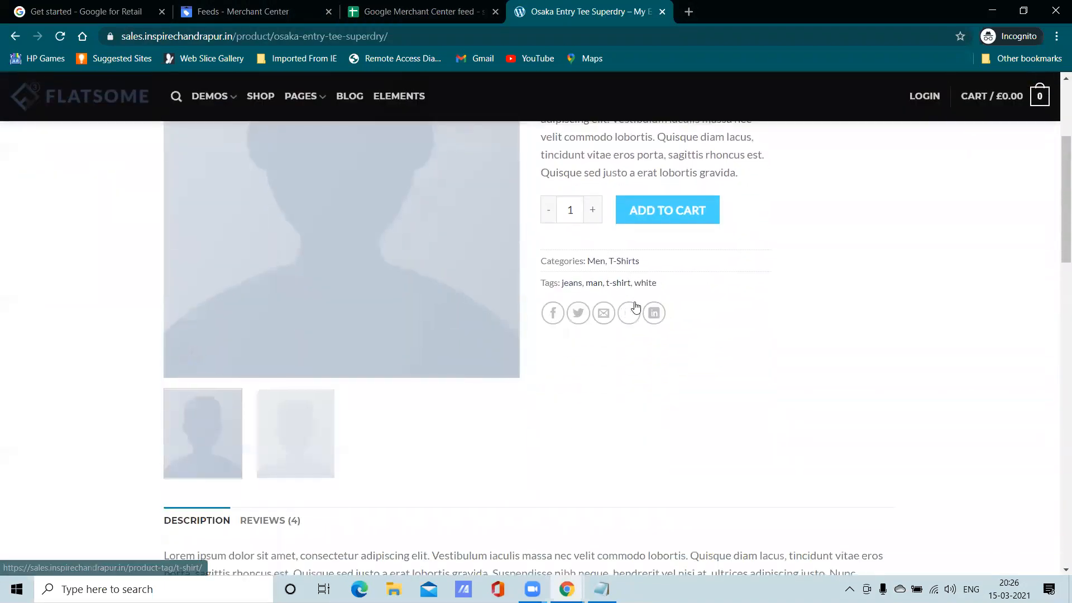
{"action": "scroll", "coordinate": [558, 438], "scroll_direction": "down", "scroll_amount": 4}
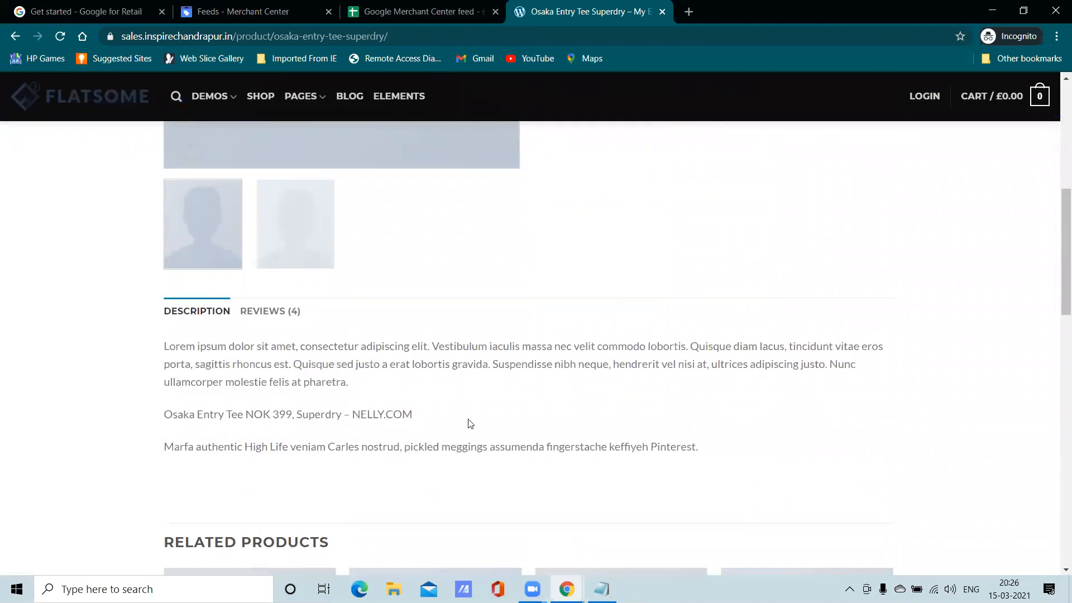
{"action": "scroll", "coordinate": [474, 430], "scroll_direction": "down", "scroll_amount": 4}
{"action": "scroll", "coordinate": [497, 396], "scroll_direction": "up", "scroll_amount": 4}
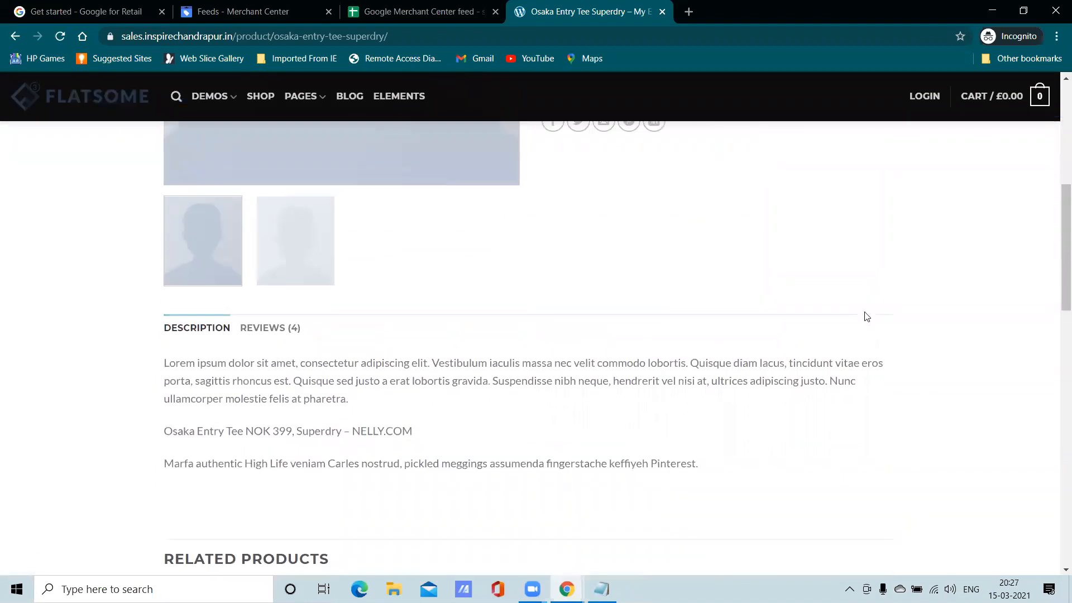
{"action": "scroll", "coordinate": [866, 317], "scroll_direction": "up", "scroll_amount": 7}
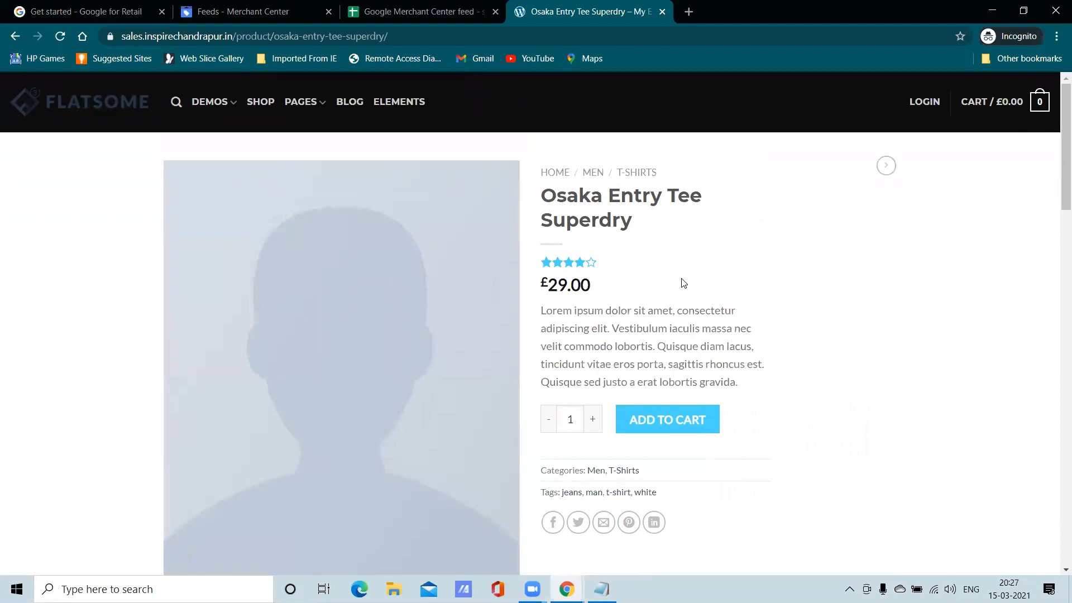
{"action": "scroll", "coordinate": [637, 352], "scroll_direction": "down", "scroll_amount": 3}
{"action": "scroll", "coordinate": [625, 349], "scroll_direction": "up", "scroll_amount": 3}
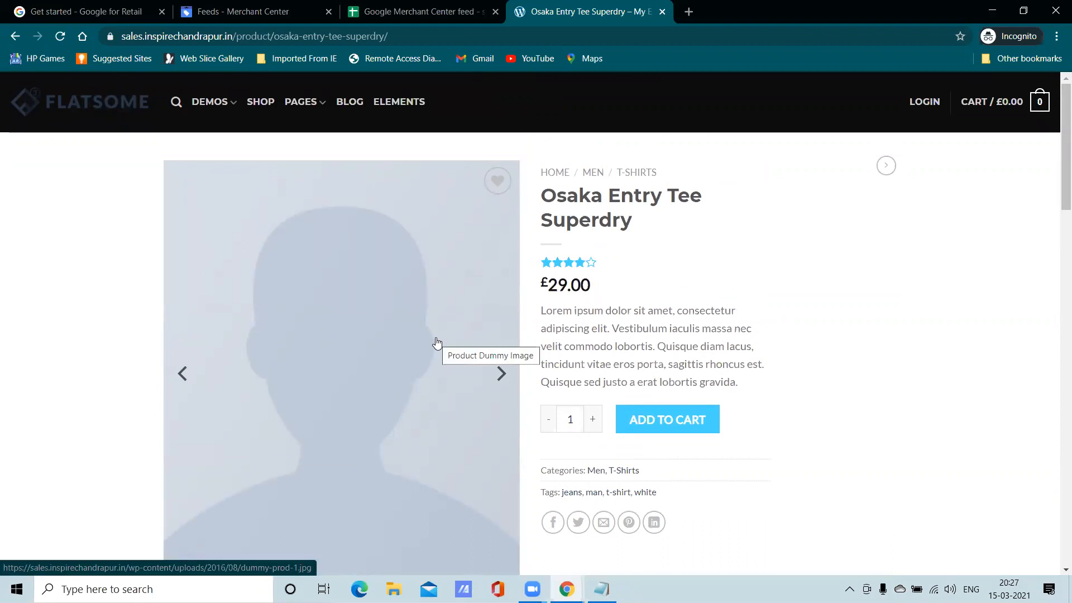
Step: Enter 123 as the product id in cell A2 of the feed spreadsheet
{"action": "left_click", "coordinate": [419, 11]}
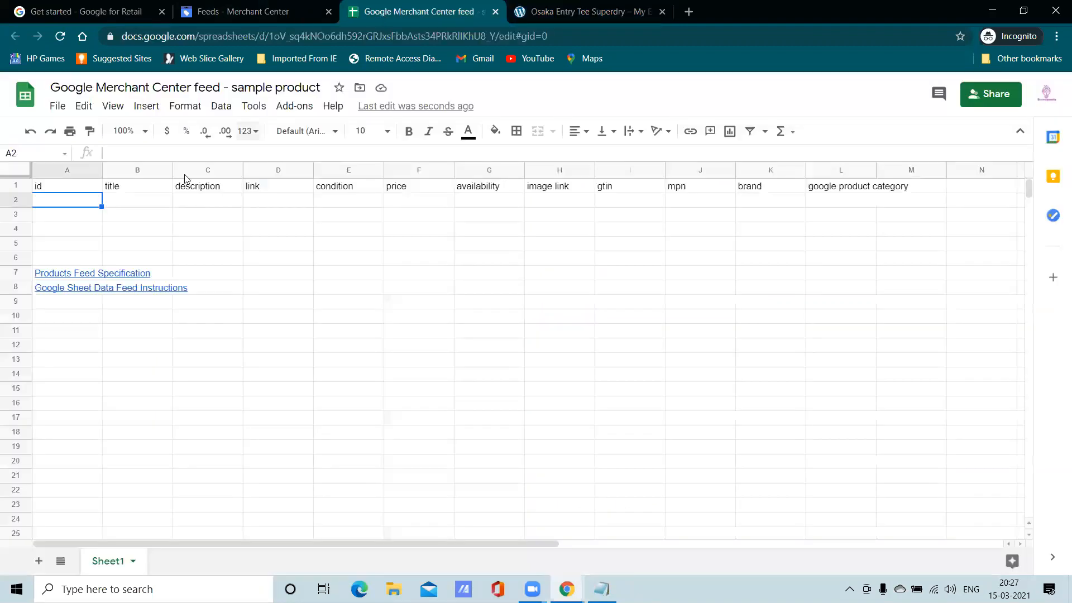
{"action": "double_click", "coordinate": [77, 200]}
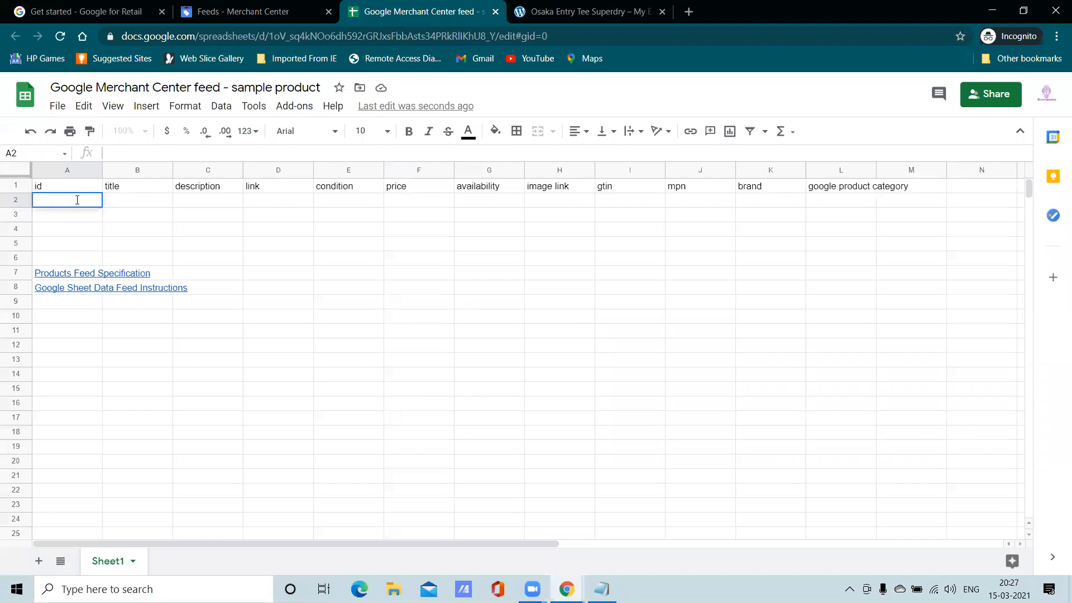
{"action": "type", "text": "23"}
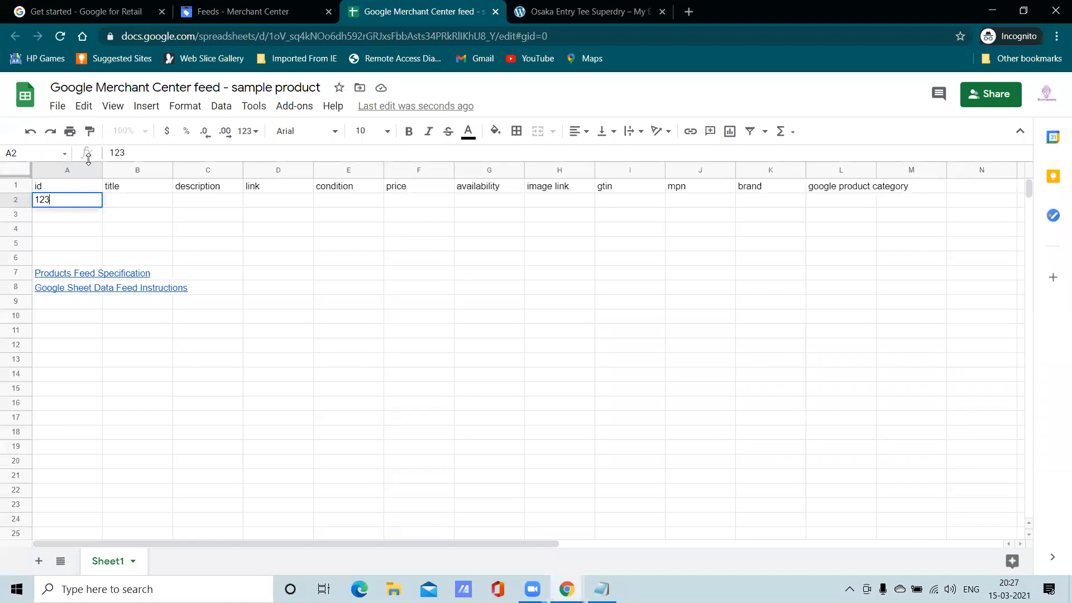
Step: Copy the product title "Osaka Entry Tee Superdry" from the store page into the title cell B2 of the feed spreadsheet
{"action": "left_click", "coordinate": [153, 204]}
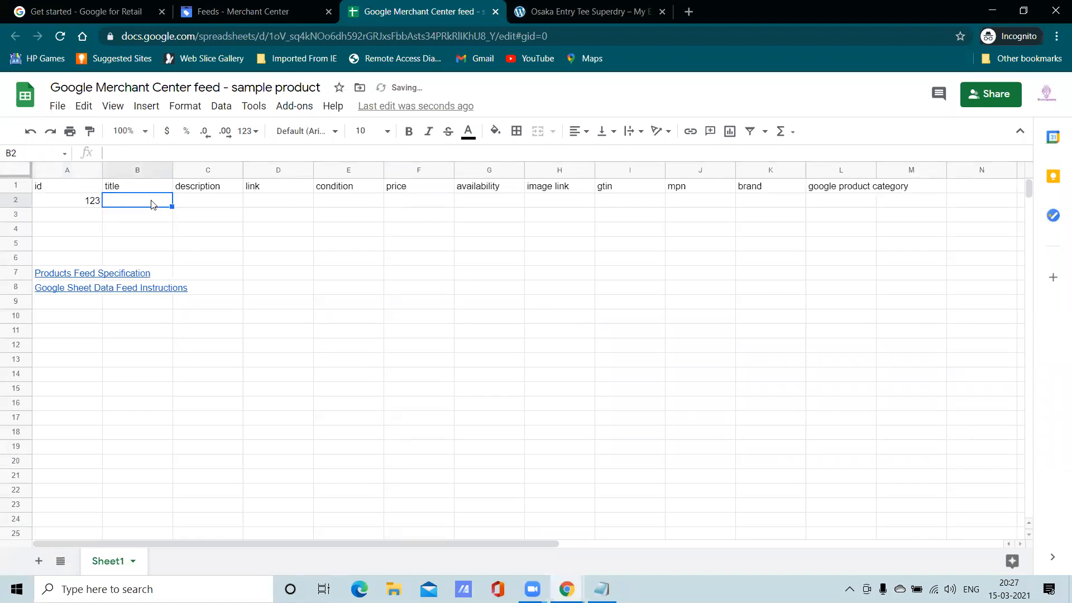
{"action": "left_click", "coordinate": [580, 12]}
{"action": "left_click_drag", "start_coordinate": [648, 226], "coordinate": [545, 196]}
{"action": "right_click", "coordinate": [556, 197]}
{"action": "left_click", "coordinate": [575, 208]}
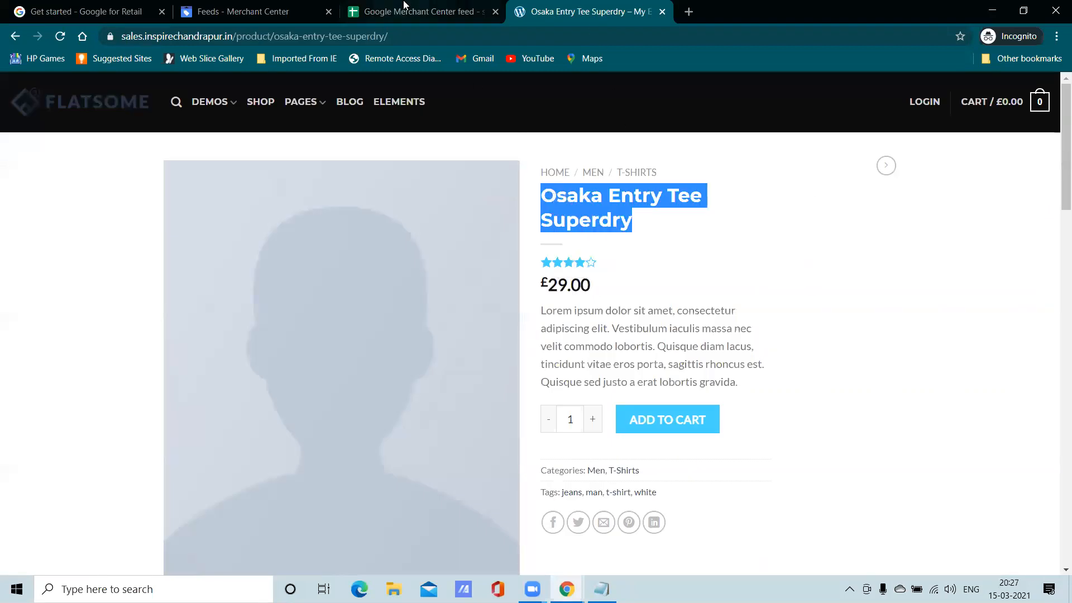
{"action": "left_click", "coordinate": [420, 12]}
{"action": "double_click", "coordinate": [136, 201]}
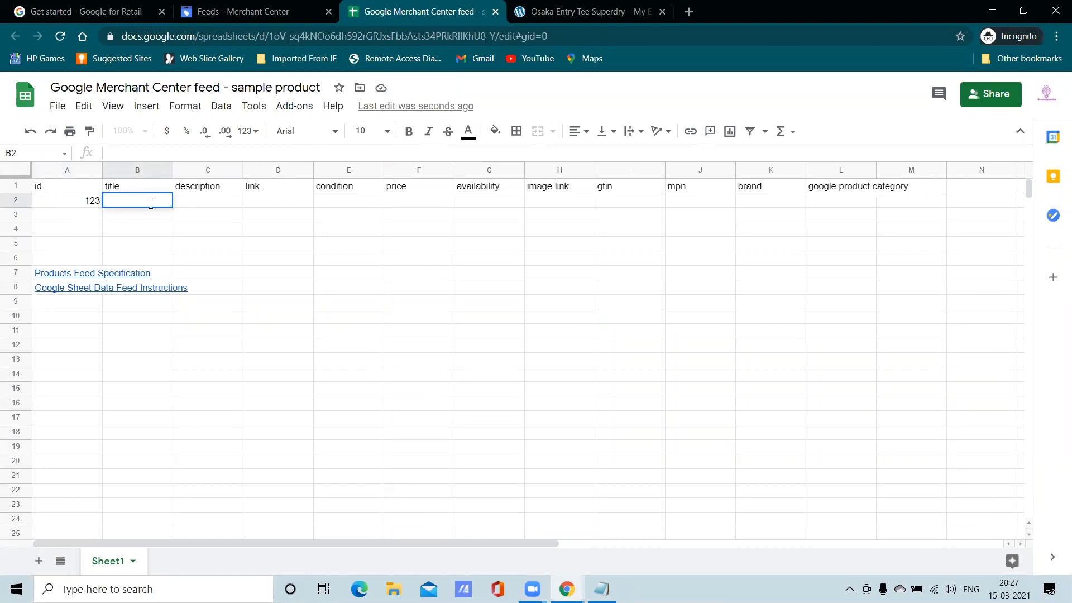
{"action": "key", "text": "ctrl+v"}
{"action": "left_click", "coordinate": [540, 6]}
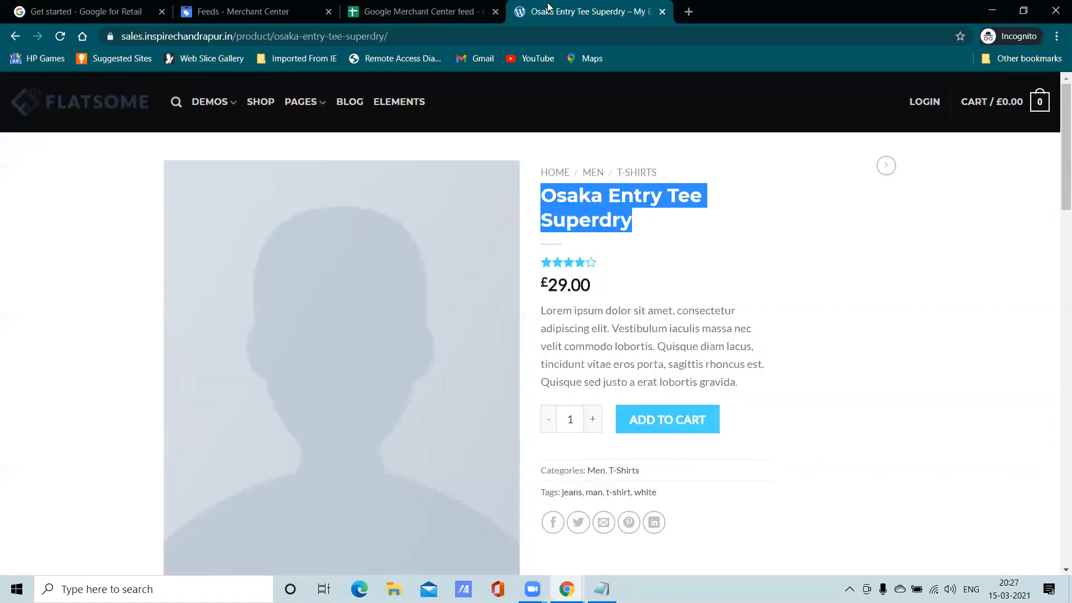
{"action": "left_click", "coordinate": [359, 6]}
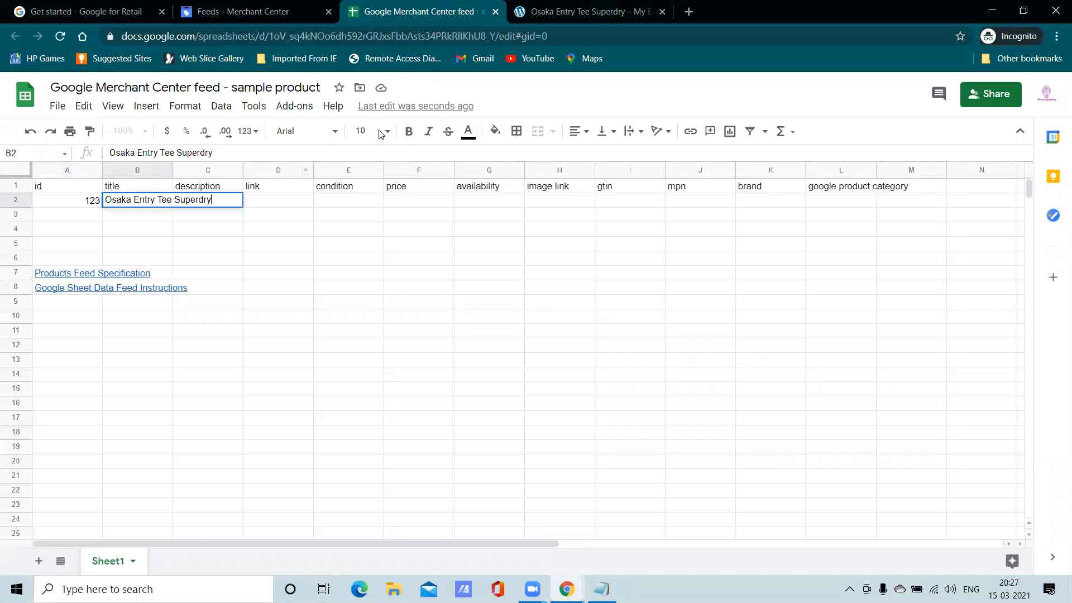
Step: Copy the product's Lorem ipsum description from the store page into the description cell C2 of the feed spreadsheet
{"action": "left_click", "coordinate": [592, 8]}
{"action": "left_click_drag", "start_coordinate": [737, 382], "coordinate": [574, 321]}
{"action": "right_click", "coordinate": [574, 322]}
{"action": "left_click", "coordinate": [586, 334]}
{"action": "left_click", "coordinate": [368, 20]}
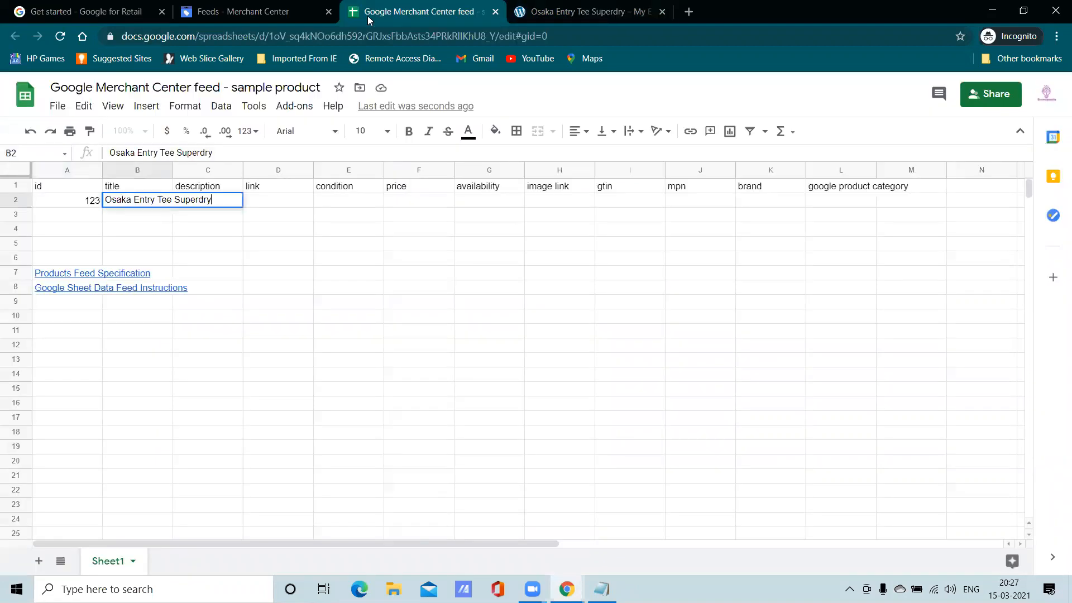
{"action": "left_click", "coordinate": [215, 188]}
{"action": "double_click", "coordinate": [234, 200]}
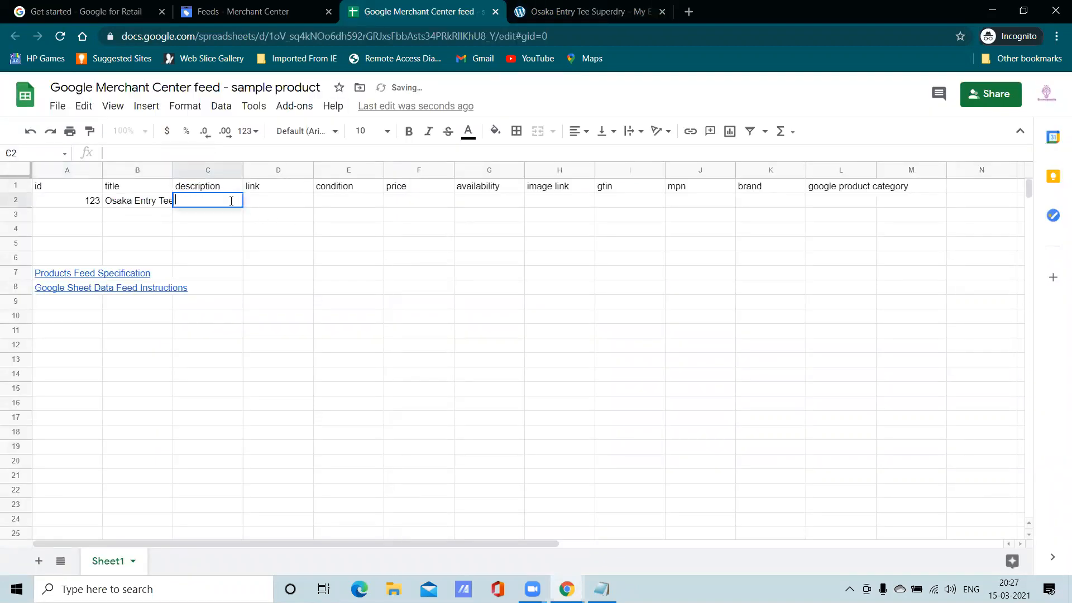
{"action": "key", "text": "ctrl+v"}
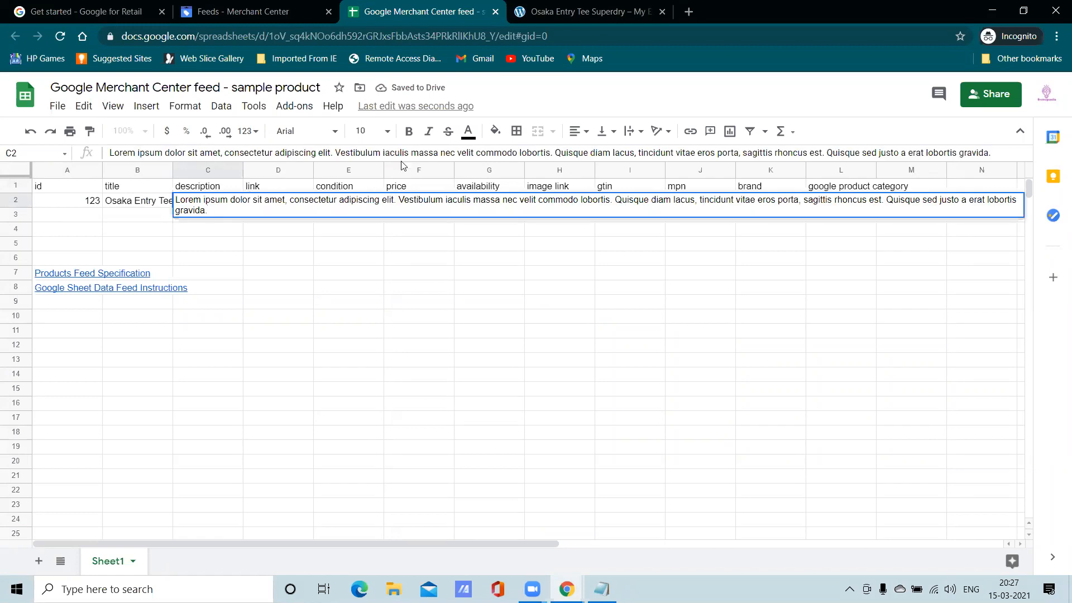
Step: Copy the Osaka Entry Tee Superdry page's web address into the link cell D2 of the feed spreadsheet
{"action": "left_click", "coordinate": [586, 11]}
{"action": "left_click", "coordinate": [407, 12]}
{"action": "left_click", "coordinate": [264, 187]}
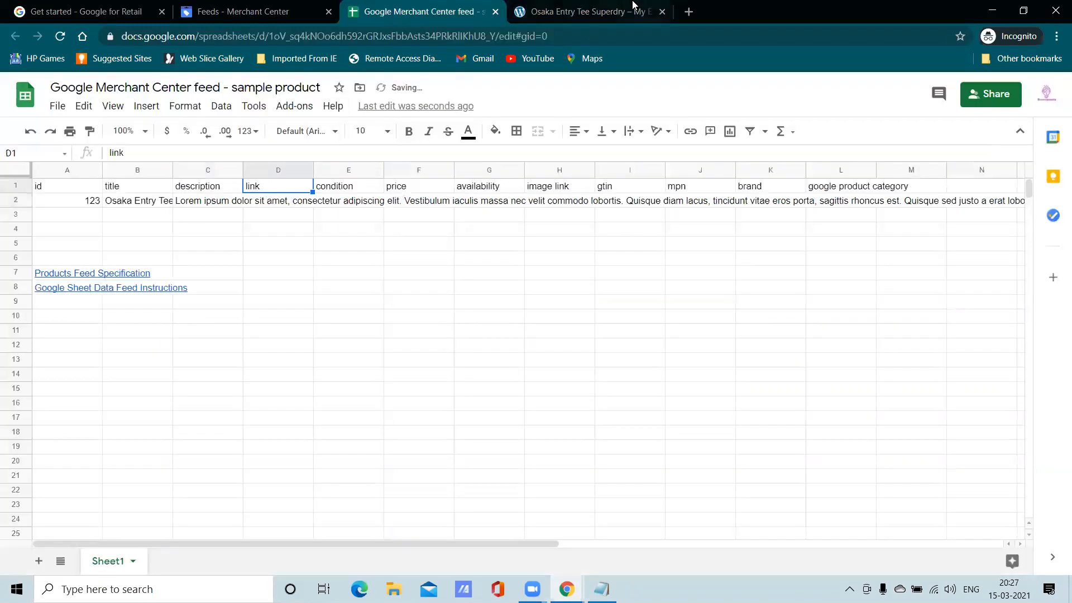
{"action": "left_click", "coordinate": [586, 11]}
{"action": "left_click", "coordinate": [397, 36]}
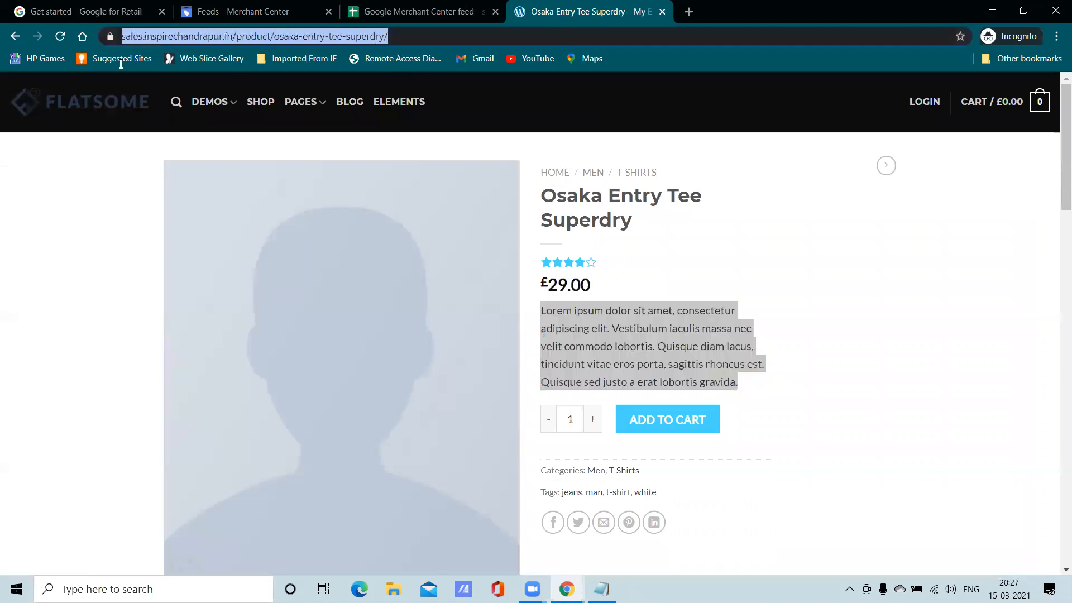
{"action": "right_click", "coordinate": [153, 36]}
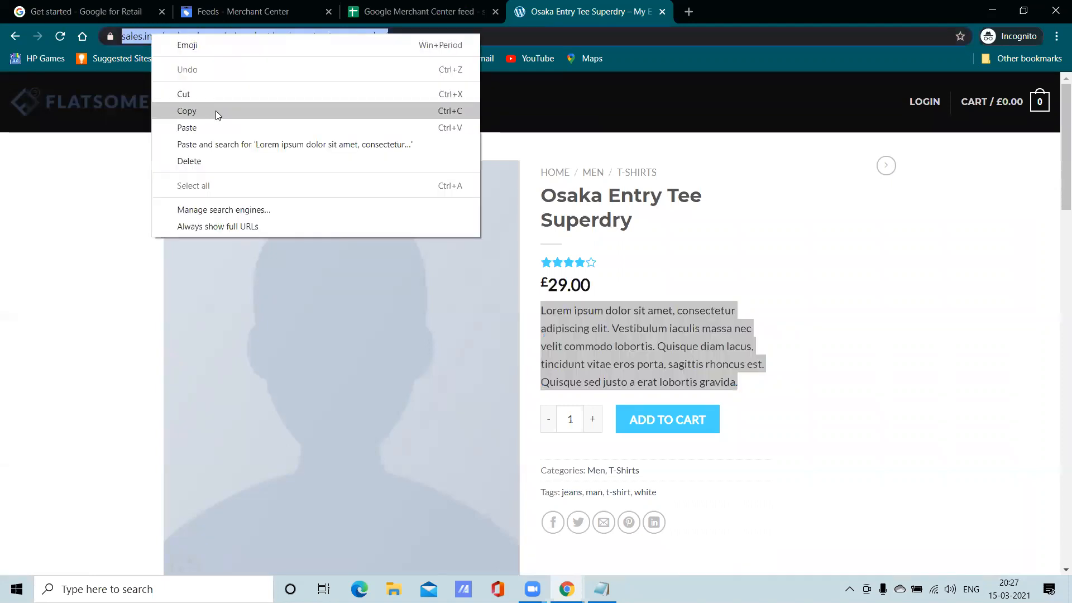
{"action": "left_click", "coordinate": [218, 112]}
{"action": "left_click", "coordinate": [407, 11]}
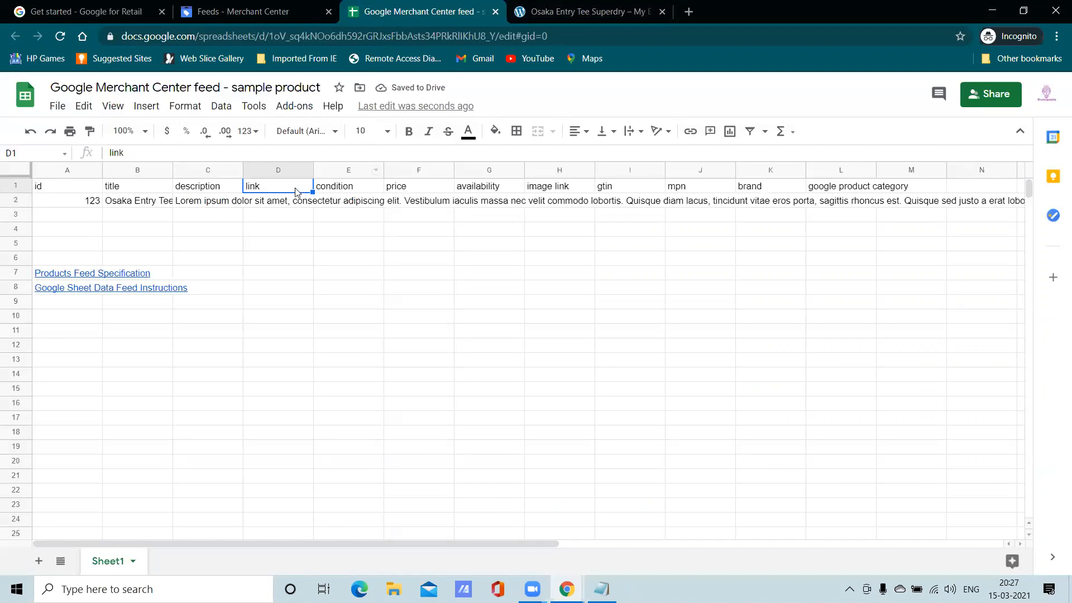
{"action": "double_click", "coordinate": [285, 201]}
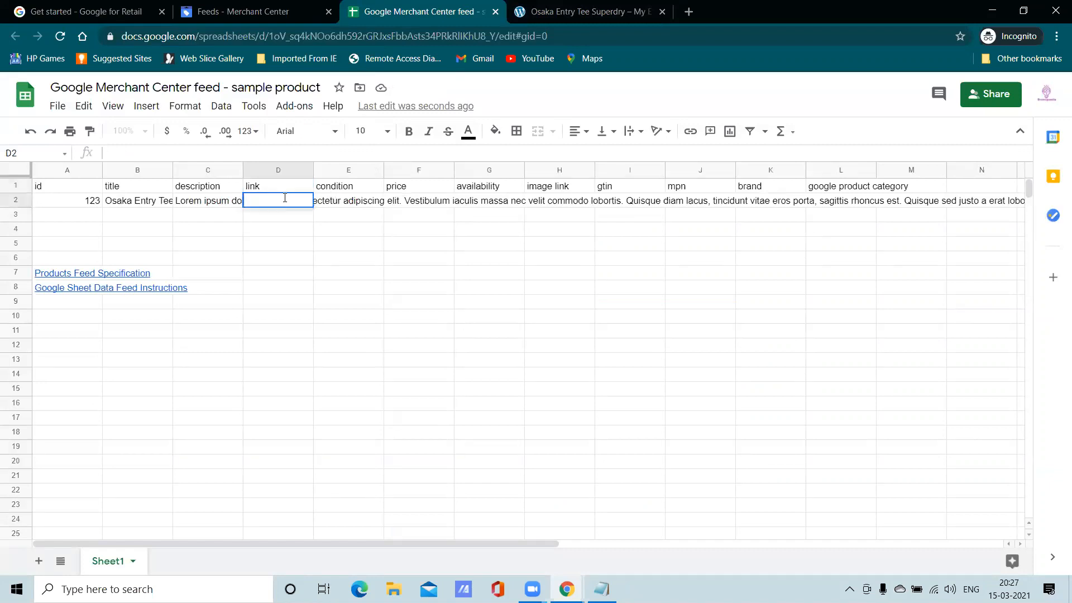
{"action": "key", "text": "ctrl+v"}
Step: Enter New as the product's condition in cell E2 of the feed spreadsheet
{"action": "left_click", "coordinate": [351, 187]}
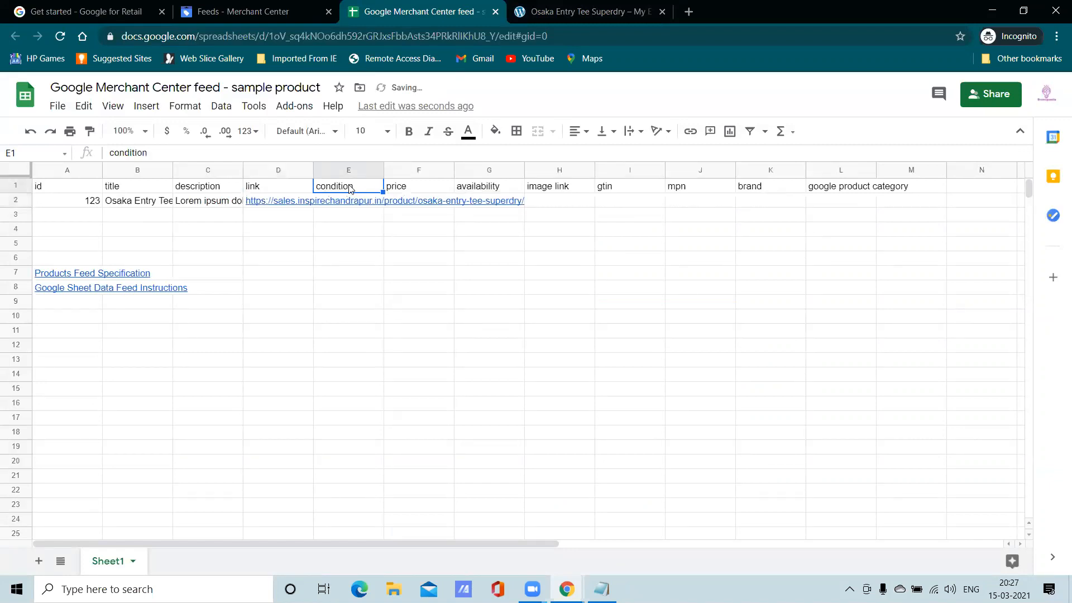
{"action": "left_click", "coordinate": [562, 11]}
{"action": "left_click", "coordinate": [419, 11]}
{"action": "left_click", "coordinate": [335, 200]}
{"action": "double_click", "coordinate": [335, 200]}
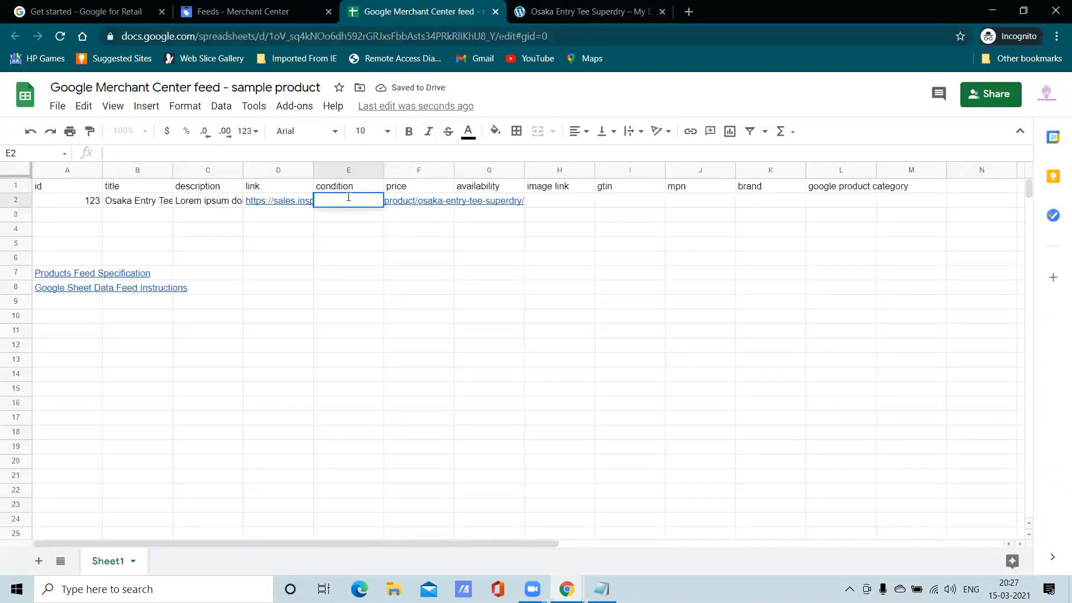
{"action": "type", "text": "new"}
Step: Copy the price 29.00 from the store page into price cell F2 and prefix it to read "Rs. 29.00"
{"action": "left_click", "coordinate": [410, 189]}
{"action": "key", "text": "ctrl+Tab"}
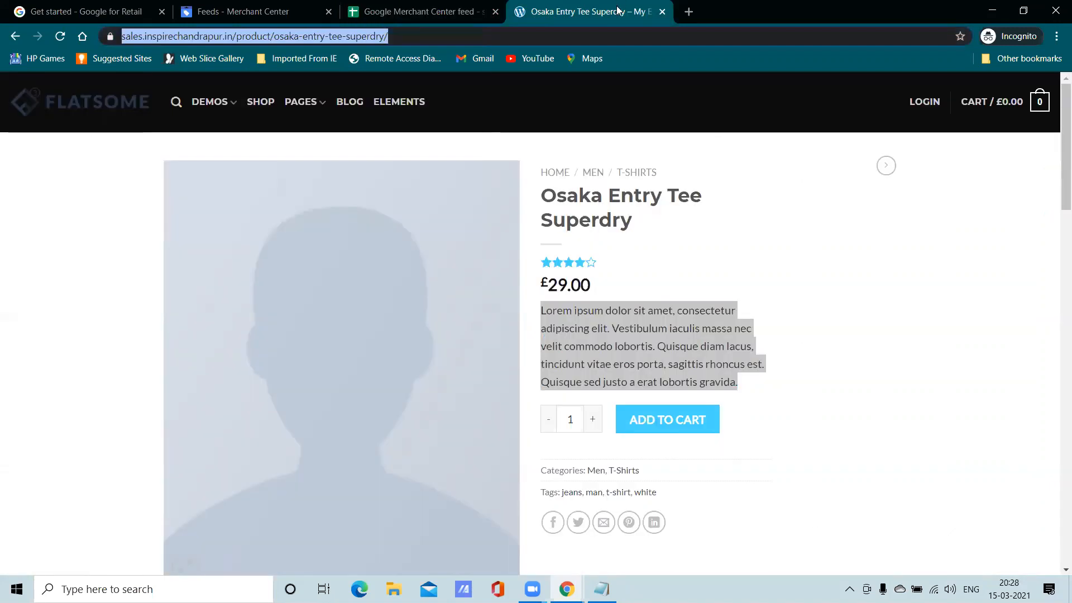
{"action": "left_click_drag", "start_coordinate": [588, 286], "coordinate": [546, 280]}
{"action": "right_click", "coordinate": [555, 282]}
{"action": "left_click", "coordinate": [573, 291]}
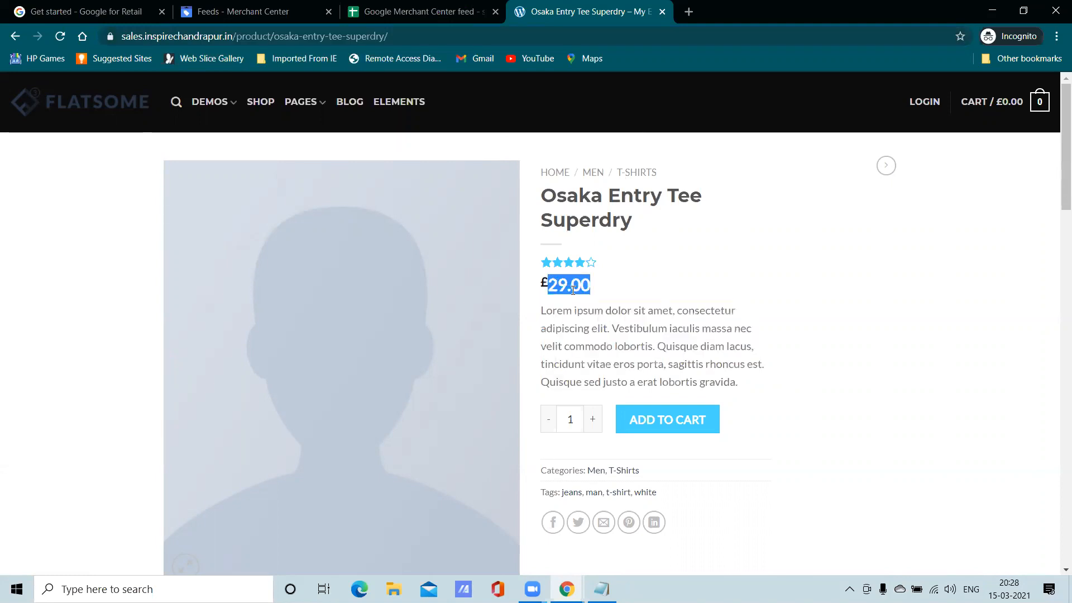
{"action": "left_click", "coordinate": [483, 5]}
{"action": "double_click", "coordinate": [395, 204]}
{"action": "key", "text": "ctrl+v"}
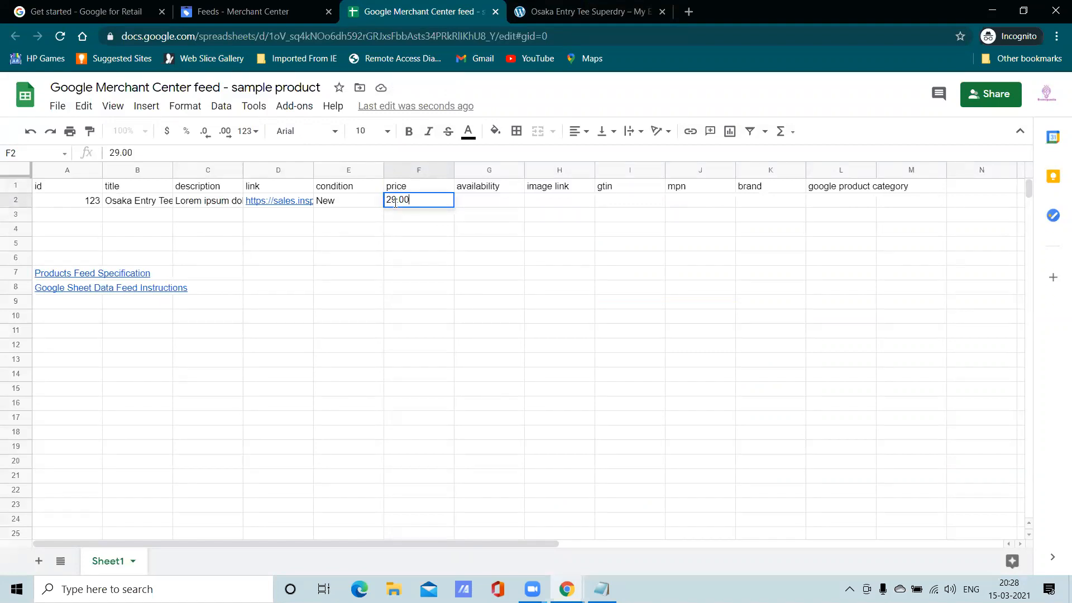
{"action": "key", "text": "Home"}
{"action": "type", "text": "Rs."}
Step: Enter "in stock" as the product's availability in cell G2
{"action": "left_click", "coordinate": [483, 192]}
{"action": "double_click", "coordinate": [486, 201]}
{"action": "type", "text": "i"}
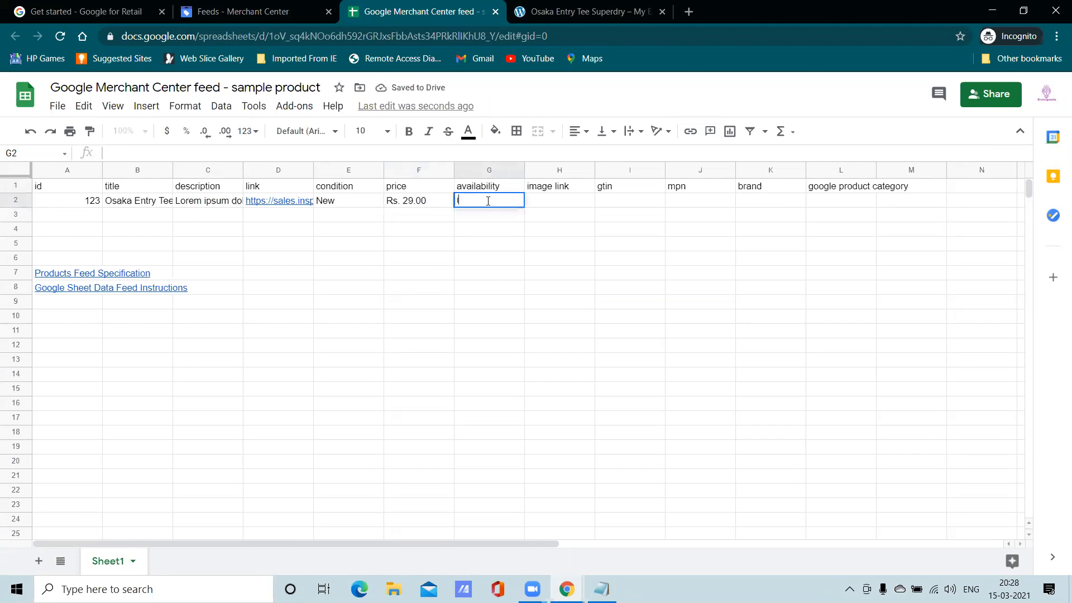
{"action": "type", "text": "n srto"}
{"action": "key", "text": "BackSpace"}
{"action": "key", "text": "BackSpace"}
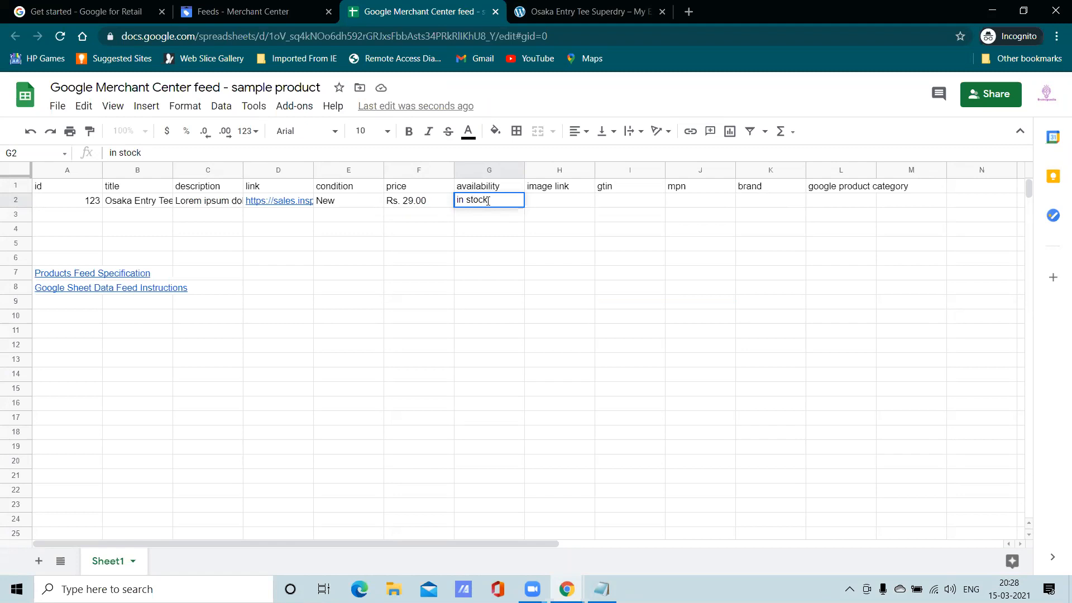
Step: Copy the main product image's address from the store page into the image link cell H2 of the feed spreadsheet
{"action": "left_click", "coordinate": [565, 5]}
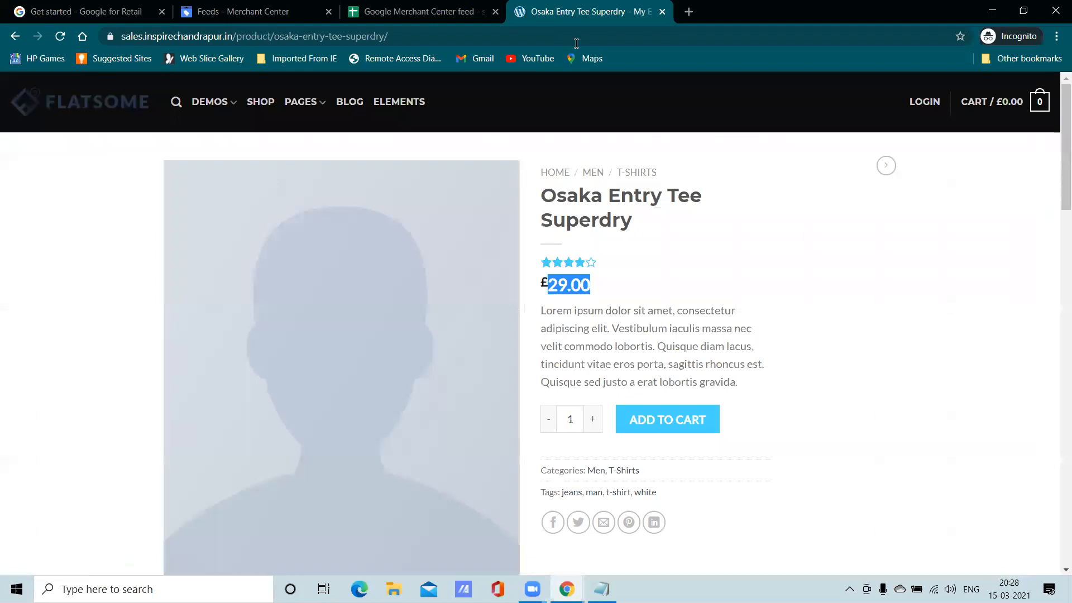
{"action": "right_click", "coordinate": [378, 321]}
{"action": "left_click", "coordinate": [430, 402]}
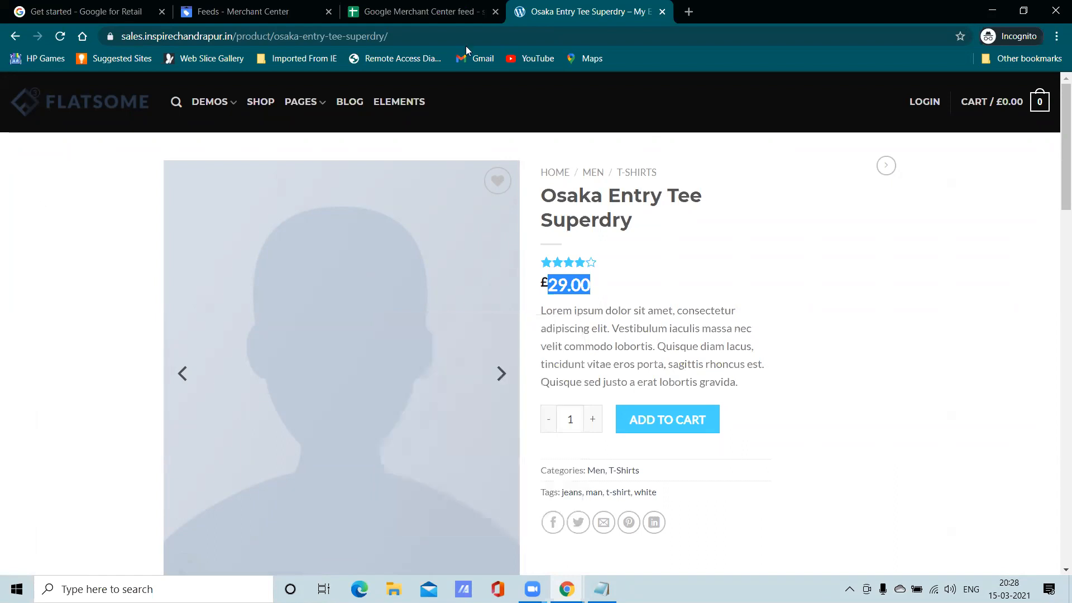
{"action": "left_click", "coordinate": [435, 14]}
{"action": "left_click", "coordinate": [541, 206]}
{"action": "double_click", "coordinate": [540, 207]}
{"action": "right_click", "coordinate": [542, 209]}
{"action": "left_click", "coordinate": [586, 314]}
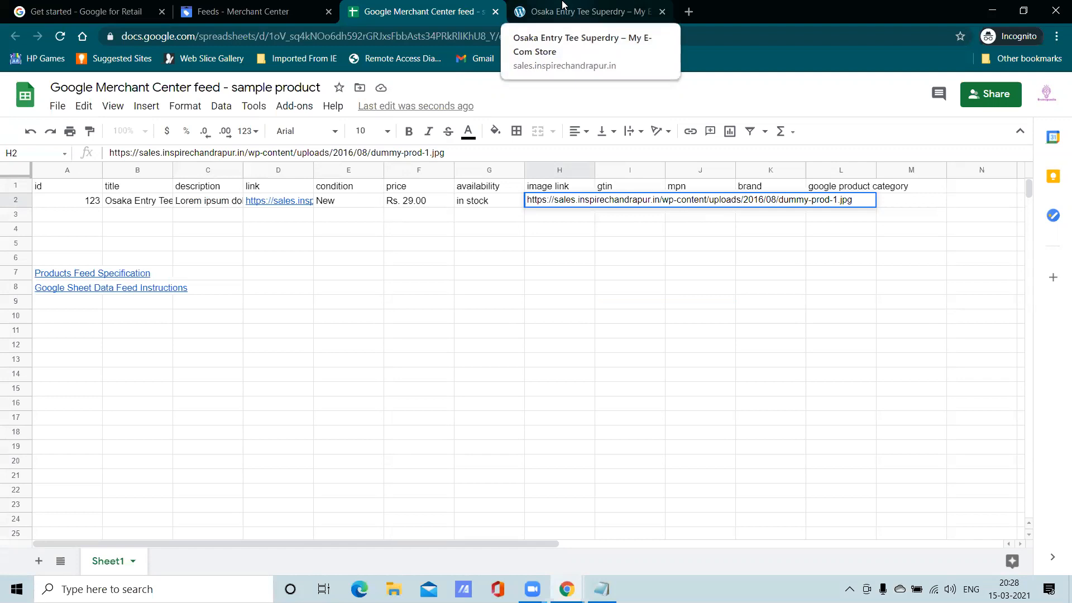
Step: Check the Osaka Entry Tee Superdry page for a GTIN that the feed's gtin column requires
{"action": "left_click", "coordinate": [630, 190]}
{"action": "double_click", "coordinate": [630, 188]}
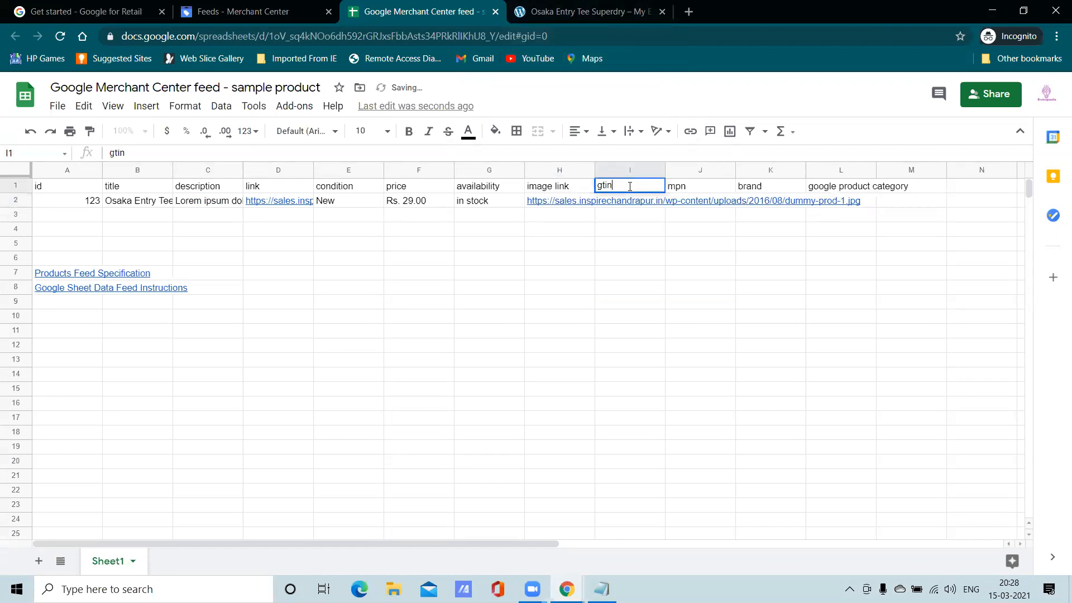
{"action": "left_click", "coordinate": [635, 200]}
{"action": "double_click", "coordinate": [635, 199]}
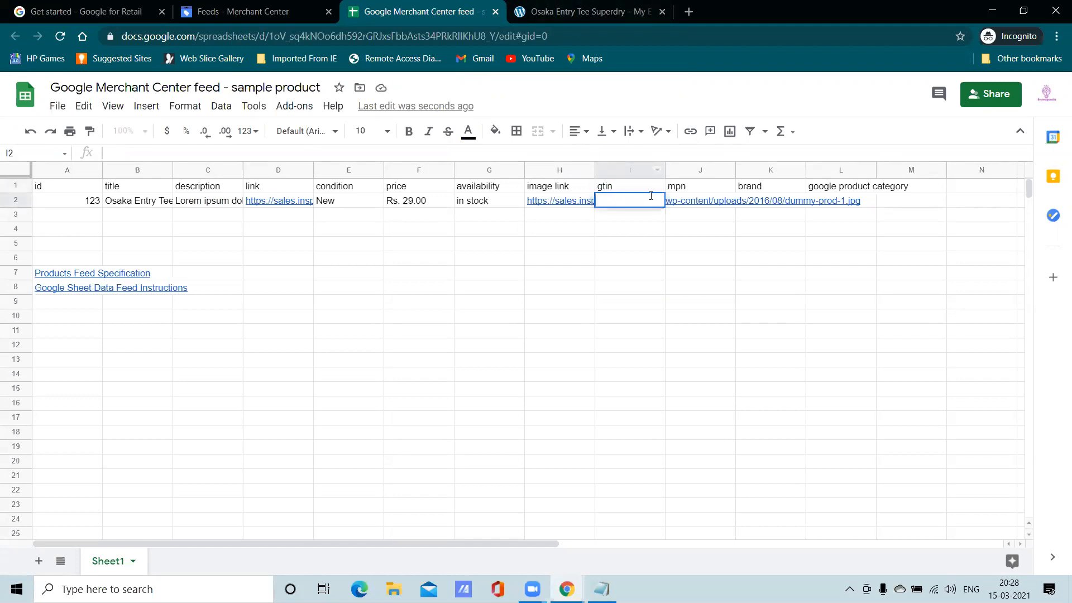
{"action": "left_click", "coordinate": [587, 11]}
{"action": "scroll", "coordinate": [648, 301], "scroll_direction": "down", "scroll_amount": 5}
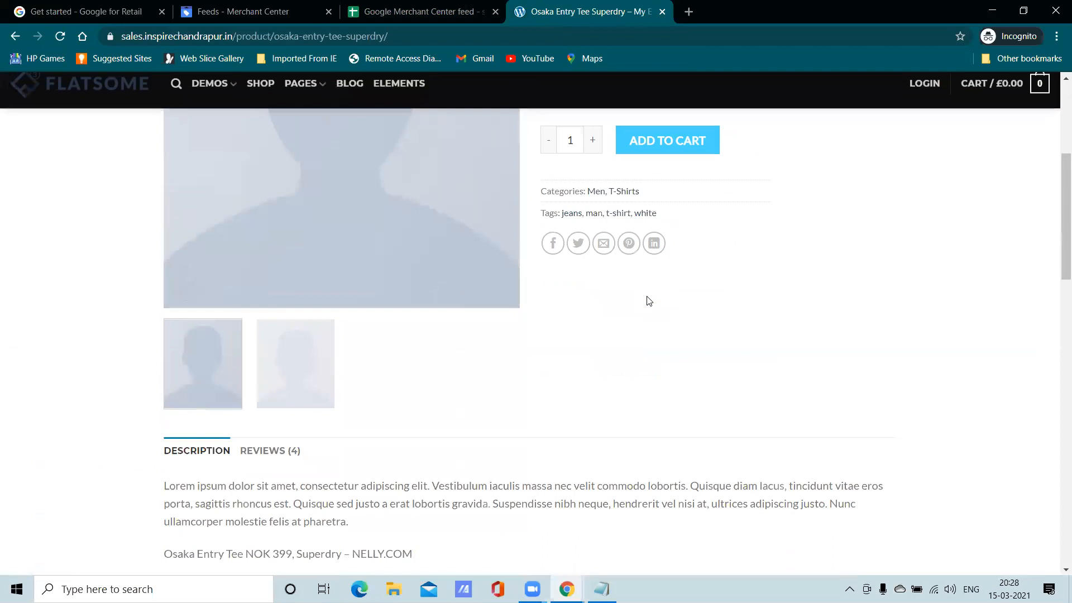
{"action": "scroll", "coordinate": [646, 297], "scroll_direction": "up", "scroll_amount": 5}
{"action": "left_click", "coordinate": [400, 11]}
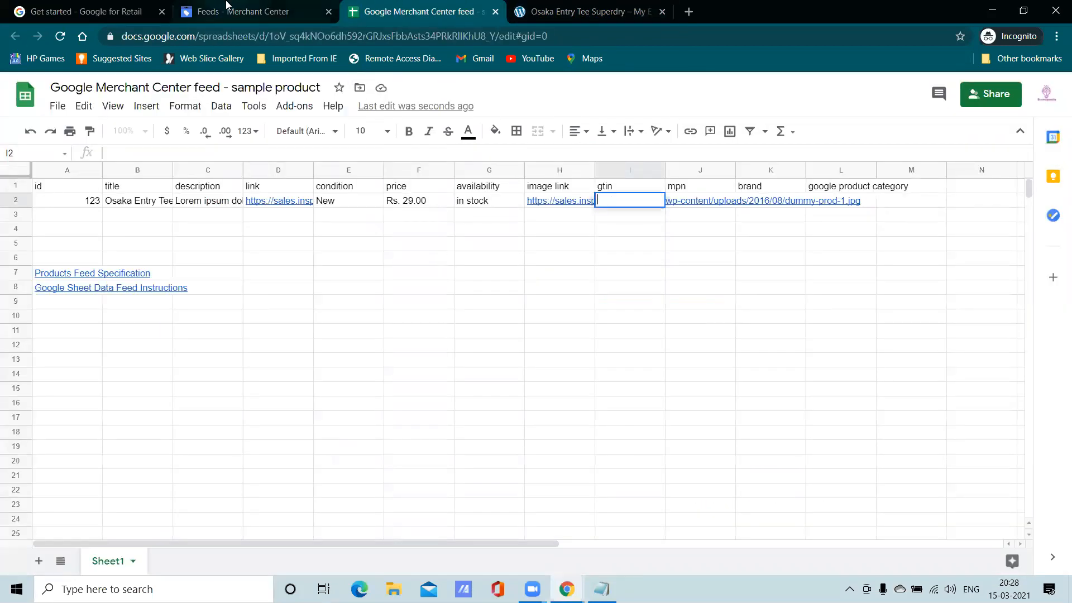
Step: Clear the gtin column header from cell I1 of the feed spreadsheet
{"action": "double_click", "coordinate": [621, 187]}
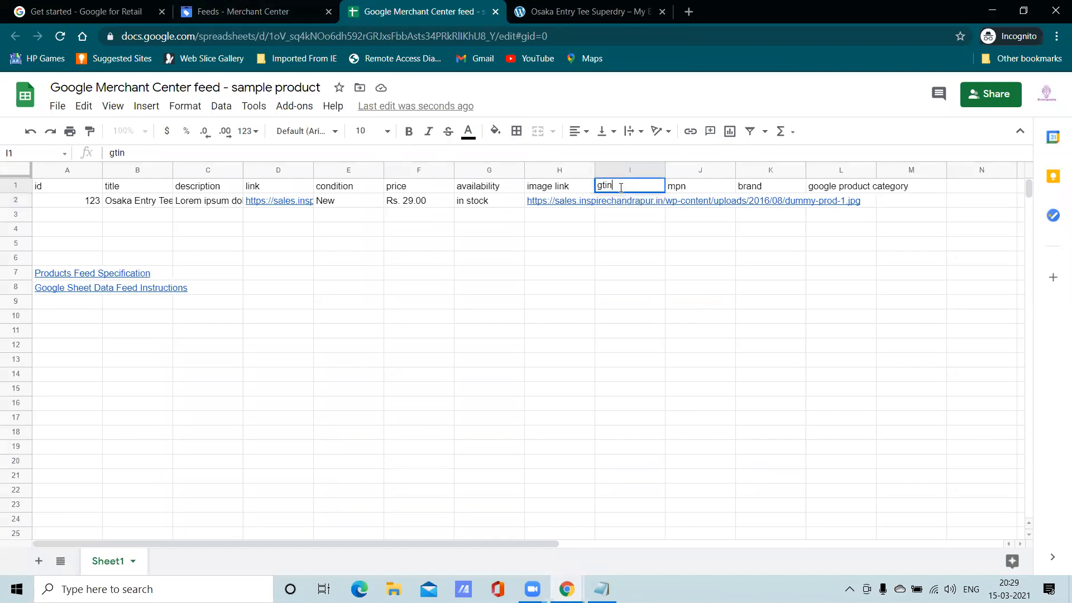
{"action": "left_click", "coordinate": [645, 229]}
{"action": "left_click", "coordinate": [625, 191]}
{"action": "key", "text": "Delete"}
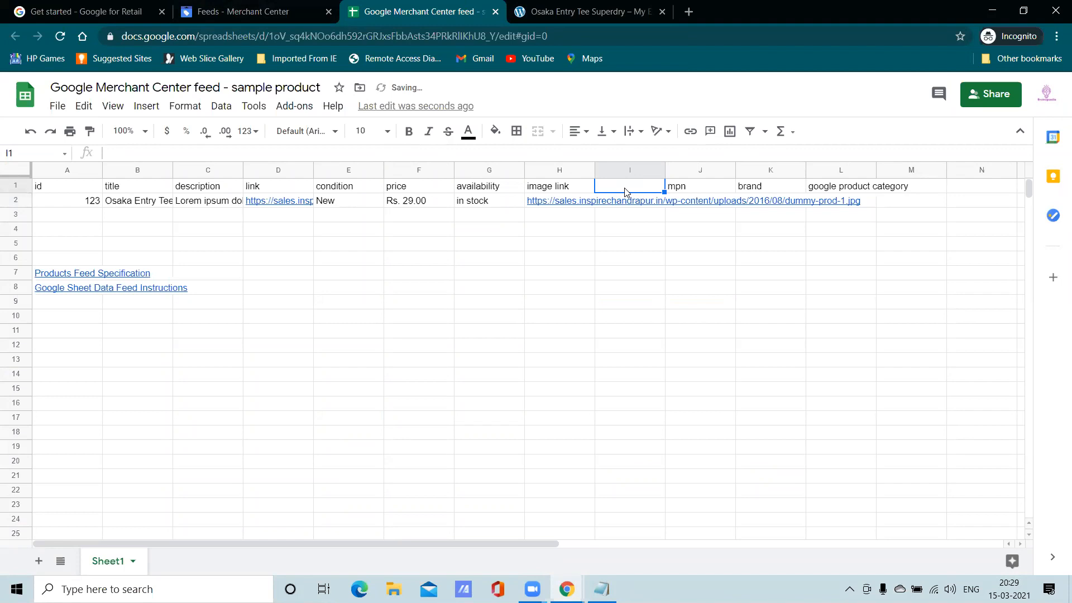
Step: Look through the whole Osaka Entry Tee Superdry page for a manufacturer part number for the mpn column
{"action": "left_click", "coordinate": [692, 190]}
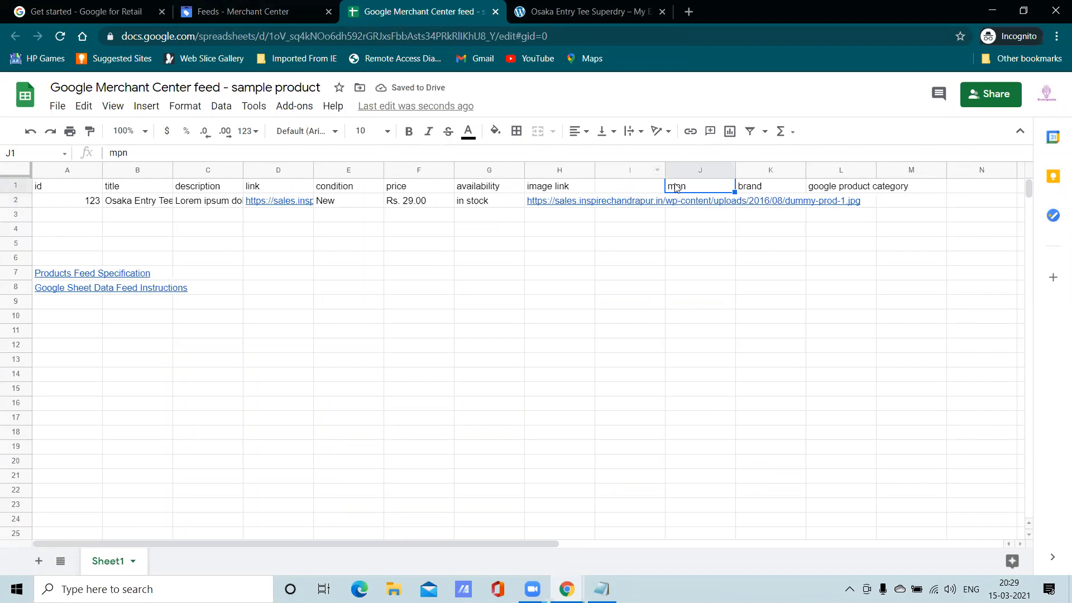
{"action": "left_click", "coordinate": [575, 12]}
{"action": "scroll", "coordinate": [629, 305], "scroll_direction": "down", "scroll_amount": 4}
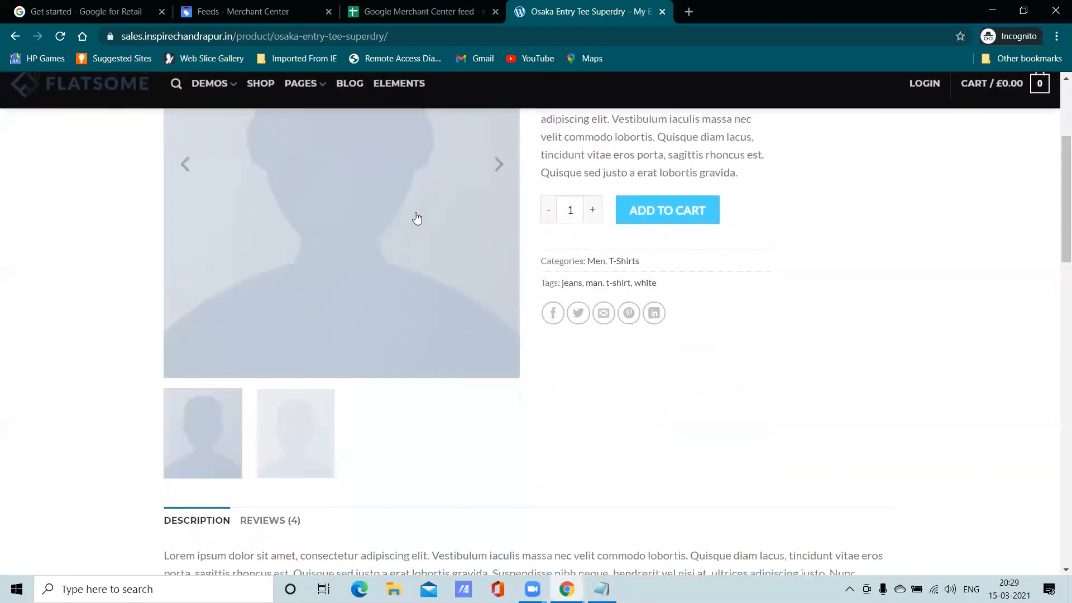
{"action": "scroll", "coordinate": [450, 402], "scroll_direction": "down", "scroll_amount": 5}
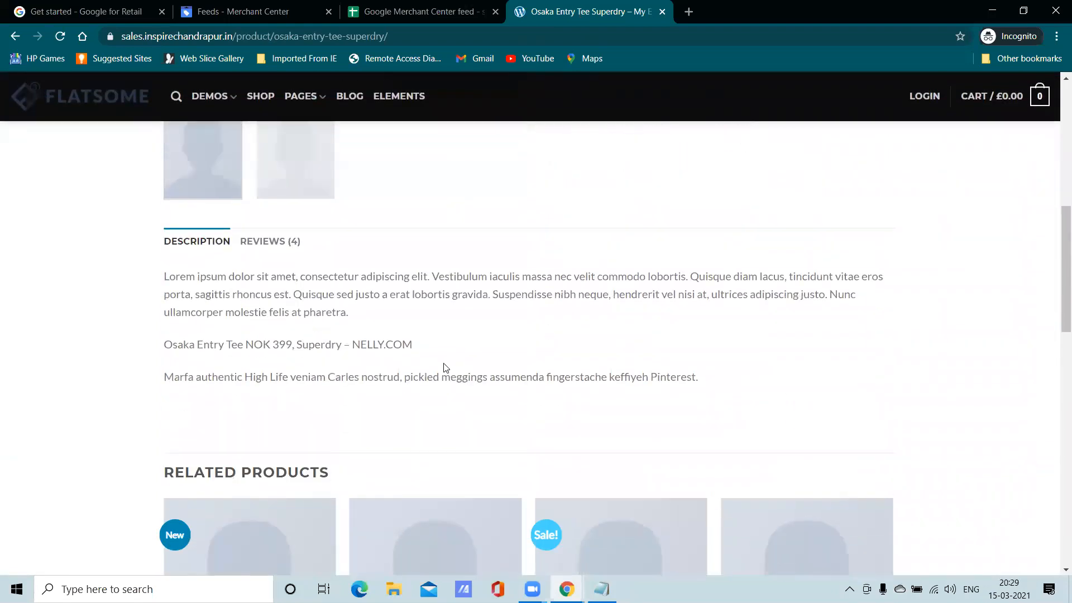
{"action": "scroll", "coordinate": [446, 367], "scroll_direction": "down", "scroll_amount": 8}
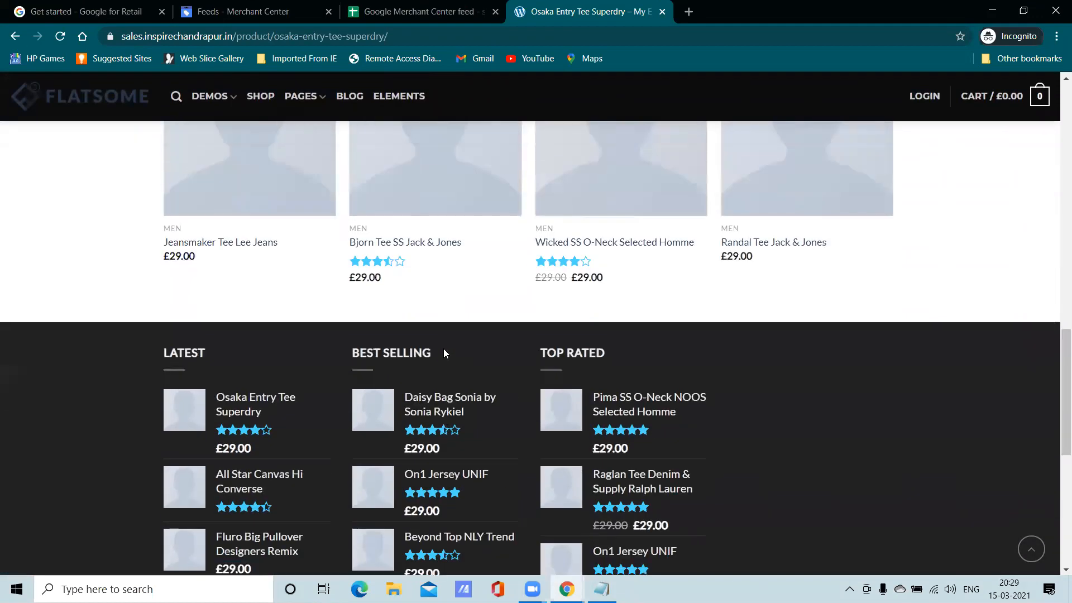
{"action": "scroll", "coordinate": [443, 349], "scroll_direction": "up", "scroll_amount": 15}
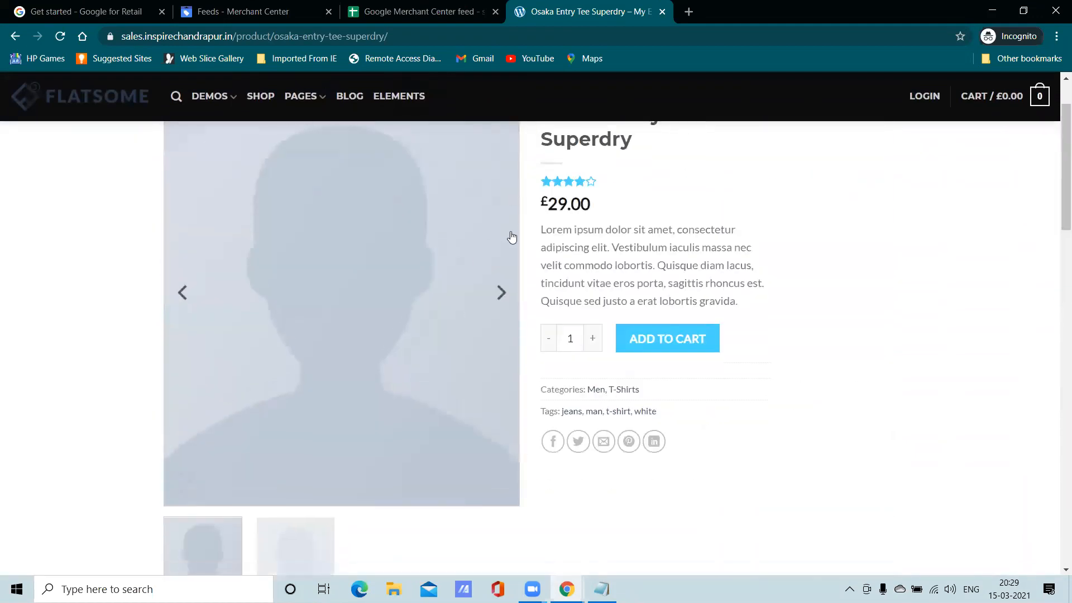
{"action": "scroll", "coordinate": [512, 237], "scroll_direction": "down", "scroll_amount": 6}
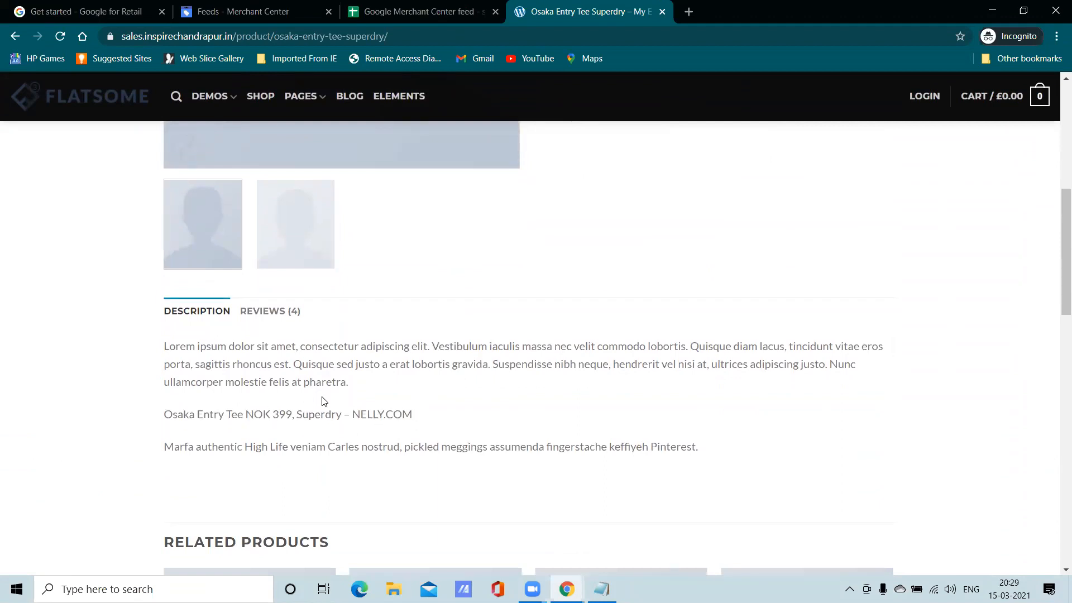
{"action": "scroll", "coordinate": [476, 349], "scroll_direction": "up", "scroll_amount": 6}
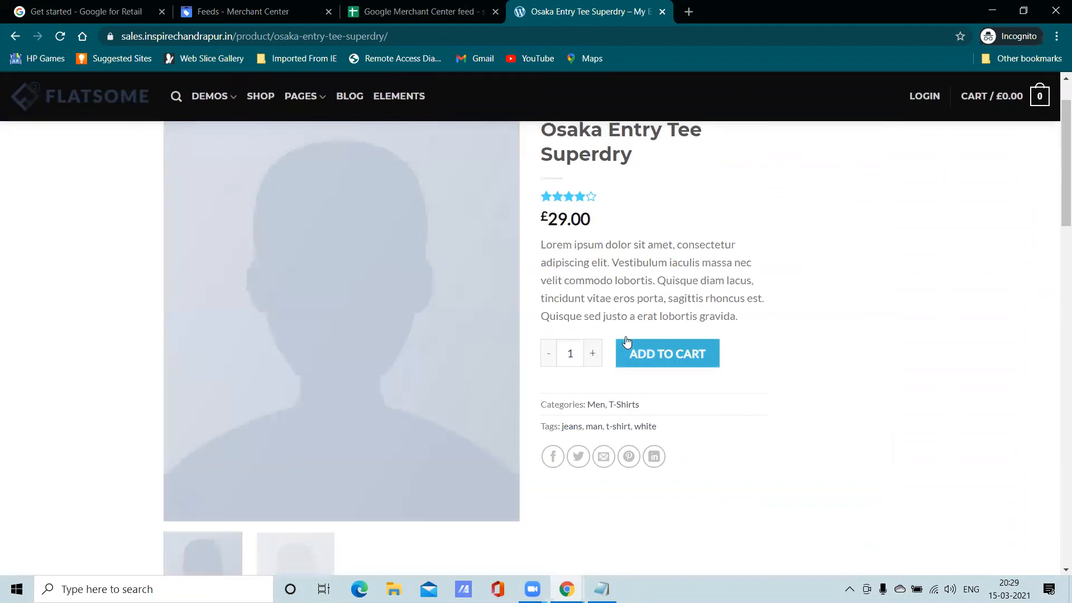
{"action": "scroll", "coordinate": [627, 335], "scroll_direction": "up", "scroll_amount": 1}
Step: Enter "Xyz 123" as the product's mpn in cell J2 of the feed spreadsheet
{"action": "left_click", "coordinate": [453, 5]}
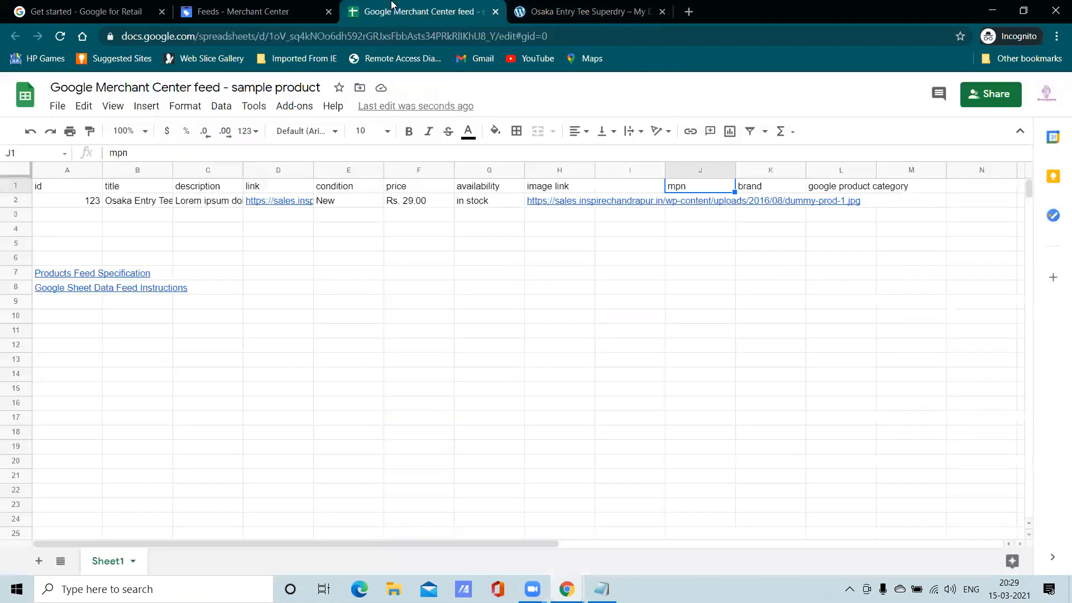
{"action": "double_click", "coordinate": [709, 202]}
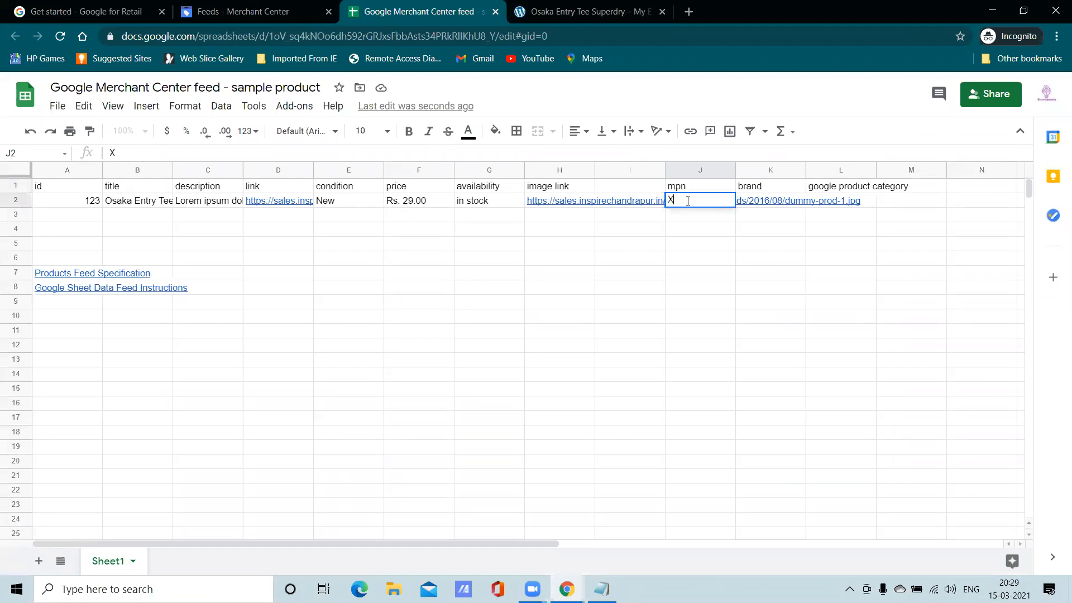
{"action": "type", "text": "Xyz 123"}
Step: Copy the brand "Osaka" from the Osaka Entry Tee Superdry product title into cell K2 of the feed spreadsheet
{"action": "double_click", "coordinate": [751, 187]}
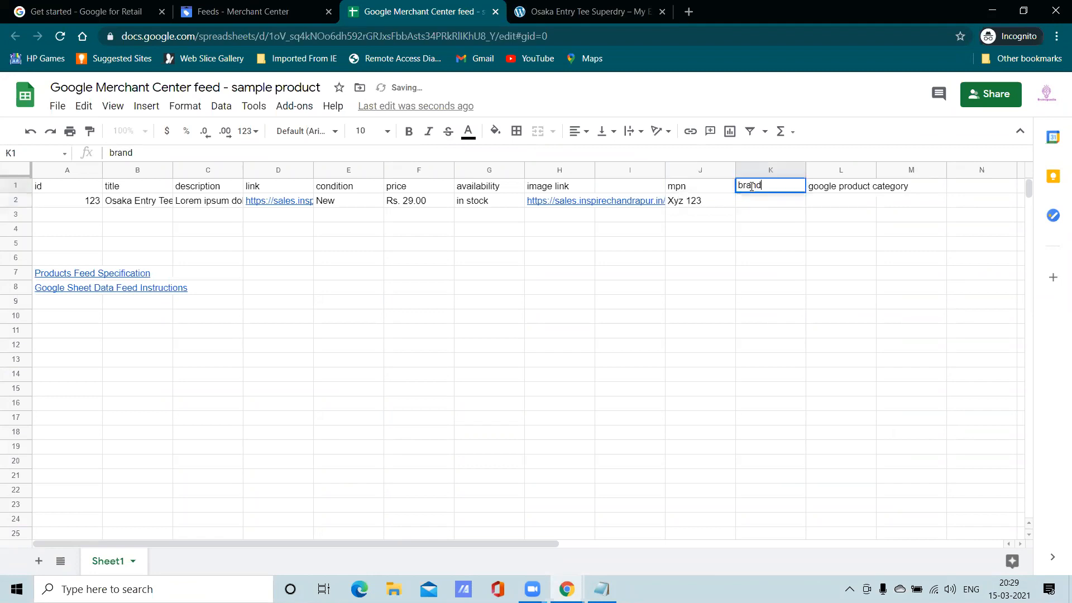
{"action": "left_click", "coordinate": [588, 13]}
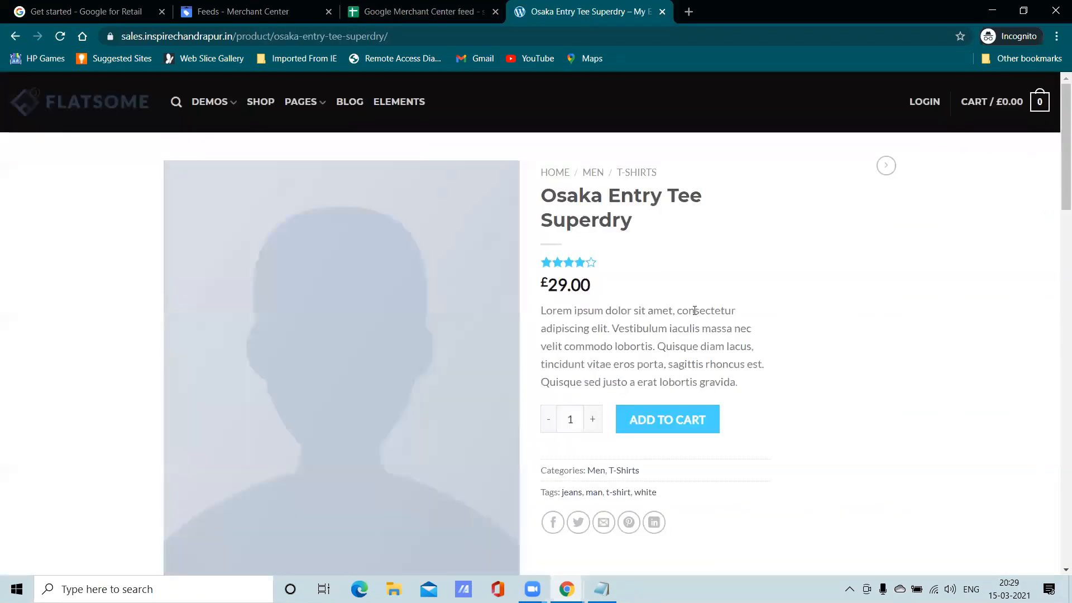
{"action": "left_click_drag", "start_coordinate": [541, 197], "coordinate": [603, 196]}
{"action": "right_click", "coordinate": [588, 198]}
{"action": "left_click", "coordinate": [615, 210]}
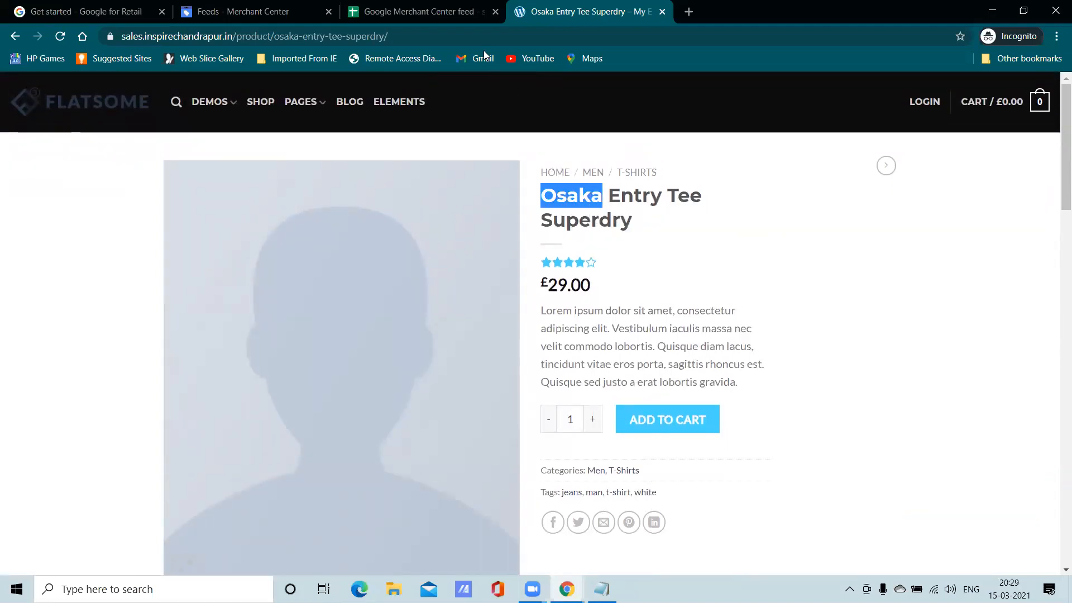
{"action": "left_click", "coordinate": [441, 12]}
{"action": "left_click", "coordinate": [741, 202]}
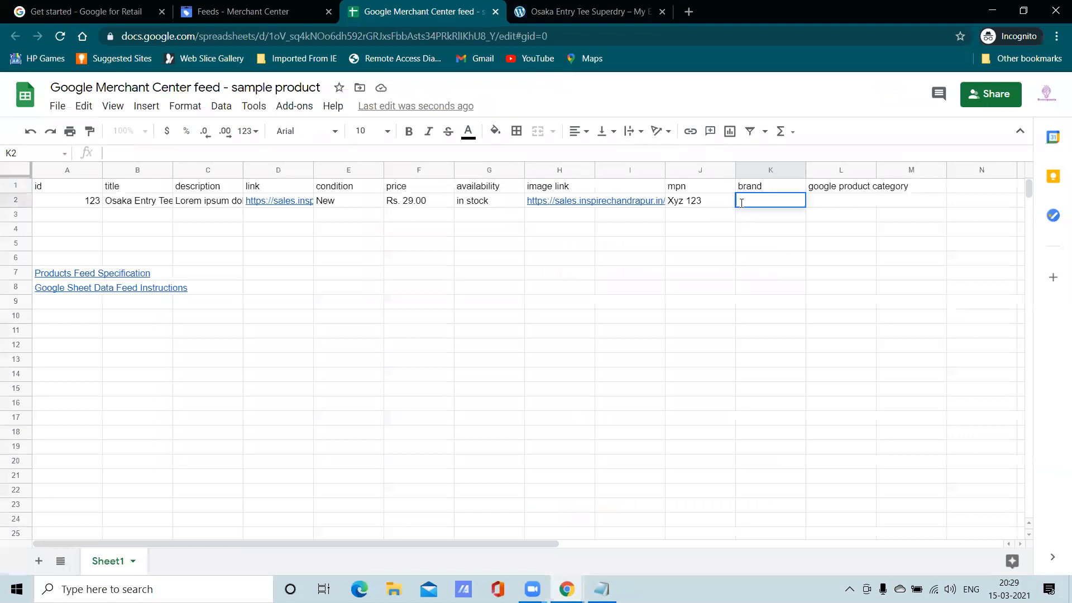
{"action": "right_click", "coordinate": [741, 203]}
{"action": "left_click", "coordinate": [780, 271]}
Step: Search Google in a new tab for "google product category" to find values for that feed column
{"action": "left_click", "coordinate": [849, 188]}
{"action": "left_click", "coordinate": [888, 191]}
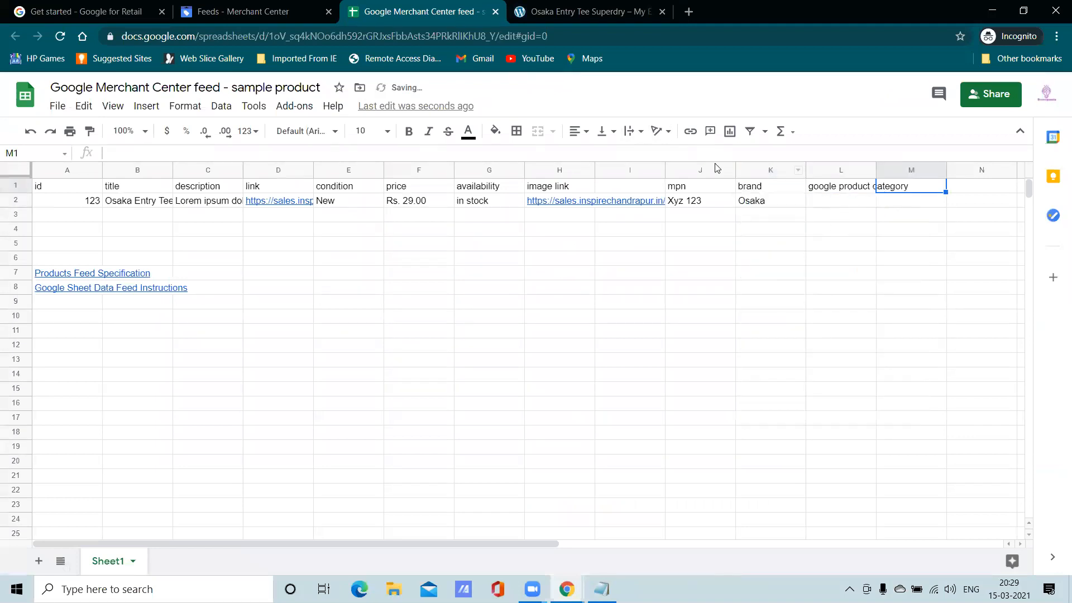
{"action": "left_click", "coordinate": [564, 12]}
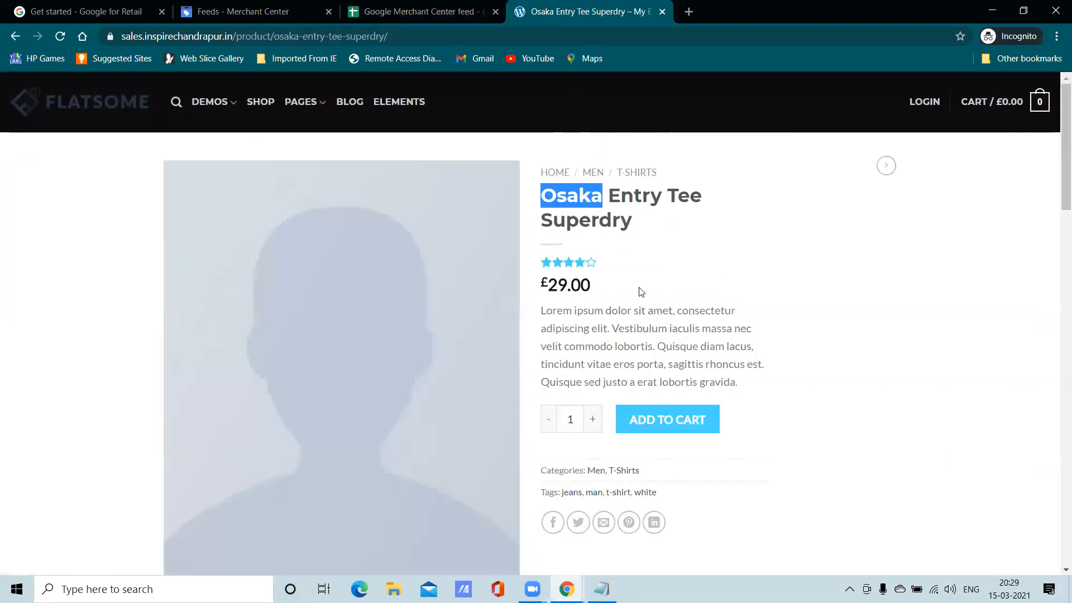
{"action": "left_click", "coordinate": [689, 12]}
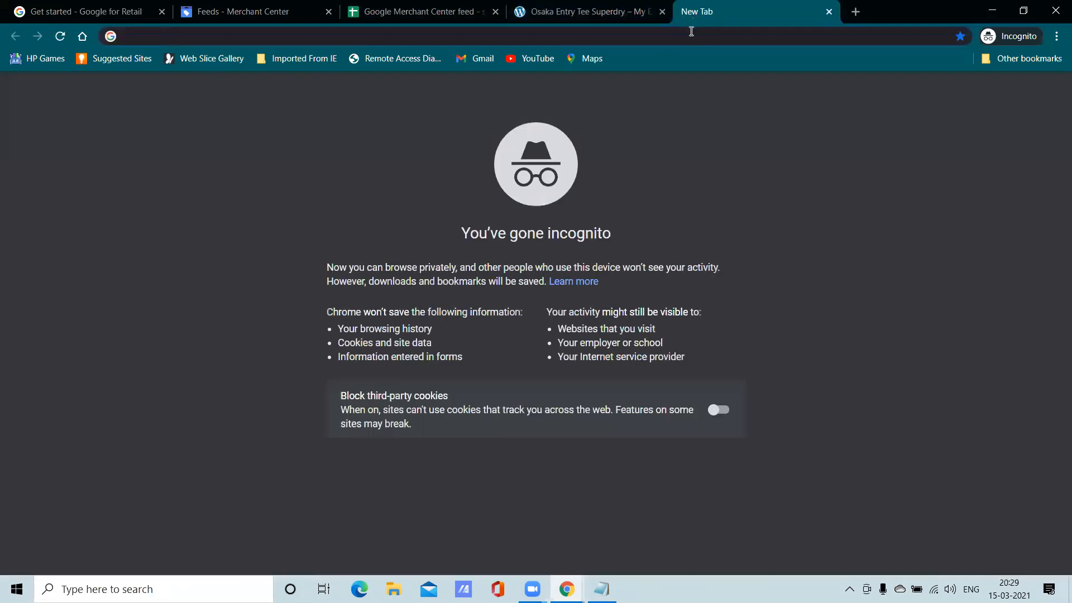
{"action": "type", "text": "goog"}
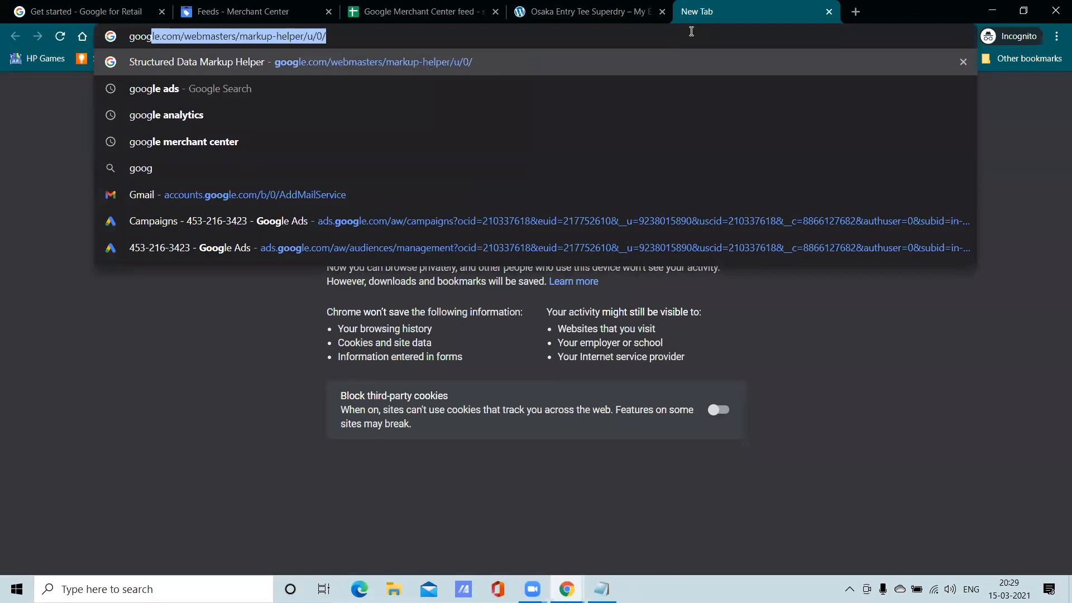
{"action": "key", "text": "BackSpace"}
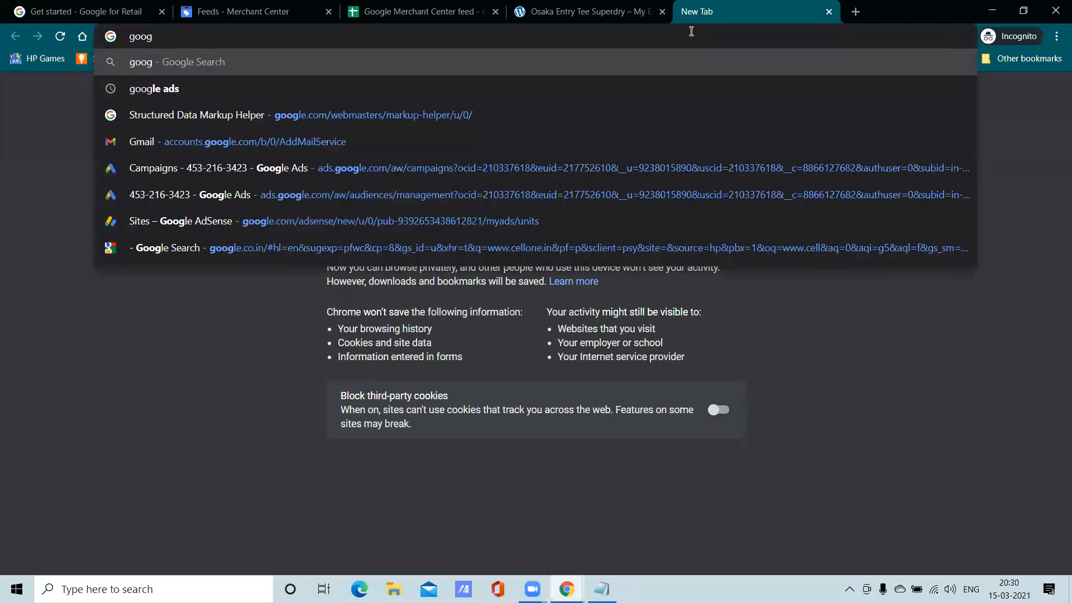
{"action": "type", "text": "l"}
{"action": "key", "text": "BackSpace"}
{"action": "type", "text": "le product ca"}
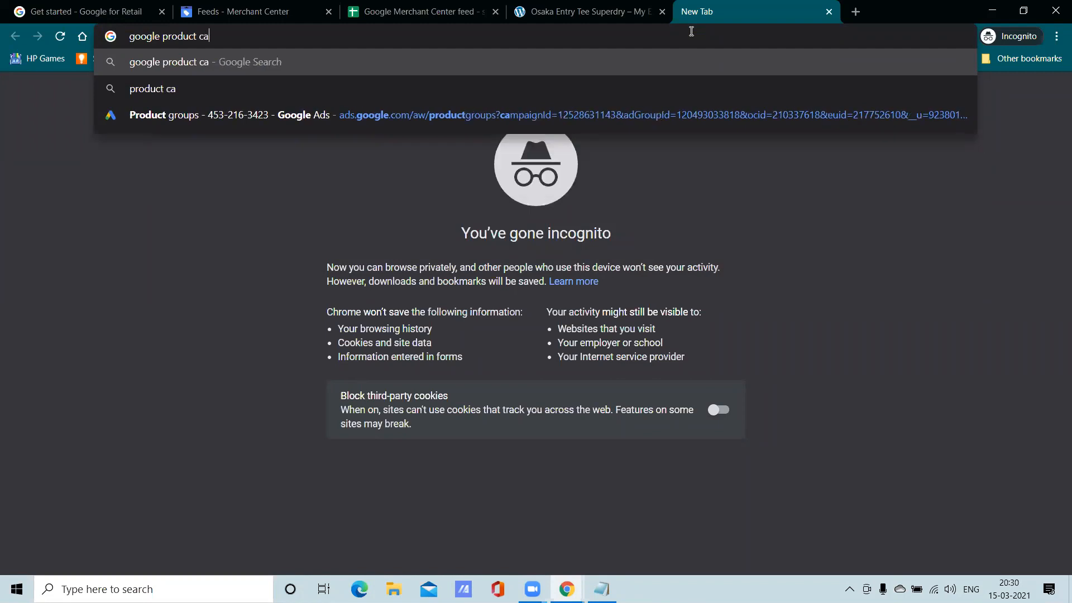
{"action": "type", "text": "tegory"}
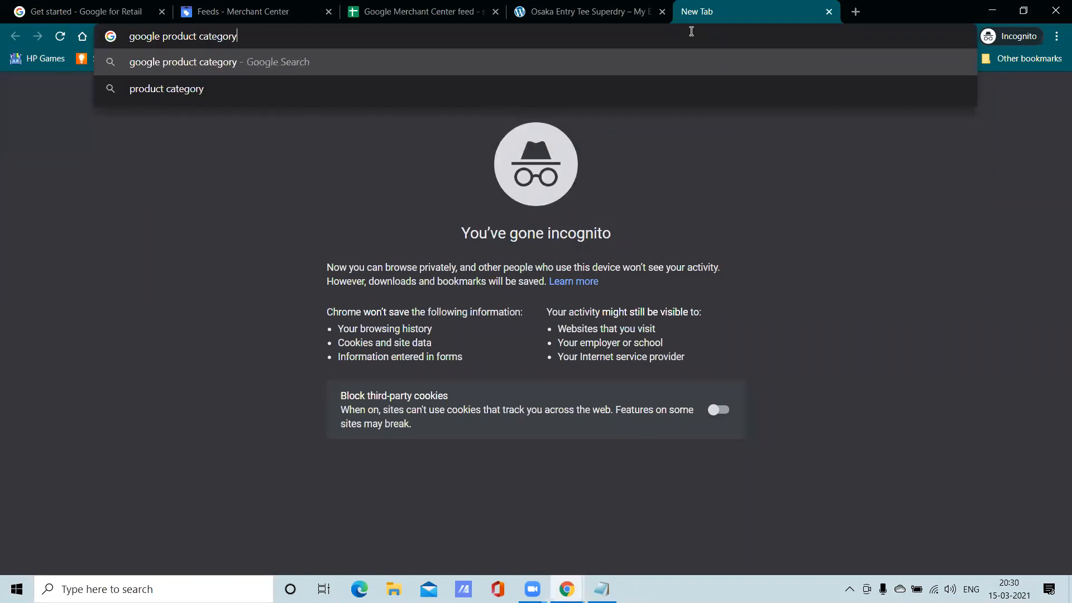
{"action": "key", "text": "Return"}
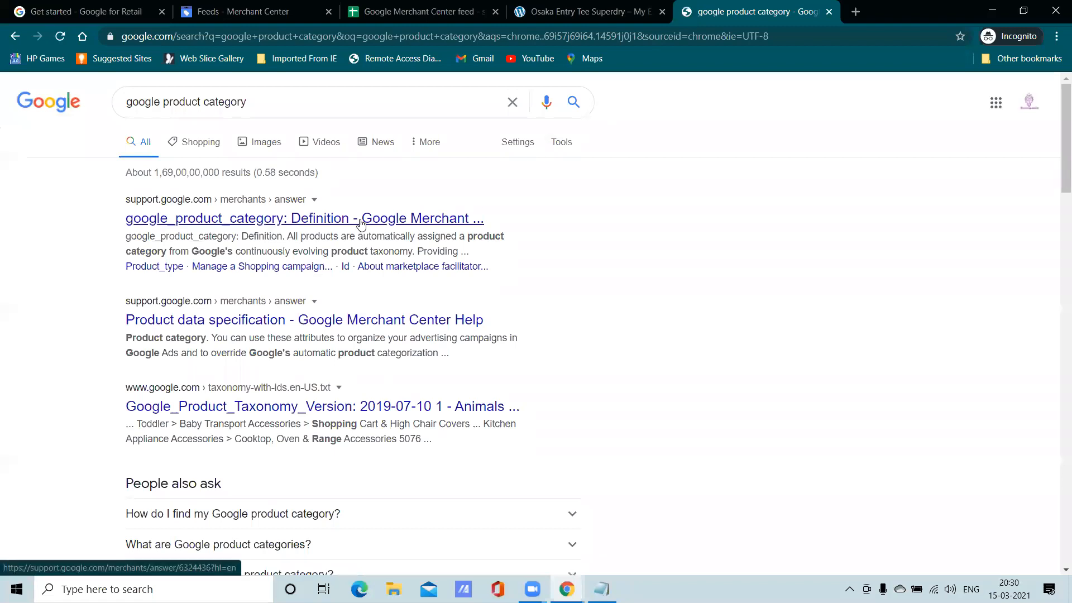
Step: Open the google_product_category definition help article in a new tab and read its guidelines, including the Shopping ads campaigns section
{"action": "right_click", "coordinate": [360, 222]}
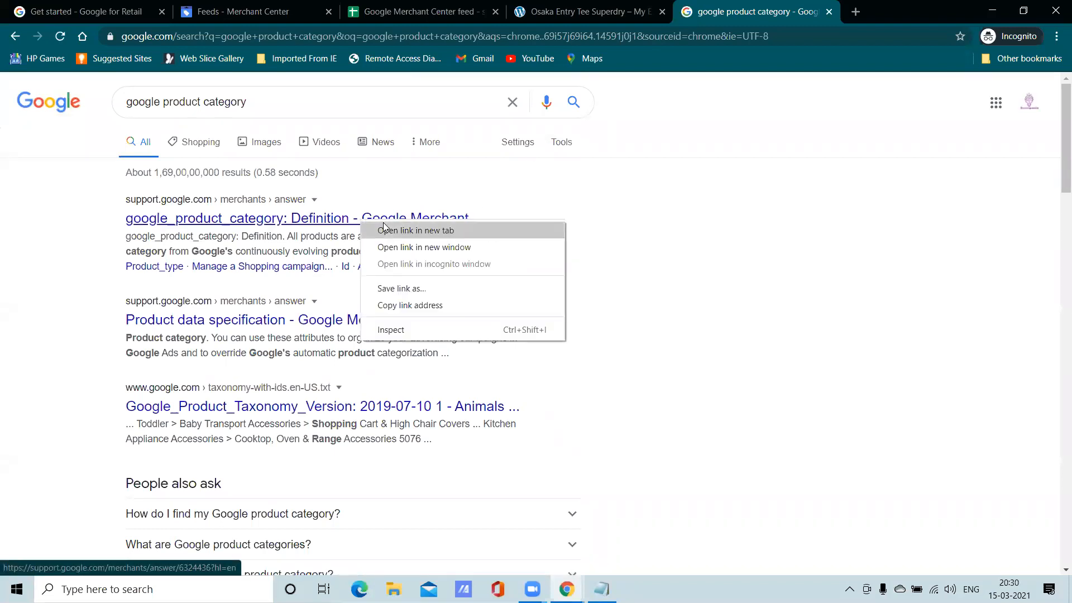
{"action": "left_click", "coordinate": [391, 232]}
{"action": "left_click", "coordinate": [838, 11]}
{"action": "scroll", "coordinate": [349, 536], "scroll_direction": "down", "scroll_amount": 20}
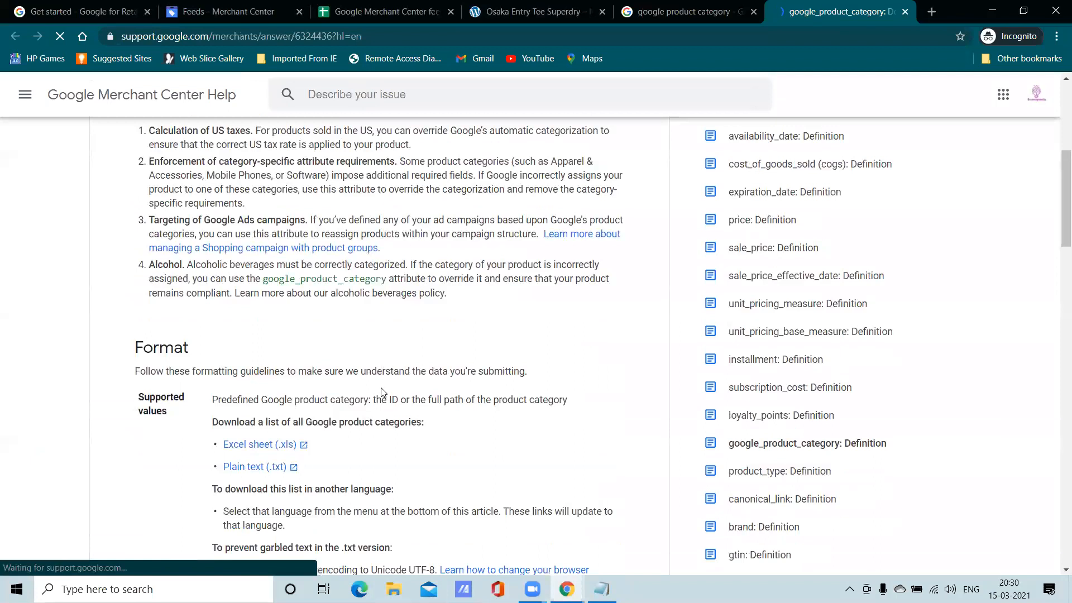
{"action": "scroll", "coordinate": [391, 381], "scroll_direction": "down", "scroll_amount": 3}
{"action": "scroll", "coordinate": [391, 380], "scroll_direction": "up", "scroll_amount": 3}
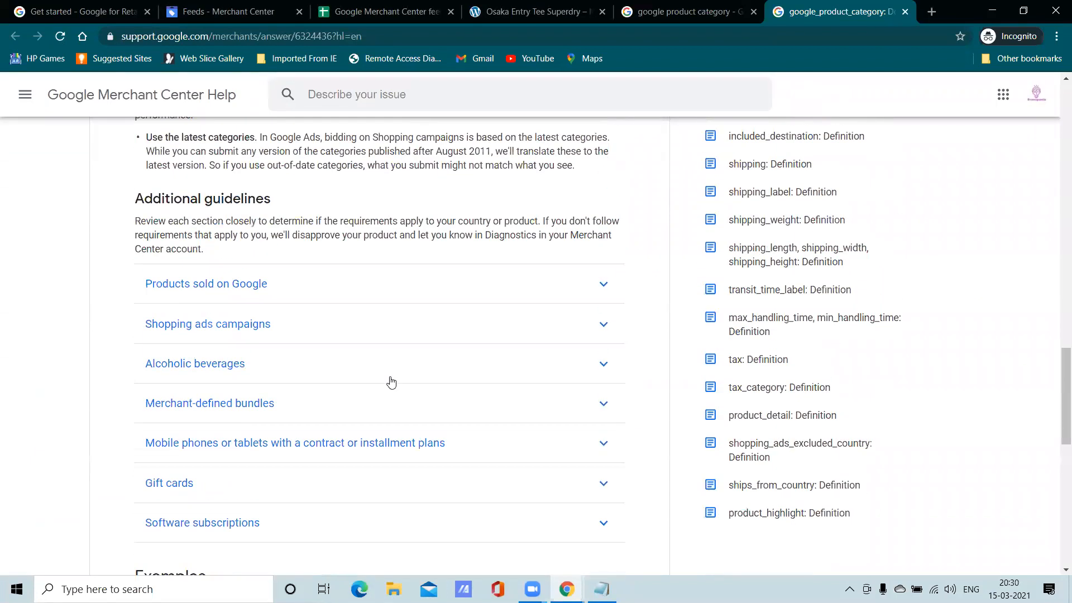
{"action": "left_click", "coordinate": [276, 332]}
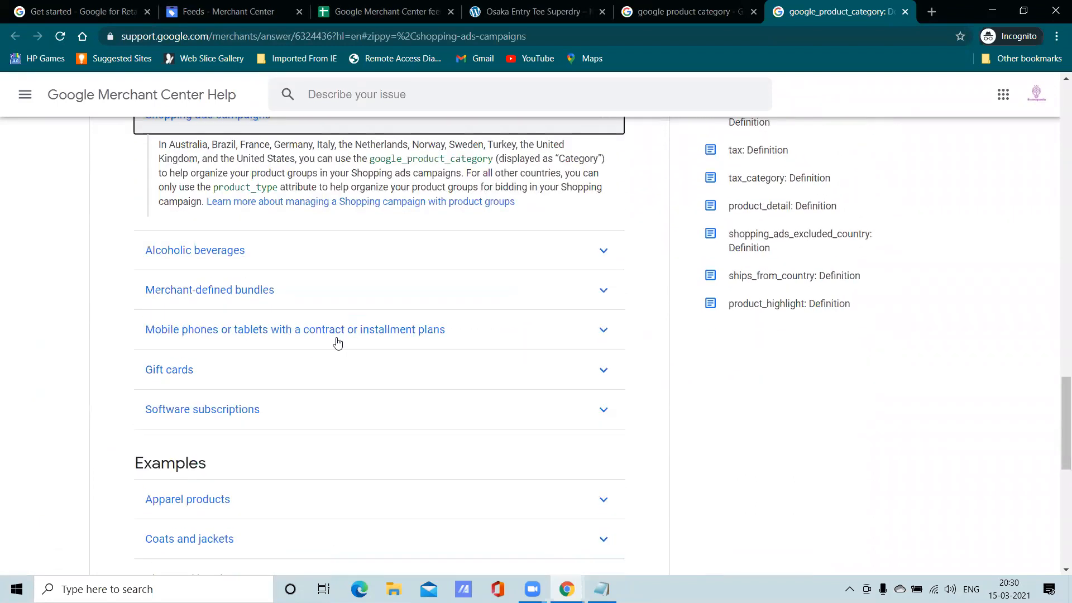
Step: Open the Product data specification help article in a new tab and look through its attribute tables for product category guidance
{"action": "left_click", "coordinate": [658, 7]}
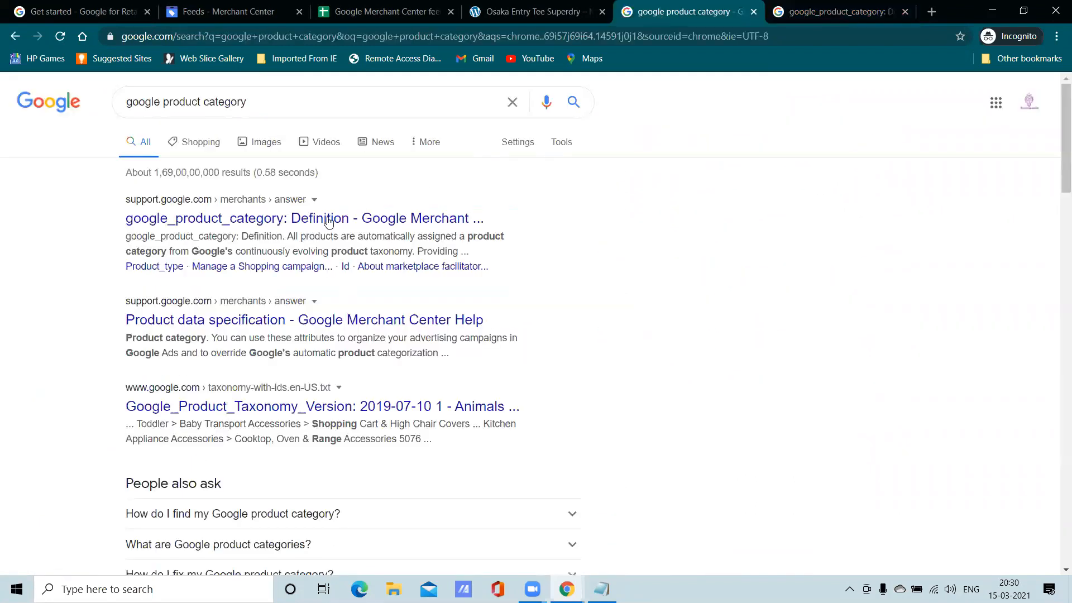
{"action": "right_click", "coordinate": [317, 329]}
{"action": "left_click", "coordinate": [346, 334]}
{"action": "left_click", "coordinate": [843, 12]}
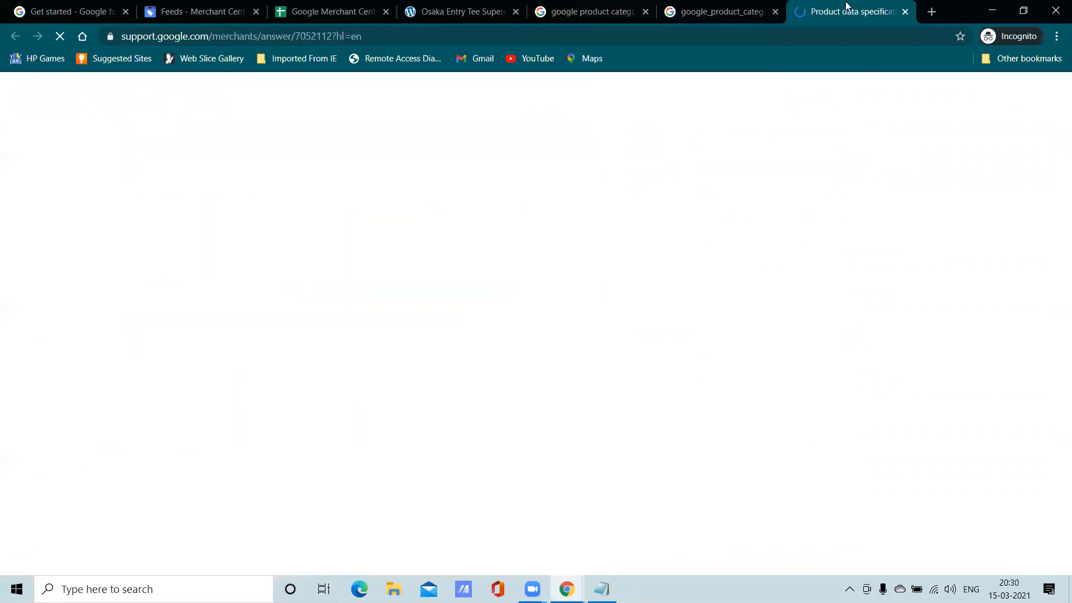
{"action": "scroll", "coordinate": [418, 287], "scroll_direction": "down", "scroll_amount": 10}
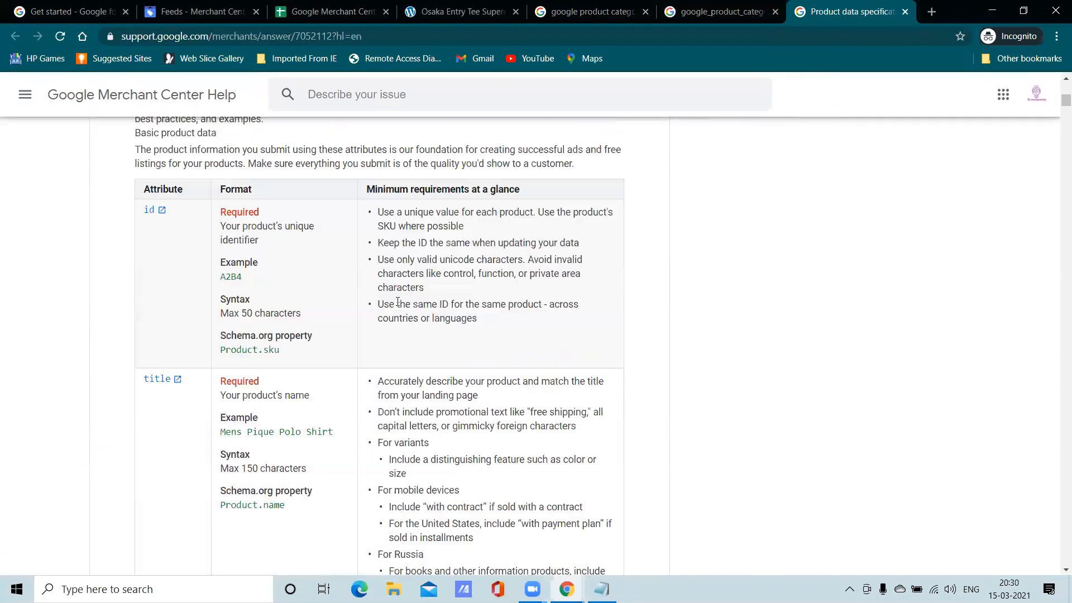
{"action": "scroll", "coordinate": [398, 302], "scroll_direction": "down", "scroll_amount": 20}
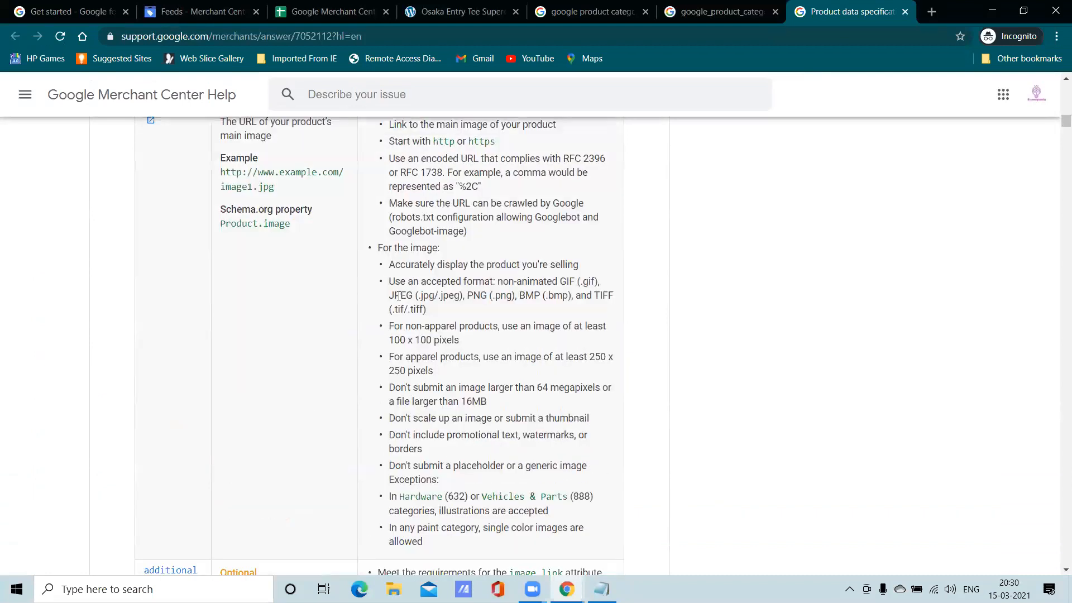
{"action": "scroll", "coordinate": [398, 301], "scroll_direction": "down", "scroll_amount": 2}
{"action": "scroll", "coordinate": [400, 302], "scroll_direction": "down", "scroll_amount": 20}
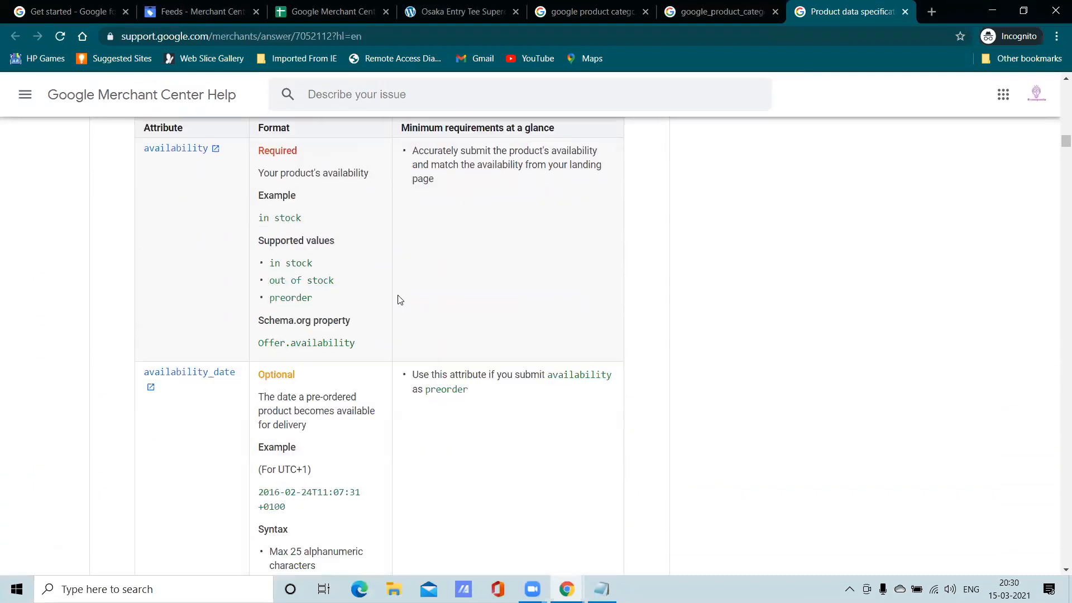
{"action": "scroll", "coordinate": [1057, 191], "scroll_direction": "down", "scroll_amount": 5}
{"action": "scroll", "coordinate": [1057, 190], "scroll_direction": "down", "scroll_amount": 20}
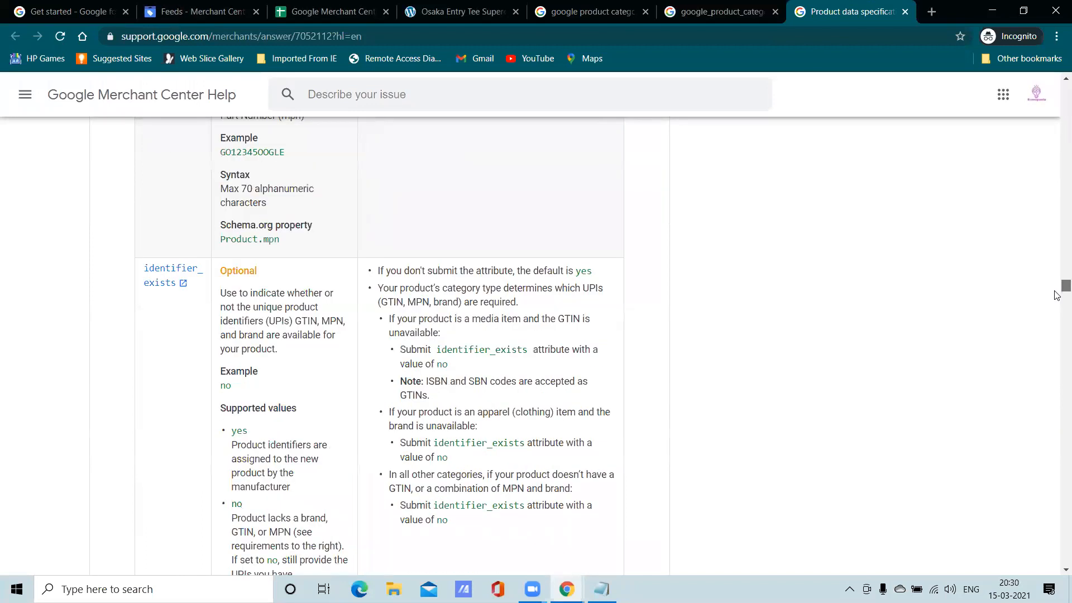
{"action": "scroll", "coordinate": [1057, 295], "scroll_direction": "down", "scroll_amount": 20}
{"action": "scroll", "coordinate": [1057, 449], "scroll_direction": "down", "scroll_amount": 20}
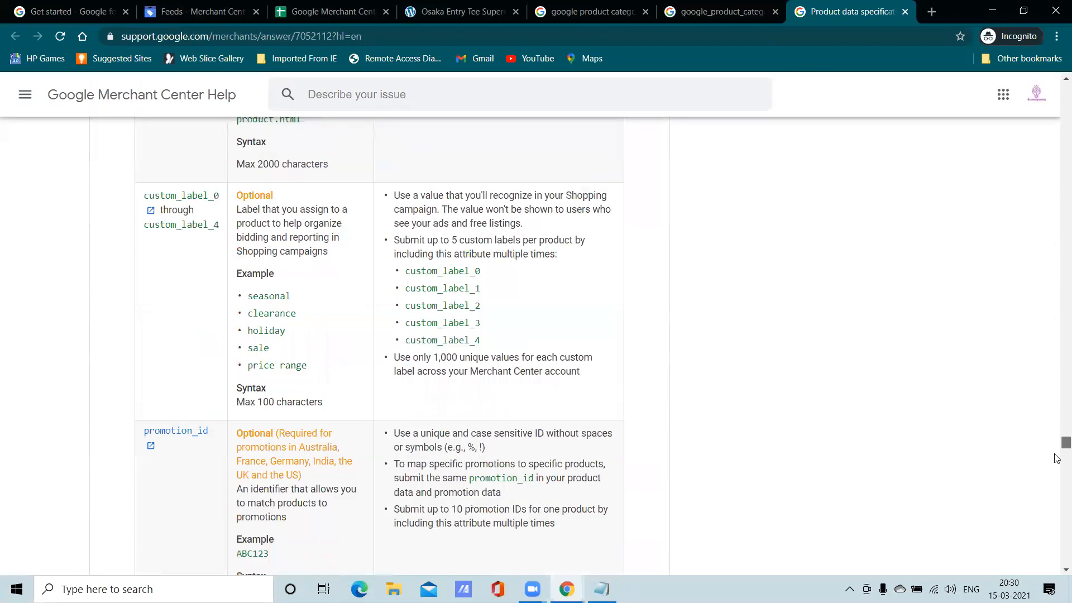
{"action": "left_click_drag", "start_coordinate": [1057, 493], "coordinate": [1057, 519]}
Step: Copy the category "Clothing & Accessories > Clothing > Dresses" from the Apparel products example in the google_product_category article
{"action": "left_click", "coordinate": [720, 11]}
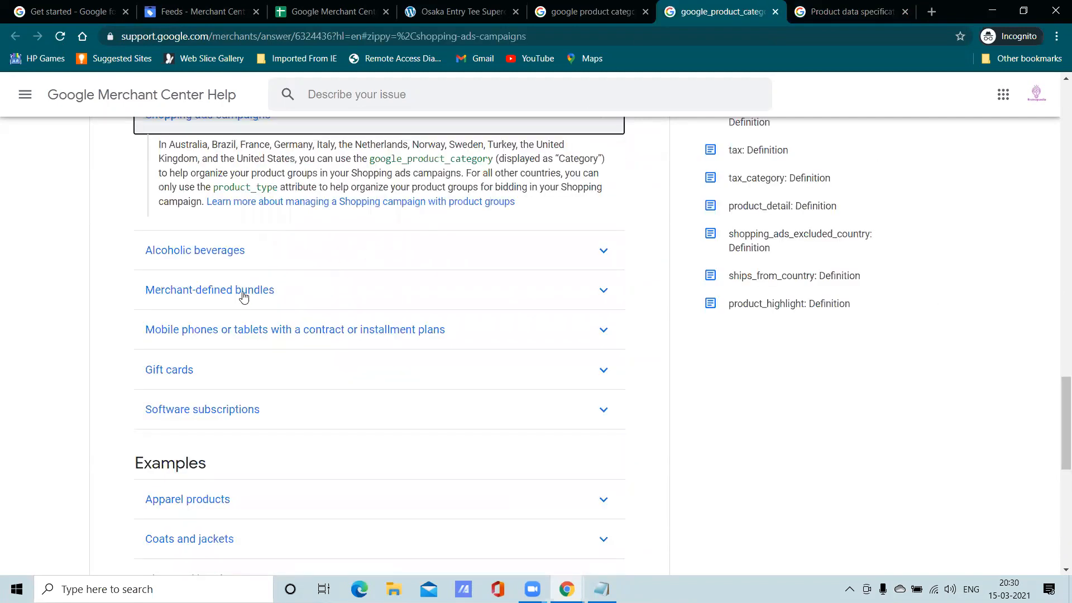
{"action": "scroll", "coordinate": [246, 313], "scroll_direction": "down", "scroll_amount": 4}
{"action": "left_click", "coordinate": [223, 295]}
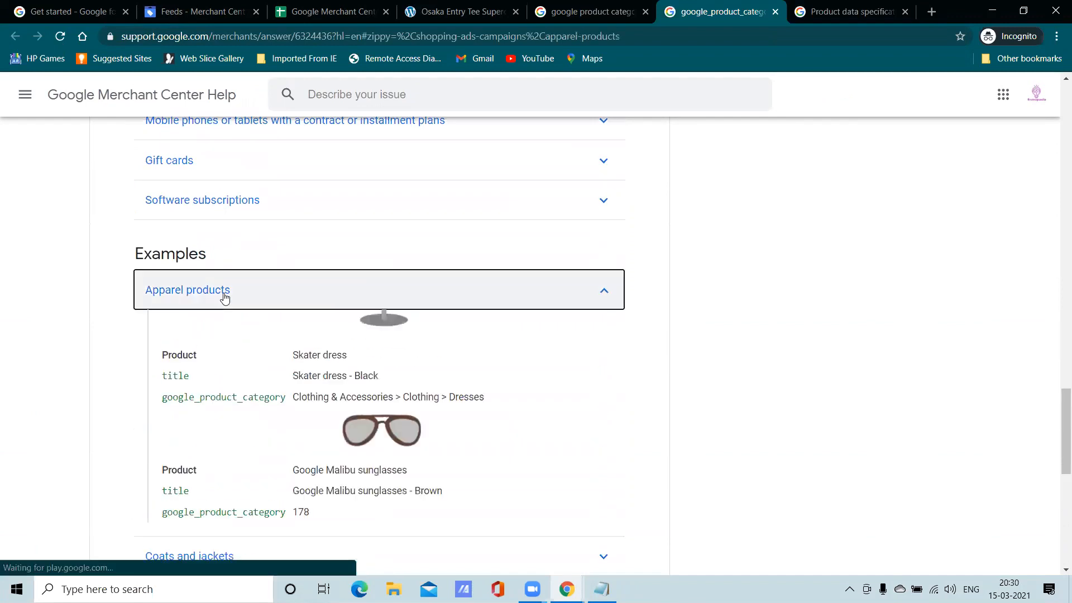
{"action": "scroll", "coordinate": [376, 345], "scroll_direction": "down", "scroll_amount": 6}
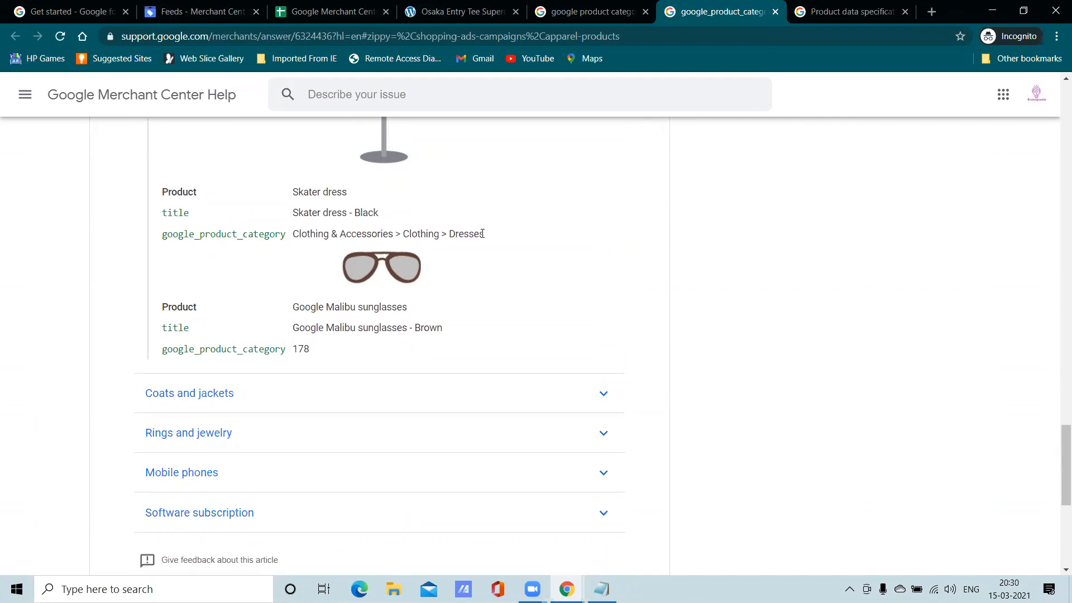
{"action": "left_click_drag", "start_coordinate": [490, 237], "coordinate": [291, 238]}
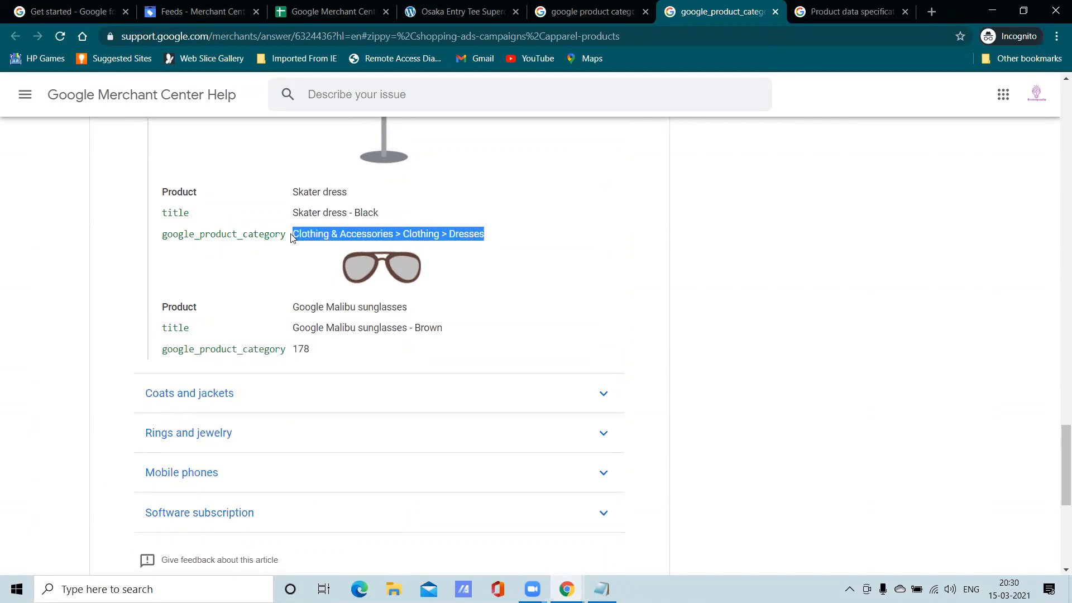
{"action": "right_click", "coordinate": [311, 236]}
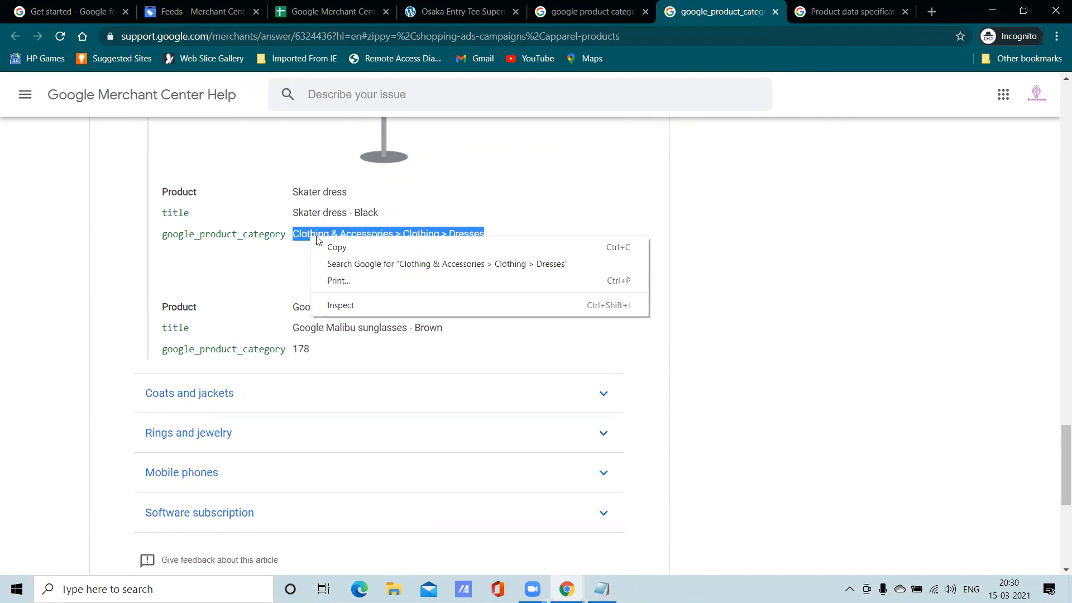
{"action": "left_click", "coordinate": [337, 248]}
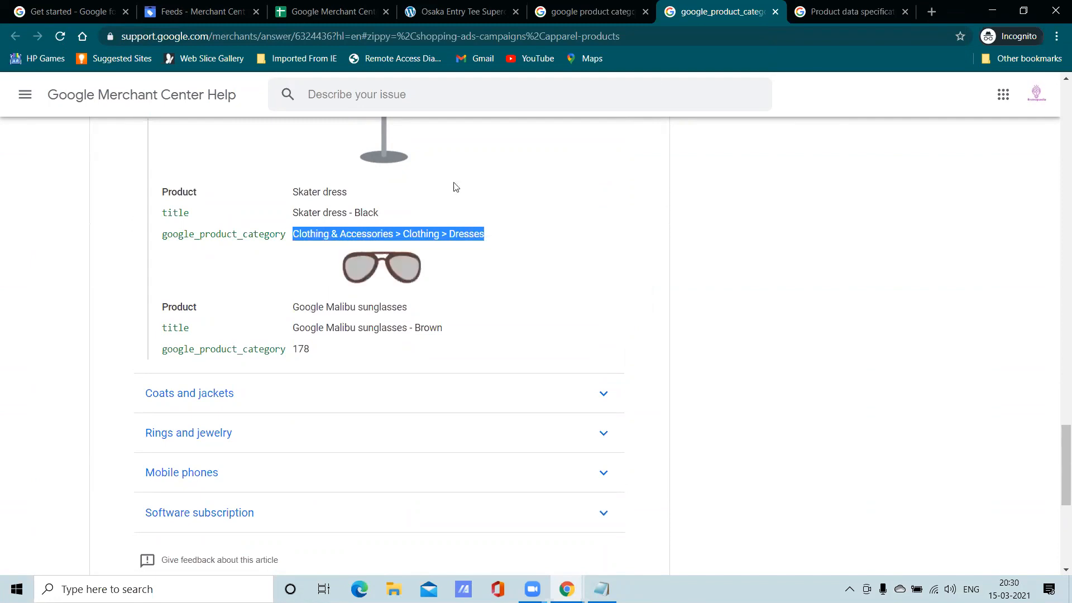
Step: Paste "Clothing & Accessories > Clothing > Dresses" as the google product category in cell L2 of the feed spreadsheet
{"action": "left_click", "coordinate": [583, 10]}
{"action": "left_click", "coordinate": [457, 8]}
{"action": "left_click", "coordinate": [343, 5]}
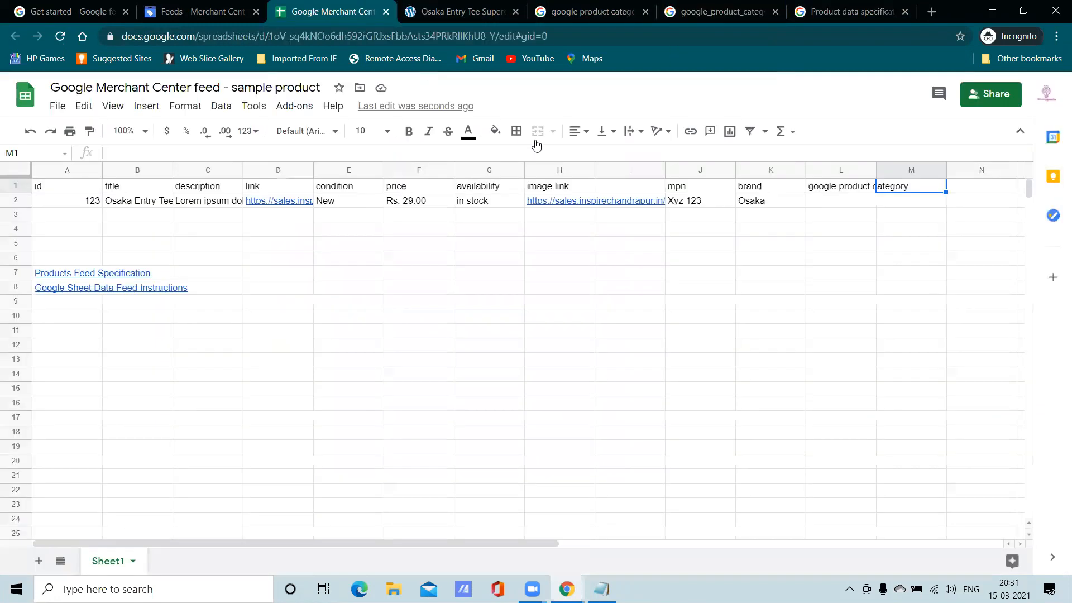
{"action": "left_click", "coordinate": [858, 201]}
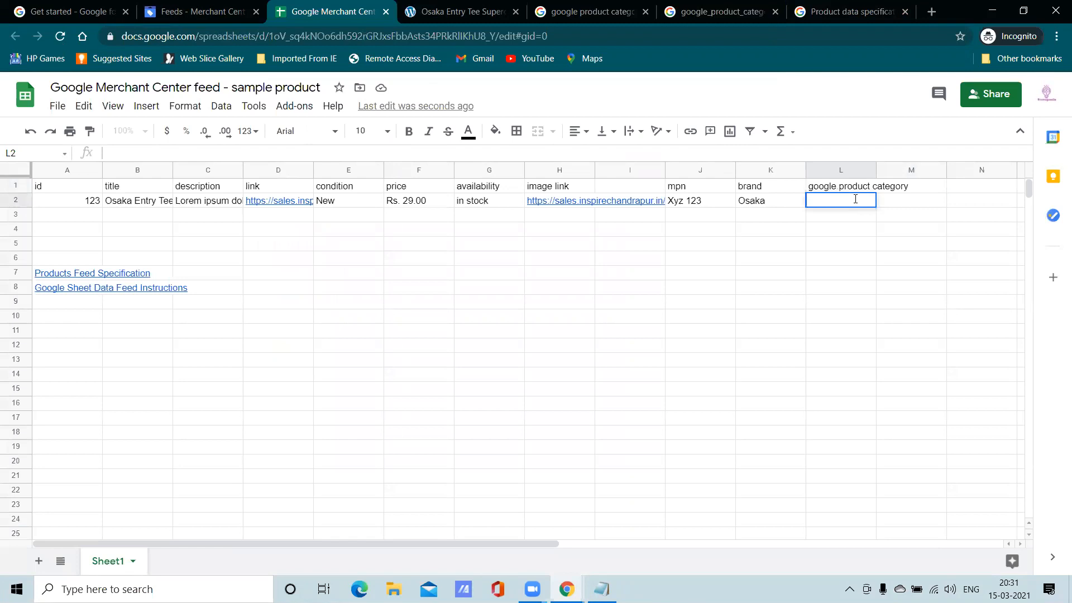
{"action": "double_click", "coordinate": [845, 200]}
{"action": "key", "text": "ctrl+v"}
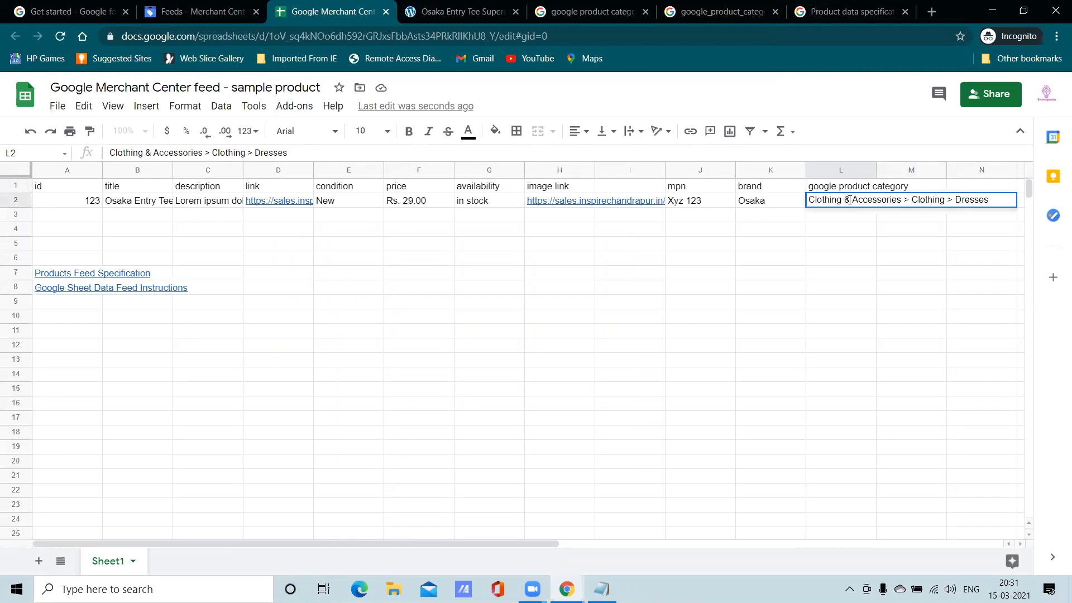
Step: Examine the URL path of the Osaka Entry Tee Superdry product page and return to the feed spreadsheet
{"action": "left_click", "coordinate": [608, 6]}
{"action": "left_click", "coordinate": [469, 11]}
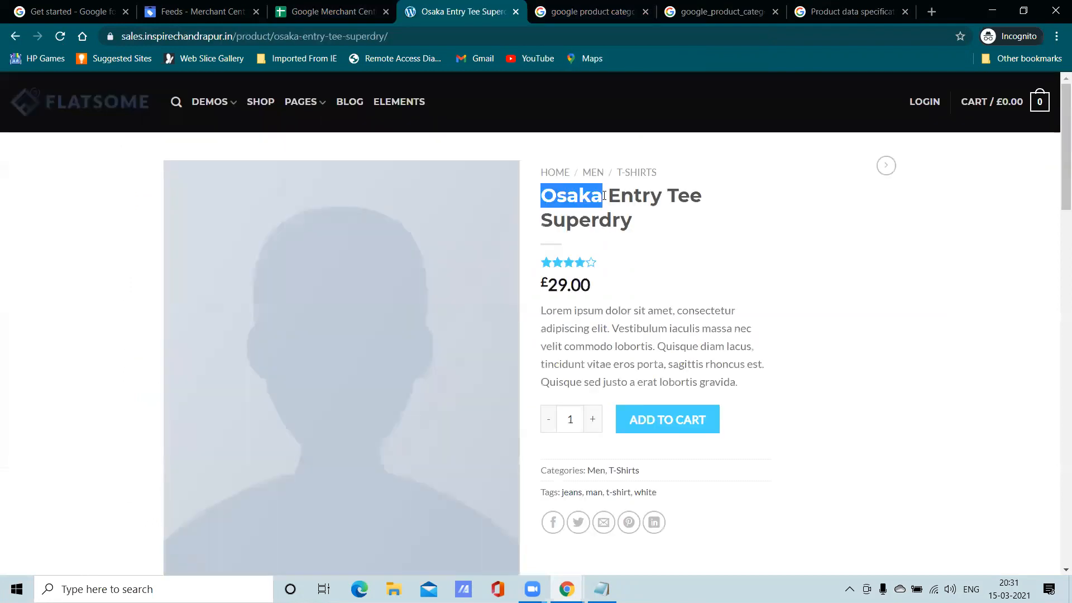
{"action": "double_click", "coordinate": [271, 34]}
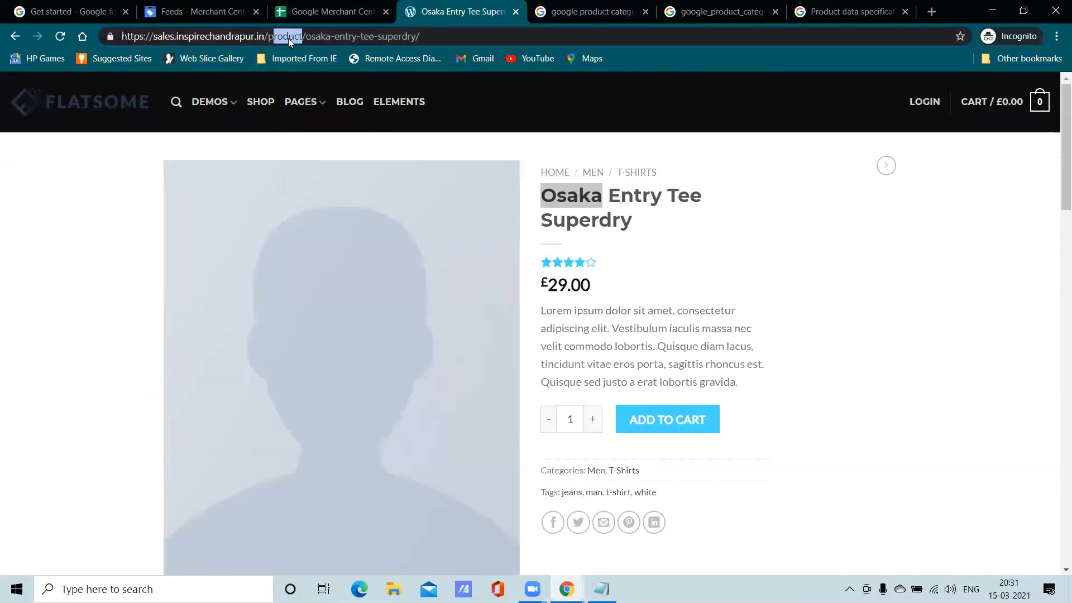
{"action": "left_click", "coordinate": [321, 36]}
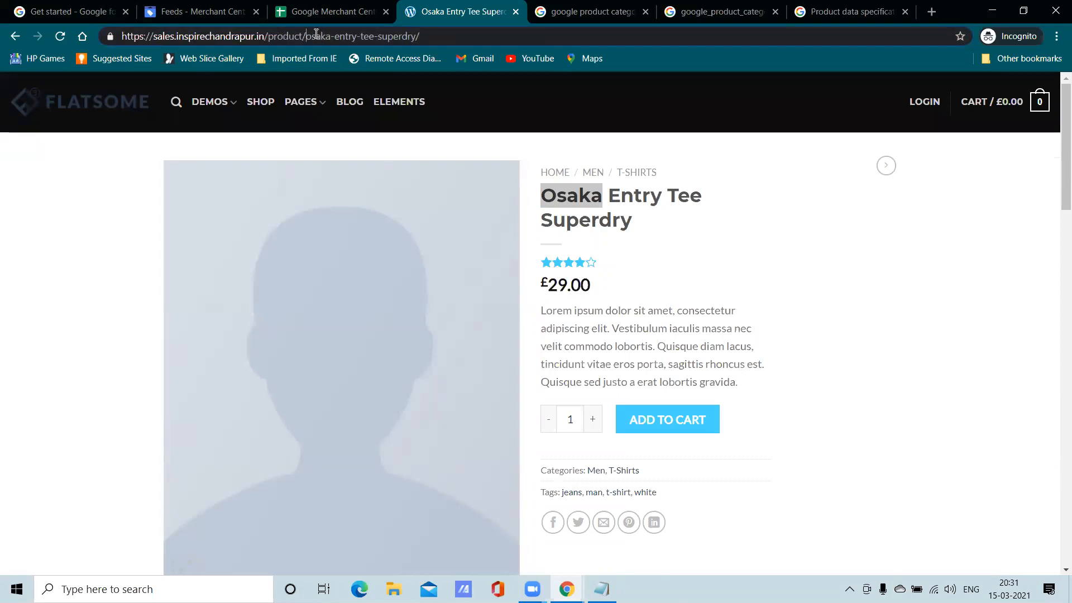
{"action": "left_click_drag", "start_coordinate": [306, 36], "coordinate": [366, 36]}
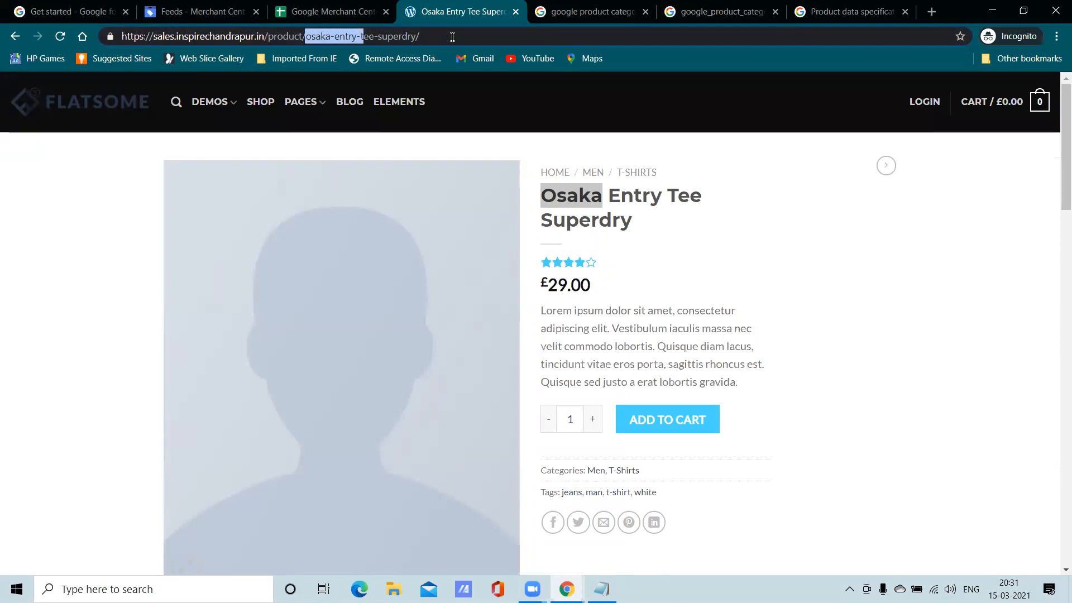
{"action": "left_click", "coordinate": [433, 35]}
{"action": "left_click", "coordinate": [322, 6]}
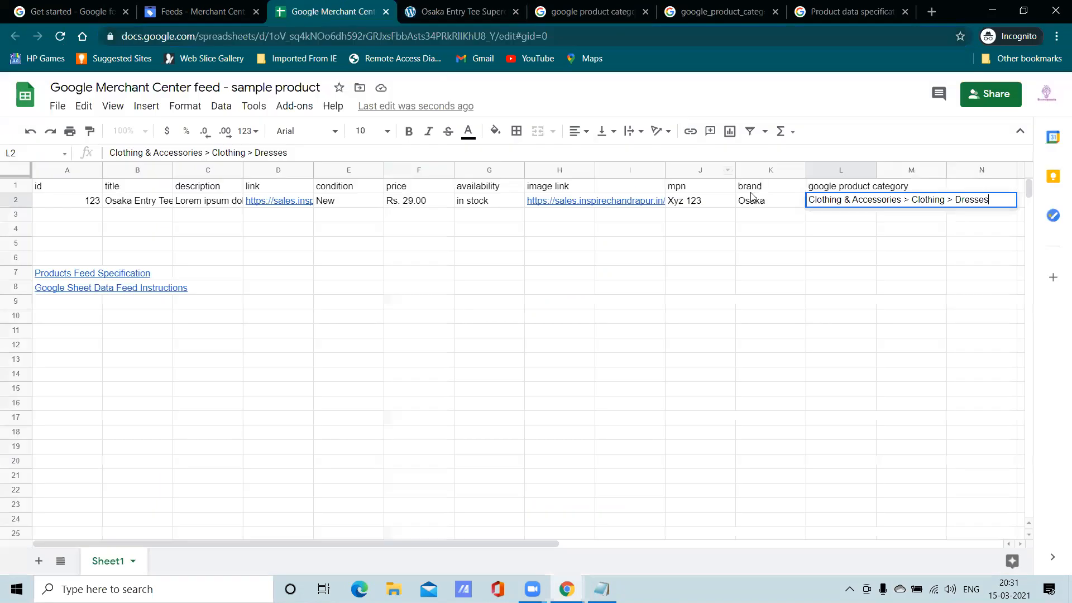
Step: Commit the google product category entry in cell L2 of the feed spreadsheet
{"action": "double_click", "coordinate": [809, 200]}
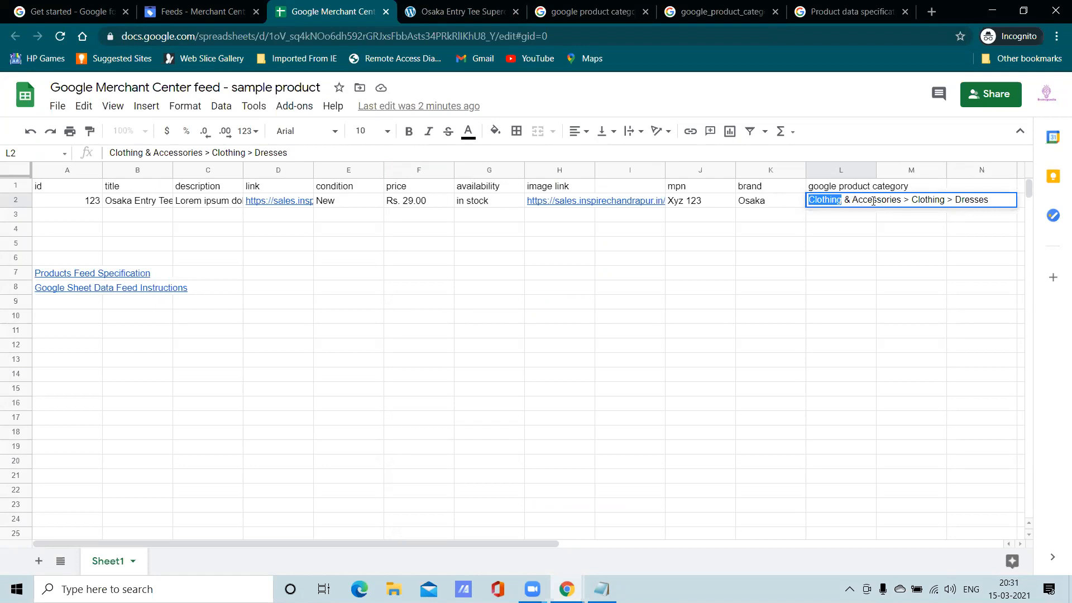
{"action": "left_click", "coordinate": [987, 219]}
{"action": "left_click", "coordinate": [936, 207]}
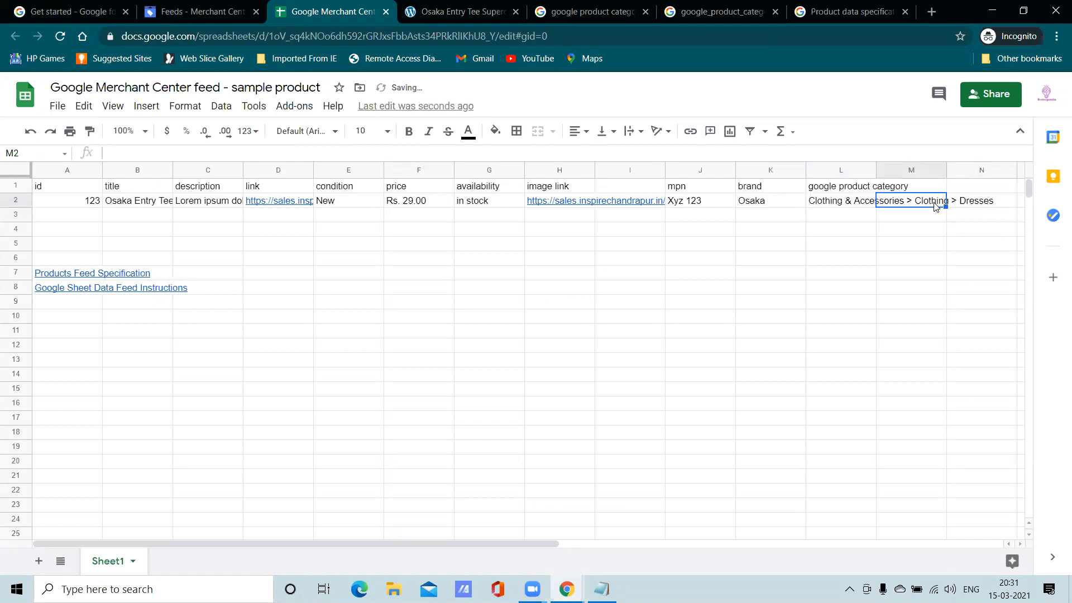
{"action": "left_click", "coordinate": [838, 206]}
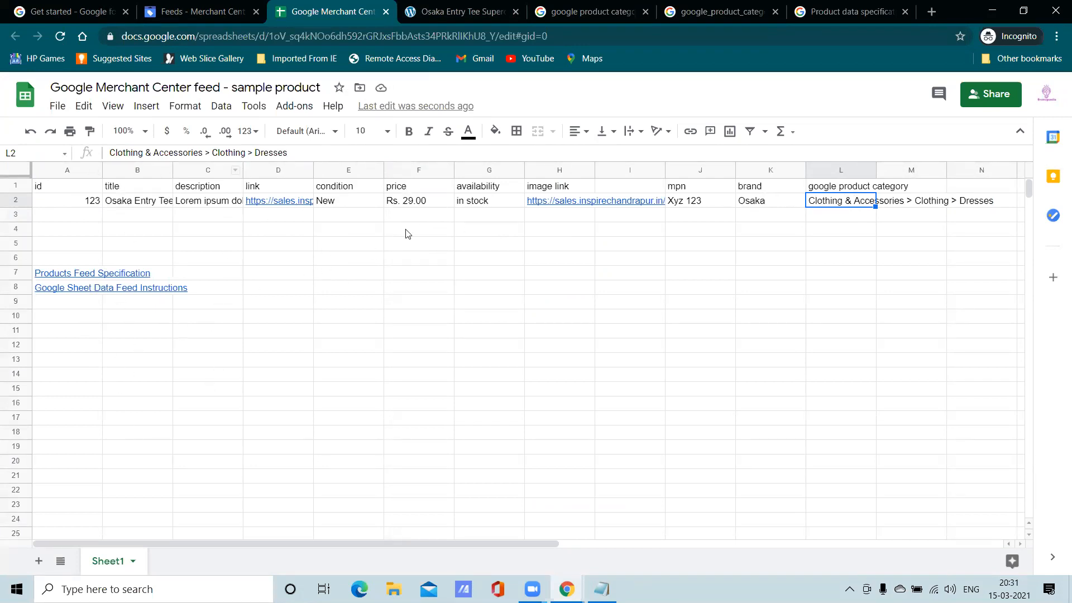
Step: Check the product Diagnostics in Merchant Center and the sharing settings of the feed spreadsheet
{"action": "left_click", "coordinate": [196, 11]}
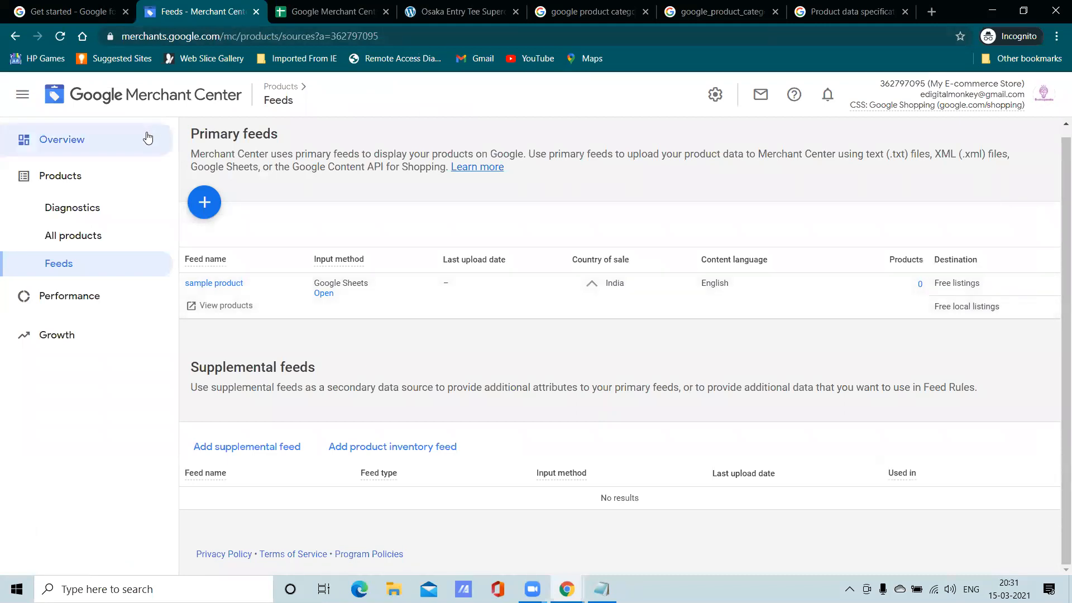
{"action": "left_click", "coordinate": [61, 176]}
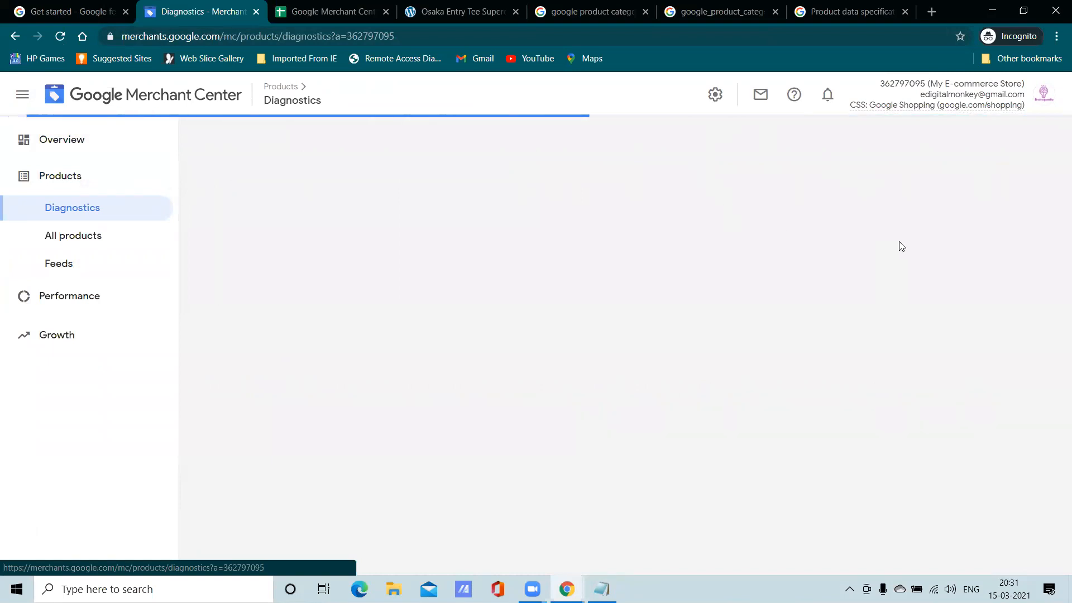
{"action": "left_click", "coordinate": [305, 13]}
{"action": "left_click", "coordinate": [986, 96]}
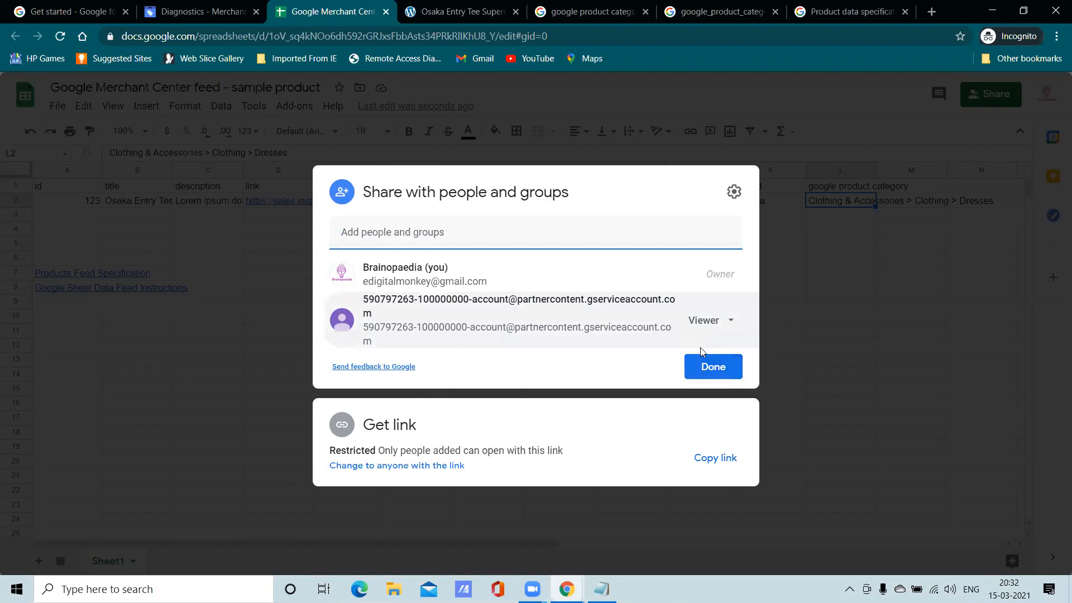
{"action": "mouse_move", "coordinate": [705, 461]}
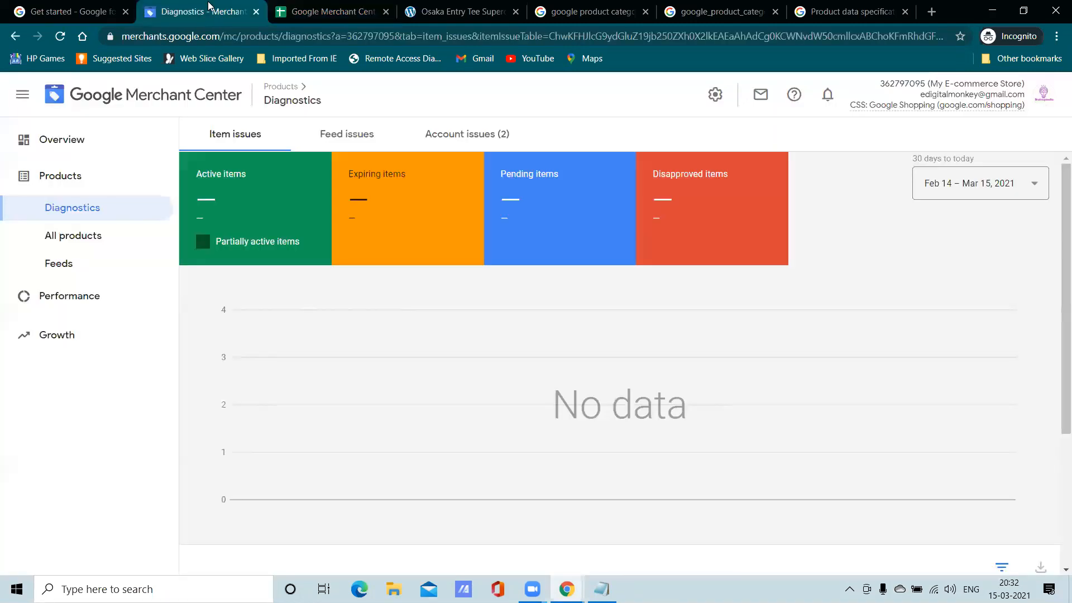
{"action": "left_click", "coordinate": [211, 8]}
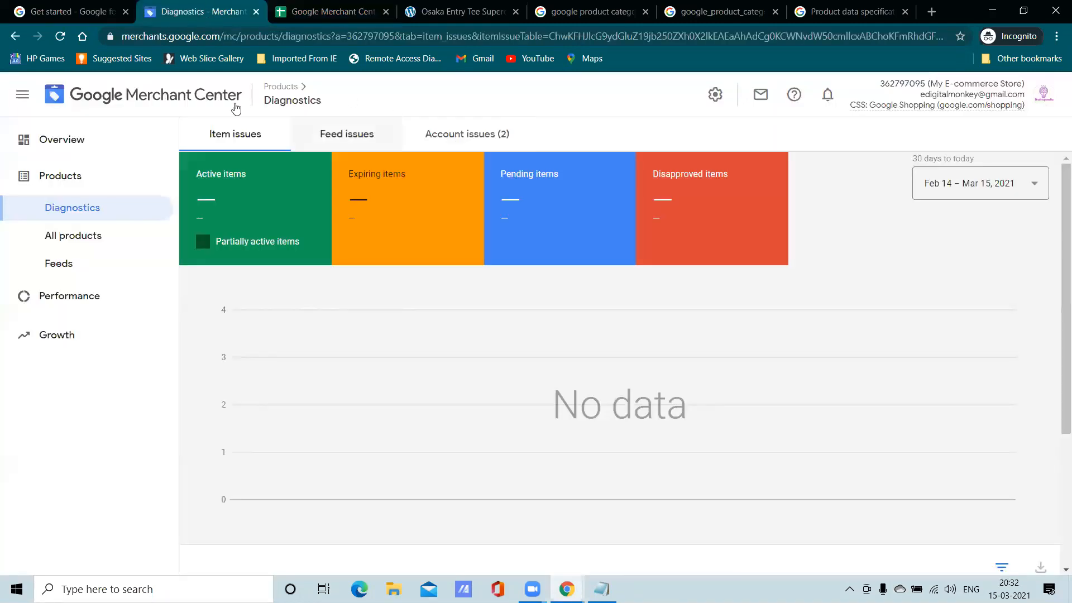
{"action": "left_click", "coordinate": [336, 8]}
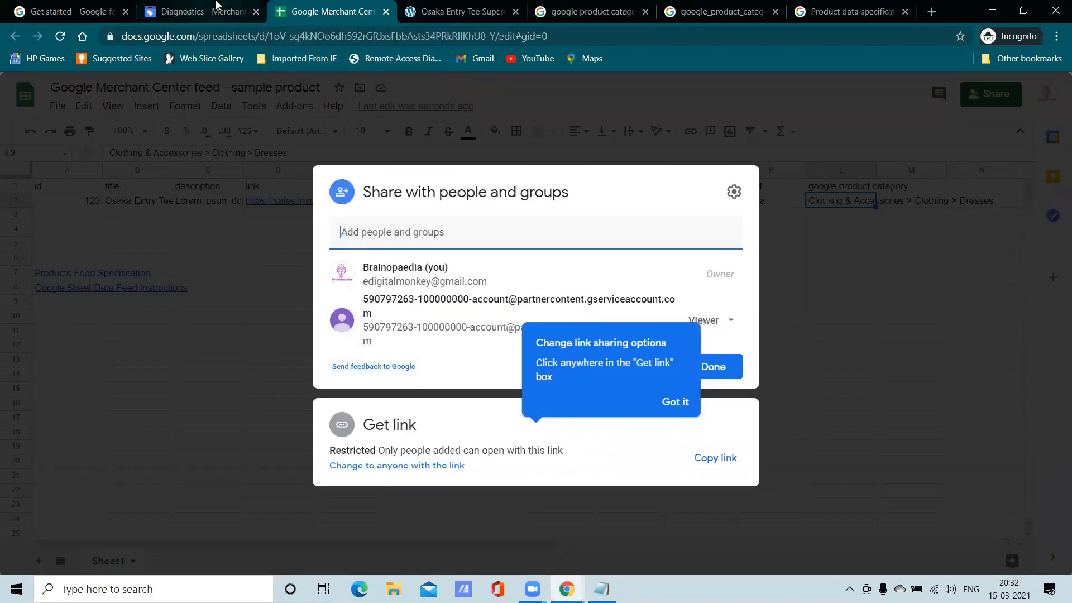
Step: Look through the All products, Diagnostics and Overview pages of the Merchant Center account
{"action": "left_click", "coordinate": [223, 11]}
{"action": "left_click", "coordinate": [91, 237]}
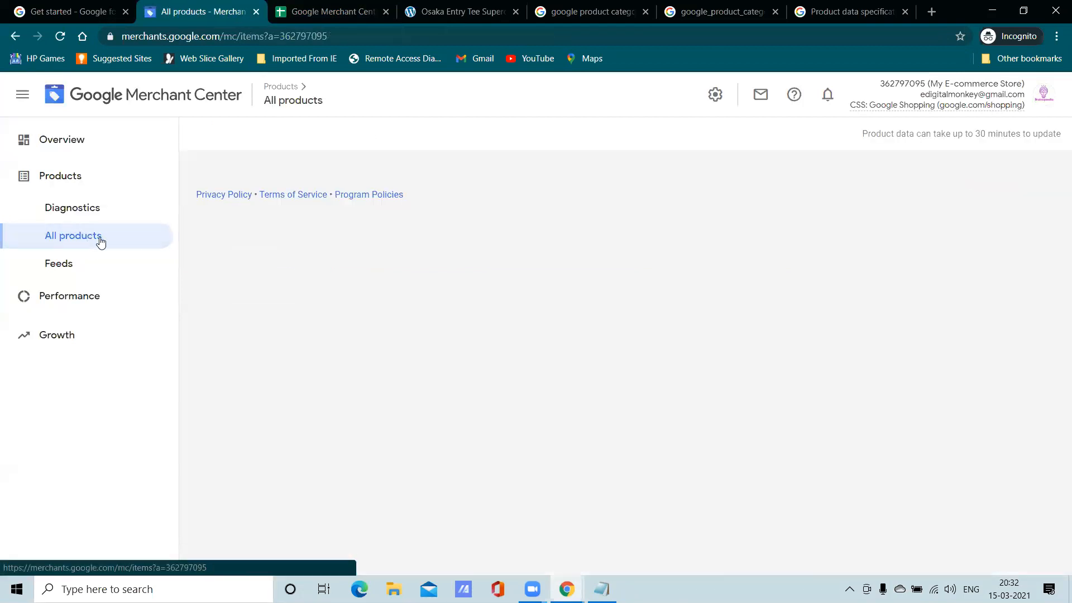
{"action": "left_click", "coordinate": [96, 178]}
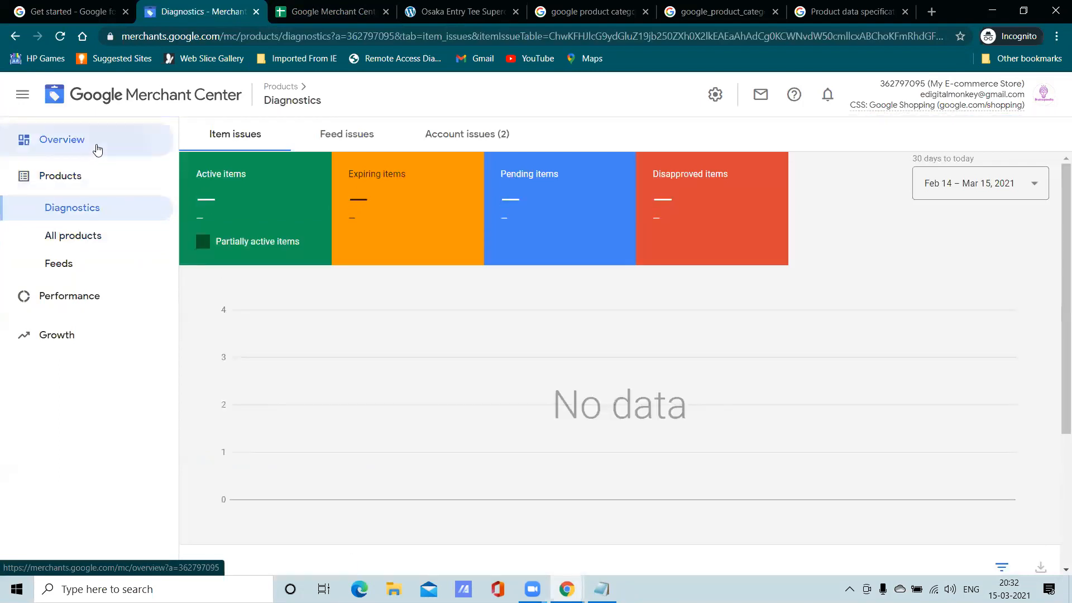
{"action": "left_click", "coordinate": [97, 149]}
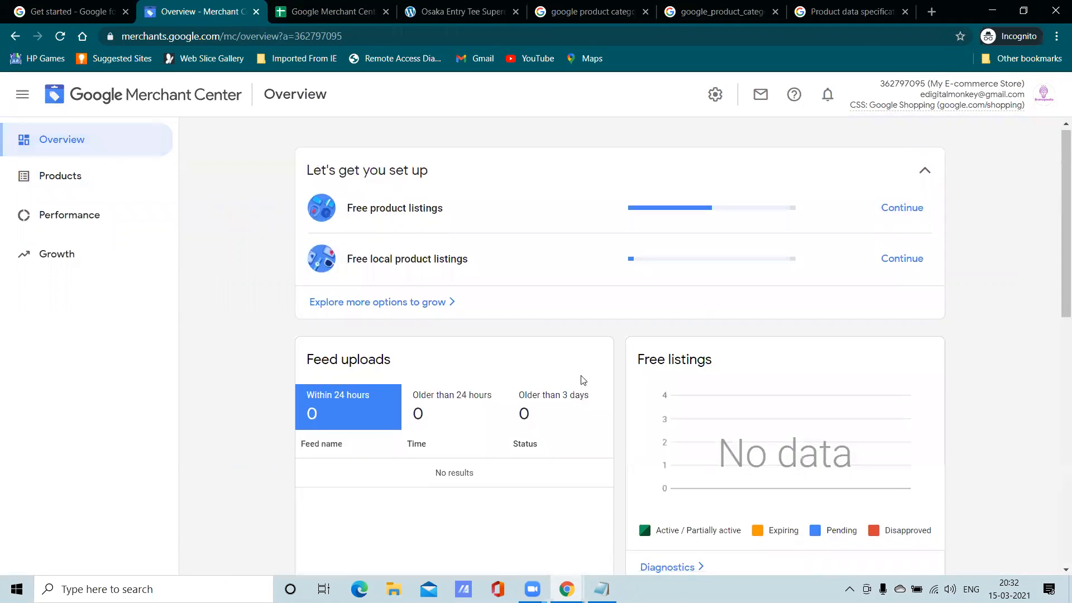
{"action": "scroll", "coordinate": [419, 397], "scroll_direction": "down", "scroll_amount": 8}
{"action": "scroll", "coordinate": [424, 415], "scroll_direction": "down", "scroll_amount": 3}
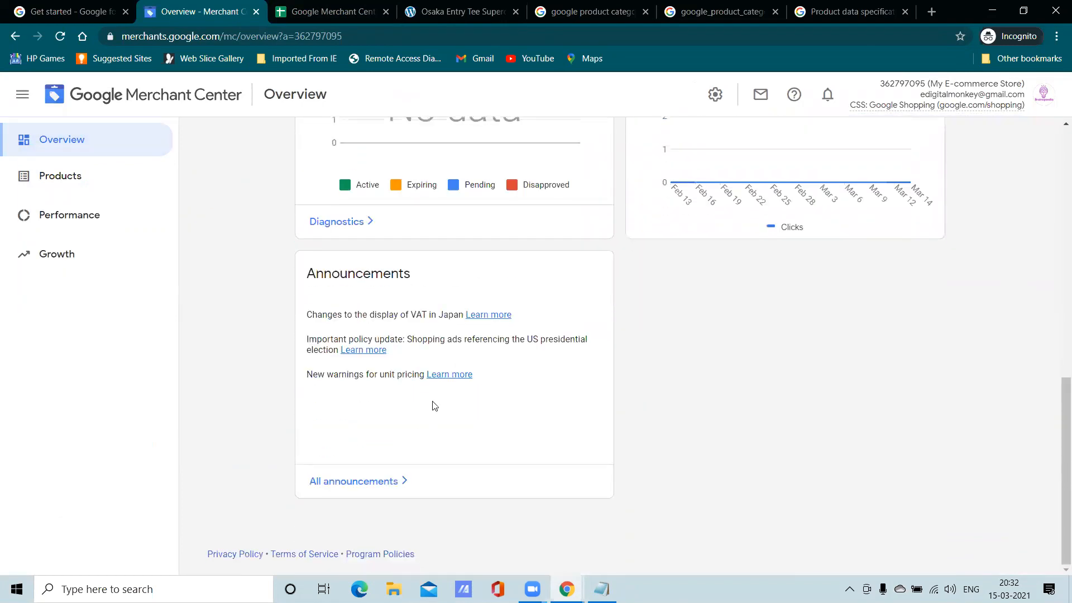
{"action": "scroll", "coordinate": [435, 406], "scroll_direction": "up", "scroll_amount": 10}
Step: Continue the Free product listings setup and review its business information, policy and activation sections
{"action": "left_click", "coordinate": [899, 210]}
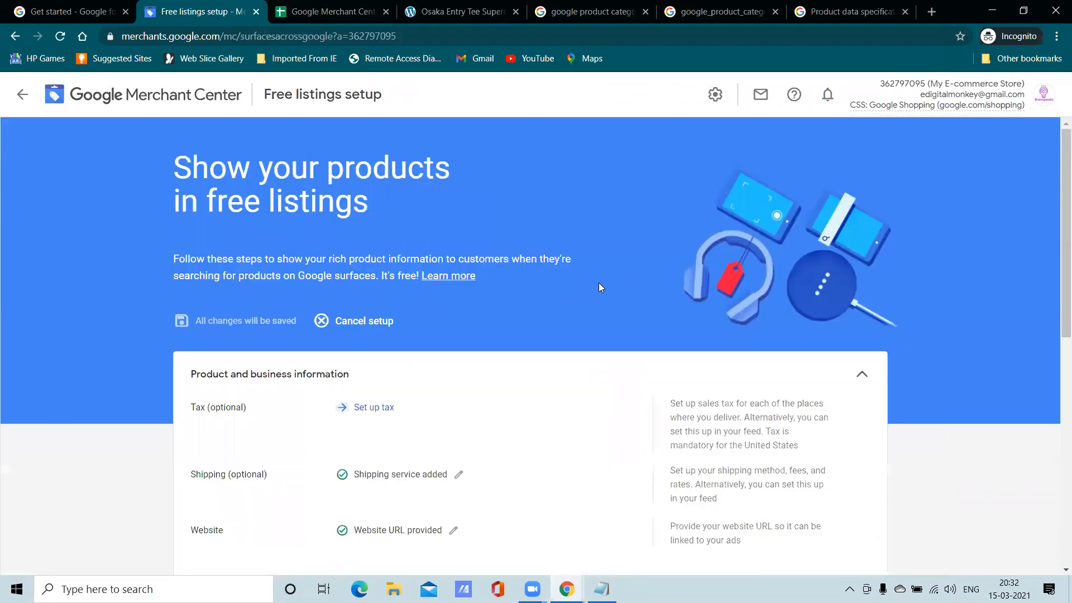
{"action": "scroll", "coordinate": [578, 298], "scroll_direction": "down", "scroll_amount": 5}
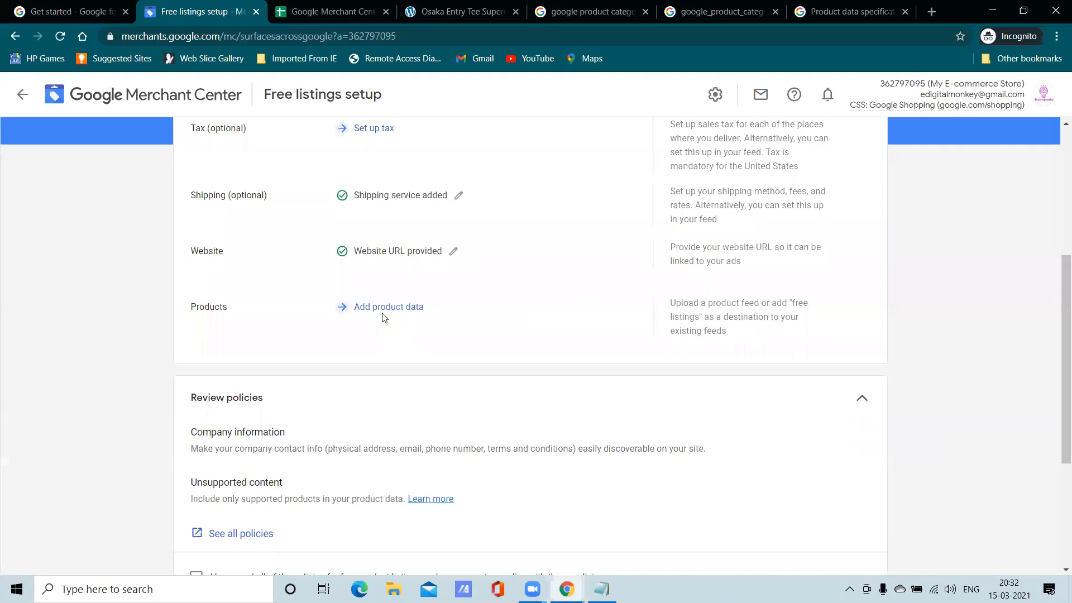
{"action": "scroll", "coordinate": [384, 318], "scroll_direction": "down", "scroll_amount": 4}
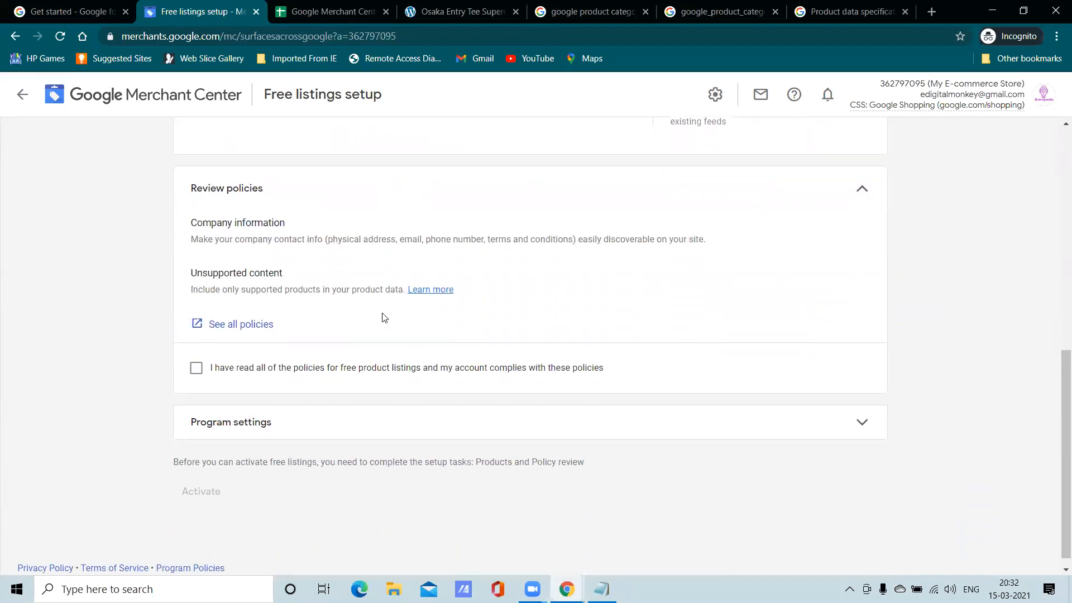
{"action": "scroll", "coordinate": [385, 291], "scroll_direction": "up", "scroll_amount": 3}
Step: Open the Add product data task of the free listings setup and bring up the form for adding an individual product
{"action": "left_click", "coordinate": [388, 235]}
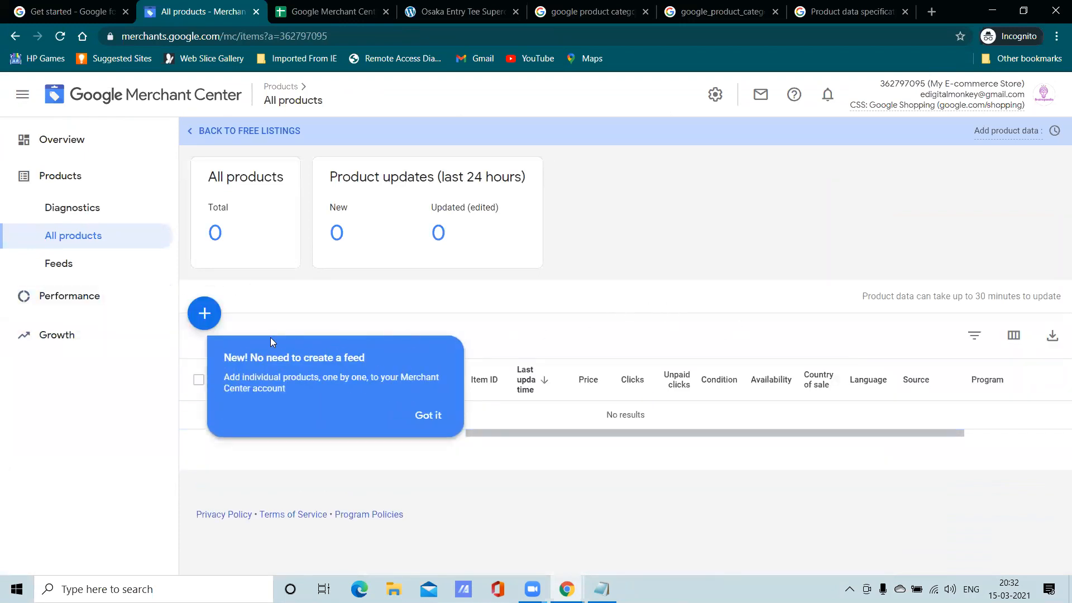
{"action": "left_click", "coordinate": [437, 414]}
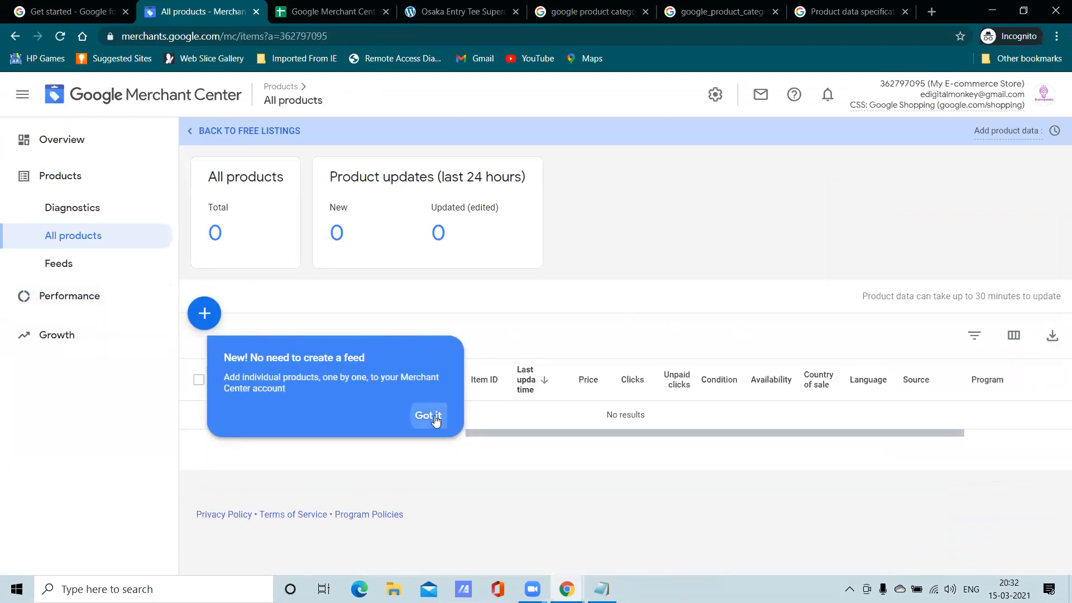
{"action": "left_click", "coordinate": [212, 321]}
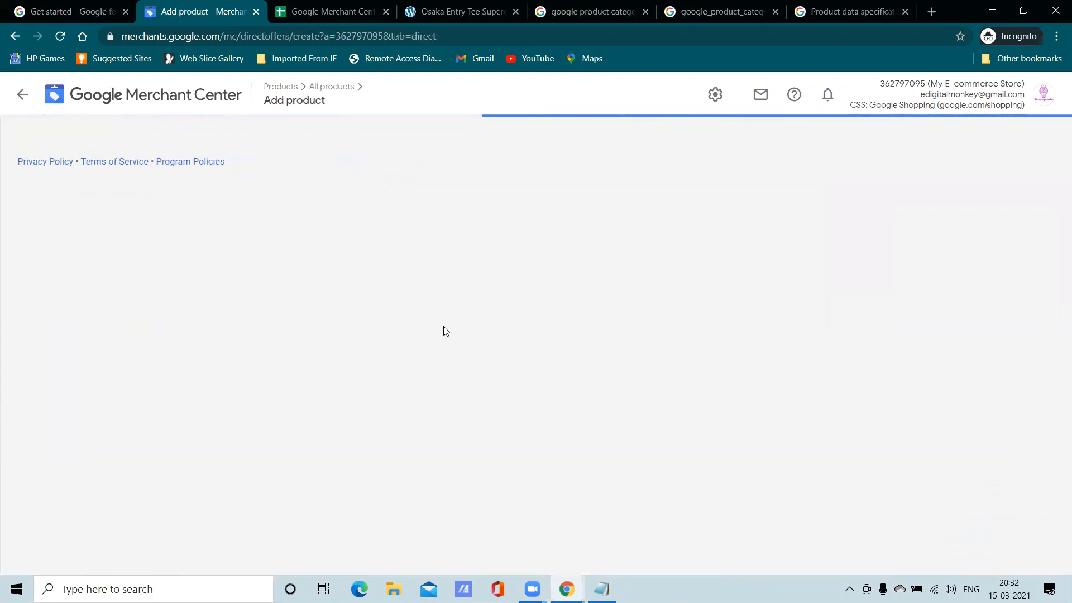
{"action": "scroll", "coordinate": [445, 331], "scroll_direction": "down", "scroll_amount": 4}
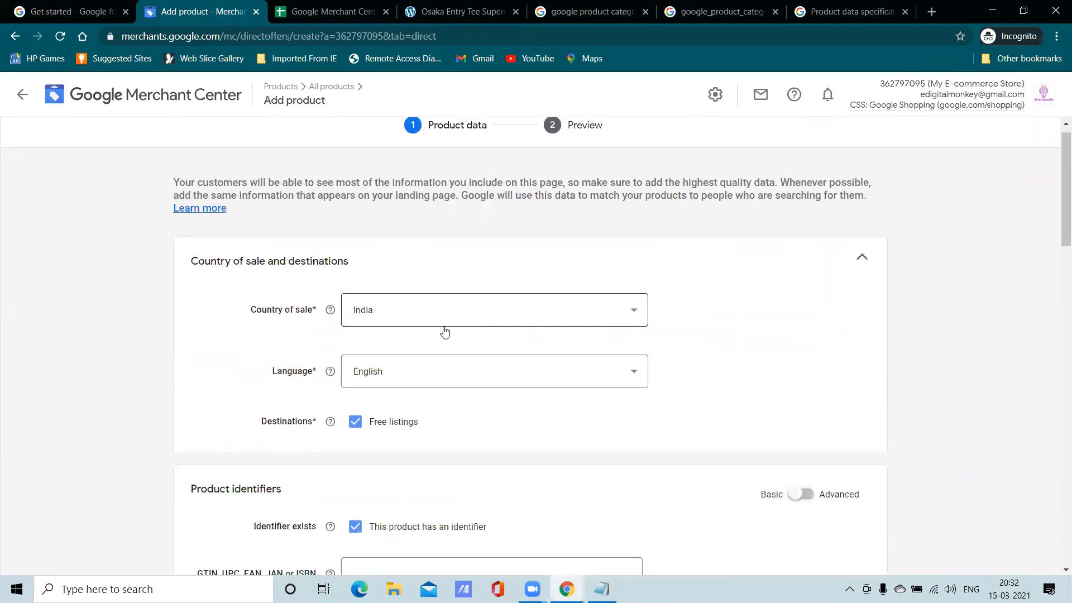
{"action": "scroll", "coordinate": [445, 331], "scroll_direction": "up", "scroll_amount": 4}
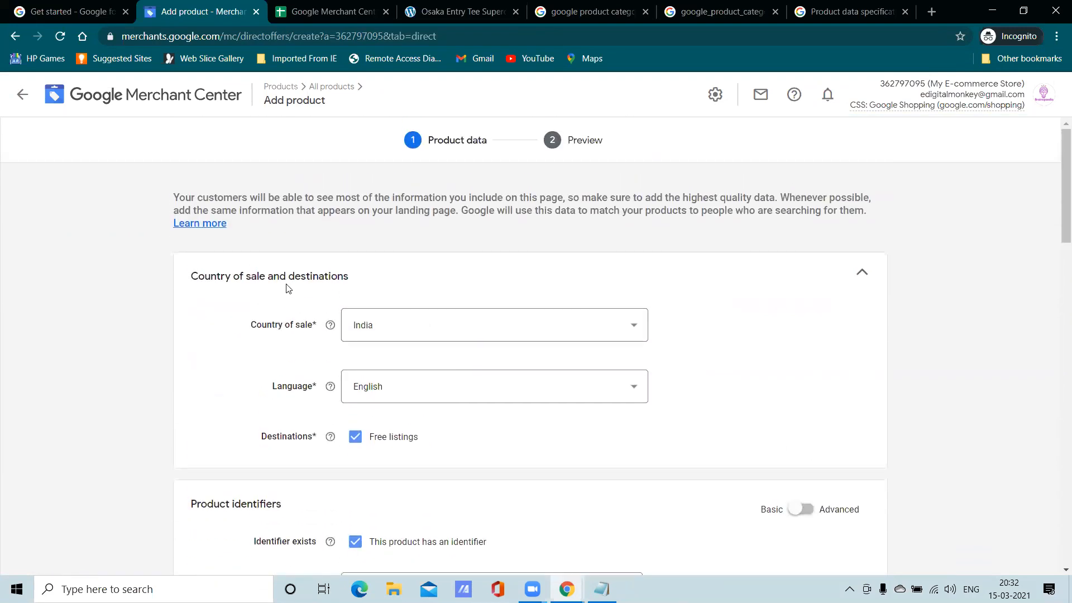
Step: Mark the new product as having no identifier in the product identifiers section
{"action": "scroll", "coordinate": [396, 283], "scroll_direction": "down", "scroll_amount": 4}
{"action": "scroll", "coordinate": [395, 283], "scroll_direction": "up", "scroll_amount": 4}
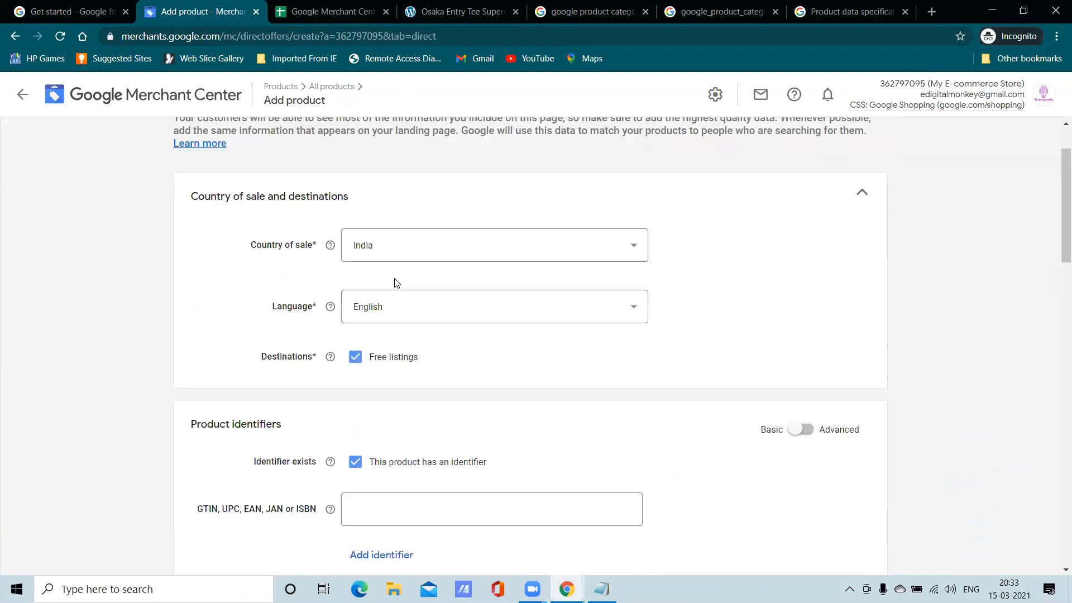
{"action": "scroll", "coordinate": [395, 333], "scroll_direction": "down", "scroll_amount": 3}
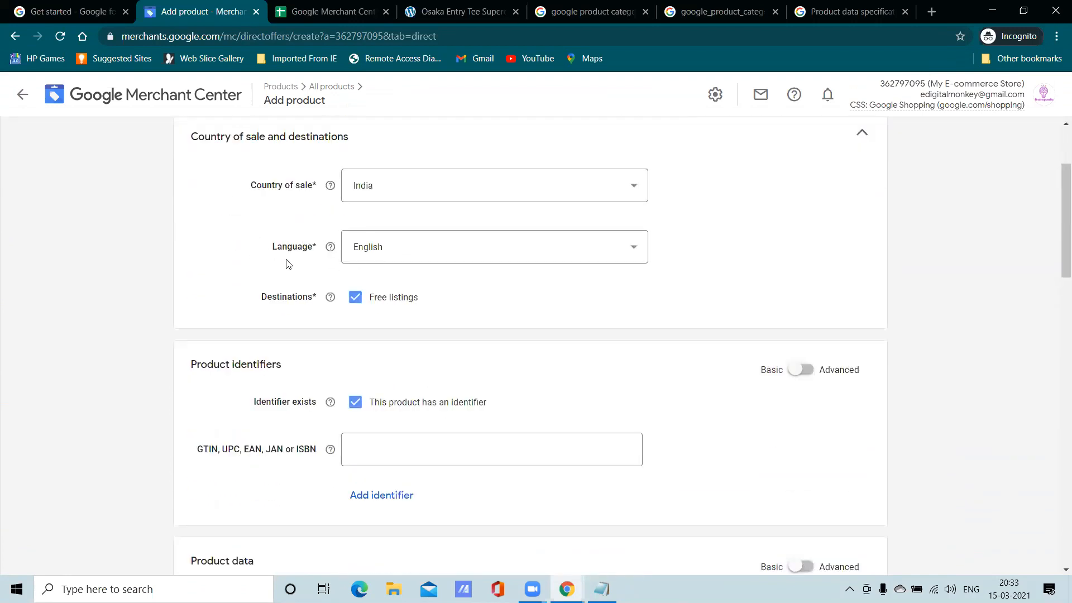
{"action": "scroll", "coordinate": [422, 317], "scroll_direction": "down", "scroll_amount": 3}
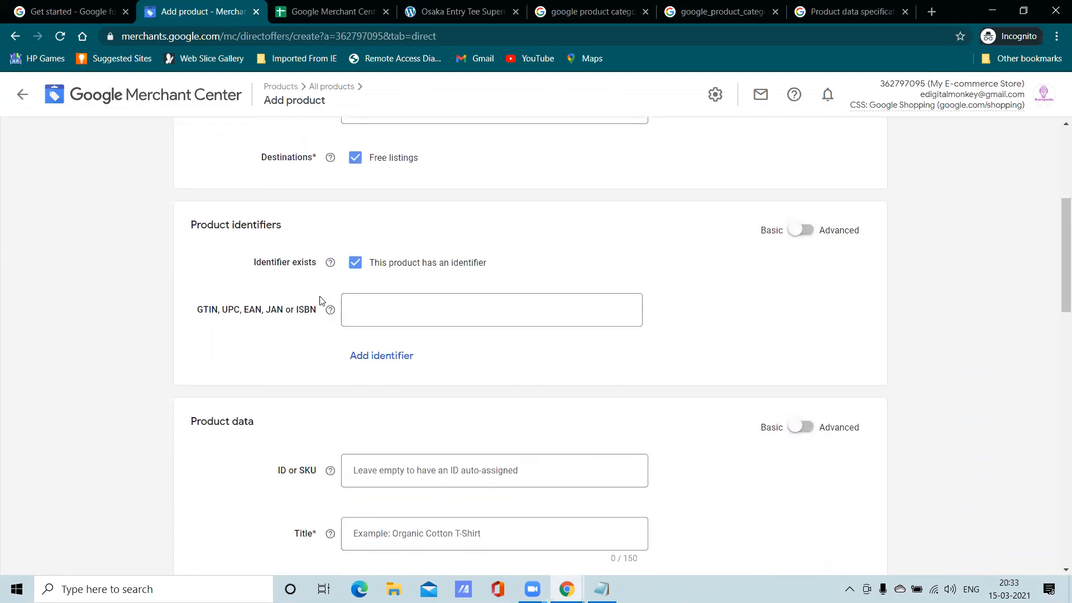
{"action": "left_click", "coordinate": [357, 266]}
{"action": "left_click", "coordinate": [357, 266]}
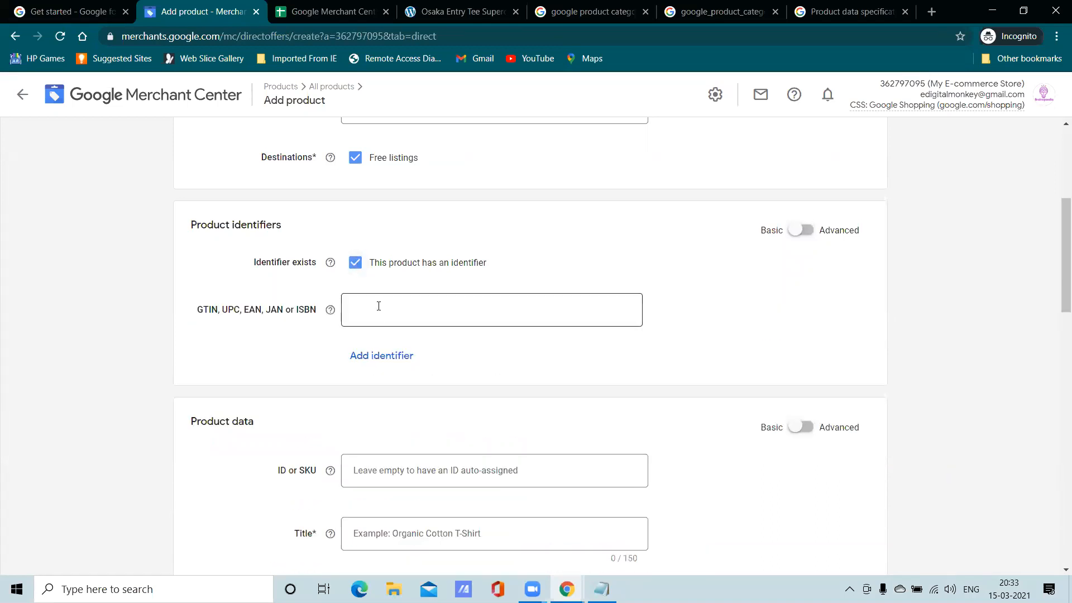
{"action": "left_click", "coordinate": [355, 267]}
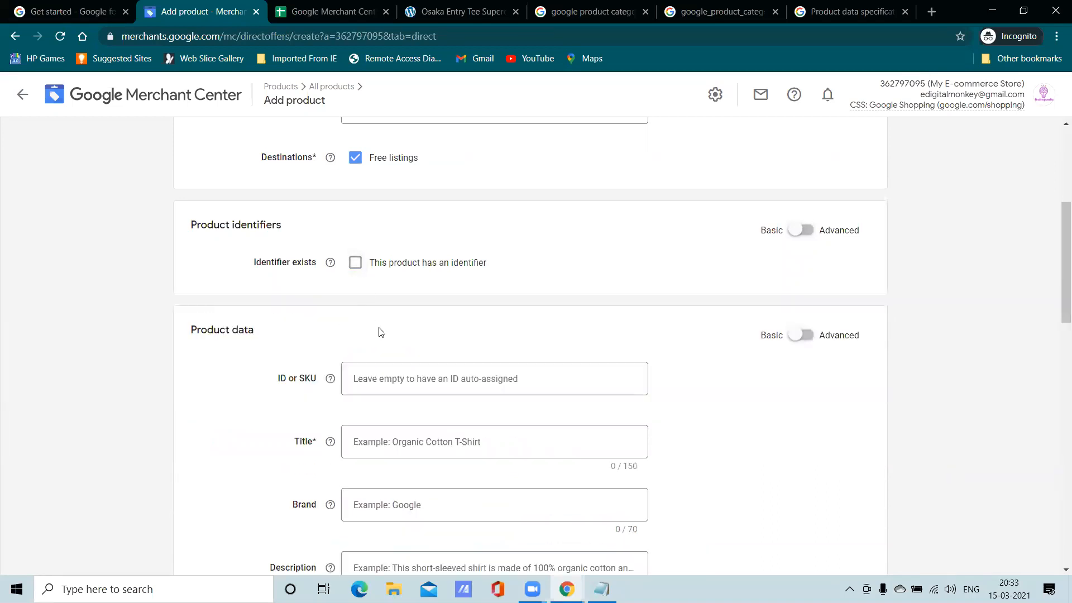
{"action": "left_click", "coordinate": [357, 265]}
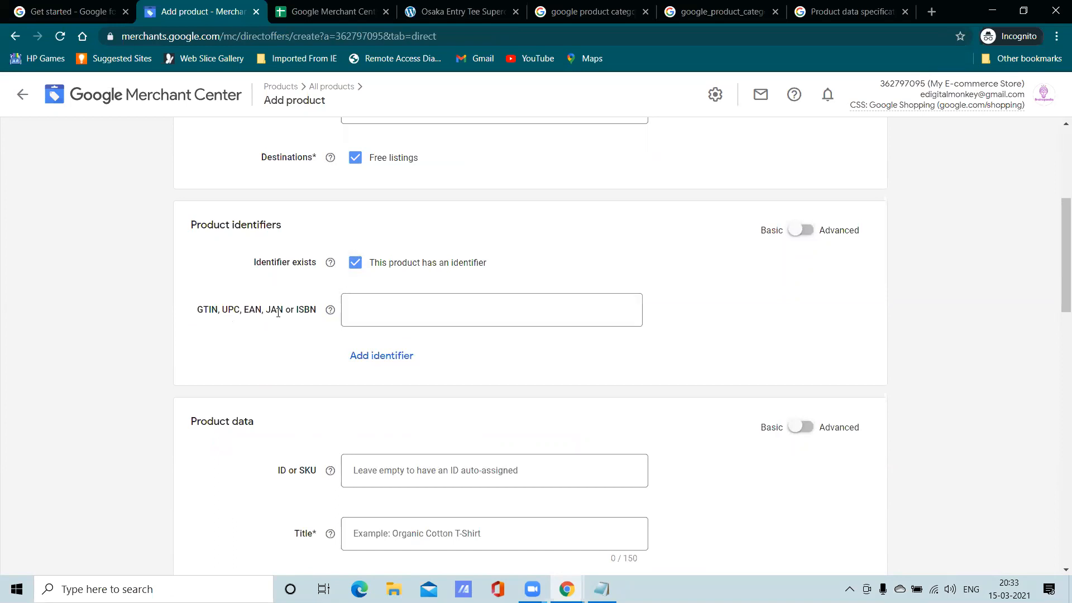
{"action": "left_click", "coordinate": [357, 266]}
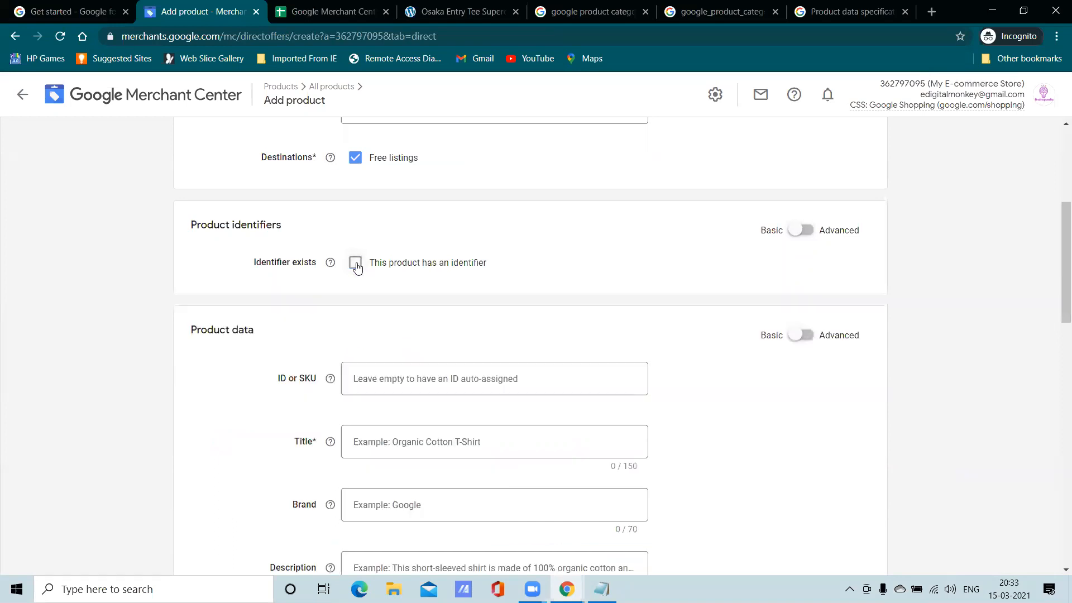
{"action": "left_click", "coordinate": [358, 266]}
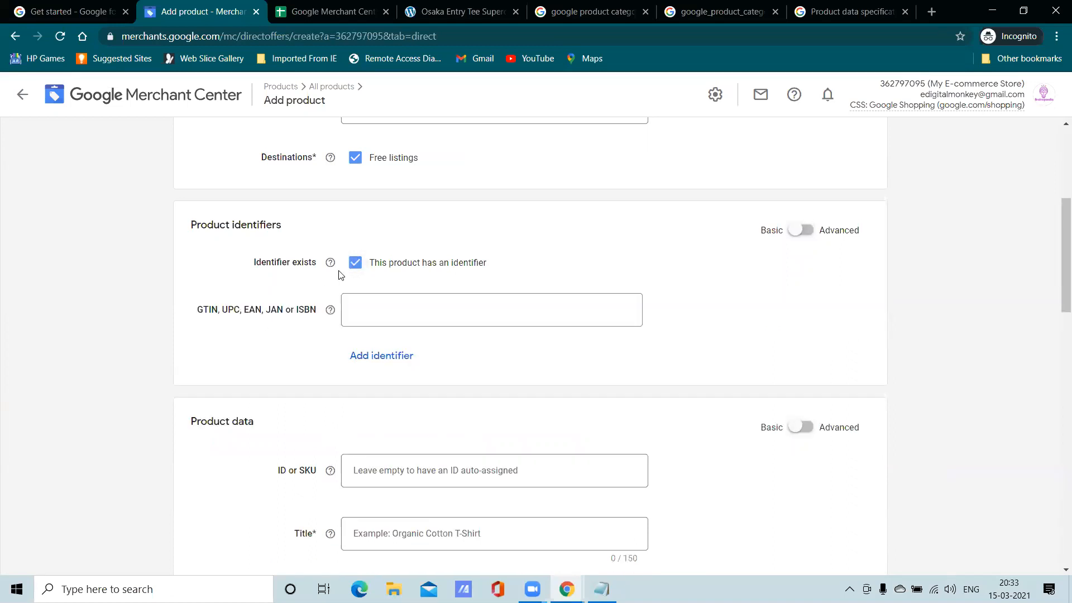
{"action": "left_click", "coordinate": [355, 264]}
Step: Examine the new product's data fields, from ID or SKU, title, brand and description to the landing page link, image link and price
{"action": "scroll", "coordinate": [363, 311], "scroll_direction": "down", "scroll_amount": 3}
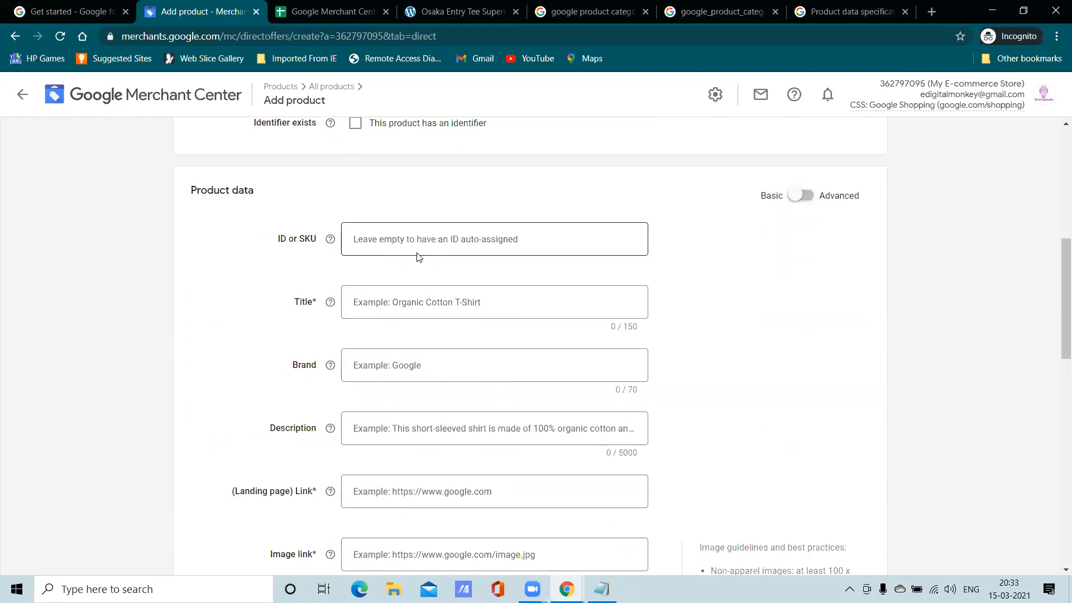
{"action": "scroll", "coordinate": [410, 263], "scroll_direction": "down", "scroll_amount": 1}
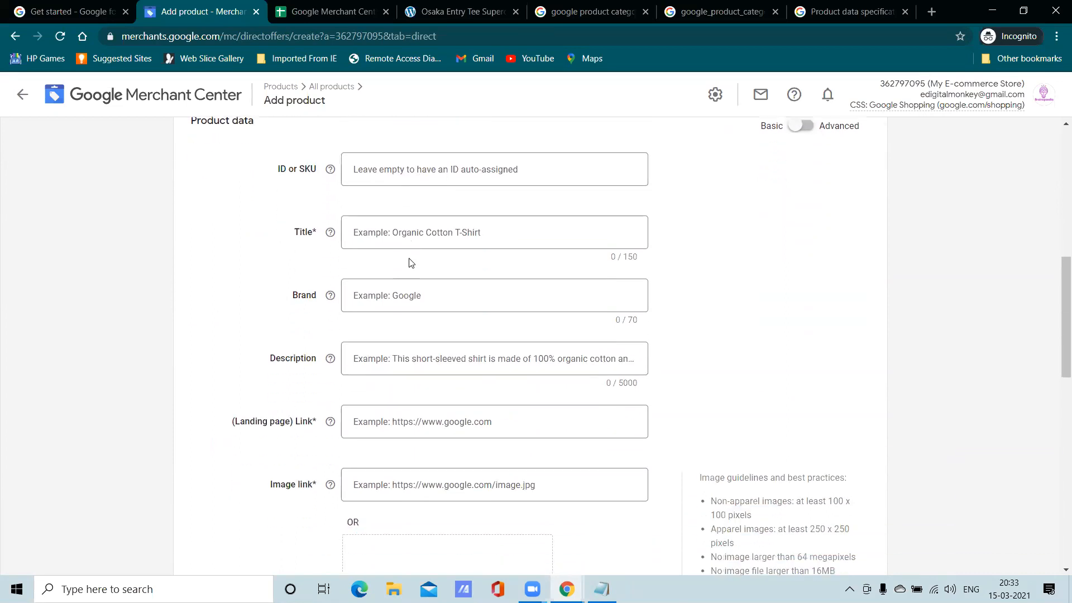
{"action": "left_click", "coordinate": [400, 241]}
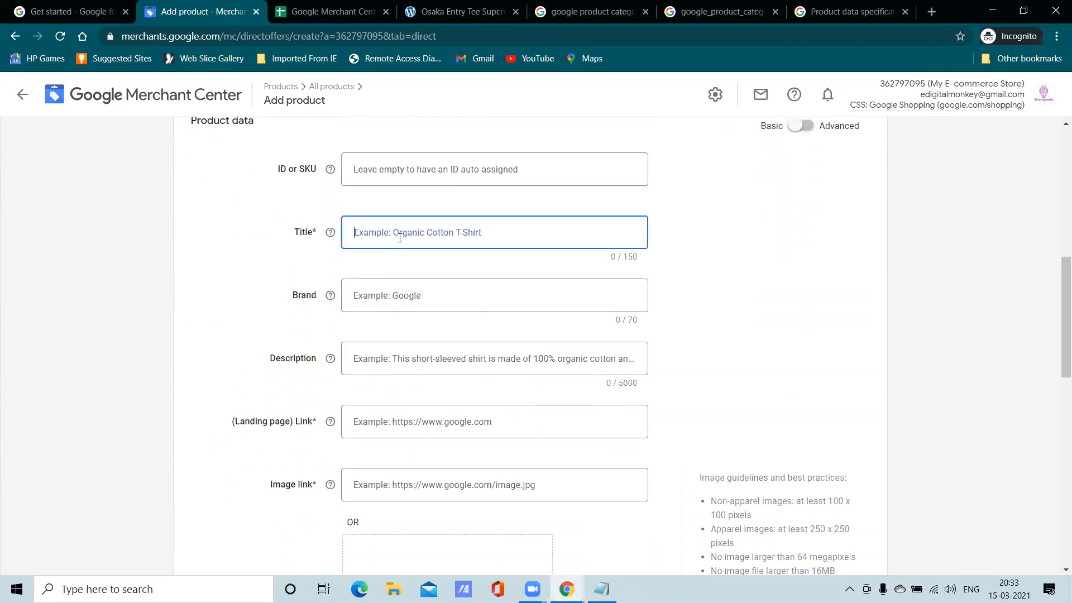
{"action": "left_click", "coordinate": [385, 296]}
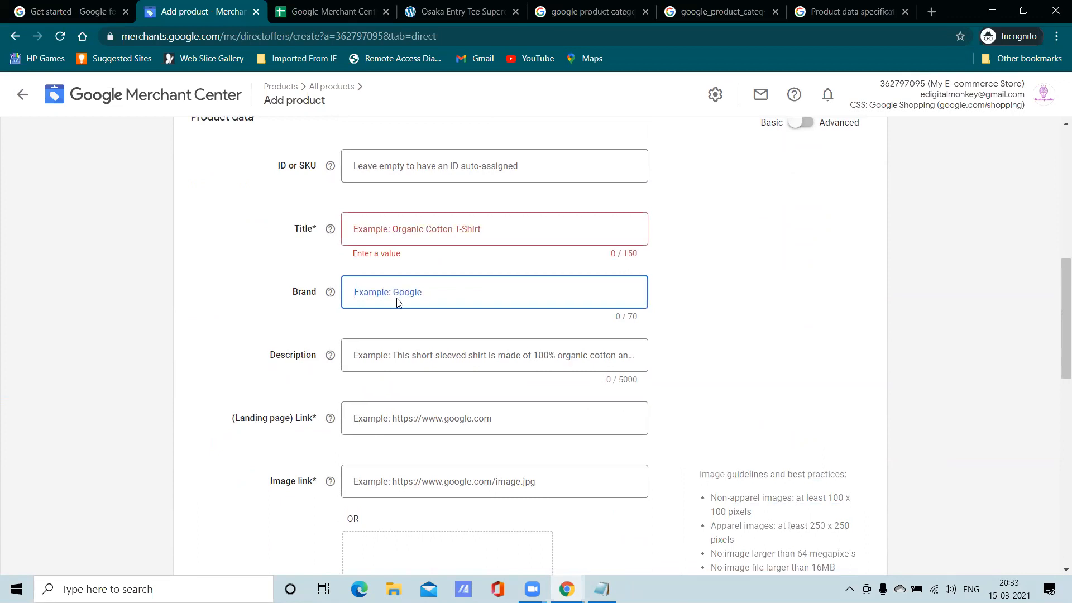
{"action": "scroll", "coordinate": [391, 296], "scroll_direction": "down", "scroll_amount": 2}
{"action": "left_click", "coordinate": [366, 223]}
{"action": "left_click", "coordinate": [385, 284]}
{"action": "left_click", "coordinate": [395, 346]}
{"action": "scroll", "coordinate": [478, 341], "scroll_direction": "down", "scroll_amount": 3}
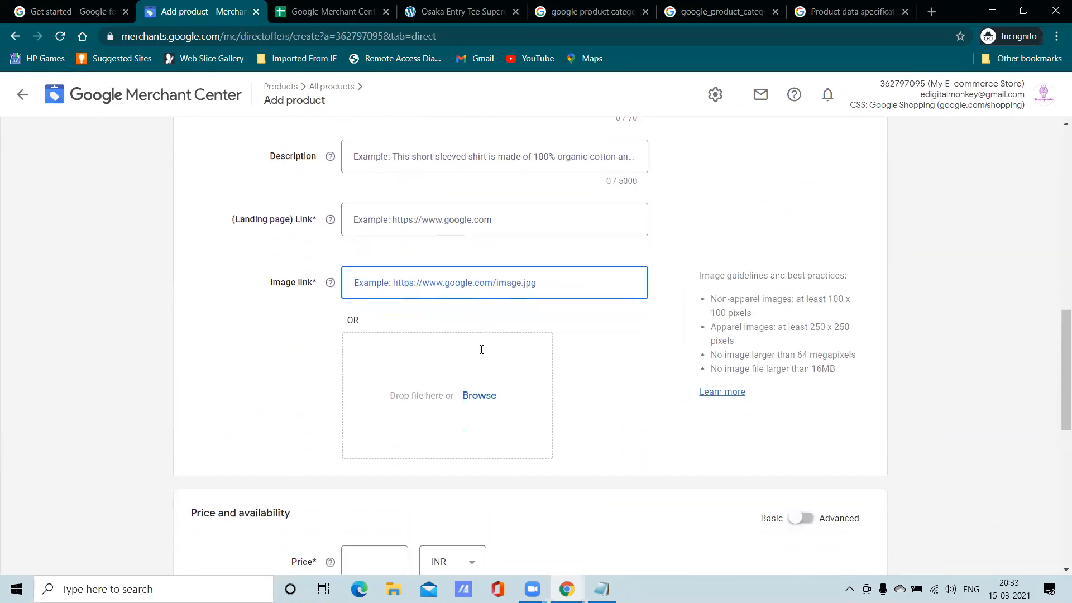
{"action": "scroll", "coordinate": [476, 331], "scroll_direction": "down", "scroll_amount": 3}
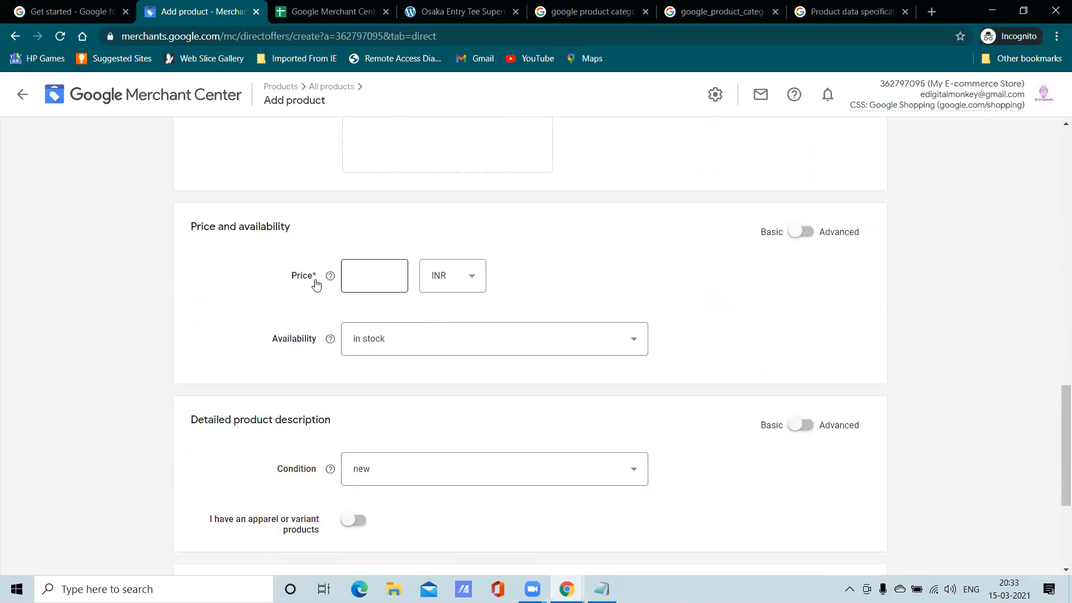
{"action": "scroll", "coordinate": [397, 340], "scroll_direction": "down", "scroll_amount": 1}
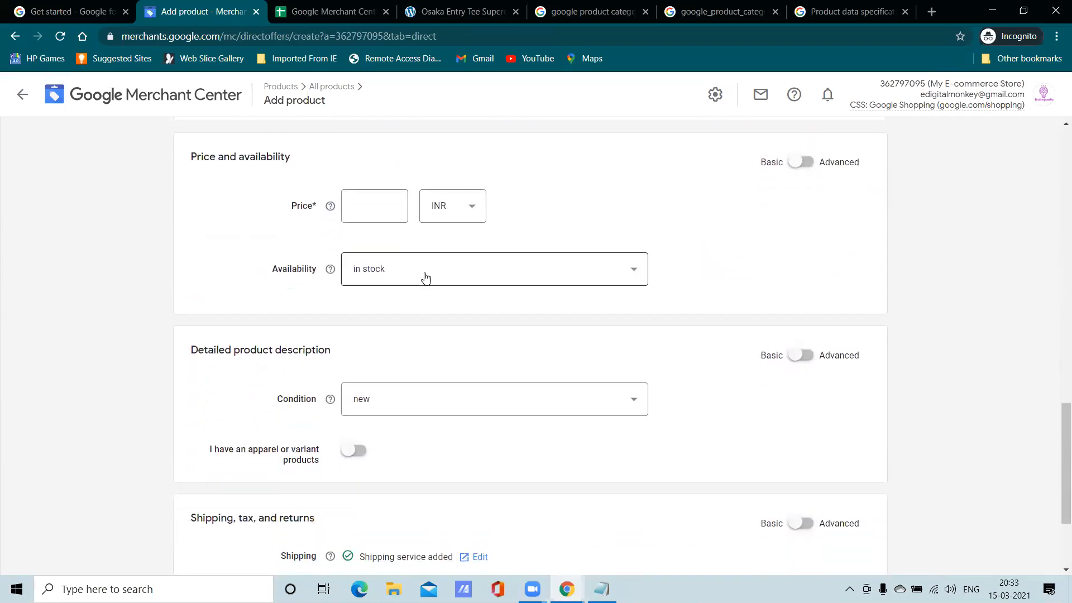
Step: View the available choices for the product's availability and condition, keeping "in stock" and "new"
{"action": "left_click", "coordinate": [422, 272]}
{"action": "left_click", "coordinate": [737, 276]}
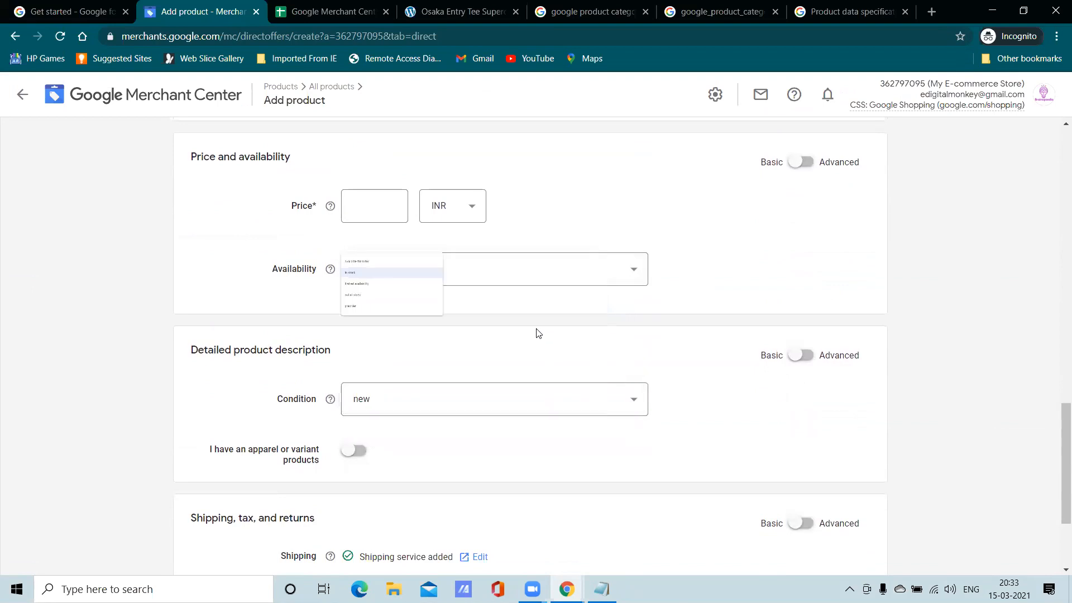
{"action": "scroll", "coordinate": [481, 332], "scroll_direction": "down", "scroll_amount": 2}
{"action": "left_click", "coordinate": [426, 259]}
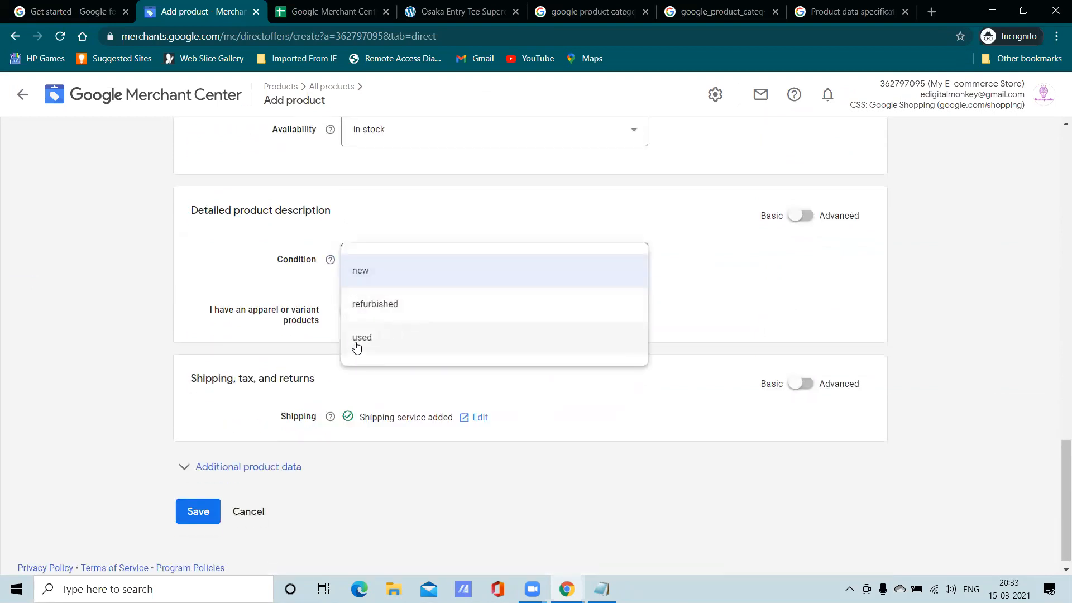
{"action": "left_click", "coordinate": [726, 259]}
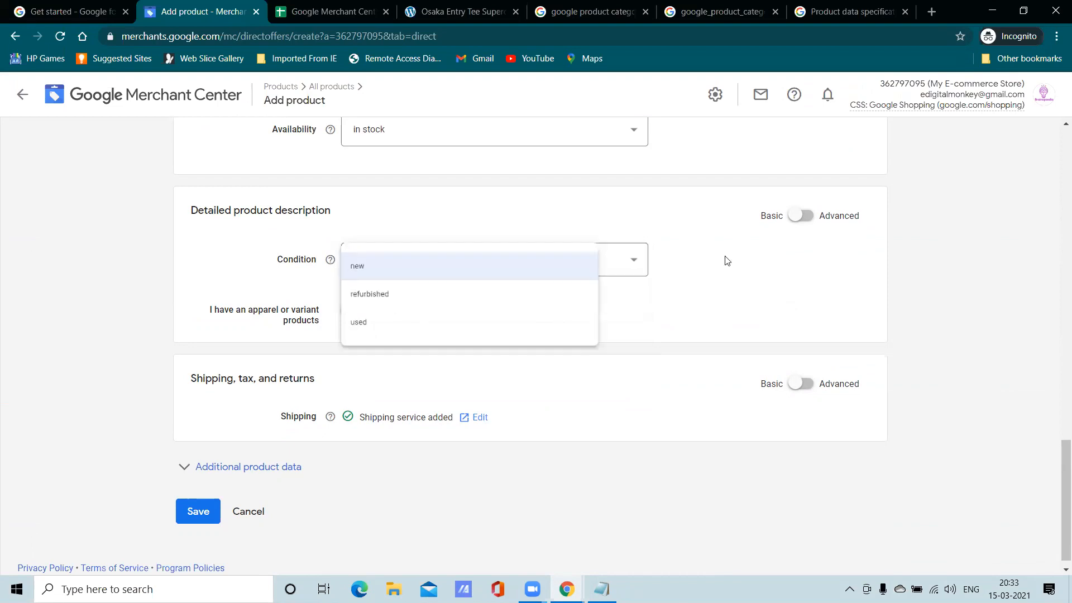
{"action": "left_click", "coordinate": [444, 271]}
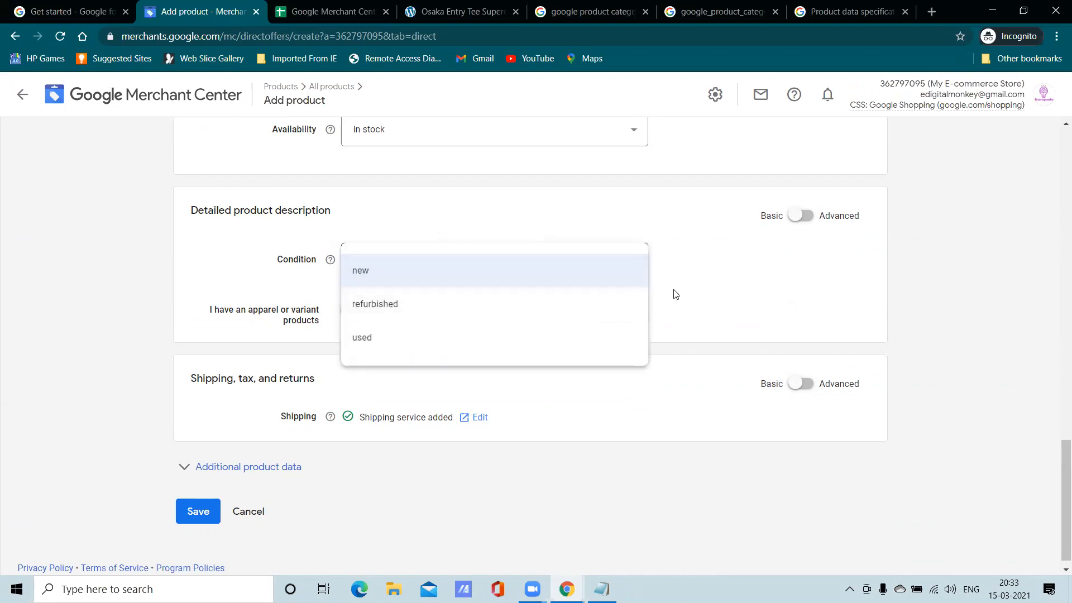
{"action": "left_click", "coordinate": [692, 290]}
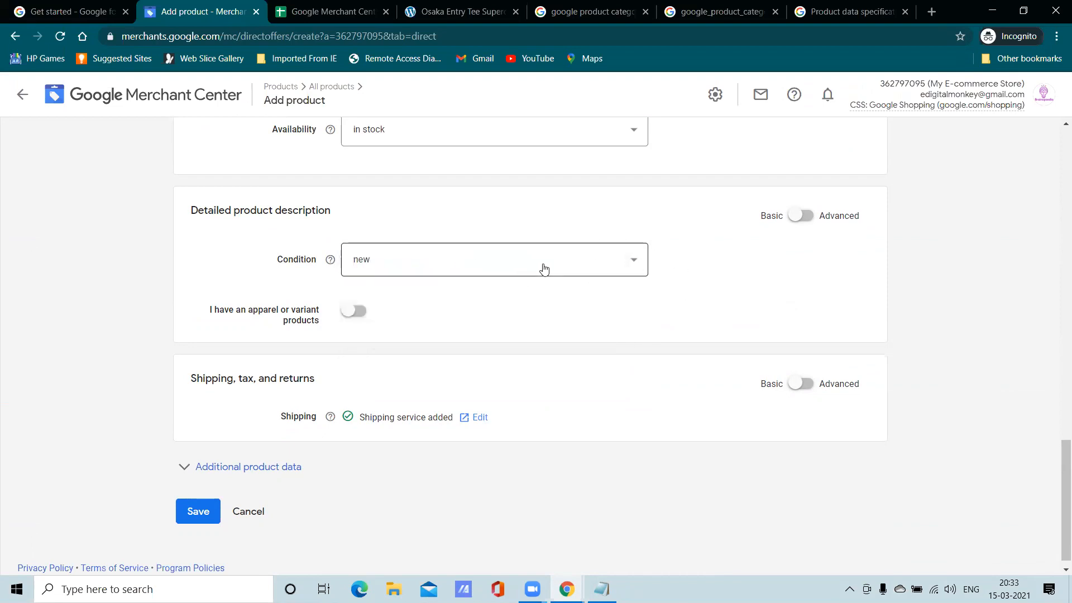
Step: Review the rest of the product form and leave it for the product list without saving
{"action": "scroll", "coordinate": [285, 328], "scroll_direction": "down", "scroll_amount": 1}
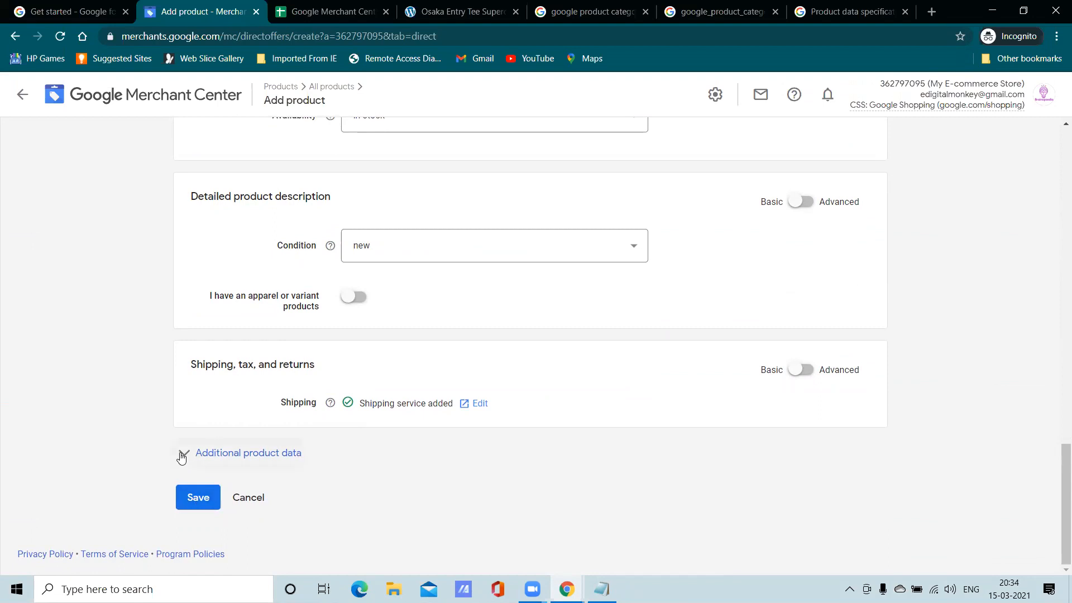
{"action": "scroll", "coordinate": [425, 380], "scroll_direction": "up", "scroll_amount": 10}
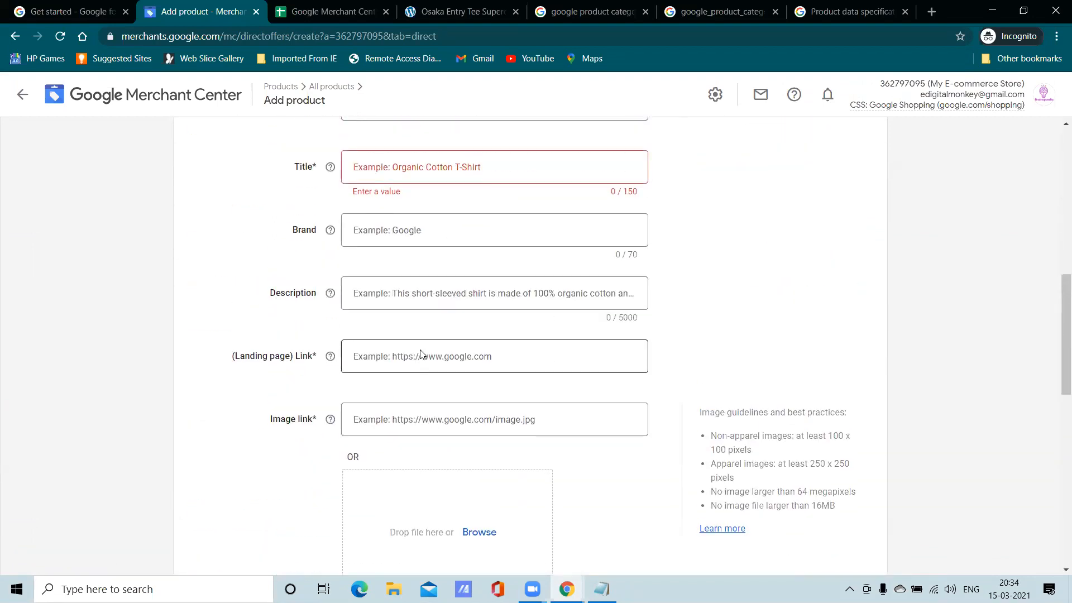
{"action": "scroll", "coordinate": [412, 346], "scroll_direction": "up", "scroll_amount": 8}
{"action": "scroll", "coordinate": [404, 336], "scroll_direction": "down", "scroll_amount": 3}
{"action": "scroll", "coordinate": [403, 336], "scroll_direction": "up", "scroll_amount": 3}
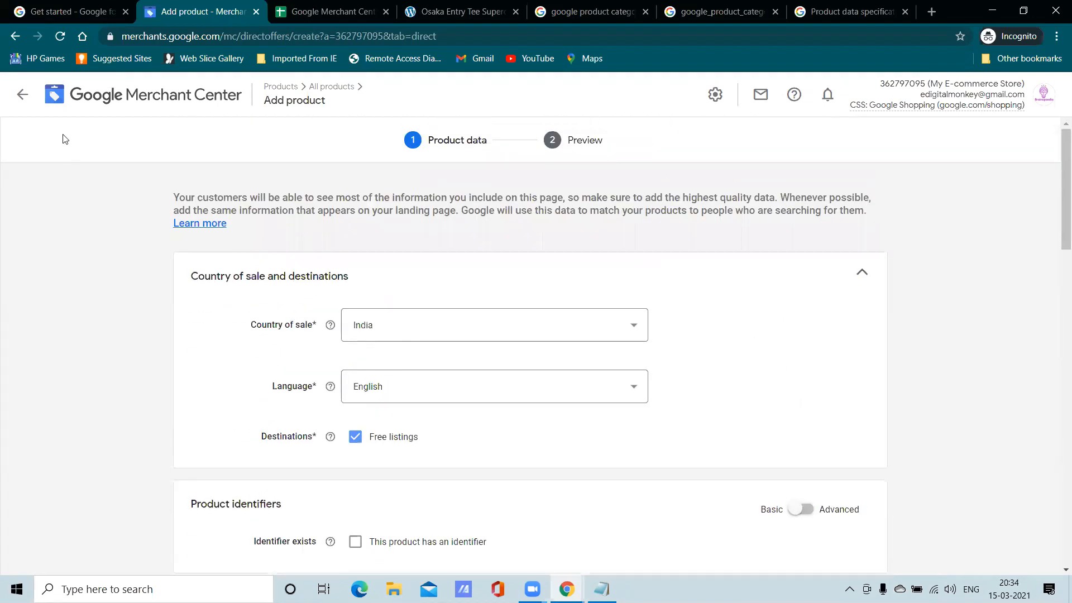
{"action": "left_click", "coordinate": [22, 95]}
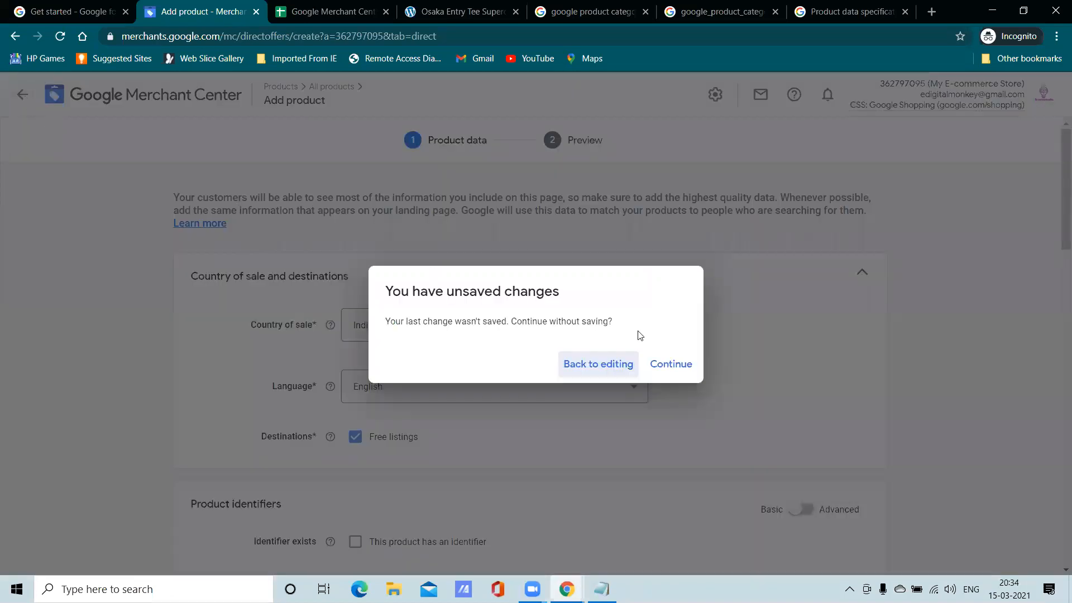
{"action": "left_click", "coordinate": [672, 364]}
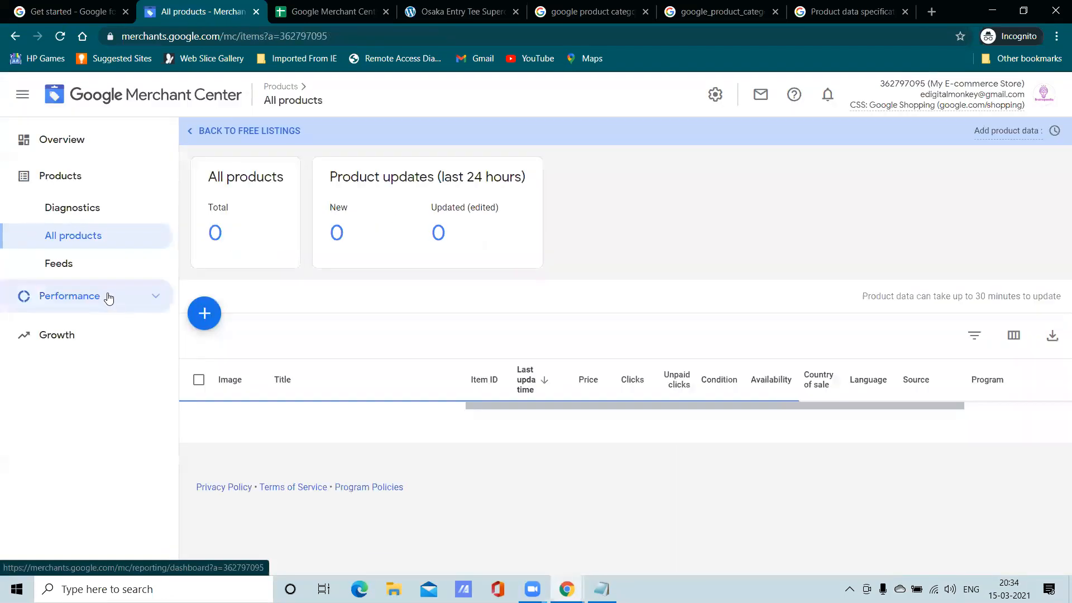
{"action": "left_click", "coordinate": [205, 313]}
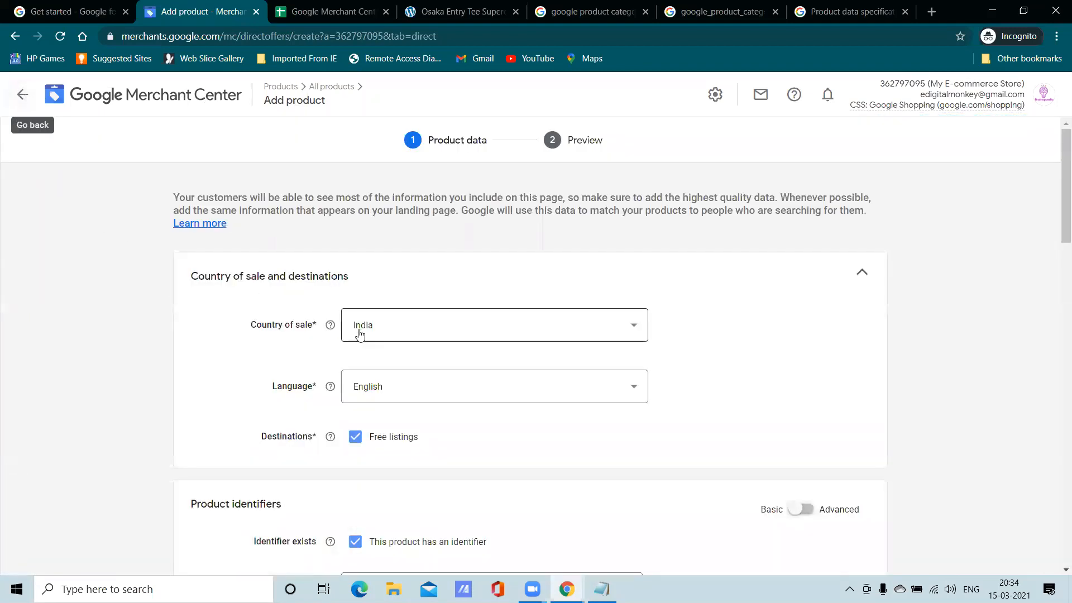
{"action": "left_click", "coordinate": [25, 95]}
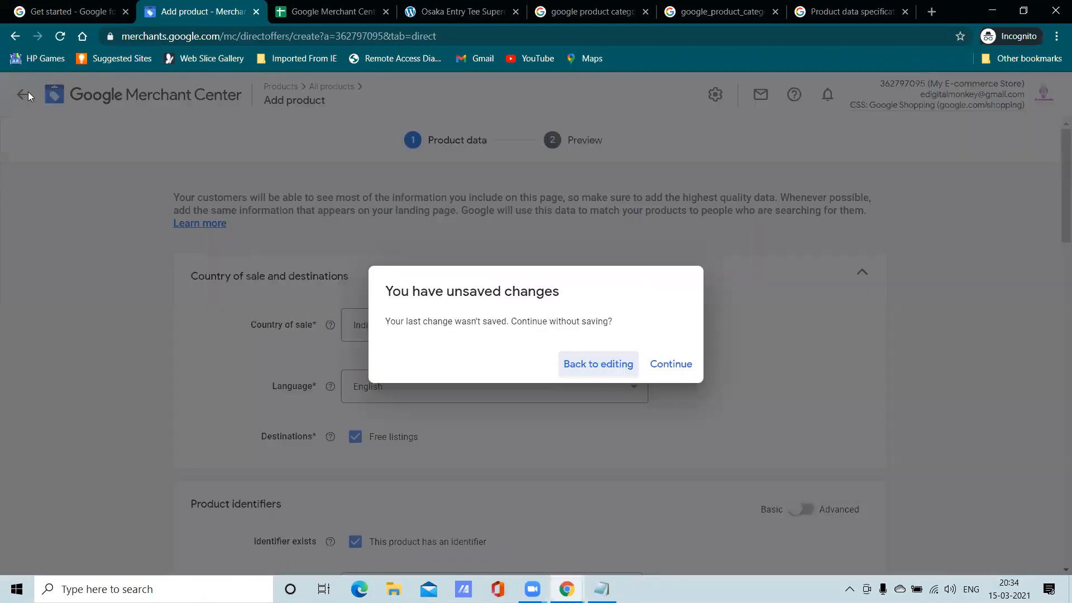
{"action": "left_click", "coordinate": [615, 365]}
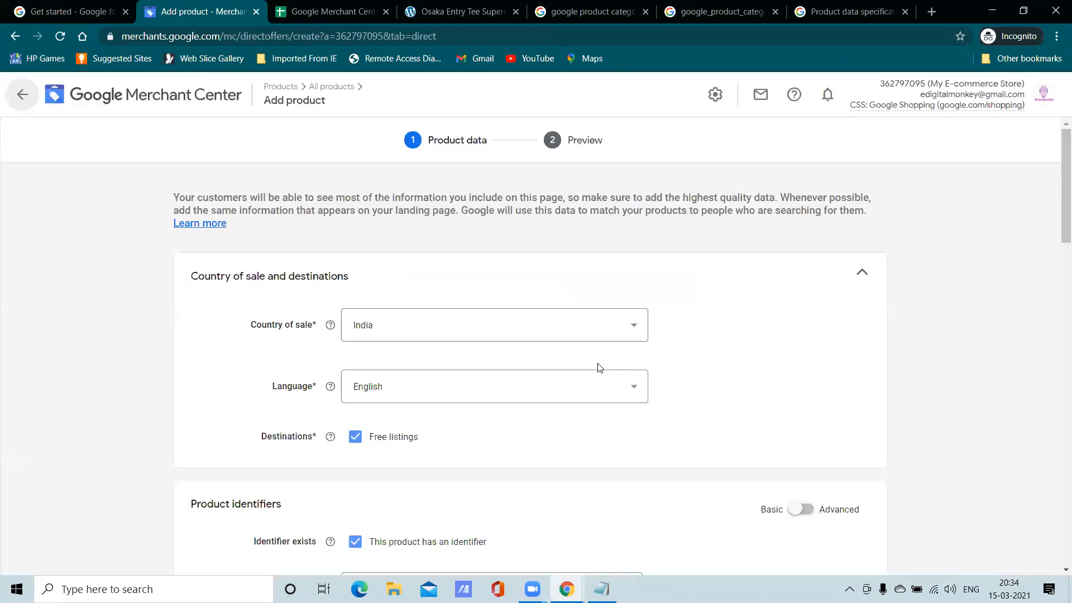
{"action": "left_click", "coordinate": [22, 89]}
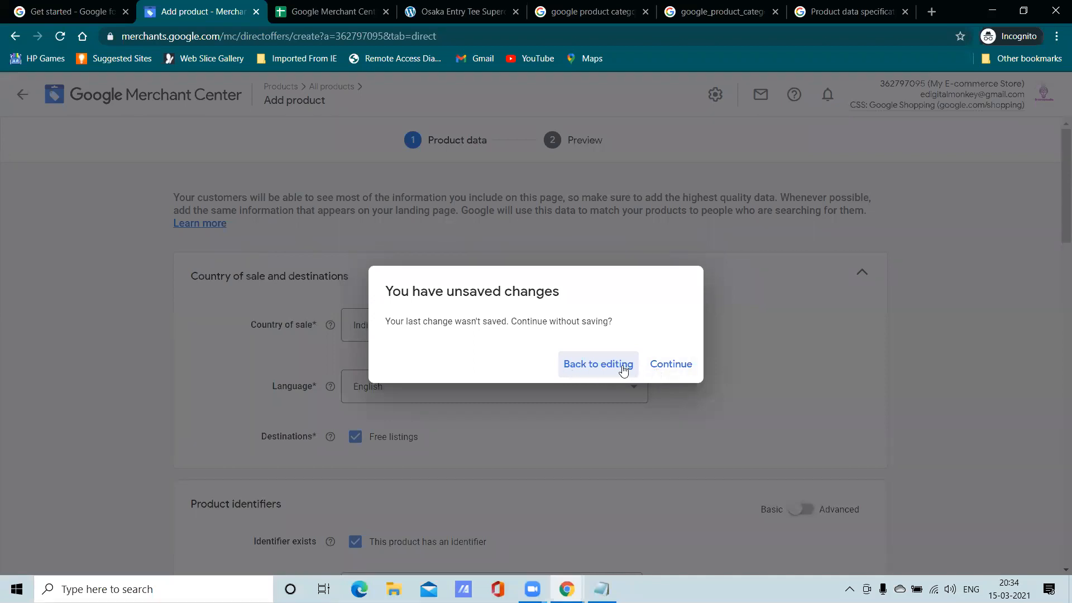
{"action": "left_click", "coordinate": [668, 368]}
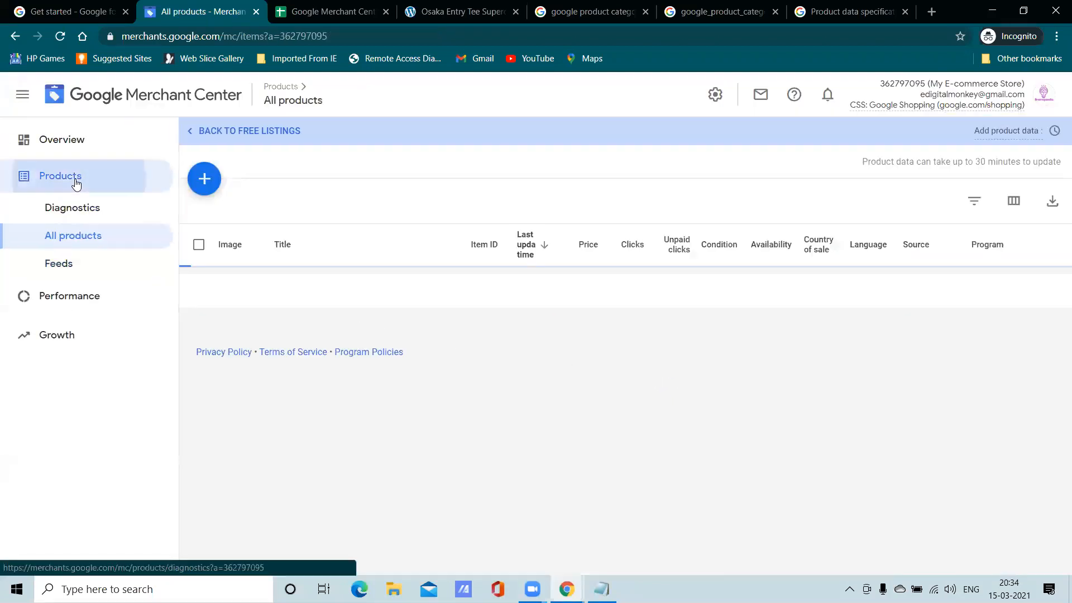
Step: Examine the item issues overview in the product diagnostics
{"action": "left_click", "coordinate": [77, 185]}
{"action": "scroll", "coordinate": [699, 300], "scroll_direction": "down", "scroll_amount": 1}
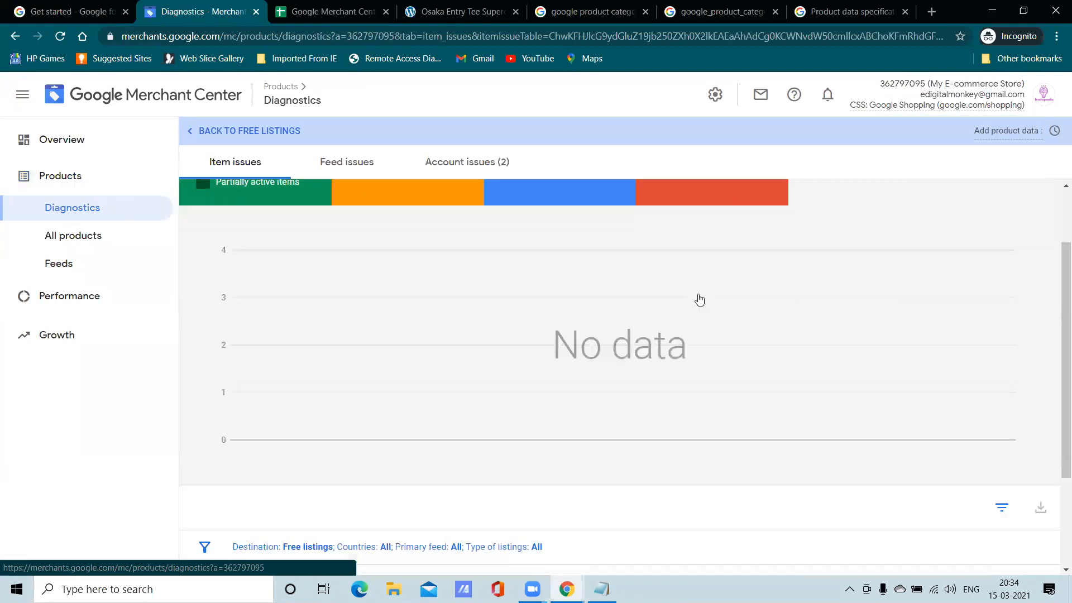
{"action": "scroll", "coordinate": [700, 299], "scroll_direction": "down", "scroll_amount": 3}
{"action": "scroll", "coordinate": [586, 301], "scroll_direction": "up", "scroll_amount": 5}
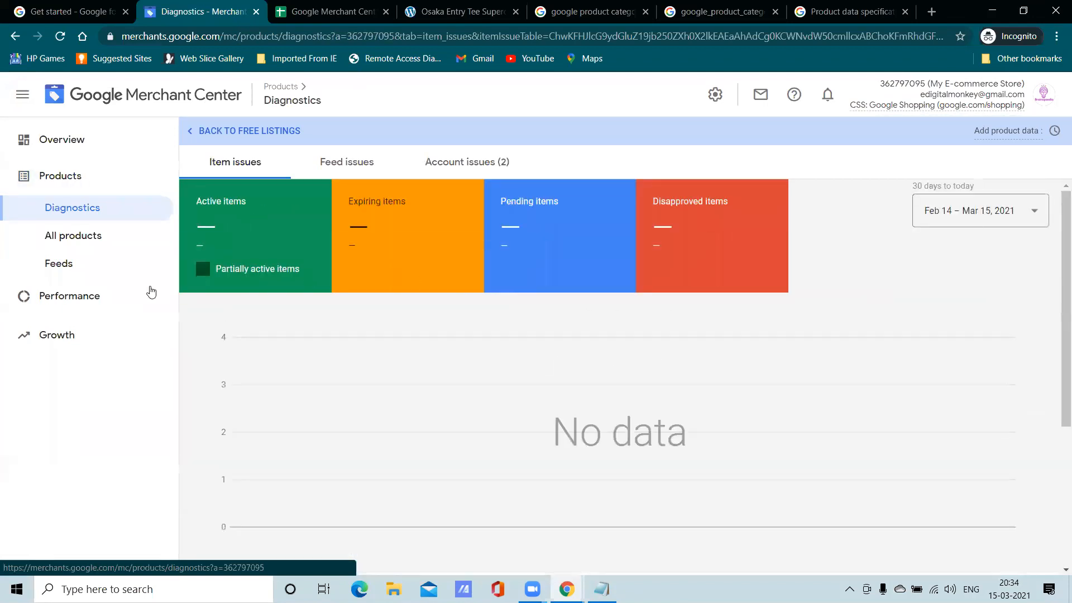
Step: View the Growth opportunities page and the Performance dashboard for free listings
{"action": "left_click", "coordinate": [69, 301]}
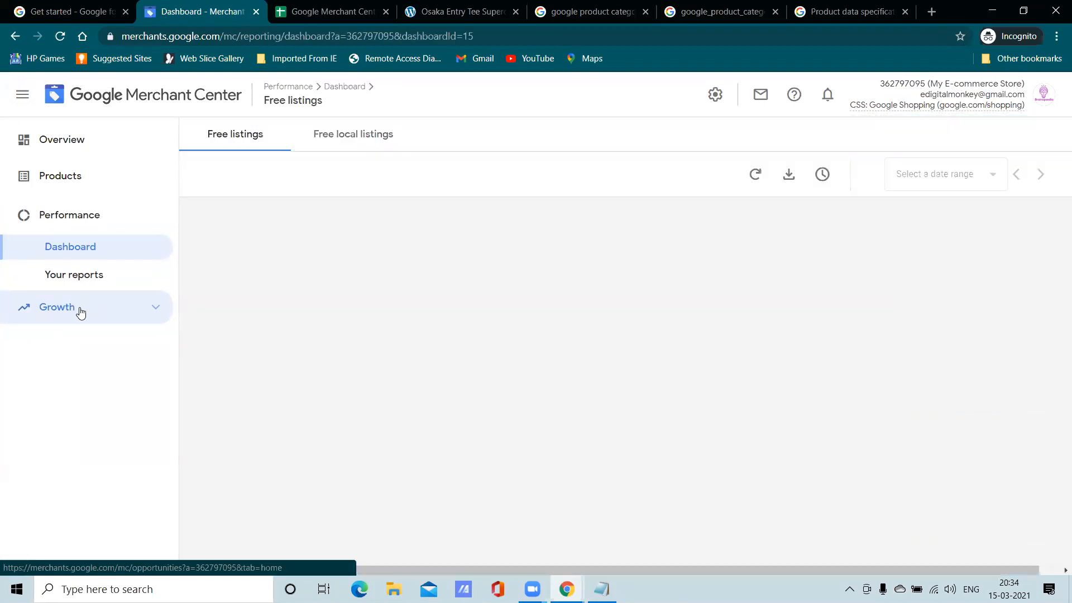
{"action": "left_click", "coordinate": [79, 309]}
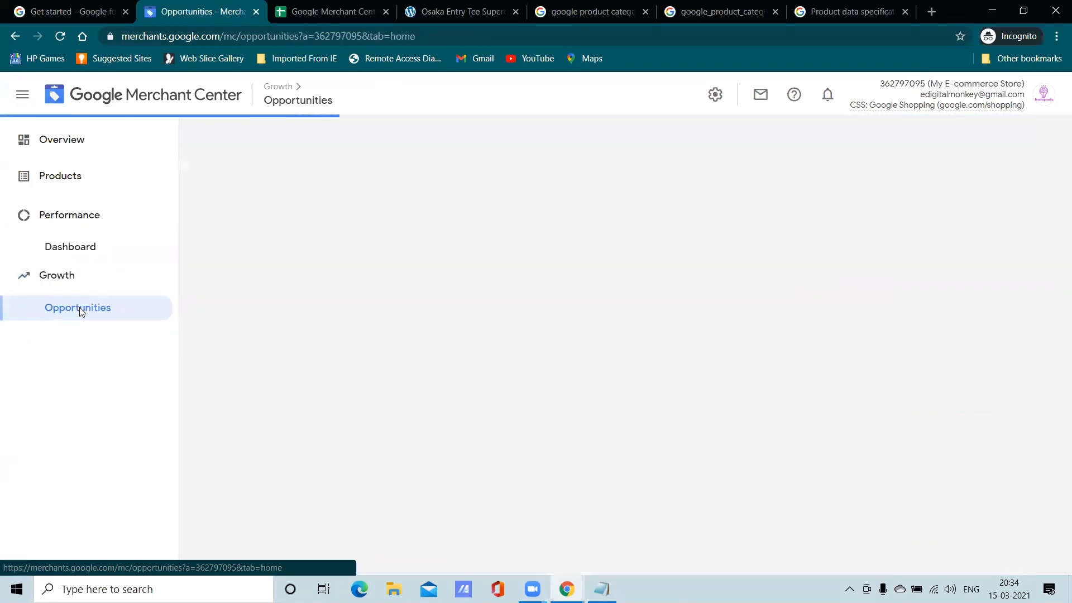
{"action": "left_click", "coordinate": [102, 222]}
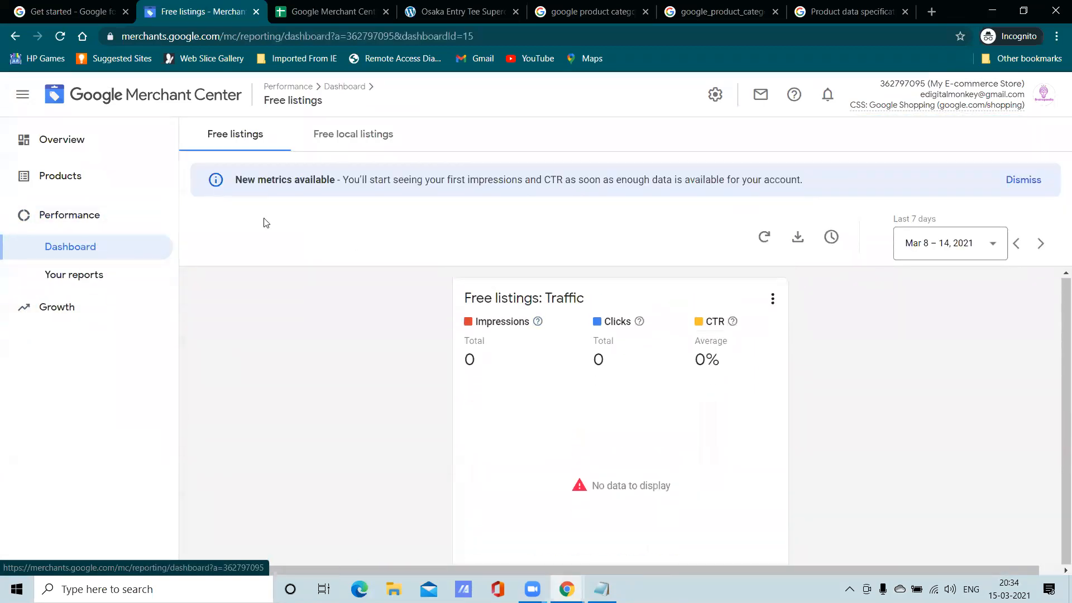
Step: Start a new primary feed with India as country of sale, English as language, and both free listing destinations kept
{"action": "left_click", "coordinate": [113, 177]}
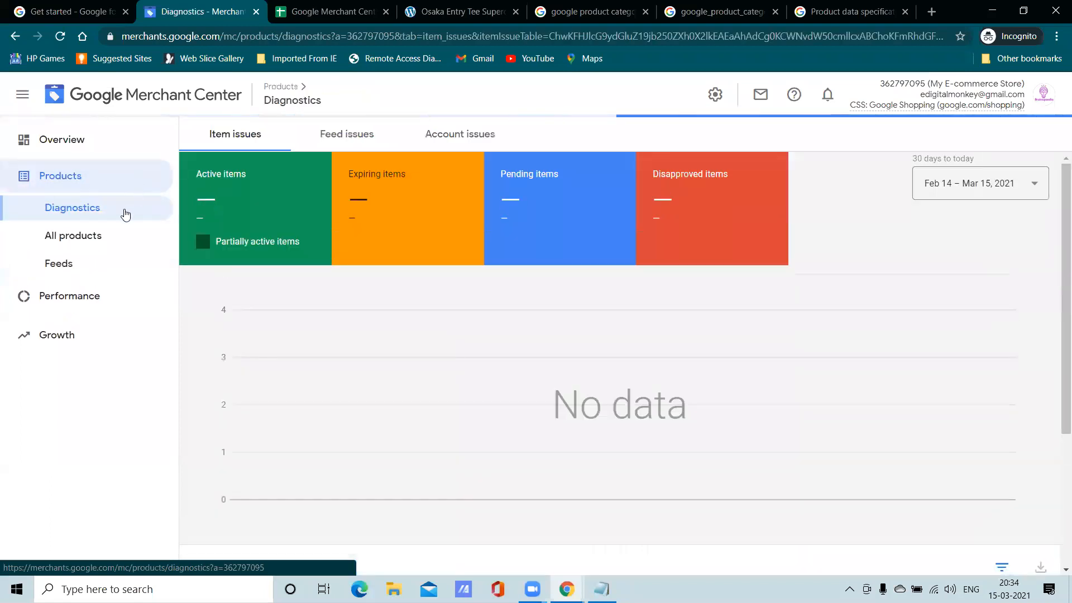
{"action": "left_click", "coordinate": [75, 270]}
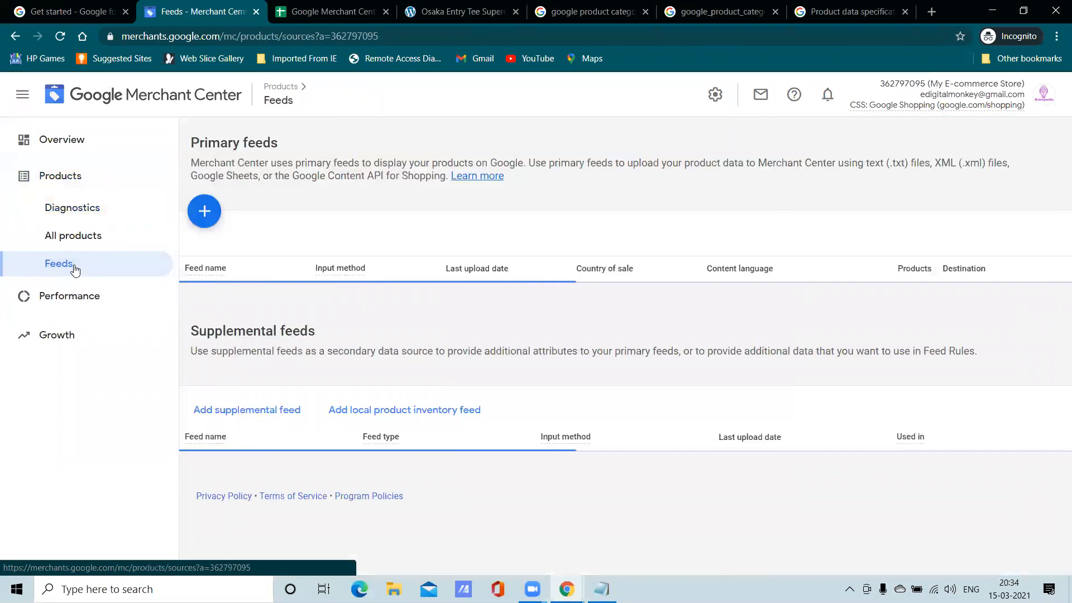
{"action": "left_click", "coordinate": [204, 214]}
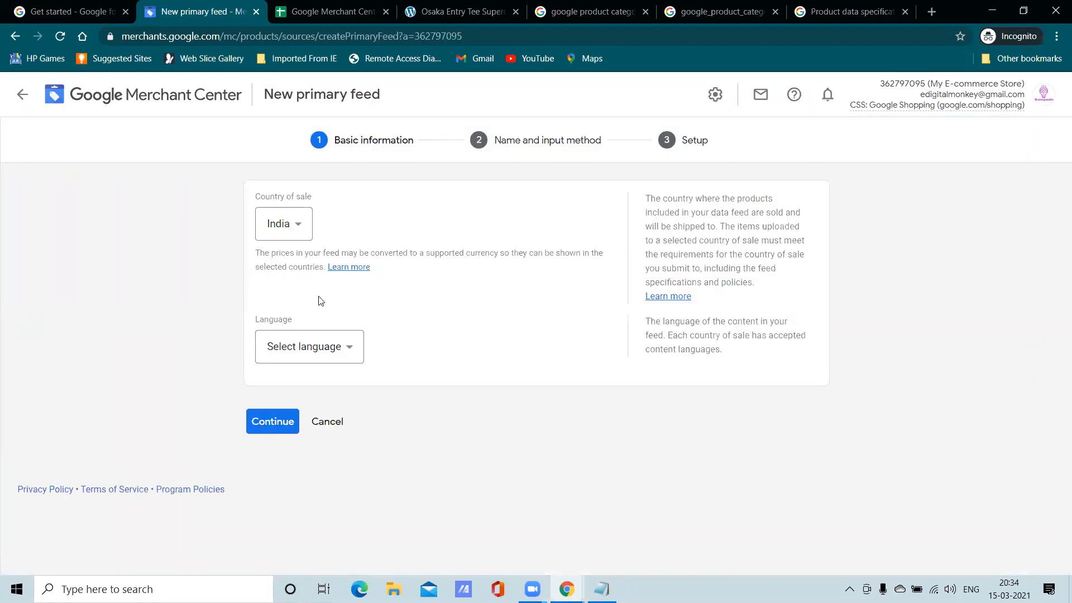
{"action": "left_click", "coordinate": [328, 346]}
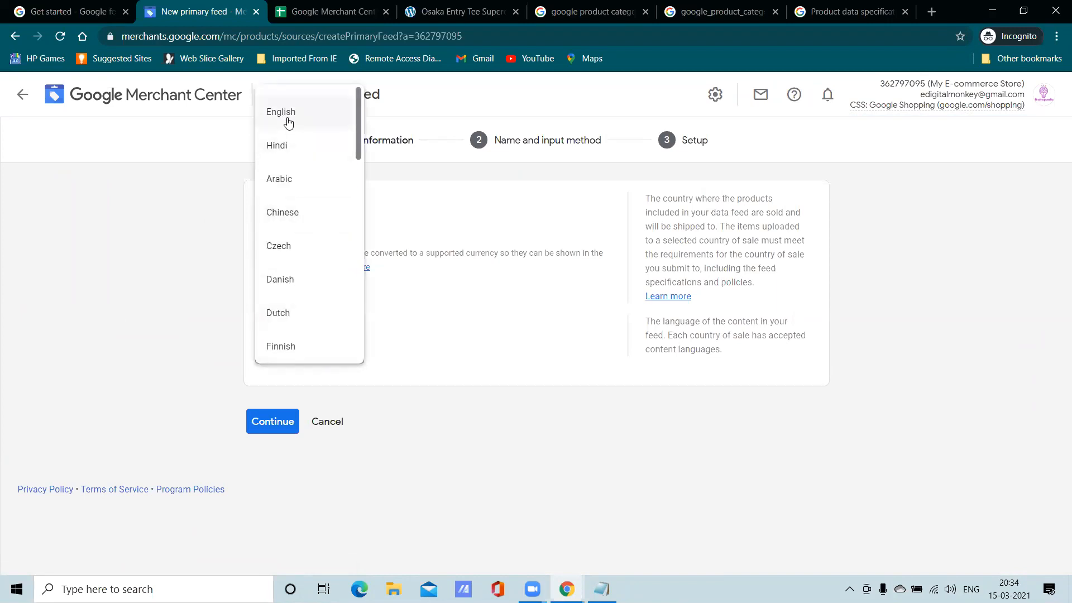
{"action": "left_click", "coordinate": [287, 118]}
{"action": "scroll", "coordinate": [304, 446], "scroll_direction": "down", "scroll_amount": 3}
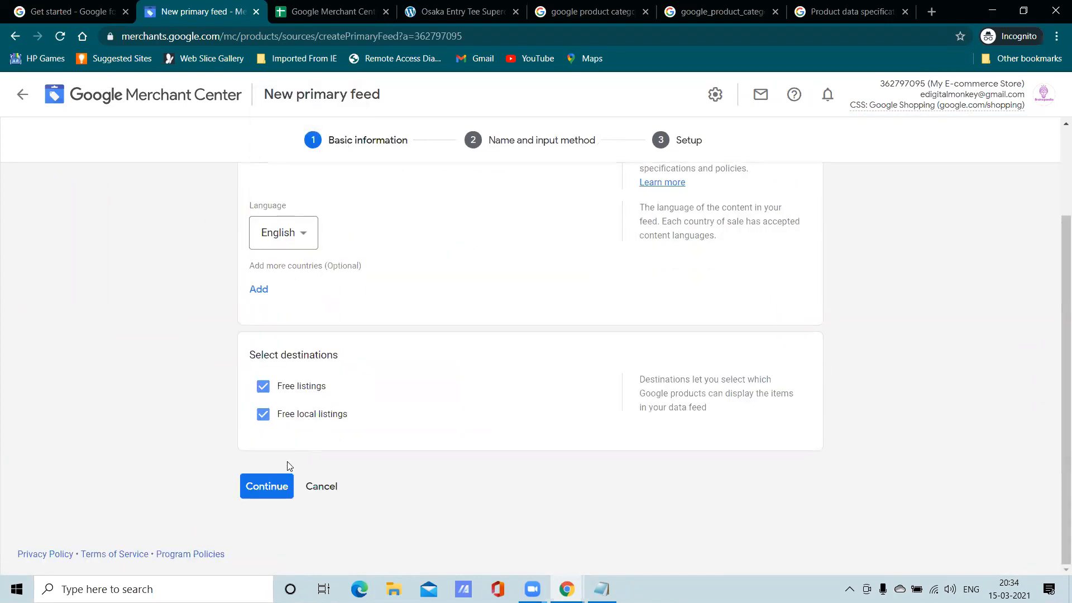
{"action": "left_click", "coordinate": [266, 486]}
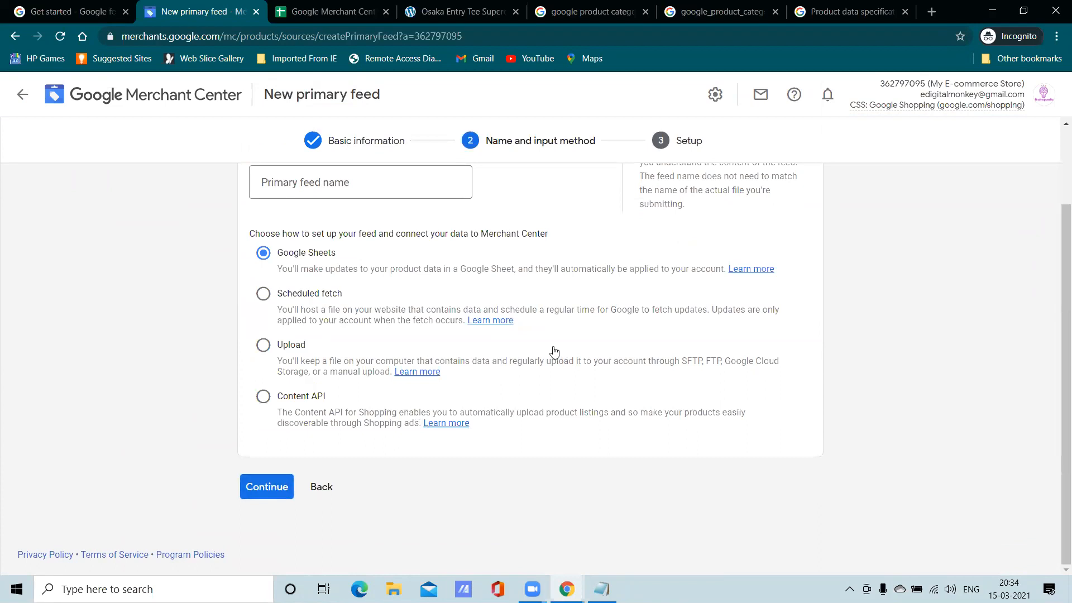
Step: Choose Scheduled fetch as the input method, name the primary feed SAmple2 and continue to its setup
{"action": "left_click", "coordinate": [264, 295]}
{"action": "left_click", "coordinate": [267, 488]}
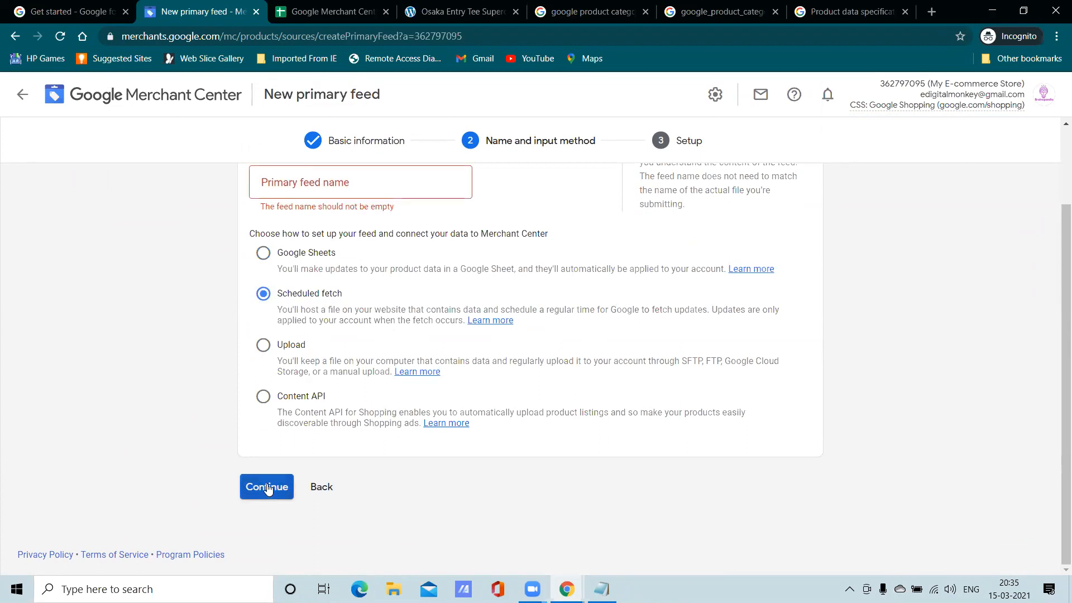
{"action": "left_click", "coordinate": [346, 184]}
{"action": "type", "text": "SAmple2"}
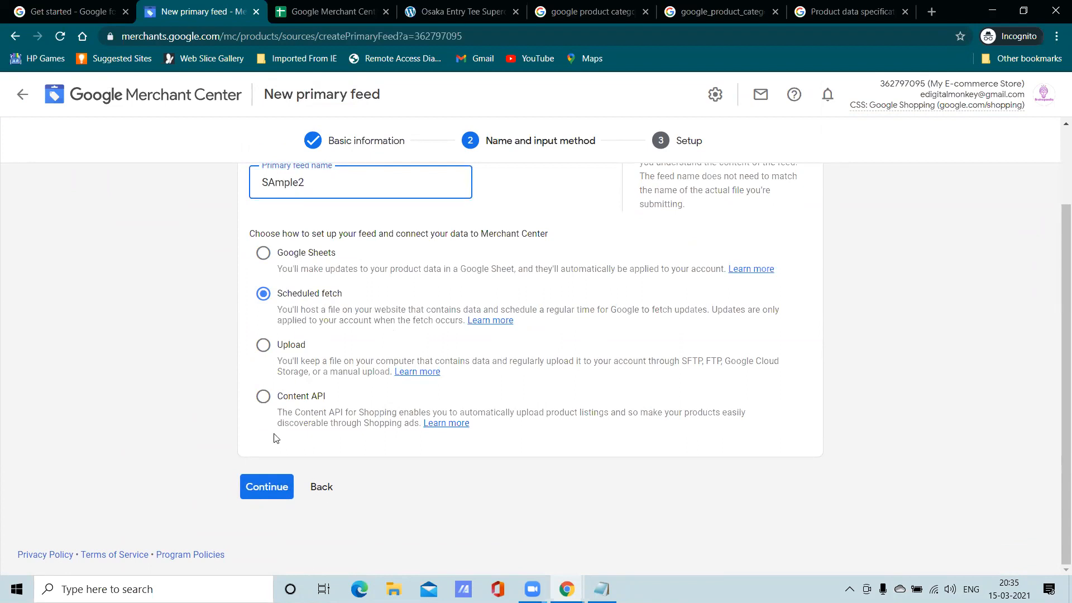
{"action": "left_click", "coordinate": [267, 486]}
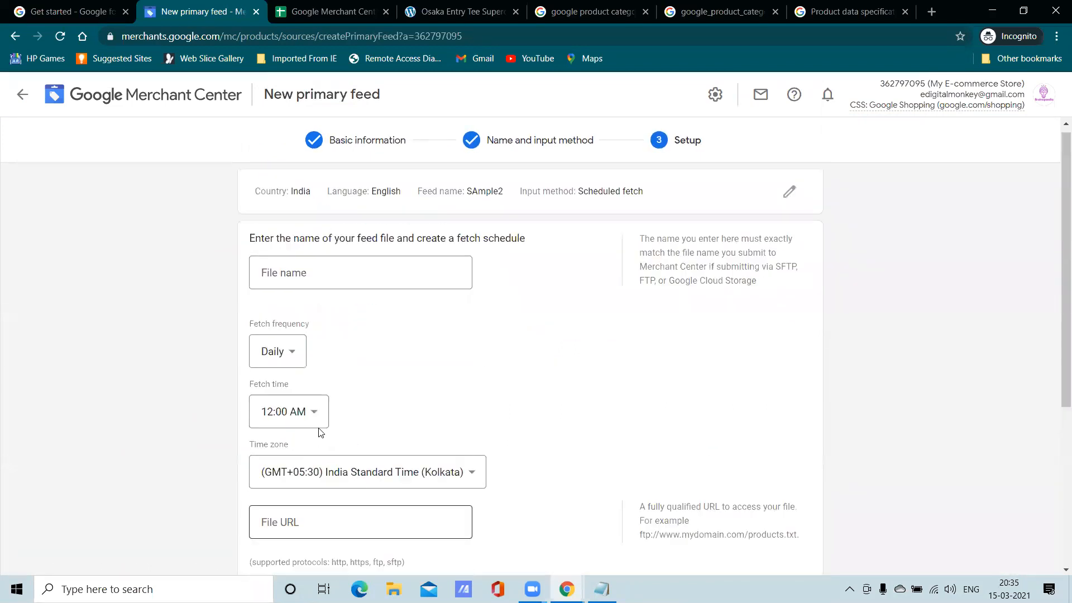
Step: Enter Sample as the feed file name, keeping the daily fetch at 12:00 AM India Standard Time
{"action": "left_click", "coordinate": [340, 273]}
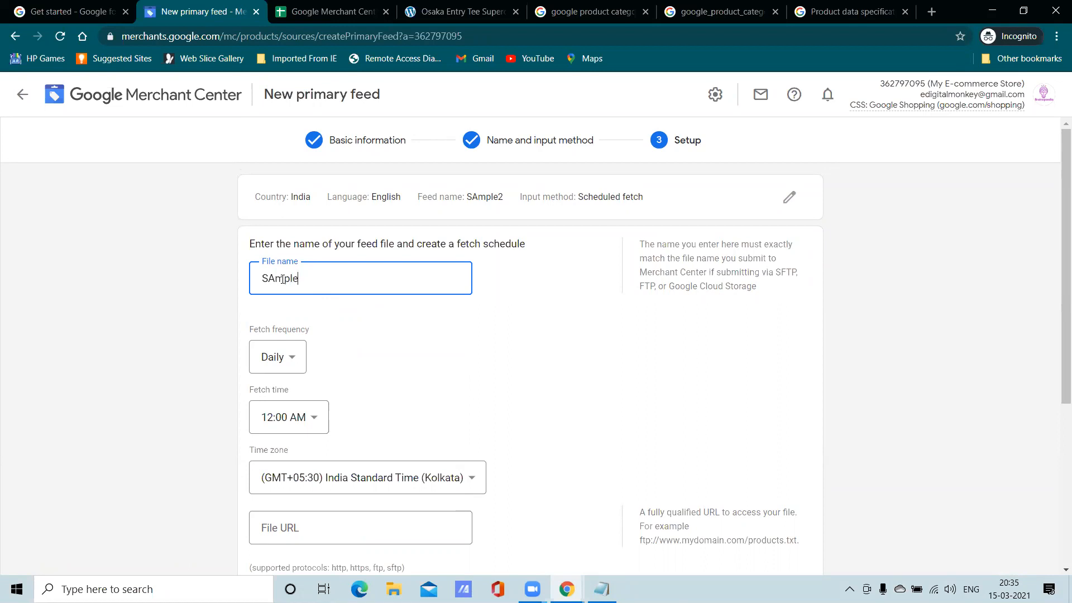
{"action": "key", "text": "BackSpace"}
{"action": "type", "text": "a"}
{"action": "scroll", "coordinate": [302, 360], "scroll_direction": "down", "scroll_amount": 3}
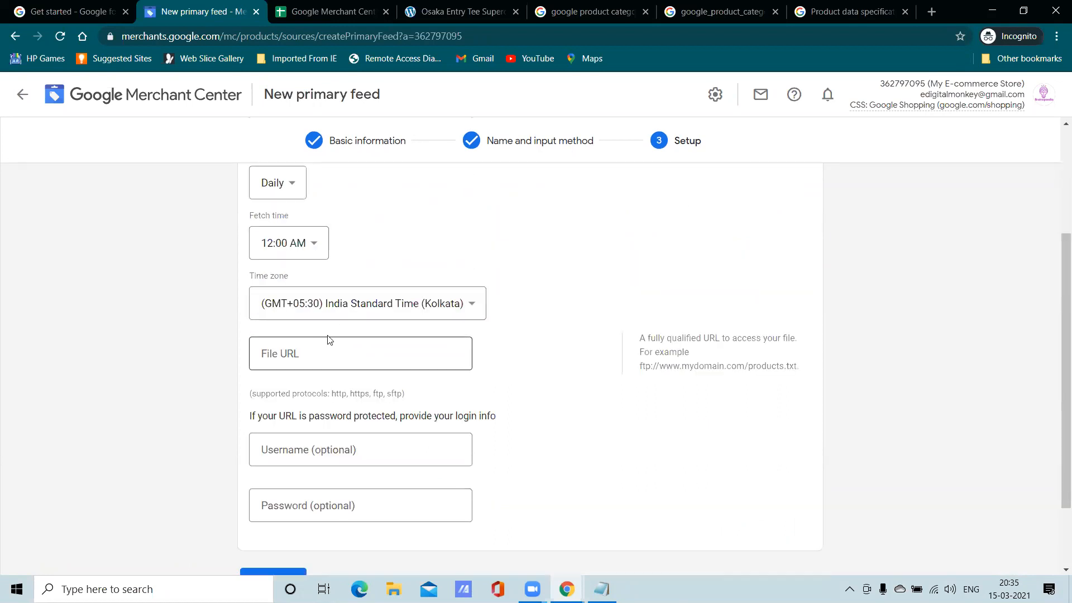
Step: Copy the store's base address from the Osaka Entry Tee product page and paste it as the feed's file URL
{"action": "left_click", "coordinate": [465, 12]}
{"action": "left_click", "coordinate": [547, 7]}
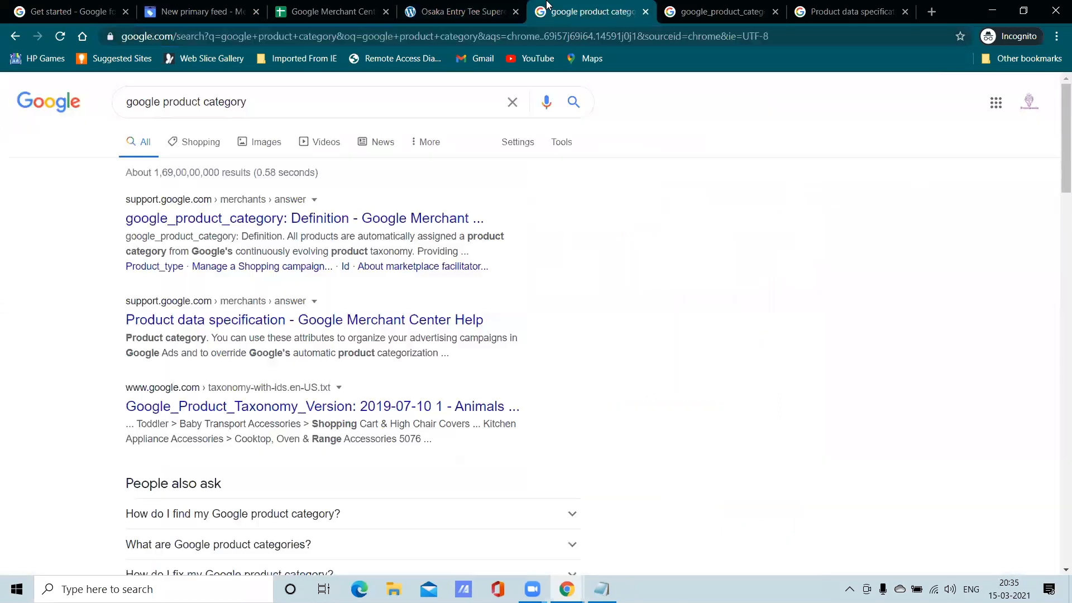
{"action": "left_click", "coordinate": [463, 12]}
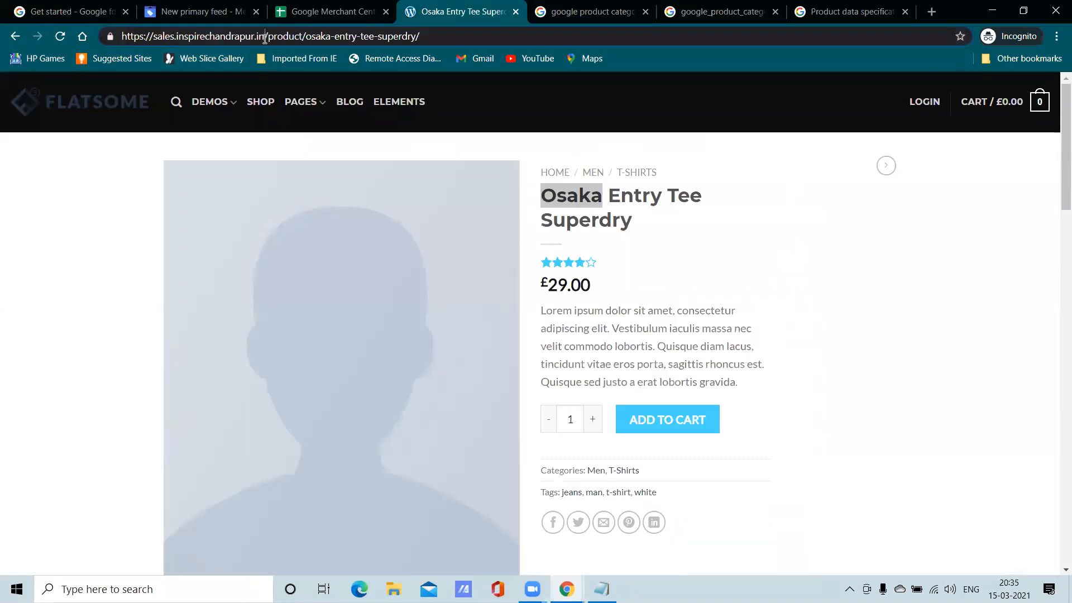
{"action": "left_click_drag", "start_coordinate": [265, 37], "coordinate": [121, 37]}
{"action": "right_click", "coordinate": [132, 39]}
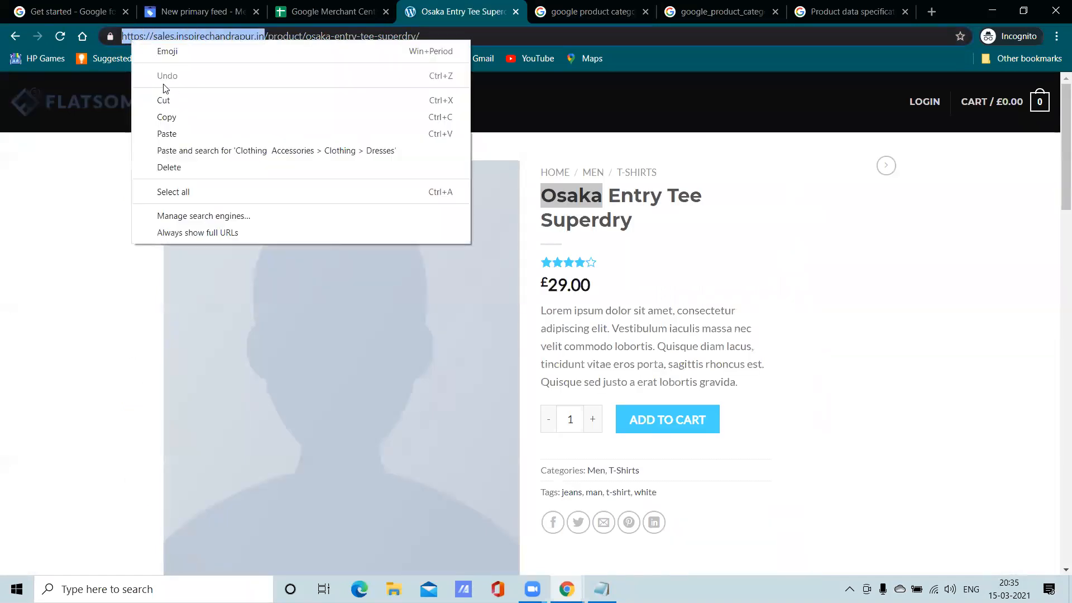
{"action": "left_click", "coordinate": [175, 117]}
{"action": "left_click", "coordinate": [192, 11]}
{"action": "left_click", "coordinate": [285, 356]}
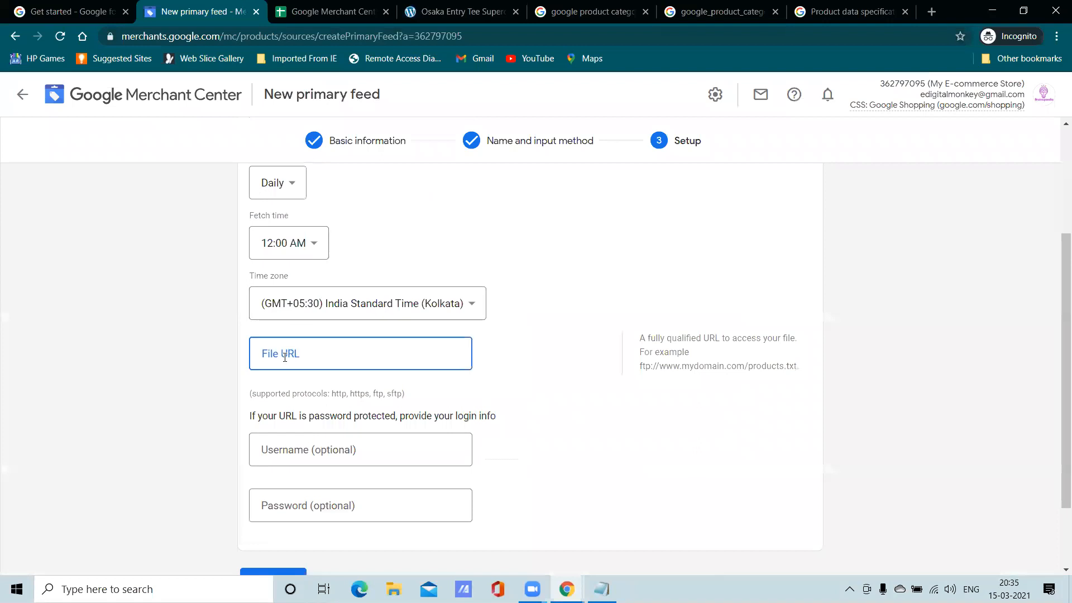
{"action": "right_click", "coordinate": [285, 357]}
{"action": "left_click", "coordinate": [333, 251]}
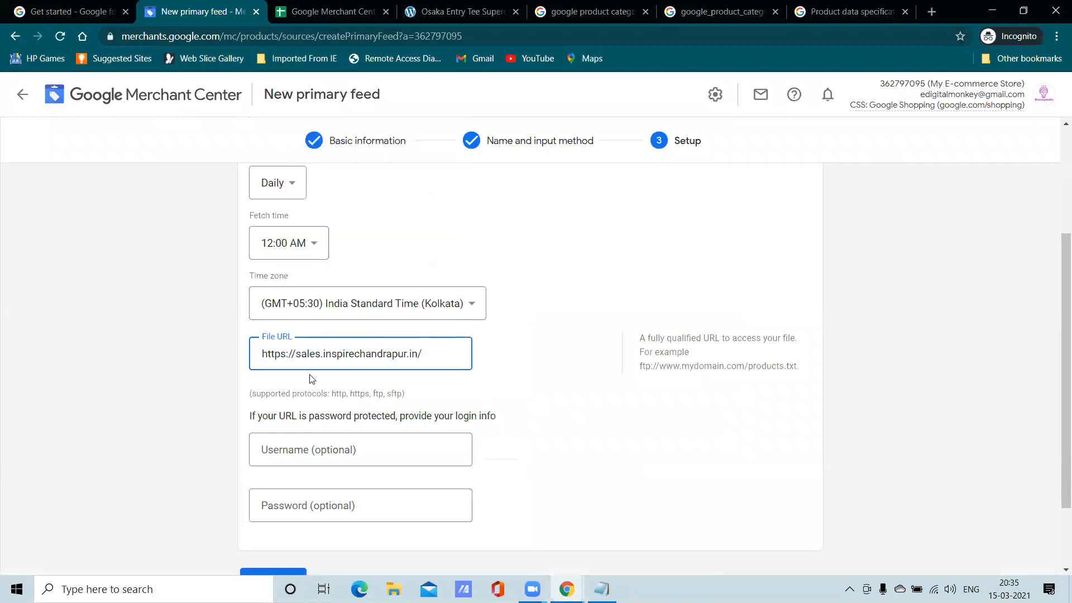
Step: Review the scheduled fetch settings, leave the optional login details blank, and create the feed
{"action": "scroll", "coordinate": [373, 435], "scroll_direction": "down", "scroll_amount": 2}
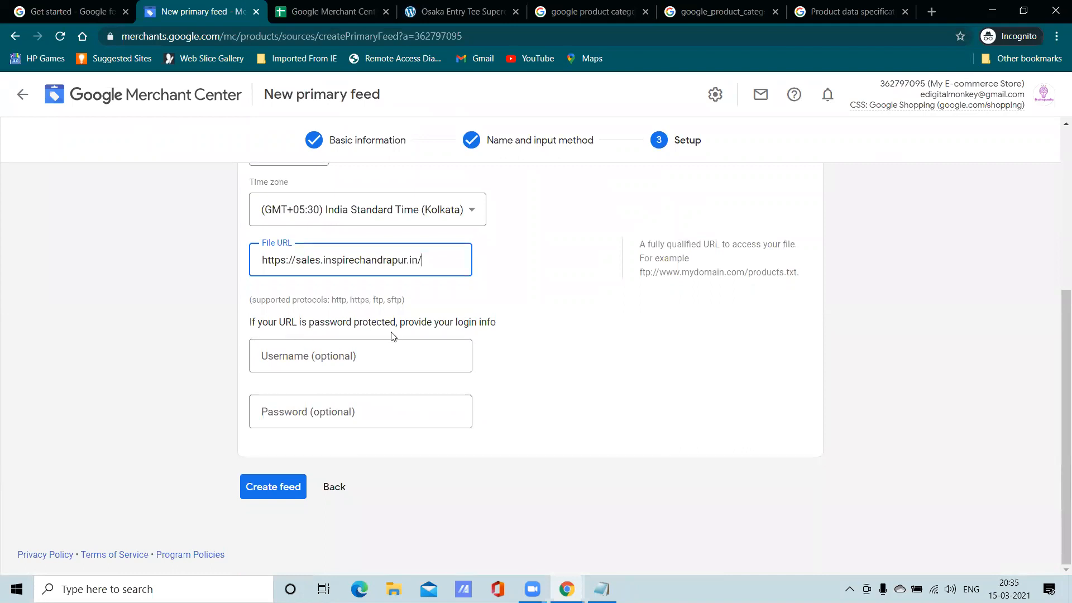
{"action": "scroll", "coordinate": [577, 359], "scroll_direction": "up", "scroll_amount": 5}
{"action": "scroll", "coordinate": [568, 351], "scroll_direction": "down", "scroll_amount": 5}
{"action": "left_click", "coordinate": [302, 488]}
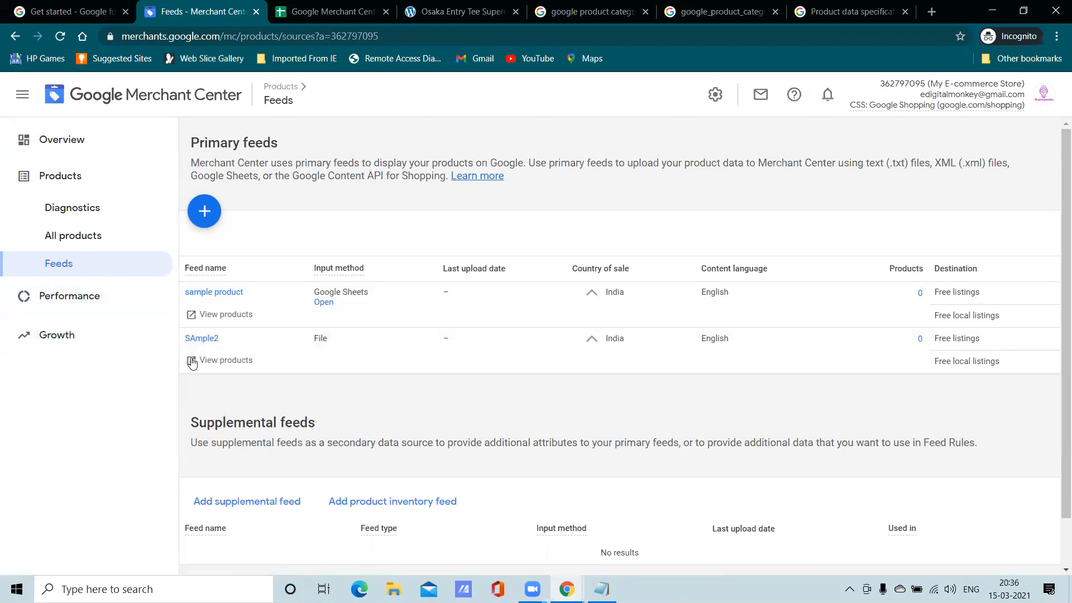
{"action": "left_click", "coordinate": [563, 8]}
{"action": "left_click", "coordinate": [481, 8]}
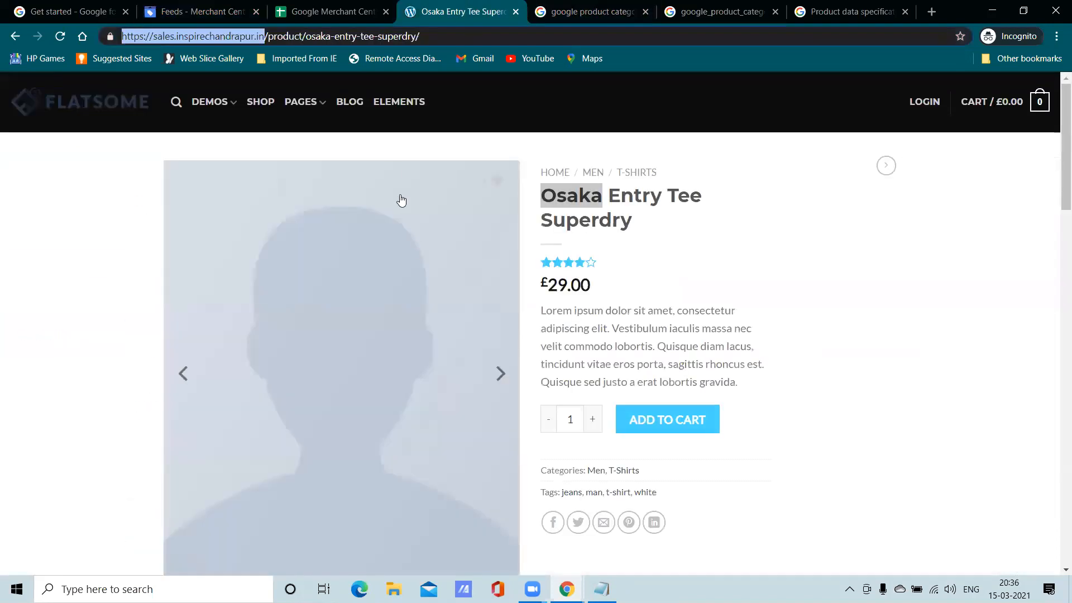
{"action": "left_click", "coordinate": [294, 6]}
{"action": "left_click", "coordinate": [240, 15]}
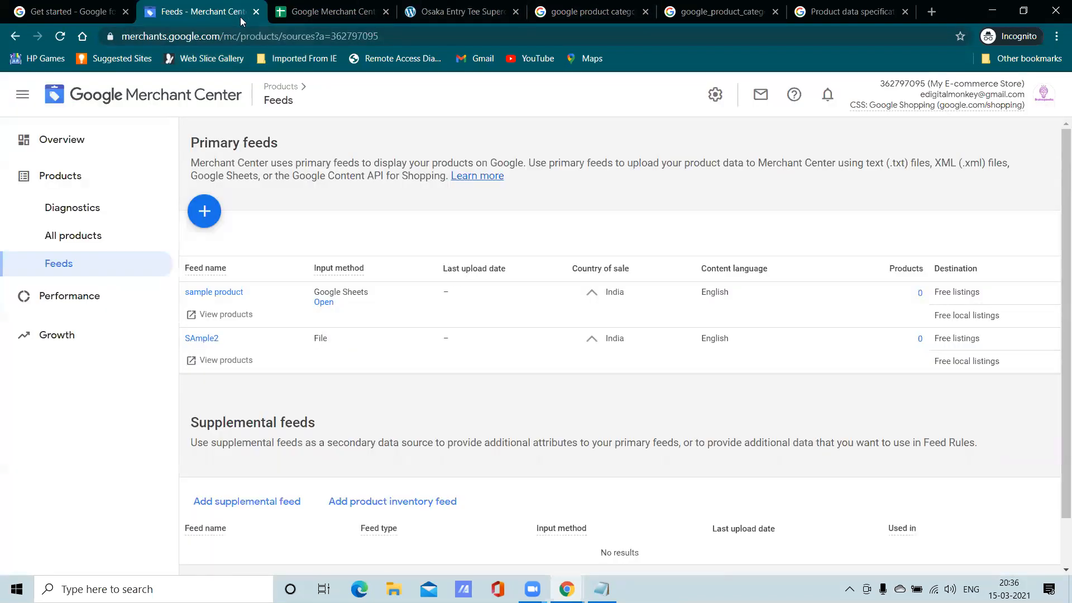
Step: Start another primary feed for India in English, keeping Free listings and Free local listings as destinations
{"action": "left_click", "coordinate": [204, 210]}
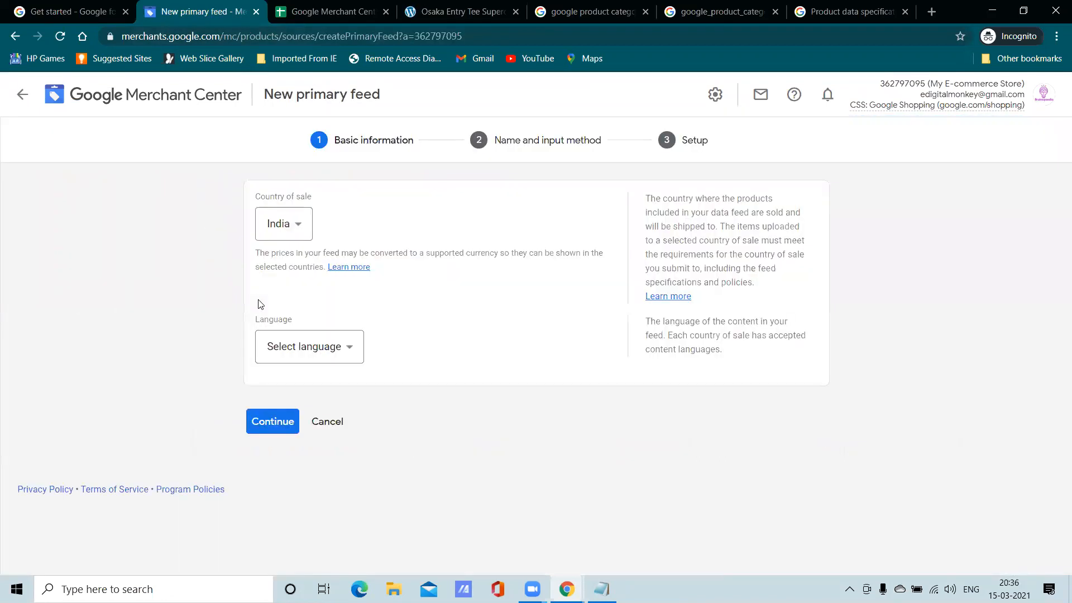
{"action": "left_click", "coordinate": [323, 353]}
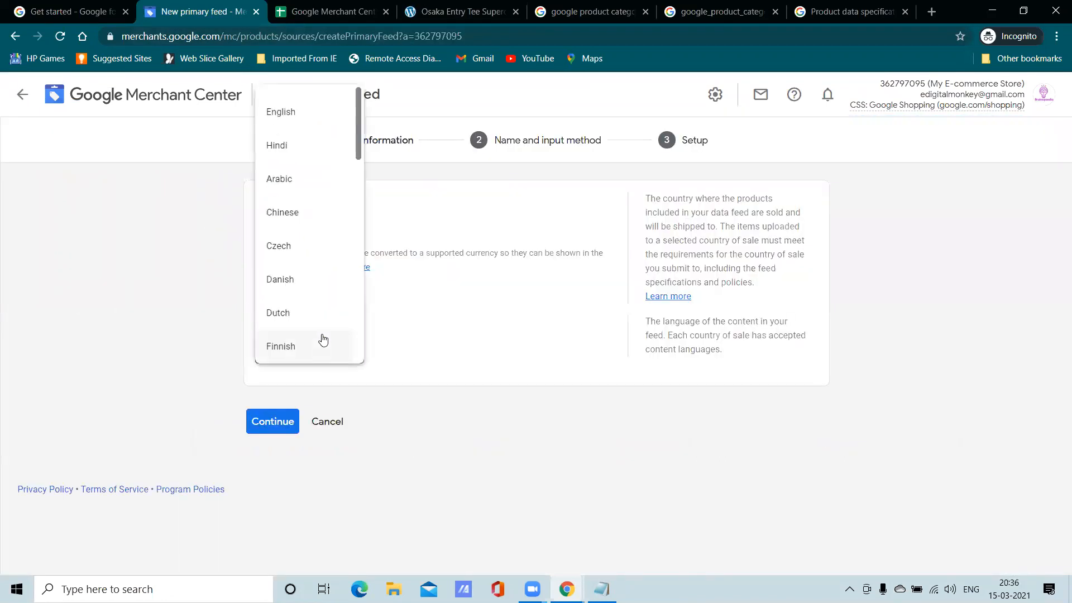
{"action": "left_click", "coordinate": [285, 115]}
{"action": "scroll", "coordinate": [304, 424], "scroll_direction": "down", "scroll_amount": 2}
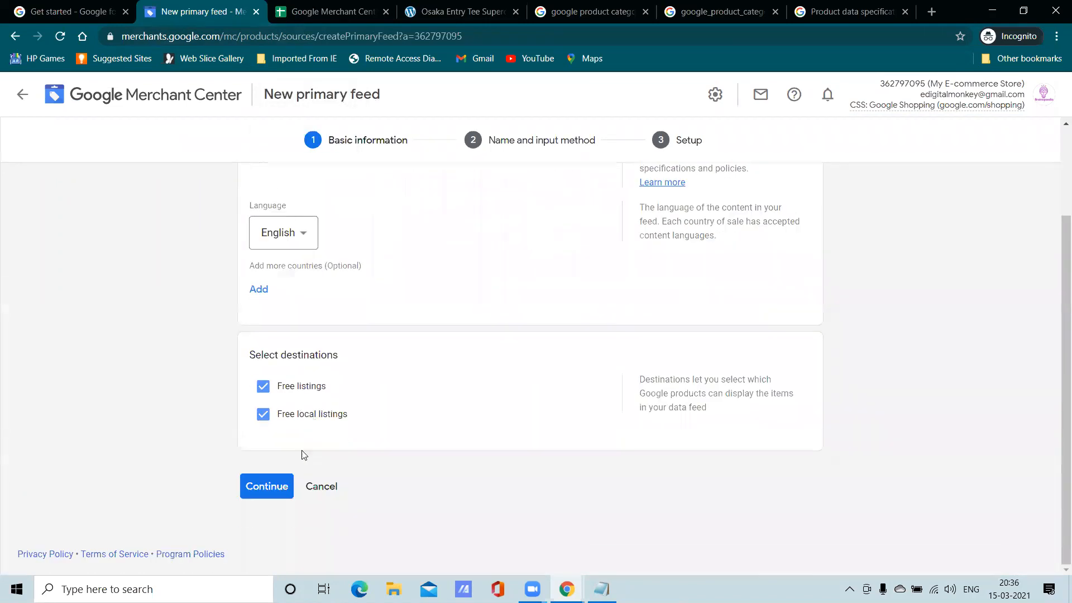
{"action": "left_click", "coordinate": [271, 494]}
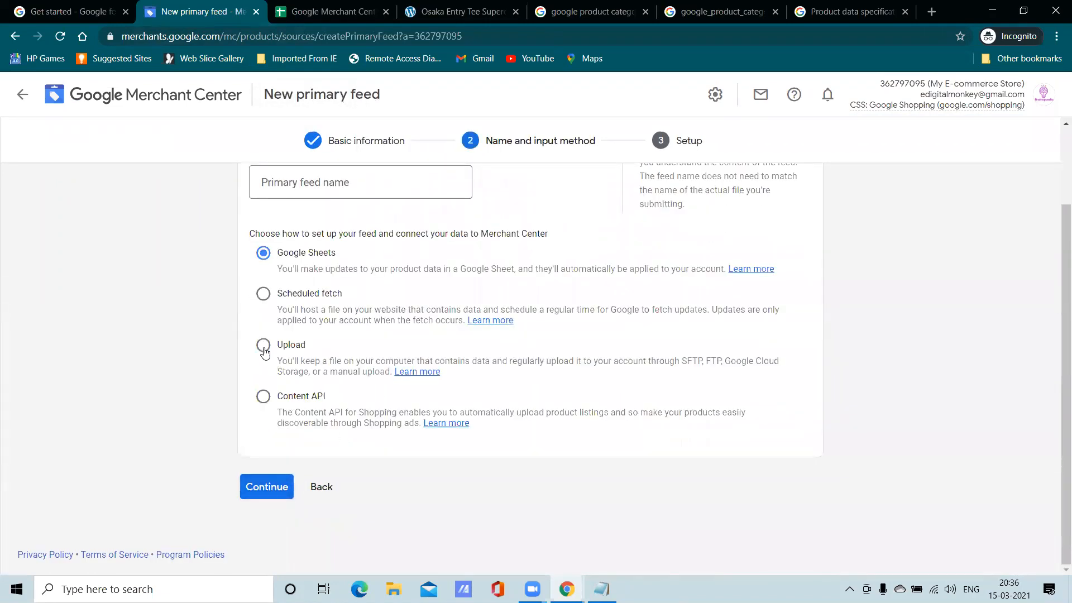
Step: Choose Upload as the input method and try to continue with Sample2 as the primary feed name
{"action": "left_click", "coordinate": [272, 492]}
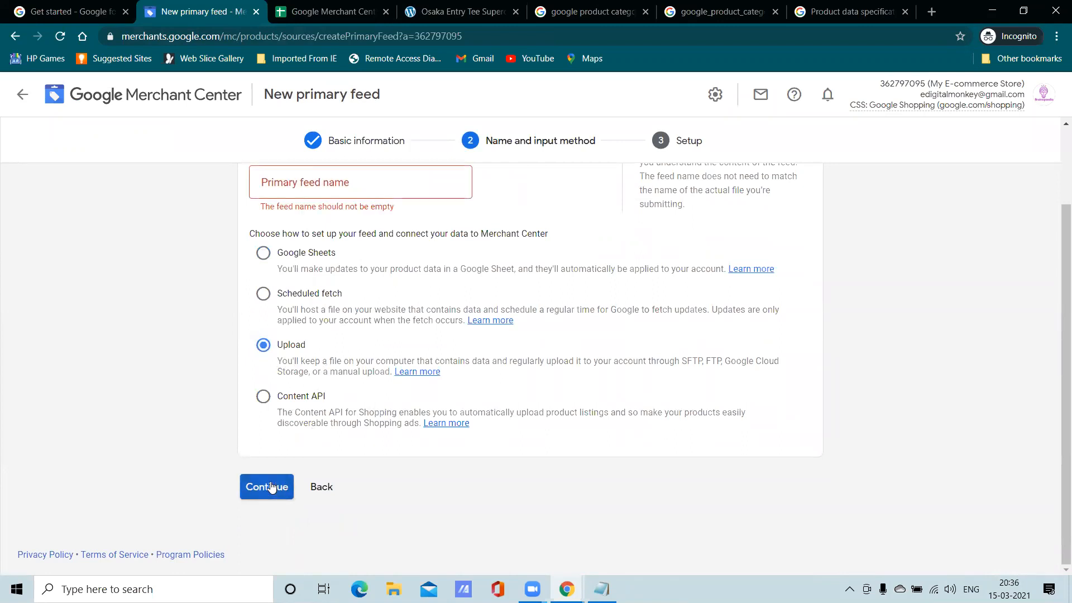
{"action": "left_click", "coordinate": [305, 178]}
{"action": "type", "text": "Sampl"}
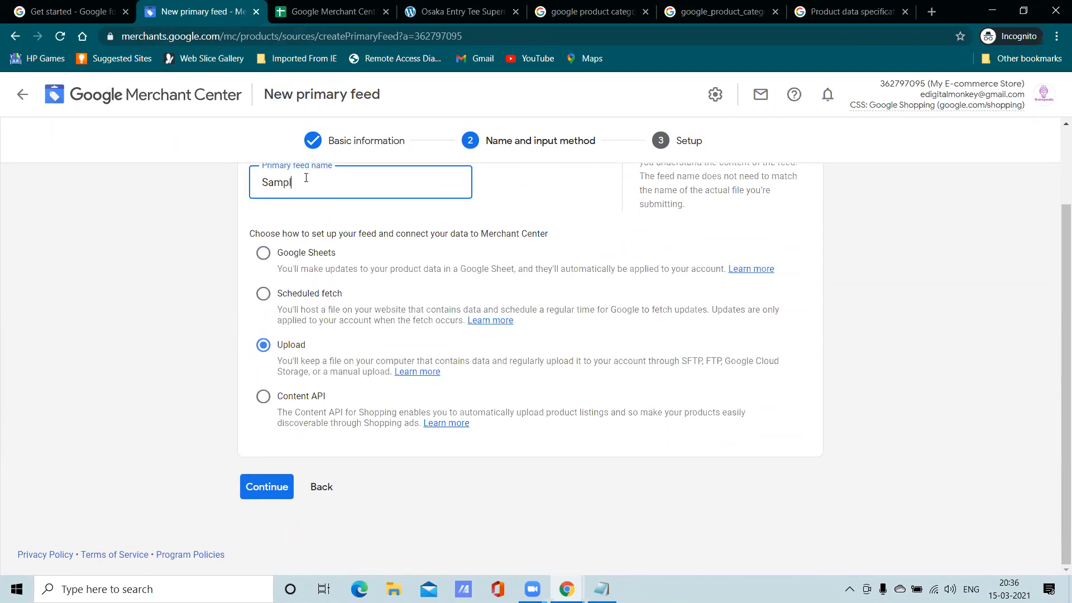
{"action": "type", "text": "e2"}
{"action": "scroll", "coordinate": [407, 206], "scroll_direction": "up", "scroll_amount": 2}
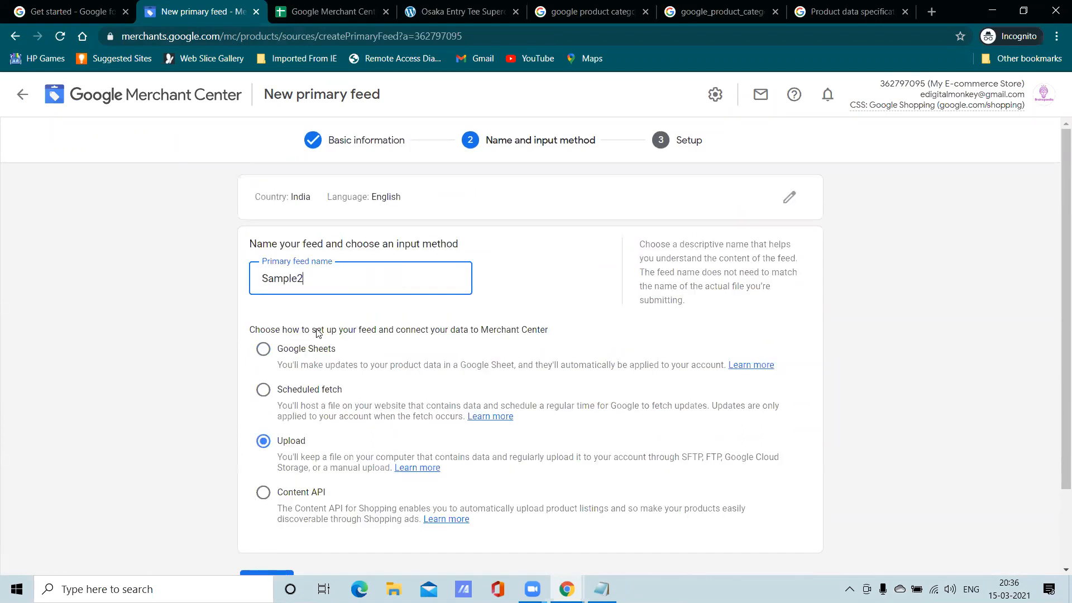
{"action": "scroll", "coordinate": [313, 340], "scroll_direction": "down", "scroll_amount": 2}
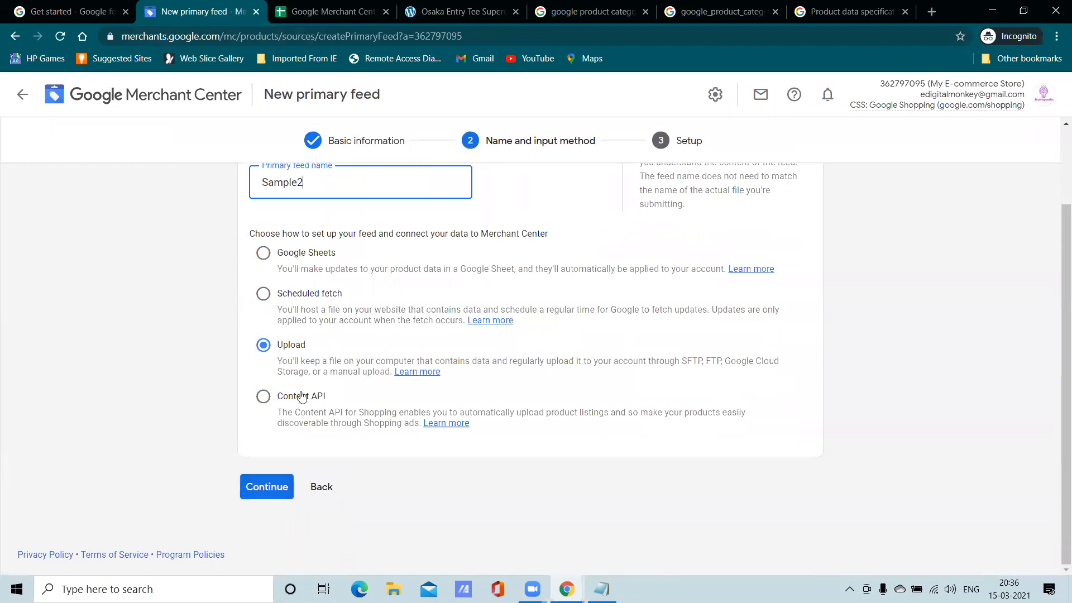
{"action": "left_click", "coordinate": [276, 489]}
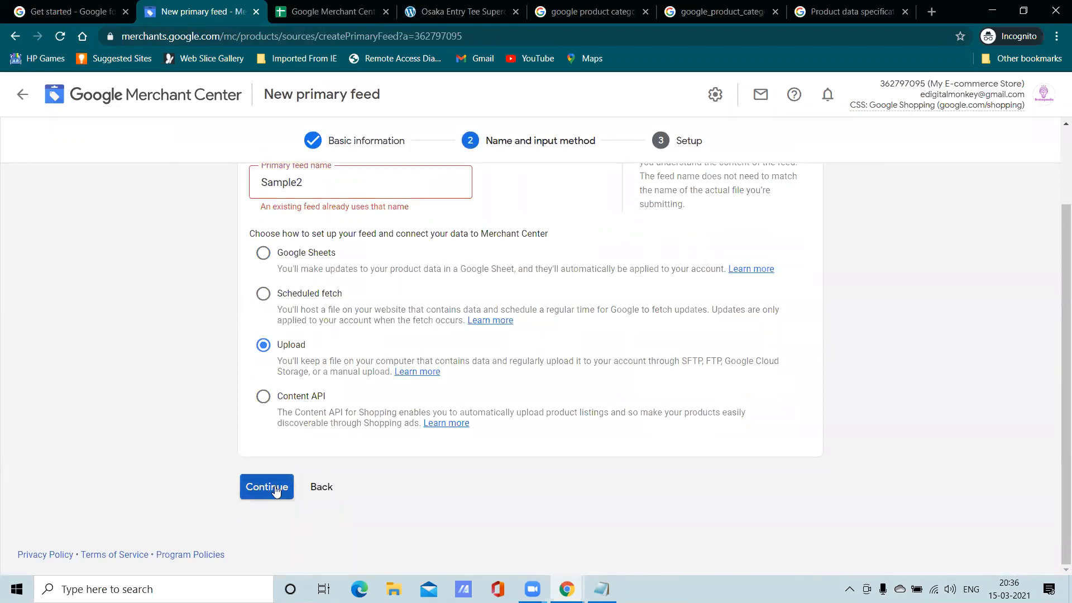
Step: Change the primary feed name to Sample3 and continue to the setup stage
{"action": "left_click", "coordinate": [336, 186]}
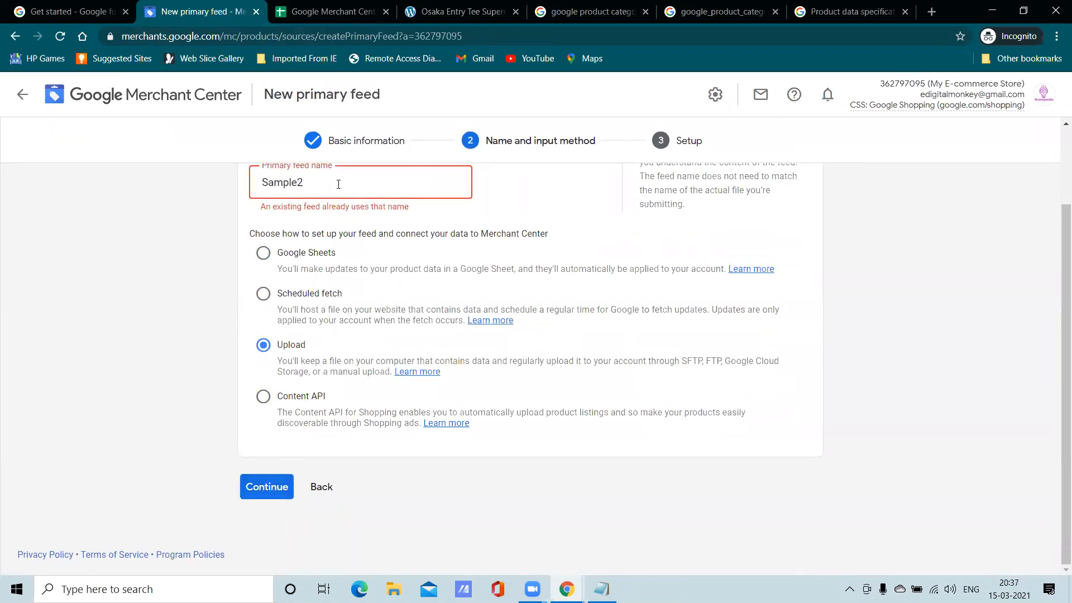
{"action": "type", "text": "3"}
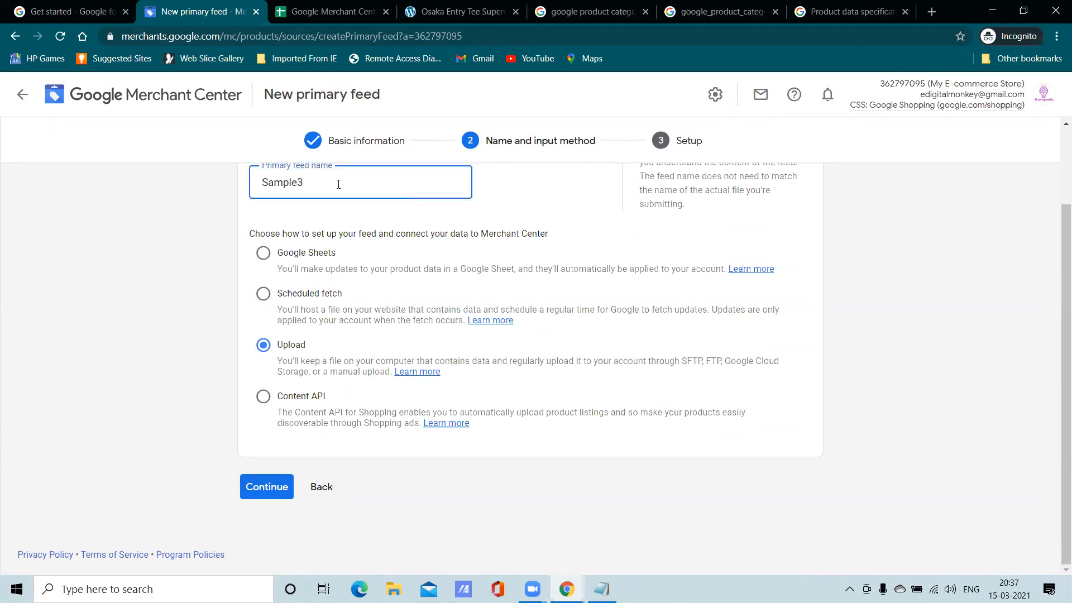
{"action": "left_click", "coordinate": [268, 488]}
Step: Enter Sample as the feed file name, view the optional file upload settings, and try to create the feed
{"action": "left_click", "coordinate": [322, 278]}
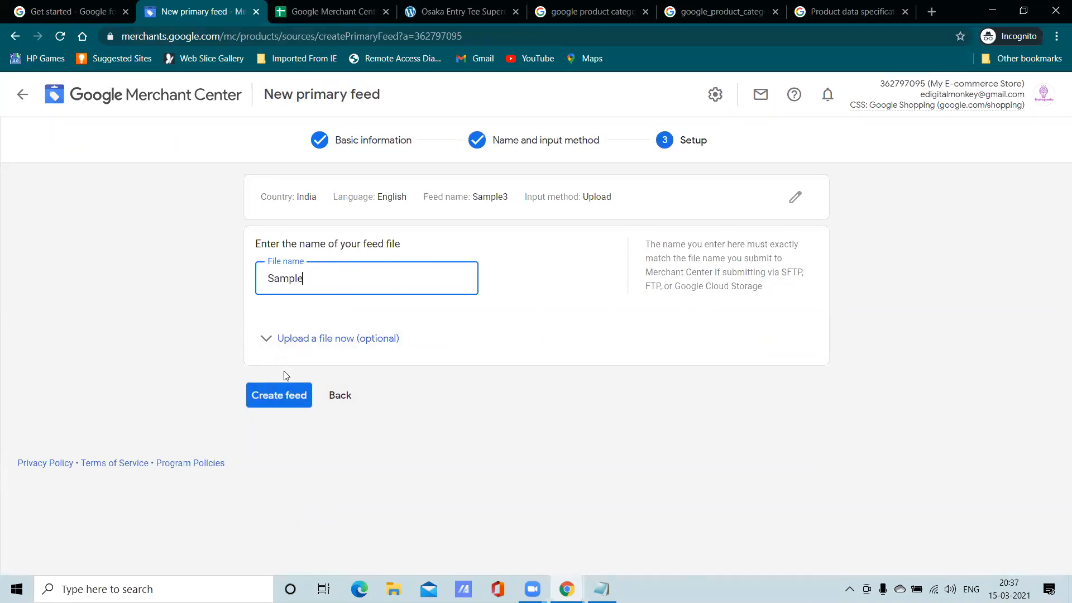
{"action": "left_click", "coordinate": [270, 347]}
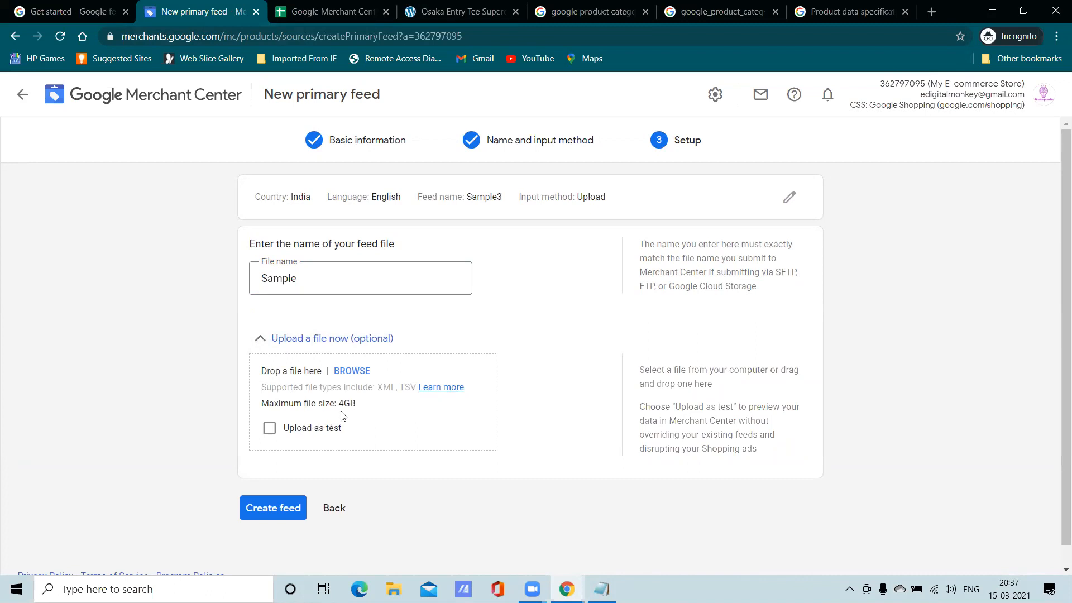
{"action": "left_click", "coordinate": [287, 504]}
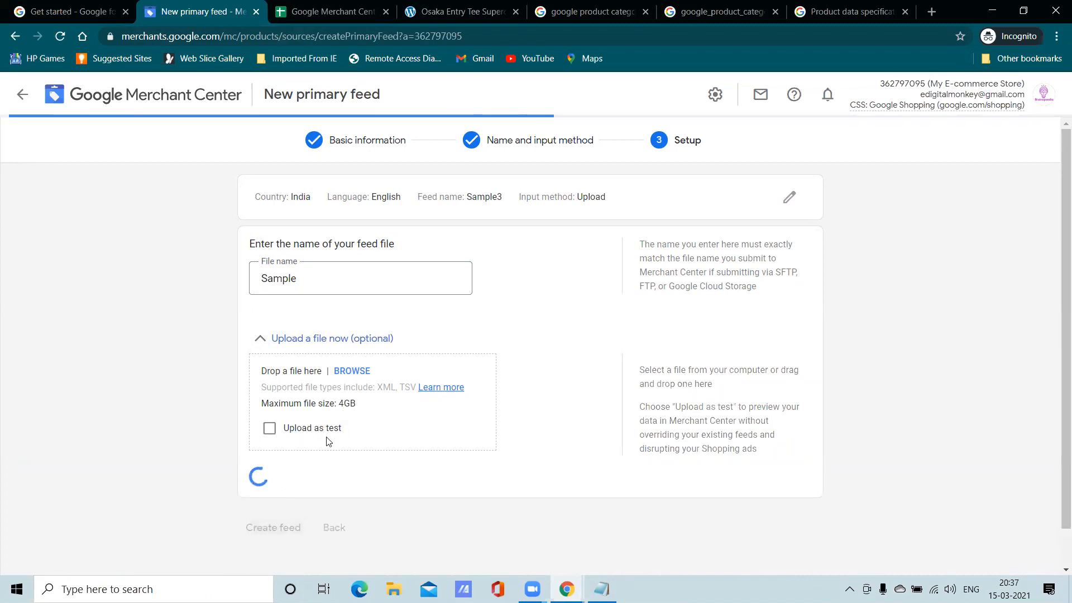
{"action": "scroll", "coordinate": [374, 404], "scroll_direction": "down", "scroll_amount": 1}
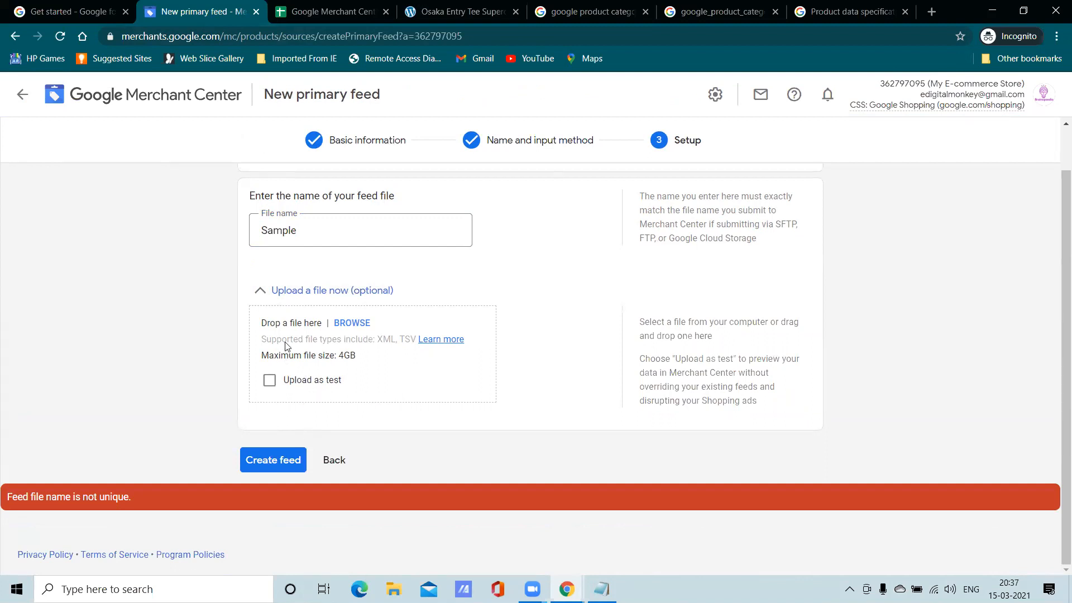
Step: Browse for a file in the optional feed file upload and dismiss the file picker without choosing one
{"action": "left_click", "coordinate": [302, 291]}
{"action": "left_click", "coordinate": [302, 342]}
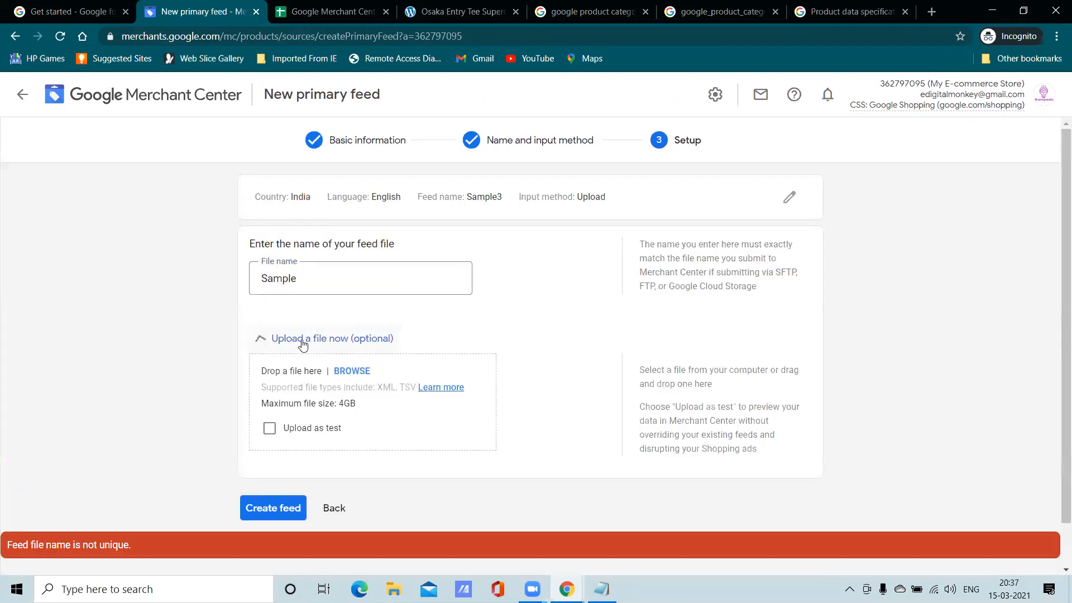
{"action": "left_click", "coordinate": [371, 372]}
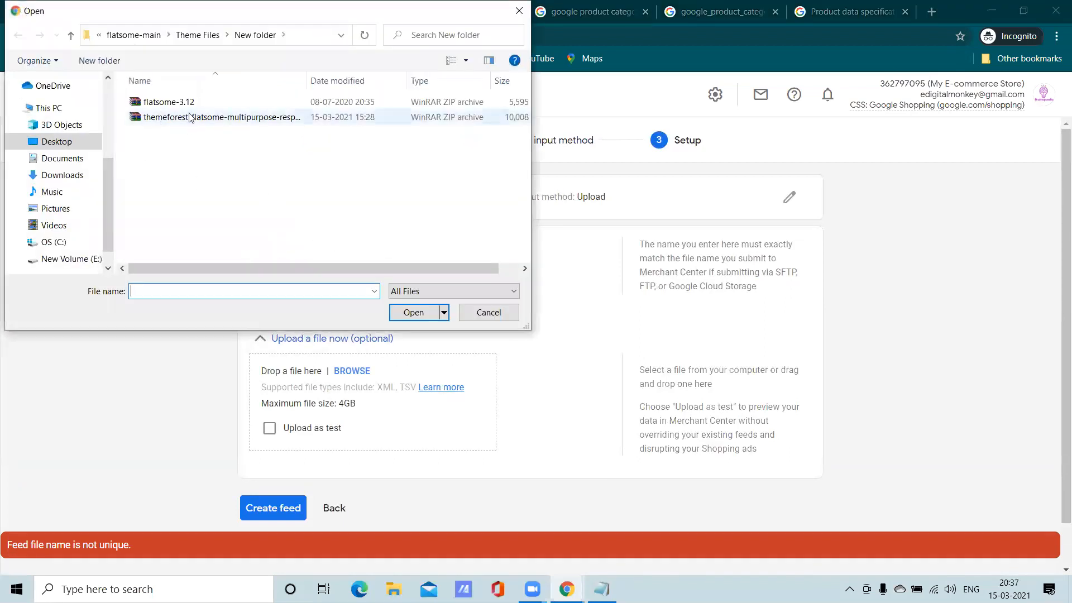
{"action": "left_click", "coordinate": [481, 314]}
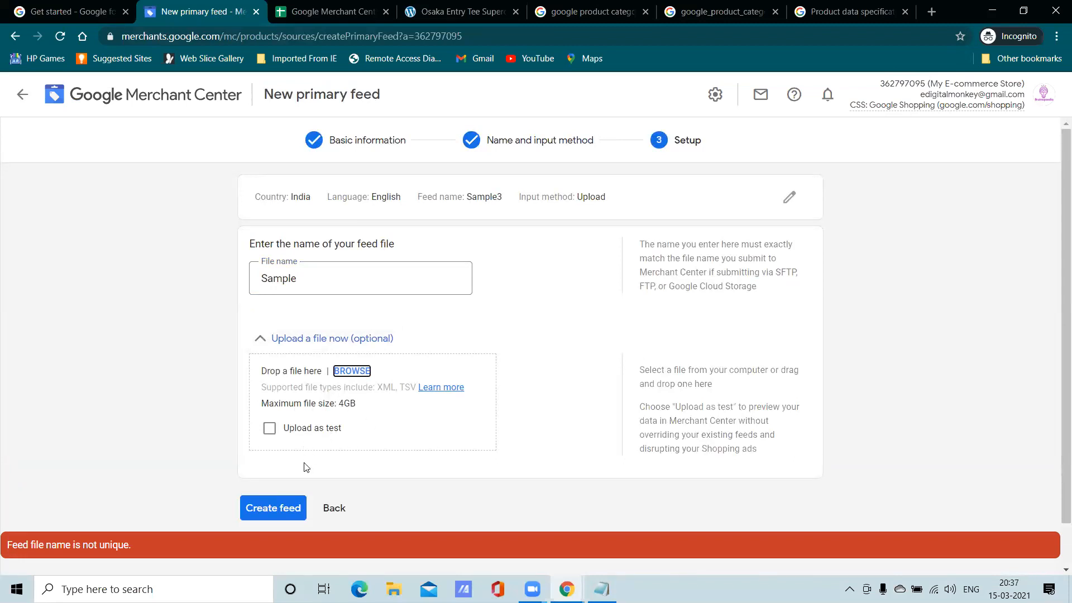
Step: Try to create the feed once more, then abandon the unfinished Sample3 feed and return to the primary feeds list
{"action": "left_click", "coordinate": [287, 510]}
{"action": "left_click", "coordinate": [334, 508]}
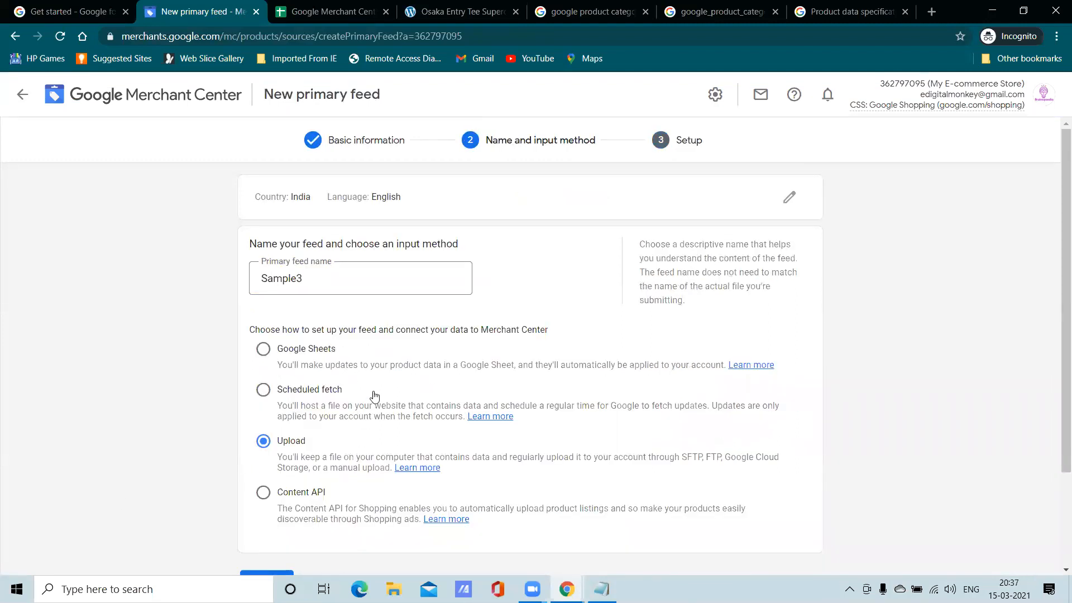
{"action": "left_click", "coordinate": [23, 96]}
{"action": "left_click", "coordinate": [607, 371]}
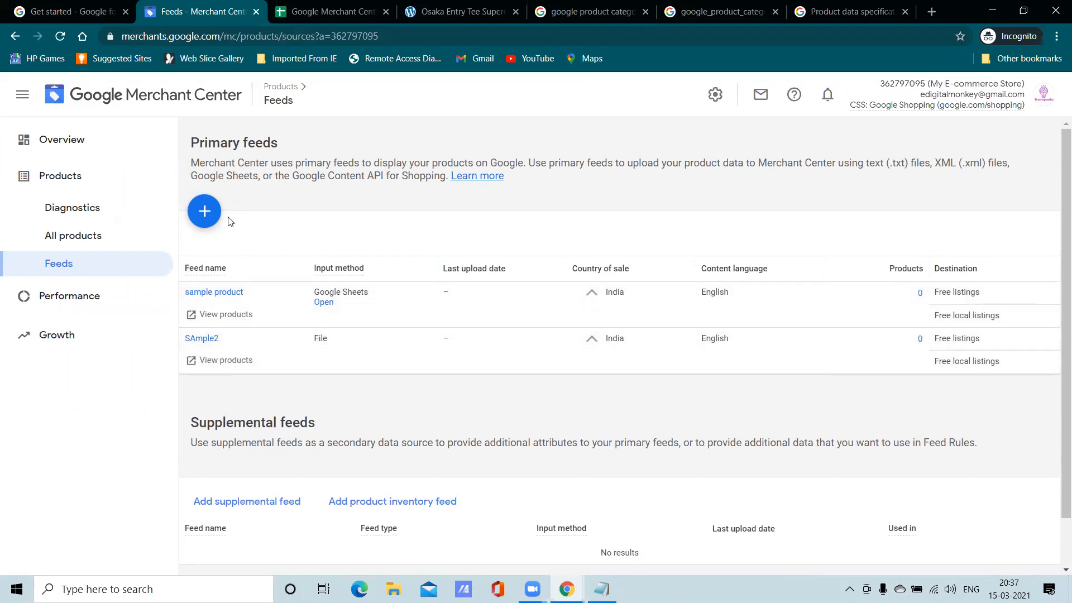
{"action": "scroll", "coordinate": [349, 333], "scroll_direction": "down", "scroll_amount": 2}
{"action": "scroll", "coordinate": [260, 246], "scroll_direction": "up", "scroll_amount": 2}
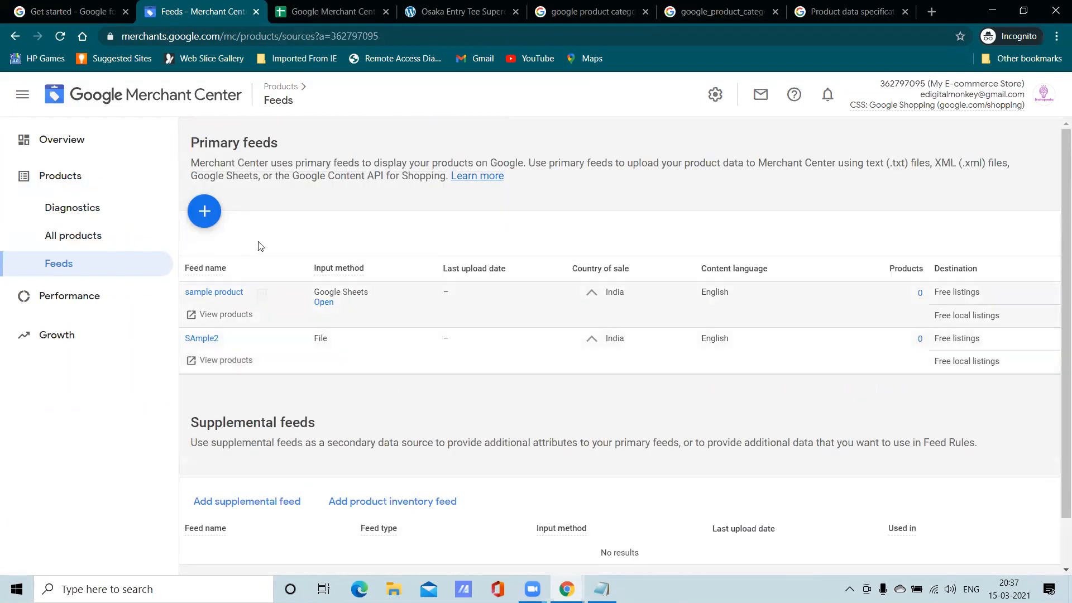
Step: Look over the account overview and explore the additional growth programs that can be enabled
{"action": "left_click", "coordinate": [95, 140]}
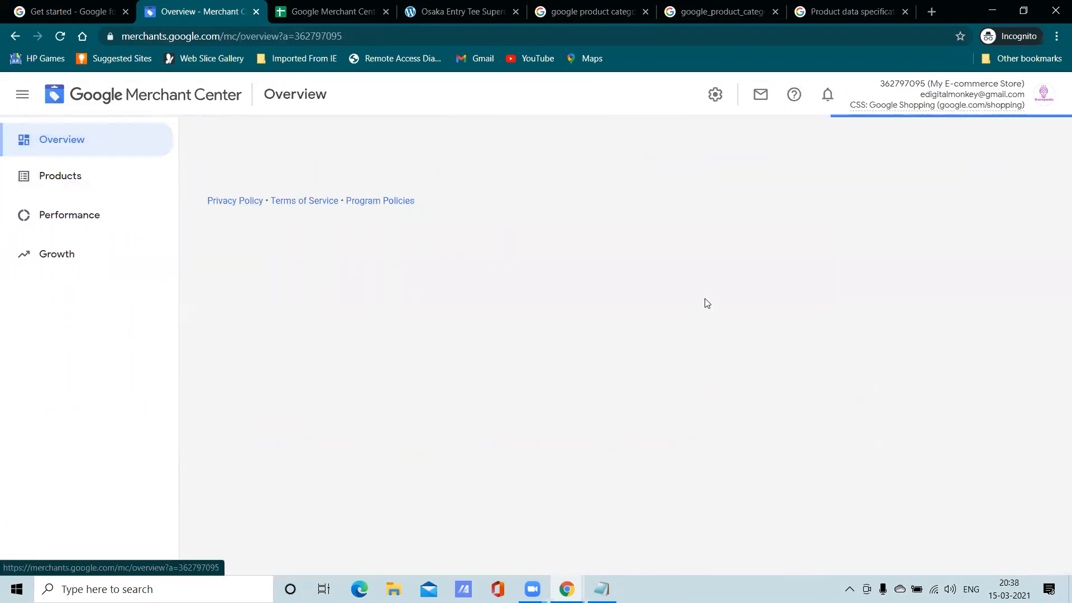
{"action": "scroll", "coordinate": [545, 385], "scroll_direction": "down", "scroll_amount": 2}
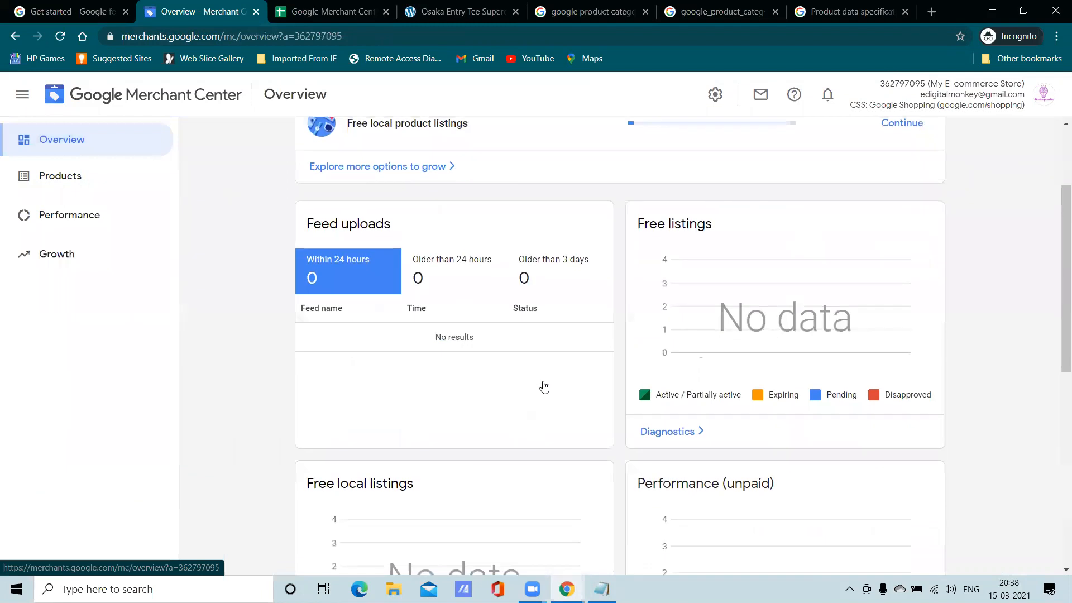
{"action": "scroll", "coordinate": [898, 194], "scroll_direction": "up", "scroll_amount": 1}
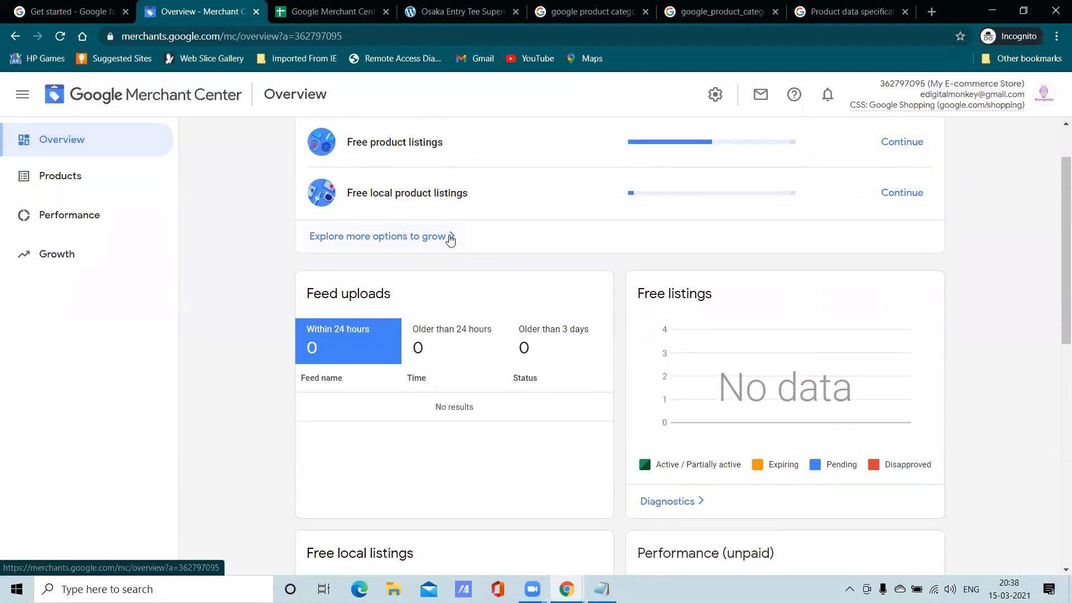
{"action": "left_click", "coordinate": [451, 238]}
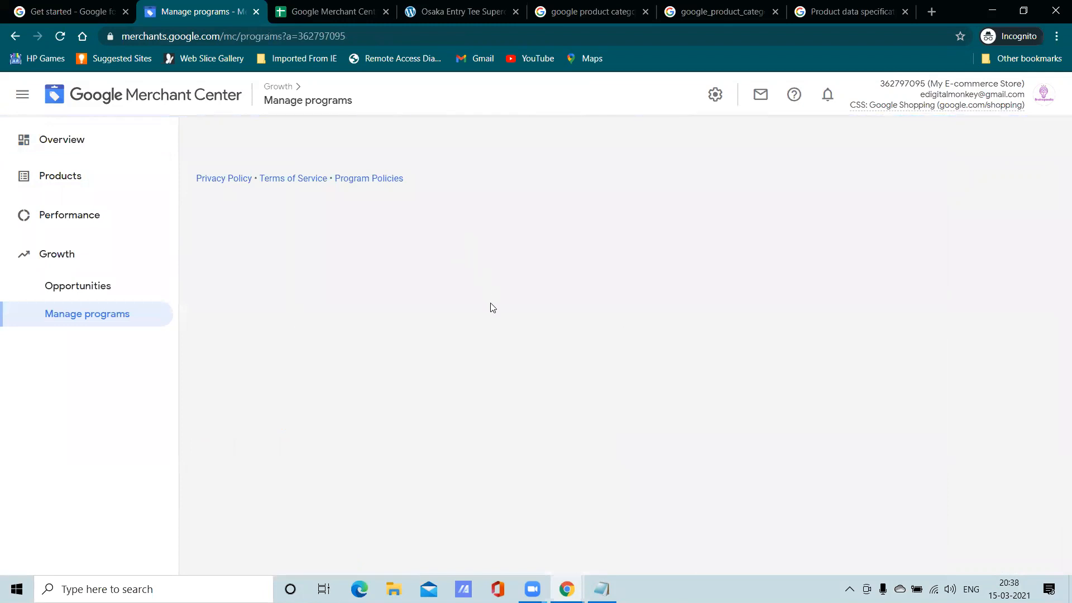
{"action": "scroll", "coordinate": [492, 310], "scroll_direction": "down", "scroll_amount": 8}
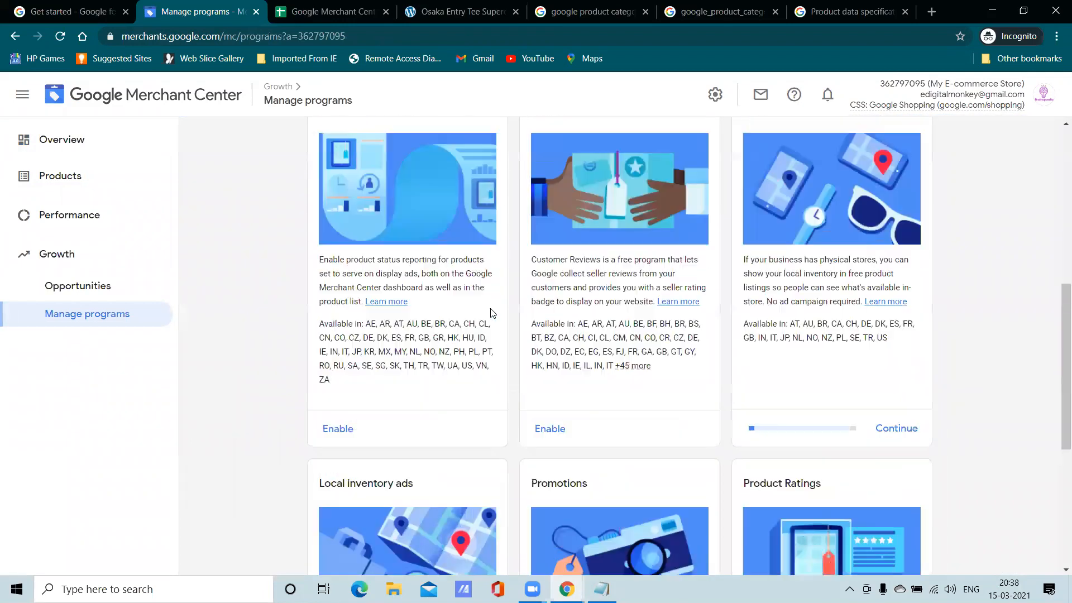
{"action": "scroll", "coordinate": [492, 313], "scroll_direction": "down", "scroll_amount": 5}
{"action": "scroll", "coordinate": [492, 313], "scroll_direction": "up", "scroll_amount": 15}
Step: Return to the account overview and continue the setup of free product listings
{"action": "left_click", "coordinate": [23, 95]}
{"action": "left_click", "coordinate": [23, 97]}
{"action": "left_click", "coordinate": [48, 144]}
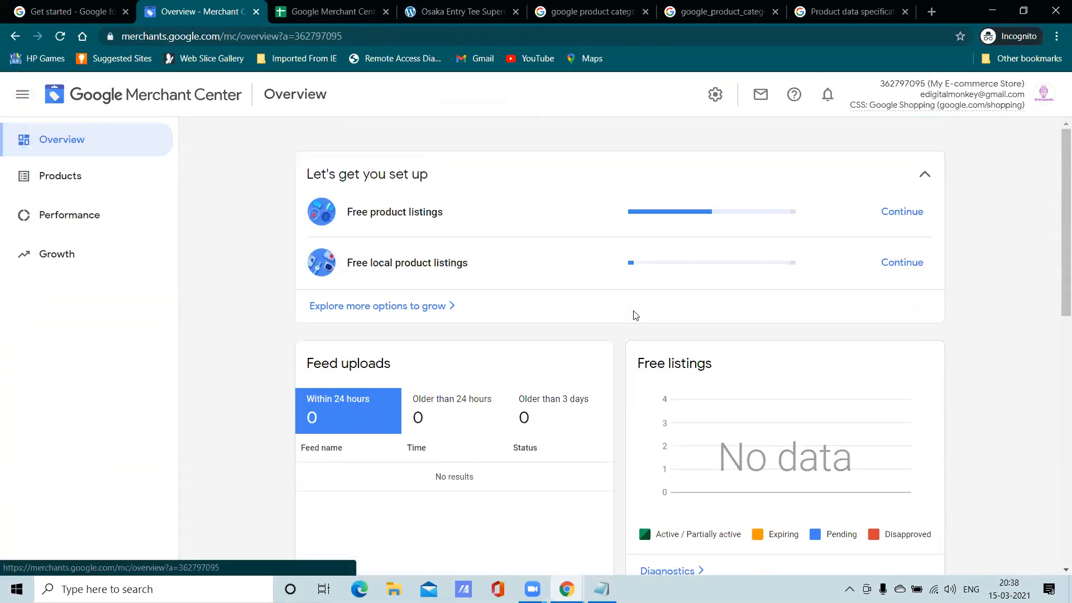
{"action": "scroll", "coordinate": [635, 313], "scroll_direction": "down", "scroll_amount": 5}
{"action": "scroll", "coordinate": [632, 314], "scroll_direction": "up", "scroll_amount": 6}
{"action": "left_click", "coordinate": [902, 212]}
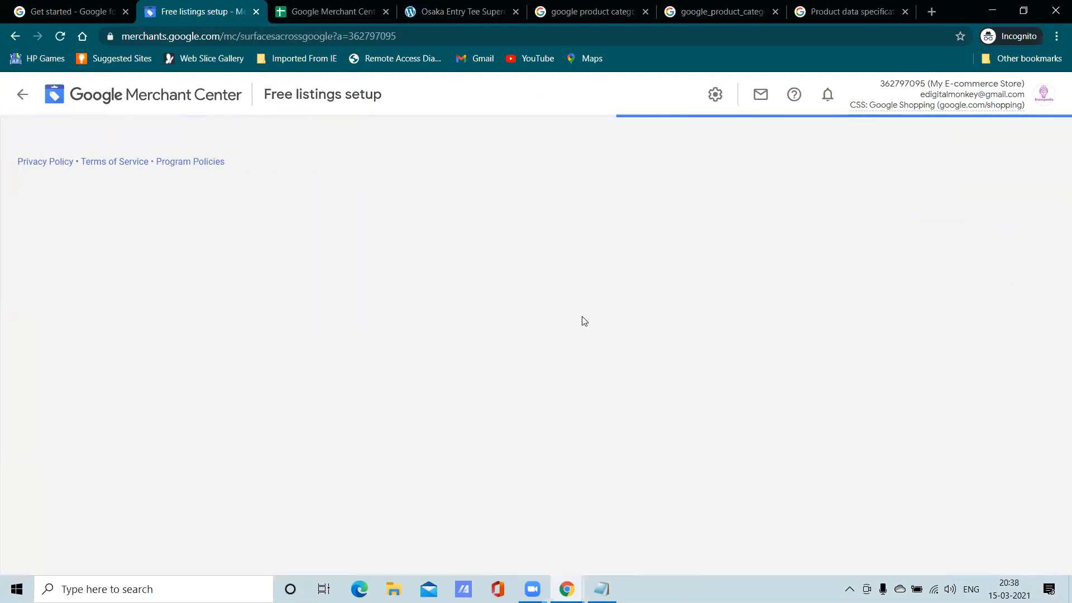
Step: Declare that all policies for free product listings have been read and the account complies with them
{"action": "scroll", "coordinate": [582, 318], "scroll_direction": "down", "scroll_amount": 5}
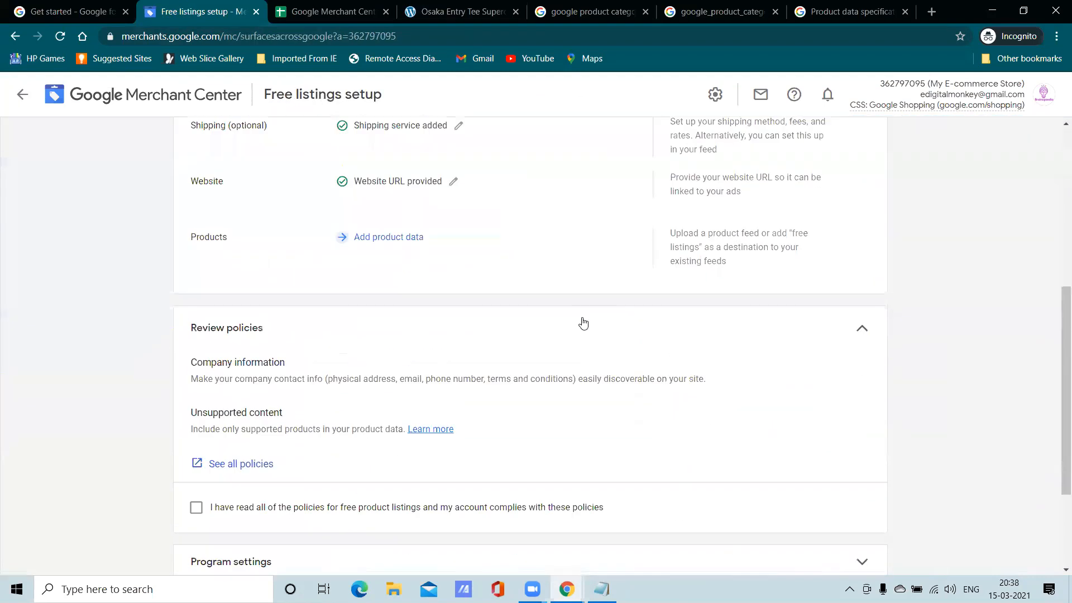
{"action": "scroll", "coordinate": [584, 323], "scroll_direction": "down", "scroll_amount": 2}
{"action": "scroll", "coordinate": [426, 197], "scroll_direction": "up", "scroll_amount": 2}
{"action": "scroll", "coordinate": [556, 360], "scroll_direction": "down", "scroll_amount": 2}
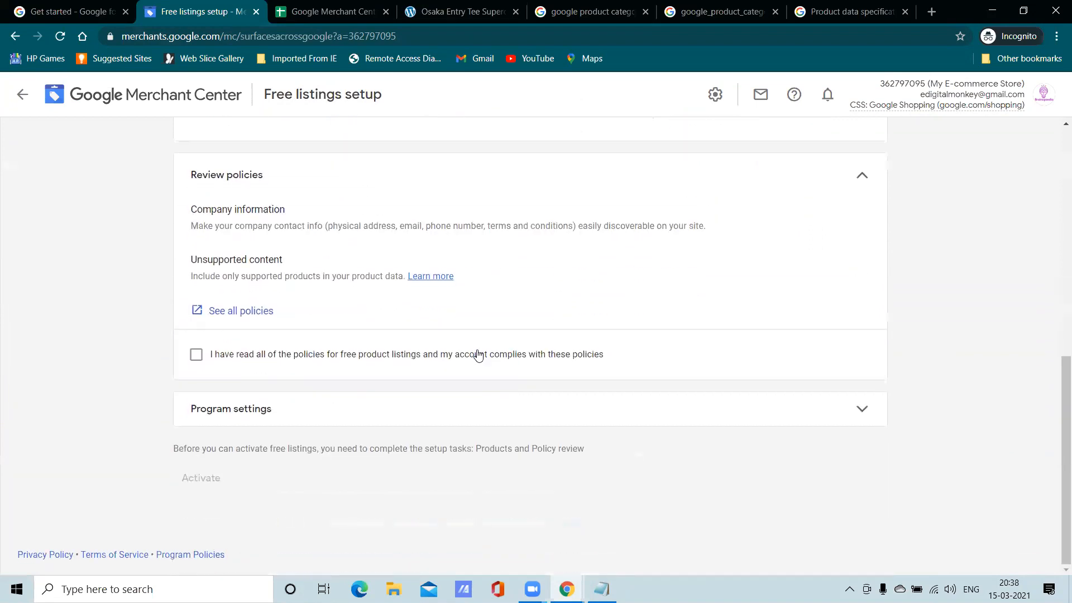
{"action": "scroll", "coordinate": [462, 282], "scroll_direction": "down", "scroll_amount": 1}
{"action": "left_click", "coordinate": [196, 356]}
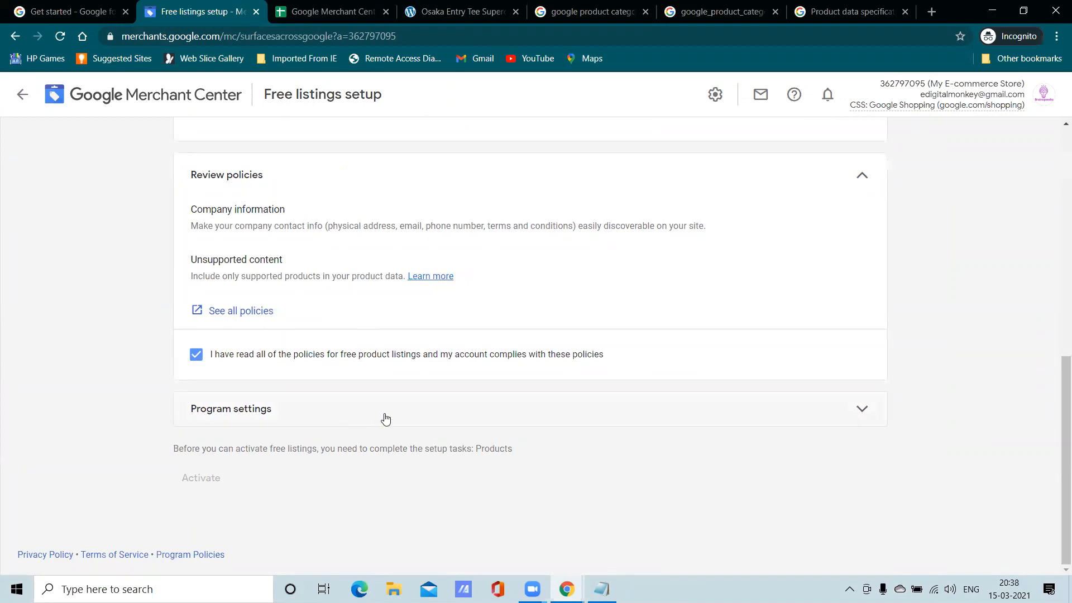
{"action": "left_click", "coordinate": [678, 412]}
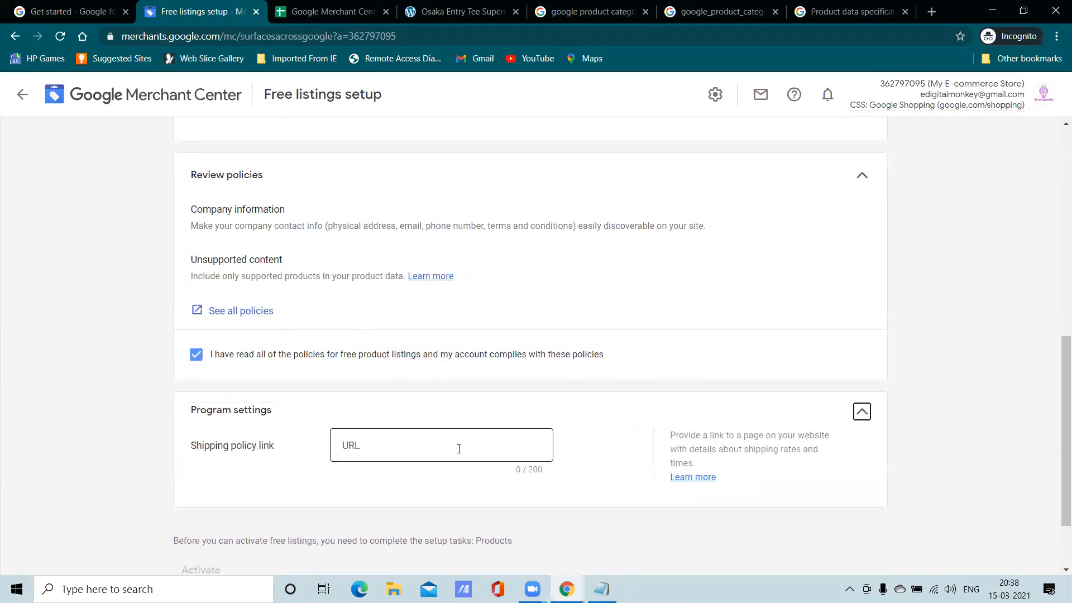
{"action": "left_click", "coordinate": [390, 448]}
{"action": "right_click", "coordinate": [384, 448]}
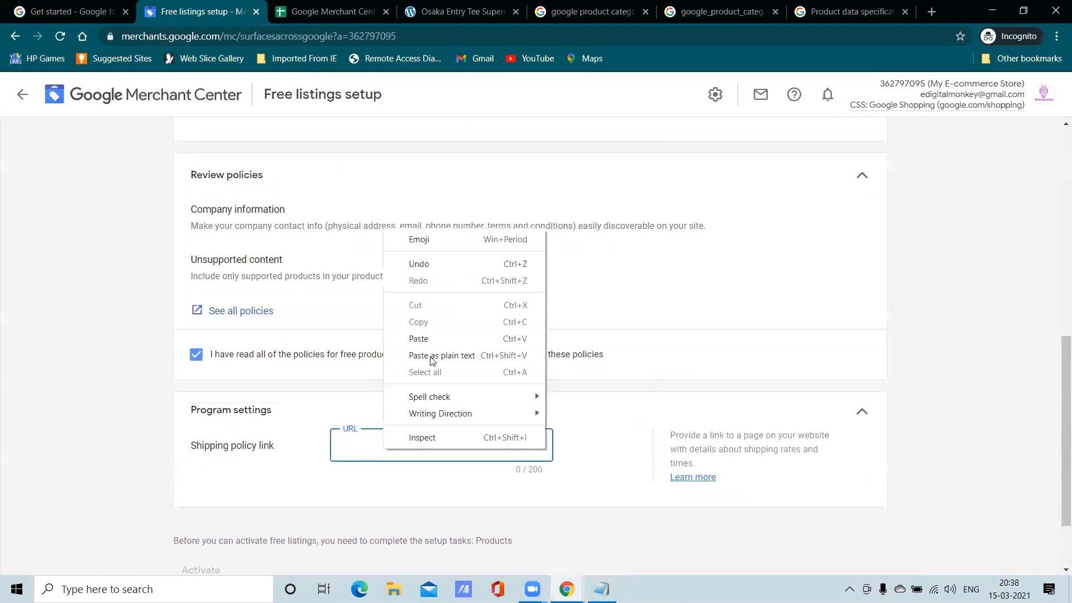
{"action": "left_click", "coordinate": [435, 345]}
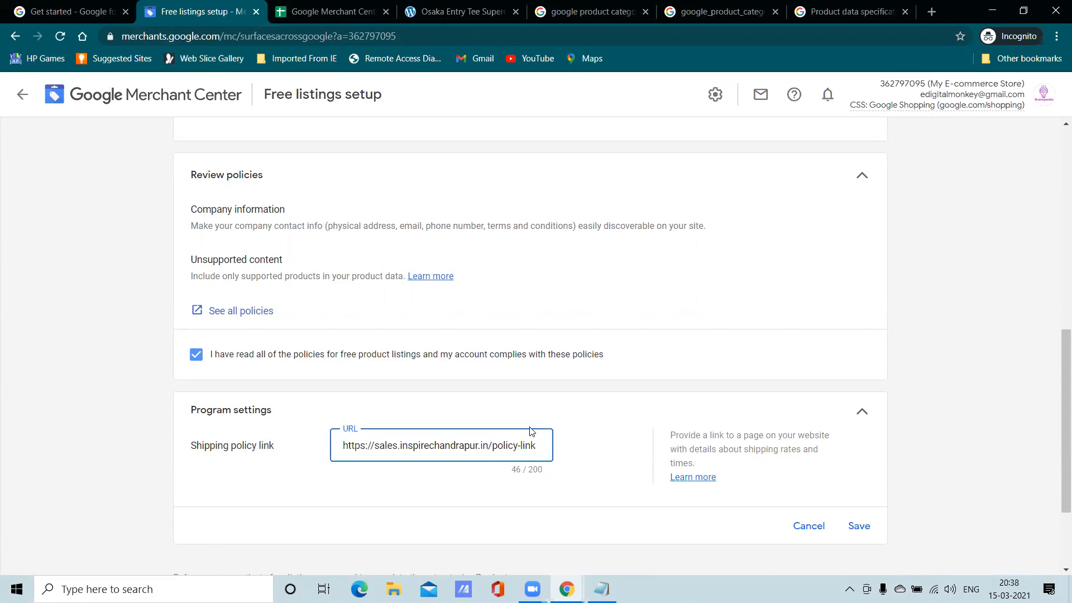
{"action": "scroll", "coordinate": [531, 431], "scroll_direction": "down", "scroll_amount": 2}
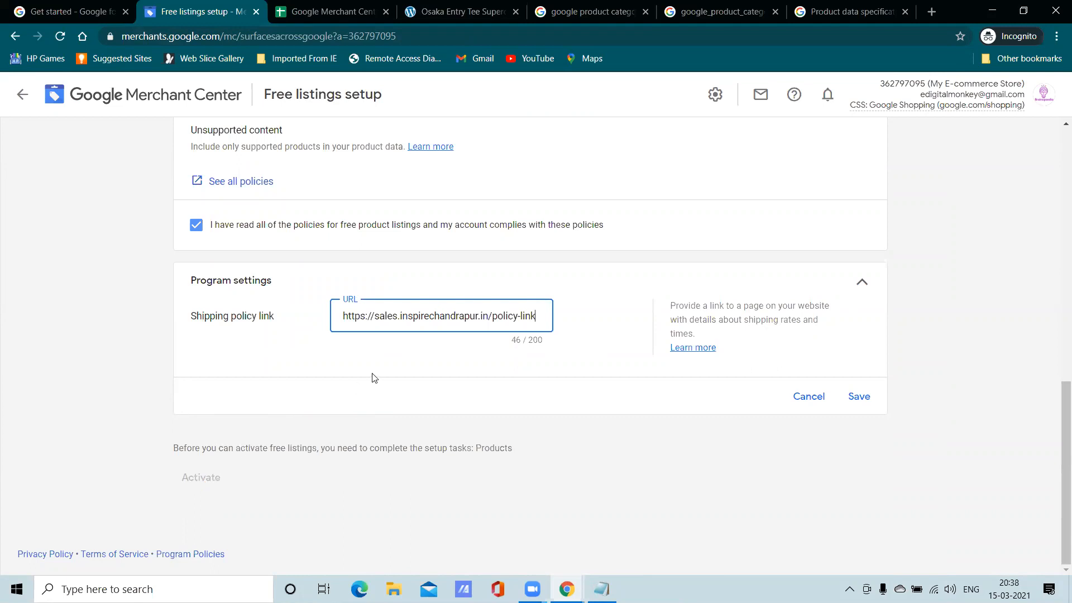
{"action": "scroll", "coordinate": [373, 358], "scroll_direction": "up", "scroll_amount": 8}
{"action": "scroll", "coordinate": [399, 391], "scroll_direction": "down", "scroll_amount": 6}
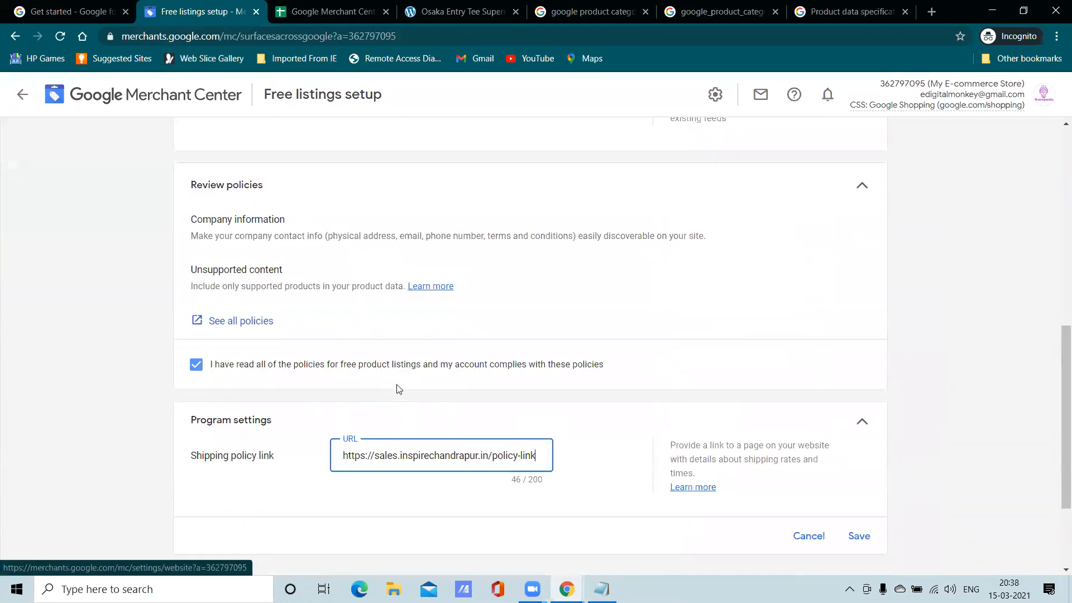
{"action": "scroll", "coordinate": [399, 390], "scroll_direction": "down", "scroll_amount": 2}
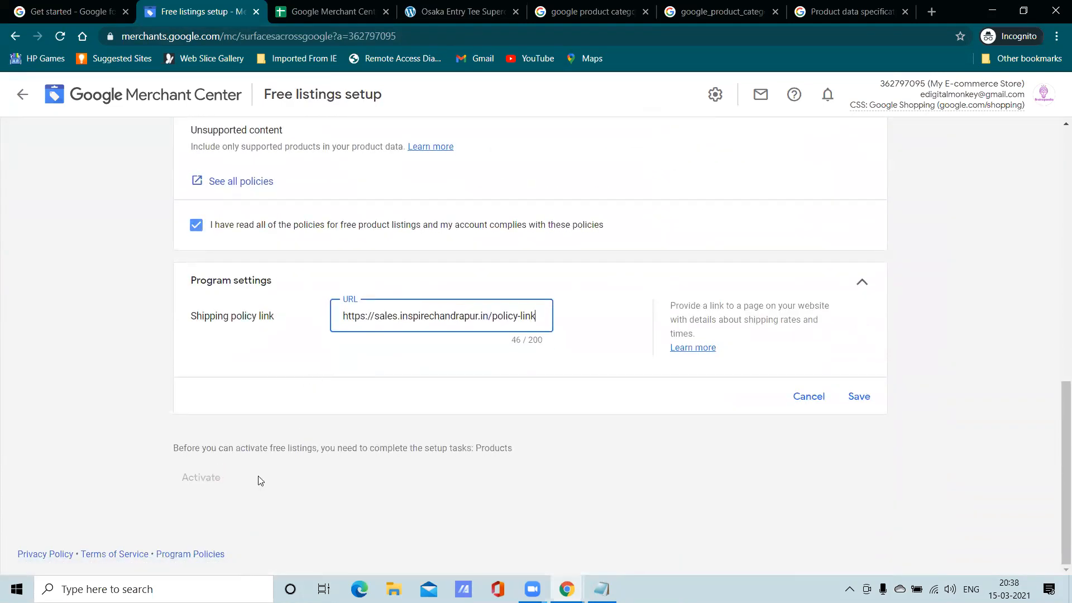
{"action": "left_click", "coordinate": [862, 398]}
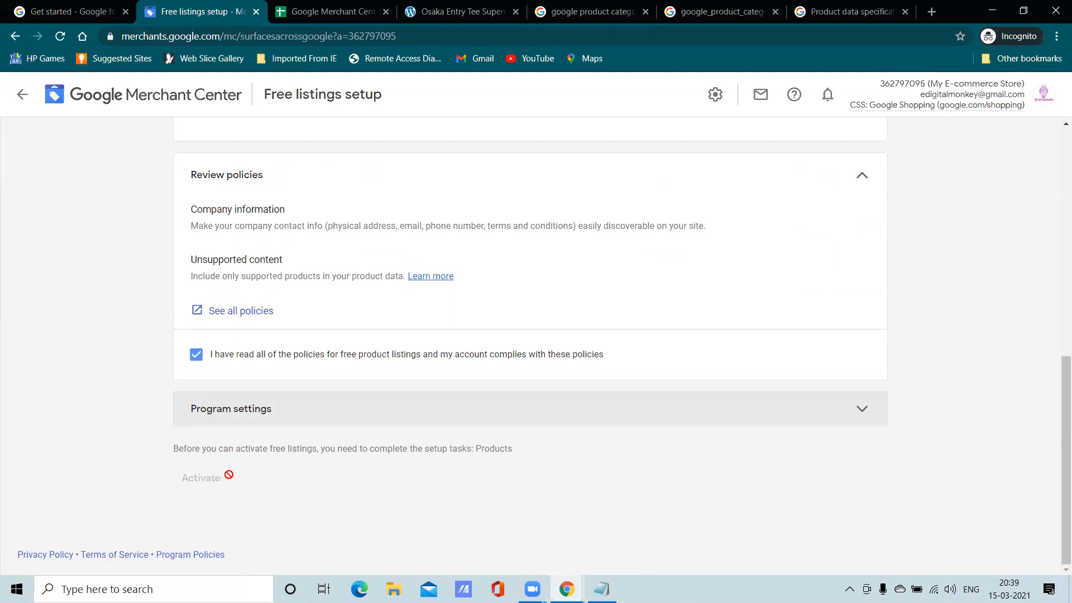
Step: Review the free listings setup tasks and activation requirement, comparing them with the sample product feed spreadsheet
{"action": "scroll", "coordinate": [335, 363], "scroll_direction": "up", "scroll_amount": 5}
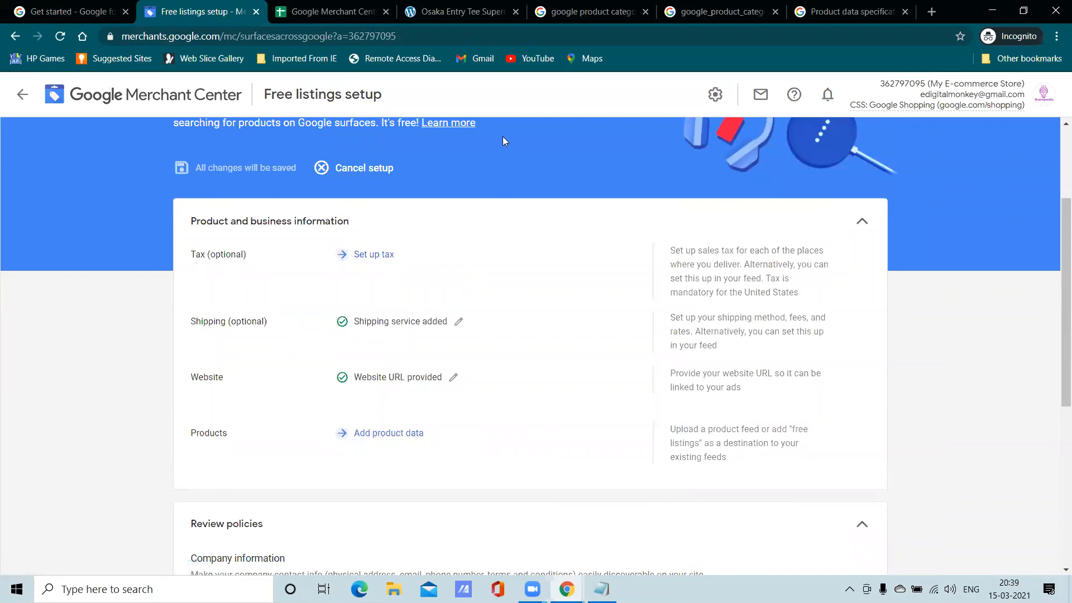
{"action": "left_click", "coordinate": [459, 9]}
{"action": "left_click", "coordinate": [333, 11]}
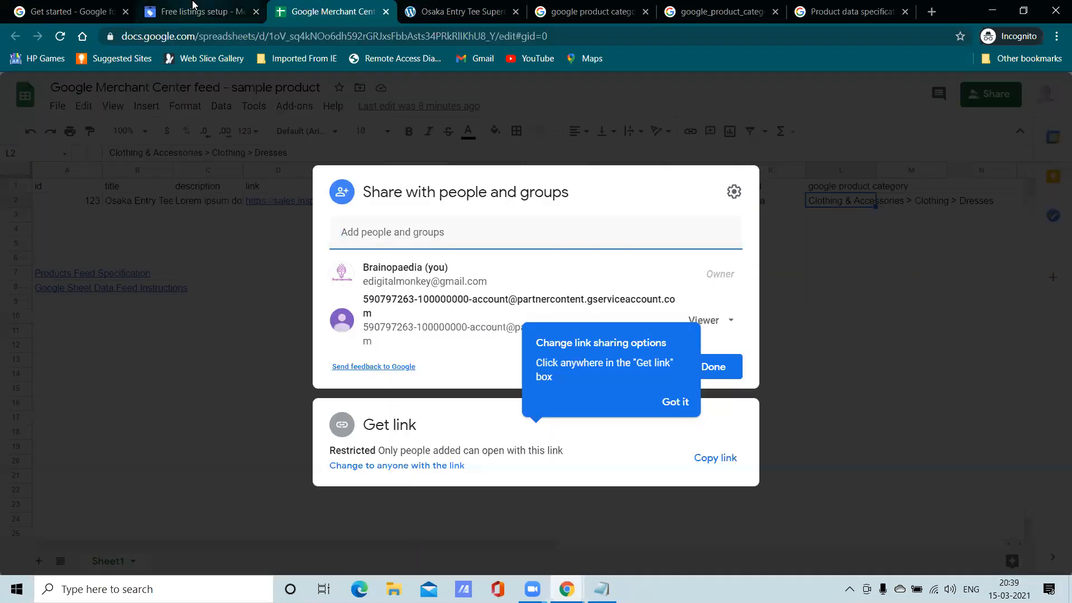
{"action": "left_click", "coordinate": [201, 11]}
{"action": "scroll", "coordinate": [342, 458], "scroll_direction": "down", "scroll_amount": 3}
{"action": "scroll", "coordinate": [342, 453], "scroll_direction": "down", "scroll_amount": 4}
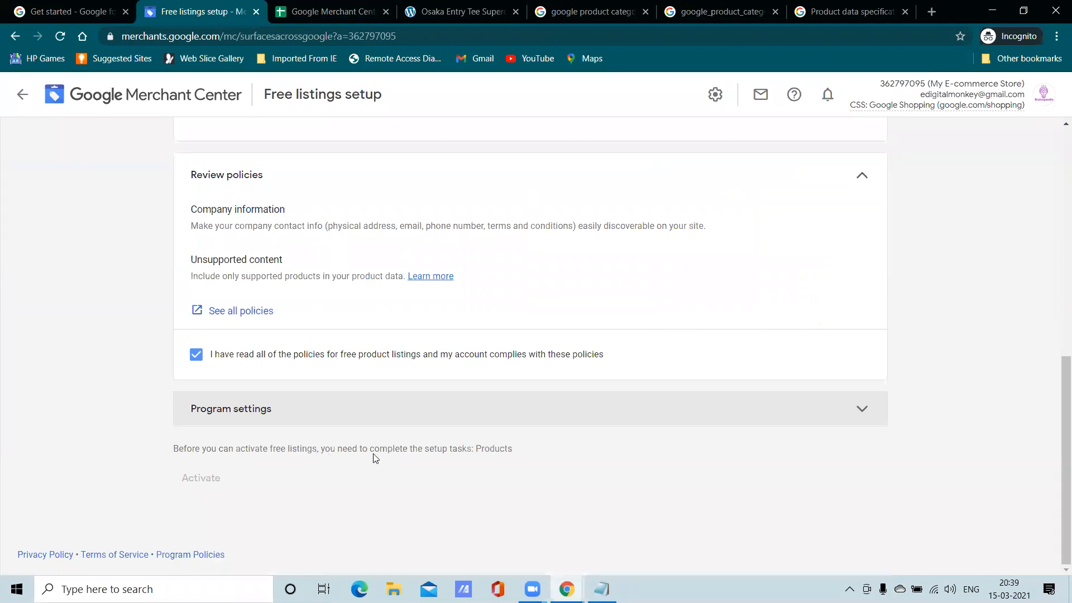
{"action": "left_click", "coordinate": [494, 454]}
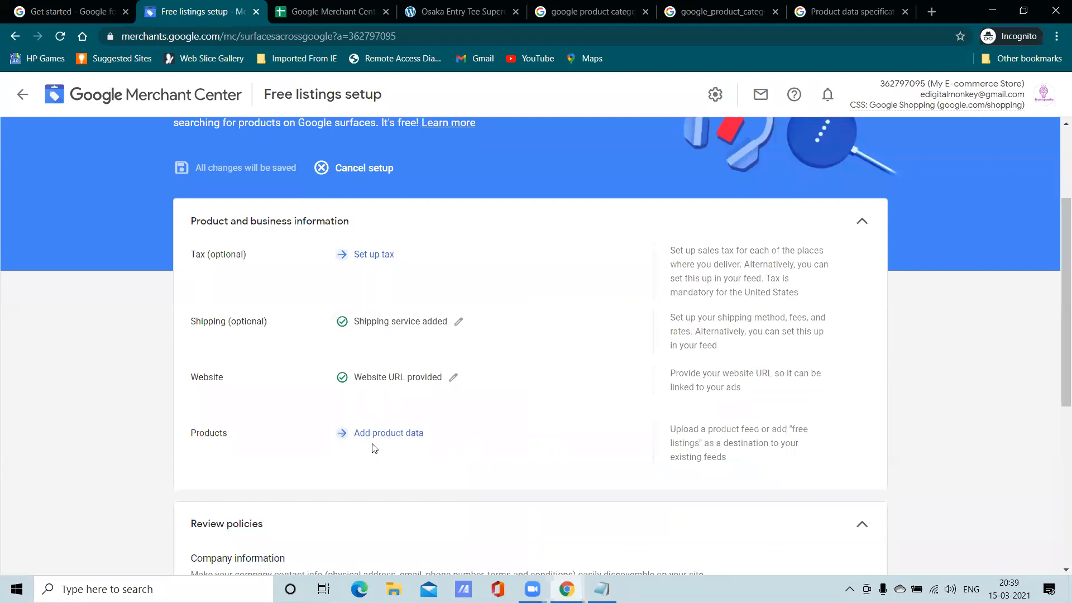
{"action": "scroll", "coordinate": [374, 447], "scroll_direction": "down", "scroll_amount": 6}
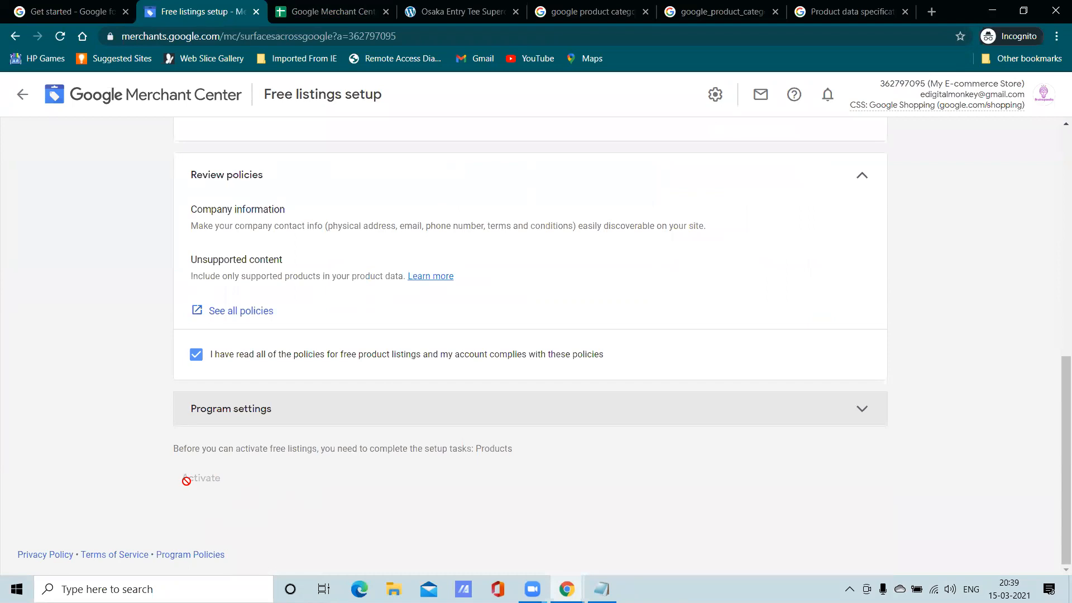
{"action": "scroll", "coordinate": [224, 475], "scroll_direction": "up", "scroll_amount": 10}
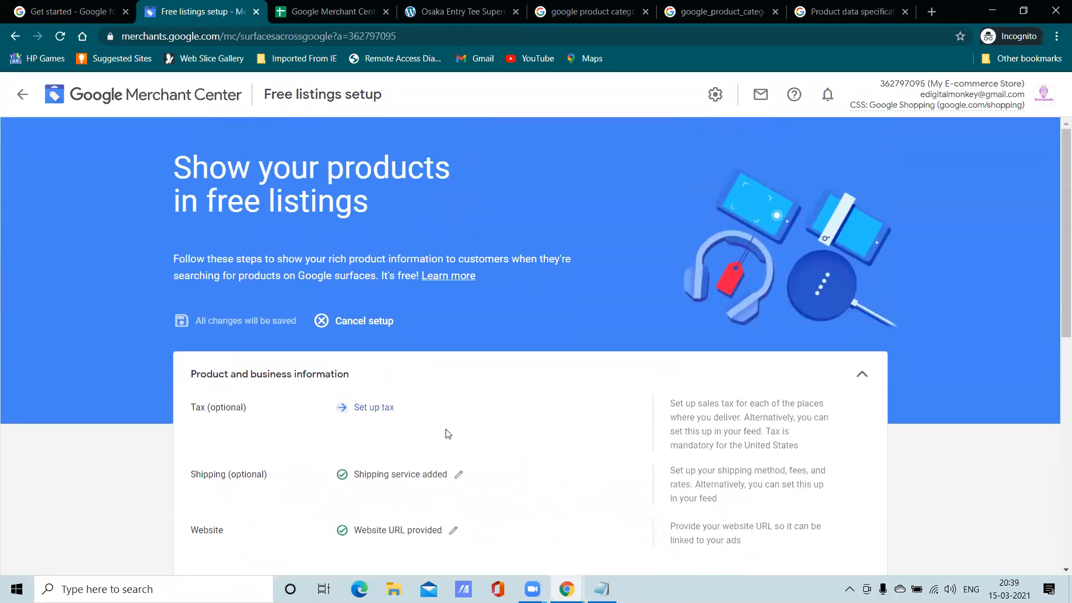
{"action": "scroll", "coordinate": [447, 433], "scroll_direction": "down", "scroll_amount": 6}
{"action": "scroll", "coordinate": [369, 295], "scroll_direction": "down", "scroll_amount": 3}
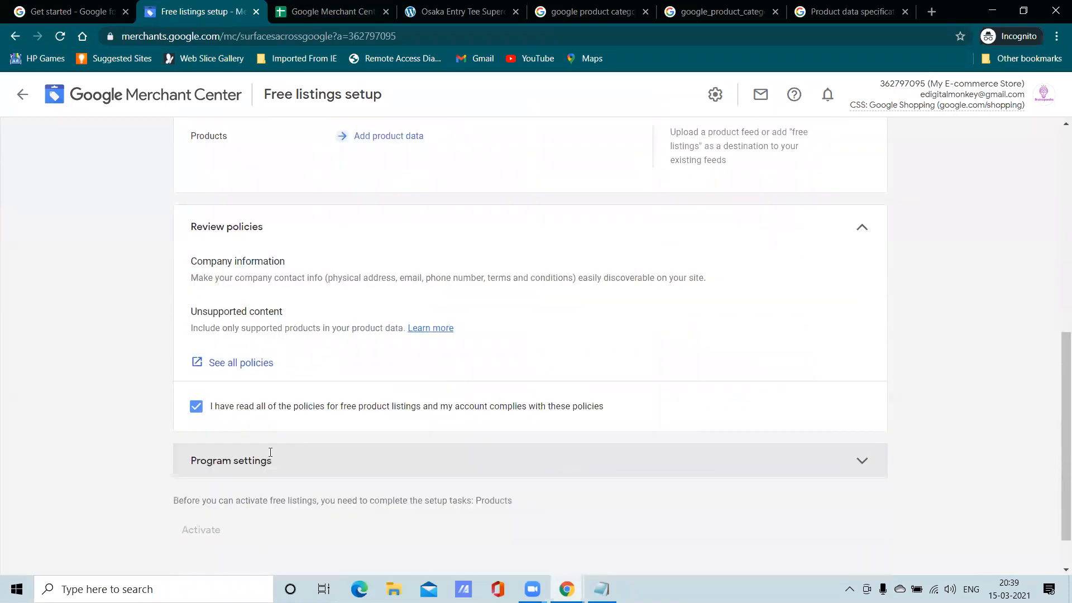
{"action": "scroll", "coordinate": [400, 246], "scroll_direction": "up", "scroll_amount": 6}
{"action": "left_click", "coordinate": [460, 11]}
{"action": "left_click", "coordinate": [342, 10]}
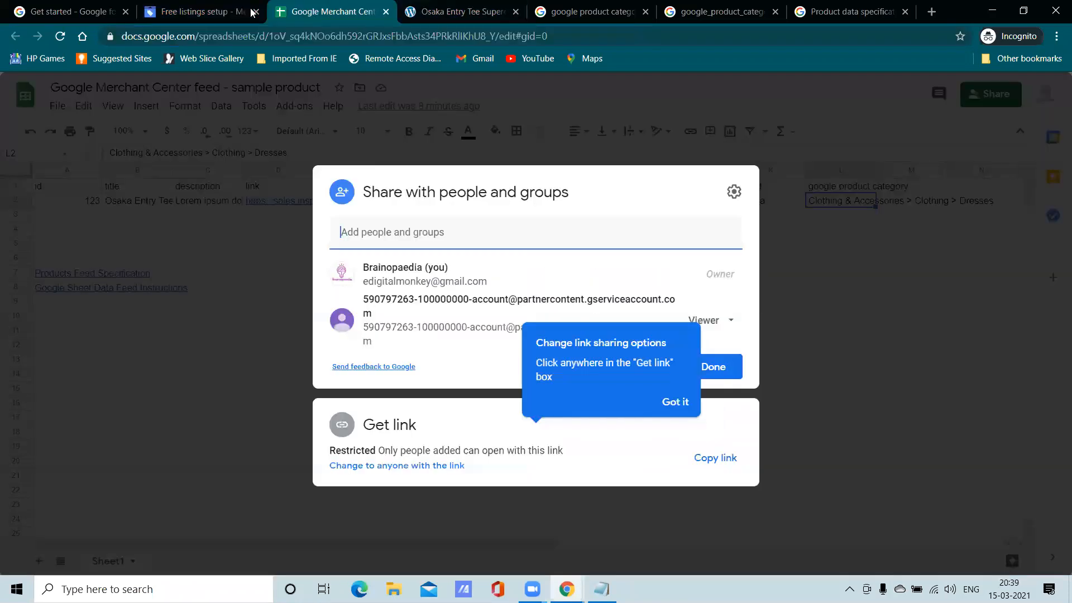
{"action": "left_click", "coordinate": [232, 12]}
{"action": "scroll", "coordinate": [429, 295], "scroll_direction": "down", "scroll_amount": 3}
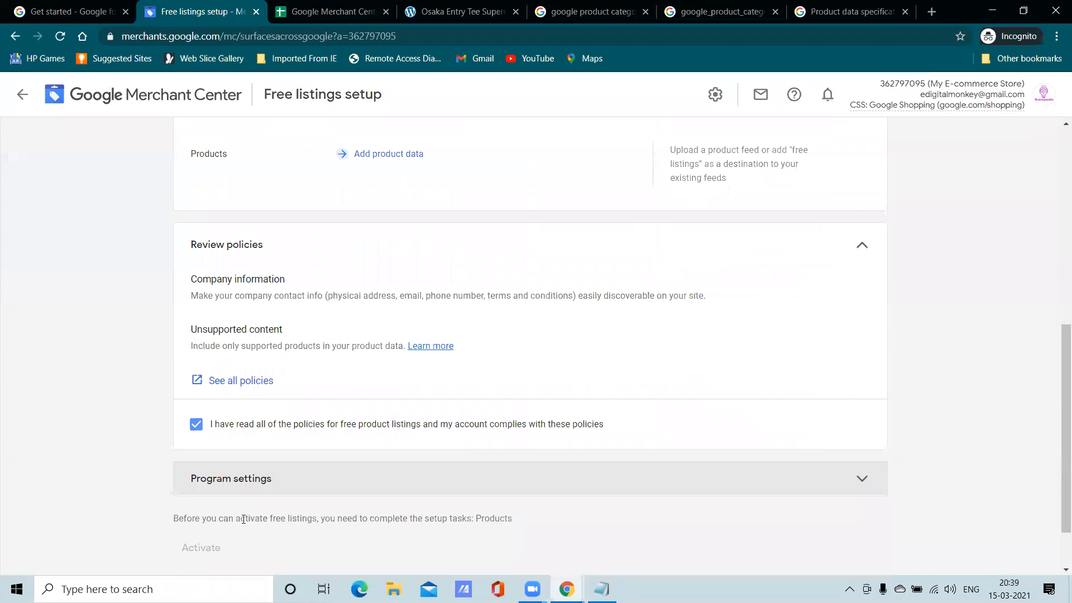
{"action": "scroll", "coordinate": [414, 399], "scroll_direction": "up", "scroll_amount": 6}
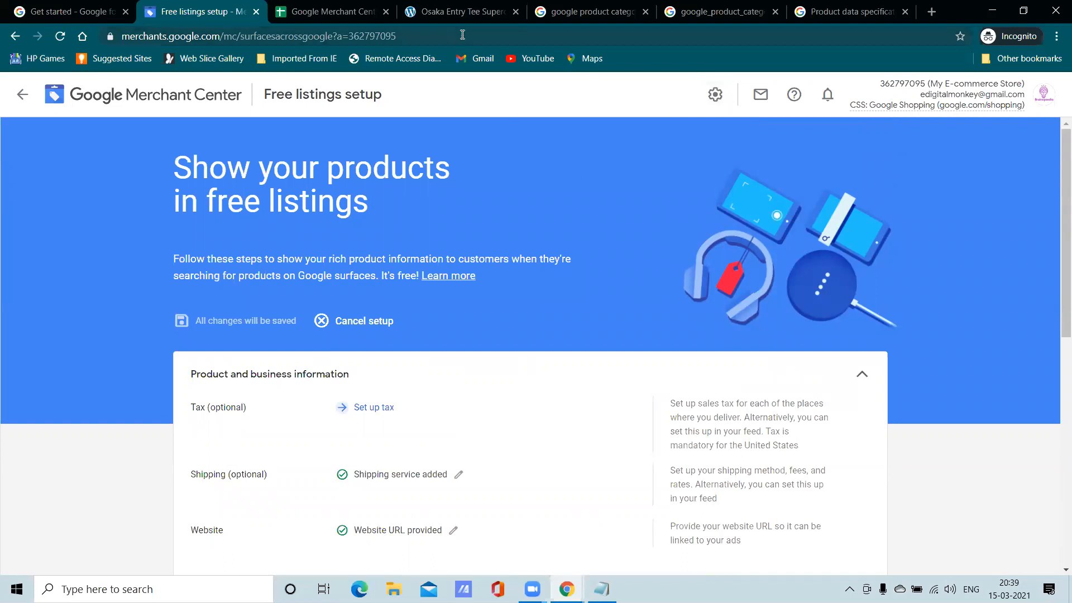
Step: Open the linked accounts settings for Google Ads
{"action": "left_click", "coordinate": [715, 96]}
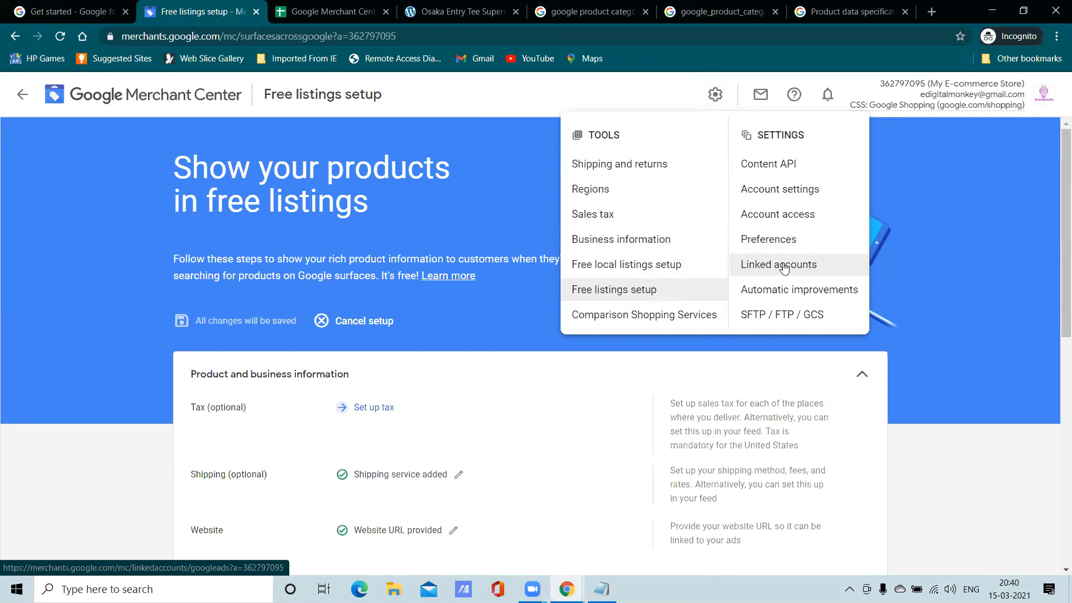
{"action": "left_click", "coordinate": [764, 269]}
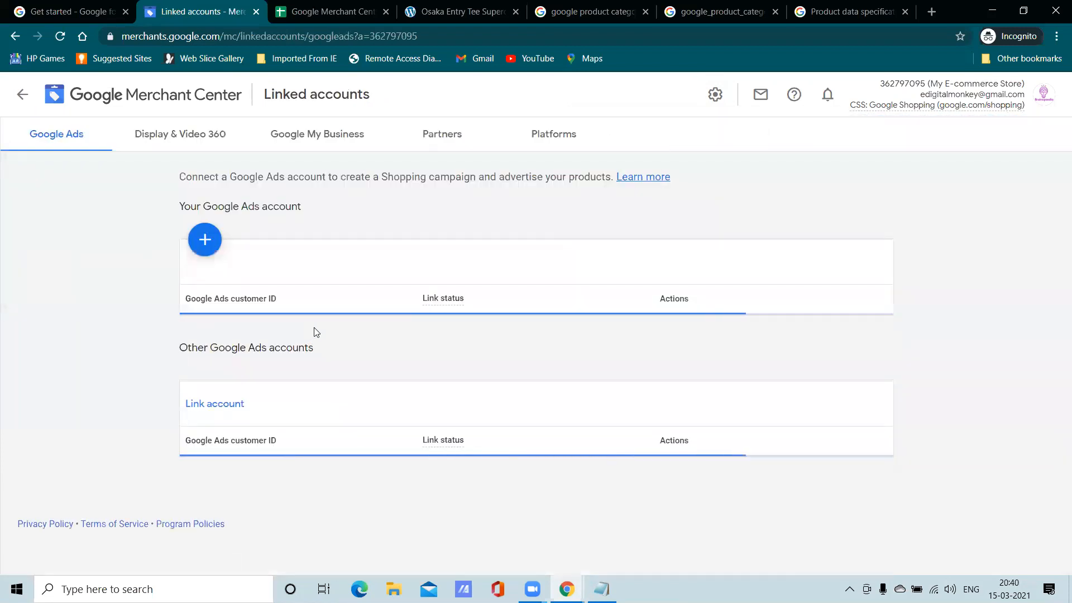
{"action": "left_click", "coordinate": [205, 246]}
{"action": "left_click", "coordinate": [445, 328]}
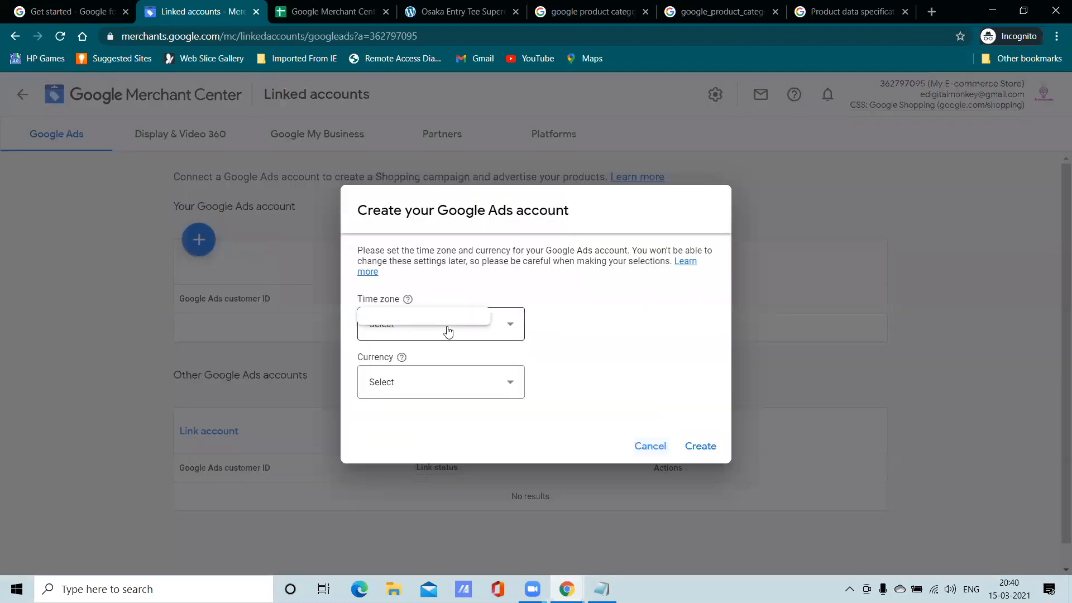
{"action": "left_click", "coordinate": [438, 338]}
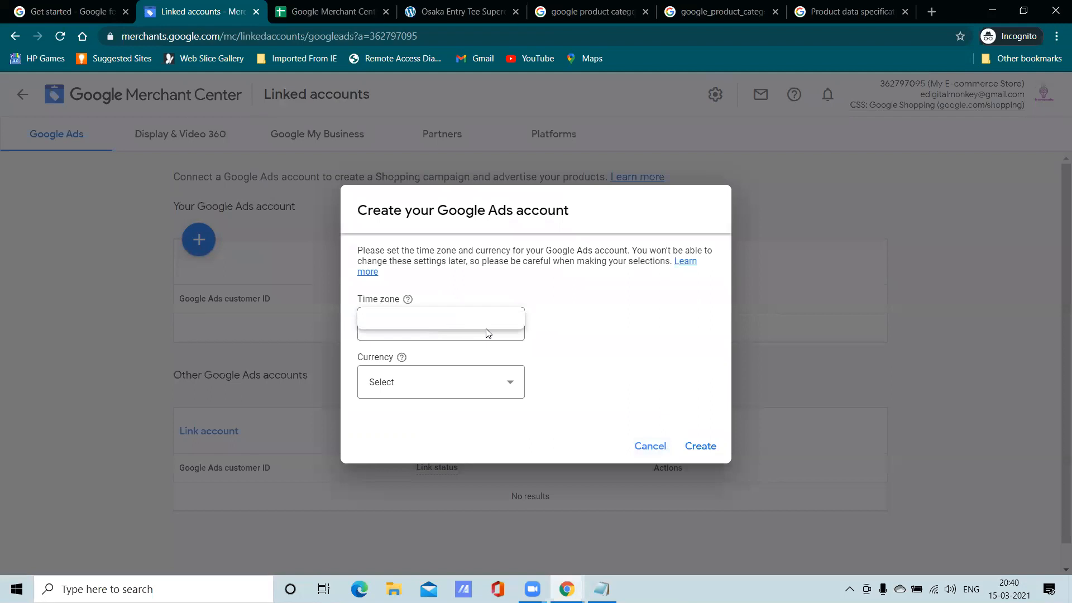
{"action": "left_click_drag", "start_coordinate": [486, 329], "coordinate": [480, 335]}
{"action": "left_click", "coordinate": [472, 337]}
{"action": "left_click", "coordinate": [478, 354]}
{"action": "left_click", "coordinate": [510, 330]}
{"action": "left_click", "coordinate": [442, 337]}
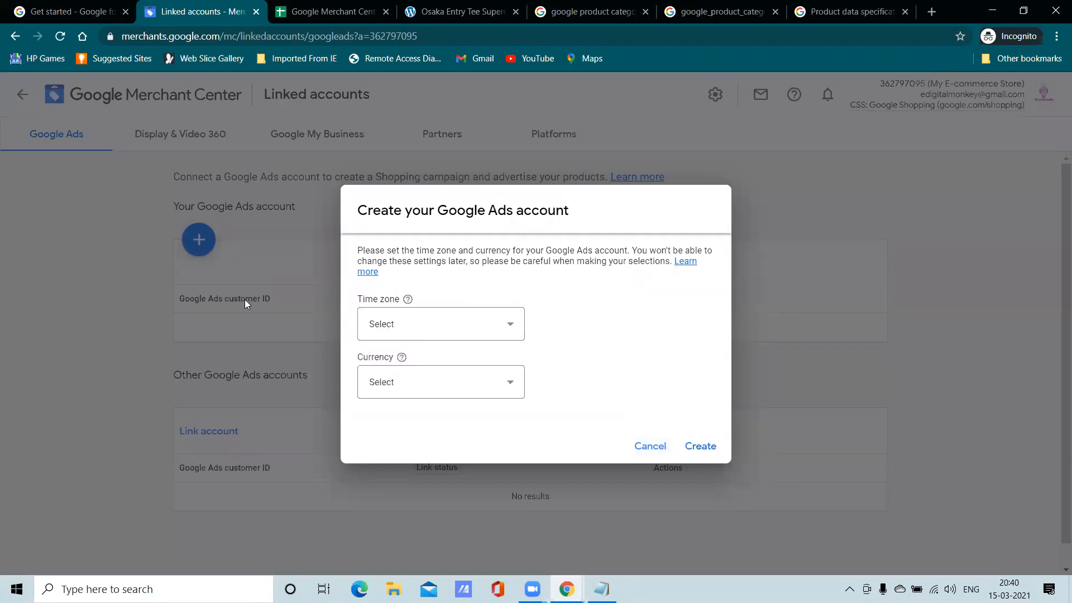
{"action": "left_click", "coordinate": [648, 446]}
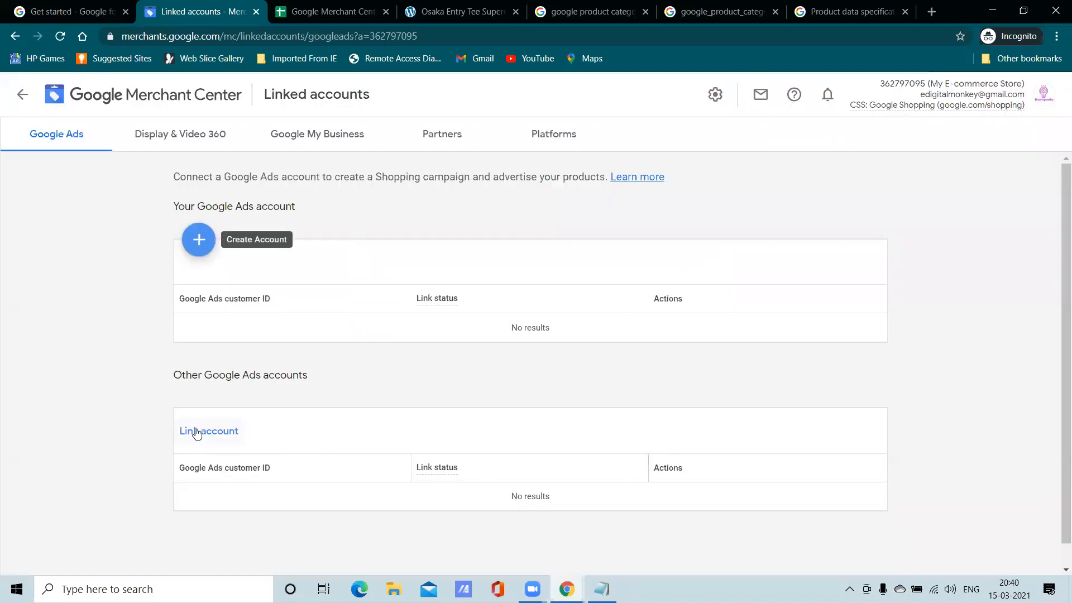
{"action": "left_click", "coordinate": [202, 431]}
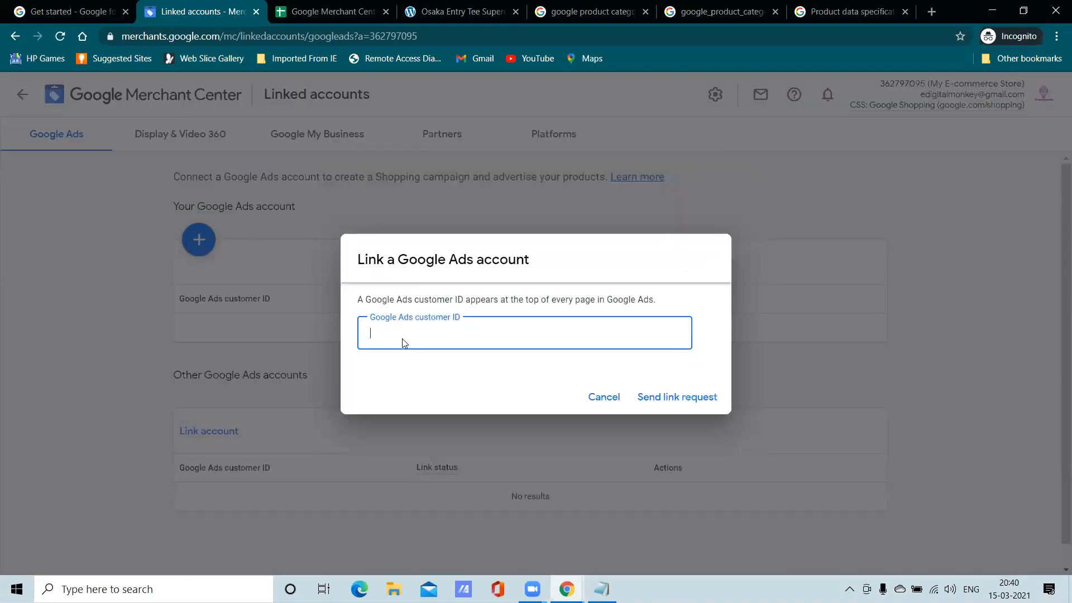
{"action": "left_click", "coordinate": [116, 355]}
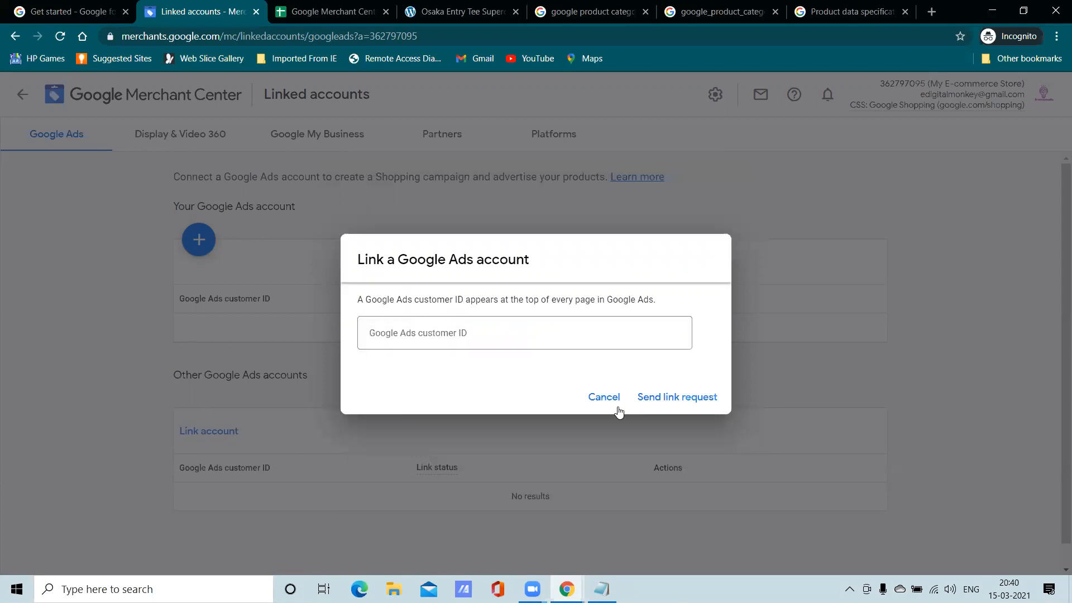
{"action": "left_click", "coordinate": [604, 398]}
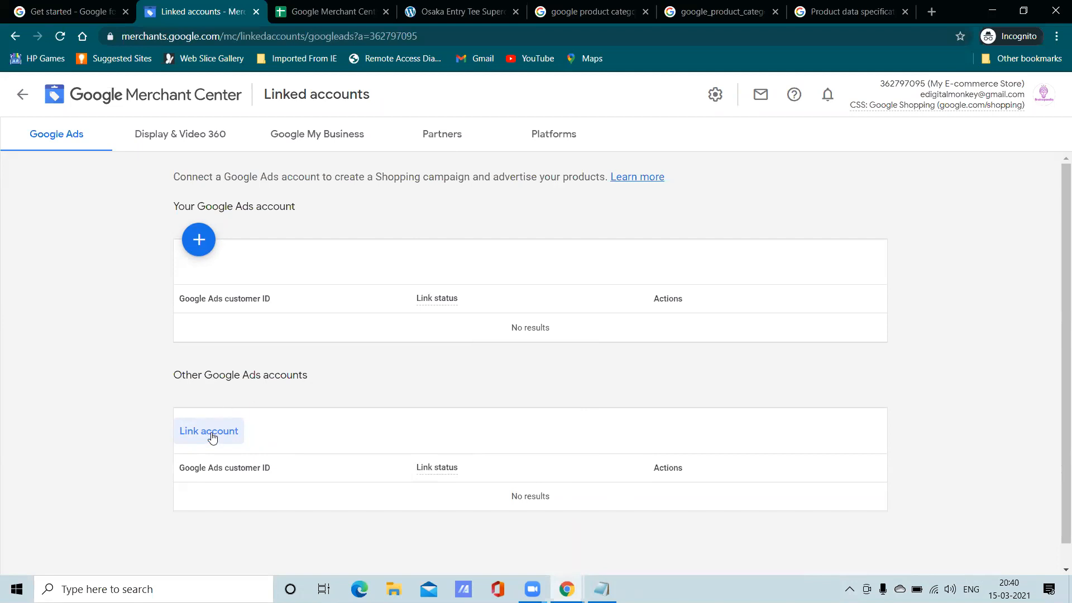
Step: Start linking another Google Ads account, and copy the customer ID from the account header in the Google Ads window
{"action": "scroll", "coordinate": [212, 430], "scroll_direction": "down", "scroll_amount": 1}
{"action": "left_click", "coordinate": [211, 408]}
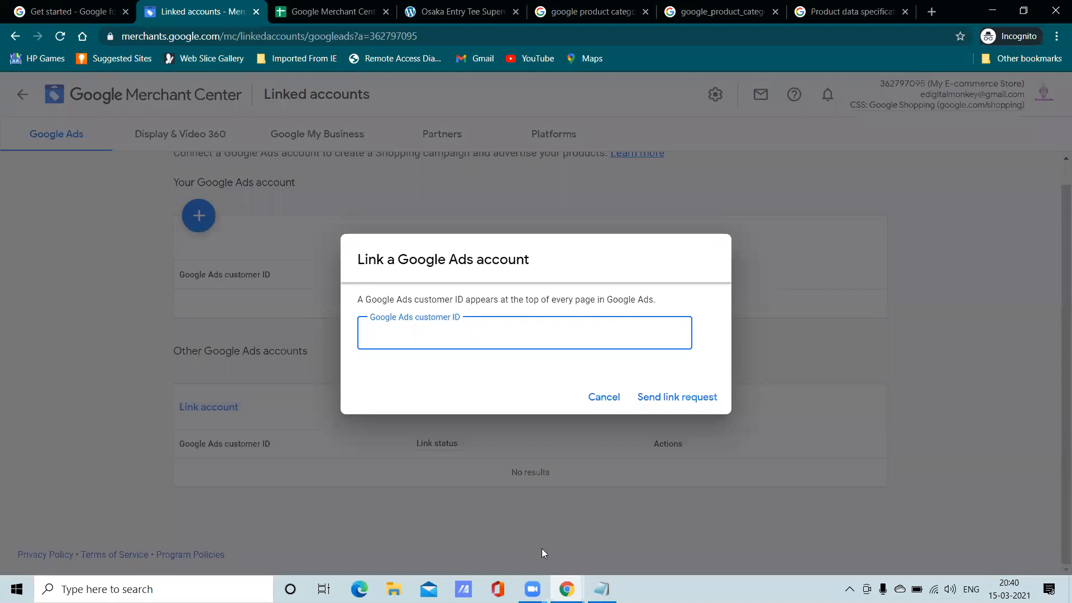
{"action": "mouse_move", "coordinate": [567, 589]}
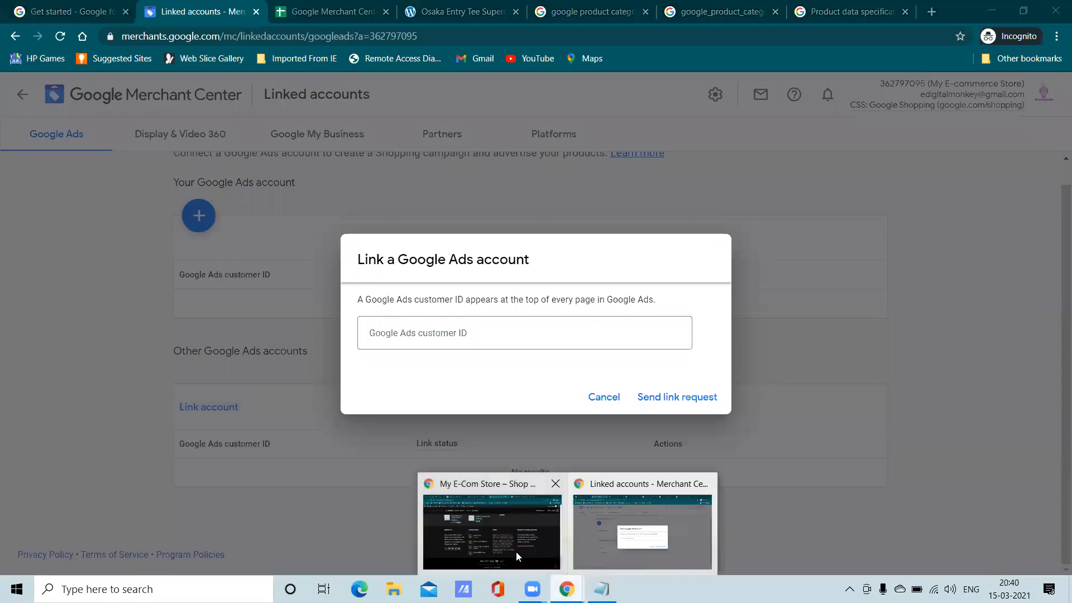
{"action": "left_click", "coordinate": [516, 551]}
{"action": "key", "text": "ctrl+1"}
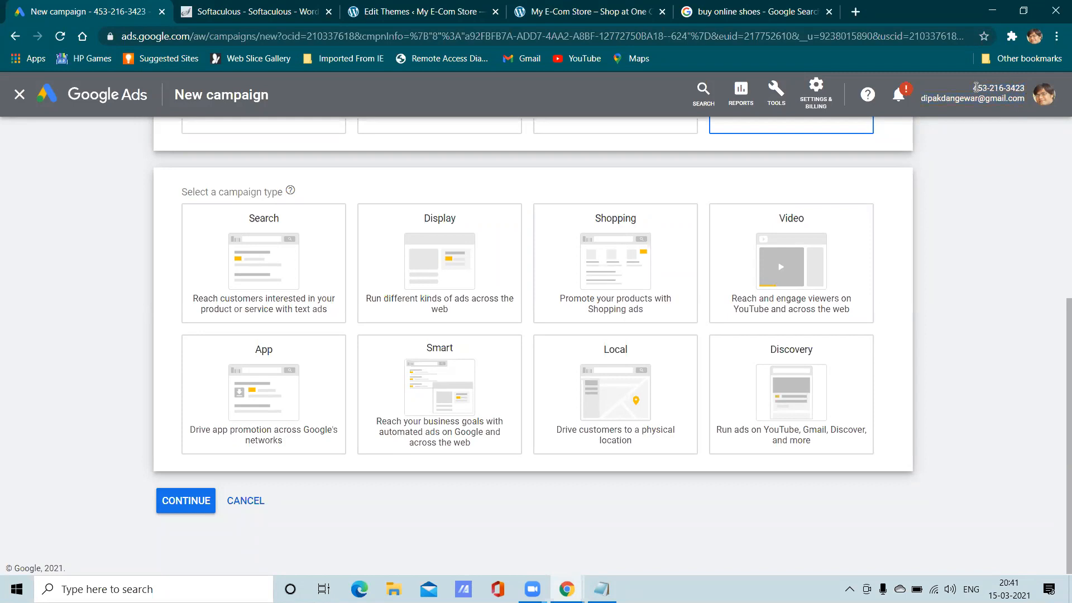
{"action": "right_click", "coordinate": [1018, 90]}
{"action": "left_click", "coordinate": [1007, 101]}
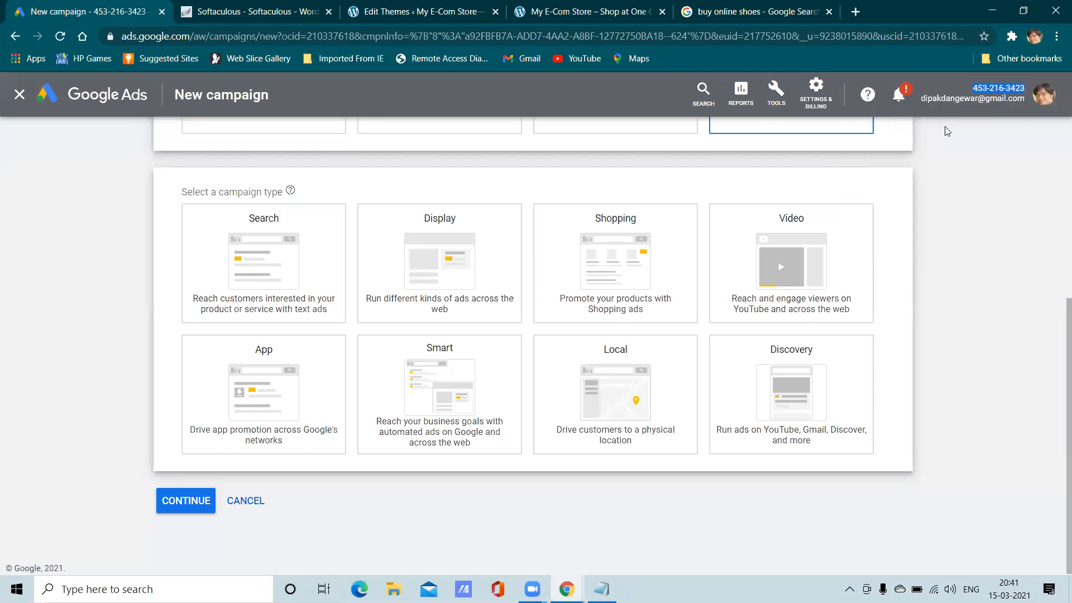
Step: Return to Merchant Center, paste the copied Google Ads customer ID and send the link request
{"action": "left_click", "coordinate": [567, 590]}
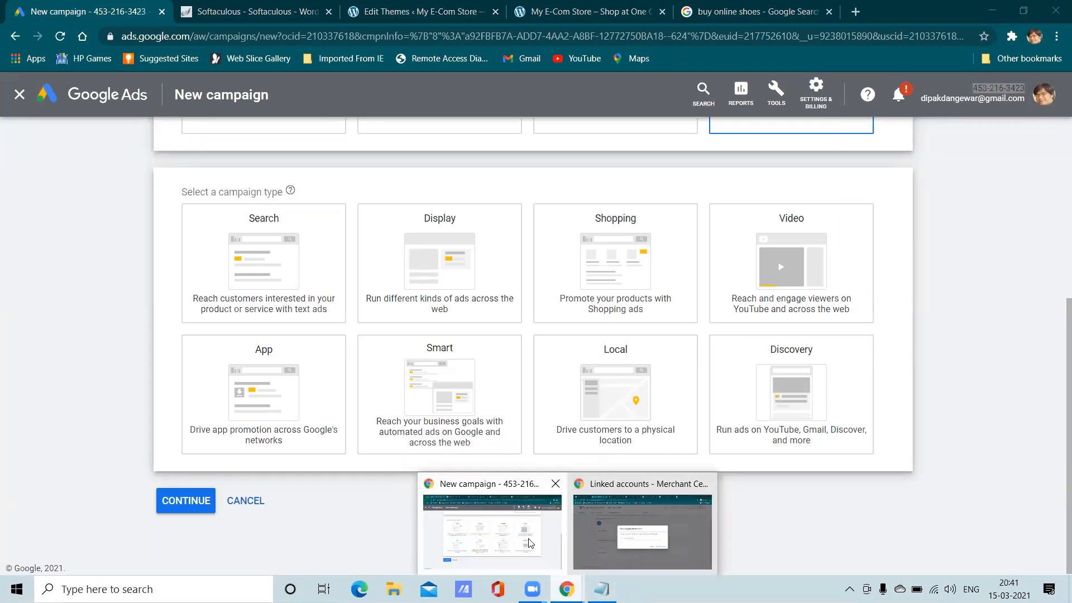
{"action": "left_click", "coordinate": [635, 539]}
{"action": "right_click", "coordinate": [417, 337]}
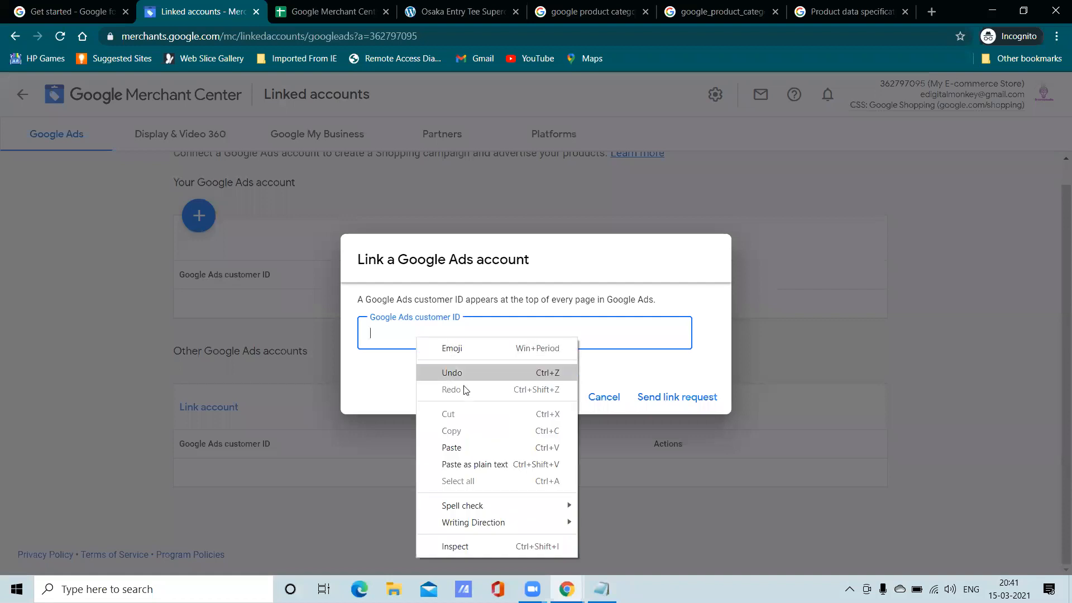
{"action": "left_click", "coordinate": [486, 448]}
{"action": "left_click", "coordinate": [674, 398]}
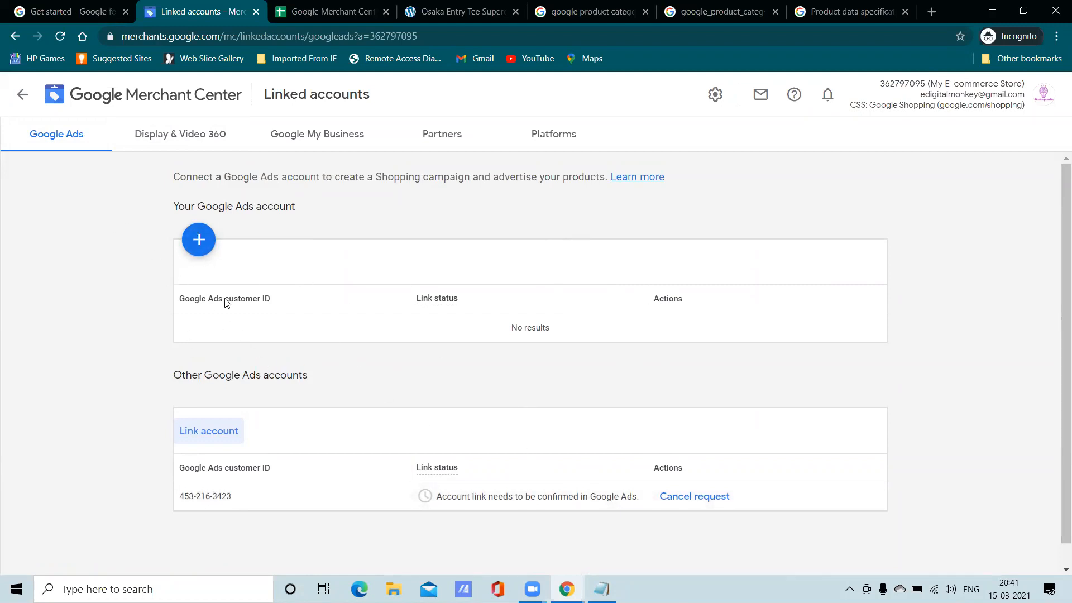
Step: Switch to the Google Ads window and open its linked accounts settings
{"action": "left_click", "coordinate": [602, 589]}
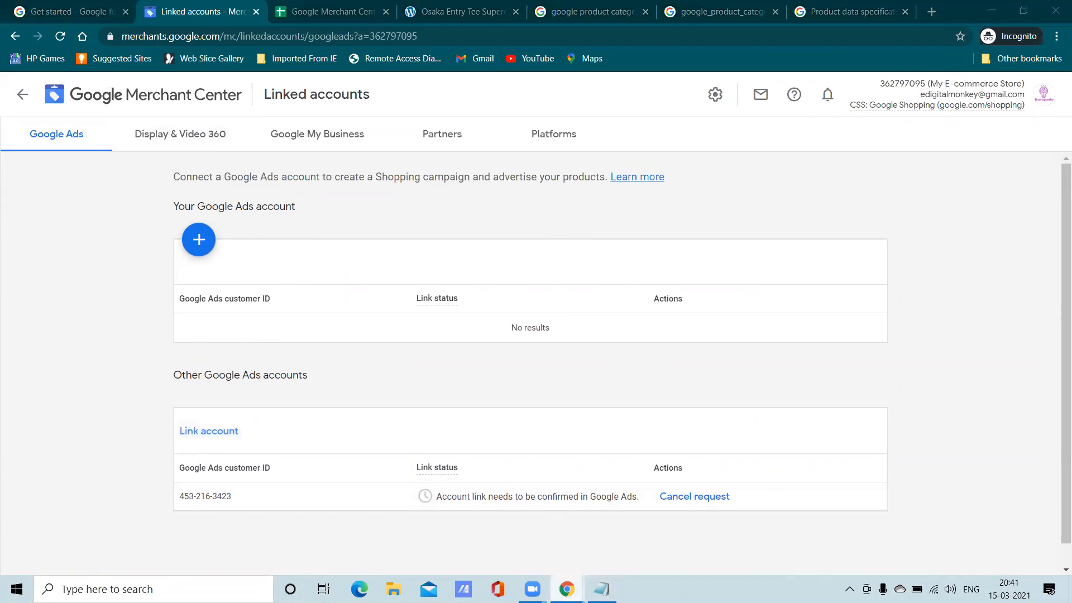
{"action": "left_click", "coordinate": [566, 590]}
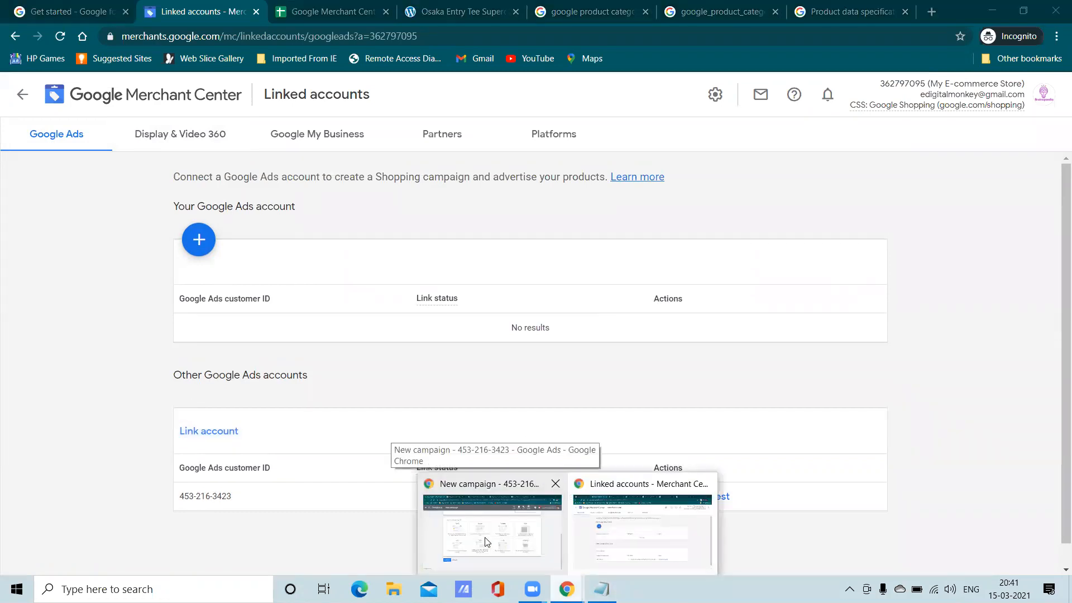
{"action": "left_click", "coordinate": [525, 542]}
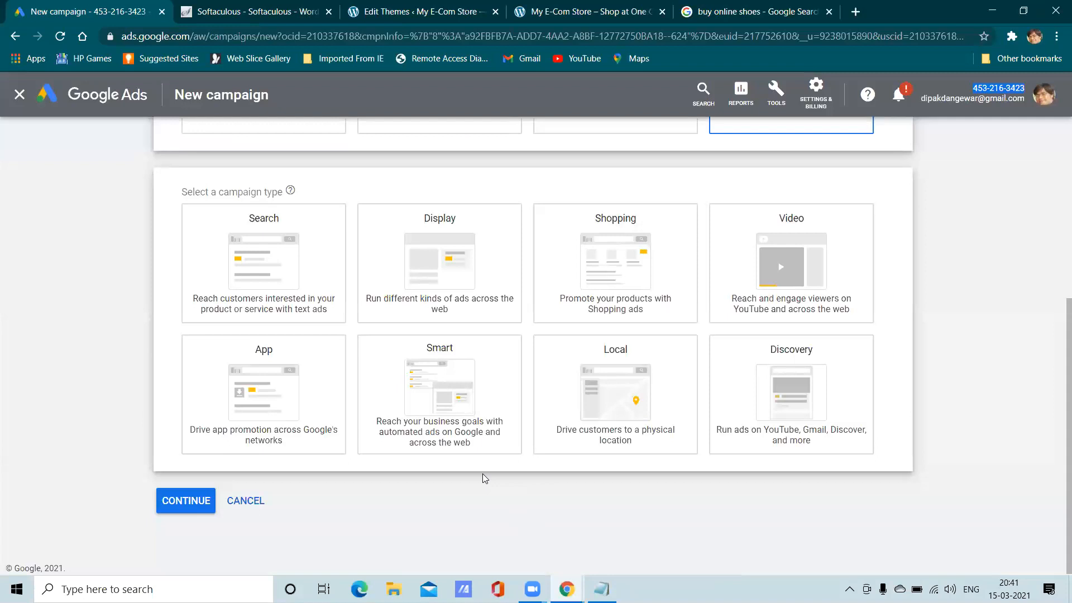
{"action": "scroll", "coordinate": [496, 333], "scroll_direction": "up", "scroll_amount": 5}
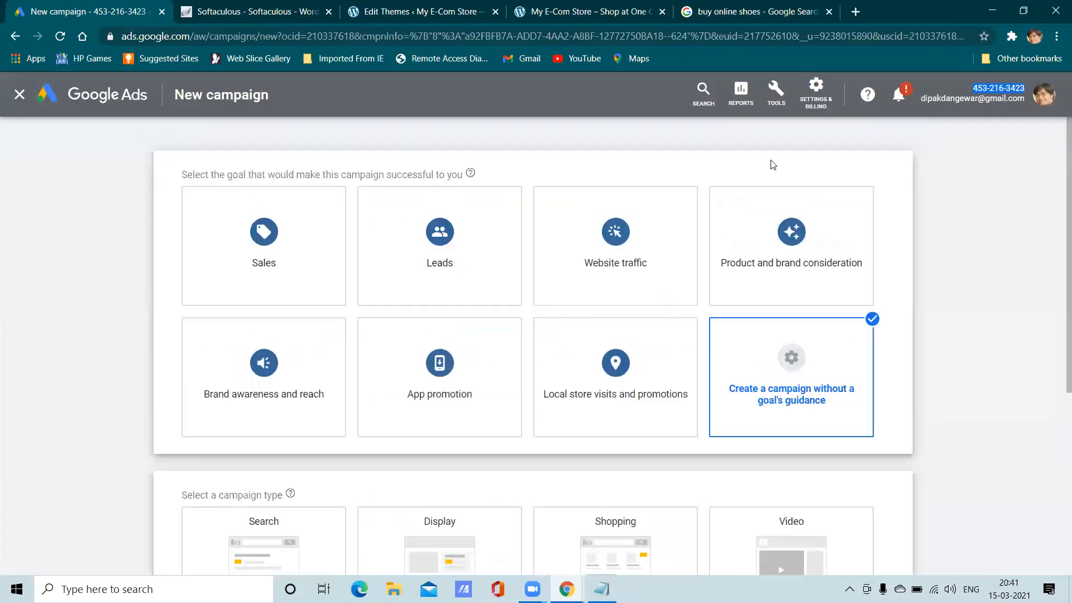
{"action": "left_click", "coordinate": [784, 101]}
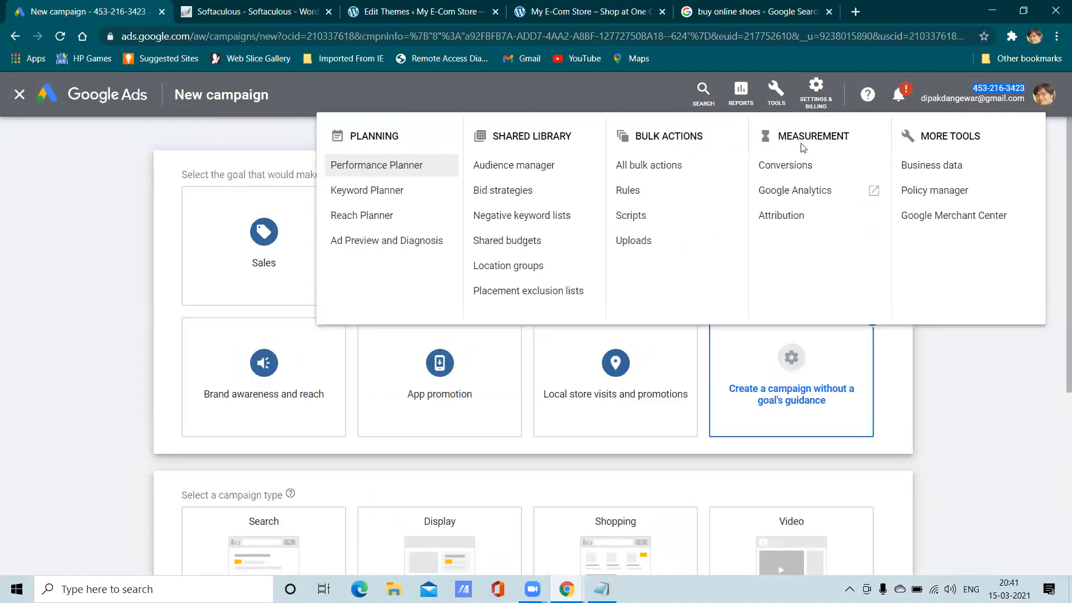
{"action": "left_click", "coordinate": [819, 103]}
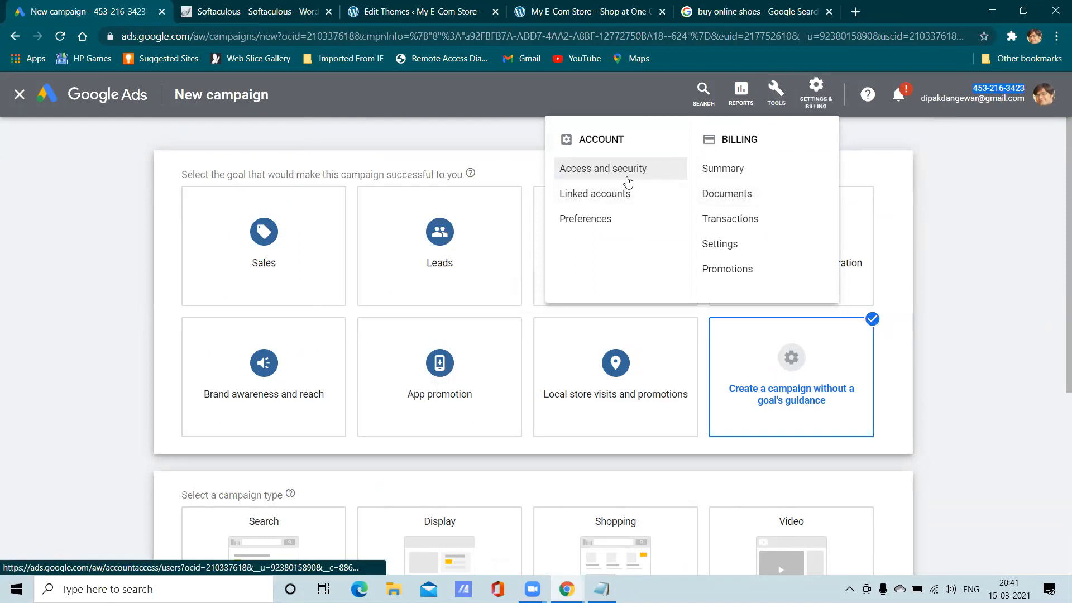
{"action": "left_click", "coordinate": [613, 195]}
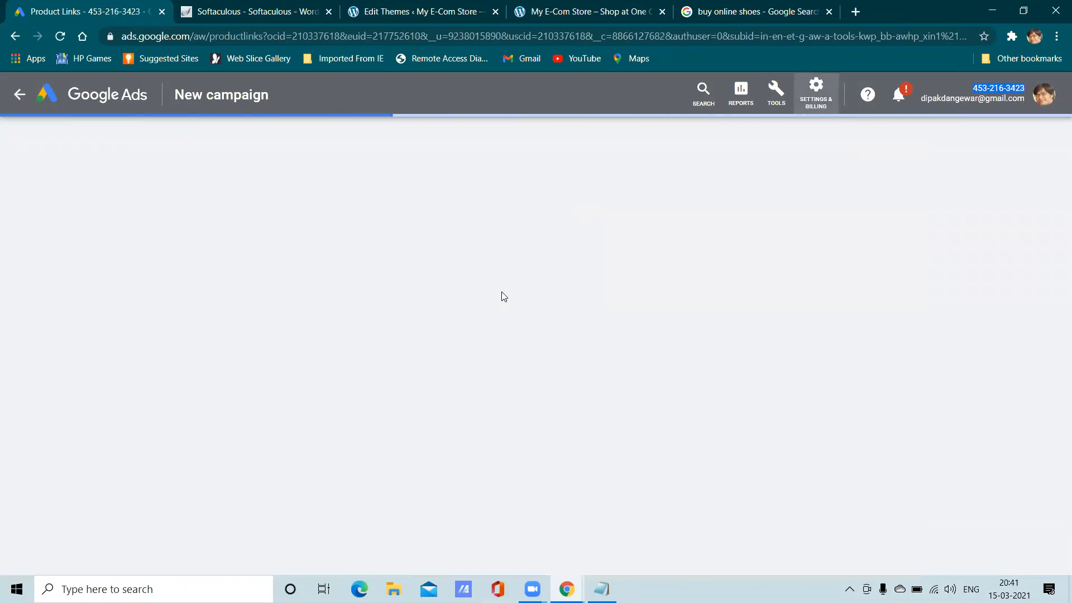
Step: Open the Google Merchant Center links, approve the pending request for sales.inspirechandrapur.in and return to the campaigns page
{"action": "scroll", "coordinate": [486, 337], "scroll_direction": "down", "scroll_amount": 7}
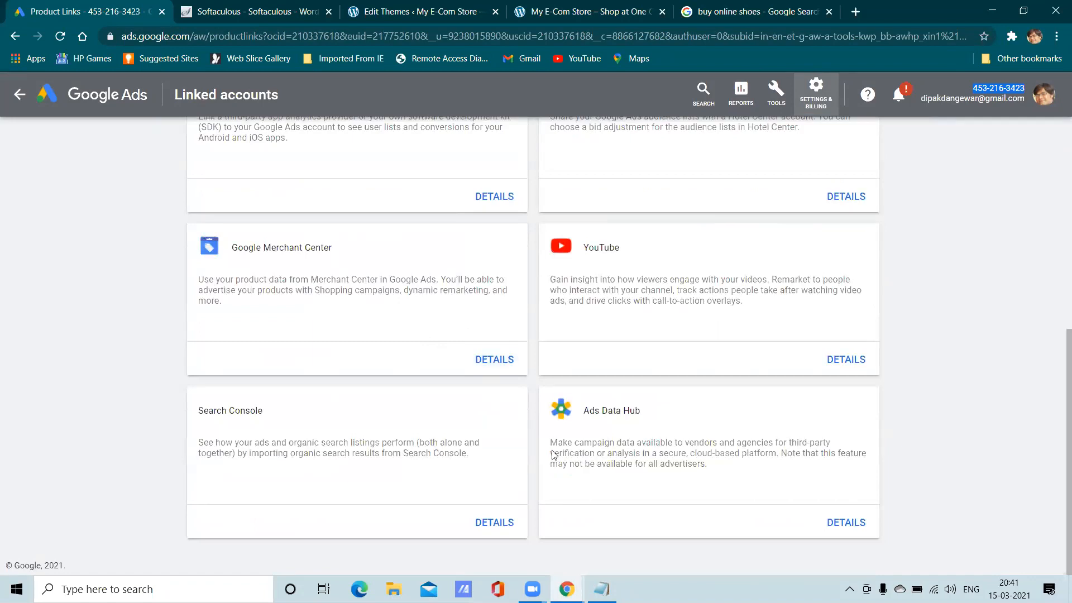
{"action": "scroll", "coordinate": [698, 424], "scroll_direction": "up", "scroll_amount": 6}
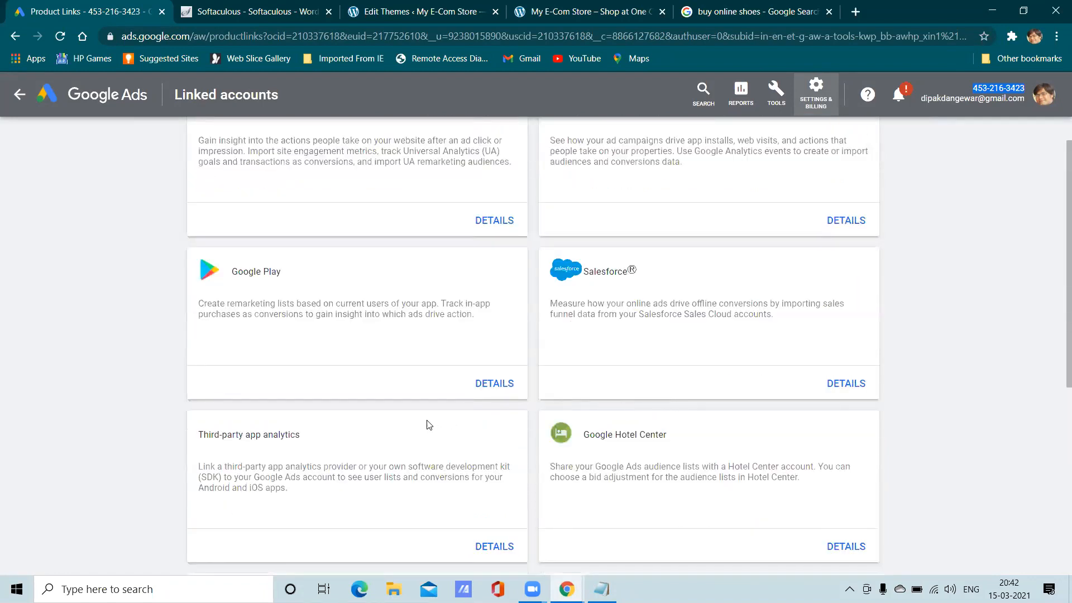
{"action": "scroll", "coordinate": [420, 409], "scroll_direction": "up", "scroll_amount": 1}
{"action": "scroll", "coordinate": [420, 406], "scroll_direction": "down", "scroll_amount": 7}
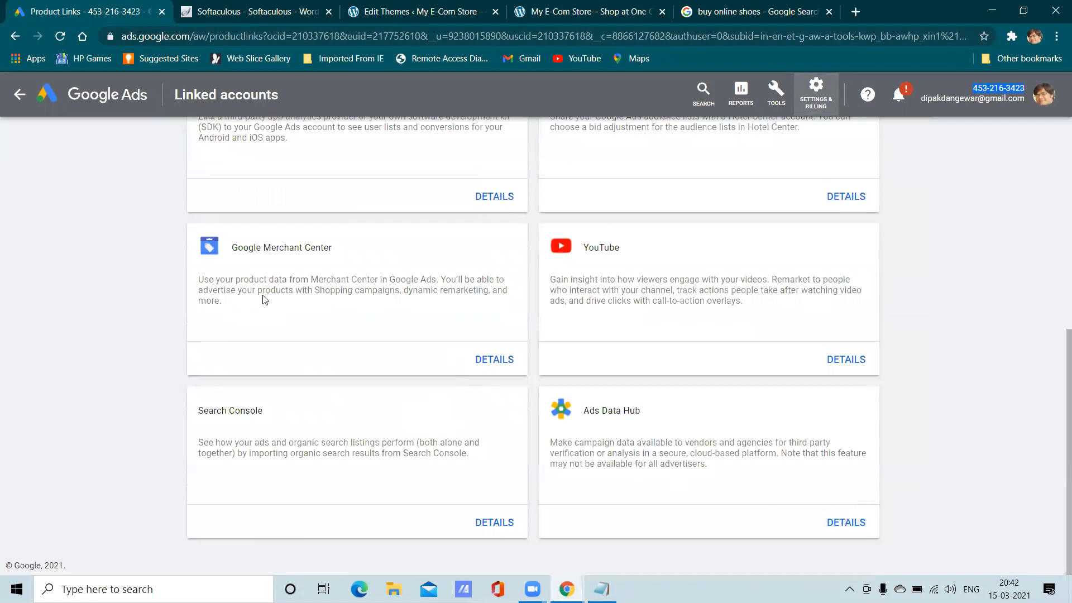
{"action": "left_click", "coordinate": [490, 361]}
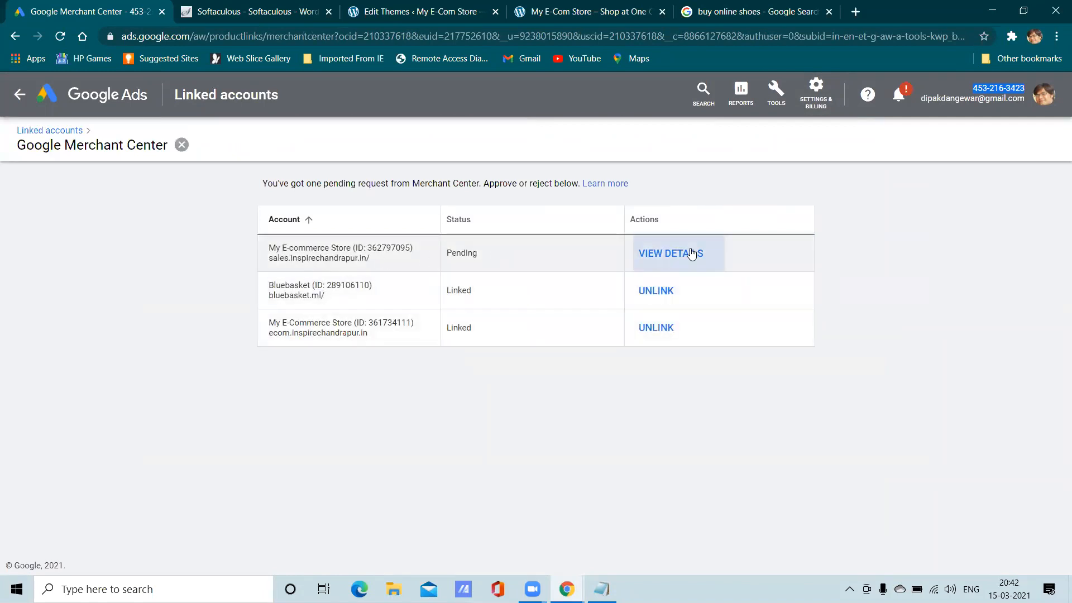
{"action": "left_click", "coordinate": [660, 258]}
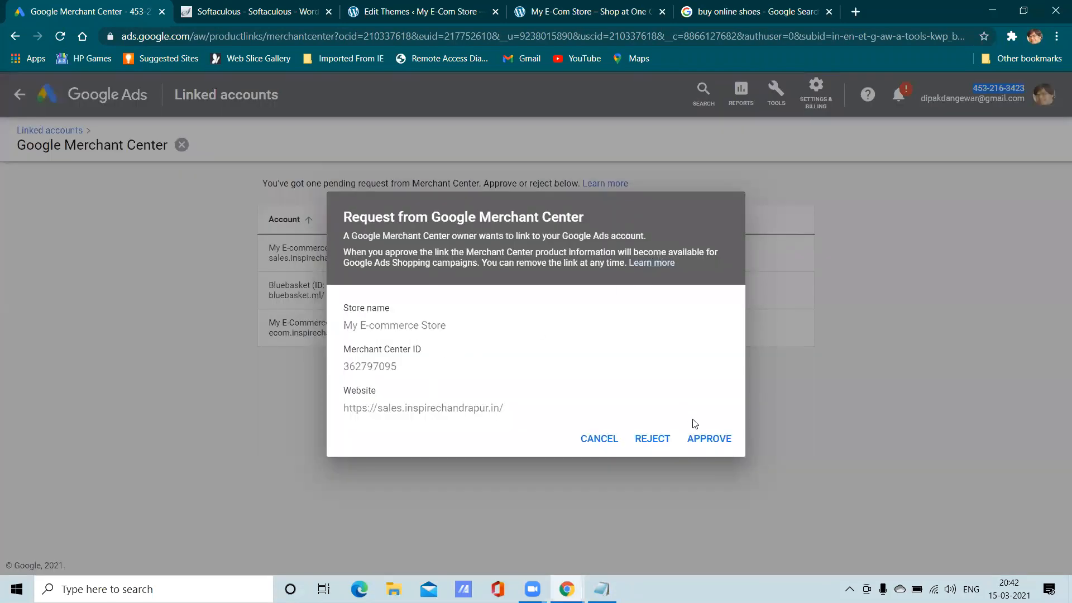
{"action": "left_click", "coordinate": [698, 439]}
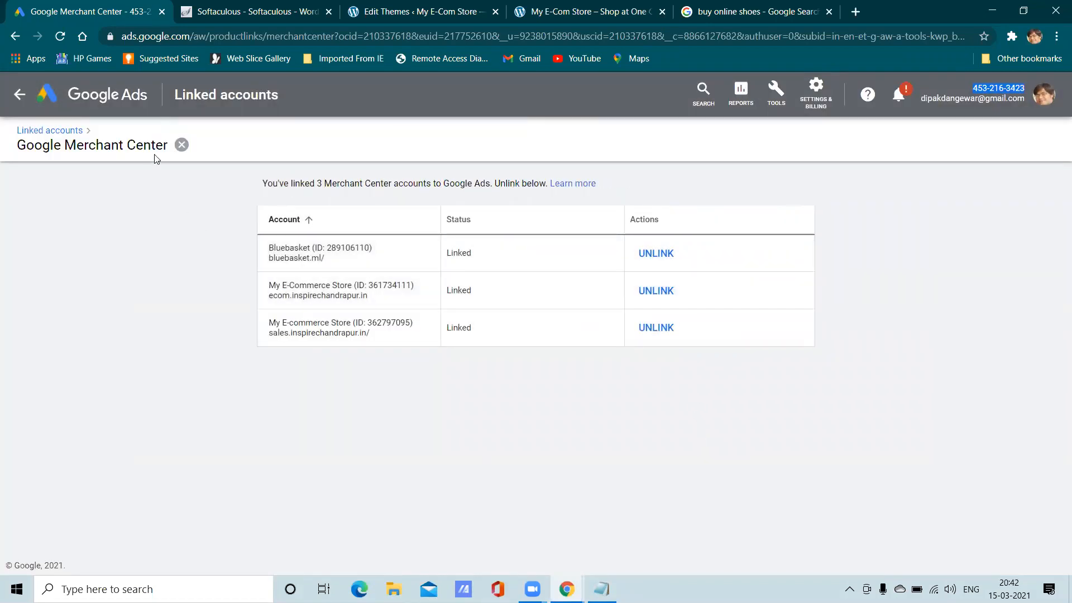
{"action": "left_click", "coordinate": [21, 94]}
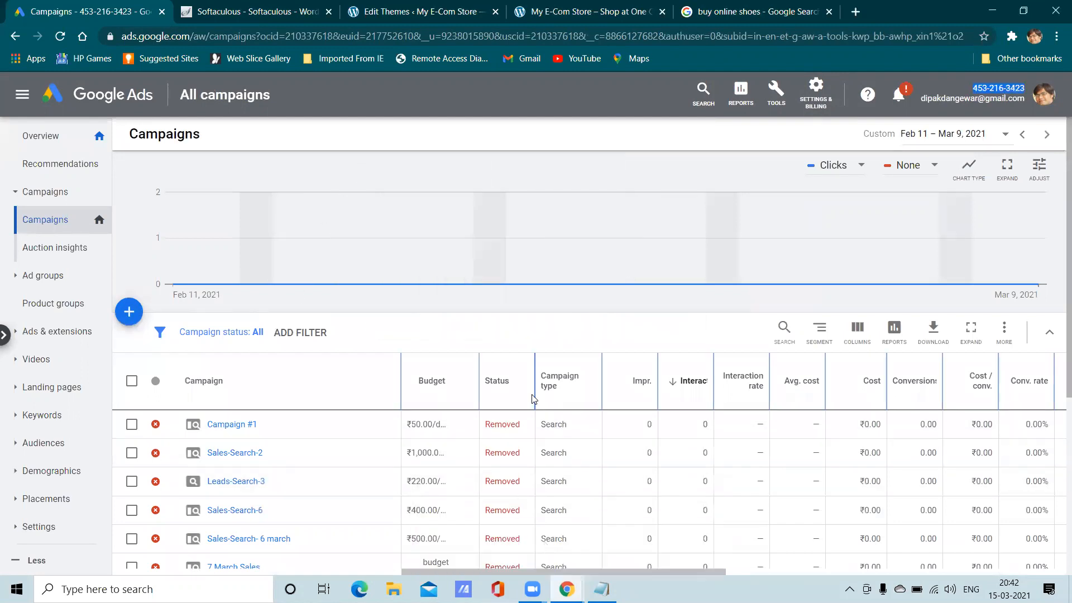
Step: Switch to Merchant Center and check the link status of the Google Ads account
{"action": "mouse_move", "coordinate": [567, 589]}
{"action": "left_click", "coordinate": [627, 545]}
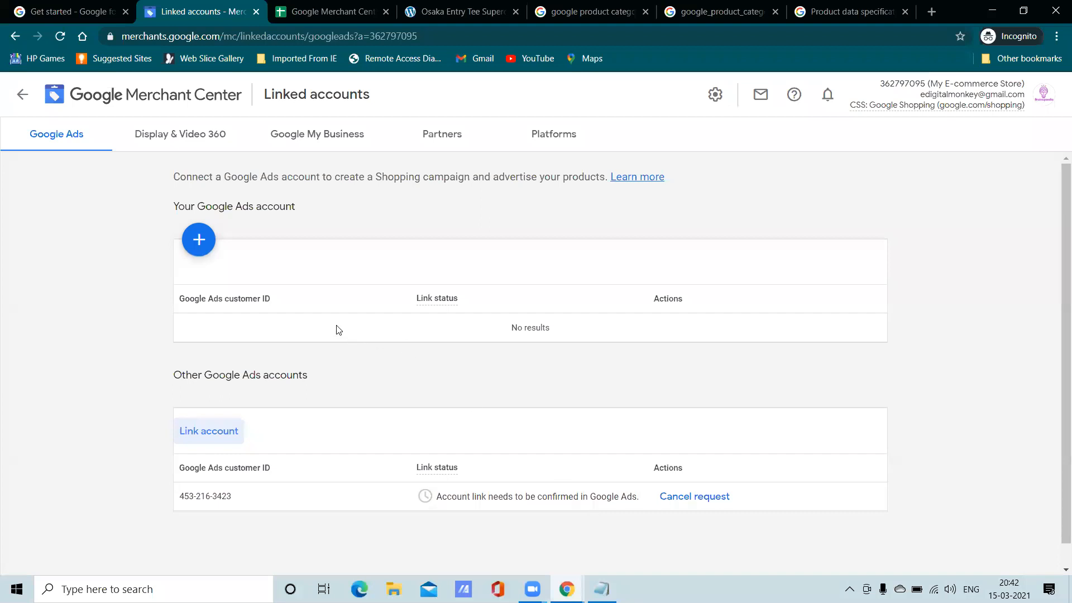
{"action": "scroll", "coordinate": [337, 330], "scroll_direction": "down", "scroll_amount": 1}
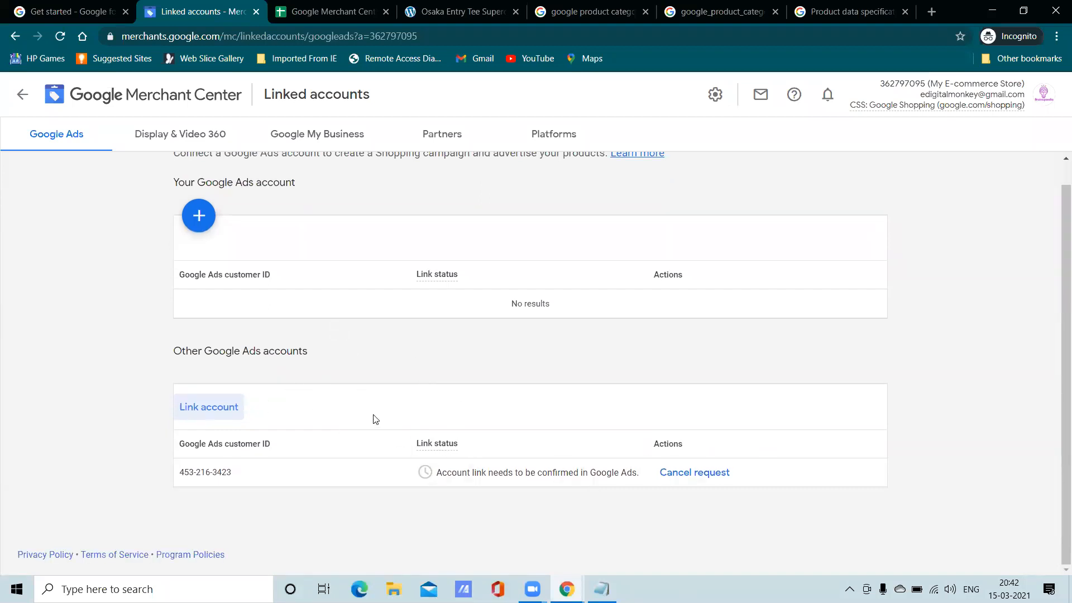
{"action": "scroll", "coordinate": [210, 273], "scroll_direction": "up", "scroll_amount": 1}
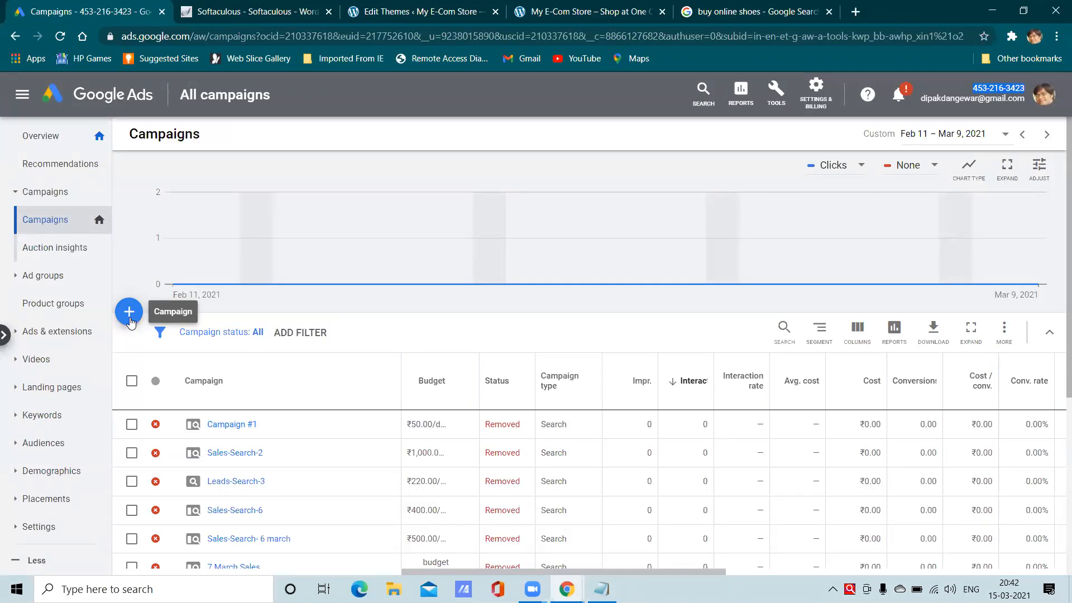
Step: Start a new campaign without a goal's guidance and choose Shopping as its campaign type
{"action": "left_click", "coordinate": [131, 312]}
{"action": "left_click", "coordinate": [207, 369]}
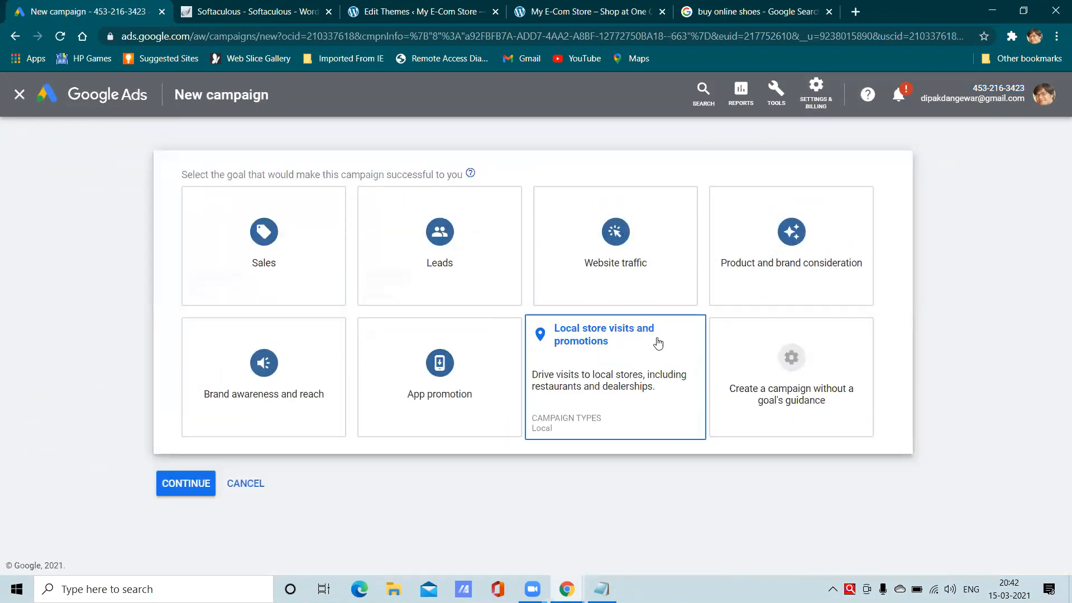
{"action": "left_click", "coordinate": [766, 354]}
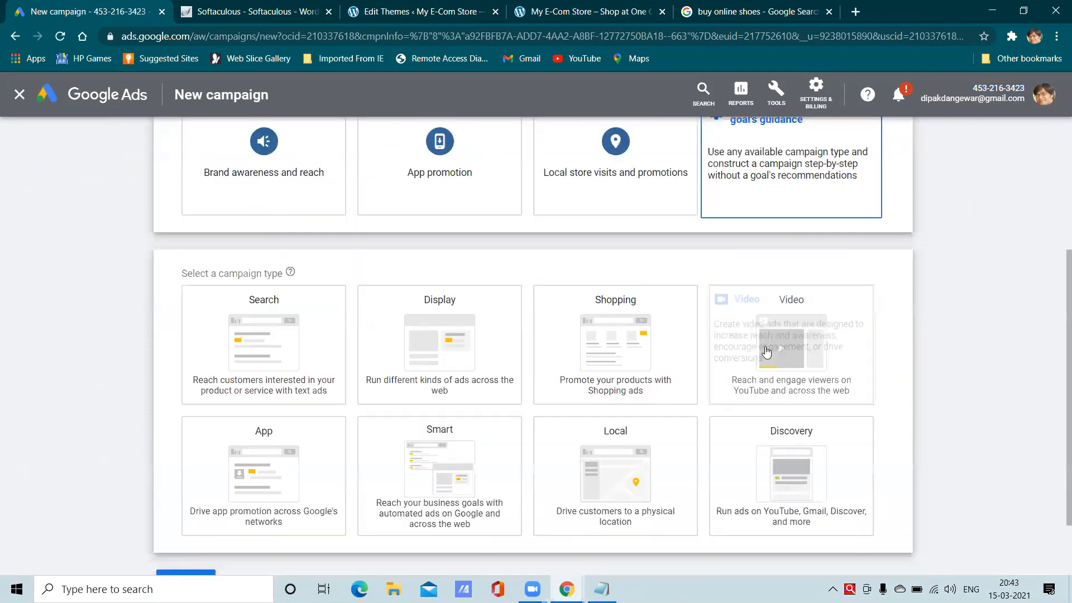
{"action": "left_click", "coordinate": [625, 285]}
{"action": "scroll", "coordinate": [601, 303], "scroll_direction": "down", "scroll_amount": 1}
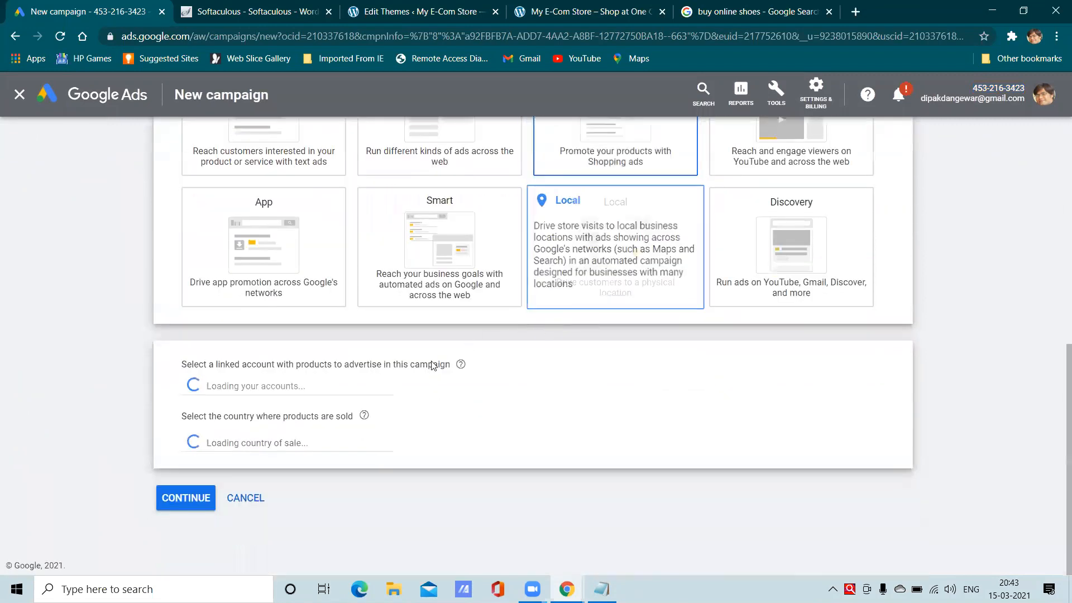
Step: Select the last listed Merchant Center account, My E-commerce Store, and set the country where products are sold to India
{"action": "left_click", "coordinate": [250, 394]}
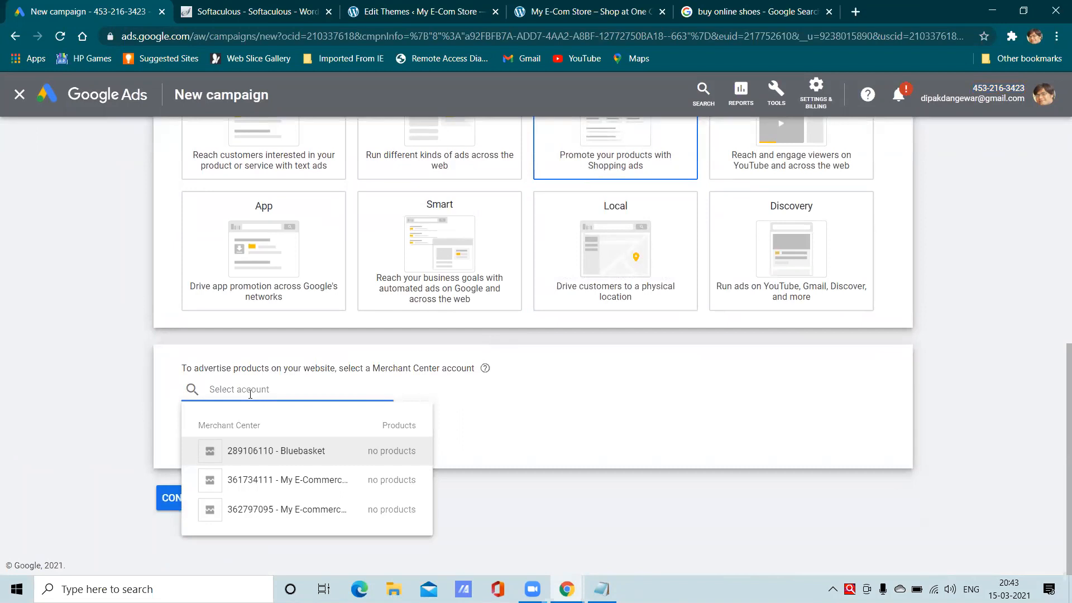
{"action": "left_click", "coordinate": [311, 511]}
{"action": "scroll", "coordinate": [434, 437], "scroll_direction": "down", "scroll_amount": 3}
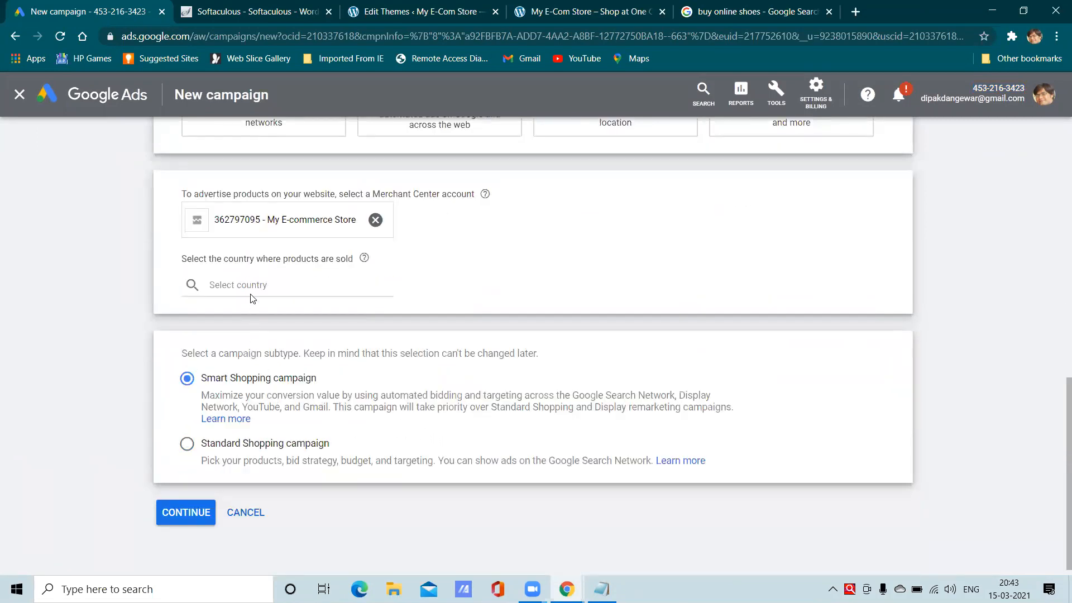
{"action": "left_click", "coordinate": [250, 296]}
{"action": "type", "text": "indi"}
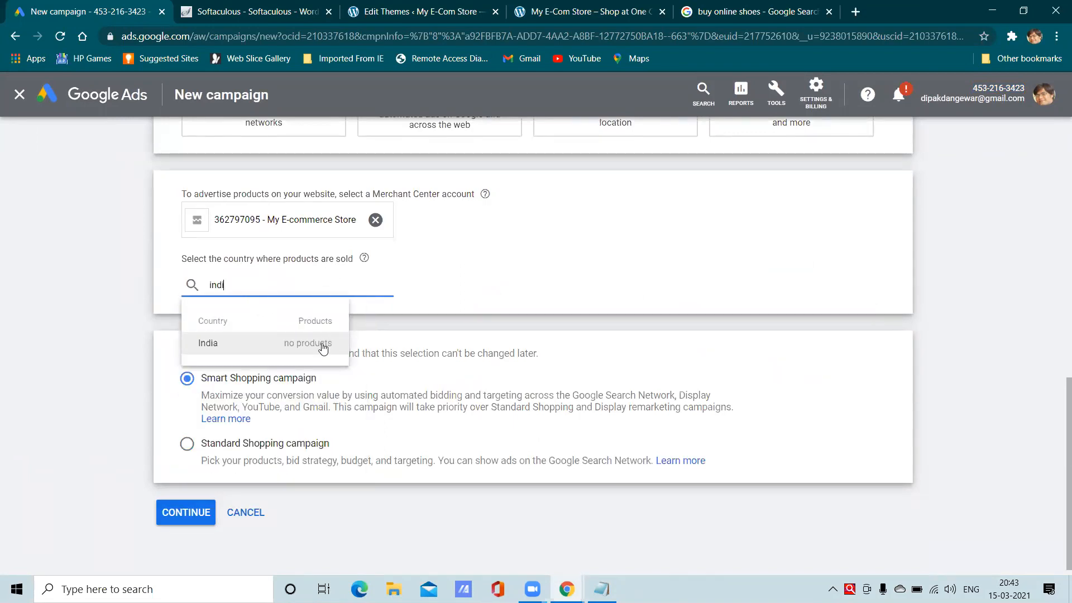
{"action": "left_click", "coordinate": [324, 348]}
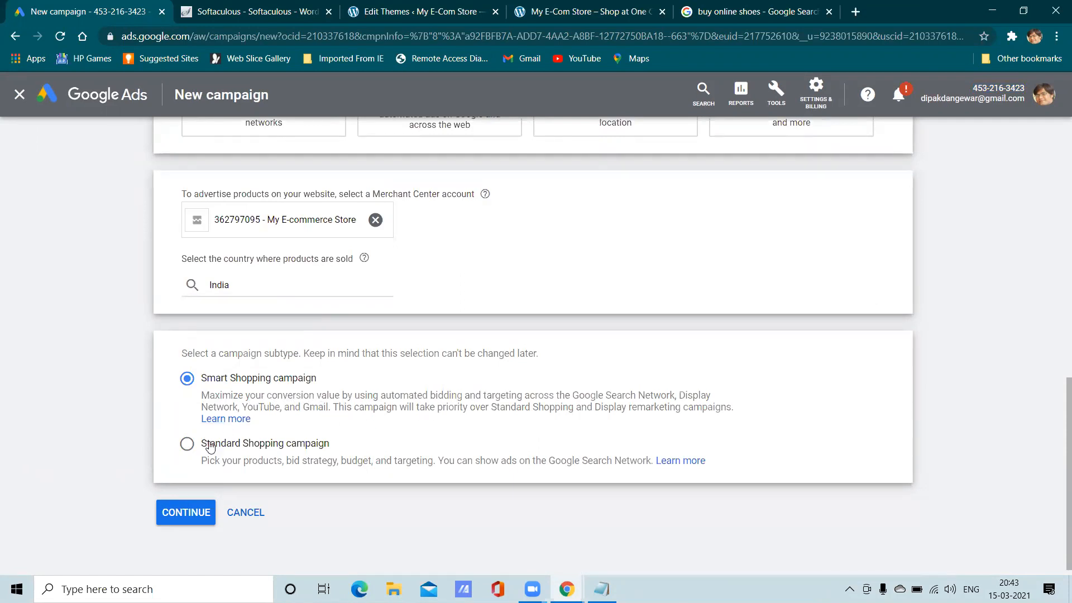
Step: Continue with the Standard Shopping campaign subtype and name the campaign Shopping Ads
{"action": "left_click", "coordinate": [186, 445]}
{"action": "scroll", "coordinate": [379, 429], "scroll_direction": "down", "scroll_amount": 1}
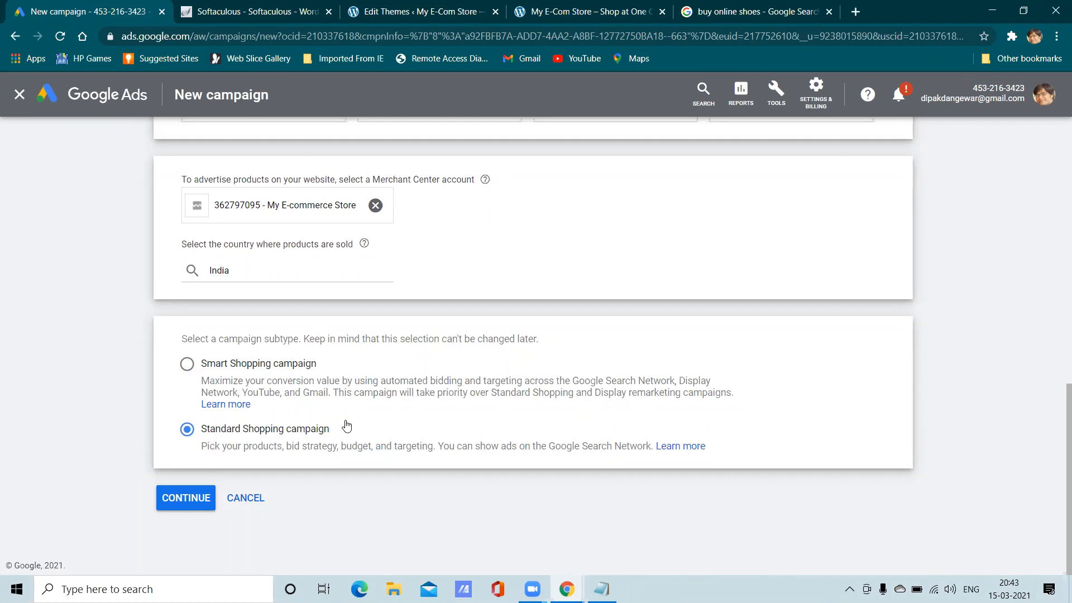
{"action": "left_click", "coordinate": [183, 501]}
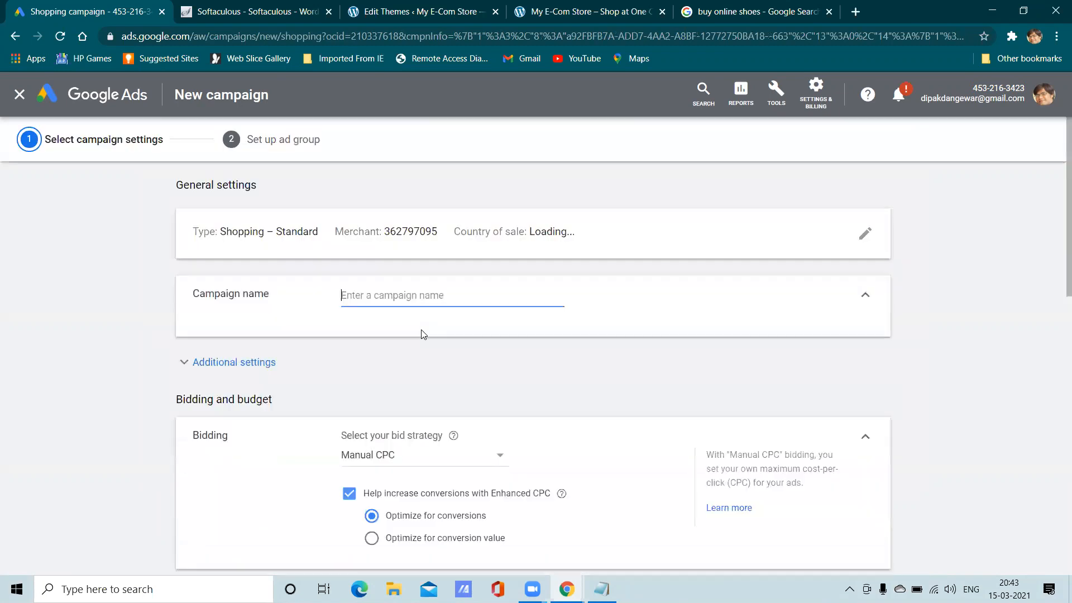
{"action": "type", "text": "Shopping Ads"}
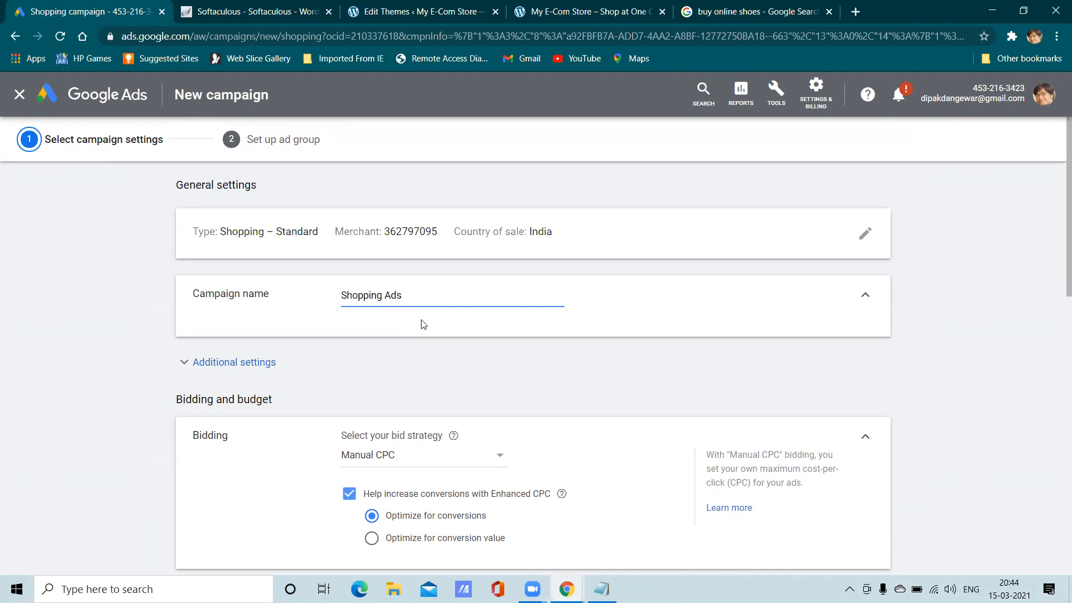
Step: Examine the available bid strategies, keeping Manual CPC selected
{"action": "scroll", "coordinate": [423, 324], "scroll_direction": "down", "scroll_amount": 5}
{"action": "scroll", "coordinate": [423, 313], "scroll_direction": "up", "scroll_amount": 2}
{"action": "left_click", "coordinate": [416, 287]}
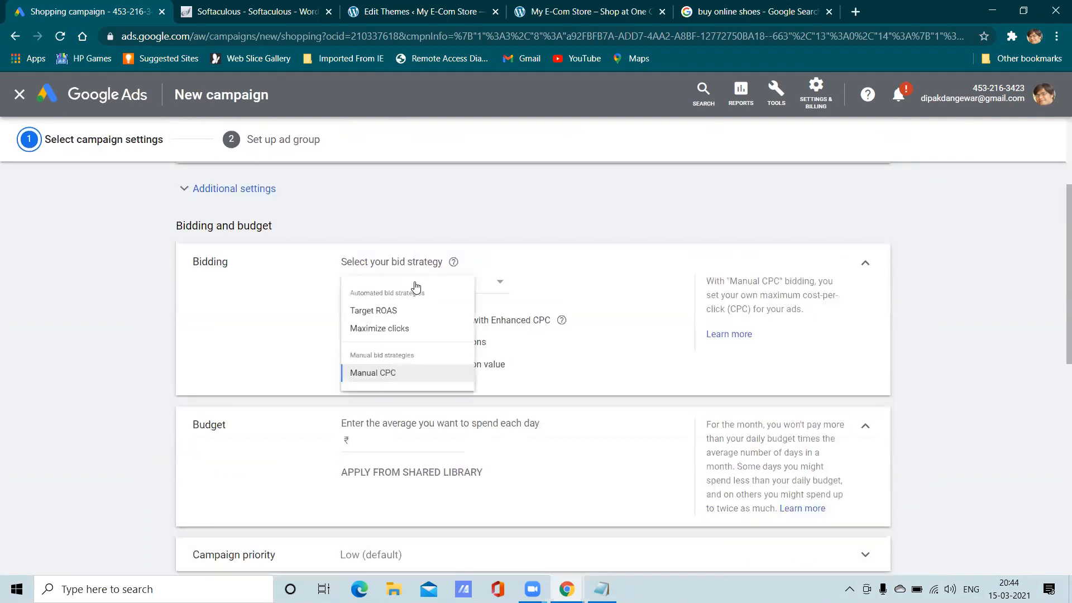
{"action": "left_click", "coordinate": [389, 398]}
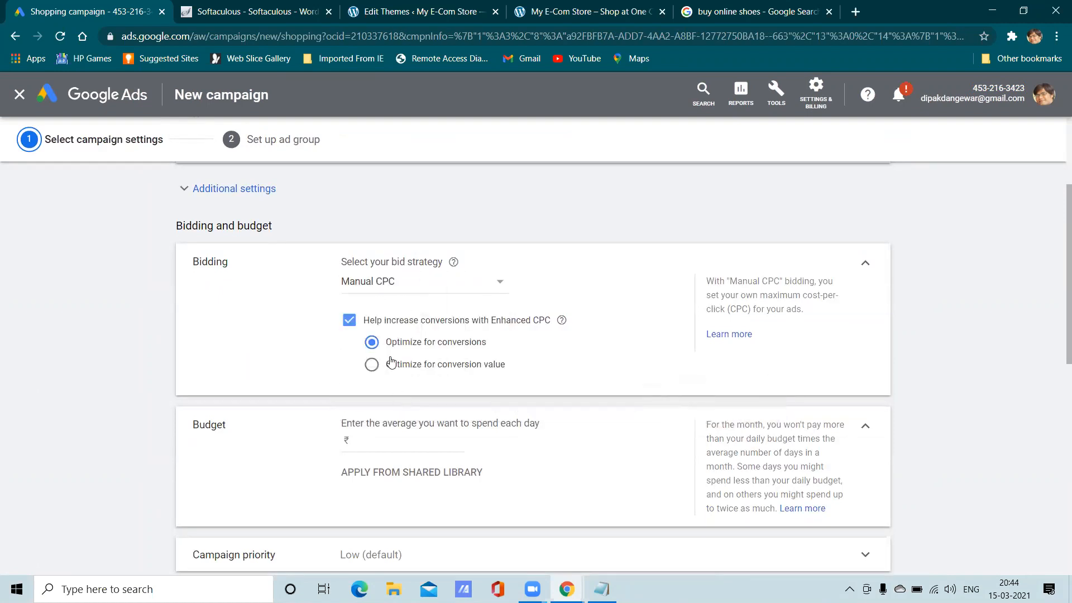
{"action": "left_click", "coordinate": [386, 284]}
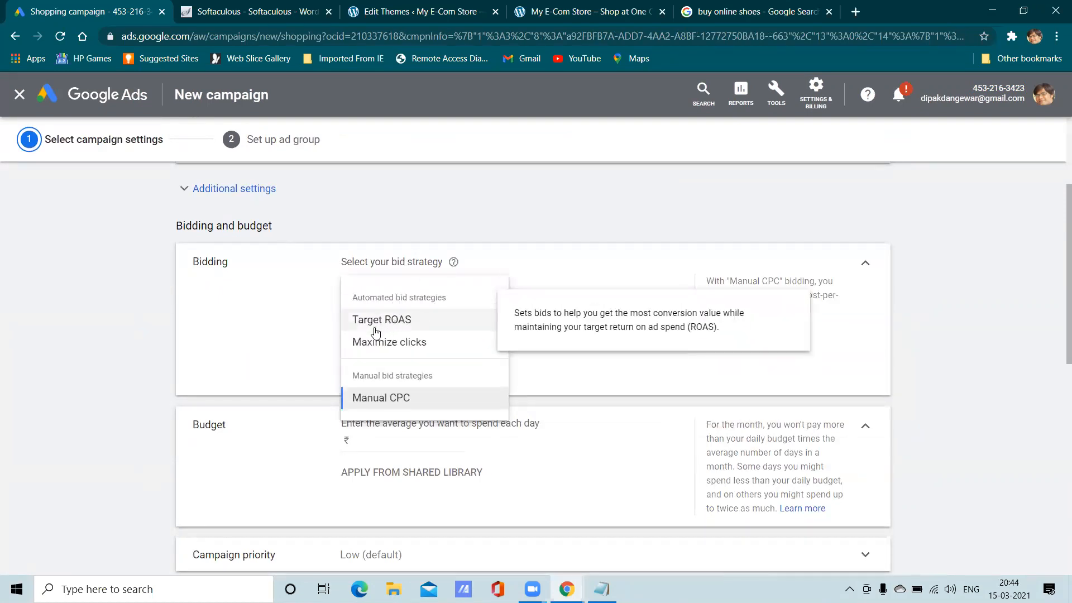
{"action": "left_click", "coordinate": [317, 315]}
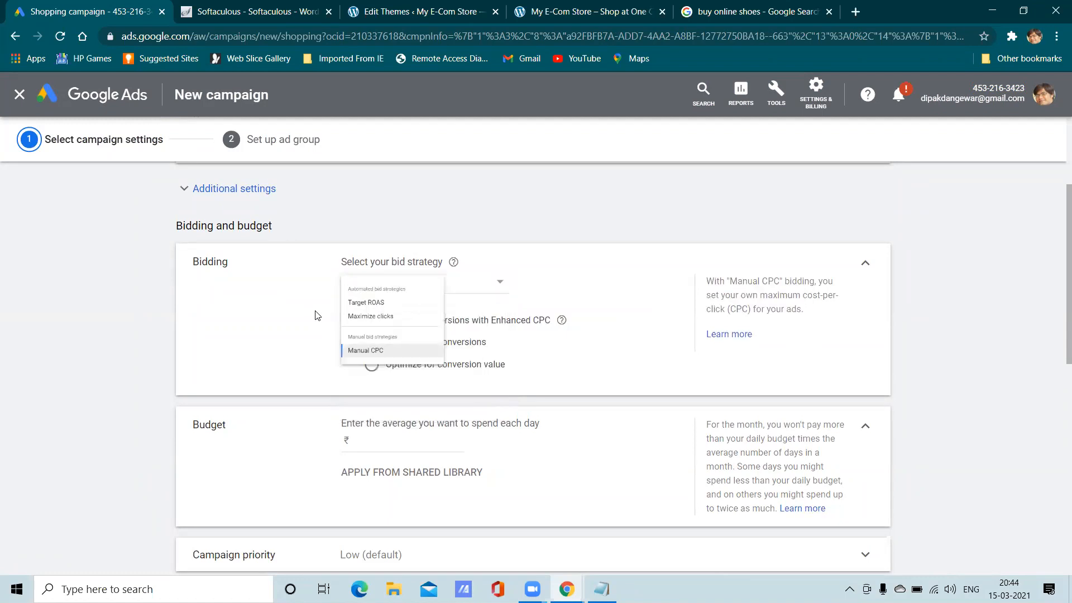
{"action": "left_click", "coordinate": [427, 288]}
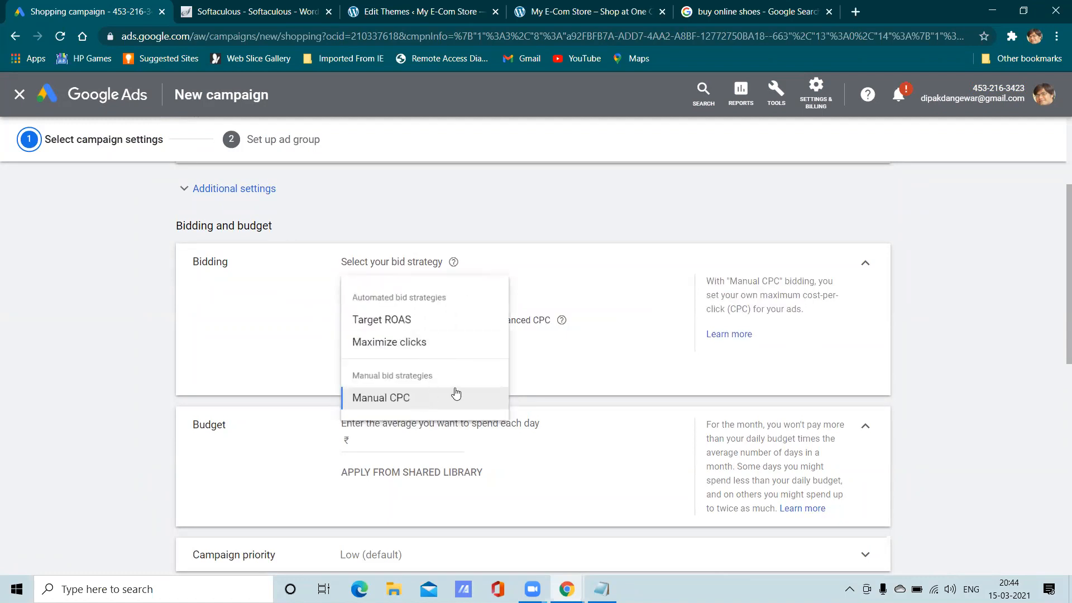
{"action": "left_click", "coordinate": [610, 363]}
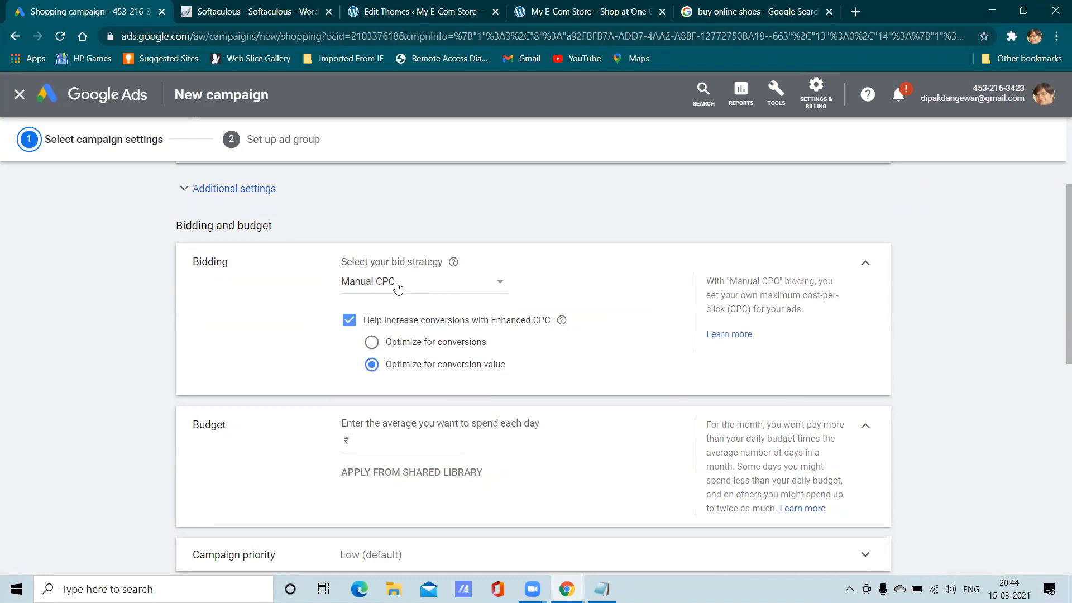
Step: Compare the two Enhanced CPC options and set it to optimize for conversions
{"action": "left_click", "coordinate": [371, 344]}
{"action": "left_click", "coordinate": [371, 365]}
{"action": "left_click", "coordinate": [372, 343]}
Step: Set the campaign's average daily budget to ₹500
{"action": "scroll", "coordinate": [586, 341], "scroll_direction": "down", "scroll_amount": 3}
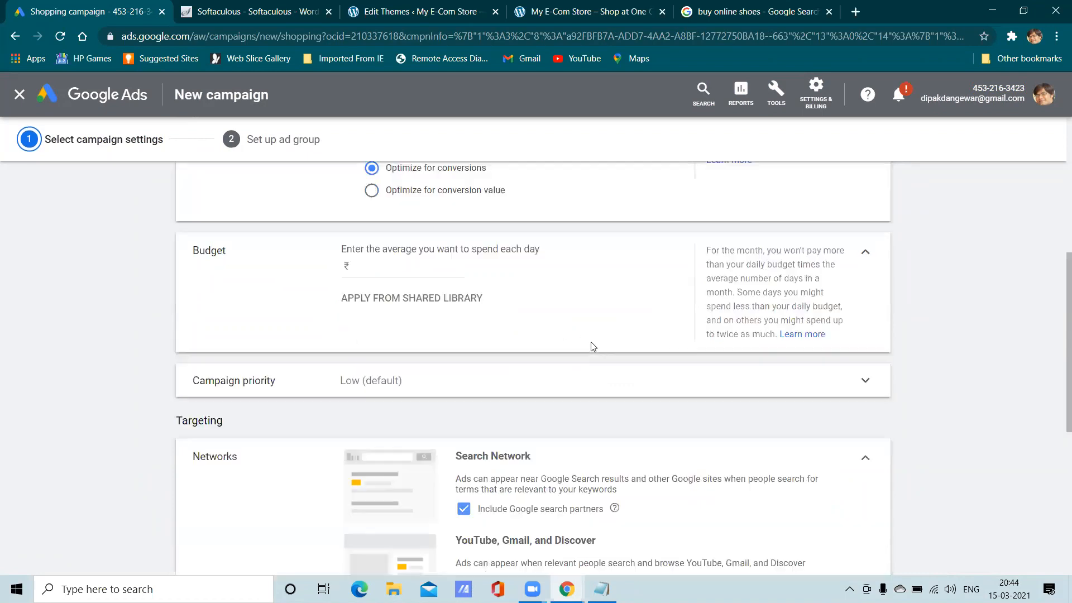
{"action": "left_click", "coordinate": [379, 268]}
{"action": "type", "text": "500"}
{"action": "left_click", "coordinate": [520, 318]}
Step: Review the campaign priority and network settings, turning YouTube, Gmail, and Discover off and back on
{"action": "scroll", "coordinate": [512, 345], "scroll_direction": "down", "scroll_amount": 5}
{"action": "scroll", "coordinate": [505, 338], "scroll_direction": "up", "scroll_amount": 3}
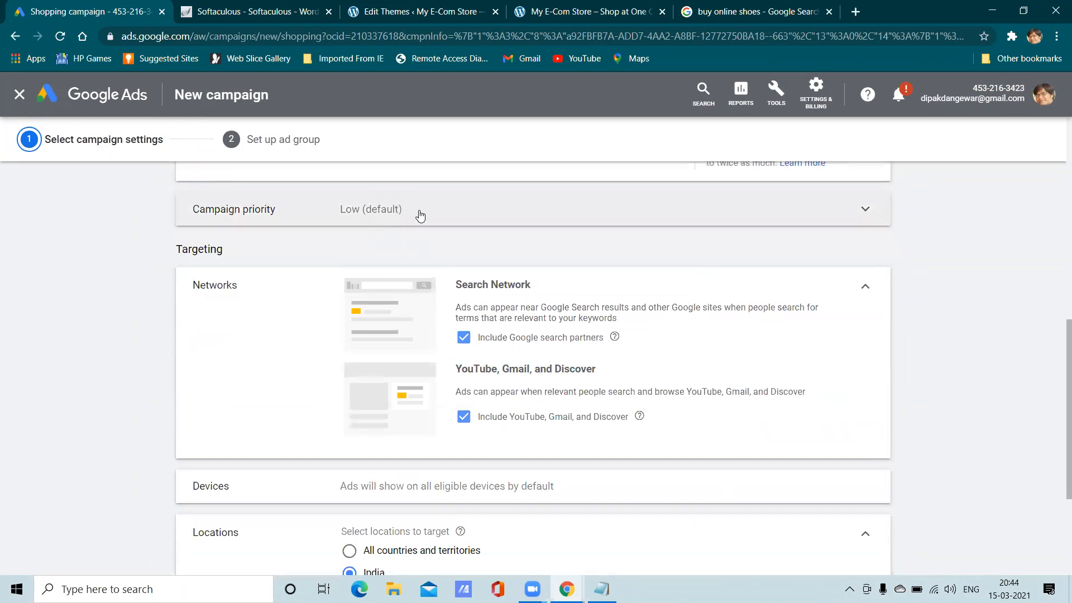
{"action": "scroll", "coordinate": [332, 334], "scroll_direction": "down", "scroll_amount": 2}
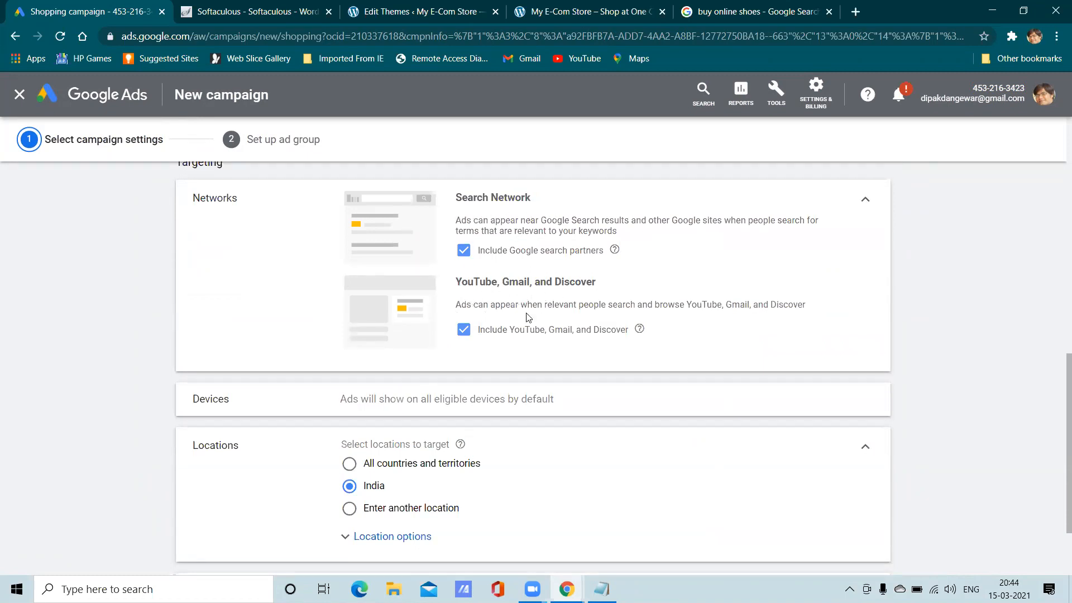
{"action": "left_click", "coordinate": [463, 328]}
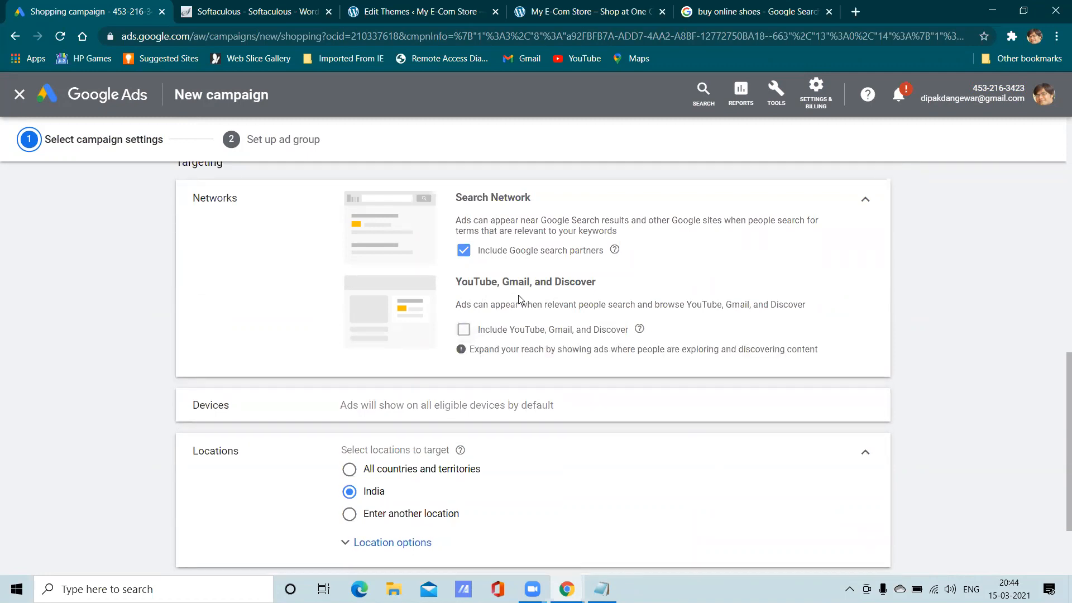
{"action": "left_click", "coordinate": [463, 329]}
{"action": "scroll", "coordinate": [500, 341], "scroll_direction": "down", "scroll_amount": 3}
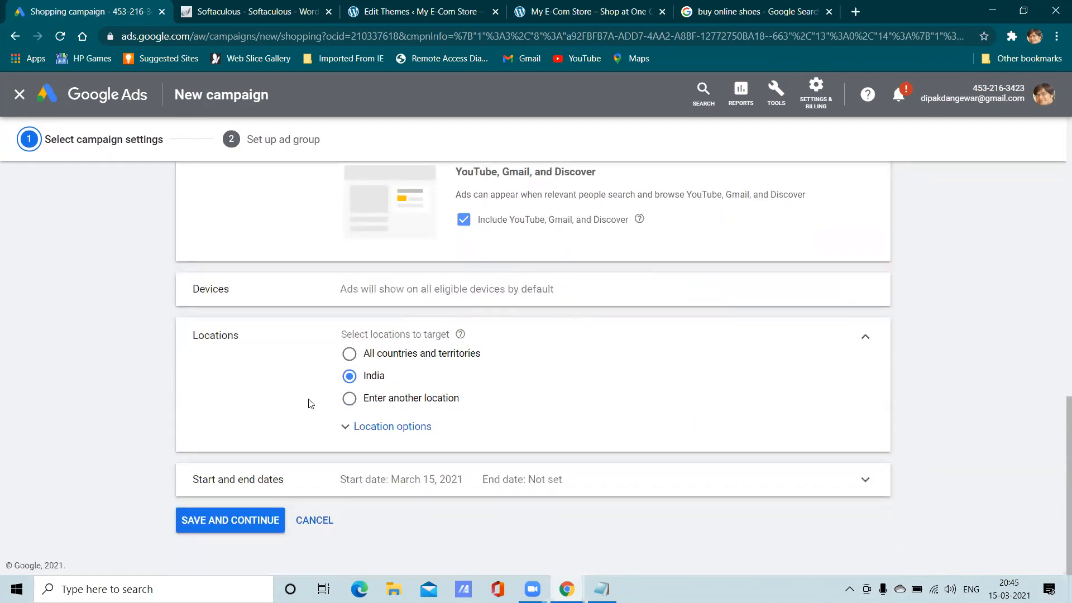
Step: Expand the campaign's start and end dates, then save the campaign settings and continue to the ad group setup
{"action": "left_click", "coordinate": [384, 481]}
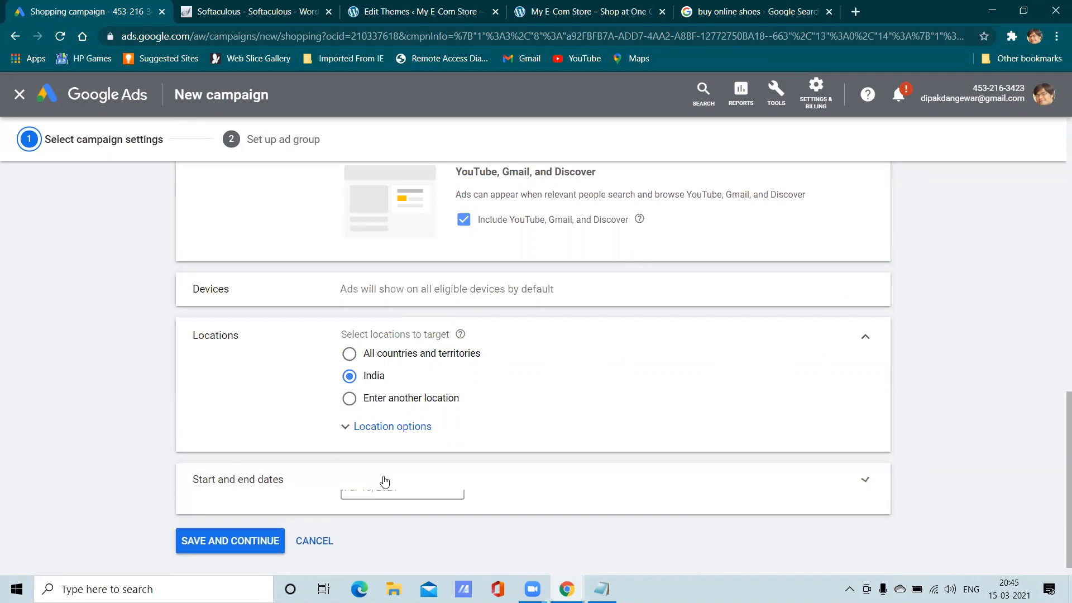
{"action": "scroll", "coordinate": [505, 408], "scroll_direction": "down", "scroll_amount": 2}
{"action": "left_click", "coordinate": [268, 520]}
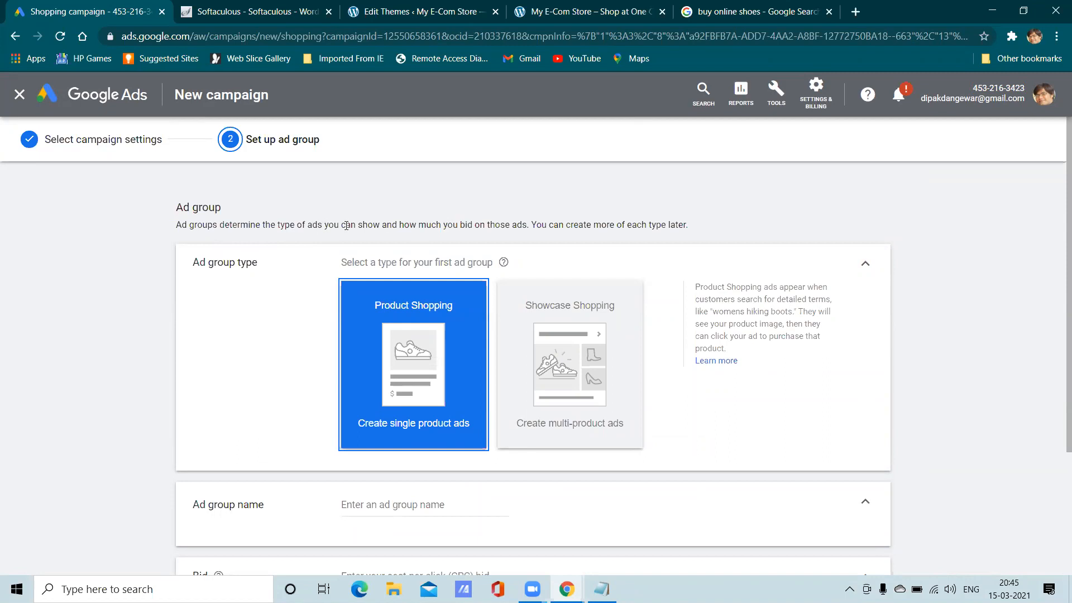
Step: Compare the Product Shopping and Showcase Shopping ad group types, ending with Showcase Shopping selected
{"action": "left_click", "coordinate": [393, 263]}
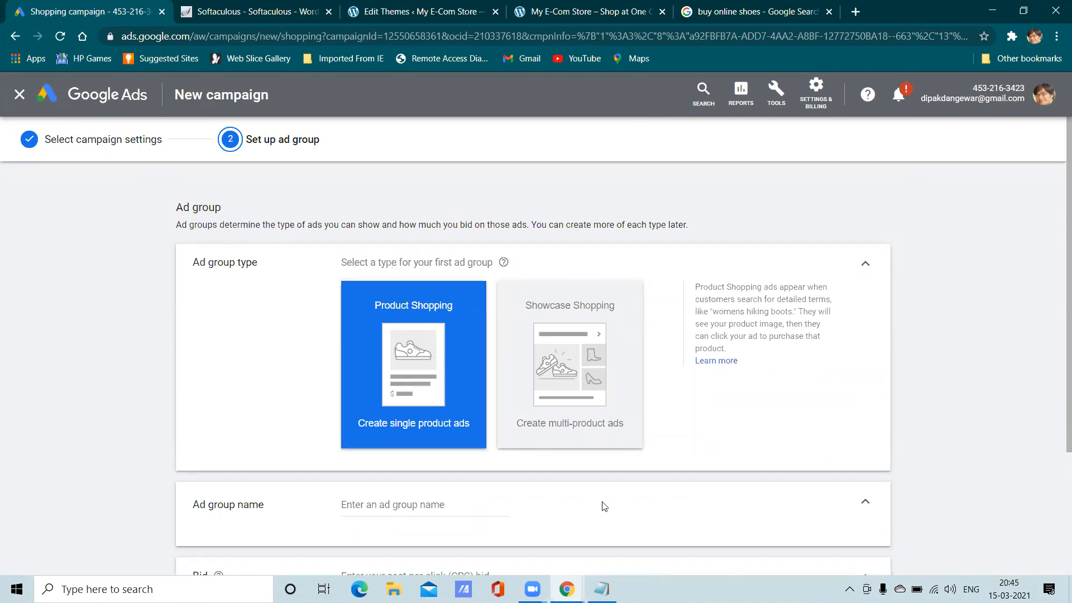
{"action": "left_click", "coordinate": [570, 347]}
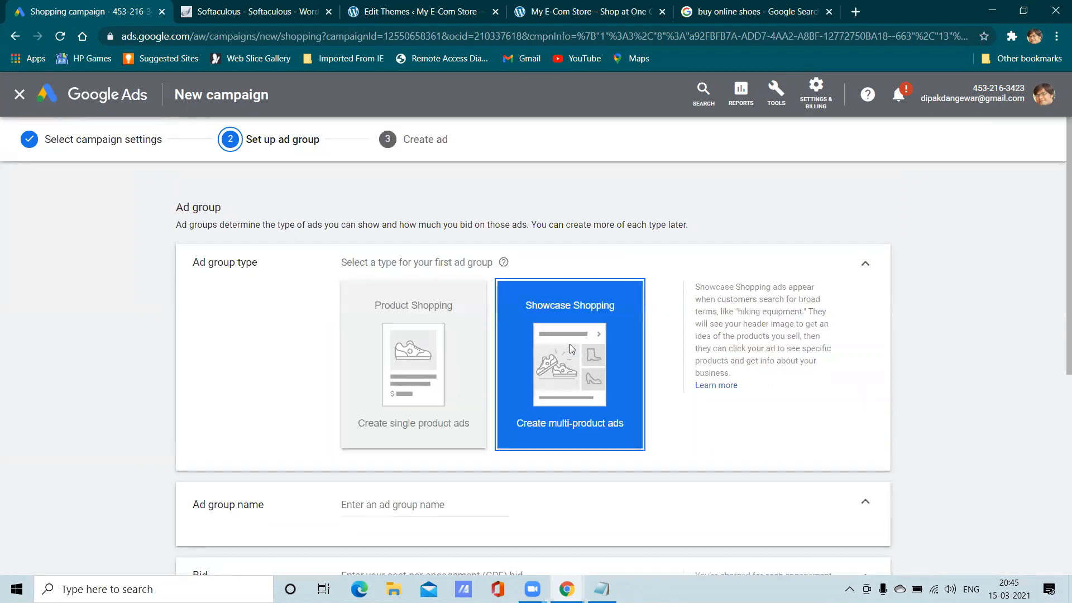
{"action": "left_click", "coordinate": [437, 354]}
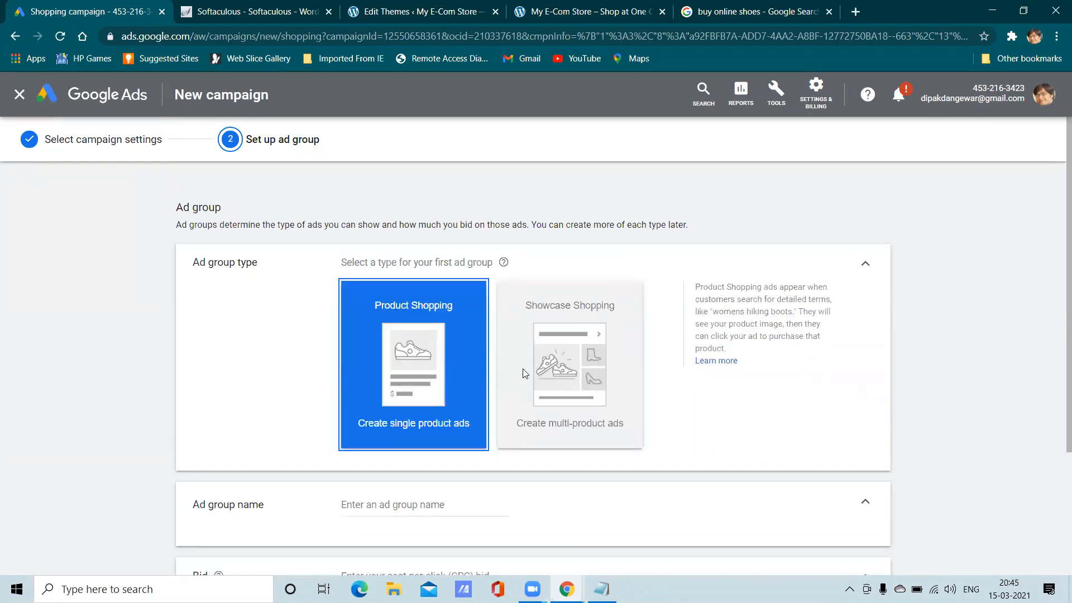
{"action": "left_click", "coordinate": [567, 387]}
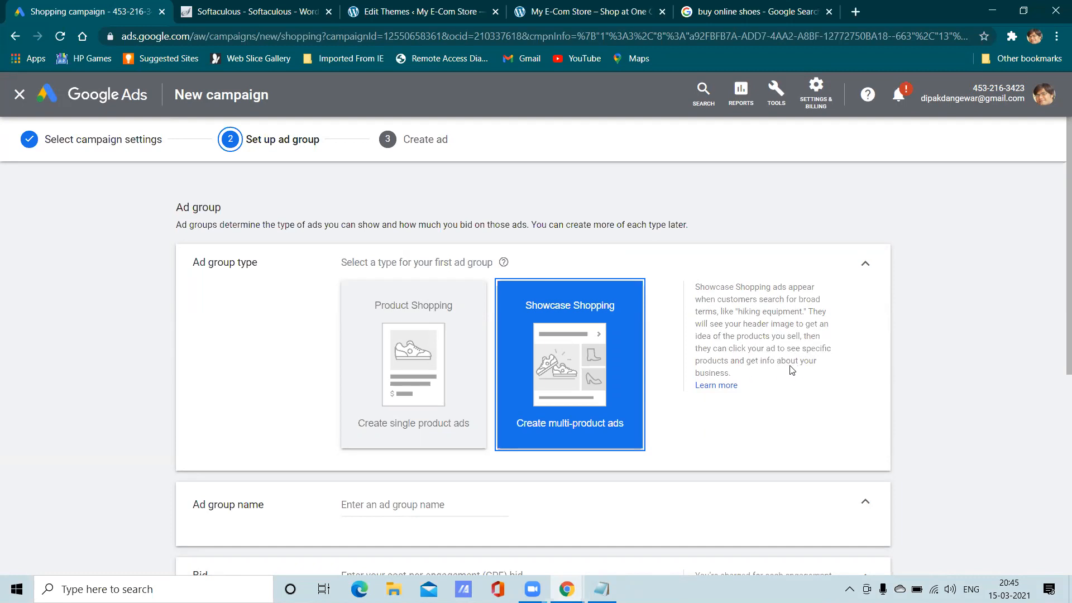
{"action": "left_click", "coordinate": [447, 366]}
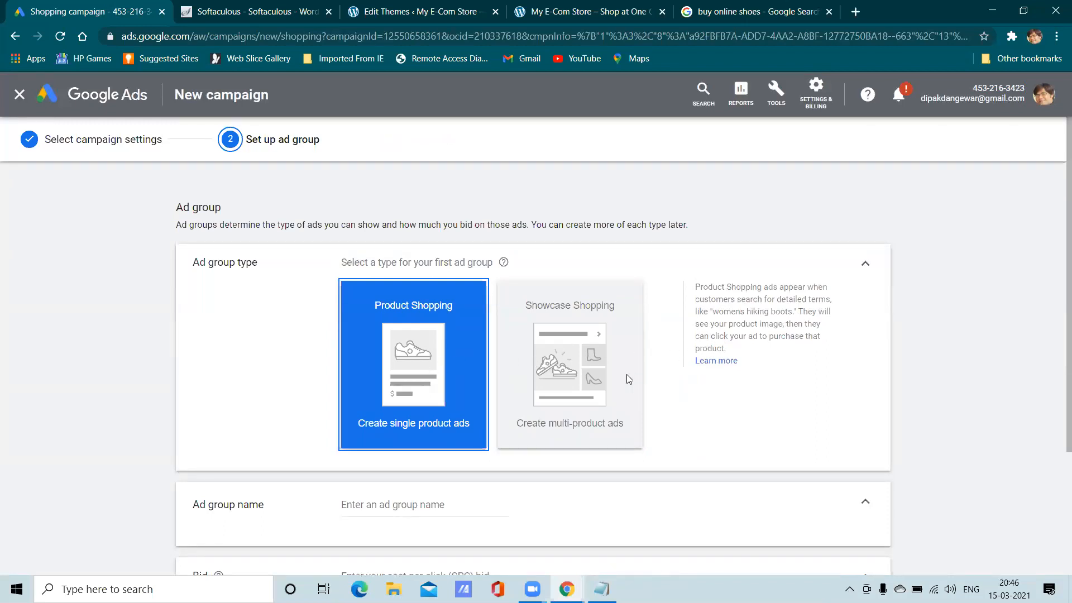
{"action": "left_click", "coordinate": [604, 366]}
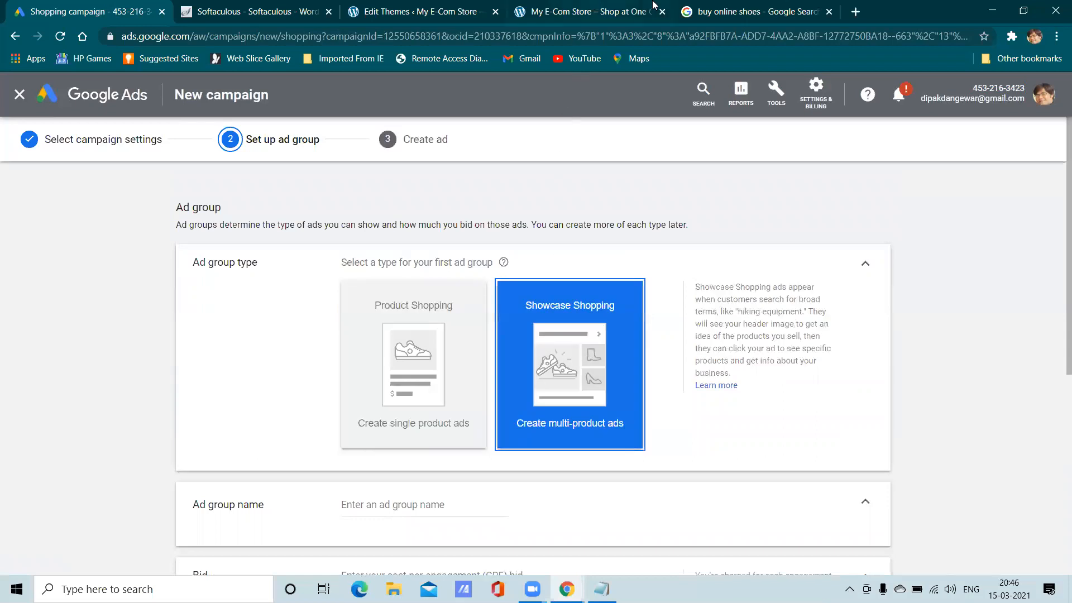
Step: Switch to the Google results for "buy online shoes", examine the product shopping ads and highlight the search query
{"action": "left_click", "coordinate": [732, 11]}
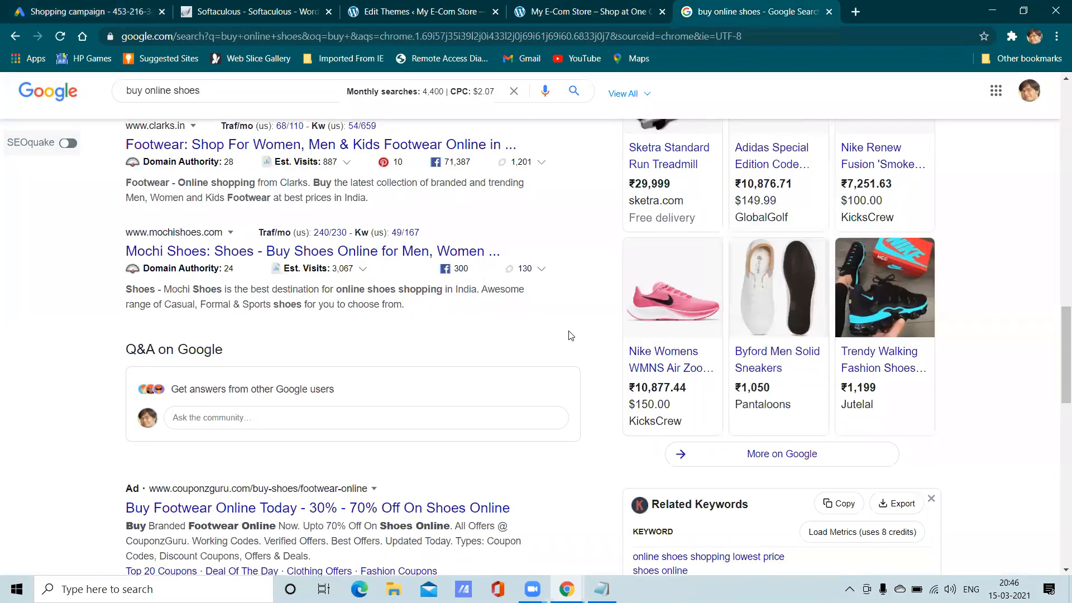
{"action": "scroll", "coordinate": [576, 337], "scroll_direction": "up", "scroll_amount": 3}
{"action": "mouse_move", "coordinate": [675, 413]}
{"action": "scroll", "coordinate": [988, 353], "scroll_direction": "down", "scroll_amount": 3}
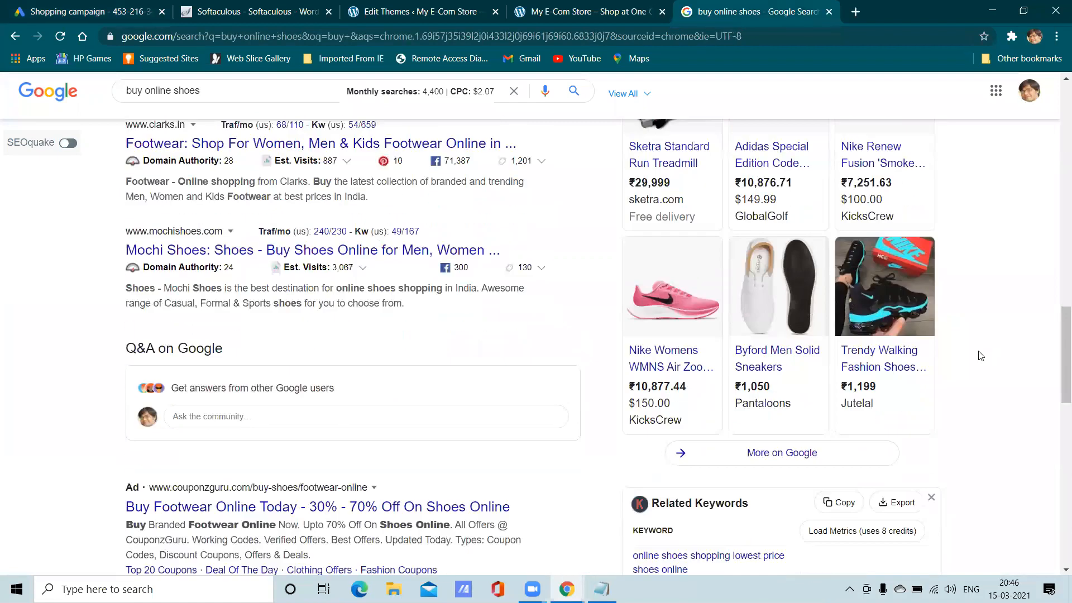
{"action": "scroll", "coordinate": [788, 346], "scroll_direction": "up", "scroll_amount": 3}
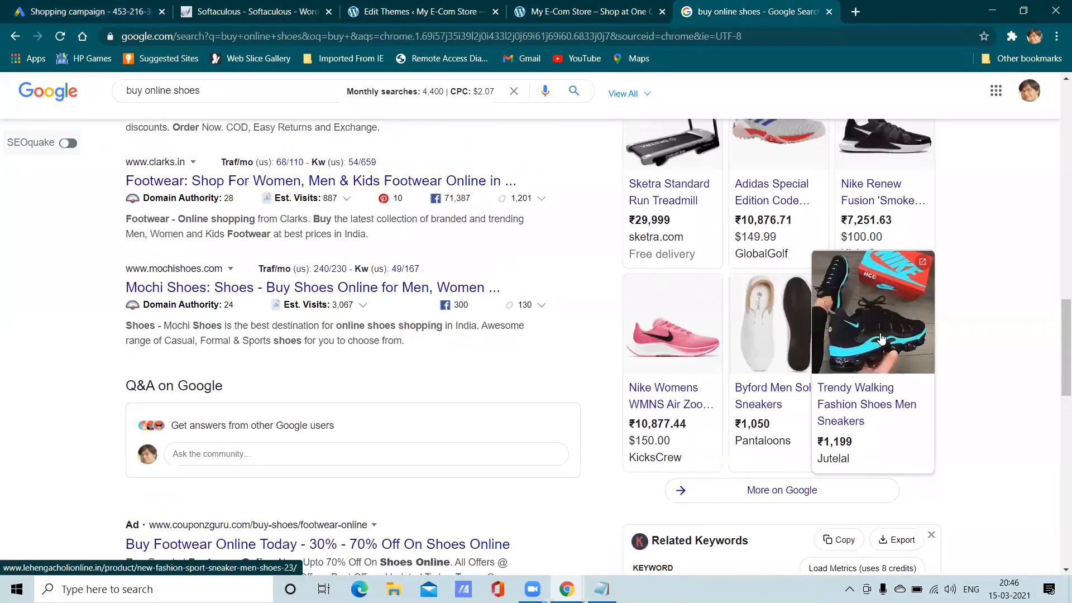
{"action": "mouse_move", "coordinate": [688, 434]}
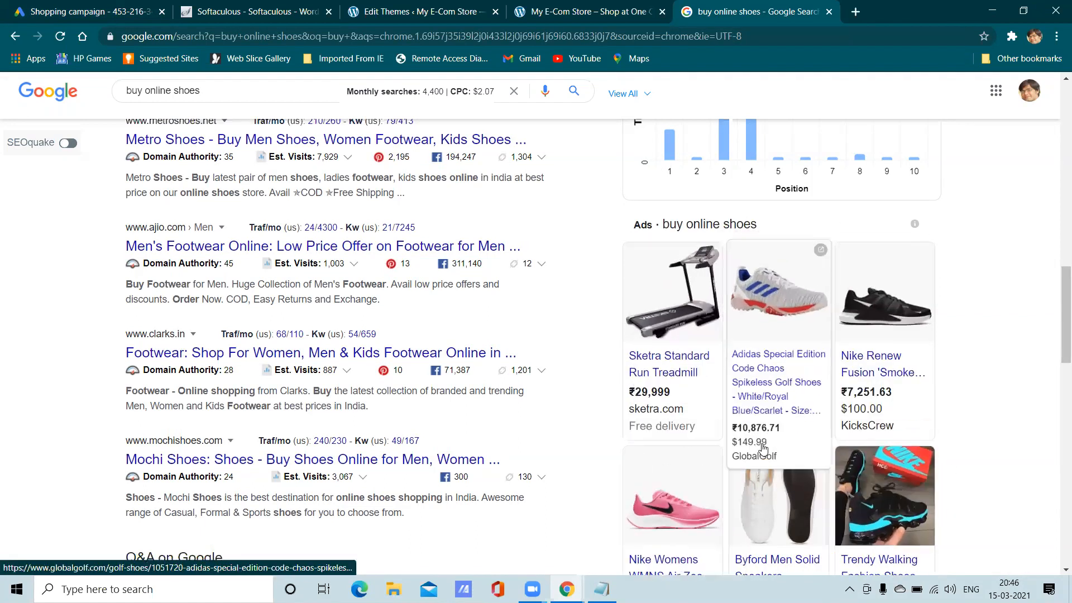
{"action": "scroll", "coordinate": [763, 445], "scroll_direction": "down", "scroll_amount": 1}
{"action": "scroll", "coordinate": [763, 445], "scroll_direction": "up", "scroll_amount": 4}
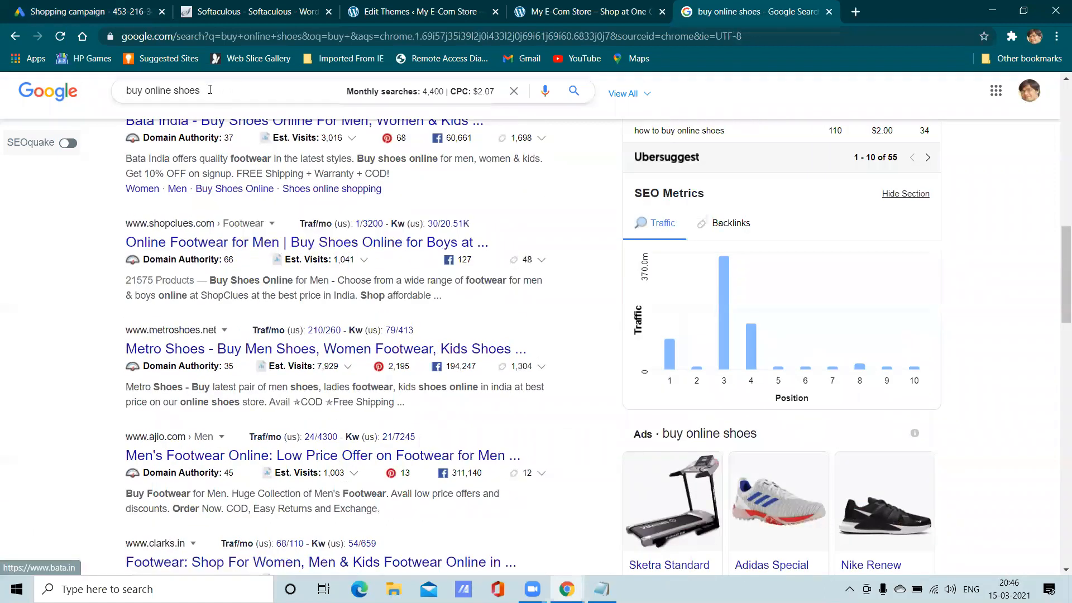
{"action": "left_click_drag", "start_coordinate": [221, 84], "coordinate": [117, 91]}
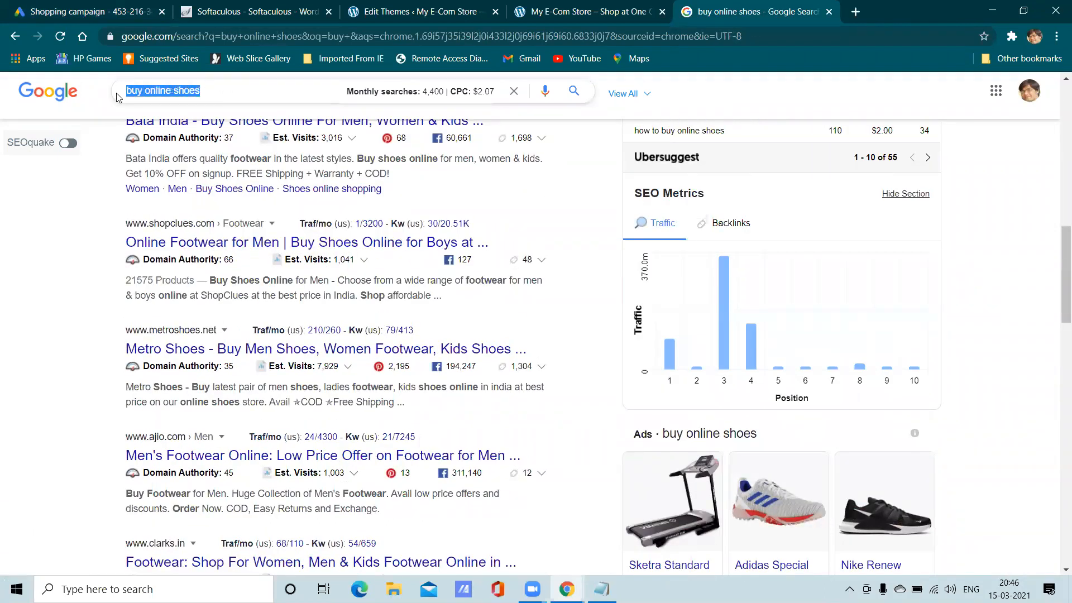
Step: Reload the "buy online shoes" results and examine the product shopping ads shown beside the organic listings
{"action": "scroll", "coordinate": [602, 314], "scroll_direction": "down", "scroll_amount": 5}
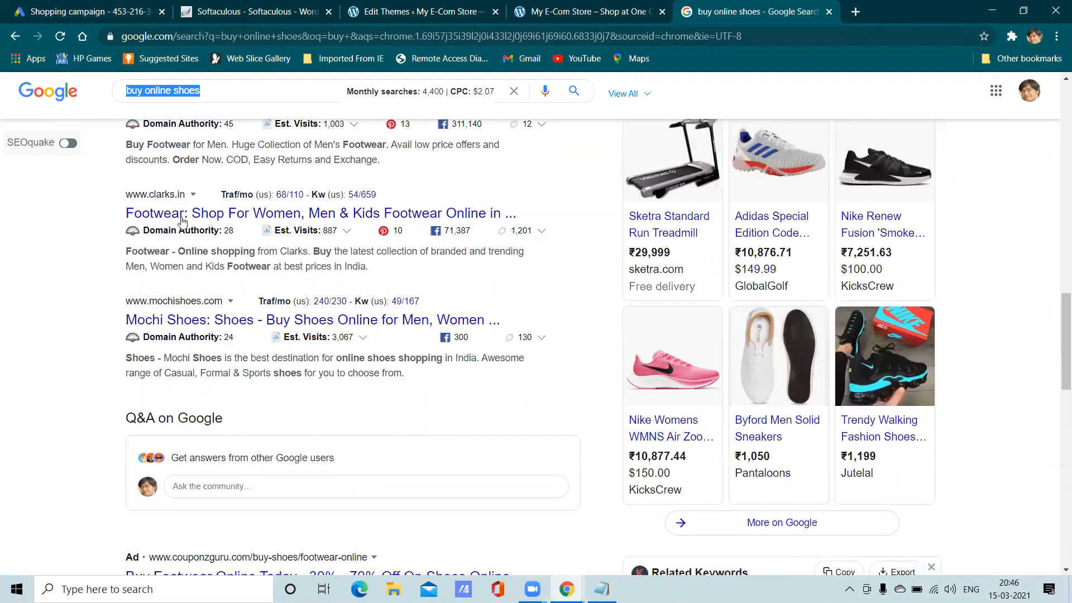
{"action": "left_click", "coordinate": [65, 39]}
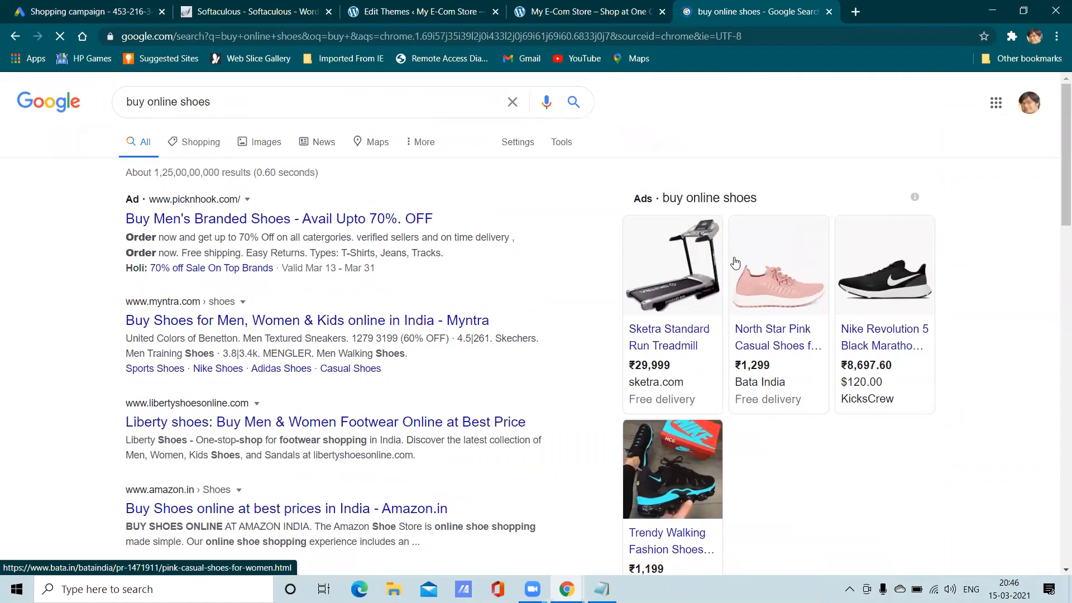
{"action": "scroll", "coordinate": [754, 285], "scroll_direction": "down", "scroll_amount": 10}
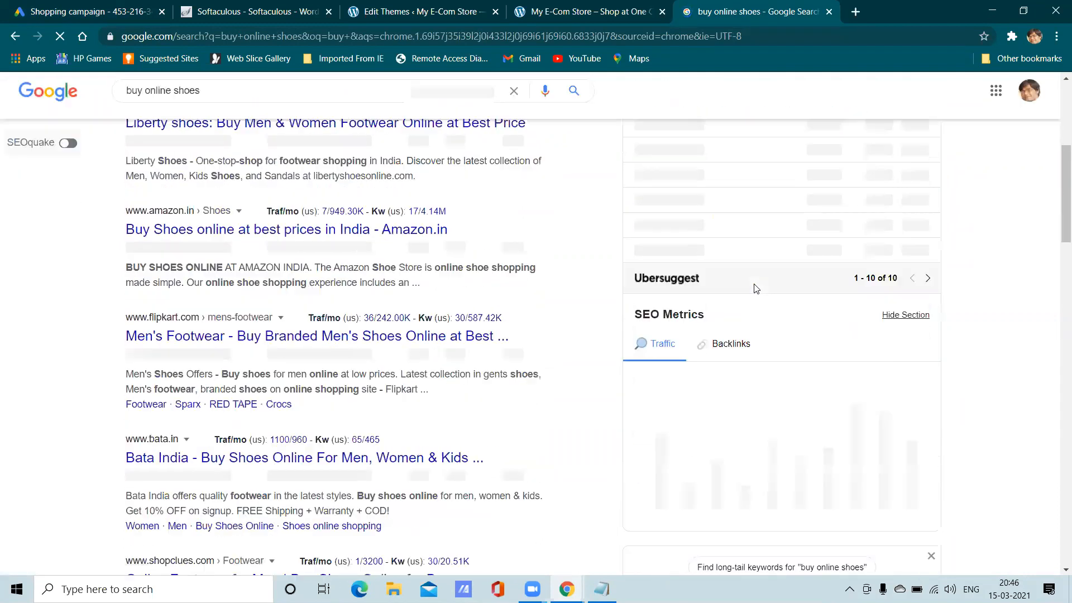
{"action": "scroll", "coordinate": [789, 336], "scroll_direction": "down", "scroll_amount": 3}
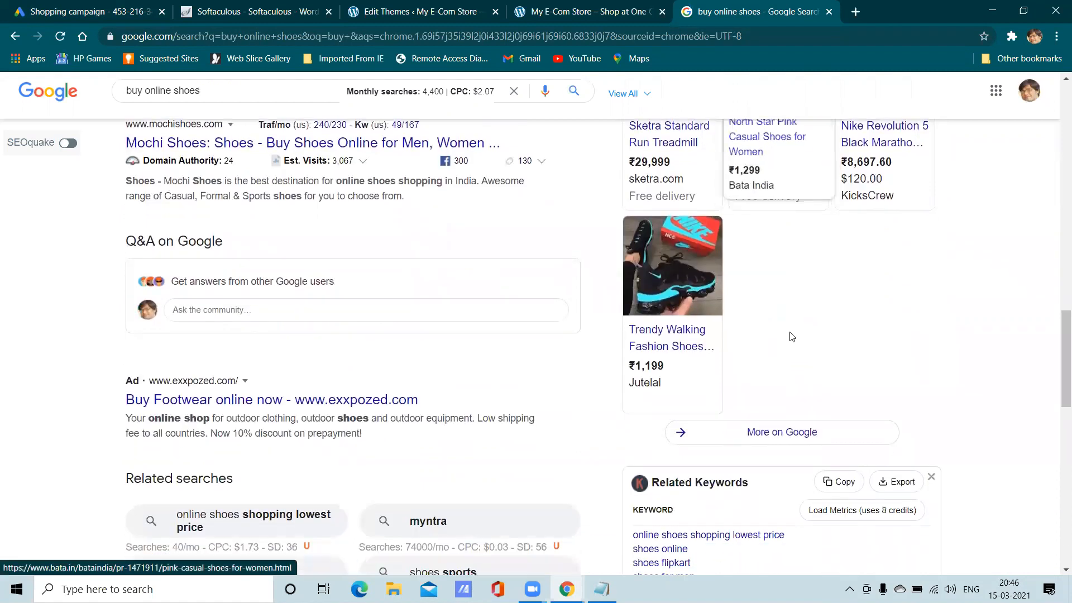
{"action": "scroll", "coordinate": [789, 336], "scroll_direction": "up", "scroll_amount": 3}
{"action": "scroll", "coordinate": [782, 330], "scroll_direction": "down", "scroll_amount": 5}
{"action": "scroll", "coordinate": [782, 330], "scroll_direction": "up", "scroll_amount": 5}
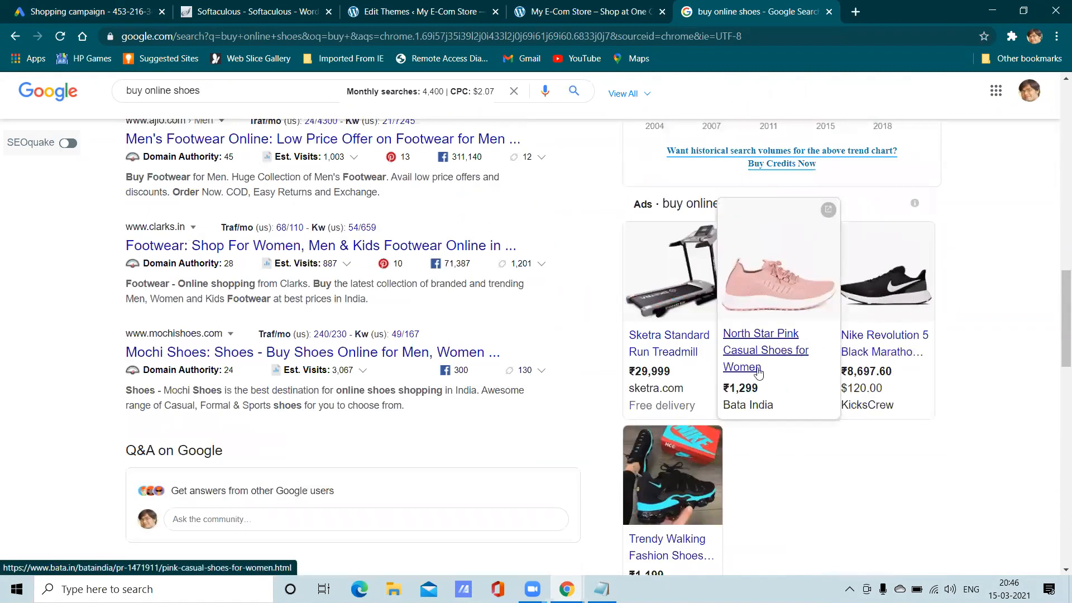
Step: Switch back to the Google Ads campaign setup and keep Showcase Shopping as the ad group type
{"action": "left_click", "coordinate": [229, 7]}
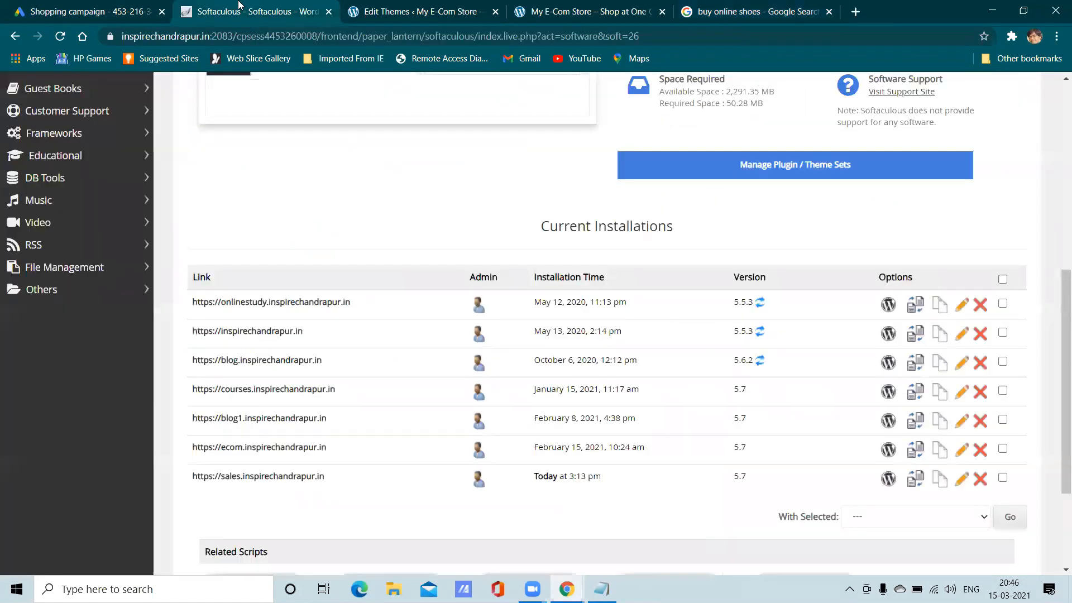
{"action": "left_click", "coordinate": [431, 5]}
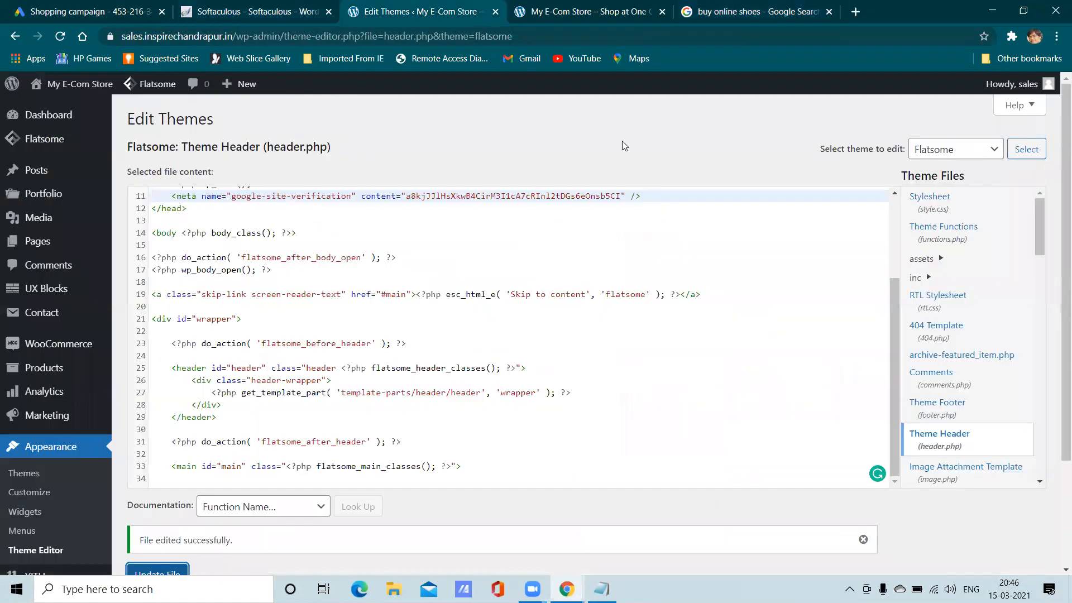
{"action": "left_click", "coordinate": [107, 8]}
{"action": "left_click", "coordinate": [564, 364]}
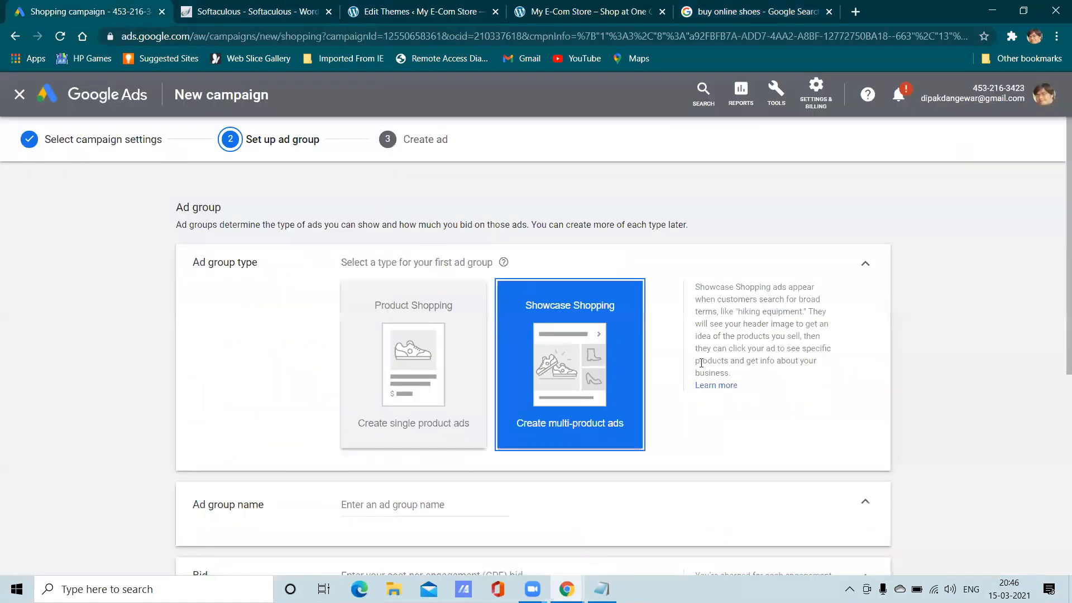
{"action": "scroll", "coordinate": [610, 390], "scroll_direction": "down", "scroll_amount": 3}
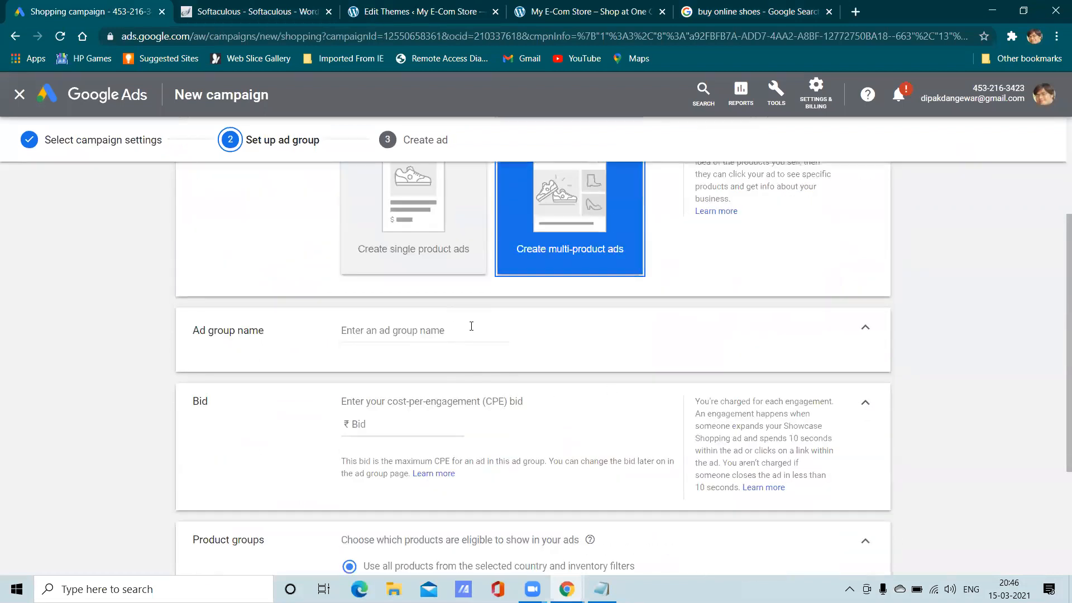
{"action": "scroll", "coordinate": [515, 366], "scroll_direction": "up", "scroll_amount": 2}
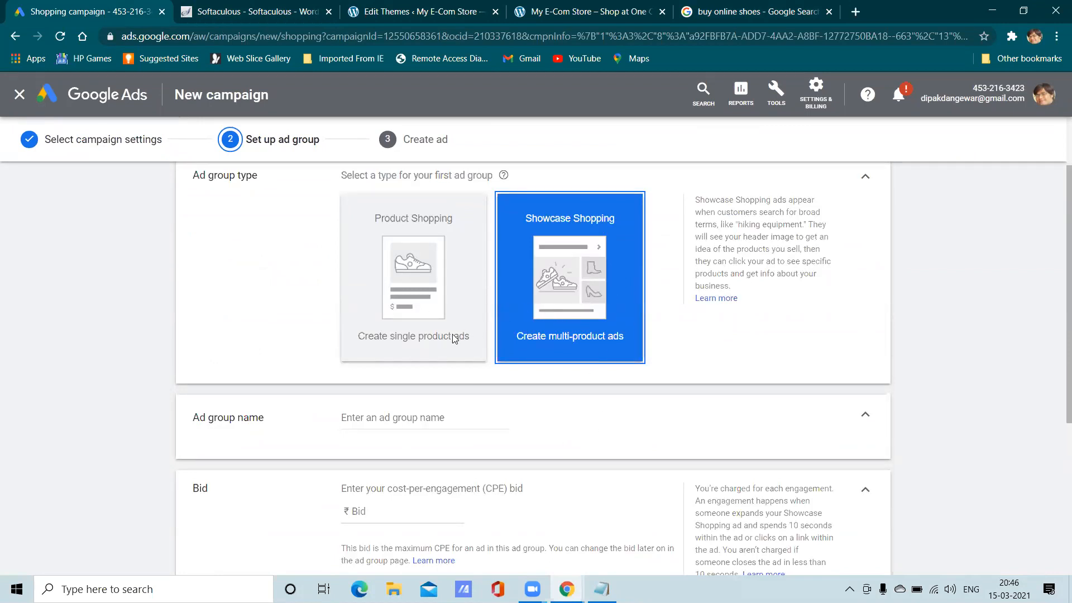
Step: Name the ad group "Shopping ad group"
{"action": "left_click", "coordinate": [489, 421]}
{"action": "type", "text": "Shopping"}
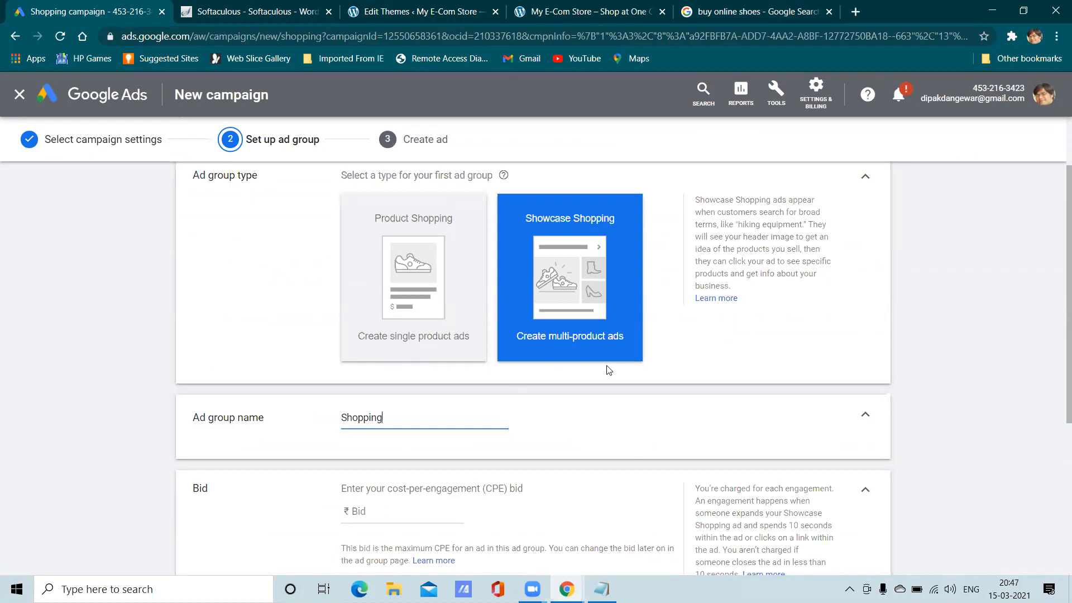
{"action": "type", "text": " DA"}
{"action": "key", "text": "BackSpace"}
{"action": "key", "text": "BackSpace"}
{"action": "type", "text": "ad group"}
Step: Set the ad group's cost-per-engagement bid to ₹5
{"action": "scroll", "coordinate": [439, 445], "scroll_direction": "down", "scroll_amount": 5}
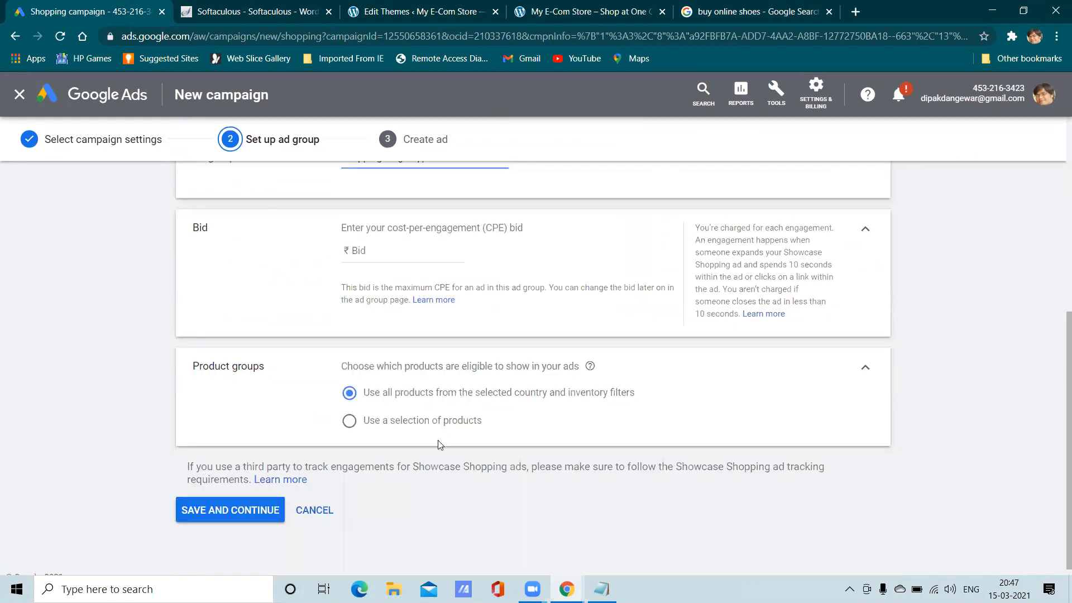
{"action": "left_click", "coordinate": [401, 253]}
{"action": "scroll", "coordinate": [487, 334], "scroll_direction": "up", "scroll_amount": 3}
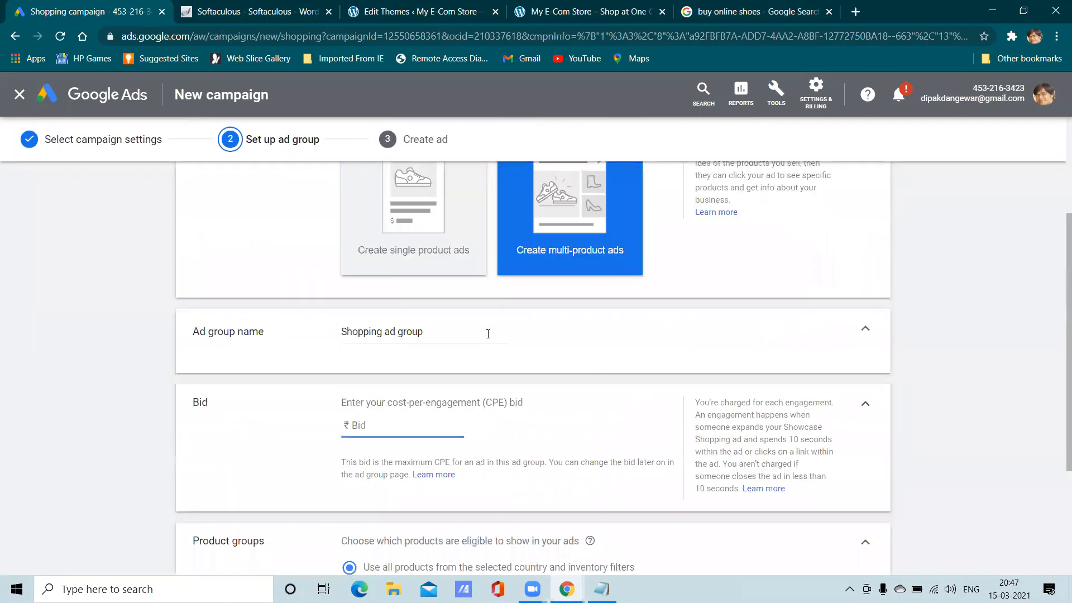
{"action": "type", "text": "5"}
{"action": "left_click", "coordinate": [587, 438]}
{"action": "scroll", "coordinate": [587, 438], "scroll_direction": "down", "scroll_amount": 3}
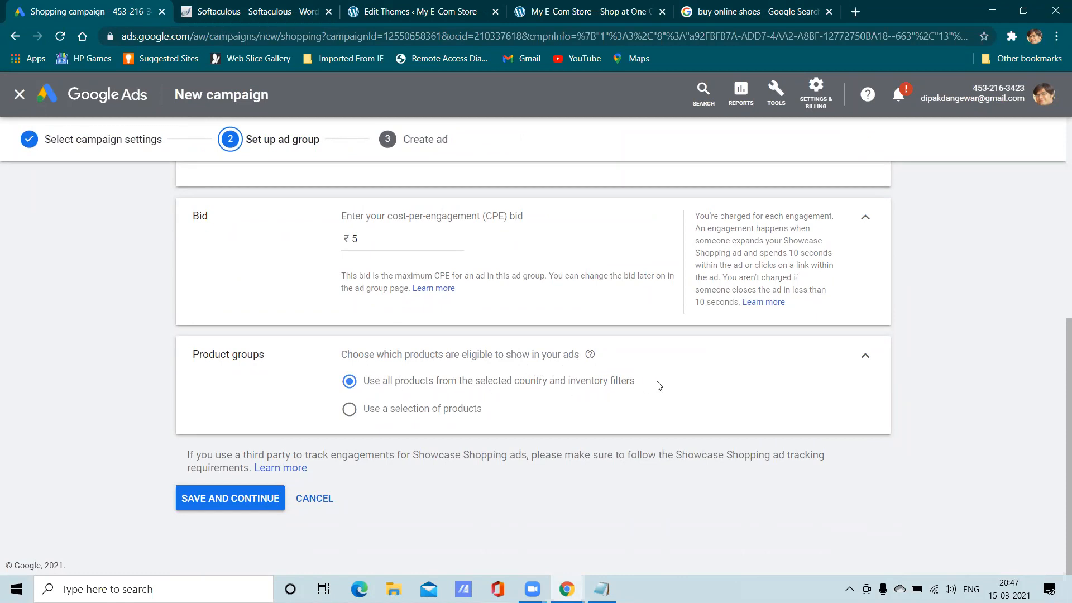
Step: Try a selection of products by Item ID and other criteria, then return the product groups to all products
{"action": "left_click", "coordinate": [350, 410]}
{"action": "scroll", "coordinate": [430, 390], "scroll_direction": "down", "scroll_amount": 6}
{"action": "scroll", "coordinate": [431, 374], "scroll_direction": "up", "scroll_amount": 3}
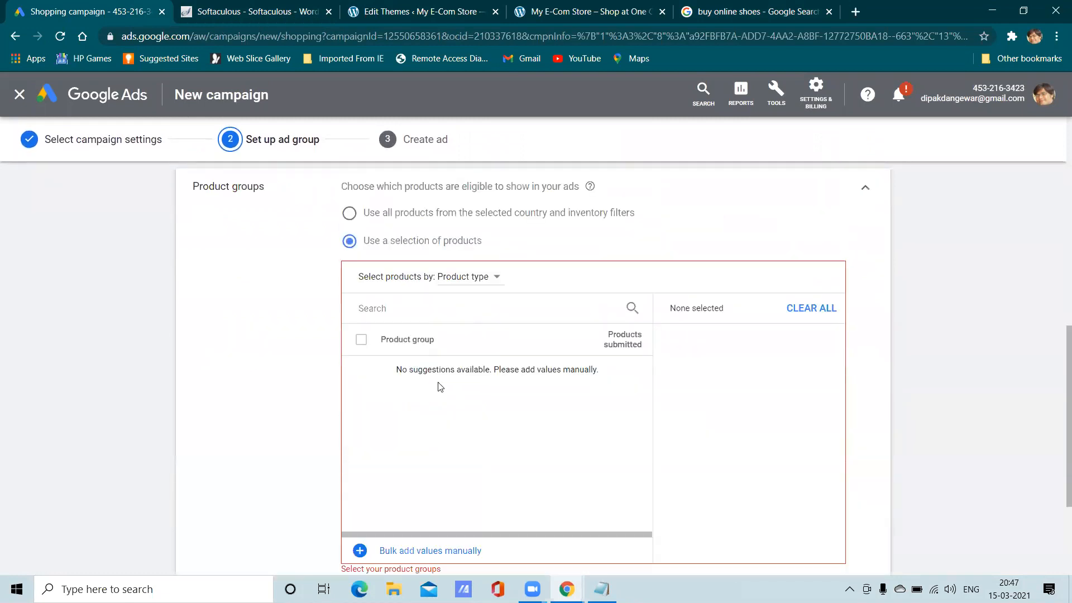
{"action": "left_click", "coordinate": [469, 280]}
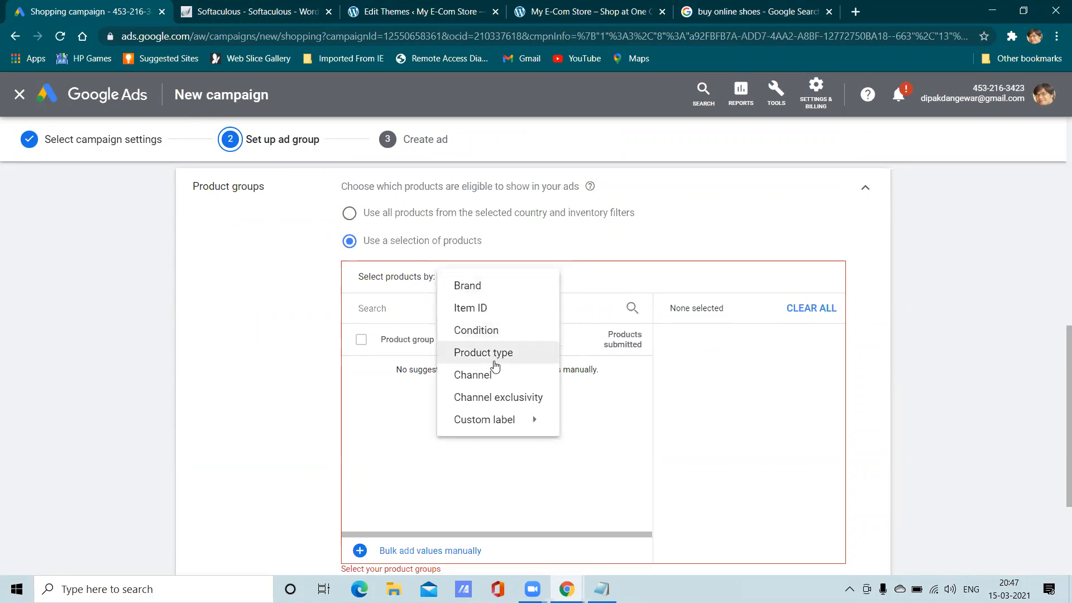
{"action": "left_click", "coordinate": [477, 310]}
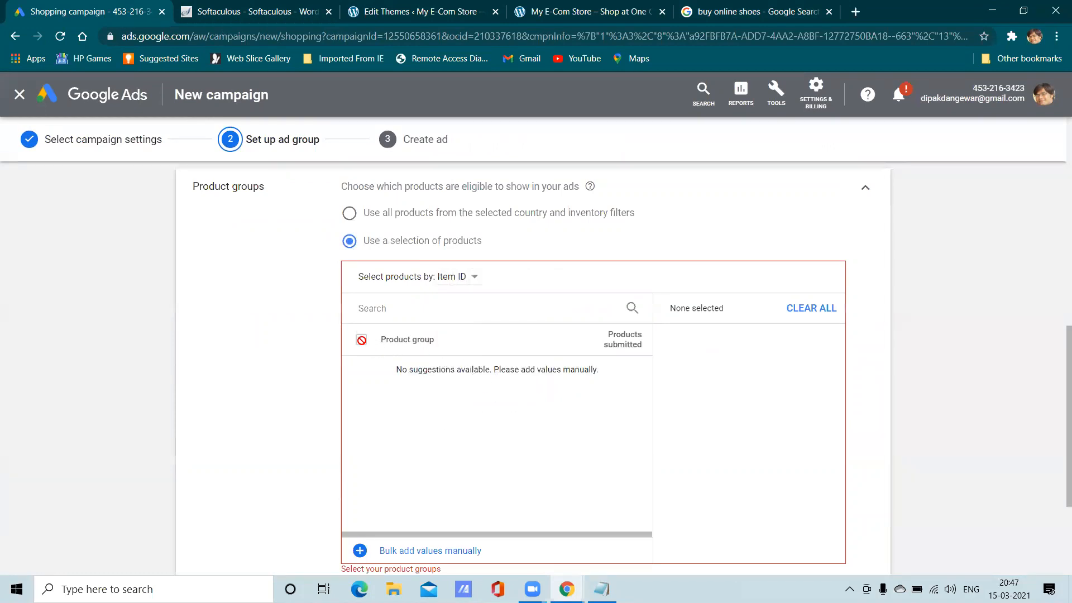
{"action": "left_click", "coordinate": [468, 284]}
{"action": "left_click", "coordinate": [472, 287]}
{"action": "left_click", "coordinate": [353, 213]}
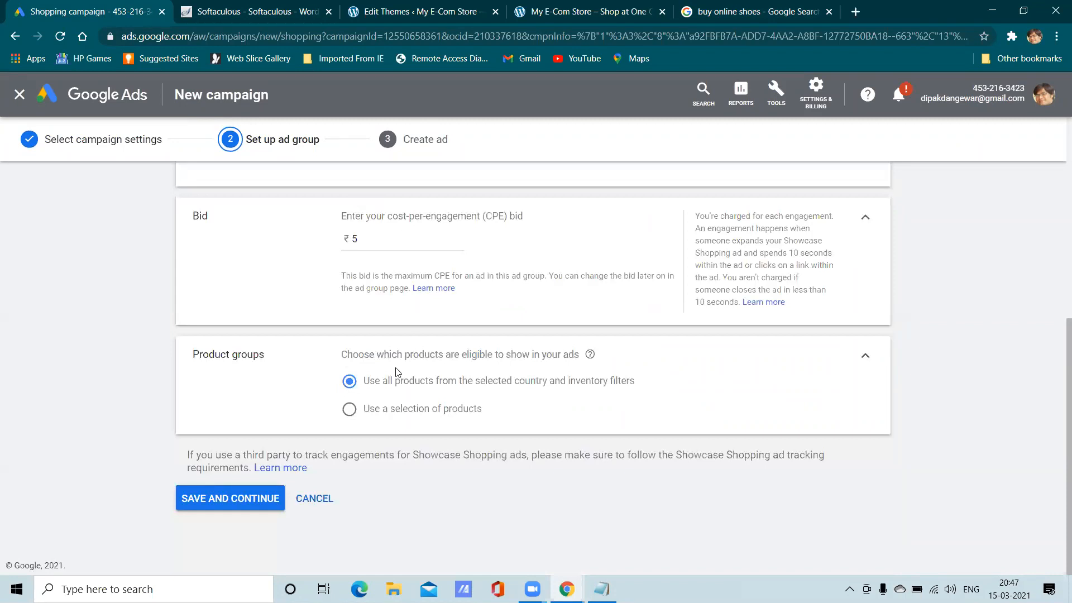
Step: Save the ad group, continue to ad creation, and review the Showcase Shopping ad's asset fields and preview
{"action": "left_click", "coordinate": [248, 499]}
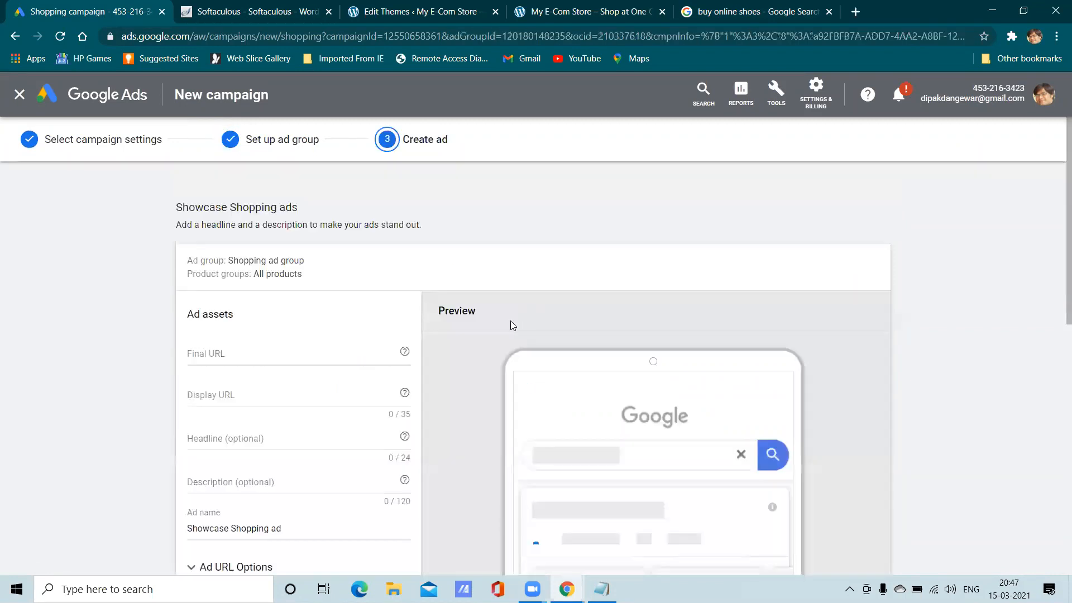
{"action": "scroll", "coordinate": [512, 325], "scroll_direction": "down", "scroll_amount": 5}
{"action": "scroll", "coordinate": [288, 367], "scroll_direction": "up", "scroll_amount": 2}
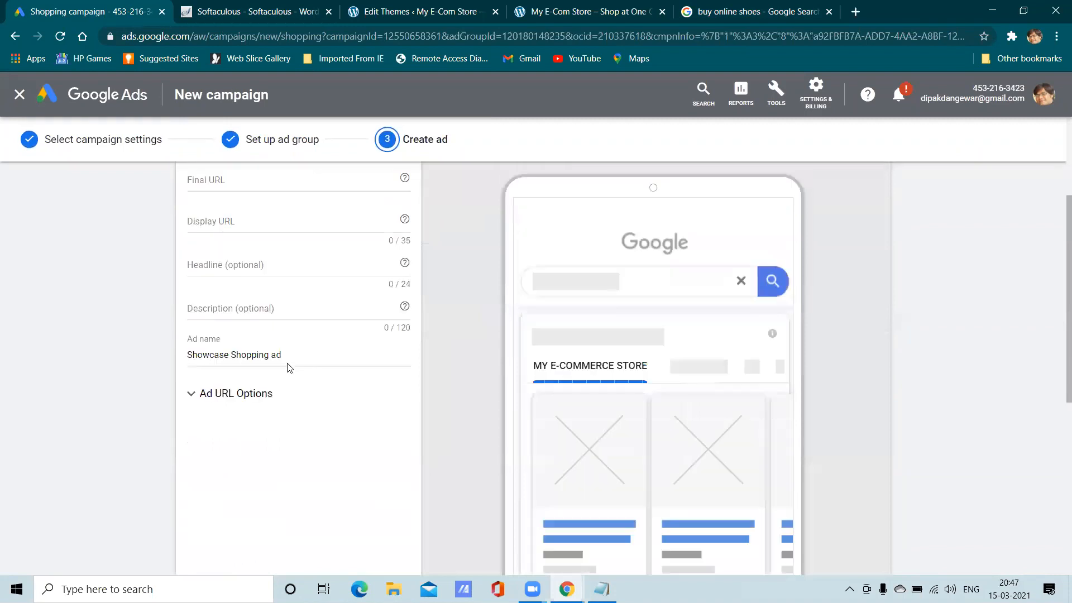
{"action": "scroll", "coordinate": [586, 372], "scroll_direction": "down", "scroll_amount": 3}
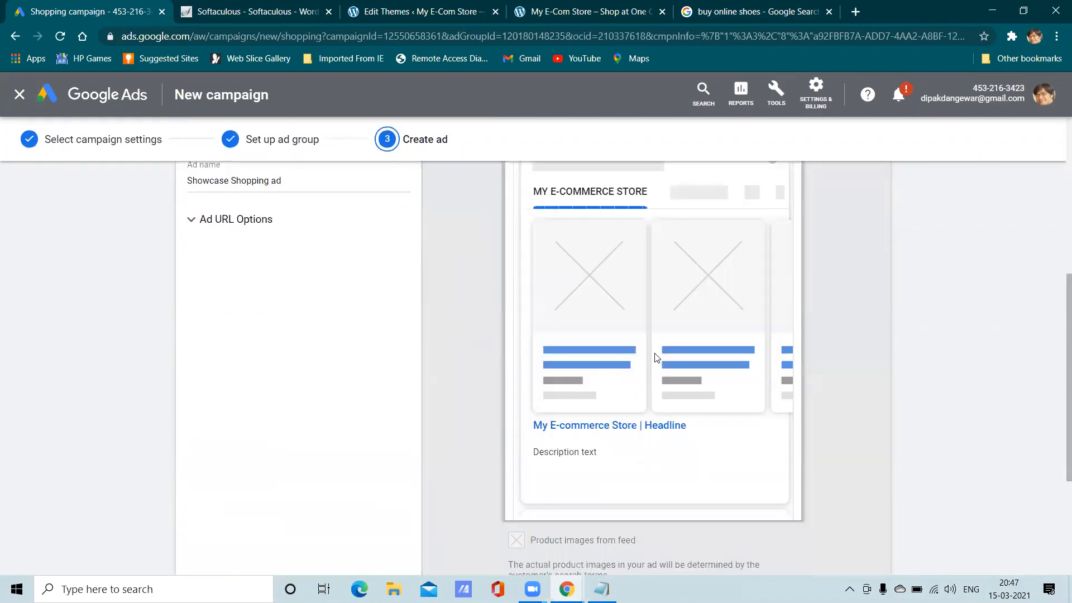
{"action": "scroll", "coordinate": [564, 380], "scroll_direction": "up", "scroll_amount": 5}
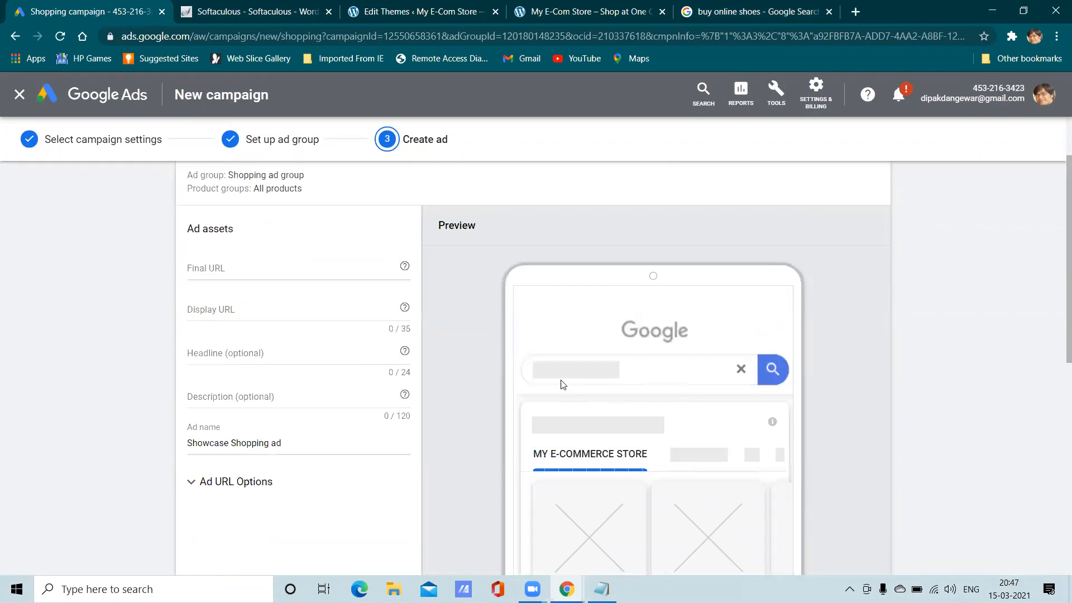
{"action": "scroll", "coordinate": [520, 343], "scroll_direction": "down", "scroll_amount": 5}
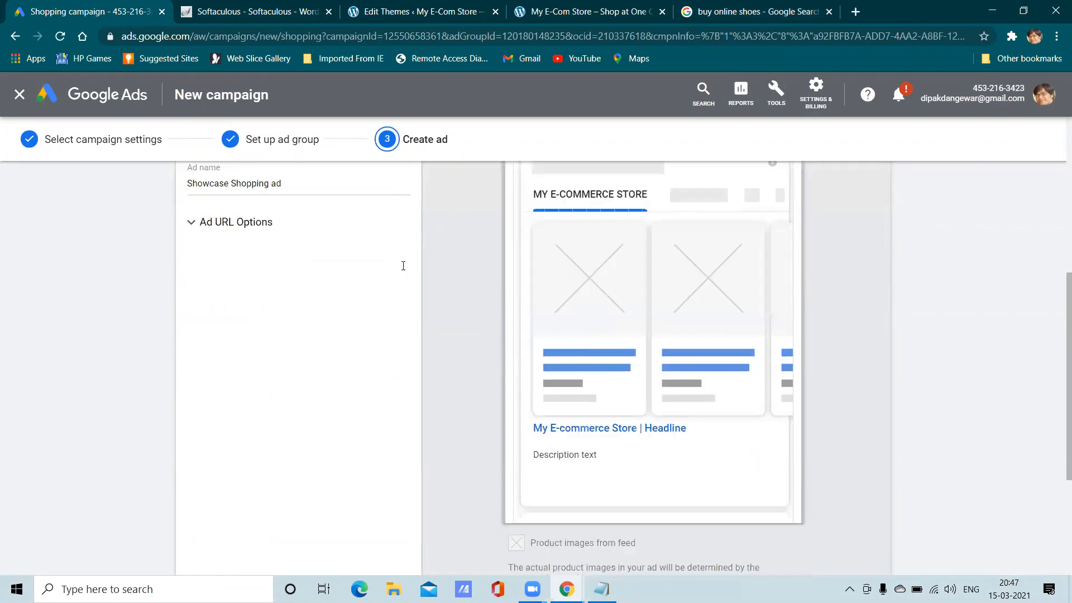
{"action": "scroll", "coordinate": [404, 265], "scroll_direction": "up", "scroll_amount": 5}
Step: Look through the store, Softaculous and theme editor pages for the store's address, ending back at the ad form
{"action": "left_click", "coordinate": [586, 10]}
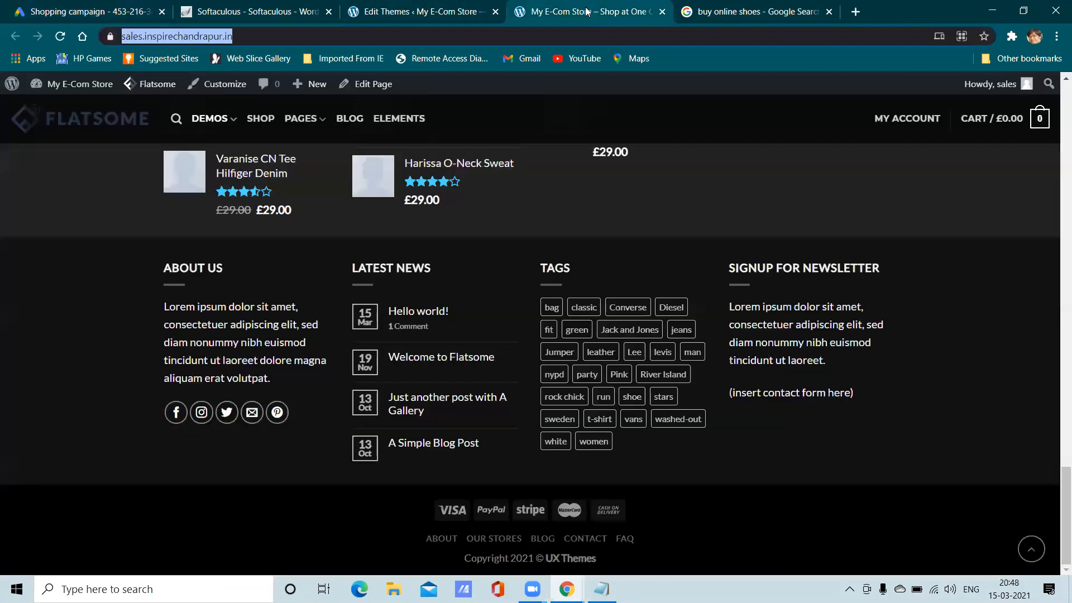
{"action": "left_click", "coordinate": [290, 5]}
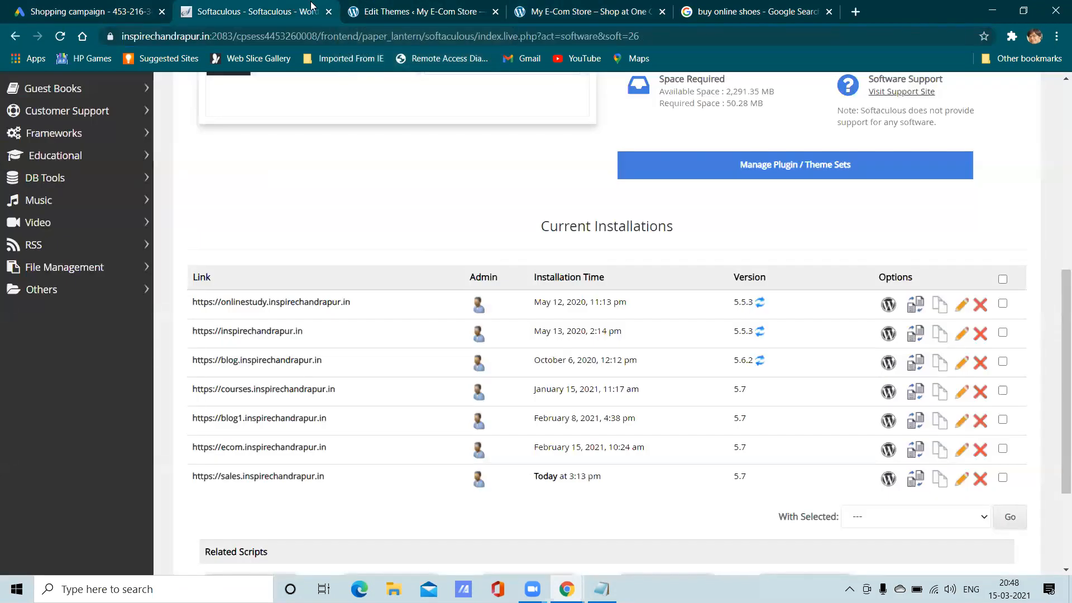
{"action": "left_click", "coordinate": [376, 6]}
{"action": "left_click", "coordinate": [285, 7]}
{"action": "left_click", "coordinate": [387, 7]}
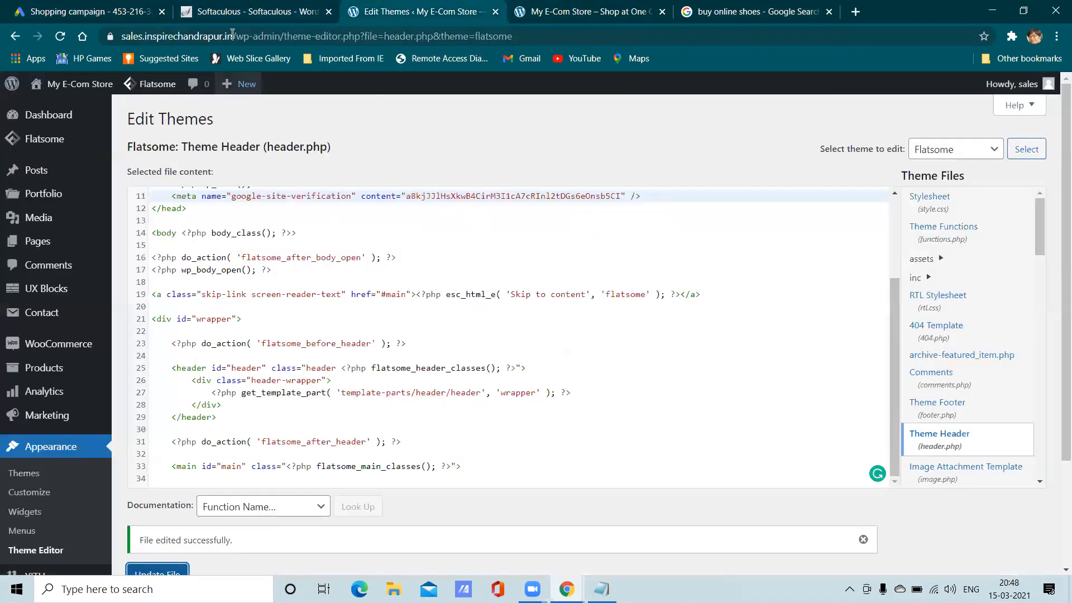
{"action": "left_click", "coordinate": [128, 8]}
{"action": "scroll", "coordinate": [665, 392], "scroll_direction": "down", "scroll_amount": 5}
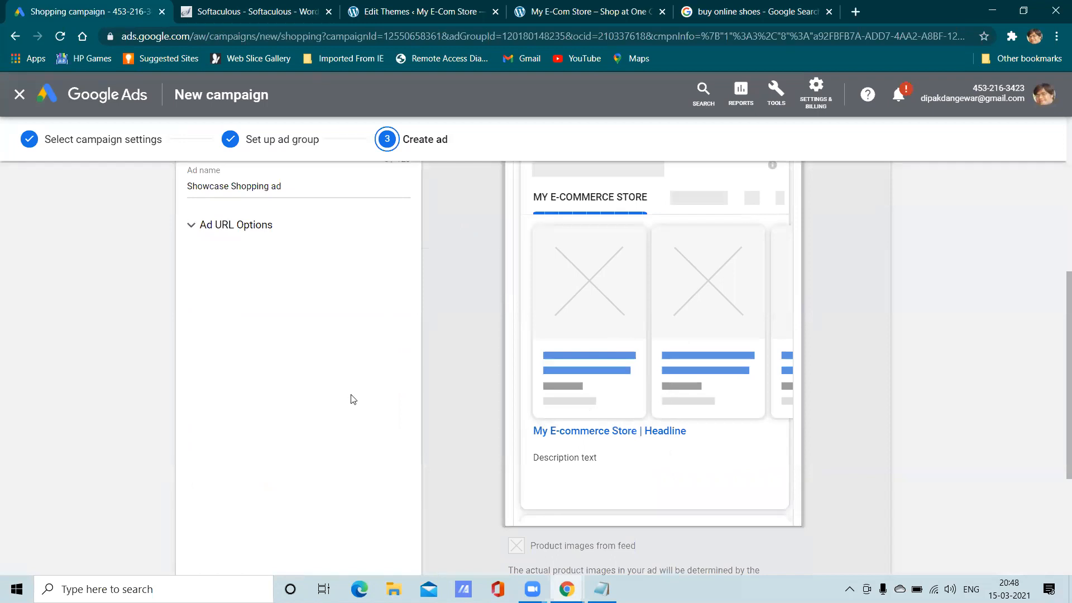
{"action": "scroll", "coordinate": [352, 400], "scroll_direction": "up", "scroll_amount": 3}
{"action": "scroll", "coordinate": [233, 315], "scroll_direction": "up", "scroll_amount": 2}
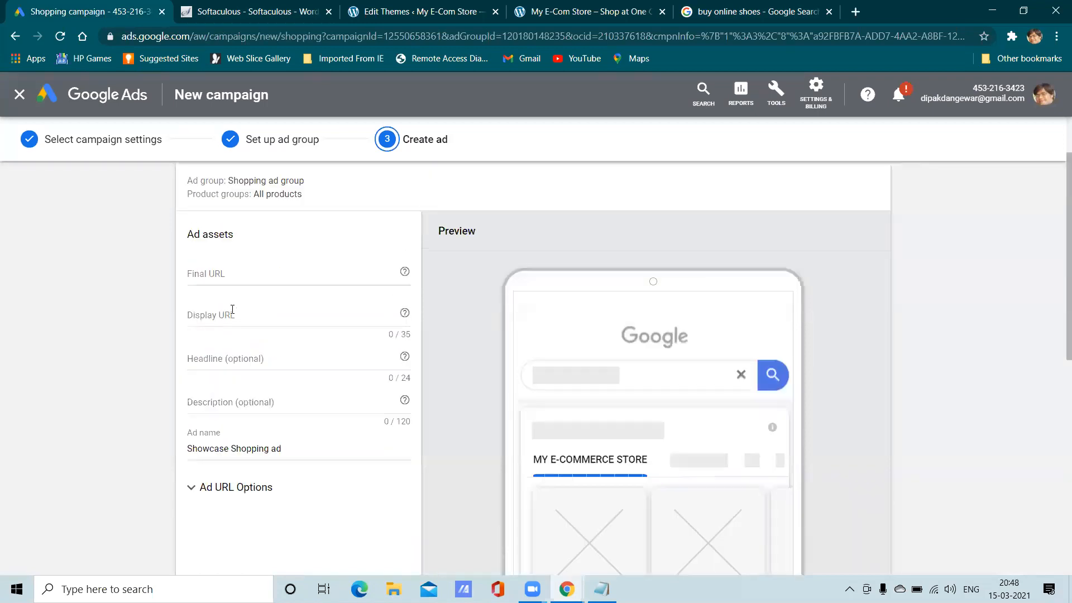
Step: Copy the store's web address, sales.inspirechandrapur.in, from the My E-Com Store page for the ad's Final URL
{"action": "left_click", "coordinate": [229, 275]}
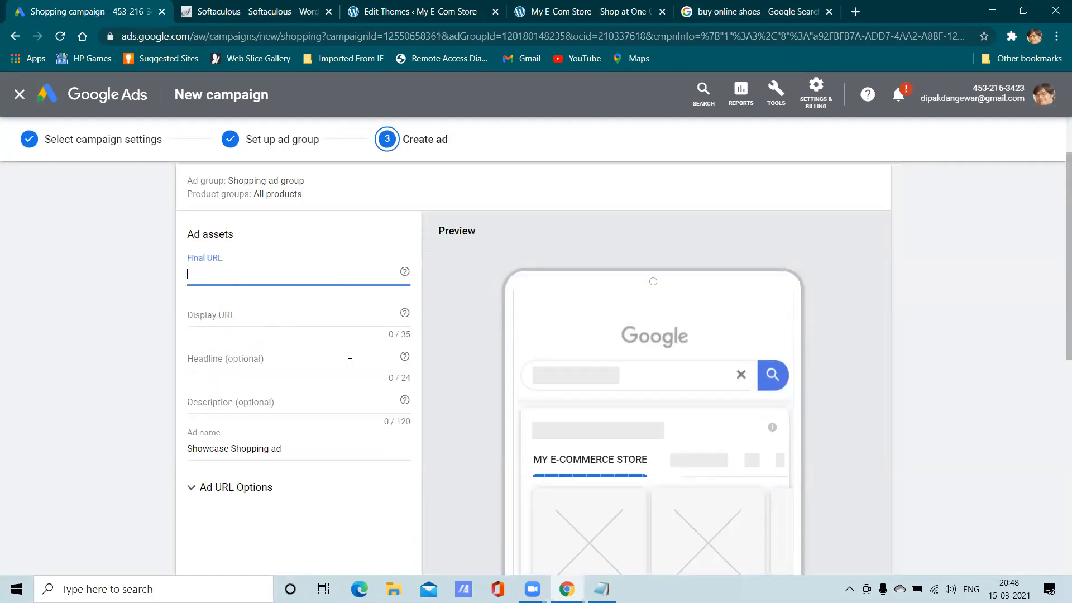
{"action": "scroll", "coordinate": [349, 363], "scroll_direction": "down", "scroll_amount": 3}
{"action": "scroll", "coordinate": [349, 364], "scroll_direction": "up", "scroll_amount": 3}
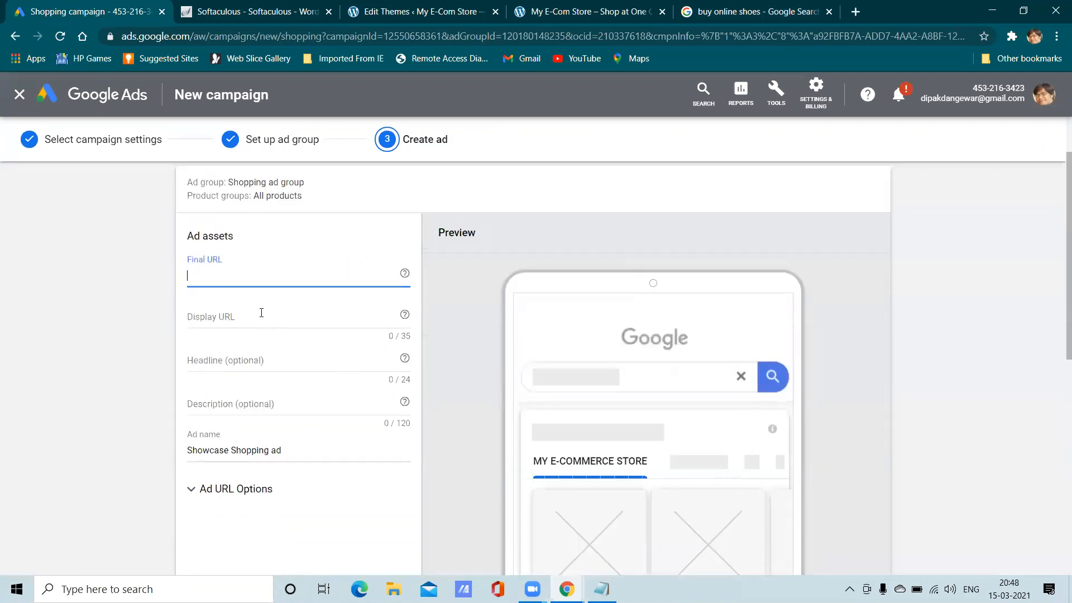
{"action": "left_click", "coordinate": [594, 11]}
{"action": "right_click", "coordinate": [314, 126]}
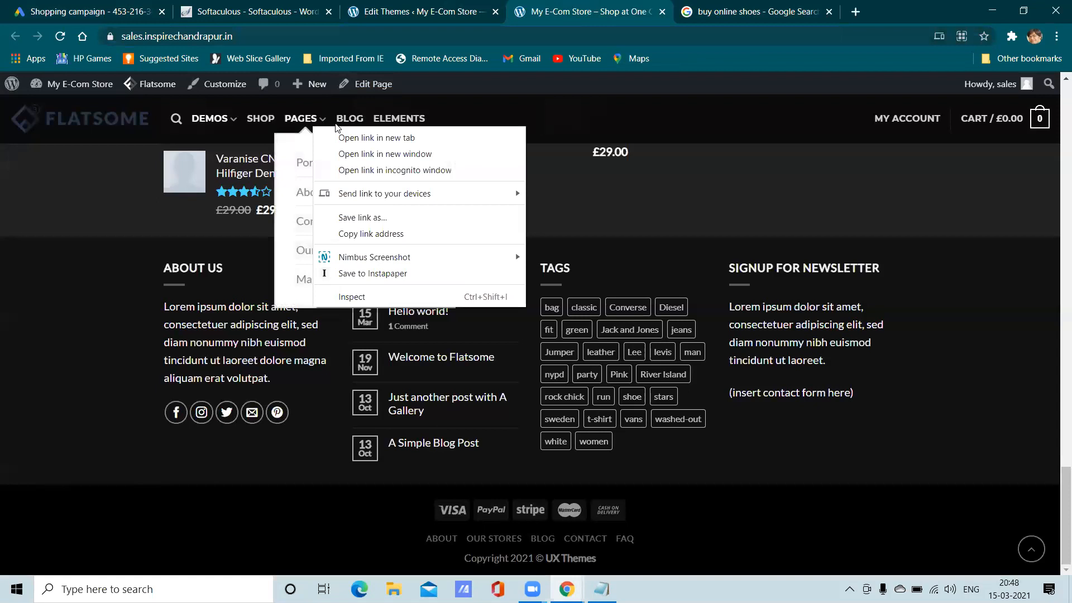
{"action": "left_click", "coordinate": [16, 365]}
{"action": "left_click", "coordinate": [118, 44]}
{"action": "key", "text": "ctrl+c"}
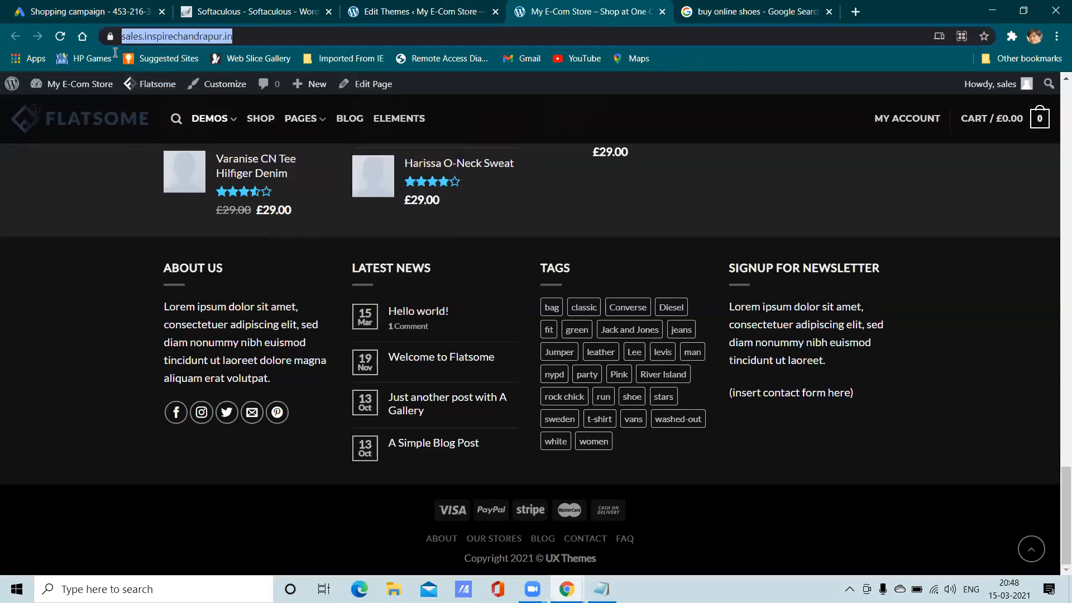
{"action": "right_click", "coordinate": [146, 36]}
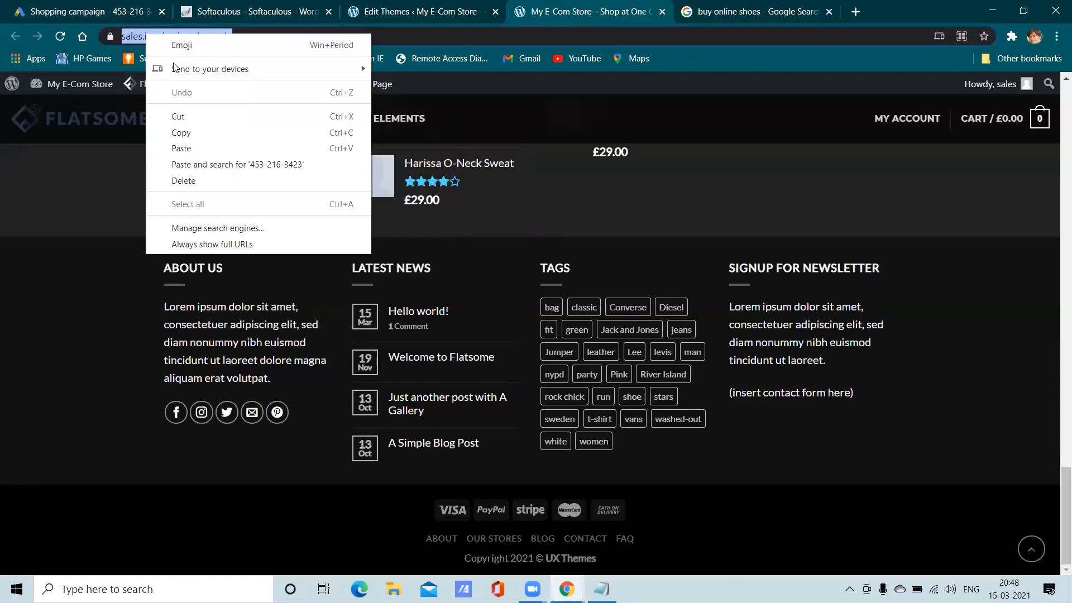
{"action": "left_click", "coordinate": [197, 136]}
{"action": "left_click", "coordinate": [107, 14]}
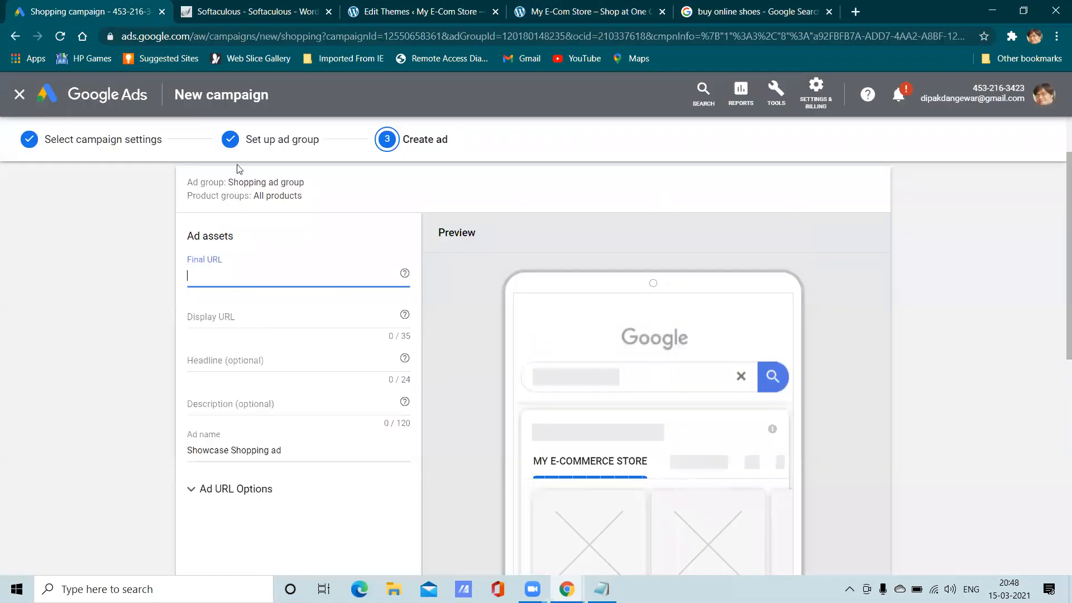
{"action": "right_click", "coordinate": [222, 273]}
{"action": "left_click", "coordinate": [267, 278]}
{"action": "right_click", "coordinate": [201, 276]}
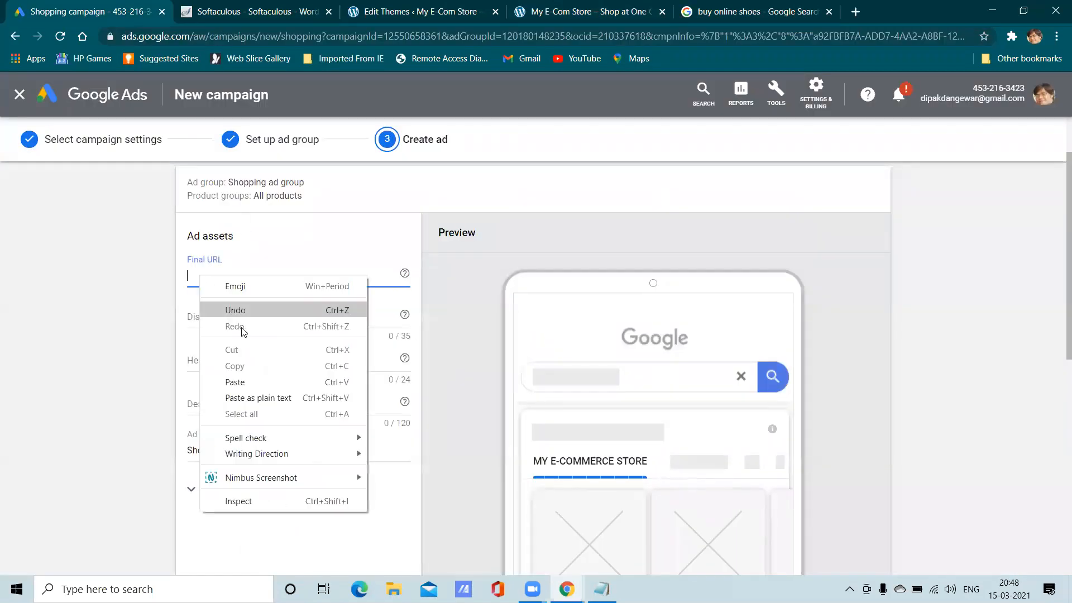
{"action": "left_click", "coordinate": [259, 382]}
{"action": "left_click", "coordinate": [232, 317]}
{"action": "right_click", "coordinate": [233, 318]}
{"action": "left_click", "coordinate": [281, 411]}
{"action": "scroll", "coordinate": [330, 366], "scroll_direction": "down", "scroll_amount": 2}
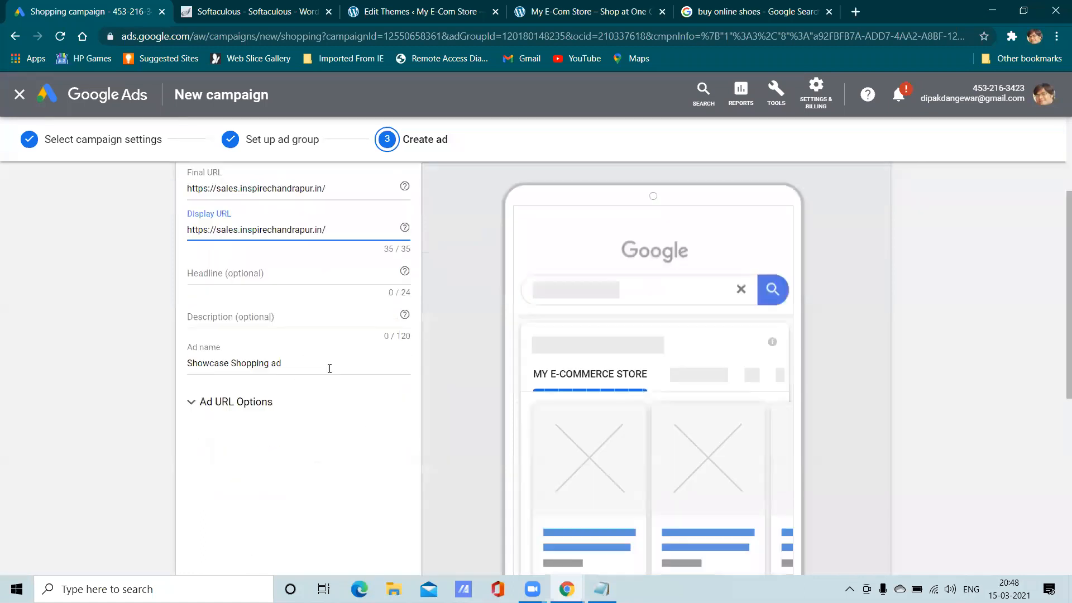
Step: Set the ad's headline to "Nike shoes" and check how it appears in the ad preview
{"action": "left_click", "coordinate": [225, 275]}
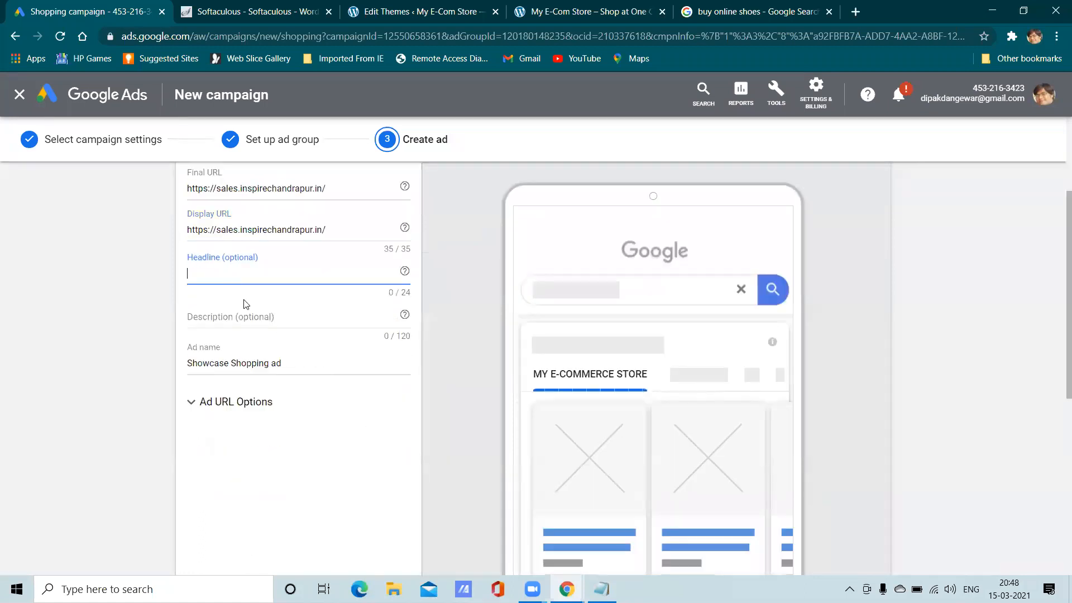
{"action": "scroll", "coordinate": [397, 481], "scroll_direction": "down", "scroll_amount": 4}
{"action": "scroll", "coordinate": [399, 480], "scroll_direction": "up", "scroll_amount": 4}
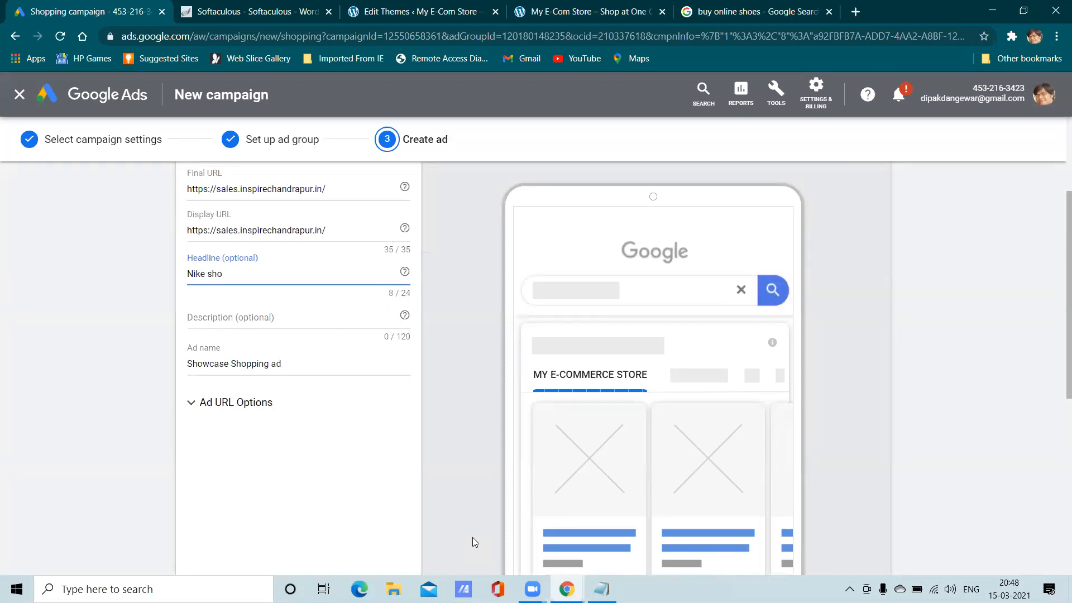
{"action": "type", "text": "es"}
{"action": "scroll", "coordinate": [645, 521], "scroll_direction": "down", "scroll_amount": 5}
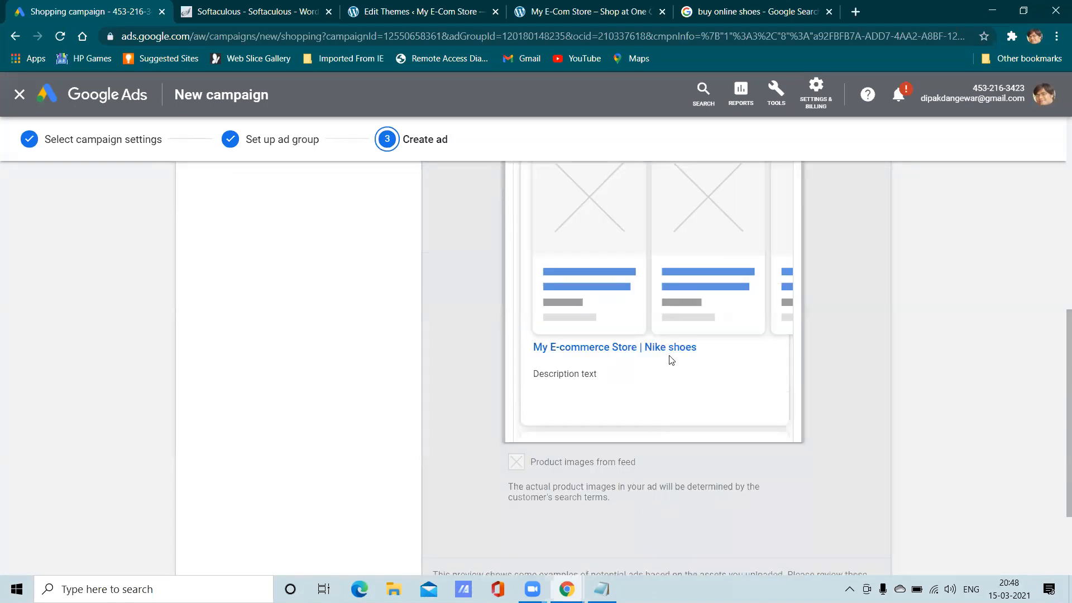
{"action": "scroll", "coordinate": [346, 388], "scroll_direction": "up", "scroll_amount": 4}
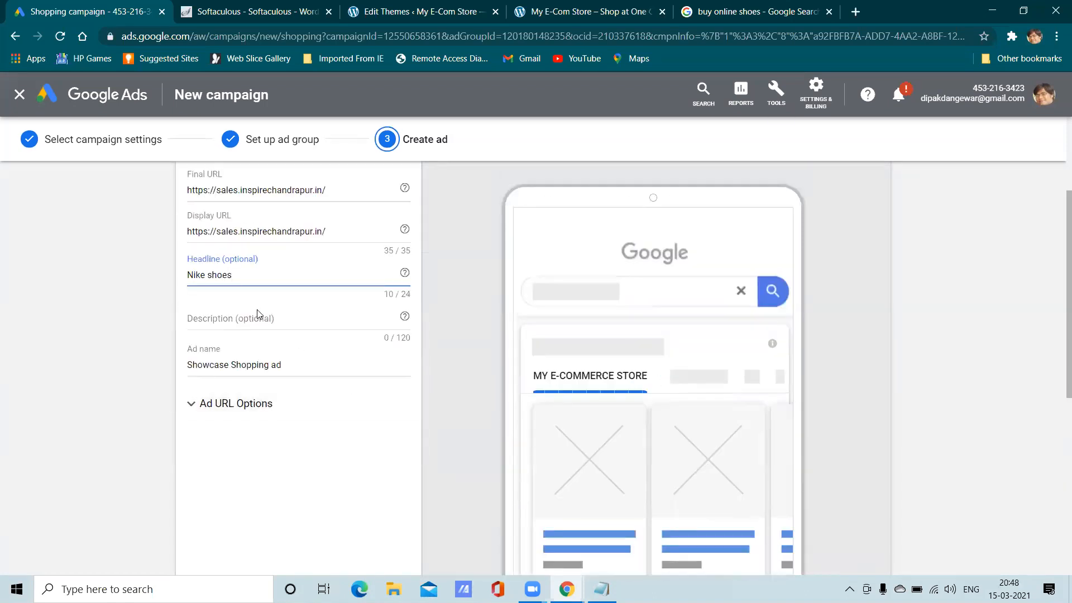
{"action": "scroll", "coordinate": [260, 313], "scroll_direction": "up", "scroll_amount": 2}
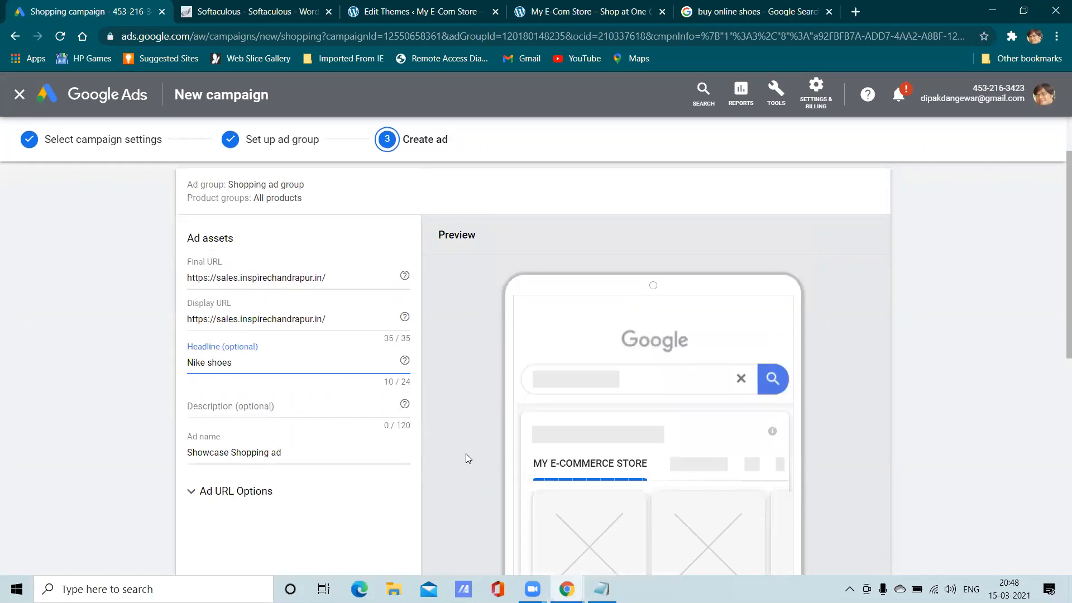
{"action": "scroll", "coordinate": [573, 458], "scroll_direction": "down", "scroll_amount": 2}
{"action": "scroll", "coordinate": [569, 431], "scroll_direction": "down", "scroll_amount": 5}
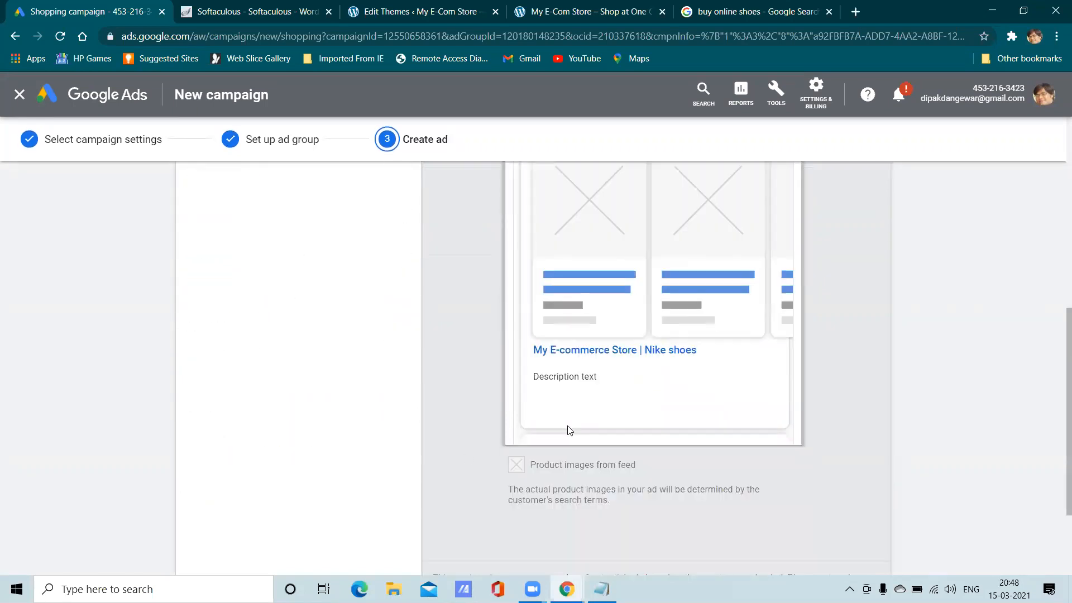
Step: Enter "Buy Nike Shoes" as the ad's description and check it in the preview
{"action": "scroll", "coordinate": [259, 391], "scroll_direction": "up", "scroll_amount": 3}
{"action": "left_click", "coordinate": [262, 237]}
{"action": "type", "text": "Buy Nike Shoes"}
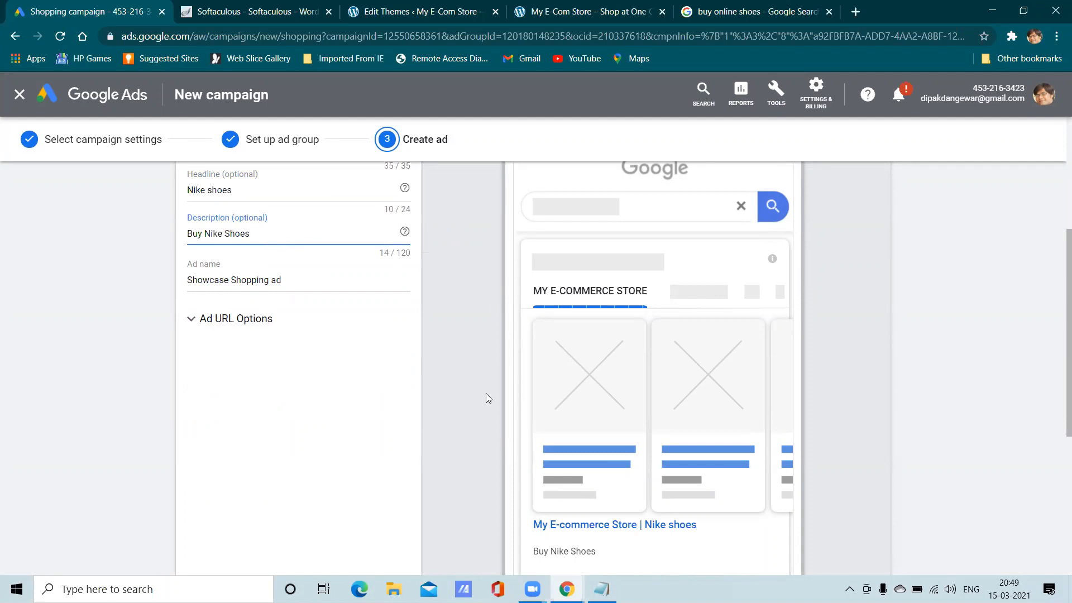
{"action": "scroll", "coordinate": [487, 398], "scroll_direction": "down", "scroll_amount": 2}
{"action": "scroll", "coordinate": [443, 383], "scroll_direction": "up", "scroll_amount": 1}
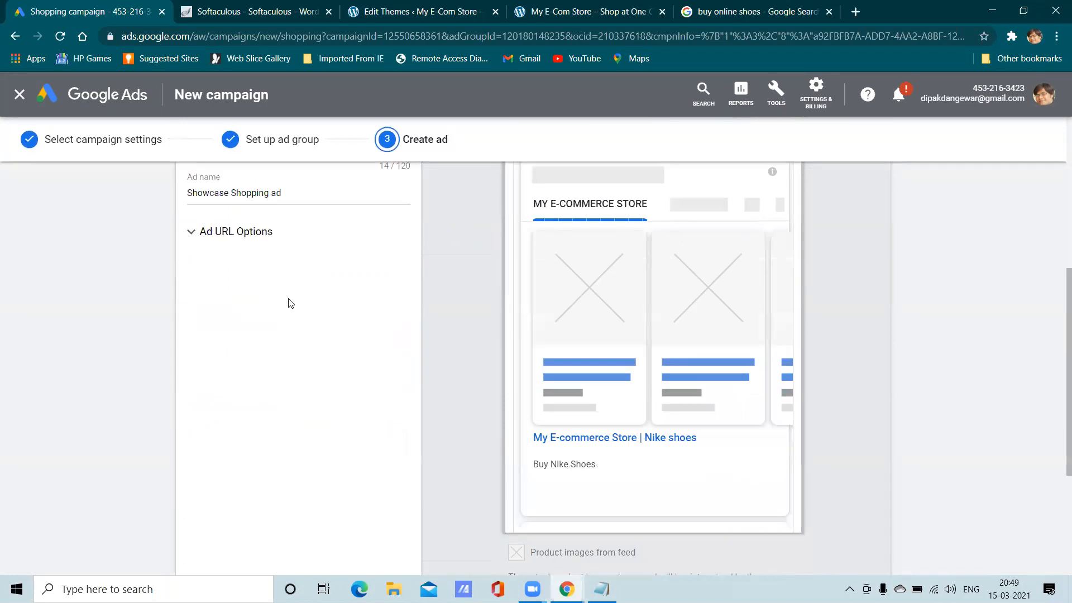
{"action": "scroll", "coordinate": [290, 303], "scroll_direction": "up", "scroll_amount": 1}
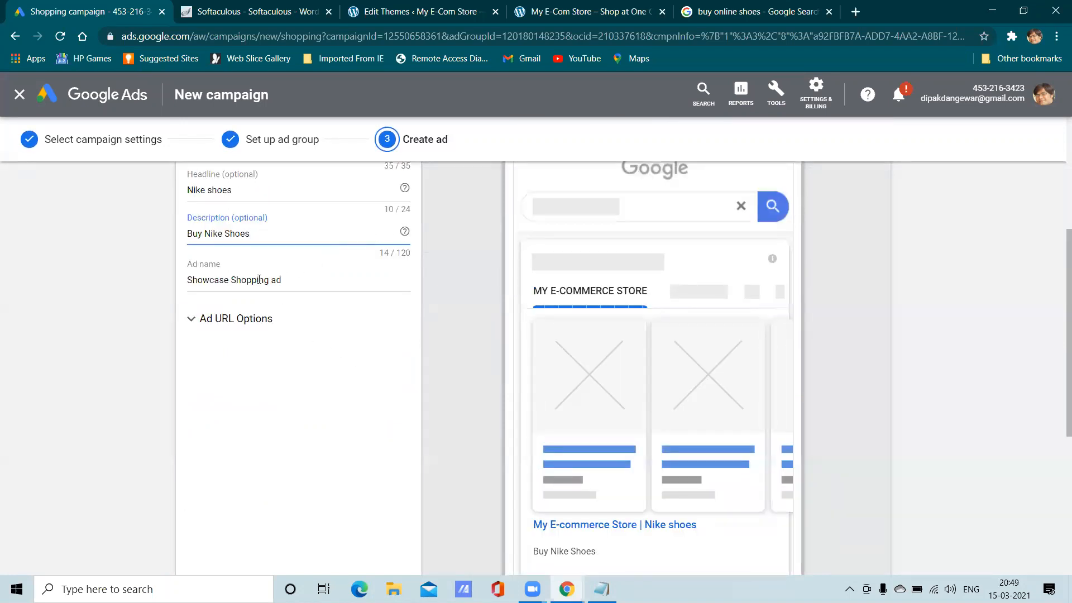
Step: Look at the ad name and the Ad URL Options, and try to save the ad
{"action": "left_click", "coordinate": [273, 281]}
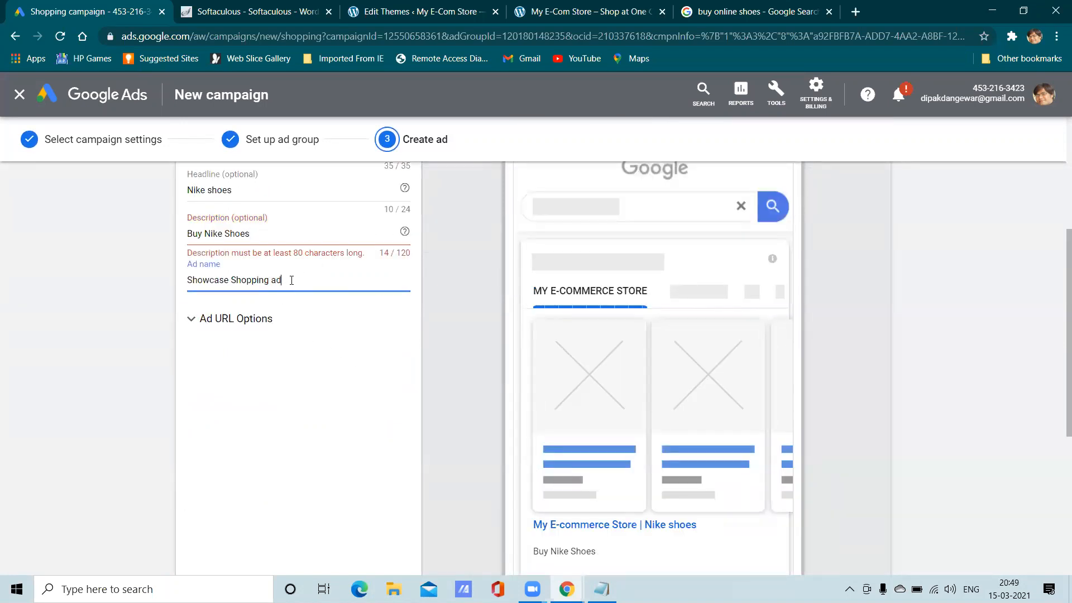
{"action": "left_click", "coordinate": [304, 324]}
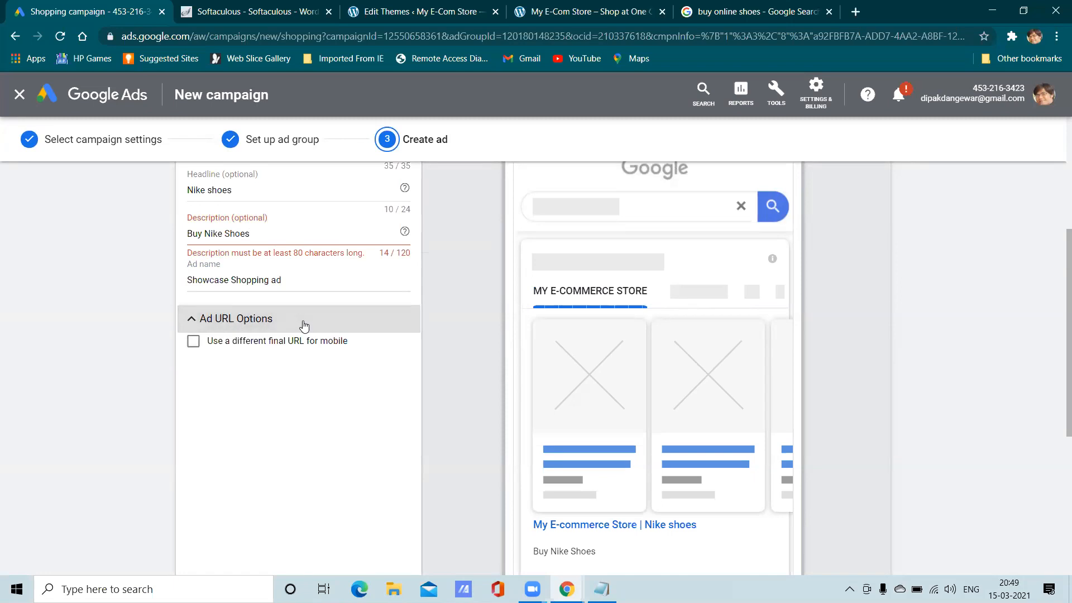
{"action": "left_click", "coordinate": [251, 328]}
{"action": "scroll", "coordinate": [558, 402], "scroll_direction": "down", "scroll_amount": 3}
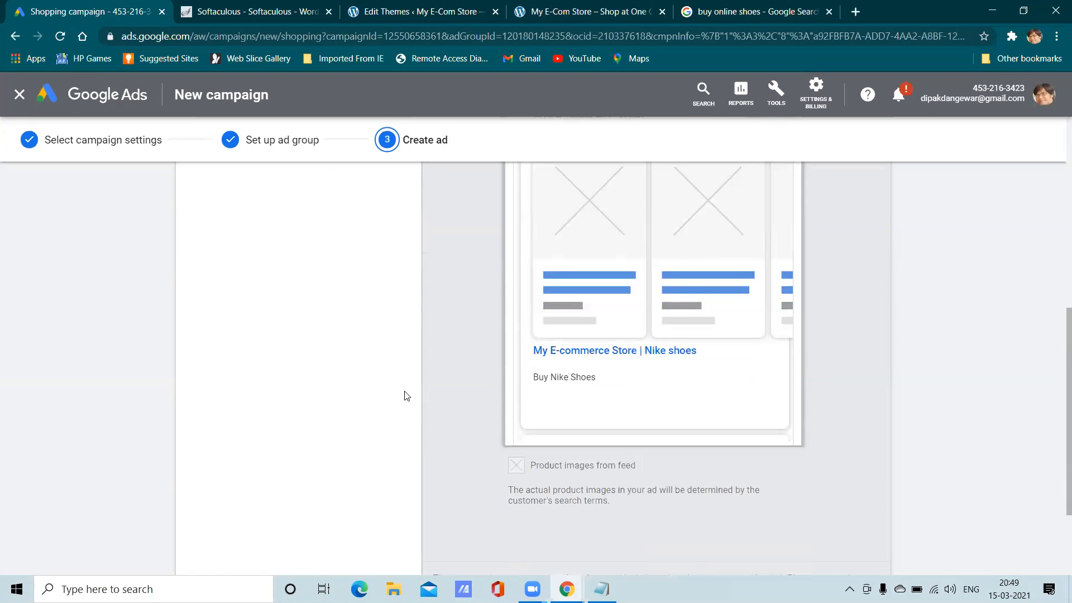
{"action": "scroll", "coordinate": [407, 396], "scroll_direction": "up", "scroll_amount": 2}
{"action": "scroll", "coordinate": [407, 395], "scroll_direction": "down", "scroll_amount": 4}
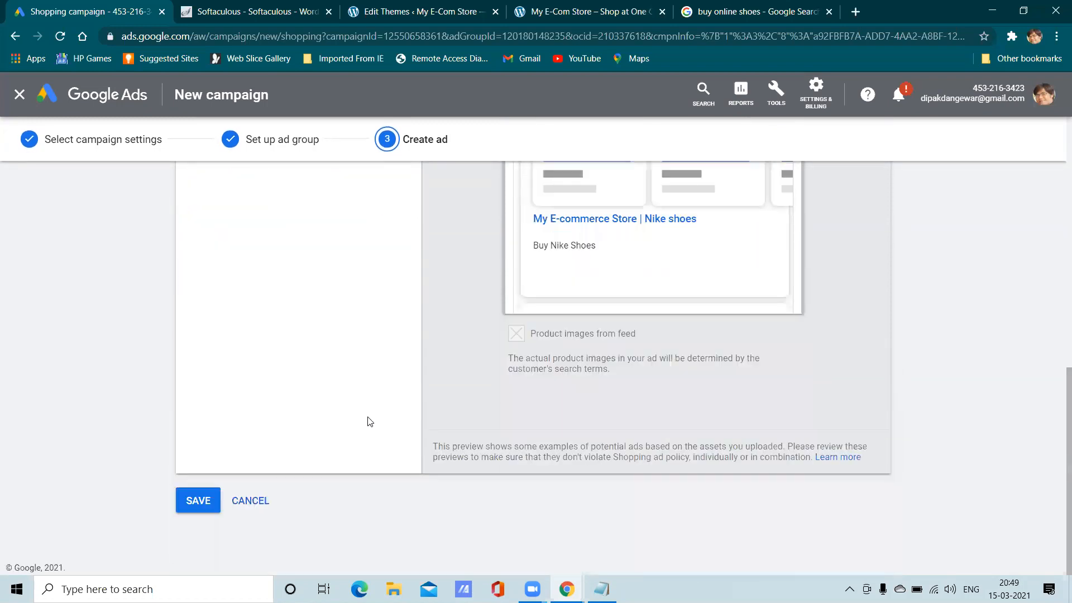
{"action": "left_click", "coordinate": [218, 498]}
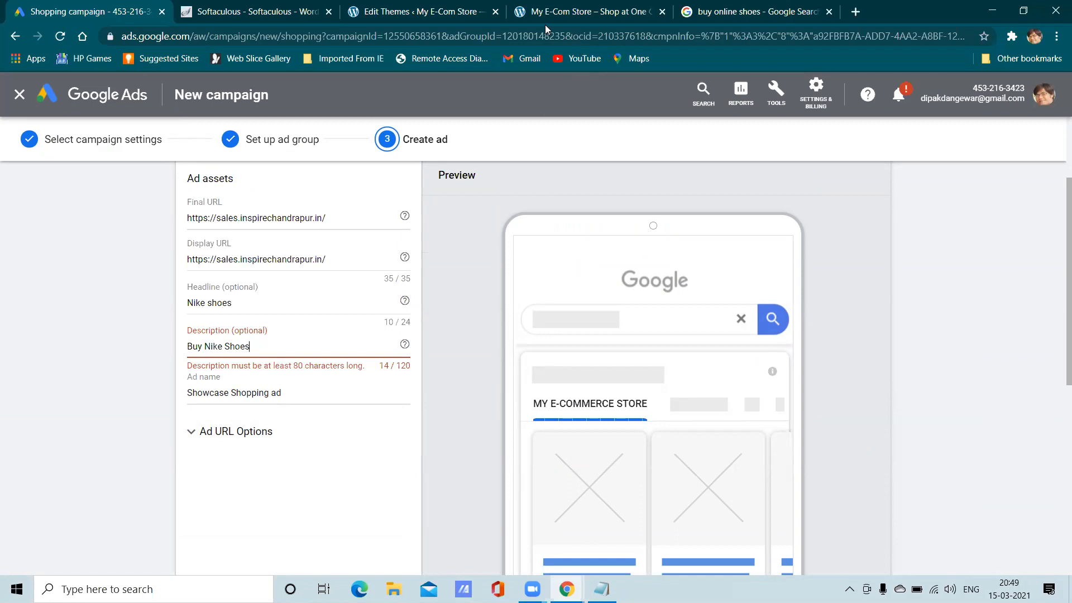
Step: Copy the Lorem ipsum paragraph under the "Signup for Newsletter" heading on the My E-Com Store page
{"action": "left_click", "coordinate": [464, 11]}
{"action": "left_click", "coordinate": [573, 7]}
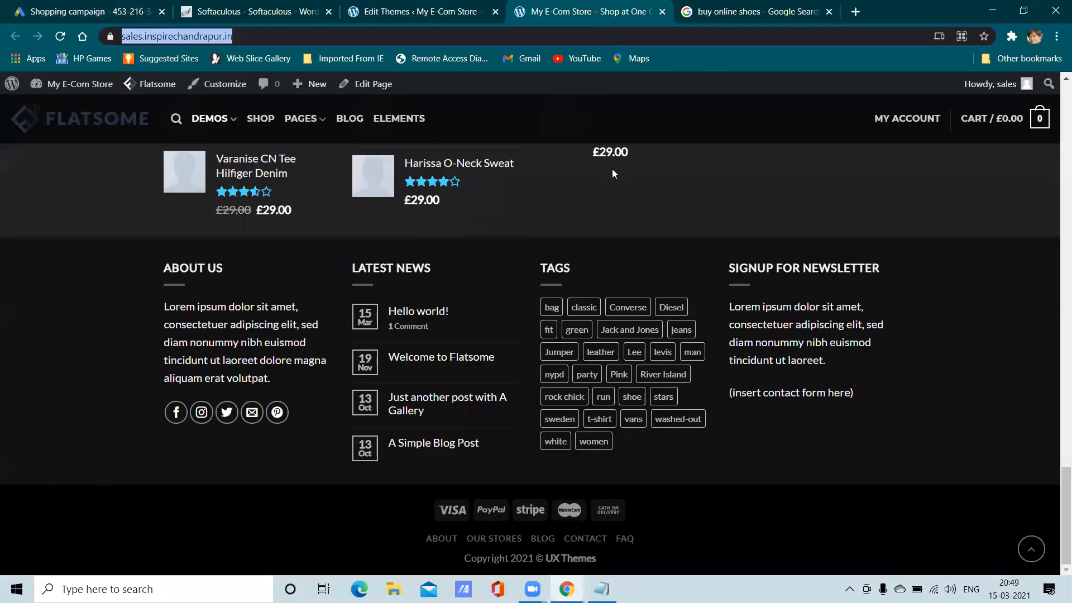
{"action": "scroll", "coordinate": [636, 391], "scroll_direction": "down", "scroll_amount": 2}
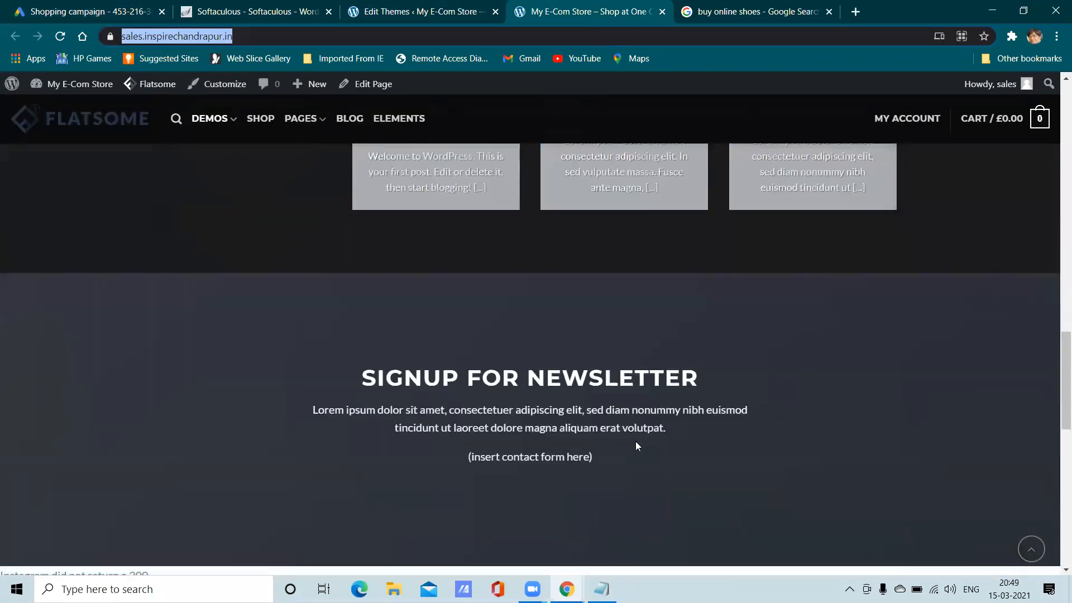
{"action": "left_click_drag", "start_coordinate": [663, 431], "coordinate": [332, 412]}
{"action": "right_click", "coordinate": [333, 412]}
{"action": "left_click", "coordinate": [360, 424]}
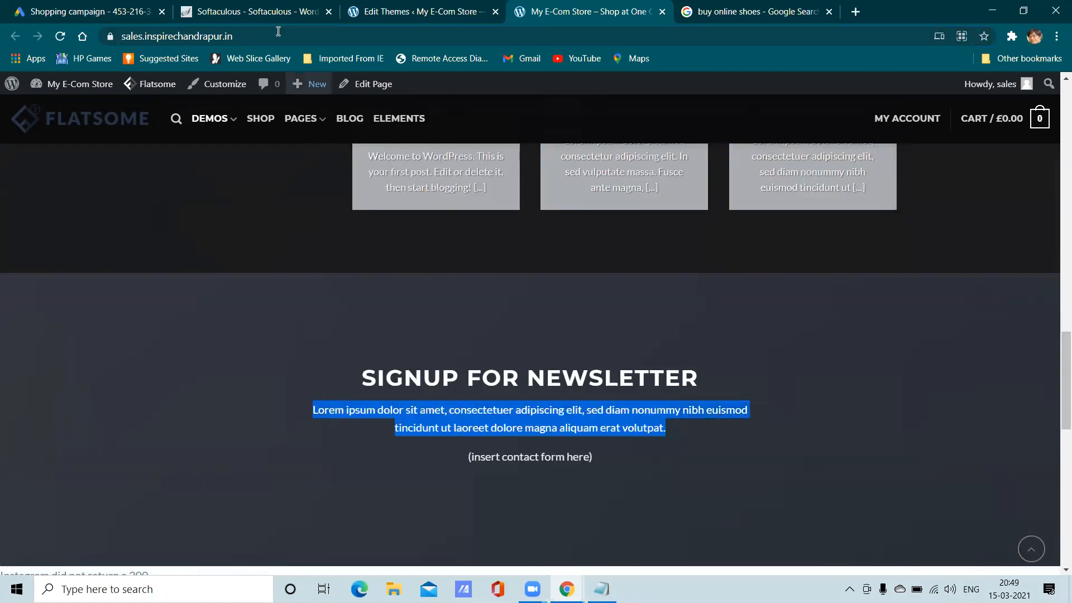
Step: Replace the ad's description with the copied Lorem ipsum text and trim its end back to "sed diam no"
{"action": "left_click", "coordinate": [116, 6]}
{"action": "left_click_drag", "start_coordinate": [293, 345], "coordinate": [50, 365]}
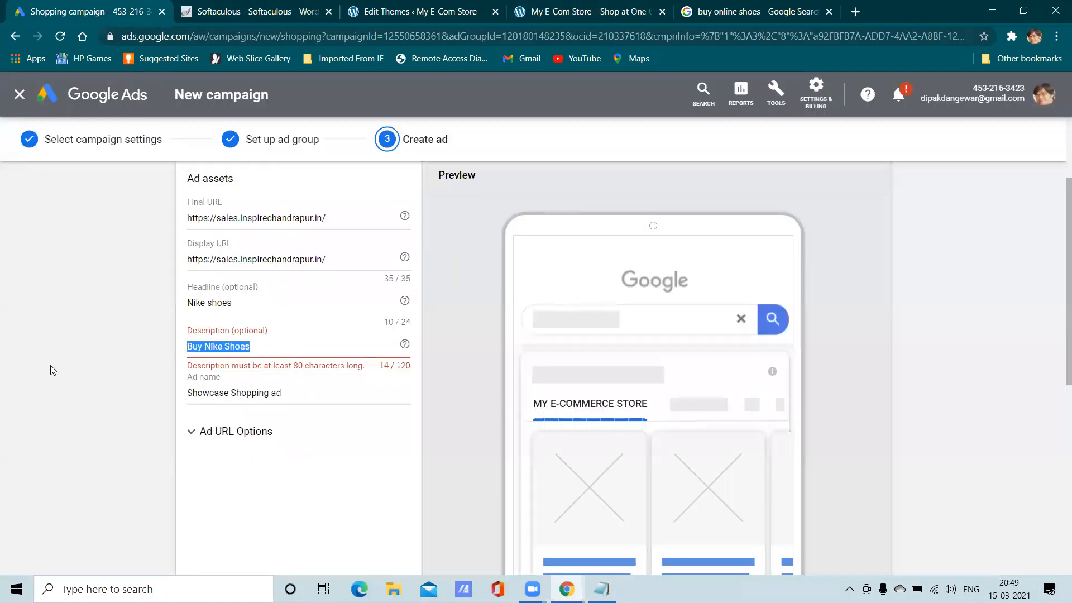
{"action": "key", "text": "ctrl+v"}
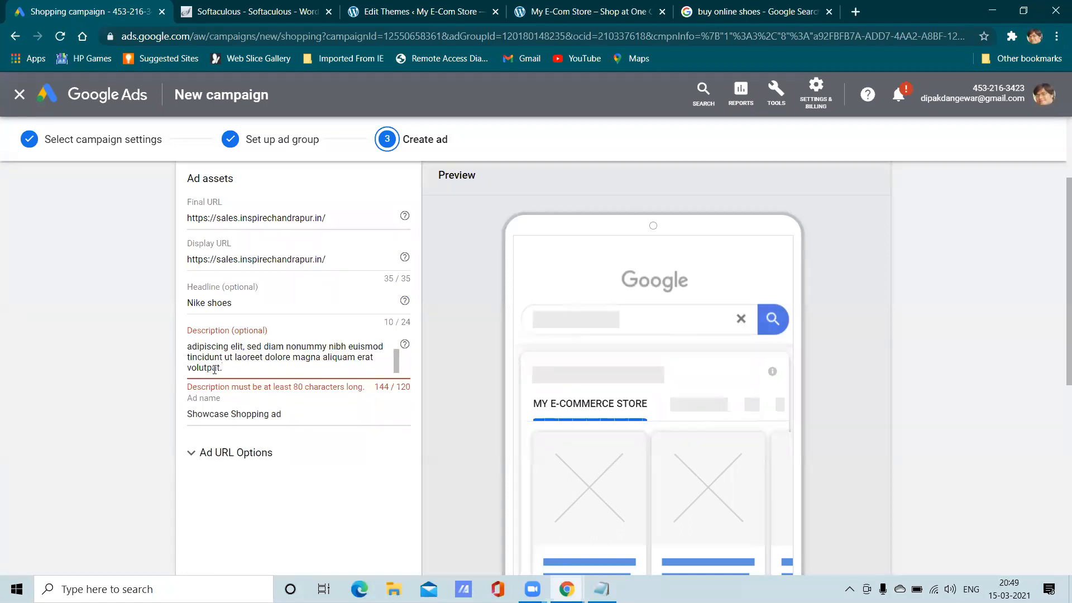
{"action": "left_click_drag", "start_coordinate": [222, 369], "coordinate": [188, 368]}
{"action": "key", "text": "BackSpace"}
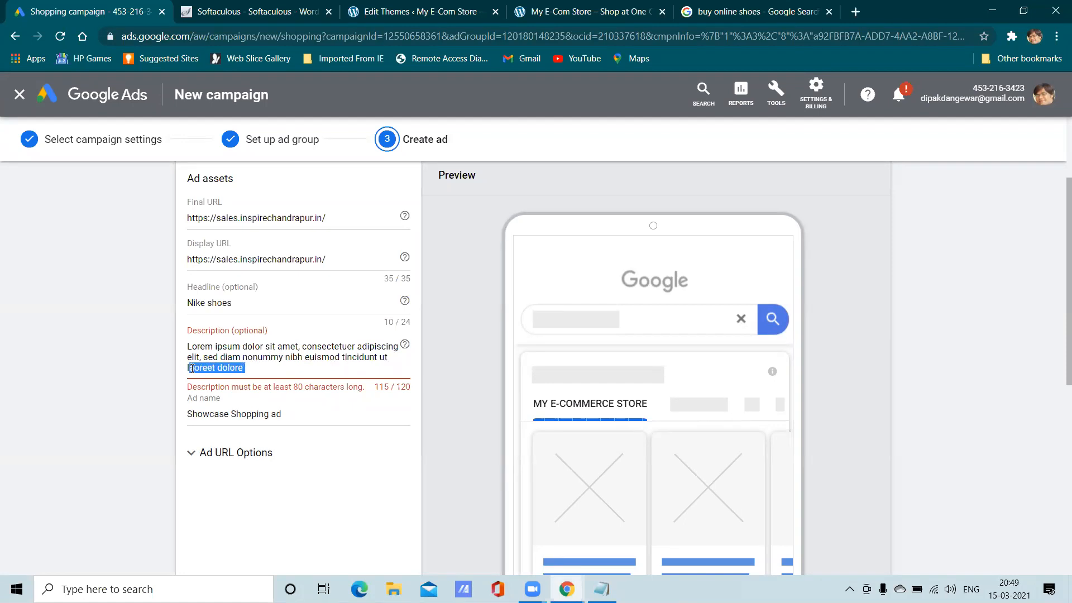
{"action": "key", "text": "BackSpace"}
{"action": "key", "text": "BackSpace"}
{"action": "key", "text": "BackSpace"}
{"action": "key", "text": "BackSpace"}
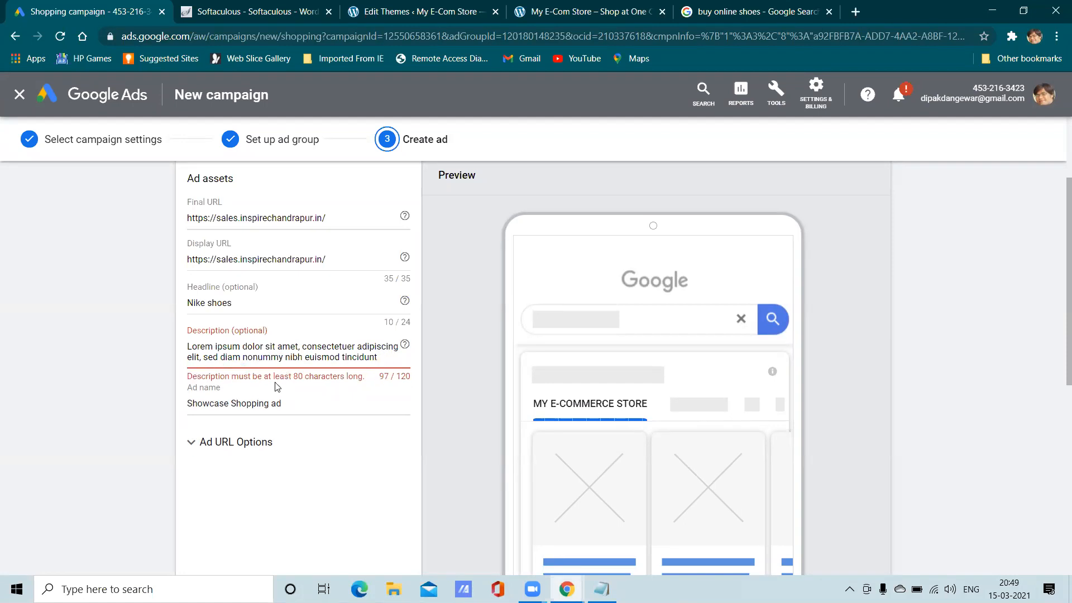
{"action": "key", "text": "BackSpace"}
{"action": "key", "text": "BackSpace"}
{"action": "key", "text": "BackSpace"}
{"action": "key", "text": "BackSpace"}
{"action": "key", "text": "BackSpace"}
{"action": "key", "text": "BackSpace"}
{"action": "key", "text": "BackSpace"}
{"action": "key", "text": "BackSpace"}
{"action": "key", "text": "BackSpace"}
{"action": "key", "text": "BackSpace"}
{"action": "key", "text": "BackSpace"}
{"action": "key", "text": "BackSpace"}
{"action": "key", "text": "BackSpace"}
{"action": "key", "text": "BackSpace"}
{"action": "key", "text": "BackSpace"}
{"action": "key", "text": "BackSpace"}
{"action": "key", "text": "BackSpace"}
{"action": "key", "text": "BackSpace"}
{"action": "key", "text": "BackSpace"}
{"action": "key", "text": "BackSpace"}
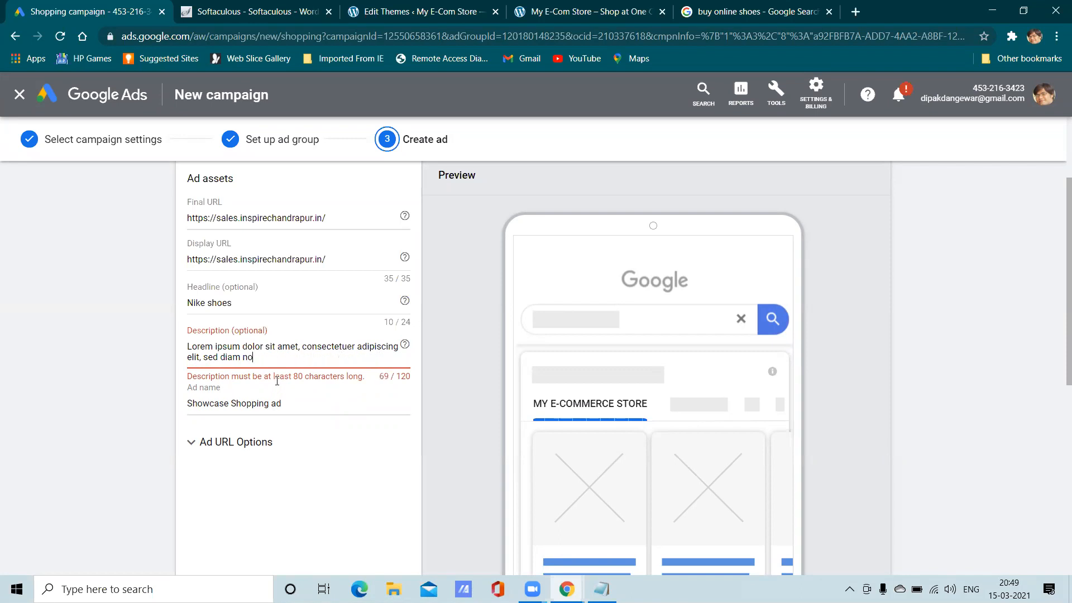
Step: Try to save the ad with the shortened Lorem ipsum description
{"action": "left_click", "coordinate": [301, 406]}
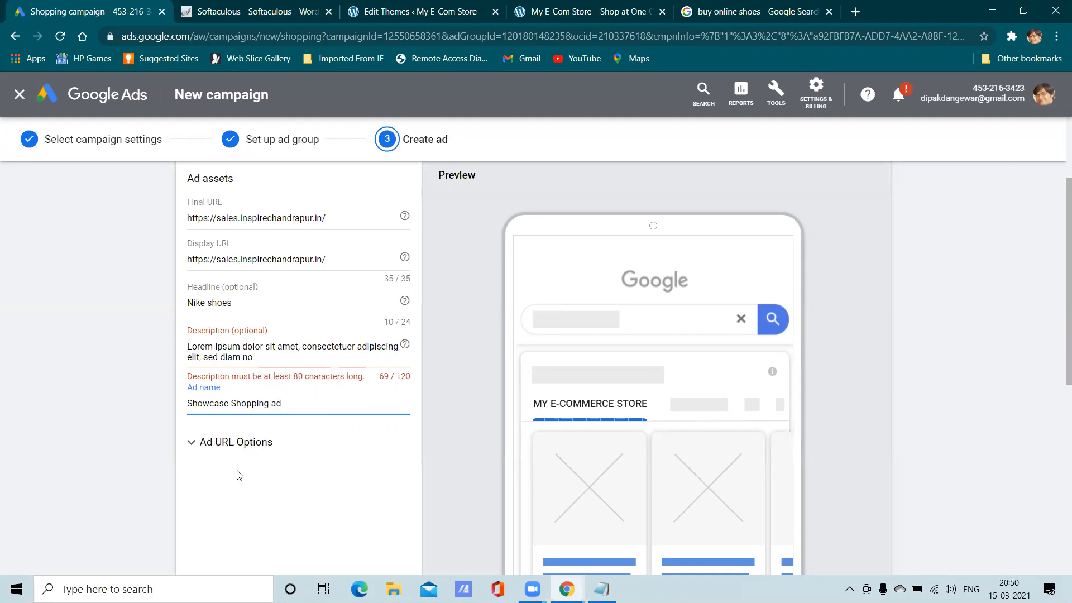
{"action": "scroll", "coordinate": [246, 451], "scroll_direction": "down", "scroll_amount": 6}
{"action": "left_click", "coordinate": [197, 498]}
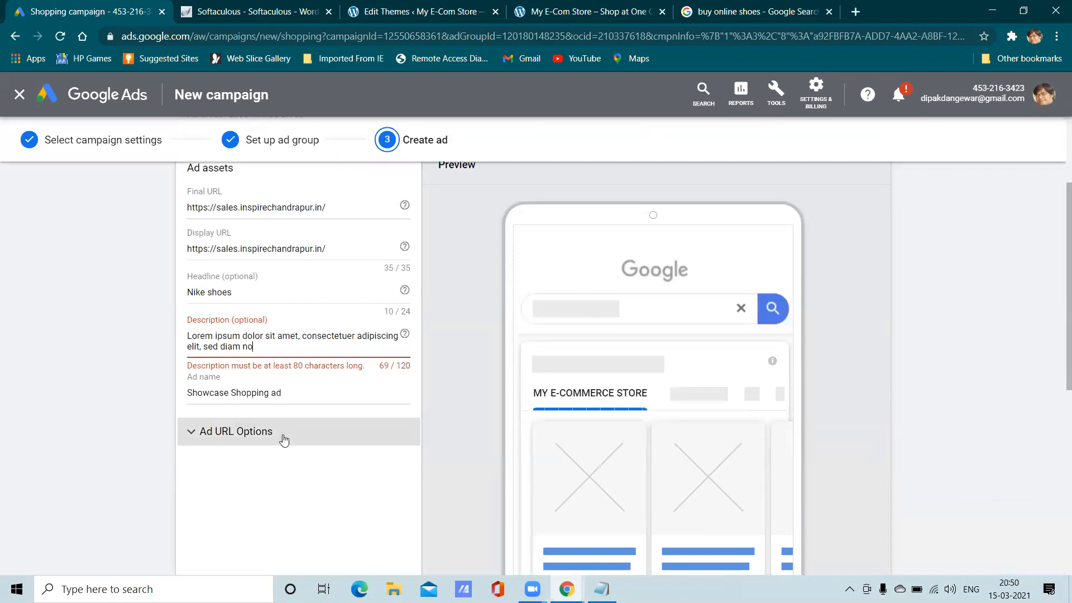
Step: Clear the description, refill it with the copied Lorem ipsum text ending at "tincidunt ut laoreet", and save the ad
{"action": "left_click_drag", "start_coordinate": [254, 346], "coordinate": [116, 321]}
{"action": "key", "text": "BackSpace"}
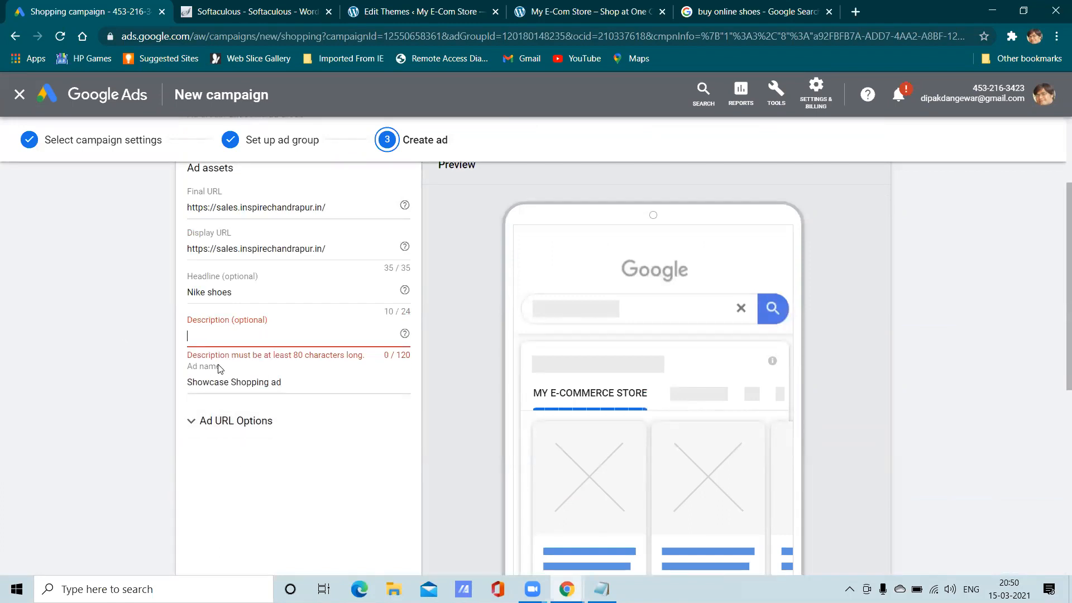
{"action": "left_click", "coordinate": [275, 296]}
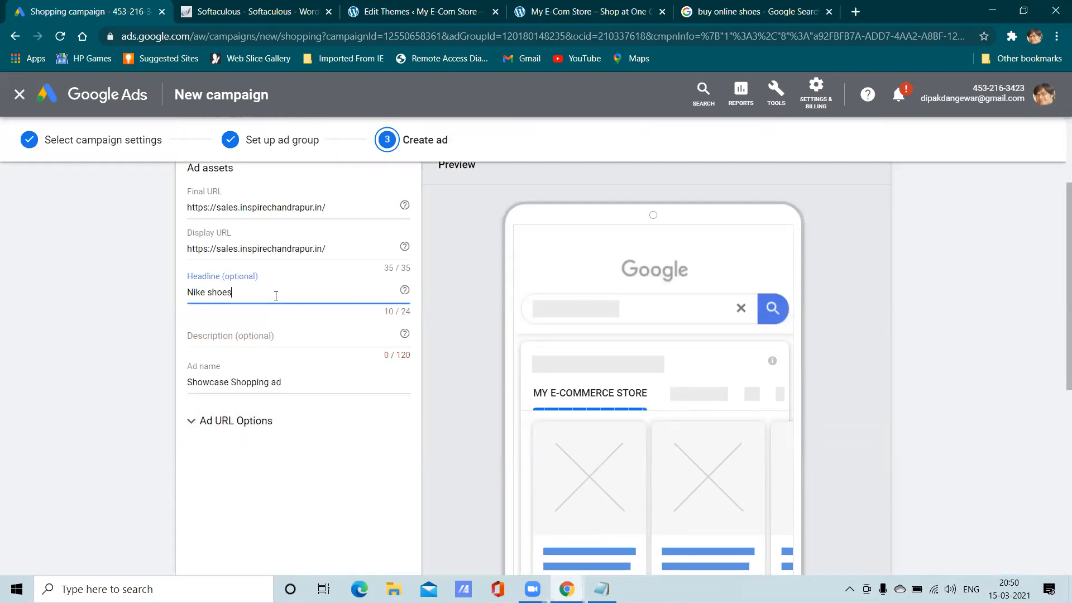
{"action": "left_click", "coordinate": [279, 337]}
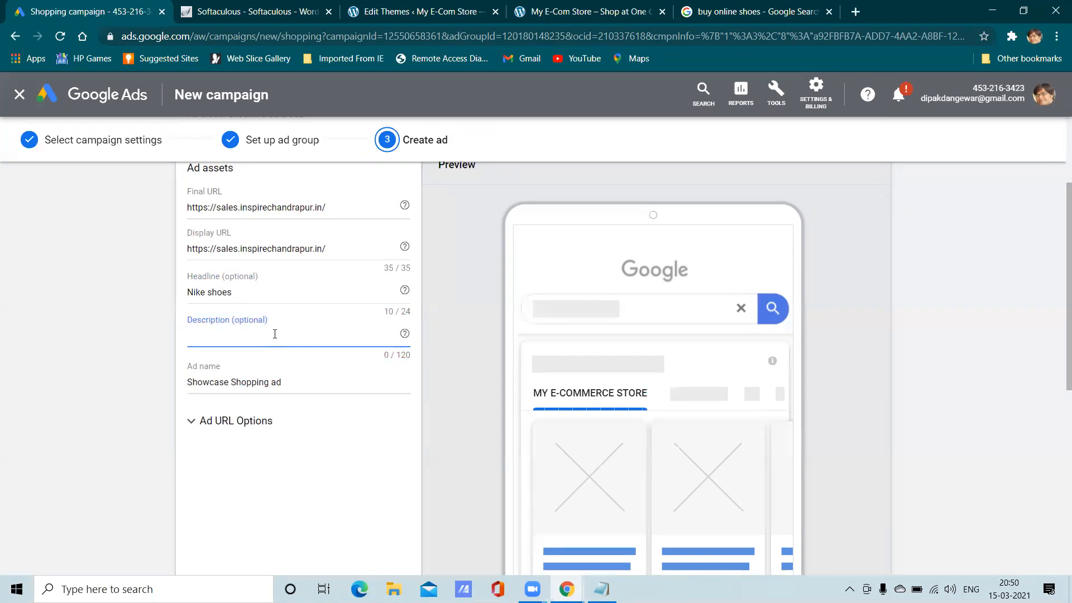
{"action": "type", "text": "Lorem ipsum dolor sit amet, consectetuer adipiscing elit, sed diam nonummy nibh euismod tincidunt ut laoreet dolore magna aliquam erat volutpat."}
{"action": "left_click_drag", "start_coordinate": [228, 357], "coordinate": [264, 350]}
{"action": "key", "text": "BackSpace"}
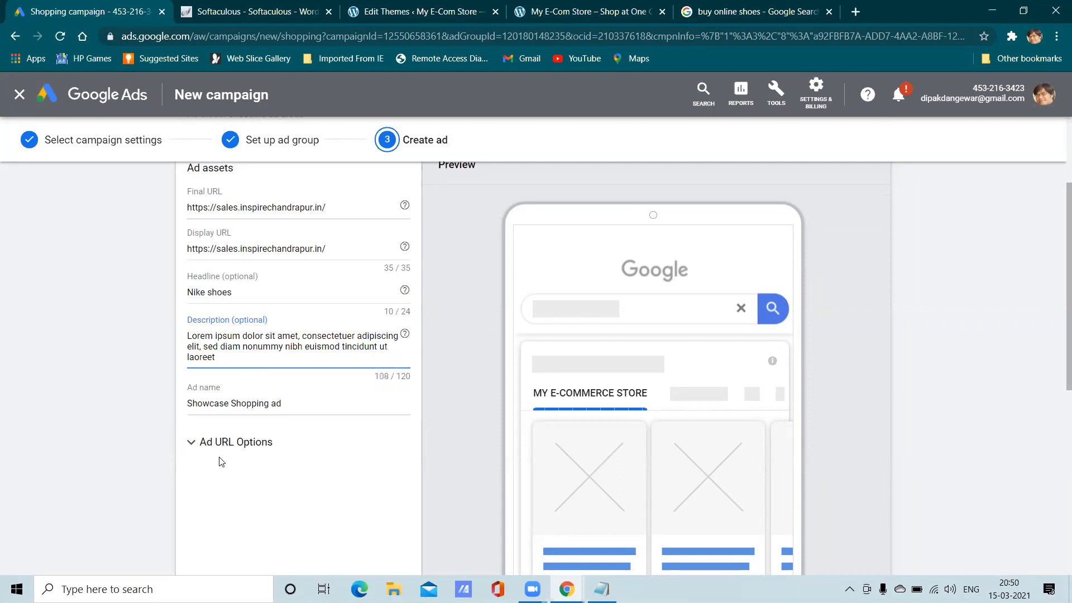
{"action": "scroll", "coordinate": [192, 540], "scroll_direction": "down", "scroll_amount": 6}
{"action": "left_click", "coordinate": [201, 562]}
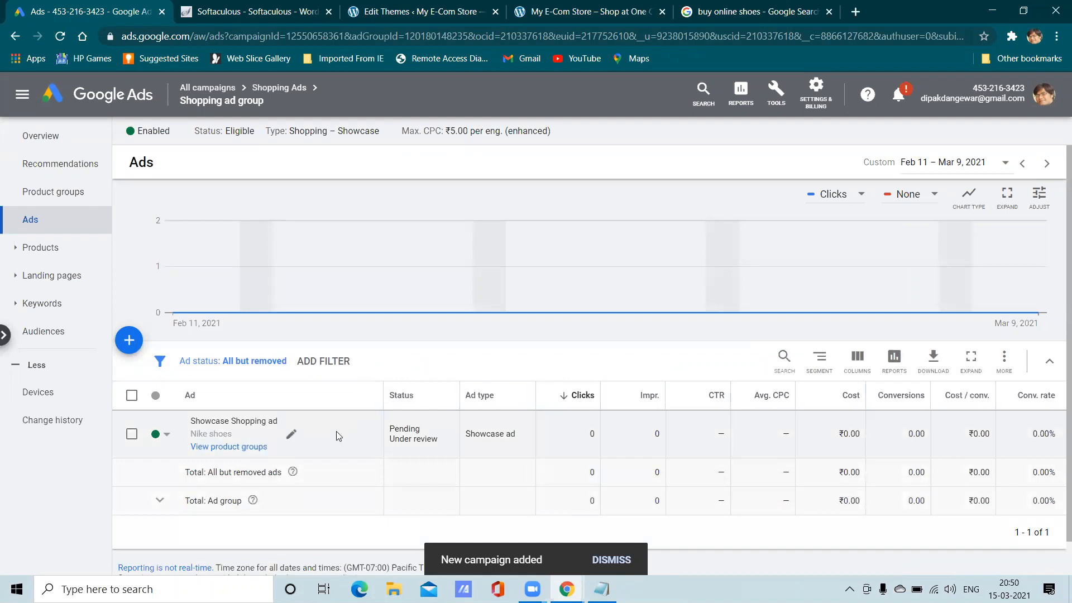
Step: Check the ad group's Products page for the new campaign and return to the list of all campaigns
{"action": "scroll", "coordinate": [282, 435], "scroll_direction": "down", "scroll_amount": 1}
{"action": "left_click", "coordinate": [40, 247]}
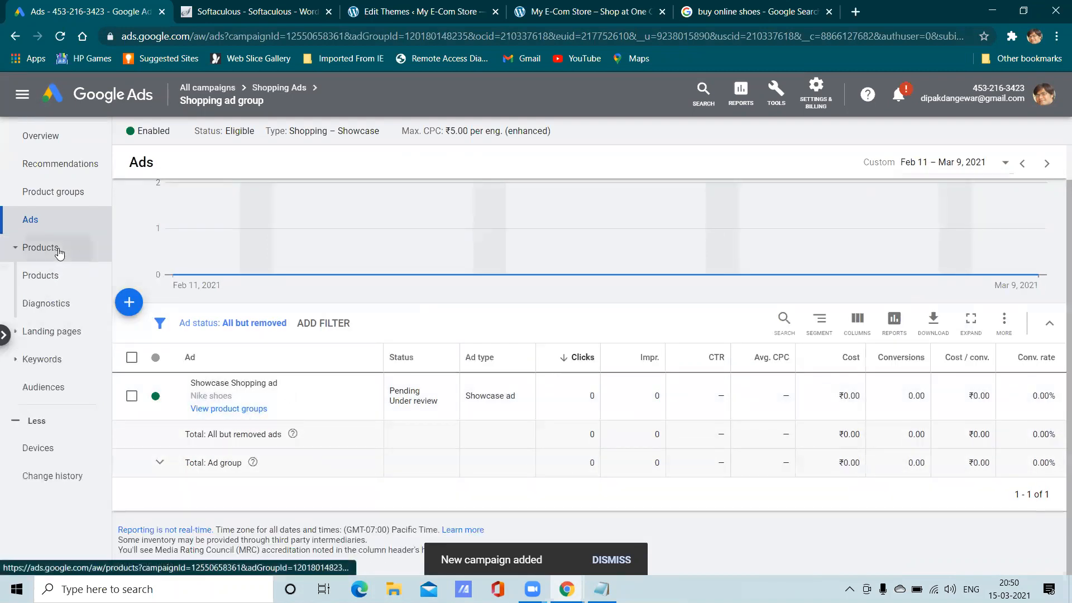
{"action": "left_click", "coordinate": [67, 276]}
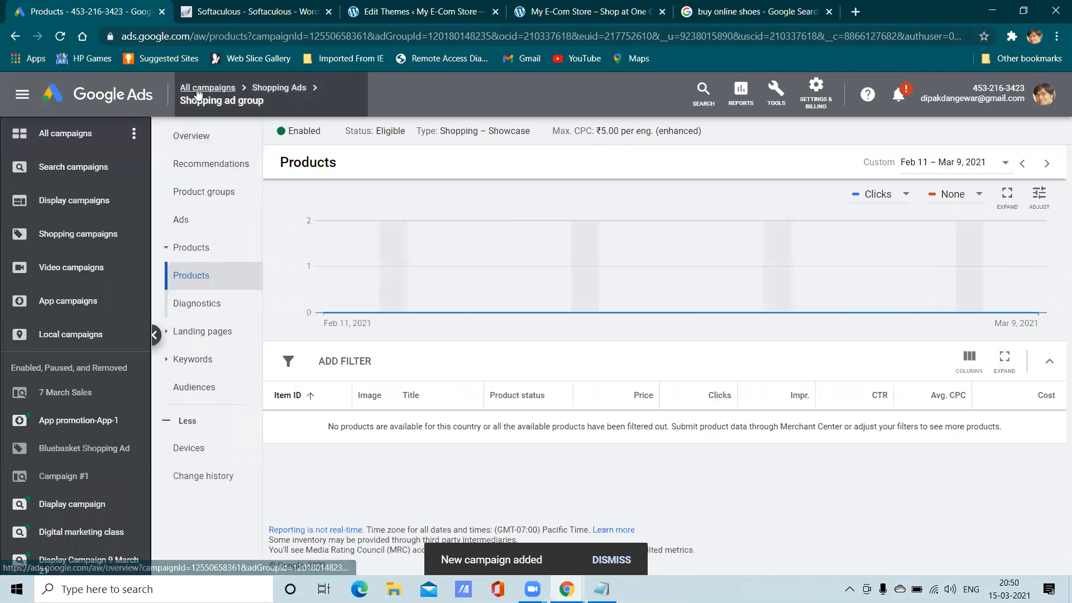
{"action": "left_click", "coordinate": [205, 88]}
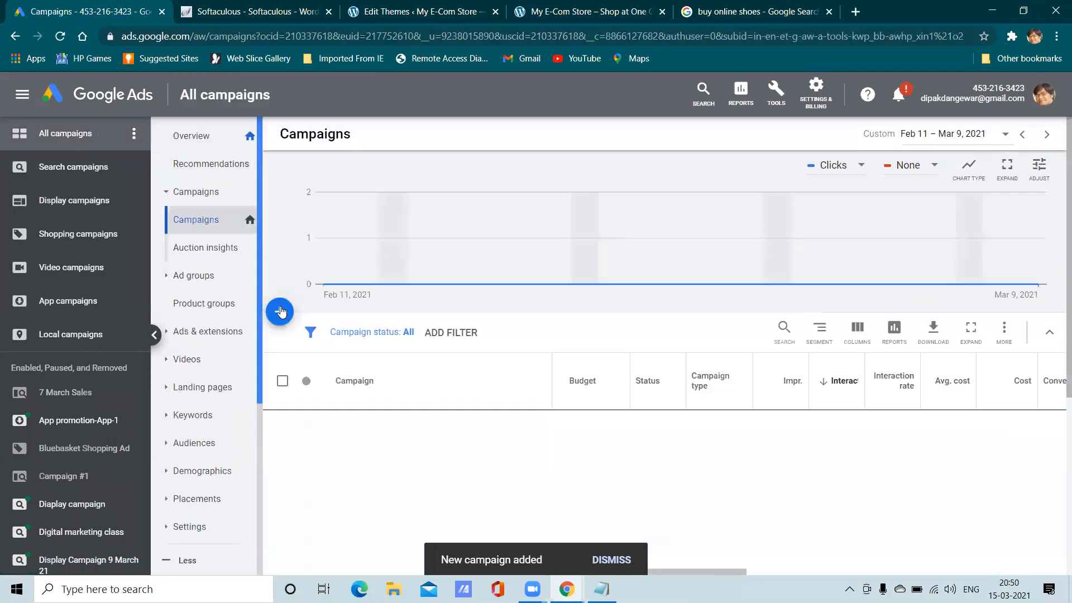
Step: Start another new campaign without a goal's guidance and choose Shopping as the campaign type
{"action": "left_click", "coordinate": [280, 312]}
{"action": "left_click", "coordinate": [349, 367]}
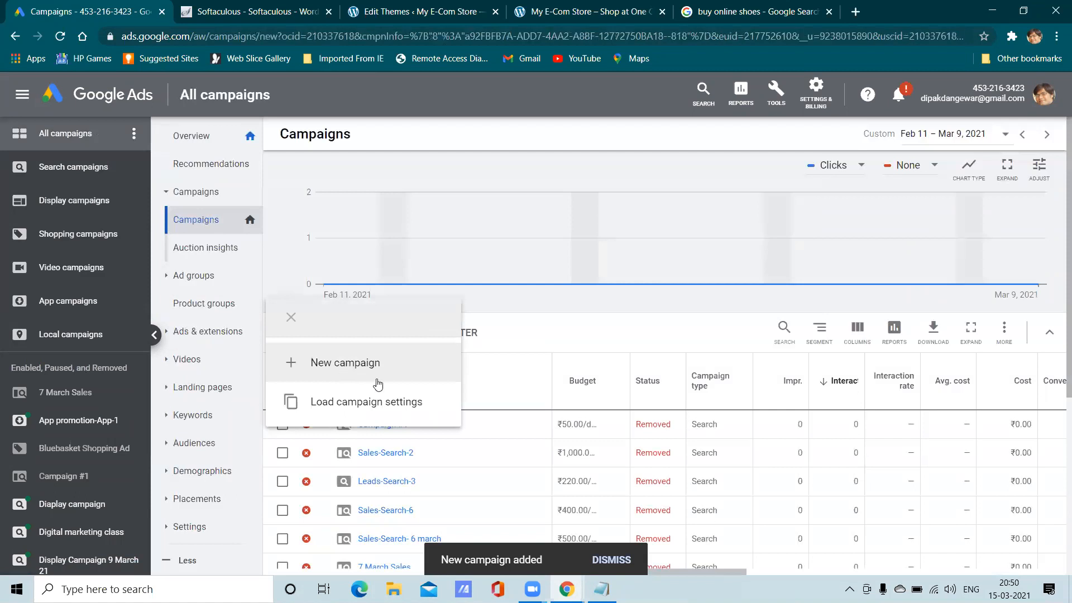
{"action": "left_click", "coordinate": [788, 416]}
{"action": "left_click", "coordinate": [587, 284]}
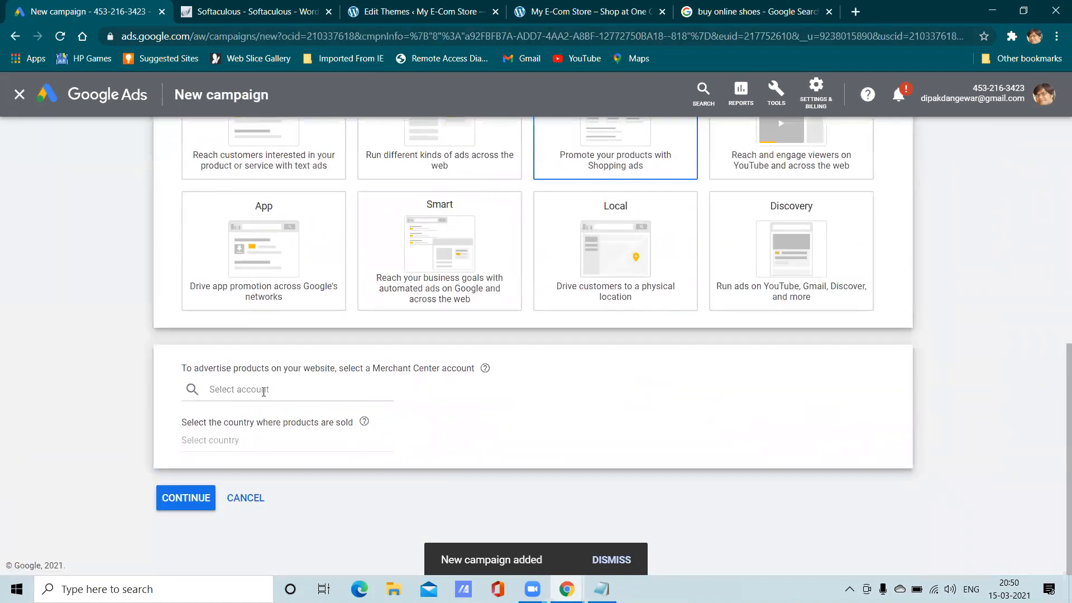
Step: Select the last listed Merchant Center account, My E-commerce Store, and set India as the country where products are sold
{"action": "left_click", "coordinate": [263, 390]}
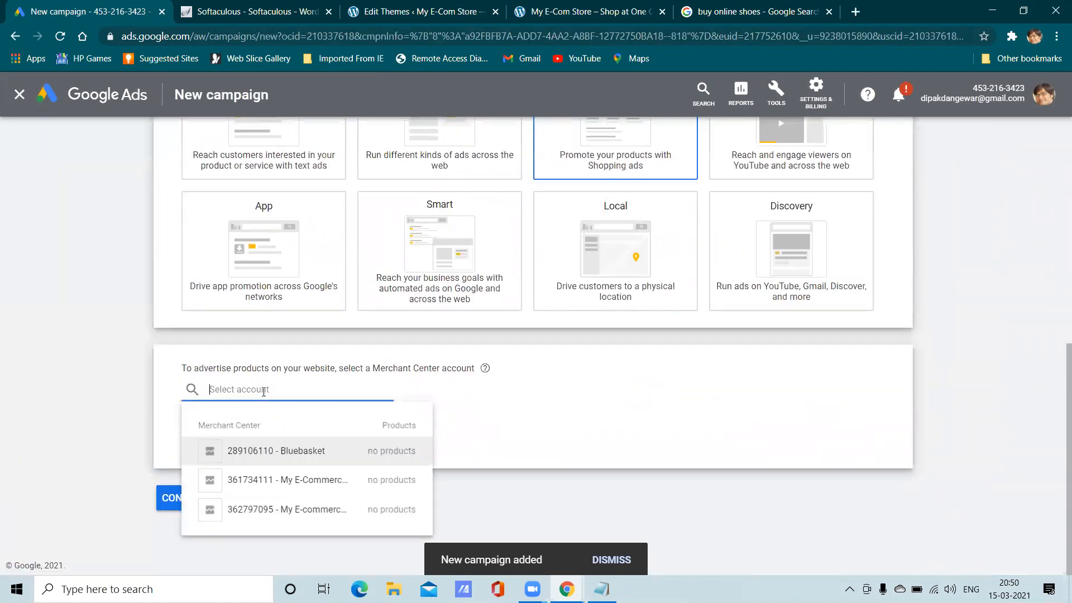
{"action": "left_click", "coordinate": [331, 502]}
{"action": "left_click", "coordinate": [236, 472]}
{"action": "type", "text": "indi"}
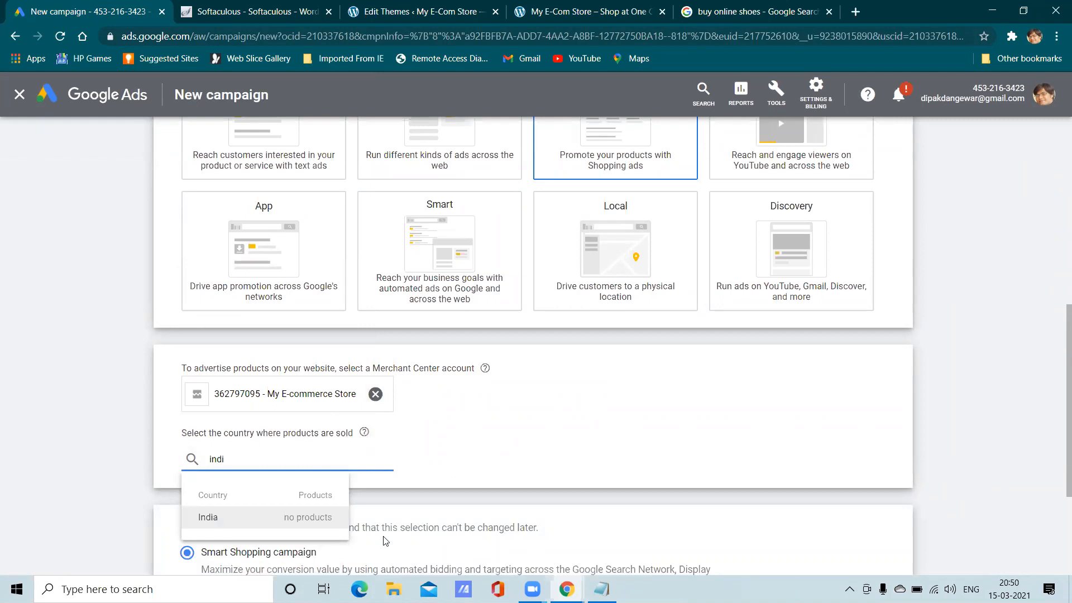
{"action": "left_click", "coordinate": [293, 516]}
Step: Choose the Standard Shopping campaign subtype and continue to the campaign settings
{"action": "scroll", "coordinate": [270, 489], "scroll_direction": "down", "scroll_amount": 3}
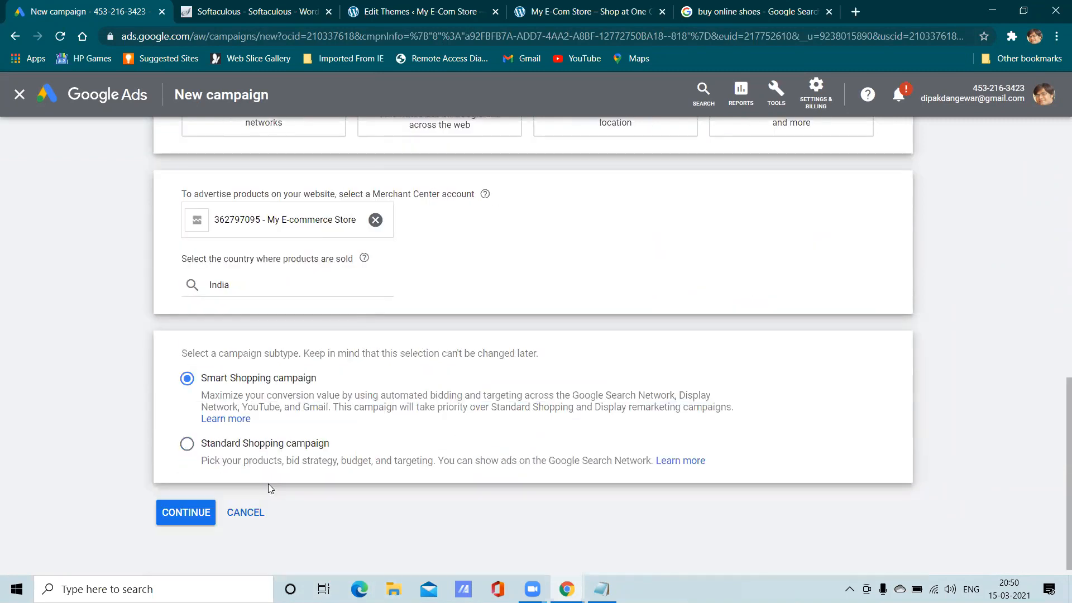
{"action": "left_click", "coordinate": [188, 446]}
{"action": "left_click", "coordinate": [191, 509]}
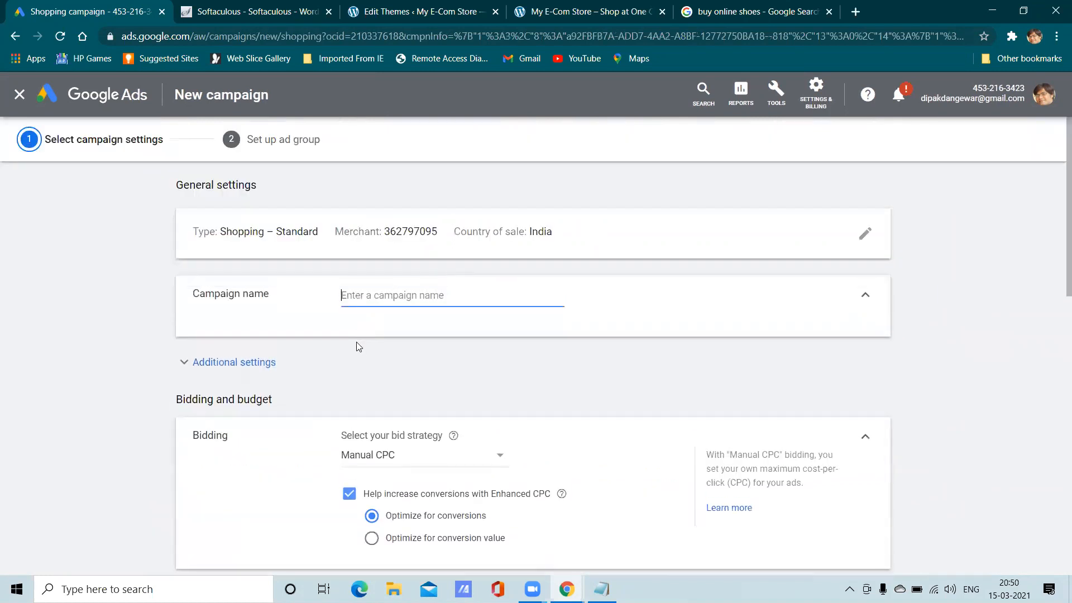
Step: Try to save the default campaign settings, and enter Sample123 as the campaign name
{"action": "scroll", "coordinate": [358, 343], "scroll_direction": "down", "scroll_amount": 8}
{"action": "scroll", "coordinate": [430, 328], "scroll_direction": "down", "scroll_amount": 5}
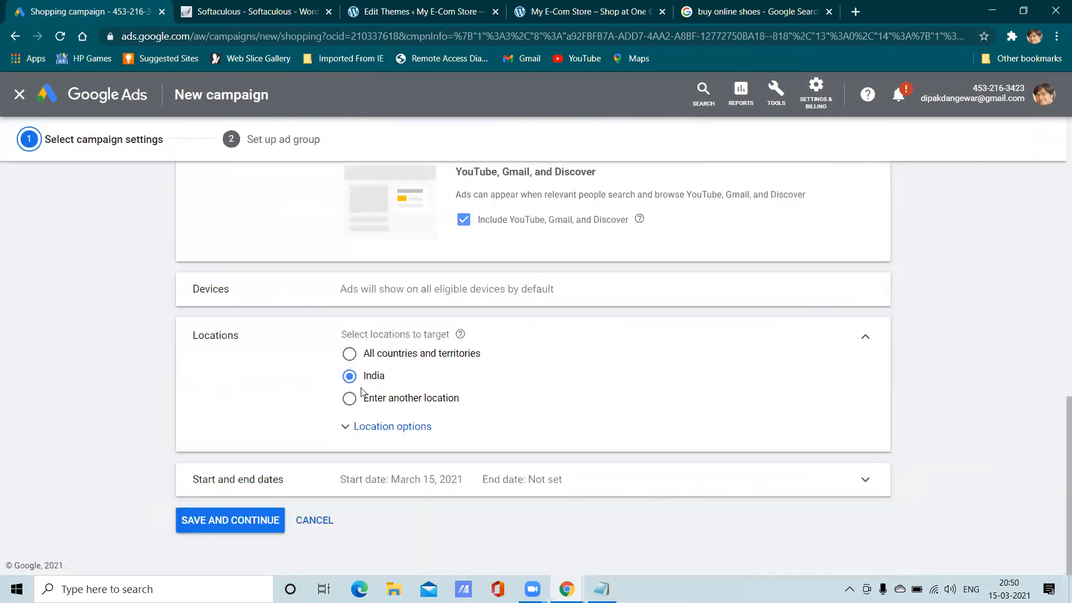
{"action": "left_click", "coordinate": [249, 522]}
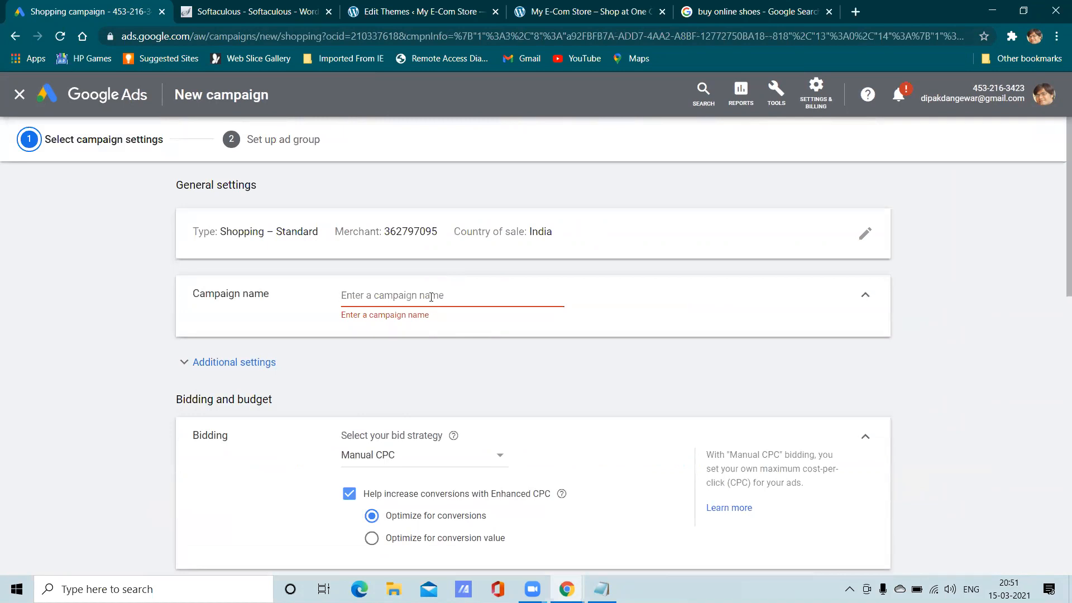
{"action": "type", "text": "Sample123"}
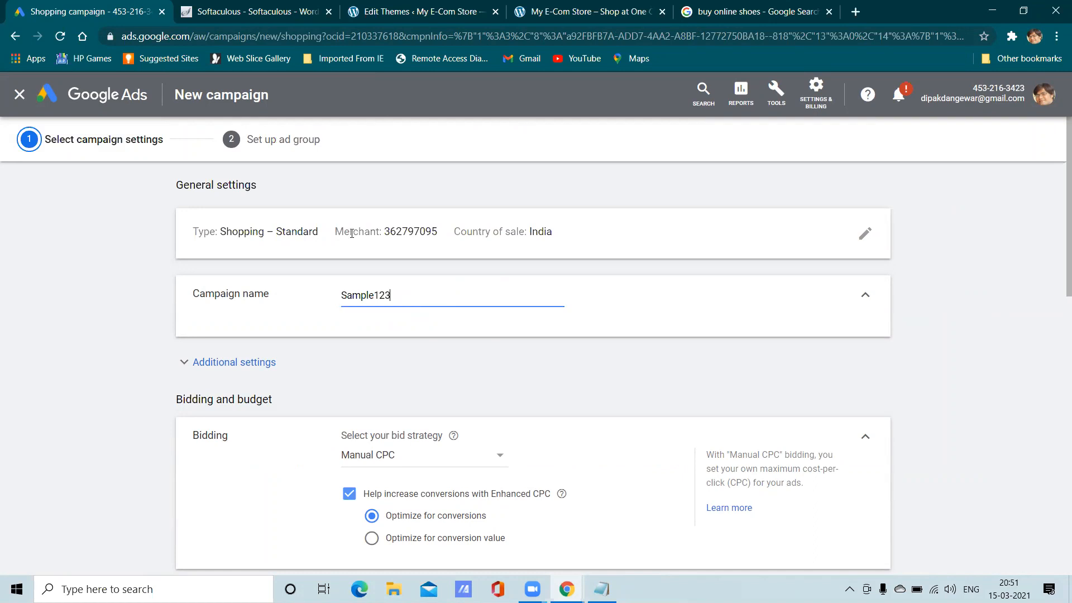
Step: Set the average daily budget to ₹500, keep India as the target location, and save the campaign settings
{"action": "scroll", "coordinate": [408, 340], "scroll_direction": "down", "scroll_amount": 6}
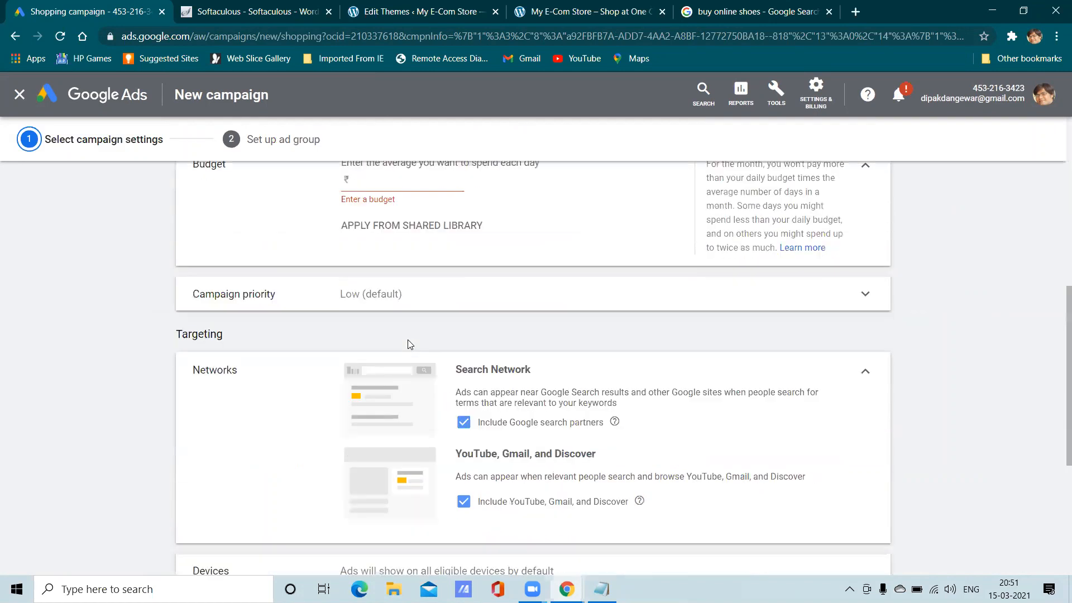
{"action": "scroll", "coordinate": [412, 304], "scroll_direction": "up", "scroll_amount": 3}
{"action": "left_click", "coordinate": [396, 338]}
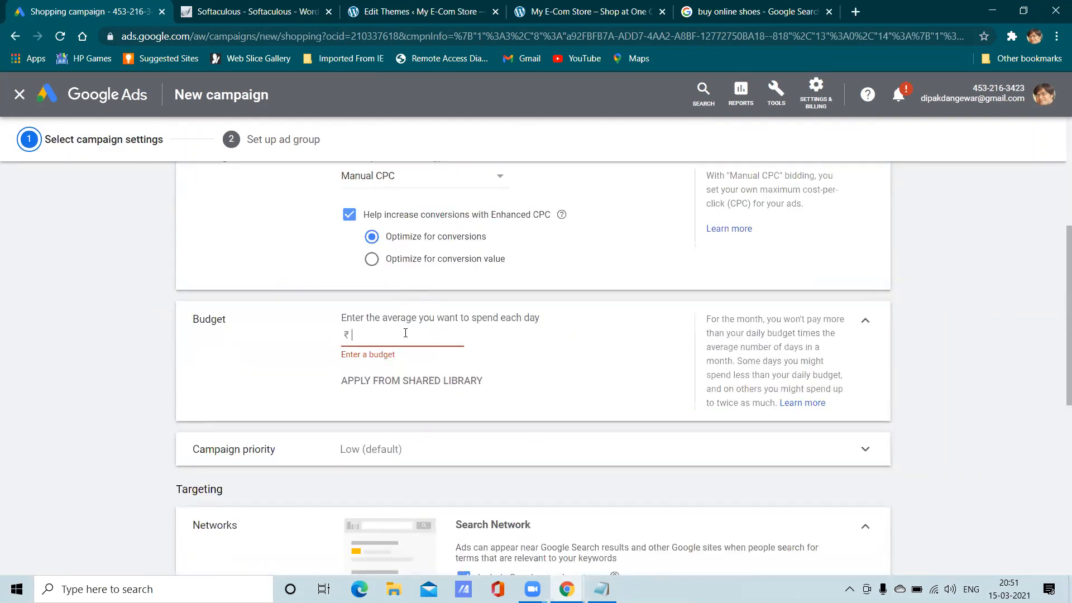
{"action": "type", "text": "500"}
{"action": "scroll", "coordinate": [405, 332], "scroll_direction": "down", "scroll_amount": 8}
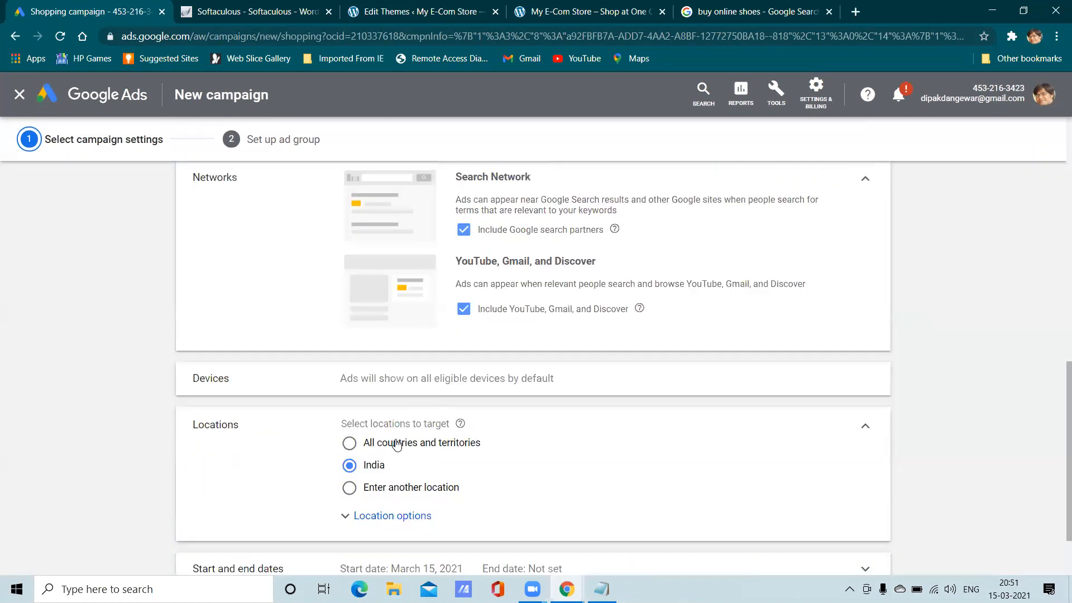
{"action": "left_click", "coordinate": [280, 518]}
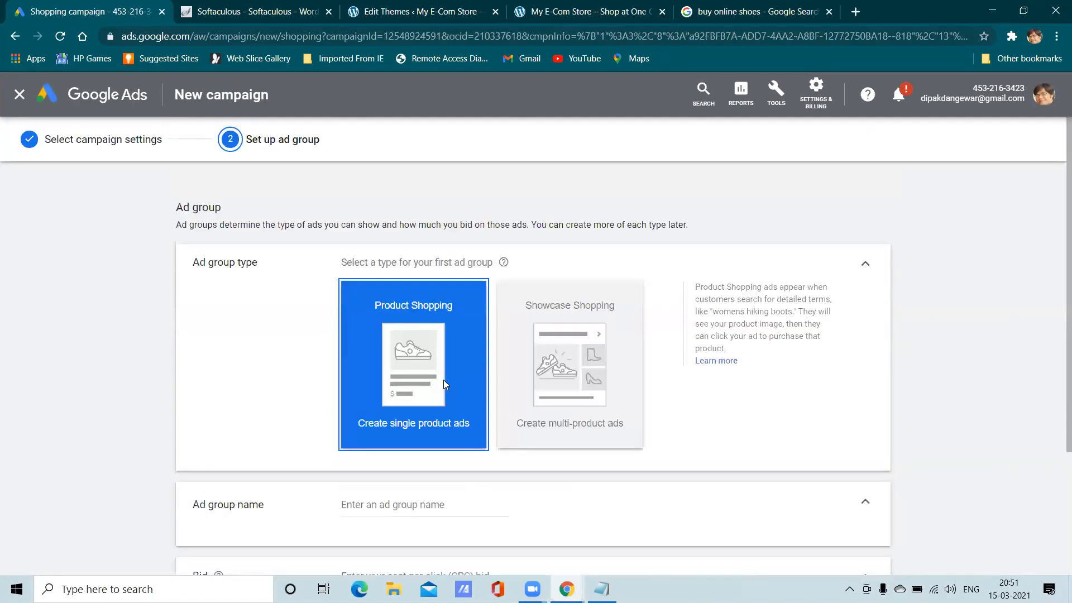
Step: Name the Product Shopping ad group "Sample test", set its CPC bid to ₹5, and save the campaign
{"action": "scroll", "coordinate": [435, 370], "scroll_direction": "down", "scroll_amount": 3}
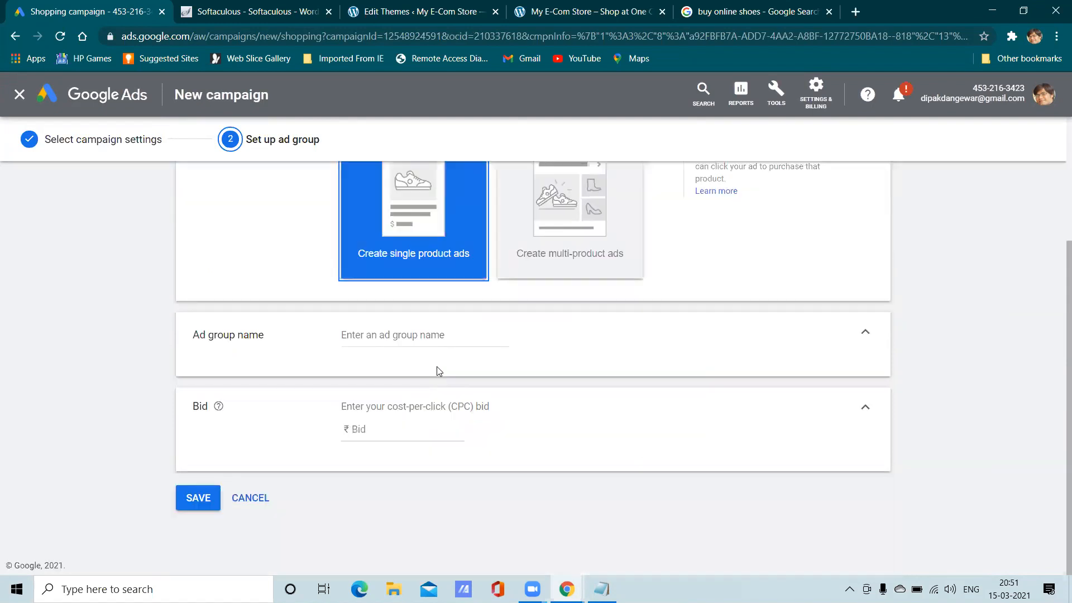
{"action": "left_click", "coordinate": [422, 336]}
{"action": "type", "text": "Sample test"}
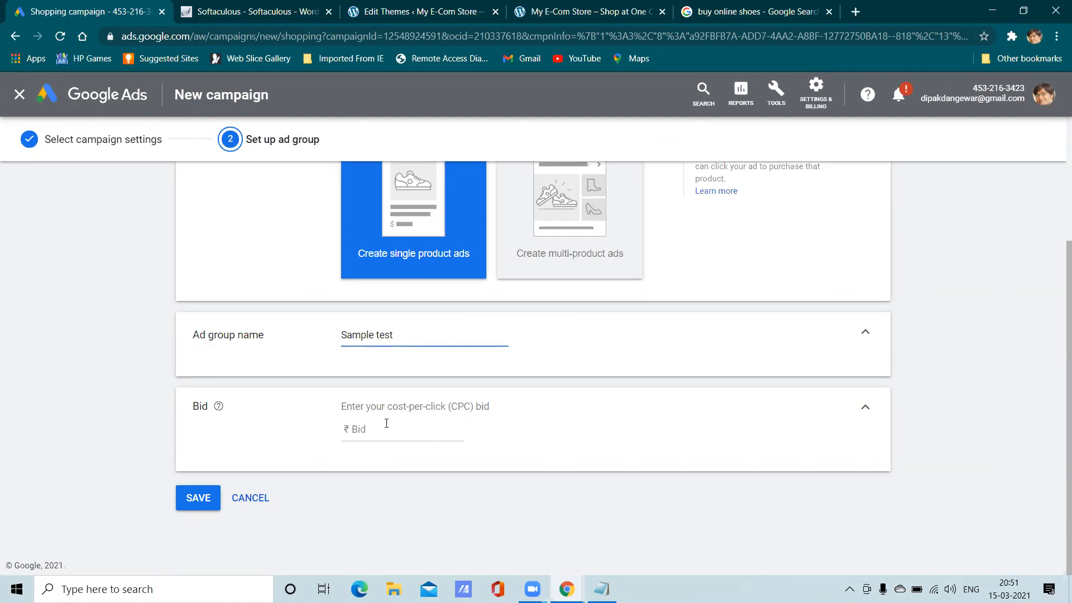
{"action": "left_click", "coordinate": [387, 440]}
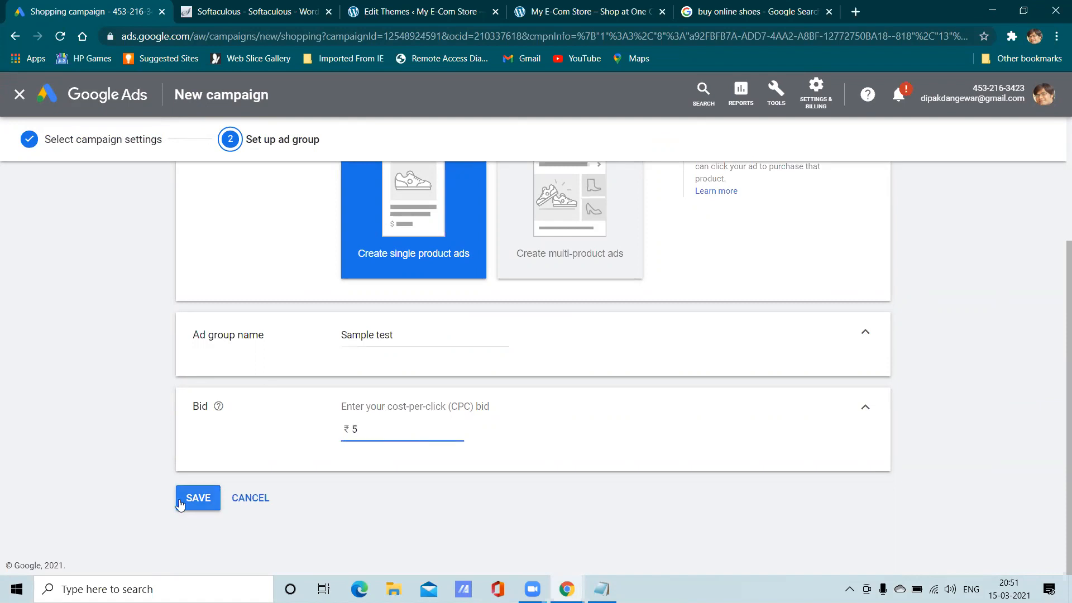
{"action": "left_click", "coordinate": [204, 501]}
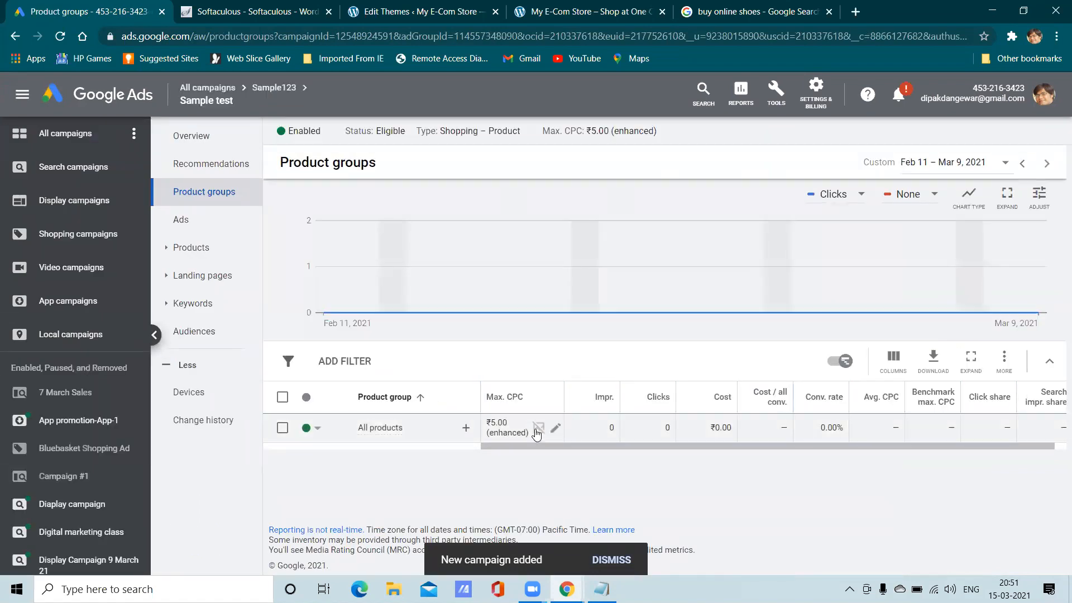
Step: Look at the subdivision options for the All products group and close them without making a selection
{"action": "mouse_move", "coordinate": [383, 429]}
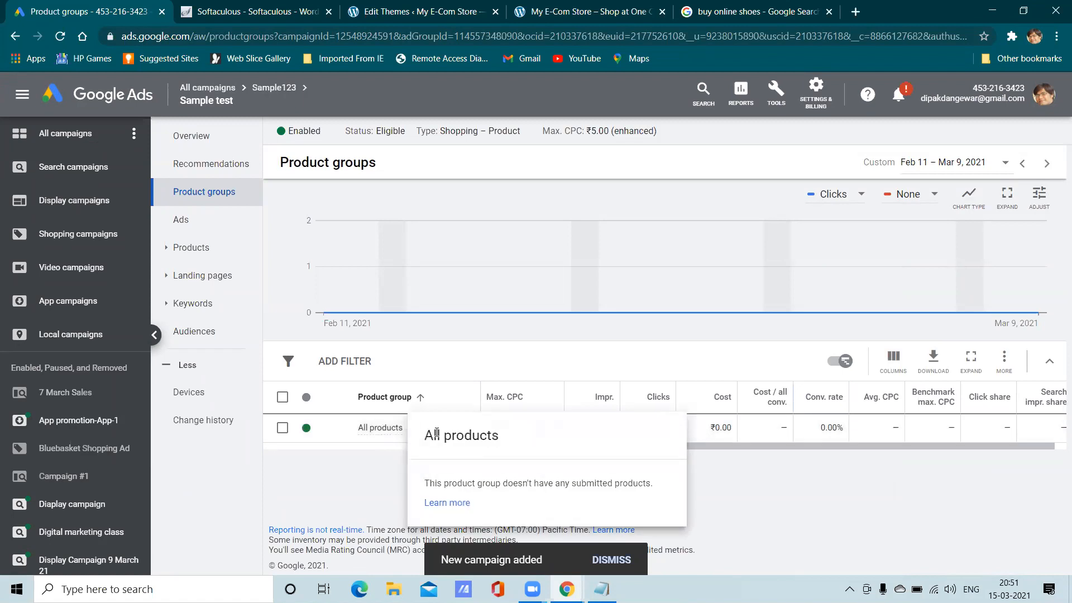
{"action": "left_click", "coordinate": [465, 431]}
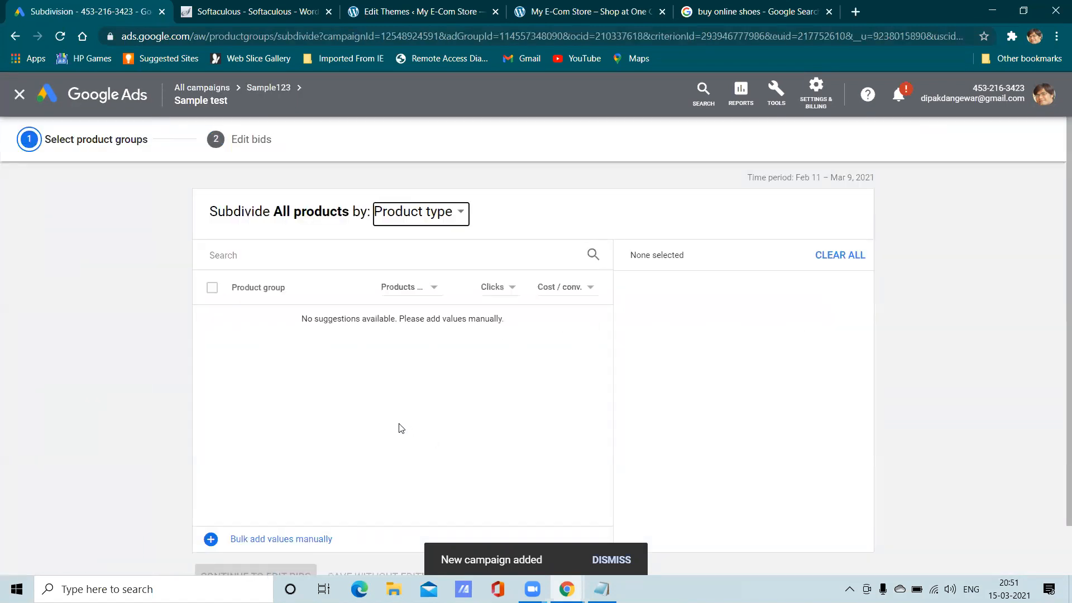
{"action": "left_click", "coordinate": [416, 292]}
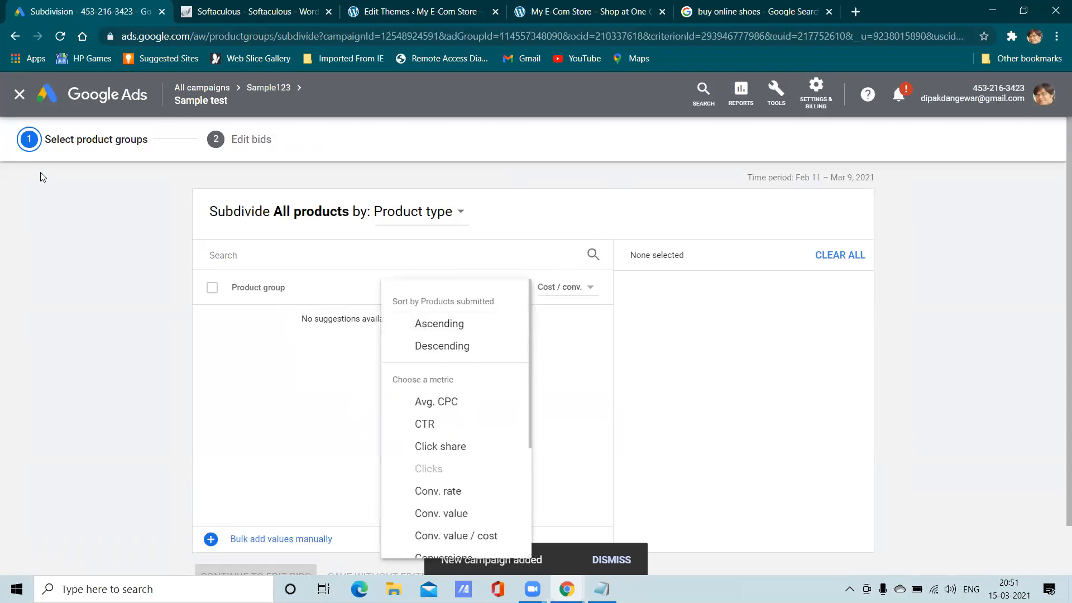
{"action": "left_click", "coordinate": [20, 94]}
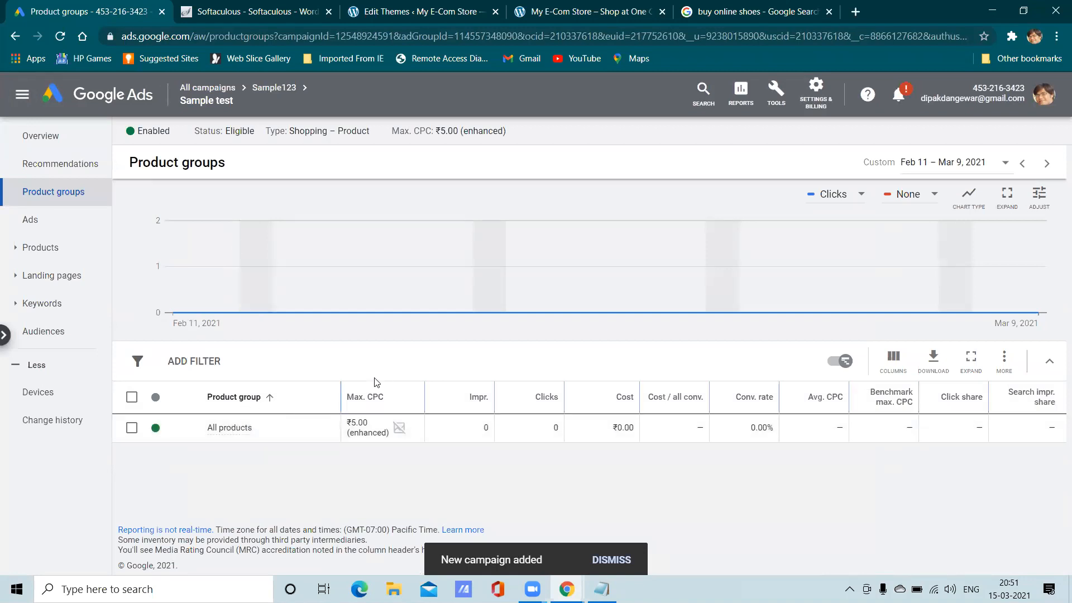
{"action": "left_click", "coordinate": [741, 7]}
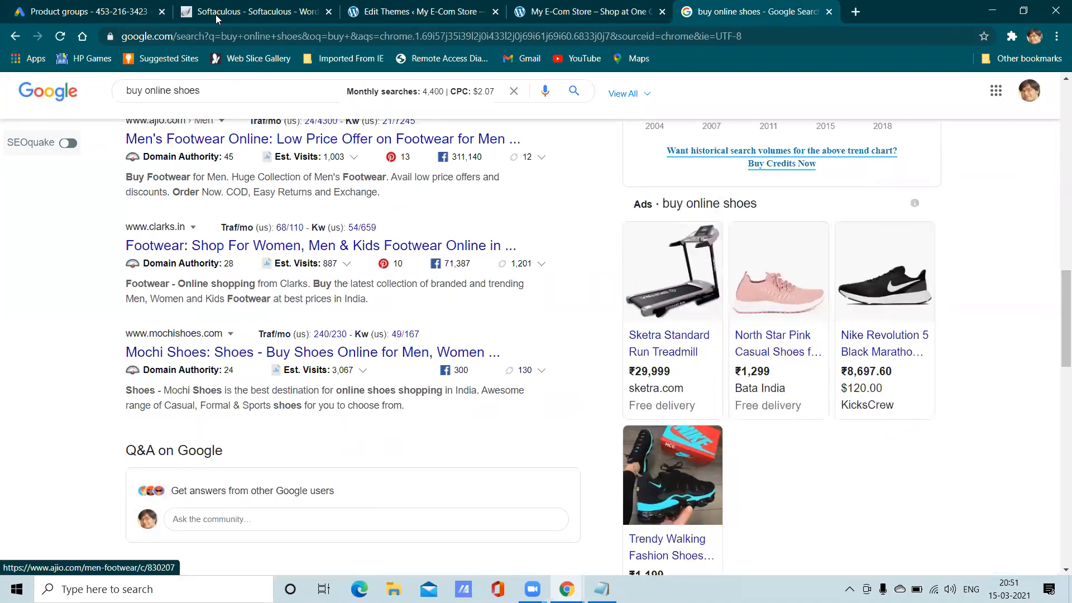
{"action": "left_click", "coordinate": [258, 17]}
{"action": "left_click", "coordinate": [415, 7]}
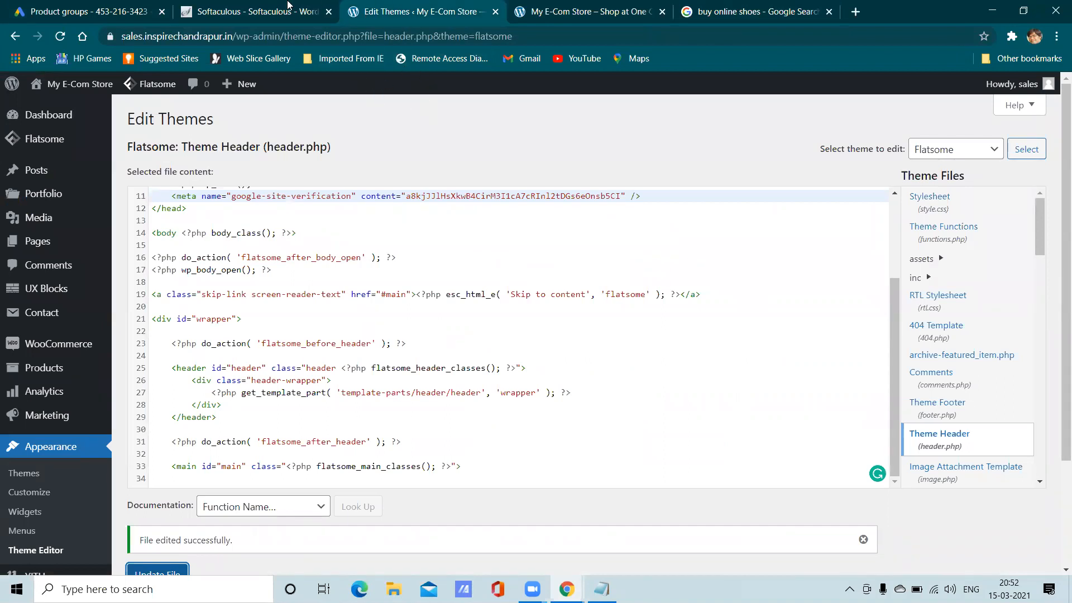
{"action": "left_click", "coordinate": [12, 5]}
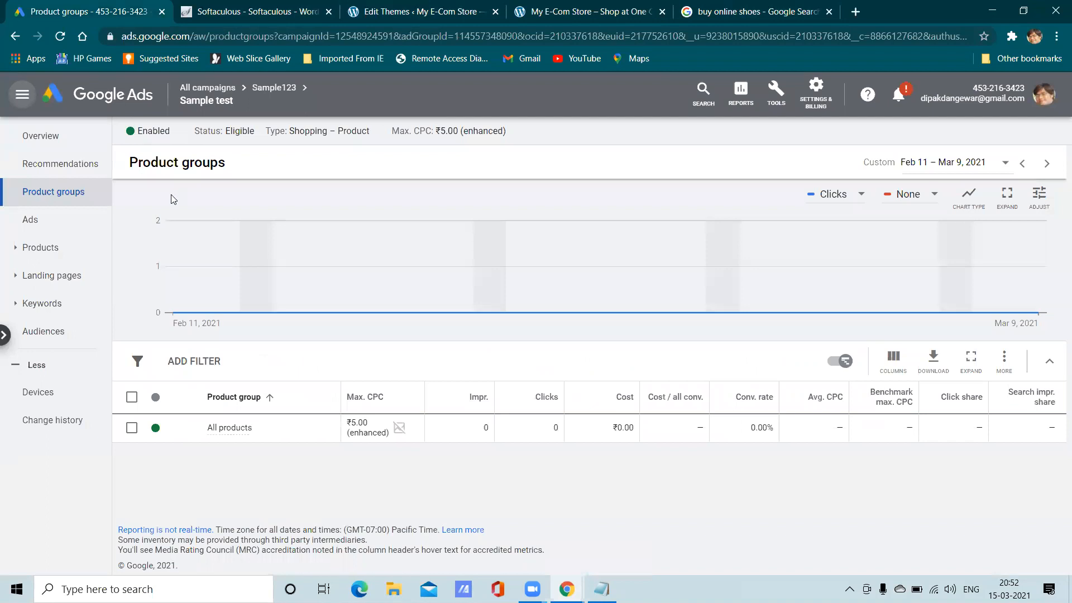
{"action": "mouse_move", "coordinate": [244, 318]}
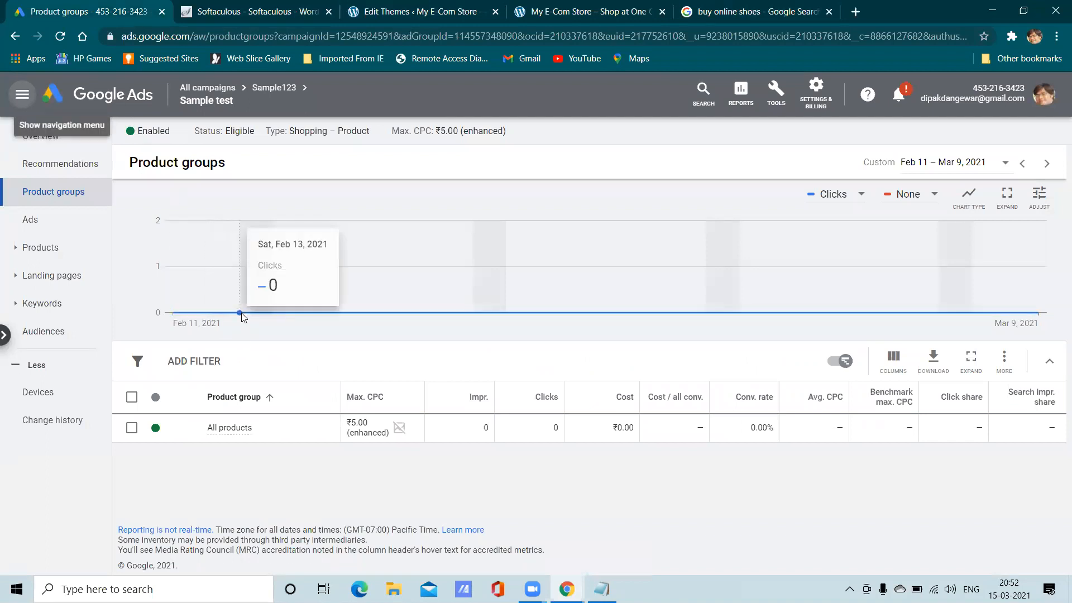
Step: From the list of all campaigns, start a new campaign without a goal's guidance and choose the Local type
{"action": "left_click", "coordinate": [23, 93]}
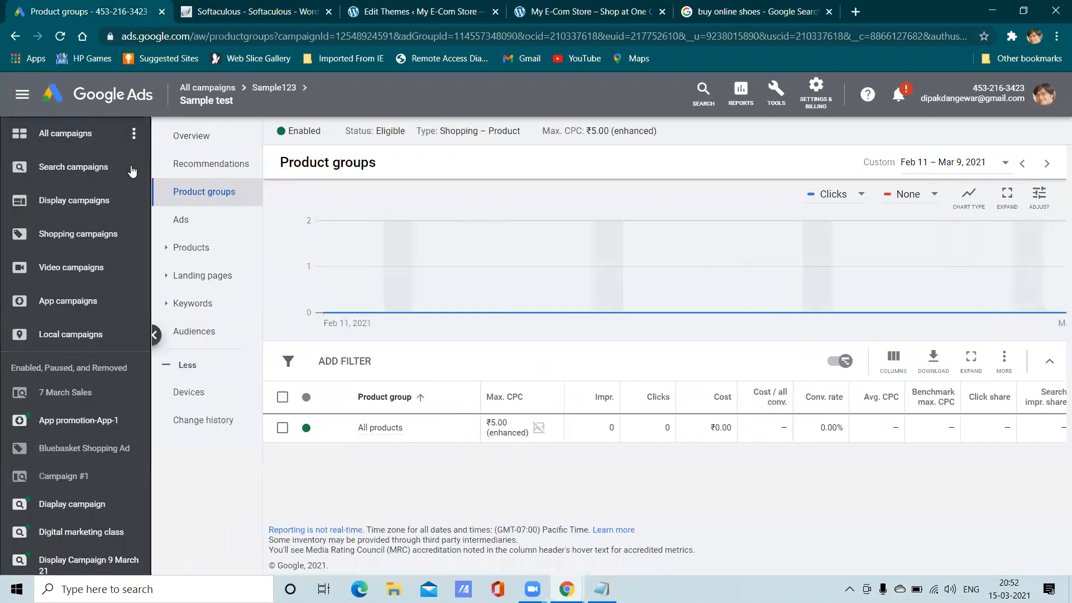
{"action": "left_click", "coordinate": [229, 89]}
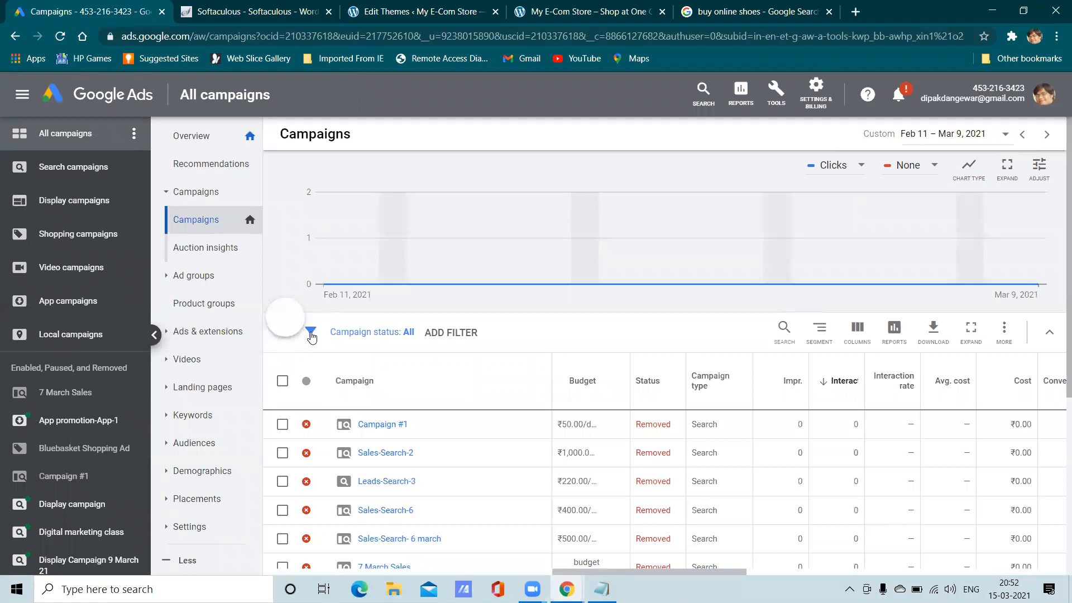
{"action": "left_click", "coordinate": [334, 375]}
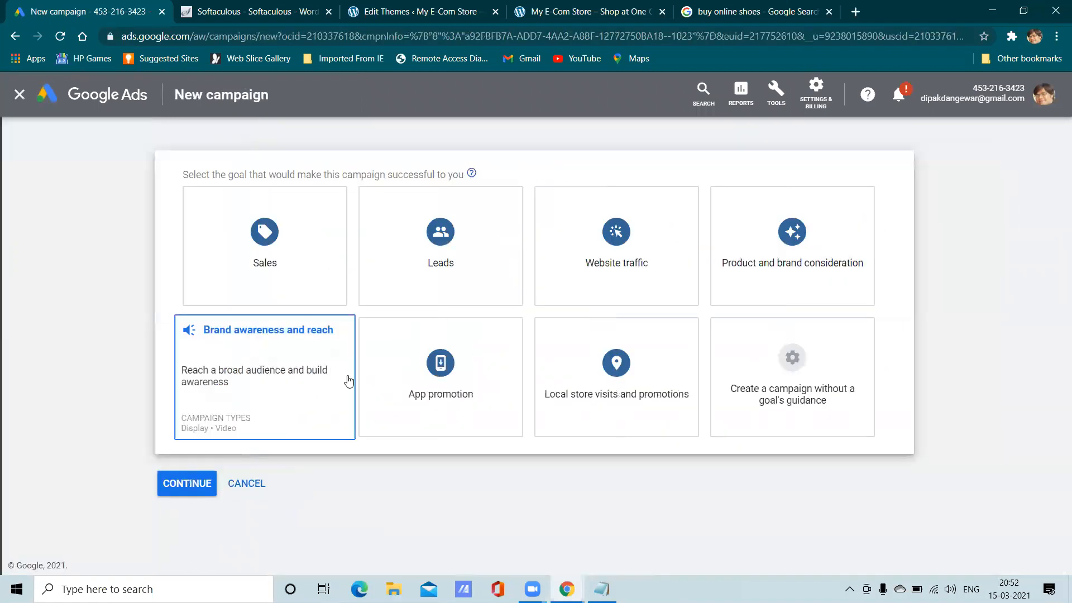
{"action": "left_click", "coordinate": [782, 380]}
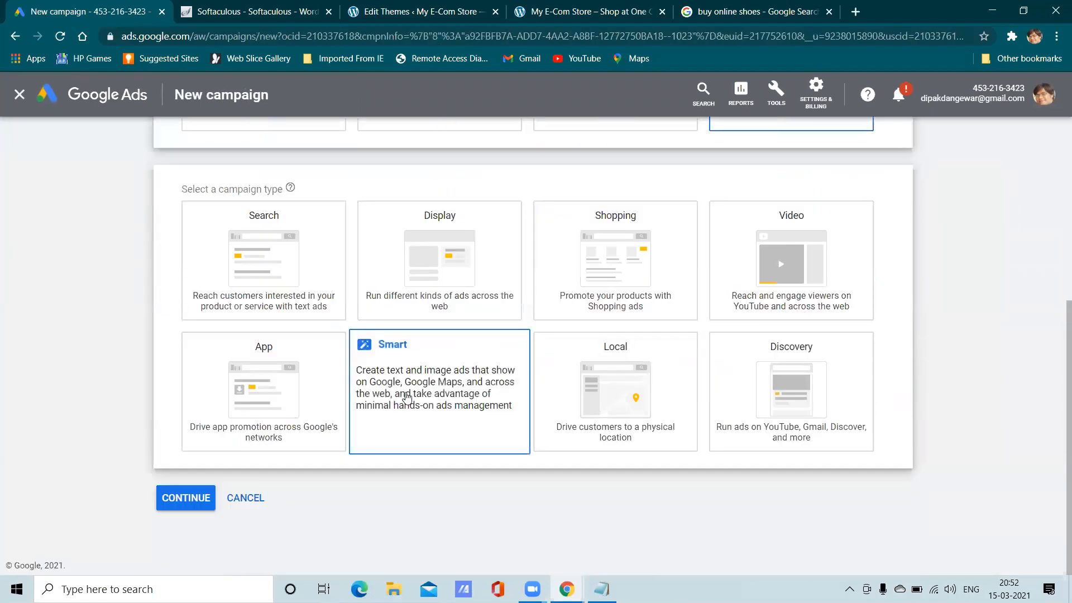
{"action": "left_click", "coordinate": [614, 371]}
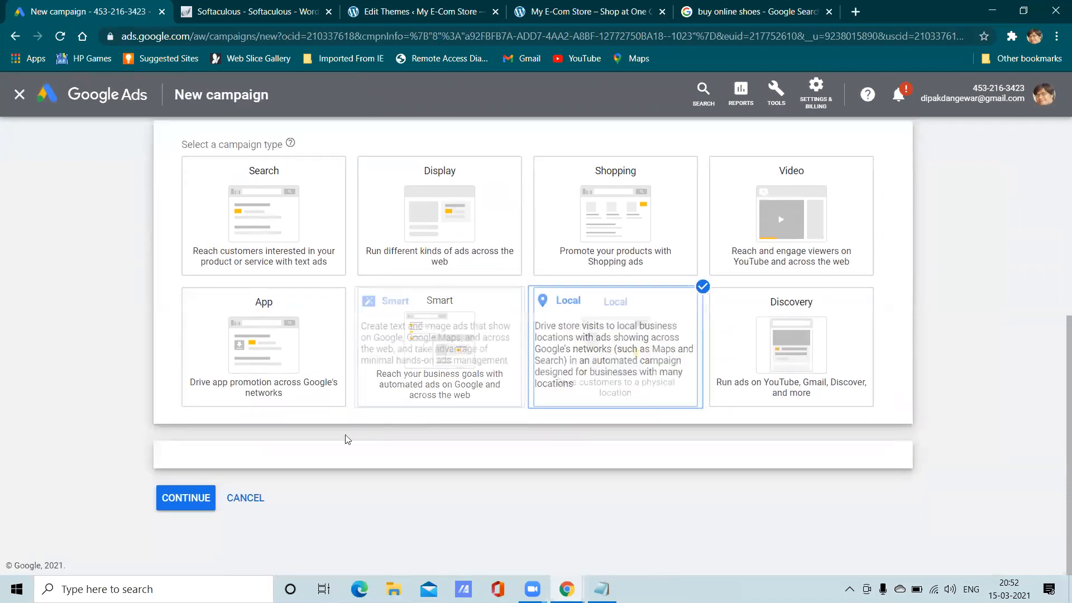
{"action": "scroll", "coordinate": [568, 261], "scroll_direction": "down", "scroll_amount": 3}
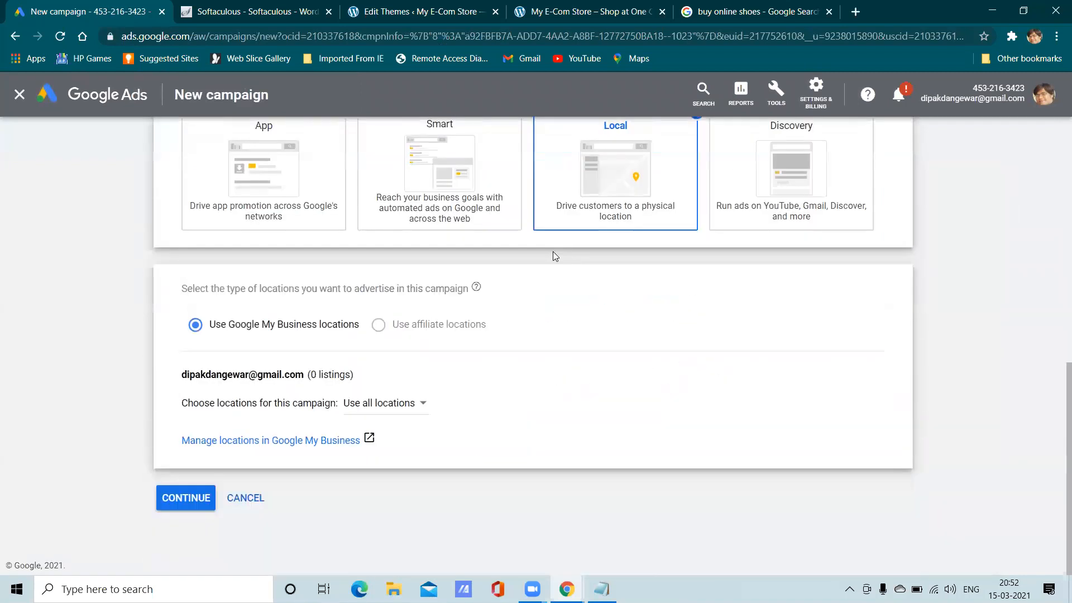
Step: Switch to Google My Business, check its linked ads accounts, and return to the Local campaign setup in Google Ads
{"action": "left_click", "coordinate": [855, 12]}
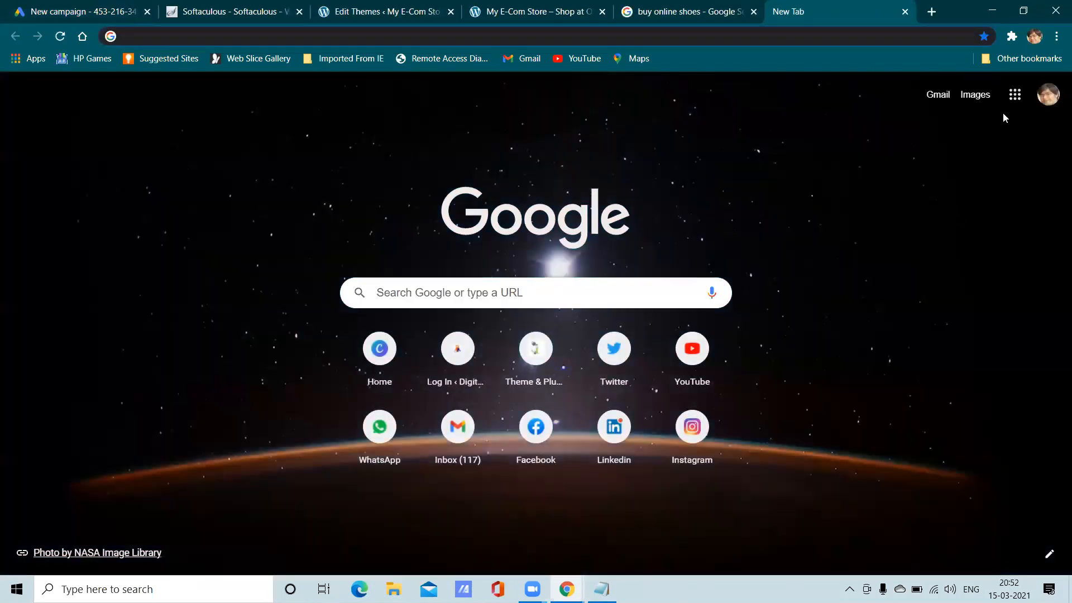
{"action": "left_click", "coordinate": [1015, 94]}
{"action": "left_click", "coordinate": [932, 167]}
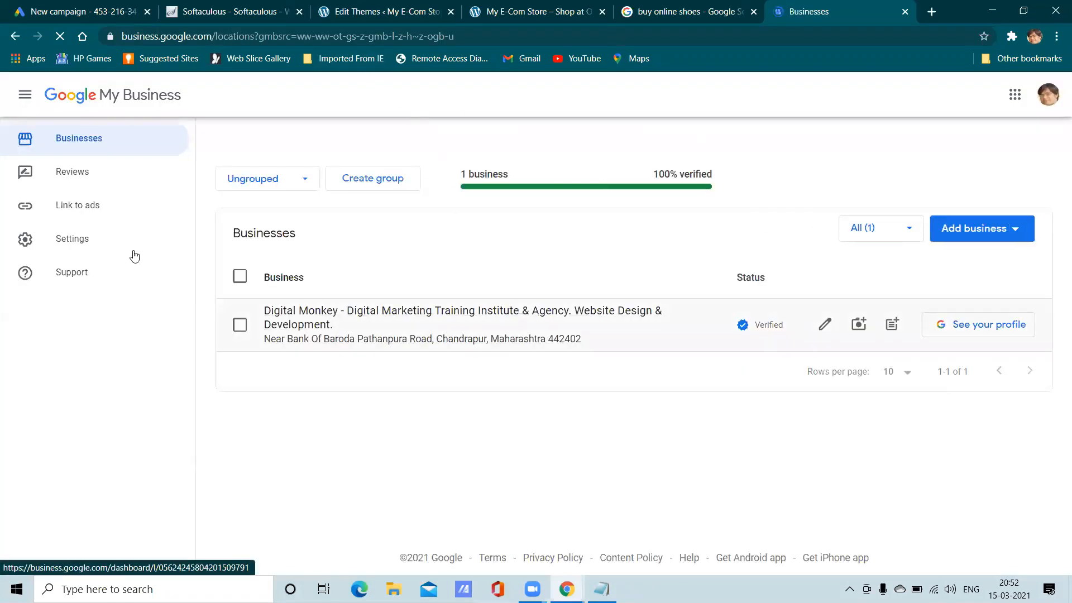
{"action": "left_click", "coordinate": [77, 208]}
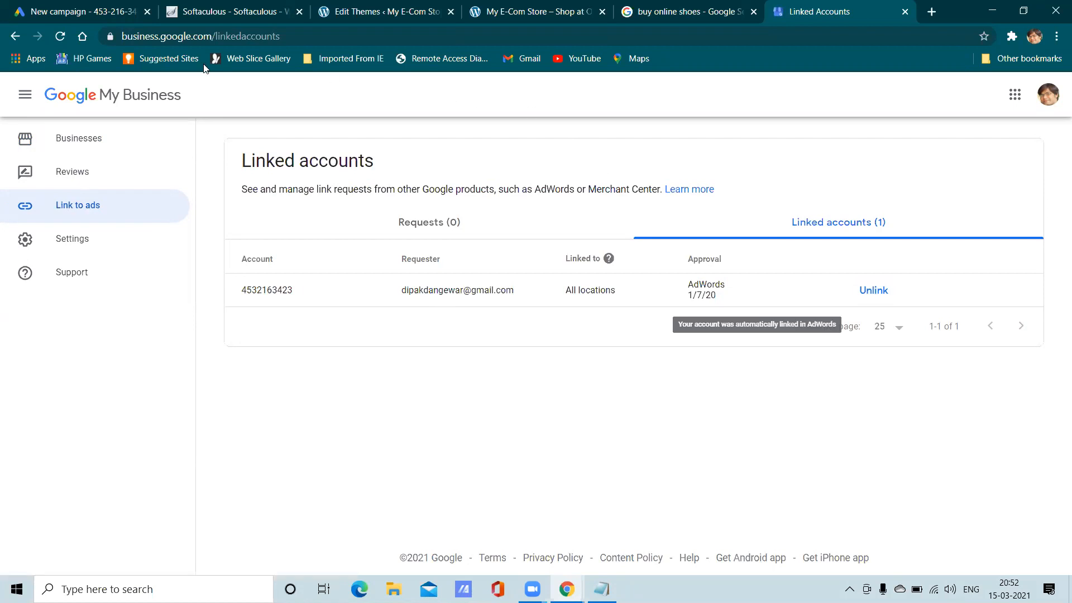
{"action": "left_click", "coordinate": [113, 6]}
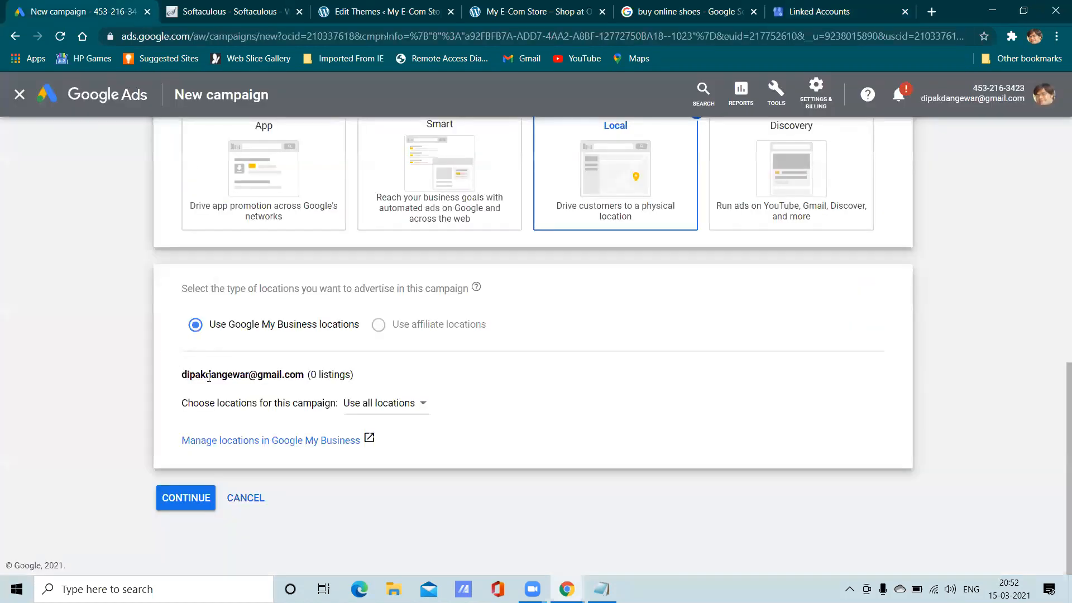
Step: Continue the Local campaign with all Google My Business locations and fill in the average daily budget
{"action": "left_click", "coordinate": [189, 495]}
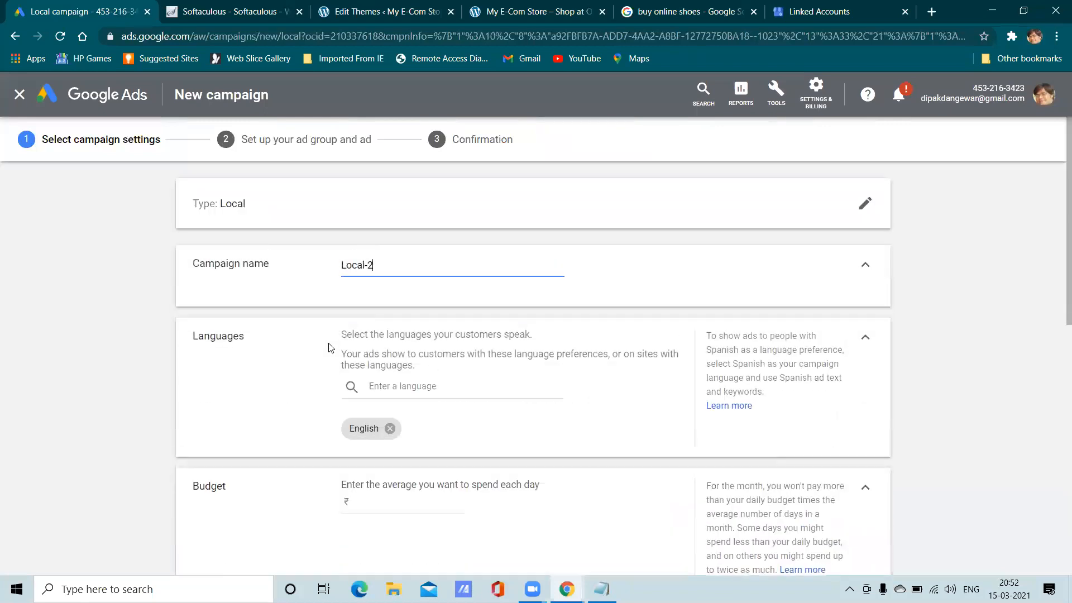
{"action": "scroll", "coordinate": [416, 337], "scroll_direction": "down", "scroll_amount": 5}
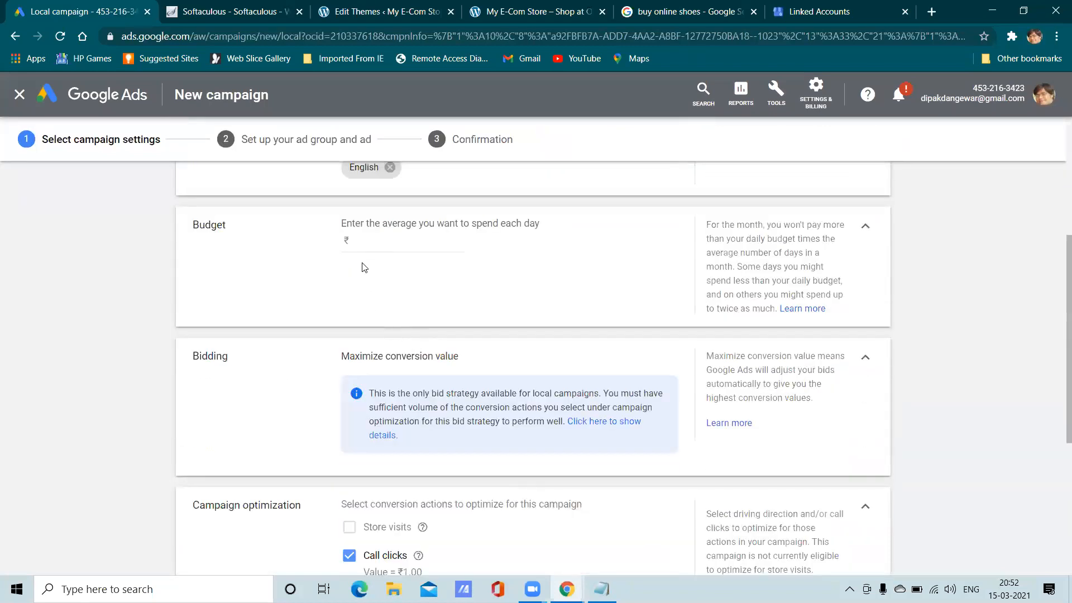
{"action": "left_click", "coordinate": [362, 241]}
{"action": "left_click", "coordinate": [436, 351]}
{"action": "scroll", "coordinate": [374, 356], "scroll_direction": "down", "scroll_amount": 3}
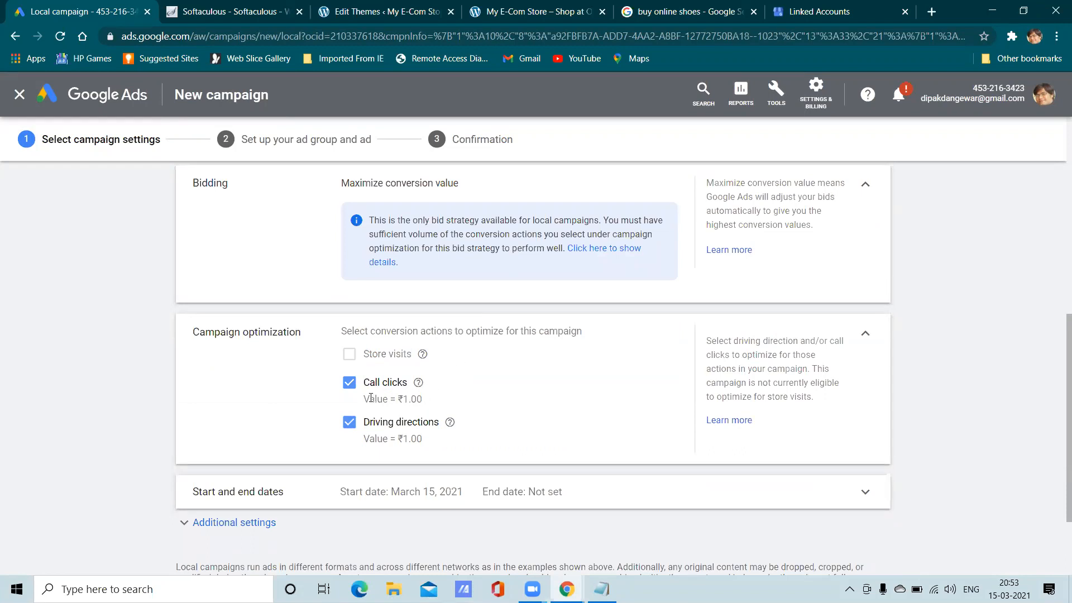
Step: Keep Call clicks and Driving directions as the conversion actions, expand the additional settings, and save the campaign settings
{"action": "left_click", "coordinate": [349, 386]}
{"action": "left_click", "coordinate": [350, 385]}
{"action": "left_click_drag", "start_coordinate": [427, 403], "coordinate": [363, 401]}
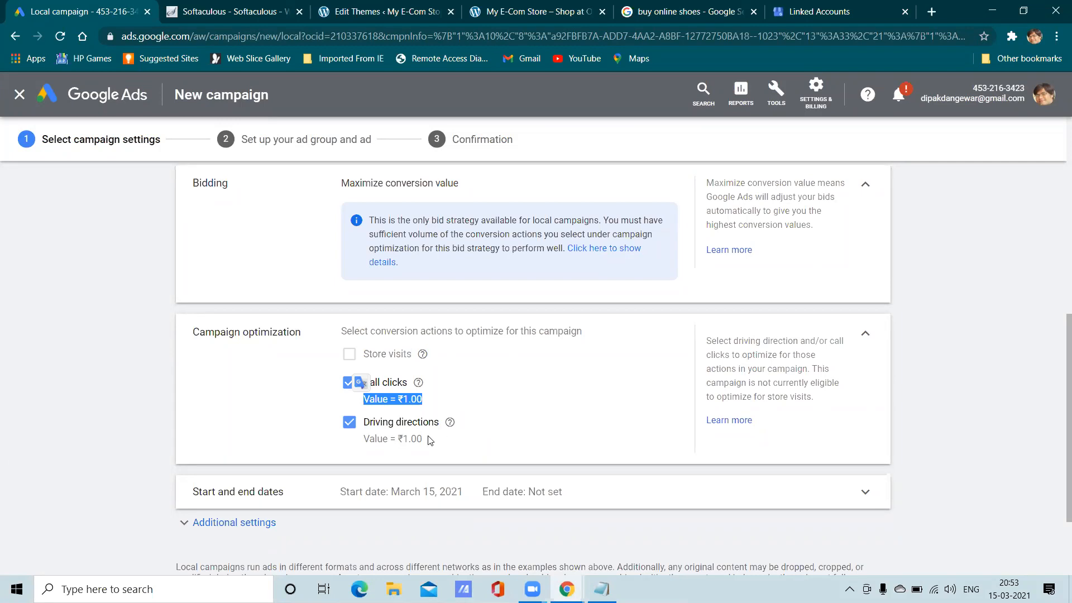
{"action": "left_click_drag", "start_coordinate": [436, 441], "coordinate": [369, 430]}
{"action": "left_click", "coordinate": [447, 447]}
{"action": "scroll", "coordinate": [450, 423], "scroll_direction": "down", "scroll_amount": 2}
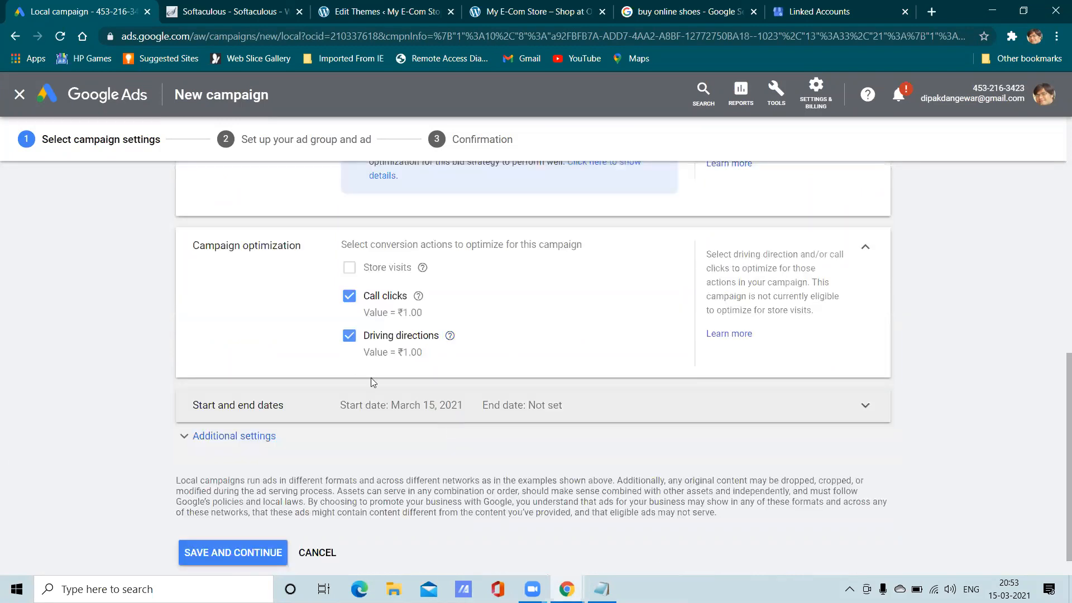
{"action": "scroll", "coordinate": [494, 348], "scroll_direction": "up", "scroll_amount": 2}
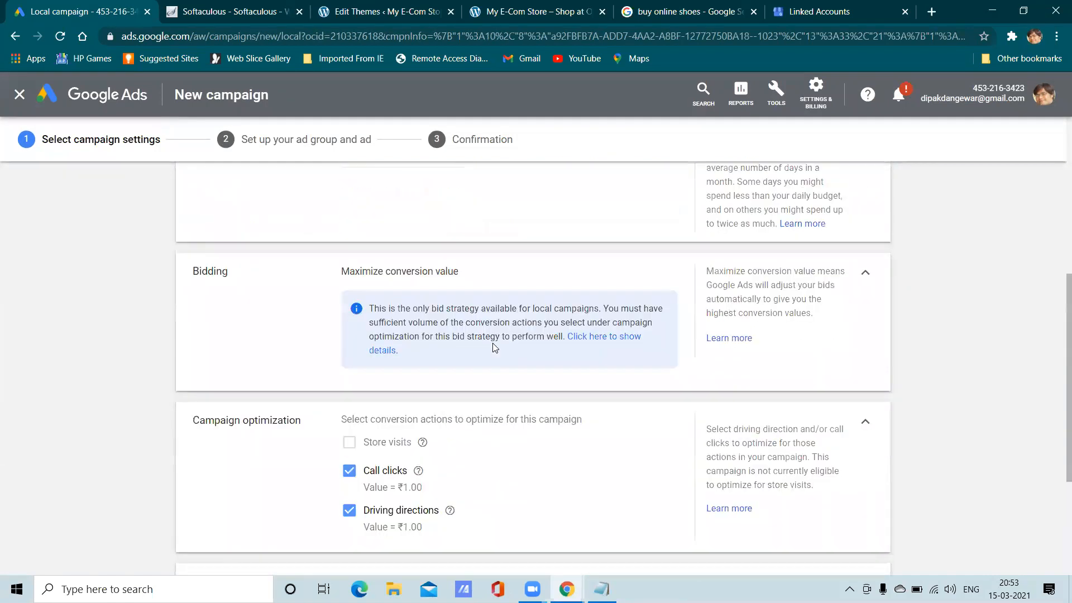
{"action": "scroll", "coordinate": [490, 342], "scroll_direction": "down", "scroll_amount": 3}
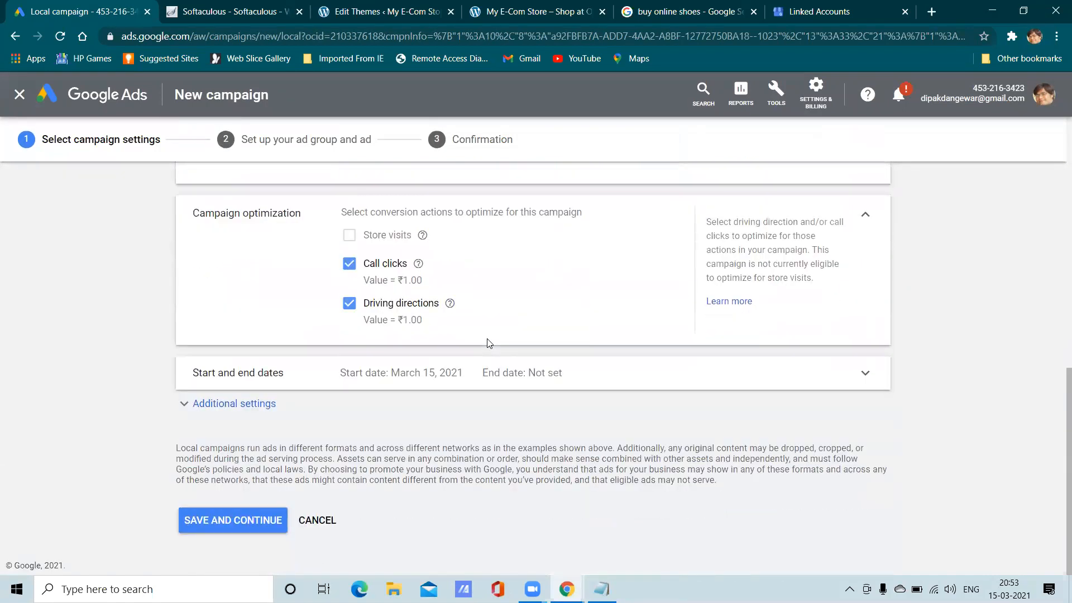
{"action": "left_click", "coordinate": [233, 403]}
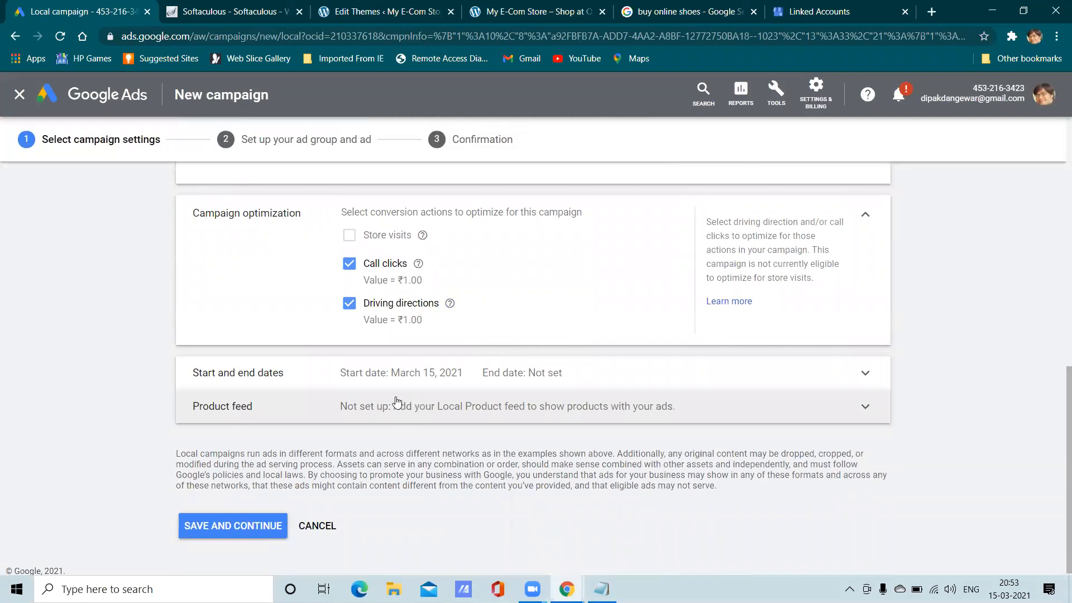
{"action": "left_click", "coordinate": [273, 515]}
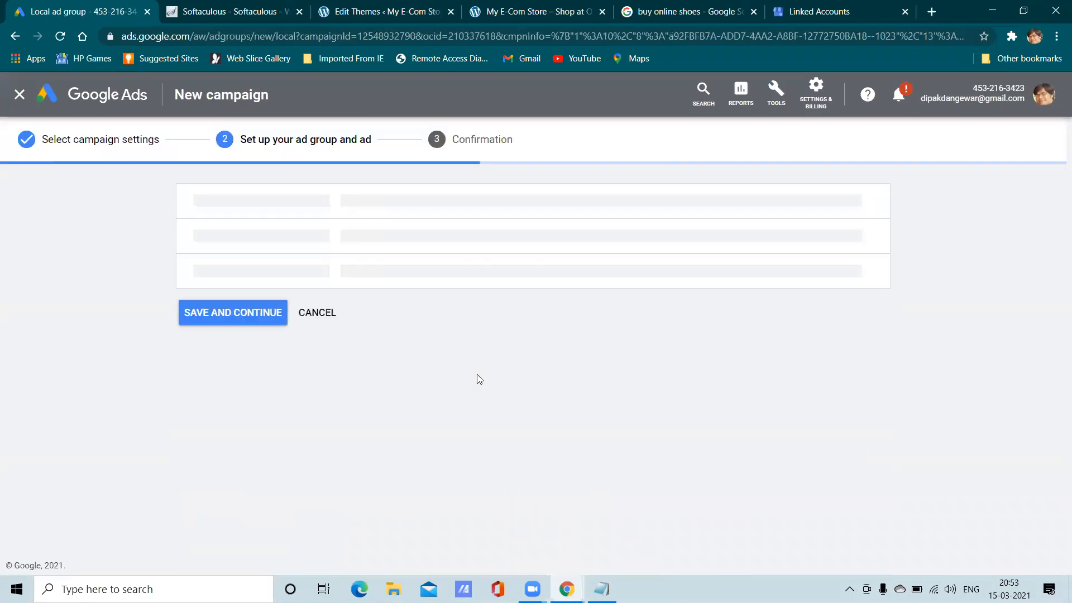
Step: Expand the ad assets of the Local ad and go to its display path fields
{"action": "left_click", "coordinate": [293, 332]}
{"action": "left_click", "coordinate": [294, 334]}
{"action": "left_click", "coordinate": [327, 326]}
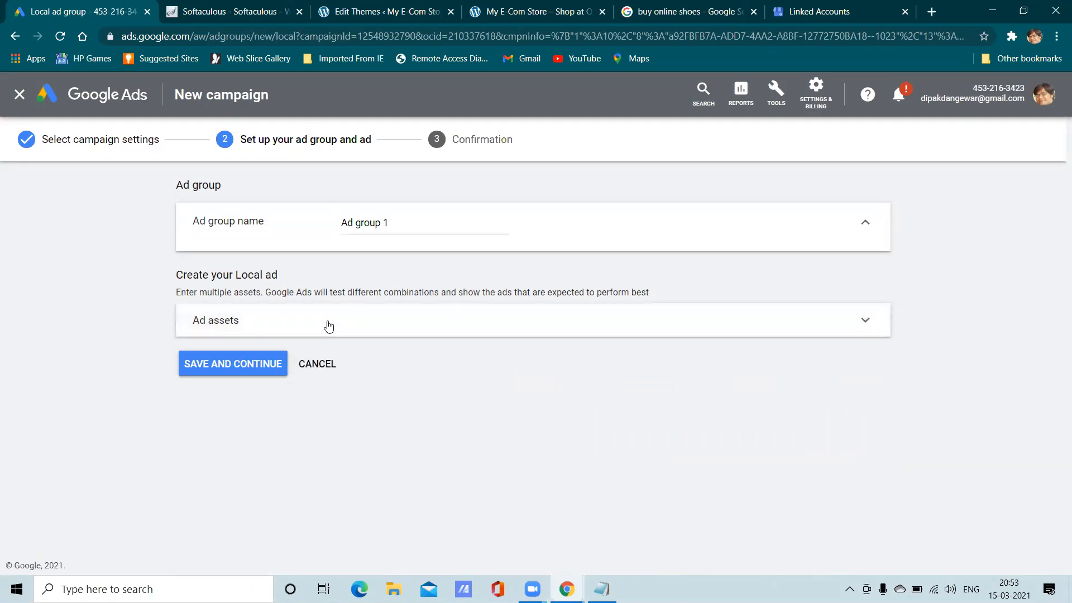
{"action": "scroll", "coordinate": [337, 391], "scroll_direction": "down", "scroll_amount": 8}
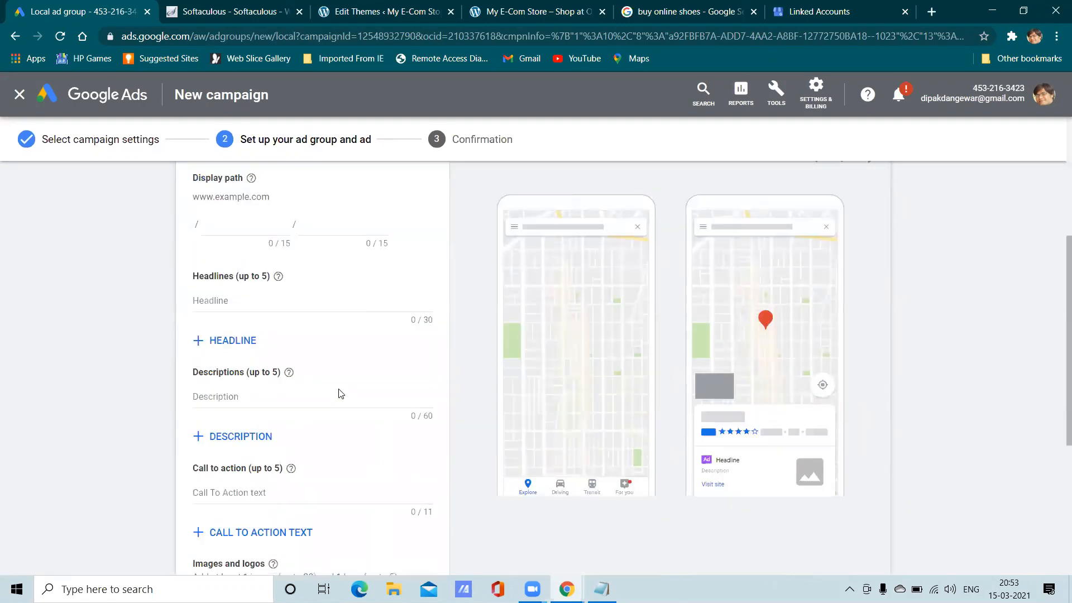
{"action": "scroll", "coordinate": [322, 358], "scroll_direction": "up", "scroll_amount": 3}
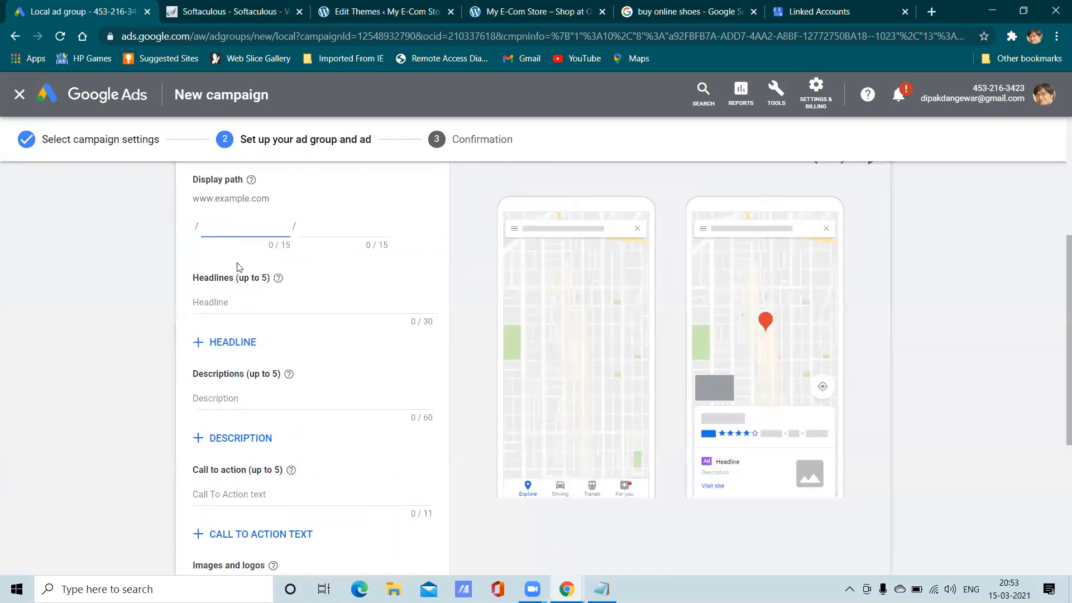
{"action": "right_click", "coordinate": [221, 227]}
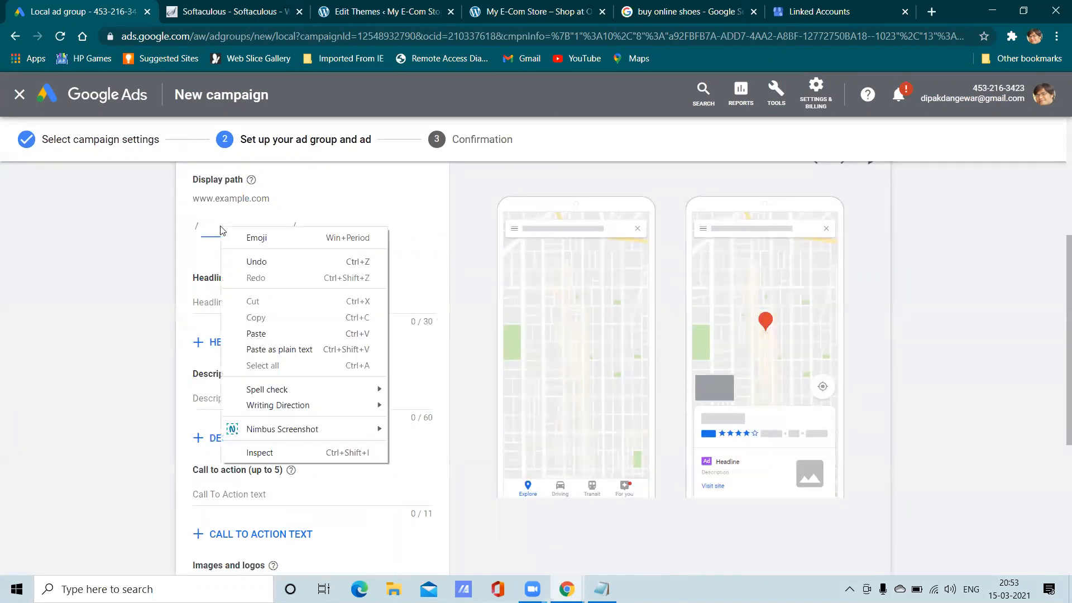
{"action": "left_click", "coordinate": [277, 333]}
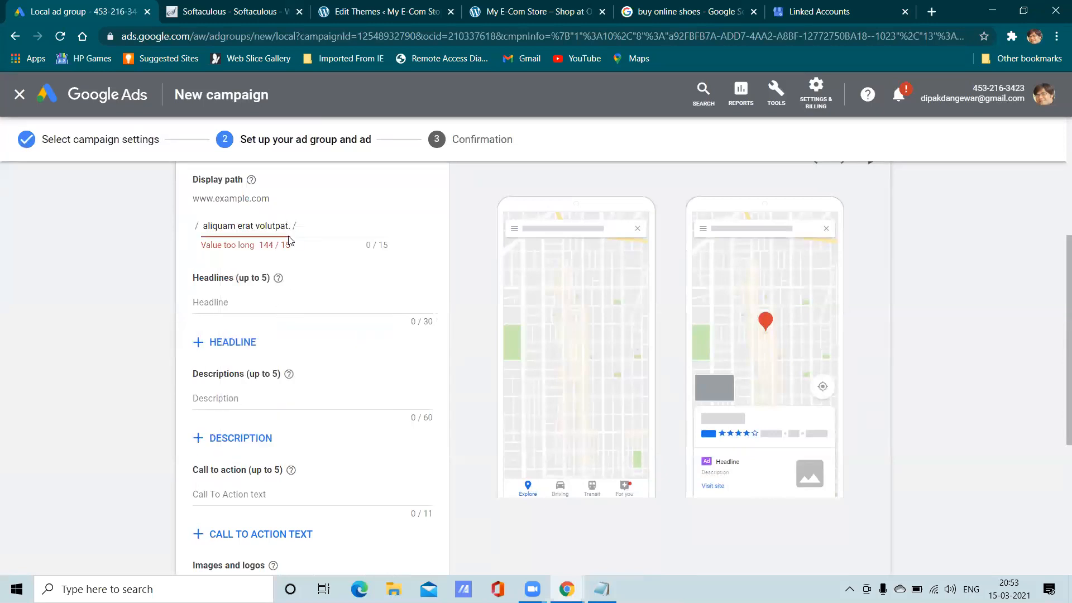
{"action": "key", "text": "ctrl+z"}
{"action": "left_click", "coordinate": [408, 7]}
{"action": "left_click_drag", "start_coordinate": [231, 35], "coordinate": [126, 37]}
{"action": "right_click", "coordinate": [128, 37]}
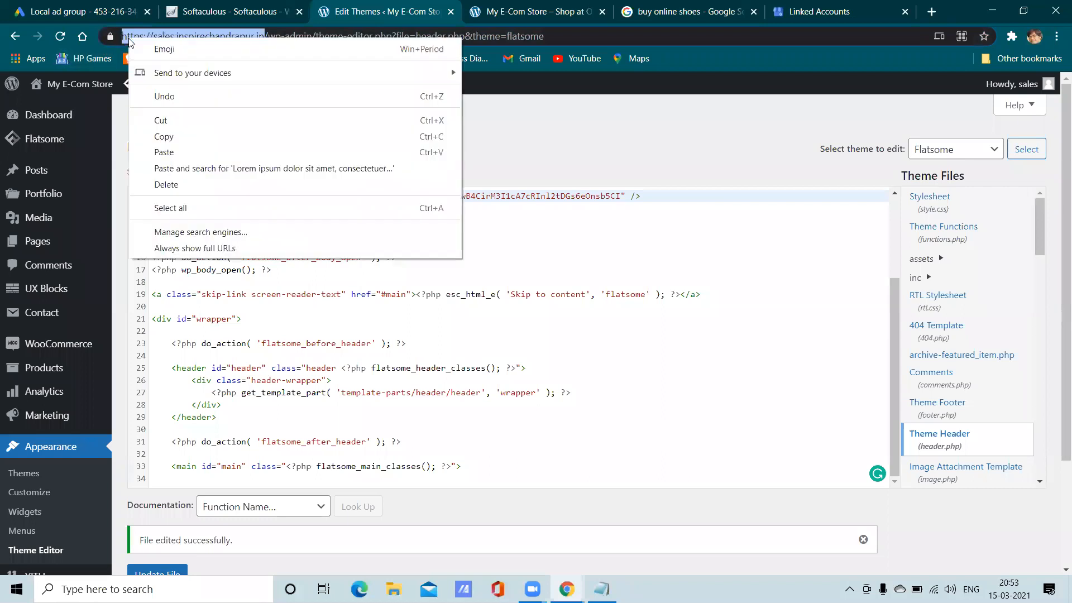
{"action": "left_click", "coordinate": [174, 131]}
{"action": "left_click", "coordinate": [120, 9]}
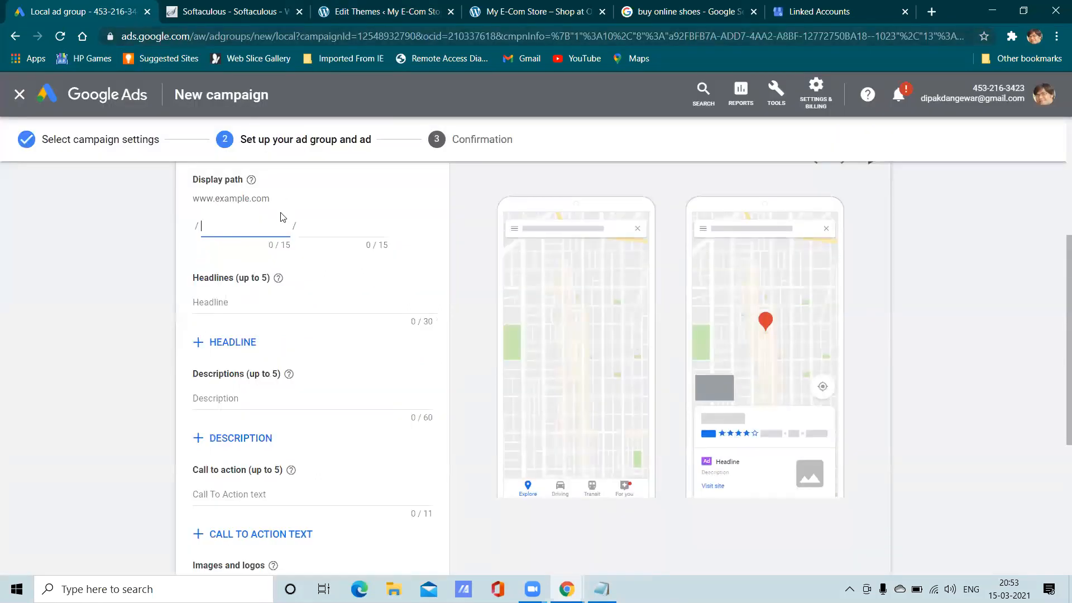
{"action": "right_click", "coordinate": [214, 224]}
{"action": "left_click", "coordinate": [265, 328]}
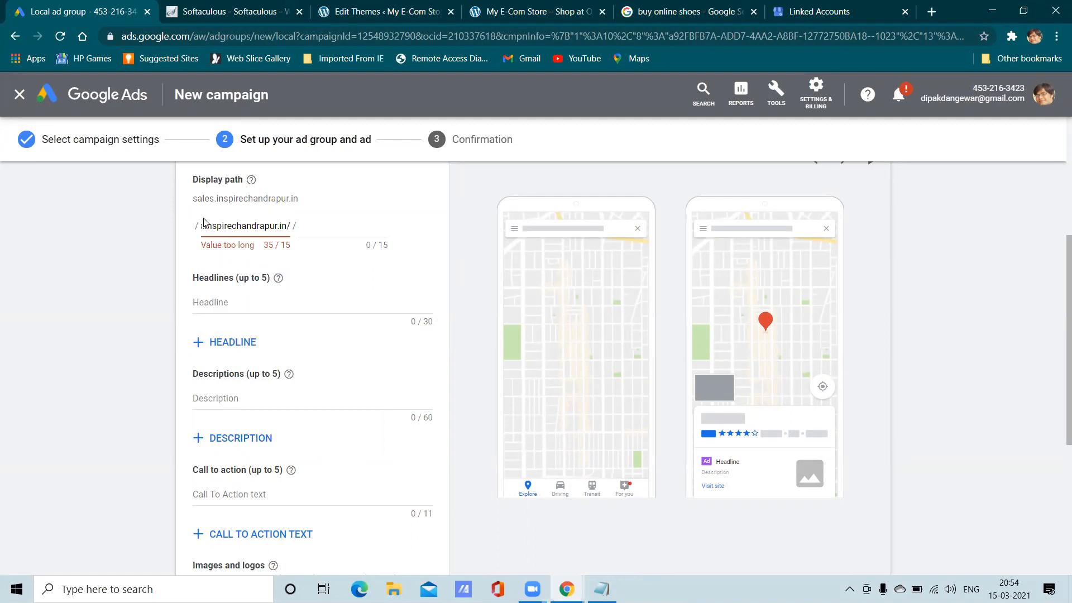
Step: Shorten the first display path field to "sales" and set the second one to "product"
{"action": "key", "text": "Left"}
{"action": "key", "text": "Left"}
{"action": "key", "text": "Left"}
{"action": "key", "text": "Left"}
{"action": "key", "text": "Left"}
{"action": "key", "text": "Left"}
{"action": "key", "text": "Left"}
{"action": "key", "text": "Left"}
{"action": "key", "text": "Left"}
{"action": "key", "text": "Left"}
{"action": "key", "text": "Left"}
{"action": "key", "text": "Left"}
{"action": "key", "text": "Left"}
{"action": "key", "text": "Left"}
{"action": "key", "text": "Left"}
{"action": "key", "text": "Left"}
{"action": "key", "text": "Left"}
{"action": "key", "text": "Left"}
{"action": "key", "text": "Left"}
{"action": "key", "text": "Left"}
{"action": "key", "text": "Delete"}
{"action": "key", "text": "Delete"}
{"action": "key", "text": "Delete"}
{"action": "key", "text": "Delete"}
{"action": "key", "text": "Delete"}
{"action": "key", "text": "Delete"}
{"action": "key", "text": "Delete"}
{"action": "key", "text": "Delete"}
{"action": "left_click_drag", "start_coordinate": [292, 227], "coordinate": [229, 230]}
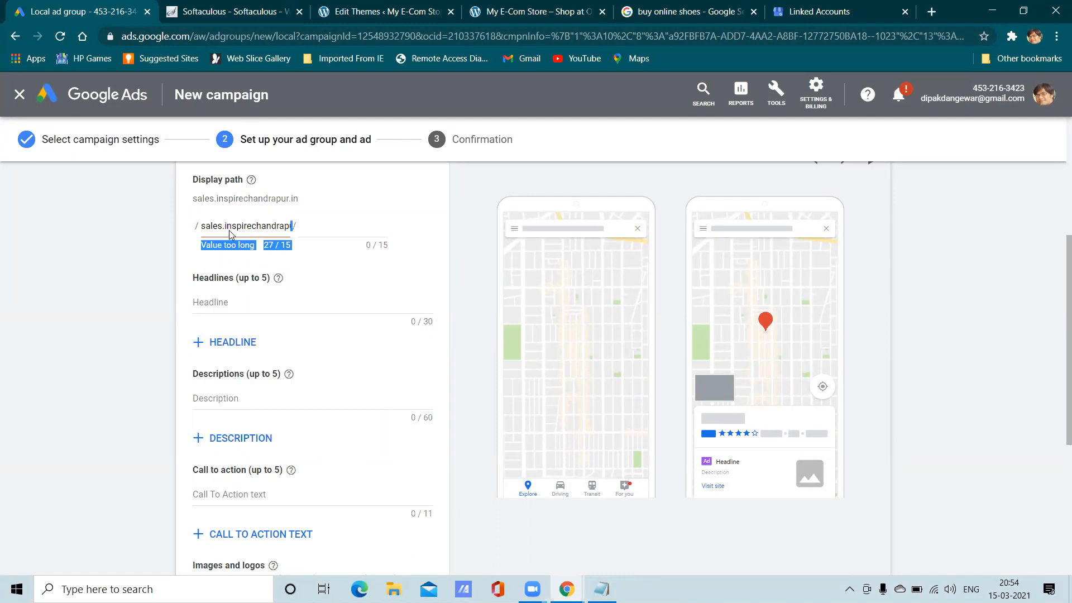
{"action": "left_click", "coordinate": [288, 227]}
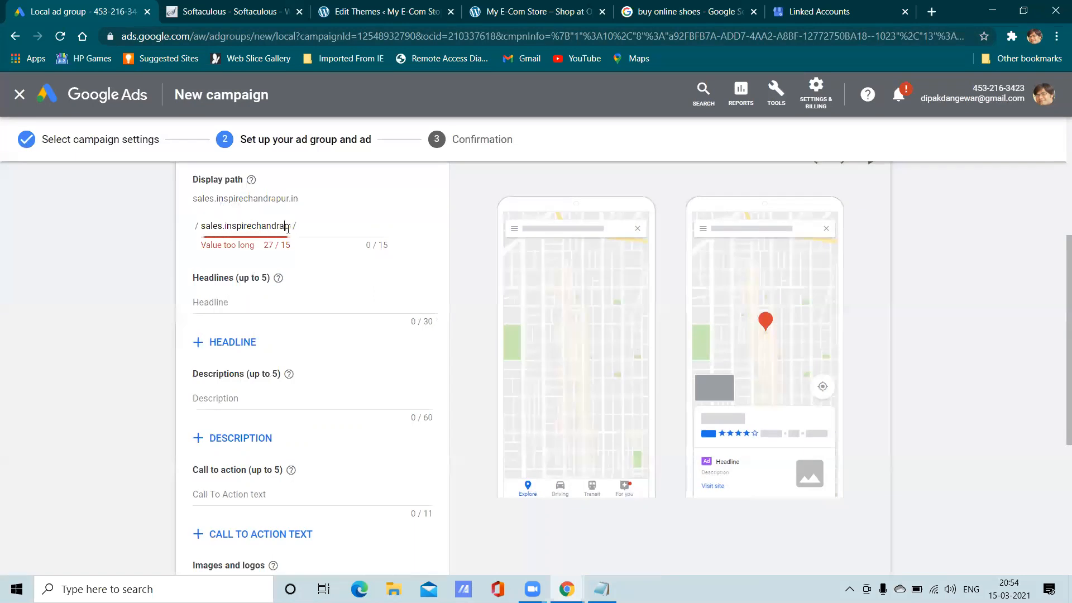
{"action": "double_click", "coordinate": [288, 226]}
{"action": "key", "text": "BackSpace"}
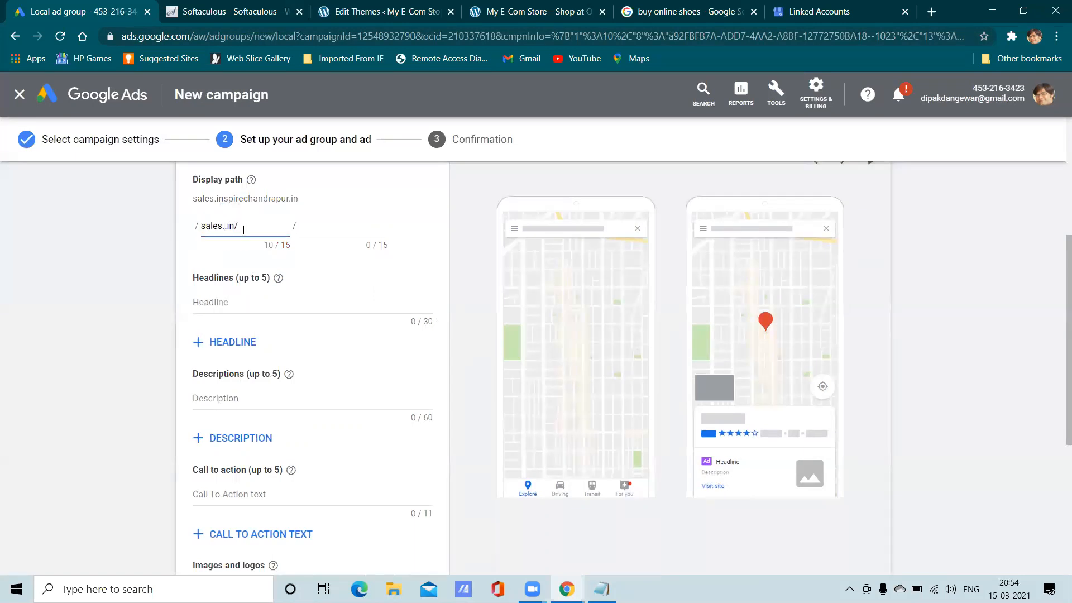
{"action": "key", "text": "Delete"}
{"action": "key", "text": "Delete"}
{"action": "key", "text": "Delete"}
{"action": "left_click", "coordinate": [321, 227]}
{"action": "type", "text": "produ"}
Step: Enter "Buy online shoes" as the first headline of the Local ad
{"action": "left_click", "coordinate": [244, 303]}
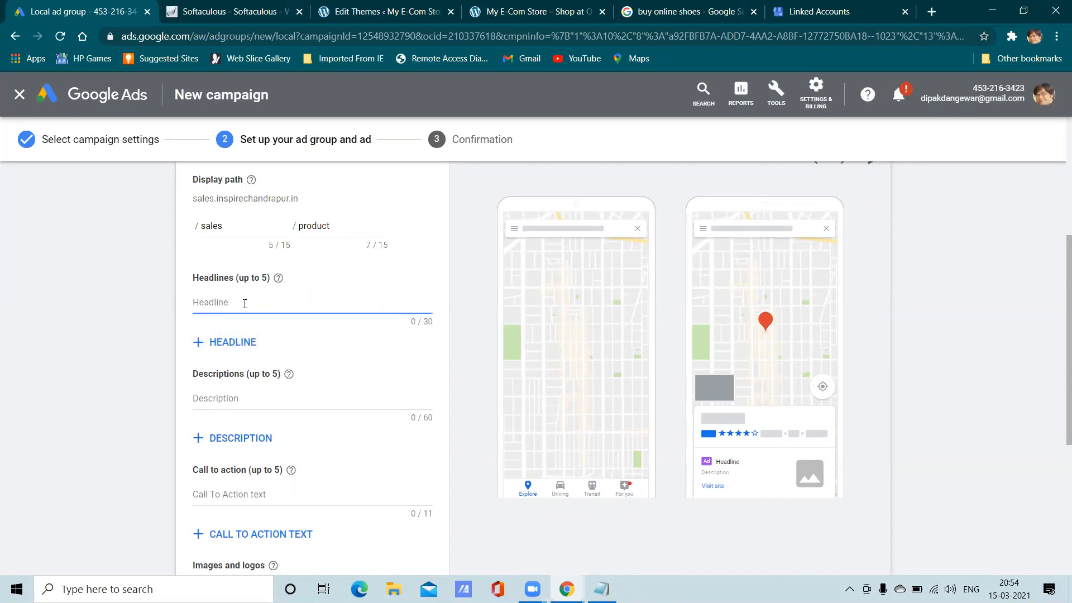
{"action": "type", "text": "Byuon"}
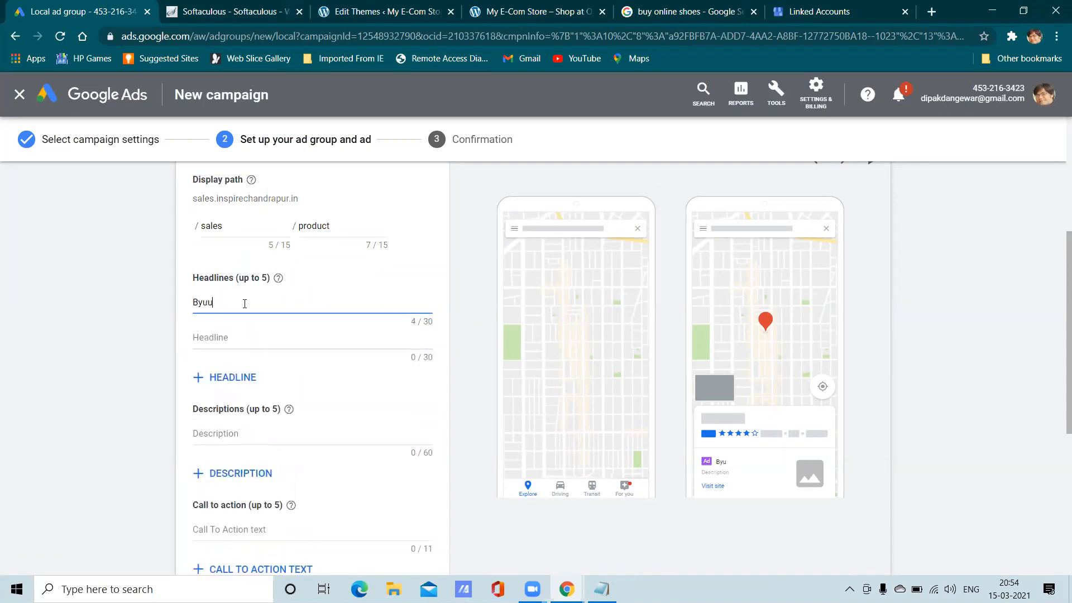
{"action": "key", "text": "BackSpace"}
{"action": "key", "text": "BackSpace"}
{"action": "type", "text": "online shoes"}
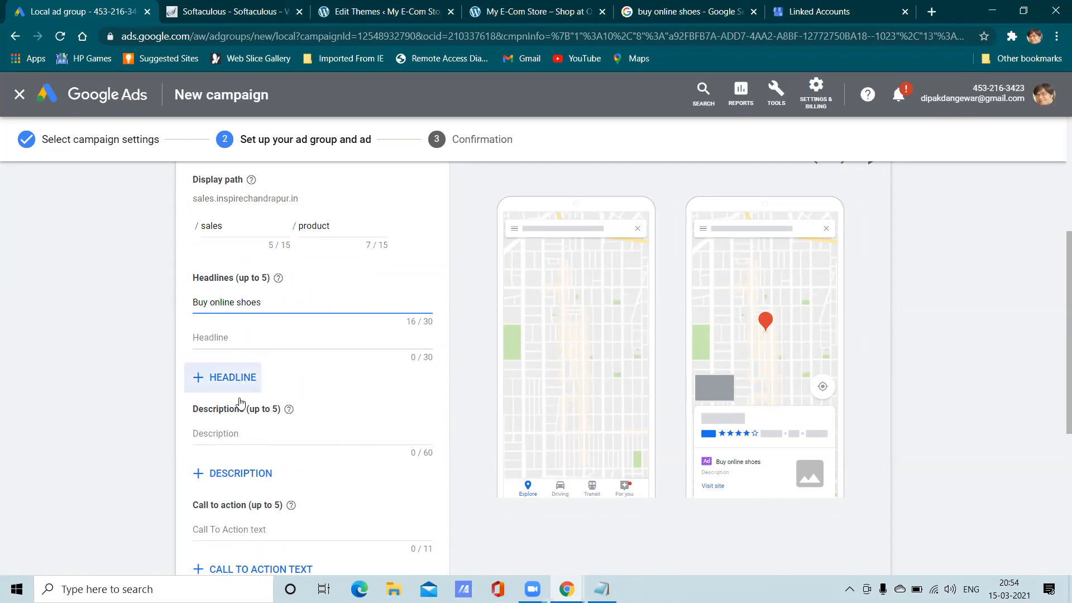
Step: Copy the headline "Buy online shoes" into the ad's first description
{"action": "scroll", "coordinate": [239, 410], "scroll_direction": "down", "scroll_amount": 2}
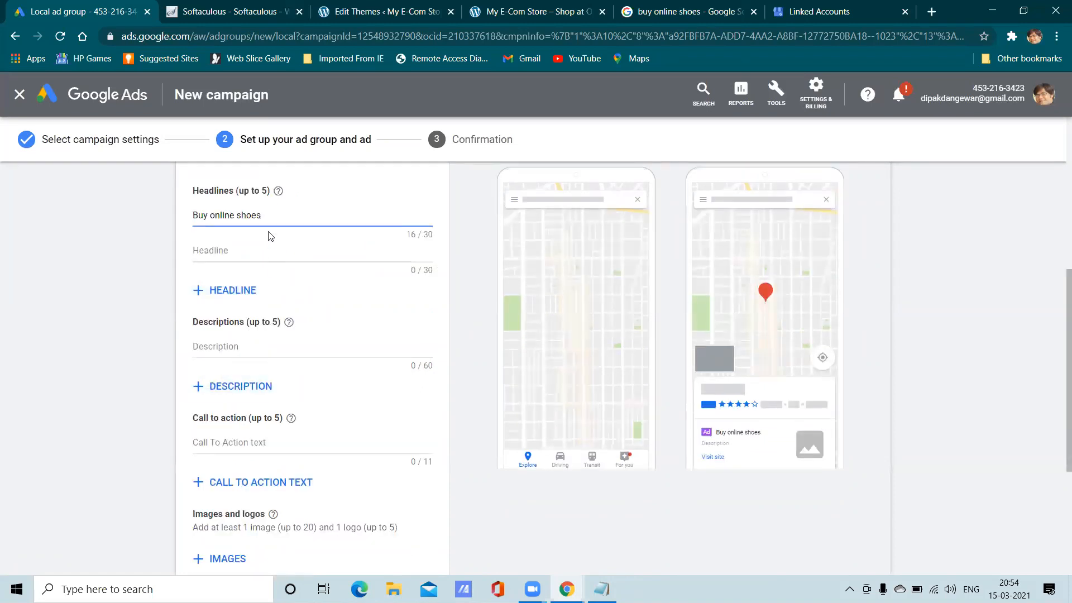
{"action": "left_click_drag", "start_coordinate": [266, 216], "coordinate": [175, 218]}
{"action": "right_click", "coordinate": [196, 216]}
{"action": "left_click", "coordinate": [229, 265]}
{"action": "left_click", "coordinate": [227, 342]}
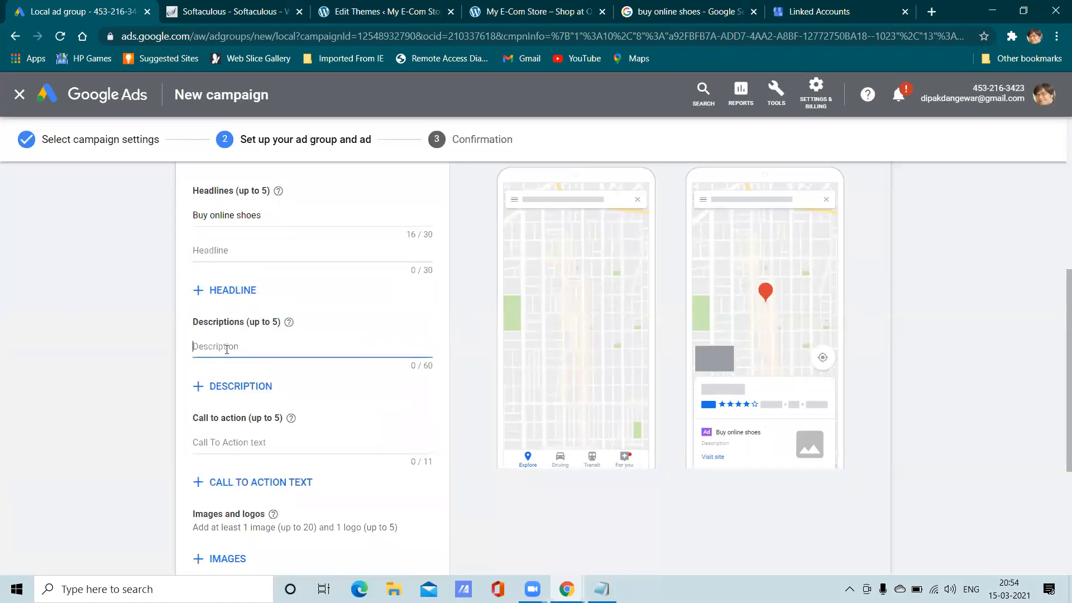
{"action": "right_click", "coordinate": [227, 344]}
{"action": "left_click", "coordinate": [274, 237]}
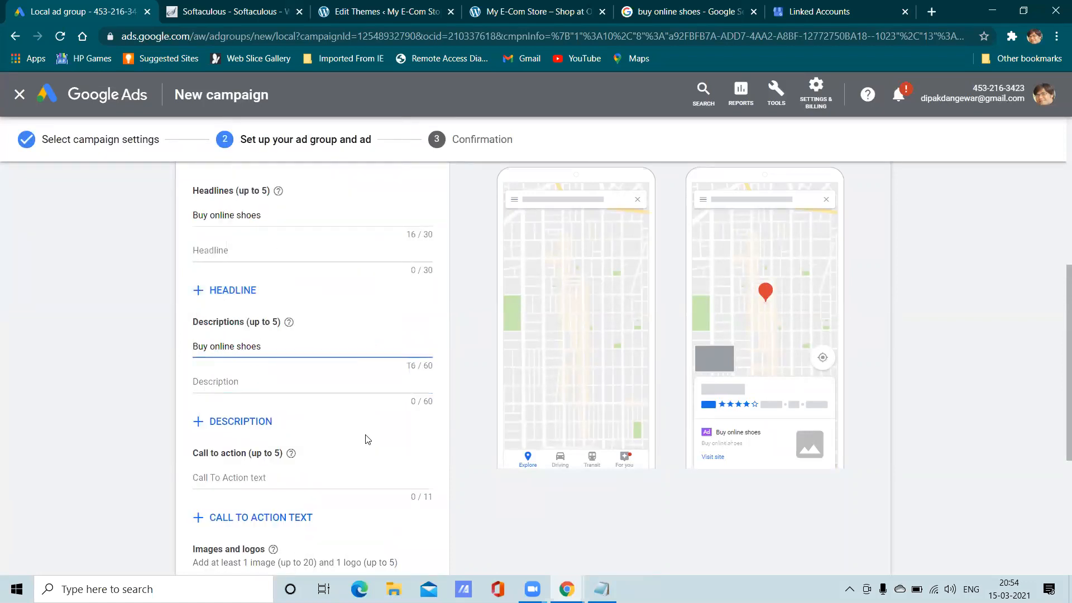
Step: Set the ad's first call to action text to "Buy Now"
{"action": "scroll", "coordinate": [276, 420], "scroll_direction": "down", "scroll_amount": 3}
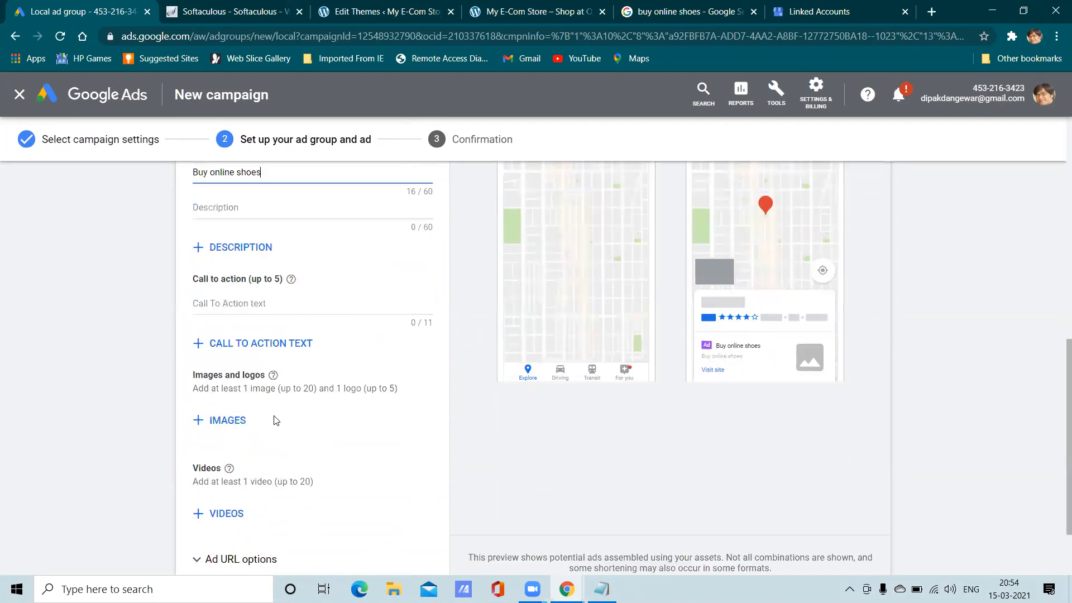
{"action": "left_click", "coordinate": [248, 304]}
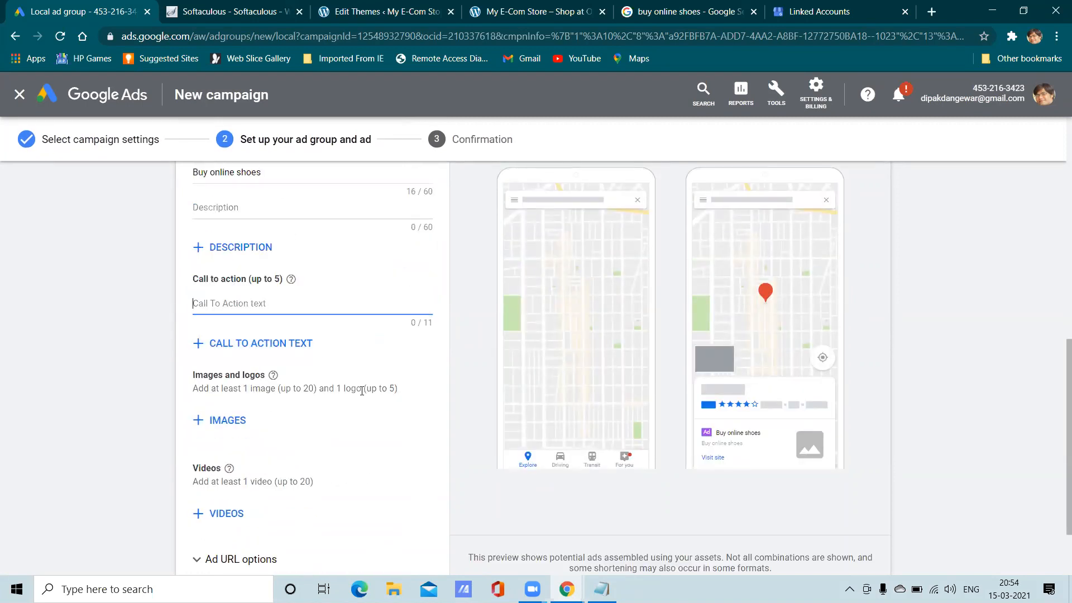
{"action": "type", "text": "Buy Now"}
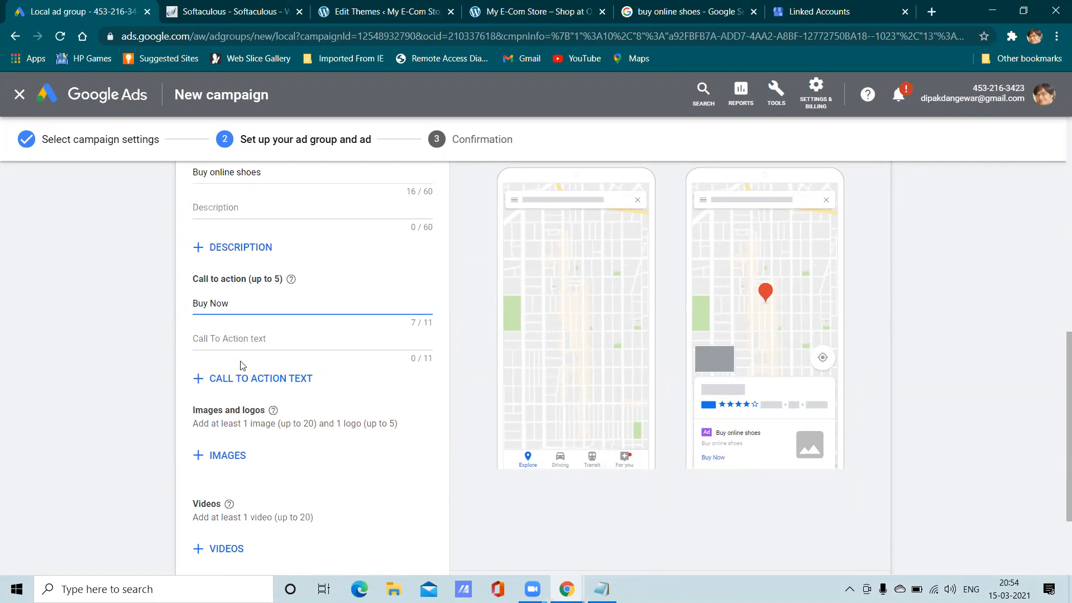
Step: Look through the upload and recently used image sources, cancel without choosing an image, and try to save the ad group
{"action": "scroll", "coordinate": [243, 381], "scroll_direction": "down", "scroll_amount": 2}
{"action": "left_click", "coordinate": [224, 321]}
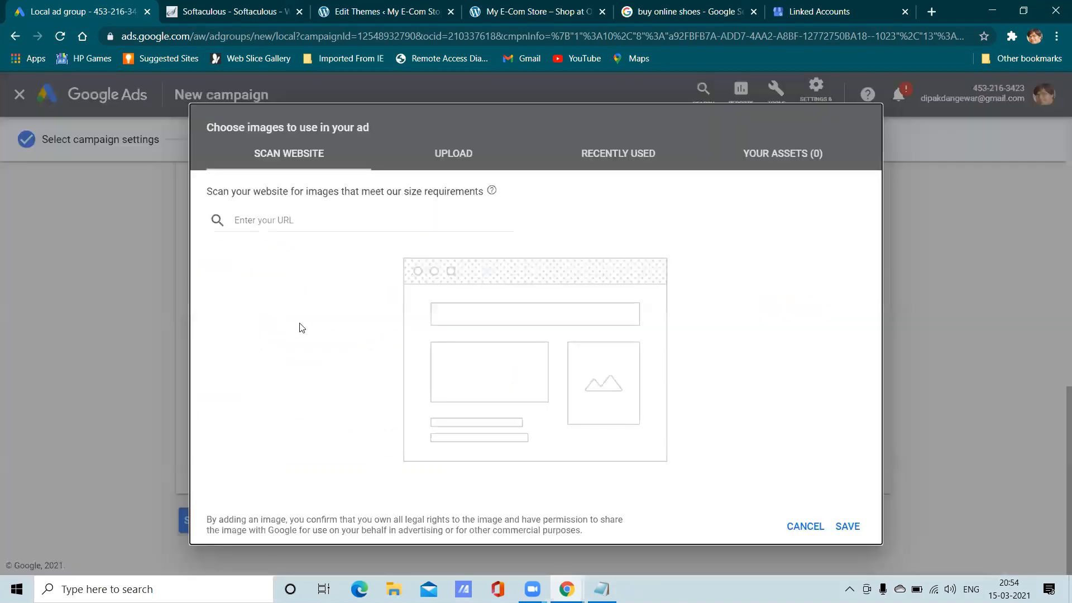
{"action": "left_click", "coordinate": [464, 168]}
{"action": "left_click", "coordinate": [600, 161]}
{"action": "mouse_move", "coordinate": [763, 305]}
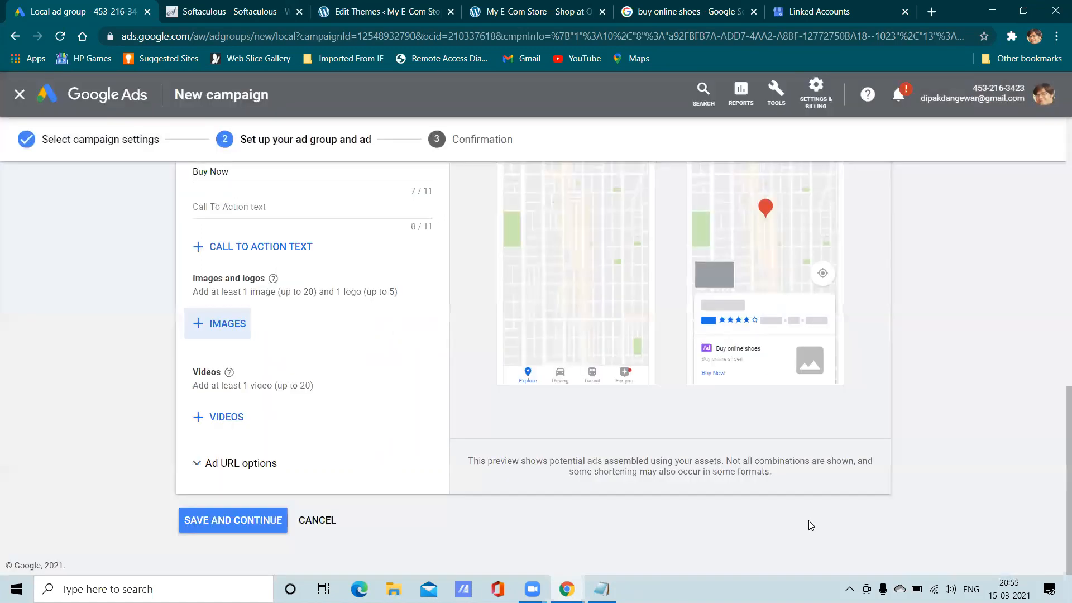
{"action": "left_click", "coordinate": [808, 525]}
{"action": "left_click", "coordinate": [233, 525]}
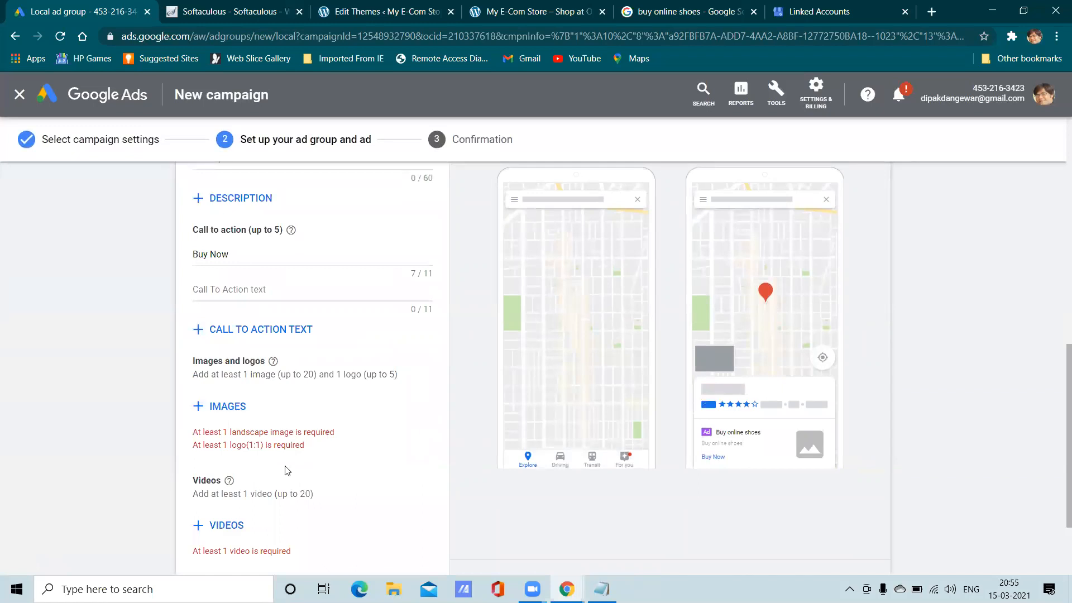
Step: Add the recently used image AKAYBEE ACADEMY-01.jpg to the Local ad in the 1.91:1 ratio
{"action": "scroll", "coordinate": [260, 438], "scroll_direction": "down", "scroll_amount": 2}
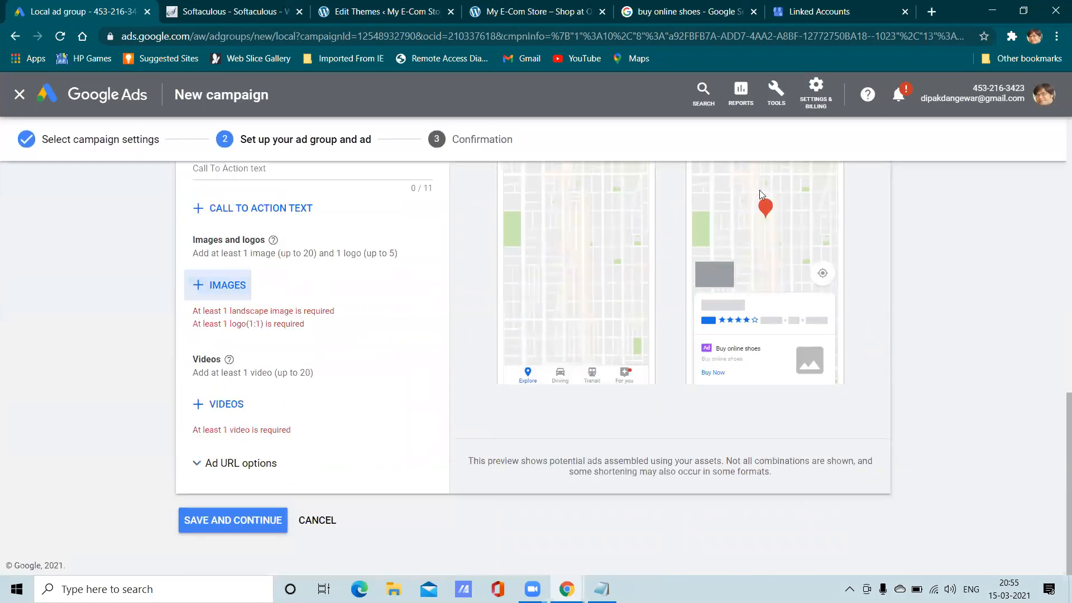
{"action": "left_click", "coordinate": [227, 285]}
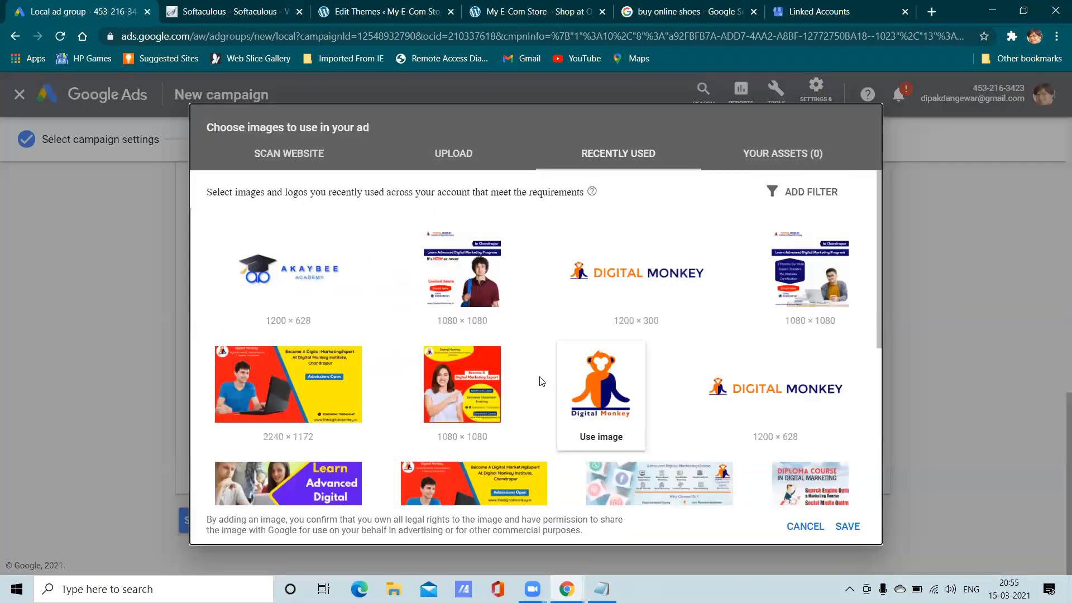
{"action": "left_click", "coordinate": [336, 275]}
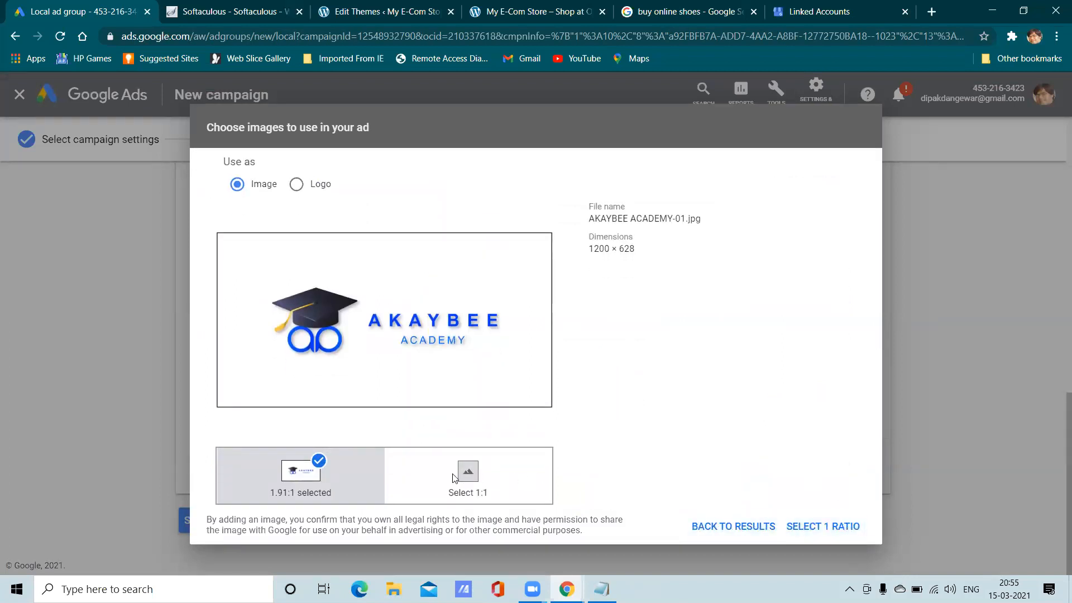
{"action": "left_click", "coordinate": [827, 529]}
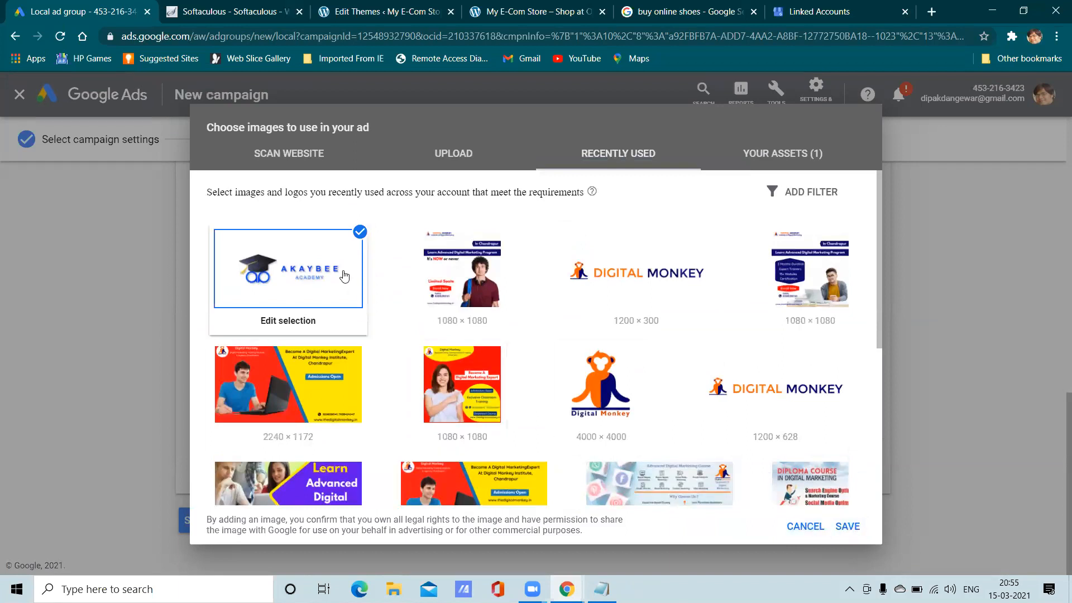
{"action": "left_click", "coordinate": [847, 526]}
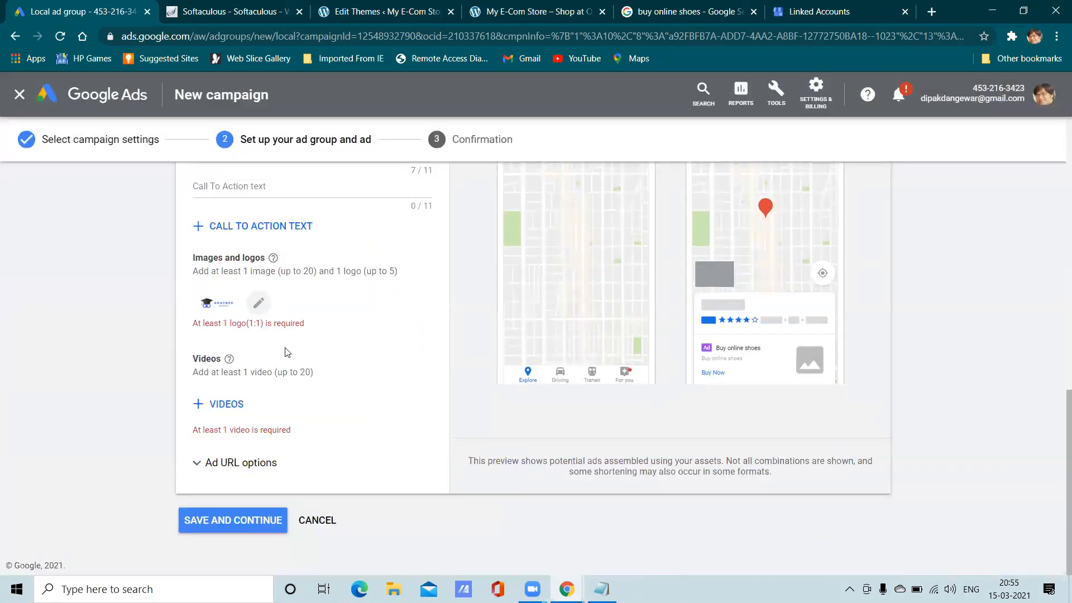
Step: Review the Local ad's entered assets and leave the new ad group without saving it
{"action": "scroll", "coordinate": [286, 350], "scroll_direction": "up", "scroll_amount": 2}
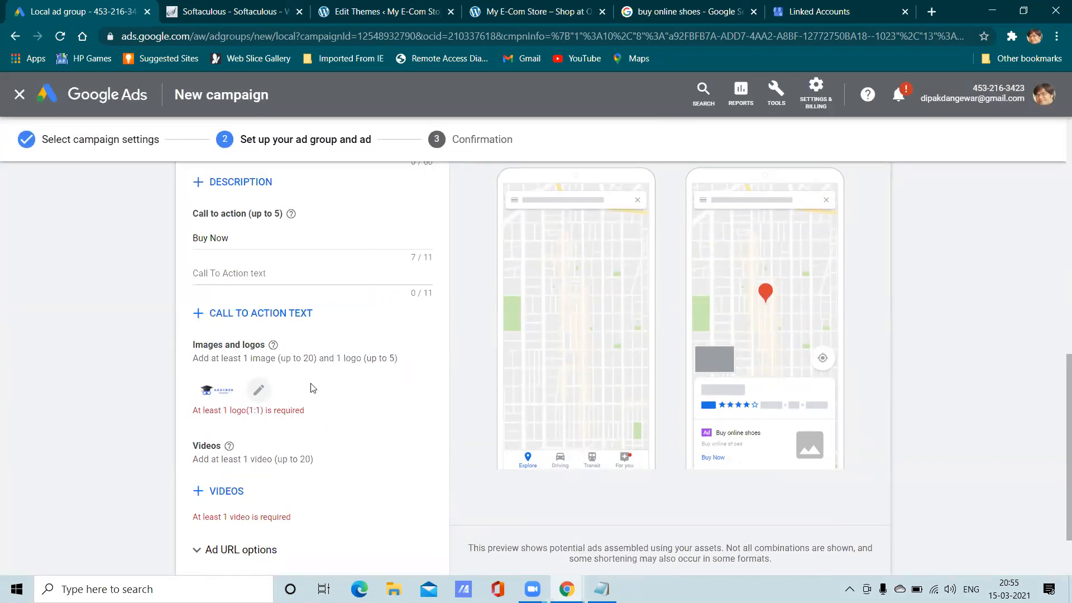
{"action": "scroll", "coordinate": [291, 397], "scroll_direction": "down", "scroll_amount": 2}
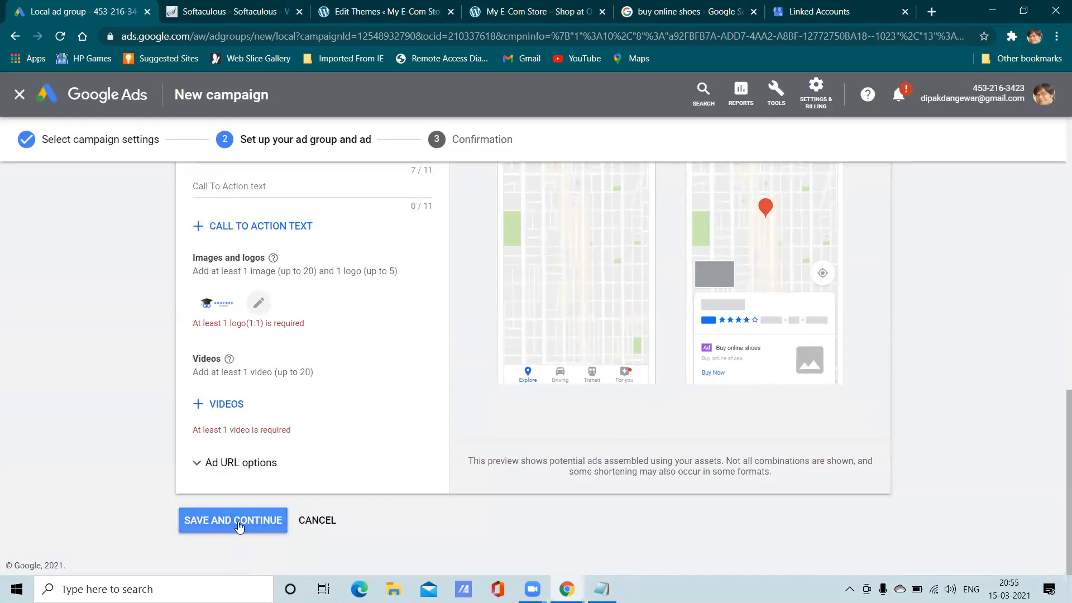
{"action": "scroll", "coordinate": [793, 310], "scroll_direction": "up", "scroll_amount": 2}
{"action": "scroll", "coordinate": [588, 283], "scroll_direction": "up", "scroll_amount": 2}
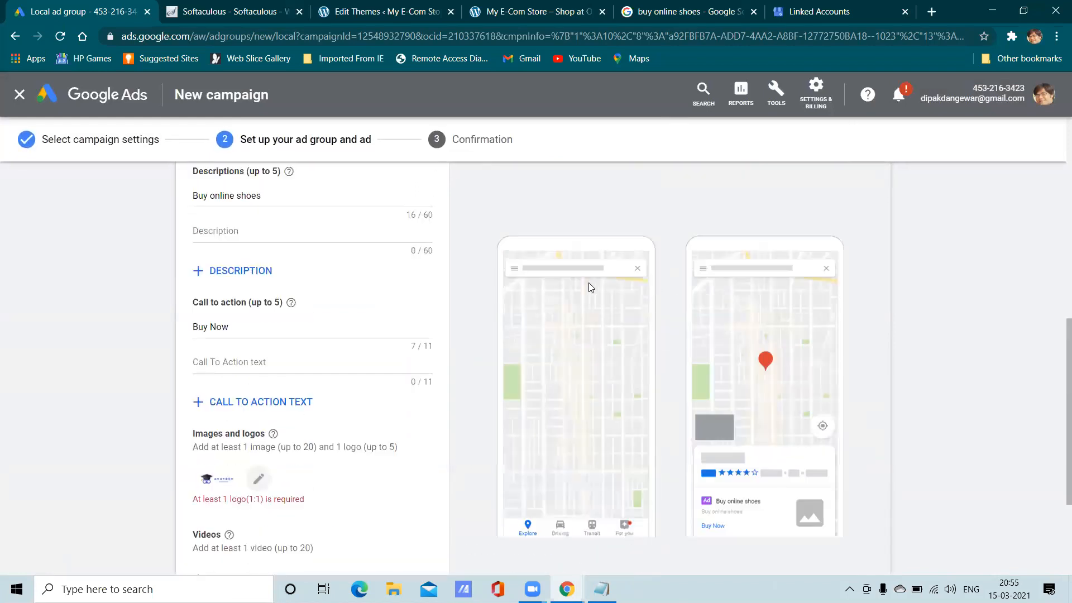
{"action": "scroll", "coordinate": [407, 268], "scroll_direction": "up", "scroll_amount": 9}
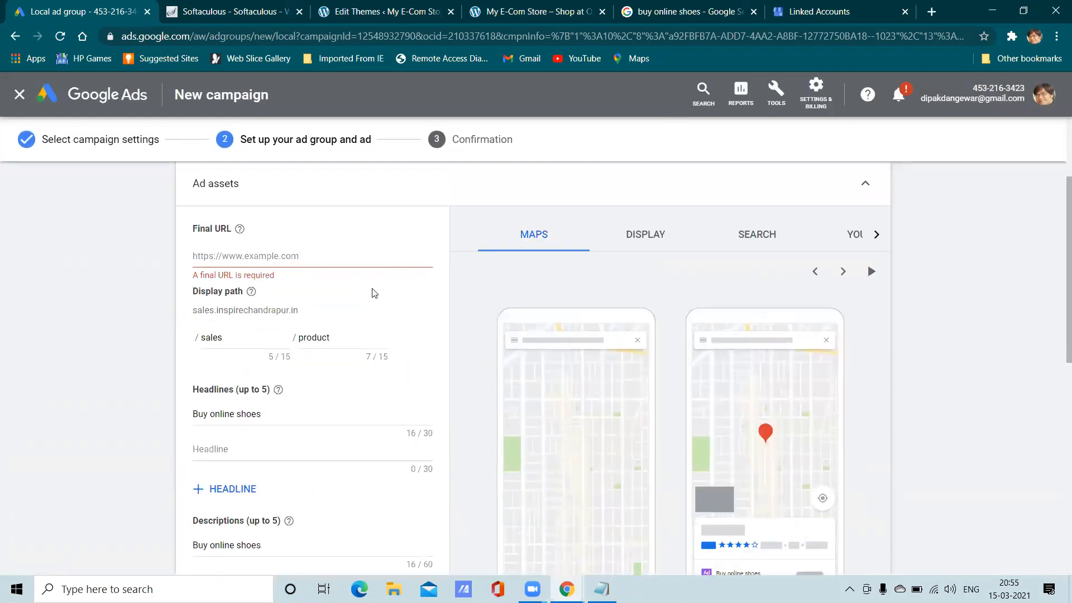
{"action": "scroll", "coordinate": [374, 295], "scroll_direction": "down", "scroll_amount": 6}
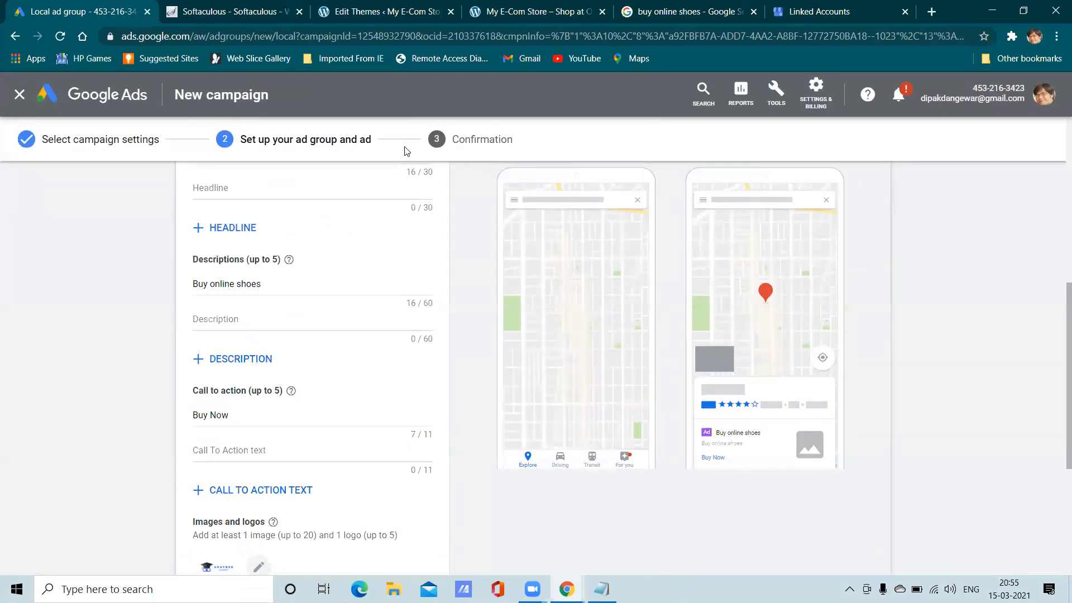
{"action": "left_click", "coordinate": [20, 94]}
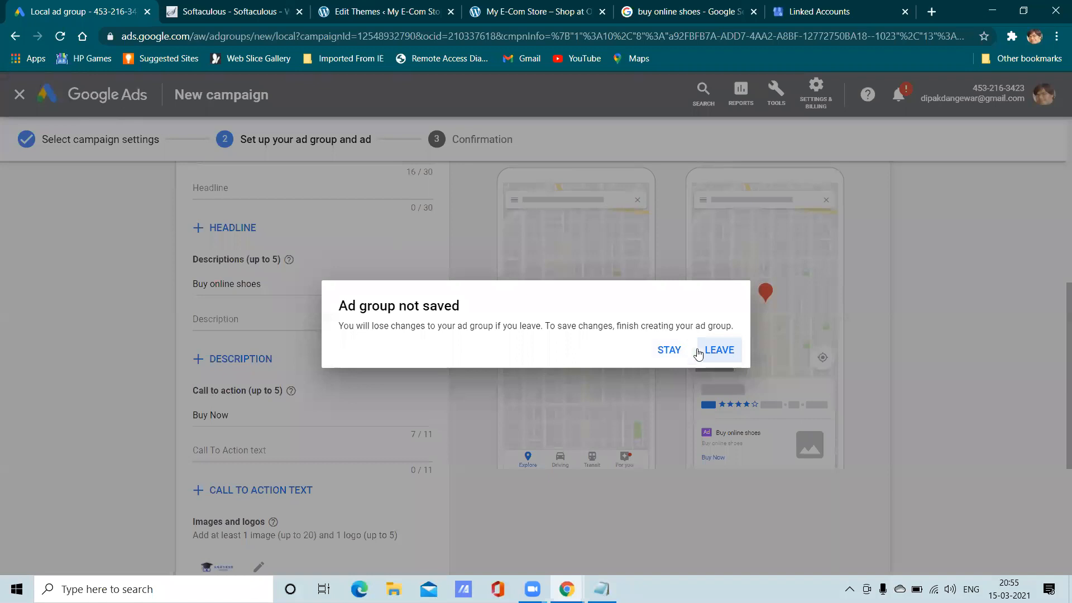
{"action": "left_click", "coordinate": [701, 352]}
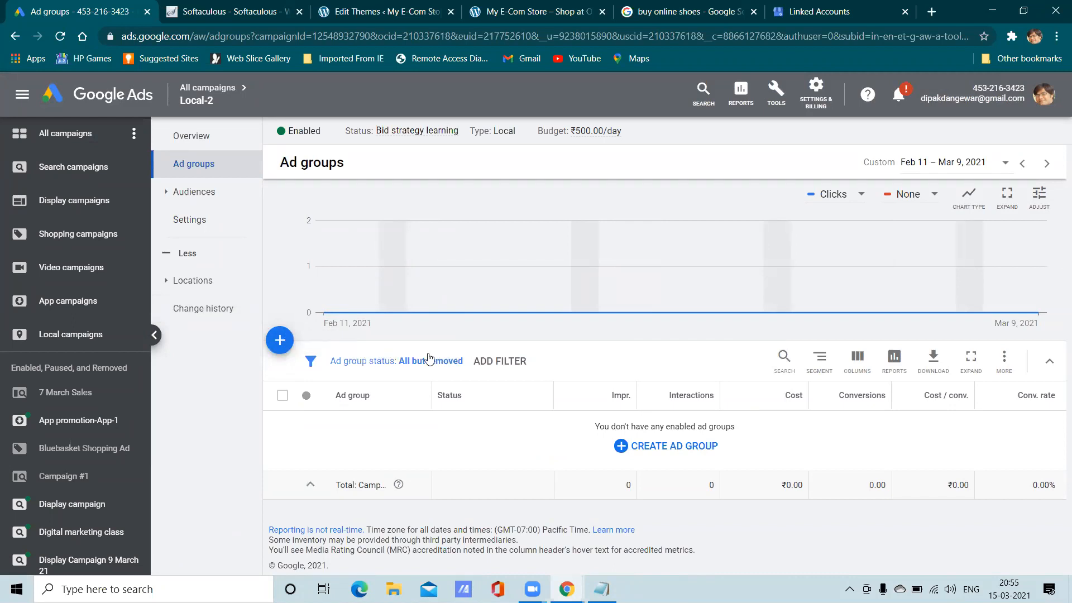
{"action": "left_click", "coordinate": [279, 339]}
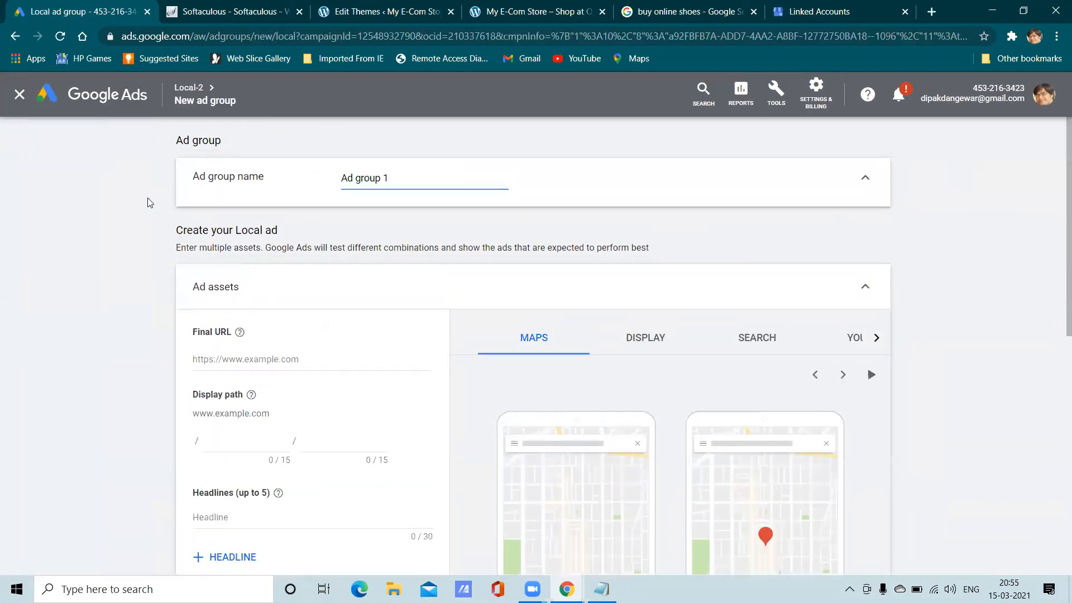
{"action": "left_click", "coordinate": [20, 95]}
{"action": "left_click", "coordinate": [718, 352]}
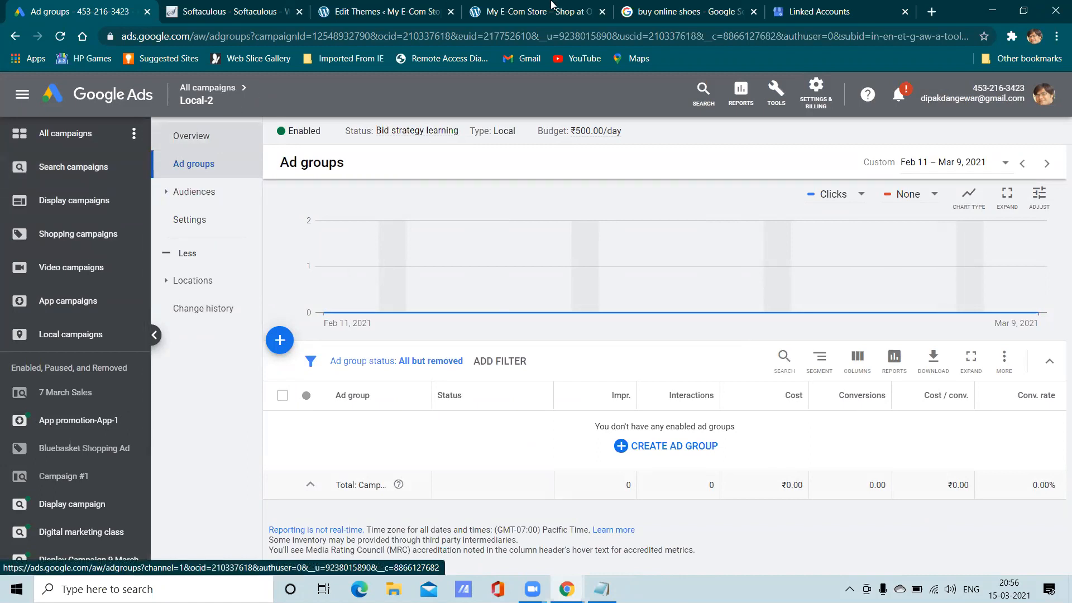
Step: Check the linked accounts in Google My Business and return to Google Ads to open the list of all campaigns
{"action": "left_click", "coordinate": [828, 6]}
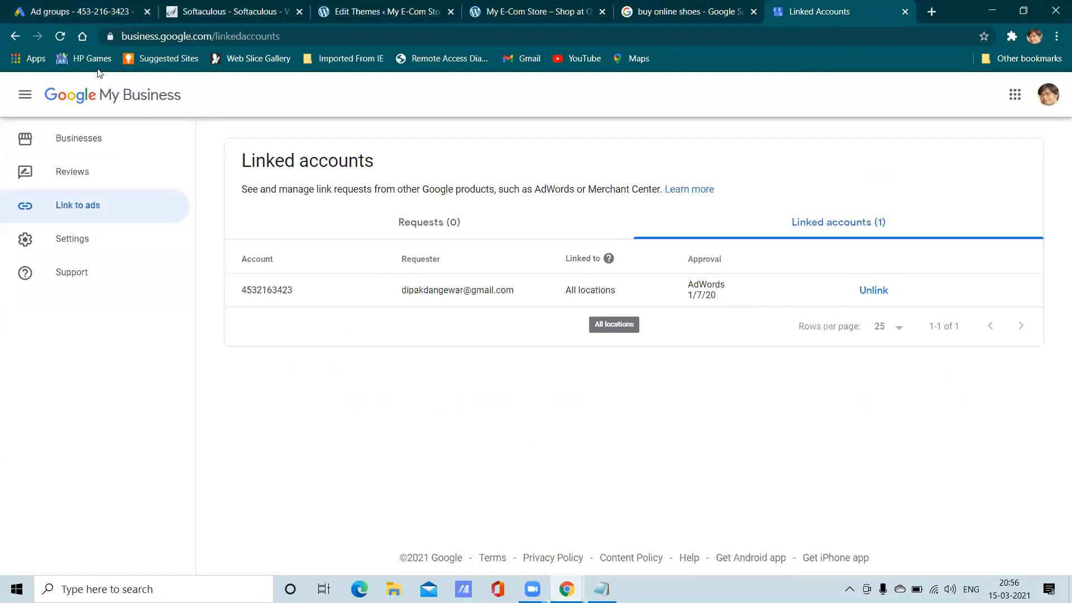
{"action": "left_click", "coordinate": [68, 8]}
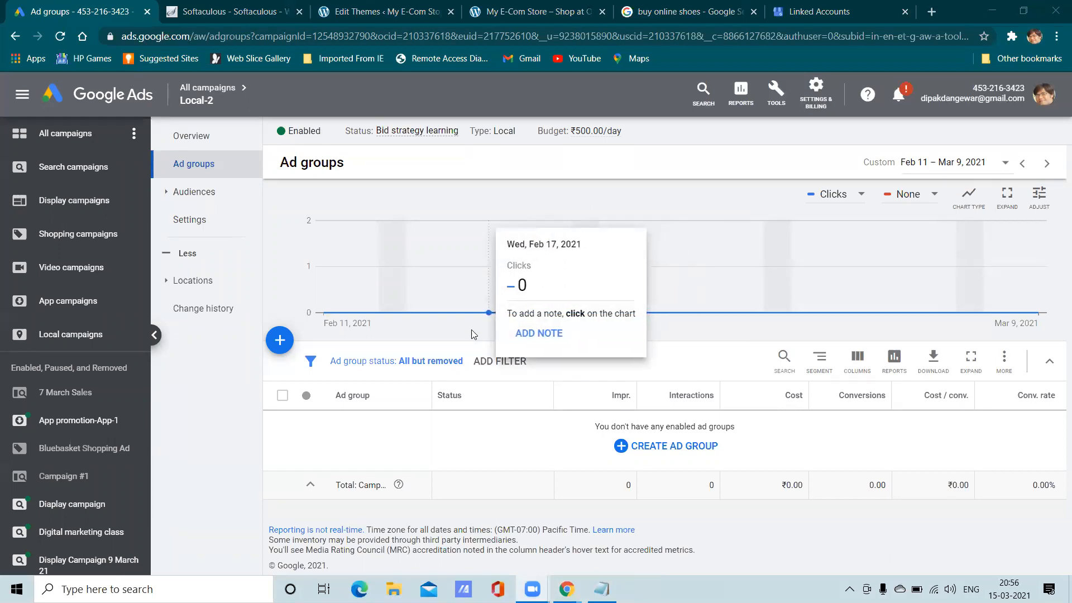
{"action": "left_click", "coordinate": [154, 335]}
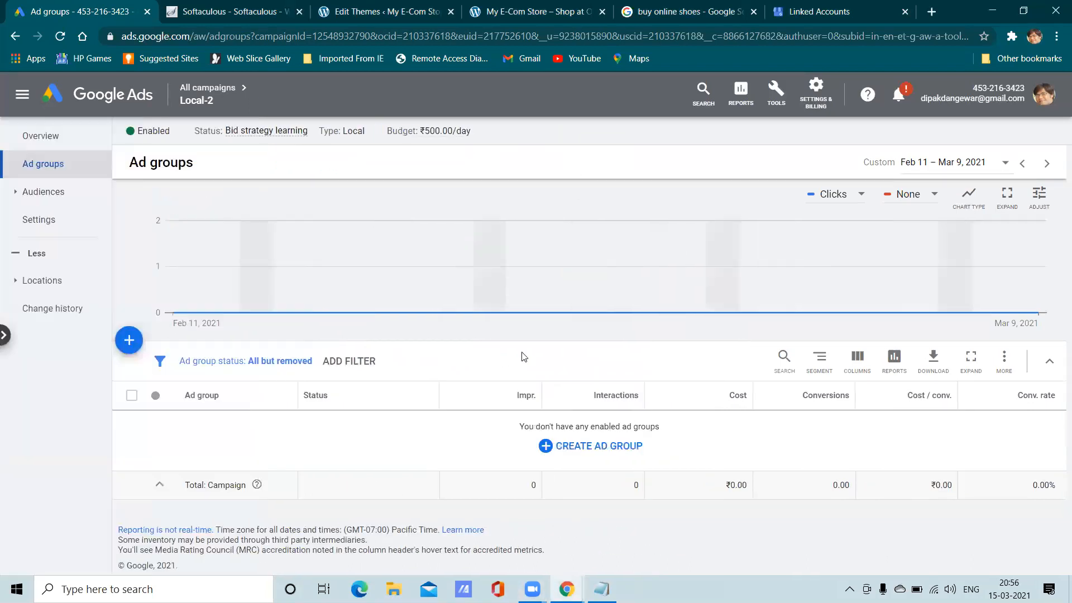
{"action": "left_click", "coordinate": [205, 89]}
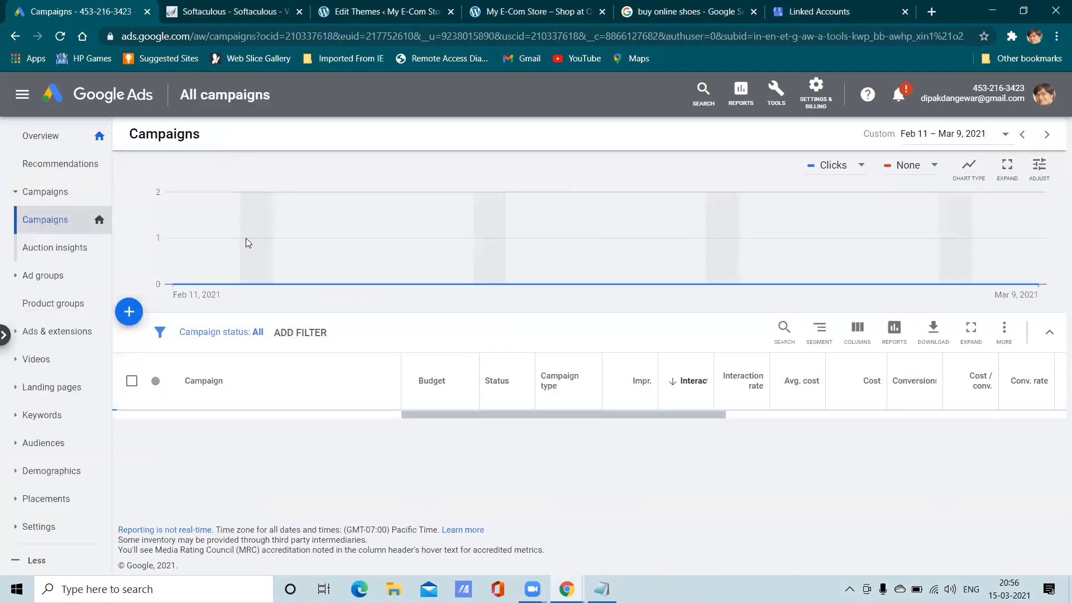
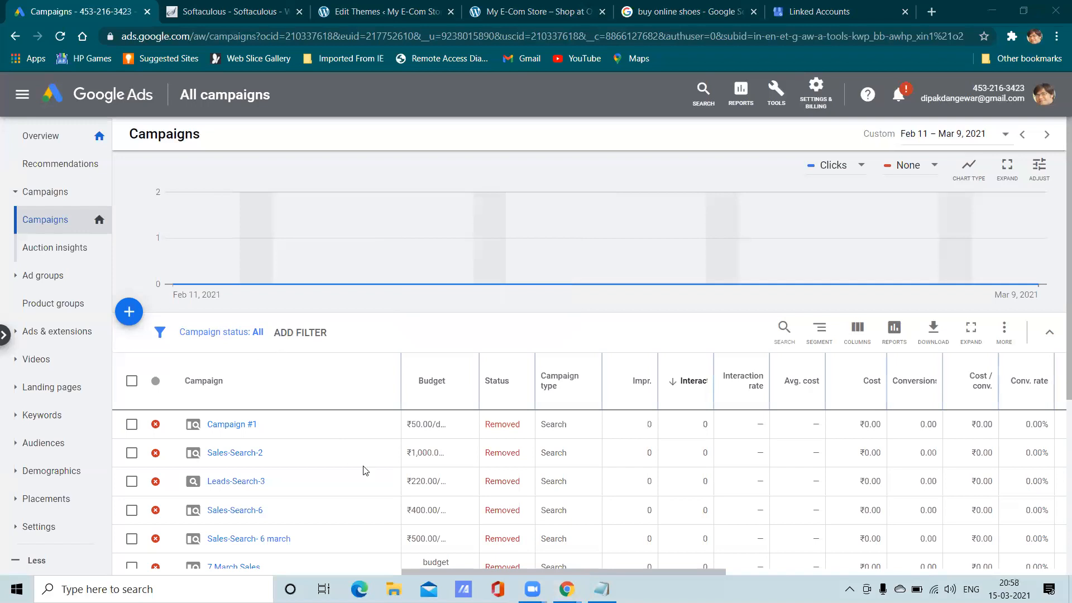
Step: Look through the list of all campaigns and the account's navigation sections, from Overview down to Campaign groups
{"action": "scroll", "coordinate": [369, 473], "scroll_direction": "down", "scroll_amount": 3}
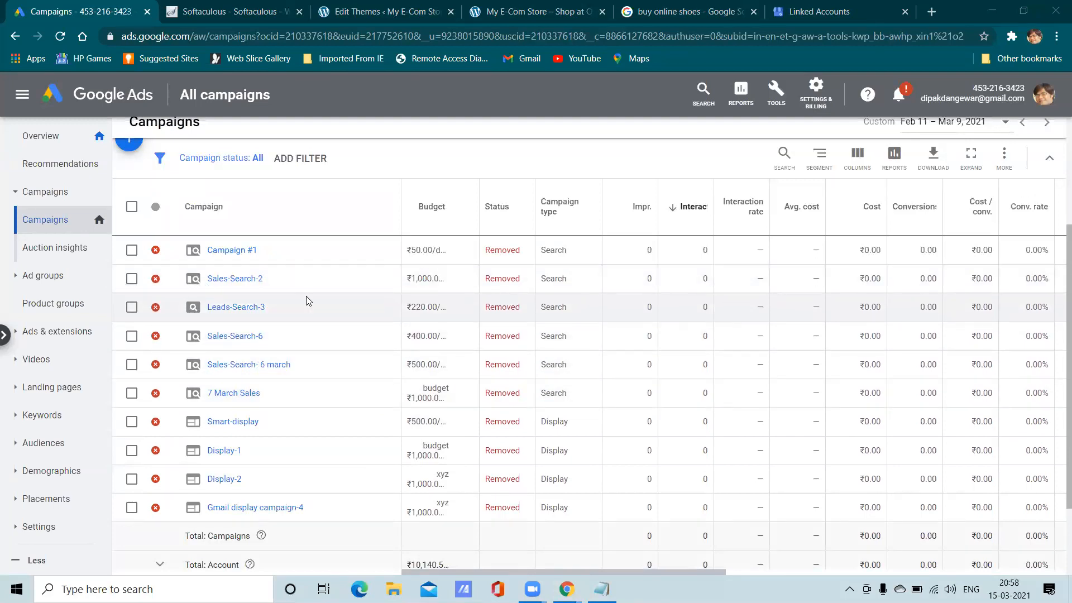
{"action": "scroll", "coordinate": [304, 301], "scroll_direction": "up", "scroll_amount": 3}
{"action": "scroll", "coordinate": [50, 379], "scroll_direction": "down", "scroll_amount": 5}
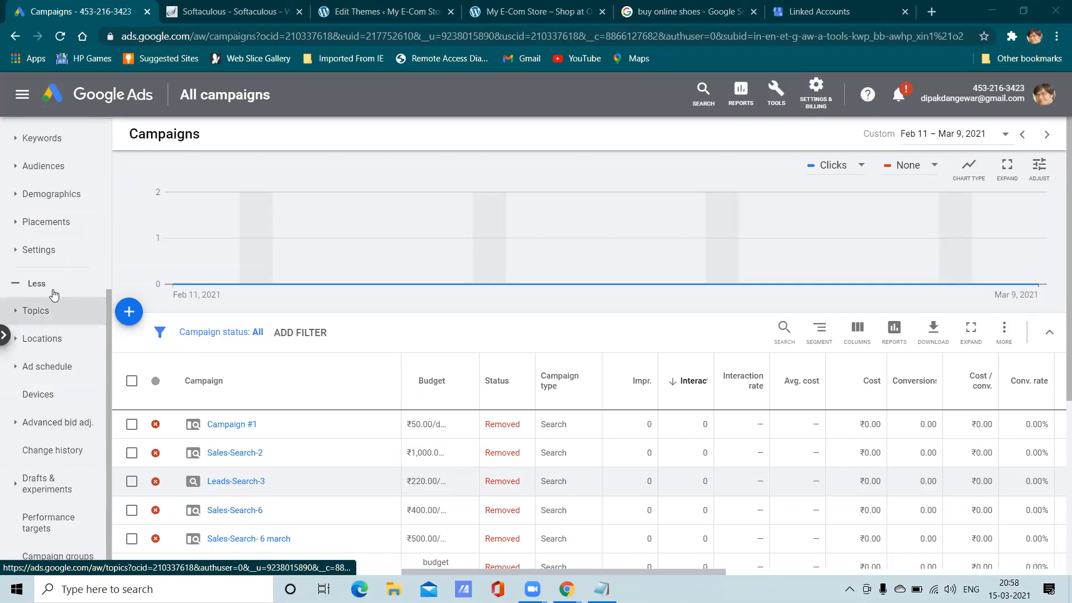
{"action": "scroll", "coordinate": [50, 268], "scroll_direction": "up", "scroll_amount": 1}
{"action": "scroll", "coordinate": [49, 262], "scroll_direction": "up", "scroll_amount": 5}
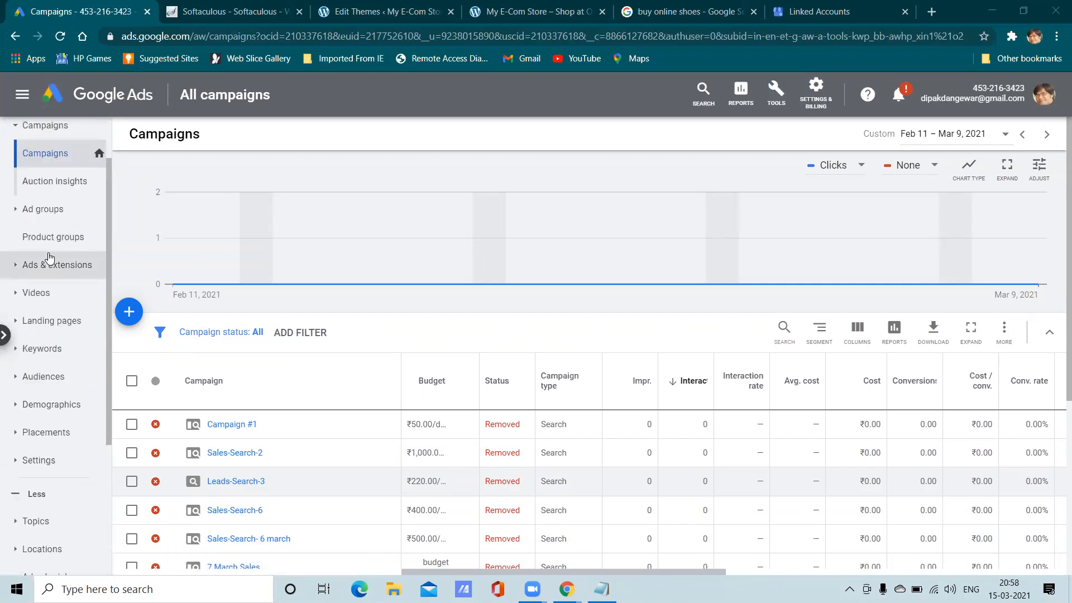
{"action": "scroll", "coordinate": [51, 243], "scroll_direction": "down", "scroll_amount": 3}
{"action": "scroll", "coordinate": [52, 243], "scroll_direction": "down", "scroll_amount": 3}
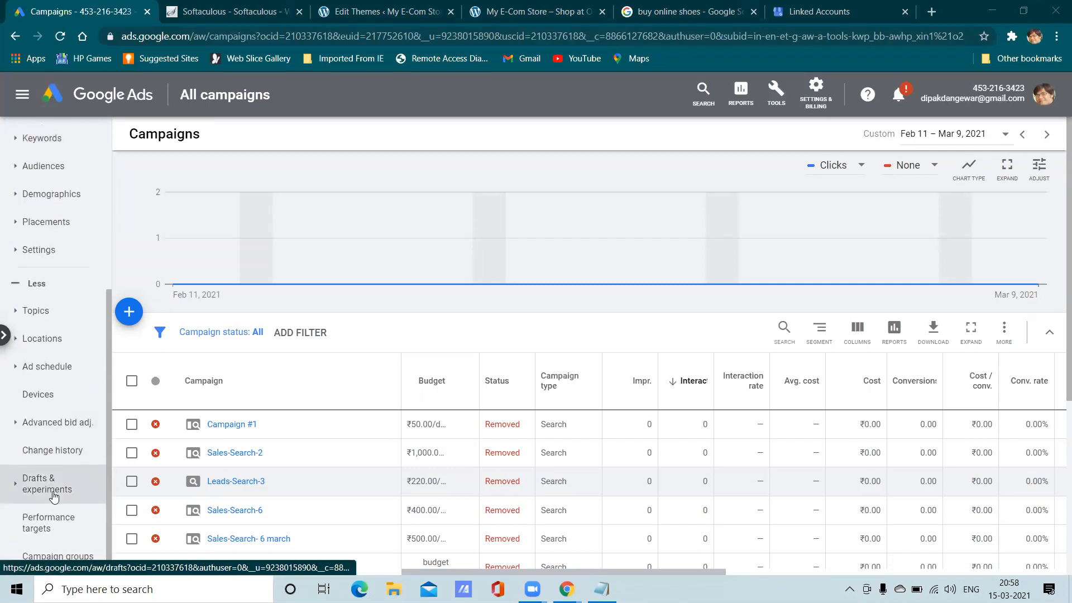
{"action": "scroll", "coordinate": [34, 446], "scroll_direction": "up", "scroll_amount": 5}
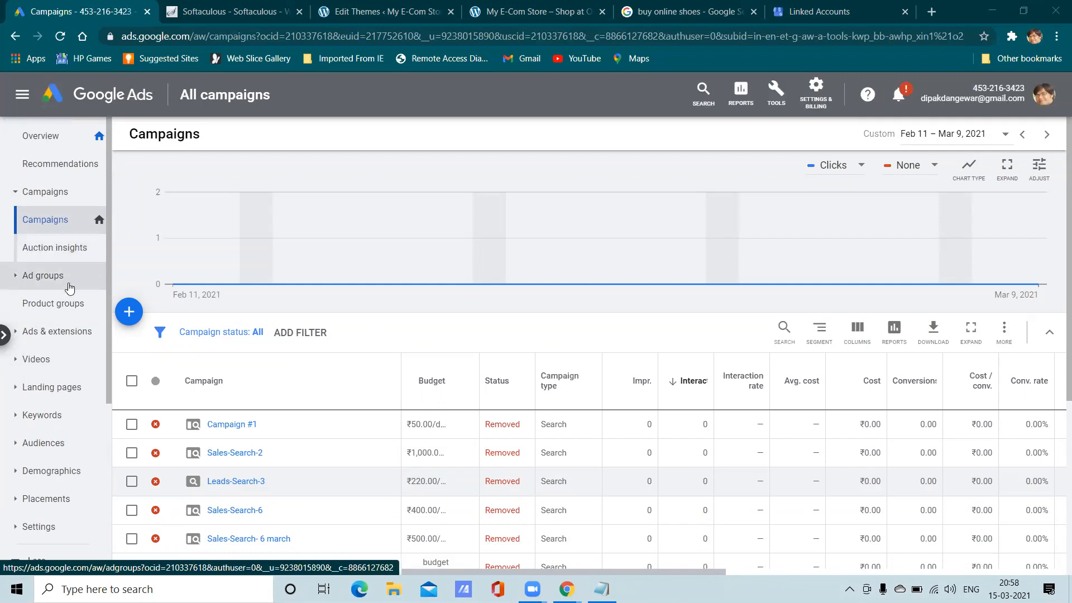
{"action": "scroll", "coordinate": [131, 315], "scroll_direction": "down", "scroll_amount": 3}
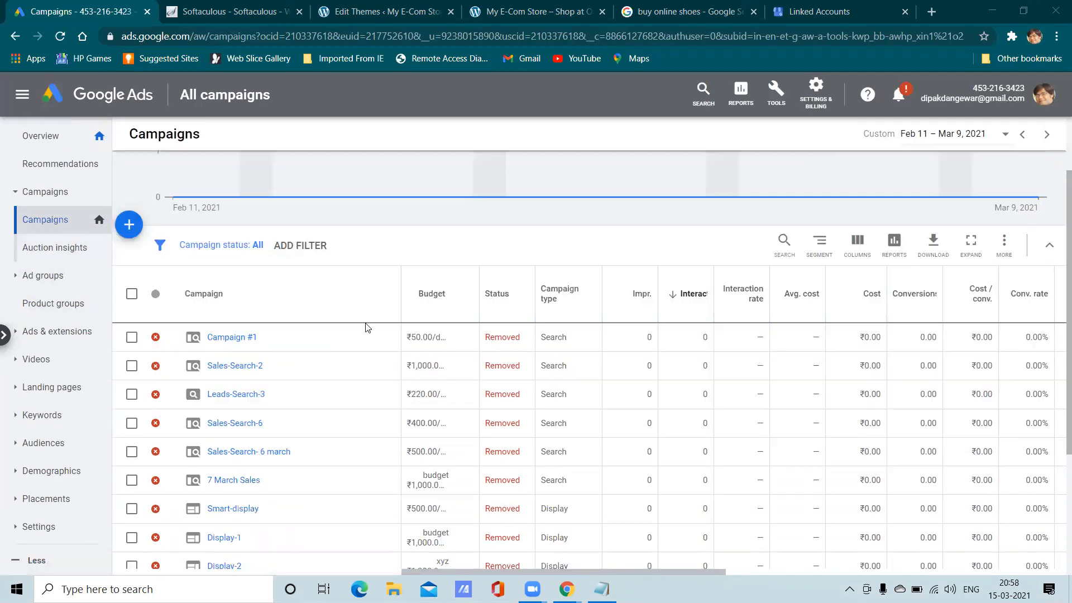
{"action": "scroll", "coordinate": [219, 326], "scroll_direction": "up", "scroll_amount": 2}
Step: Set the campaign list to show 50 rows per page
{"action": "scroll", "coordinate": [220, 398], "scroll_direction": "down", "scroll_amount": 3}
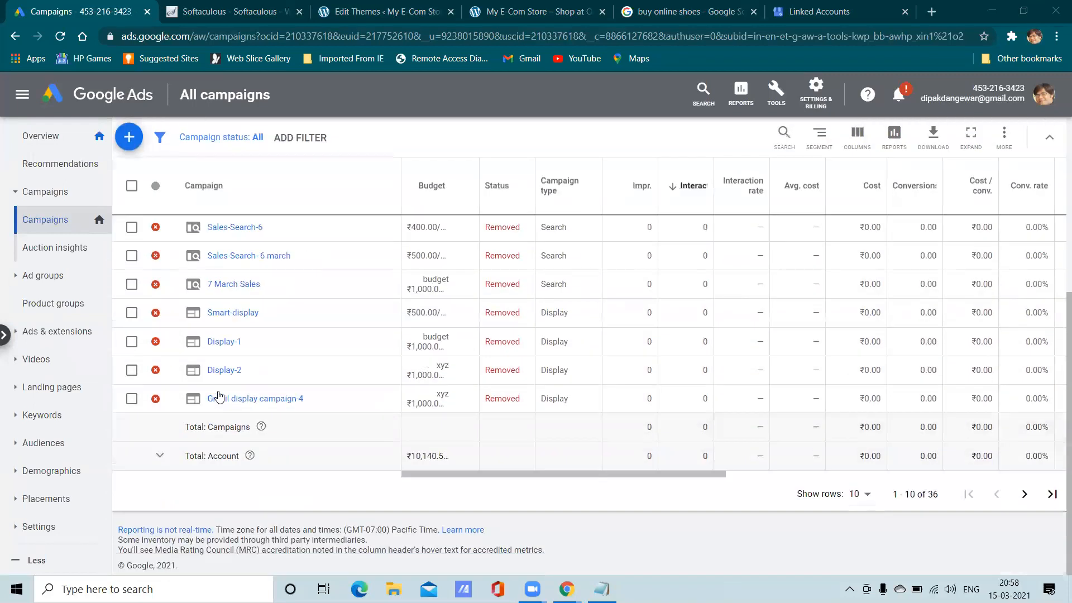
{"action": "left_click", "coordinate": [865, 495]}
{"action": "left_click", "coordinate": [866, 416]}
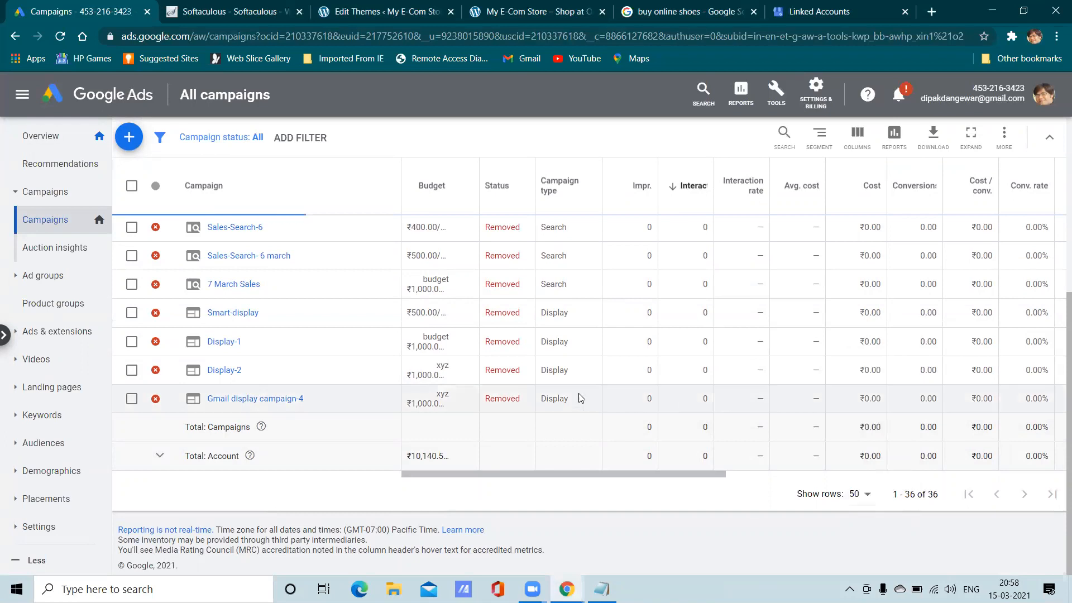
Step: View the edit actions for the Display-7 campaign, sort the campaign list by name and clear the selection
{"action": "scroll", "coordinate": [366, 376], "scroll_direction": "down", "scroll_amount": 20}
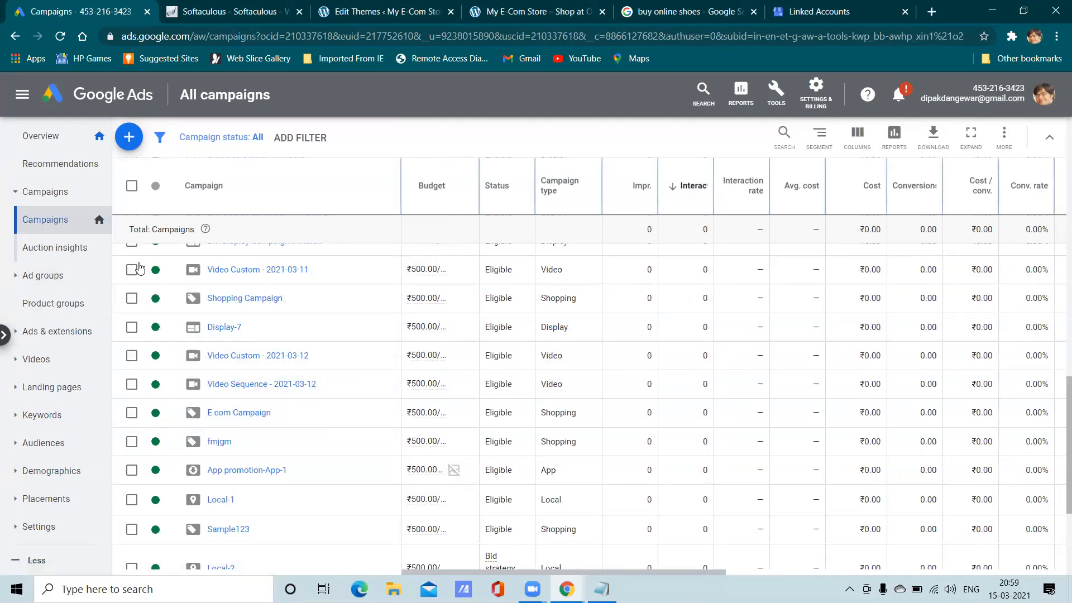
{"action": "left_click", "coordinate": [131, 329]}
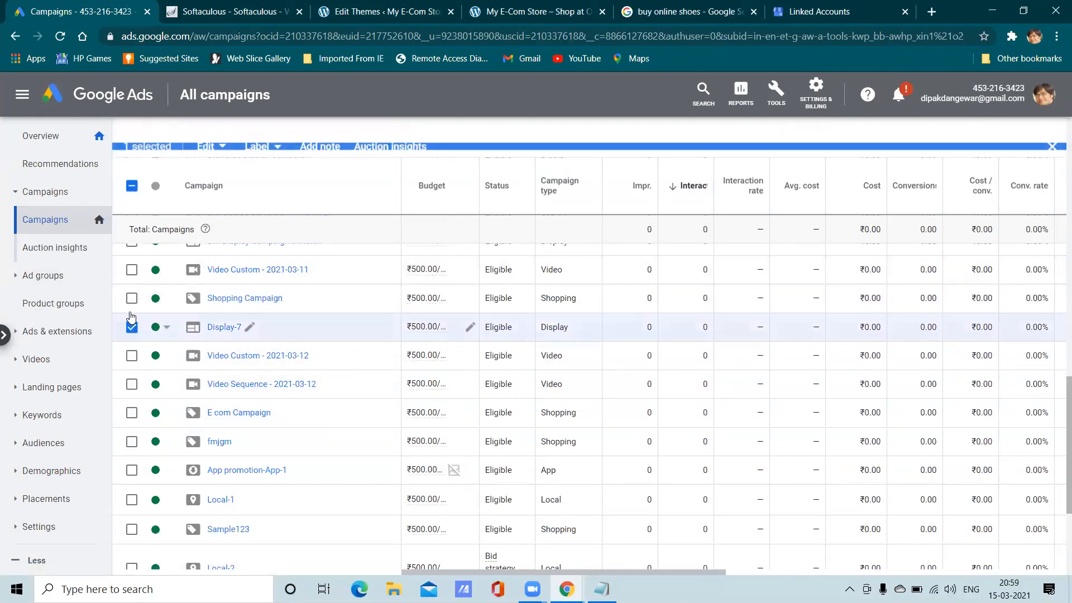
{"action": "left_click", "coordinate": [214, 148]}
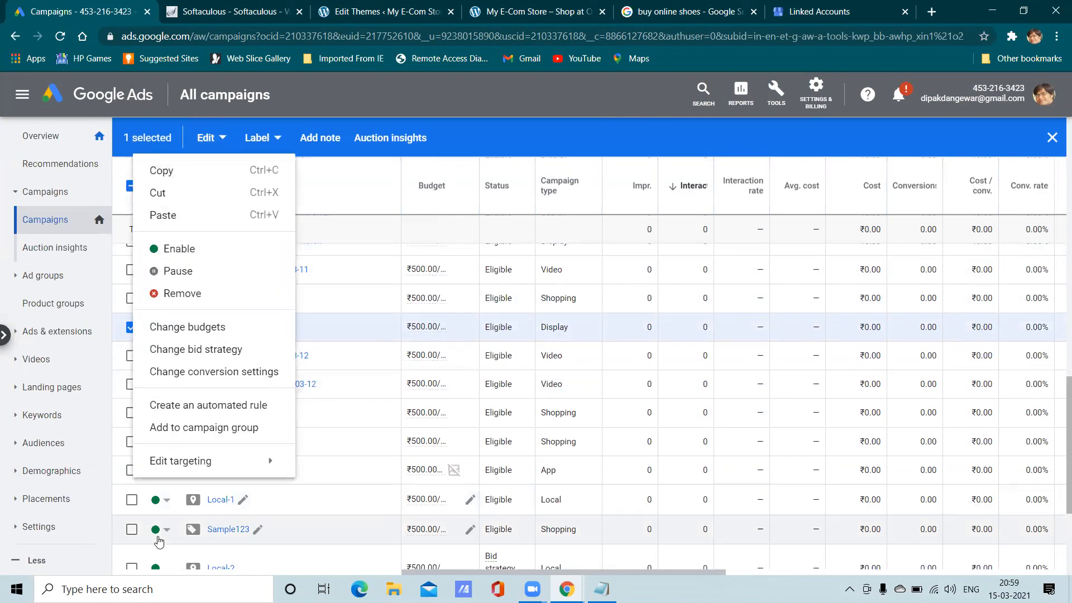
{"action": "left_click", "coordinate": [397, 97]}
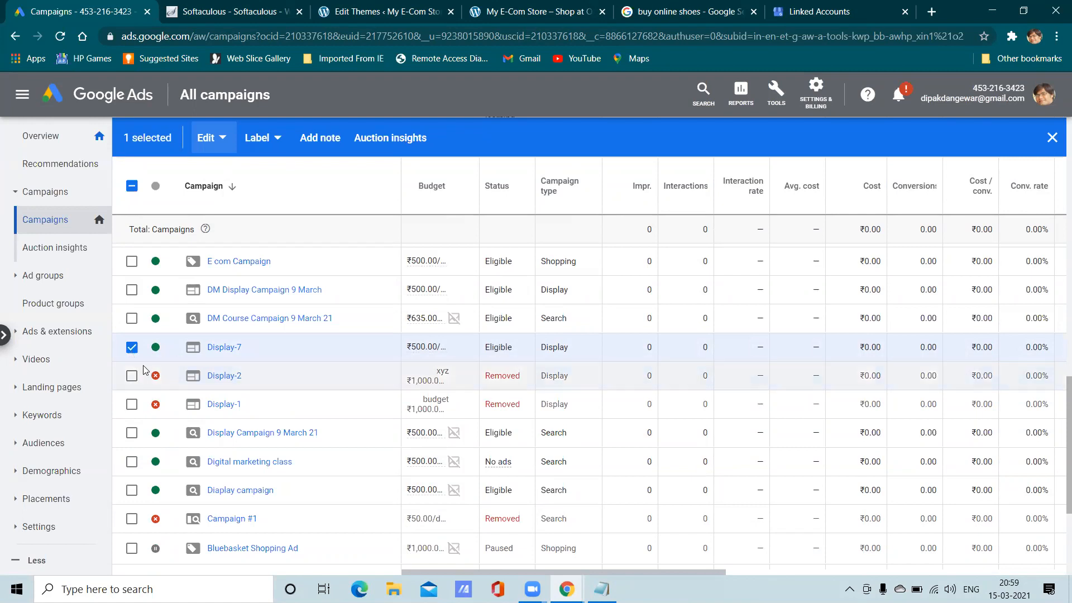
{"action": "left_click", "coordinate": [133, 348]}
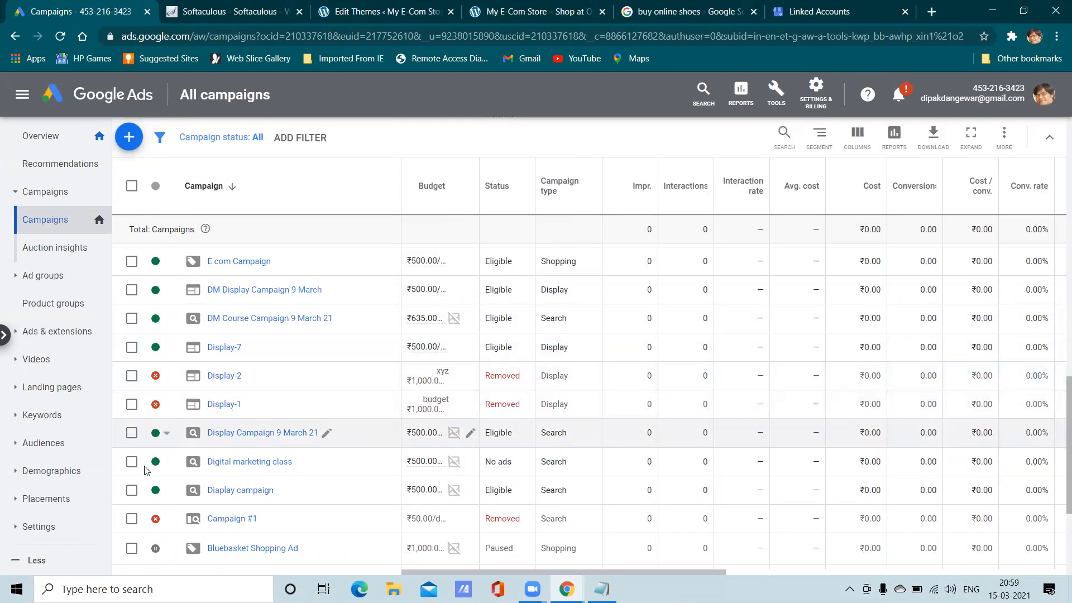
Step: Copy the Digital marketing class campaign from the list of all campaigns
{"action": "scroll", "coordinate": [202, 467], "scroll_direction": "down", "scroll_amount": 4}
{"action": "scroll", "coordinate": [190, 444], "scroll_direction": "up", "scroll_amount": 2}
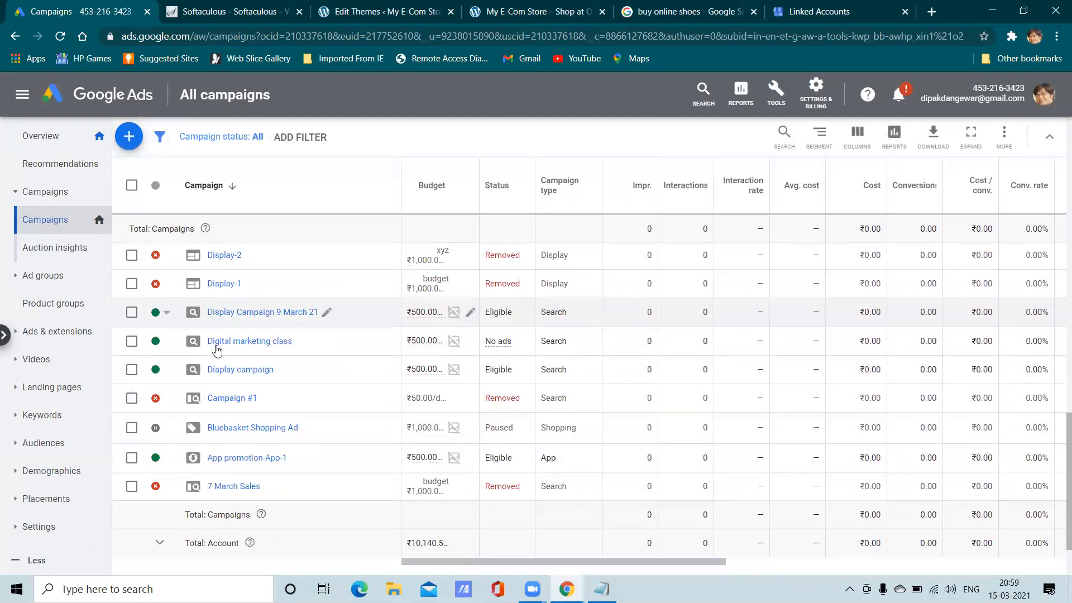
{"action": "left_click", "coordinate": [127, 370]}
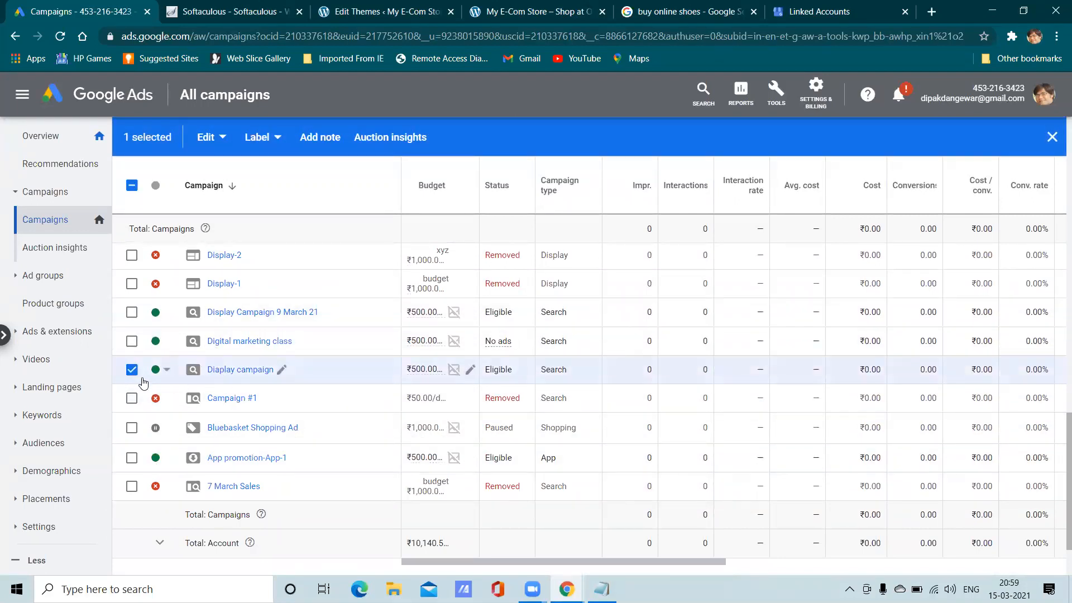
{"action": "left_click", "coordinate": [132, 341]}
{"action": "left_click", "coordinate": [132, 370]}
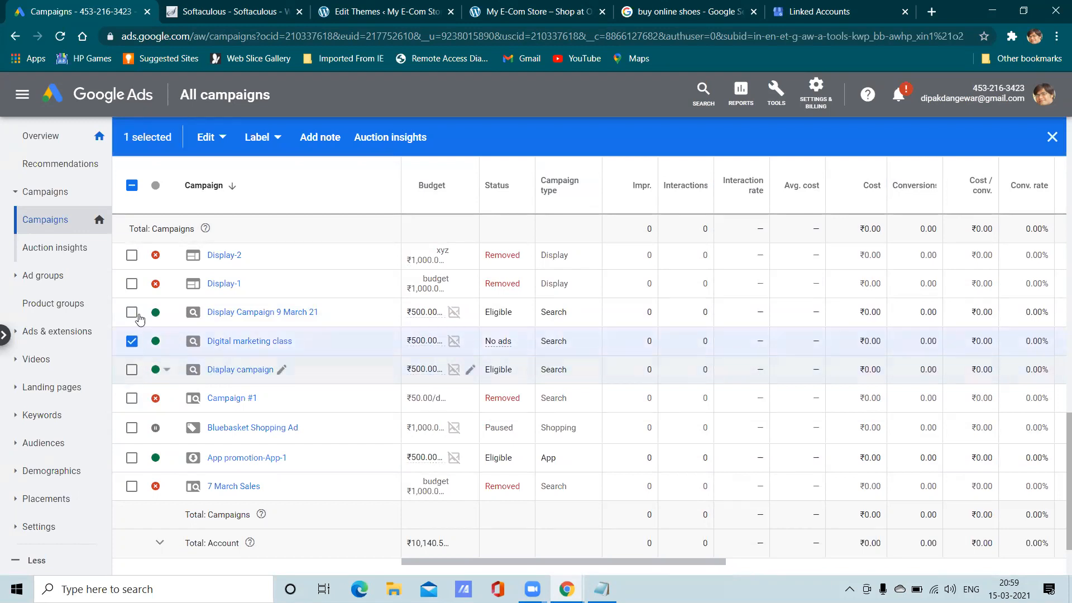
{"action": "left_click", "coordinate": [208, 137]}
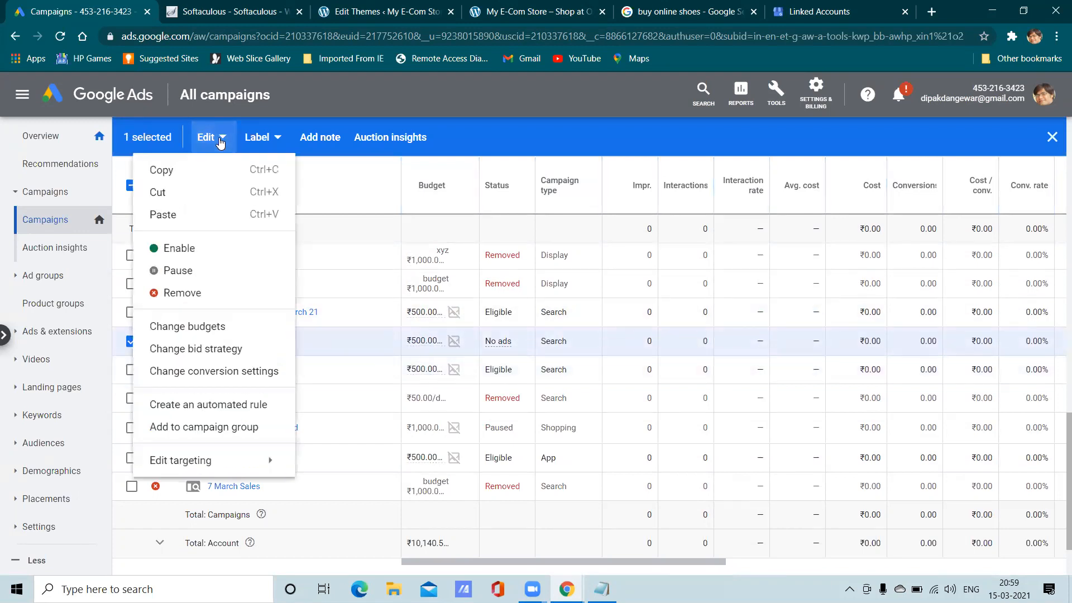
{"action": "left_click", "coordinate": [161, 170]}
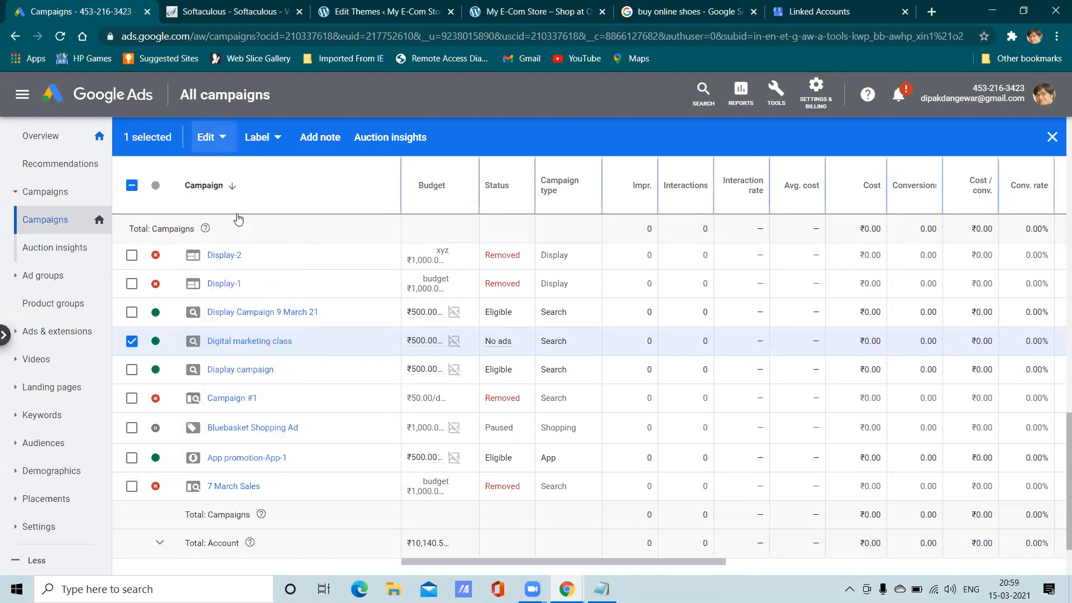
Step: Start pasting the copied campaign into the account and set new campaigns to pause after pasting
{"action": "scroll", "coordinate": [200, 229], "scroll_direction": "up", "scroll_amount": 15}
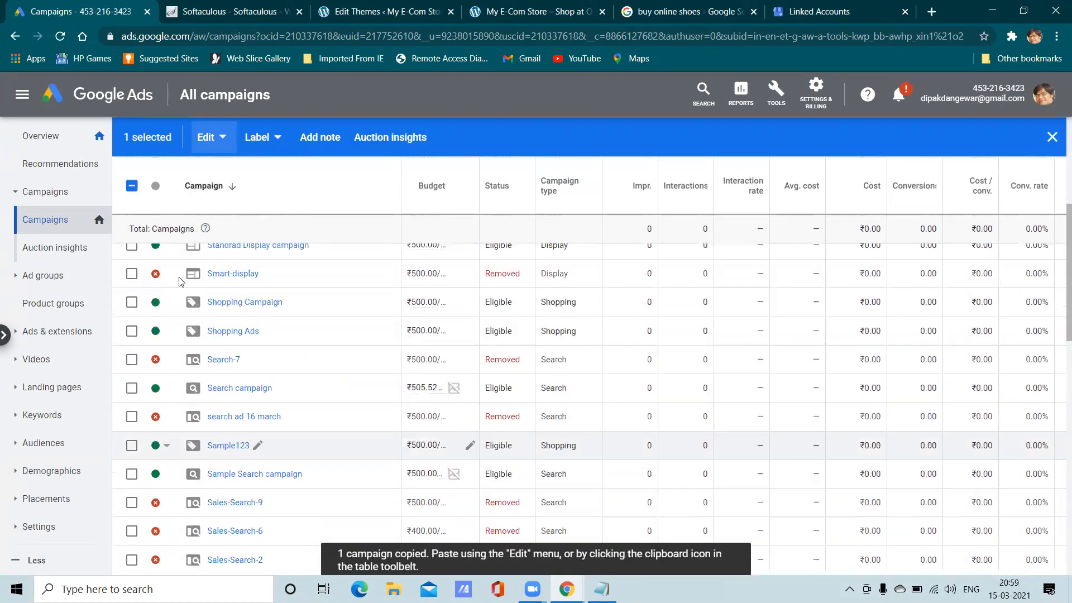
{"action": "left_click", "coordinate": [212, 333]}
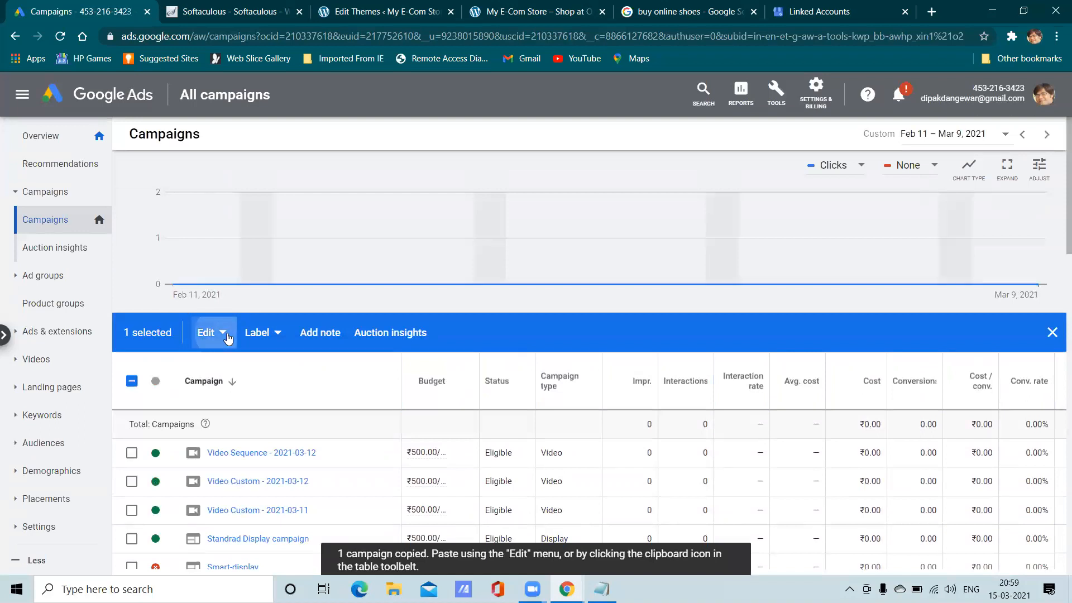
{"action": "left_click", "coordinate": [66, 236]}
{"action": "scroll", "coordinate": [302, 429], "scroll_direction": "down", "scroll_amount": 3}
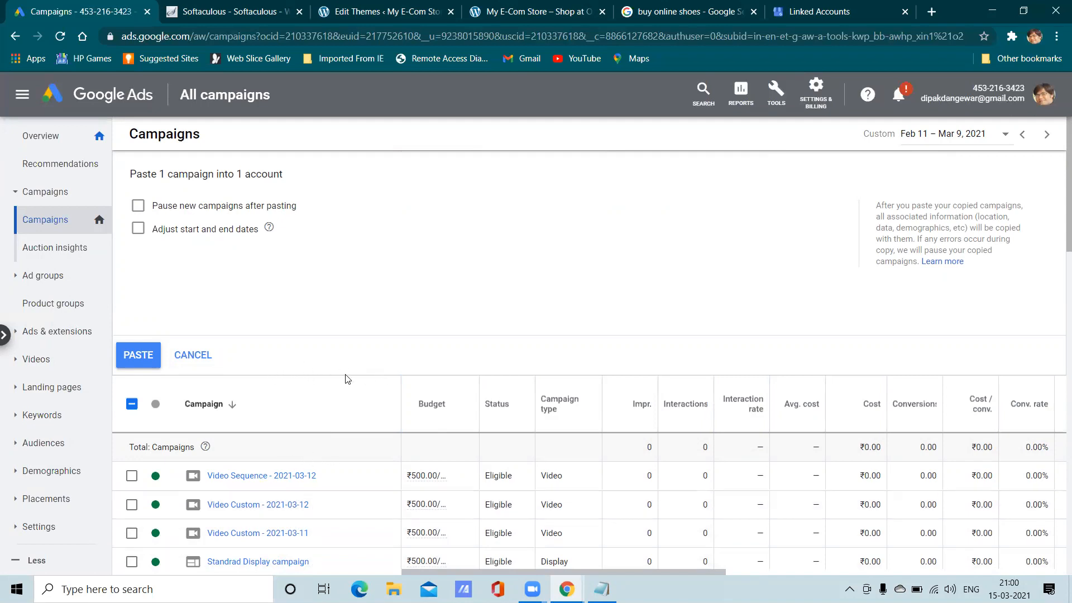
{"action": "left_click", "coordinate": [138, 208]}
Step: Try the start and end date adjustment for the pasted campaign with no end date, and turn the adjustment off again
{"action": "left_click", "coordinate": [139, 230]}
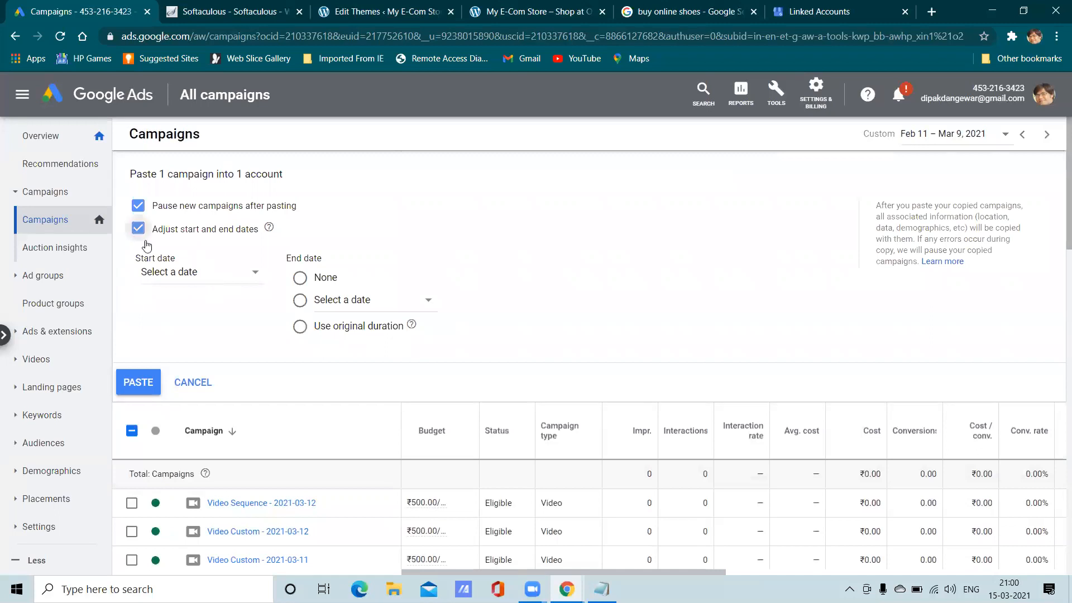
{"action": "left_click", "coordinate": [146, 242]}
{"action": "left_click", "coordinate": [138, 229]}
{"action": "left_click", "coordinate": [206, 273]}
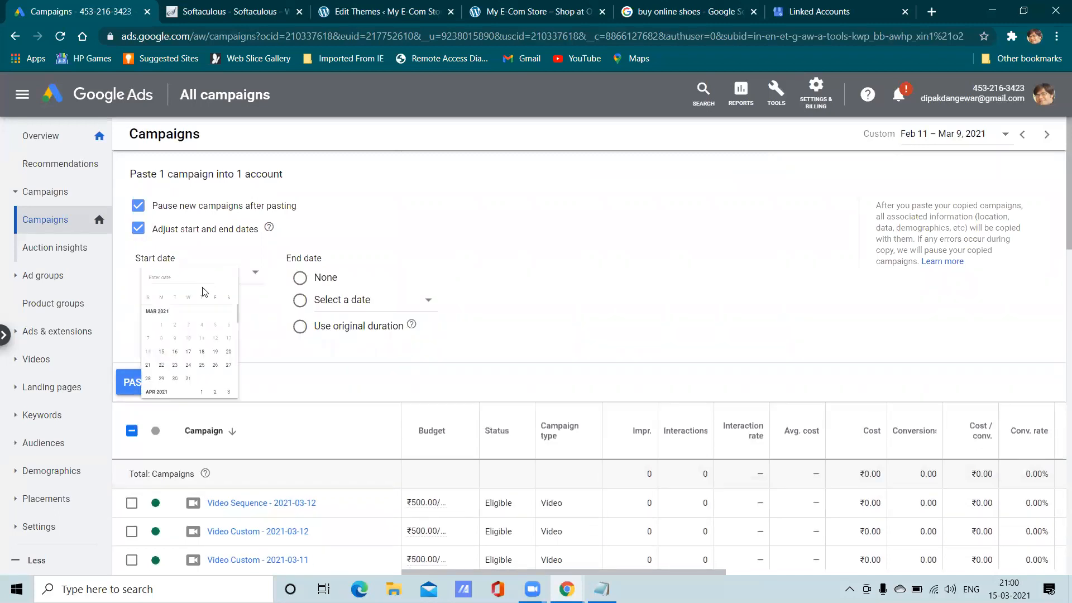
{"action": "left_click", "coordinate": [382, 262]}
{"action": "left_click", "coordinate": [300, 278]}
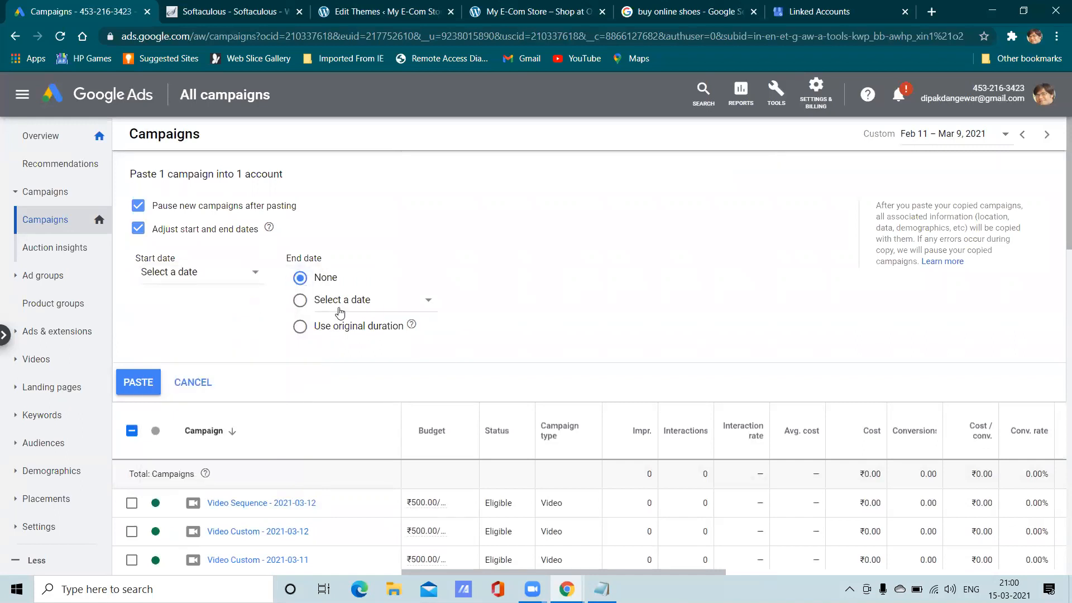
{"action": "left_click", "coordinate": [138, 229]}
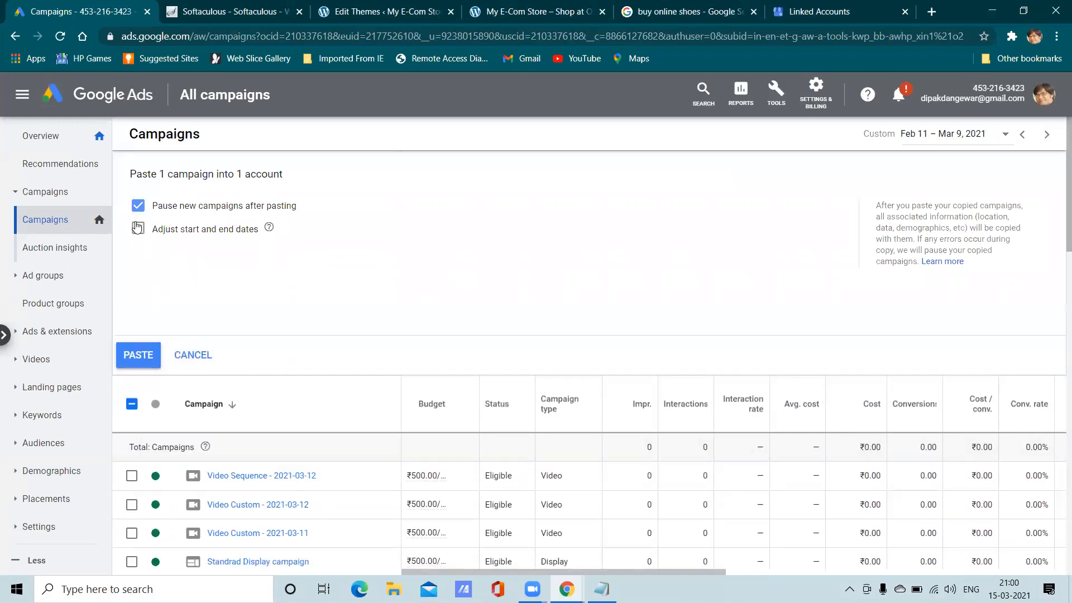
Step: Paste the campaign copy into the account and look through the campaign list for it
{"action": "left_click", "coordinate": [142, 357]}
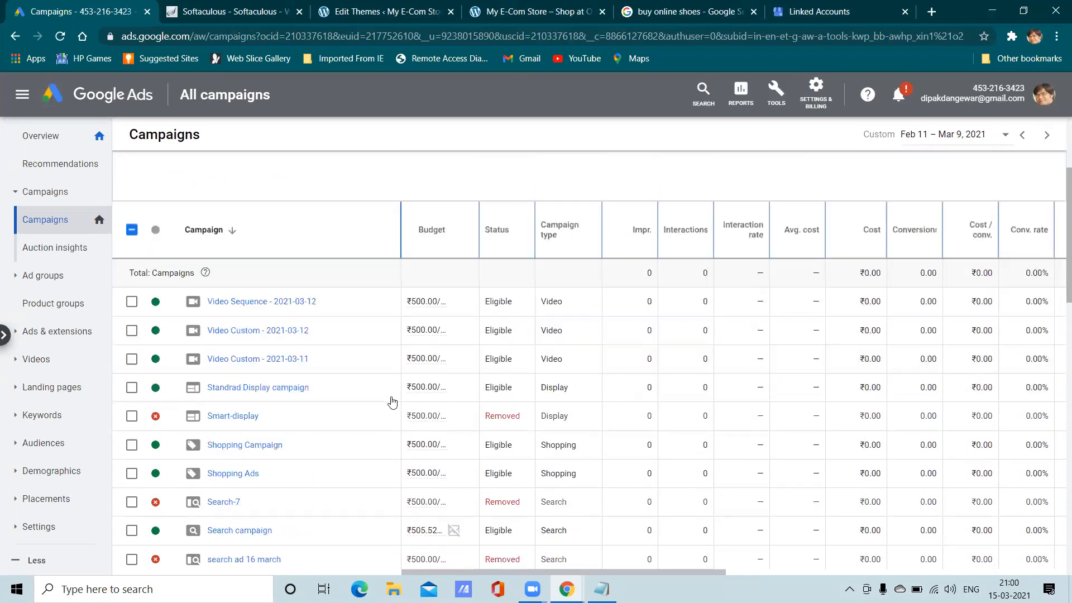
{"action": "scroll", "coordinate": [376, 407], "scroll_direction": "down", "scroll_amount": 1}
{"action": "scroll", "coordinate": [306, 424], "scroll_direction": "down", "scroll_amount": 5}
{"action": "scroll", "coordinate": [307, 424], "scroll_direction": "down", "scroll_amount": 5}
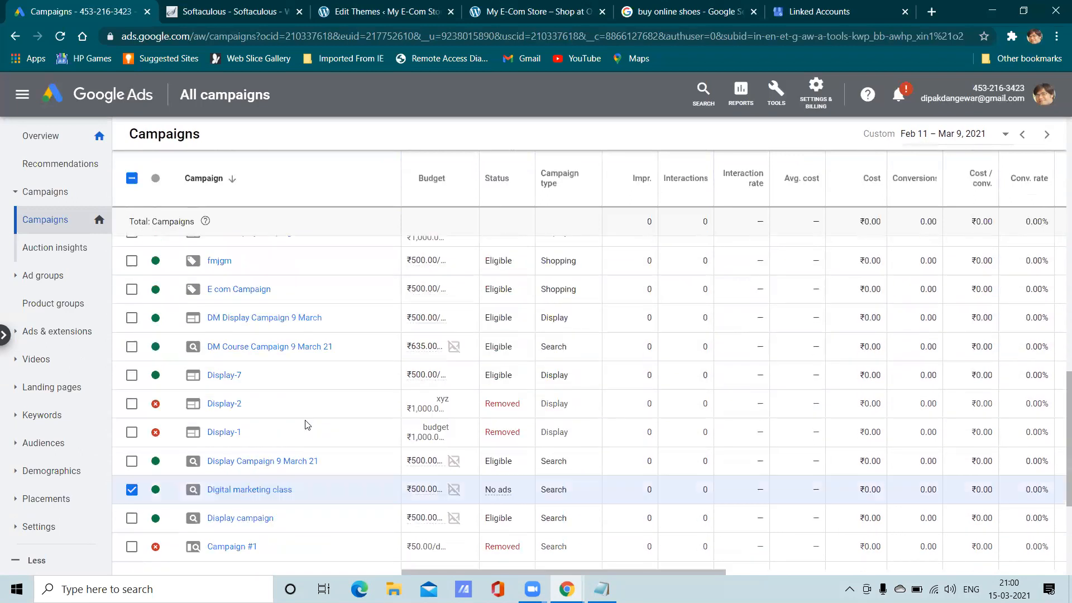
{"action": "scroll", "coordinate": [305, 427], "scroll_direction": "down", "scroll_amount": 3}
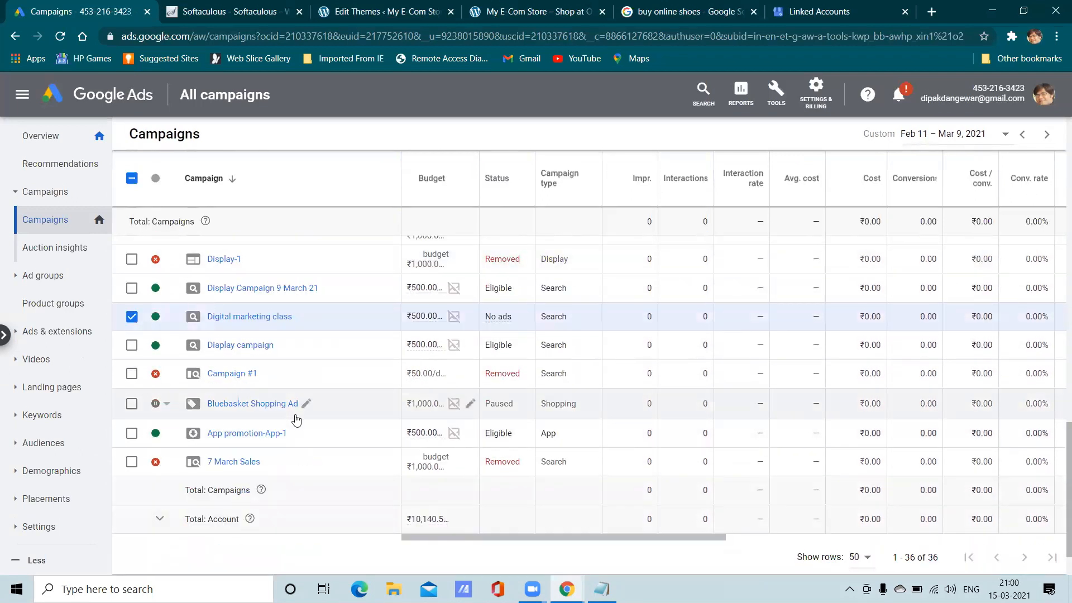
{"action": "scroll", "coordinate": [296, 420], "scroll_direction": "up", "scroll_amount": 2}
{"action": "scroll", "coordinate": [393, 391], "scroll_direction": "up", "scroll_amount": 5}
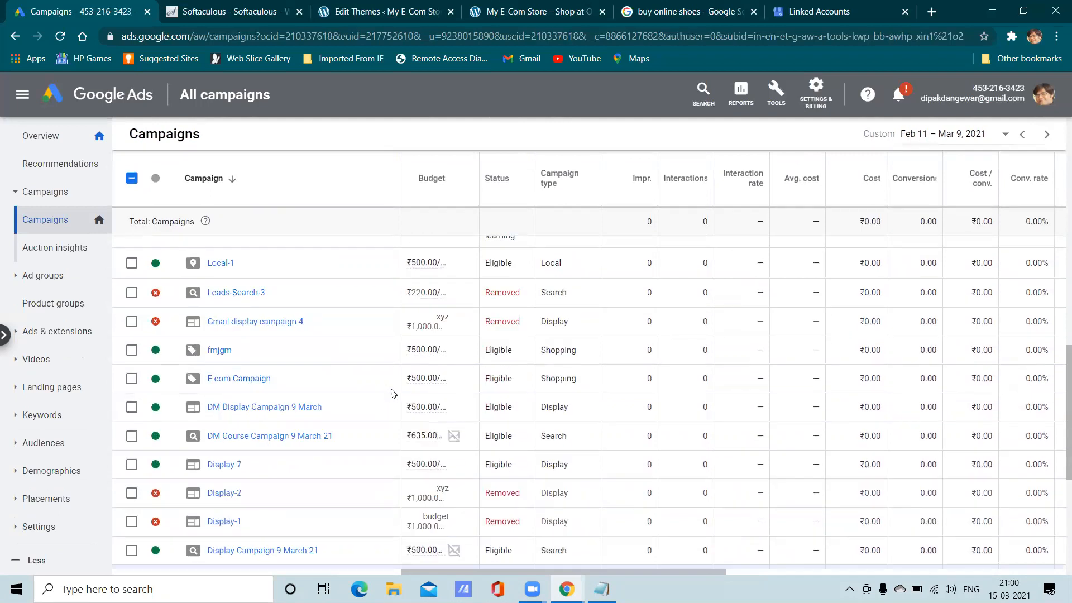
{"action": "scroll", "coordinate": [393, 394], "scroll_direction": "down", "scroll_amount": 4}
{"action": "scroll", "coordinate": [393, 393], "scroll_direction": "down", "scroll_amount": 2}
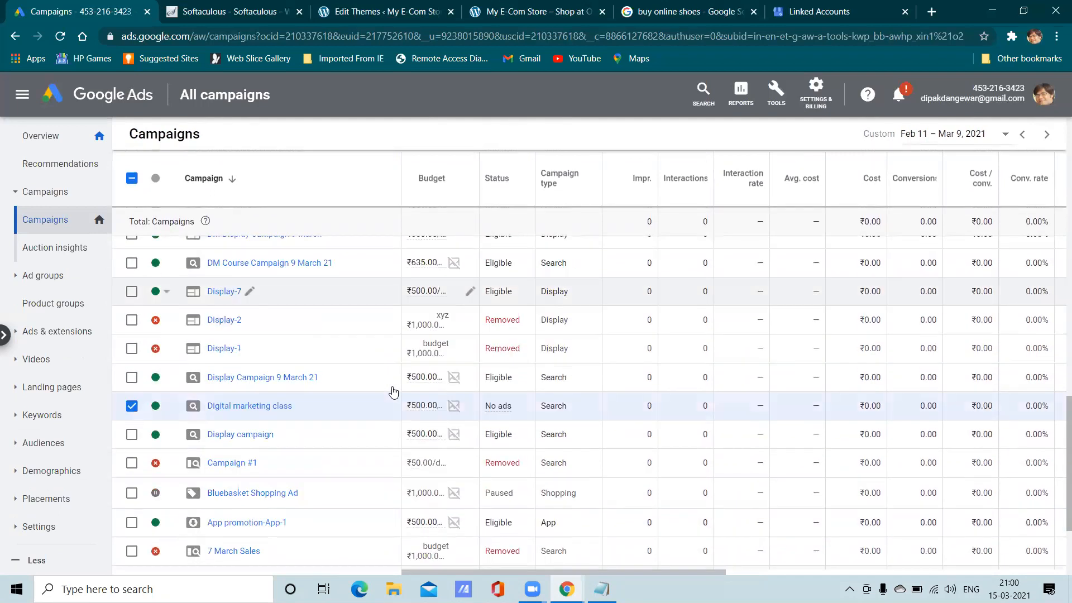
Step: Enable the pasted Digital marketing class #2 campaign
{"action": "scroll", "coordinate": [394, 391], "scroll_direction": "up", "scroll_amount": 10}
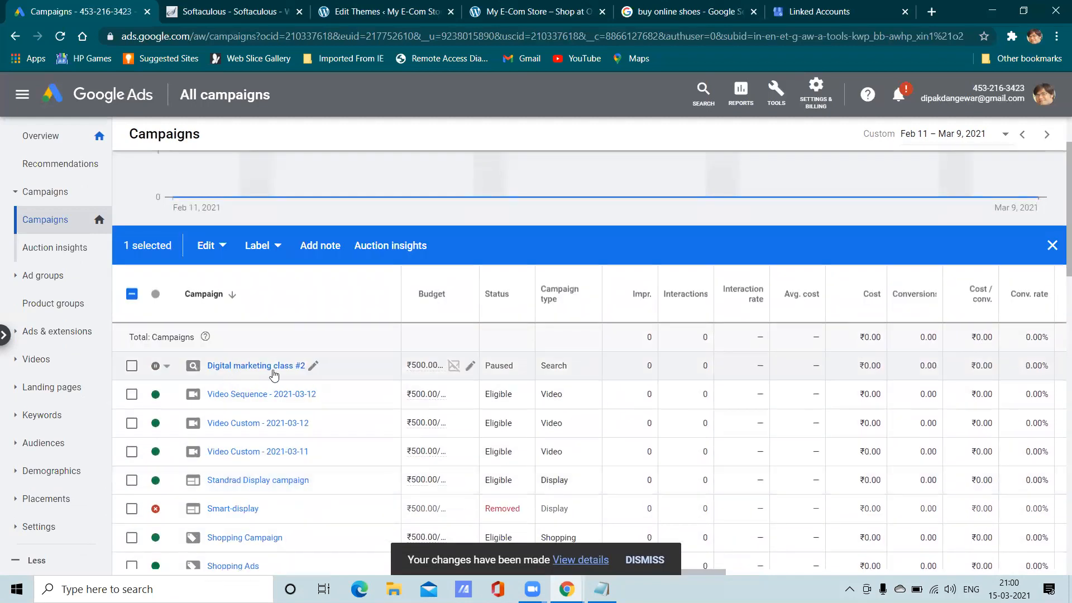
{"action": "left_click", "coordinate": [161, 369]}
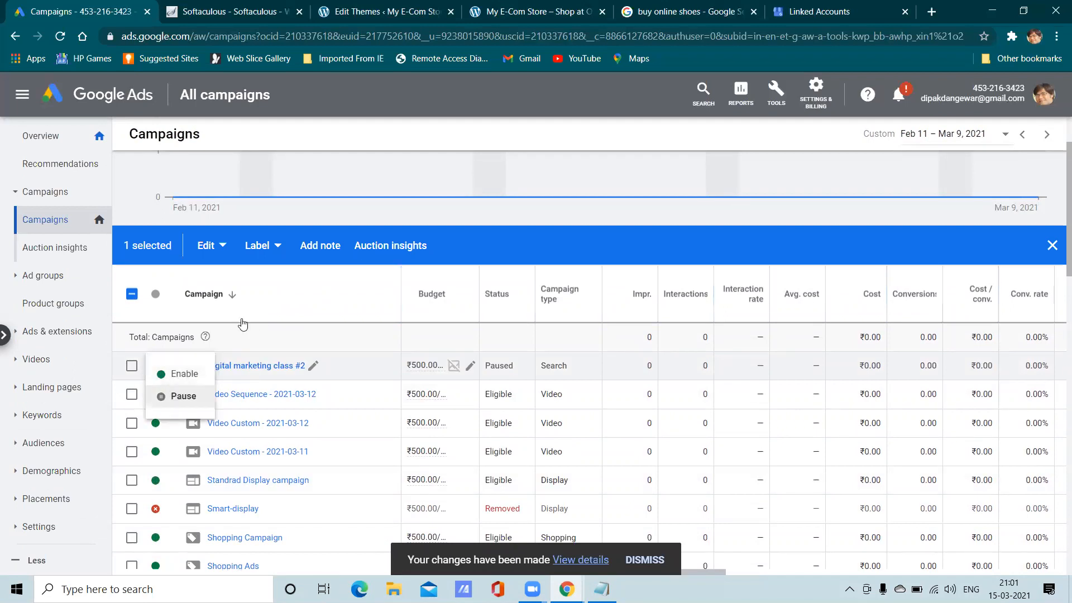
{"action": "left_click", "coordinate": [186, 374]}
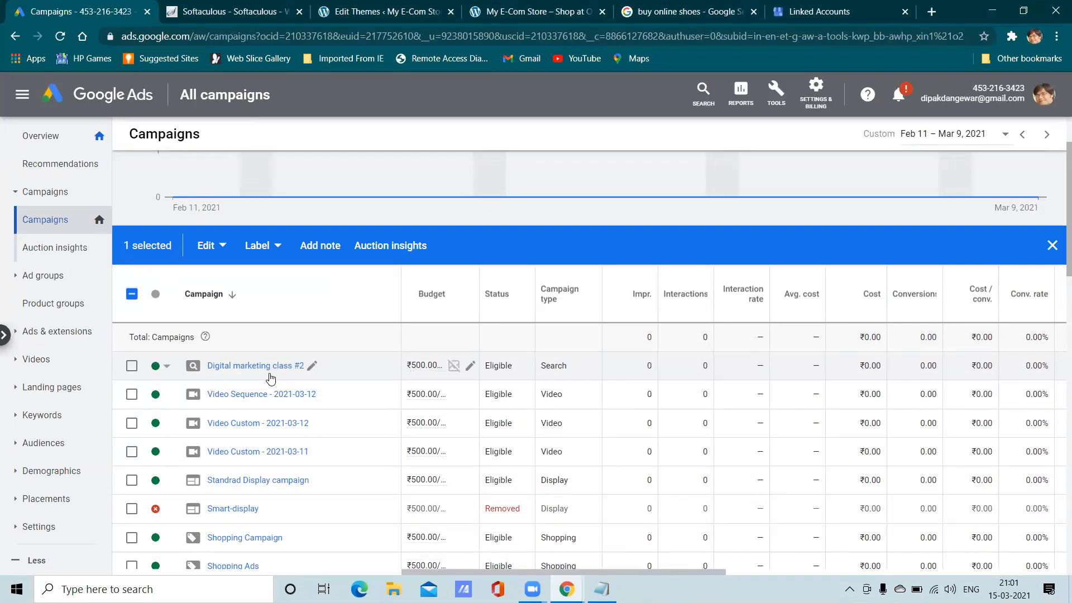
Step: Open the account's product groups and review which campaigns and ad groups they belong to
{"action": "left_click", "coordinate": [66, 276]}
{"action": "left_click", "coordinate": [66, 307]}
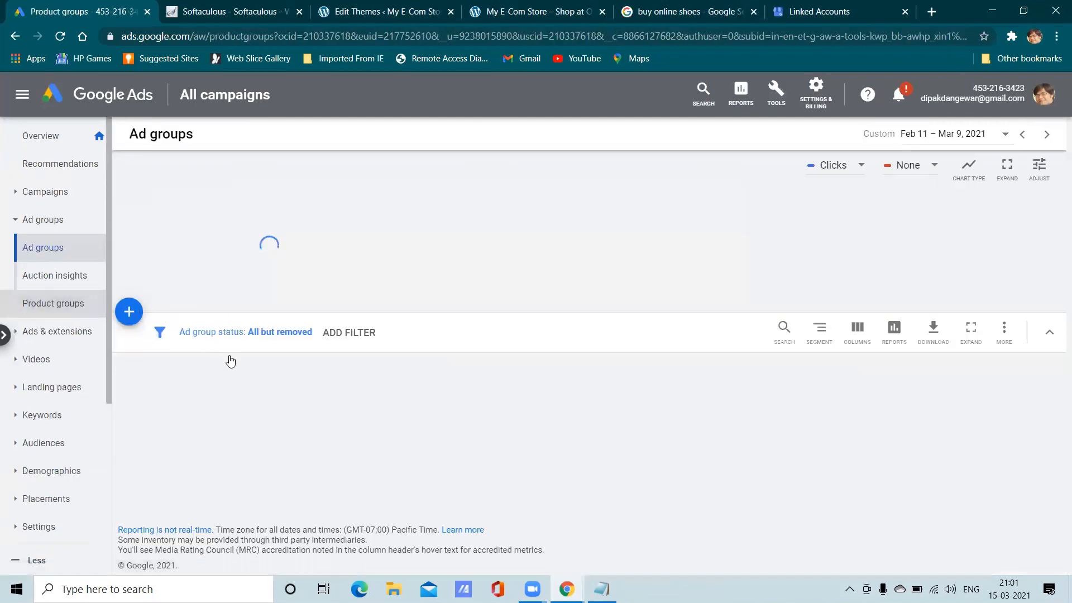
{"action": "scroll", "coordinate": [272, 400], "scroll_direction": "down", "scroll_amount": 2}
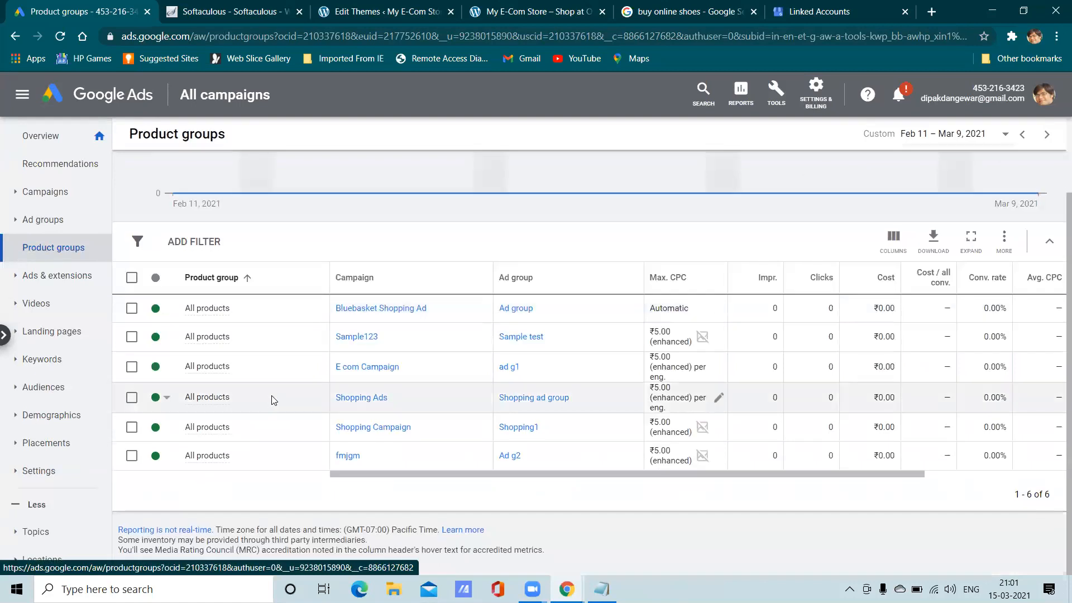
{"action": "scroll", "coordinate": [244, 398], "scroll_direction": "up", "scroll_amount": 2}
{"action": "scroll", "coordinate": [246, 397], "scroll_direction": "down", "scroll_amount": 2}
{"action": "scroll", "coordinate": [706, 430], "scroll_direction": "up", "scroll_amount": 2}
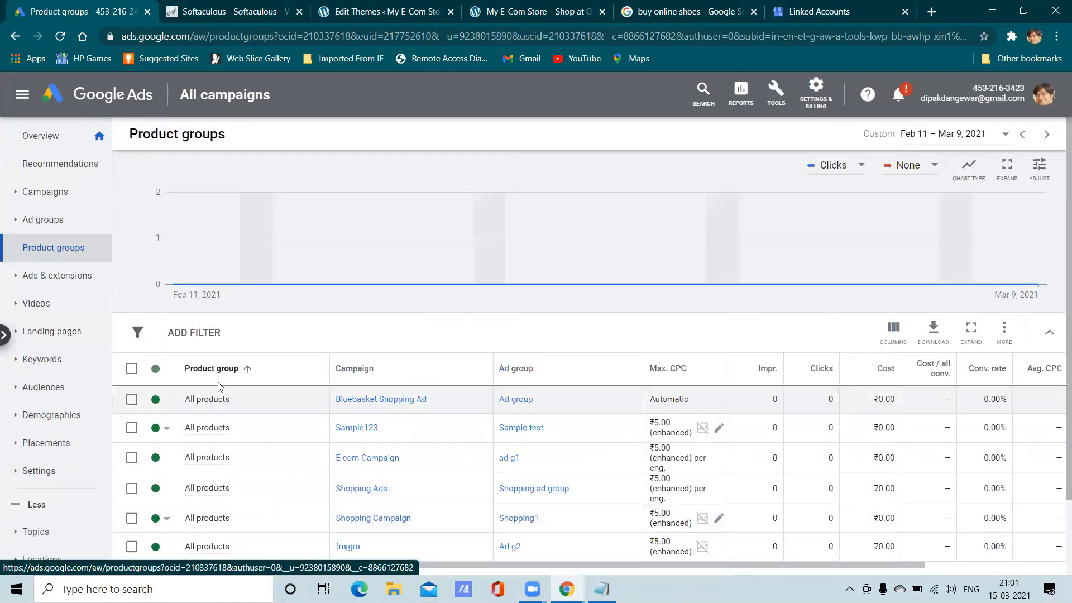
Step: Open the ad groups of all campaigns and look through the list with their statuses and types
{"action": "left_click", "coordinate": [53, 146]}
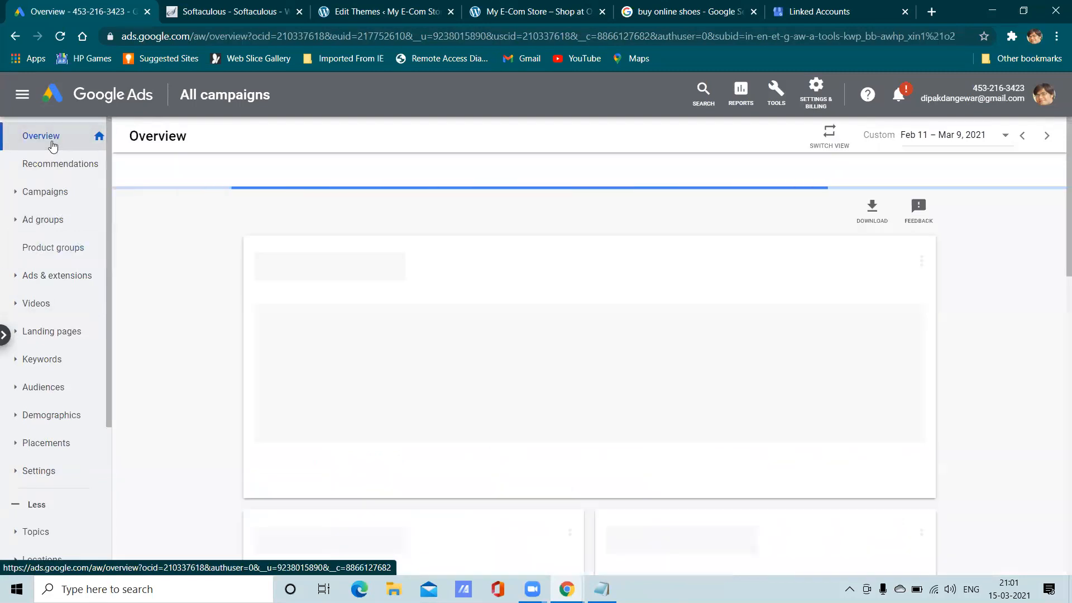
{"action": "left_click", "coordinate": [46, 220]}
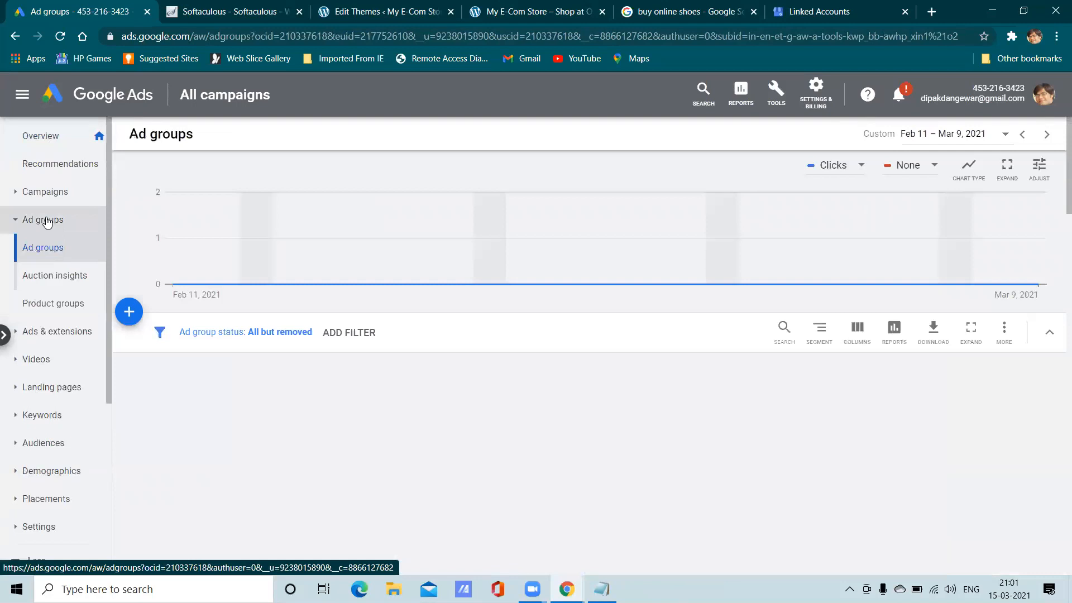
{"action": "scroll", "coordinate": [420, 409], "scroll_direction": "down", "scroll_amount": 3}
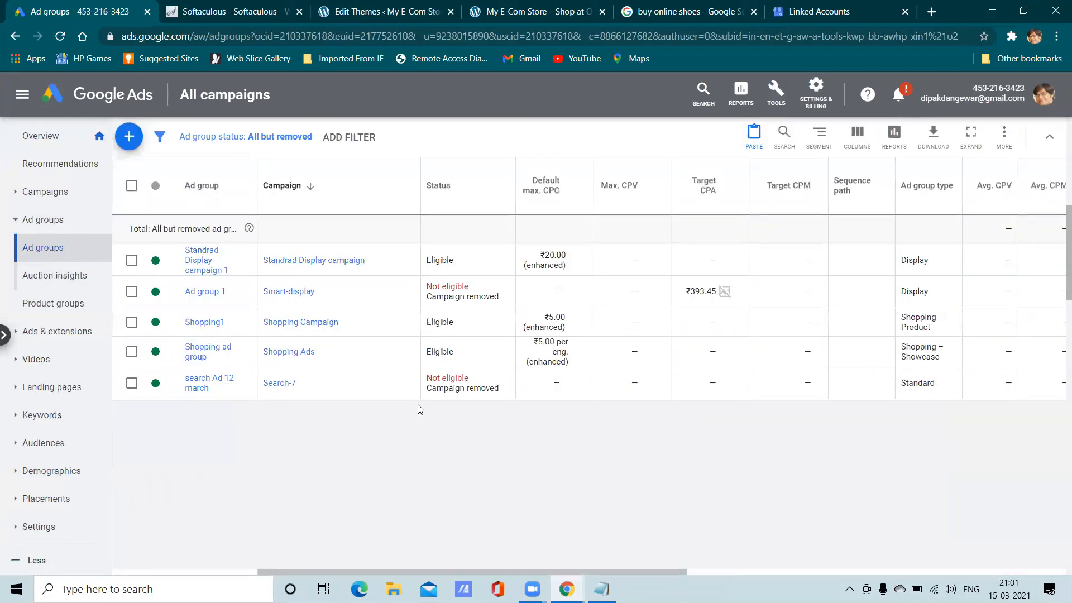
{"action": "scroll", "coordinate": [413, 402], "scroll_direction": "down", "scroll_amount": 10}
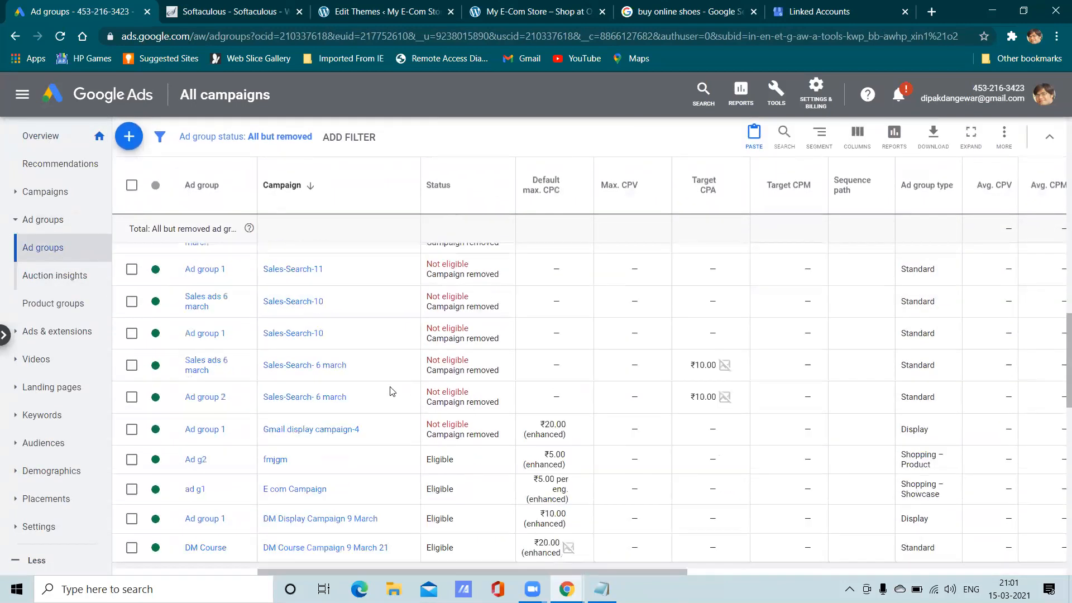
Step: Copy Ad group 1 of the DM Display Campaign 9 March campaign from the ad groups list
{"action": "scroll", "coordinate": [393, 391], "scroll_direction": "down", "scroll_amount": 2}
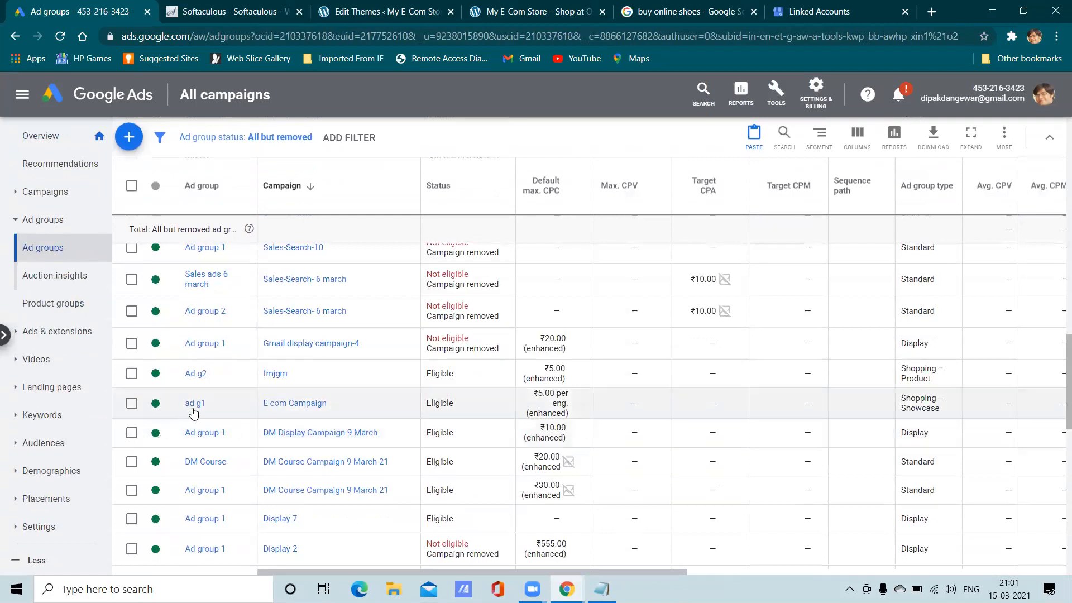
{"action": "left_click", "coordinate": [136, 434]}
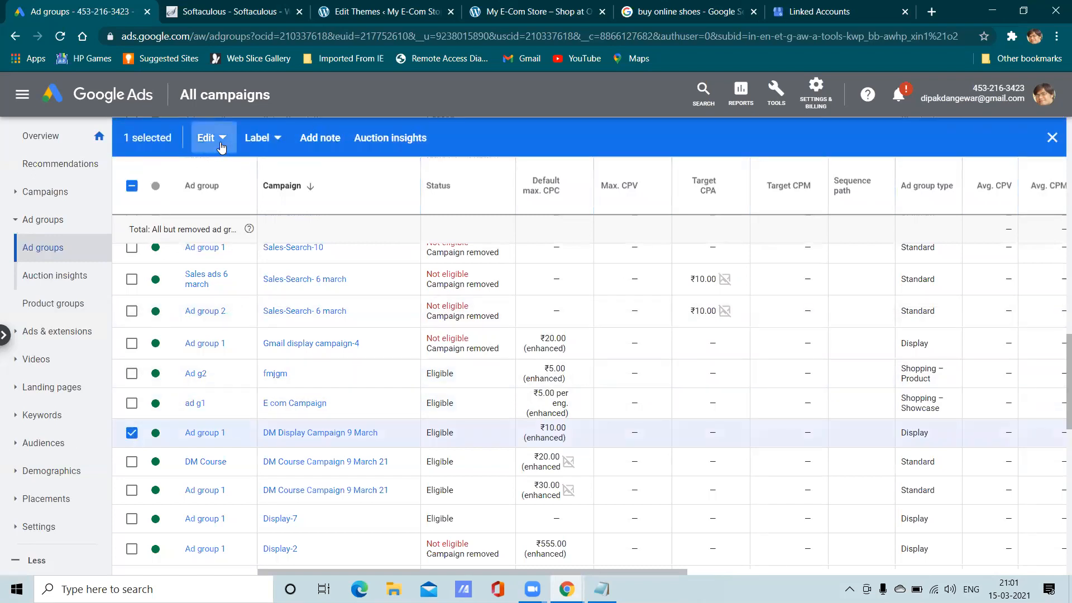
{"action": "left_click", "coordinate": [222, 145]}
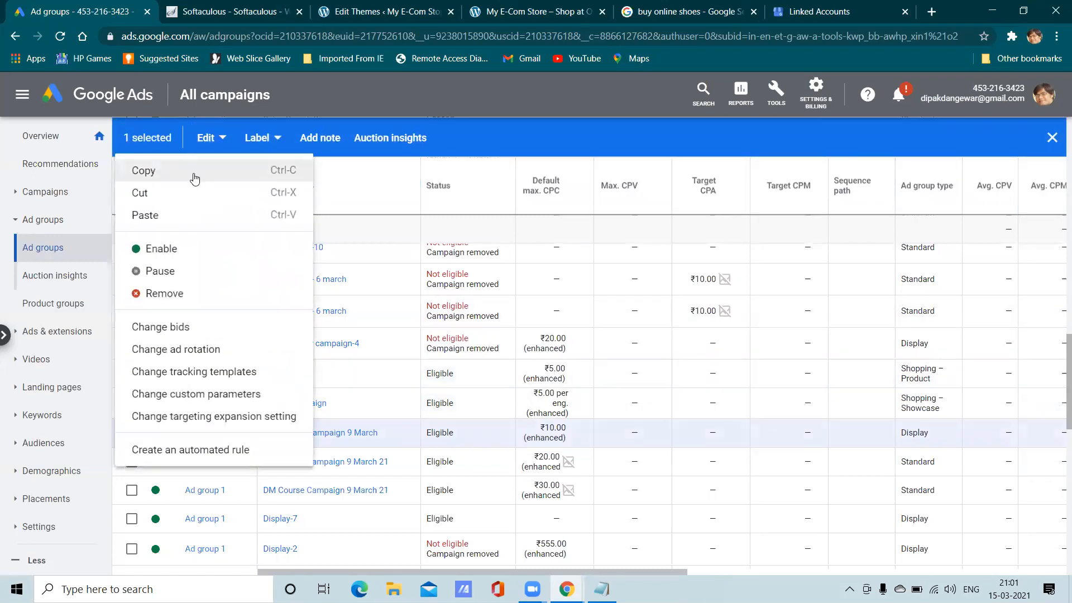
{"action": "left_click", "coordinate": [195, 178]}
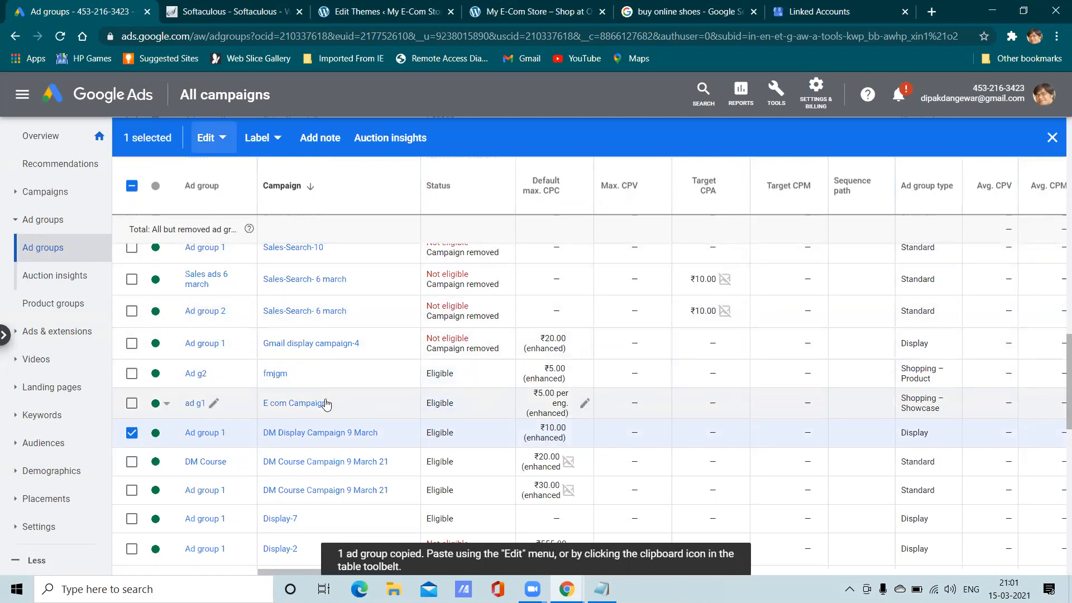
Step: Open the Display Campaign 9 March 21 campaign from the list of all campaigns
{"action": "scroll", "coordinate": [240, 408], "scroll_direction": "up", "scroll_amount": 15}
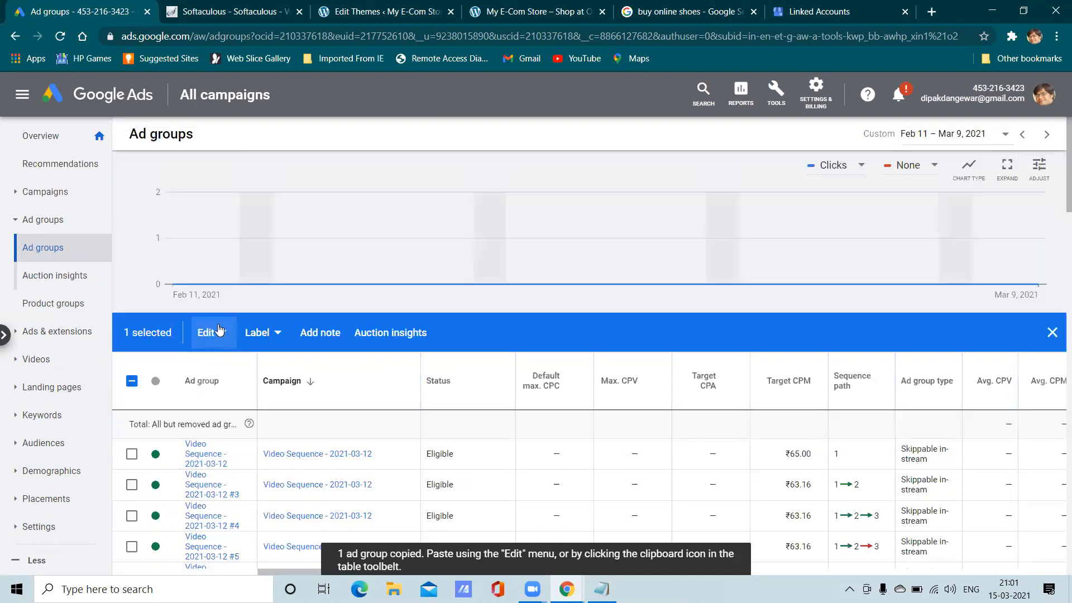
{"action": "left_click", "coordinate": [56, 196]}
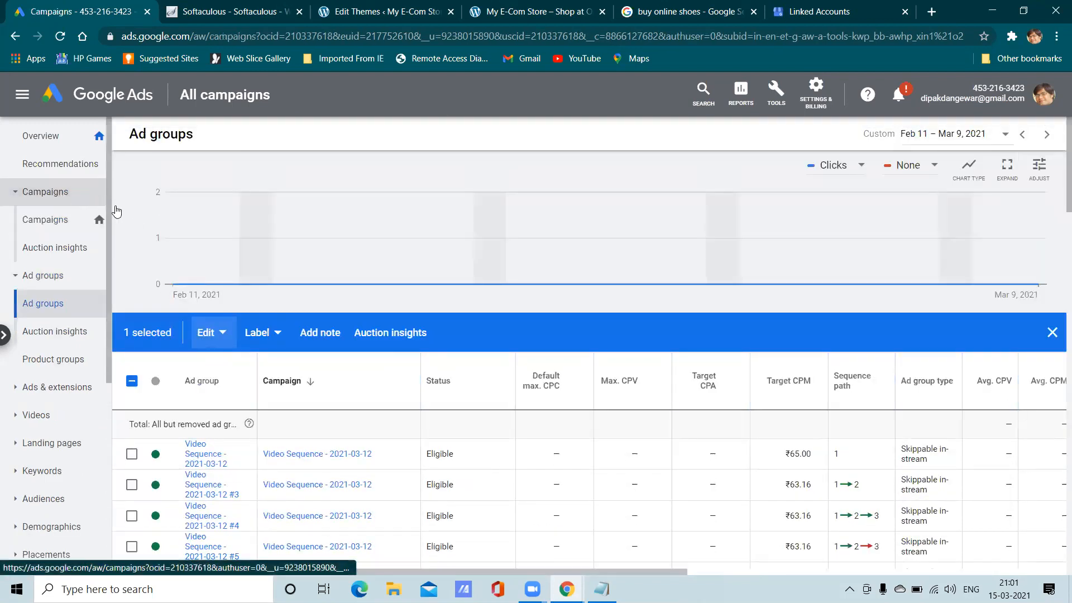
{"action": "scroll", "coordinate": [196, 394], "scroll_direction": "down", "scroll_amount": 3}
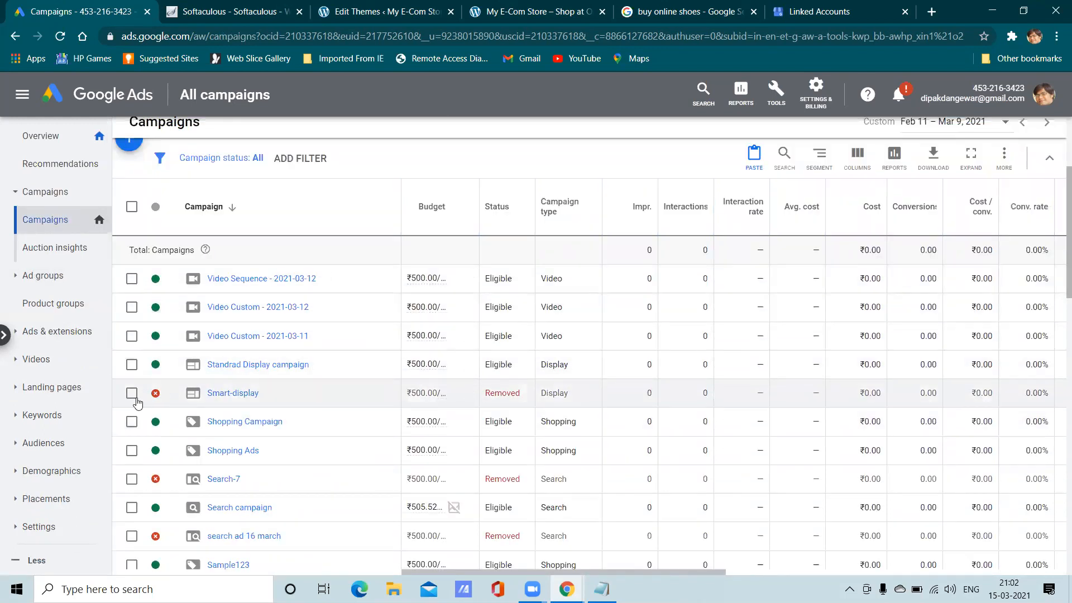
{"action": "scroll", "coordinate": [167, 433], "scroll_direction": "down", "scroll_amount": 3}
{"action": "scroll", "coordinate": [185, 434], "scroll_direction": "down", "scroll_amount": 5}
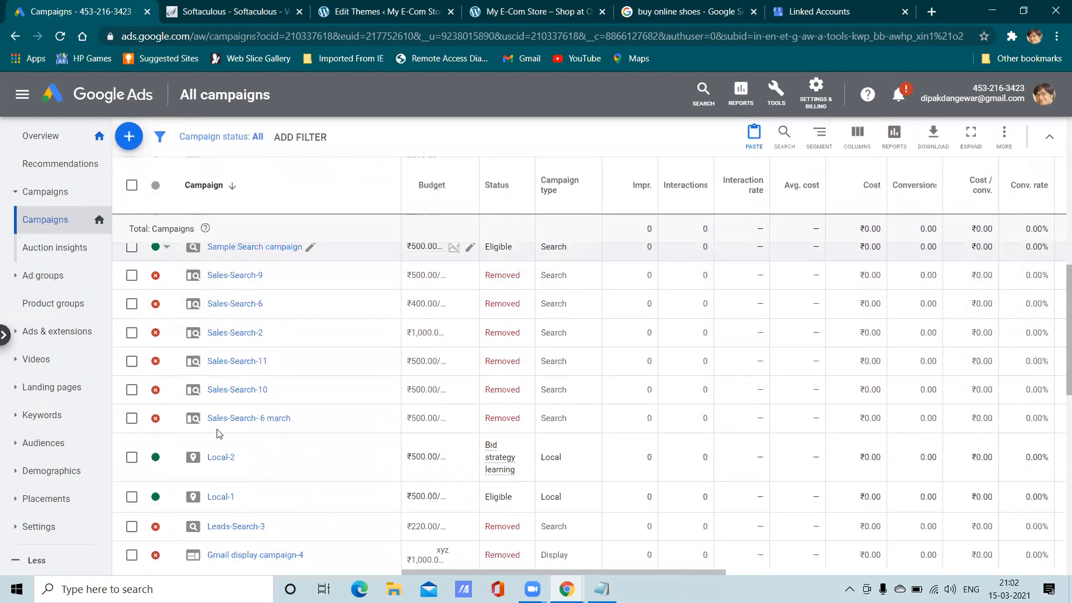
{"action": "scroll", "coordinate": [215, 429], "scroll_direction": "down", "scroll_amount": 7}
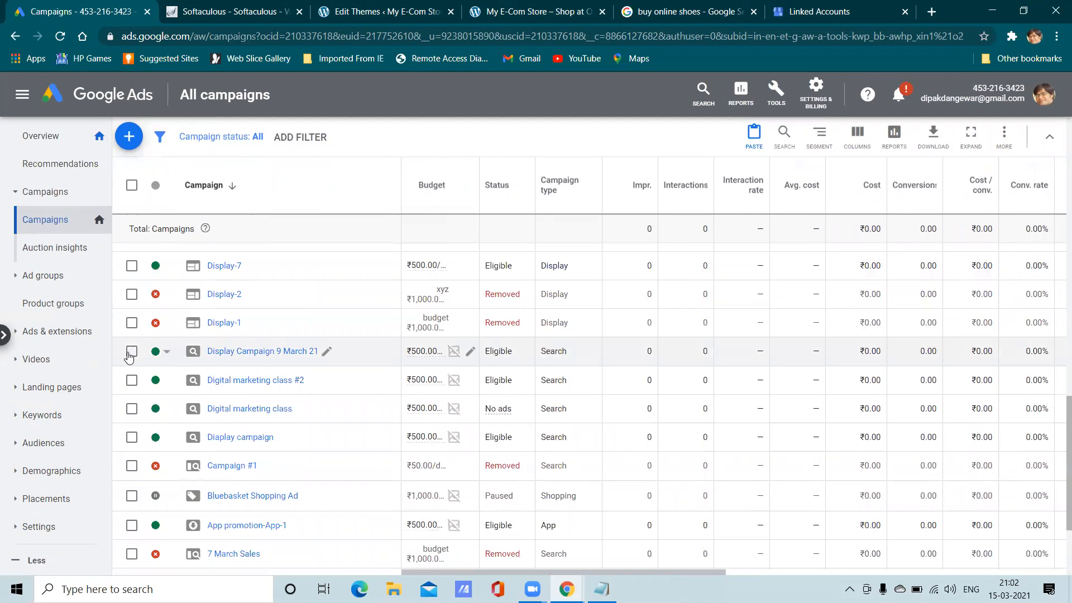
{"action": "left_click", "coordinate": [131, 351]}
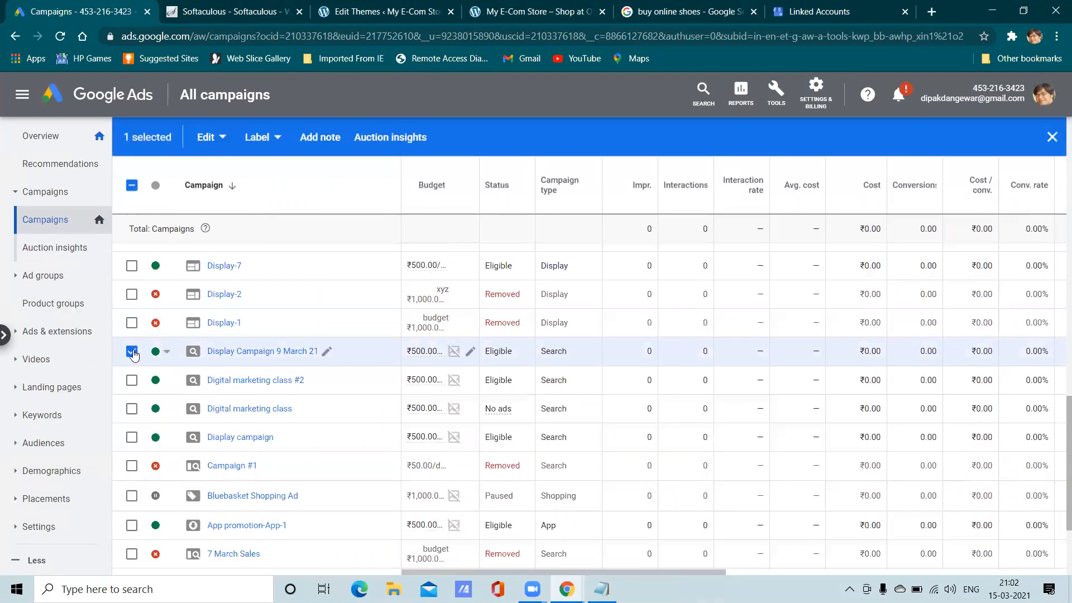
{"action": "left_click", "coordinate": [239, 352]}
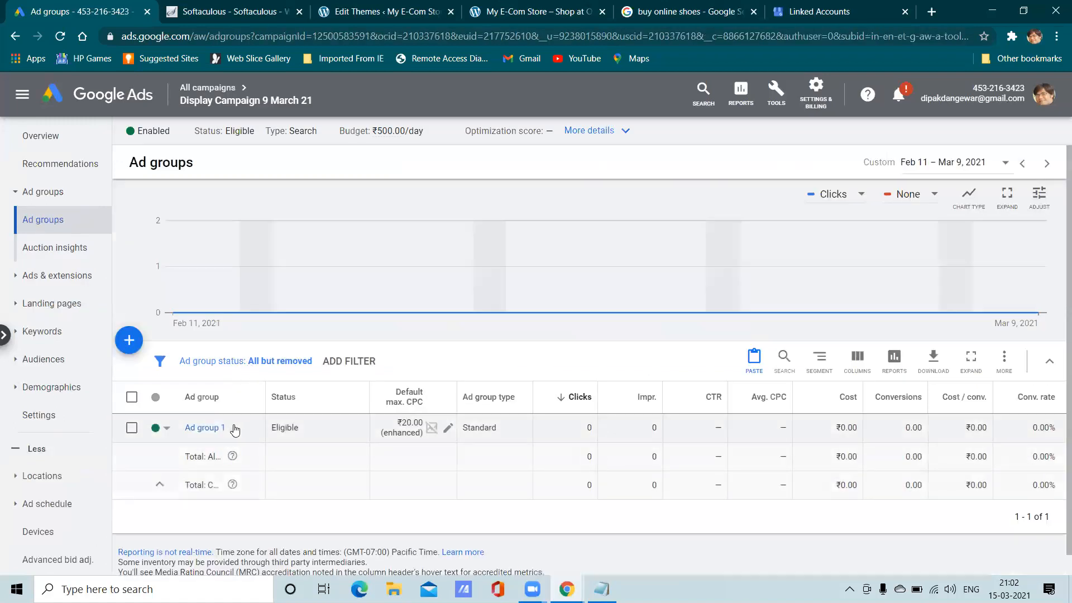
{"action": "scroll", "coordinate": [235, 428], "scroll_direction": "down", "scroll_amount": 1}
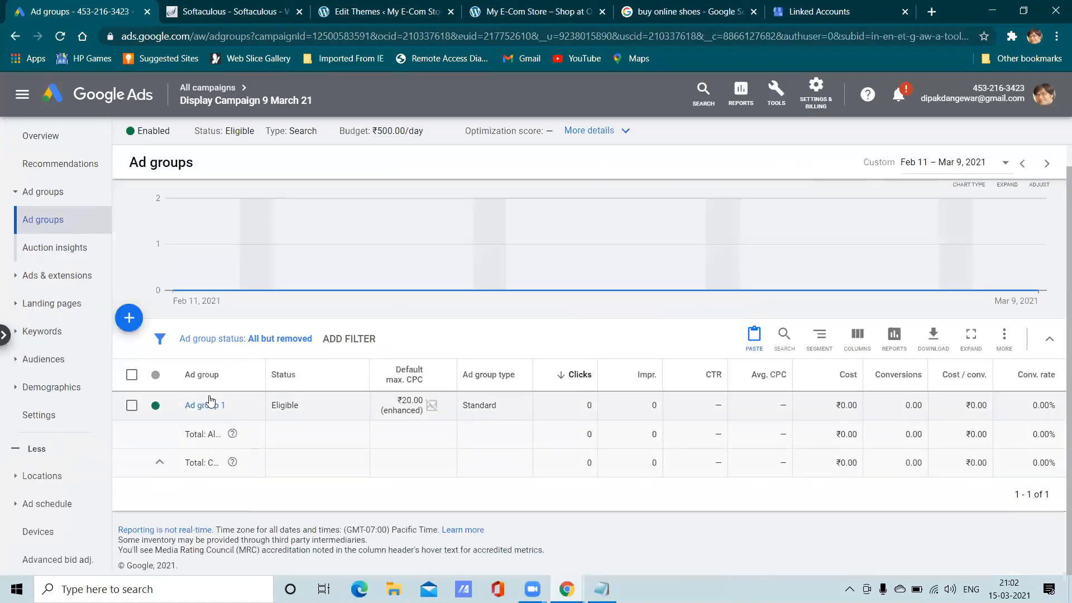
{"action": "left_click", "coordinate": [129, 321]}
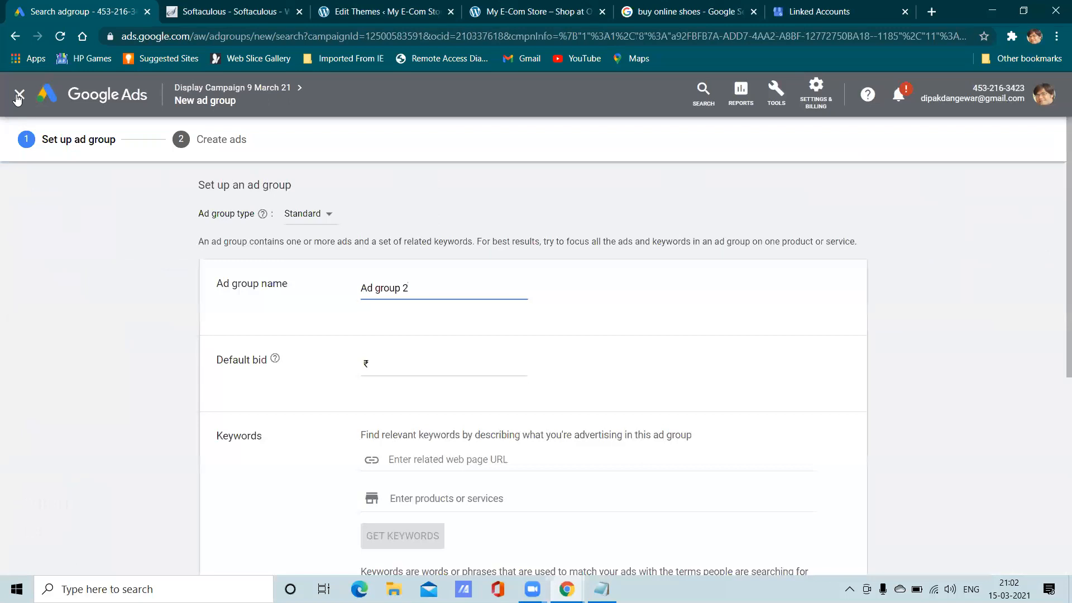
{"action": "left_click", "coordinate": [18, 96]}
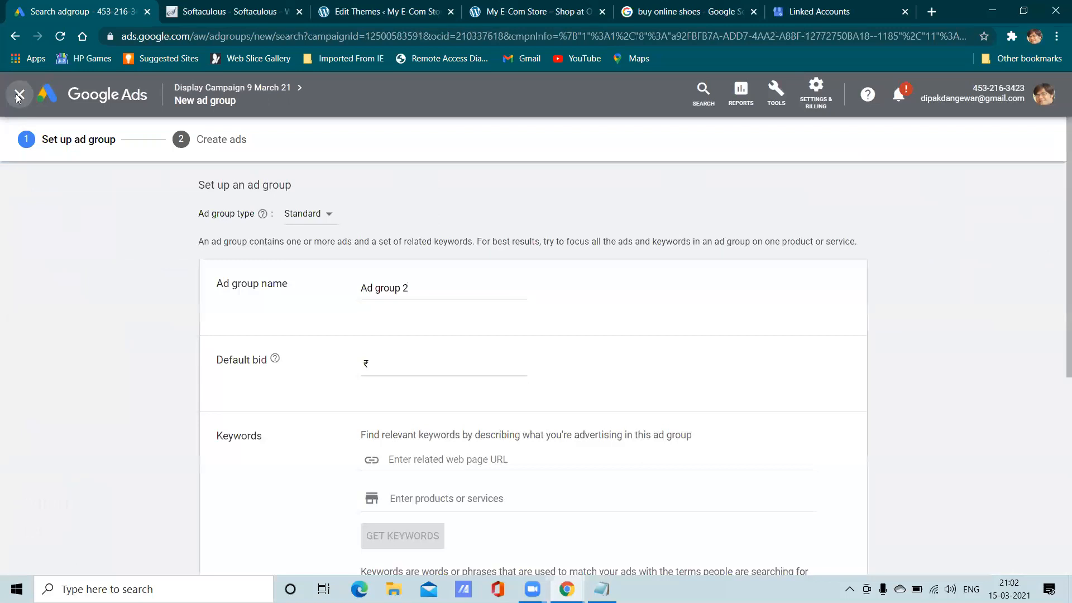
{"action": "left_click", "coordinate": [675, 349]}
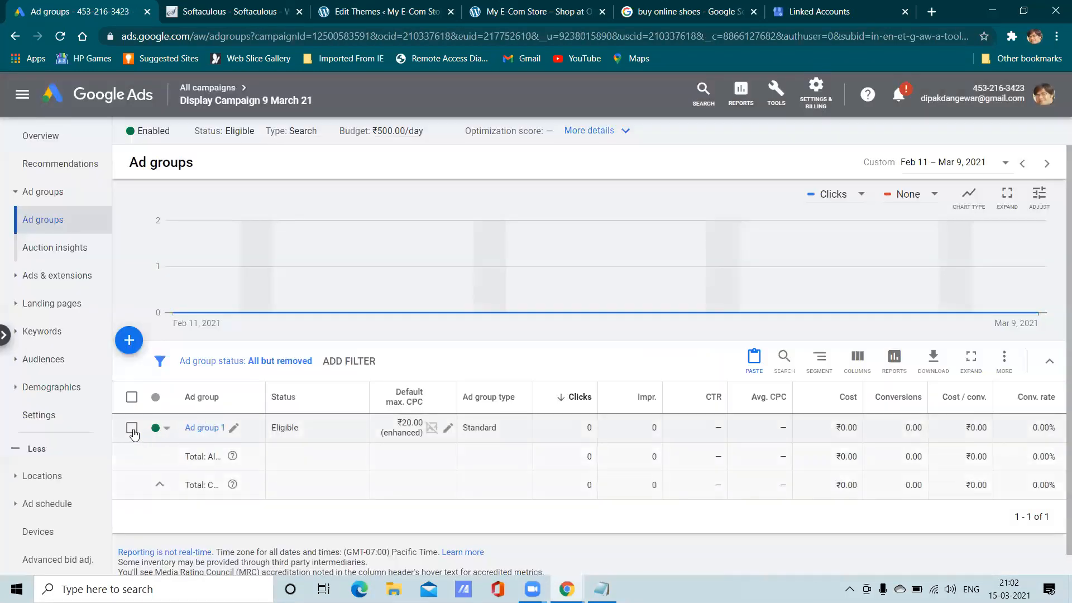
Step: Try to paste the copied ad group into Display Campaign 9 March 21, with new ad groups paused after pasting
{"action": "left_click", "coordinate": [132, 428]}
{"action": "left_click", "coordinate": [209, 361]}
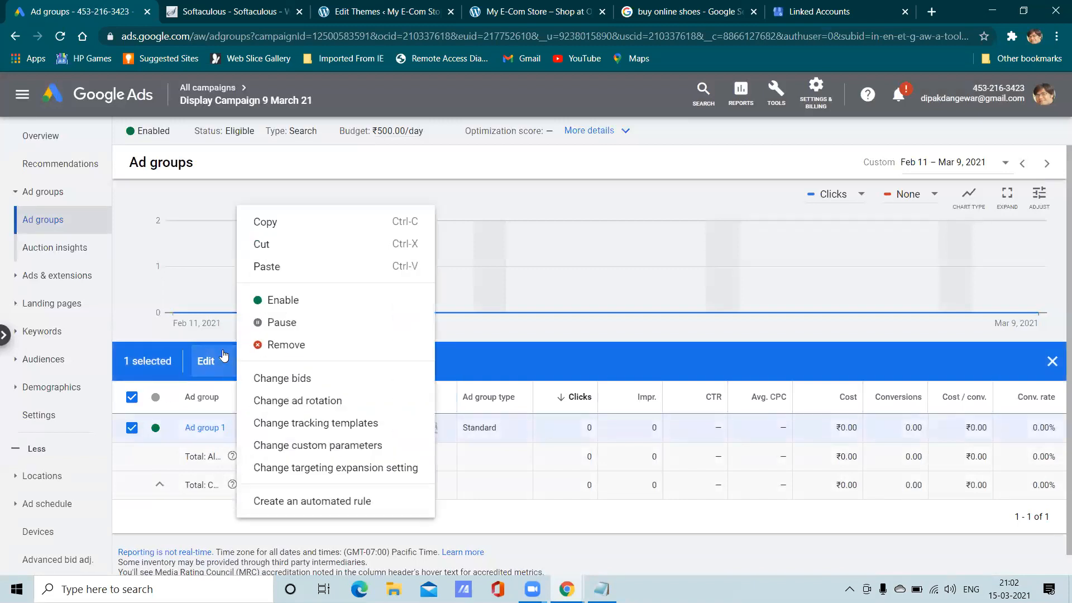
{"action": "left_click", "coordinate": [283, 267]}
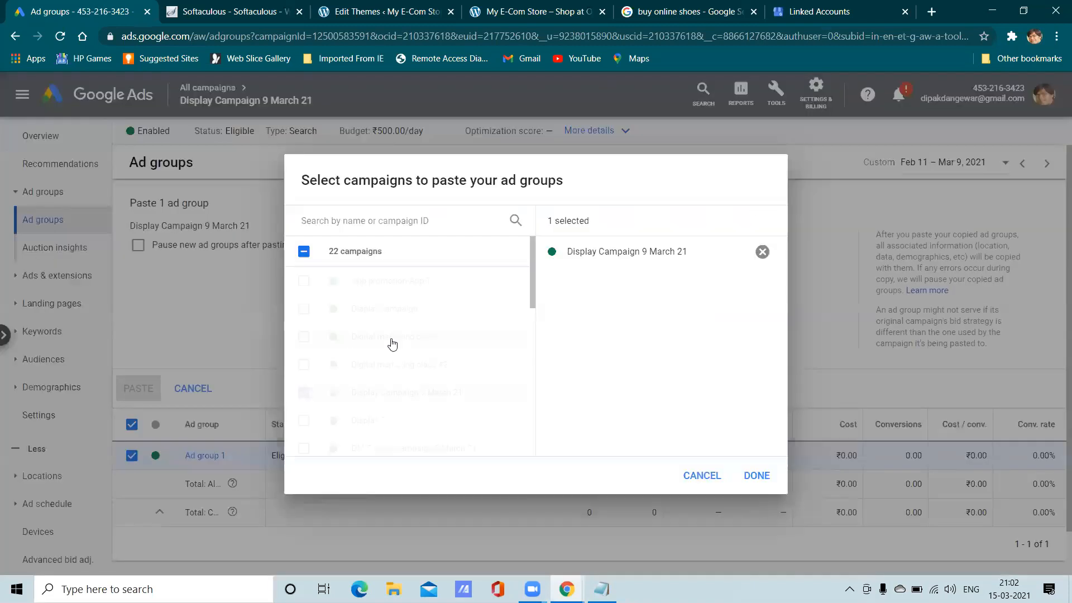
{"action": "left_click", "coordinate": [754, 476]}
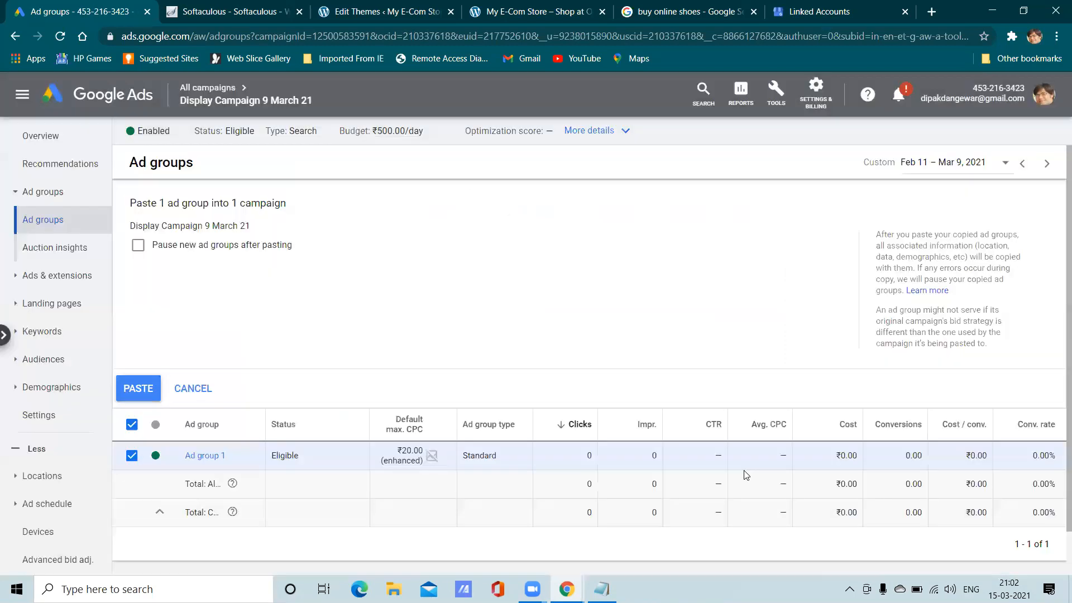
{"action": "left_click", "coordinate": [145, 246]}
{"action": "left_click", "coordinate": [141, 387]}
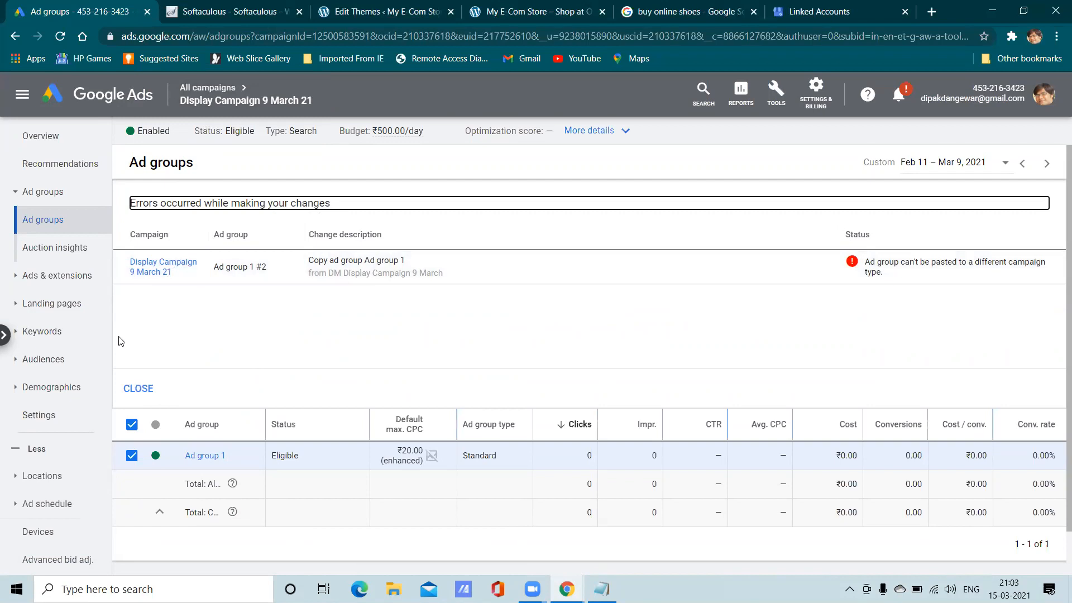
Step: Return to the list of all campaigns and select the Diaplay campaign
{"action": "left_click", "coordinate": [211, 104]}
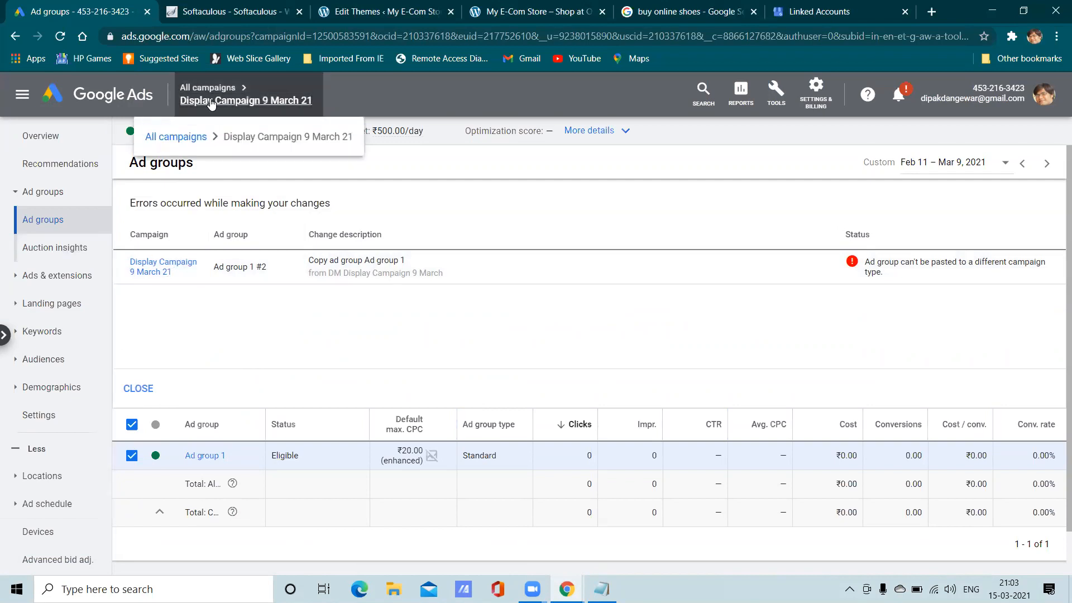
{"action": "left_click", "coordinate": [175, 136]}
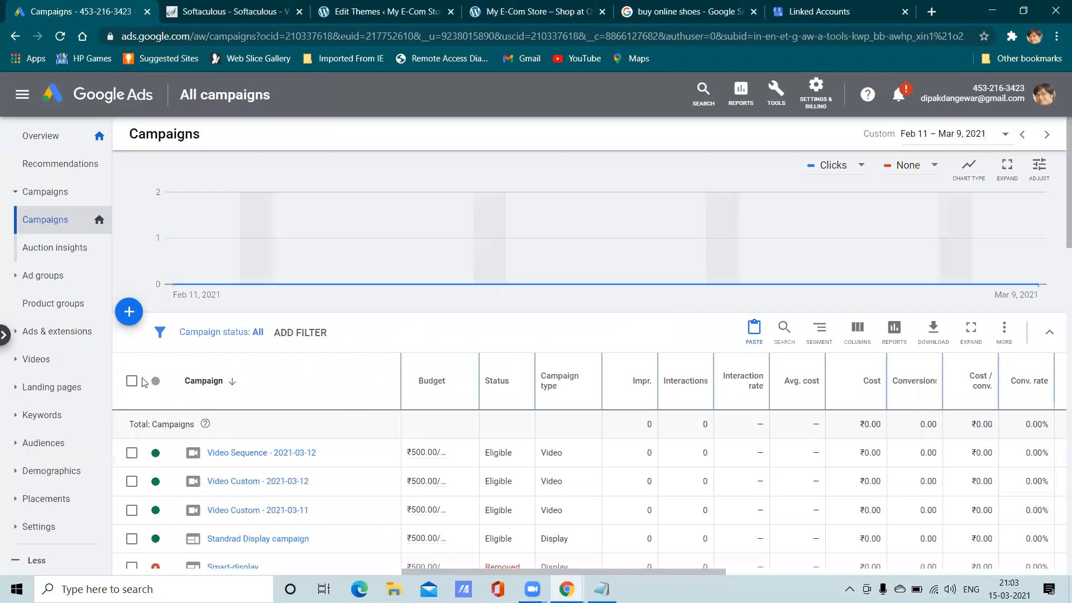
{"action": "scroll", "coordinate": [212, 492], "scroll_direction": "down", "scroll_amount": 6}
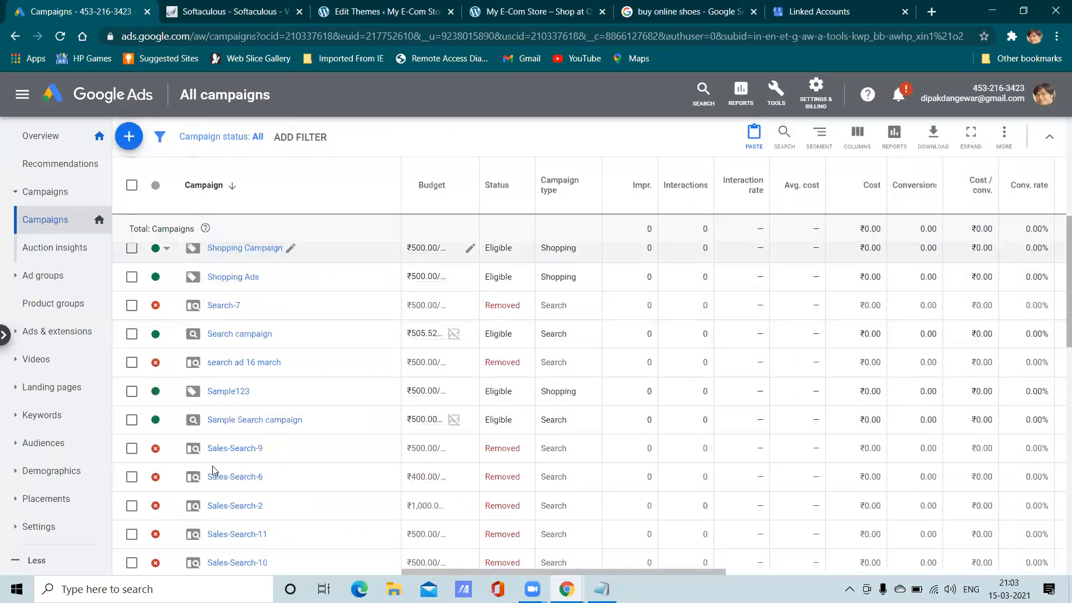
{"action": "scroll", "coordinate": [218, 450], "scroll_direction": "down", "scroll_amount": 8}
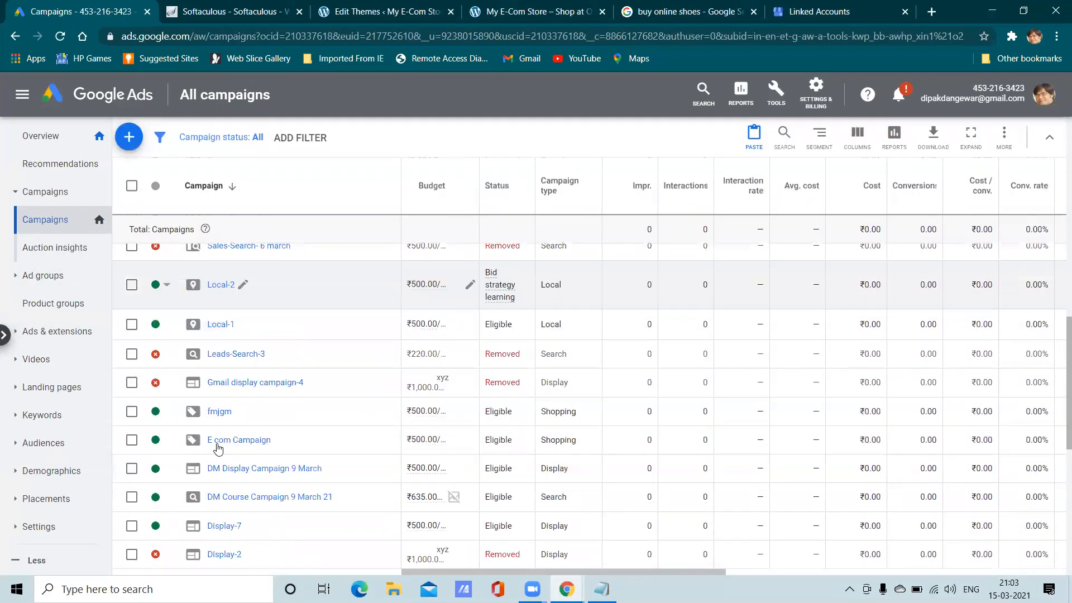
{"action": "scroll", "coordinate": [221, 438], "scroll_direction": "down", "scroll_amount": 5}
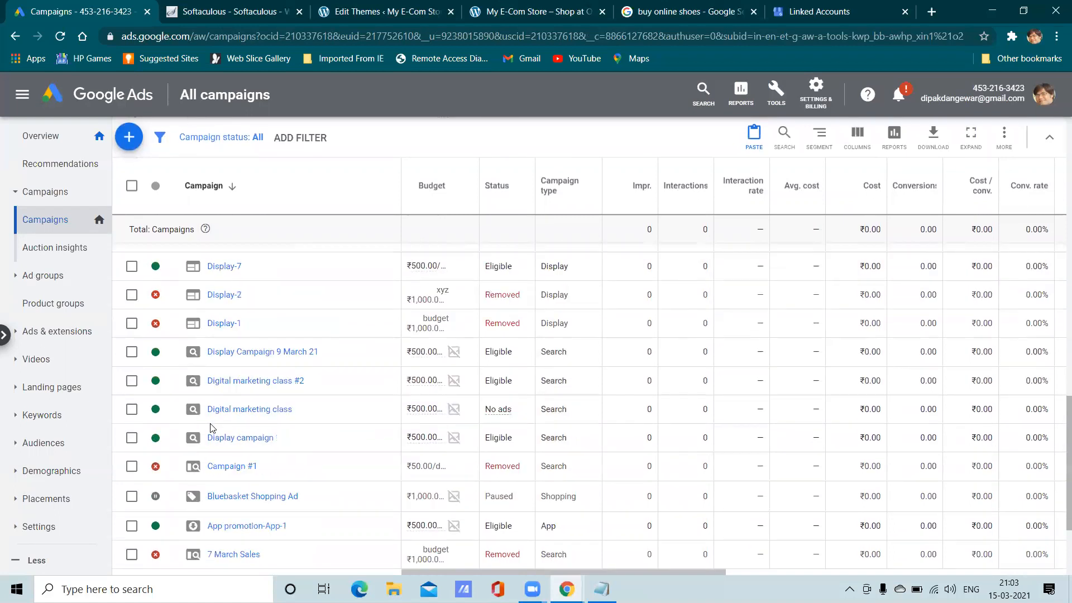
{"action": "left_click", "coordinate": [131, 438]}
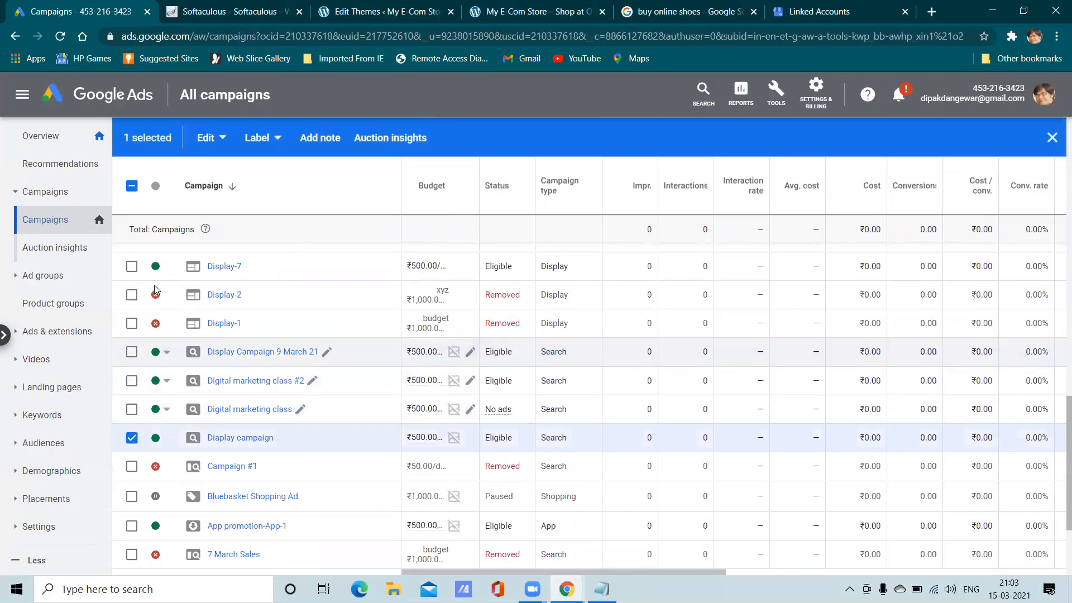
{"action": "scroll", "coordinate": [180, 245], "scroll_direction": "up", "scroll_amount": 5}
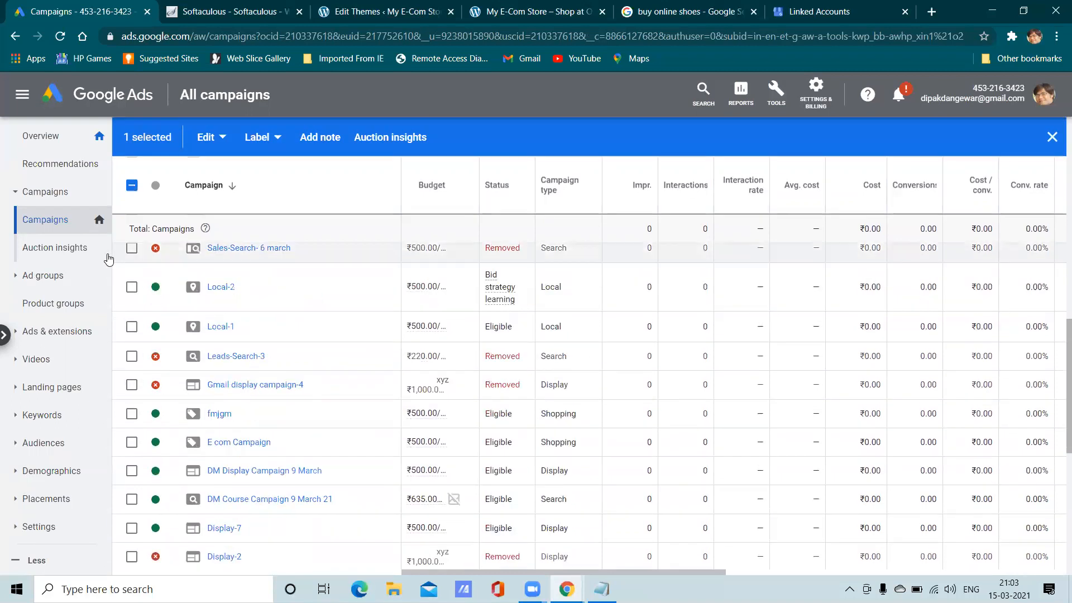
Step: Open the ad groups list covering all campaigns
{"action": "left_click", "coordinate": [68, 275]}
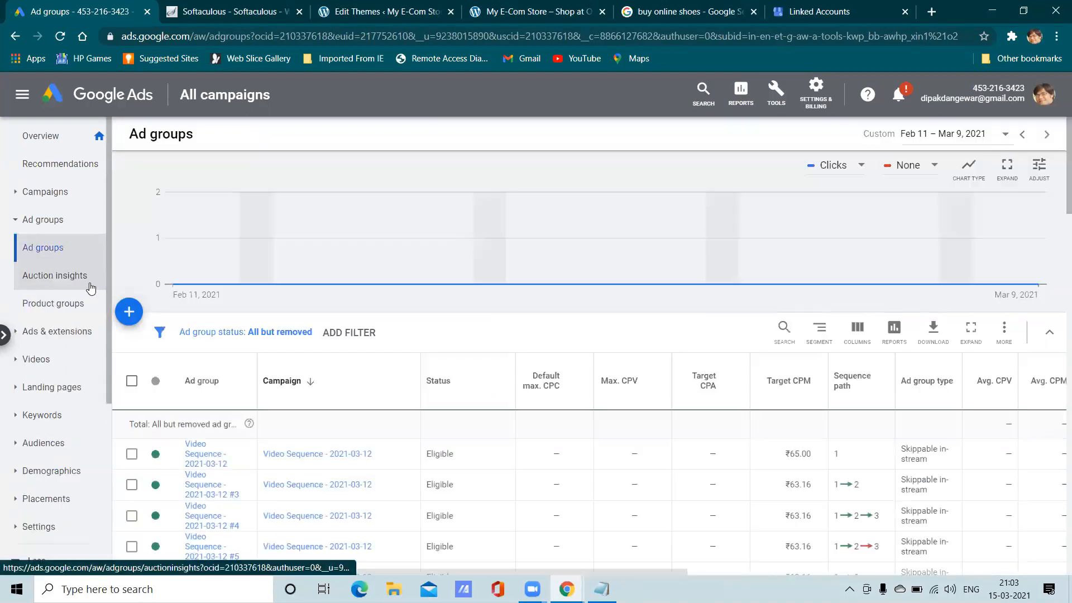
{"action": "left_click", "coordinate": [130, 312]}
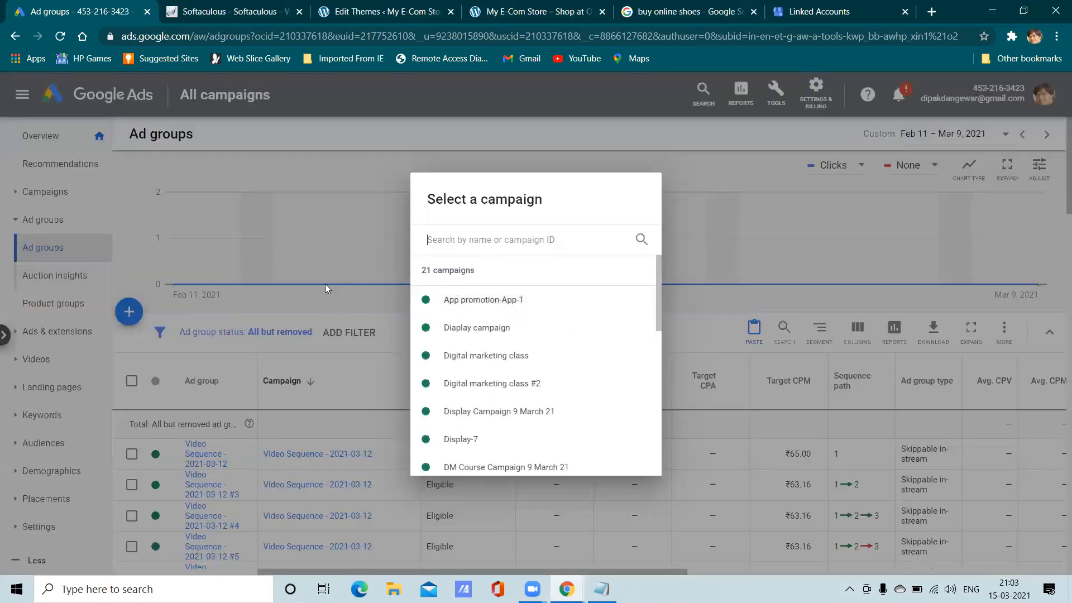
{"action": "left_click", "coordinate": [96, 335]}
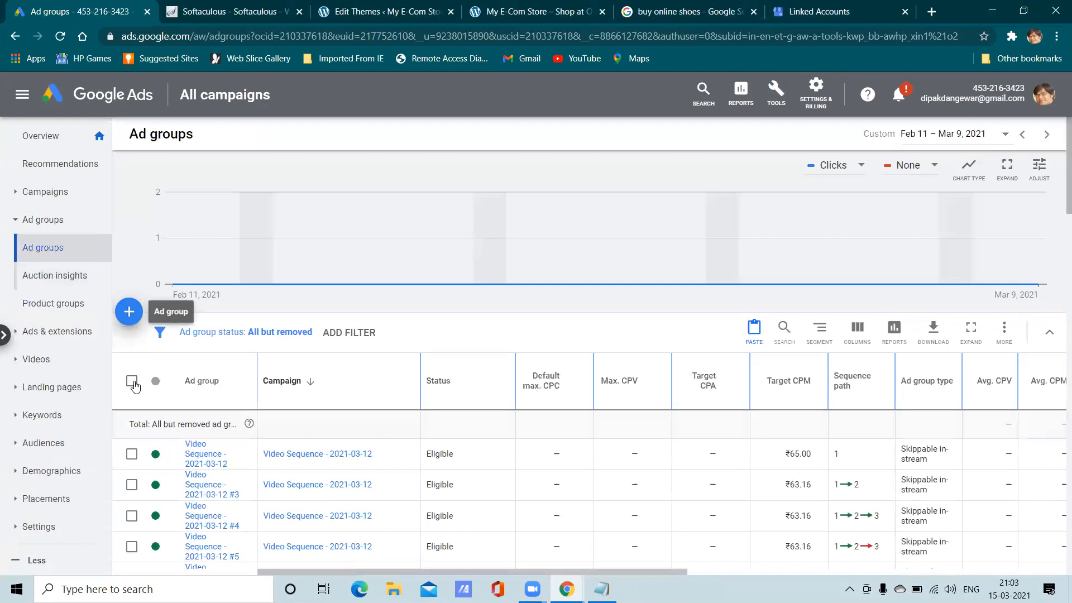
Step: Select all ad groups in the list and paste the copied ad group into the Display-7 campaign
{"action": "left_click", "coordinate": [132, 381]}
{"action": "left_click", "coordinate": [231, 333]}
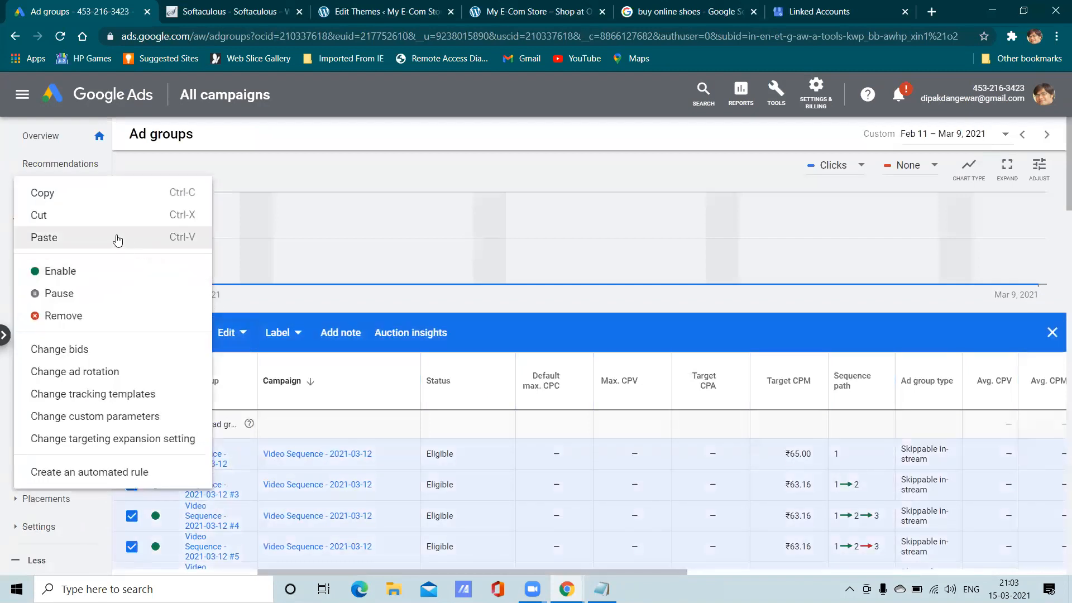
{"action": "left_click", "coordinate": [96, 238]}
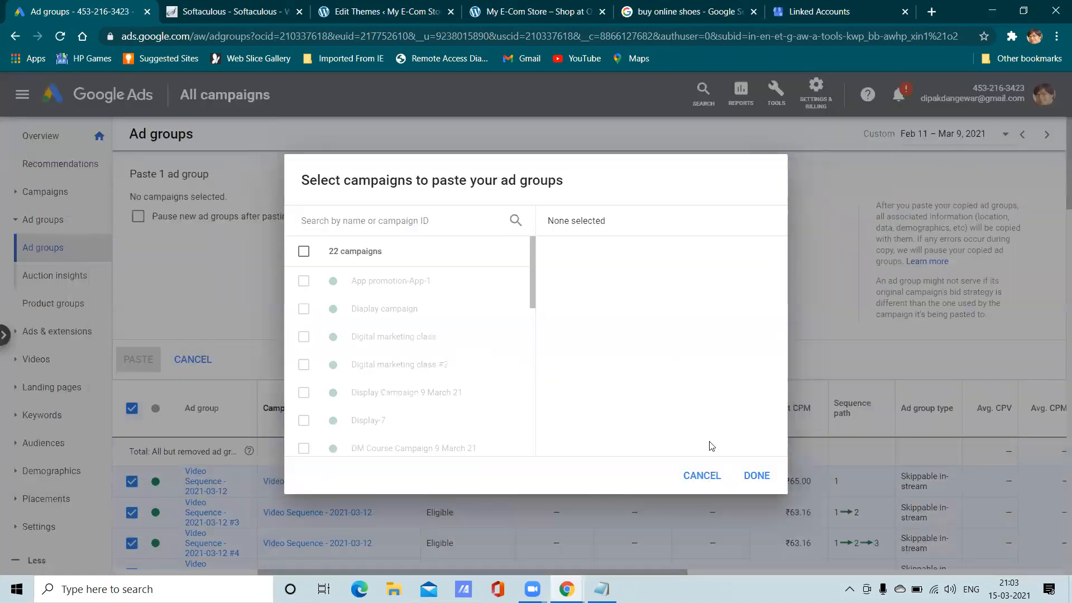
{"action": "scroll", "coordinate": [336, 338], "scroll_direction": "down", "scroll_amount": 2}
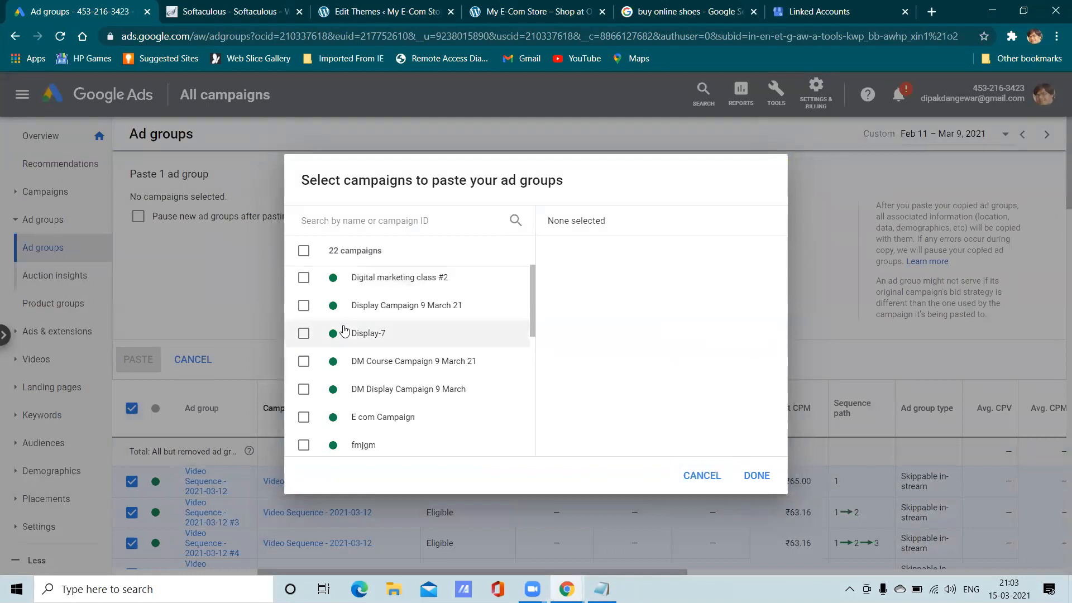
{"action": "left_click", "coordinate": [304, 334]}
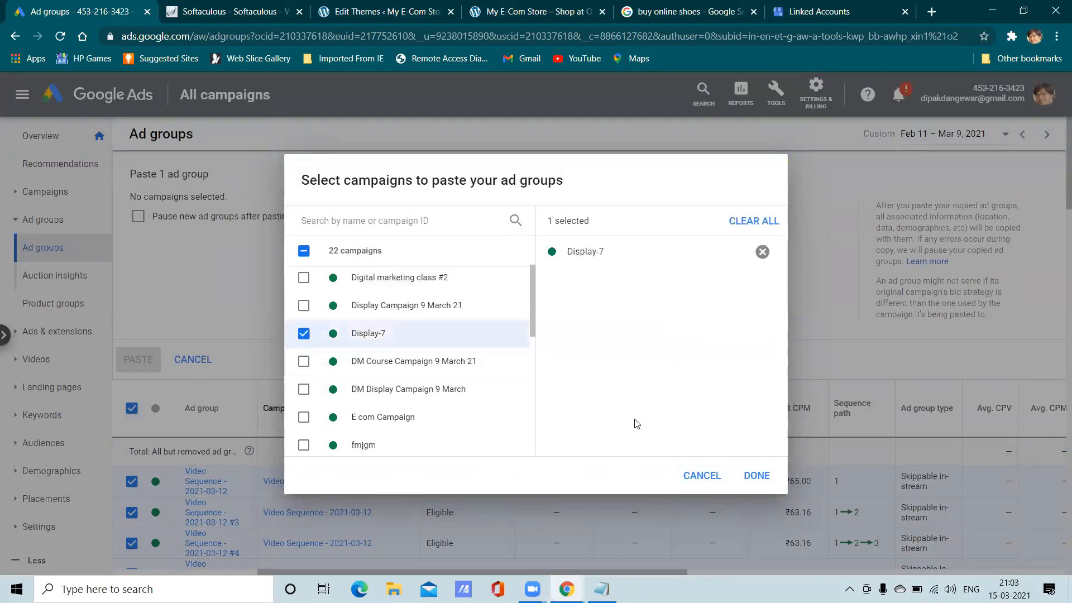
{"action": "left_click", "coordinate": [755, 476]}
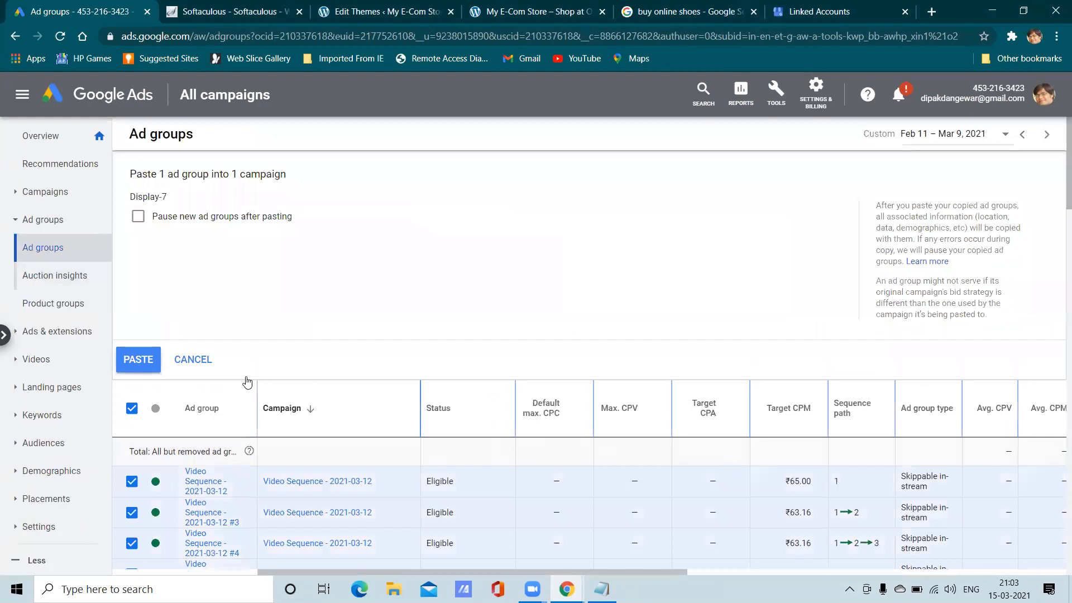
{"action": "left_click", "coordinate": [138, 359]}
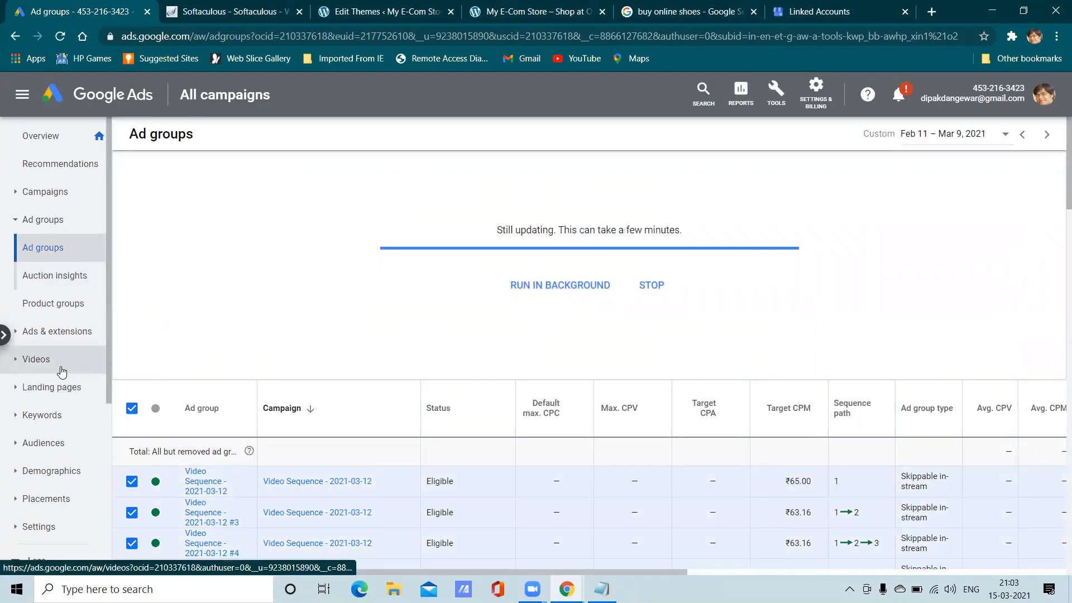
Step: Open the search keywords list and look at the edit options for the "marketing online" keyword
{"action": "left_click", "coordinate": [55, 332]}
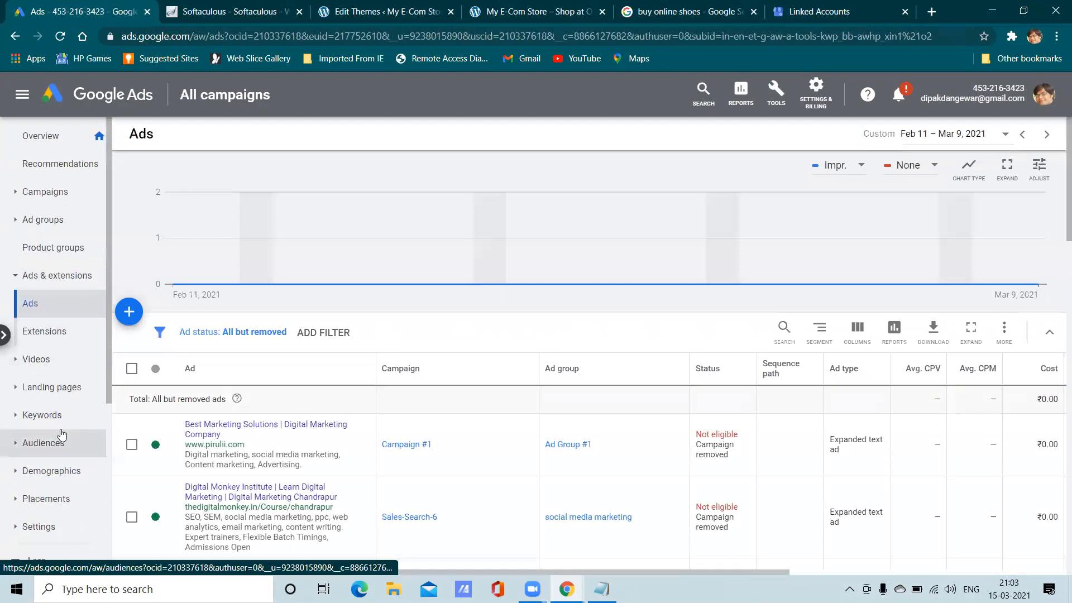
{"action": "left_click", "coordinate": [62, 435]}
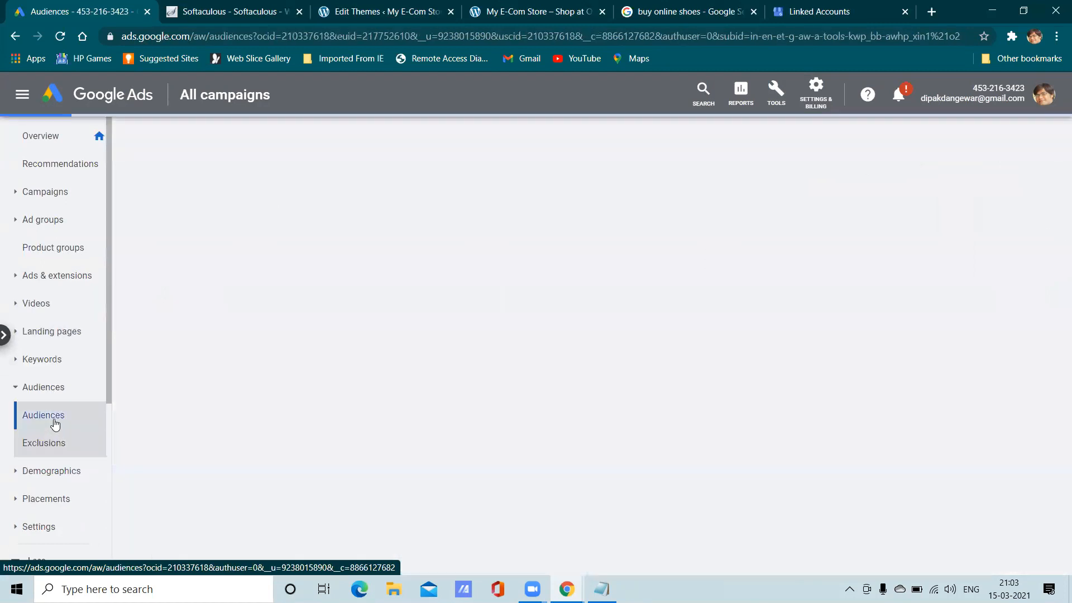
{"action": "left_click", "coordinate": [59, 360]}
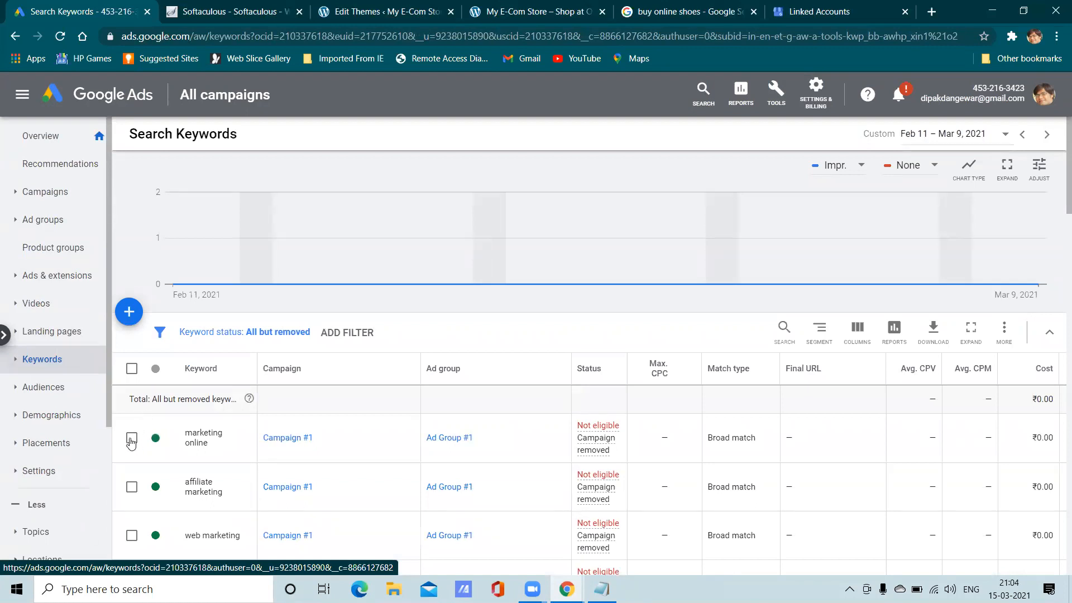
{"action": "left_click", "coordinate": [131, 439]}
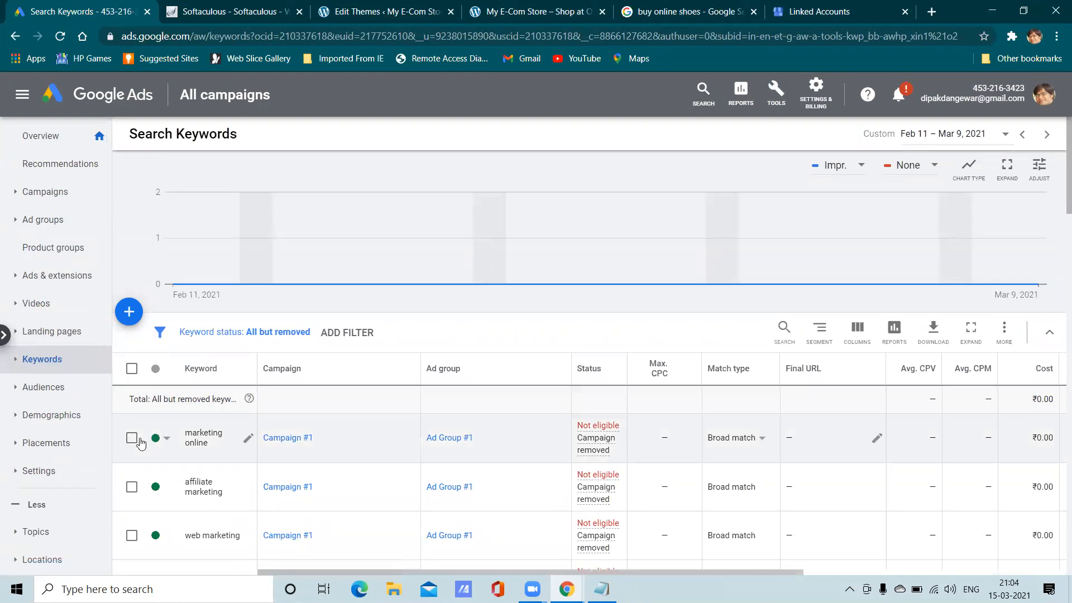
{"action": "left_click", "coordinate": [208, 333]}
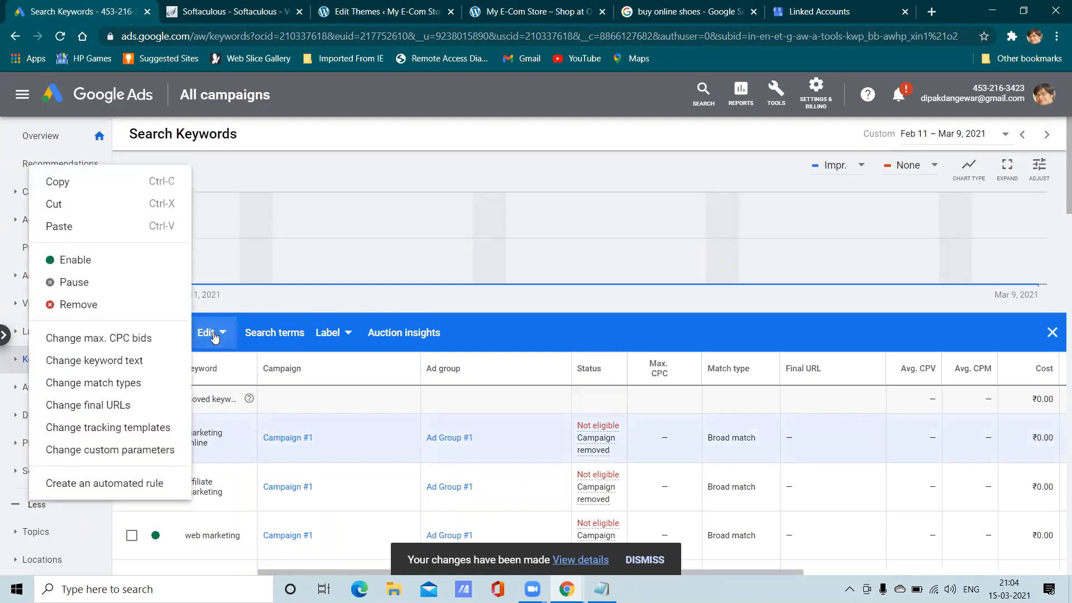
{"action": "left_click", "coordinate": [295, 247]}
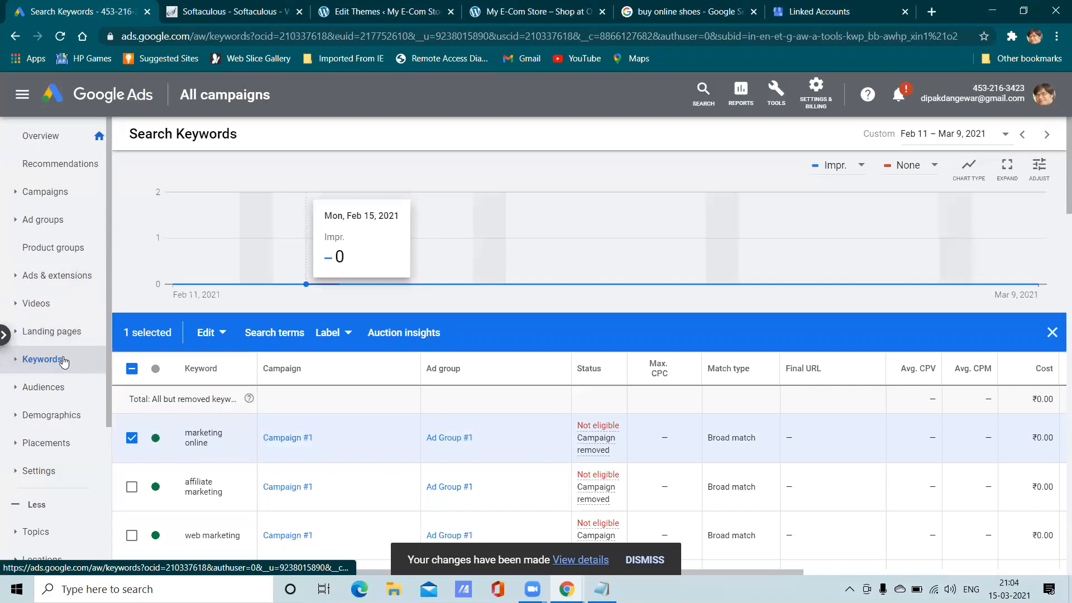
Step: Open the product groups list for all campaigns and look through its entries
{"action": "scroll", "coordinate": [65, 397], "scroll_direction": "down", "scroll_amount": 3}
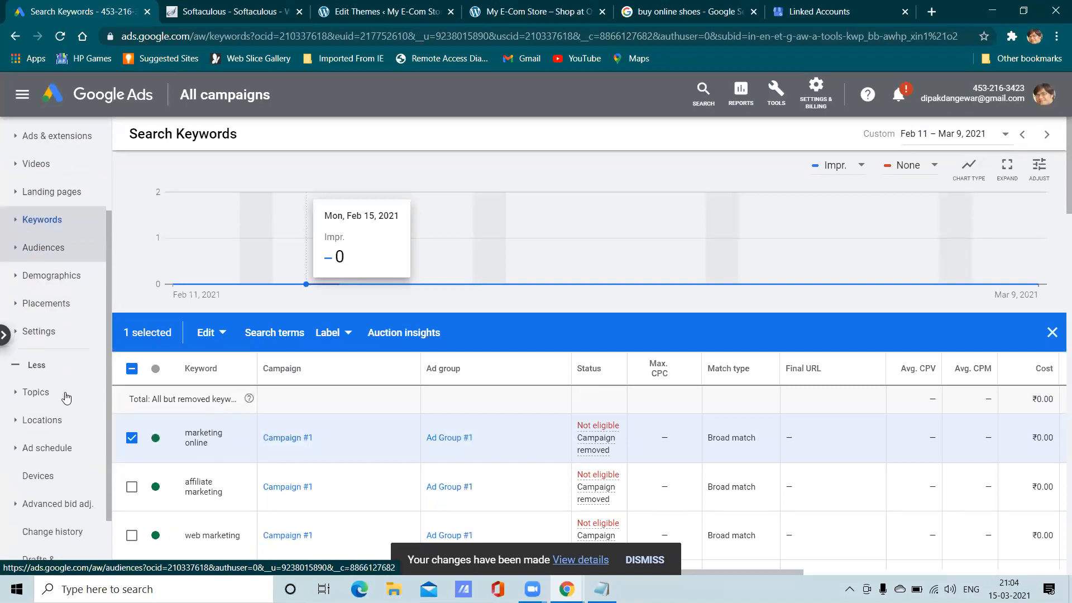
{"action": "scroll", "coordinate": [56, 358], "scroll_direction": "up", "scroll_amount": 2}
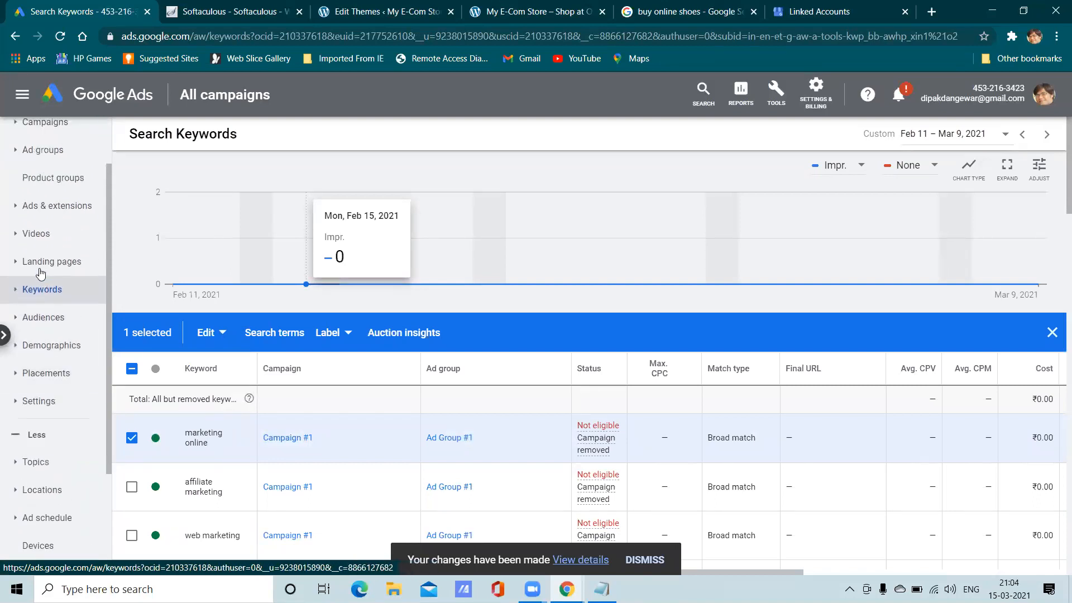
{"action": "left_click", "coordinate": [53, 205]}
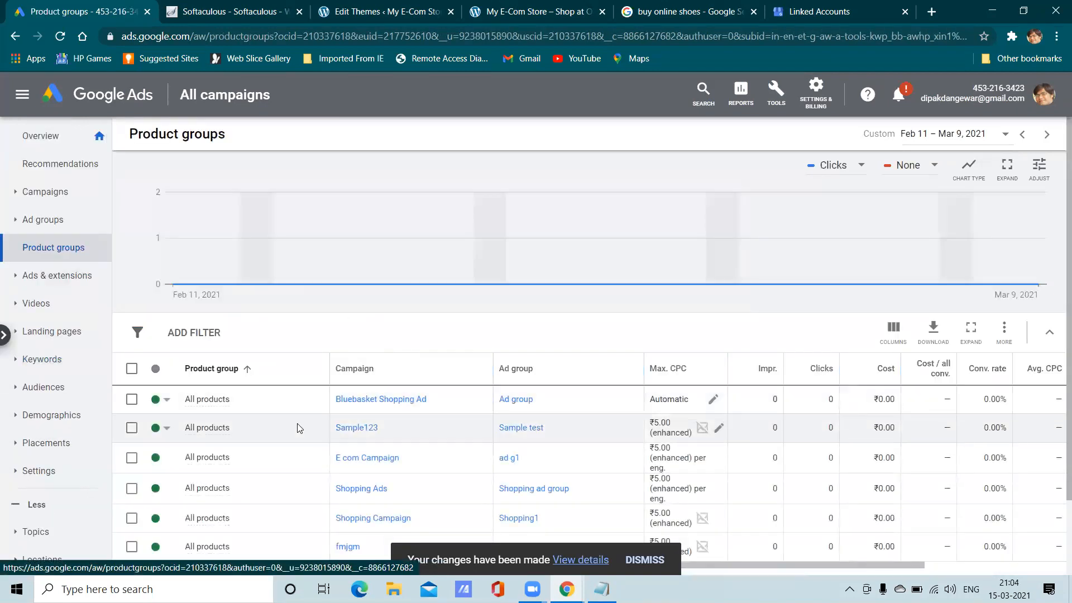
{"action": "scroll", "coordinate": [307, 428], "scroll_direction": "down", "scroll_amount": 2}
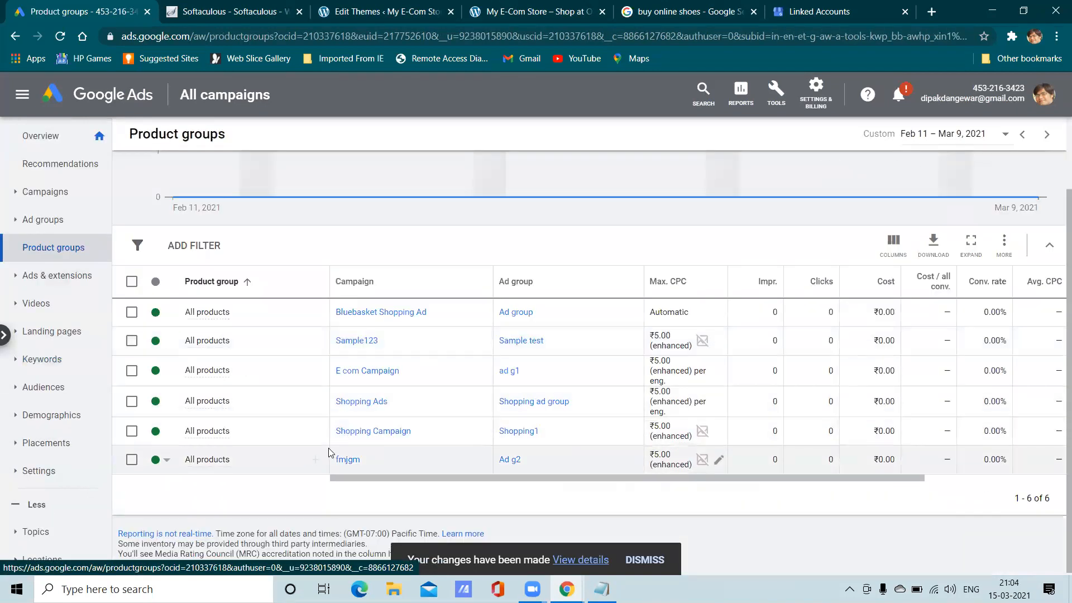
{"action": "scroll", "coordinate": [797, 470], "scroll_direction": "down", "scroll_amount": 1}
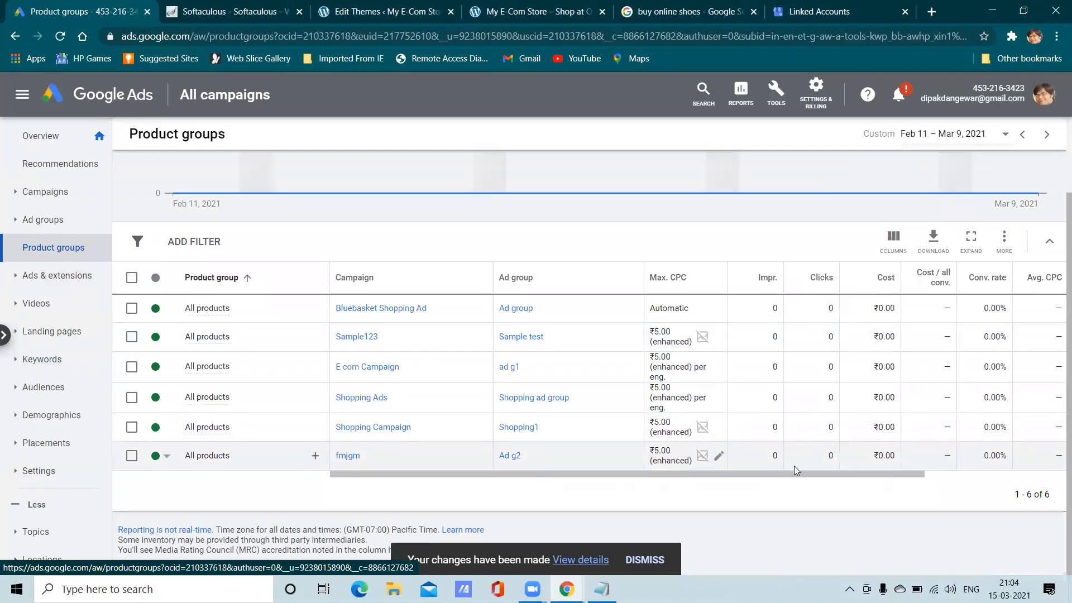
Step: Find the DM Course responsive search ad of DM Course Campaign 9 March 21 in the ads list and view its asset details
{"action": "left_click", "coordinate": [33, 278]}
{"action": "left_click", "coordinate": [31, 308]}
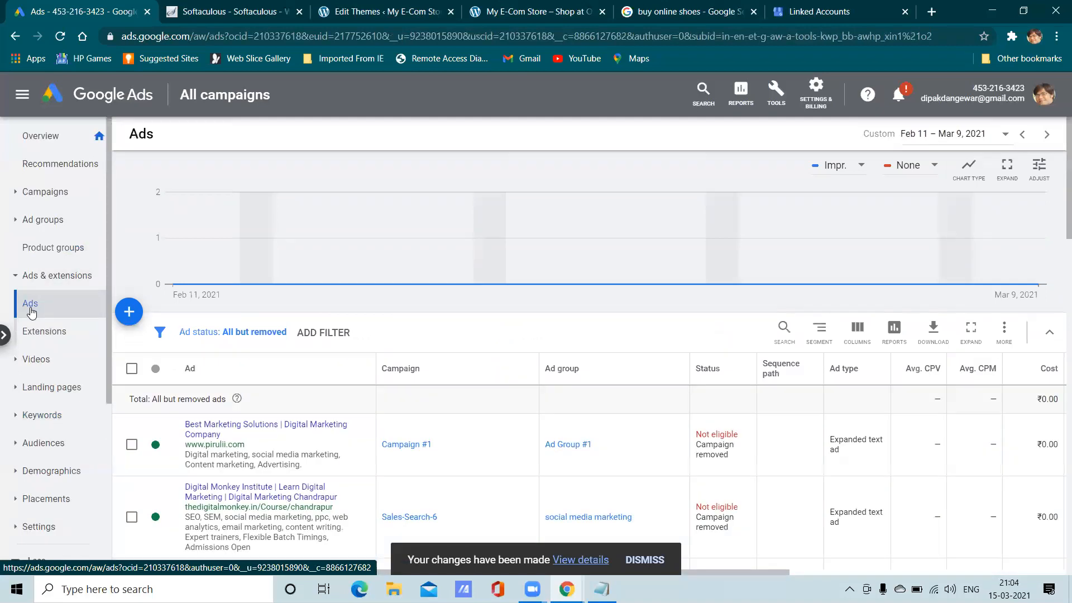
{"action": "scroll", "coordinate": [268, 449], "scroll_direction": "down", "scroll_amount": 3}
{"action": "scroll", "coordinate": [268, 450], "scroll_direction": "down", "scroll_amount": 10}
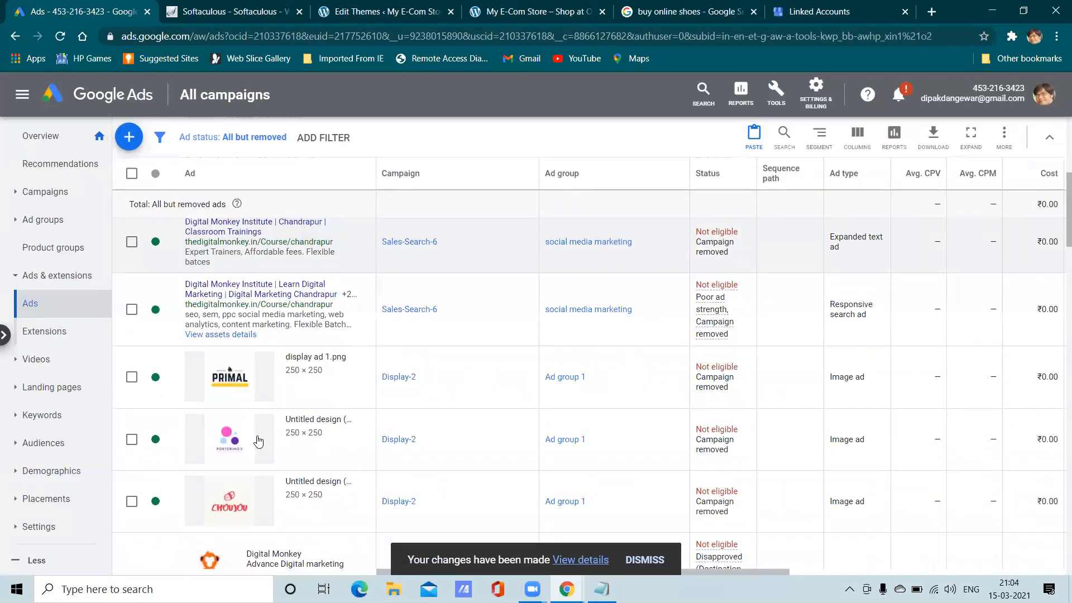
{"action": "scroll", "coordinate": [255, 427], "scroll_direction": "down", "scroll_amount": 3}
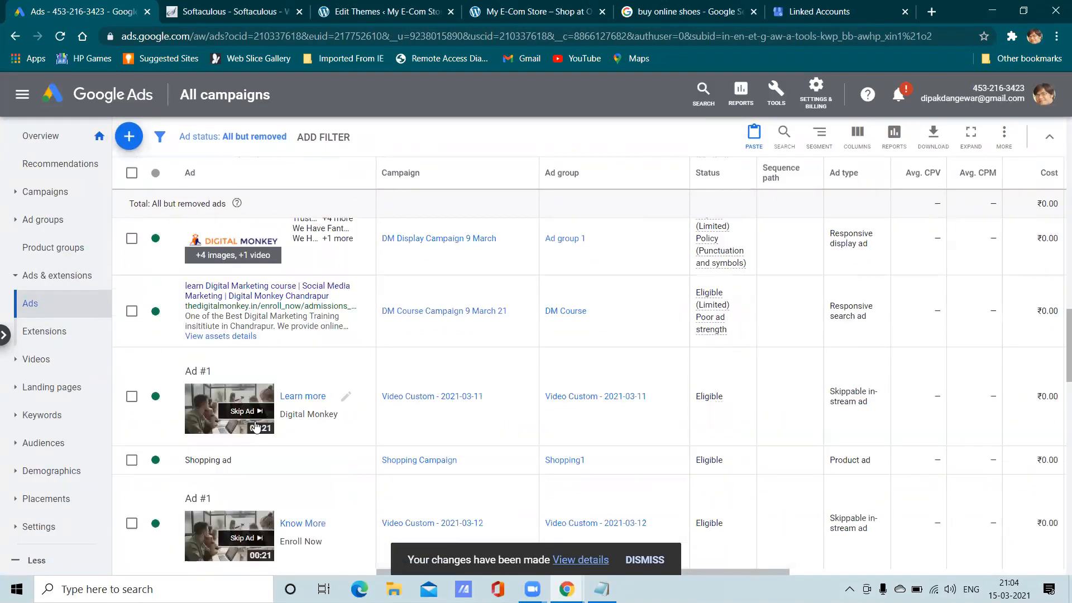
{"action": "scroll", "coordinate": [256, 427], "scroll_direction": "up", "scroll_amount": 2}
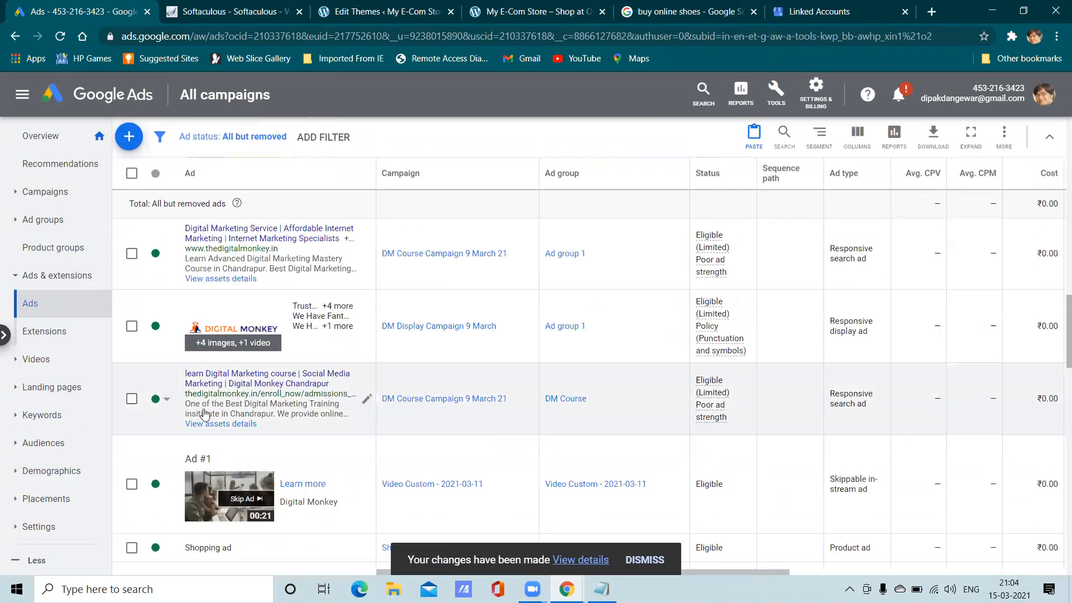
{"action": "left_click", "coordinate": [209, 424]}
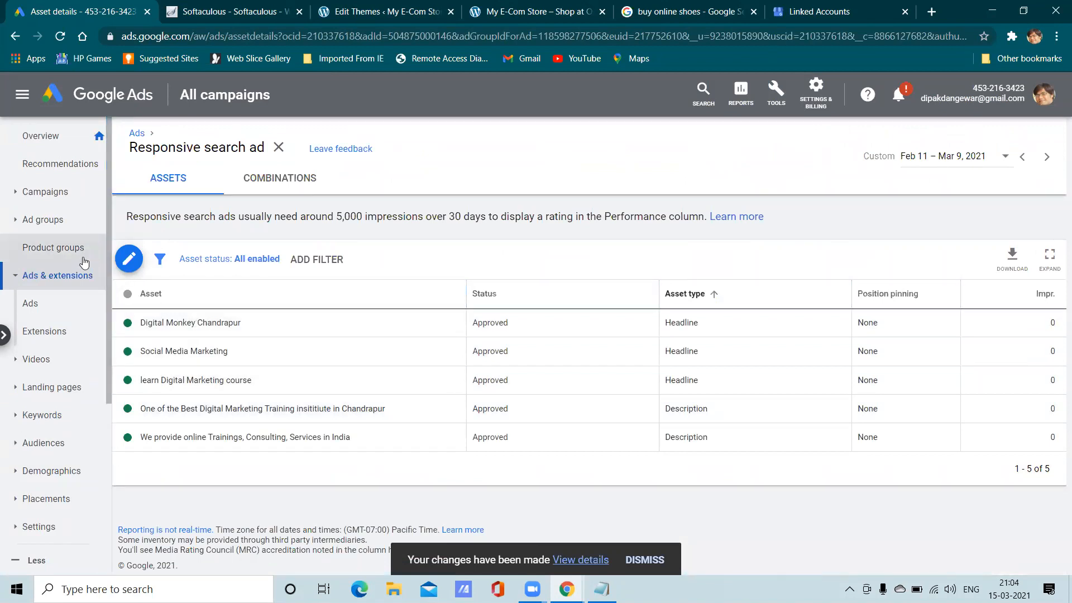
Step: Return to the ads list and open the DM Course responsive search ad of Search campaign for editing
{"action": "left_click", "coordinate": [67, 277]}
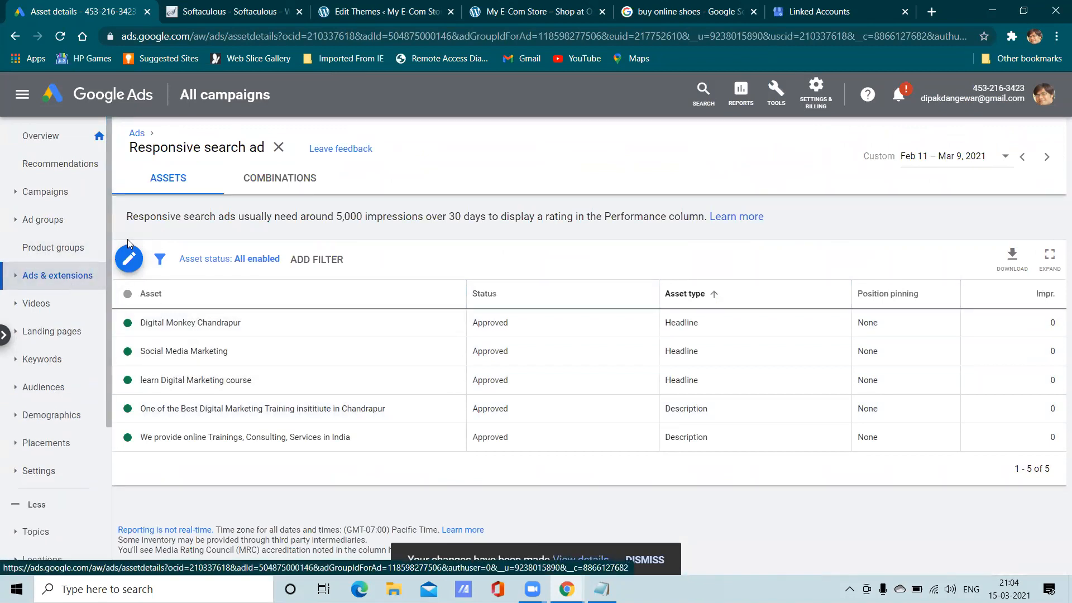
{"action": "left_click", "coordinate": [60, 276]}
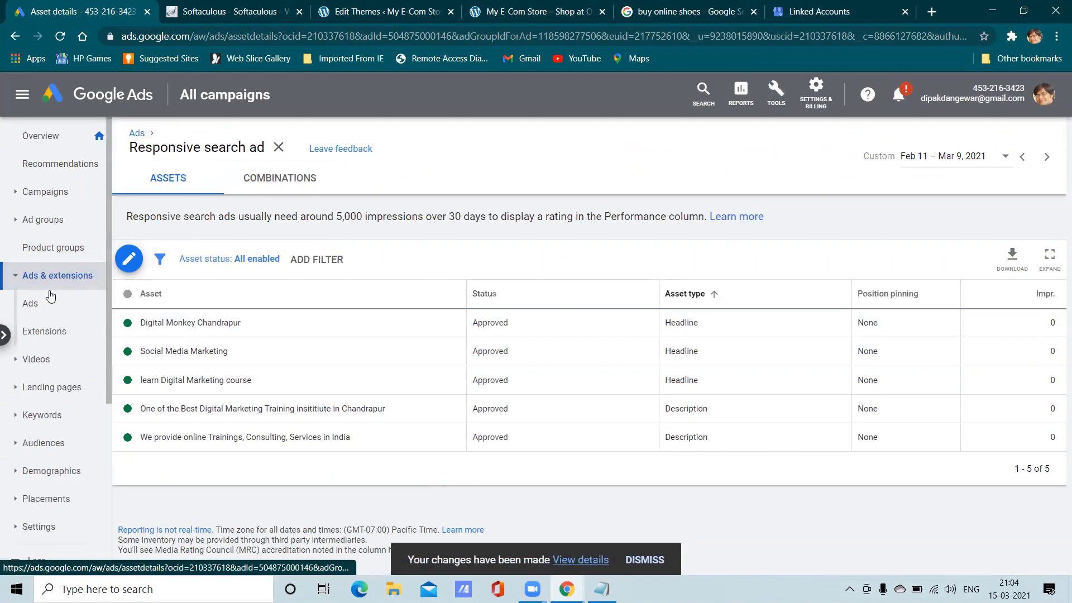
{"action": "left_click", "coordinate": [44, 308]}
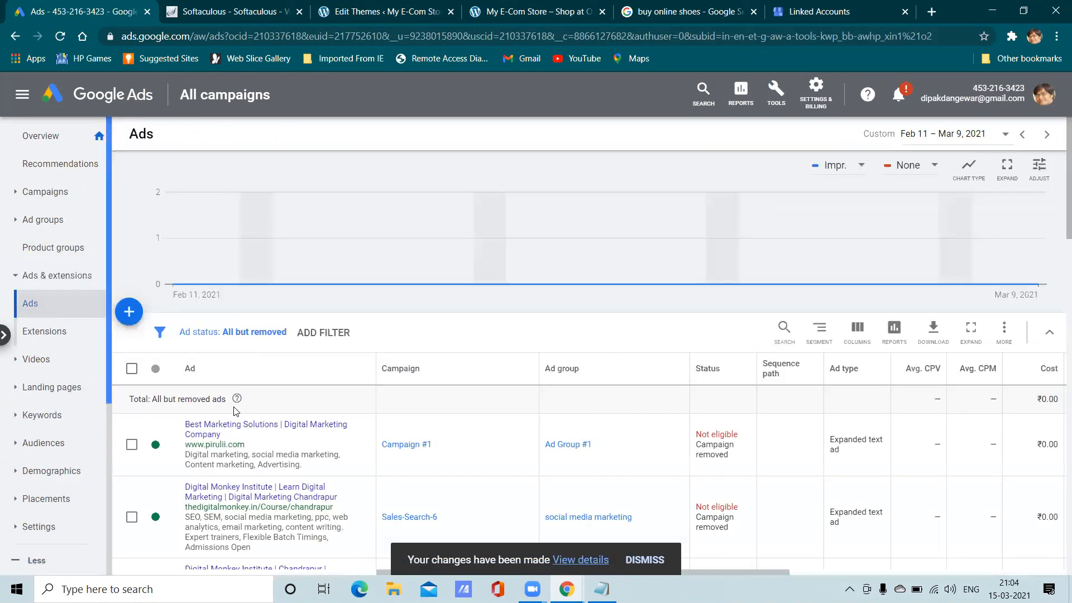
{"action": "scroll", "coordinate": [237, 452], "scroll_direction": "down", "scroll_amount": 6}
{"action": "scroll", "coordinate": [247, 448], "scroll_direction": "down", "scroll_amount": 3}
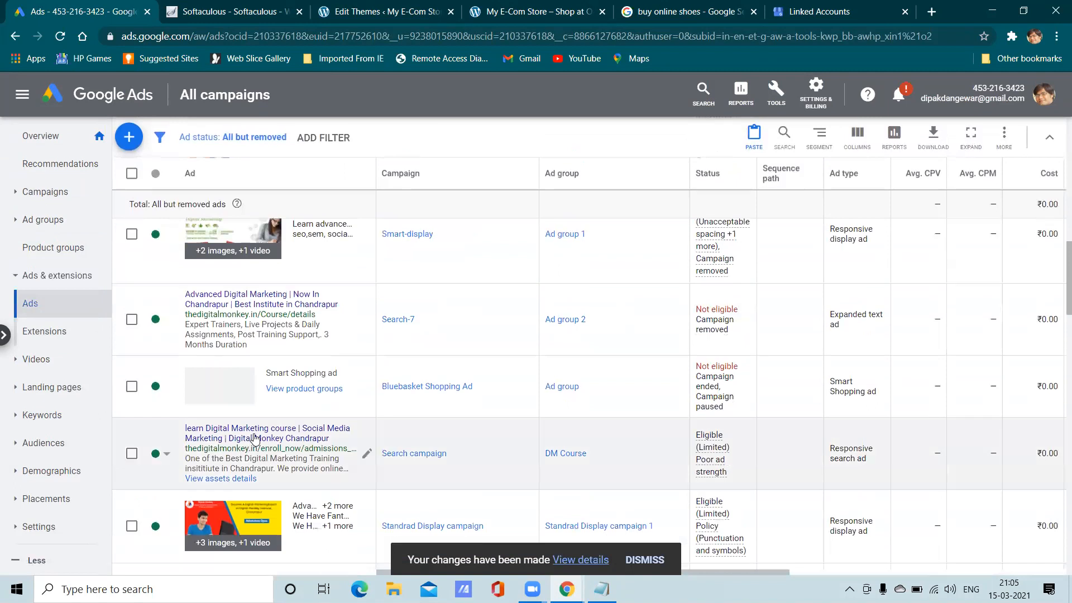
{"action": "left_click", "coordinate": [368, 454]}
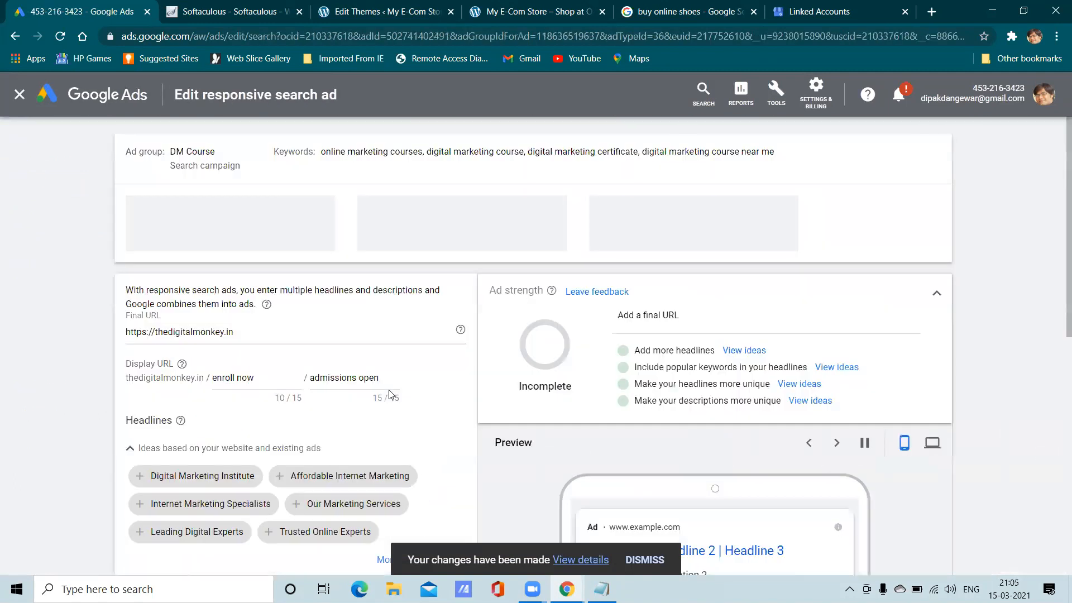
Step: Expand the ad's URL options and open the tracking template for entry
{"action": "scroll", "coordinate": [390, 391], "scroll_direction": "down", "scroll_amount": 8}
{"action": "scroll", "coordinate": [391, 395], "scroll_direction": "down", "scroll_amount": 1}
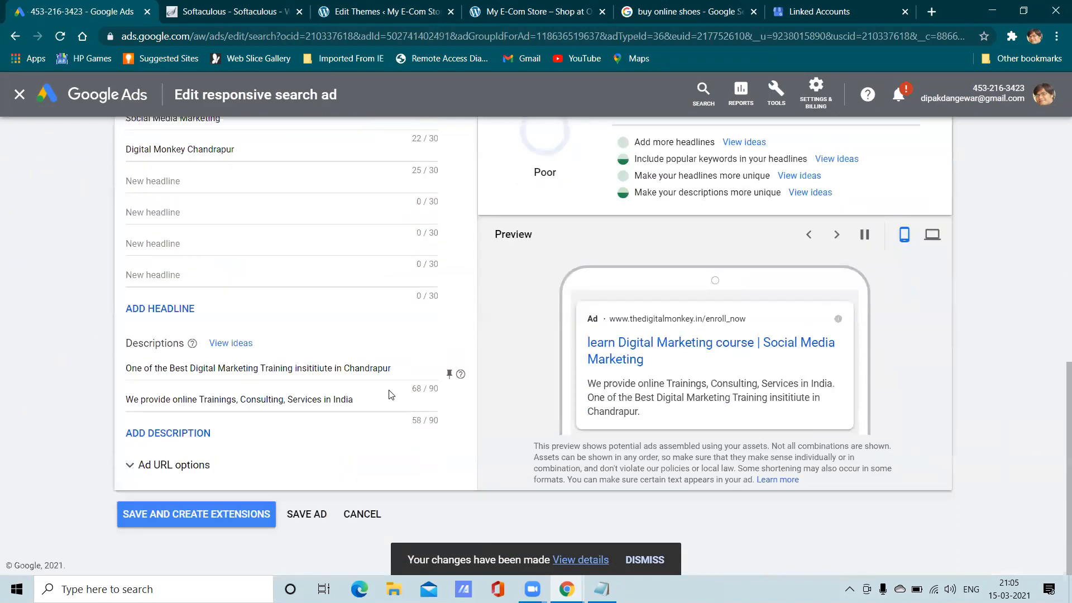
{"action": "left_click", "coordinate": [245, 465]}
{"action": "scroll", "coordinate": [282, 440], "scroll_direction": "down", "scroll_amount": 4}
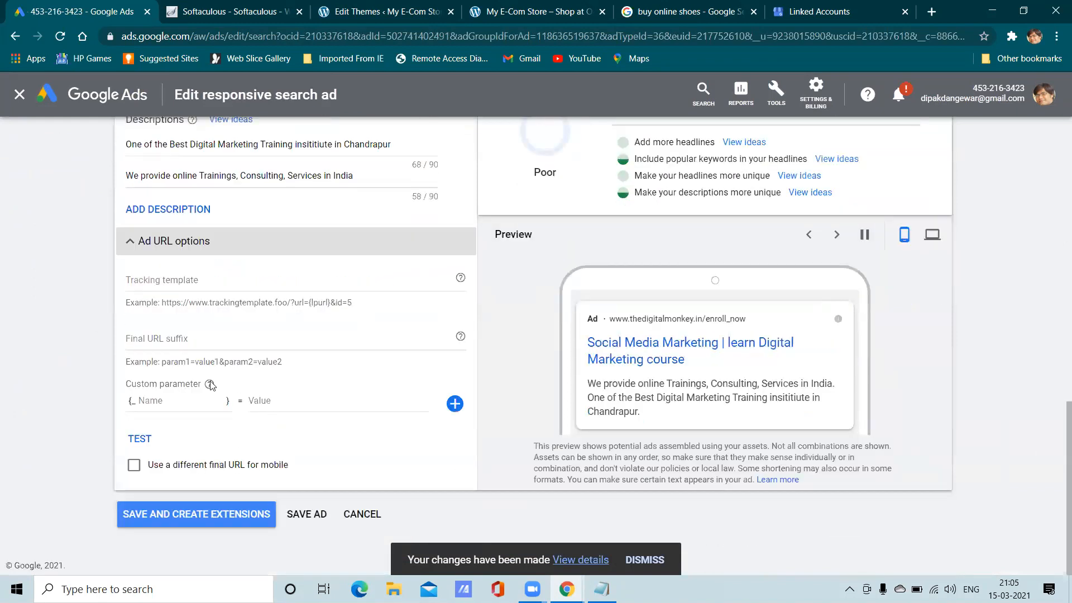
{"action": "left_click", "coordinate": [188, 284]}
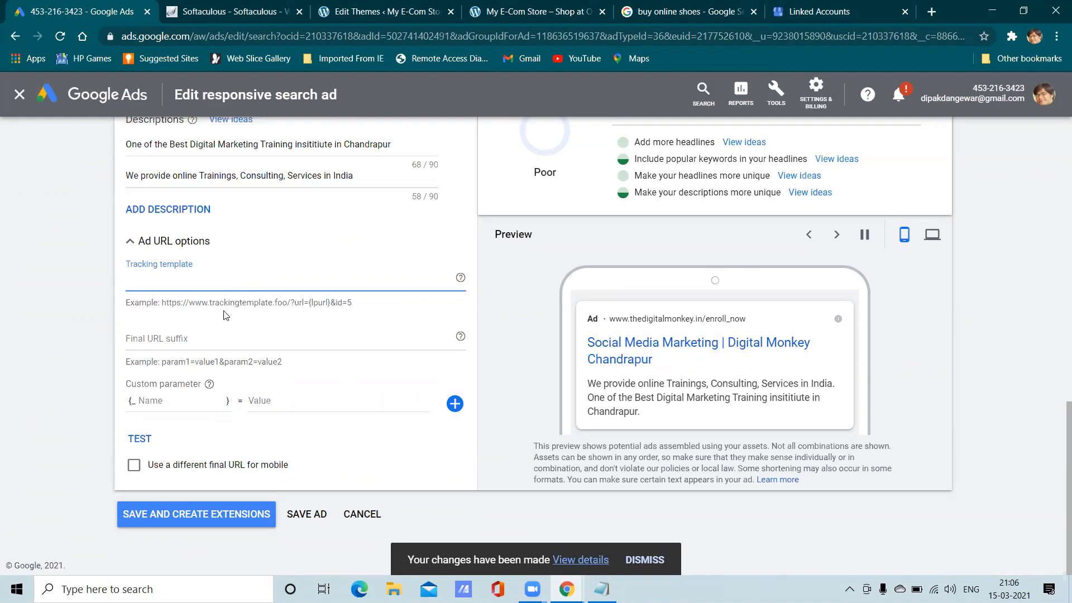
Step: Review the ad's final URL, display URL, headlines and descriptions, ending at the tracking template
{"action": "scroll", "coordinate": [352, 296], "scroll_direction": "up", "scroll_amount": 2}
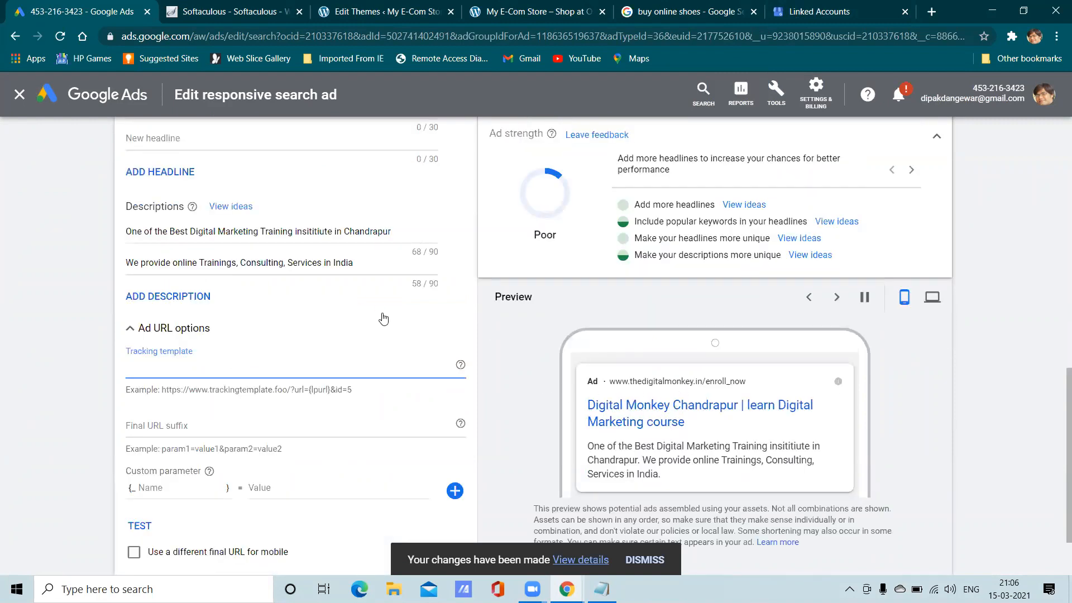
{"action": "scroll", "coordinate": [257, 300], "scroll_direction": "up", "scroll_amount": 5}
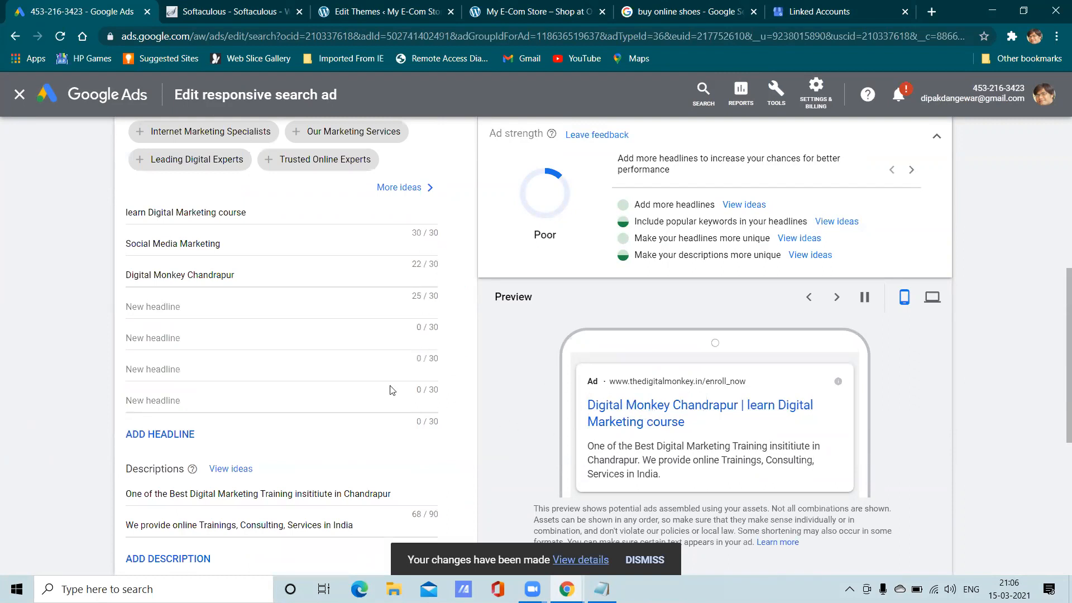
{"action": "scroll", "coordinate": [391, 389], "scroll_direction": "up", "scroll_amount": 6}
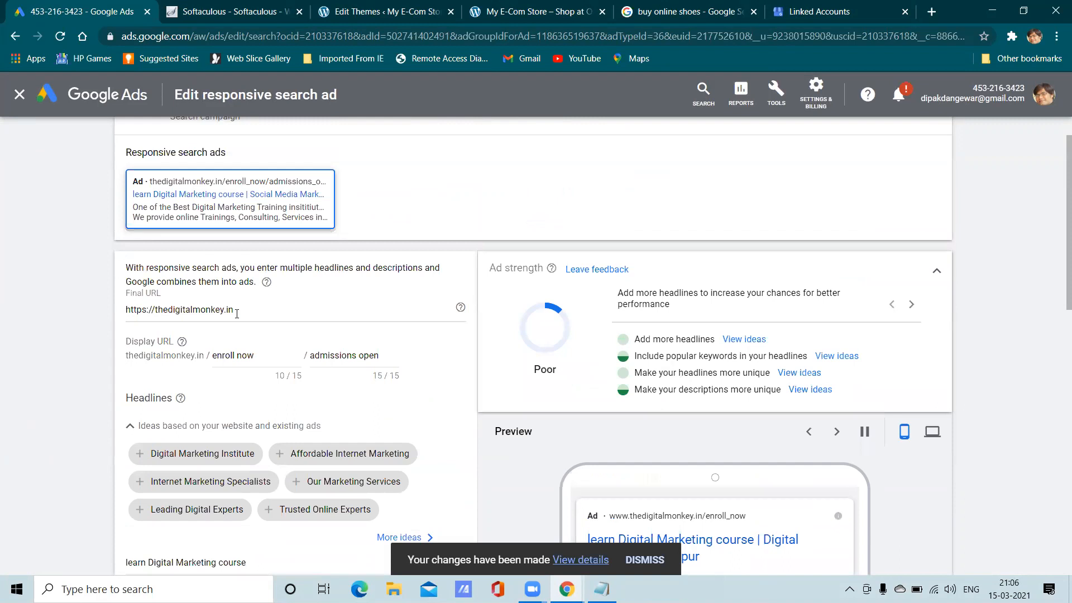
{"action": "scroll", "coordinate": [268, 324], "scroll_direction": "down", "scroll_amount": 4}
{"action": "scroll", "coordinate": [319, 391], "scroll_direction": "down", "scroll_amount": 4}
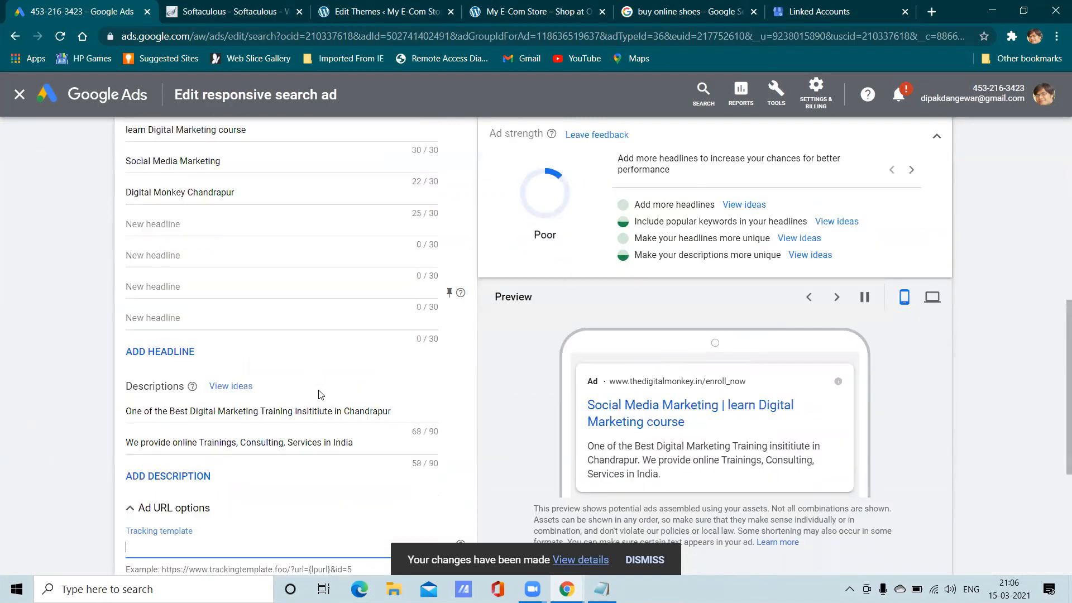
{"action": "scroll", "coordinate": [318, 391], "scroll_direction": "down", "scroll_amount": 5}
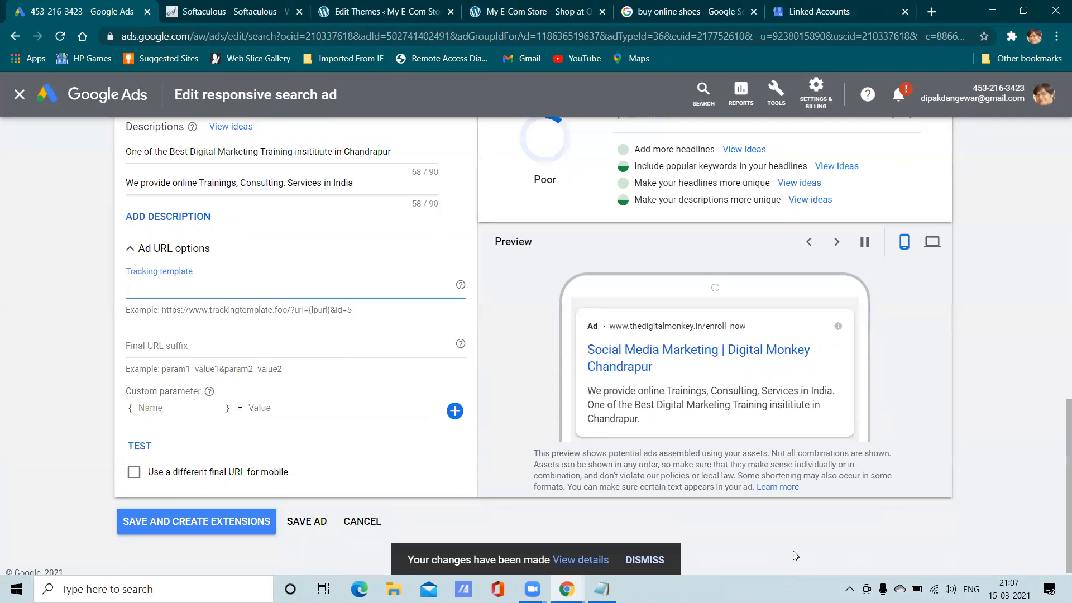
Step: Switch to the untitled Notepad note and move the {lpurl} tracking line down by five lines, indenting it slightly
{"action": "mouse_move", "coordinate": [601, 589]}
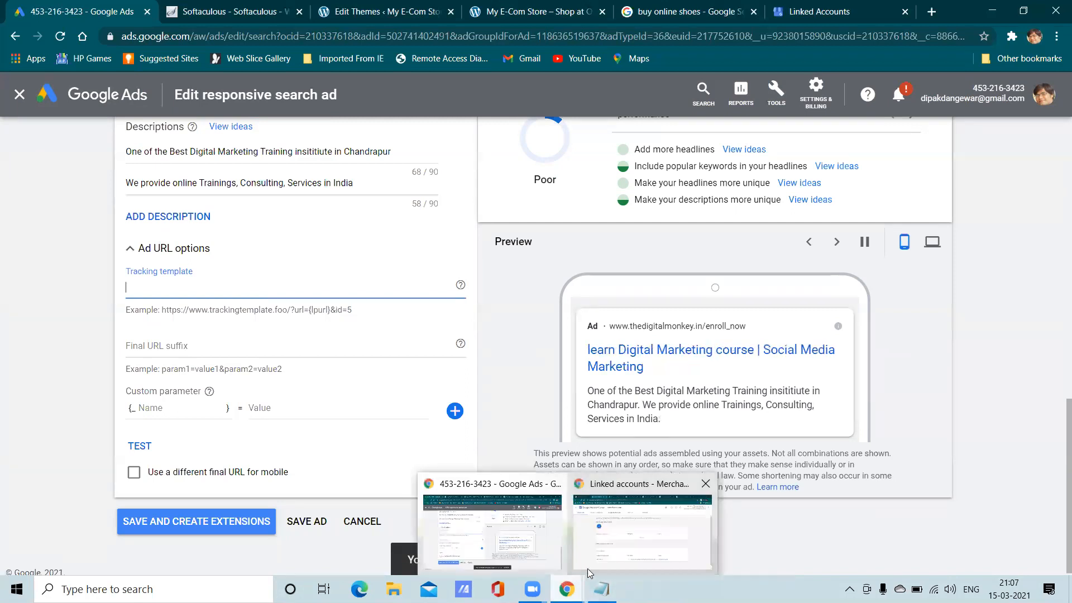
{"action": "left_click", "coordinate": [593, 580]}
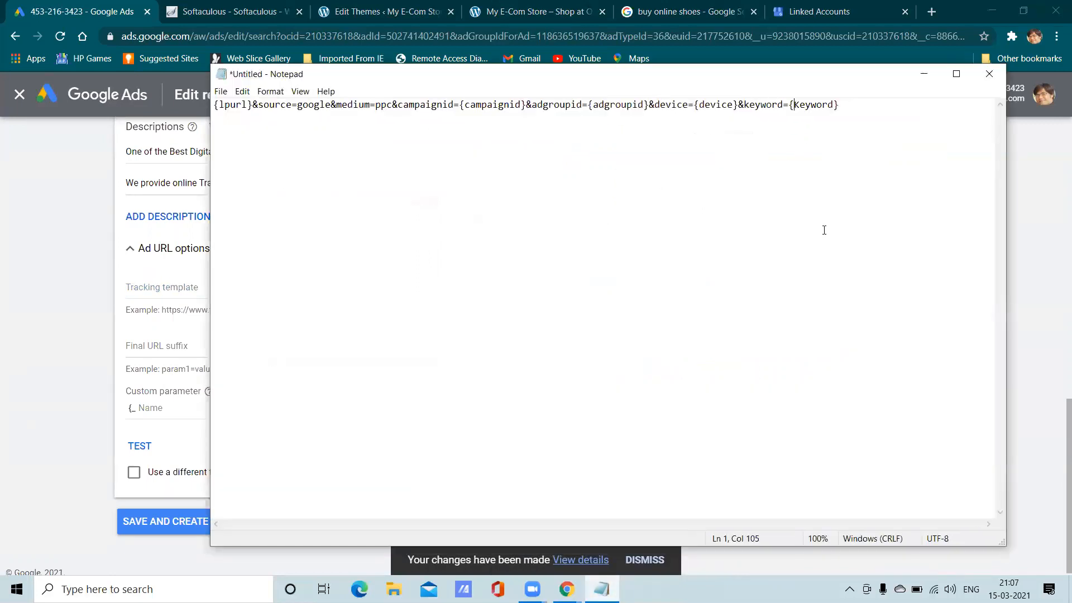
{"action": "left_click_drag", "start_coordinate": [841, 106], "coordinate": [210, 156]}
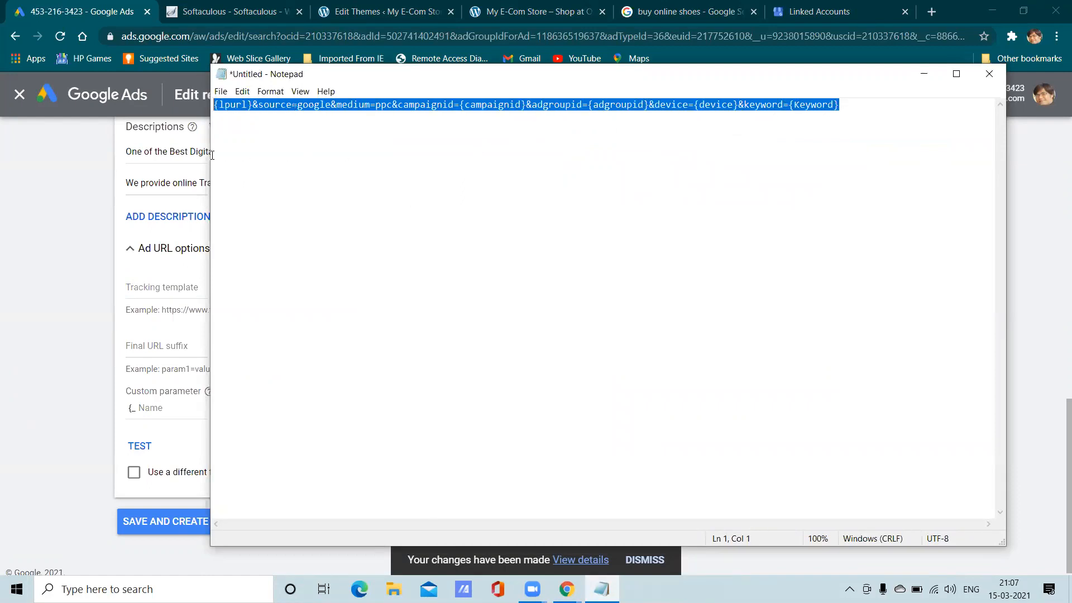
{"action": "right_click", "coordinate": [285, 107]}
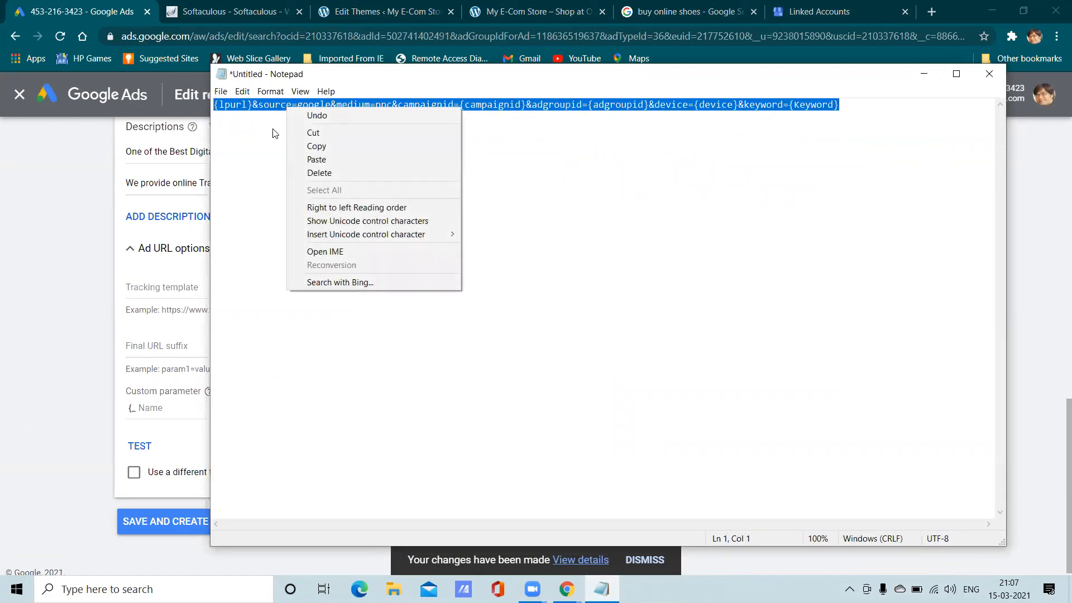
{"action": "left_click", "coordinate": [273, 130]}
{"action": "left_click", "coordinate": [215, 106]}
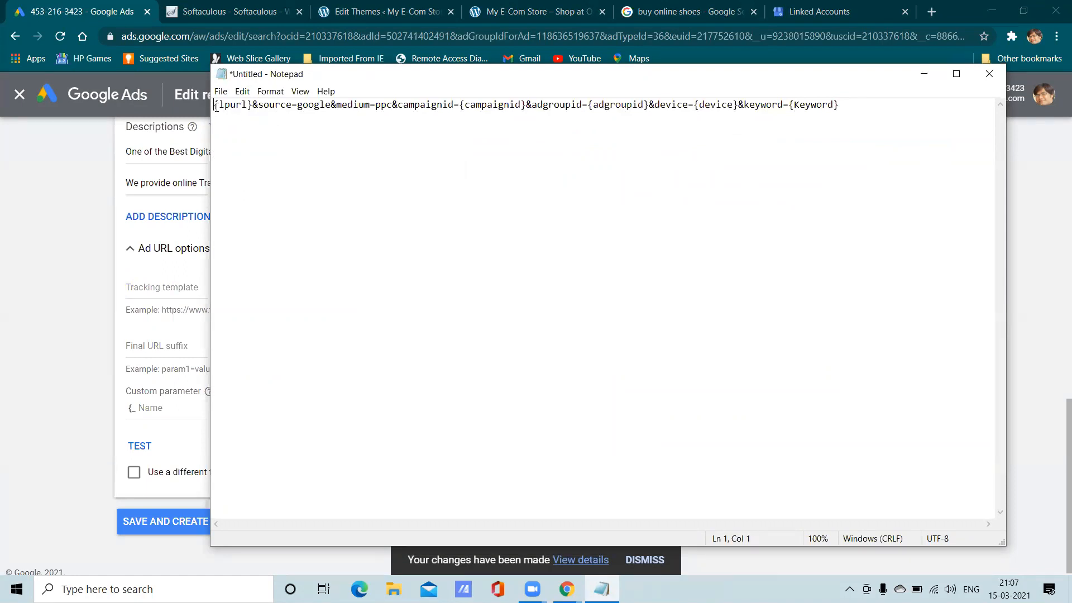
{"action": "key", "text": "Return"}
{"action": "key", "text": "Return"}
{"action": "key", "text": "Return"}
{"action": "key", "text": "Return"}
{"action": "key", "text": "Return"}
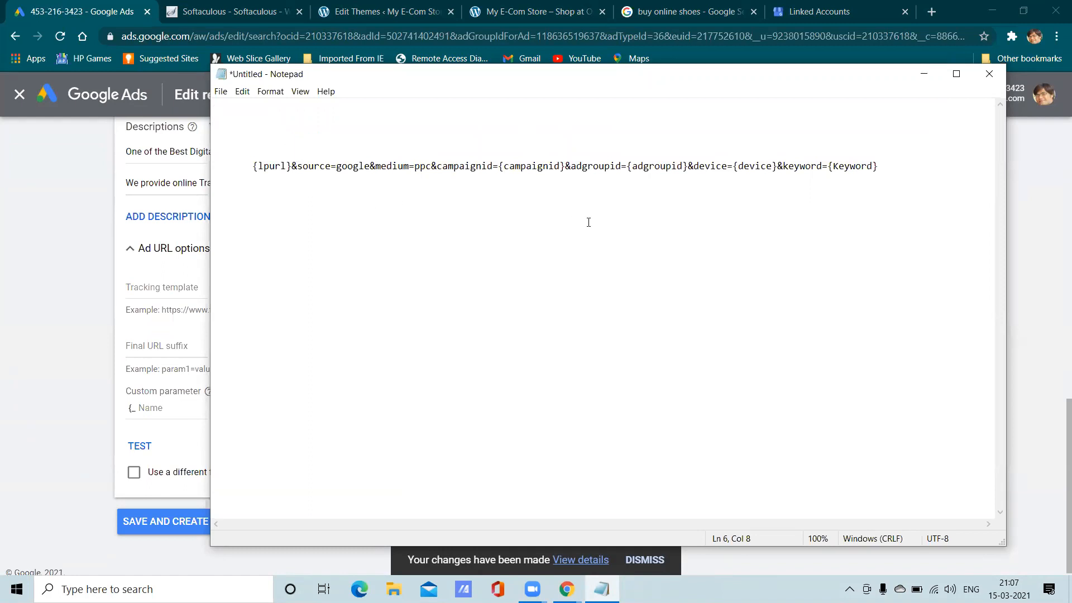
Step: Add two line breaks after the {lpurl} tracking line in the note
{"action": "left_click", "coordinate": [881, 168]}
{"action": "key", "text": "Return"}
{"action": "key", "text": "Return"}
Step: Set {lpurl} apart with a space, examine the tracking line's landing-page and parameter parts, and remove the space again
{"action": "left_click", "coordinate": [292, 166]}
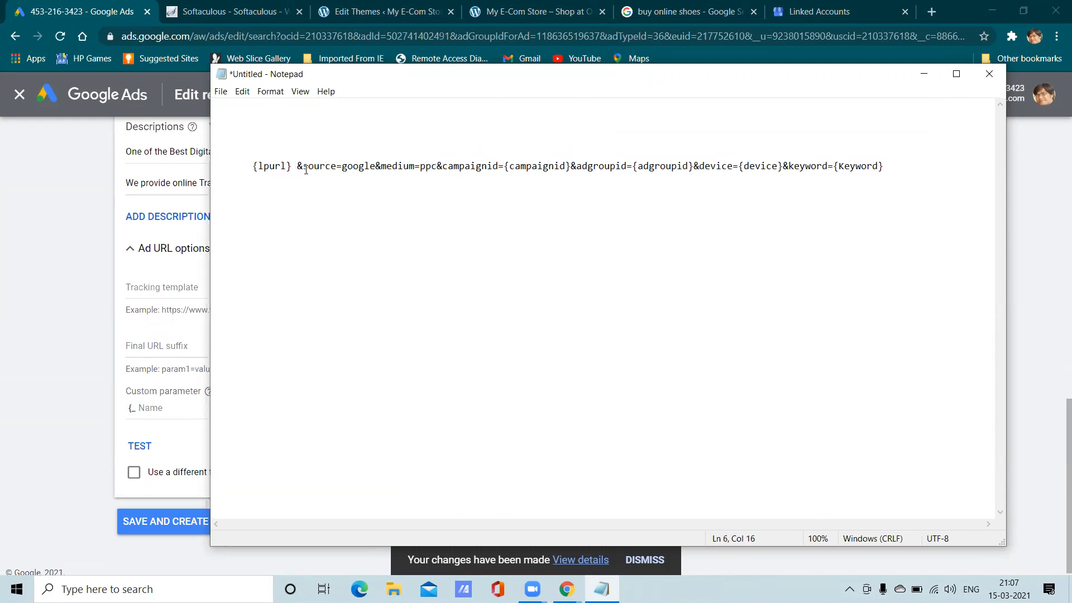
{"action": "left_click_drag", "start_coordinate": [291, 167], "coordinate": [247, 164]}
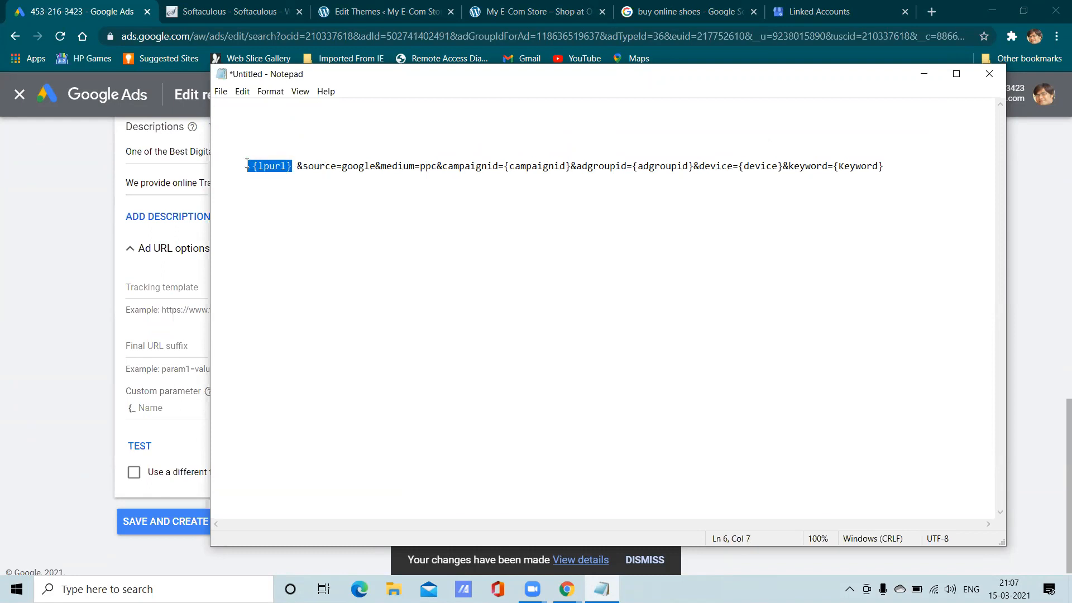
{"action": "left_click", "coordinate": [283, 203]}
{"action": "left_click_drag", "start_coordinate": [892, 166], "coordinate": [654, 165]}
{"action": "left_click", "coordinate": [302, 179]}
{"action": "left_click_drag", "start_coordinate": [301, 179], "coordinate": [249, 166]}
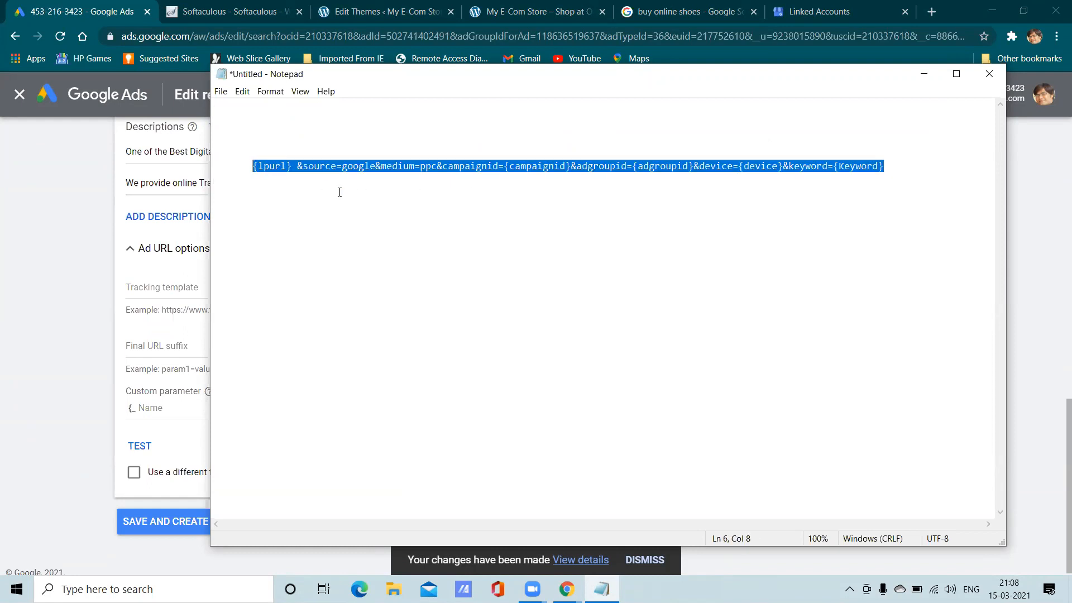
{"action": "left_click", "coordinate": [433, 209]}
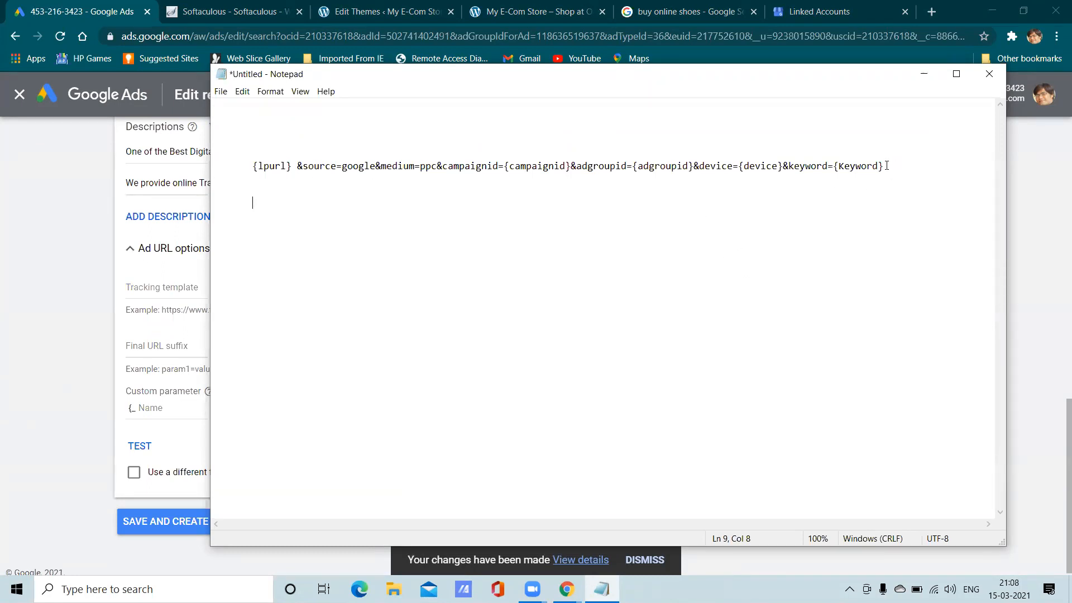
{"action": "left_click_drag", "start_coordinate": [884, 166], "coordinate": [290, 166]}
{"action": "left_click", "coordinate": [292, 166]}
{"action": "key", "text": "BackSpace"}
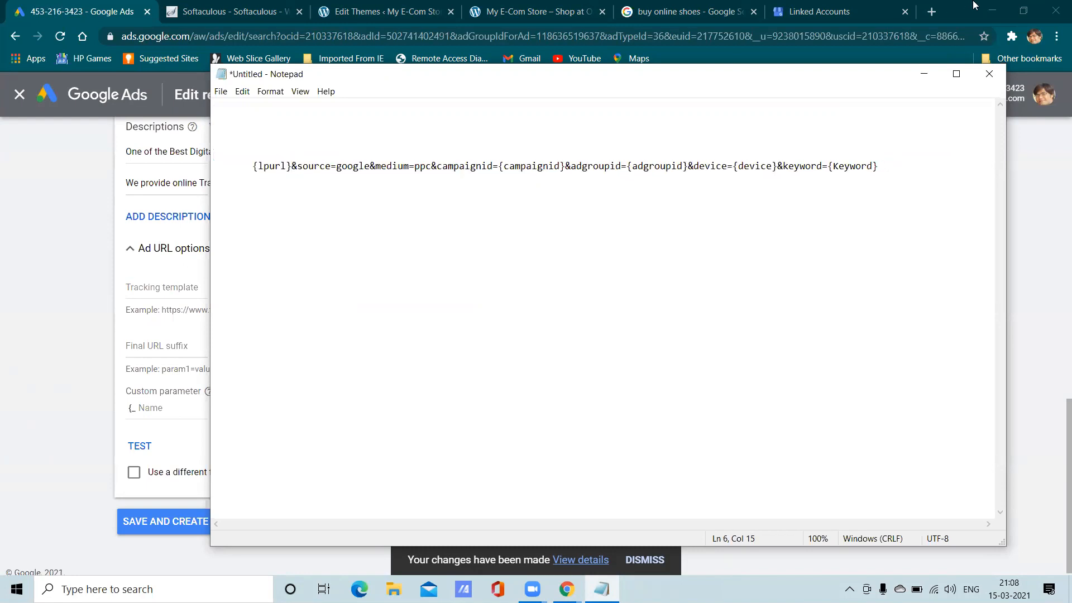
Step: Search the web for "campaign url builder" in a new browser tab and open the Google Analytics Campaign URL Builder form
{"action": "left_click", "coordinate": [931, 11]}
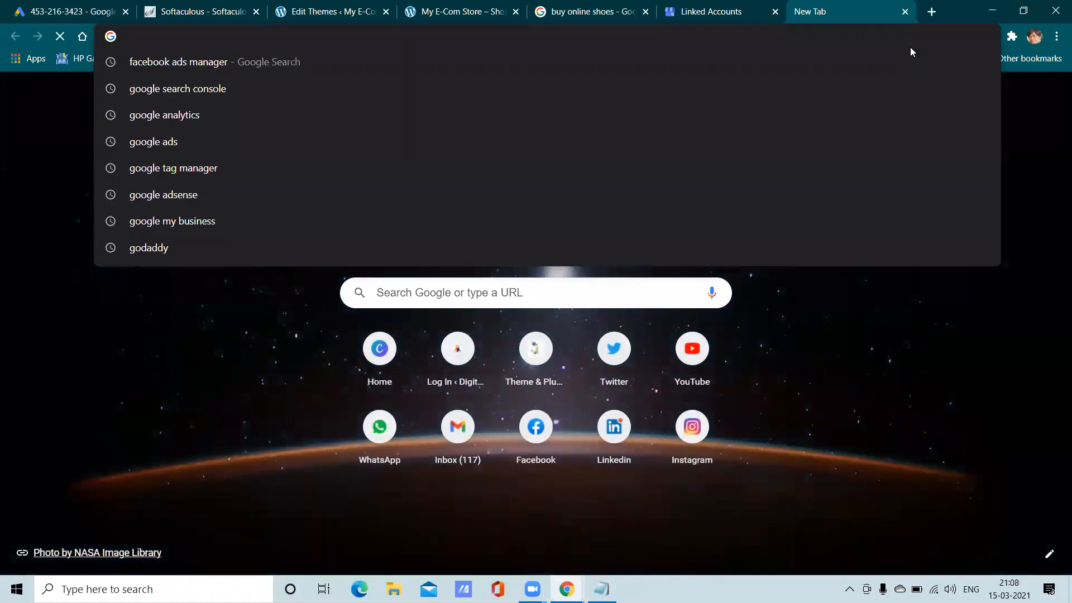
{"action": "type", "text": "campaign"}
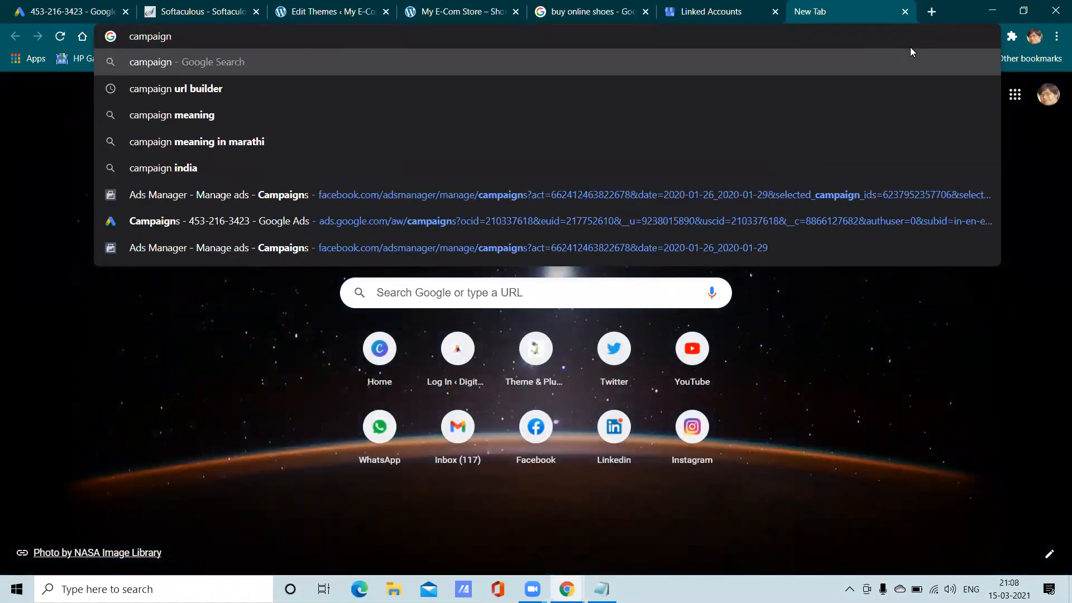
{"action": "left_click", "coordinate": [785, 93]}
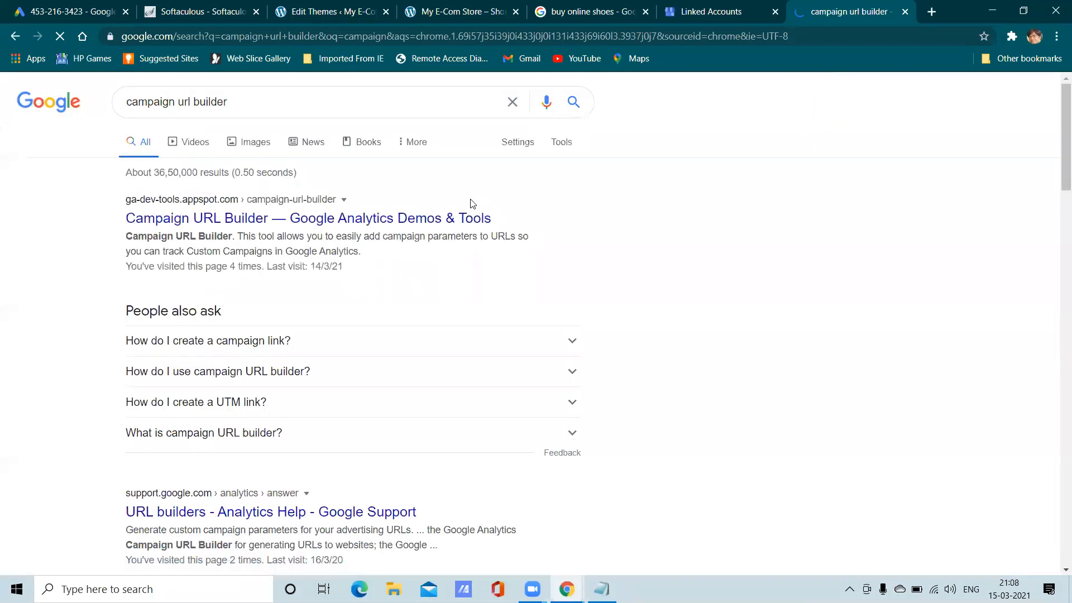
{"action": "left_click", "coordinate": [445, 217]}
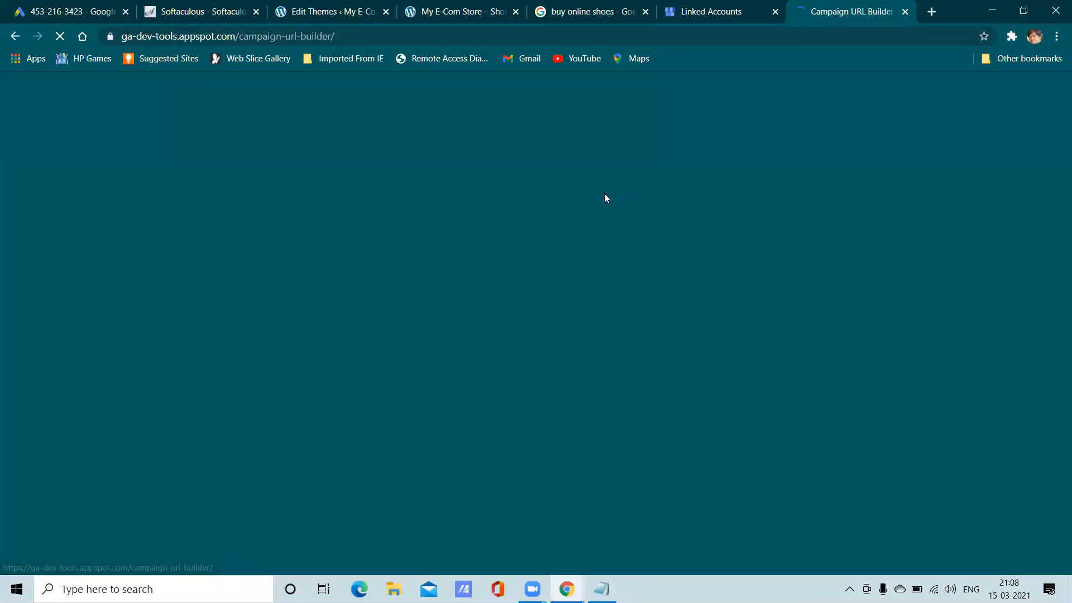
{"action": "scroll", "coordinate": [542, 240], "scroll_direction": "down", "scroll_amount": 5}
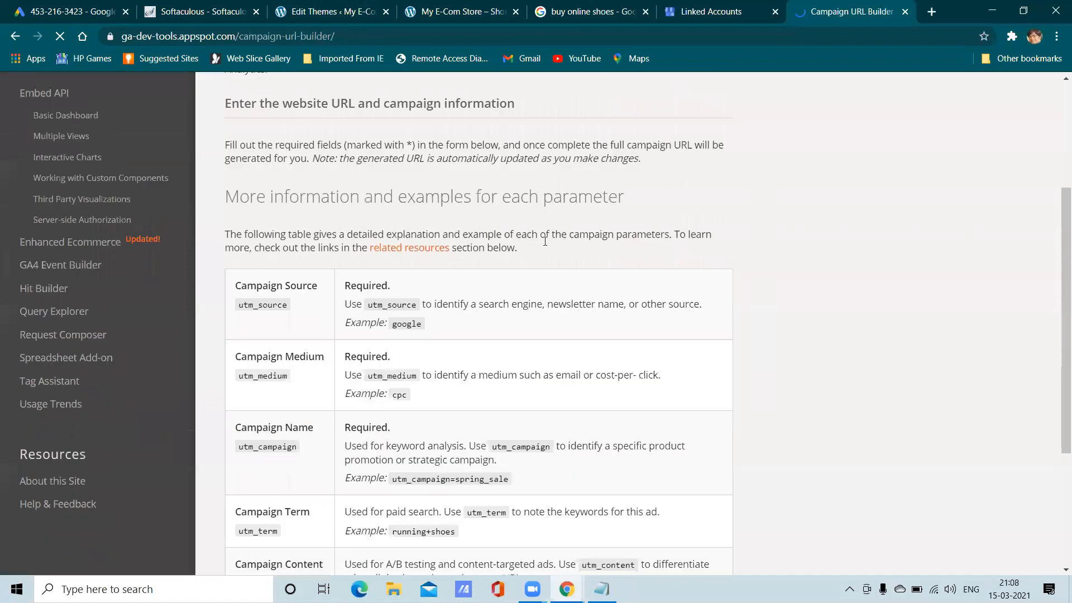
{"action": "scroll", "coordinate": [433, 236], "scroll_direction": "up", "scroll_amount": 2}
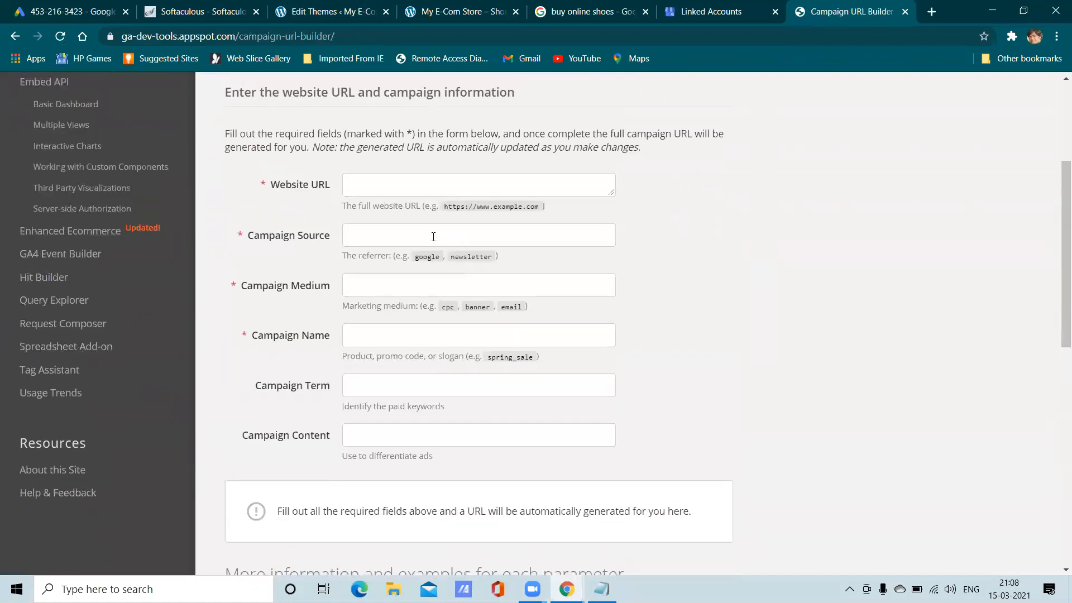
{"action": "left_click", "coordinate": [354, 189]}
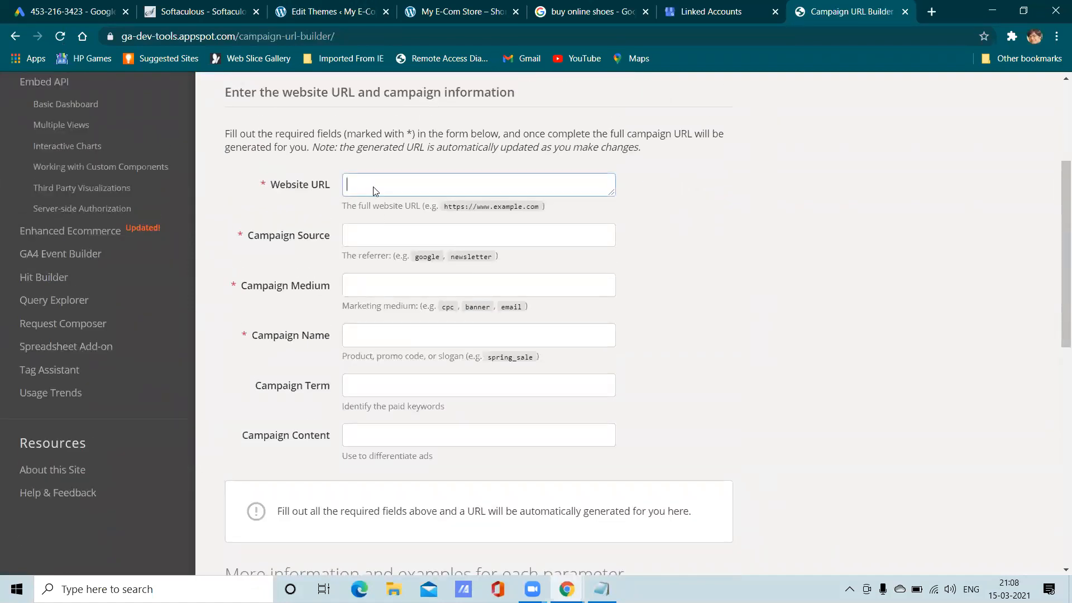
{"action": "left_click", "coordinate": [436, 12]}
{"action": "left_click", "coordinate": [234, 36]}
{"action": "key", "text": "ctrl+c"}
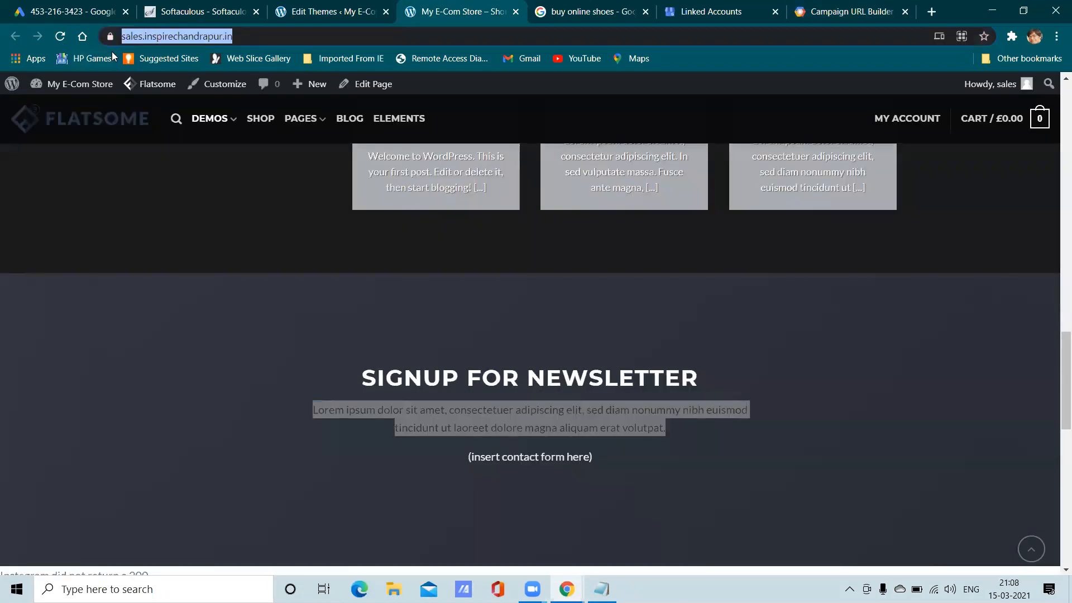
{"action": "right_click", "coordinate": [137, 38]}
{"action": "left_click", "coordinate": [190, 134]}
{"action": "left_click", "coordinate": [366, 9]}
{"action": "left_click", "coordinate": [560, 9]}
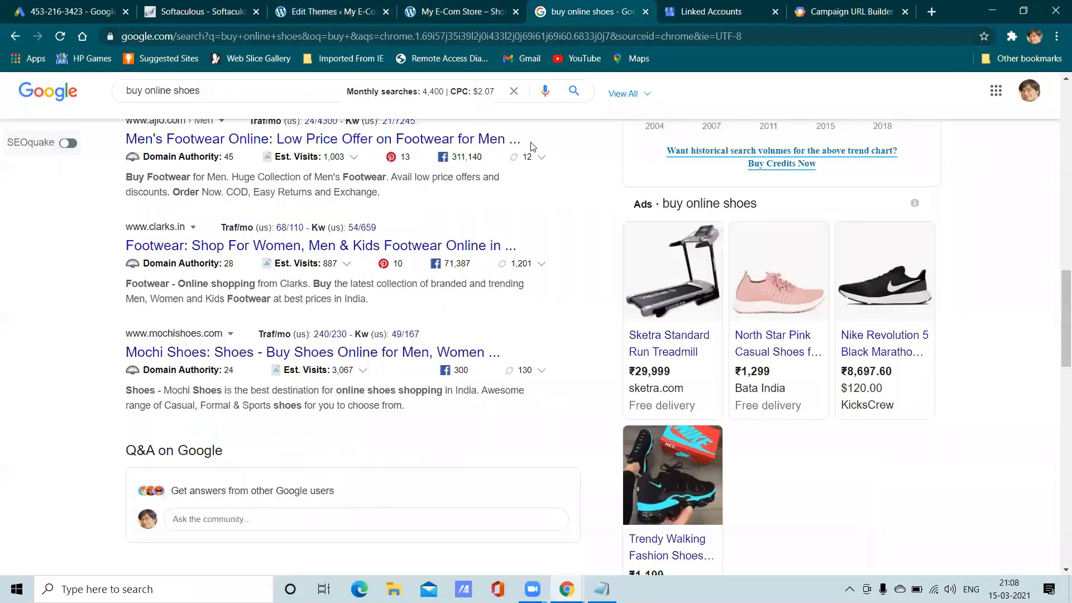
{"action": "left_click", "coordinate": [678, 12]}
{"action": "left_click", "coordinate": [789, 16]}
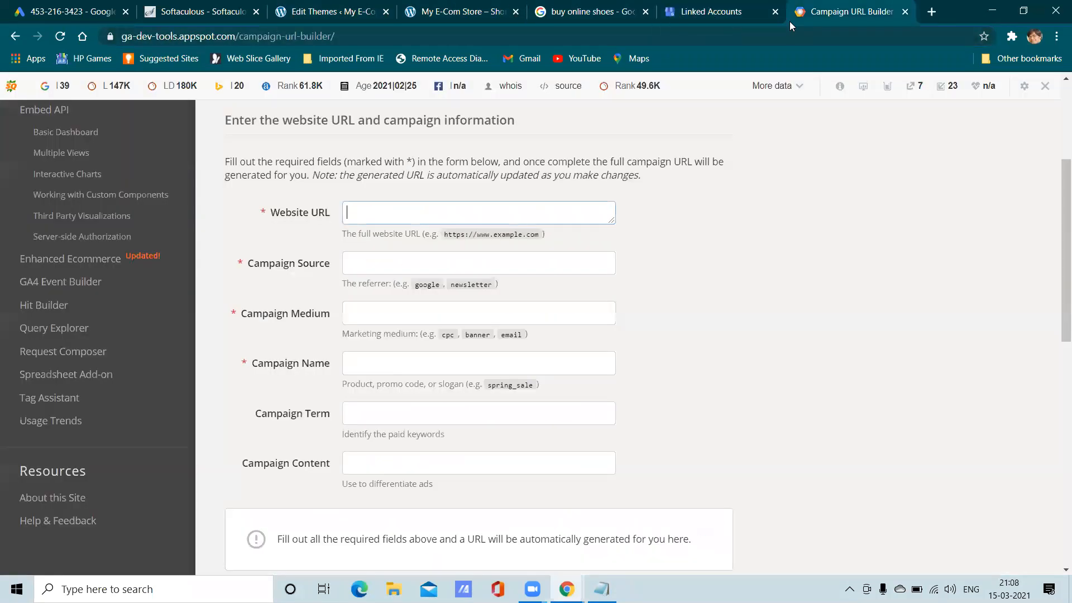
{"action": "right_click", "coordinate": [393, 208]}
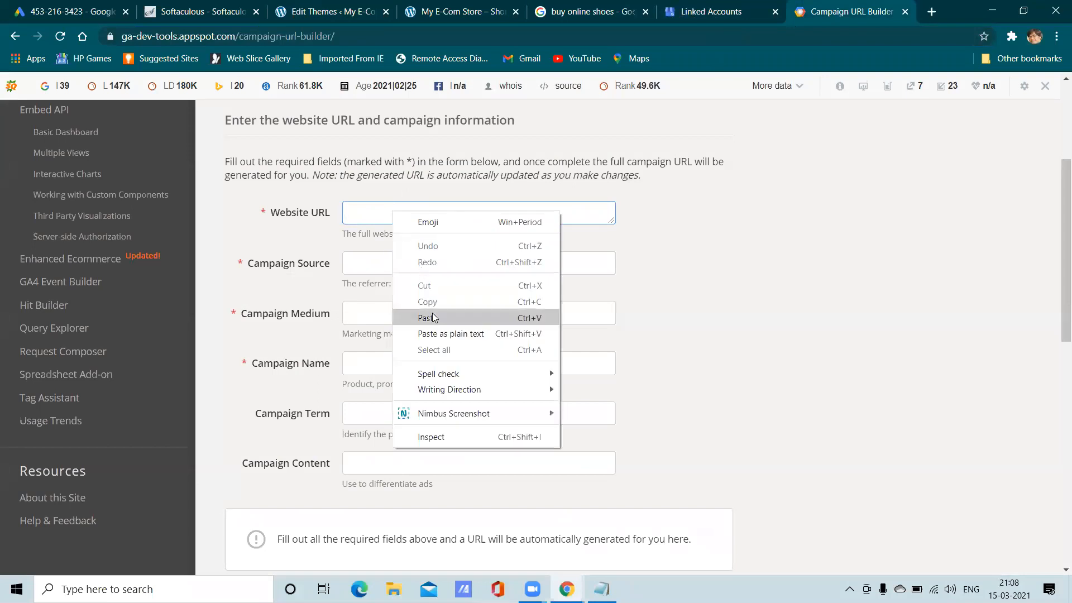
{"action": "left_click", "coordinate": [436, 316]}
Step: Set the campaign source to "google ads"
{"action": "left_click", "coordinate": [369, 264]}
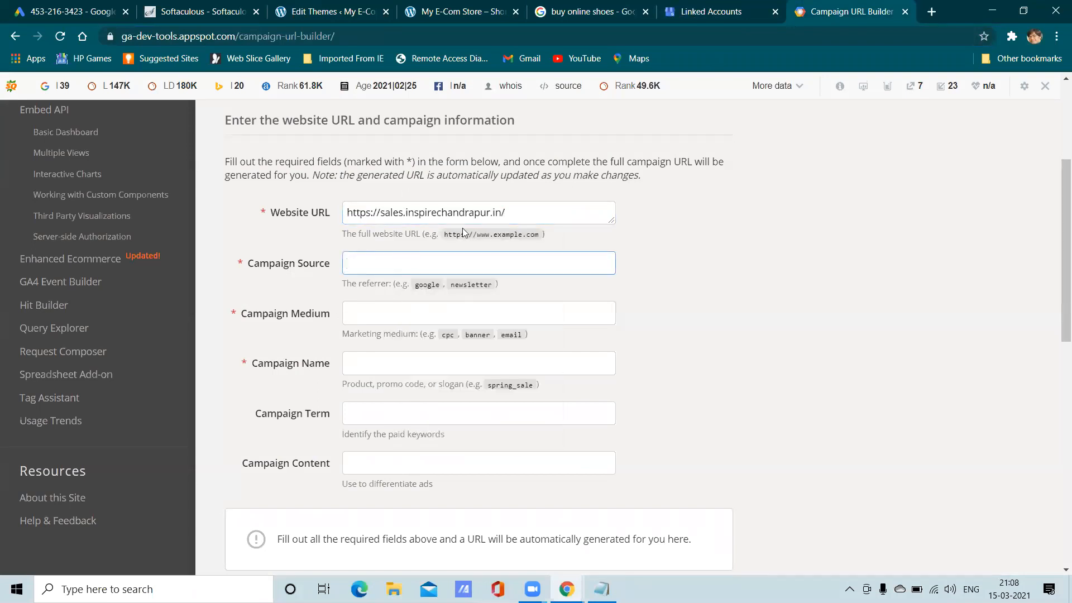
{"action": "type", "text": "google"}
{"action": "key", "text": "BackSpace"}
{"action": "type", "text": "le"}
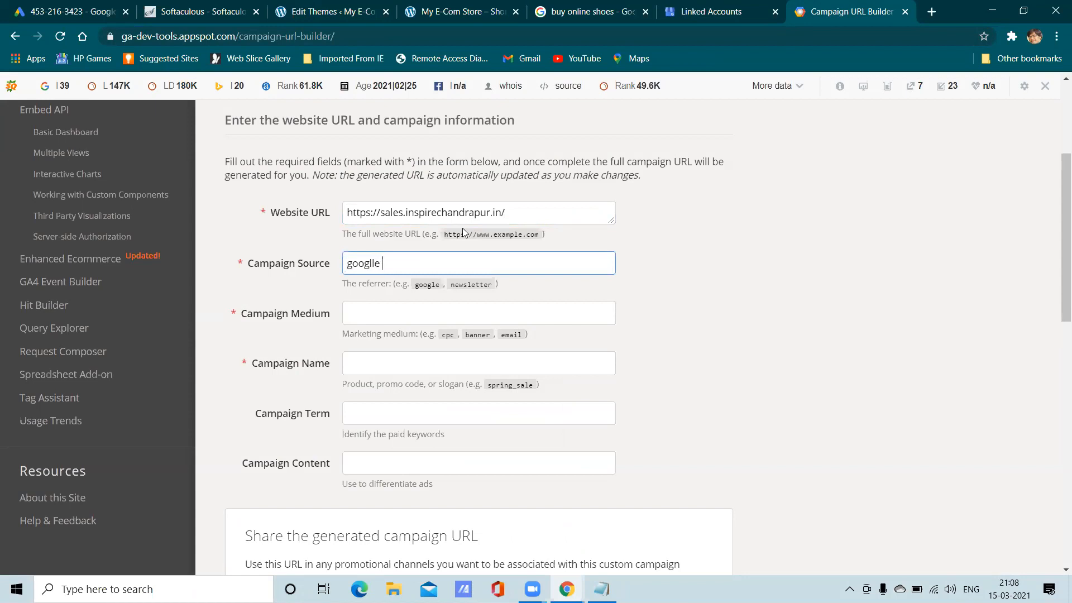
{"action": "key", "text": "BackSpace"}
{"action": "key", "text": "BackSpace"}
{"action": "key", "text": "BackSpace"}
{"action": "type", "text": "le ads"}
Step: Set the campaign medium to "ppc" and the campaign name to "search ads campaign"
{"action": "left_click", "coordinate": [440, 312]}
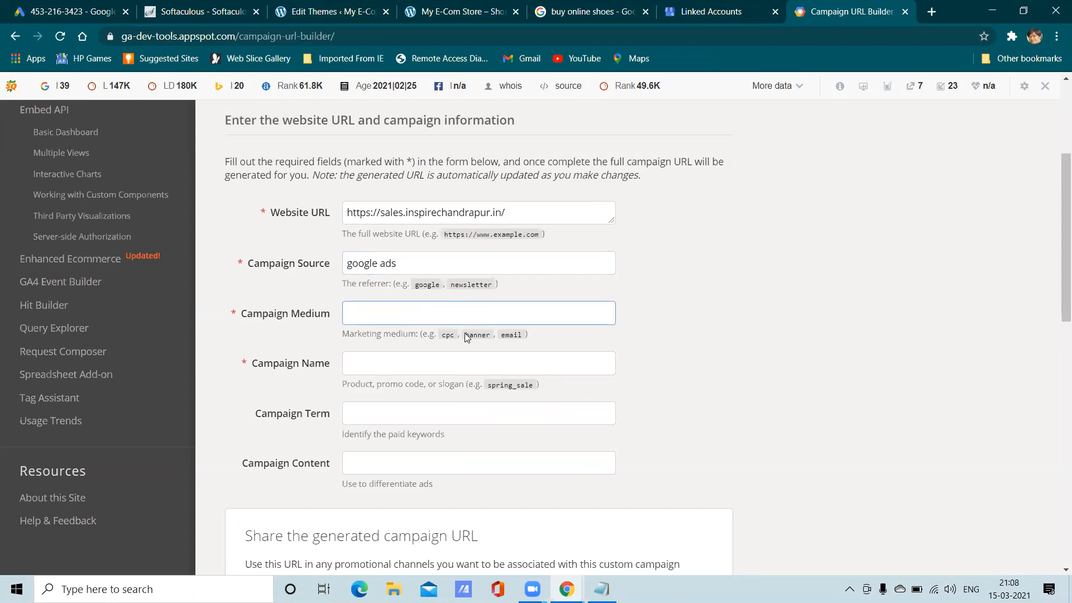
{"action": "type", "text": "ppc"}
{"action": "left_click", "coordinate": [433, 357]}
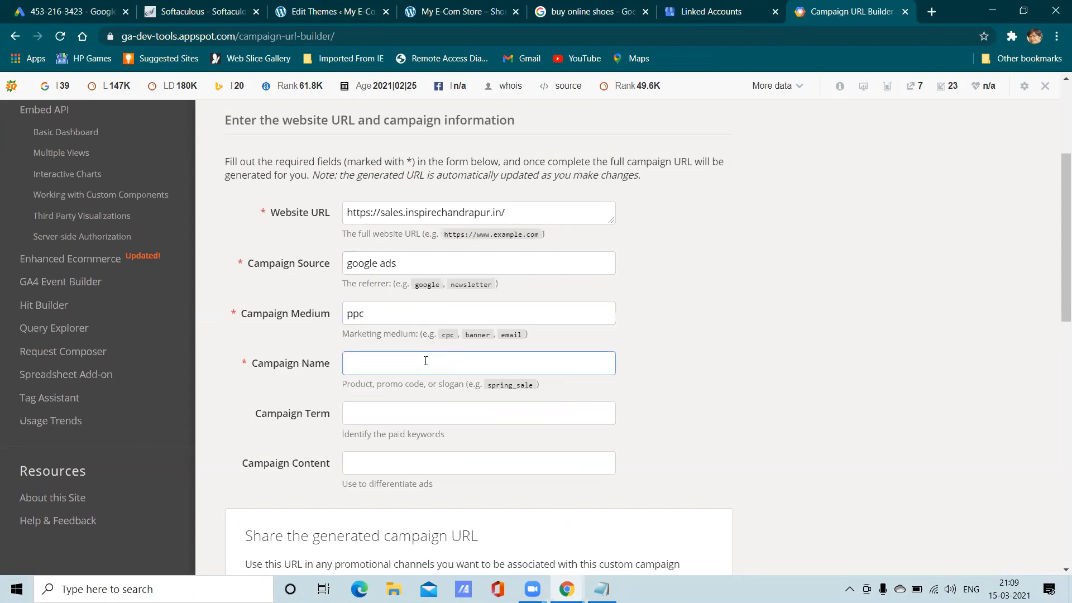
{"action": "type", "text": "search ads campaign"}
Step: Try "ads 1" as the campaign content, leaving the campaign term empty, and clear the entry
{"action": "left_click", "coordinate": [438, 418]}
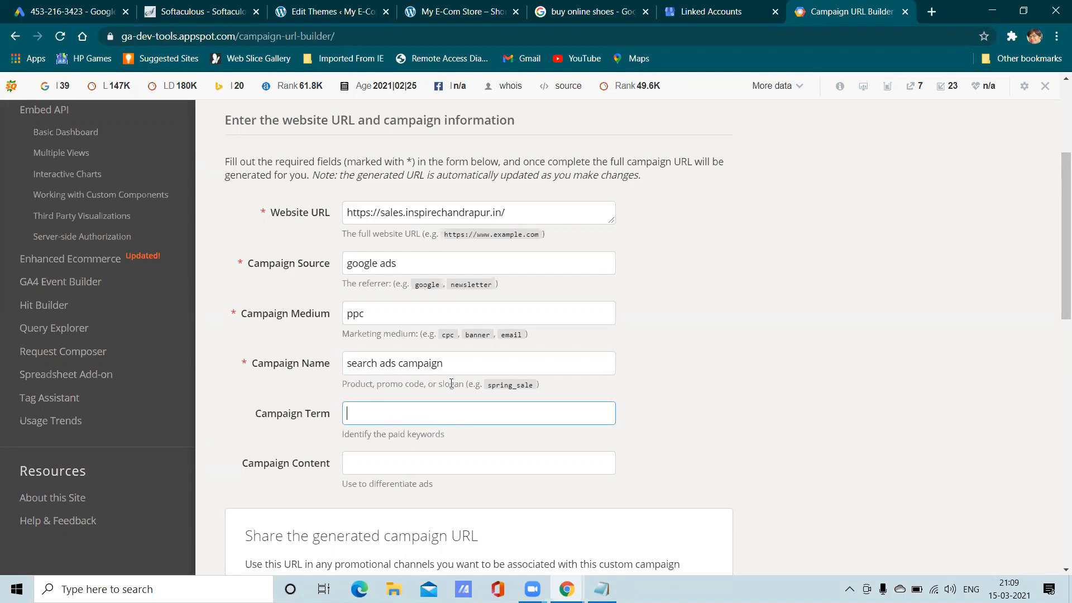
{"action": "scroll", "coordinate": [439, 419], "scroll_direction": "down", "scroll_amount": 1}
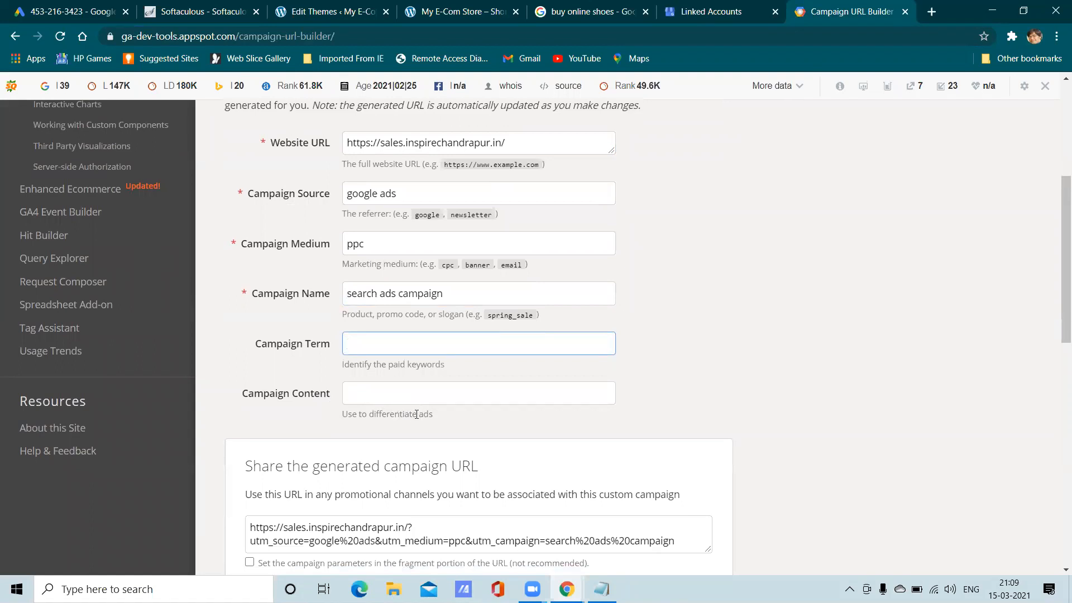
{"action": "left_click", "coordinate": [413, 393]}
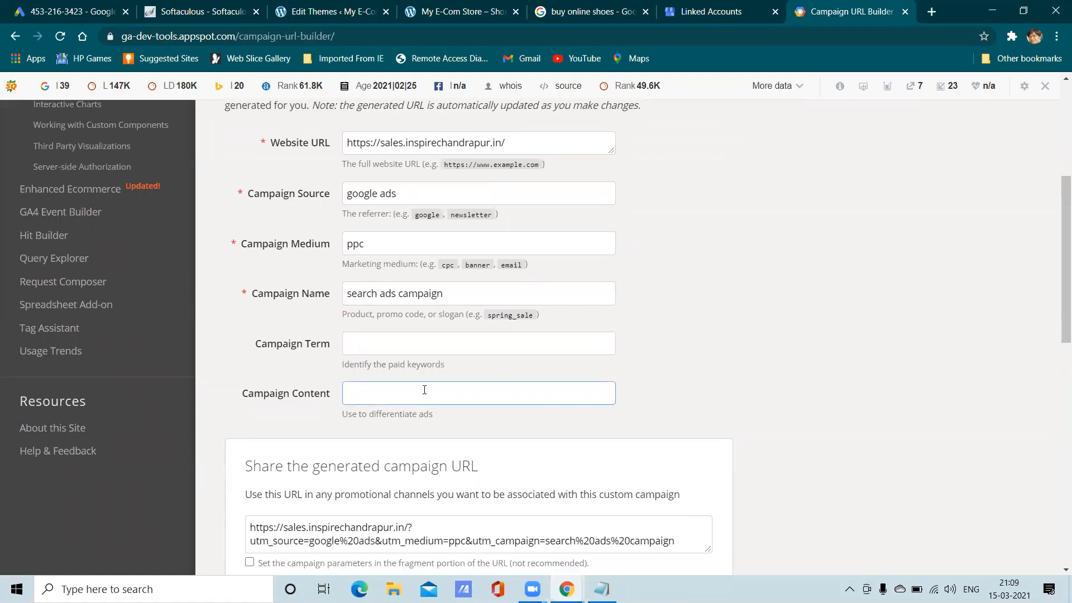
{"action": "type", "text": "ads"}
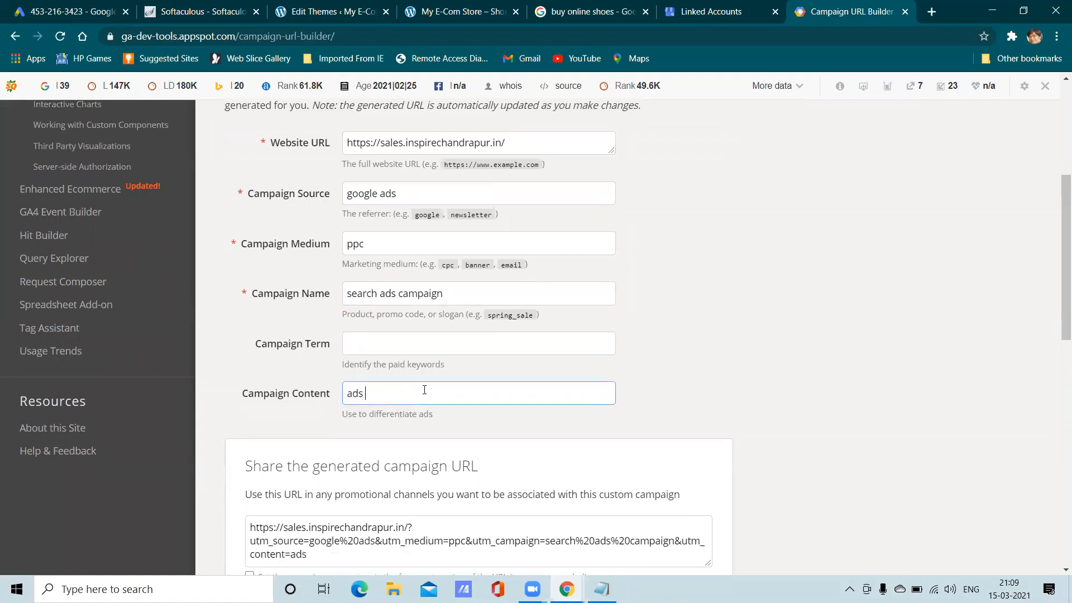
{"action": "type", "text": " 1"}
{"action": "key", "text": "BackSpace"}
{"action": "key", "text": "BackSpace"}
{"action": "key", "text": "BackSpace"}
{"action": "key", "text": "BackSpace"}
{"action": "key", "text": "BackSpace"}
Step: Copy the generated campaign URL and paste it into the Notepad note below the {lpurl} tracking line
{"action": "scroll", "coordinate": [431, 407], "scroll_direction": "down", "scroll_amount": 5}
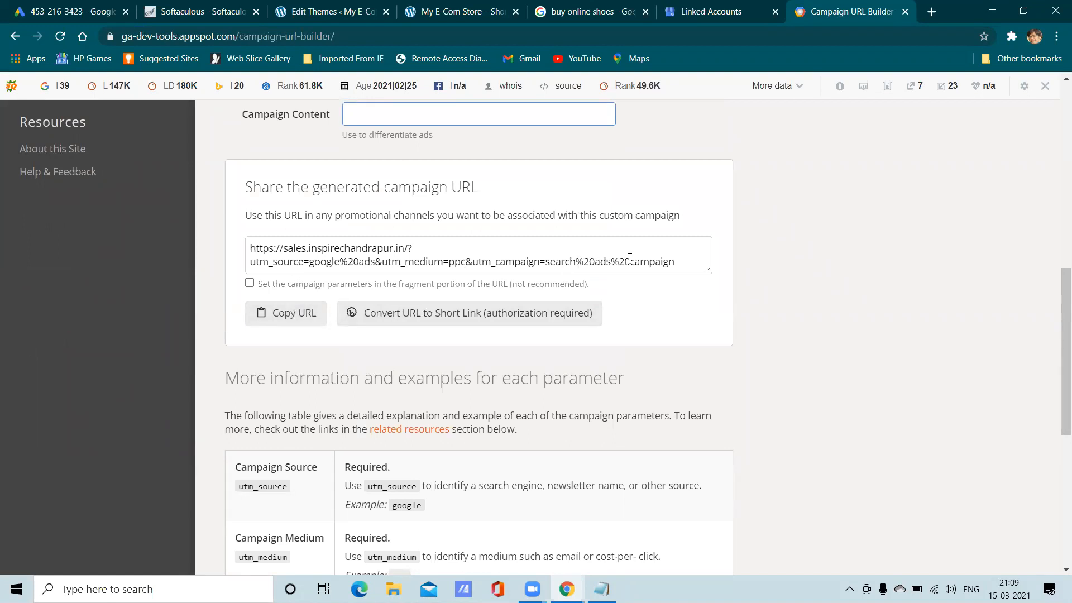
{"action": "left_click_drag", "start_coordinate": [676, 263], "coordinate": [272, 283]}
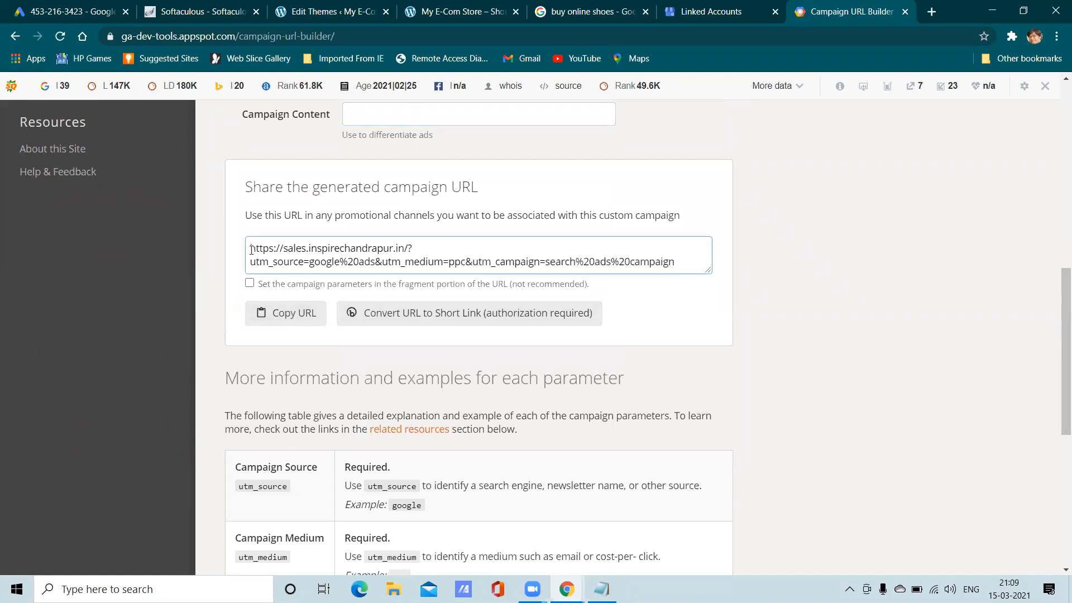
{"action": "left_click_drag", "start_coordinate": [679, 261], "coordinate": [605, 262]}
{"action": "left_click", "coordinate": [286, 313]}
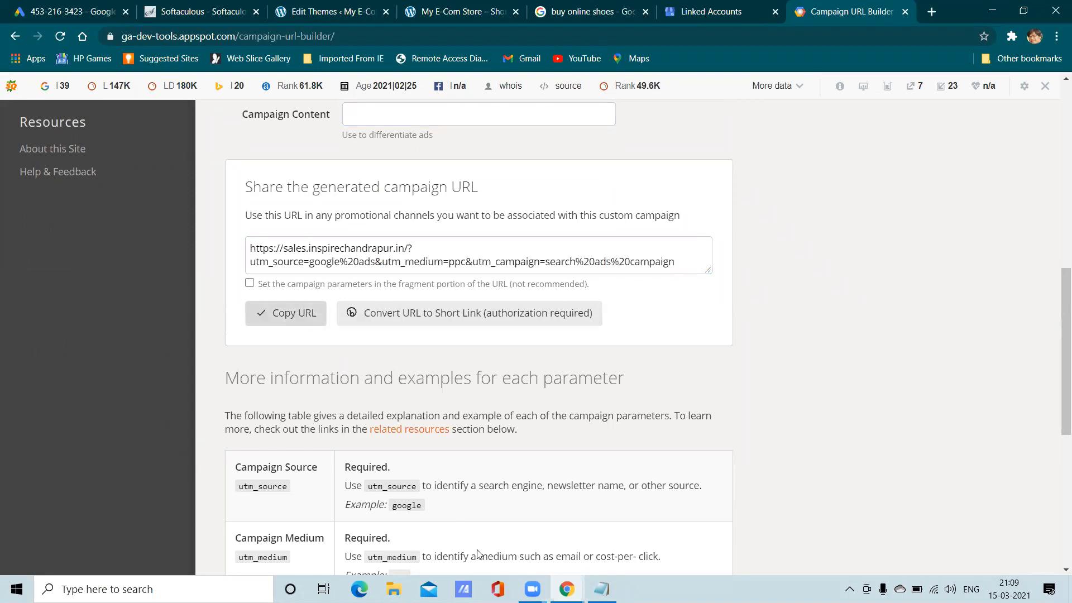
{"action": "left_click", "coordinate": [602, 589]}
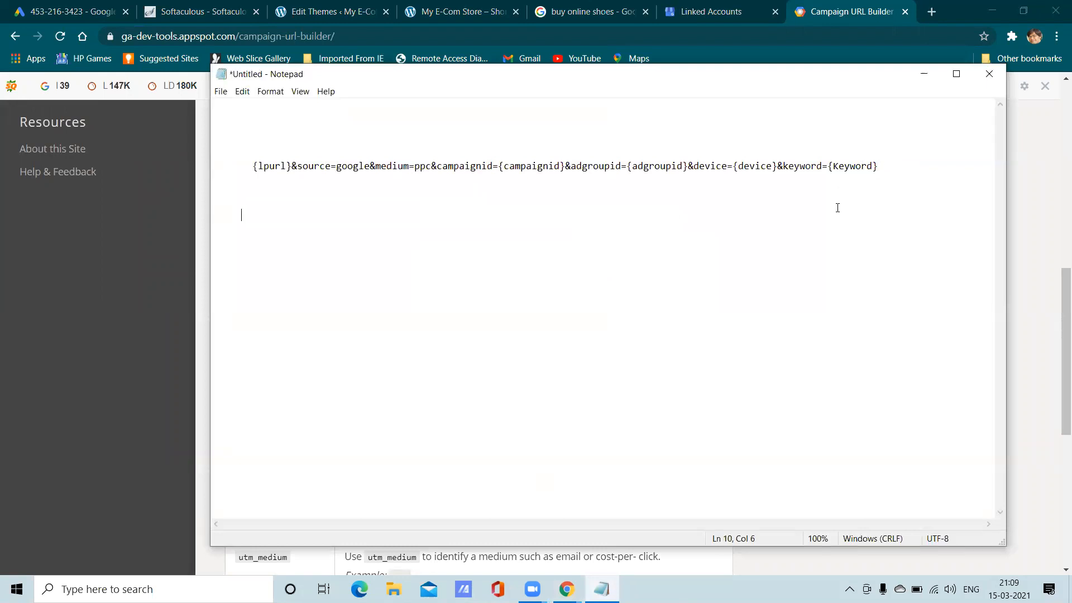
{"action": "key", "text": "ctrl+v"}
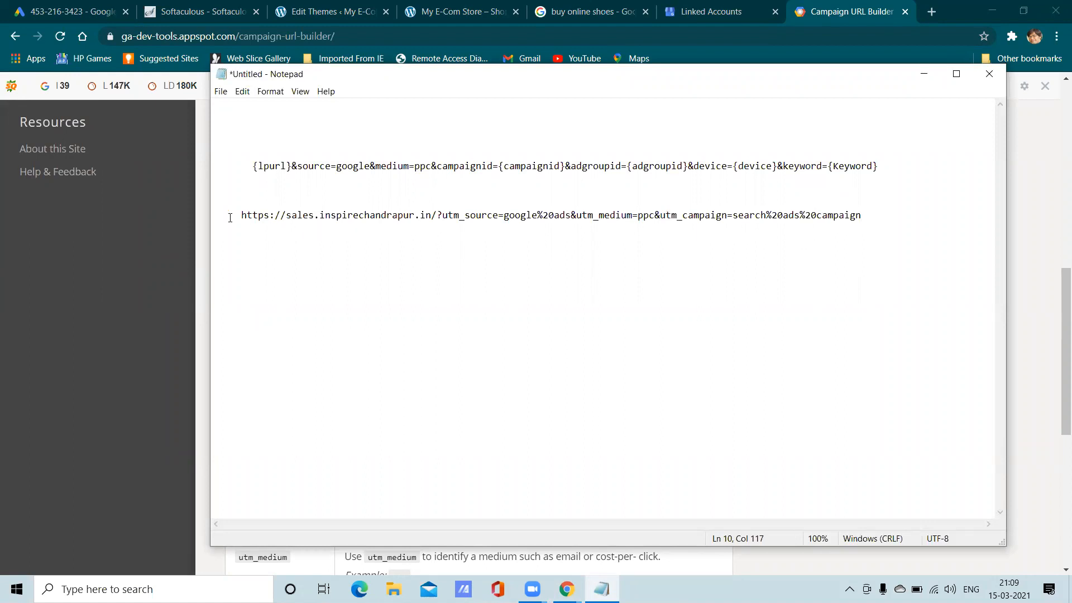
Step: Examine the pasted URL's site address, utm_source, utm_medium and utm_campaign parts in the note
{"action": "left_click_drag", "start_coordinate": [234, 216], "coordinate": [431, 220]}
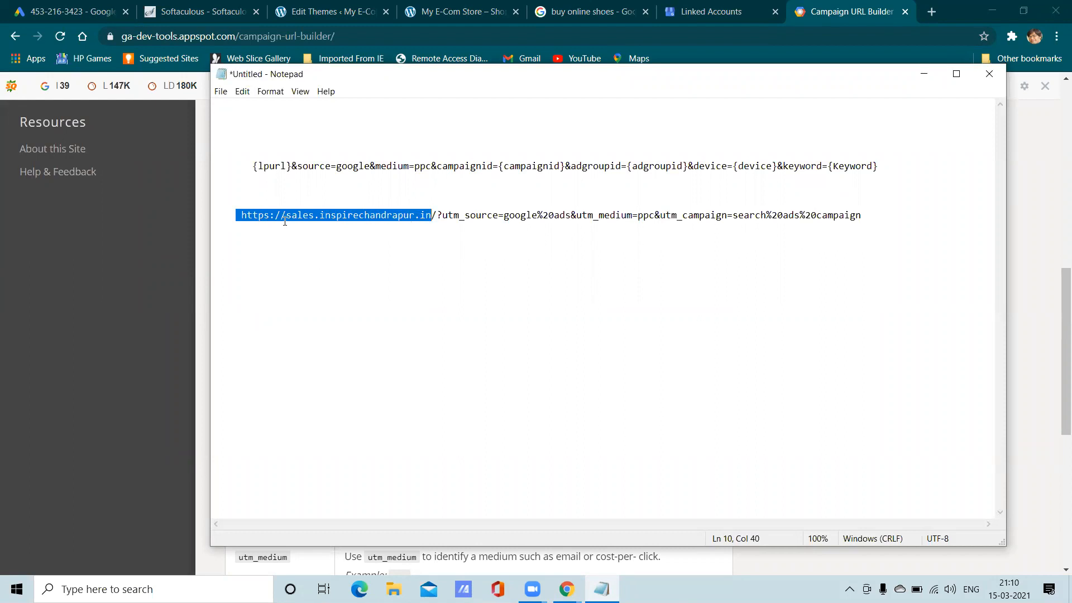
{"action": "left_click", "coordinate": [439, 214]}
{"action": "left_click_drag", "start_coordinate": [440, 215], "coordinate": [571, 216]}
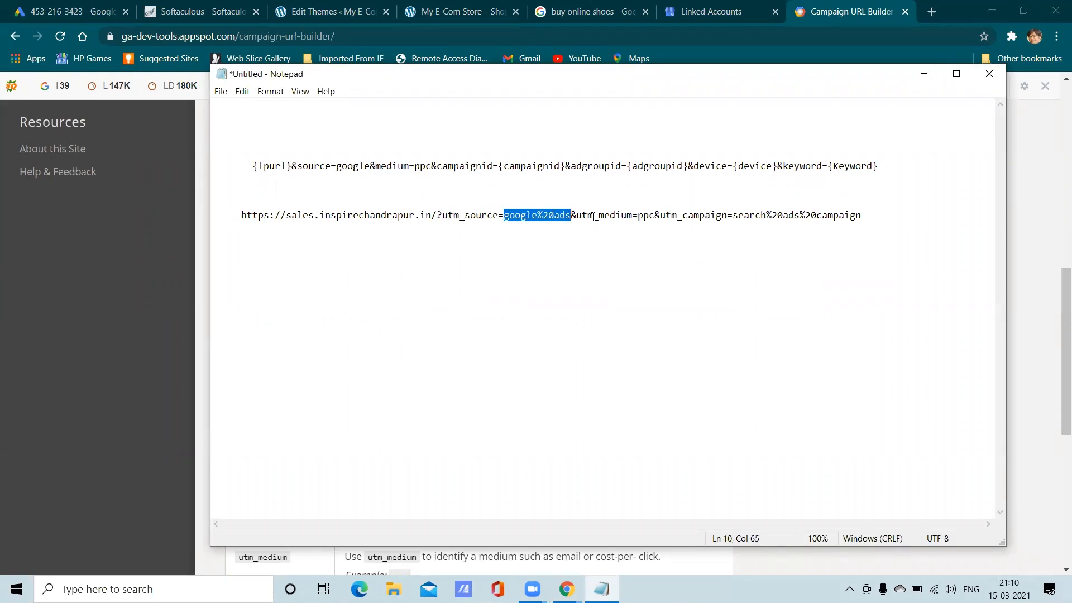
{"action": "left_click_drag", "start_coordinate": [638, 217], "coordinate": [654, 217]}
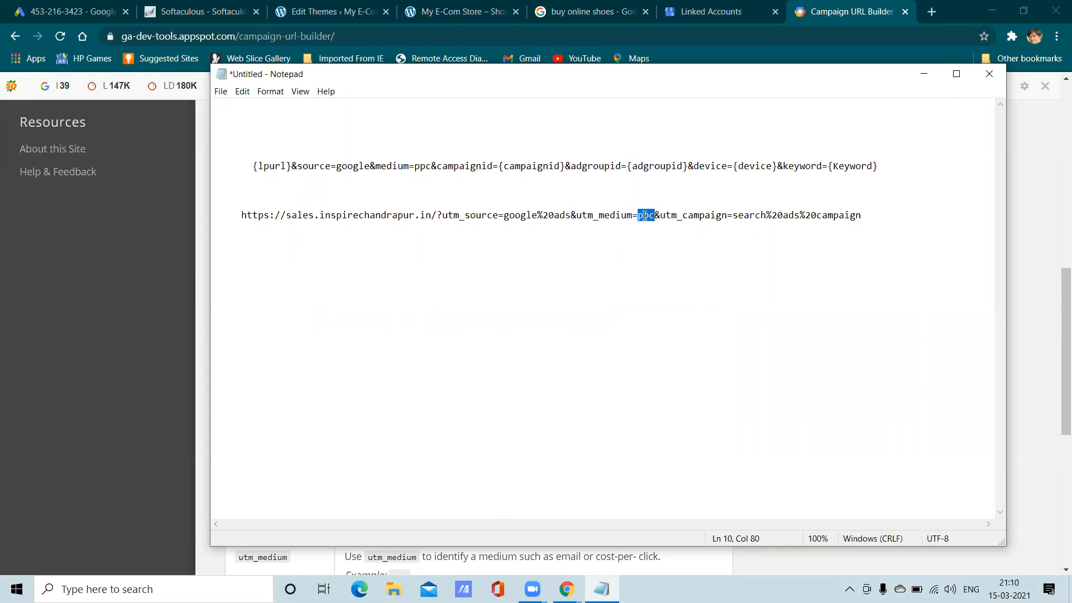
{"action": "left_click", "coordinate": [654, 216]}
{"action": "left_click_drag", "start_coordinate": [688, 217], "coordinate": [874, 215]}
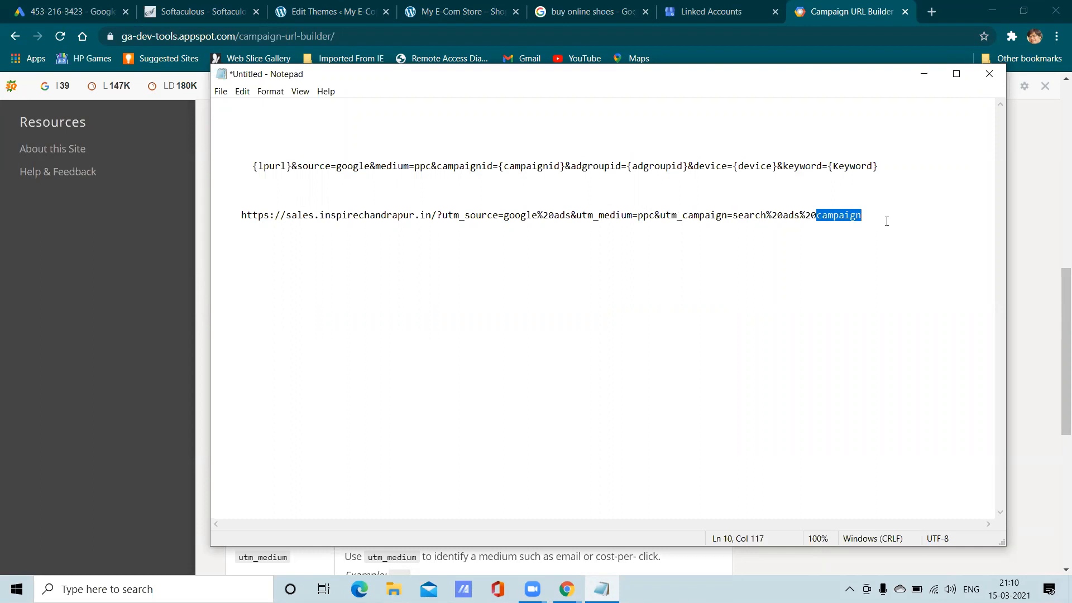
{"action": "left_click", "coordinate": [882, 220]}
{"action": "left_click_drag", "start_coordinate": [862, 217], "coordinate": [198, 217]}
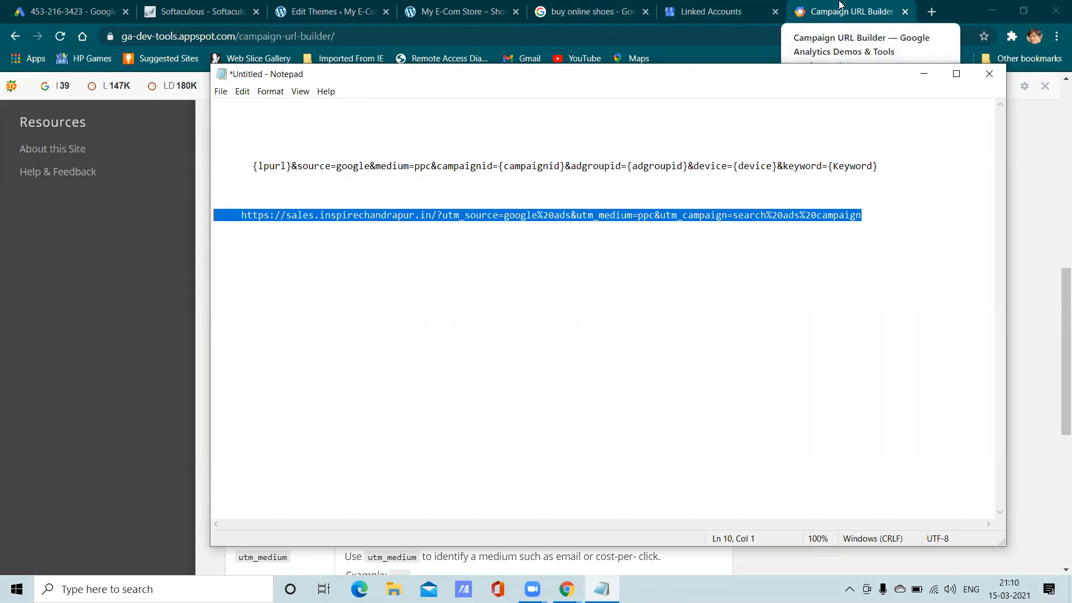
{"action": "left_click", "coordinate": [877, 223]}
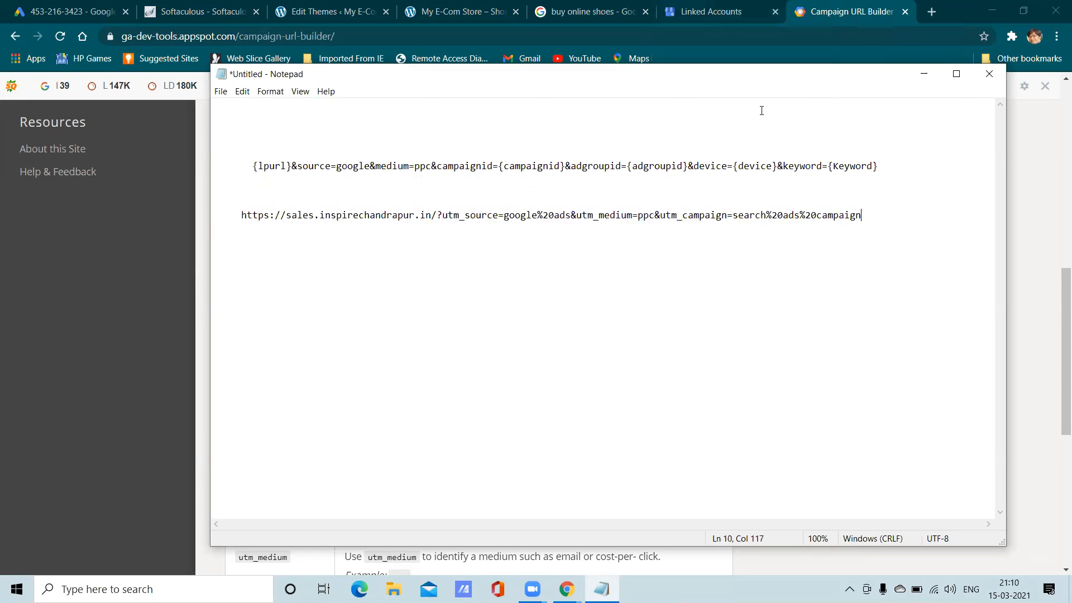
Step: Review the generated campaign URL and the parameter examples in Campaign URL Builder, and return to the Notepad note
{"action": "left_click", "coordinate": [924, 74]}
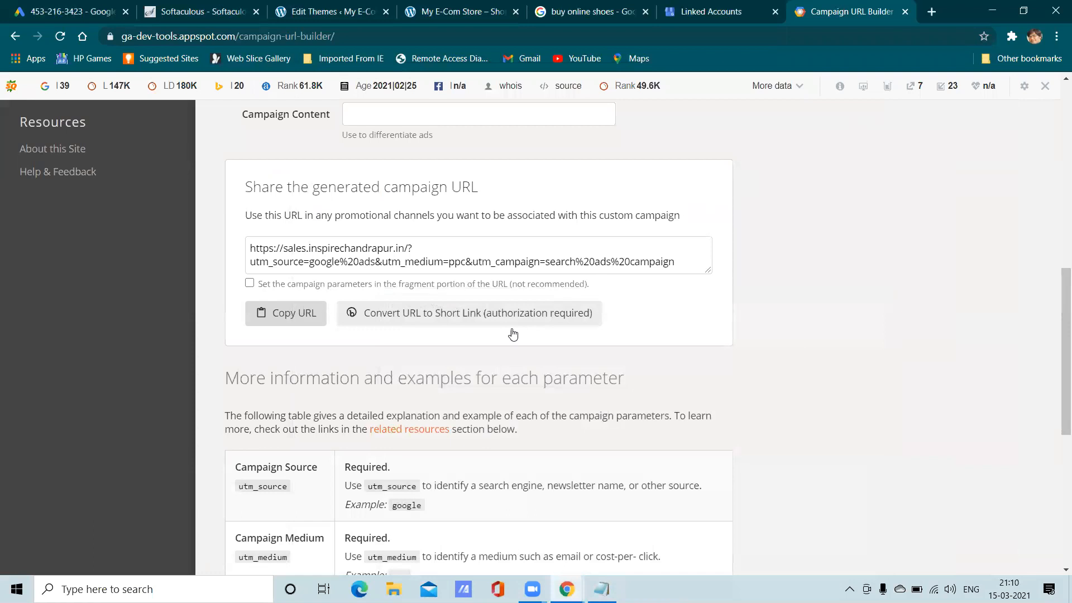
{"action": "scroll", "coordinate": [428, 366], "scroll_direction": "down", "scroll_amount": 3}
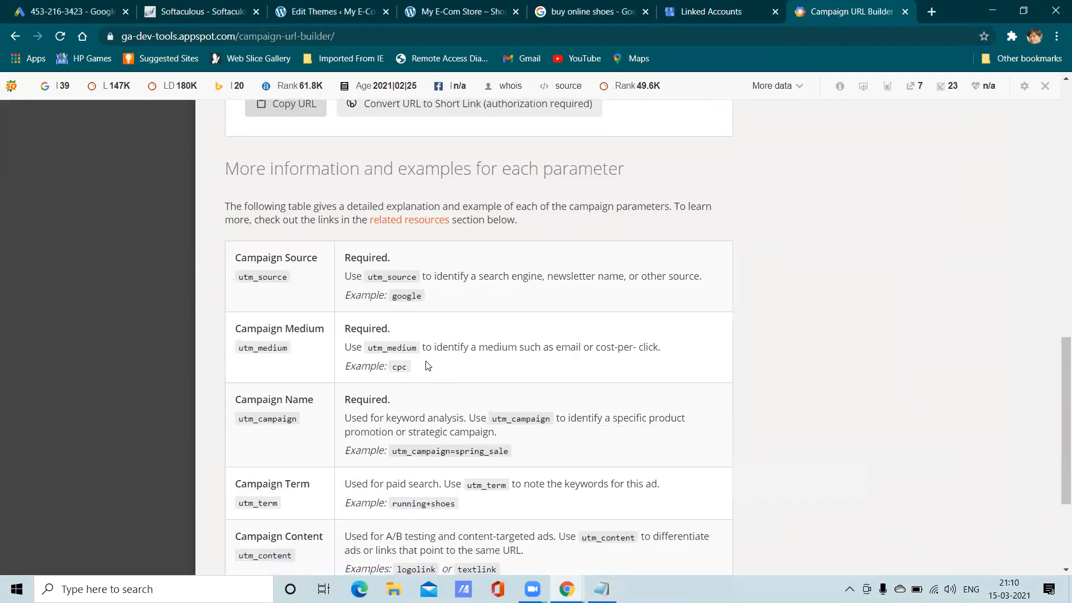
{"action": "scroll", "coordinate": [428, 366], "scroll_direction": "up", "scroll_amount": 3}
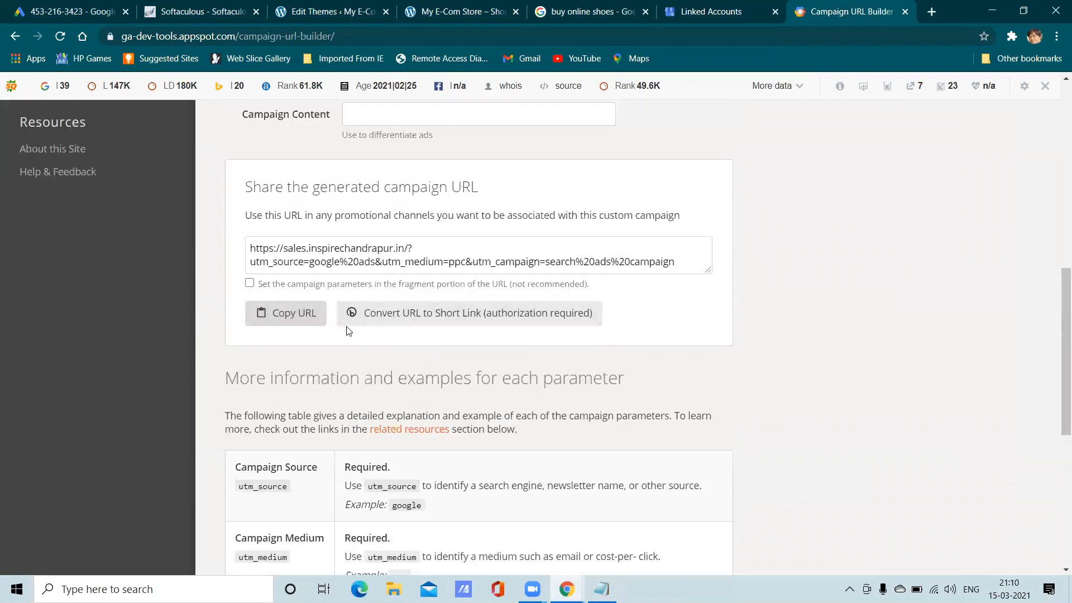
{"action": "left_click", "coordinate": [715, 8]}
{"action": "left_click", "coordinate": [811, 8]}
{"action": "left_click", "coordinate": [601, 589]}
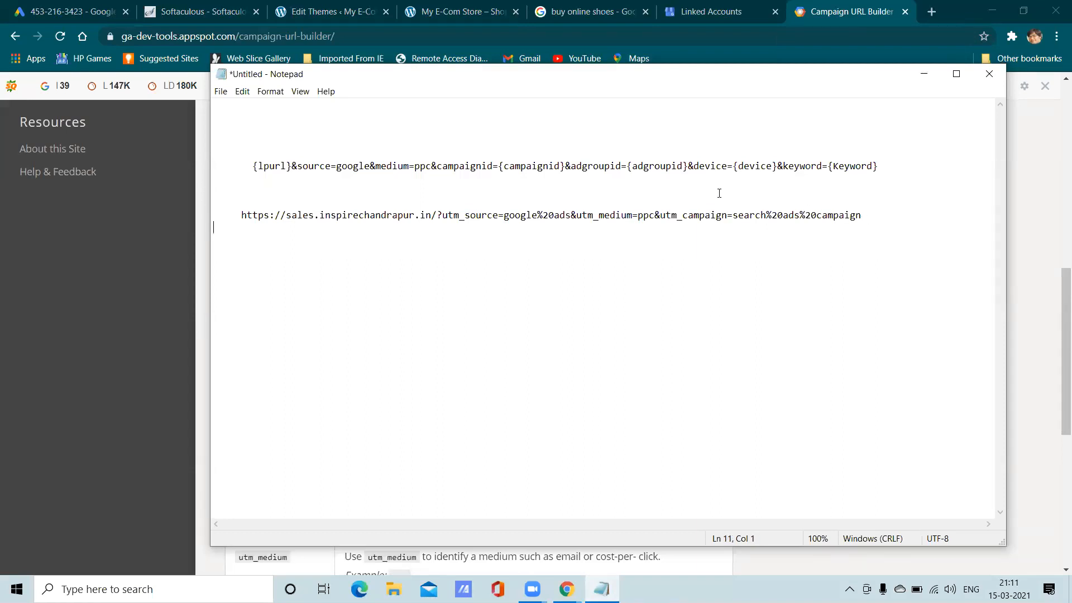
Step: Examine the full {lpurl} tracking line in the note, from {lpurl} through the keyword parameter
{"action": "left_click_drag", "start_coordinate": [247, 165], "coordinate": [886, 166]}
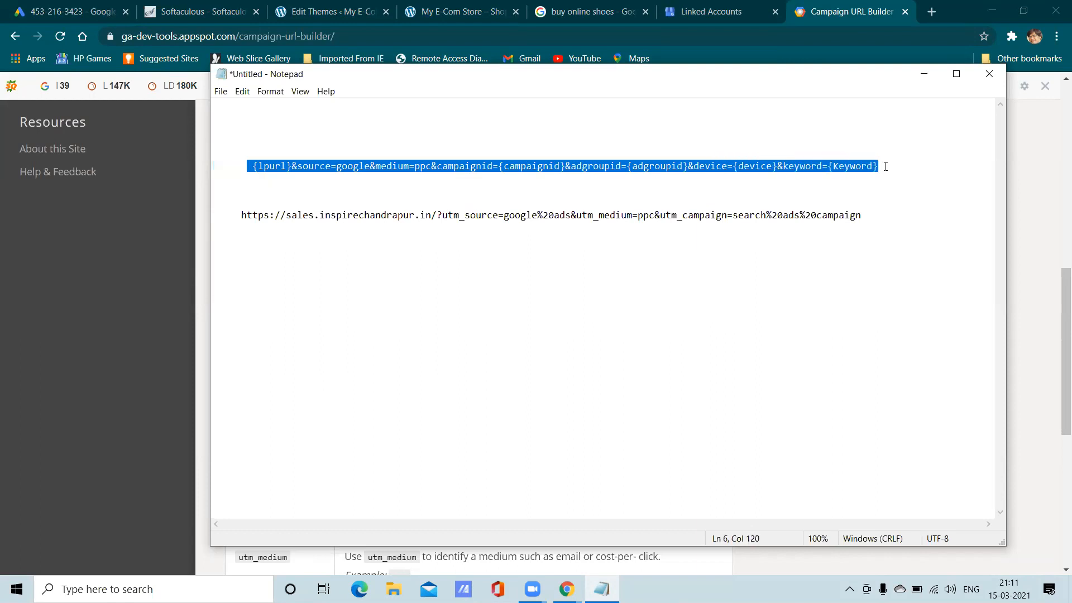
{"action": "left_click", "coordinate": [892, 171]}
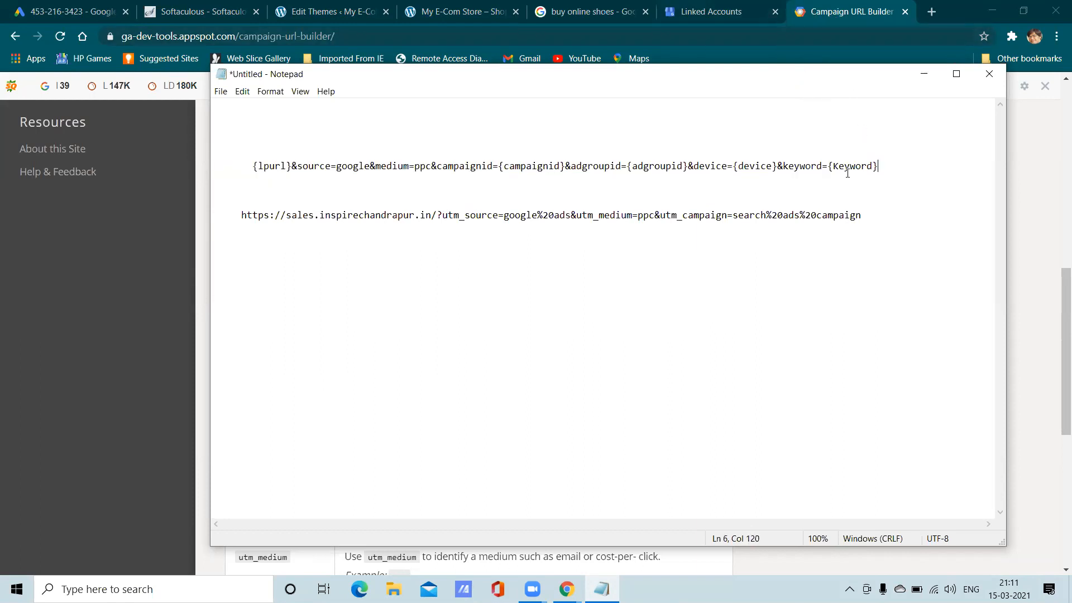
{"action": "left_click_drag", "start_coordinate": [884, 170], "coordinate": [253, 167]}
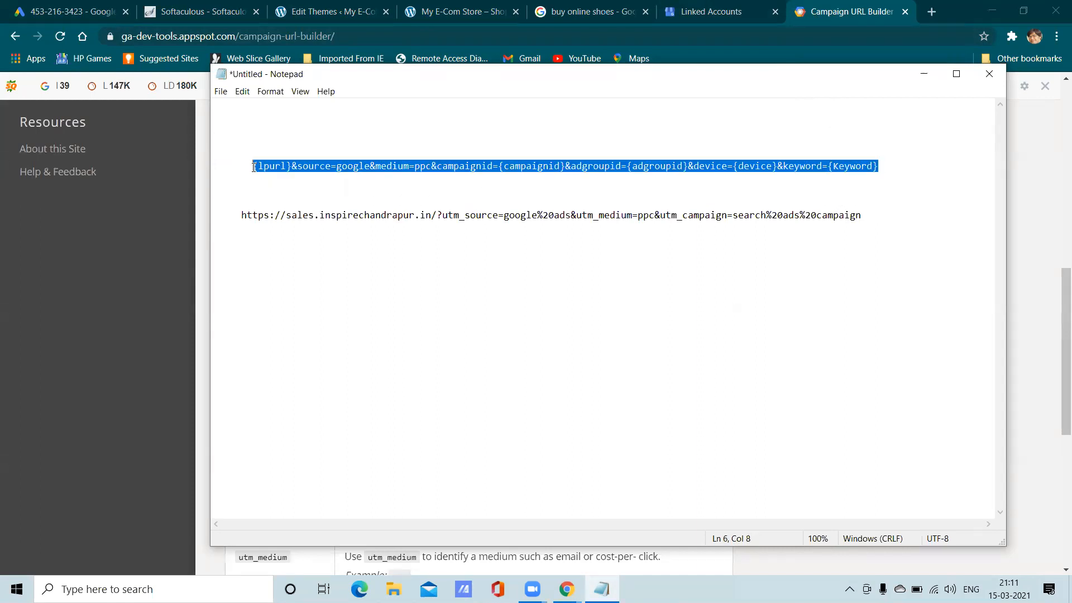
{"action": "left_click", "coordinate": [279, 226]}
{"action": "left_click_drag", "start_coordinate": [254, 167], "coordinate": [882, 172]}
{"action": "left_click", "coordinate": [890, 169]}
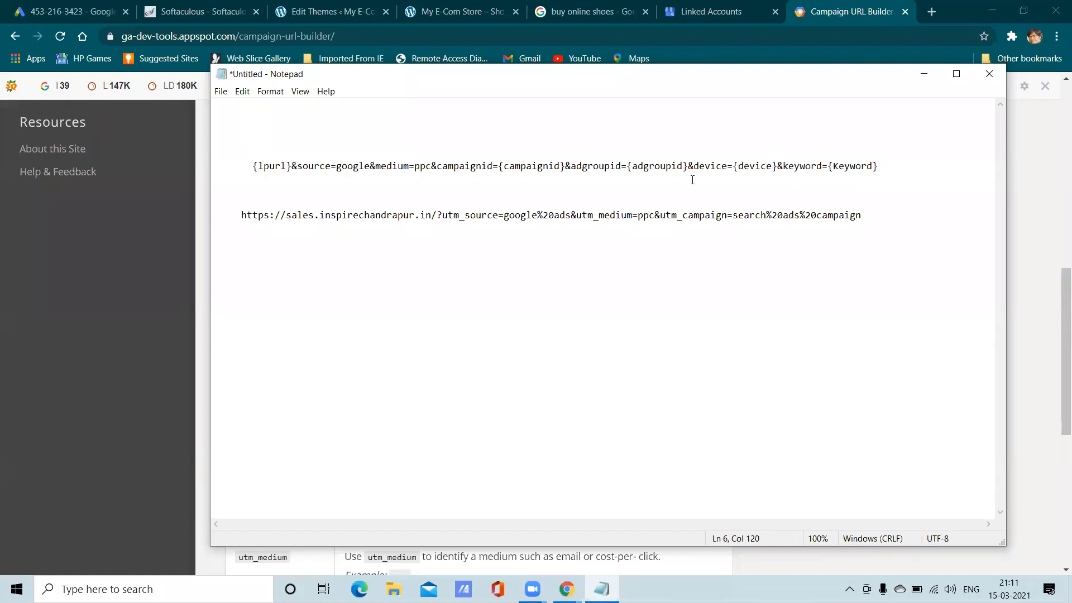
Step: Delete the generated campaign URL from the note, leaving the {lpurl} tracking line in place
{"action": "left_click", "coordinate": [878, 213]}
{"action": "left_click", "coordinate": [658, 223]}
{"action": "left_click_drag", "start_coordinate": [323, 230], "coordinate": [229, 218]}
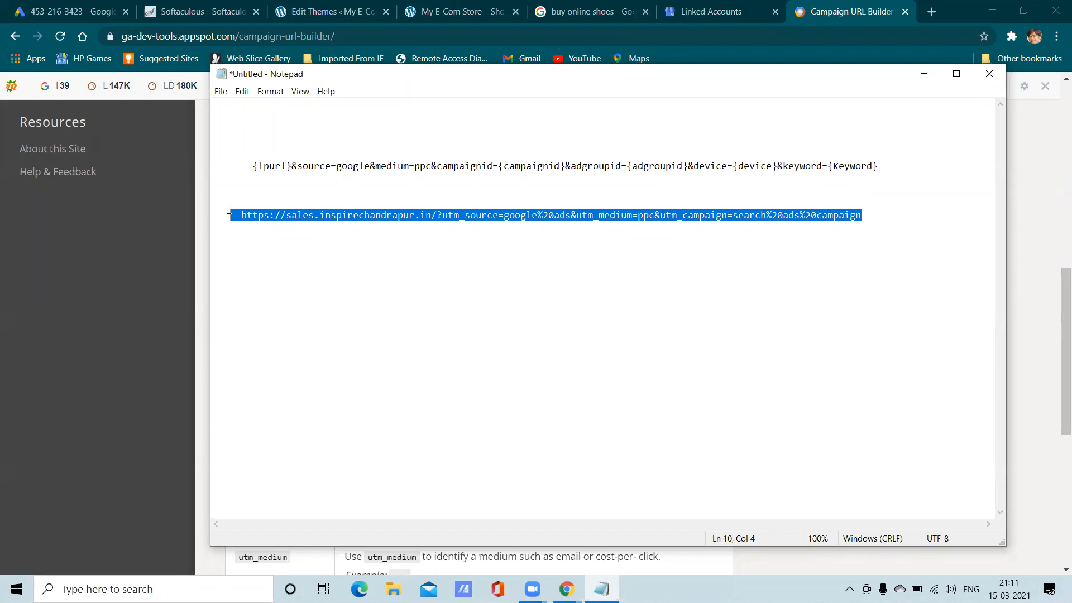
{"action": "key", "text": "Delete"}
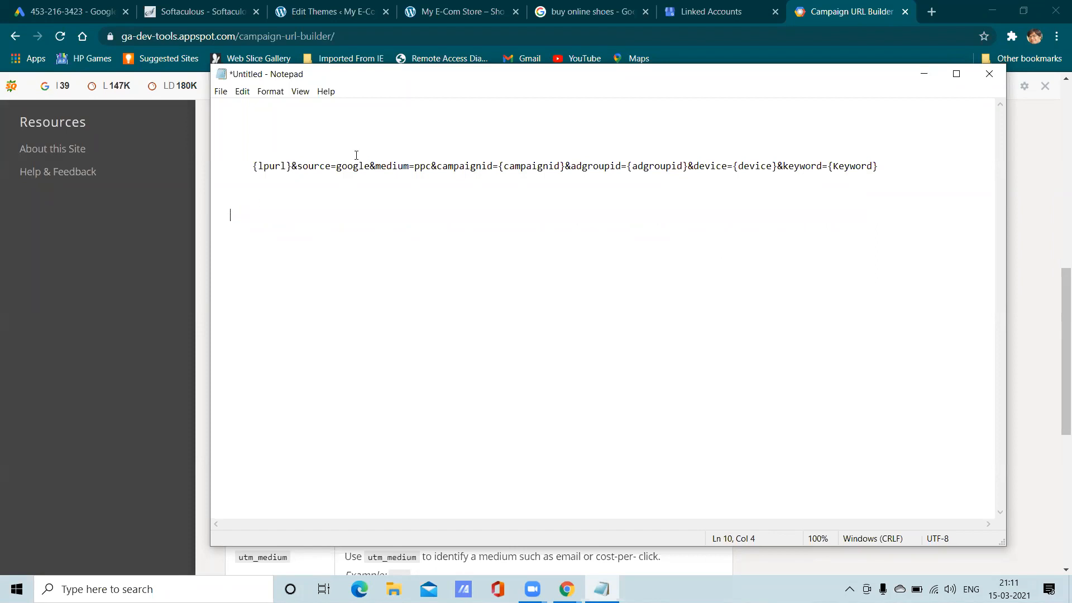
{"action": "left_click", "coordinate": [854, 8]}
{"action": "scroll", "coordinate": [420, 400], "scroll_direction": "down", "scroll_amount": 5}
{"action": "scroll", "coordinate": [371, 349], "scroll_direction": "up", "scroll_amount": 5}
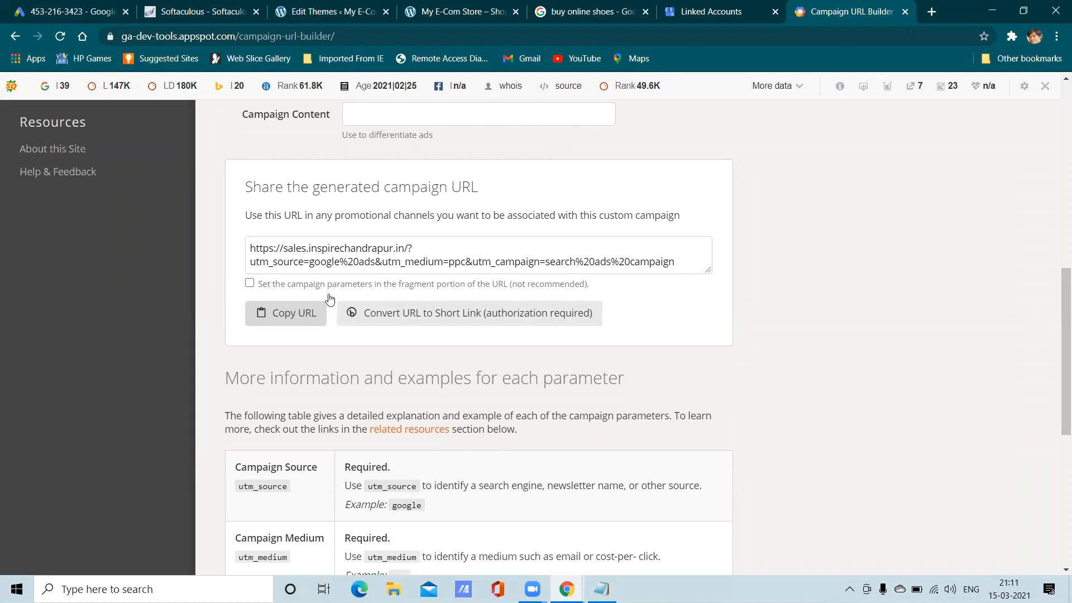
{"action": "left_click", "coordinate": [747, 8]}
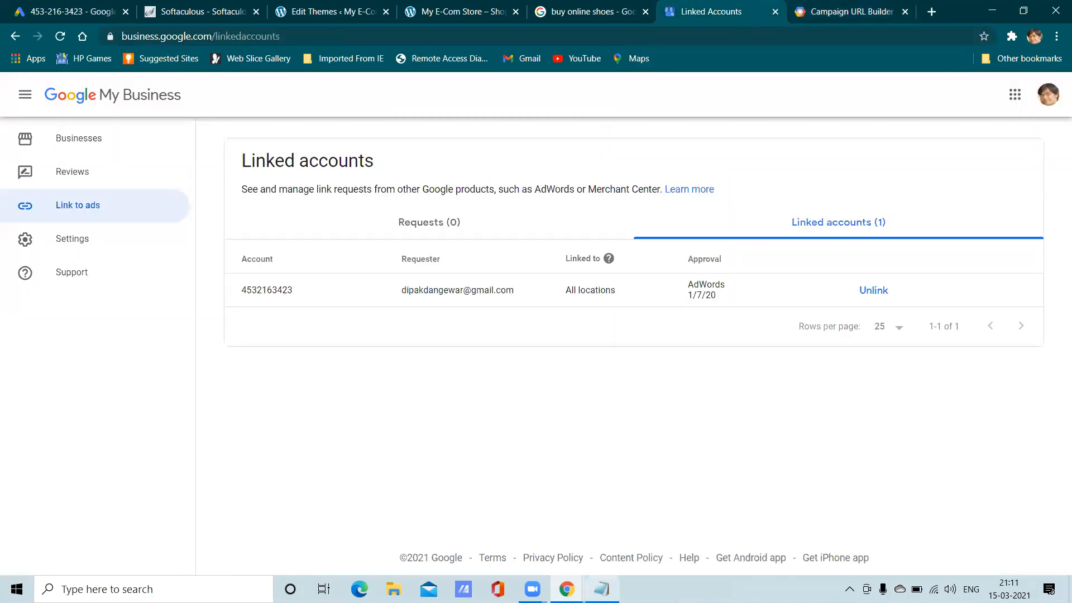
Step: Examine the {lpurl} and campaignid parts of the tracking line in the Notepad note
{"action": "left_click", "coordinate": [603, 586]}
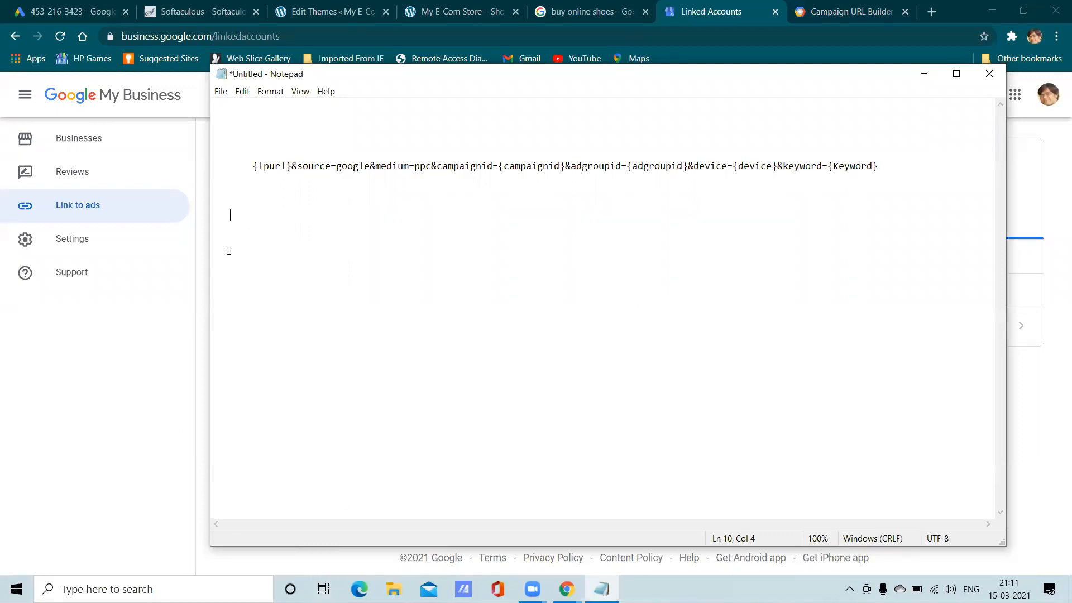
{"action": "left_click", "coordinate": [253, 163]}
{"action": "mouse_move", "coordinate": [254, 163]}
{"action": "left_mouse_down"}
{"action": "mouse_move", "coordinate": [347, 164]}
{"action": "mouse_move", "coordinate": [248, 165]}
{"action": "left_mouse_up"}
{"action": "left_click", "coordinate": [291, 163]}
{"action": "left_click", "coordinate": [313, 193]}
{"action": "left_click_drag", "start_coordinate": [492, 166], "coordinate": [484, 166]}
{"action": "left_click", "coordinate": [504, 192]}
Step: Switch to Google Ads and open the list of all campaigns
{"action": "left_click", "coordinate": [92, 7]}
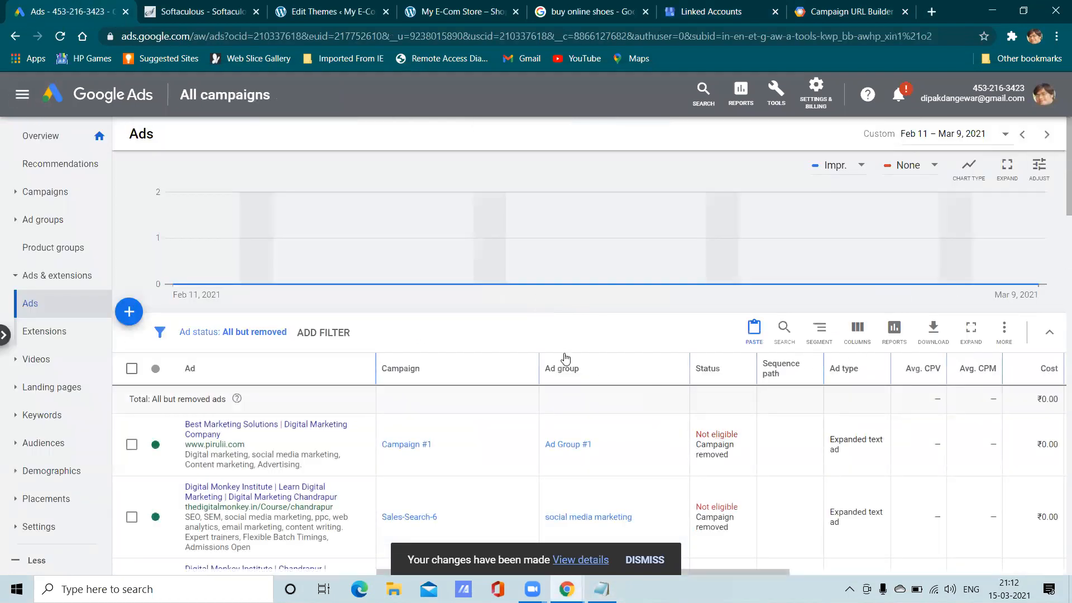
{"action": "left_click", "coordinate": [49, 196]}
{"action": "left_click", "coordinate": [56, 217]}
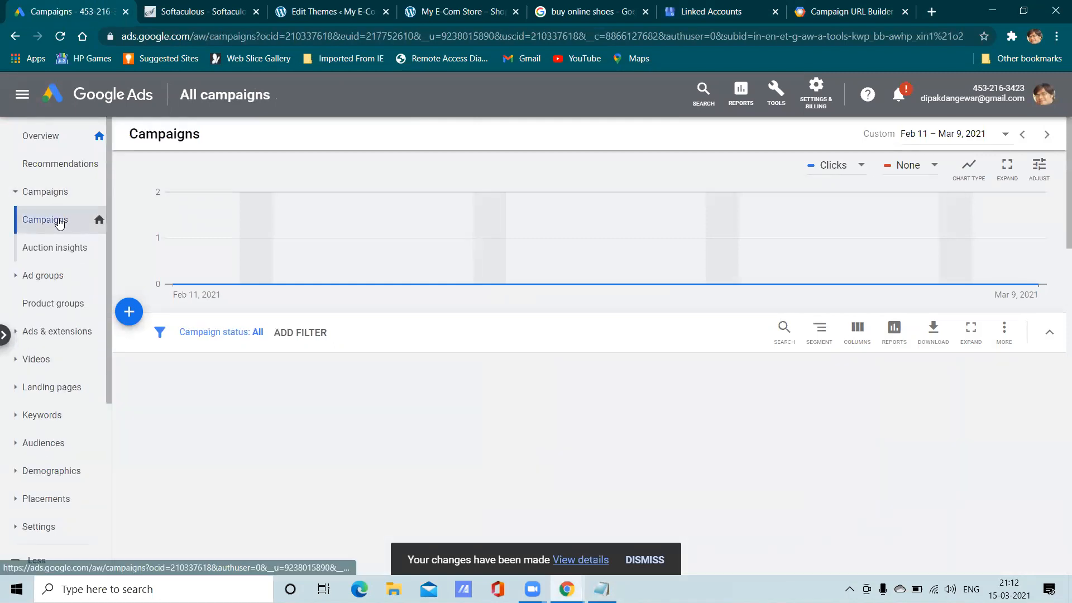
{"action": "left_click", "coordinate": [56, 192]}
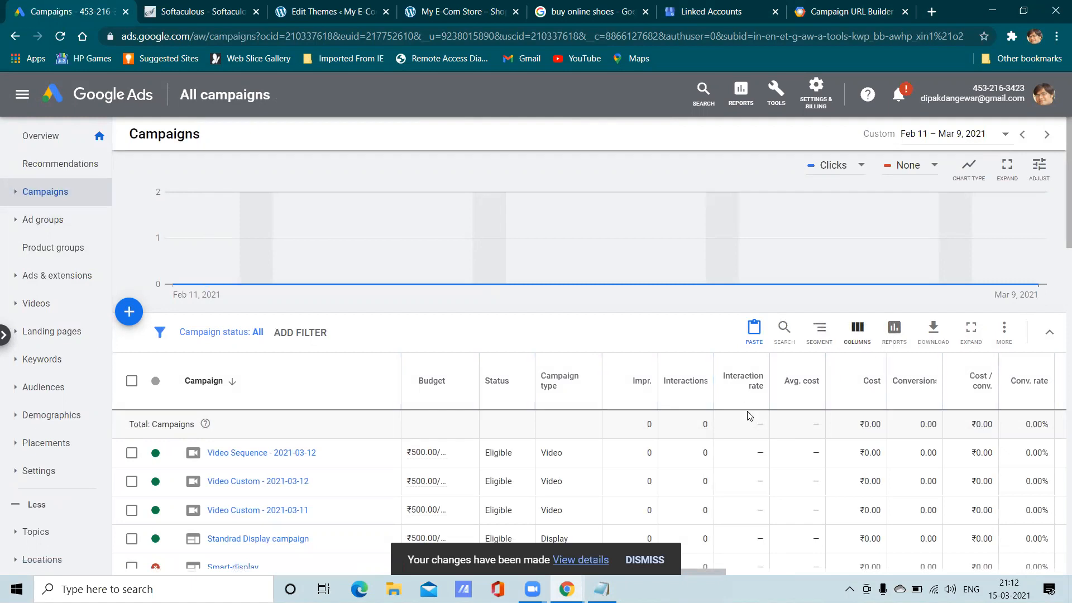
{"action": "scroll", "coordinate": [796, 421], "scroll_direction": "down", "scroll_amount": 5}
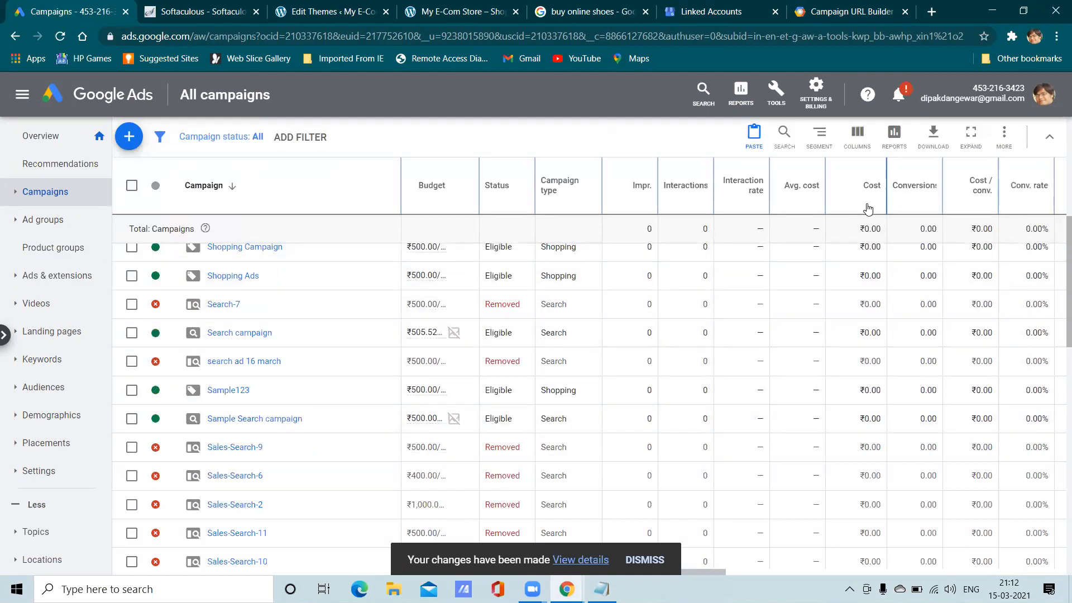
{"action": "scroll", "coordinate": [837, 257], "scroll_direction": "up", "scroll_amount": 3}
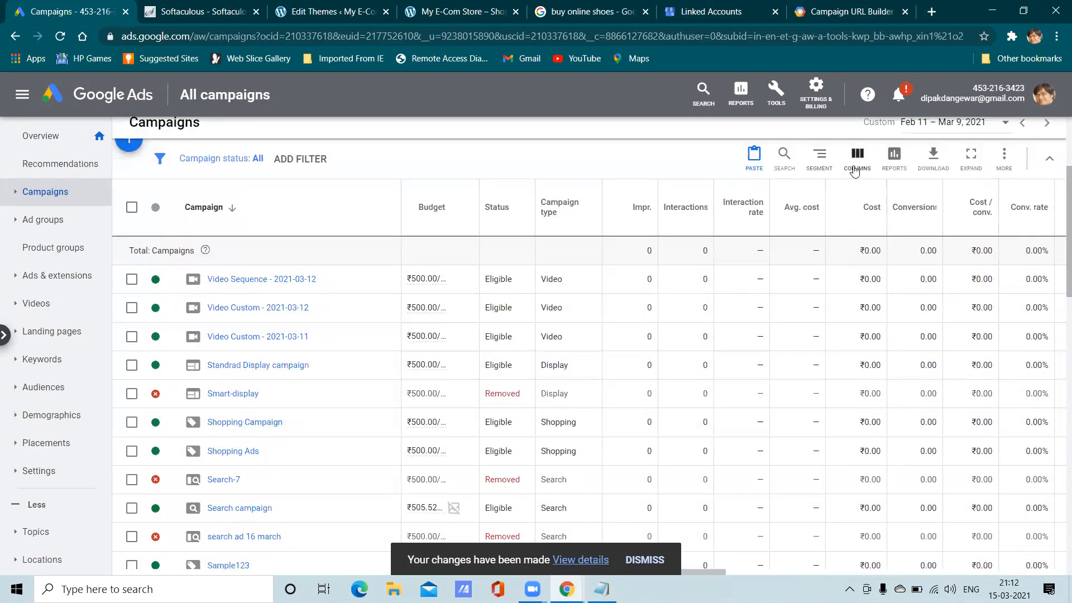
Step: Apply the campaigns table's column selection with the Campaign ID attribute included
{"action": "left_click", "coordinate": [854, 167]}
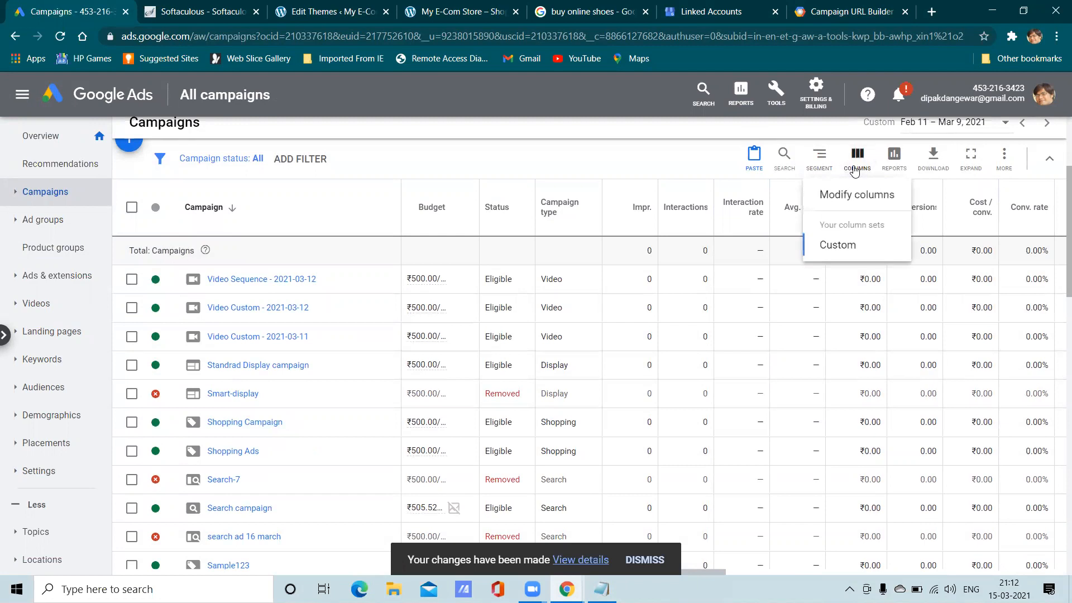
{"action": "left_click", "coordinate": [857, 195]}
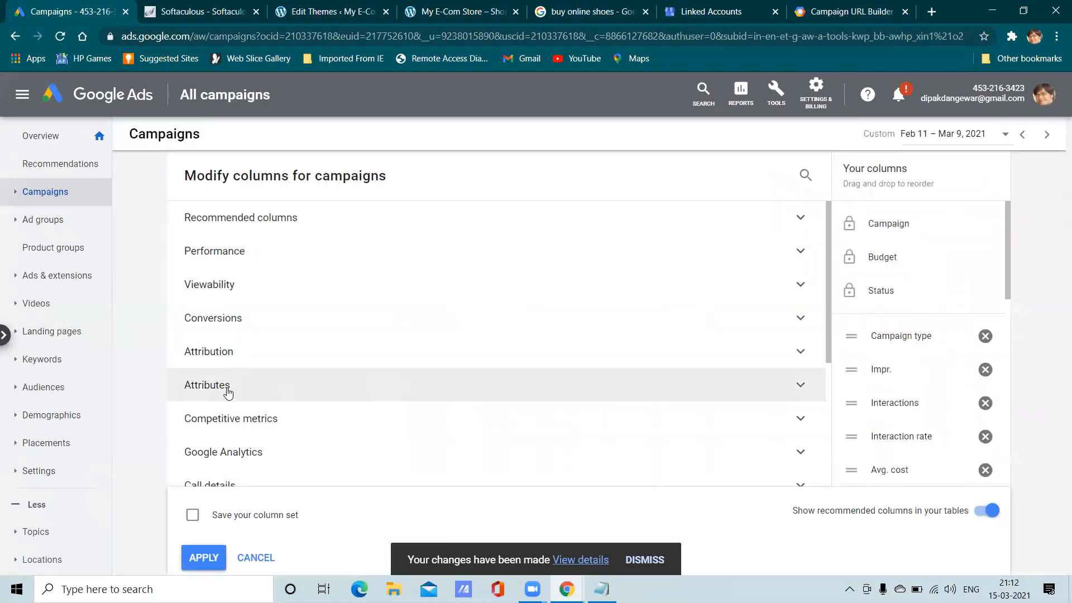
{"action": "left_click", "coordinate": [228, 393]}
{"action": "scroll", "coordinate": [248, 332], "scroll_direction": "down", "scroll_amount": 1}
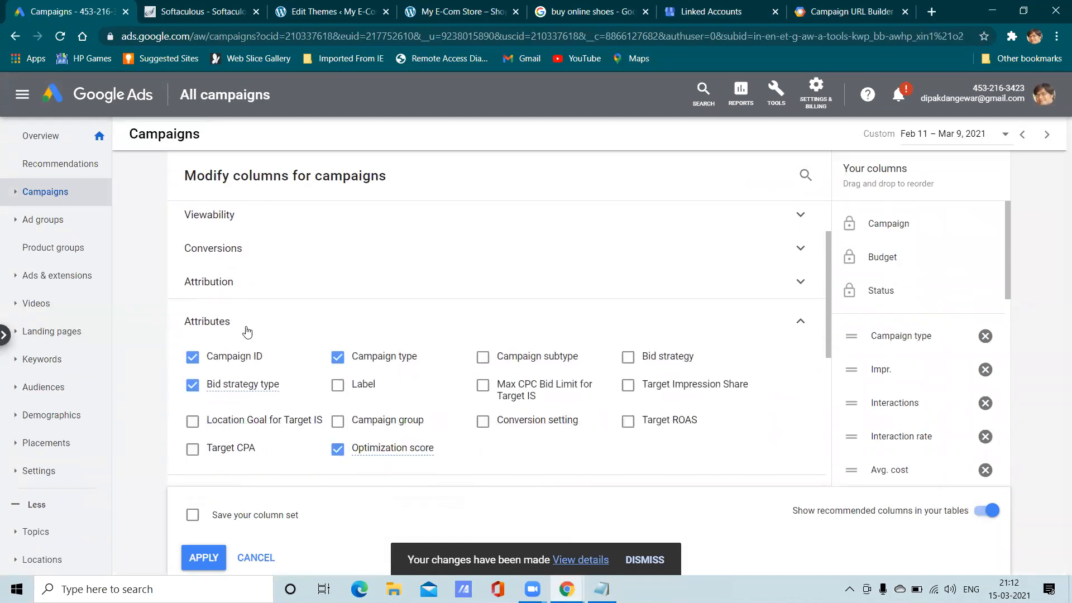
{"action": "left_click", "coordinate": [195, 358]}
{"action": "left_click", "coordinate": [192, 356]}
{"action": "left_click", "coordinate": [203, 557]}
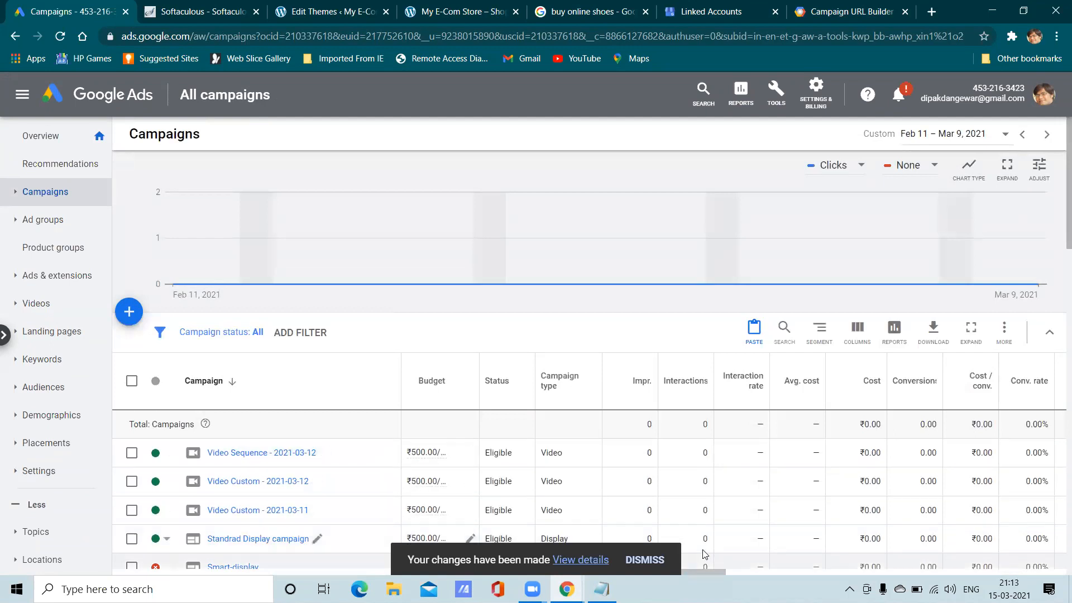
Step: Examine the Campaign ID of the Video Custom - 2021-03-11 campaign and revisit the tracking line in the note
{"action": "scroll", "coordinate": [514, 436], "scroll_direction": "right", "scroll_amount": 7}
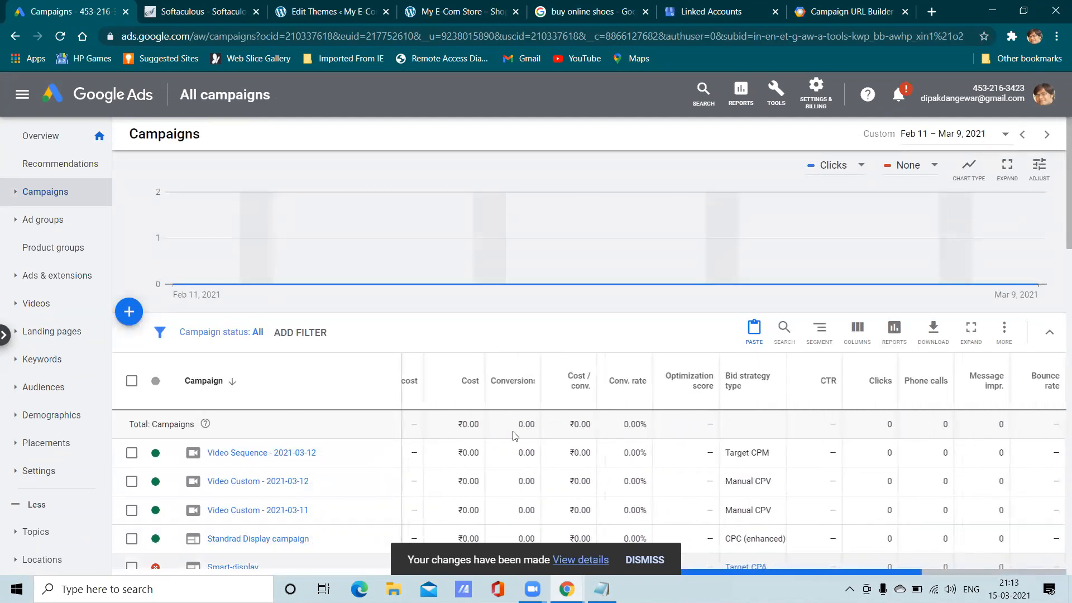
{"action": "left_click_drag", "start_coordinate": [869, 575], "coordinate": [997, 575]}
{"action": "scroll", "coordinate": [944, 386], "scroll_direction": "down", "scroll_amount": 4}
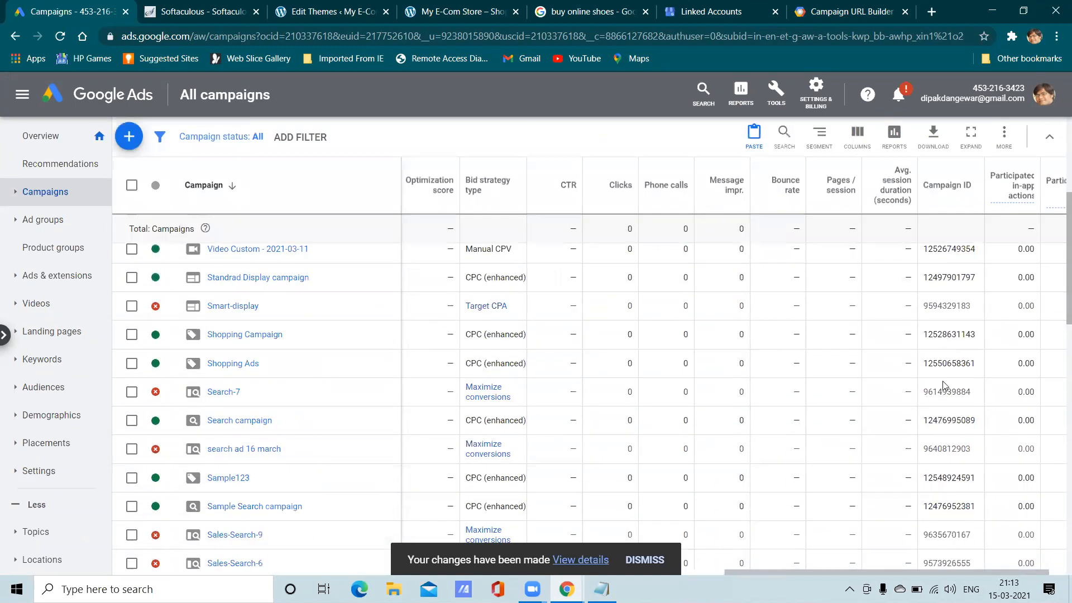
{"action": "left_click_drag", "start_coordinate": [976, 249], "coordinate": [922, 249]}
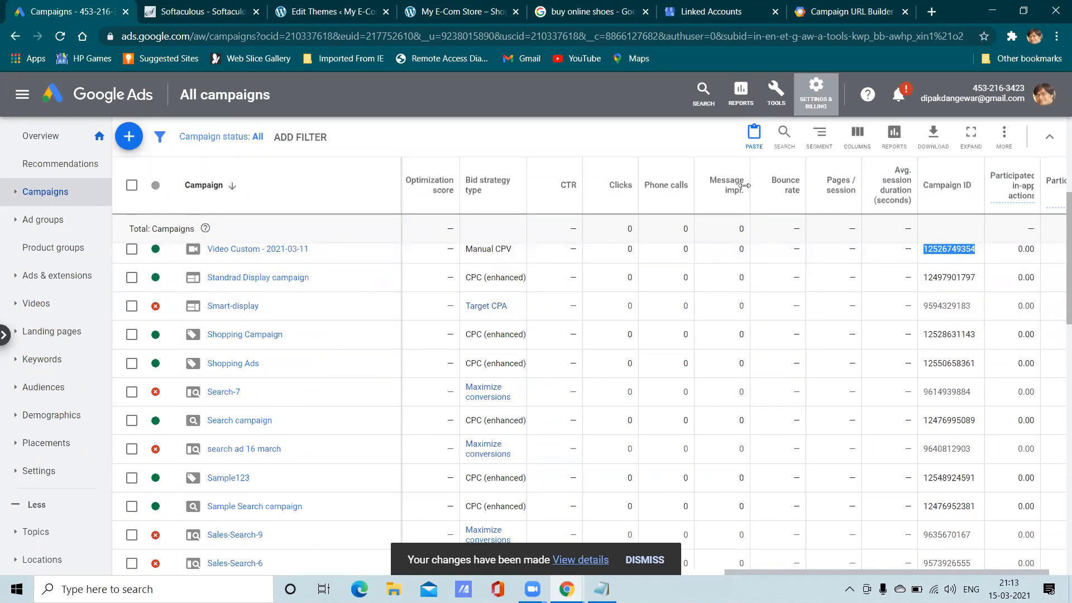
{"action": "left_click", "coordinate": [815, 12]}
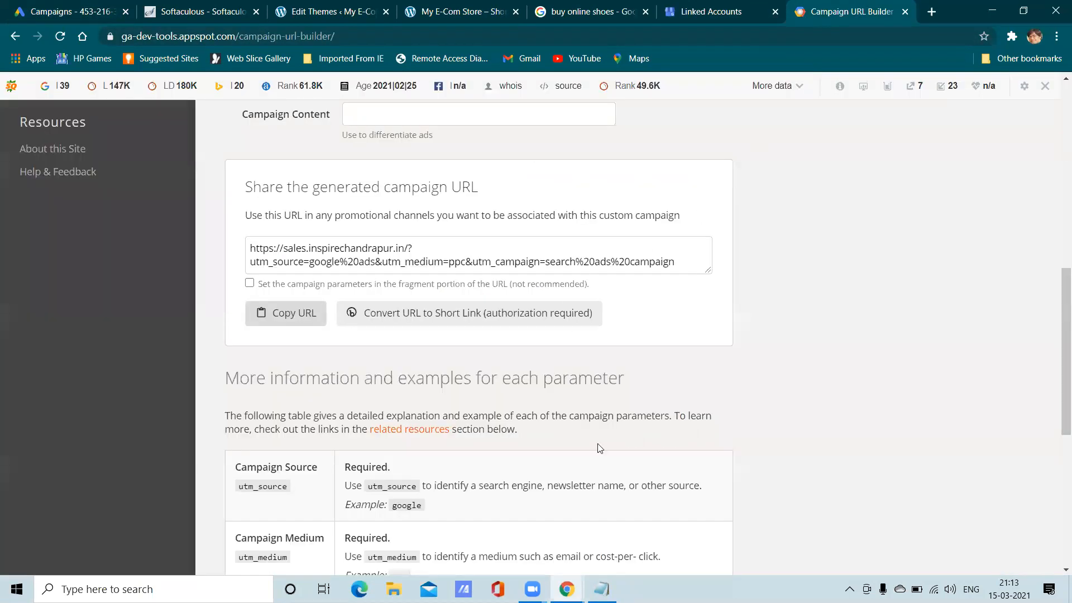
{"action": "left_click", "coordinate": [601, 589]}
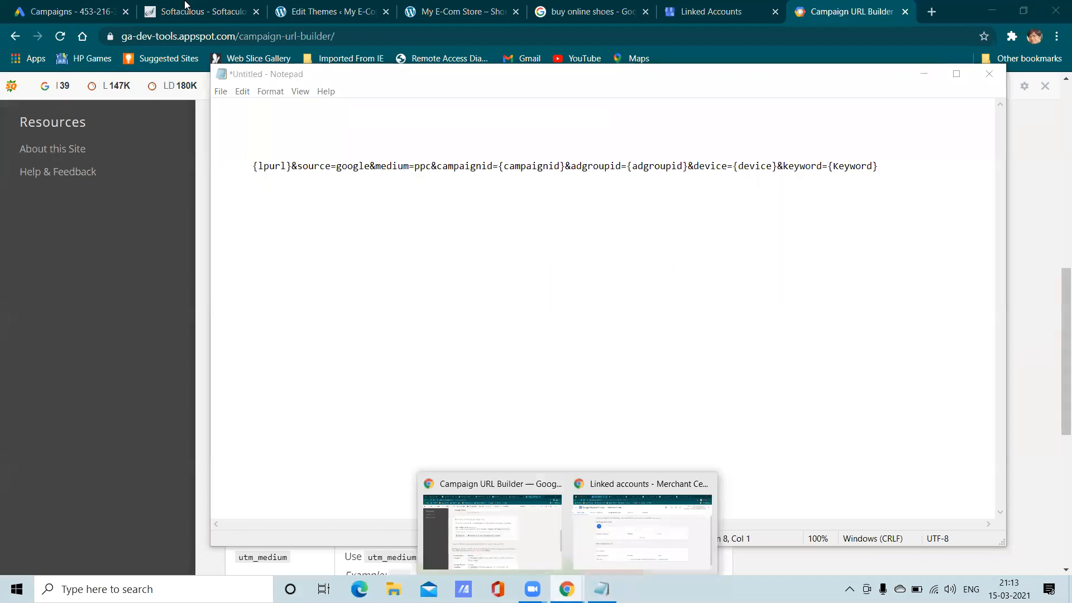
Step: Open the Ad groups page in Google Ads and bring up its column selection
{"action": "left_click", "coordinate": [78, 8]}
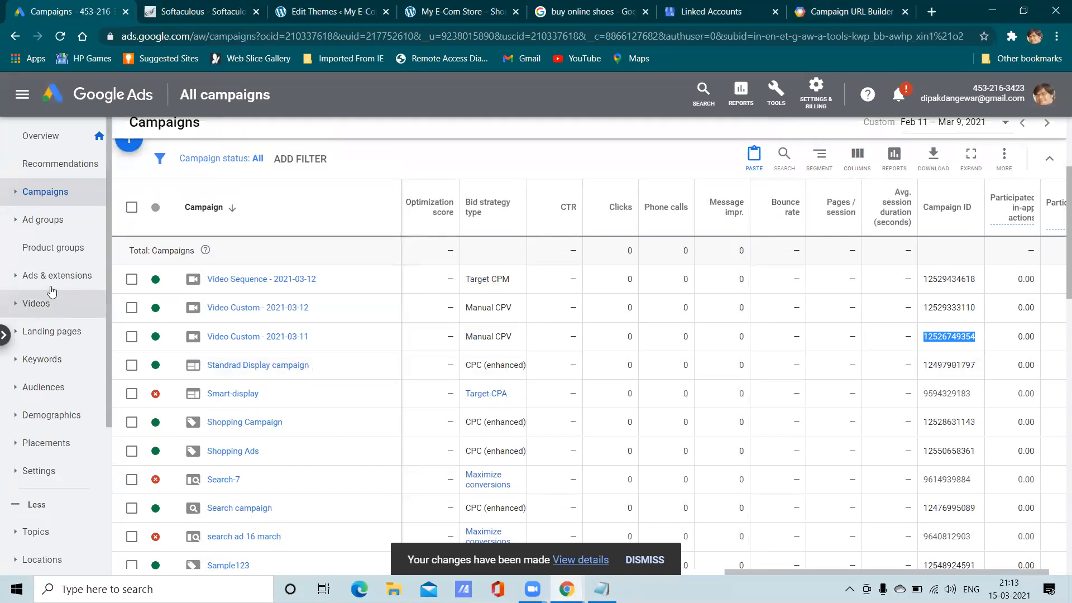
{"action": "left_click", "coordinate": [52, 224]}
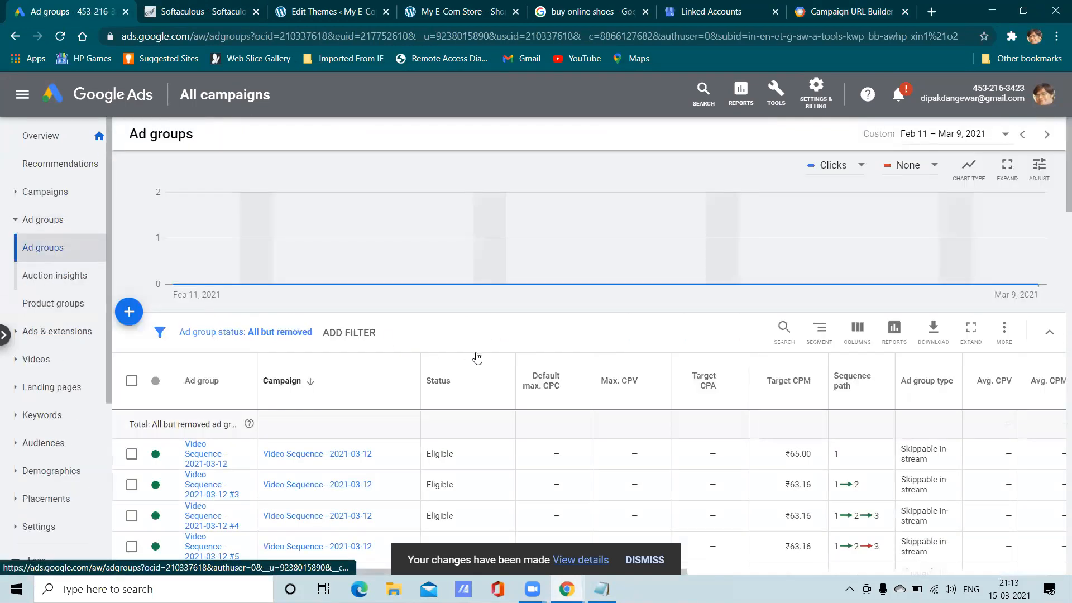
{"action": "left_click", "coordinate": [858, 329]}
{"action": "left_click", "coordinate": [844, 368]}
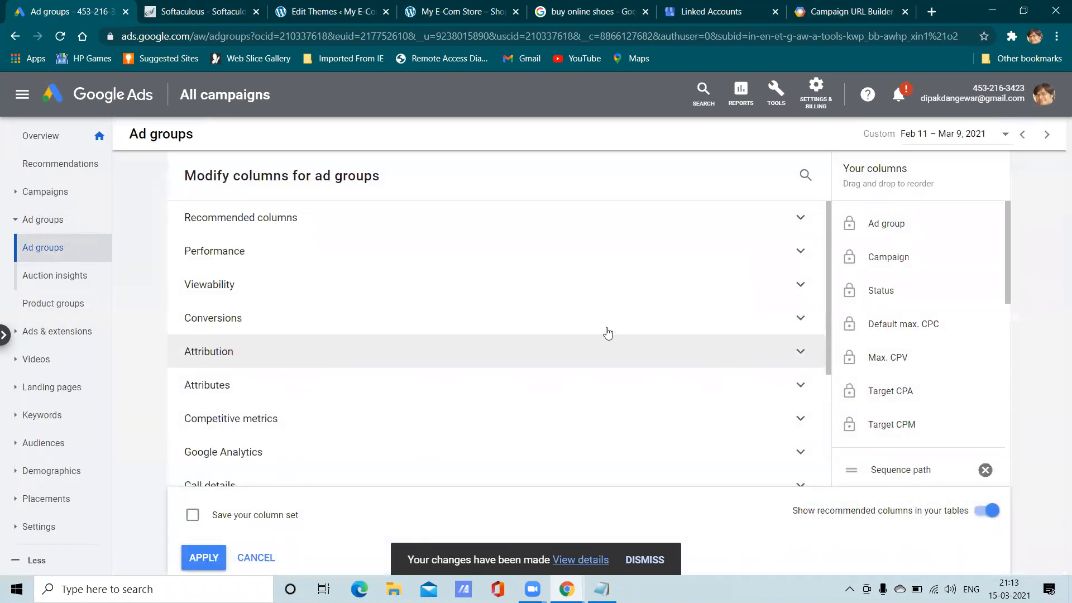
Step: Apply the ad groups table's columns with the Ad group ID attribute included and locate the Ad group ID column
{"action": "scroll", "coordinate": [304, 411], "scroll_direction": "down", "scroll_amount": 3}
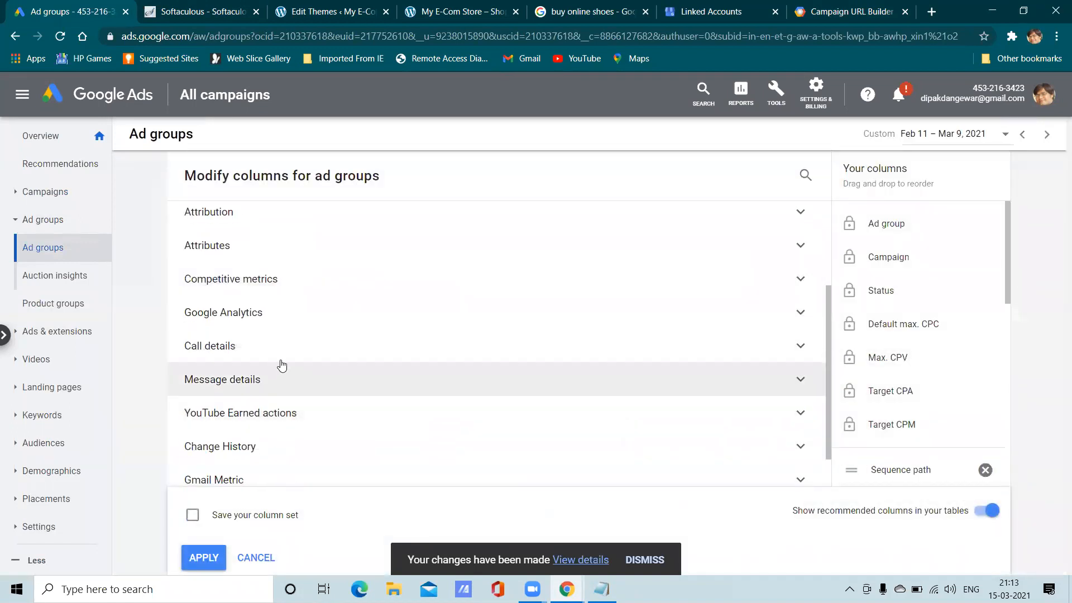
{"action": "left_click", "coordinate": [318, 246]}
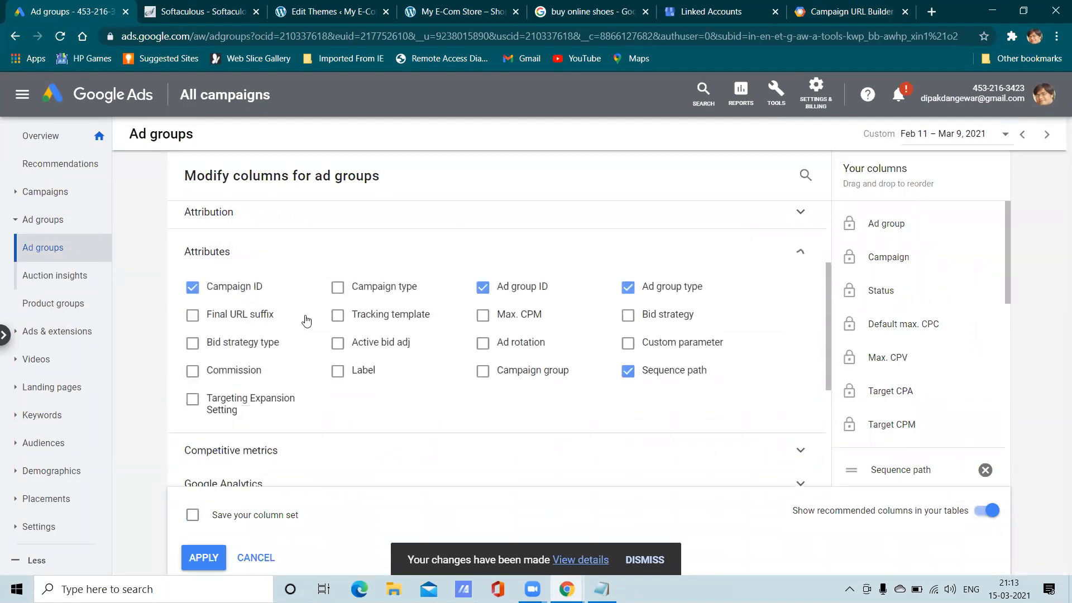
{"action": "left_click", "coordinate": [523, 287]}
{"action": "left_click", "coordinate": [524, 289]}
{"action": "left_click", "coordinate": [198, 557]}
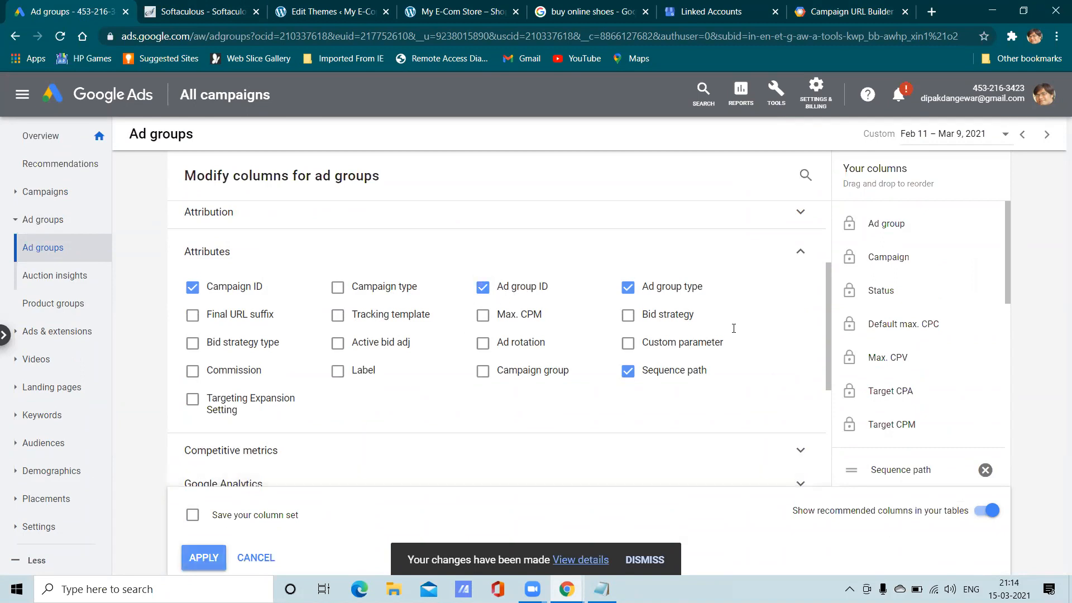
{"action": "scroll", "coordinate": [930, 419], "scroll_direction": "down", "scroll_amount": 5}
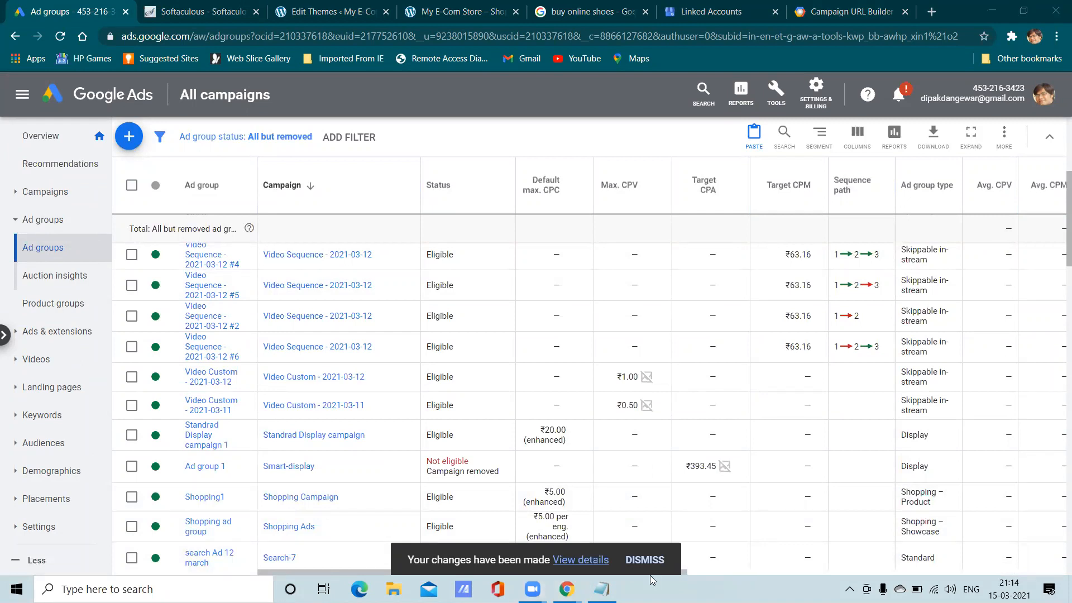
{"action": "left_click_drag", "start_coordinate": [689, 573], "coordinate": [1058, 551]}
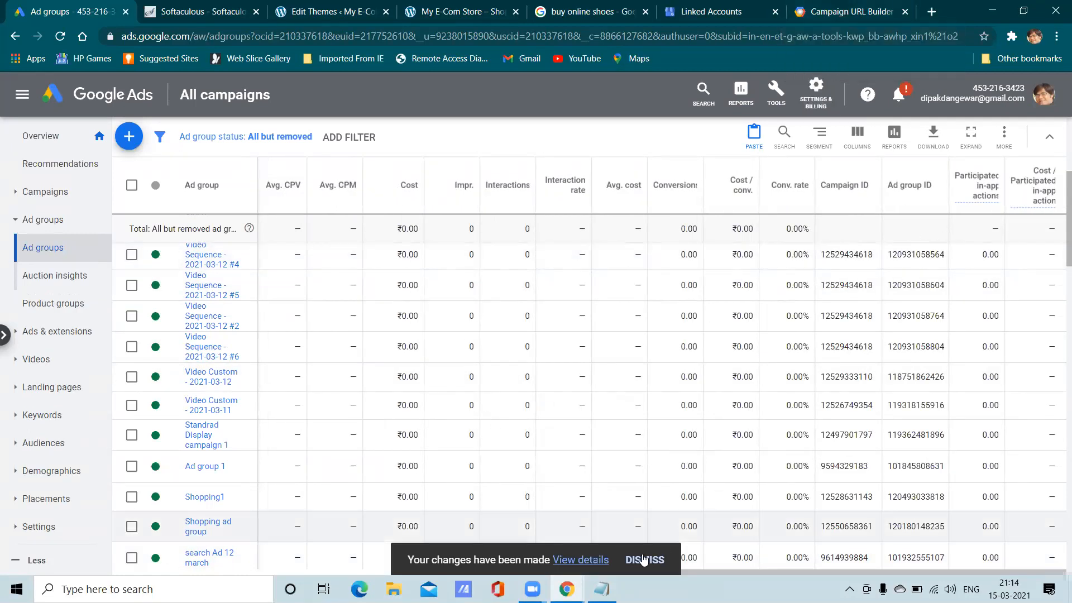
Step: Add the text (c/t/m) below the tracking line in the Notepad note and reselect the tracking line to review it
{"action": "left_click", "coordinate": [601, 589]}
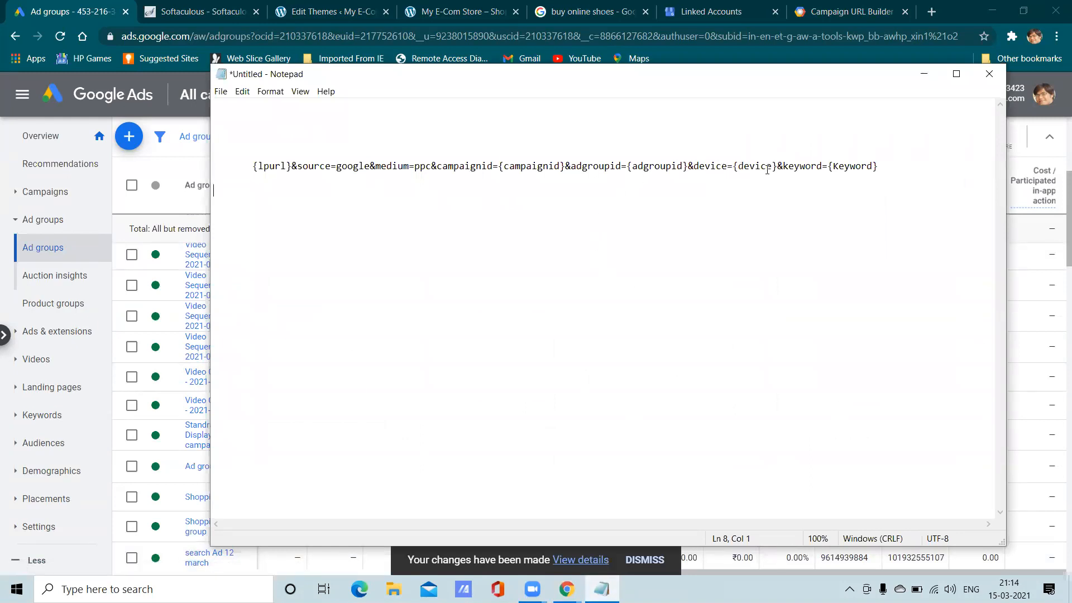
{"action": "left_click", "coordinate": [724, 228]}
{"action": "type", "text": "/t/m)"}
{"action": "left_click", "coordinate": [784, 166]}
{"action": "left_click_drag", "start_coordinate": [889, 164], "coordinate": [253, 166]}
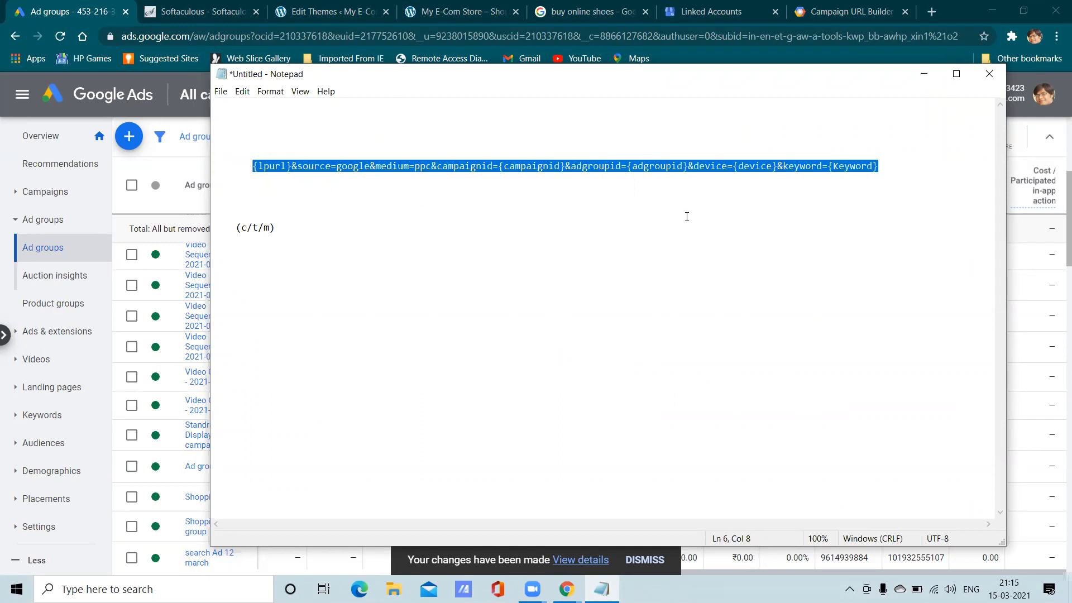
{"action": "left_click", "coordinate": [594, 218]}
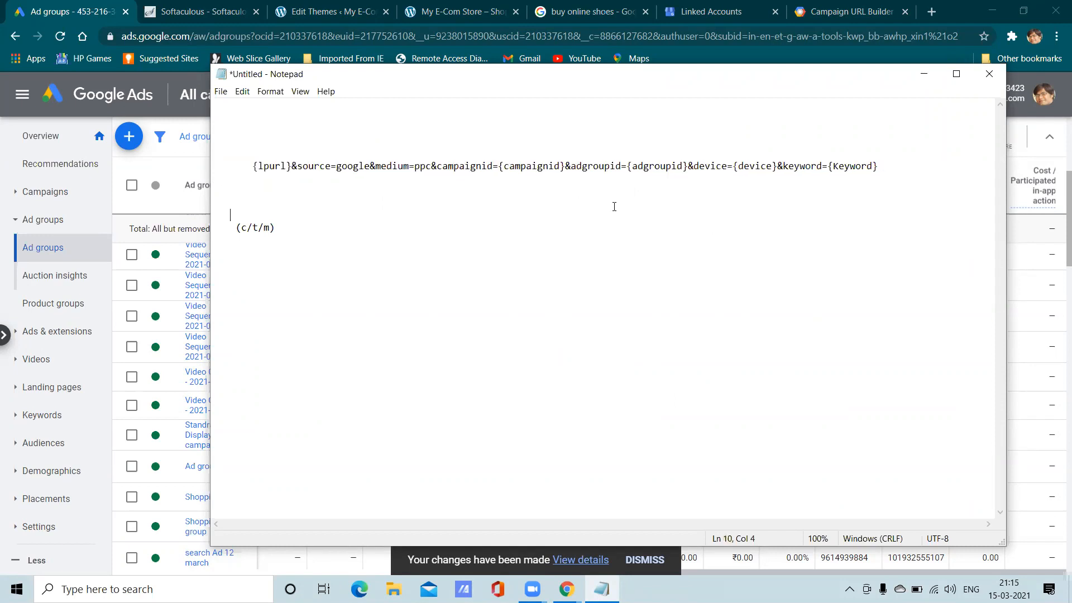
Step: Search the web for google analytics in a new browser tab and open the Google Analytics site
{"action": "left_click", "coordinate": [931, 13]}
{"action": "left_click", "coordinate": [909, 32]}
{"action": "type", "text": "googlke"}
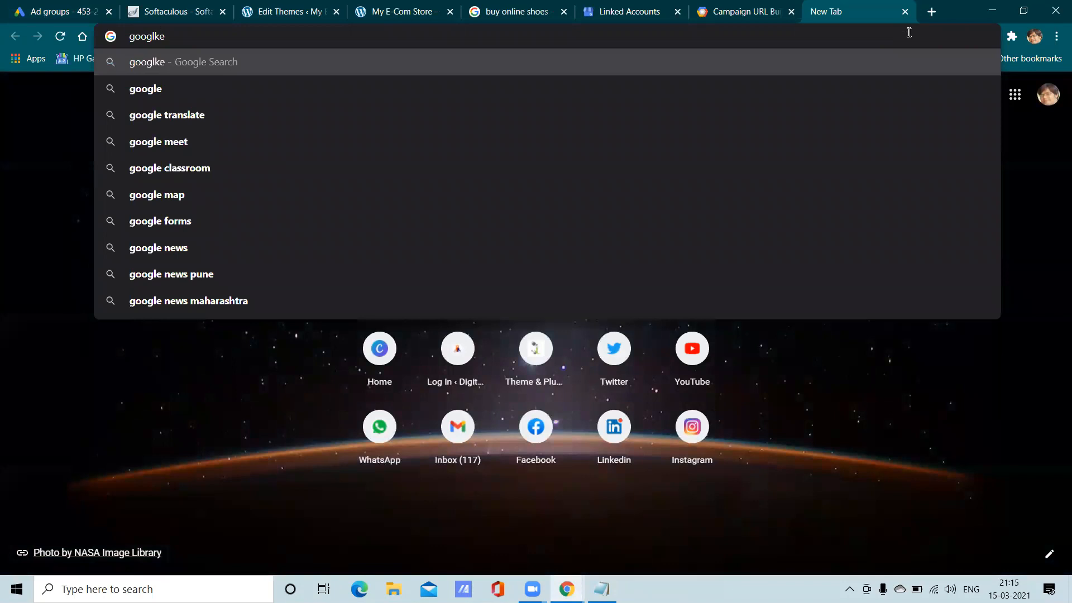
{"action": "key", "text": "BackSpace"}
{"action": "key", "text": "BackSpace"}
{"action": "type", "text": "e"}
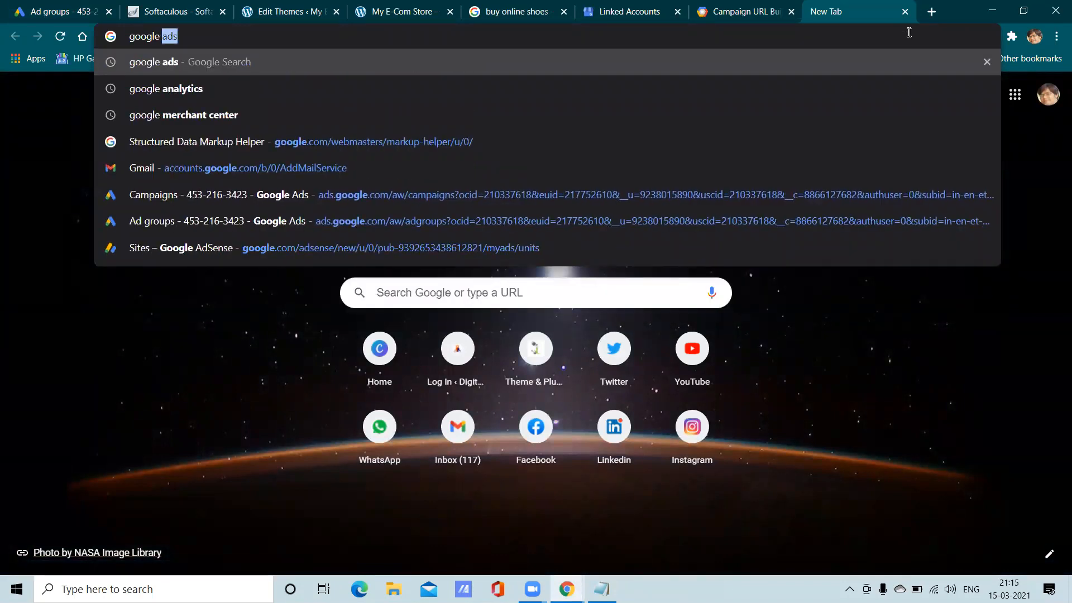
{"action": "key", "text": "Down"}
{"action": "key", "text": "Return"}
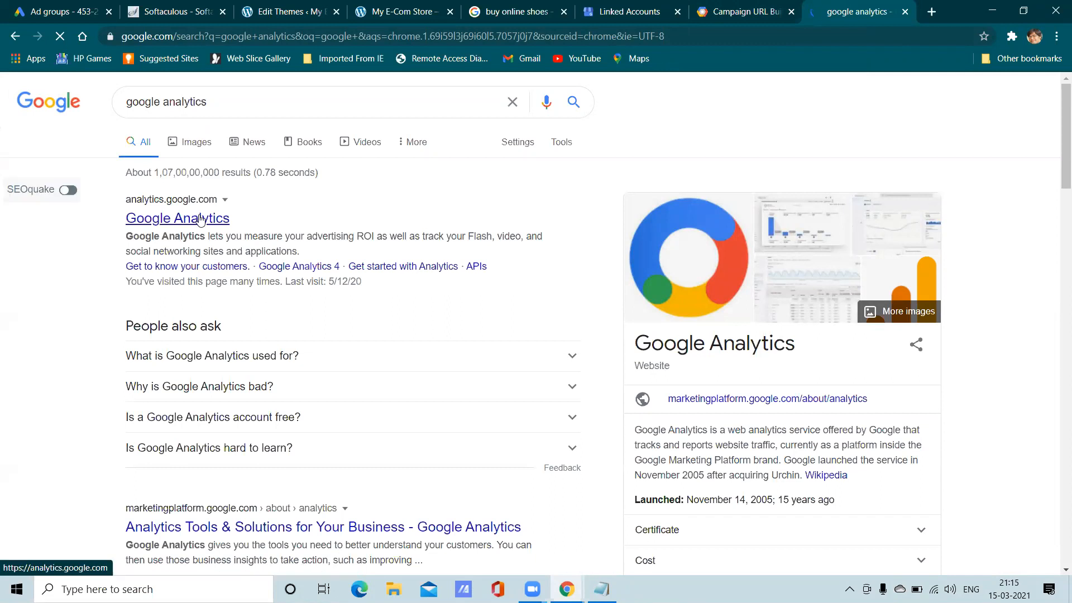
{"action": "left_click", "coordinate": [207, 220]}
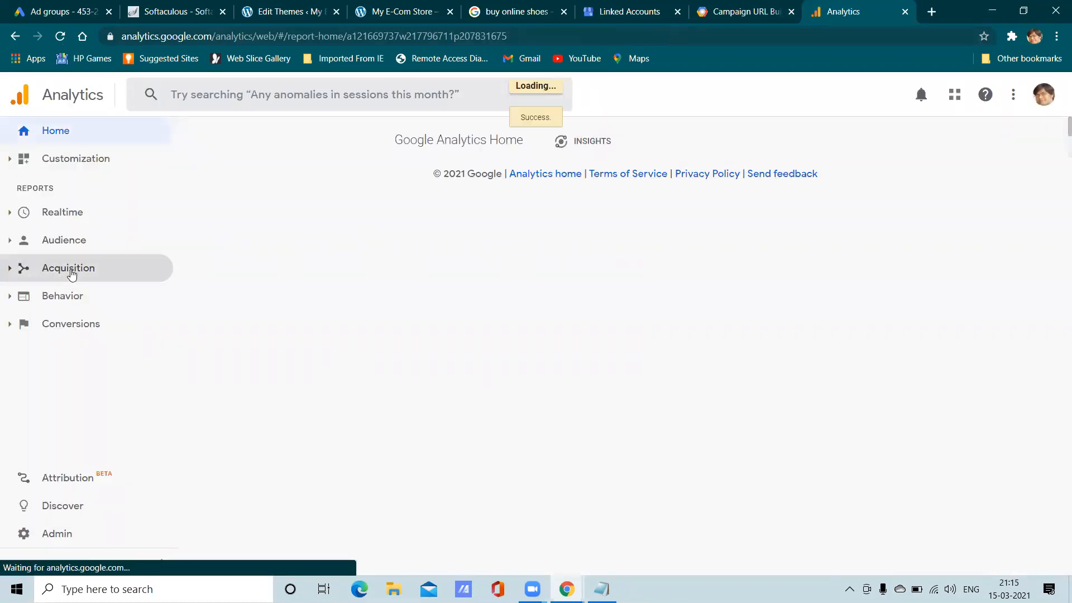
Step: Open the Google Ads Campaigns report among the acquisition reports and look over its table
{"action": "left_click", "coordinate": [70, 269]}
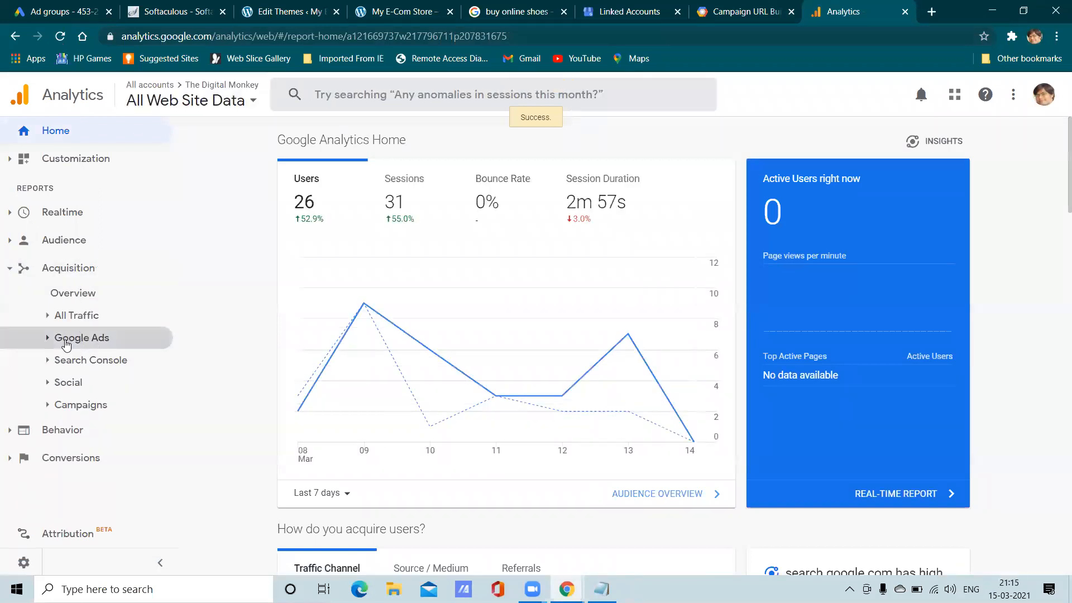
{"action": "left_click", "coordinate": [66, 340]}
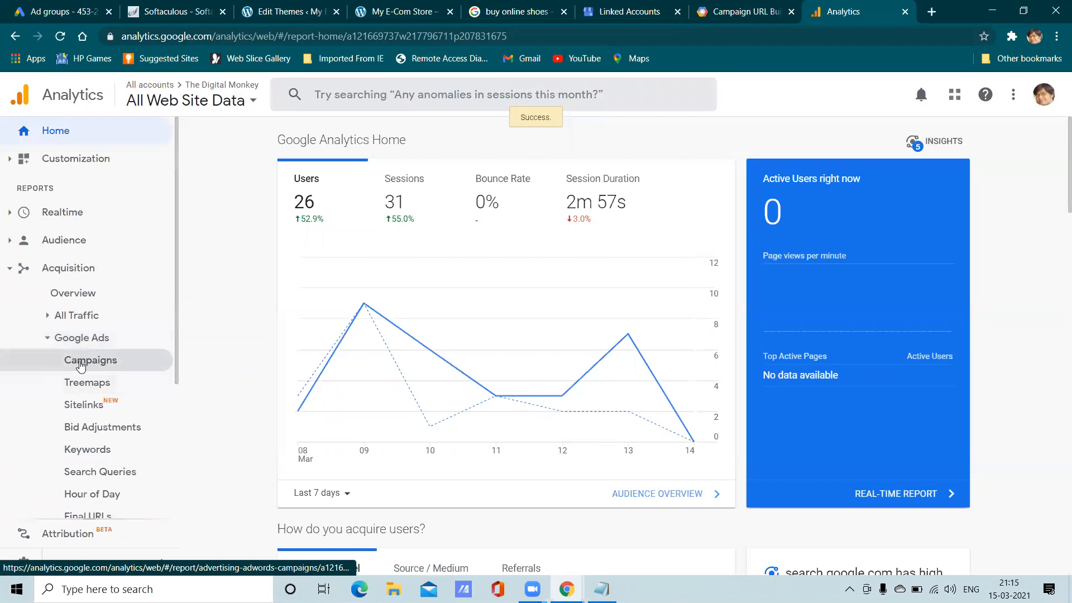
{"action": "left_click", "coordinate": [80, 365]}
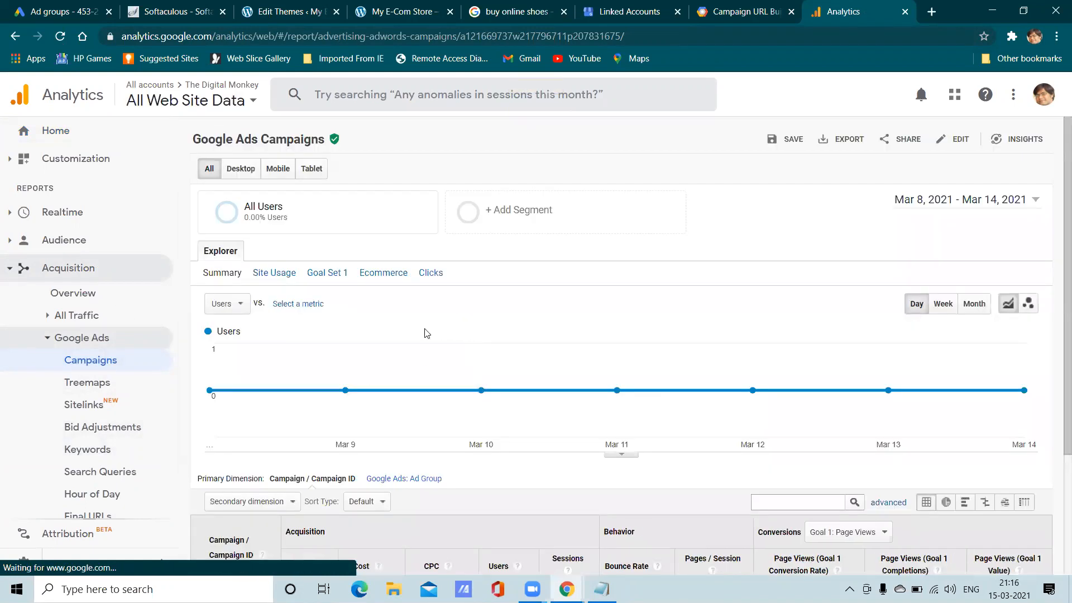
{"action": "scroll", "coordinate": [426, 333], "scroll_direction": "down", "scroll_amount": 3}
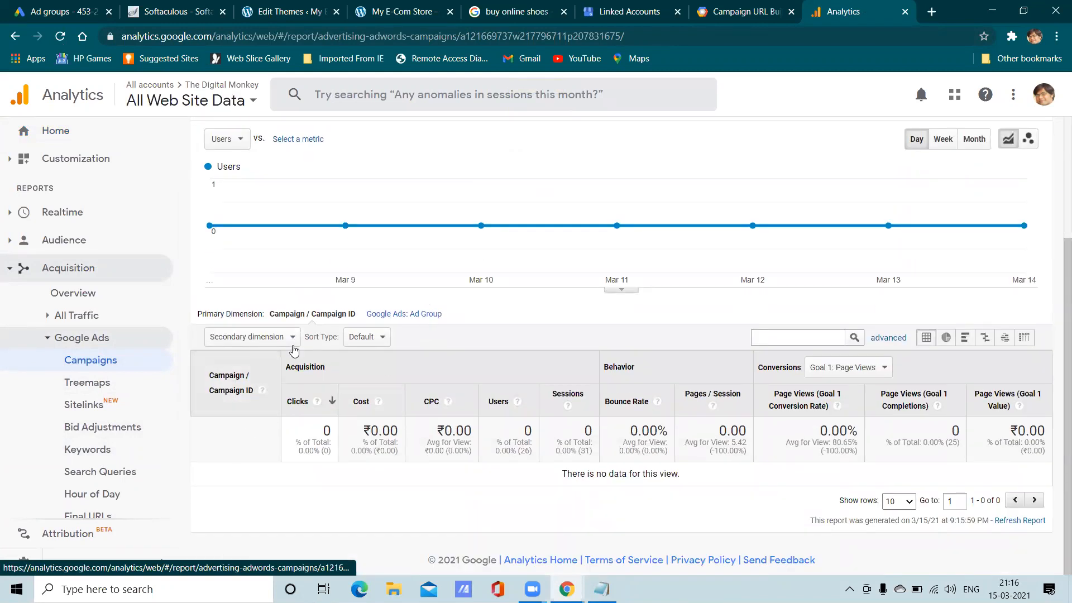
{"action": "scroll", "coordinate": [293, 341], "scroll_direction": "up", "scroll_amount": 3}
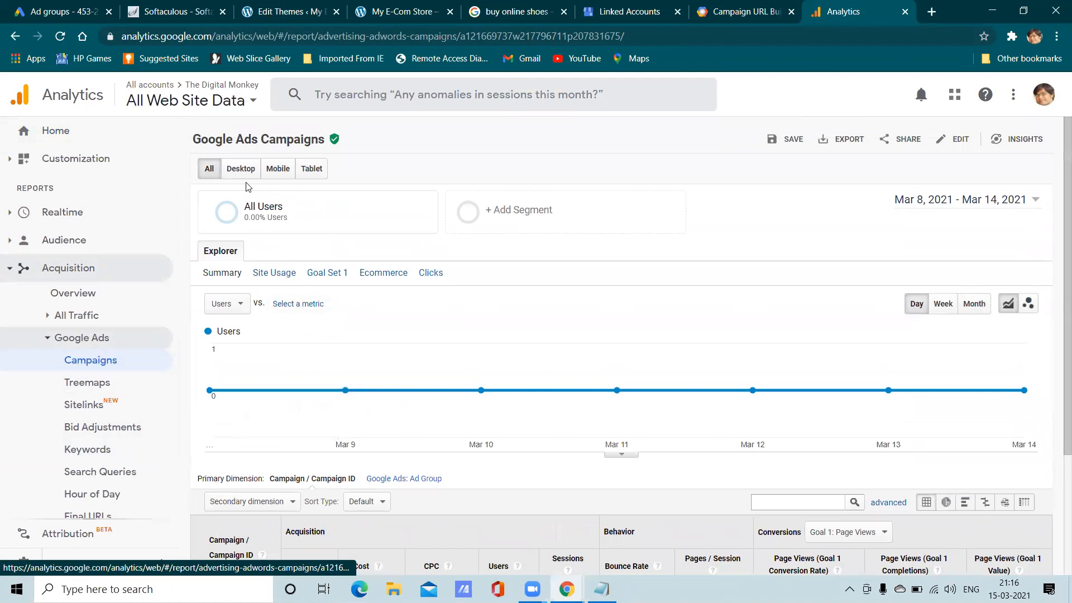
Step: Examine the Google Ads Campaigns report for desktop traffic only and restore it to all devices
{"action": "left_click", "coordinate": [241, 169]}
{"action": "scroll", "coordinate": [331, 364], "scroll_direction": "down", "scroll_amount": 1}
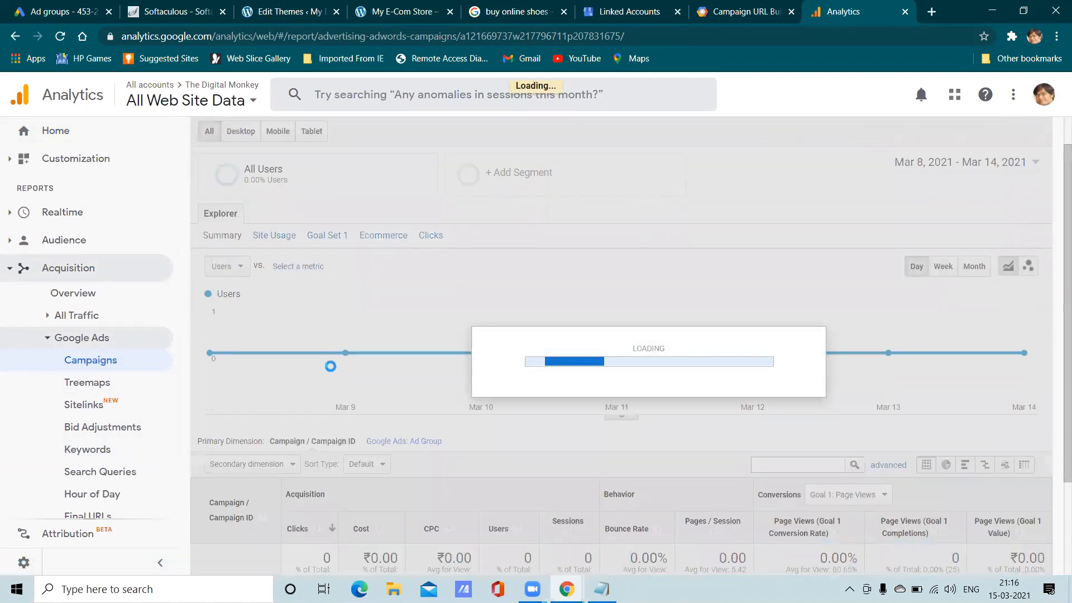
{"action": "scroll", "coordinate": [330, 366], "scroll_direction": "down", "scroll_amount": 2}
{"action": "scroll", "coordinate": [258, 206], "scroll_direction": "up", "scroll_amount": 3}
{"action": "scroll", "coordinate": [240, 425], "scroll_direction": "down", "scroll_amount": 3}
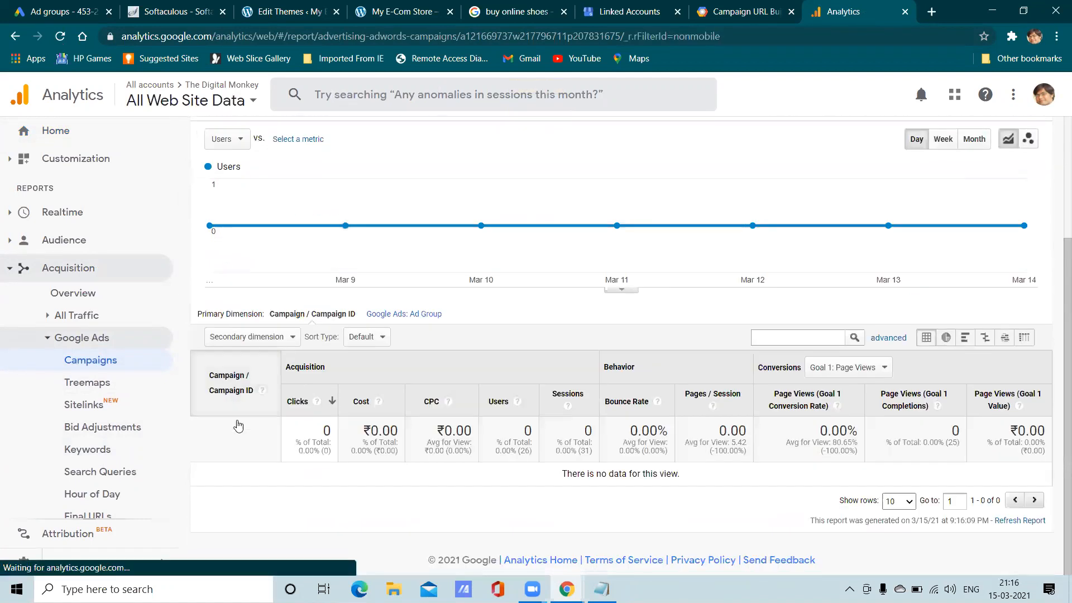
{"action": "scroll", "coordinate": [234, 416], "scroll_direction": "up", "scroll_amount": 3}
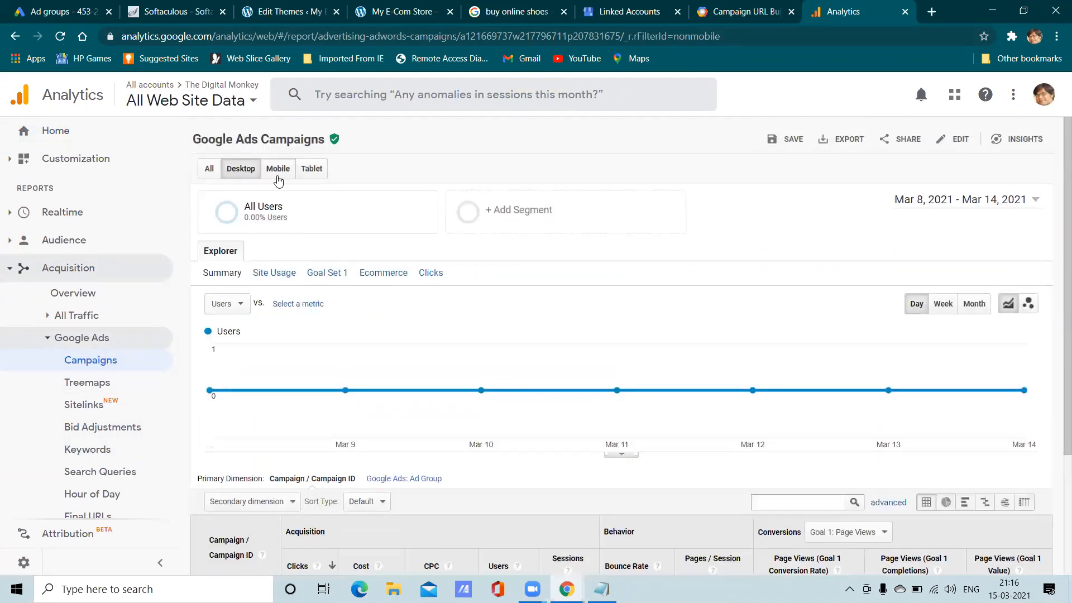
{"action": "left_click", "coordinate": [210, 170]}
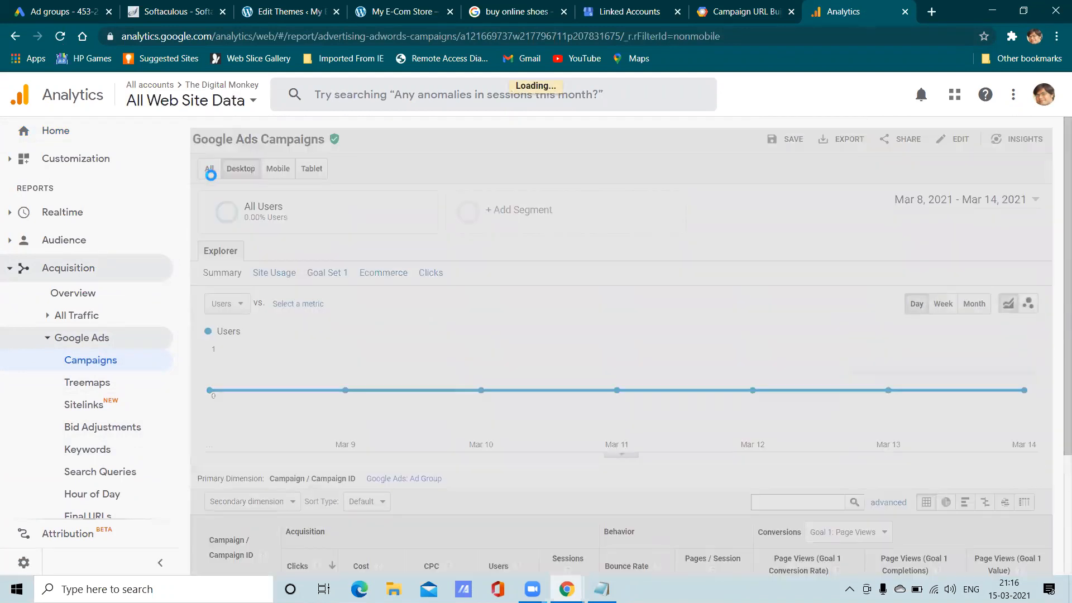
{"action": "scroll", "coordinate": [334, 298], "scroll_direction": "down", "scroll_amount": 1}
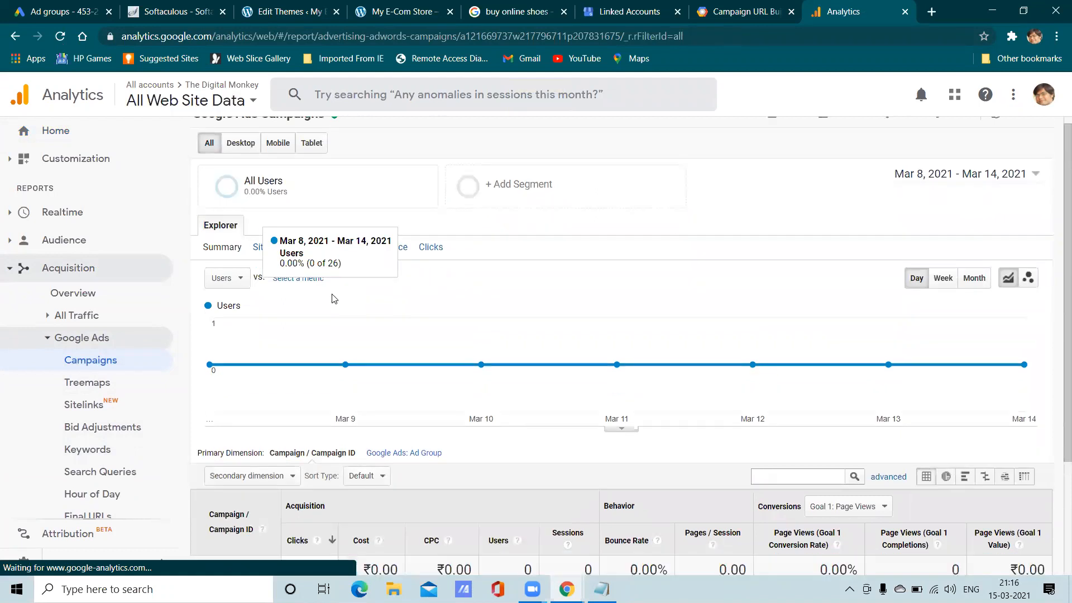
Step: Search the chart's available metrics for key, then clear the search and keep the metric selection as it is
{"action": "left_click", "coordinate": [227, 233]}
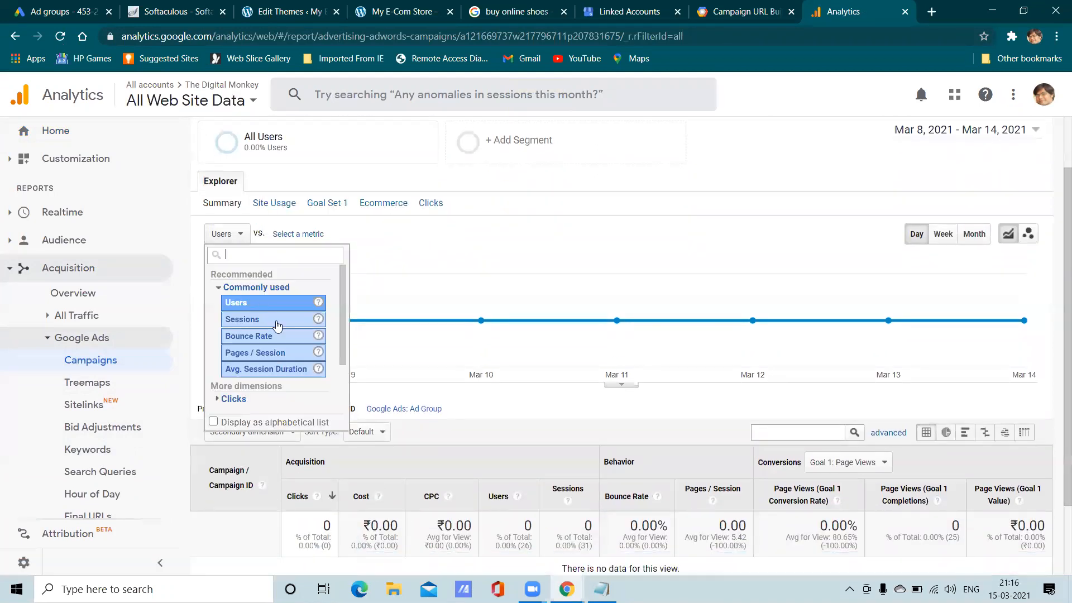
{"action": "scroll", "coordinate": [278, 338], "scroll_direction": "down", "scroll_amount": 2}
{"action": "scroll", "coordinate": [272, 352], "scroll_direction": "up", "scroll_amount": 1}
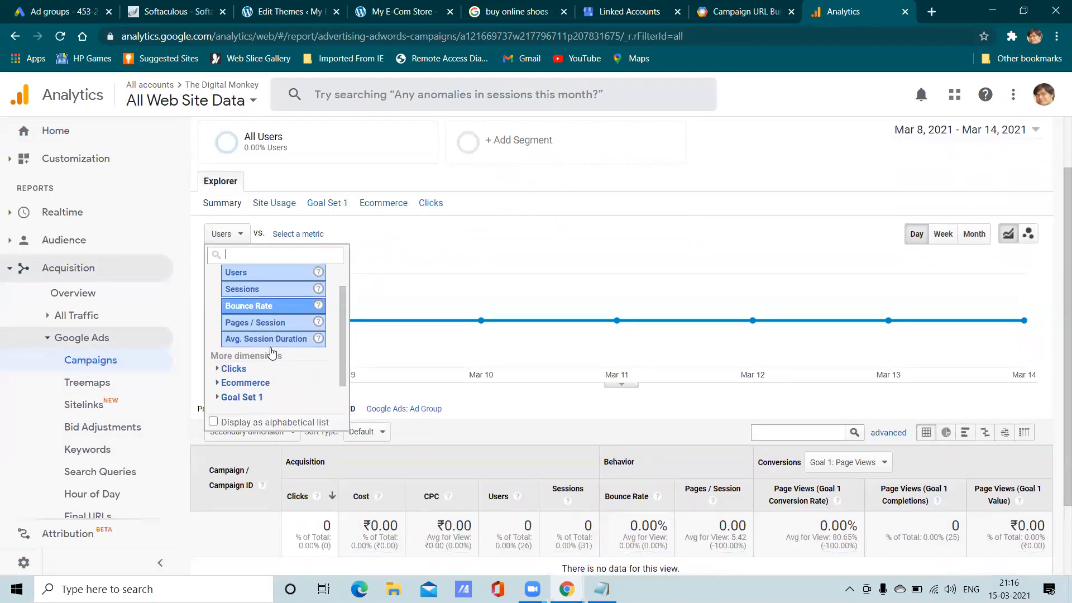
{"action": "scroll", "coordinate": [272, 352], "scroll_direction": "up", "scroll_amount": 1}
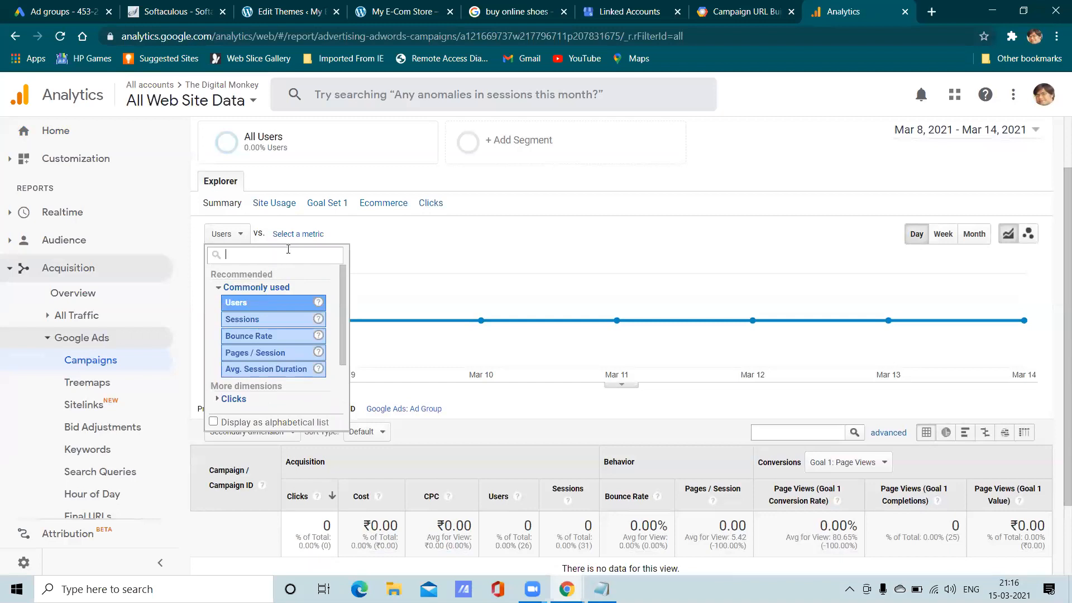
{"action": "type", "text": "key"}
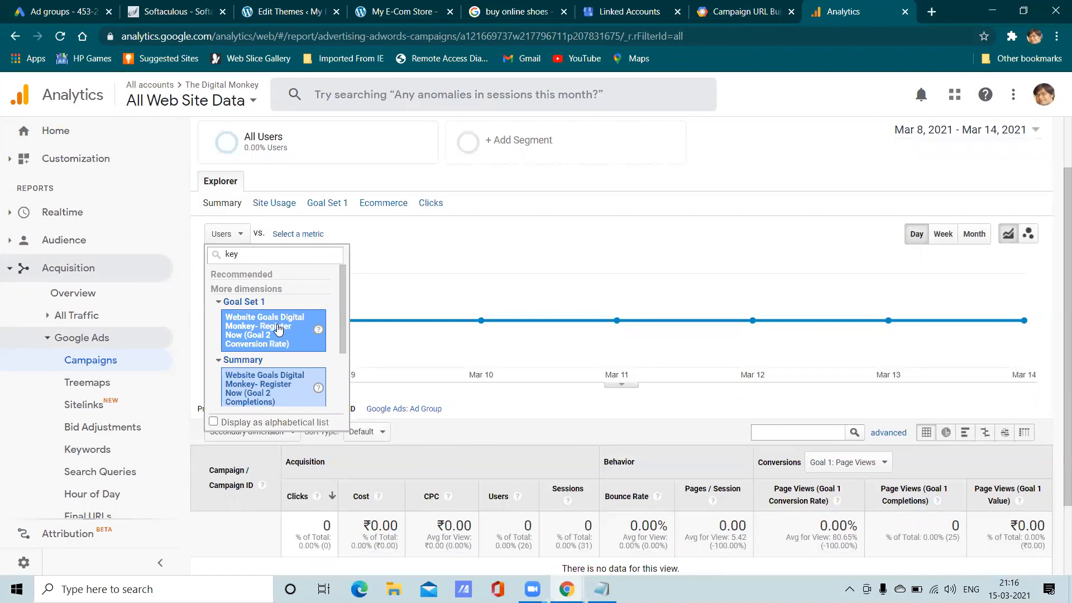
{"action": "scroll", "coordinate": [272, 335], "scroll_direction": "down", "scroll_amount": 5}
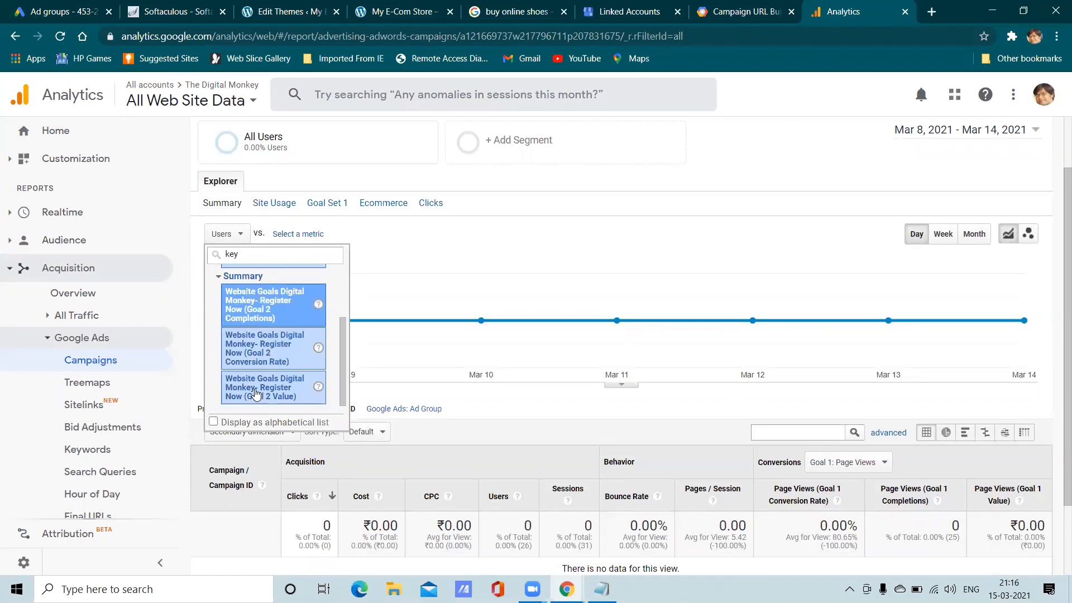
{"action": "key", "text": "BackSpace"}
{"action": "key", "text": "BackSpace"}
{"action": "key", "text": "BackSpace"}
{"action": "left_click", "coordinate": [502, 343]}
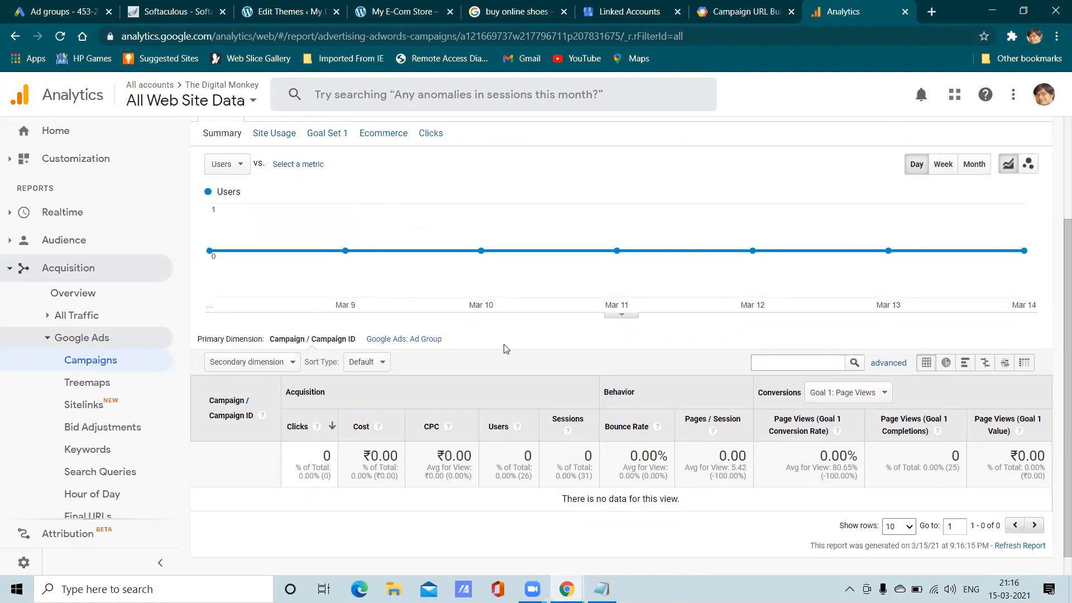
Step: Switch the table's primary dimension to Google Ads: Ad Group and check the Acquisition choices for a secondary dimension
{"action": "left_click", "coordinate": [409, 340]}
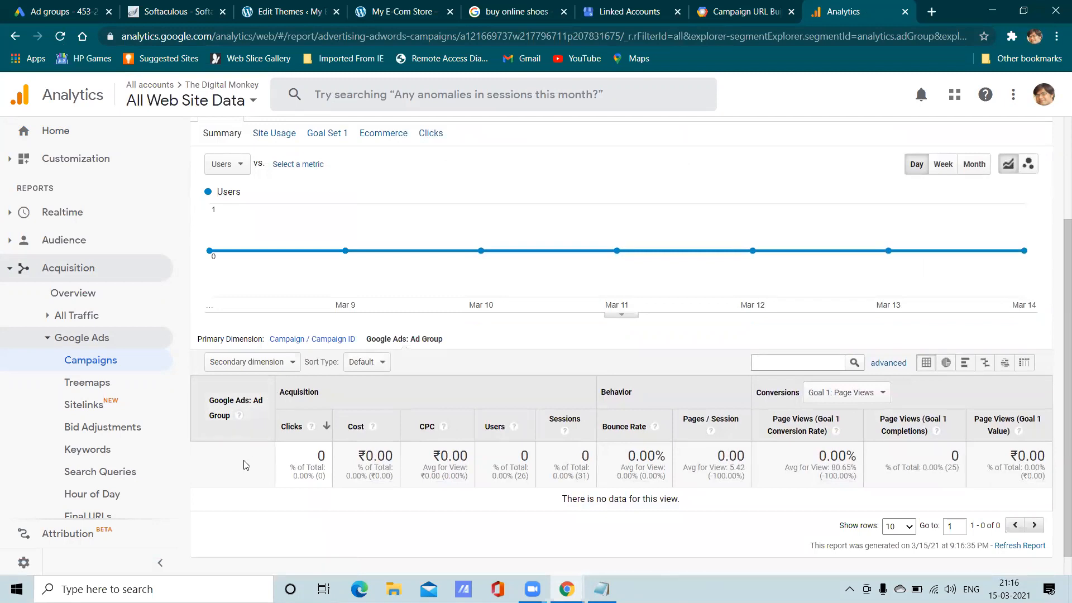
{"action": "scroll", "coordinate": [247, 465], "scroll_direction": "down", "scroll_amount": 1}
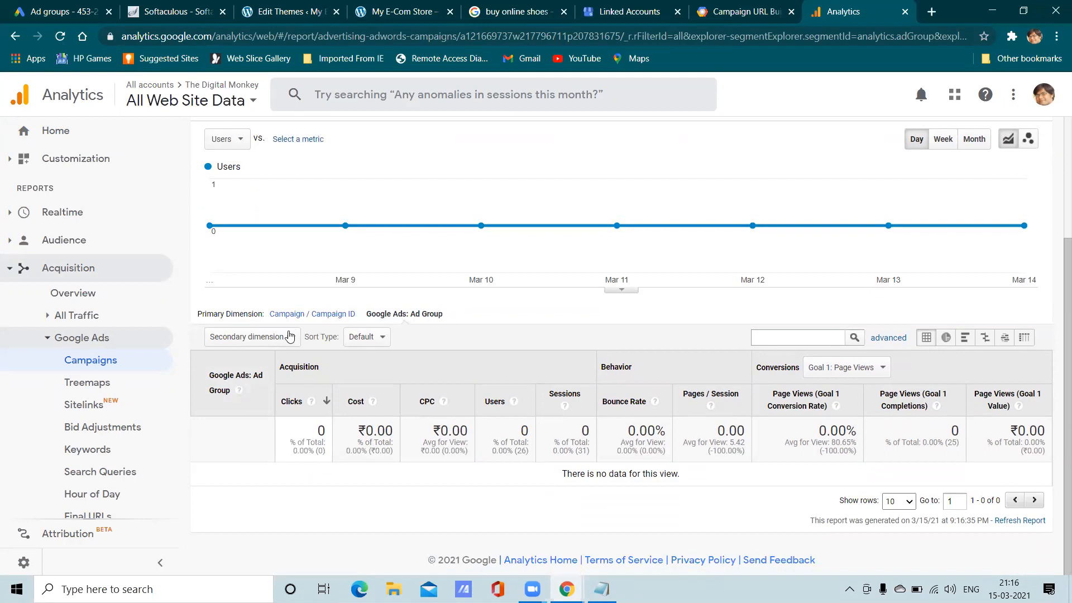
{"action": "left_click", "coordinate": [282, 339]}
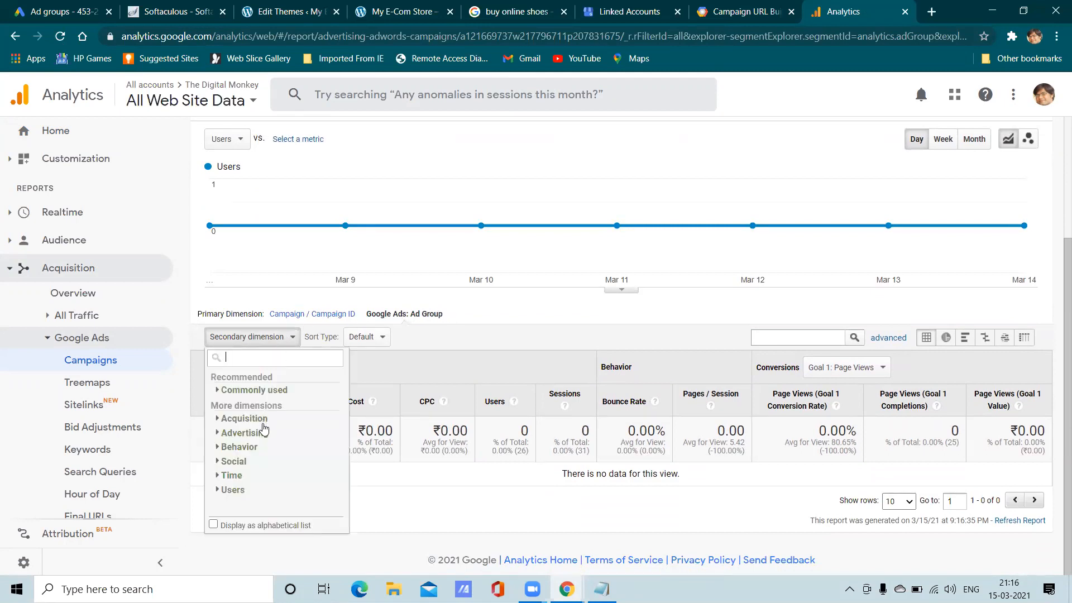
{"action": "left_click", "coordinate": [257, 423]}
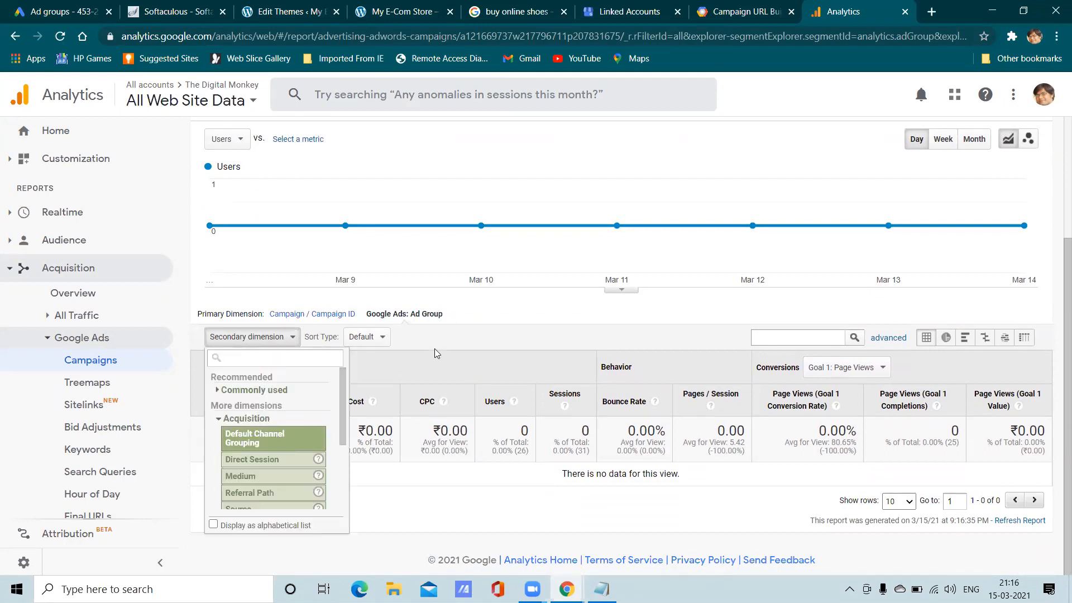
{"action": "left_click", "coordinate": [461, 329]}
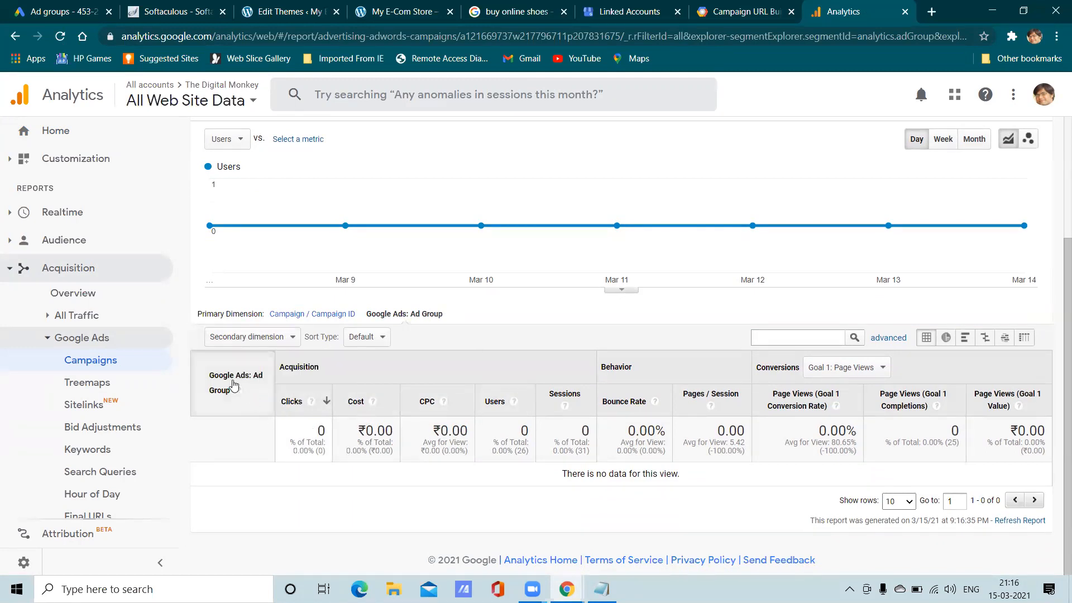
Step: Return the primary dimension to Campaign / Campaign ID and look over the other available Google Ads reports
{"action": "left_click", "coordinate": [304, 314]}
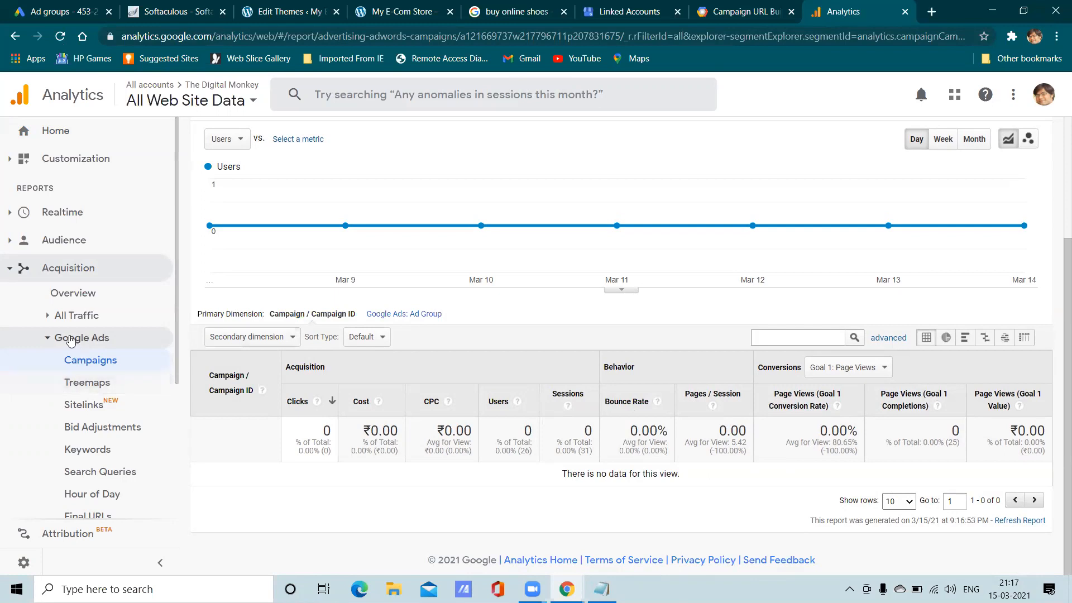
{"action": "scroll", "coordinate": [97, 420], "scroll_direction": "down", "scroll_amount": 1}
{"action": "scroll", "coordinate": [98, 420], "scroll_direction": "down", "scroll_amount": 4}
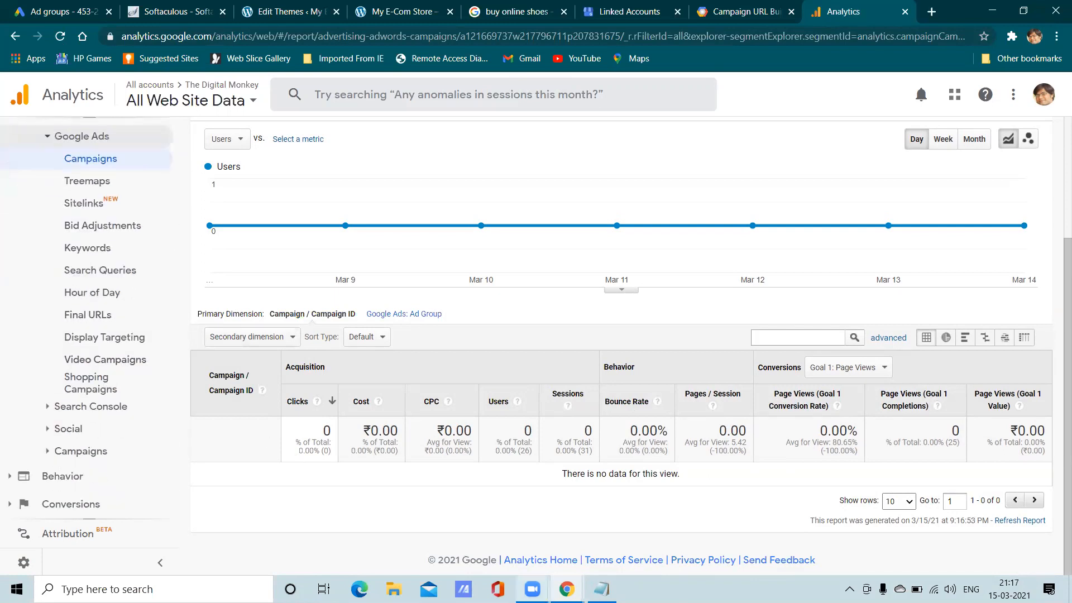
{"action": "mouse_move", "coordinate": [566, 589]}
{"action": "left_click", "coordinate": [510, 543]}
{"action": "scroll", "coordinate": [462, 414], "scroll_direction": "up", "scroll_amount": 3}
{"action": "scroll", "coordinate": [431, 366], "scroll_direction": "down", "scroll_amount": 3}
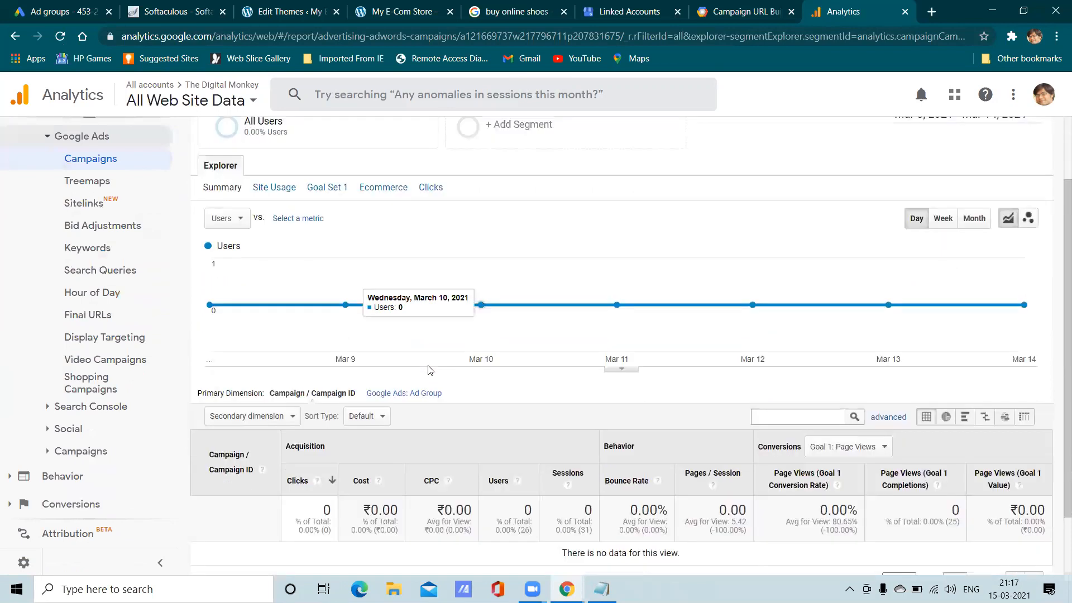
{"action": "scroll", "coordinate": [491, 321], "scroll_direction": "up", "scroll_amount": 3}
Step: Delete the (c/t/m) text from the Notepad note and select the whole tracking line from {lpurl} to {Keyword}
{"action": "key", "text": "alt+Tab"}
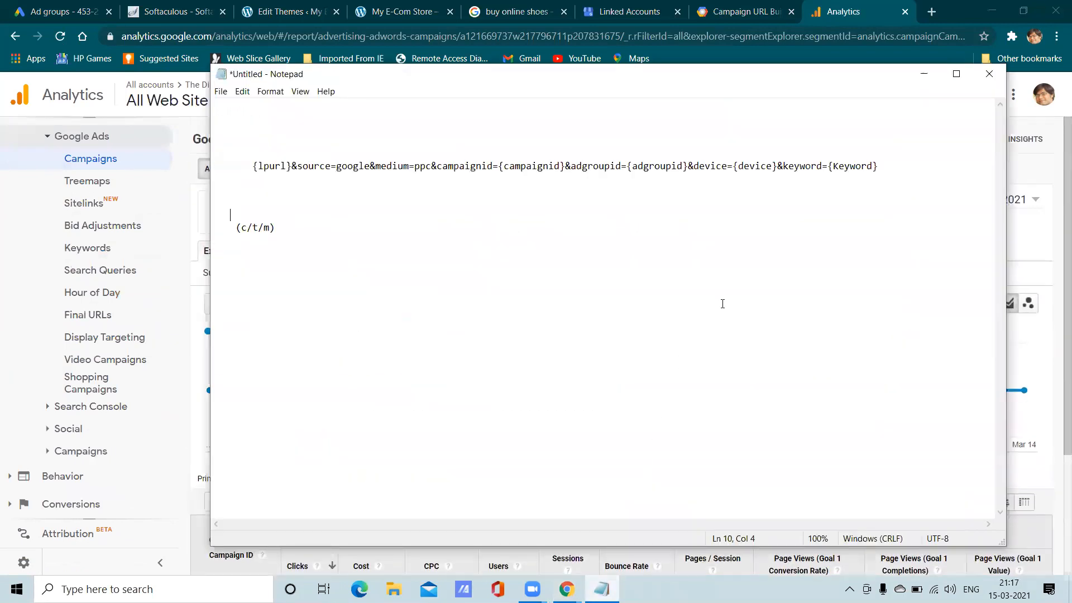
{"action": "left_click", "coordinate": [891, 173]}
{"action": "left_click_drag", "start_coordinate": [279, 175], "coordinate": [249, 162]}
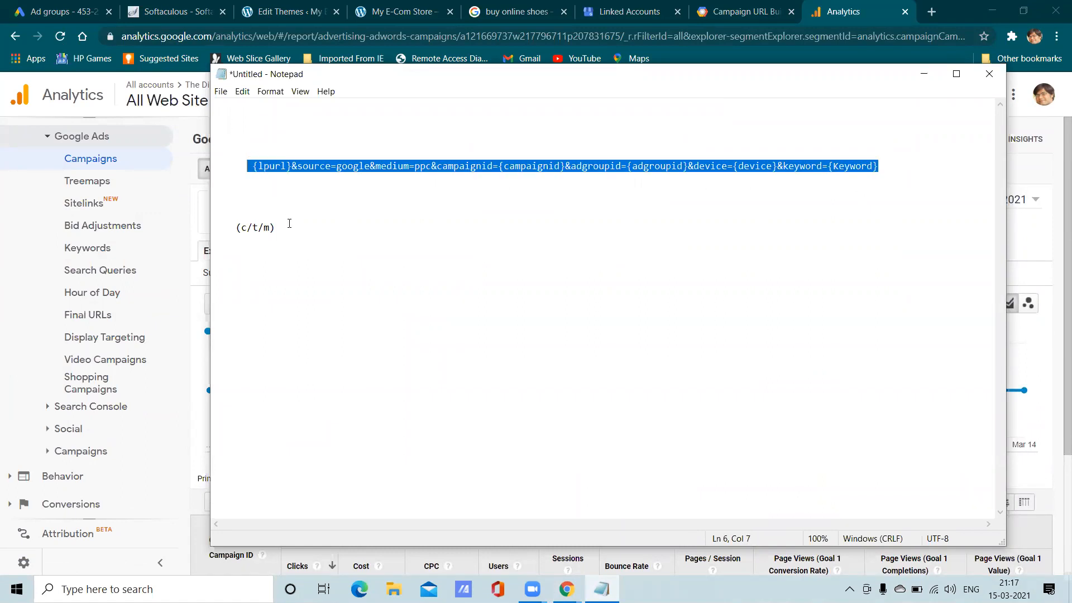
{"action": "left_click_drag", "start_coordinate": [288, 224], "coordinate": [204, 228]}
{"action": "key", "text": "BackSpace"}
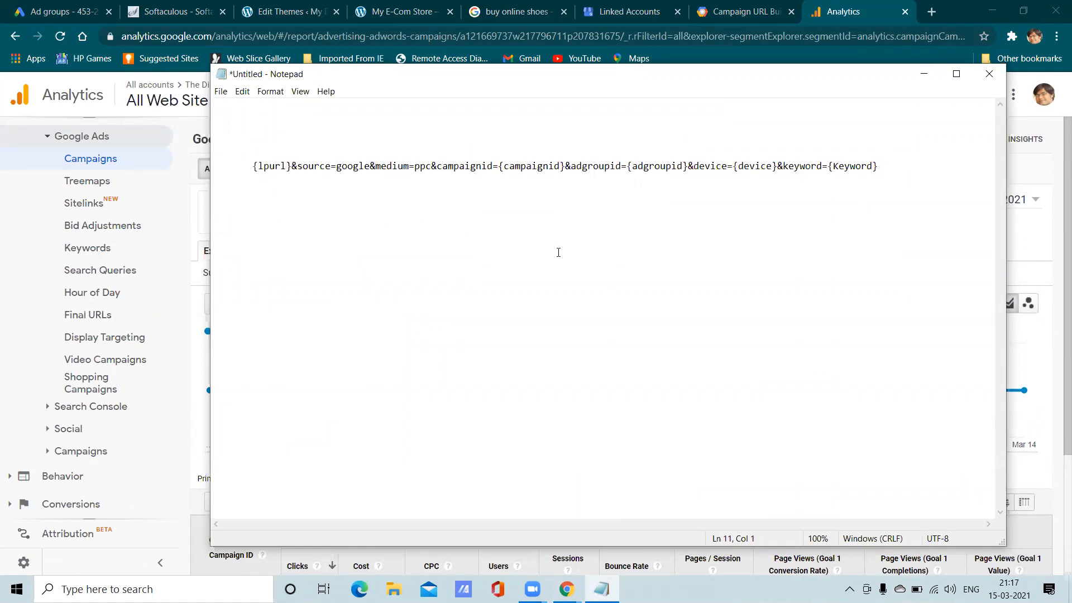
{"action": "left_click_drag", "start_coordinate": [890, 163], "coordinate": [254, 166]}
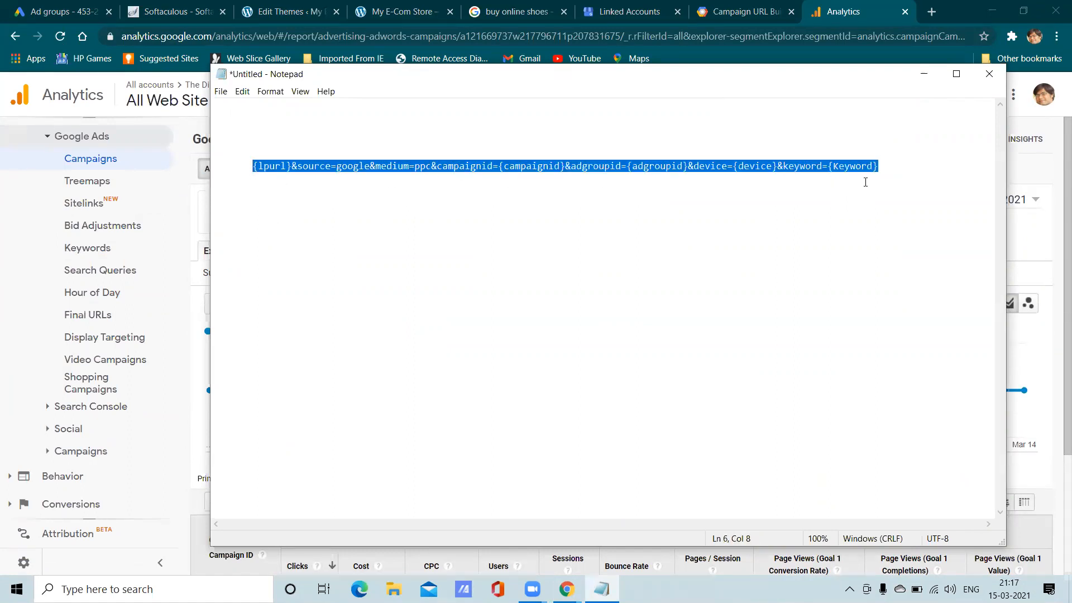
Step: Highlight the whole tracking line in the Notepad note, and finally only its parameters from &source=google to {Keyword}
{"action": "left_click", "coordinate": [899, 174]}
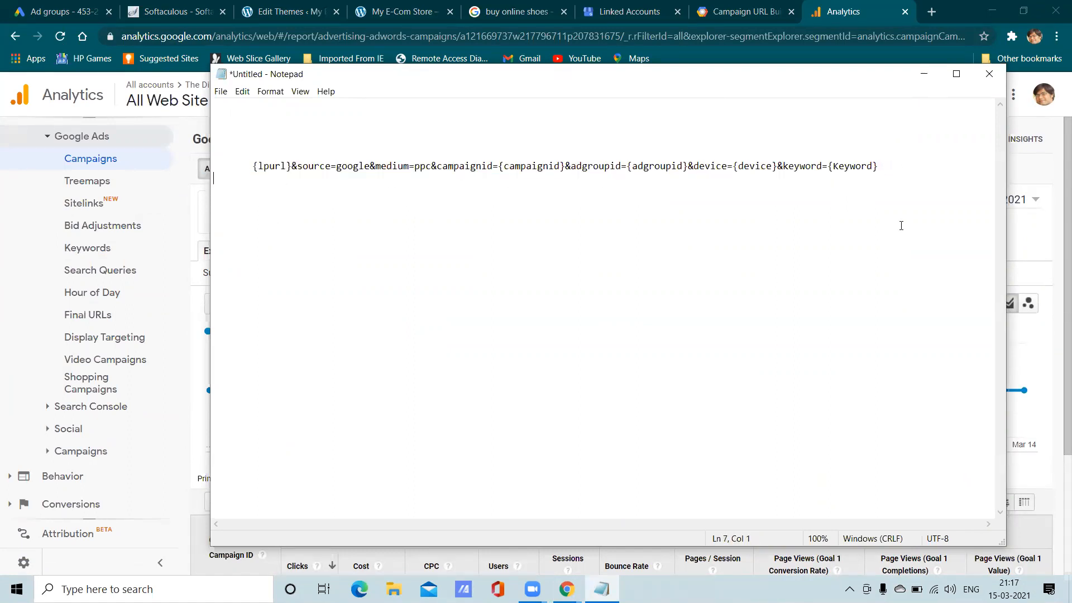
{"action": "left_click_drag", "start_coordinate": [682, 175], "coordinate": [249, 166]}
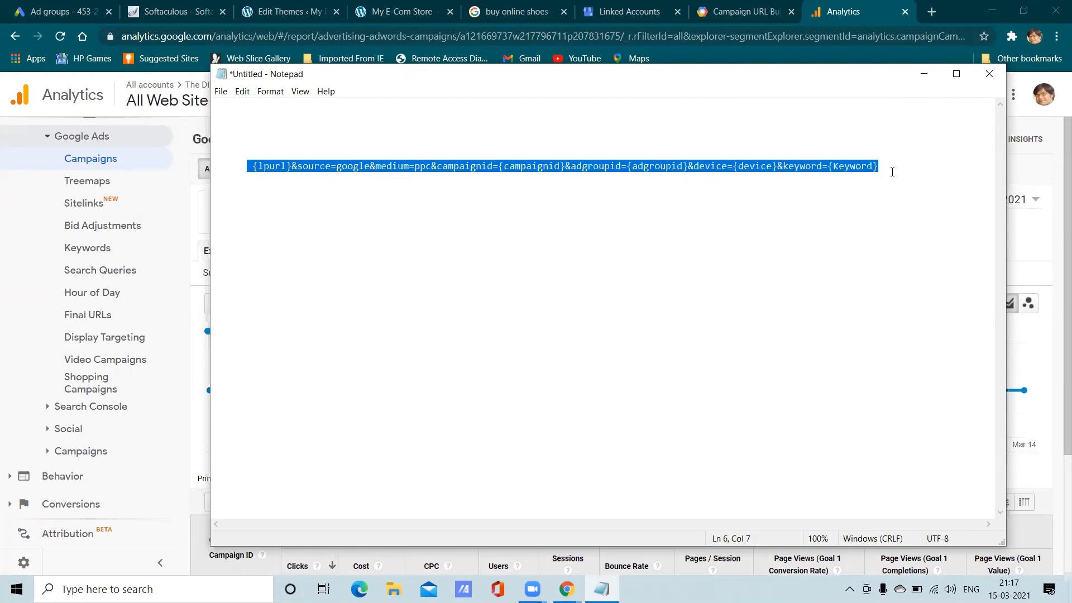
{"action": "left_click", "coordinate": [892, 172]}
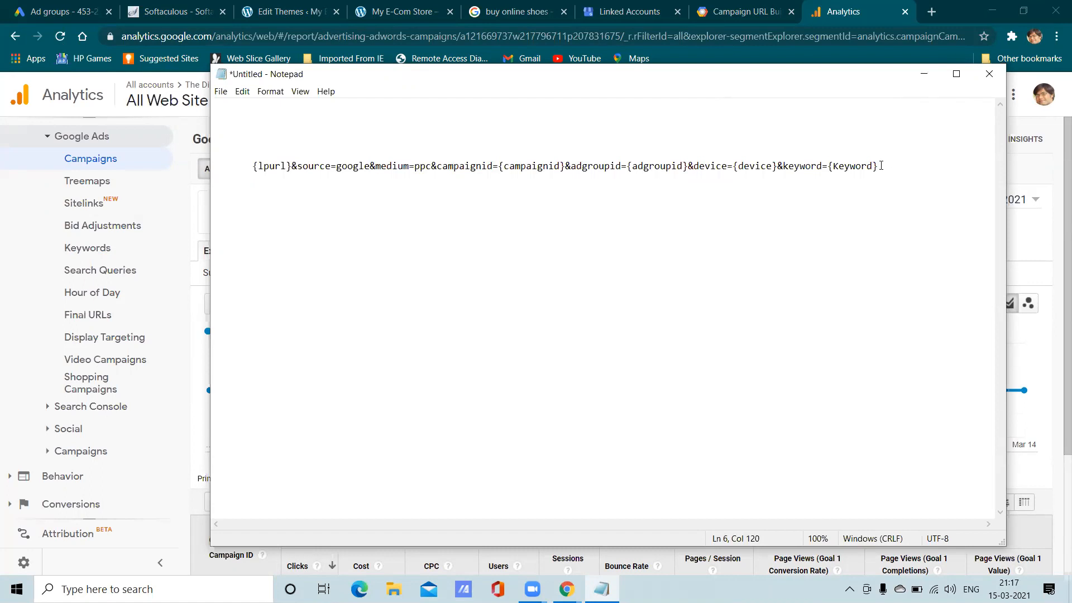
{"action": "left_click_drag", "start_coordinate": [880, 165], "coordinate": [255, 165]}
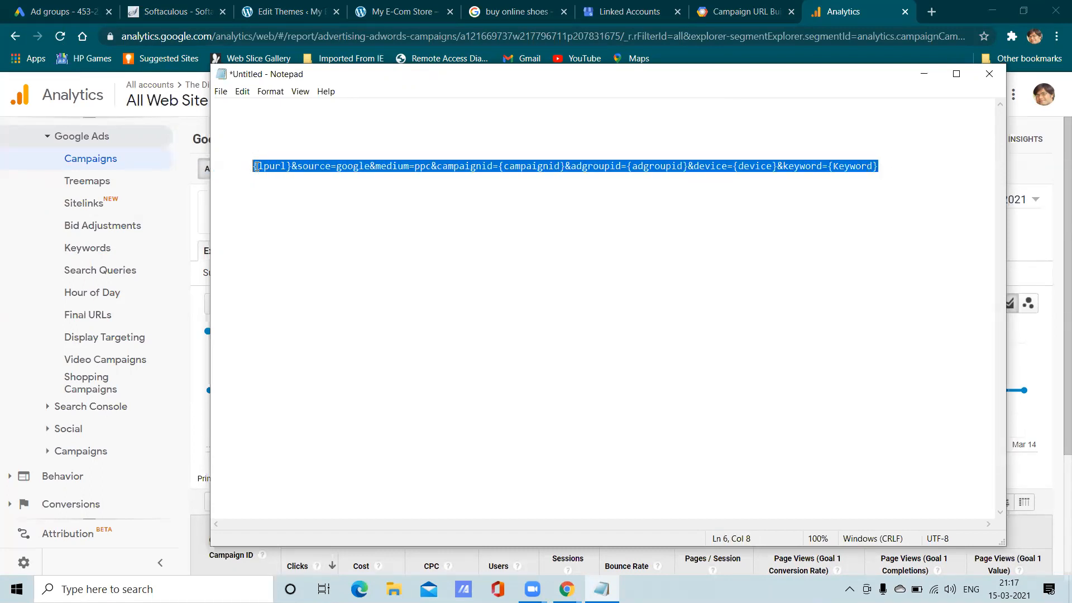
{"action": "left_click_drag", "start_coordinate": [879, 166], "coordinate": [253, 167]}
{"action": "left_click", "coordinate": [325, 186]}
{"action": "left_click_drag", "start_coordinate": [254, 166], "coordinate": [640, 166]}
{"action": "left_click_drag", "start_coordinate": [878, 166], "coordinate": [292, 165]}
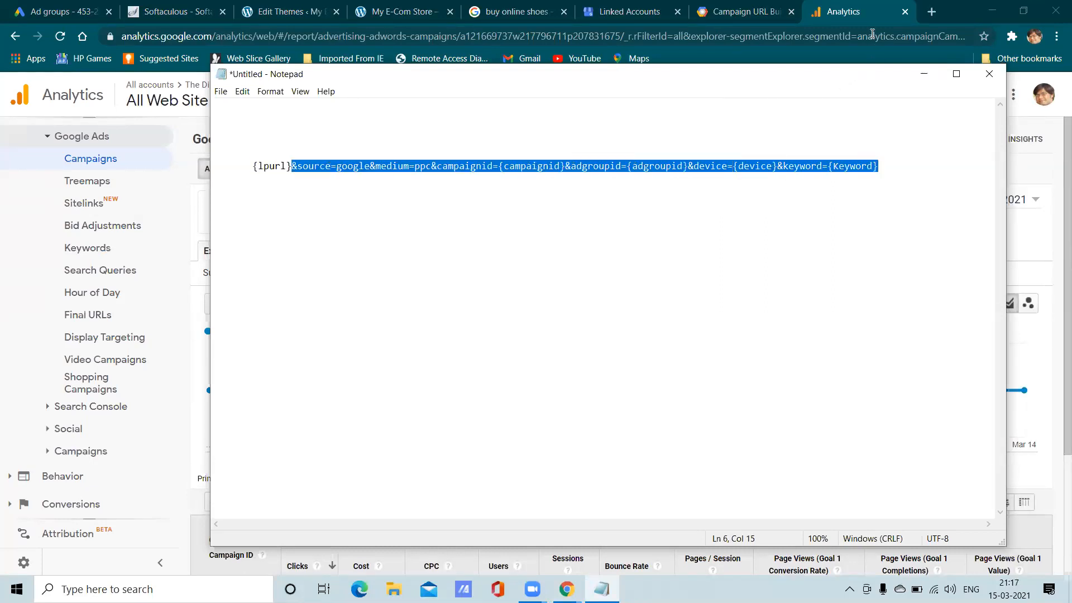
Step: Compare the parameter reference in Campaign URL Builder with the tracking line in the Notepad note
{"action": "left_click", "coordinate": [743, 11]}
{"action": "scroll", "coordinate": [484, 316], "scroll_direction": "down", "scroll_amount": 10}
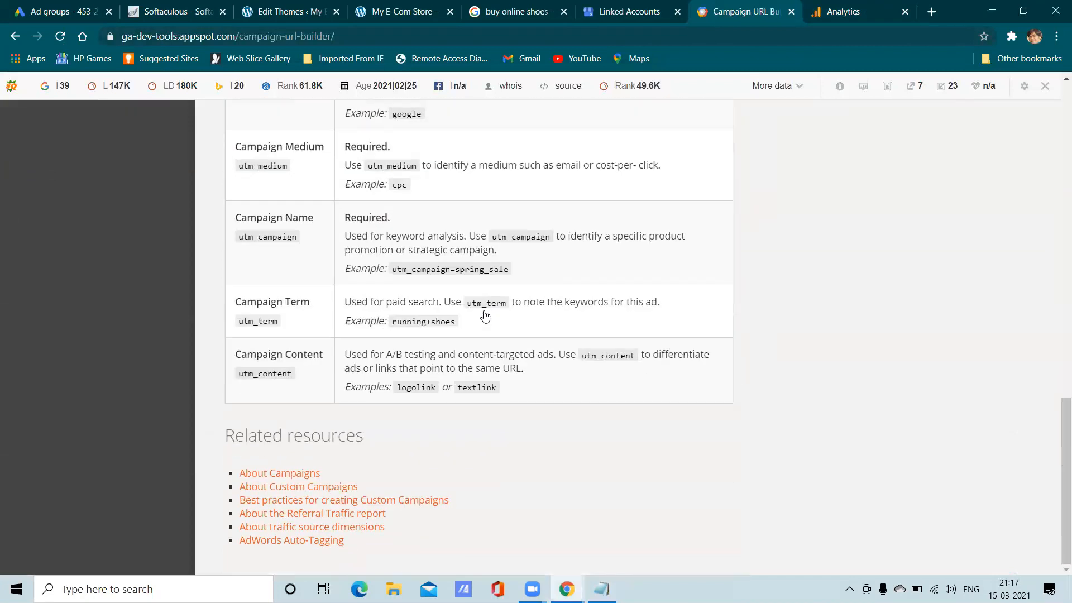
{"action": "scroll", "coordinate": [485, 316], "scroll_direction": "up", "scroll_amount": 10}
{"action": "left_click", "coordinate": [827, 12]}
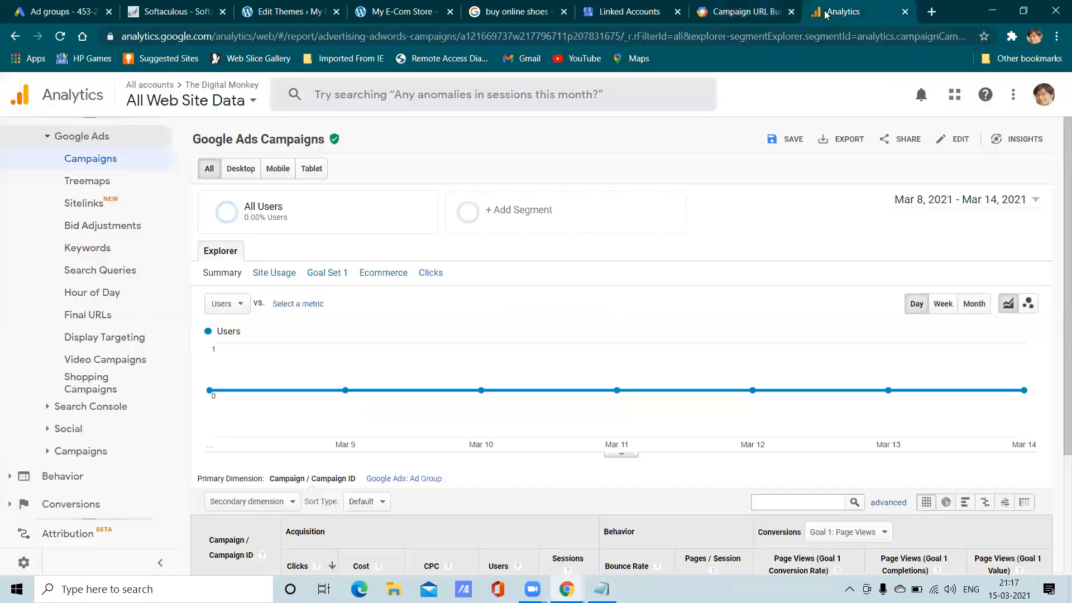
{"action": "left_click", "coordinate": [602, 590]}
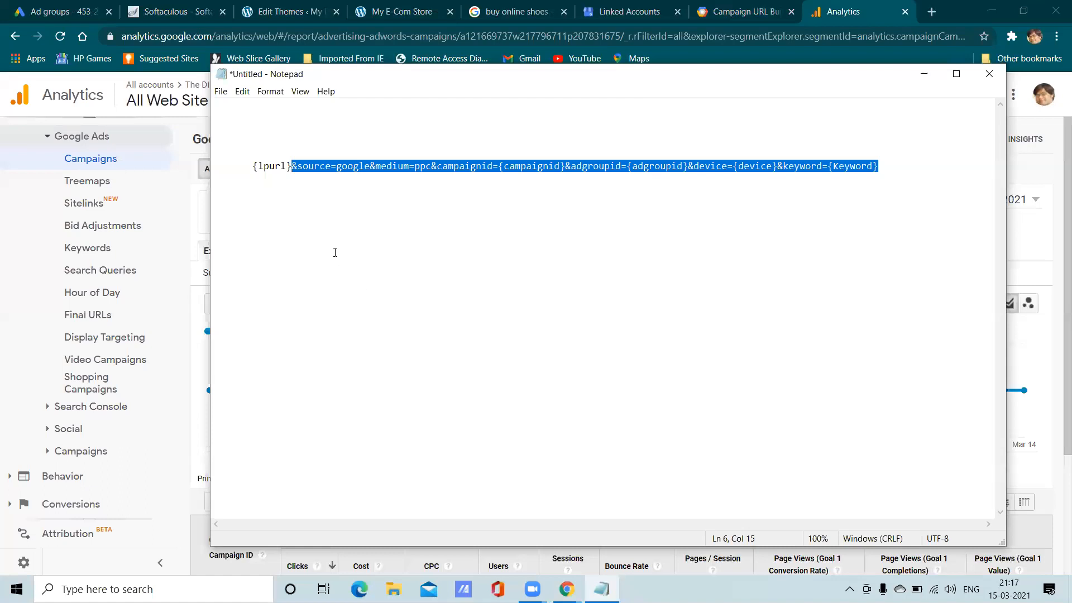
{"action": "left_click", "coordinate": [313, 226]}
{"action": "mouse_move", "coordinate": [247, 165]}
{"action": "left_mouse_down"}
{"action": "mouse_move", "coordinate": [888, 161]}
{"action": "mouse_move", "coordinate": [249, 171]}
{"action": "left_mouse_up"}
{"action": "left_click", "coordinate": [885, 169]}
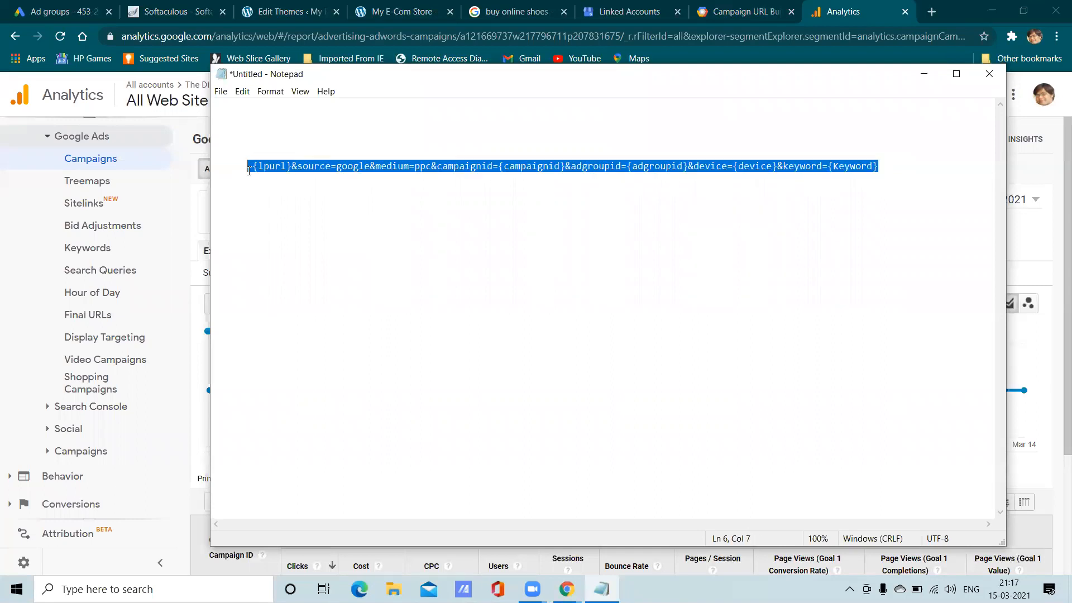
Step: Look through the Clicks metrics available for the Google Ads Campaigns chart in Analytics and examine the campaign table
{"action": "left_click", "coordinate": [849, 10]}
{"action": "scroll", "coordinate": [395, 351], "scroll_direction": "down", "scroll_amount": 3}
{"action": "scroll", "coordinate": [306, 303], "scroll_direction": "up", "scroll_amount": 3}
{"action": "left_click", "coordinate": [306, 303]}
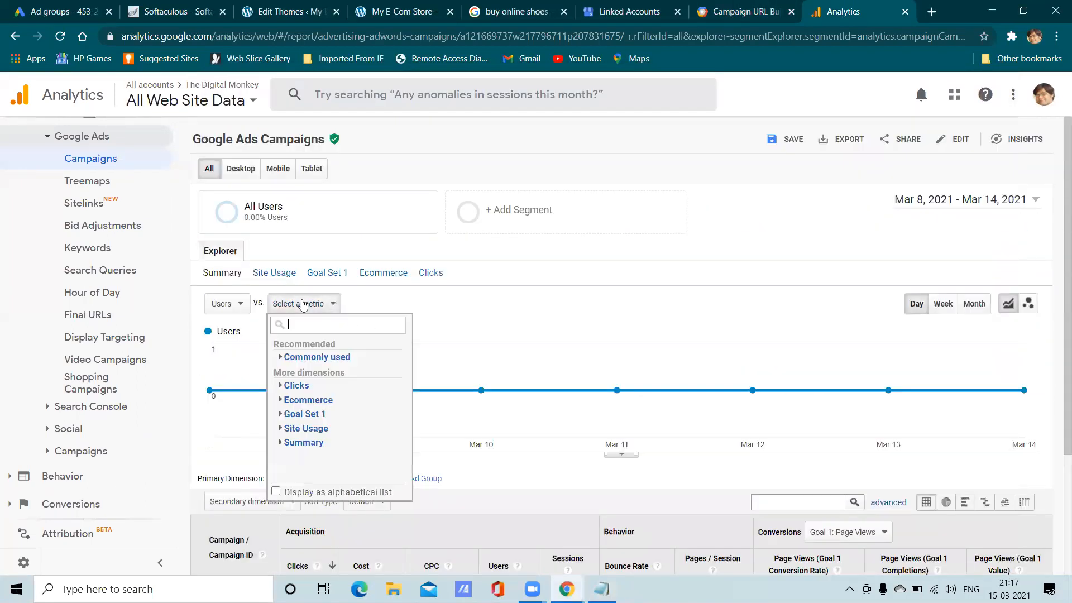
{"action": "left_click", "coordinate": [292, 387]}
{"action": "scroll", "coordinate": [321, 385], "scroll_direction": "down", "scroll_amount": 3}
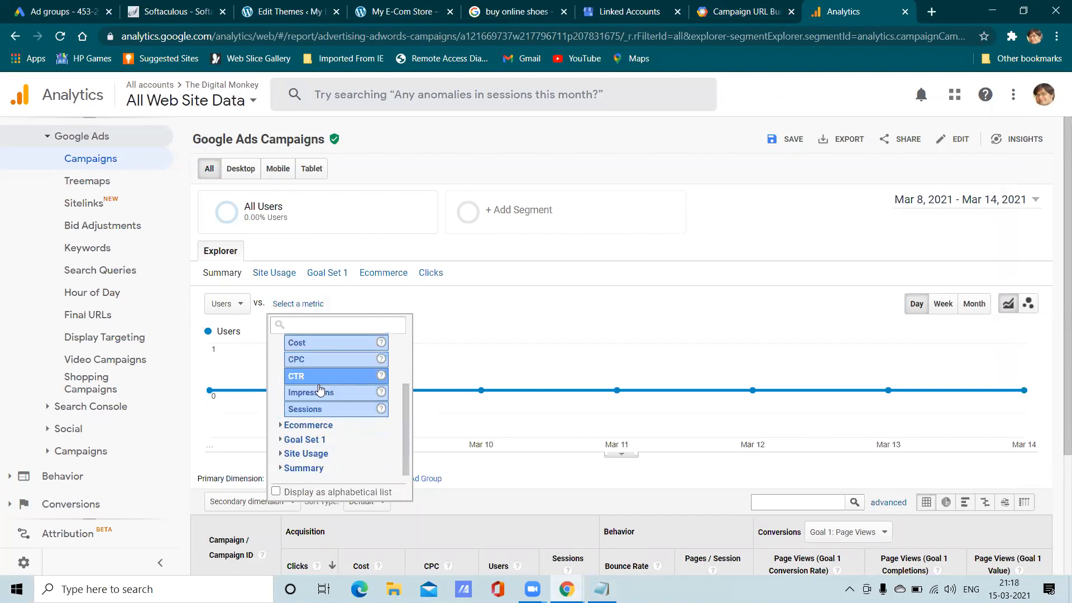
{"action": "scroll", "coordinate": [322, 391], "scroll_direction": "down", "scroll_amount": 1}
{"action": "left_click", "coordinate": [492, 404]}
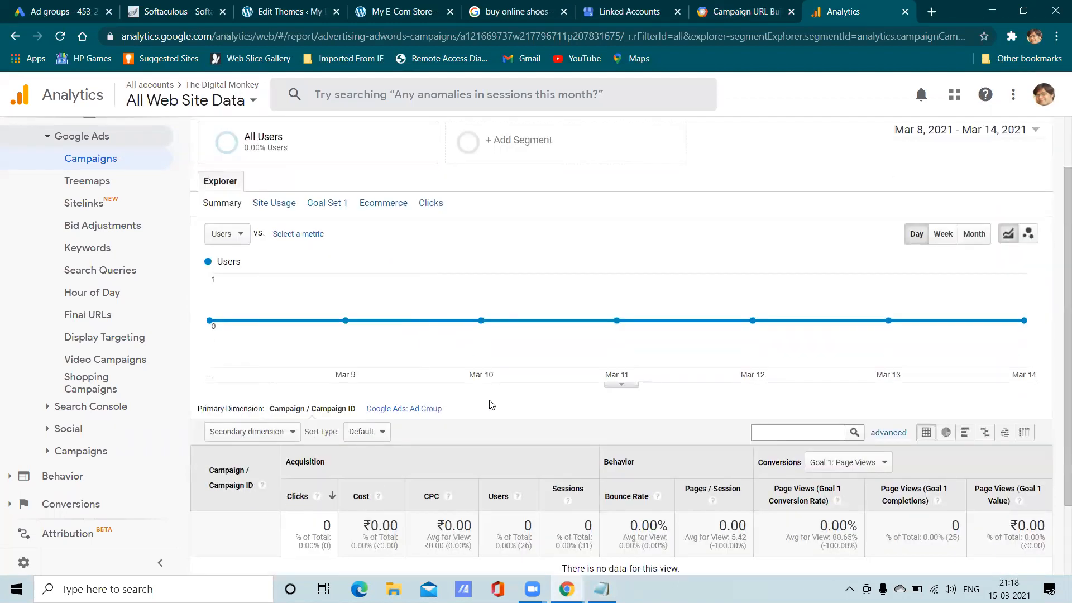
{"action": "scroll", "coordinate": [495, 397], "scroll_direction": "down", "scroll_amount": 2}
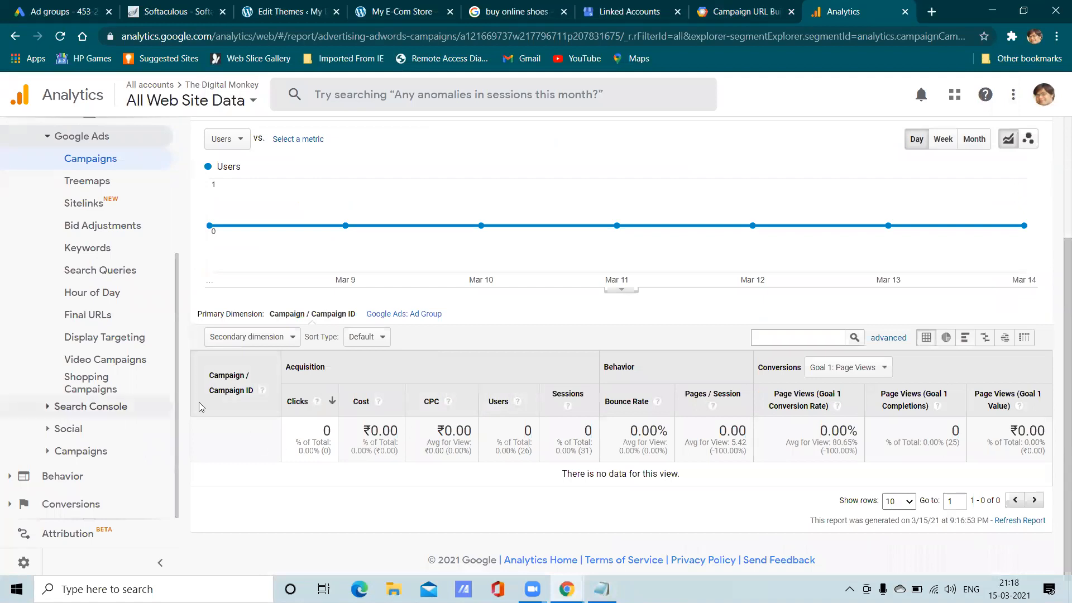
Step: Switch to the Google Ads account and open the automated rules under bulk actions
{"action": "left_click", "coordinate": [753, 10]}
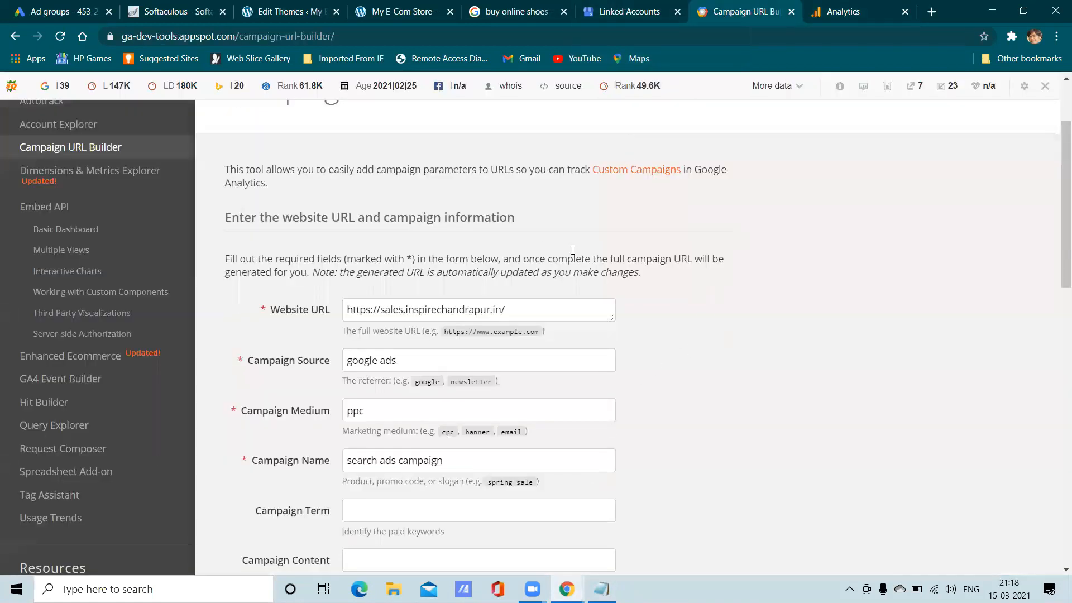
{"action": "left_click", "coordinate": [61, 11]}
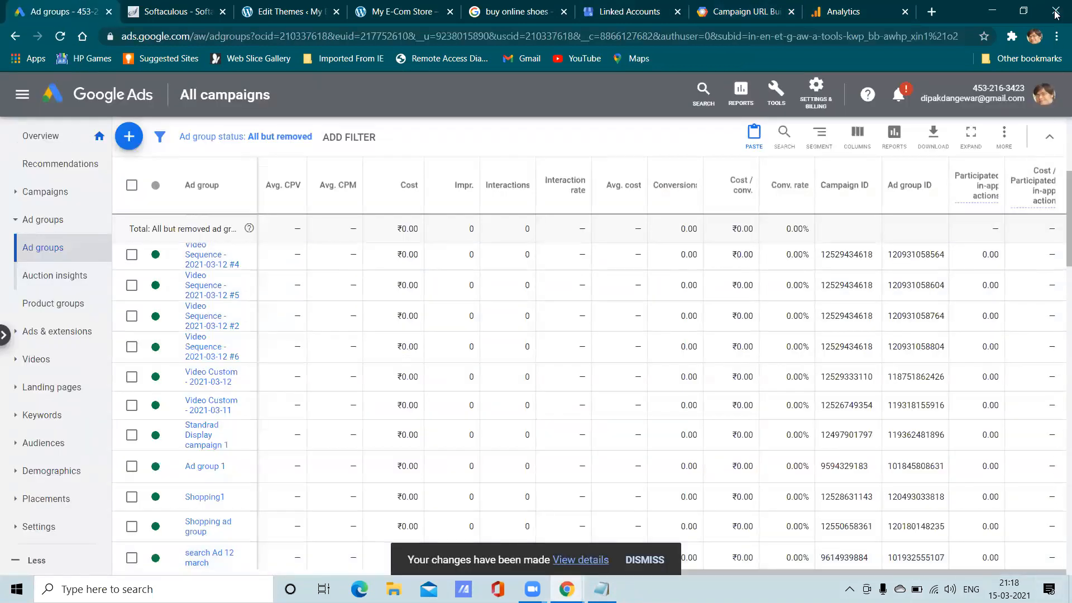
{"action": "left_click", "coordinate": [776, 94]}
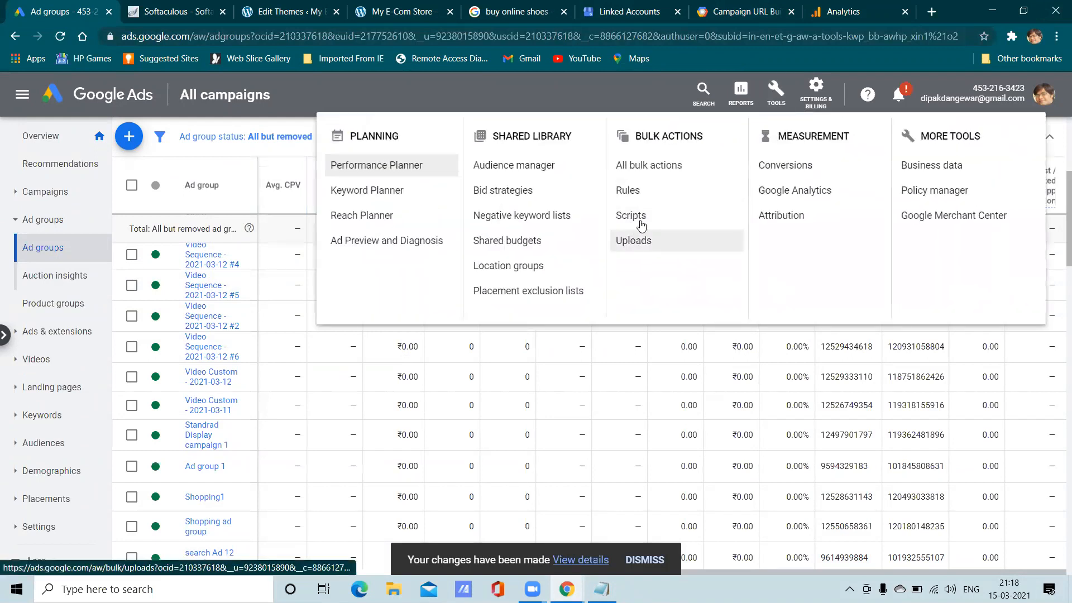
{"action": "left_click", "coordinate": [646, 197]}
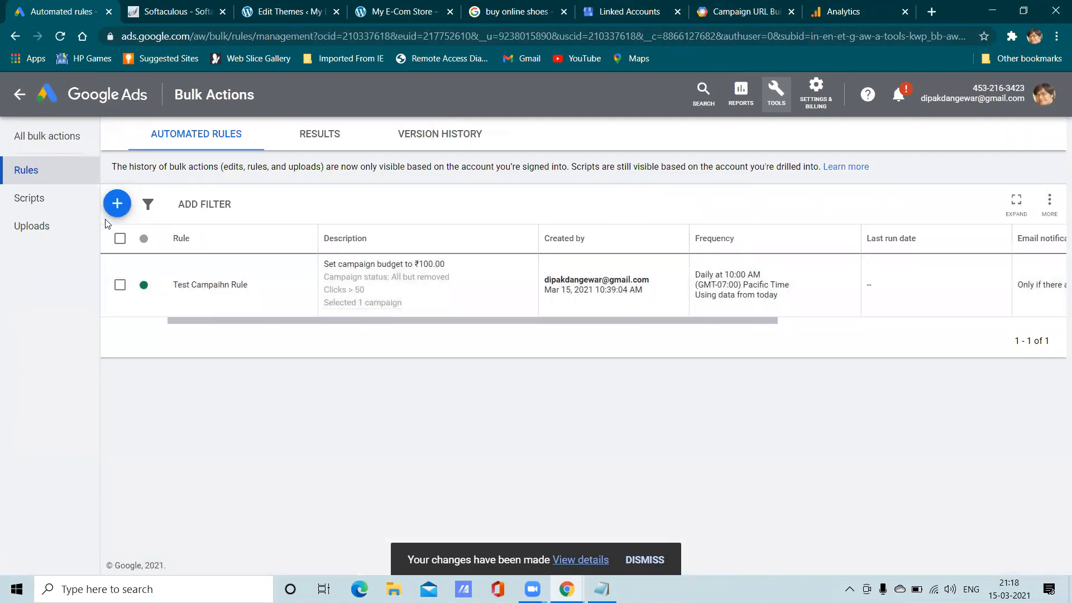
Step: Start a new campaign rule and name it Test Rule
{"action": "left_click", "coordinate": [117, 204]}
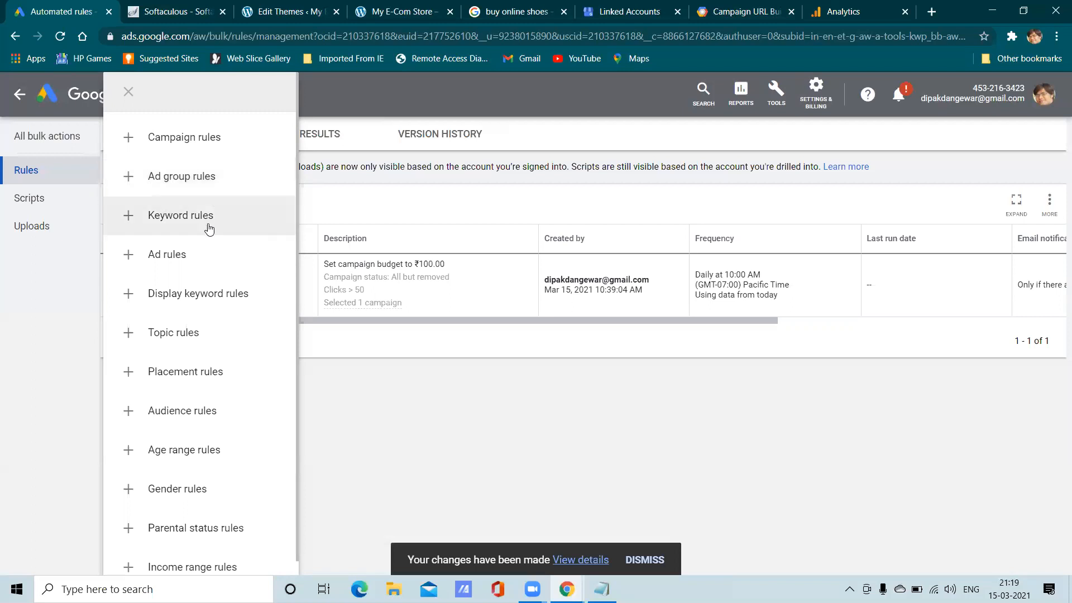
{"action": "scroll", "coordinate": [168, 357], "scroll_direction": "down", "scroll_amount": 1}
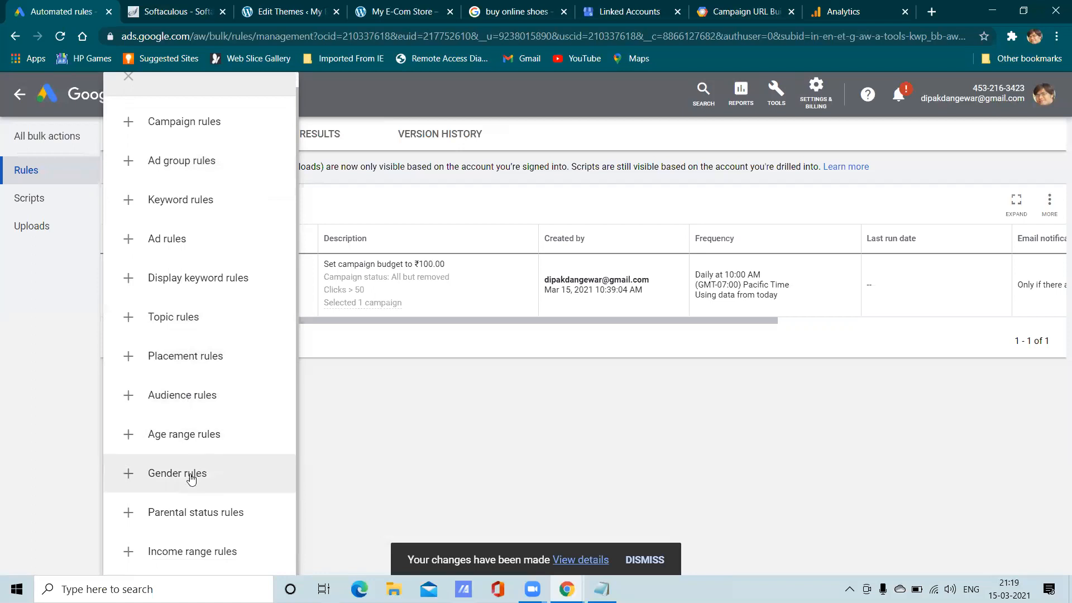
{"action": "left_click", "coordinate": [173, 124]}
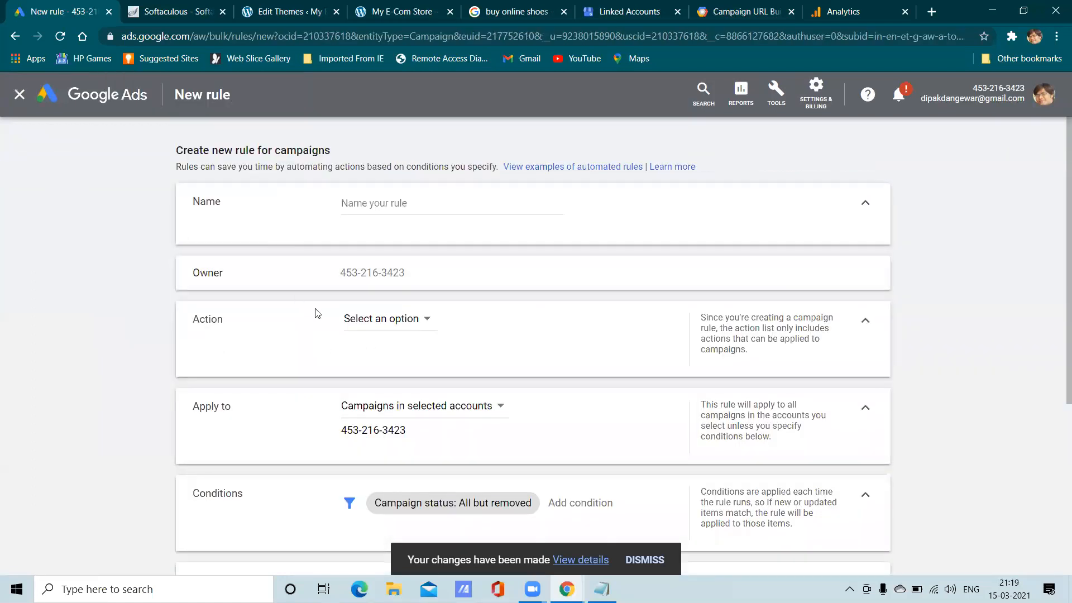
{"action": "left_click", "coordinate": [394, 205]}
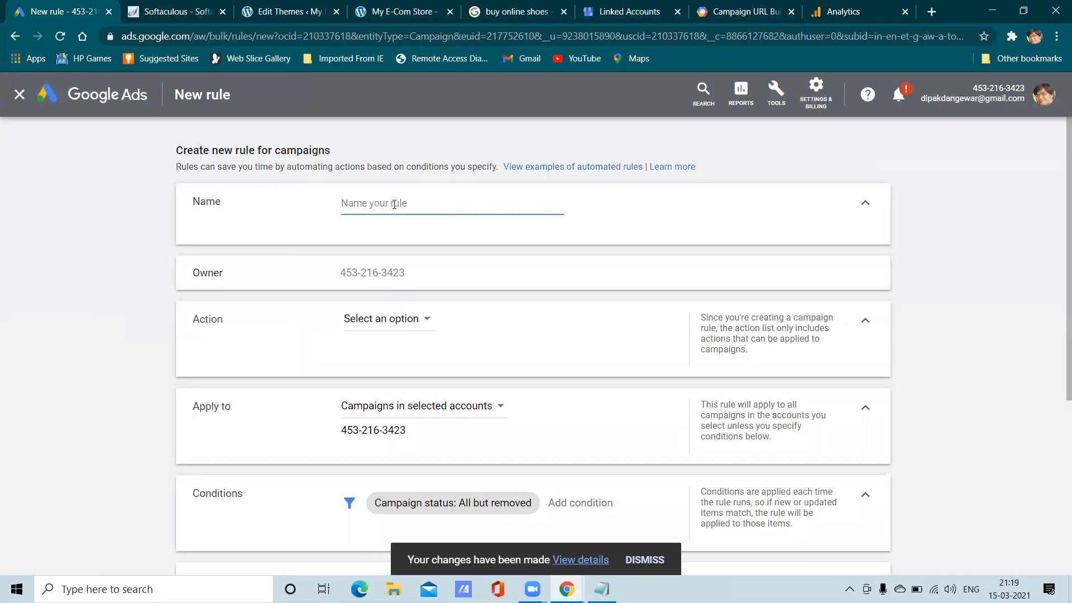
{"action": "type", "text": "Test Rule"}
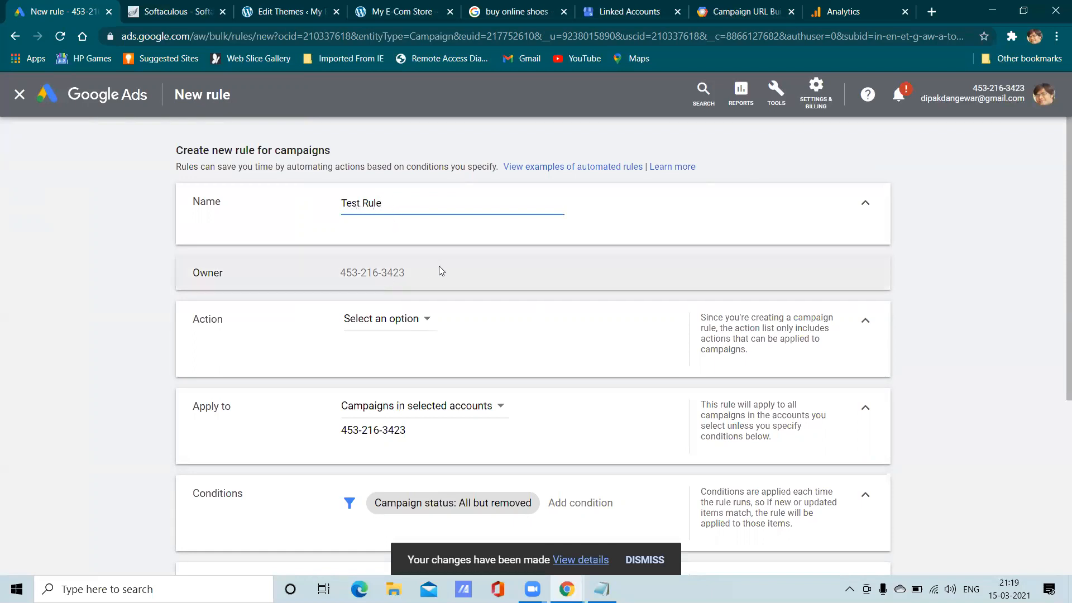
Step: Set the rule's action to Pause campaigns
{"action": "scroll", "coordinate": [440, 268], "scroll_direction": "down", "scroll_amount": 3}
{"action": "left_click", "coordinate": [394, 147]}
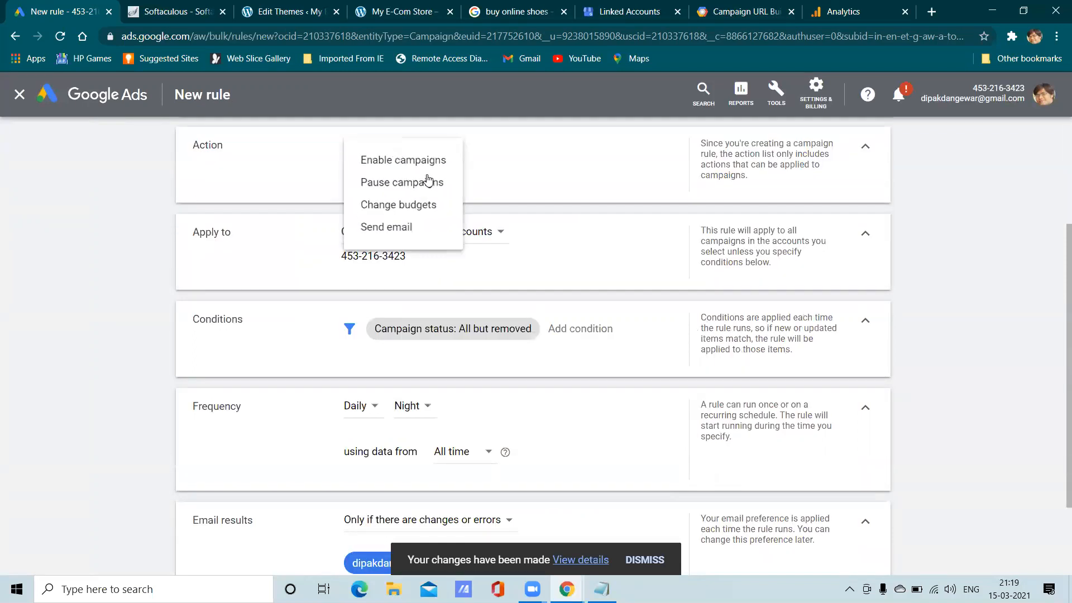
{"action": "left_click", "coordinate": [387, 186]}
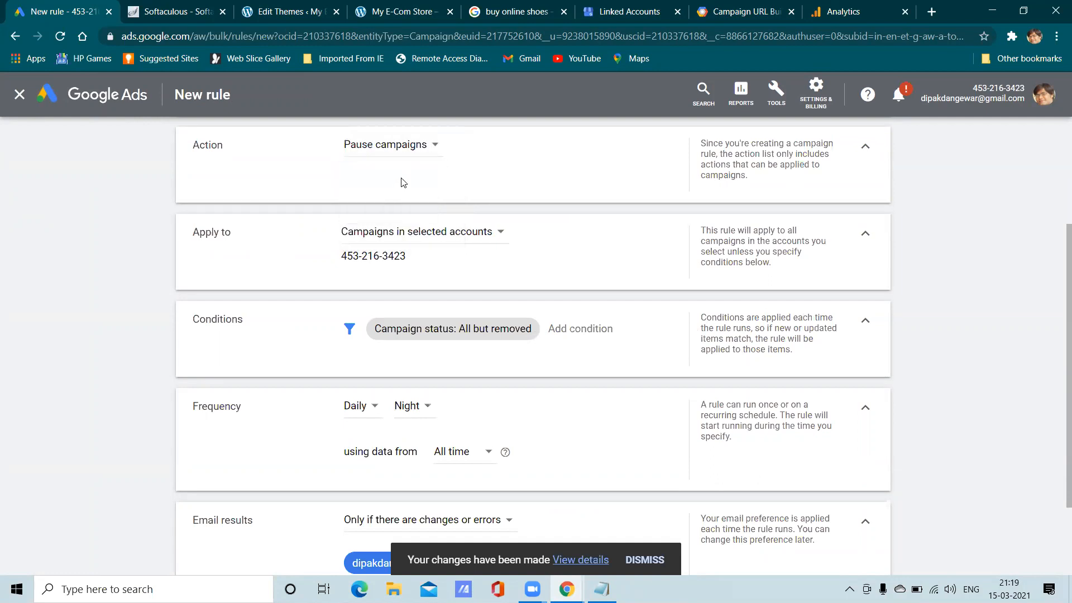
Step: Apply the rule to selected campaigns, choosing only the Display-7 campaign
{"action": "left_click", "coordinate": [479, 241]}
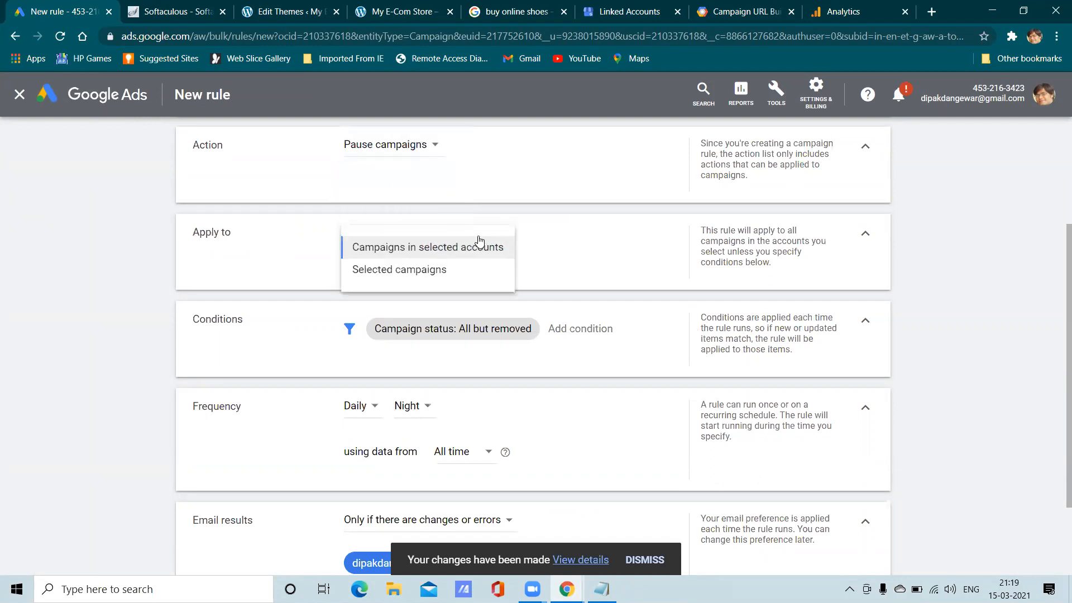
{"action": "left_click", "coordinate": [429, 269]}
{"action": "scroll", "coordinate": [410, 362], "scroll_direction": "down", "scroll_amount": 3}
{"action": "scroll", "coordinate": [410, 360], "scroll_direction": "up", "scroll_amount": 3}
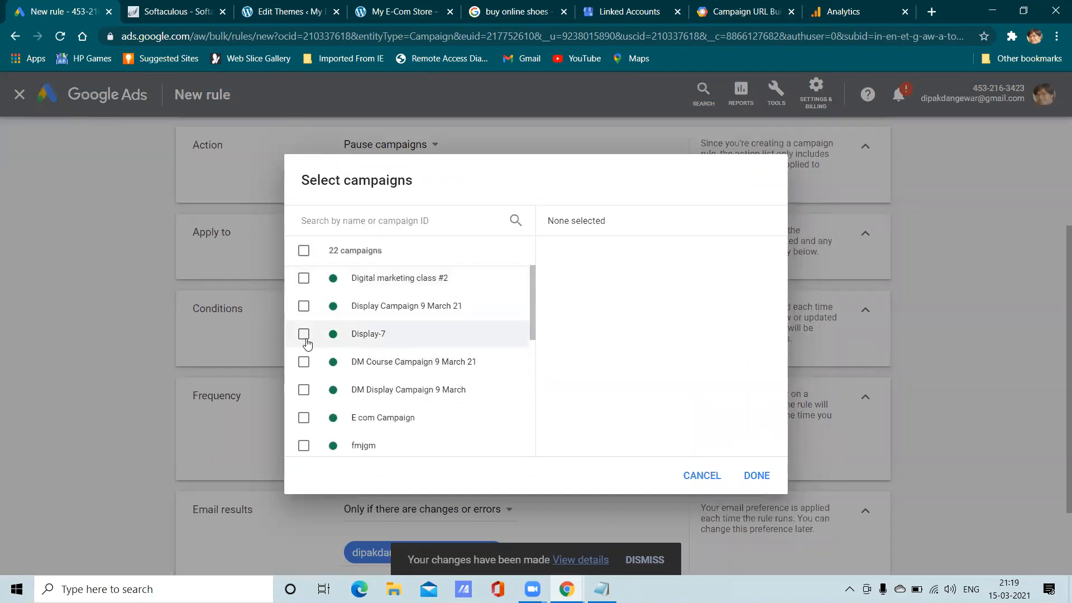
{"action": "left_click", "coordinate": [303, 334]}
{"action": "scroll", "coordinate": [335, 346], "scroll_direction": "down", "scroll_amount": 8}
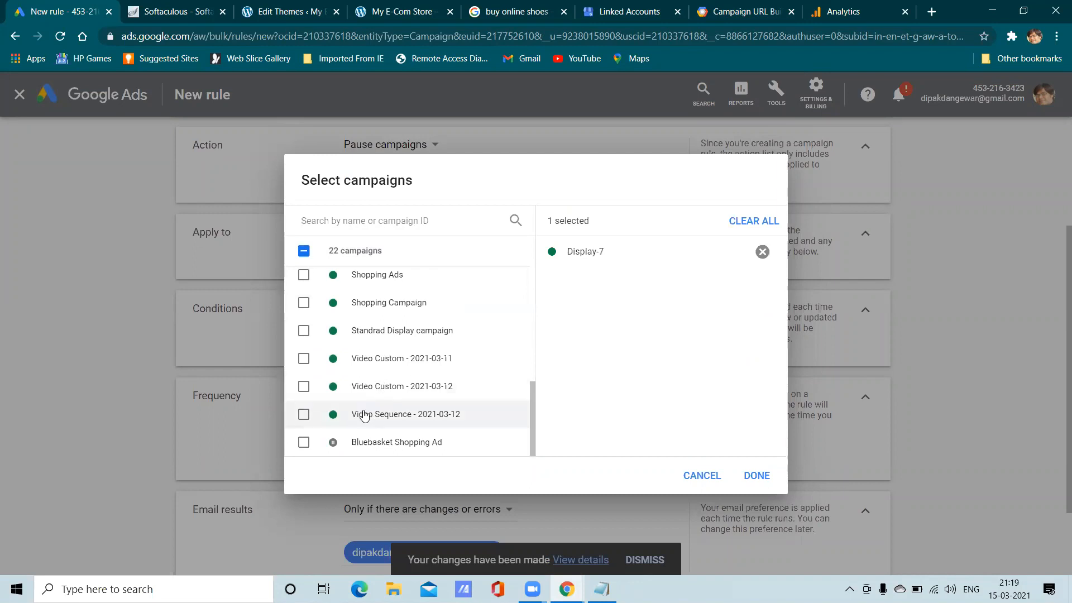
{"action": "left_click", "coordinate": [748, 477]}
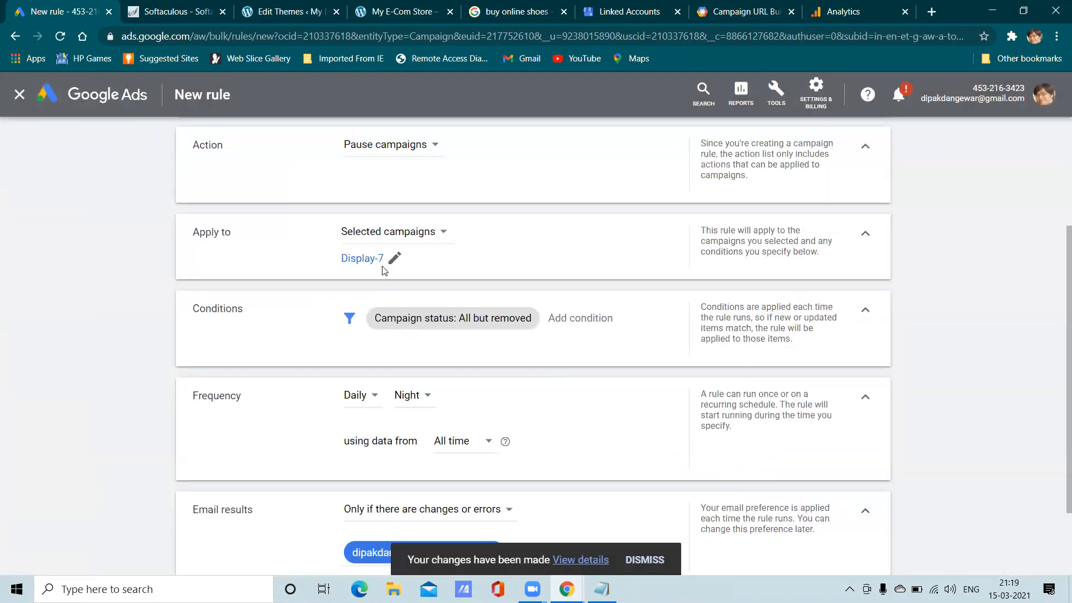
{"action": "left_click", "coordinate": [425, 234]}
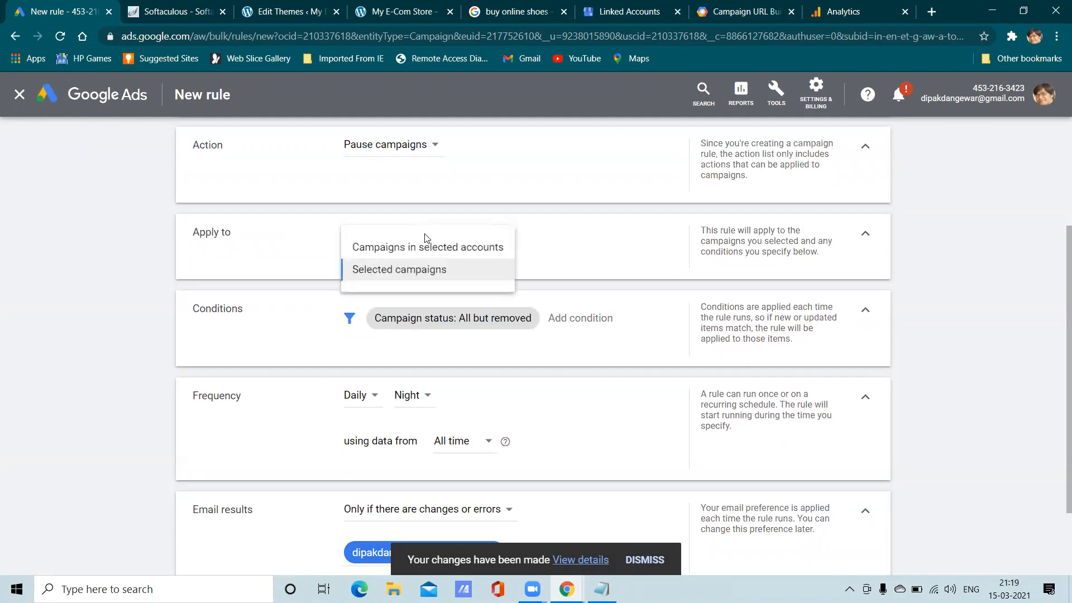
{"action": "left_click", "coordinate": [565, 262]}
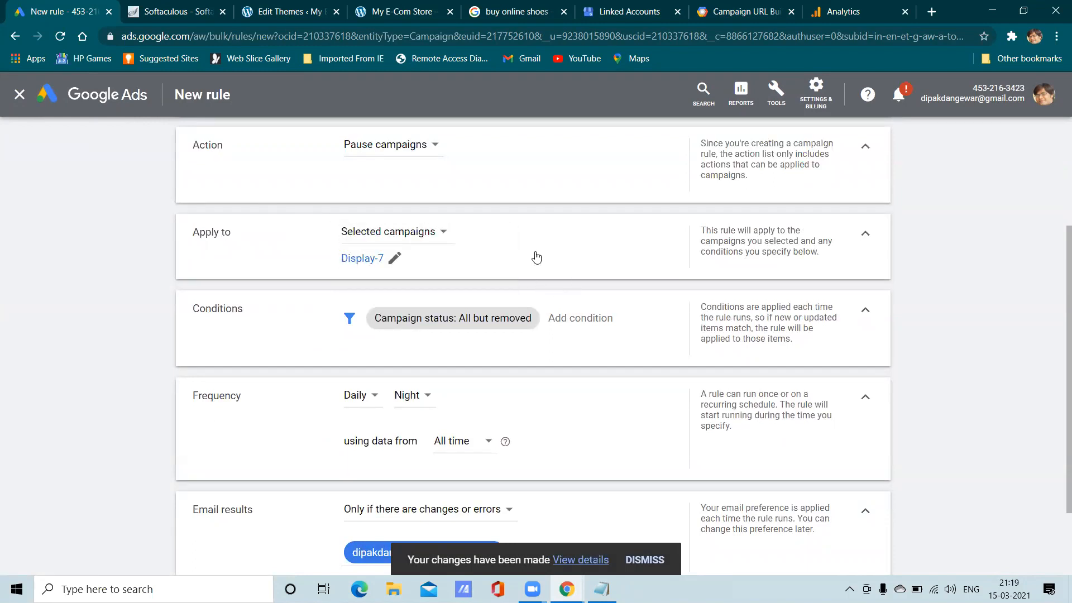
Step: Set the rule's action to Change budgets and look over the budget options and remaining rule settings
{"action": "scroll", "coordinate": [530, 259], "scroll_direction": "up", "scroll_amount": 3}
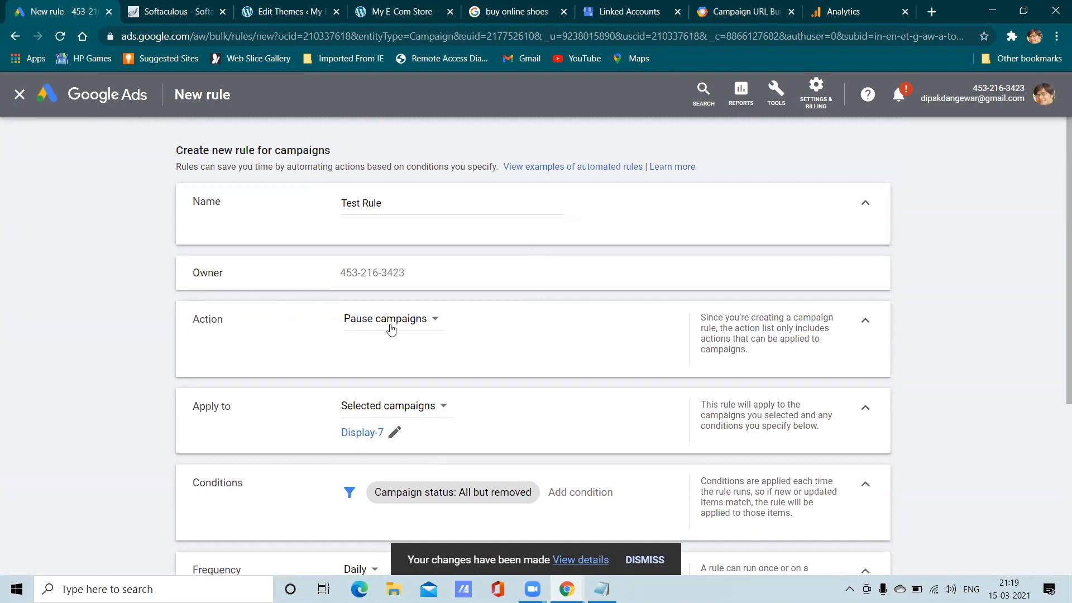
{"action": "left_click", "coordinate": [389, 323]}
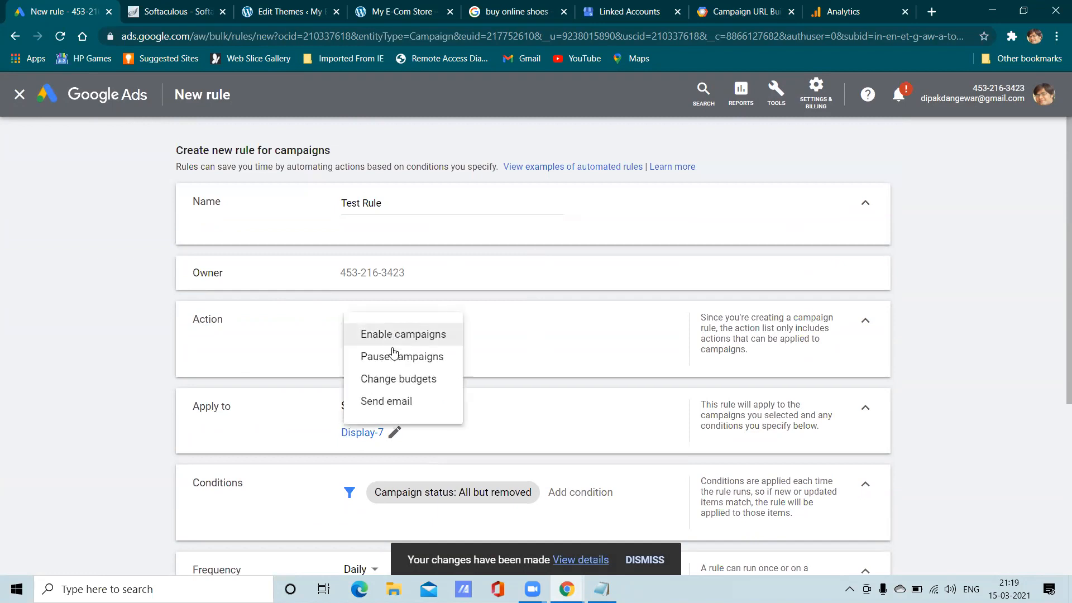
{"action": "left_click", "coordinate": [408, 379]}
{"action": "left_click", "coordinate": [389, 327]}
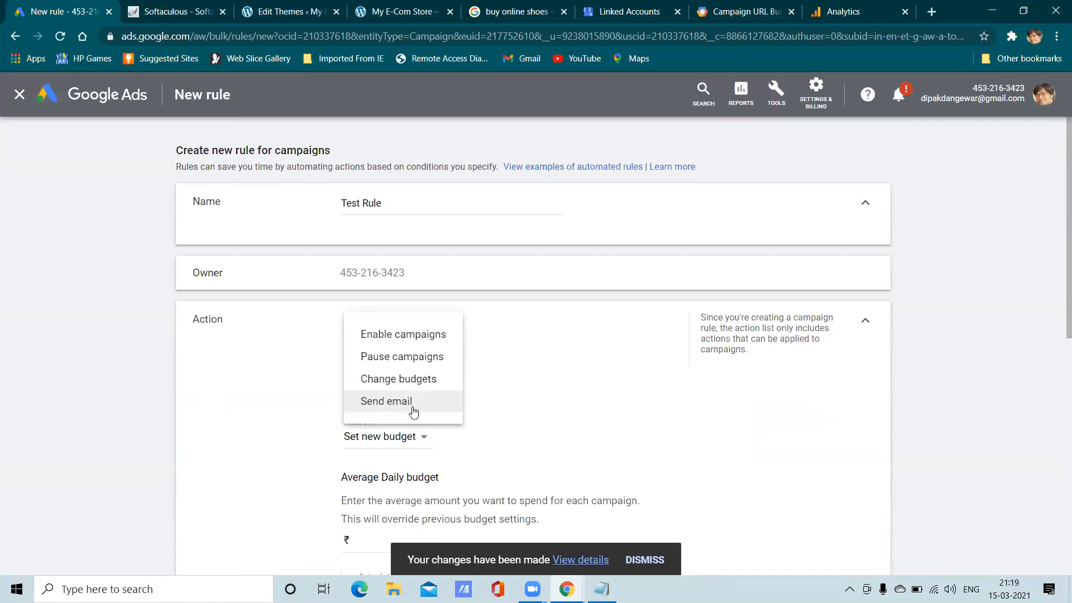
{"action": "left_click", "coordinate": [489, 386]}
{"action": "scroll", "coordinate": [449, 422], "scroll_direction": "down", "scroll_amount": 6}
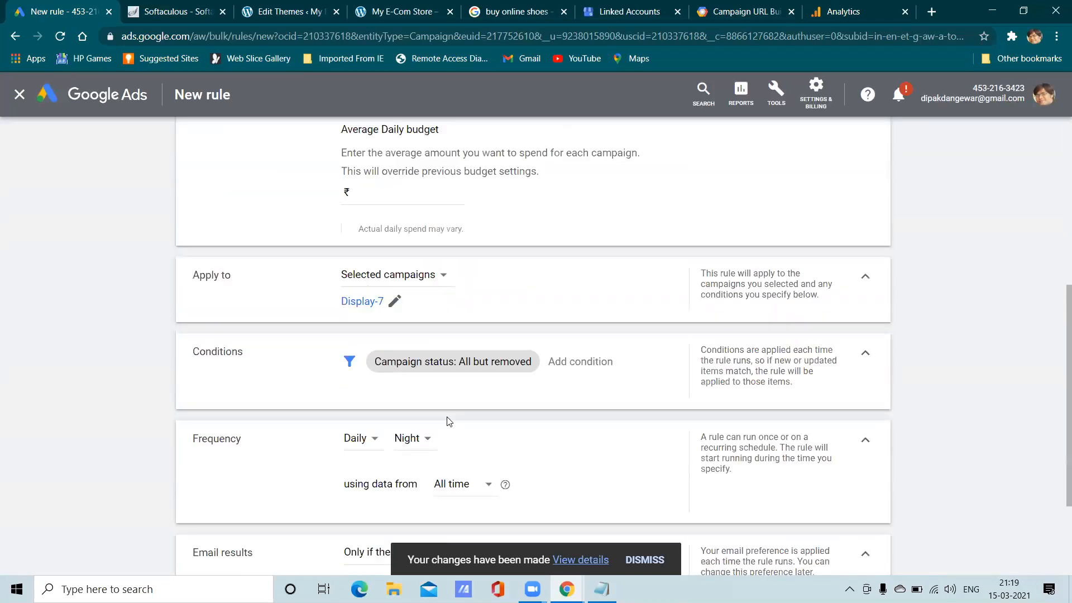
{"action": "scroll", "coordinate": [427, 369], "scroll_direction": "up", "scroll_amount": 3}
{"action": "scroll", "coordinate": [417, 306], "scroll_direction": "up", "scroll_amount": 2}
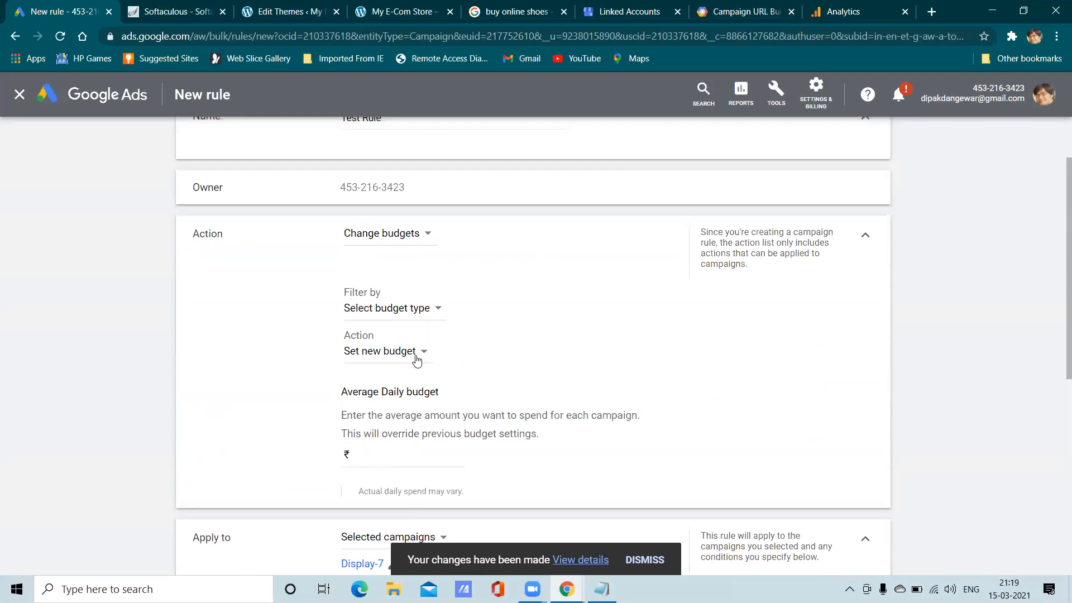
Step: Look over the budget type and budget action options, and switch the rule's action back to Pause campaigns
{"action": "left_click", "coordinate": [415, 353]}
{"action": "left_click", "coordinate": [434, 311]}
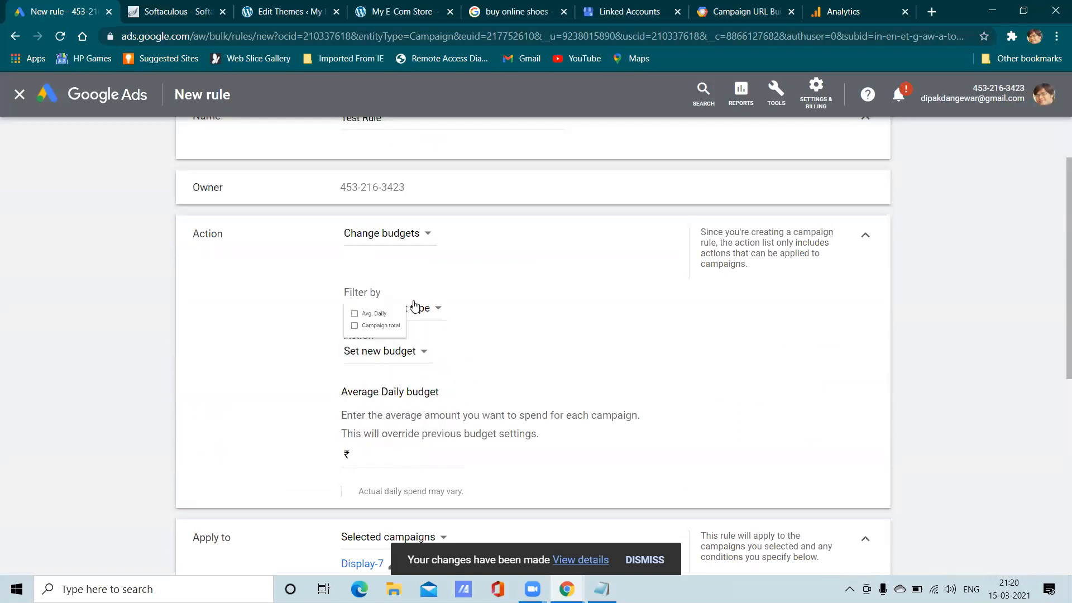
{"action": "left_click", "coordinate": [520, 310]}
{"action": "left_click", "coordinate": [408, 235]}
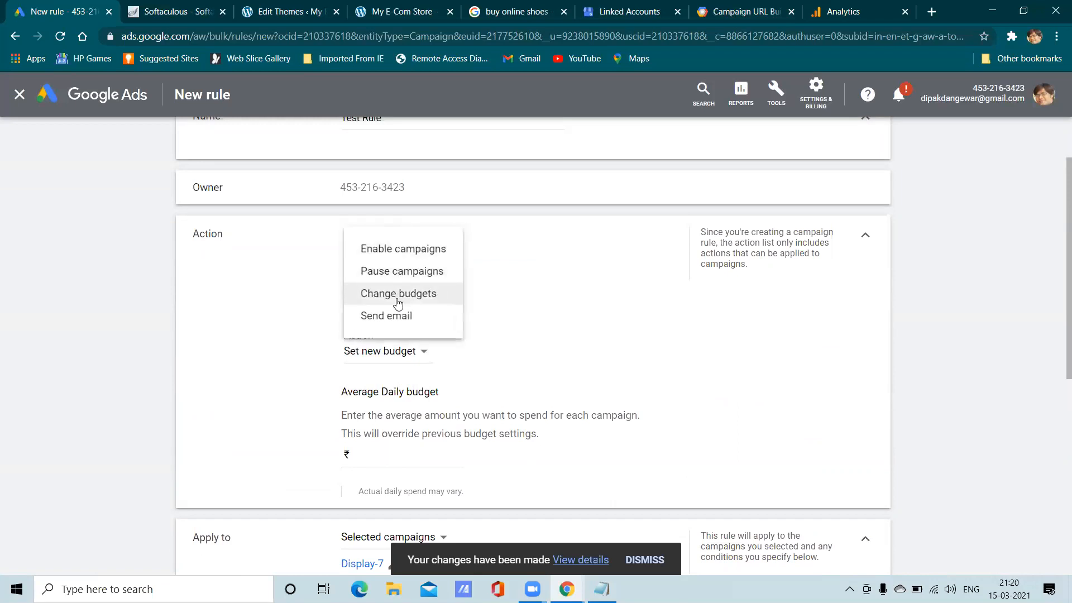
{"action": "left_click", "coordinate": [387, 270]}
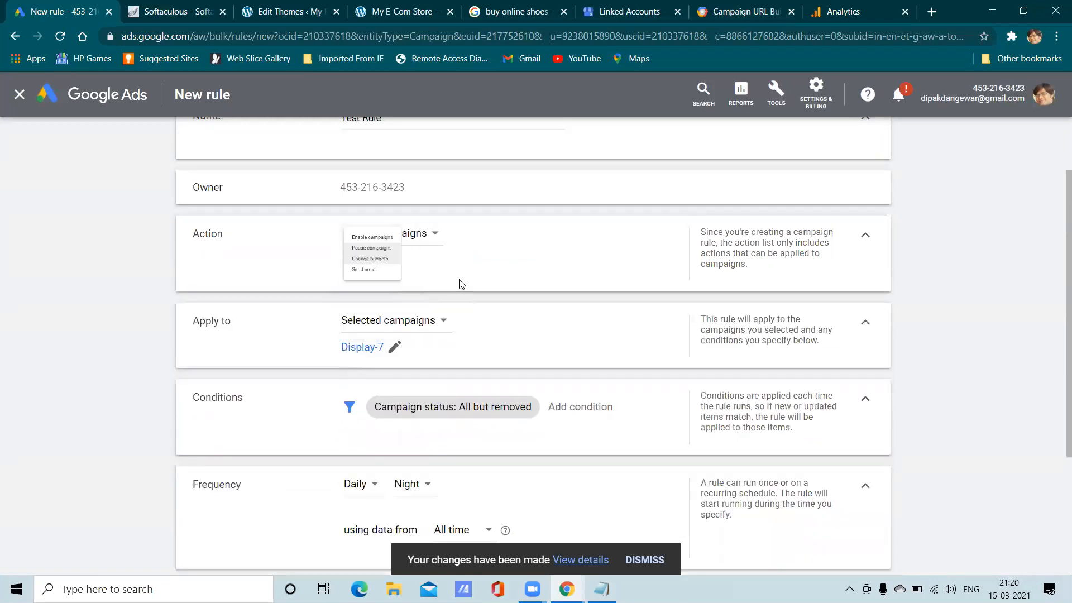
Step: Add a performance condition to the rule requiring Clicks > 50
{"action": "scroll", "coordinate": [525, 307], "scroll_direction": "down", "scroll_amount": 3}
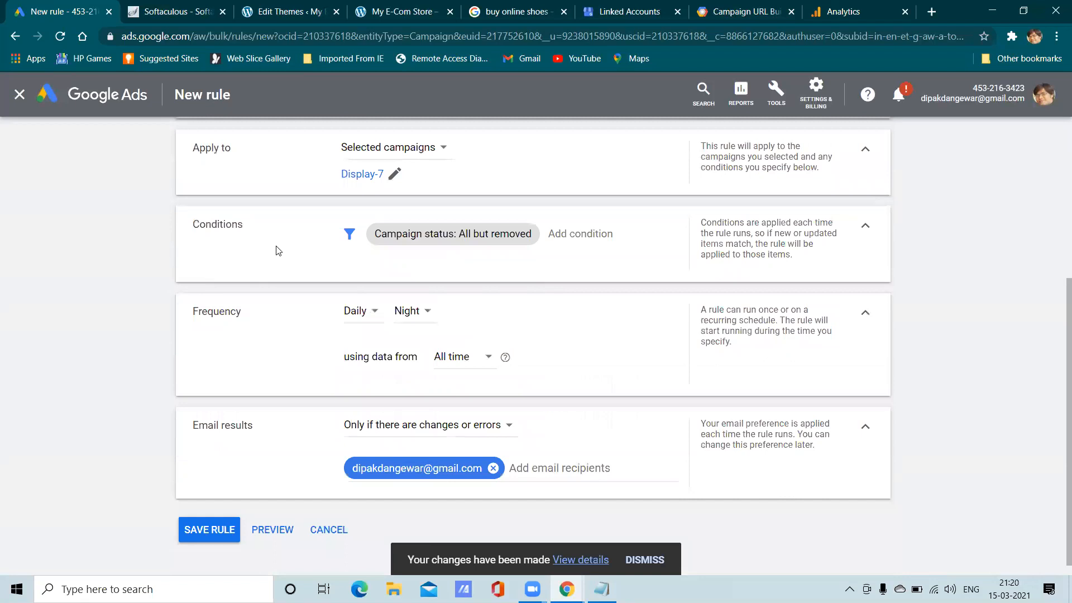
{"action": "left_click", "coordinate": [570, 234]}
{"action": "left_click", "coordinate": [594, 291]}
{"action": "left_click", "coordinate": [593, 316]}
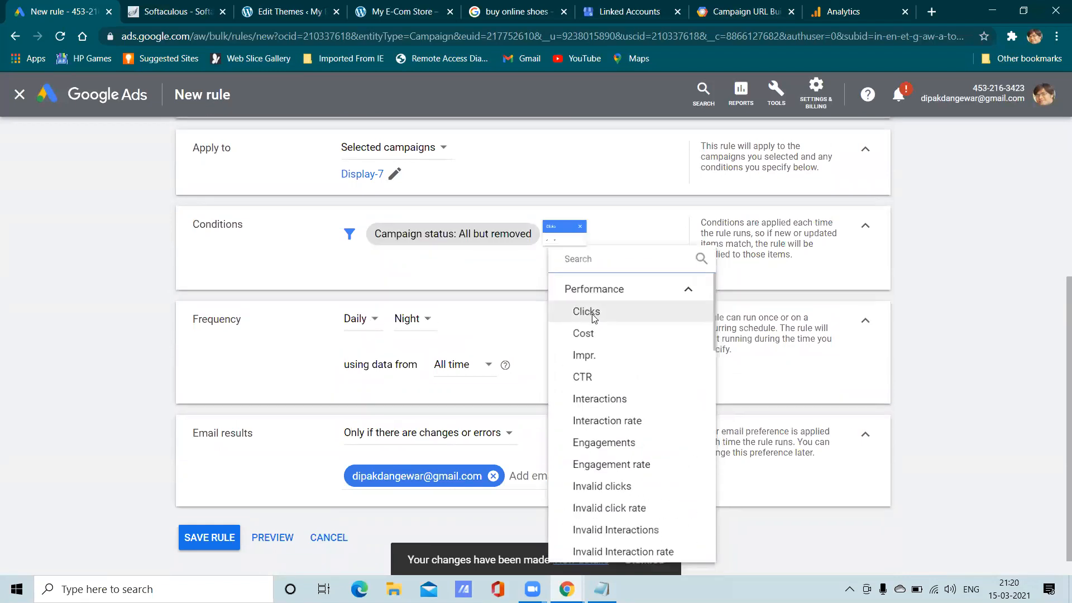
{"action": "type", "text": "50"}
{"action": "left_click", "coordinate": [575, 282]}
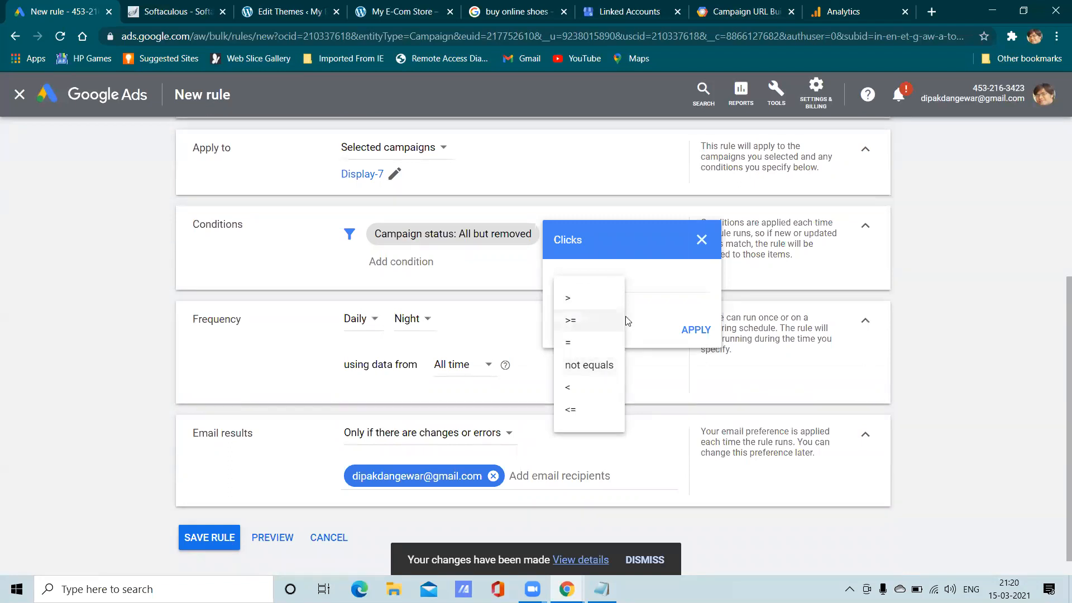
{"action": "left_click", "coordinate": [570, 304]}
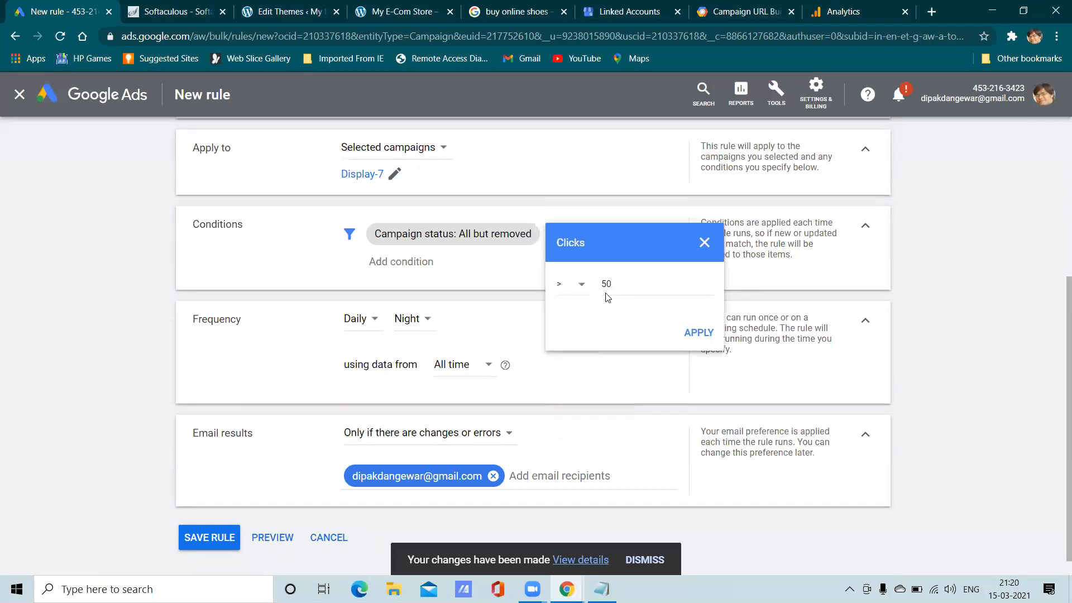
{"action": "left_click", "coordinate": [696, 330]}
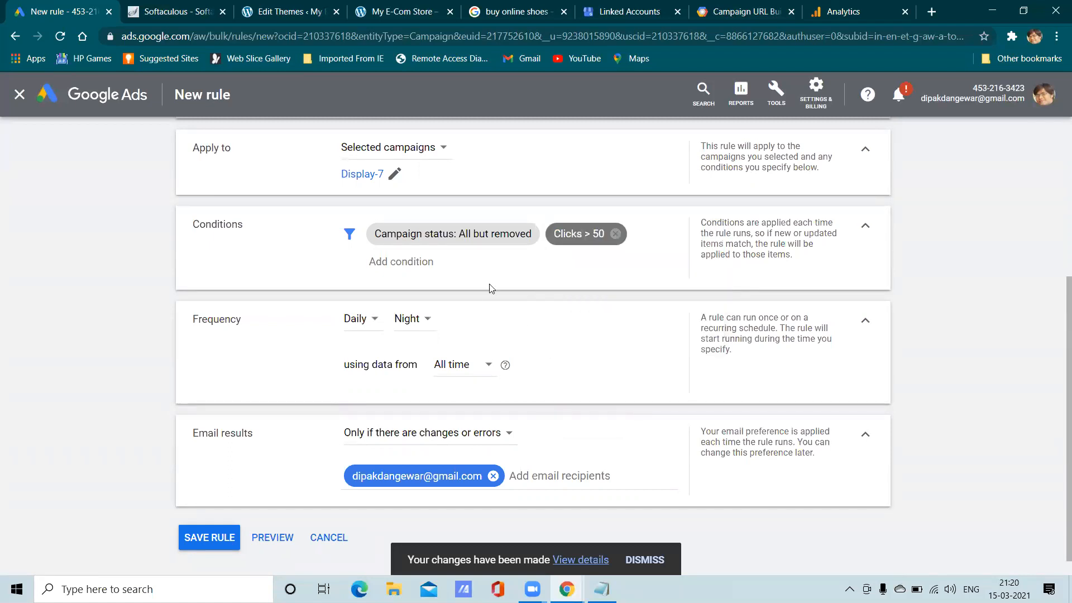
Step: Set the rule's frequency to Daily in the Early morning time slot (4:00 AM – 8:00 AM)
{"action": "scroll", "coordinate": [463, 268], "scroll_direction": "up", "scroll_amount": 5}
{"action": "scroll", "coordinate": [441, 319], "scroll_direction": "down", "scroll_amount": 3}
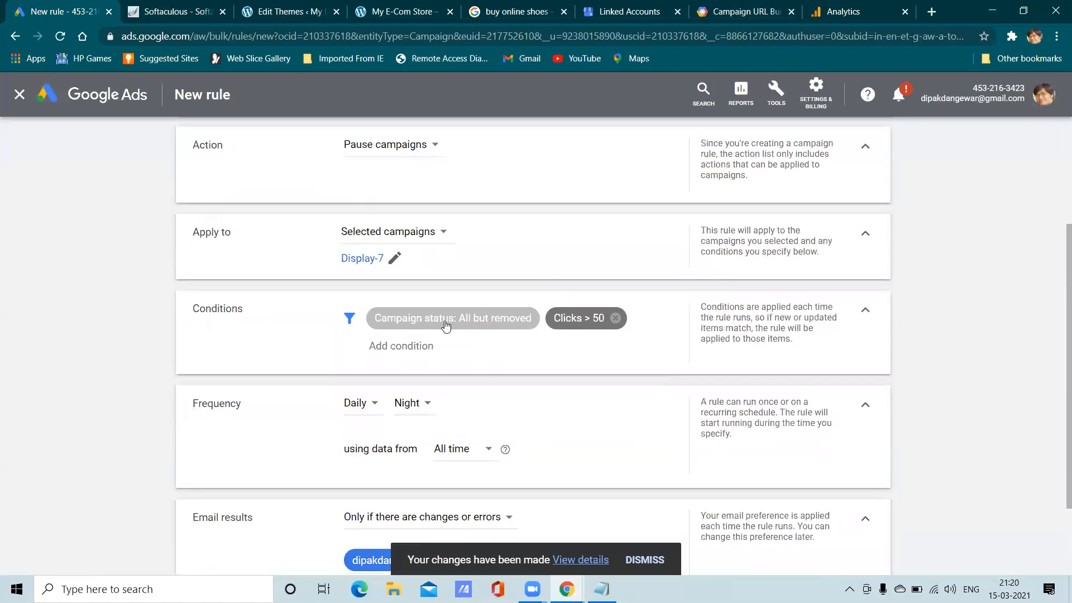
{"action": "scroll", "coordinate": [536, 341], "scroll_direction": "down", "scroll_amount": 2}
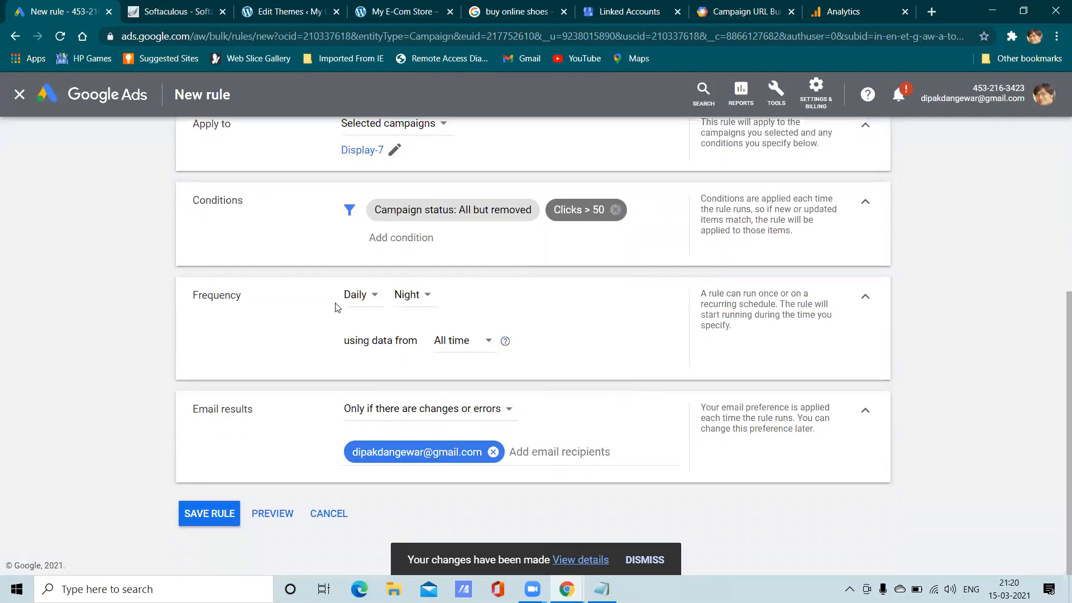
{"action": "left_click", "coordinate": [360, 302]}
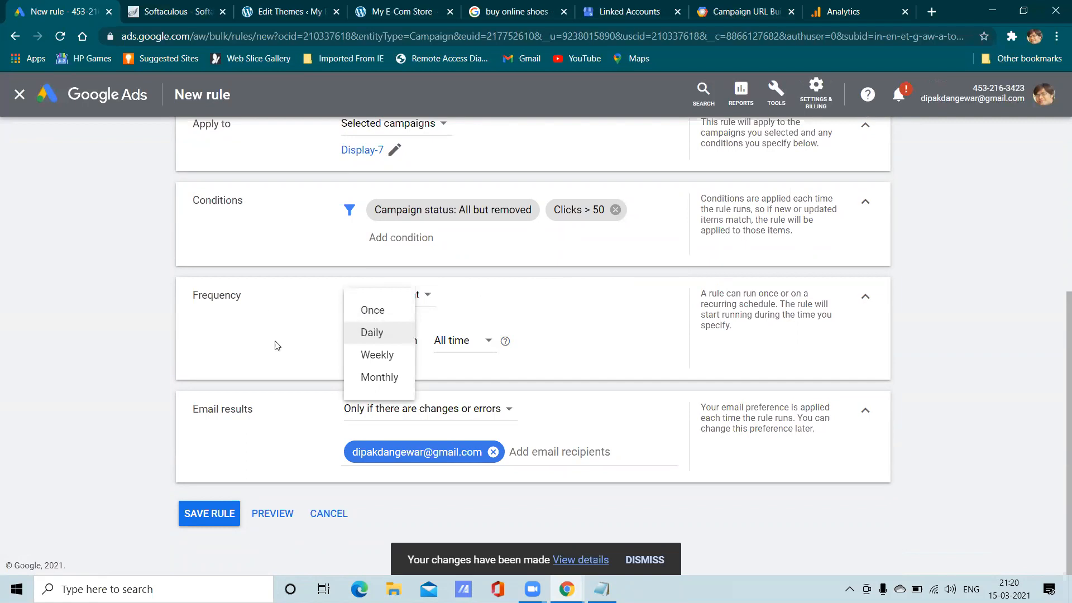
{"action": "left_click", "coordinate": [363, 299]}
{"action": "left_click", "coordinate": [360, 333]}
{"action": "left_click", "coordinate": [362, 302]}
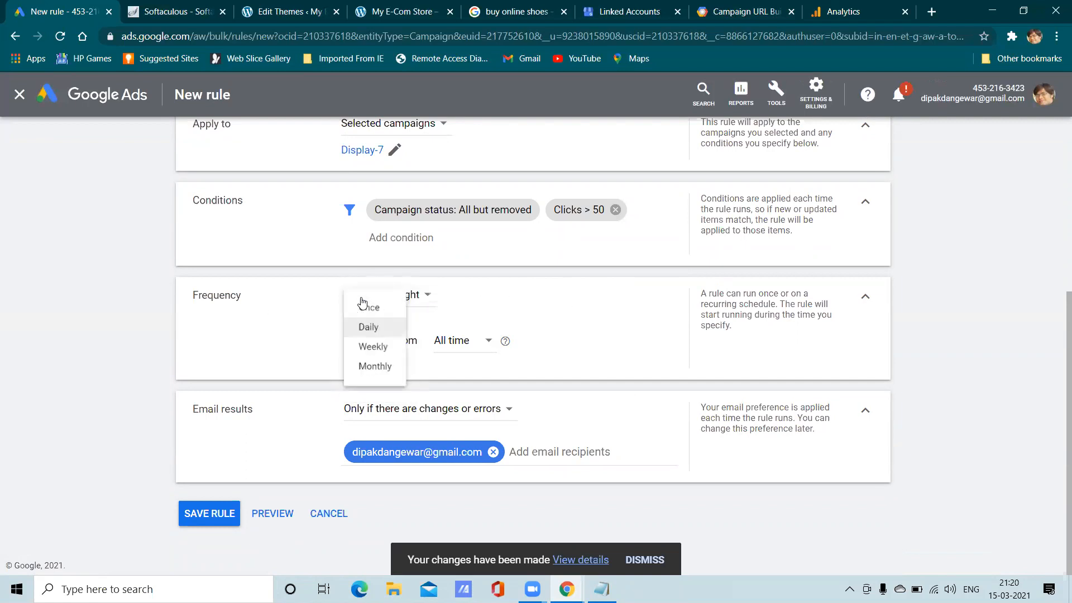
{"action": "left_click", "coordinate": [416, 310]}
{"action": "left_click", "coordinate": [420, 305]}
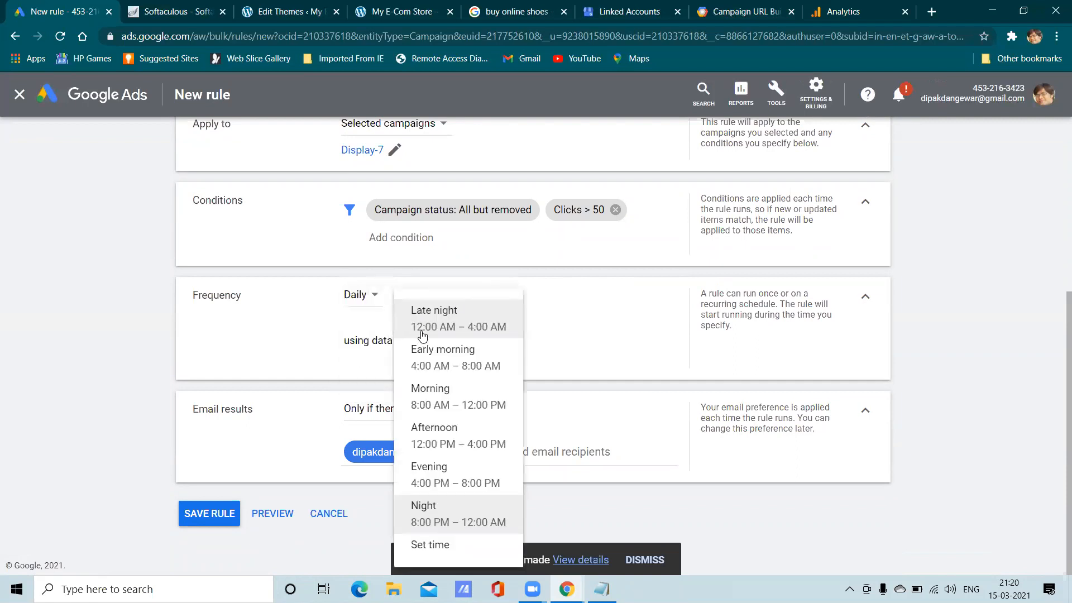
{"action": "left_click", "coordinate": [422, 331]}
{"action": "left_click", "coordinate": [421, 306]}
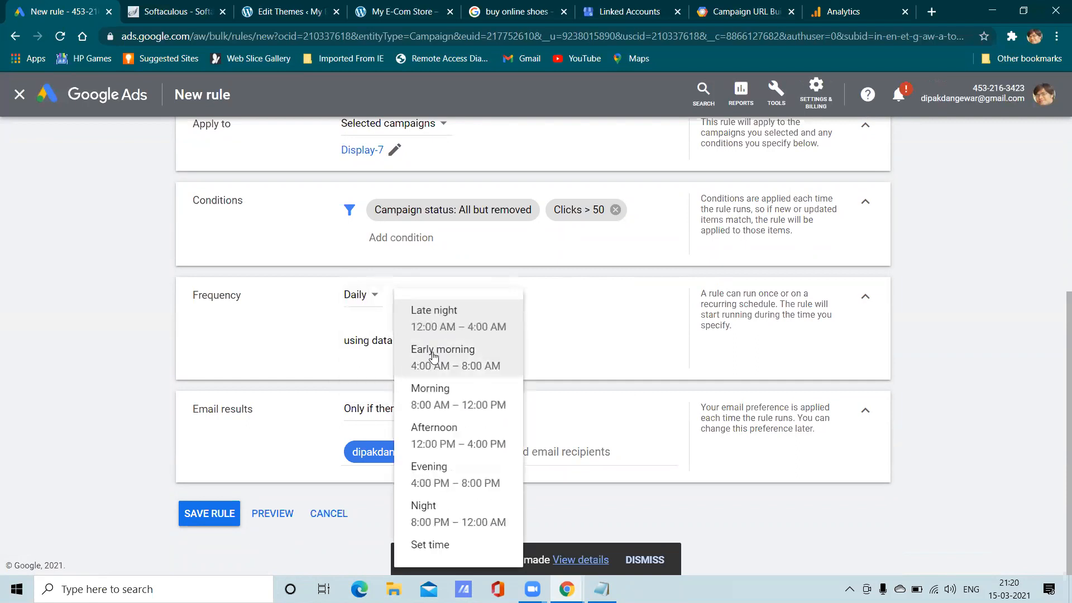
{"action": "left_click", "coordinate": [434, 356]}
Step: Try the Weekly frequency, then set the rule to run Once in the Afternoon time slot
{"action": "left_click", "coordinate": [371, 301]}
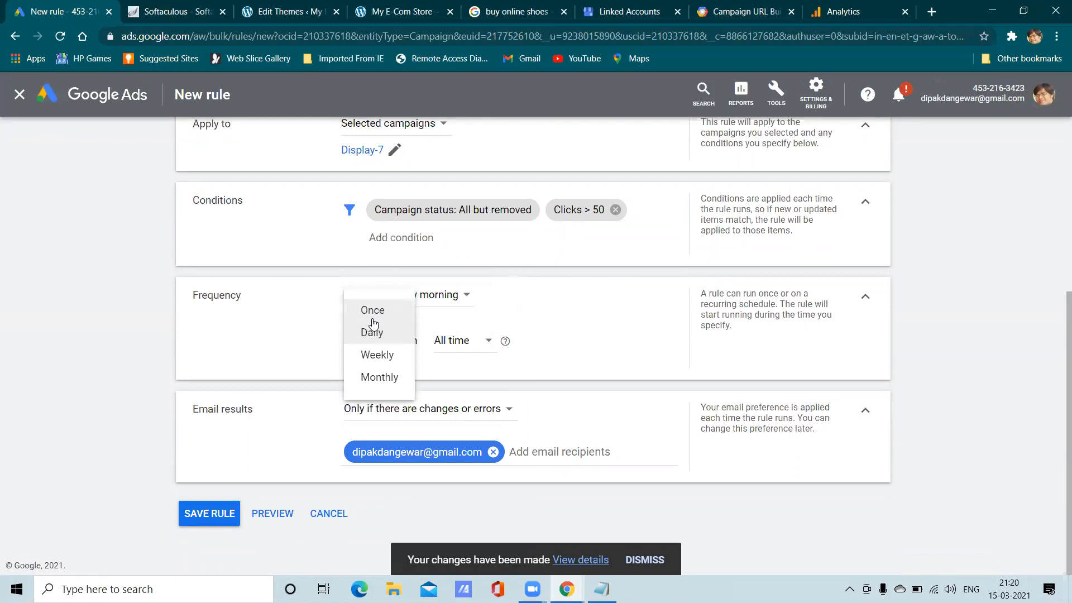
{"action": "left_click", "coordinate": [376, 354]}
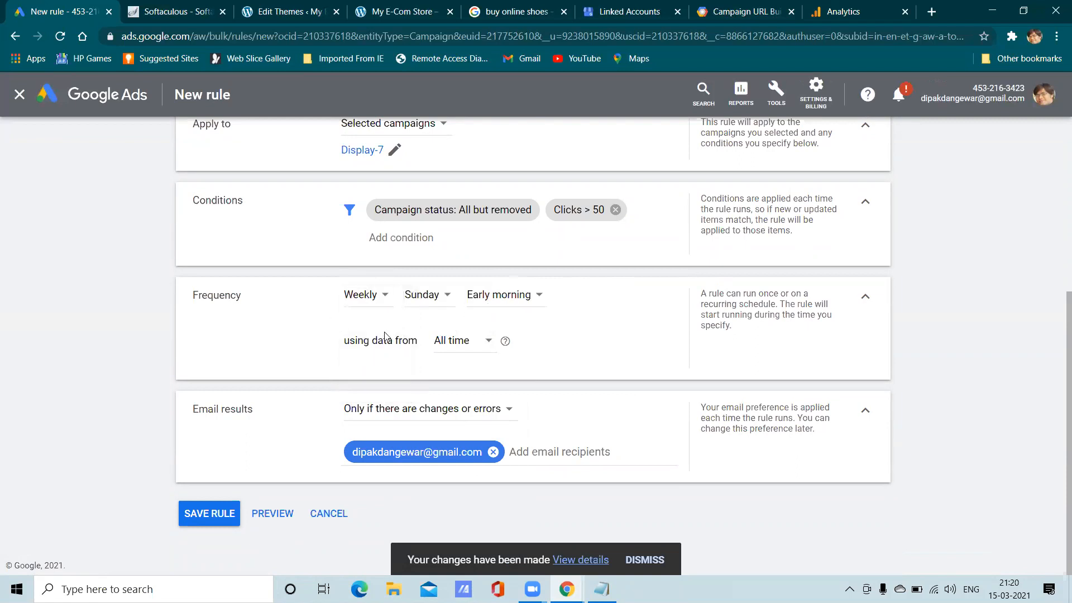
{"action": "left_click", "coordinate": [374, 302]}
{"action": "left_click", "coordinate": [385, 310]}
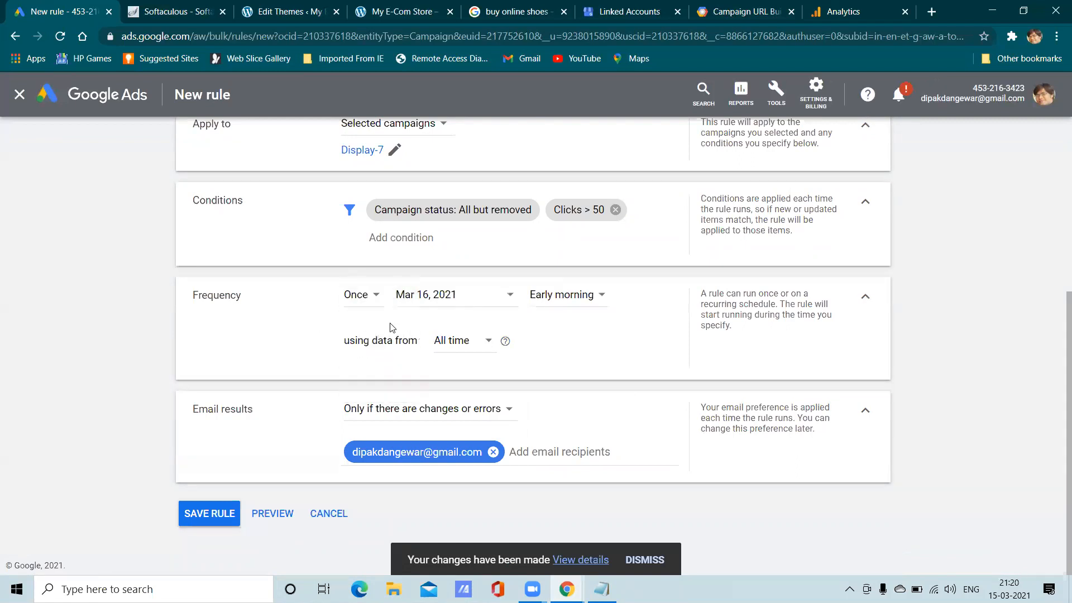
{"action": "left_click", "coordinate": [558, 299]}
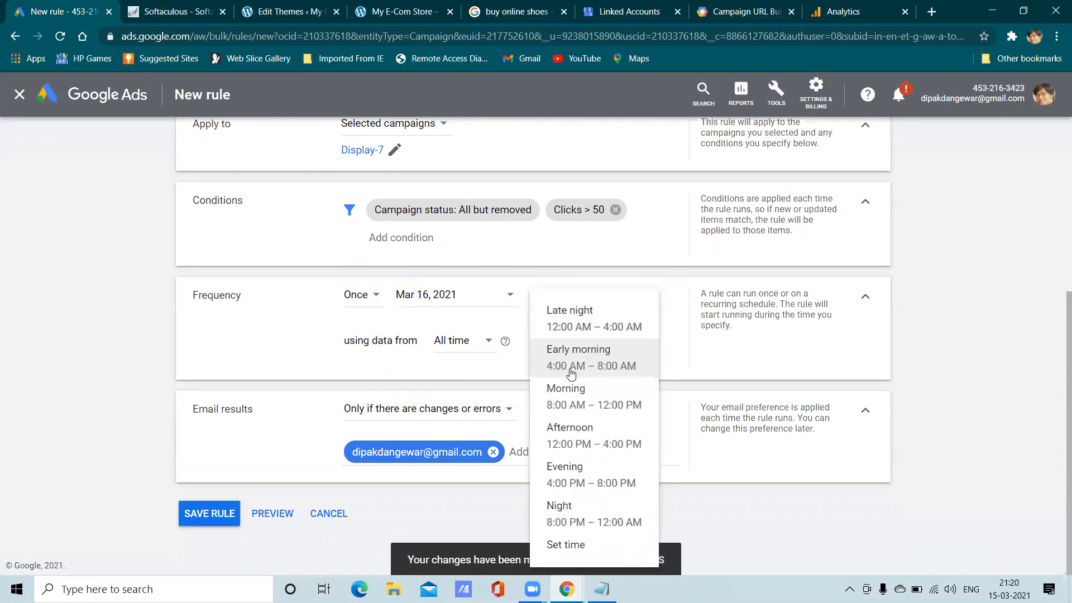
{"action": "left_click", "coordinate": [558, 433]}
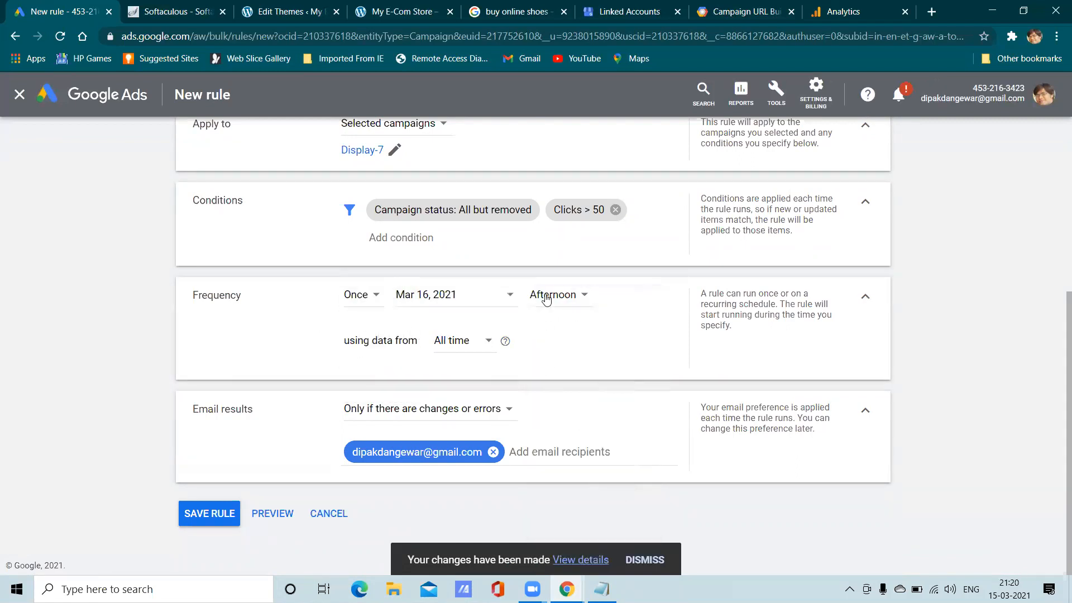
Step: Try 30 days up to today as the rule's data range, then set it to Today
{"action": "left_click", "coordinate": [480, 342]}
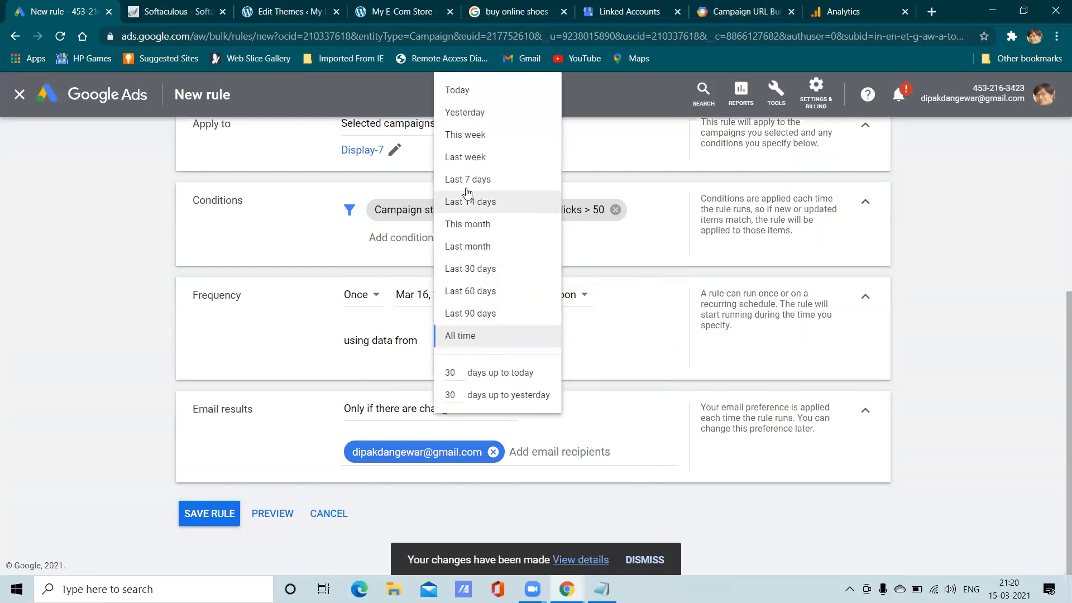
{"action": "left_click", "coordinate": [484, 380]}
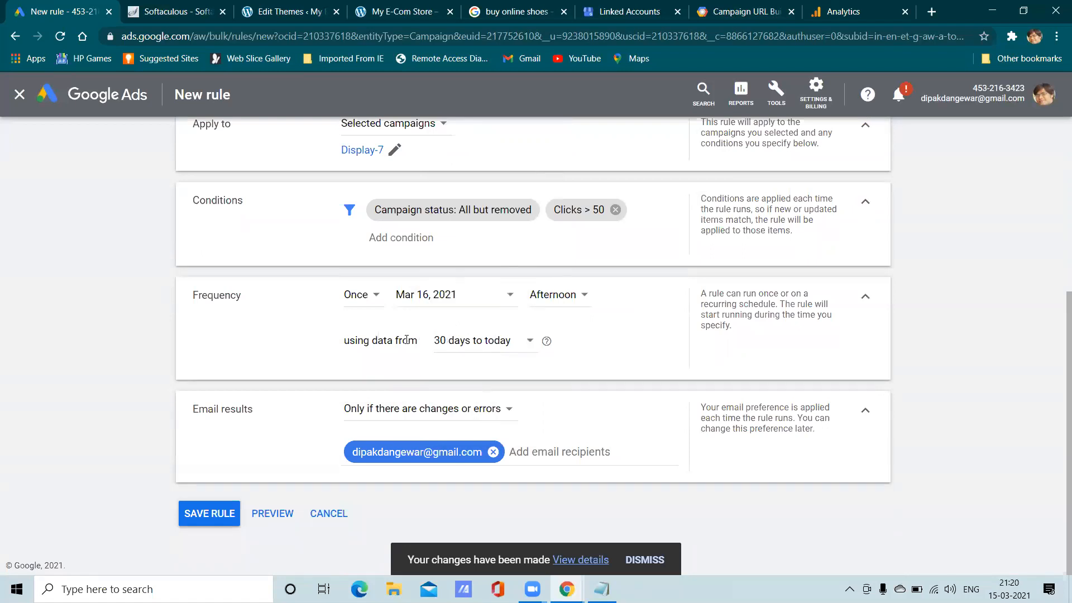
{"action": "left_click", "coordinate": [478, 346]}
{"action": "left_click", "coordinate": [453, 85]}
Step: Set the one-time run date of the rule to Mar 31, 2021
{"action": "left_click", "coordinate": [426, 301]}
{"action": "left_click", "coordinate": [483, 499]}
{"action": "left_click", "coordinate": [404, 297]}
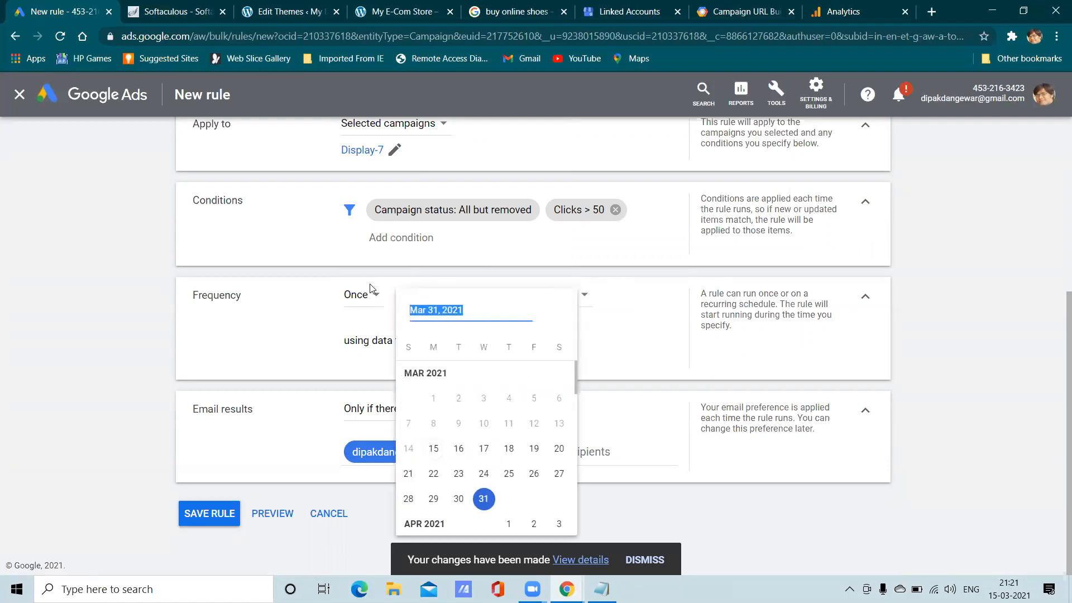
{"action": "left_click", "coordinate": [373, 299]}
Step: Set the rule to run Daily in the Evening time slot, keeping Today as the data range
{"action": "left_click", "coordinate": [373, 300]}
{"action": "left_click", "coordinate": [370, 330]}
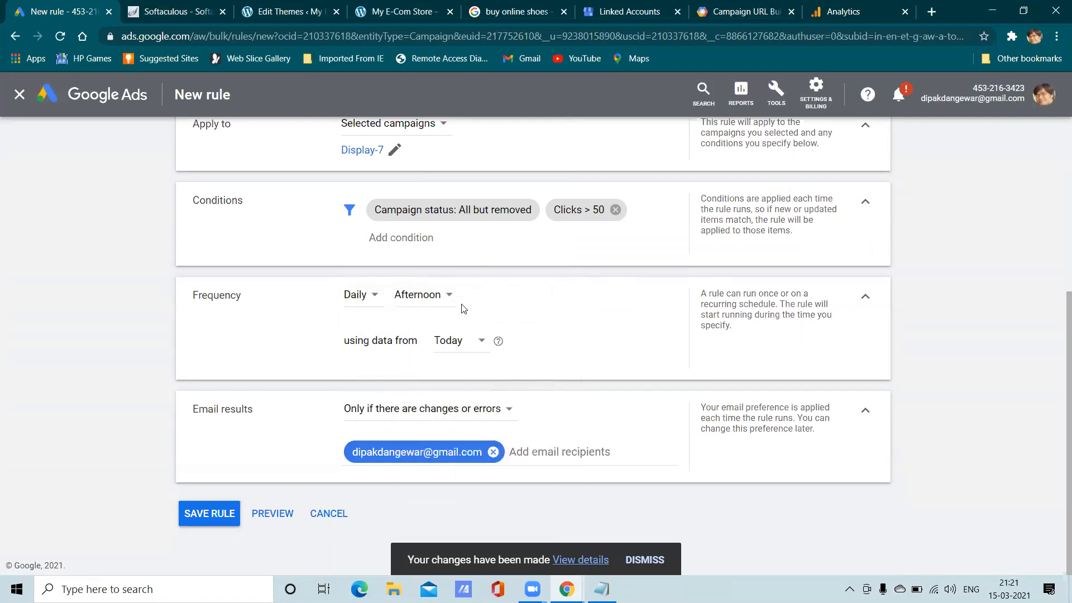
{"action": "left_click", "coordinate": [444, 302]}
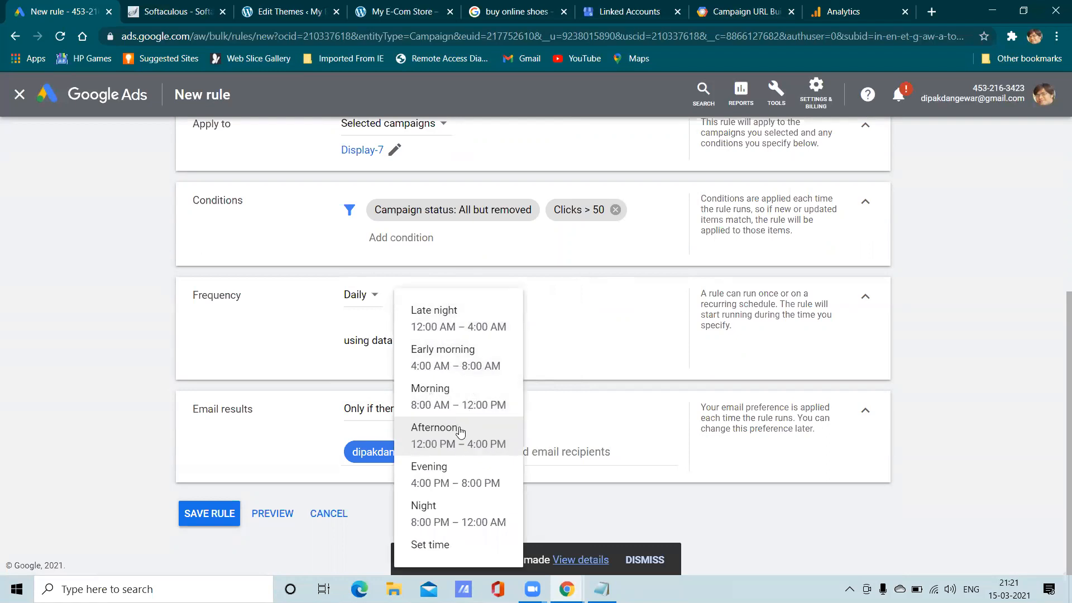
{"action": "left_click", "coordinate": [455, 469]}
{"action": "left_click", "coordinate": [461, 339]}
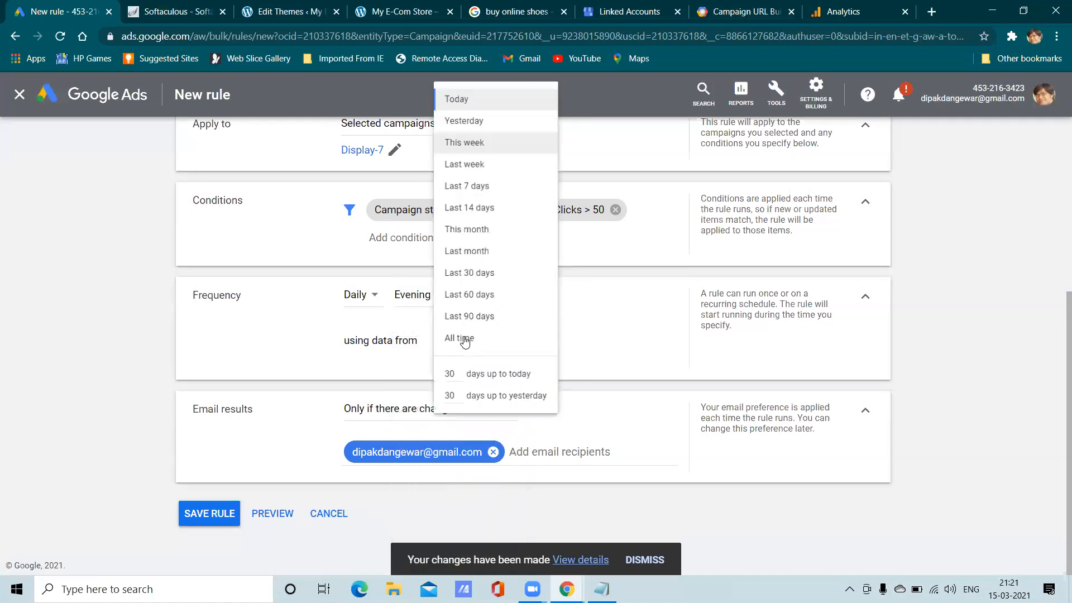
{"action": "left_click", "coordinate": [618, 330]}
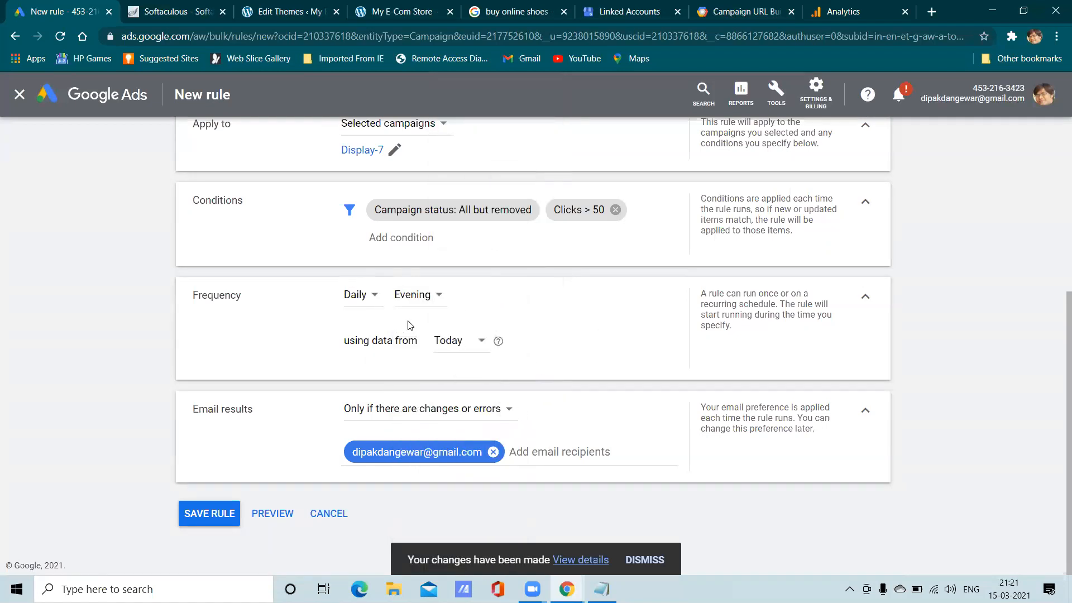
Step: Set the rule's action to Change budgets and filter it by the Avg. Daily budget type
{"action": "scroll", "coordinate": [393, 399], "scroll_direction": "up", "scroll_amount": 5}
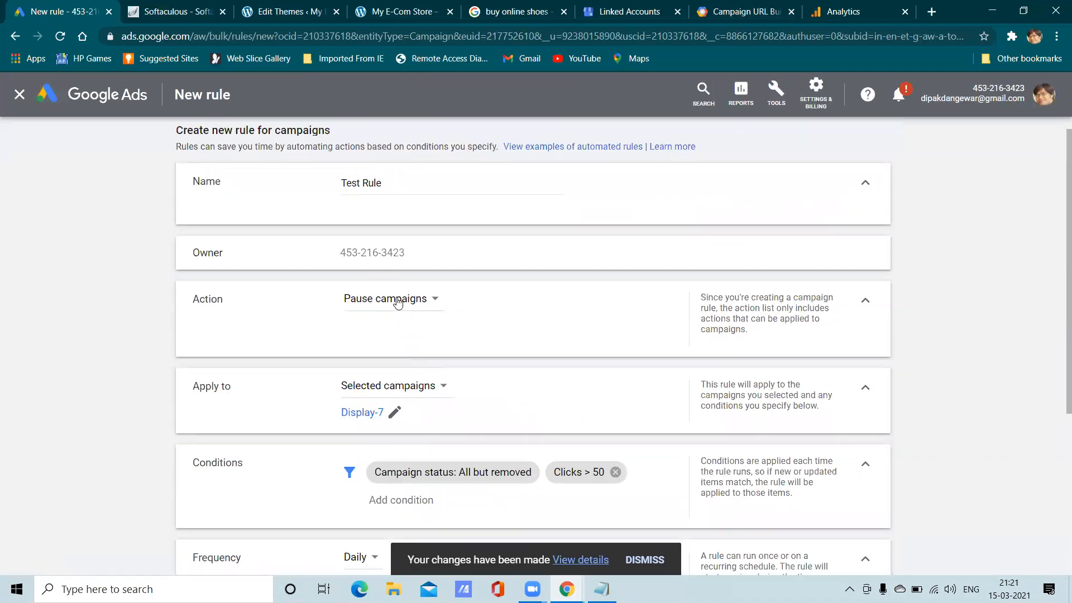
{"action": "left_click", "coordinate": [399, 303]}
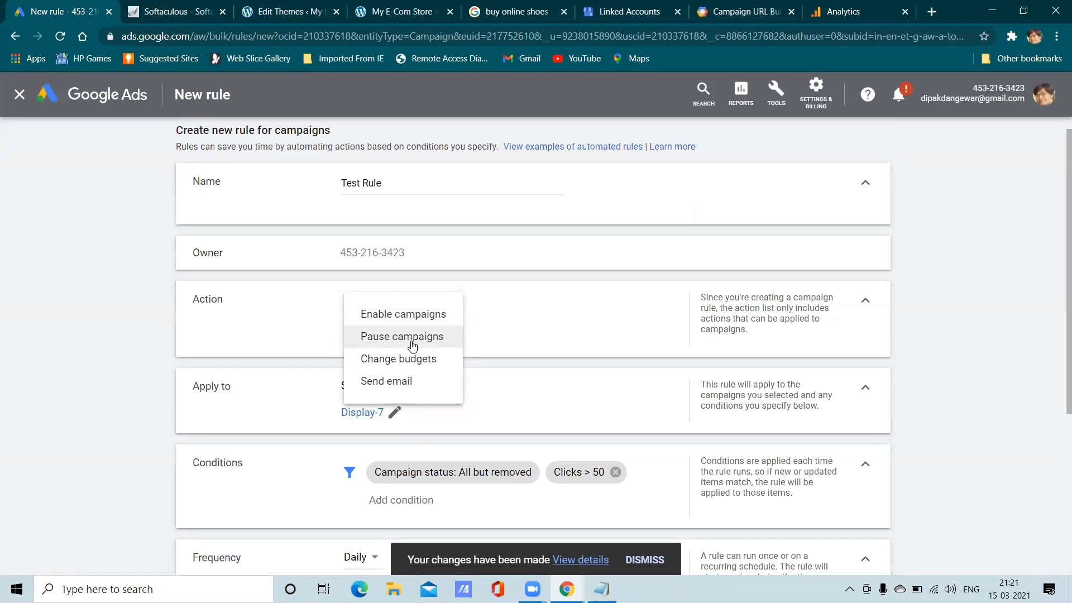
{"action": "left_click", "coordinate": [411, 358]}
{"action": "scroll", "coordinate": [469, 320], "scroll_direction": "down", "scroll_amount": 1}
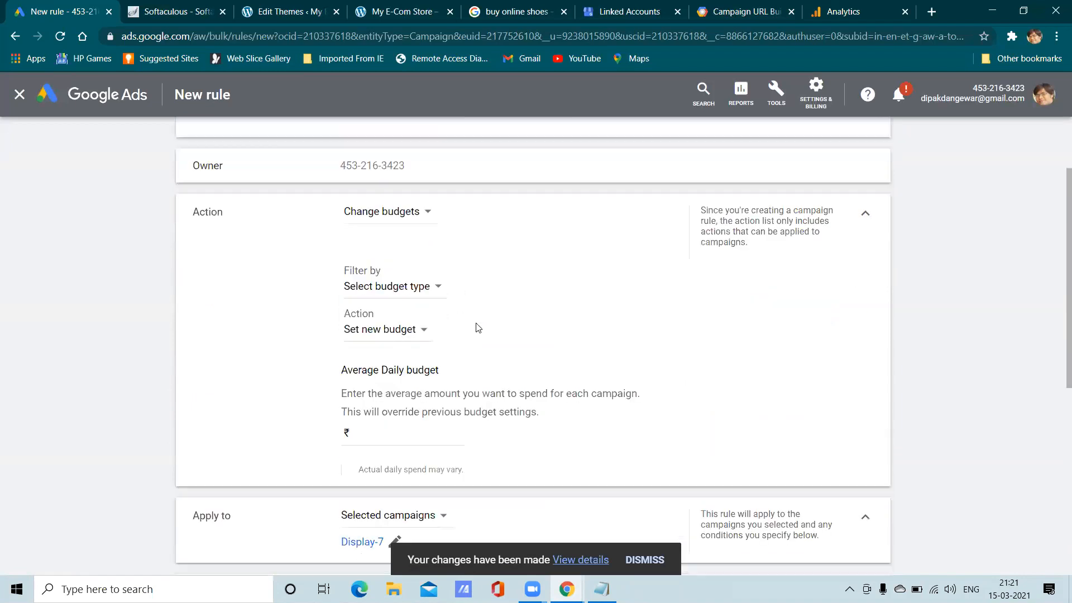
{"action": "left_click", "coordinate": [368, 293]}
{"action": "left_click", "coordinate": [362, 302]}
{"action": "left_click", "coordinate": [491, 326]}
Step: Set the budget action to Increase budget by 50 percent with an upper budget limit of ₹250, and review the rule's settings
{"action": "left_click", "coordinate": [418, 335]}
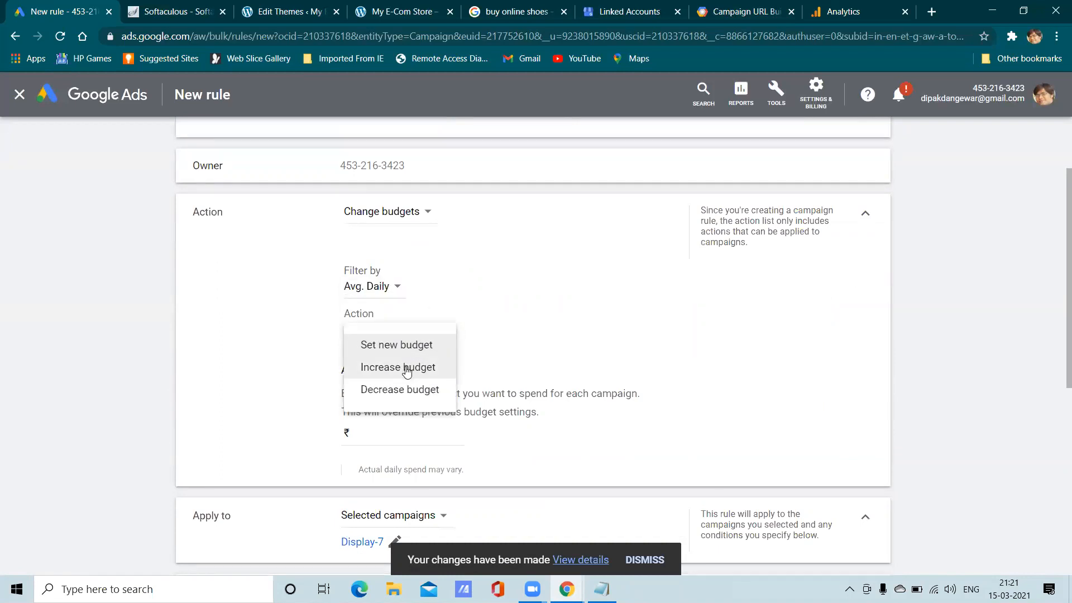
{"action": "left_click", "coordinate": [407, 368]}
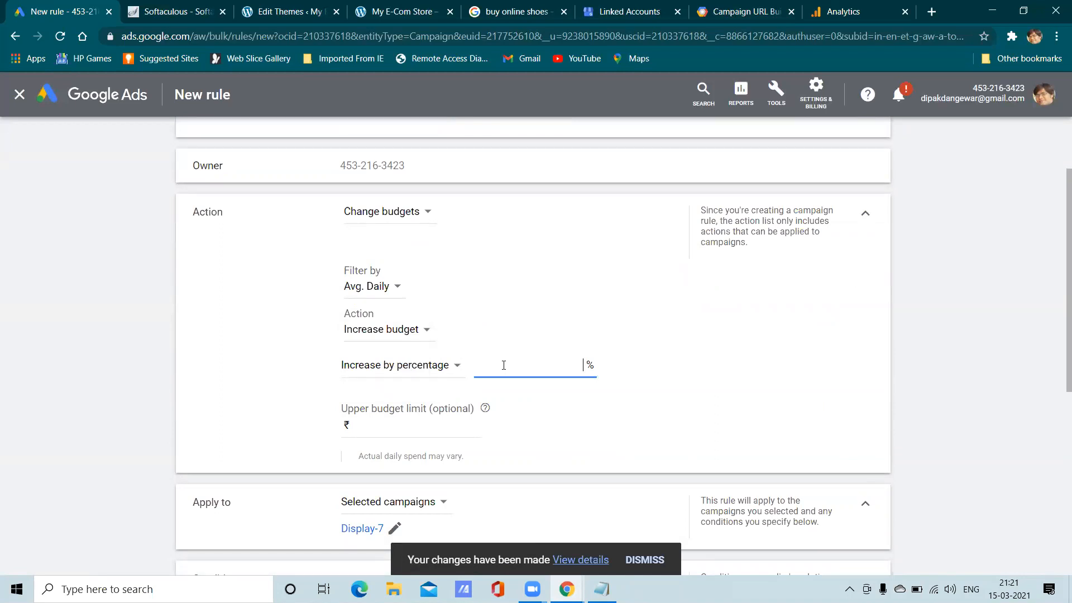
{"action": "left_click", "coordinate": [640, 326]}
{"action": "left_click", "coordinate": [368, 426]}
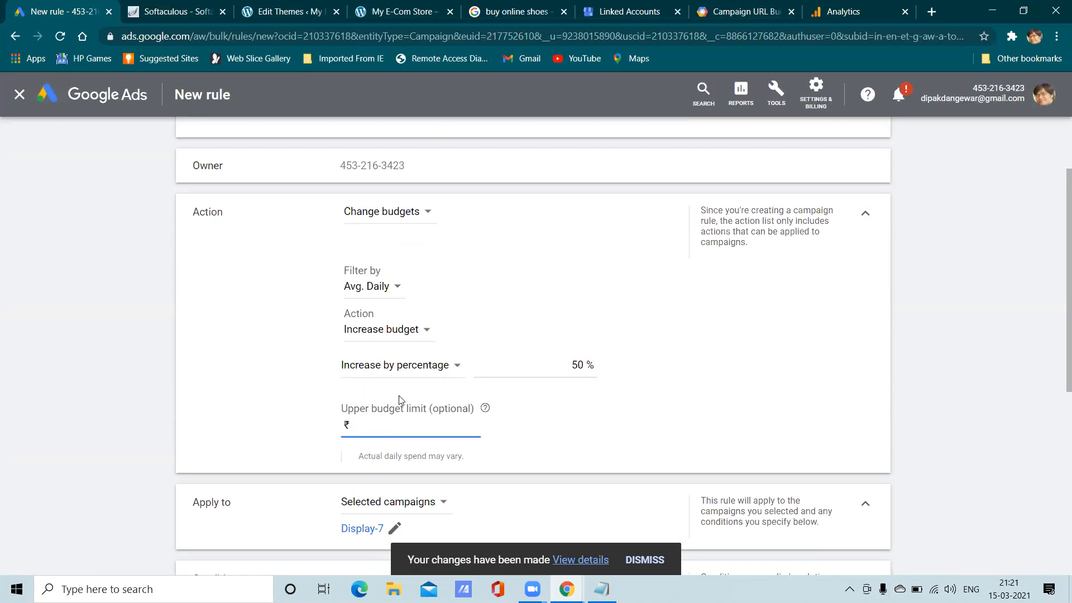
{"action": "left_click", "coordinate": [555, 434]}
{"action": "scroll", "coordinate": [537, 431], "scroll_direction": "down", "scroll_amount": 5}
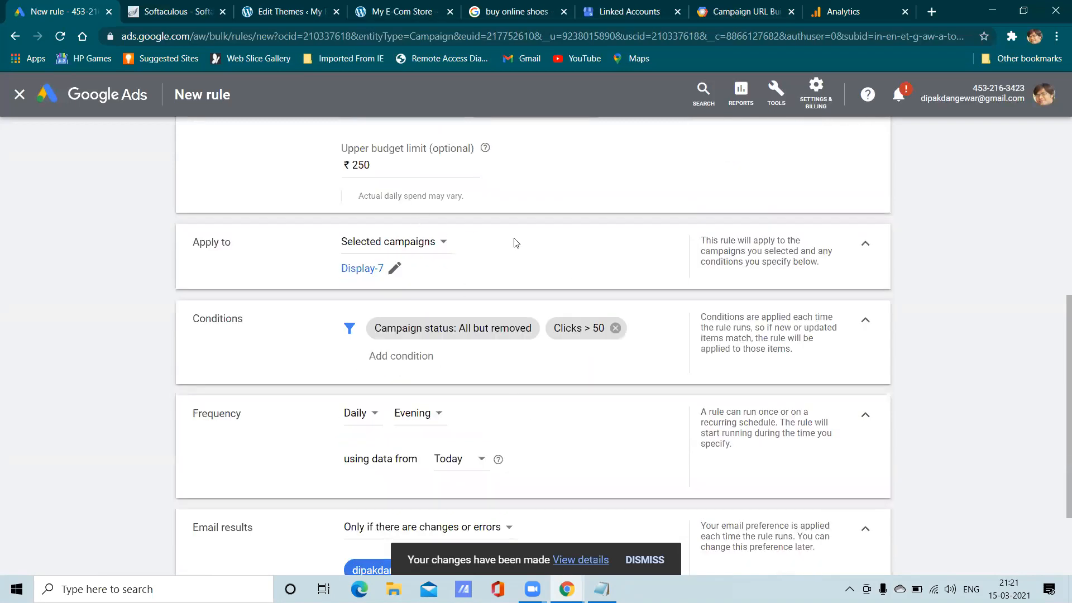
{"action": "scroll", "coordinate": [516, 243], "scroll_direction": "up", "scroll_amount": 5}
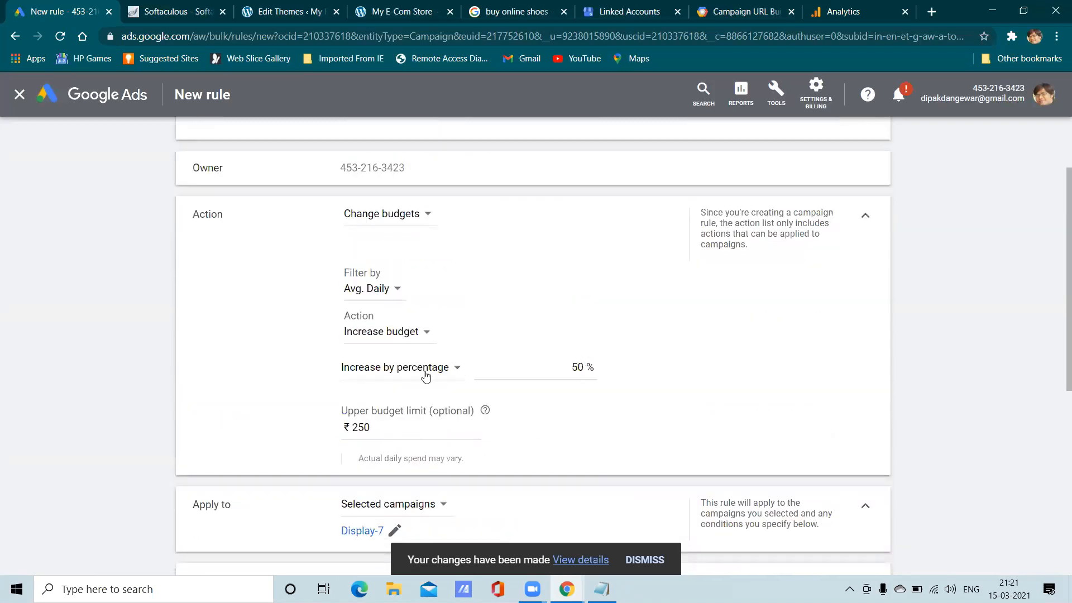
{"action": "scroll", "coordinate": [503, 346], "scroll_direction": "down", "scroll_amount": 5}
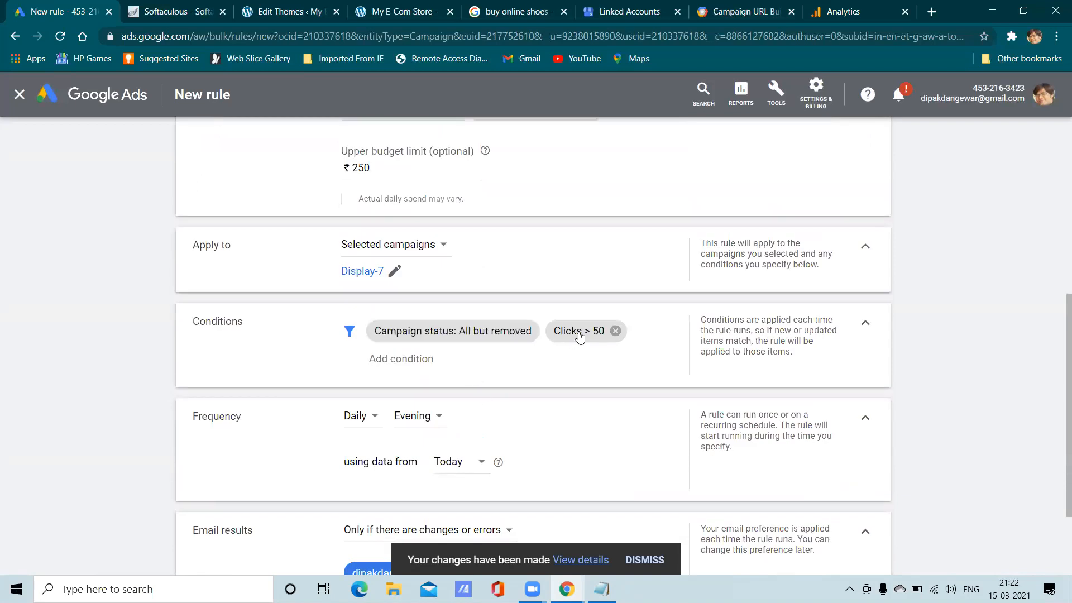
Step: Replace the rule's Clicks > 50 condition with a Cost condition greater than ₹50
{"action": "left_click", "coordinate": [616, 331]}
{"action": "left_click", "coordinate": [614, 331]}
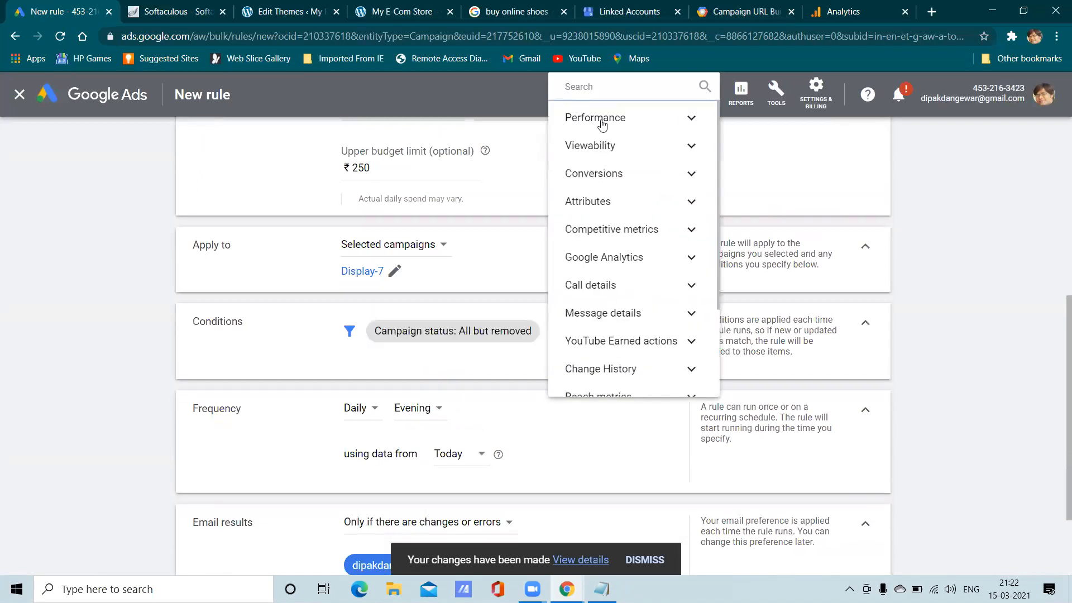
{"action": "left_click", "coordinate": [602, 123]}
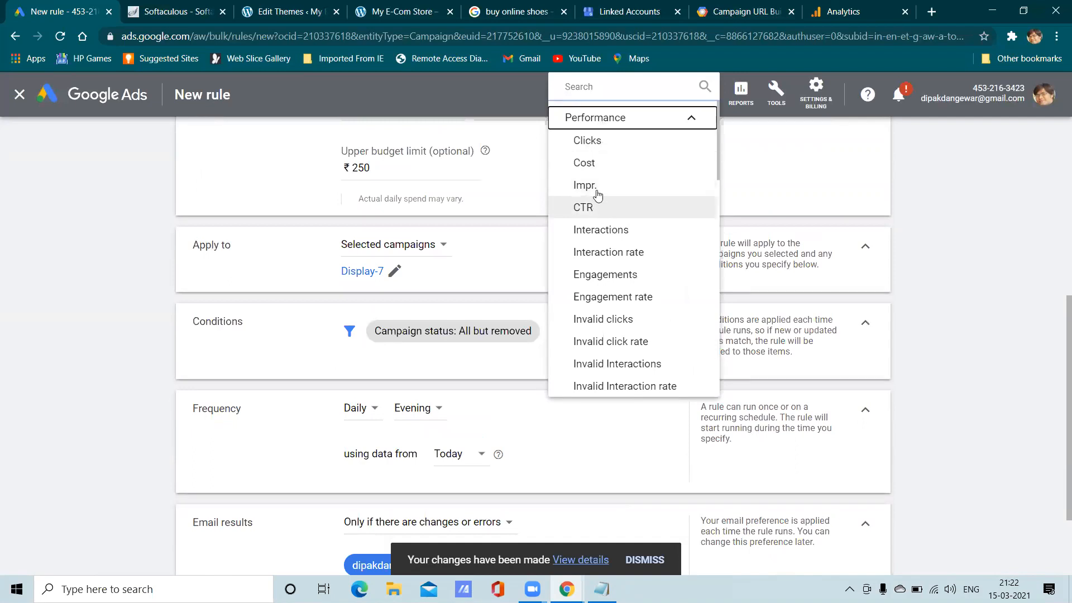
{"action": "left_click", "coordinate": [593, 169]}
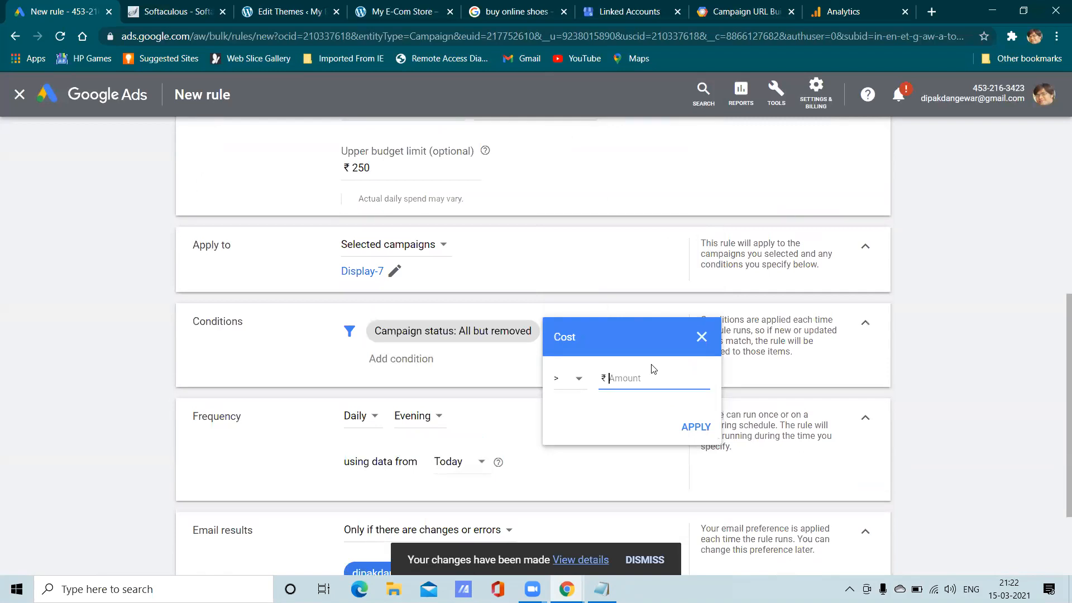
{"action": "type", "text": "50"}
{"action": "left_click", "coordinate": [693, 427]}
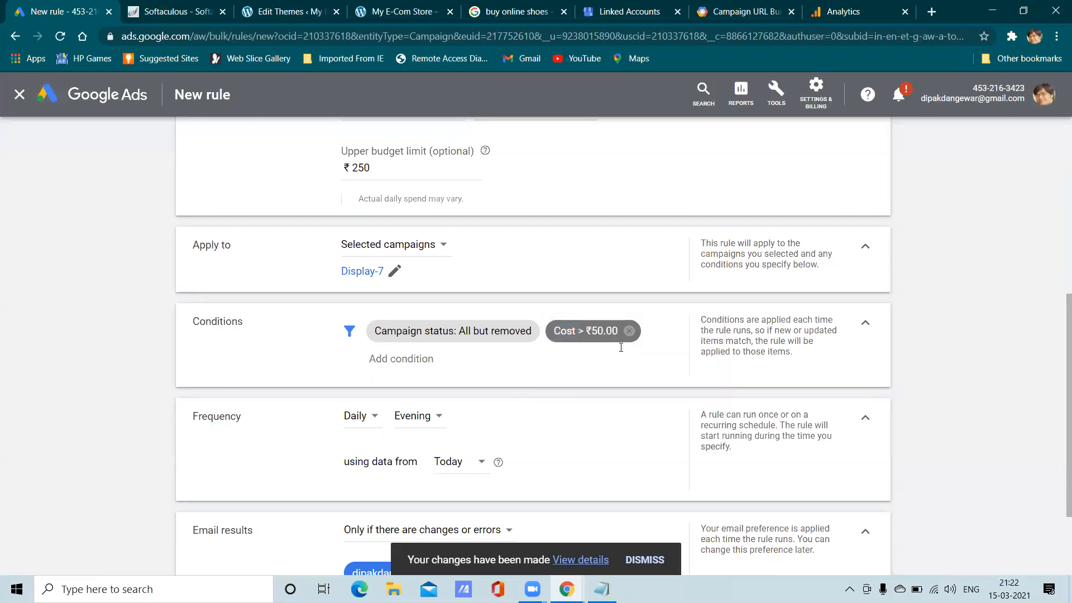
Step: Replace the rule's Cost condition with an Avg. CPC condition greater than ₹40
{"action": "left_click", "coordinate": [629, 330]}
{"action": "left_click", "coordinate": [604, 331]}
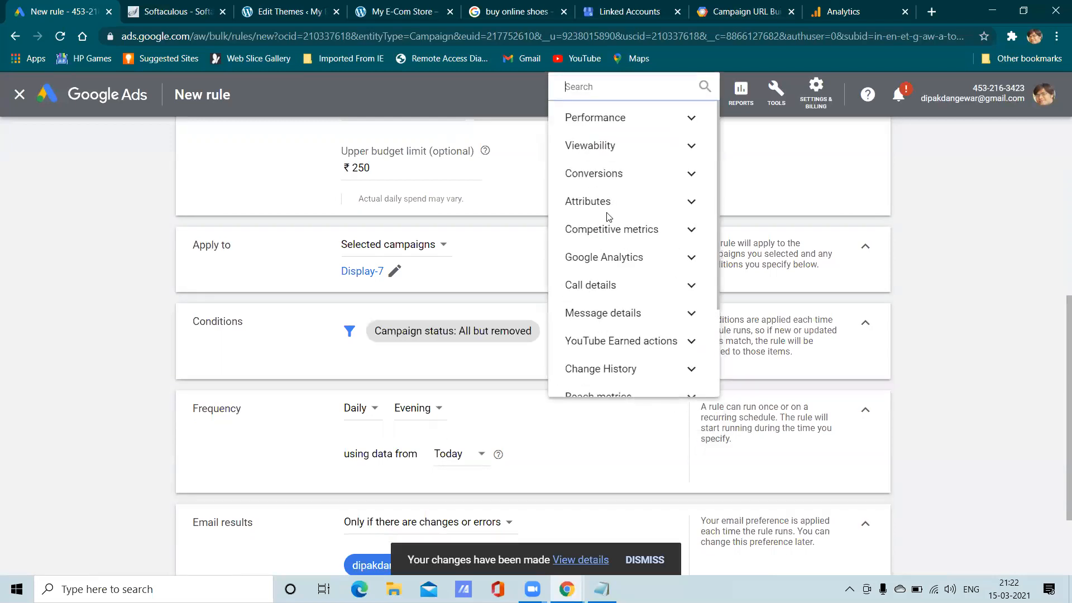
{"action": "scroll", "coordinate": [614, 280], "scroll_direction": "down", "scroll_amount": 3}
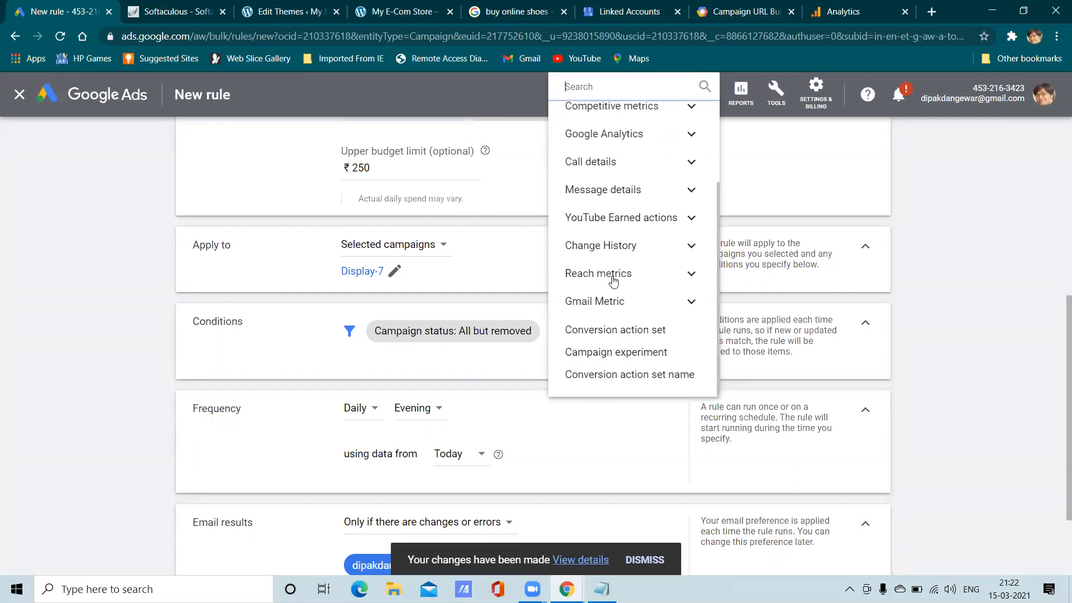
{"action": "scroll", "coordinate": [614, 285], "scroll_direction": "up", "scroll_amount": 3}
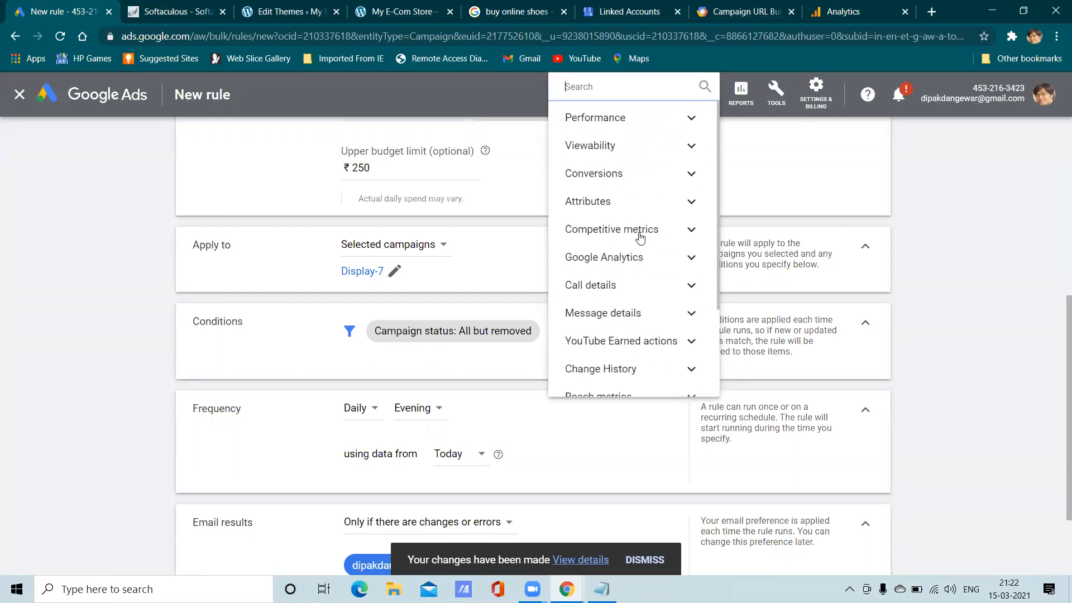
{"action": "left_click", "coordinate": [688, 116]}
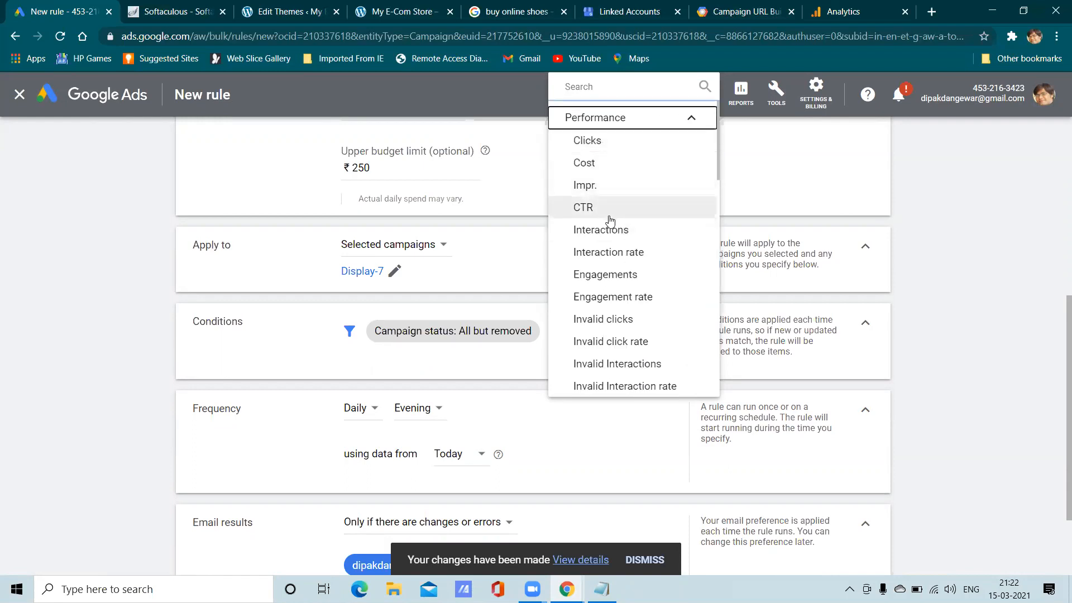
{"action": "scroll", "coordinate": [618, 208], "scroll_direction": "down", "scroll_amount": 2}
{"action": "scroll", "coordinate": [618, 208], "scroll_direction": "down", "scroll_amount": 2}
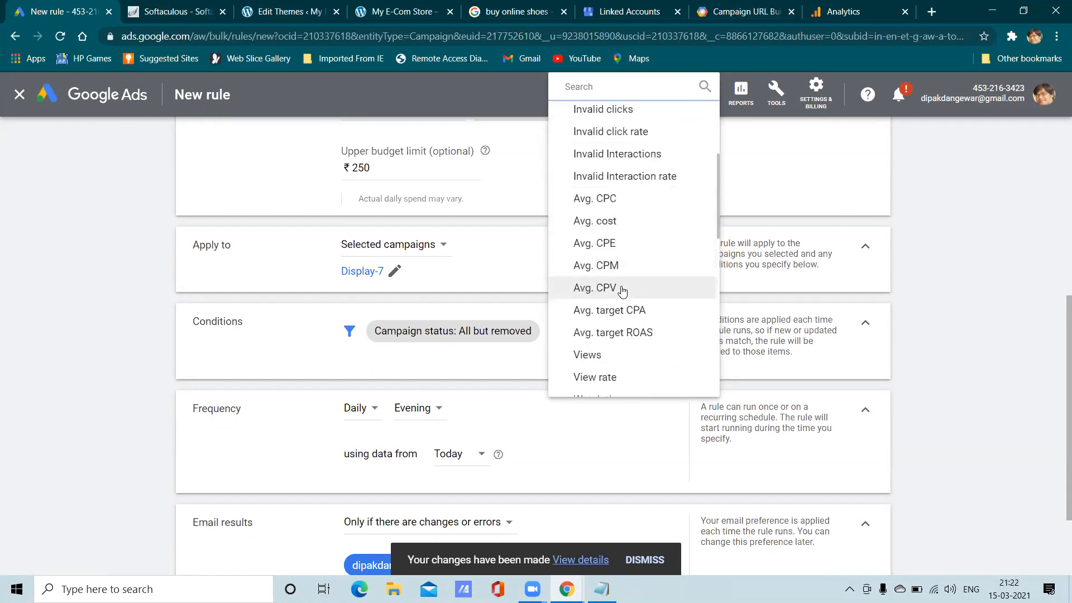
{"action": "left_click", "coordinate": [619, 201]}
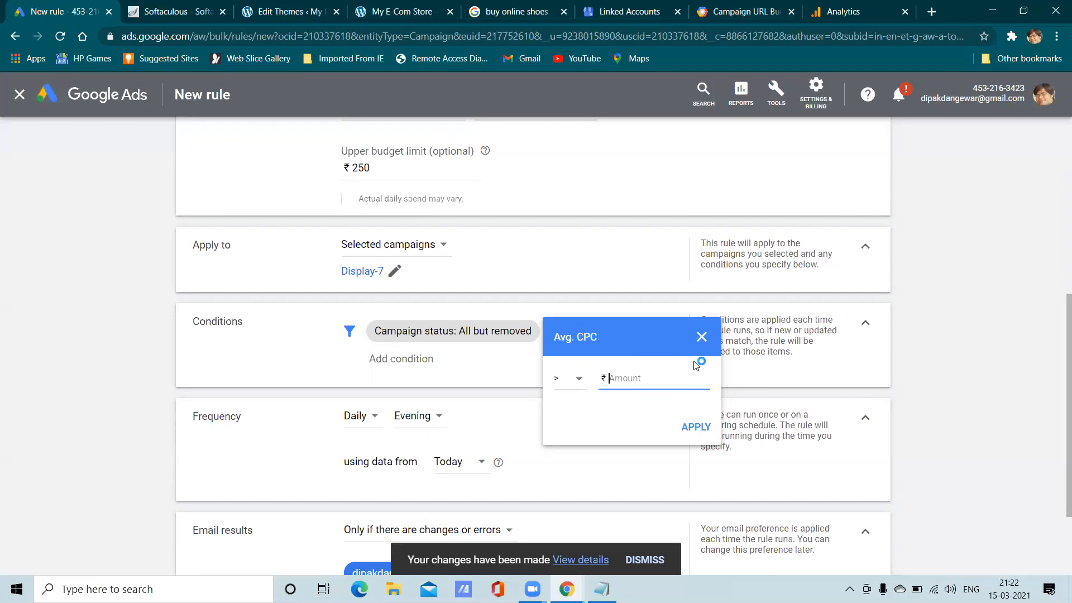
{"action": "type", "text": "40"}
{"action": "left_click", "coordinate": [696, 427]}
{"action": "scroll", "coordinate": [451, 281], "scroll_direction": "up", "scroll_amount": 2}
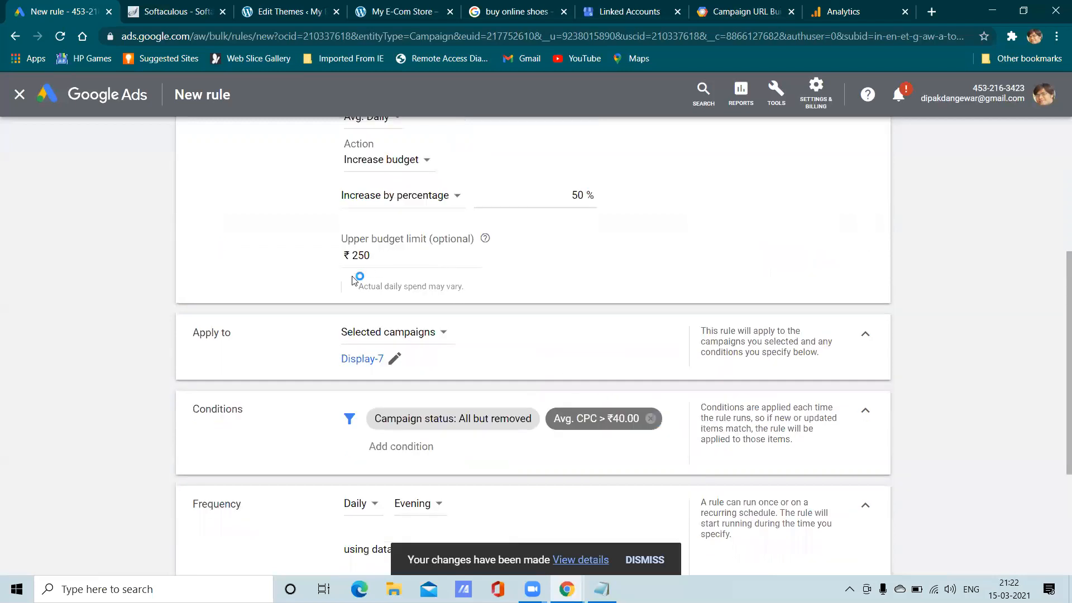
{"action": "scroll", "coordinate": [551, 223], "scroll_direction": "up", "scroll_amount": 4}
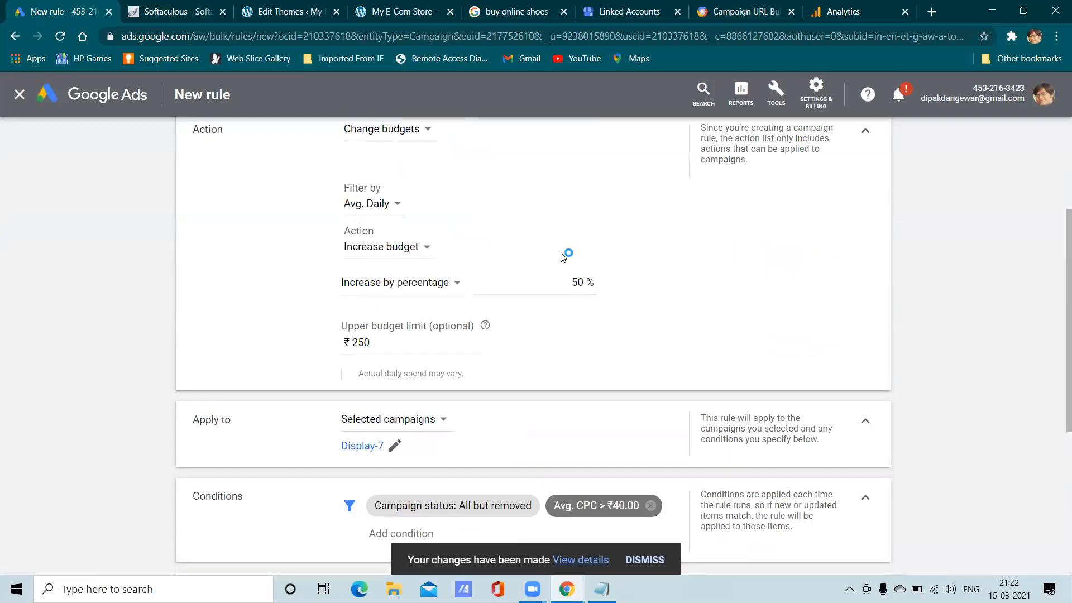
{"action": "scroll", "coordinate": [433, 262], "scroll_direction": "down", "scroll_amount": 6}
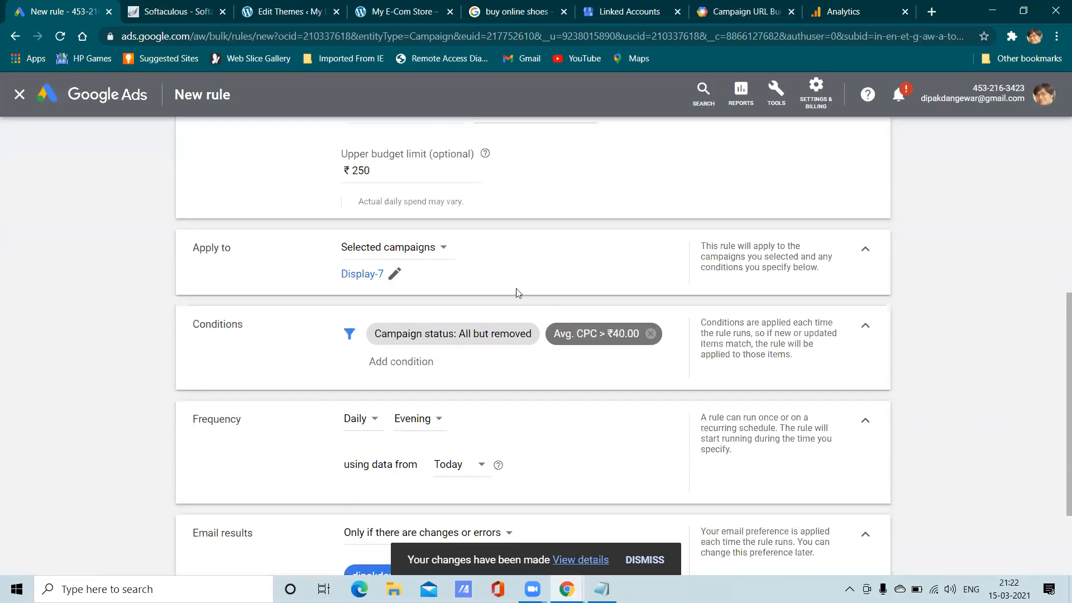
{"action": "scroll", "coordinate": [523, 223], "scroll_direction": "up", "scroll_amount": 2}
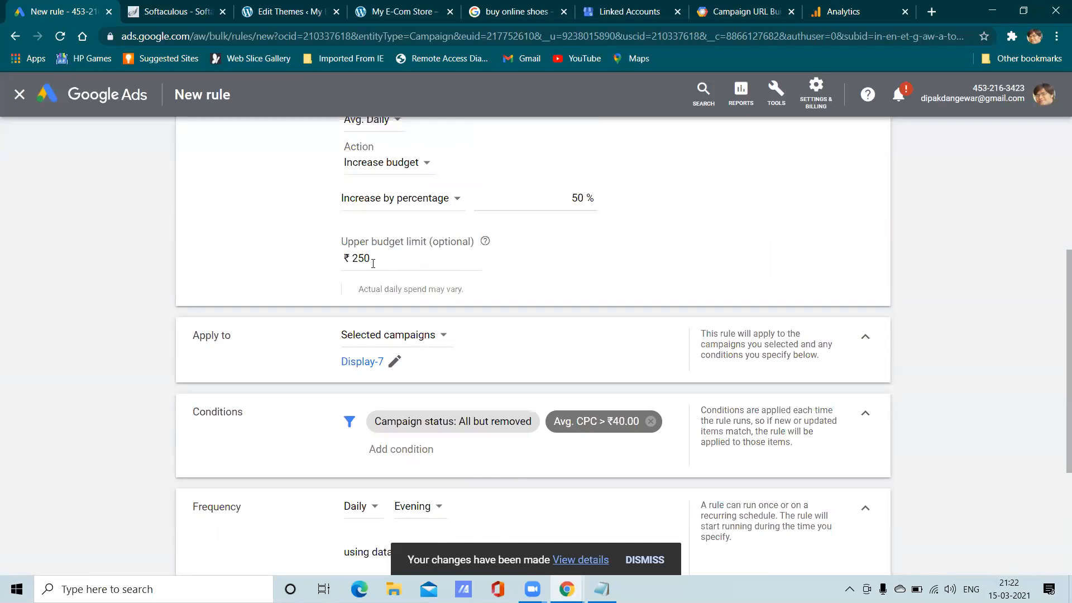
{"action": "scroll", "coordinate": [578, 347], "scroll_direction": "down", "scroll_amount": 4}
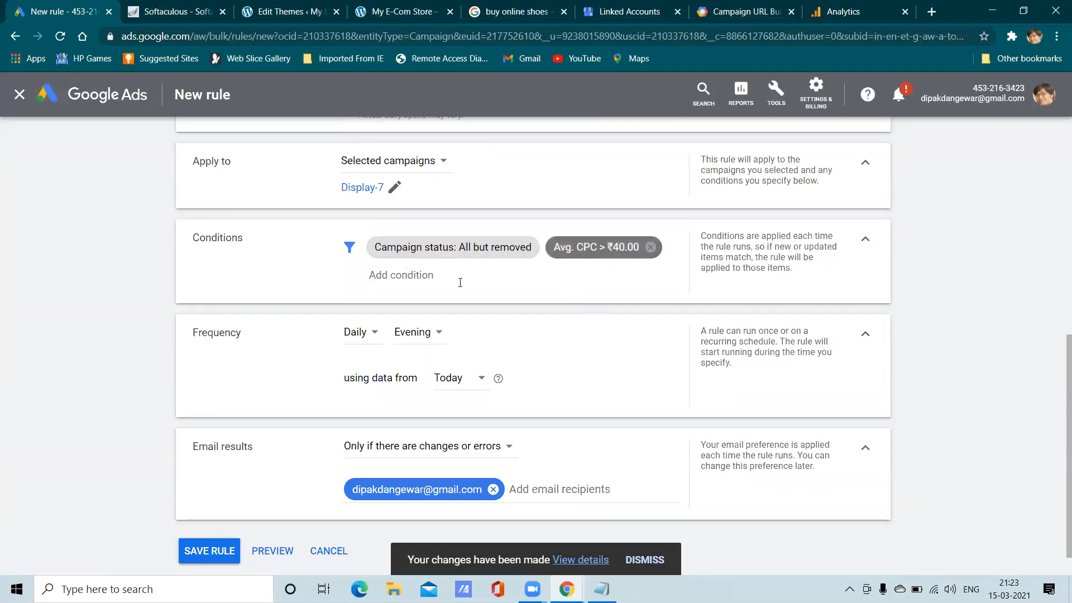
{"action": "left_click", "coordinate": [422, 275]}
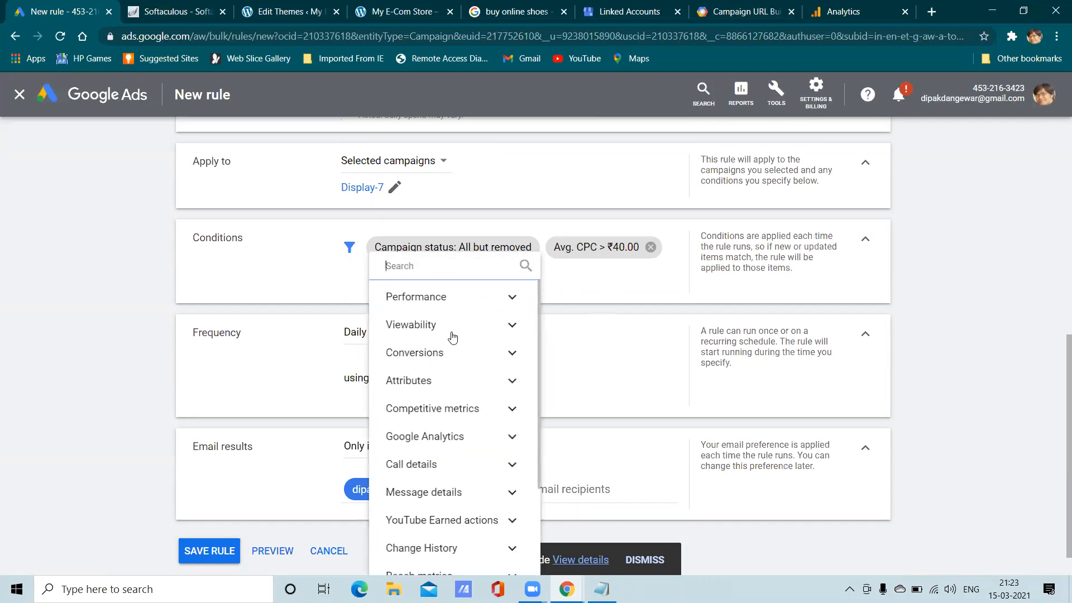
{"action": "left_click", "coordinate": [450, 334]}
{"action": "left_click", "coordinate": [472, 300]}
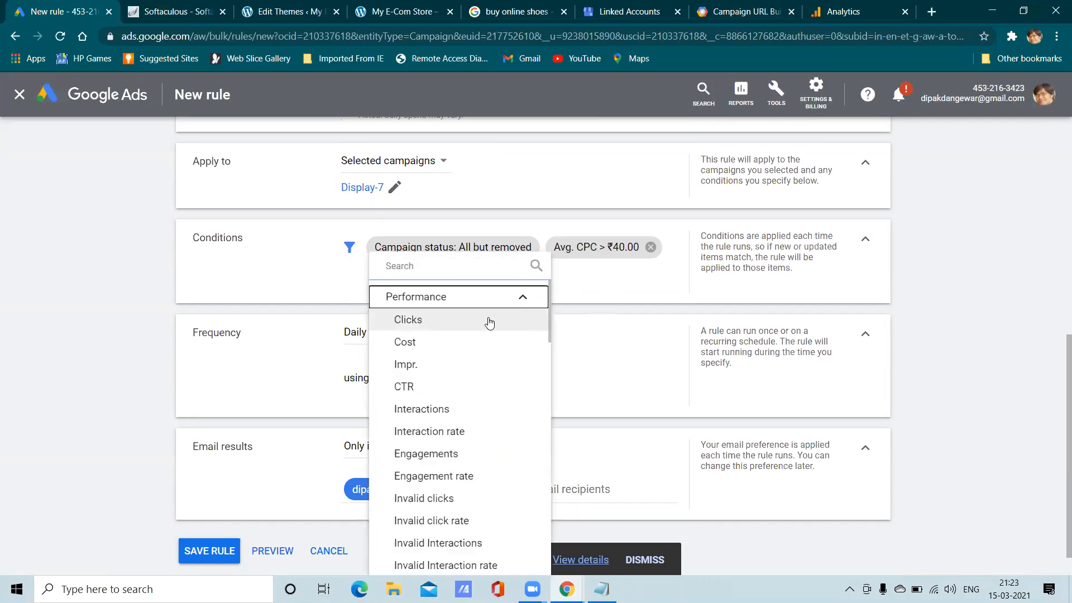
{"action": "left_click", "coordinate": [447, 366]}
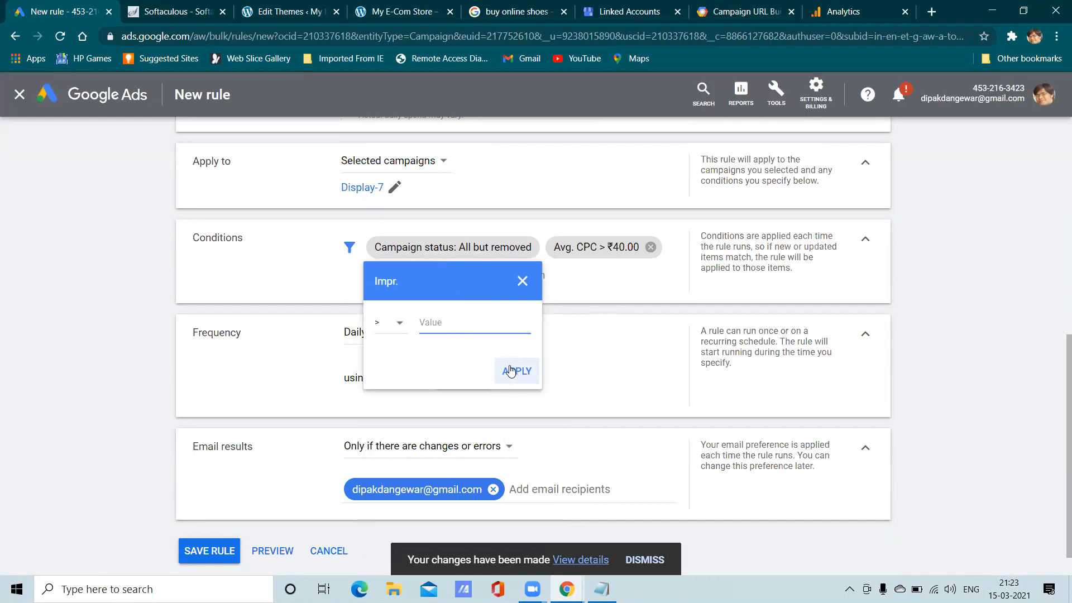
{"action": "left_click", "coordinate": [521, 283]}
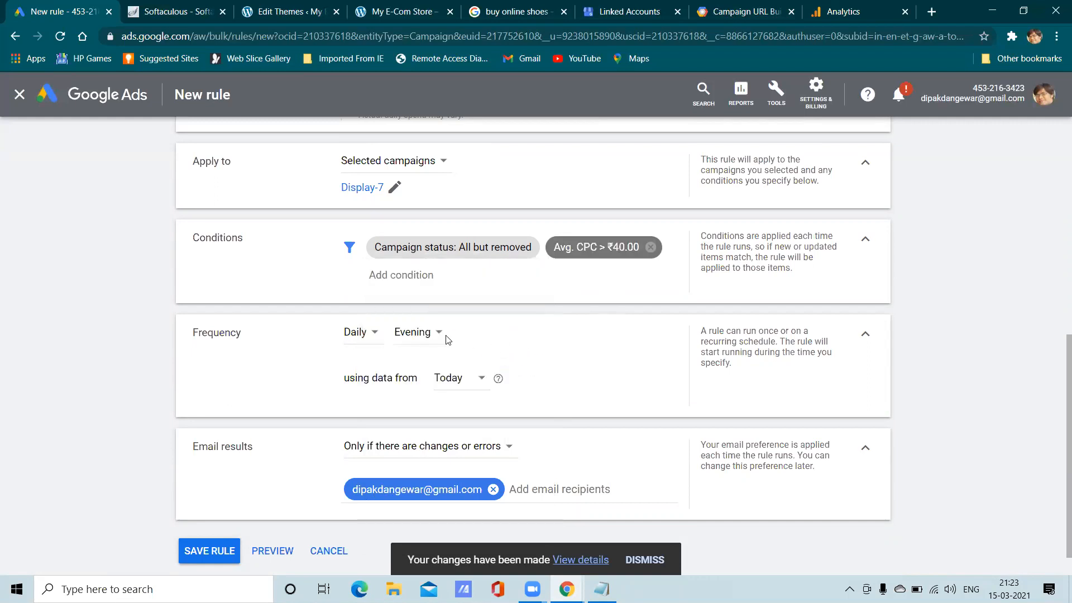
Step: Check the rule's remaining settings and save Test Rule
{"action": "scroll", "coordinate": [383, 340], "scroll_direction": "down", "scroll_amount": 1}
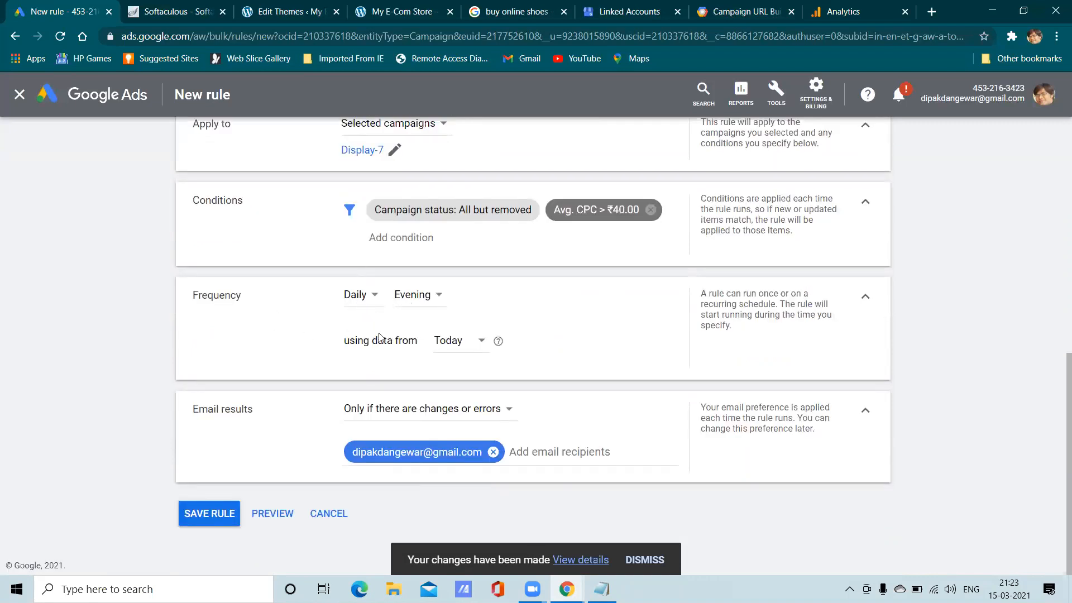
{"action": "scroll", "coordinate": [379, 337], "scroll_direction": "up", "scroll_amount": 5}
{"action": "scroll", "coordinate": [581, 337], "scroll_direction": "down", "scroll_amount": 5}
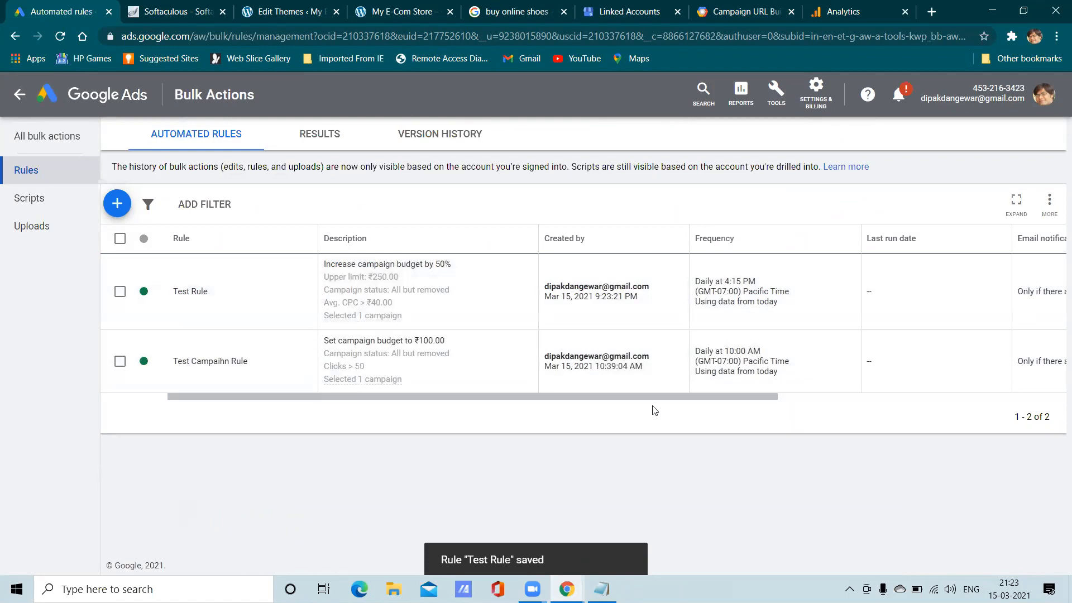
Step: Look through all columns of the automated rules list, including email notification, rule ID and actions
{"action": "left_click_drag", "start_coordinate": [653, 397], "coordinate": [885, 397]}
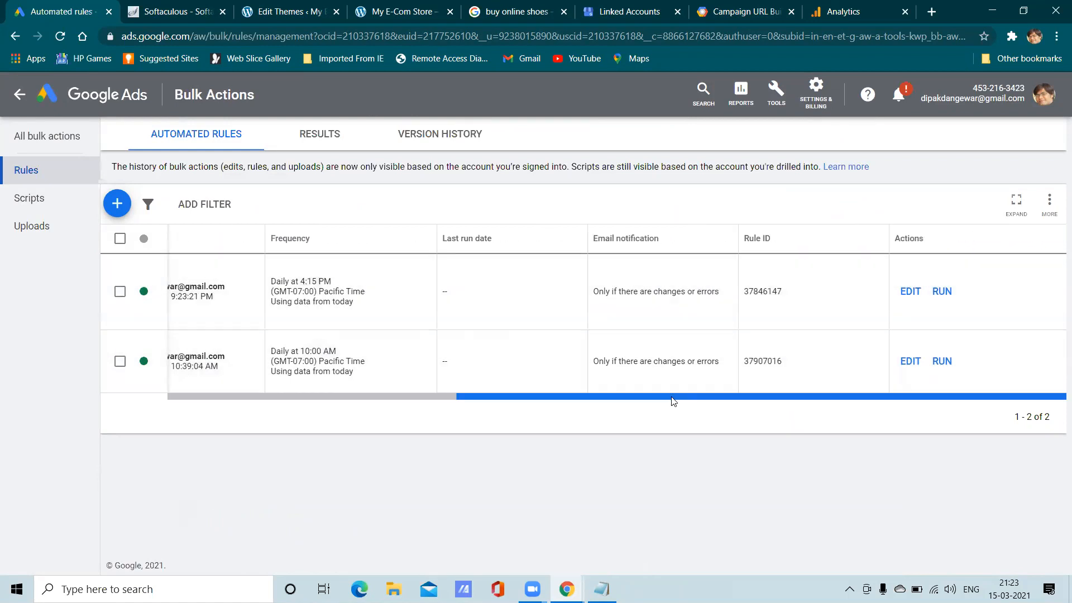
{"action": "left_click_drag", "start_coordinate": [686, 404], "coordinate": [263, 398]}
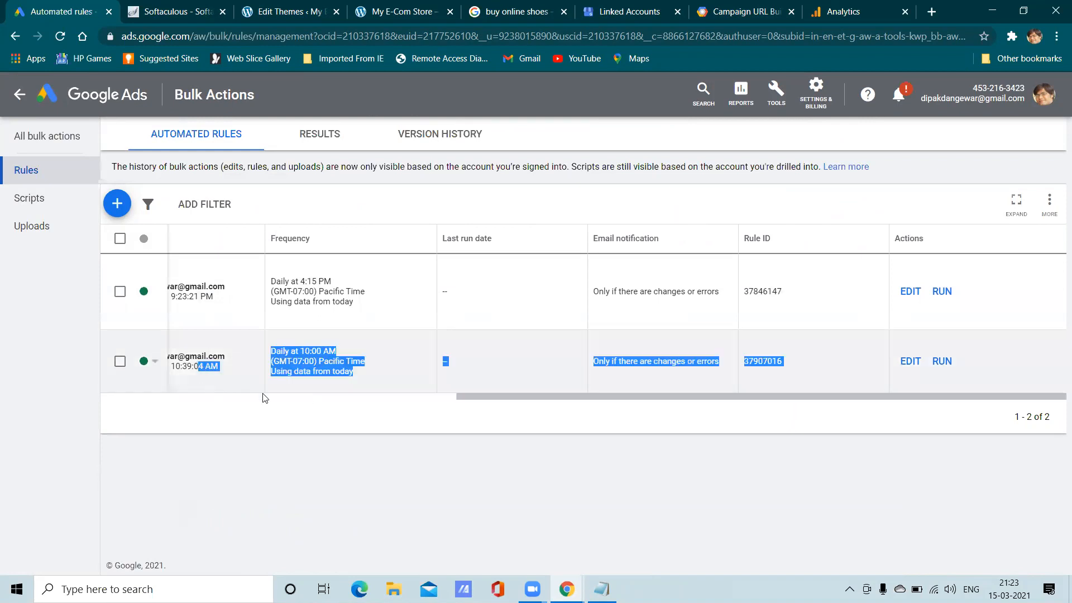
{"action": "left_click_drag", "start_coordinate": [469, 401], "coordinate": [105, 346]}
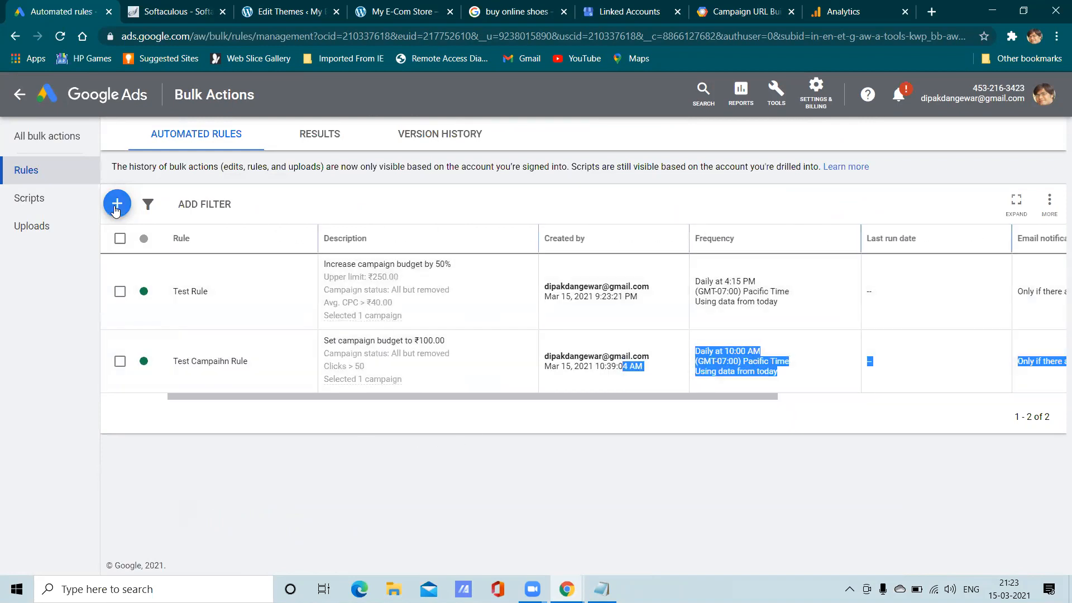
Step: Open the new rule form for ad groups, look over its settings and close it without saving
{"action": "left_click", "coordinate": [116, 204]}
{"action": "left_click", "coordinate": [246, 184]}
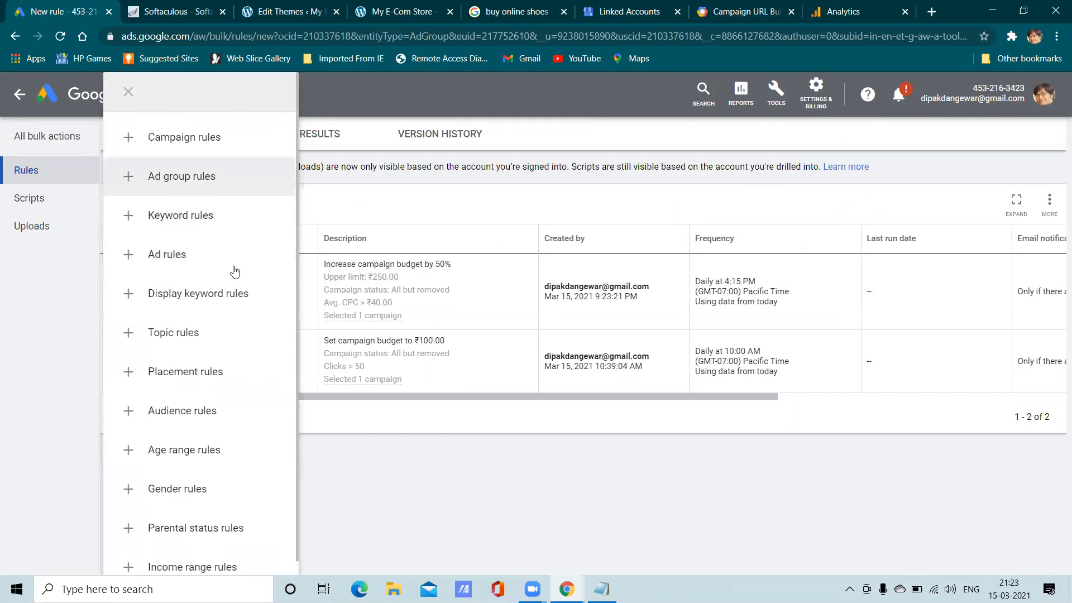
{"action": "scroll", "coordinate": [459, 363], "scroll_direction": "down", "scroll_amount": 2}
{"action": "scroll", "coordinate": [464, 364], "scroll_direction": "down", "scroll_amount": 4}
{"action": "scroll", "coordinate": [449, 349], "scroll_direction": "up", "scroll_amount": 6}
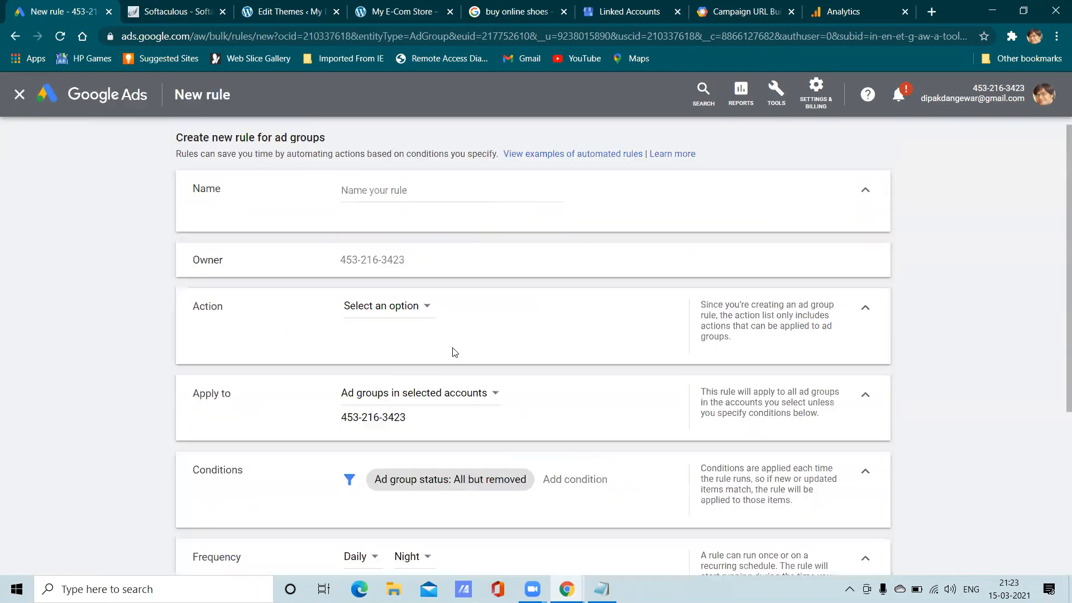
{"action": "left_click", "coordinate": [21, 97]}
Step: Start a new rule for keywords and try out its action options
{"action": "left_click", "coordinate": [116, 203]}
{"action": "left_click", "coordinate": [179, 226]}
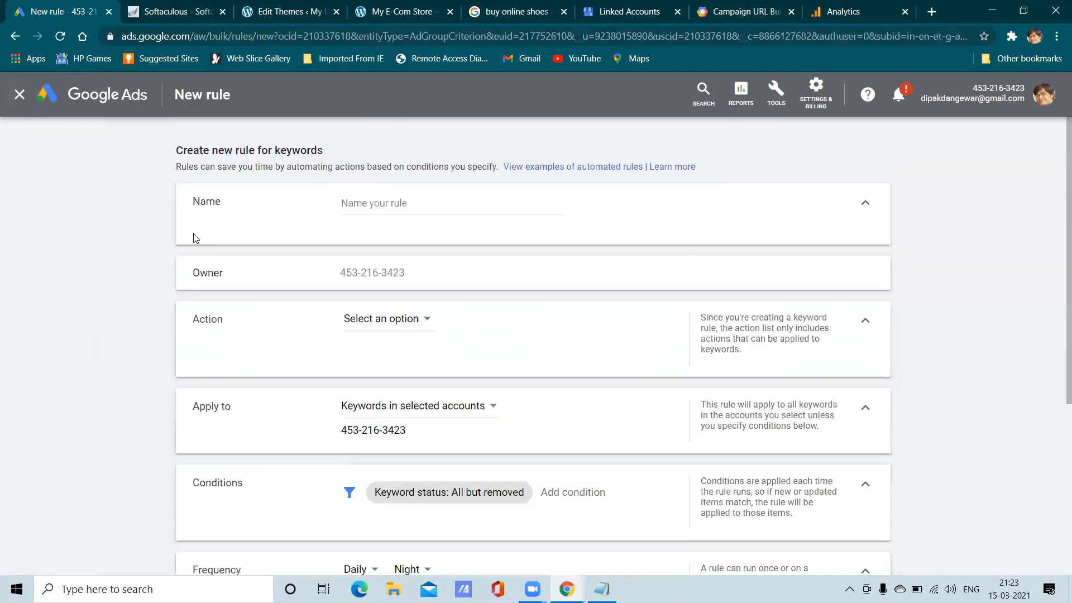
{"action": "left_click", "coordinate": [416, 323]}
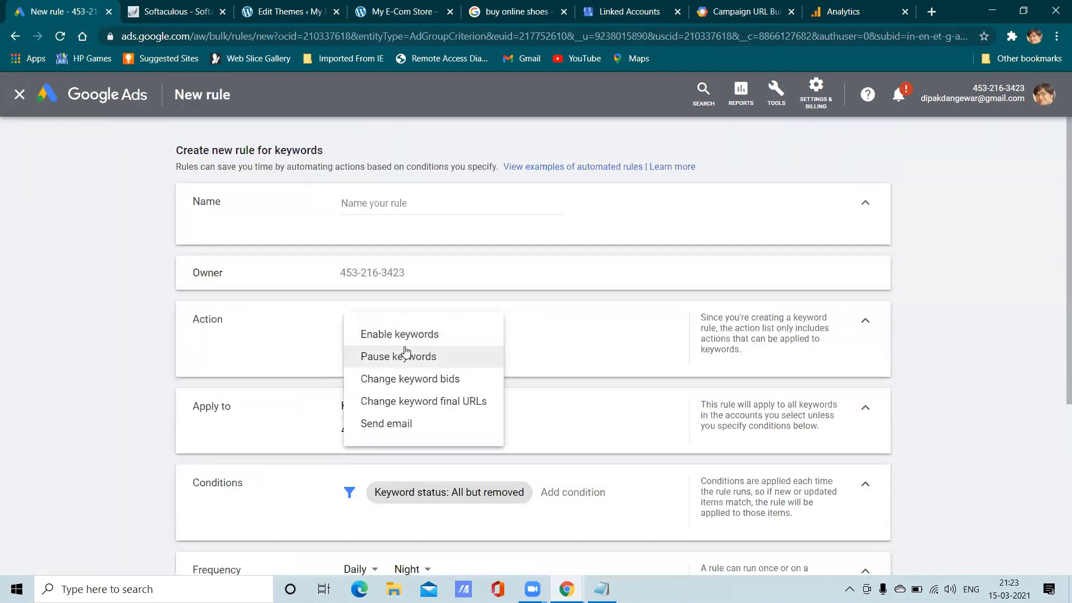
{"action": "left_click", "coordinate": [408, 335]}
{"action": "left_click", "coordinate": [405, 327]}
{"action": "left_click", "coordinate": [441, 352]}
Step: Apply the saved filter Keywords below first page bid as the keyword rule's condition and discard the rule
{"action": "scroll", "coordinate": [493, 348], "scroll_direction": "down", "scroll_amount": 5}
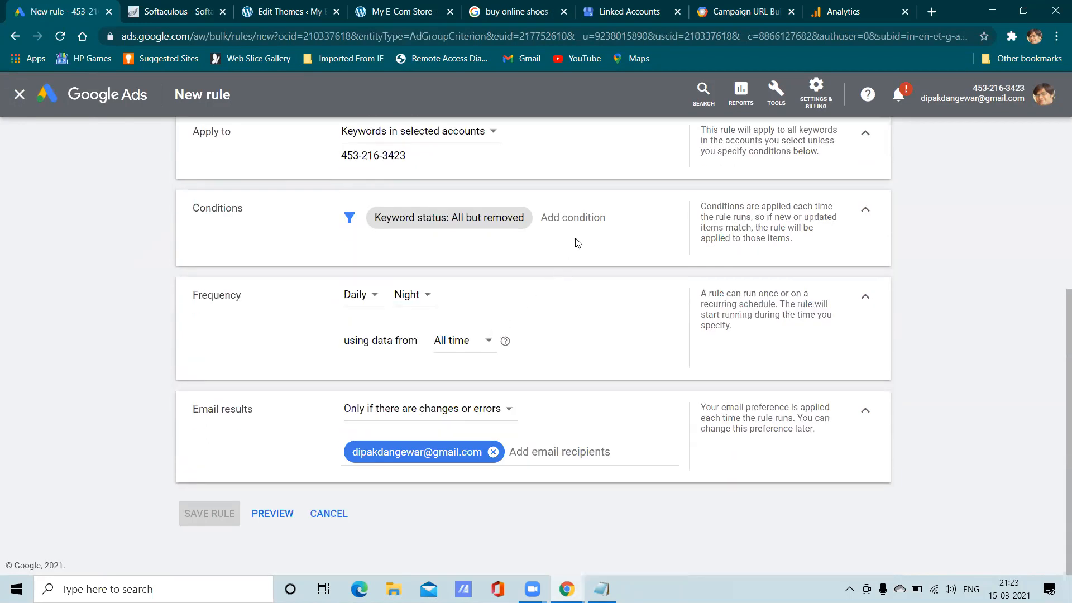
{"action": "left_click", "coordinate": [576, 216]}
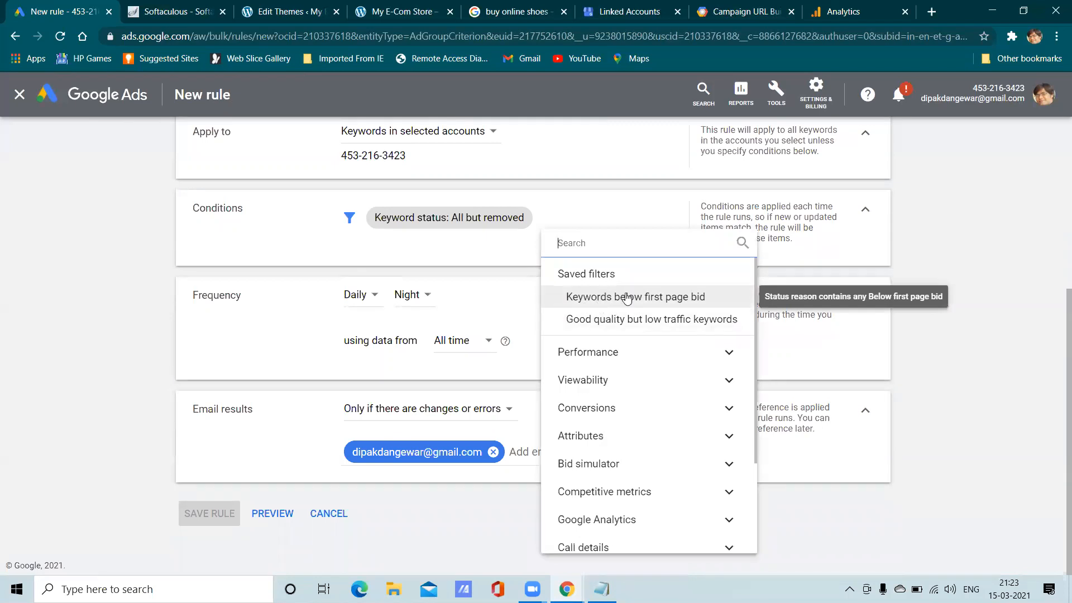
{"action": "left_click", "coordinate": [616, 306]}
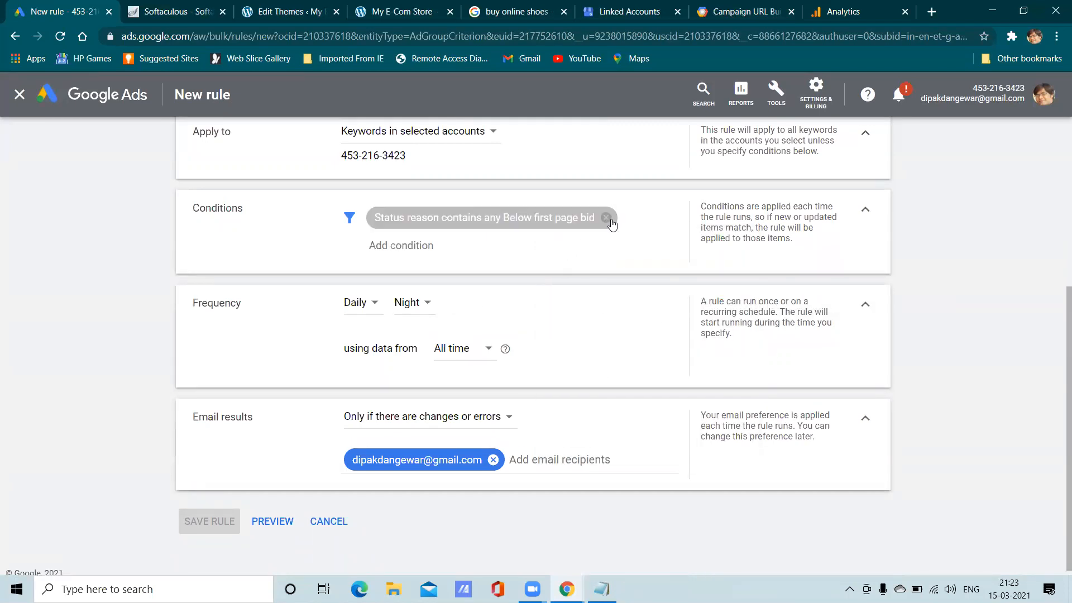
{"action": "scroll", "coordinate": [572, 266], "scroll_direction": "up", "scroll_amount": 5}
{"action": "scroll", "coordinate": [570, 265], "scroll_direction": "down", "scroll_amount": 5}
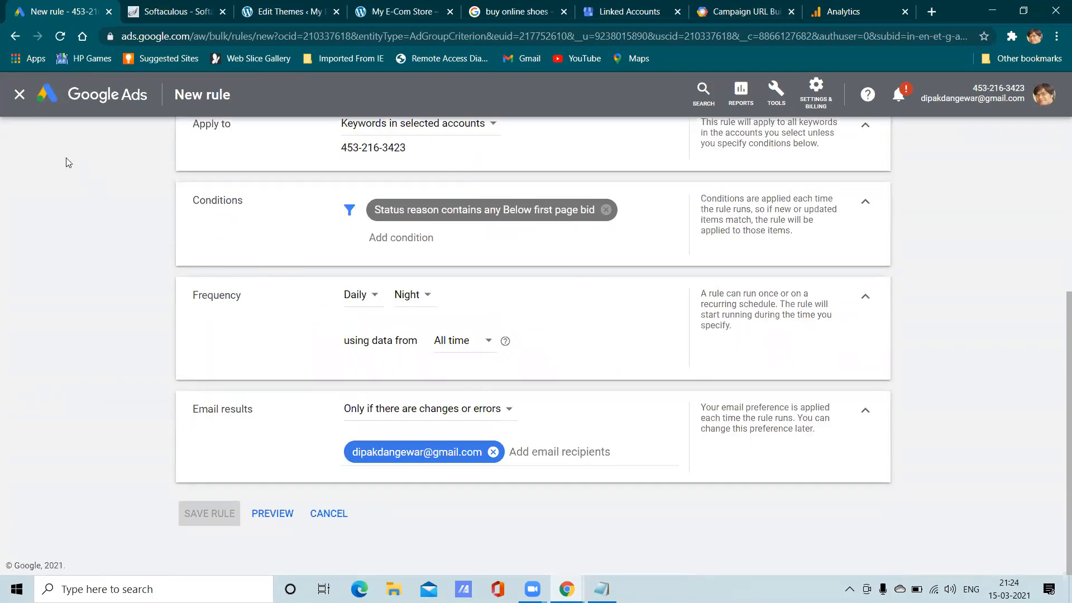
{"action": "left_click", "coordinate": [28, 100]}
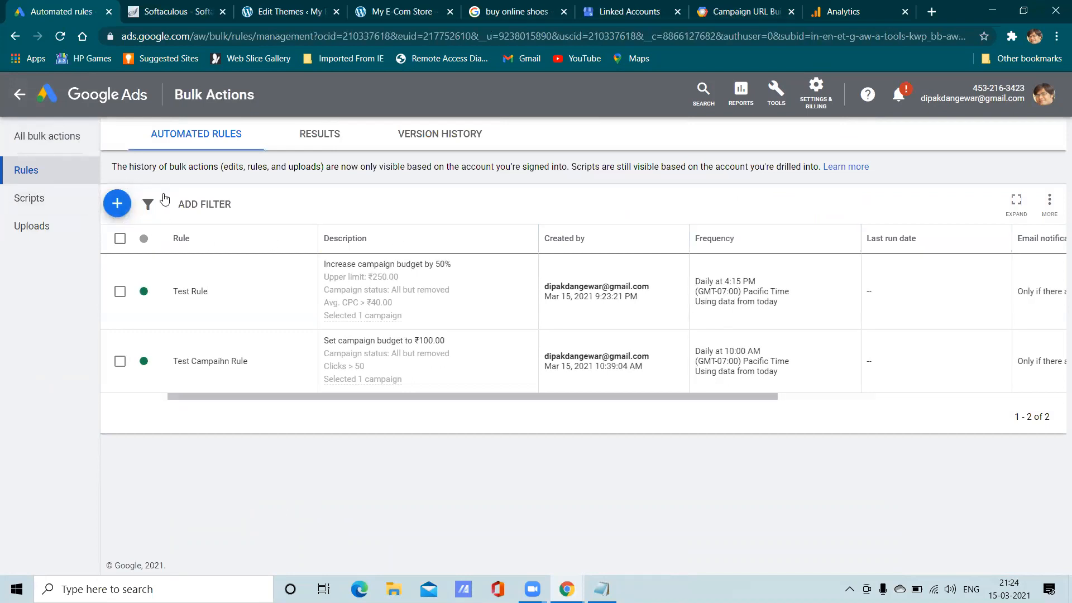
Step: Start a new rule for ads, look over its settings and condition categories, and choose Enable ads as the action
{"action": "left_click", "coordinate": [117, 203]}
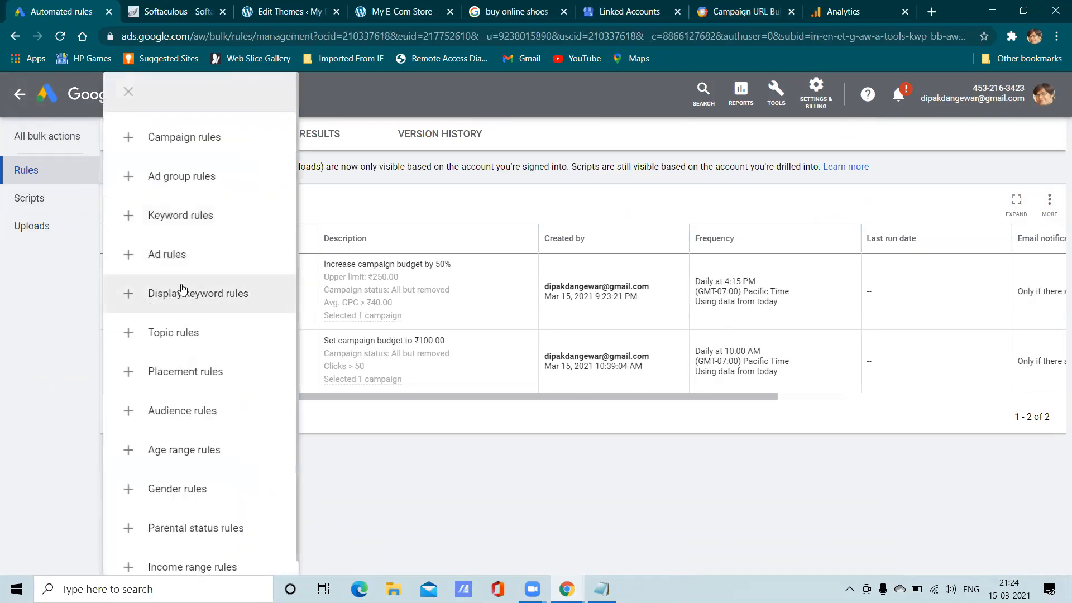
{"action": "left_click", "coordinate": [182, 258]}
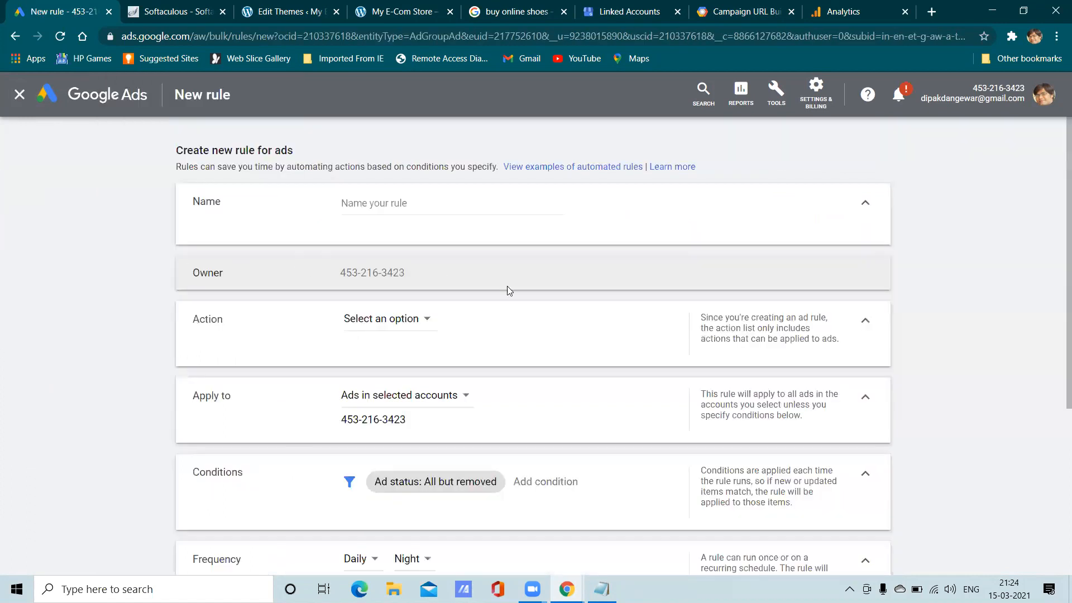
{"action": "scroll", "coordinate": [456, 320], "scroll_direction": "down", "scroll_amount": 5}
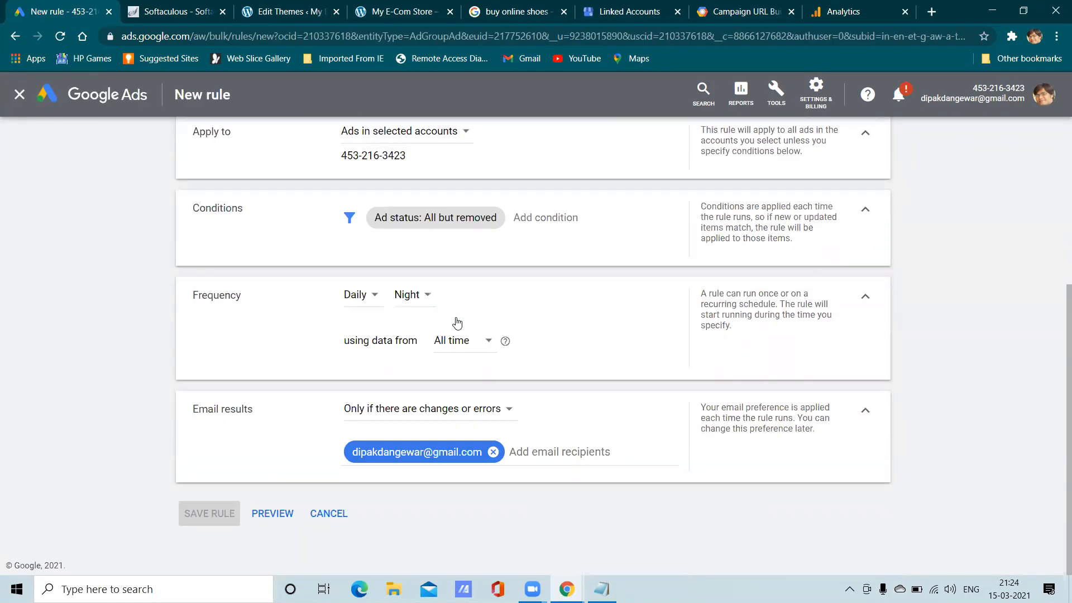
{"action": "scroll", "coordinate": [457, 323], "scroll_direction": "up", "scroll_amount": 3}
{"action": "left_click", "coordinate": [573, 399]}
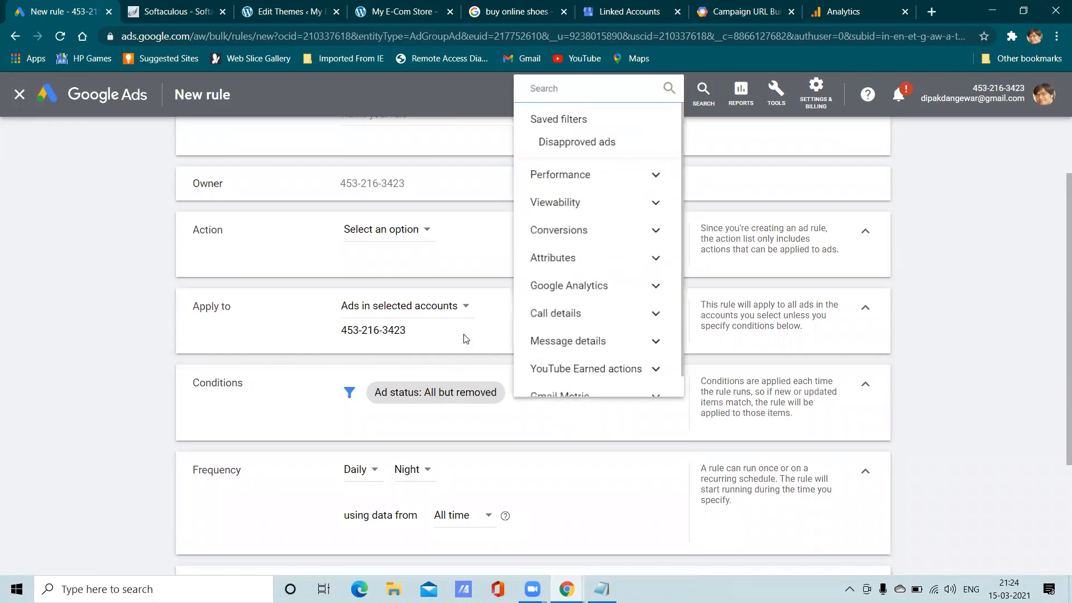
{"action": "left_click", "coordinate": [395, 231]}
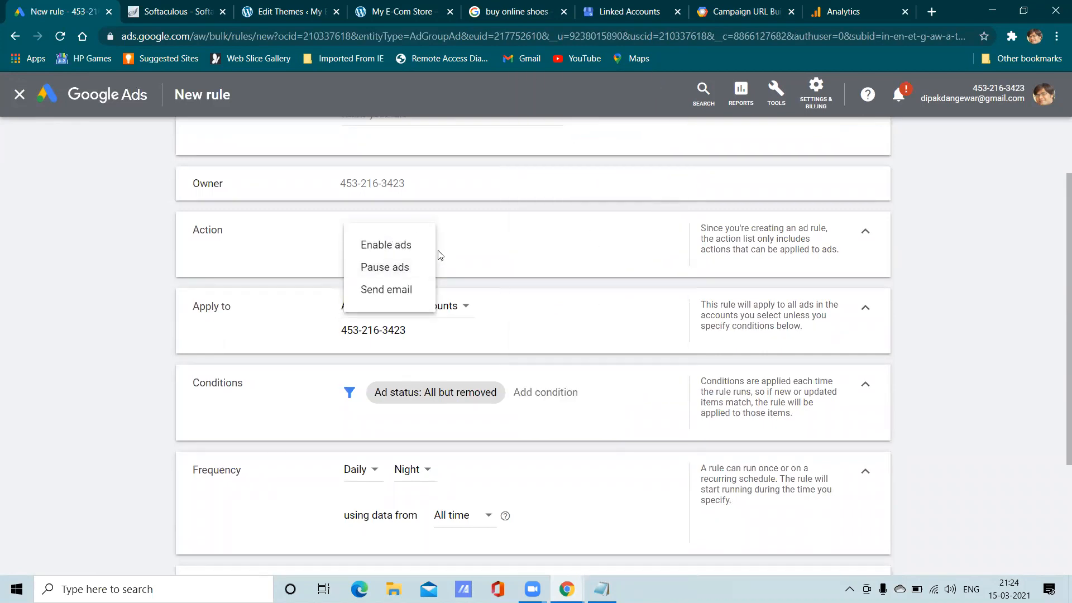
{"action": "left_click", "coordinate": [397, 245]}
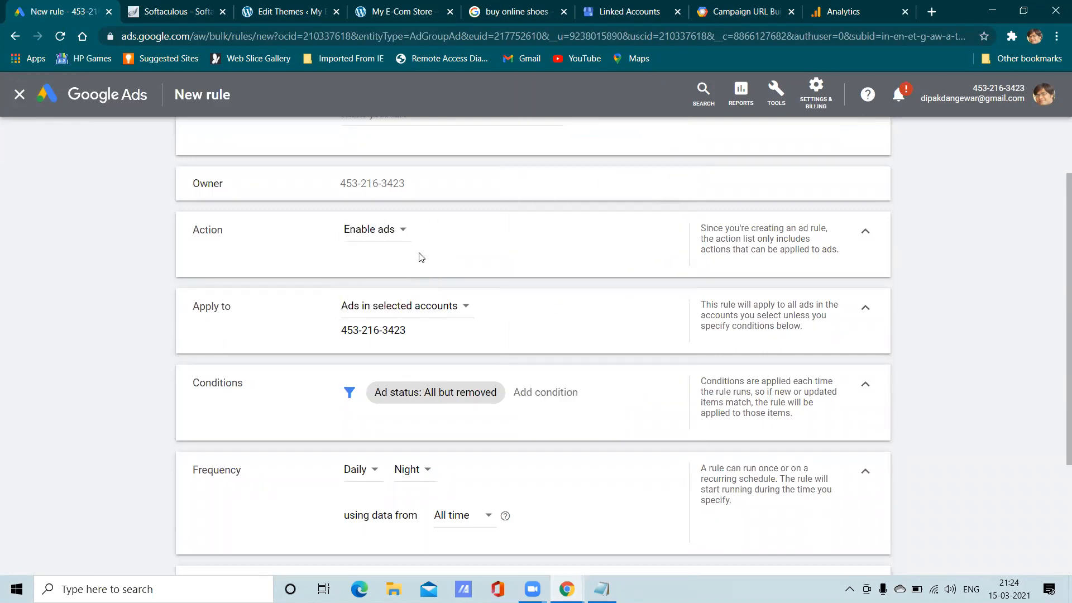
Step: Apply the ad rule to ads in the selected campaign Diaplay campaign, check the condition options and discard the rule
{"action": "left_click", "coordinate": [446, 317]}
{"action": "left_click", "coordinate": [430, 344]}
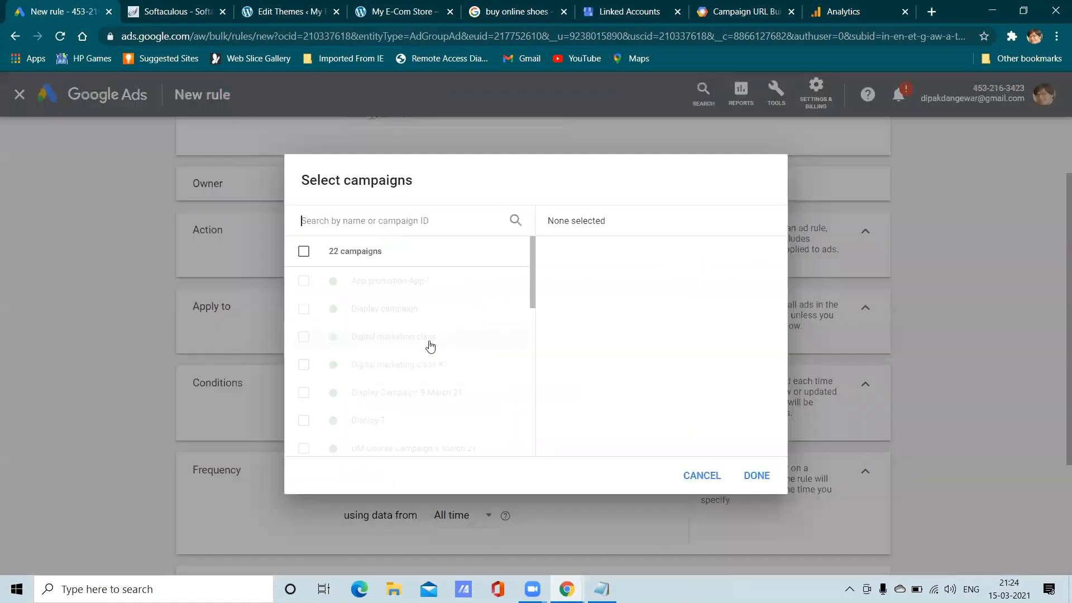
{"action": "left_click", "coordinate": [304, 309]}
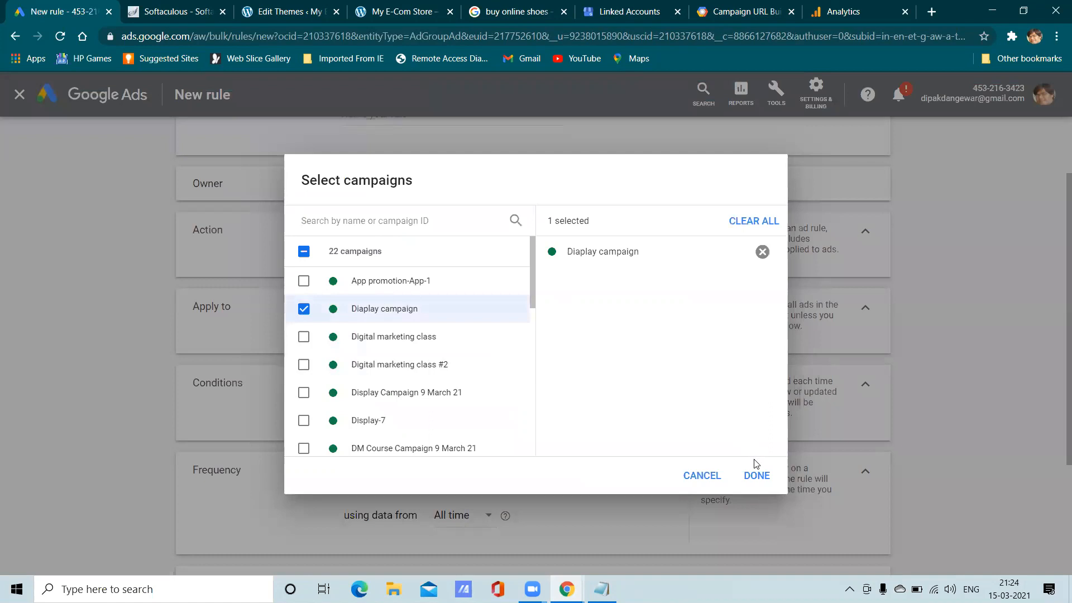
{"action": "left_click", "coordinate": [757, 474]}
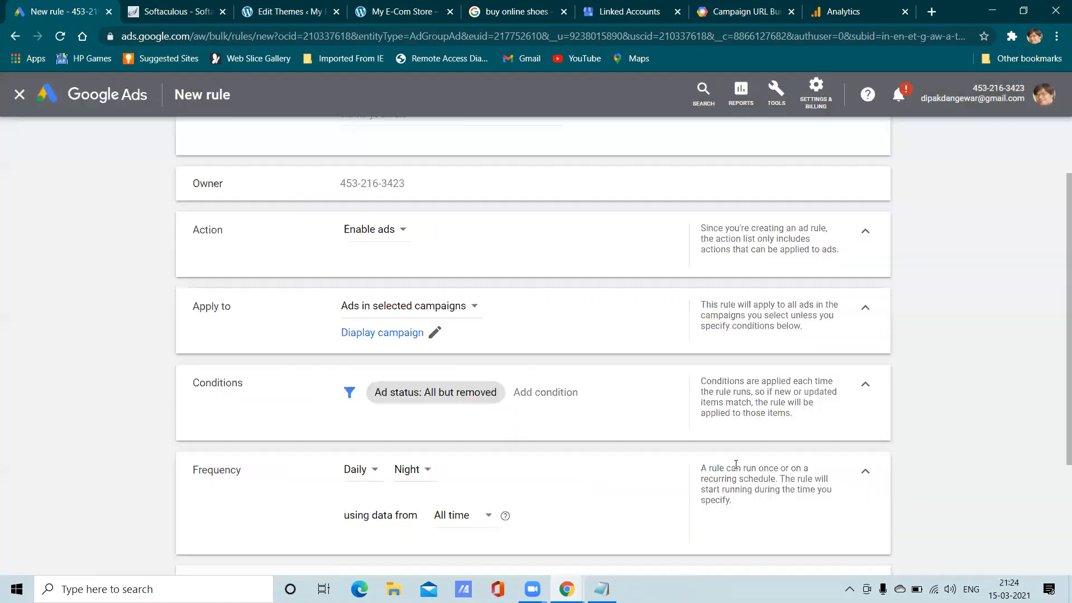
{"action": "left_click", "coordinate": [565, 391]}
{"action": "left_click", "coordinate": [561, 422]}
{"action": "left_click", "coordinate": [20, 97]}
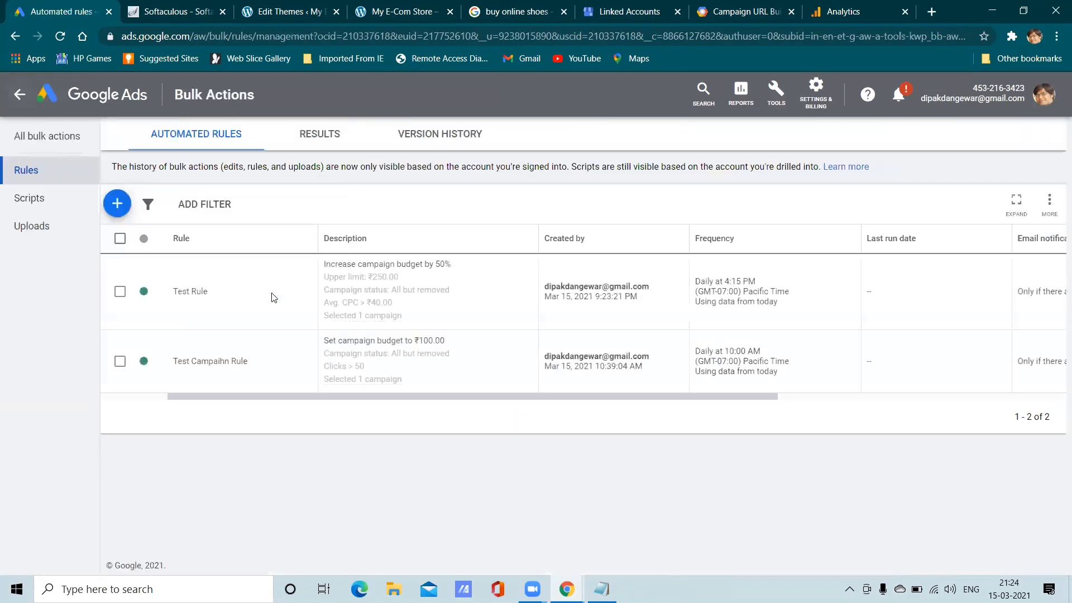
Step: Look through the available automated rule types, from campaign to income range rules, and leave the bulk actions without creating one
{"action": "left_click", "coordinate": [116, 202]}
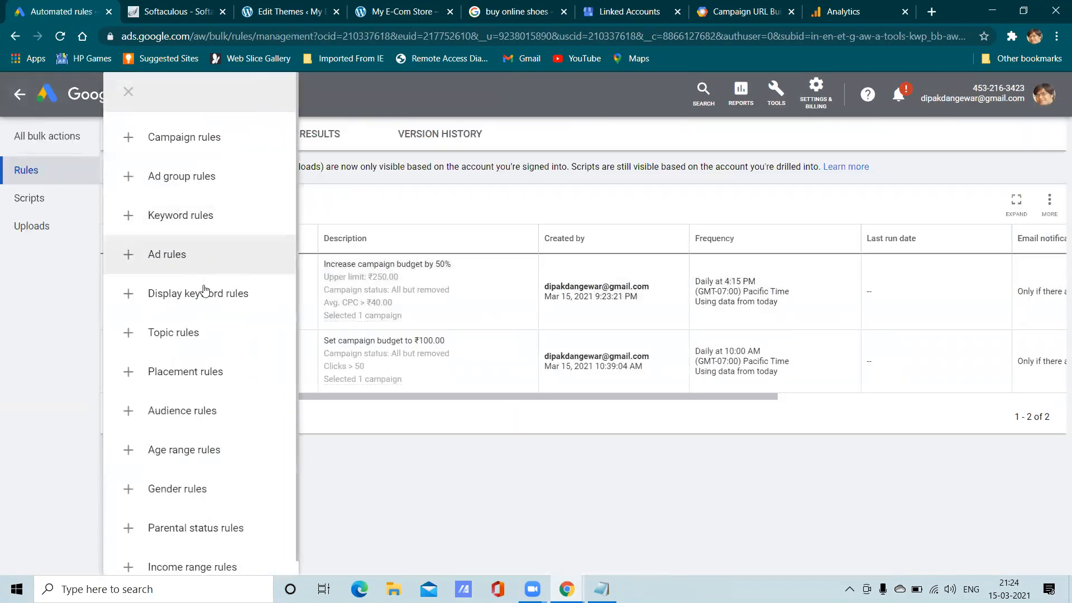
{"action": "scroll", "coordinate": [211, 344], "scroll_direction": "down", "scroll_amount": 1}
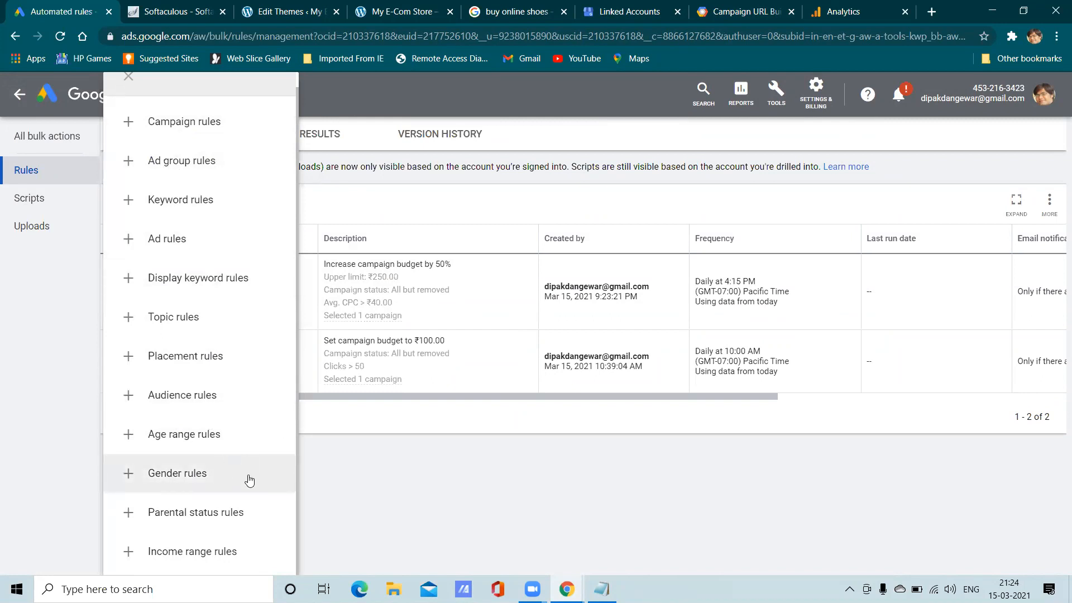
{"action": "scroll", "coordinate": [157, 279], "scroll_direction": "up", "scroll_amount": 1}
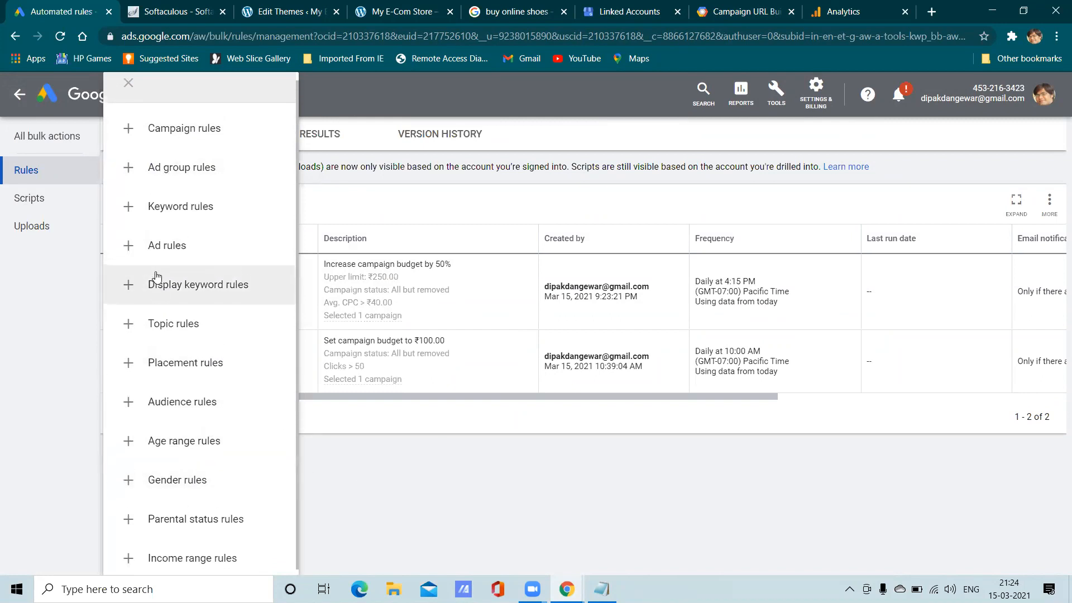
{"action": "left_click", "coordinate": [128, 95]}
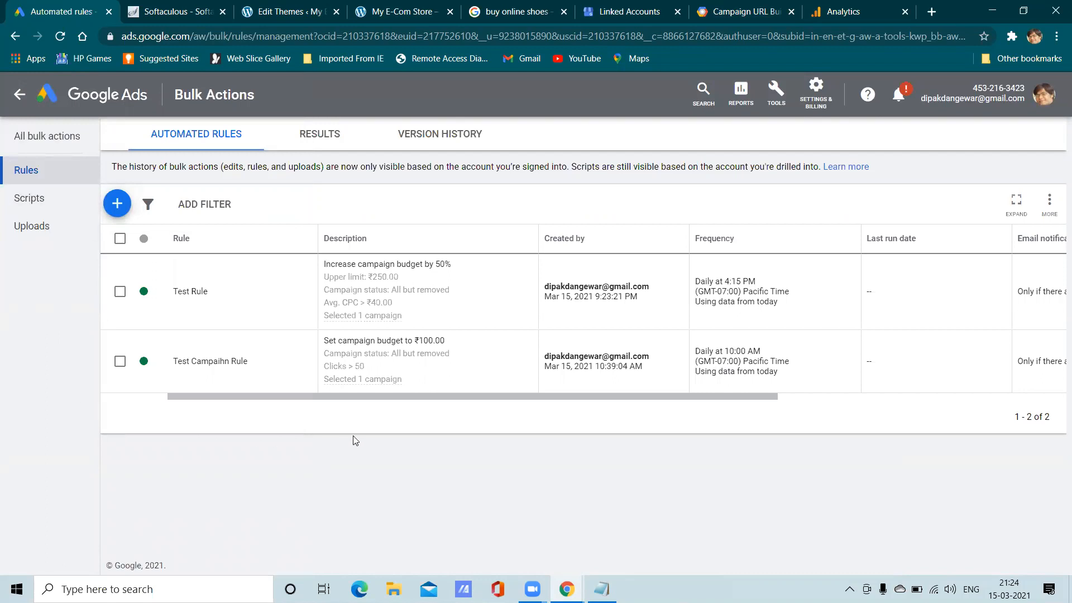
{"action": "left_click", "coordinate": [16, 96]}
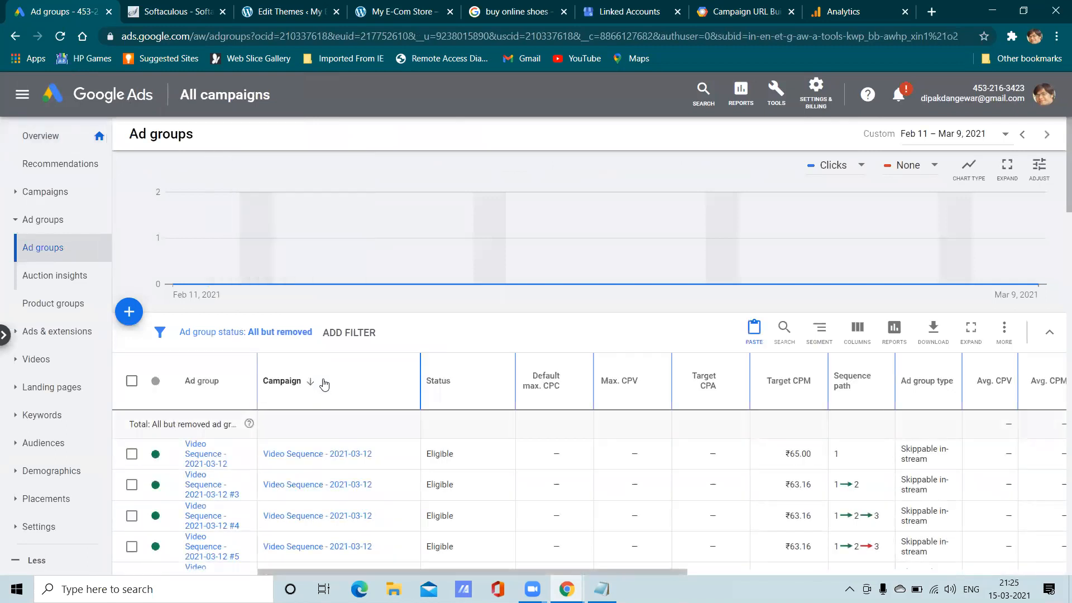
Step: Start a new shared budget named Test Budget with an average daily spend of ₹1000
{"action": "left_click", "coordinate": [775, 93]}
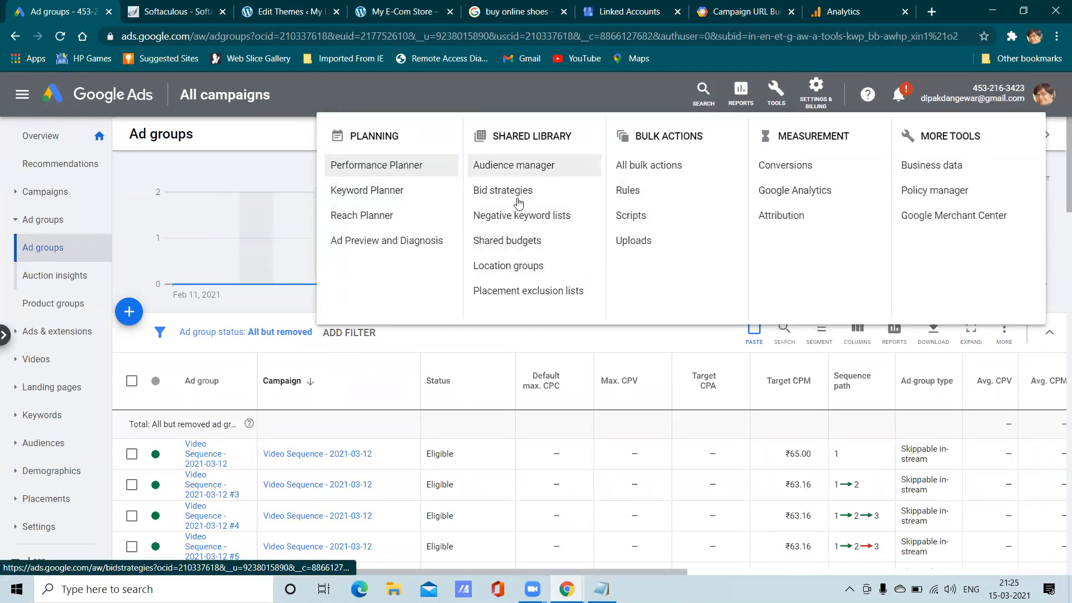
{"action": "left_click", "coordinate": [508, 241]}
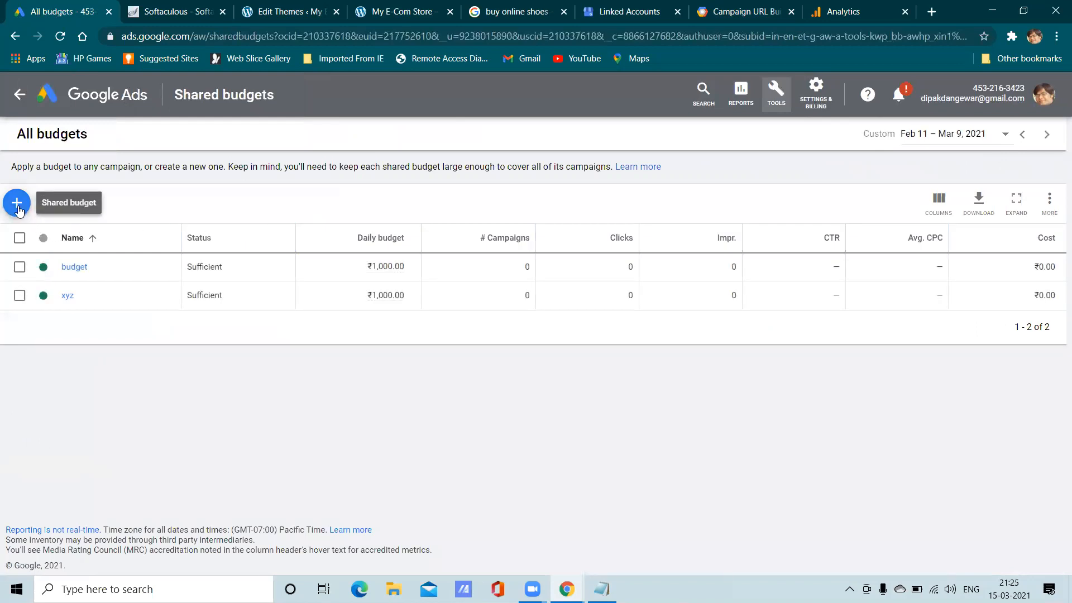
{"action": "left_click", "coordinate": [17, 203]}
{"action": "left_click", "coordinate": [71, 211]}
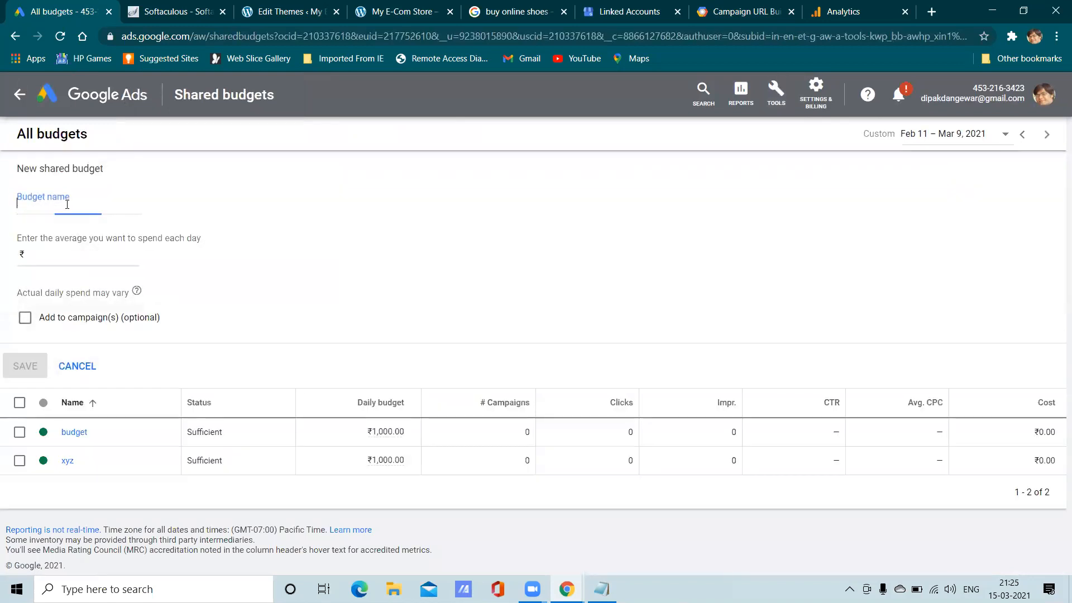
{"action": "type", "text": "S"}
{"action": "key", "text": "BackSpace"}
{"action": "type", "text": "Test"}
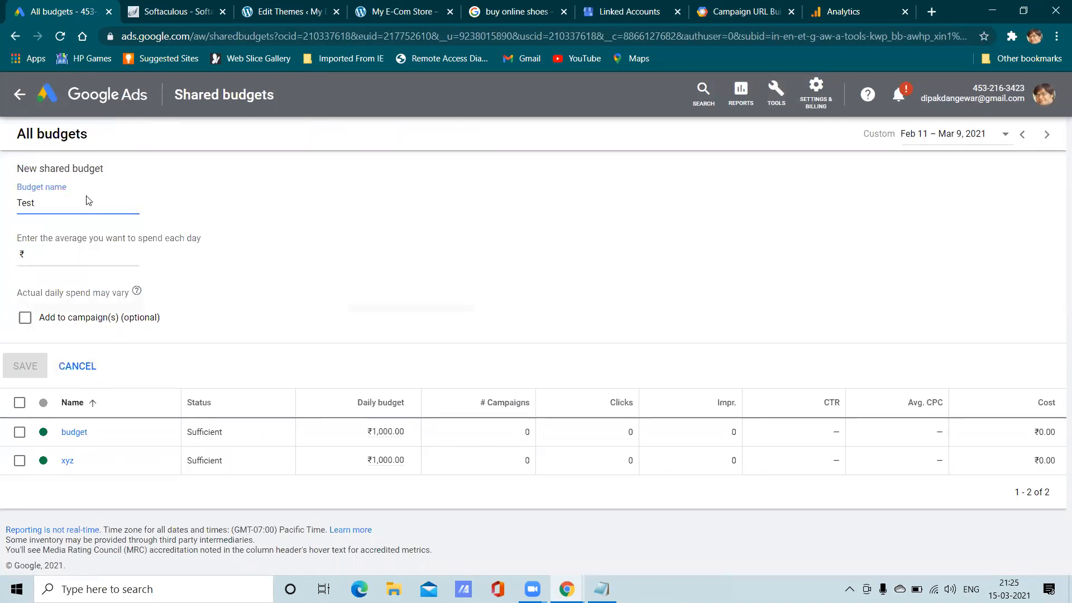
{"action": "type", "text": " Budget"}
{"action": "left_click", "coordinate": [115, 258]}
{"action": "type", "text": "1000"}
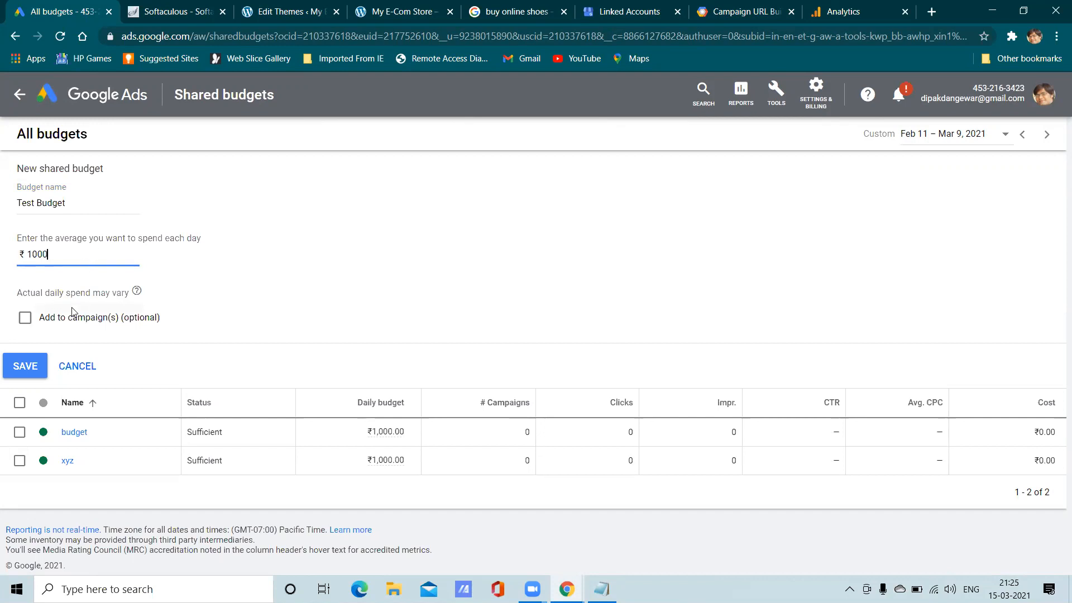
Step: Add Diaplay campaign and Digital marketing class to the new shared budget and save it
{"action": "left_click", "coordinate": [25, 318]}
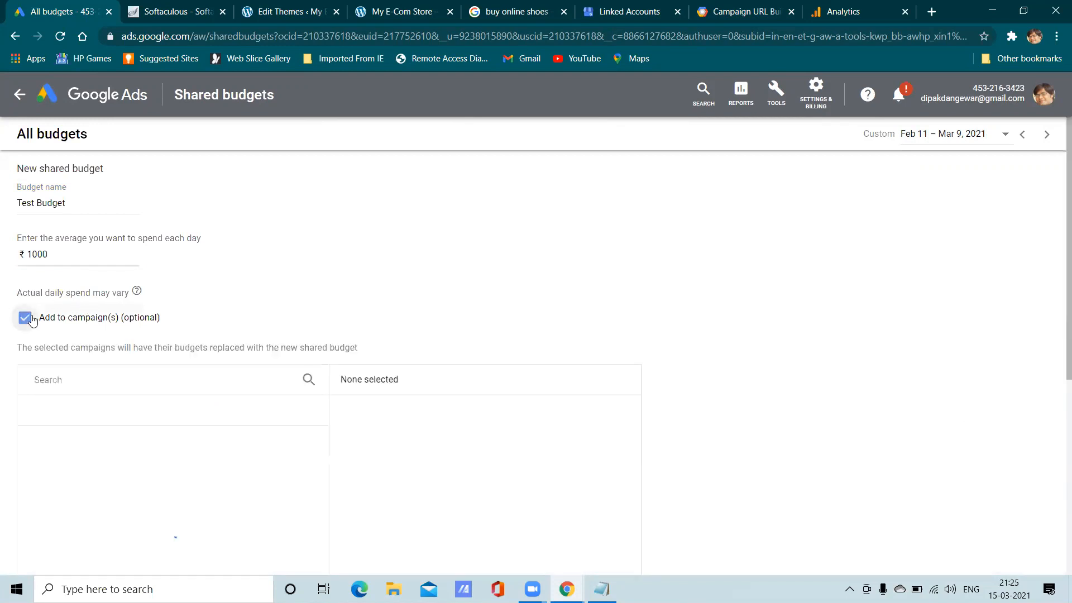
{"action": "scroll", "coordinate": [439, 252], "scroll_direction": "down", "scroll_amount": 3}
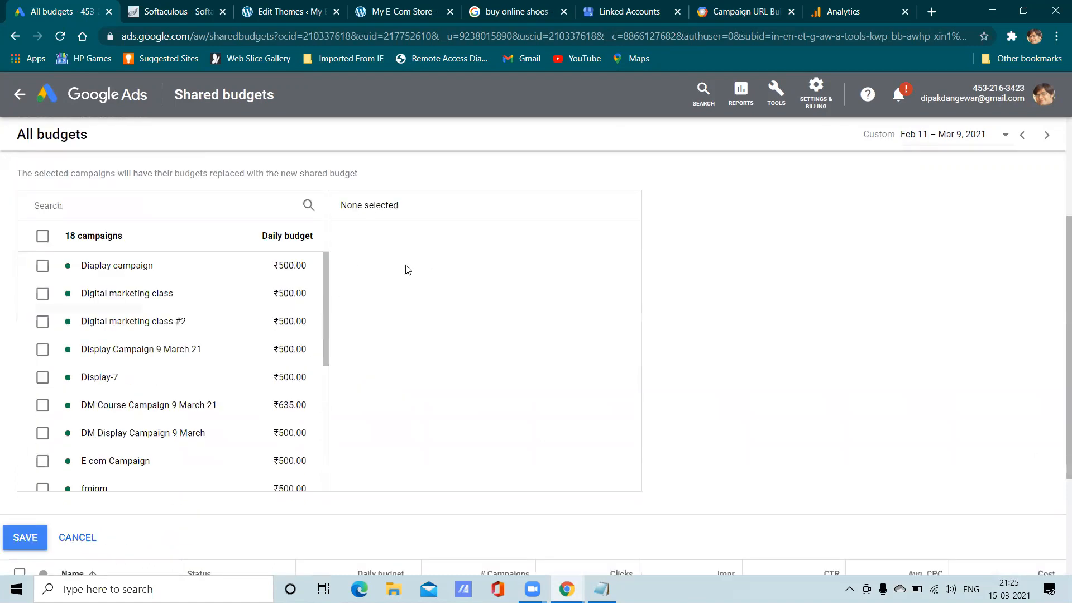
{"action": "left_click", "coordinate": [42, 266]}
{"action": "left_click", "coordinate": [40, 297]}
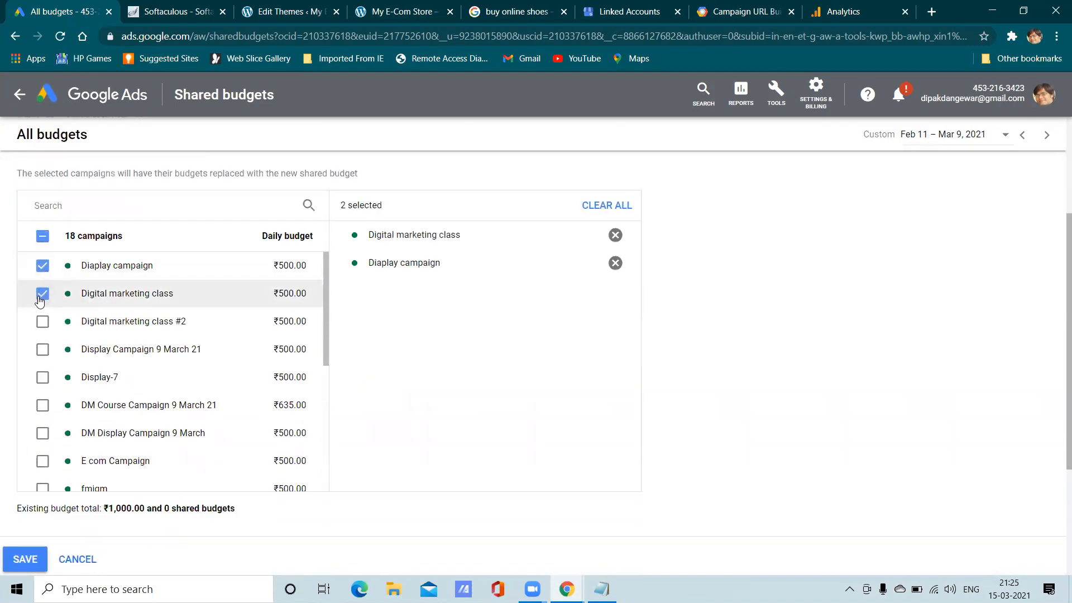
{"action": "scroll", "coordinate": [413, 311], "scroll_direction": "up", "scroll_amount": 3}
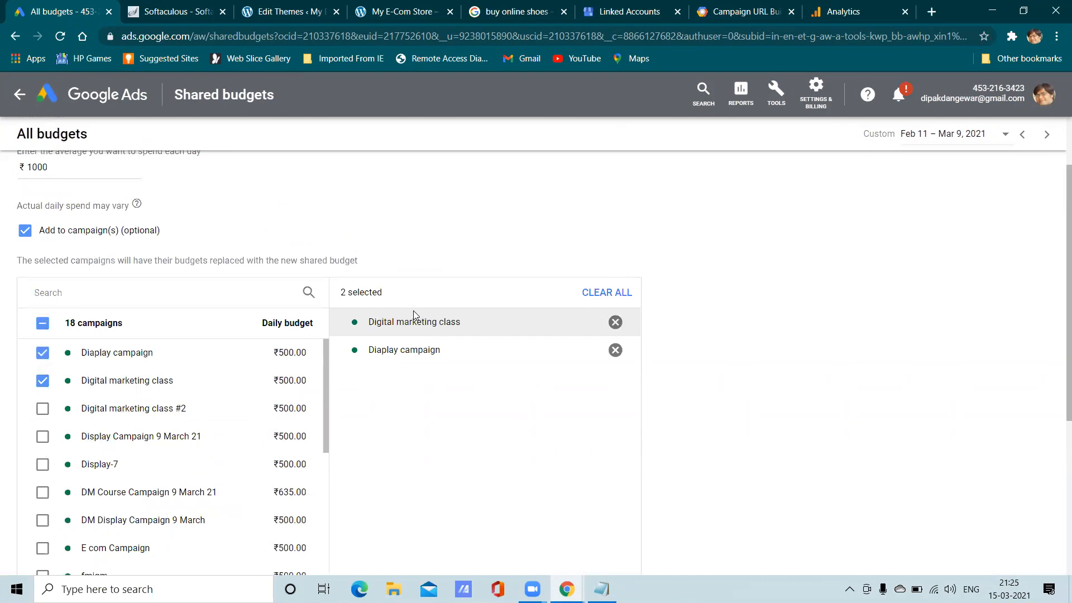
{"action": "scroll", "coordinate": [83, 426], "scroll_direction": "down", "scroll_amount": 2}
{"action": "scroll", "coordinate": [84, 426], "scroll_direction": "down", "scroll_amount": 2}
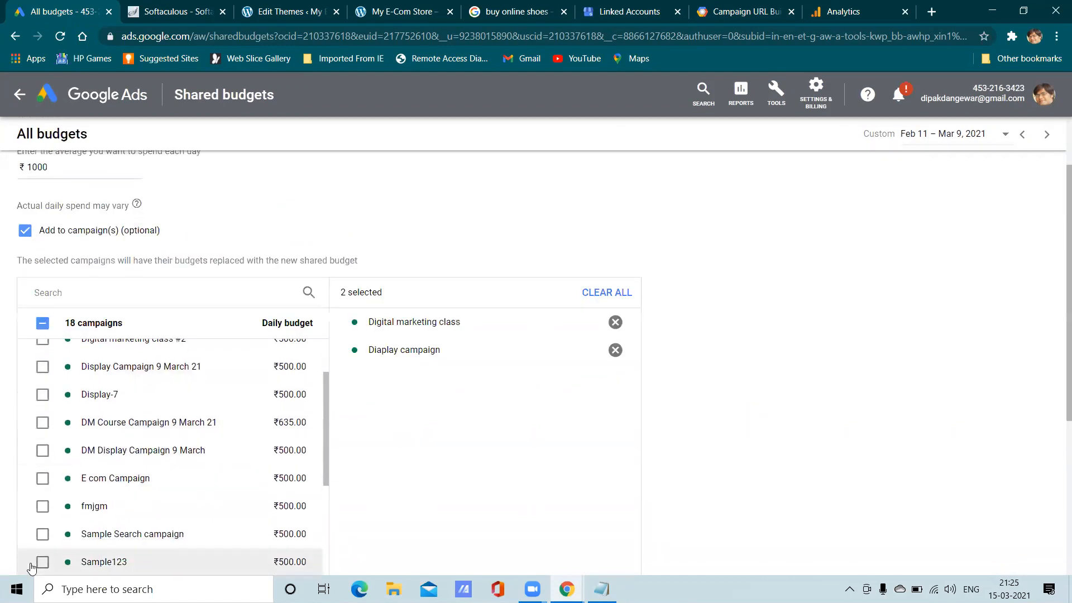
{"action": "scroll", "coordinate": [732, 364], "scroll_direction": "down", "scroll_amount": 5}
{"action": "left_click", "coordinate": [23, 370]}
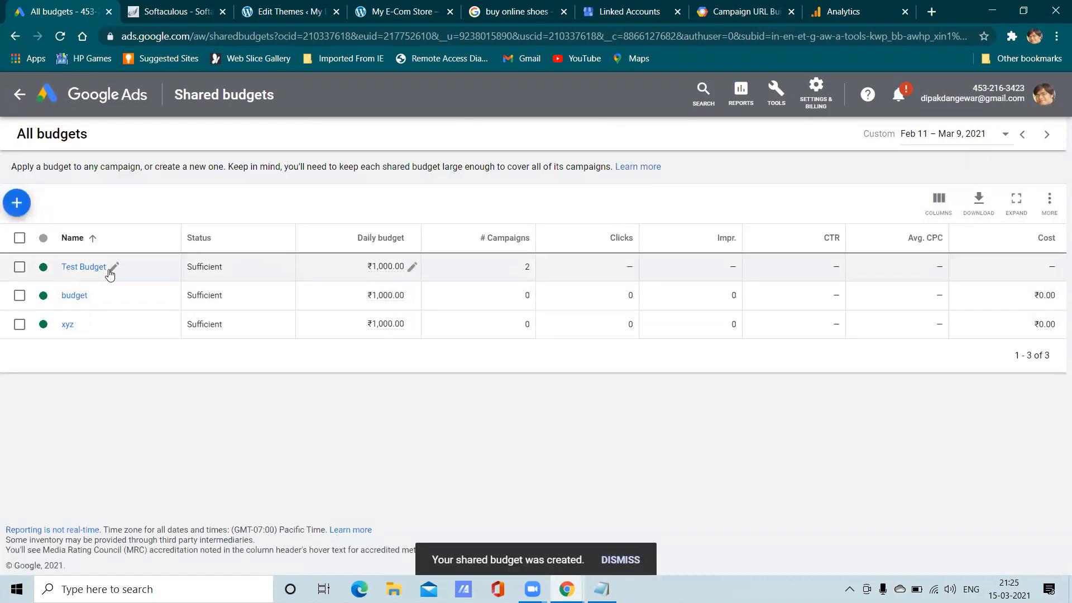
Step: Examine Test Budget's campaigns and daily budget settings without changing them, and return to the account's ad groups
{"action": "left_click", "coordinate": [93, 269]}
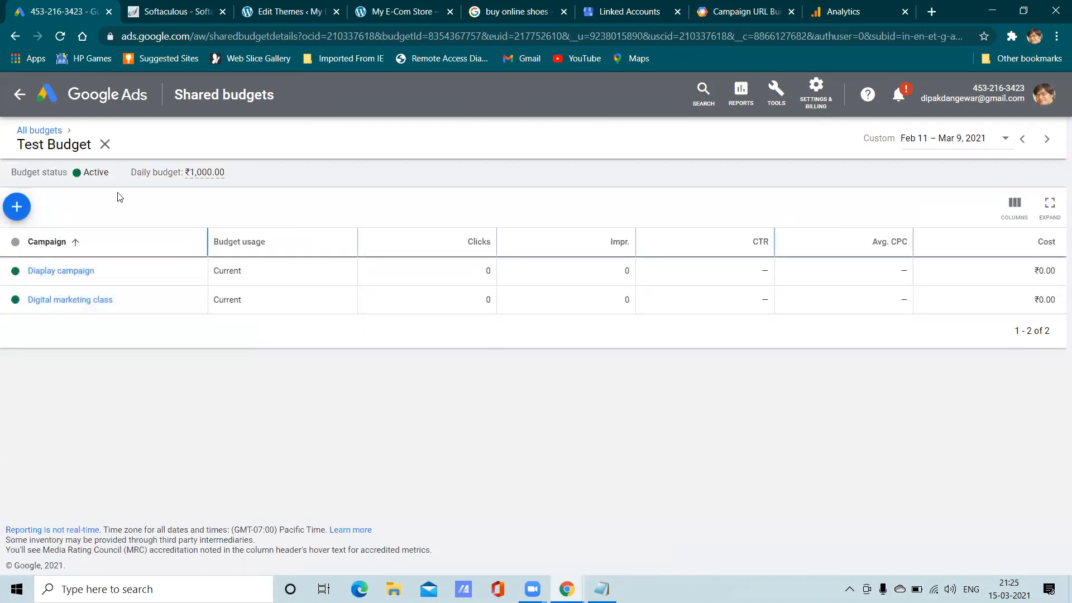
{"action": "mouse_move", "coordinate": [224, 177]}
{"action": "left_click", "coordinate": [238, 172]}
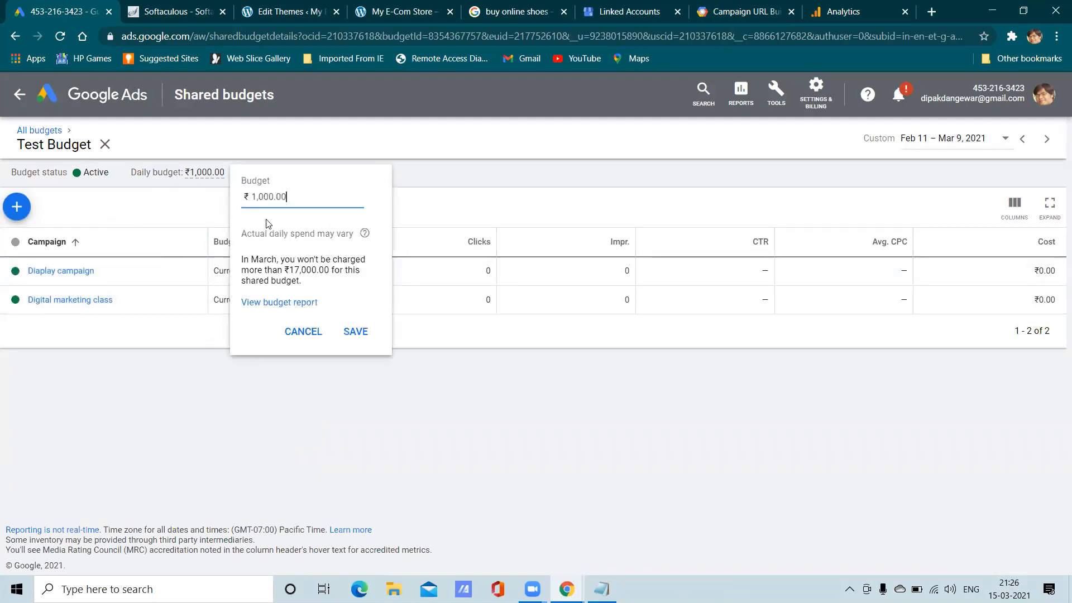
{"action": "left_click", "coordinate": [302, 333]}
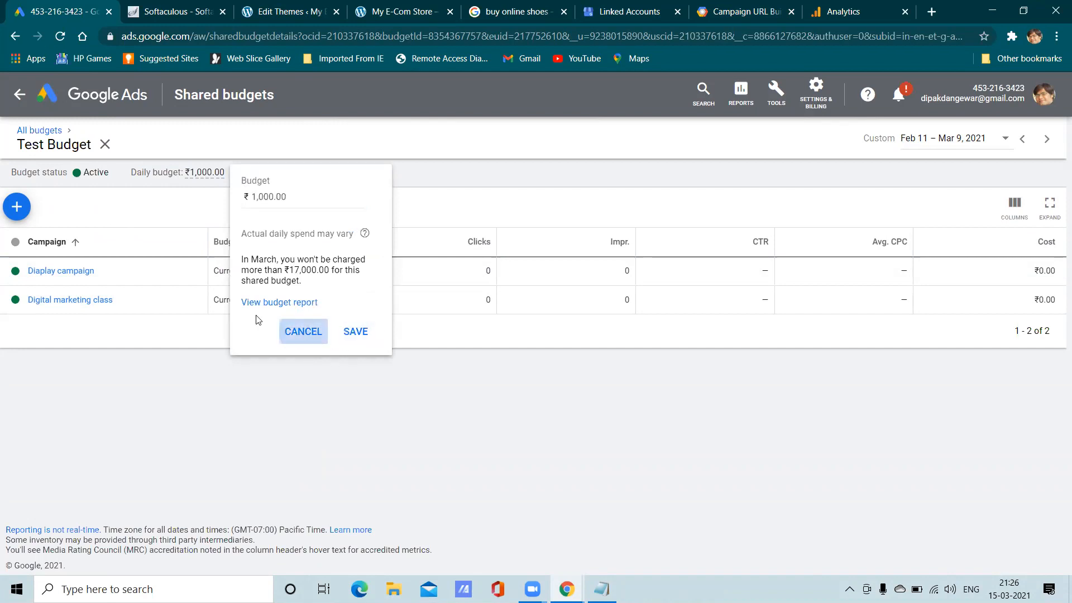
{"action": "left_click", "coordinate": [105, 144]}
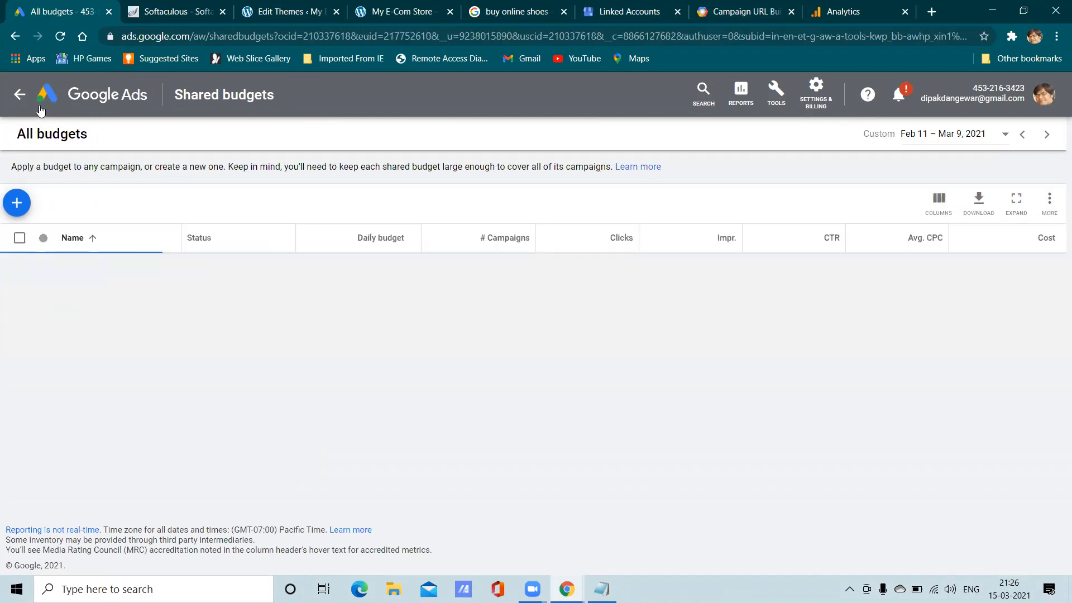
{"action": "left_click", "coordinate": [21, 103]}
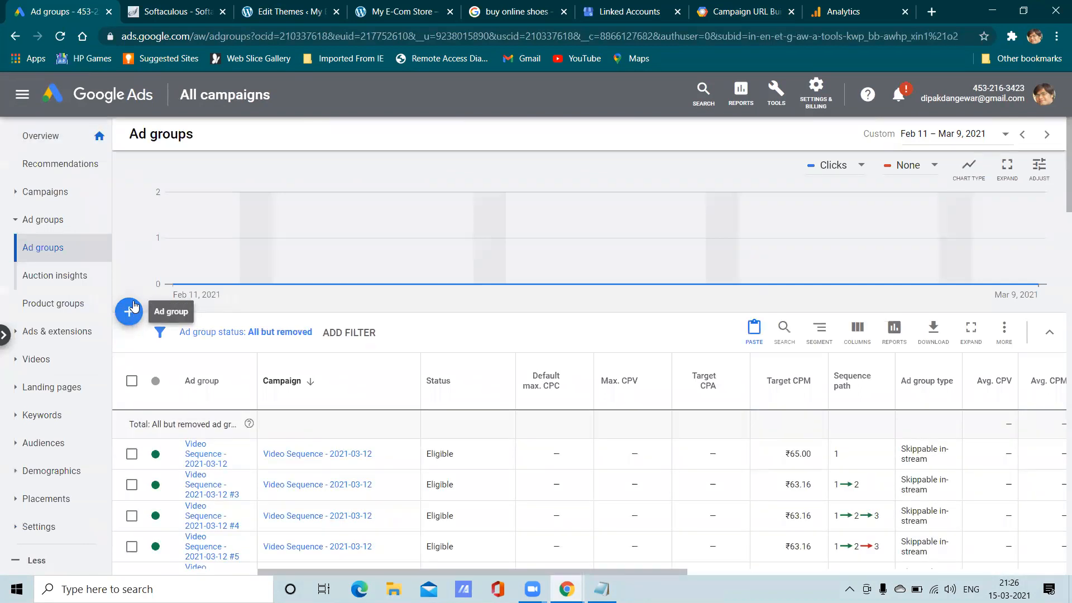
Step: Start a new campaign from the campaigns overview, without a goal's guidance
{"action": "left_click", "coordinate": [134, 306]}
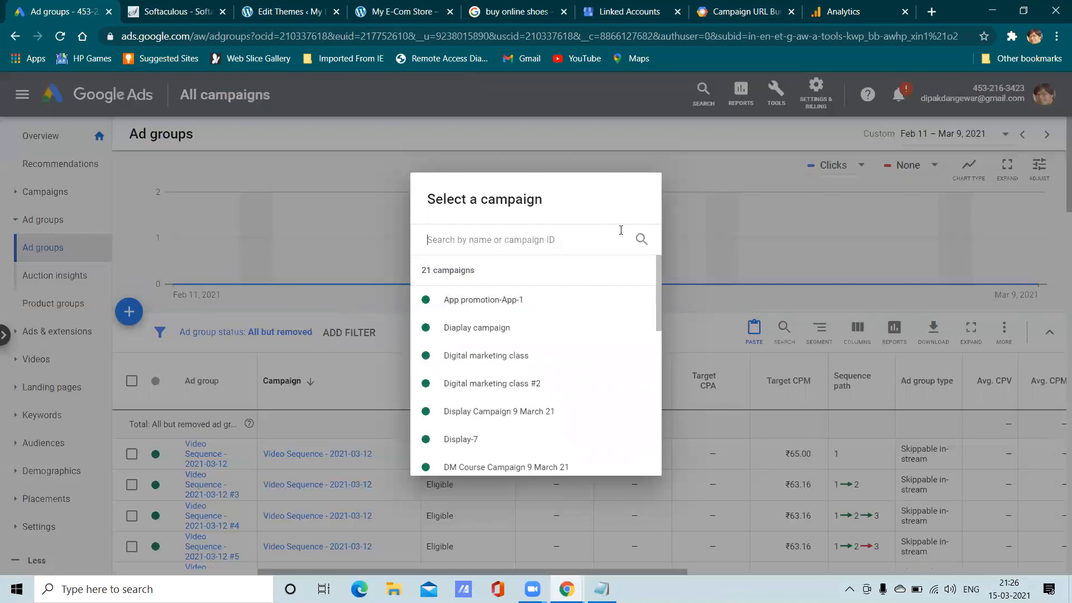
{"action": "left_click", "coordinate": [56, 194]}
{"action": "left_click", "coordinate": [56, 193]}
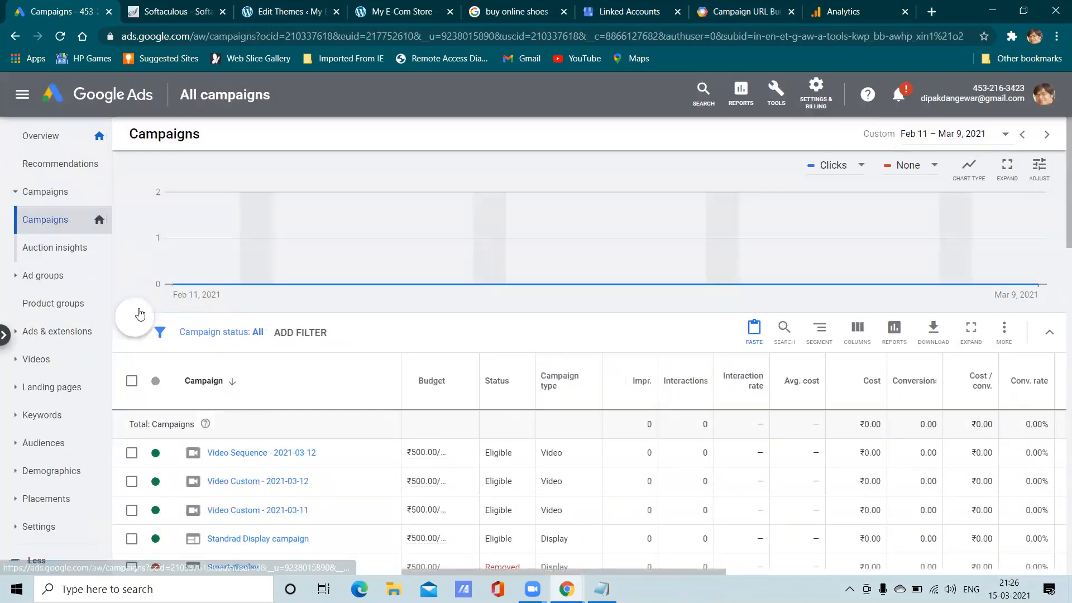
{"action": "left_click", "coordinate": [130, 312]}
{"action": "left_click", "coordinate": [172, 363]}
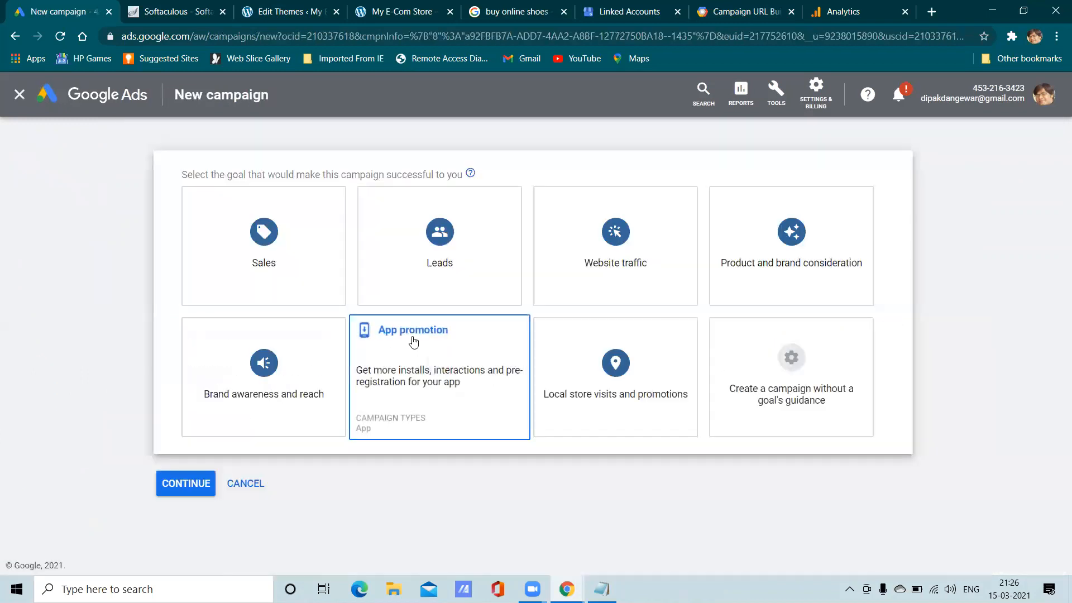
{"action": "left_click", "coordinate": [714, 378]}
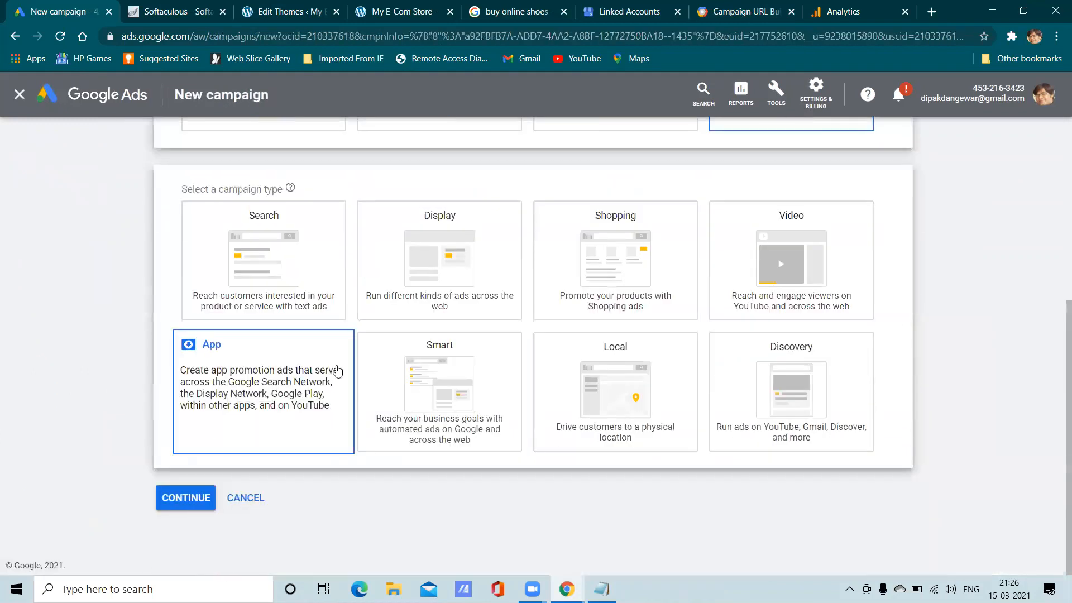
Step: Choose the Search campaign type and apply Test Budget from the shared library as the campaign's budget
{"action": "left_click", "coordinate": [311, 272]}
{"action": "left_click", "coordinate": [196, 493]}
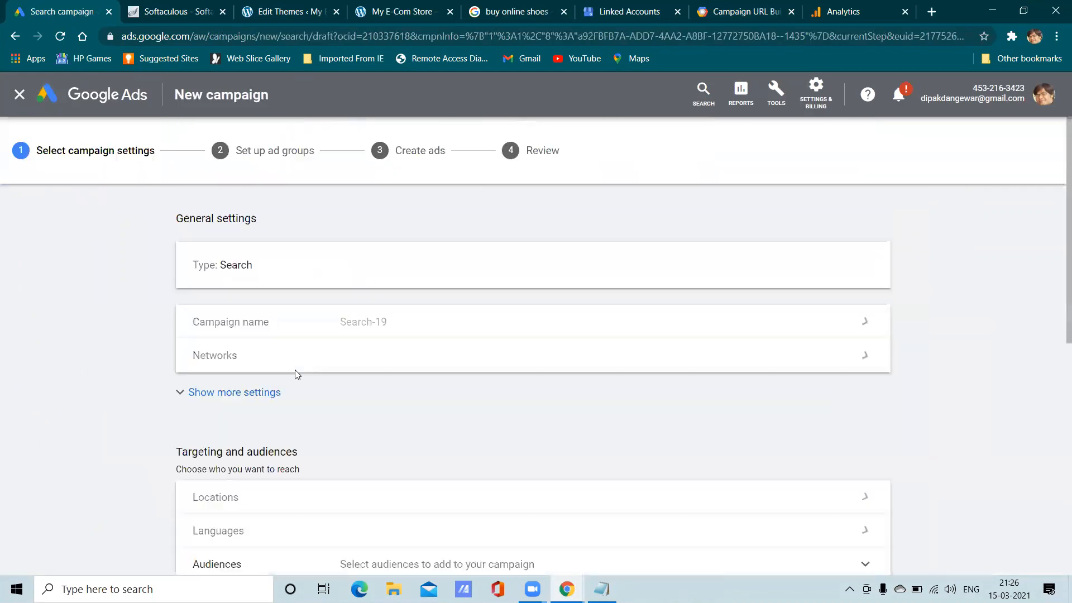
{"action": "scroll", "coordinate": [481, 360], "scroll_direction": "down", "scroll_amount": 6}
{"action": "scroll", "coordinate": [526, 359], "scroll_direction": "down", "scroll_amount": 6}
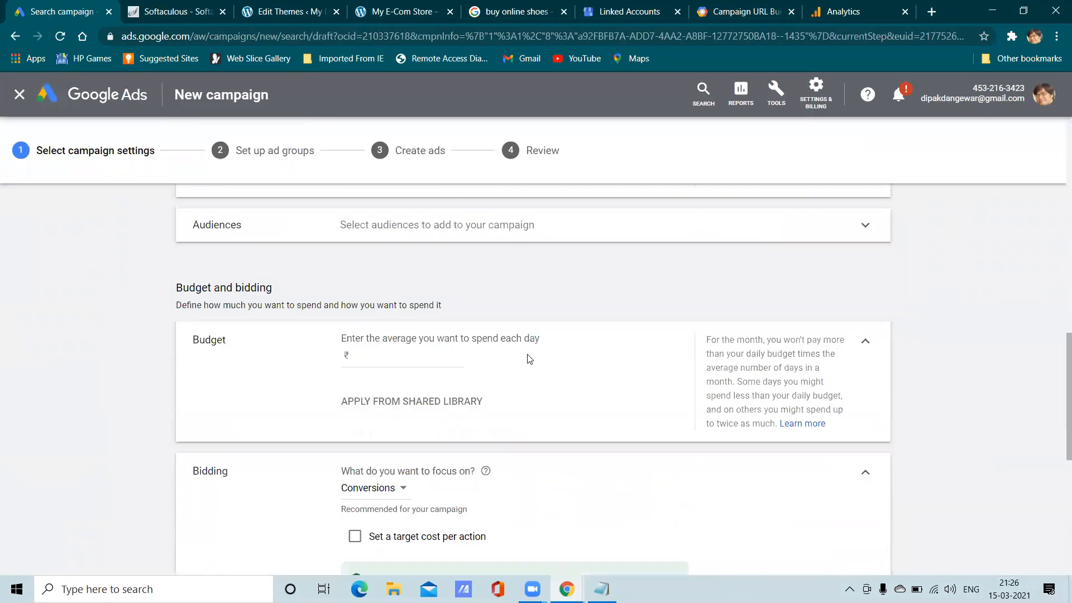
{"action": "left_click", "coordinate": [431, 408]}
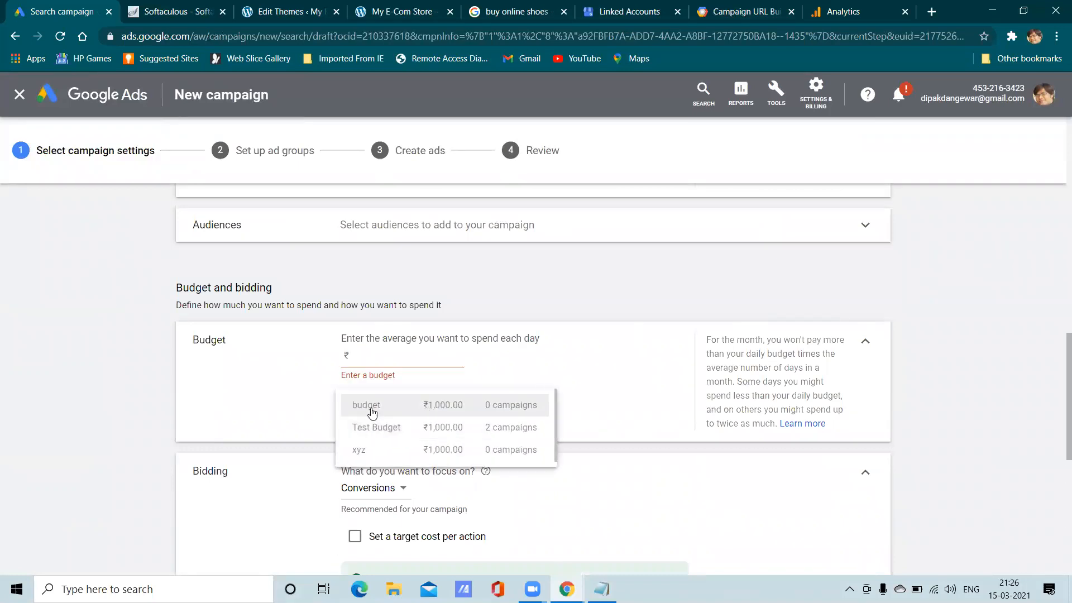
{"action": "left_click", "coordinate": [423, 408]}
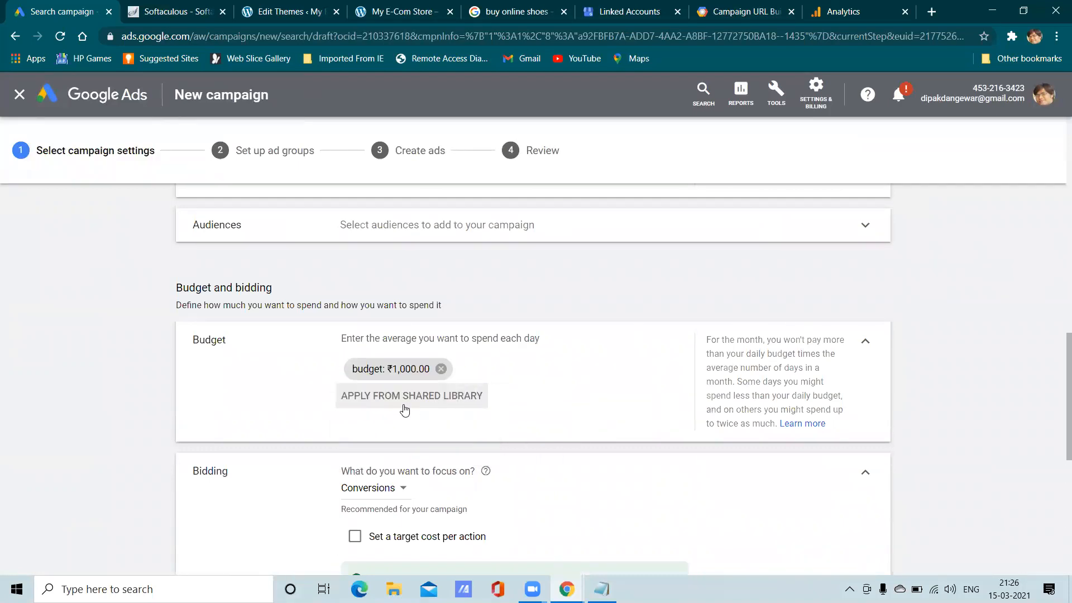
{"action": "left_click", "coordinate": [382, 396]}
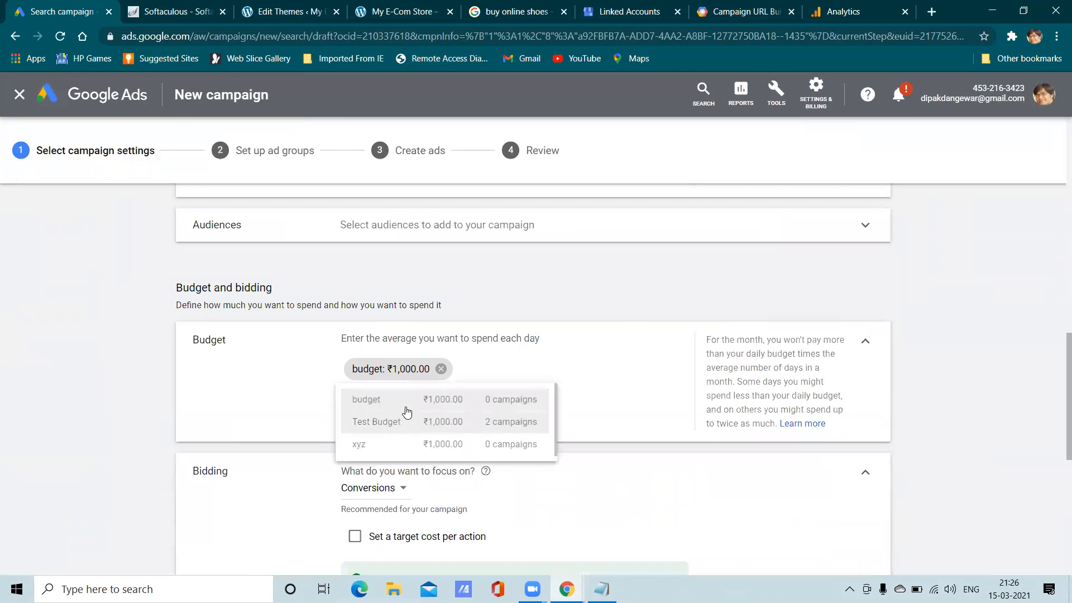
{"action": "left_click", "coordinate": [402, 422]}
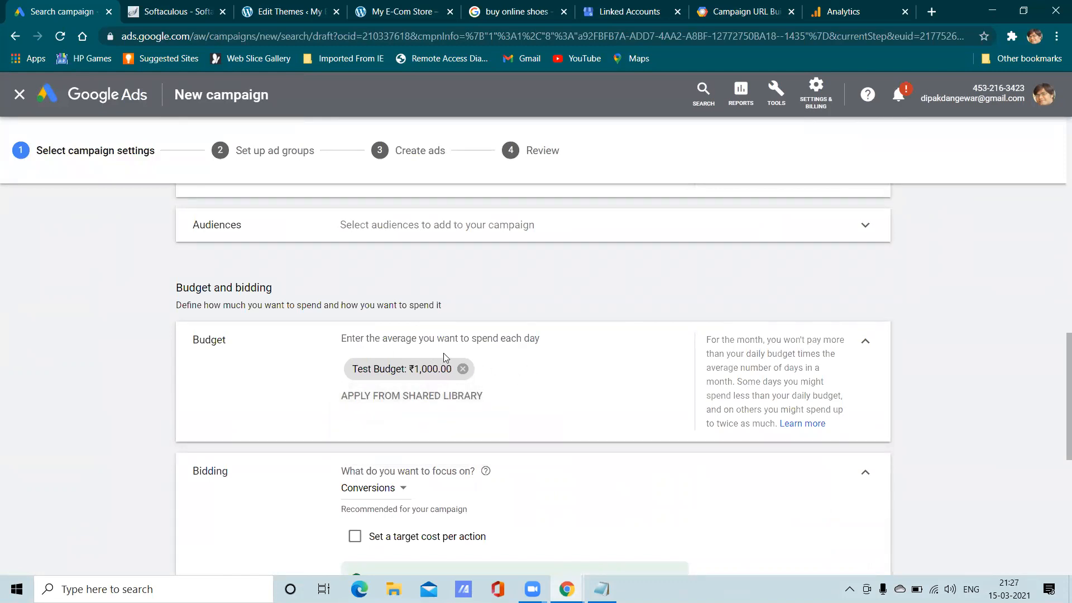
Step: Close the new Search campaign's setup and discard its draft
{"action": "scroll", "coordinate": [384, 352], "scroll_direction": "up", "scroll_amount": 3}
{"action": "scroll", "coordinate": [468, 329], "scroll_direction": "down", "scroll_amount": 3}
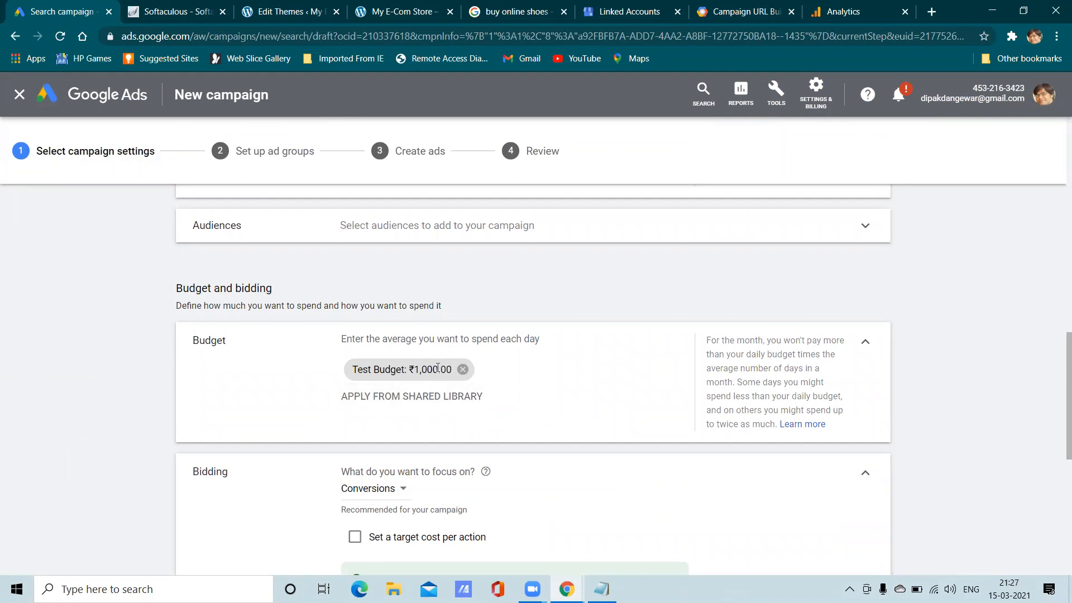
{"action": "left_click", "coordinate": [19, 93]}
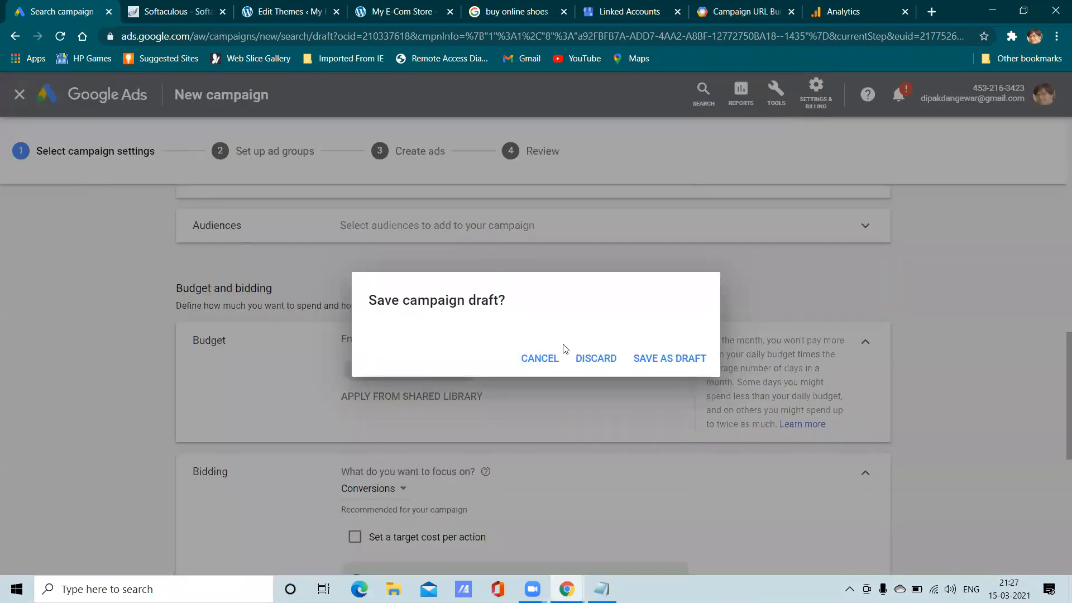
{"action": "left_click", "coordinate": [614, 363]}
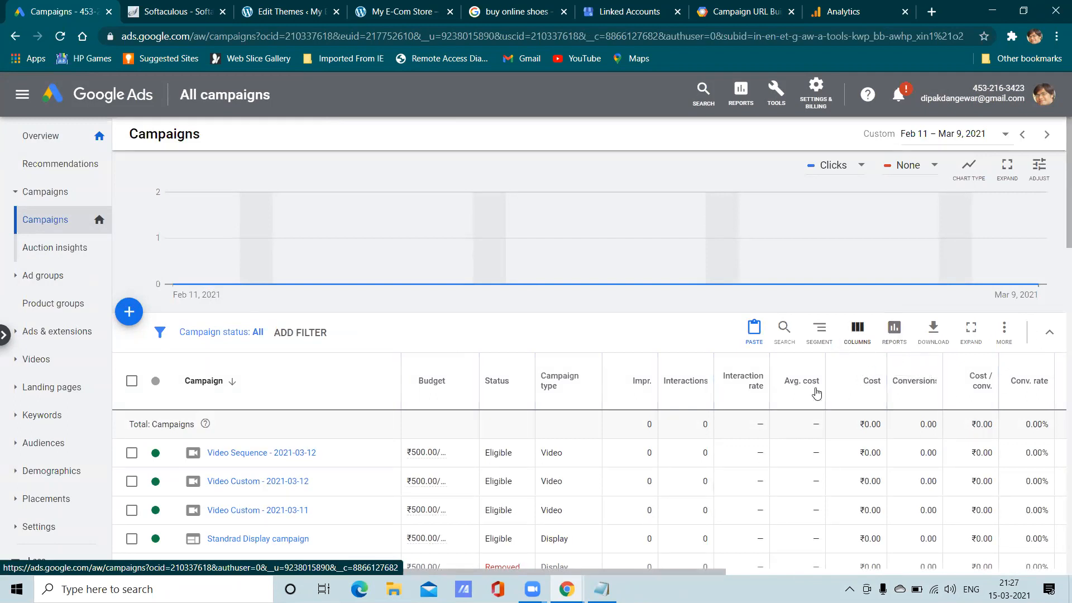
Step: Examine the campaigns table, including campaign types, statuses, budgets, costs and bid strategy types
{"action": "scroll", "coordinate": [734, 437], "scroll_direction": "down", "scroll_amount": 3}
{"action": "scroll", "coordinate": [674, 425], "scroll_direction": "down", "scroll_amount": 4}
{"action": "scroll", "coordinate": [675, 424], "scroll_direction": "up", "scroll_amount": 4}
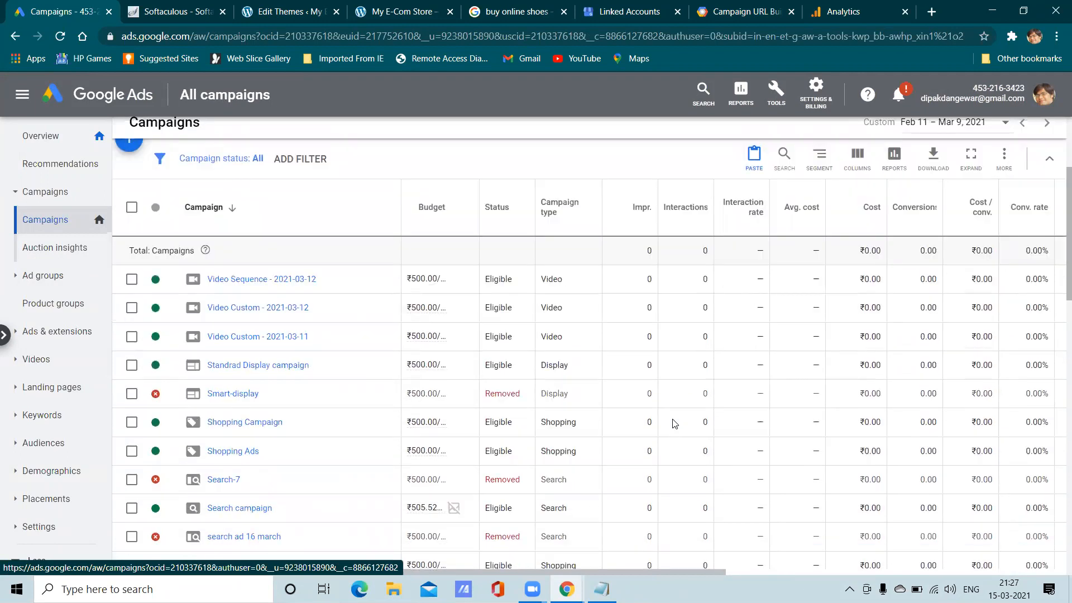
{"action": "scroll", "coordinate": [606, 467], "scroll_direction": "down", "scroll_amount": 3}
{"action": "scroll", "coordinate": [606, 466], "scroll_direction": "down", "scroll_amount": 5}
{"action": "left_click_drag", "start_coordinate": [645, 573], "coordinate": [840, 455]}
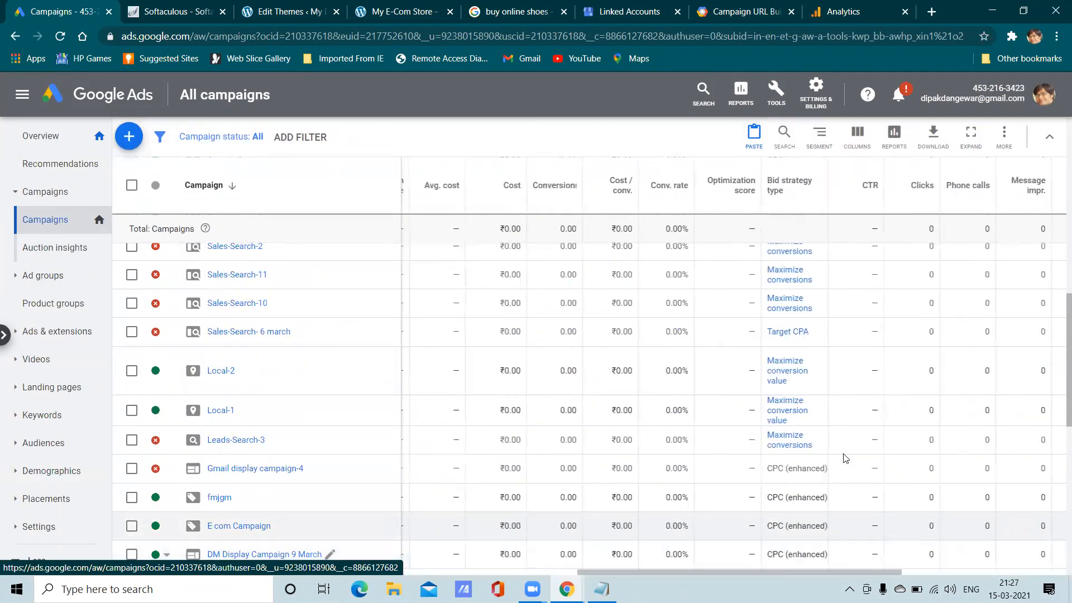
{"action": "scroll", "coordinate": [824, 390], "scroll_direction": "up", "scroll_amount": 5}
{"action": "scroll", "coordinate": [855, 167], "scroll_direction": "up", "scroll_amount": 4}
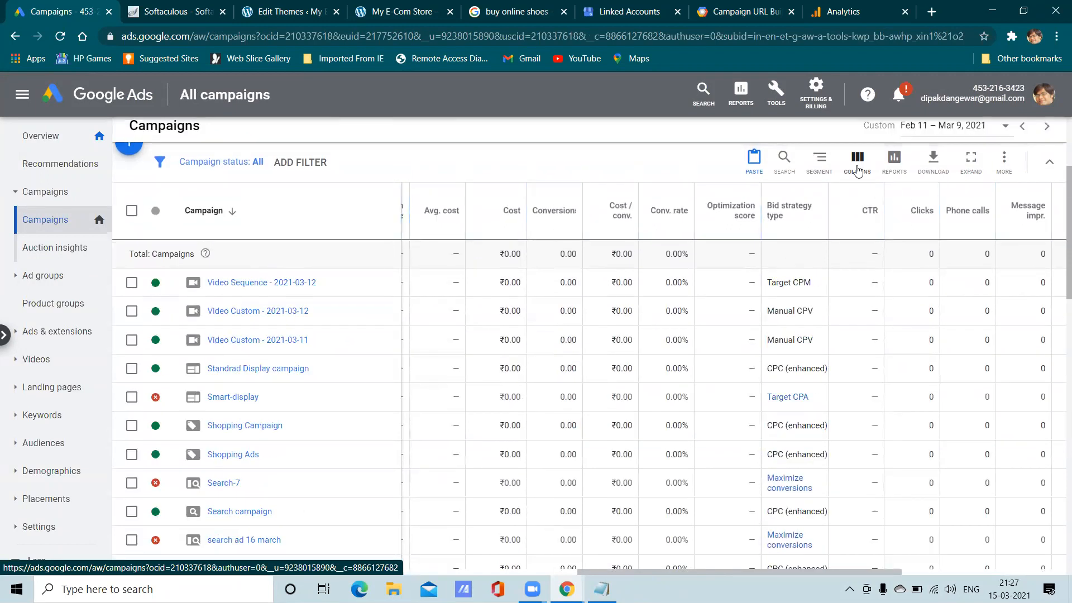
Step: Modify the campaigns table's columns, selecting Avg. CPC and Avg. target ROAS from the Performance metrics
{"action": "left_click", "coordinate": [858, 171]}
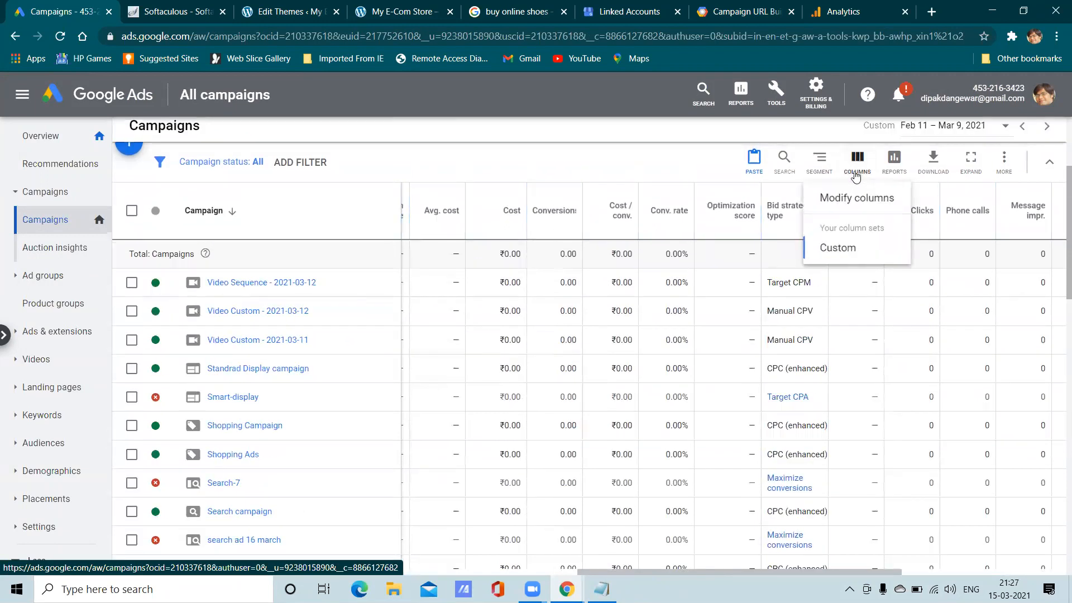
{"action": "left_click", "coordinate": [837, 202]}
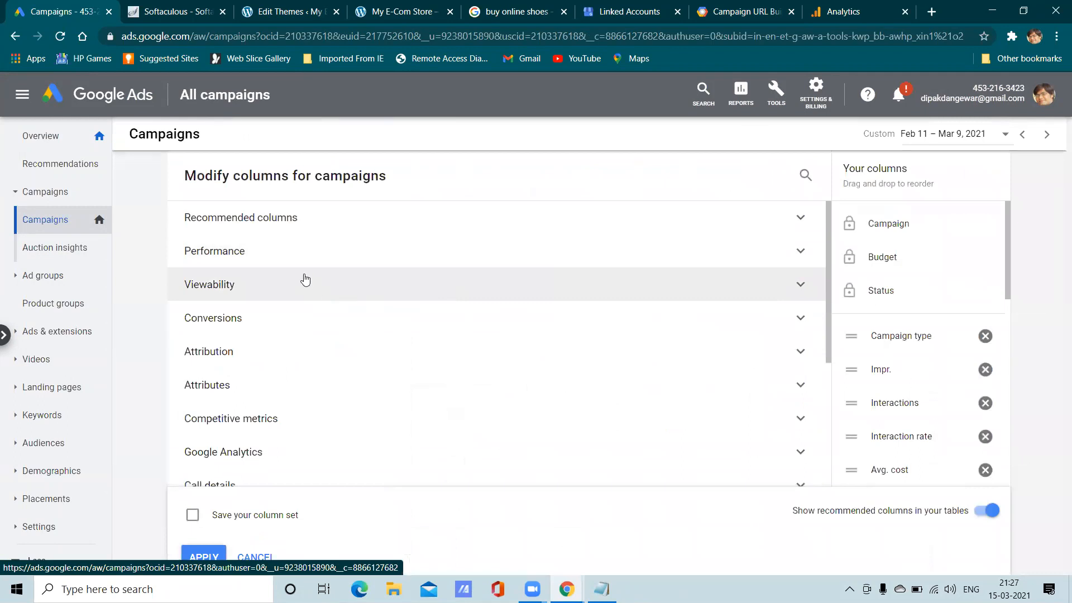
{"action": "scroll", "coordinate": [660, 354], "scroll_direction": "down", "scroll_amount": 4}
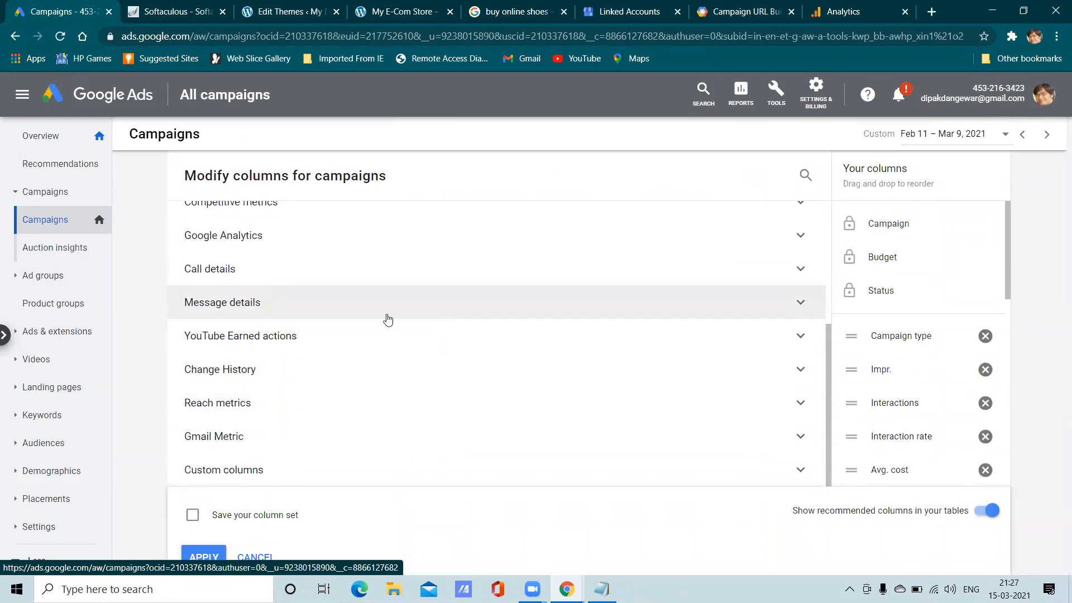
{"action": "scroll", "coordinate": [331, 363], "scroll_direction": "up", "scroll_amount": 1}
{"action": "scroll", "coordinate": [333, 371], "scroll_direction": "up", "scroll_amount": 3}
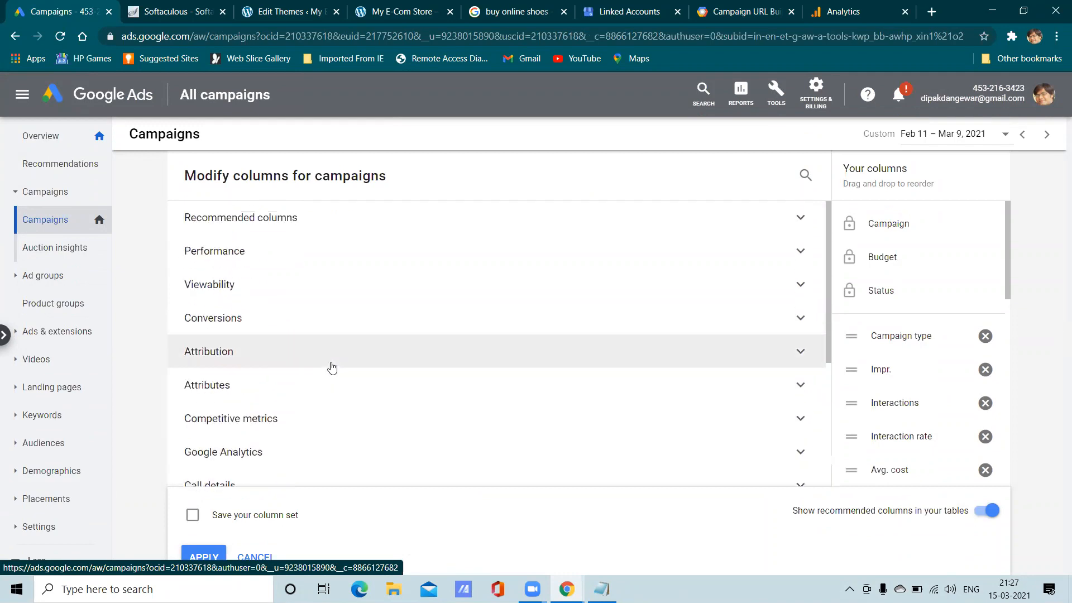
{"action": "left_click", "coordinate": [276, 259]}
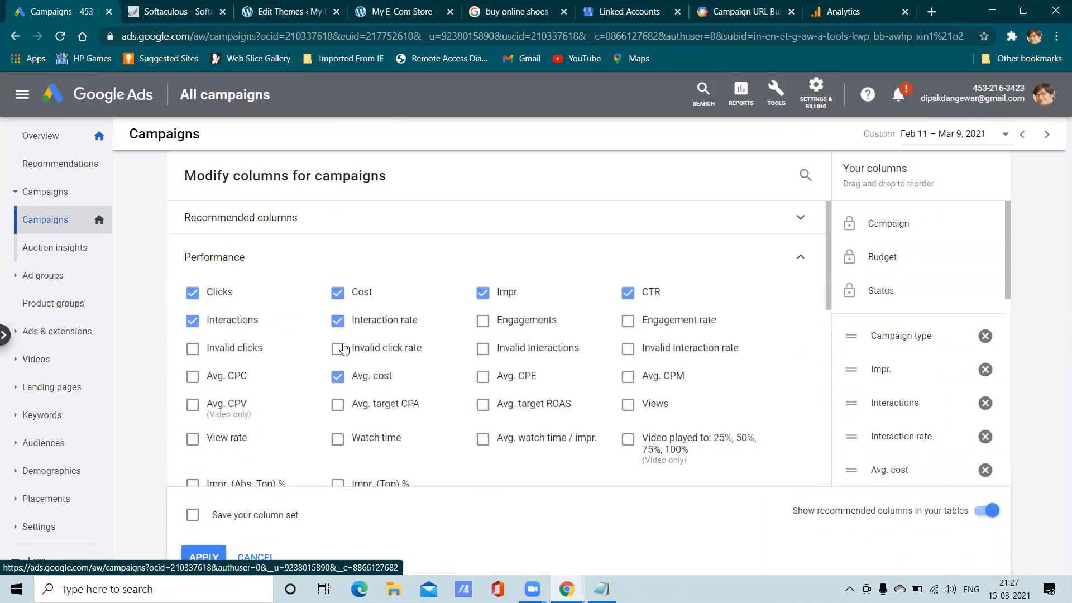
{"action": "left_click", "coordinate": [191, 379]}
{"action": "scroll", "coordinate": [635, 430], "scroll_direction": "down", "scroll_amount": 3}
{"action": "left_click", "coordinate": [483, 266]}
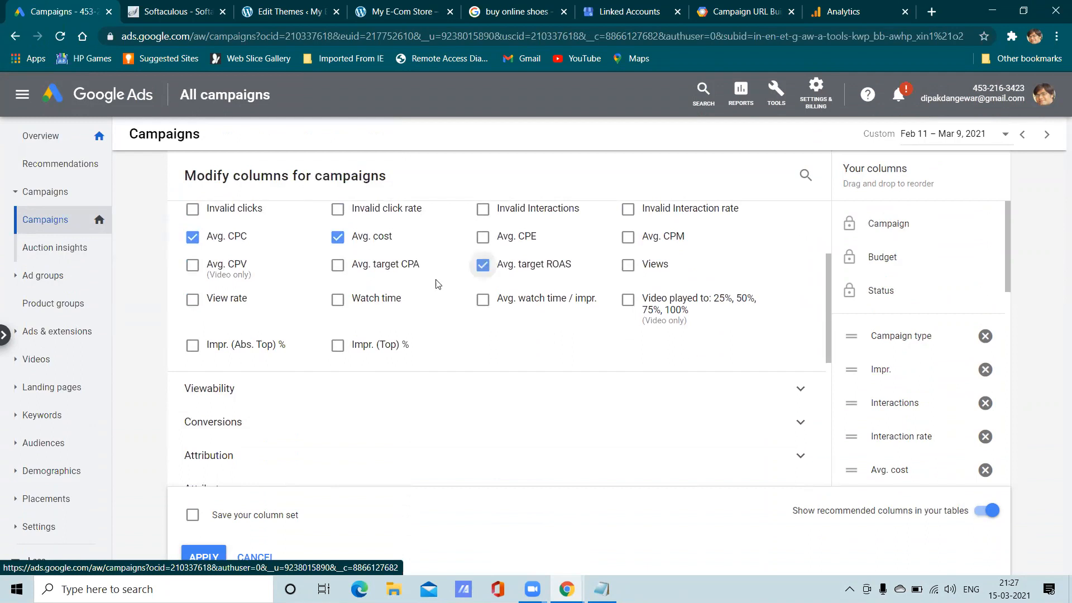
Step: Review the list of chosen columns and apply the column changes to the campaigns table
{"action": "scroll", "coordinate": [916, 413], "scroll_direction": "down", "scroll_amount": 1}
{"action": "scroll", "coordinate": [914, 411], "scroll_direction": "down", "scroll_amount": 8}
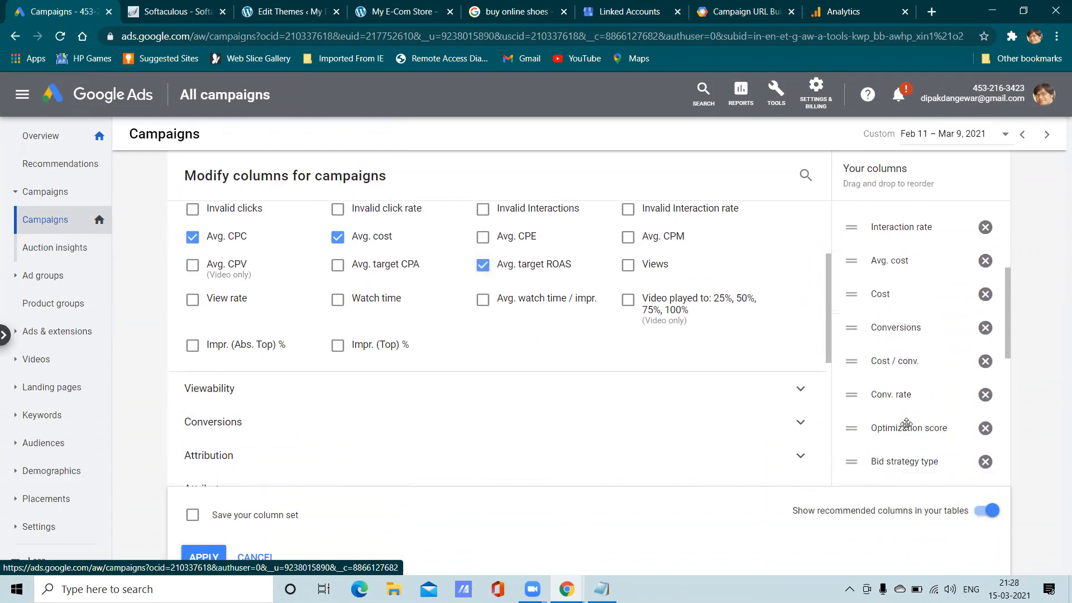
{"action": "scroll", "coordinate": [909, 392], "scroll_direction": "up", "scroll_amount": 6}
{"action": "scroll", "coordinate": [909, 386], "scroll_direction": "up", "scroll_amount": 3}
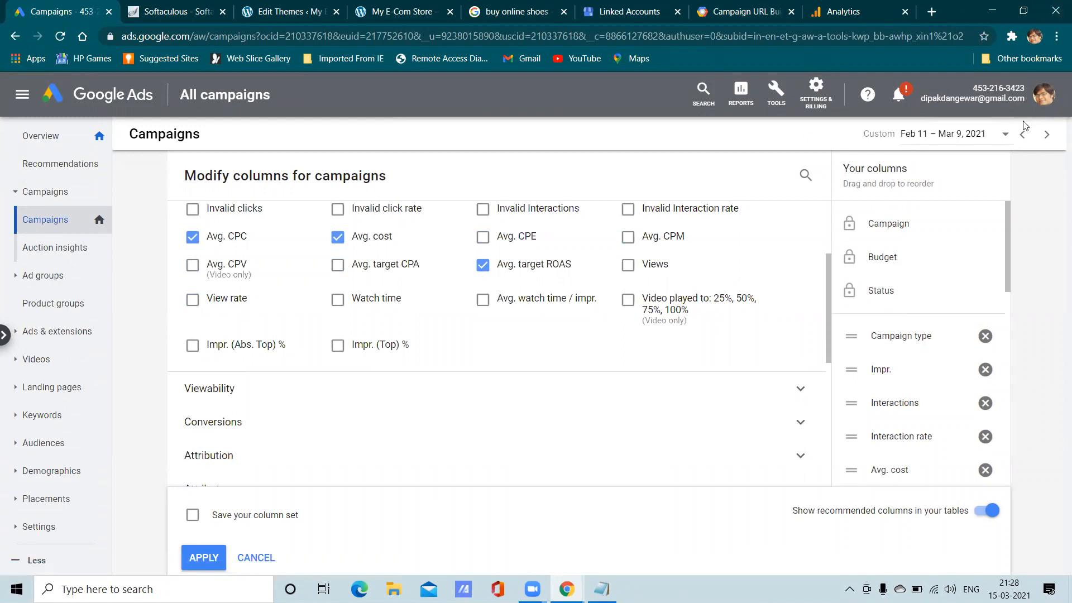
{"action": "left_click", "coordinate": [224, 560]}
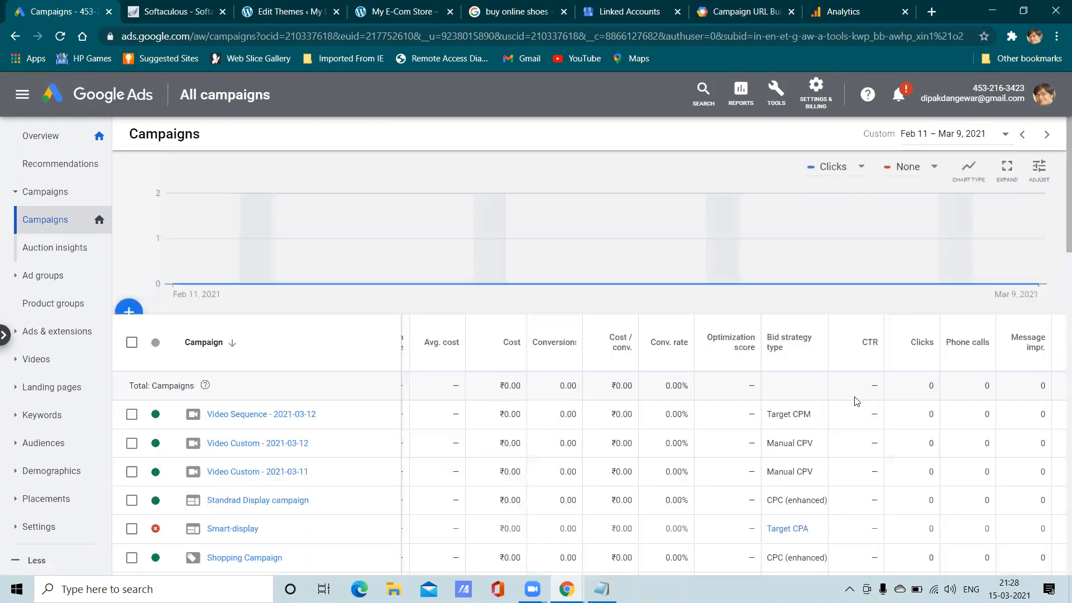
Step: Check the Avg. CPC and Avg. target ROAS columns in the campaigns table
{"action": "scroll", "coordinate": [912, 390], "scroll_direction": "down", "scroll_amount": 3}
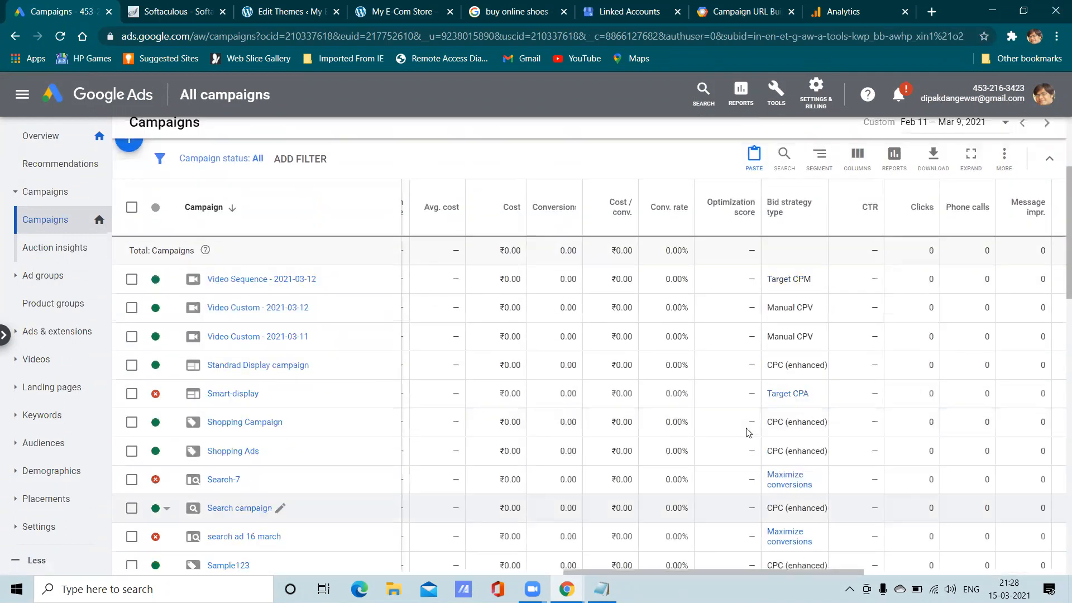
{"action": "left_click_drag", "start_coordinate": [686, 575], "coordinate": [911, 573]}
{"action": "mouse_move", "coordinate": [909, 210]}
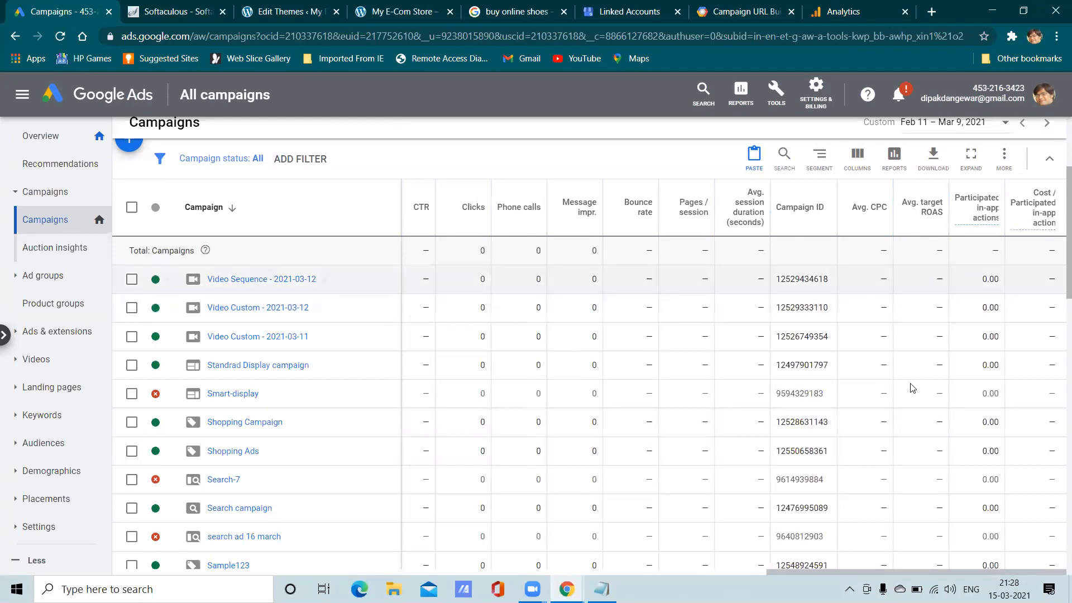
{"action": "left_click_drag", "start_coordinate": [915, 573], "coordinate": [550, 573]}
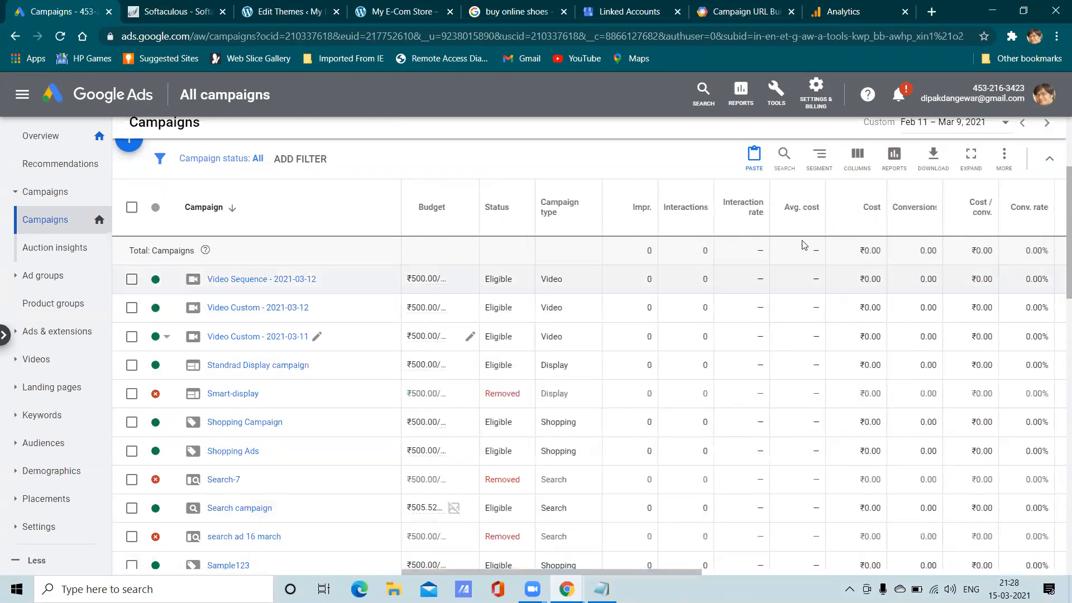
Step: Examine the column options under Call details, Gmail Metric, Attribution and Viewability for campaigns, and leave without applying changes
{"action": "left_click", "coordinate": [857, 158]}
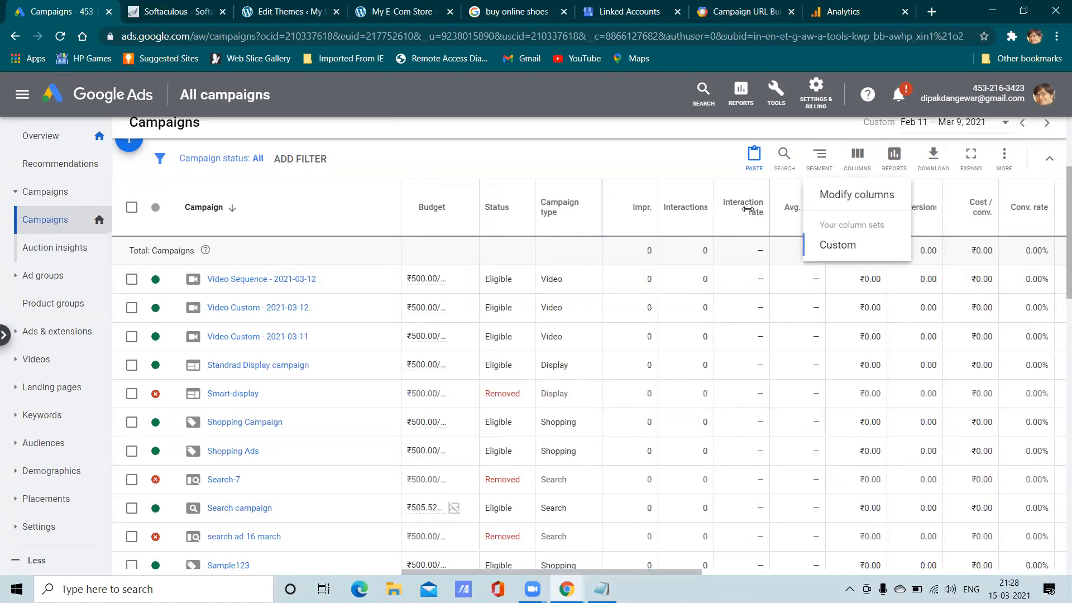
{"action": "left_click", "coordinate": [853, 194]}
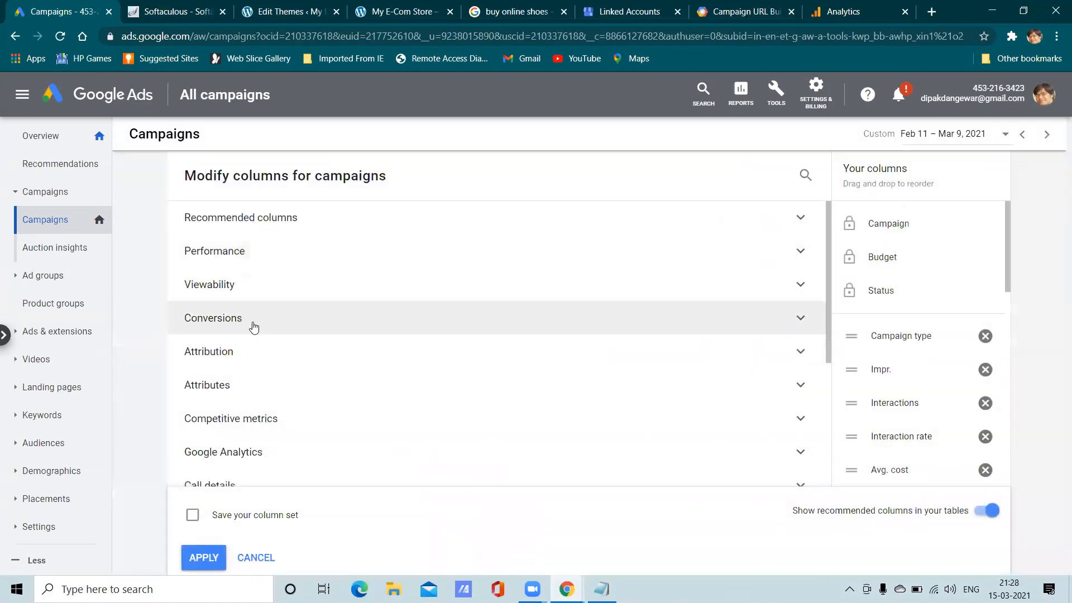
{"action": "scroll", "coordinate": [257, 302], "scroll_direction": "down", "scroll_amount": 4}
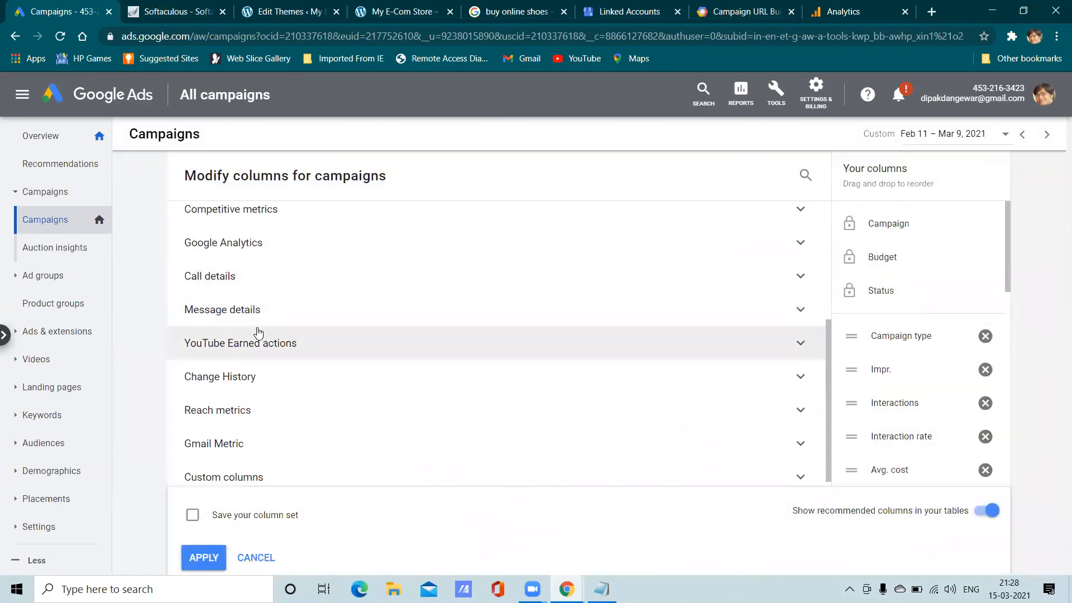
{"action": "left_click", "coordinate": [251, 279]}
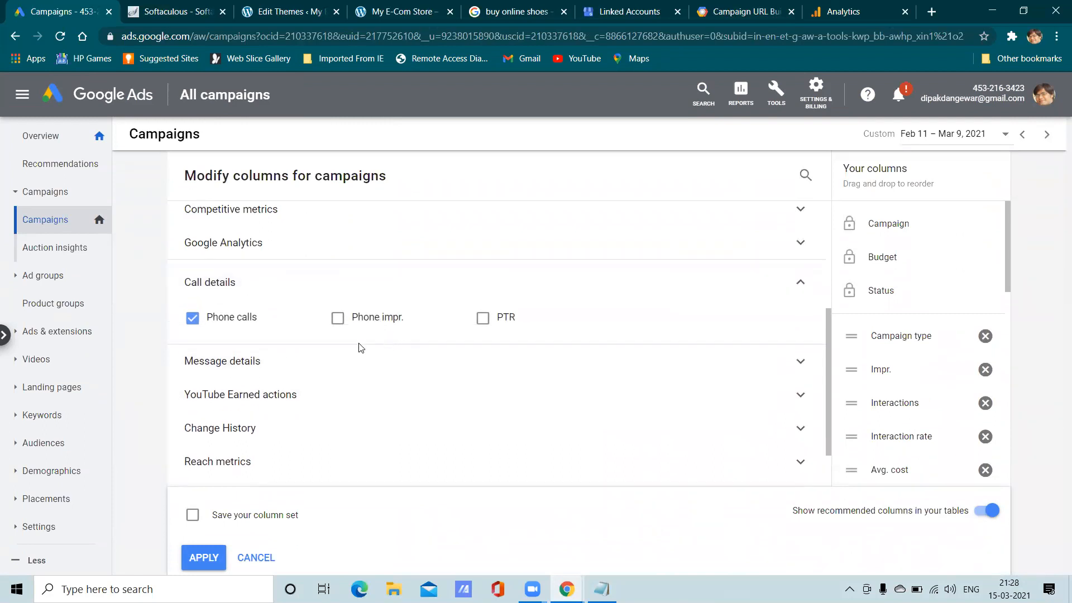
{"action": "scroll", "coordinate": [335, 363], "scroll_direction": "down", "scroll_amount": 2}
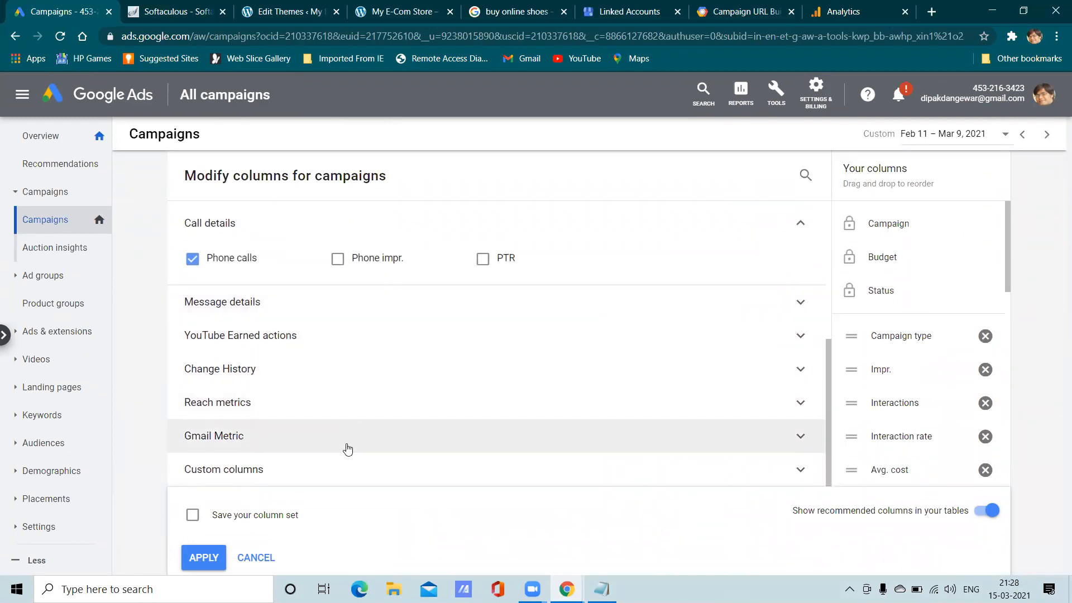
{"action": "left_click", "coordinate": [397, 445]}
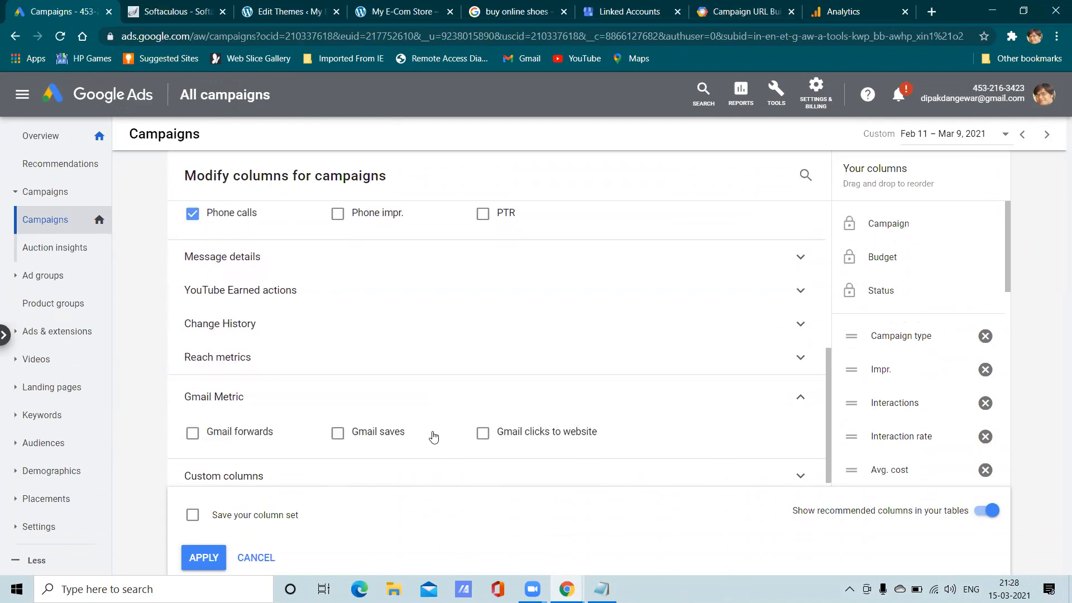
{"action": "scroll", "coordinate": [531, 385], "scroll_direction": "up", "scroll_amount": 3}
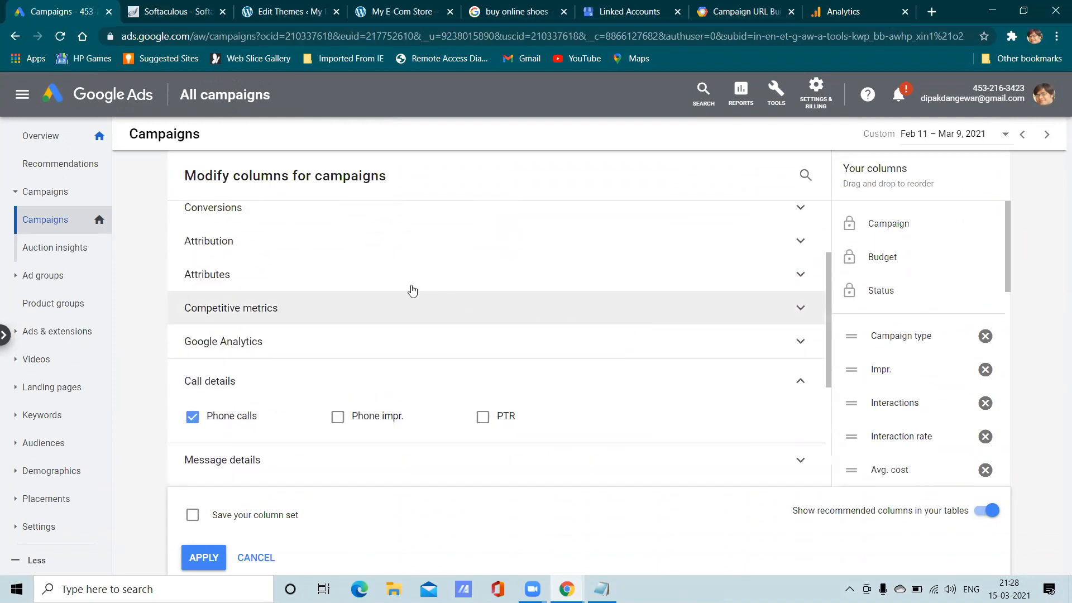
{"action": "scroll", "coordinate": [391, 292], "scroll_direction": "up", "scroll_amount": 2}
{"action": "left_click", "coordinate": [360, 352]}
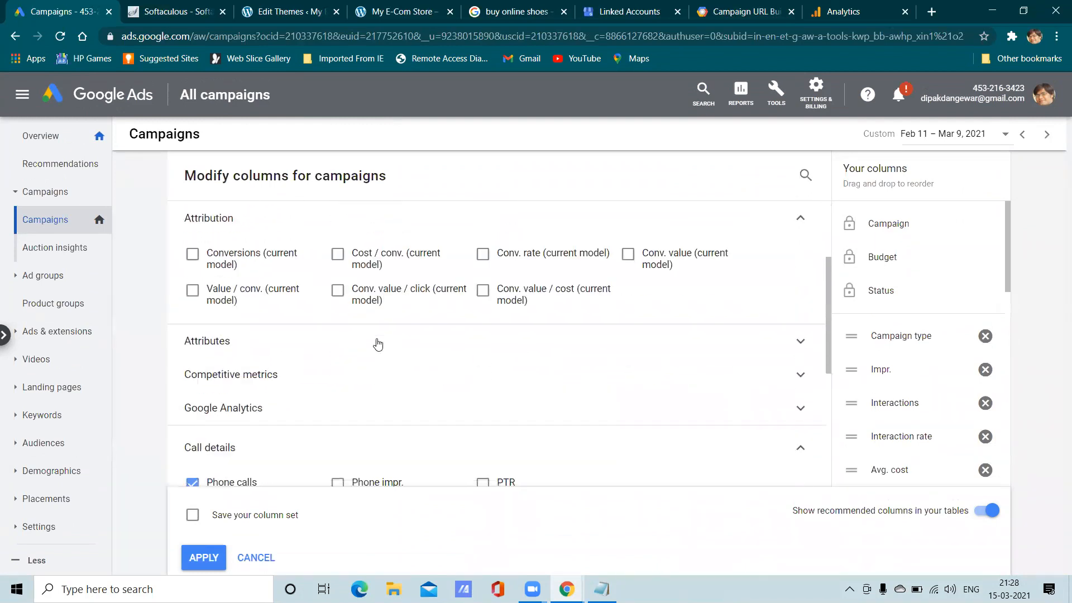
{"action": "scroll", "coordinate": [419, 296], "scroll_direction": "up", "scroll_amount": 2}
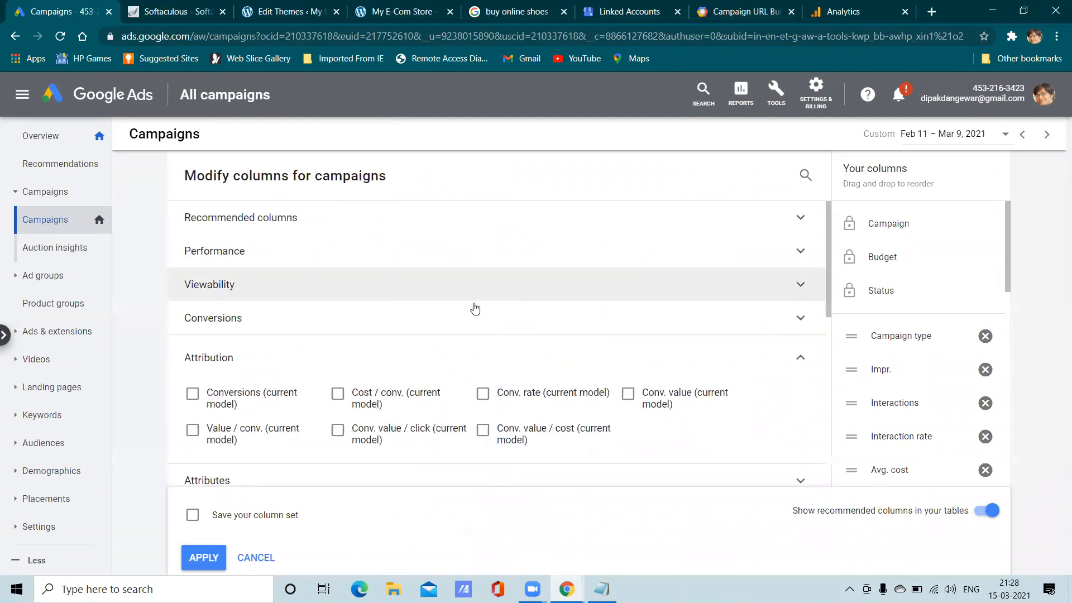
{"action": "left_click", "coordinate": [282, 290]}
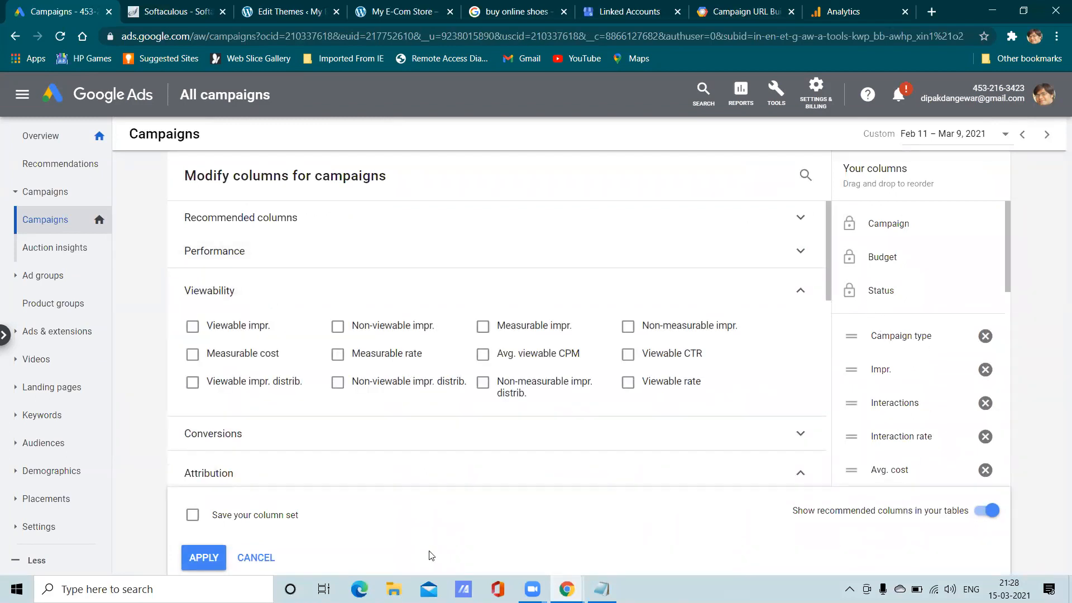
{"action": "left_click", "coordinate": [255, 558]}
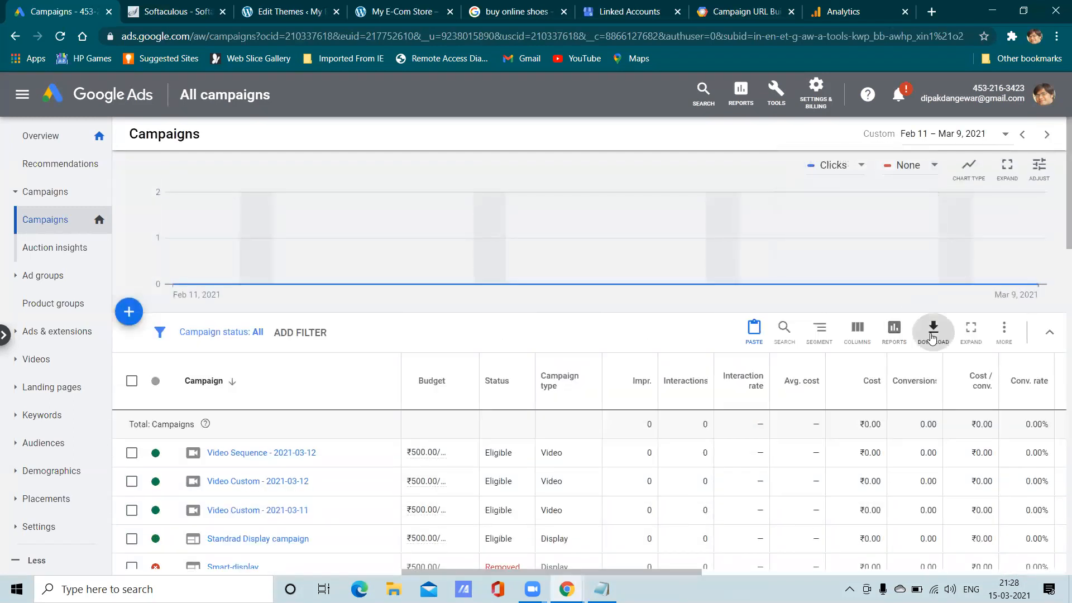
Step: Review the campaigns table's download formats and its additional actions, leaving both without choosing anything
{"action": "left_click", "coordinate": [932, 337]}
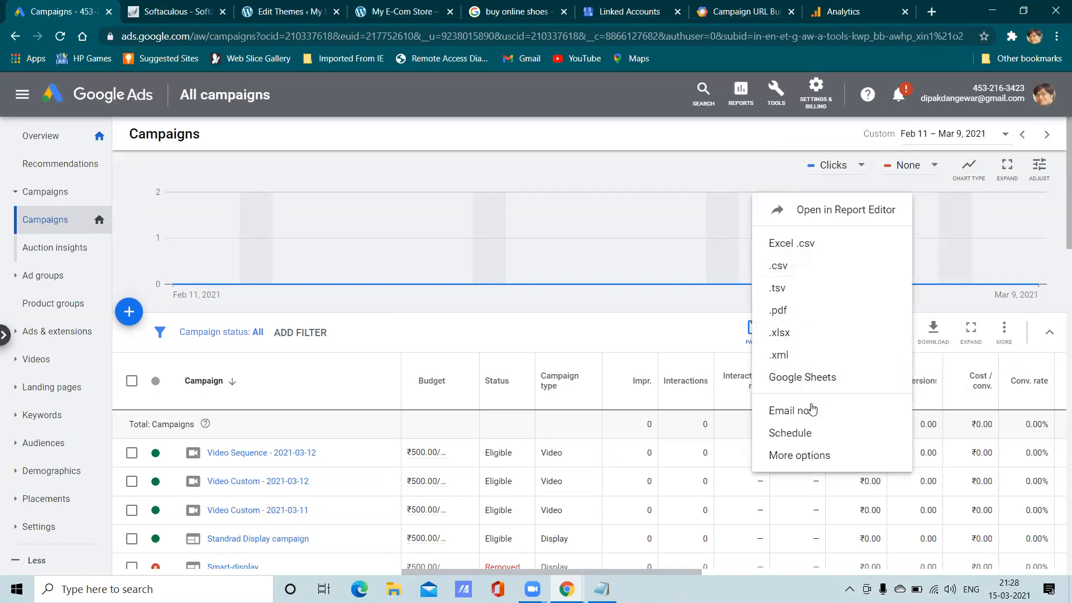
{"action": "left_click", "coordinate": [710, 303]}
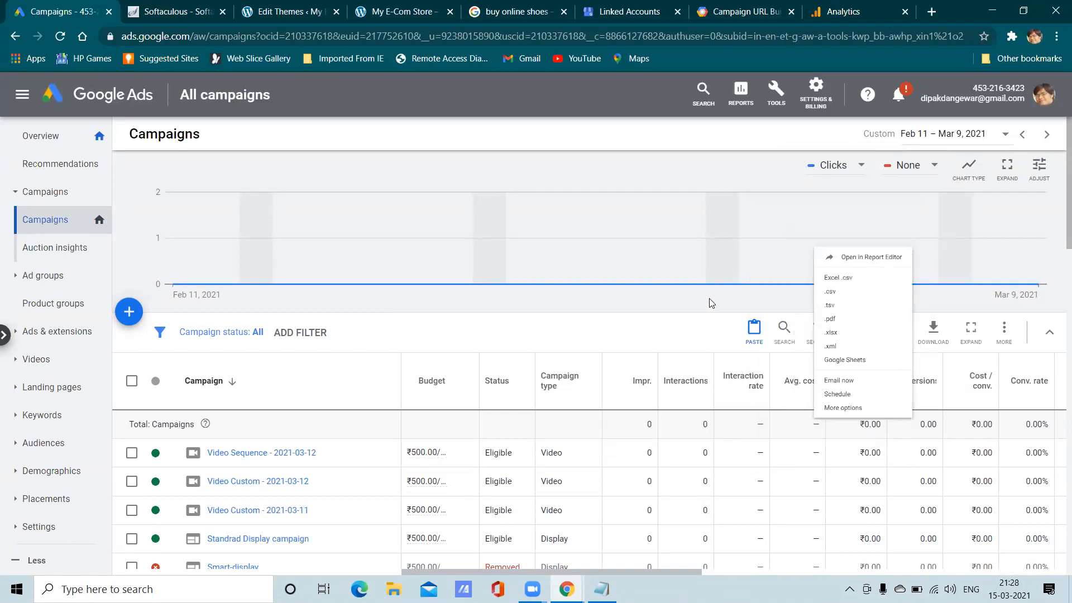
{"action": "left_click", "coordinate": [1003, 335]}
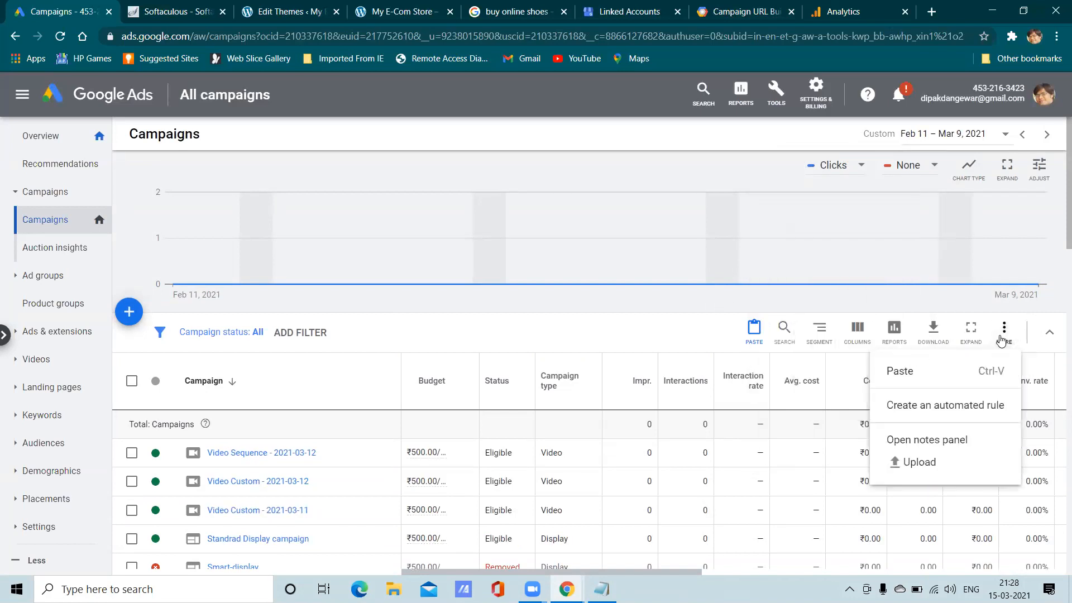
{"action": "left_click", "coordinate": [640, 319]}
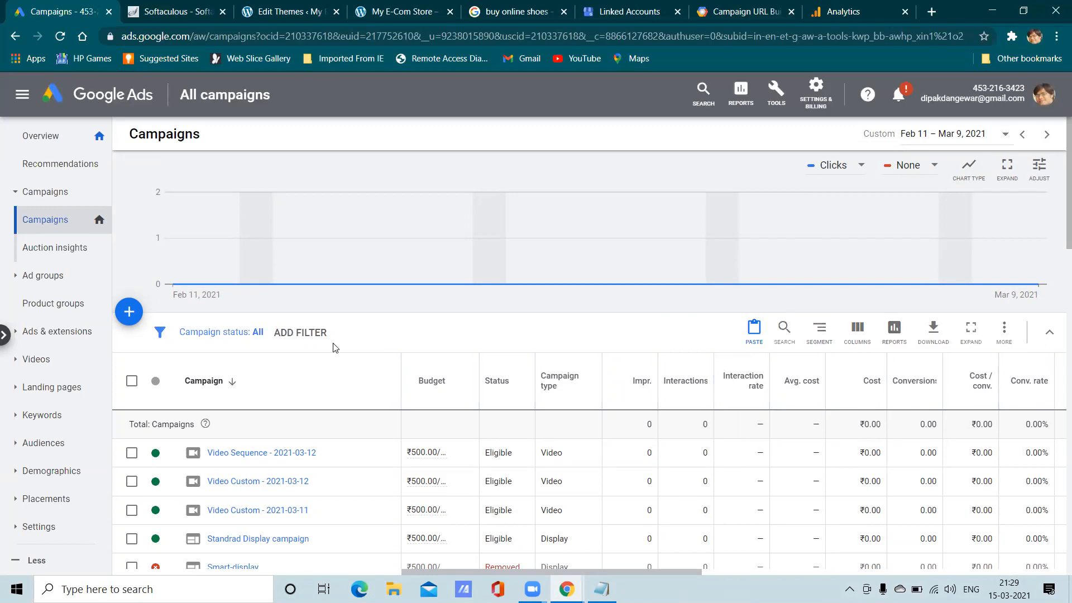
Step: Look through the list of campaigns, checking their budgets, statuses and campaign types
{"action": "scroll", "coordinate": [346, 358], "scroll_direction": "down", "scroll_amount": 4}
{"action": "scroll", "coordinate": [359, 366], "scroll_direction": "up", "scroll_amount": 2}
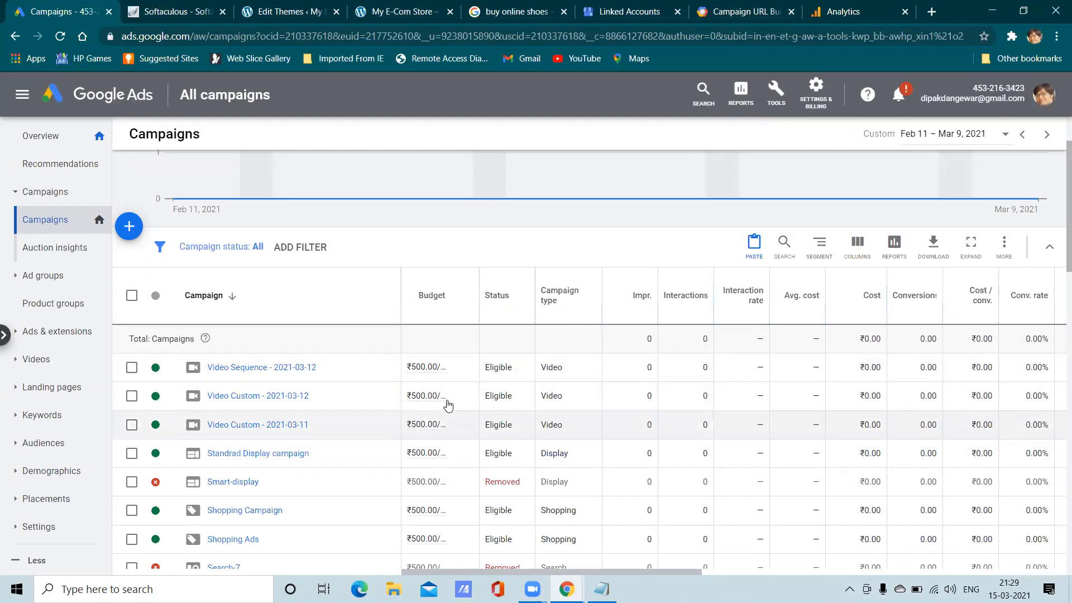
{"action": "scroll", "coordinate": [541, 402], "scroll_direction": "down", "scroll_amount": 5}
{"action": "scroll", "coordinate": [558, 380], "scroll_direction": "up", "scroll_amount": 5}
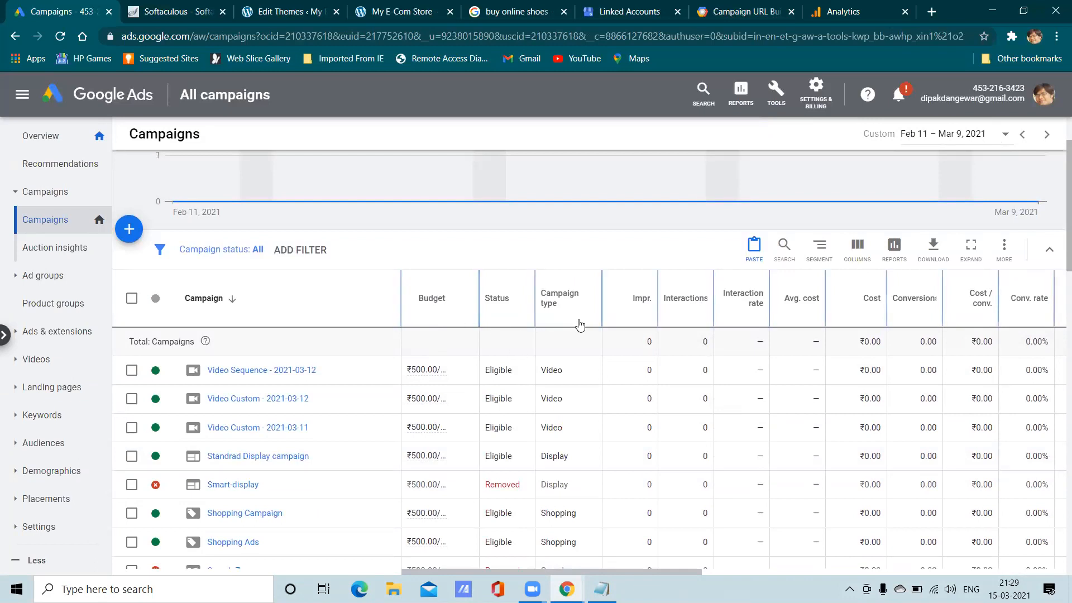
{"action": "scroll", "coordinate": [547, 407], "scroll_direction": "down", "scroll_amount": 8}
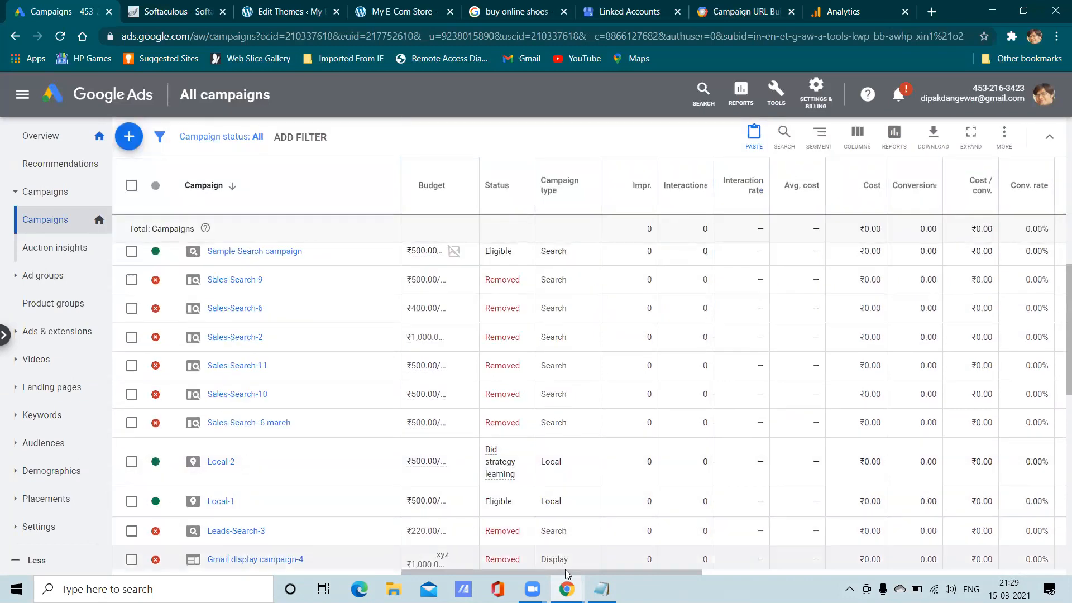
{"action": "mouse_move", "coordinate": [567, 589]}
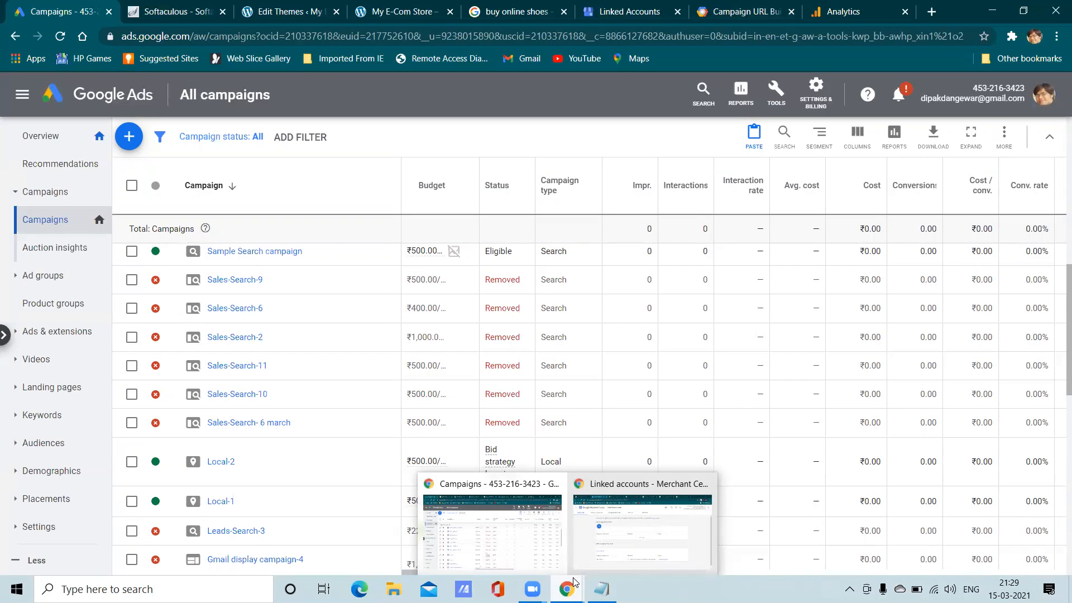
Step: Open the Product groups page for all campaigns and examine the Max. CPC bids of the listed product groups
{"action": "left_click", "coordinate": [49, 277]}
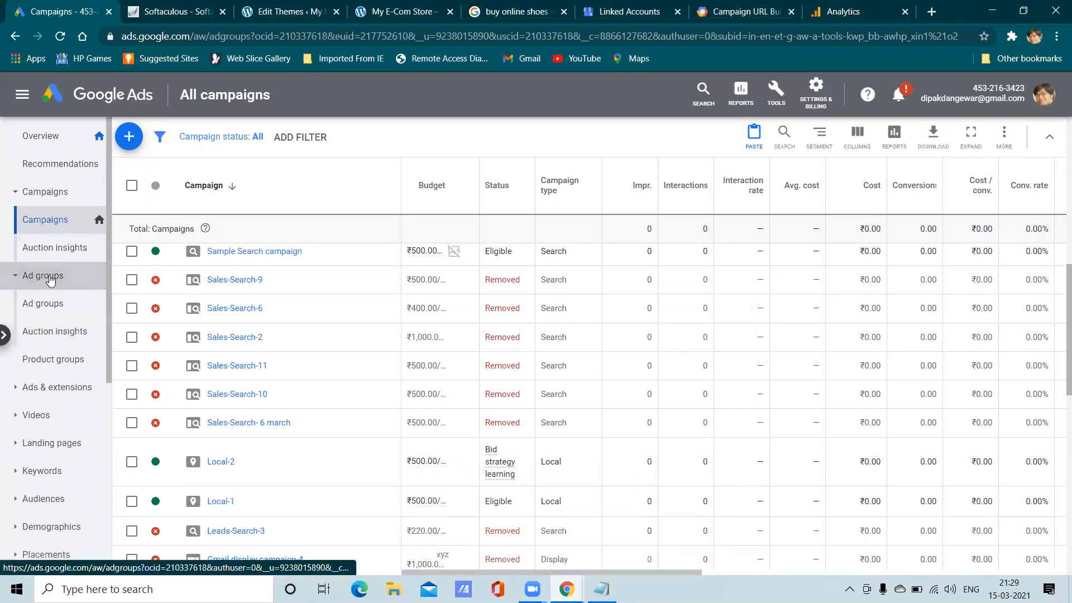
{"action": "left_click", "coordinate": [72, 303]}
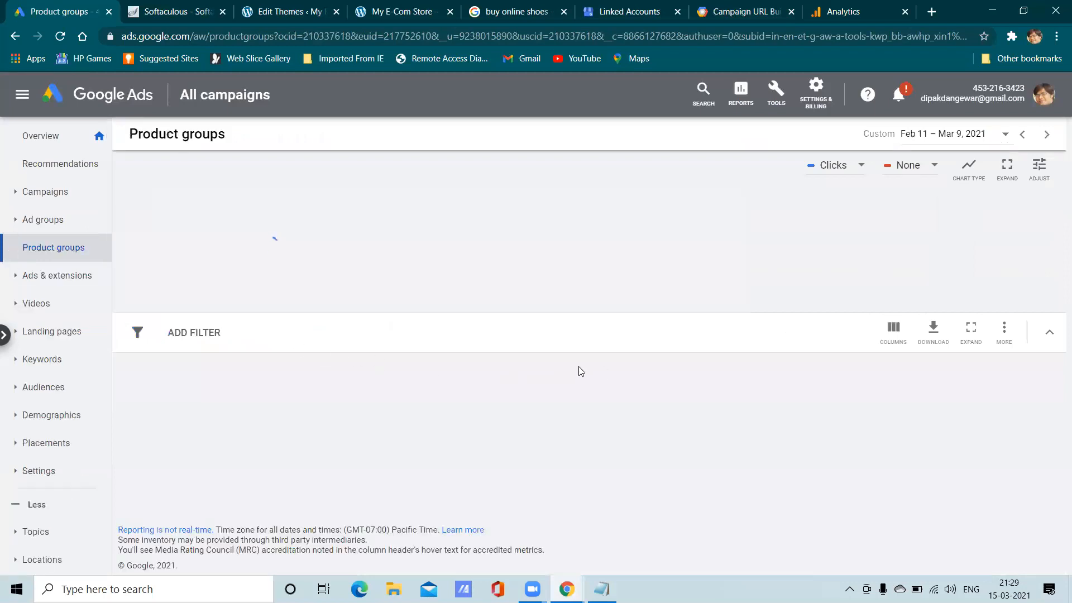
{"action": "scroll", "coordinate": [625, 373], "scroll_direction": "down", "scroll_amount": 2}
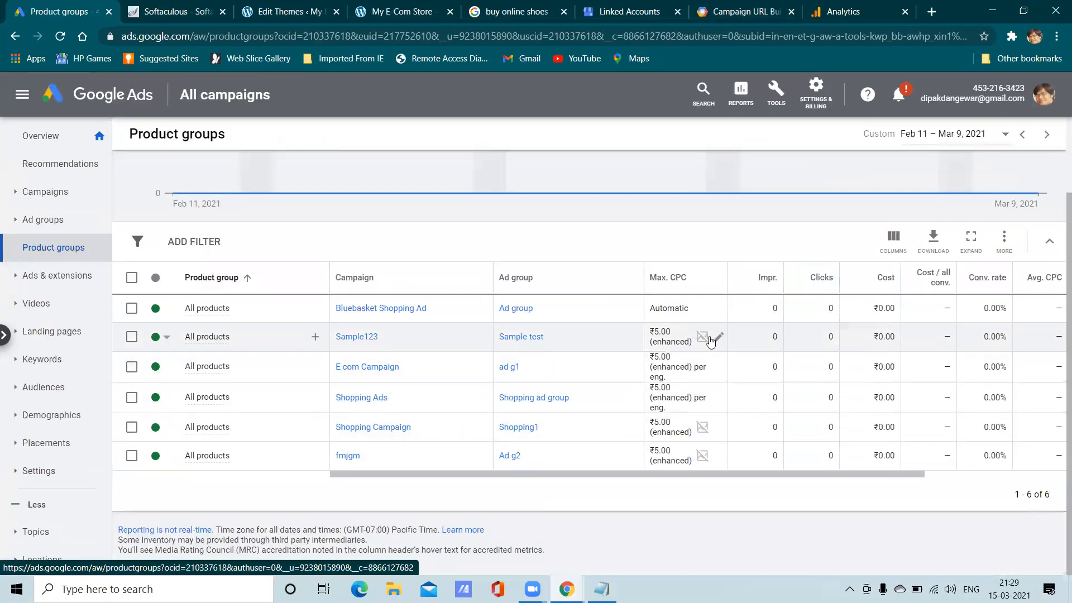
{"action": "mouse_move", "coordinate": [702, 341]}
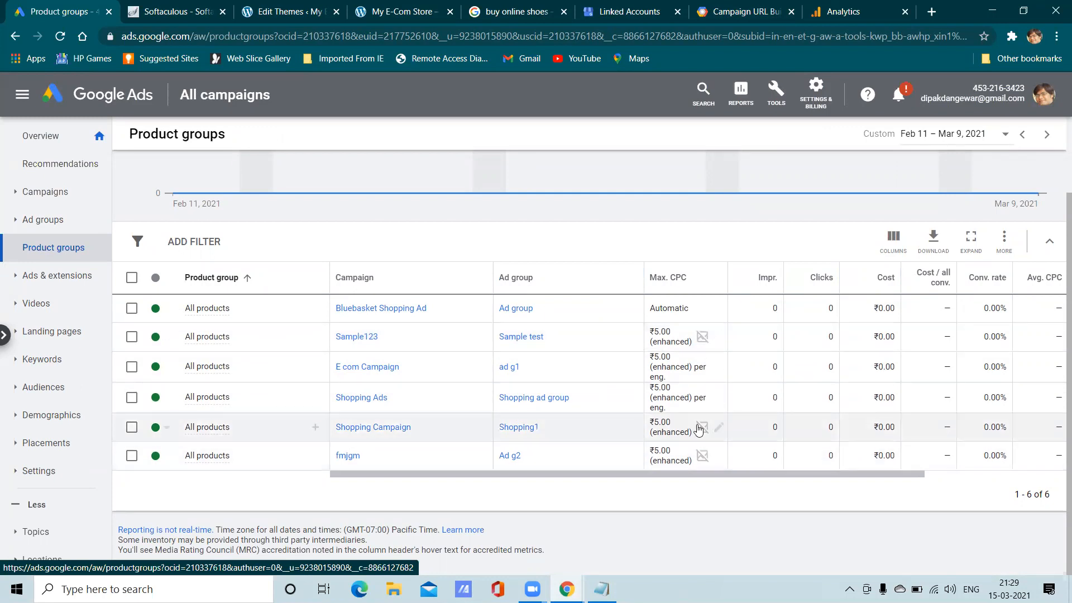
{"action": "mouse_move", "coordinate": [701, 429]}
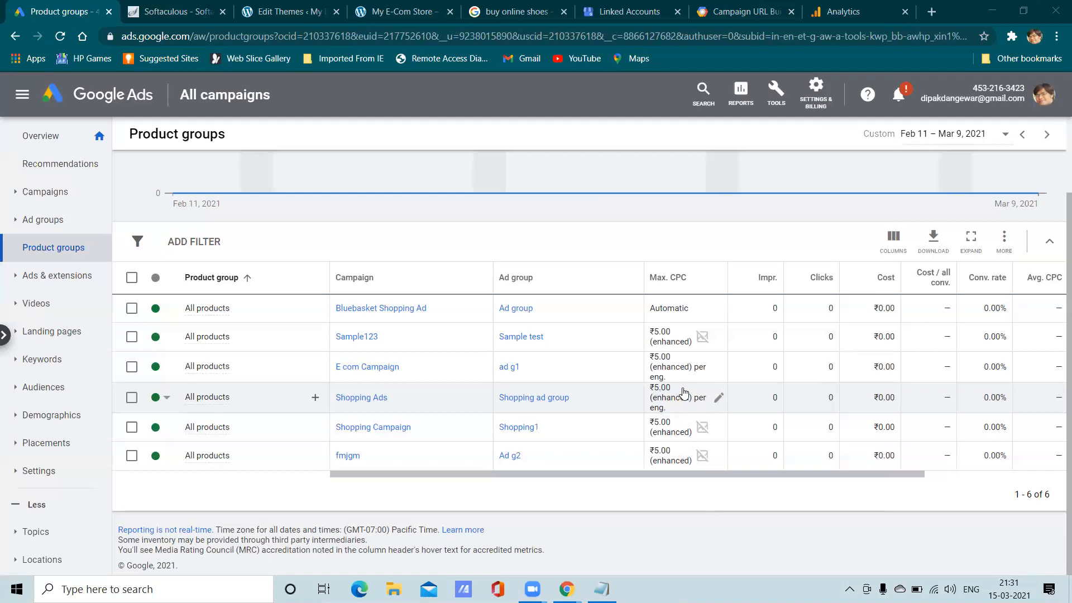
{"action": "mouse_move", "coordinate": [701, 431]}
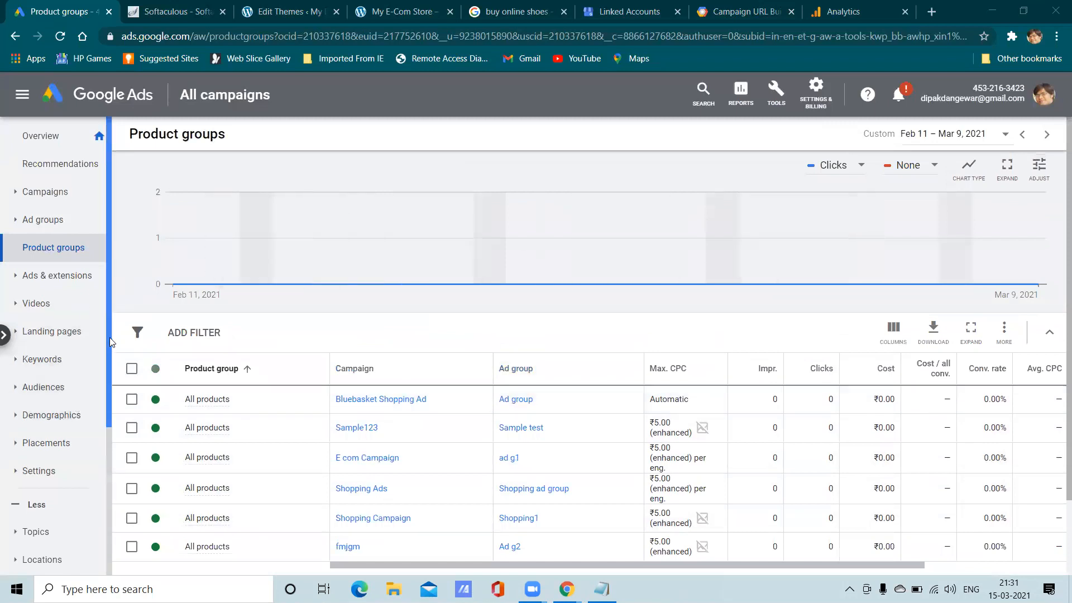
{"action": "scroll", "coordinate": [110, 338], "scroll_direction": "down", "scroll_amount": 1}
{"action": "left_click_drag", "start_coordinate": [107, 352], "coordinate": [121, 264]}
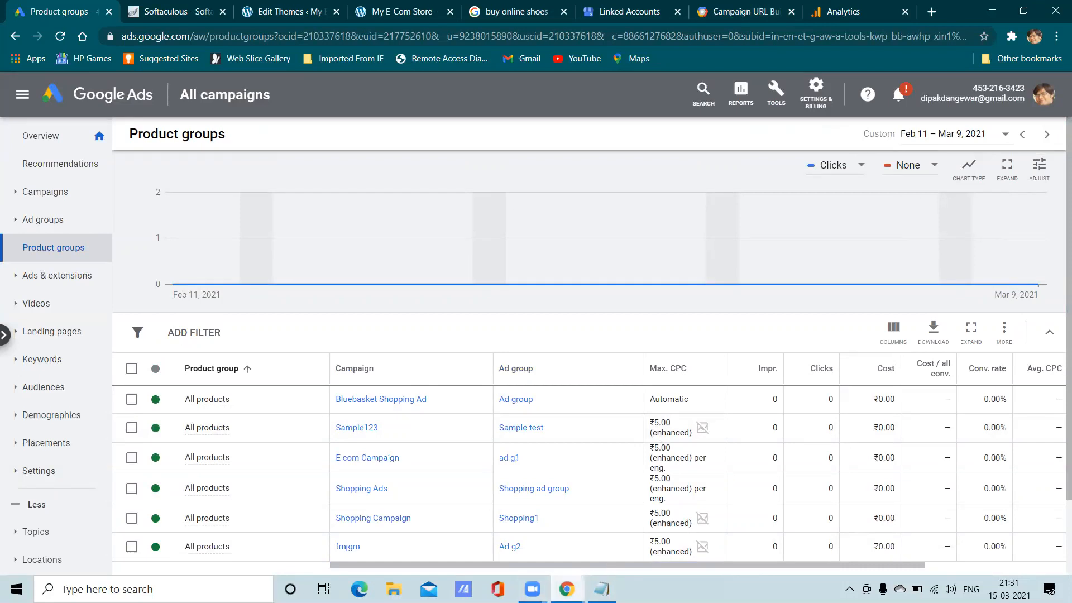
{"action": "mouse_move", "coordinate": [566, 589]}
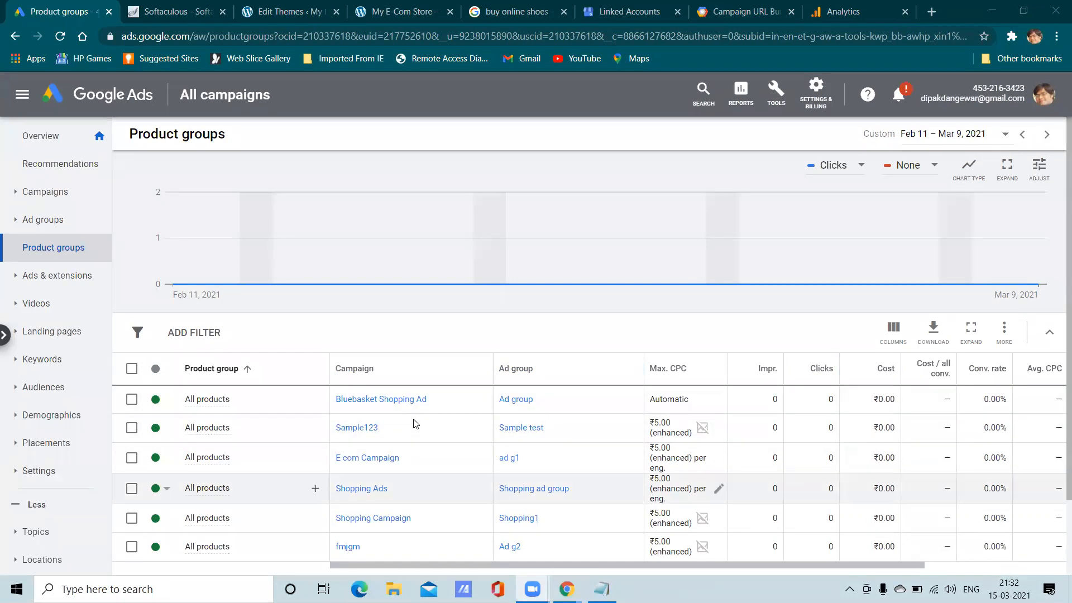
{"action": "mouse_move", "coordinate": [219, 488]}
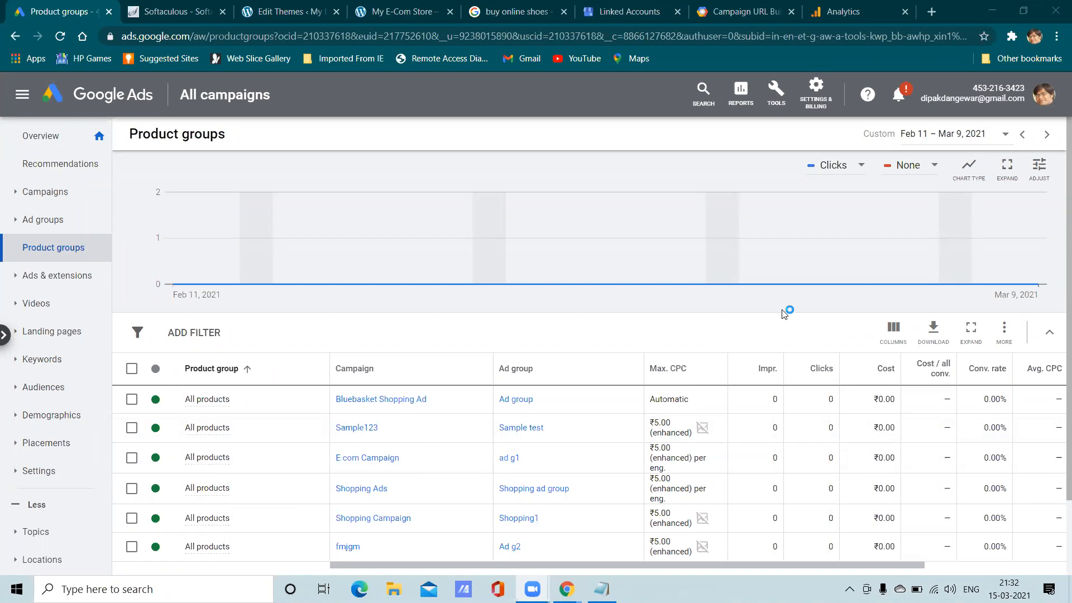
{"action": "mouse_move", "coordinate": [694, 235]}
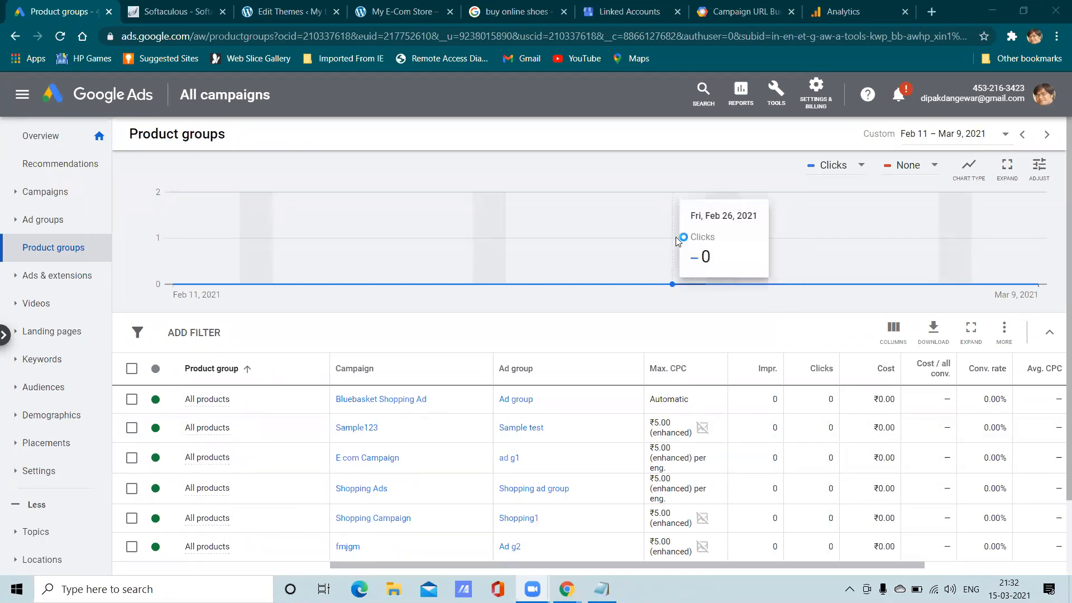